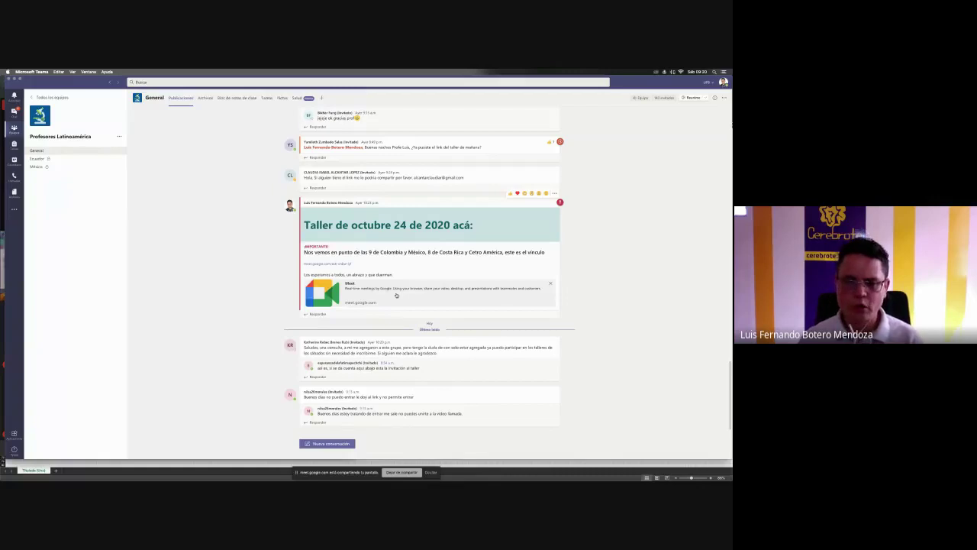
# Step: Enlarge the Teams view and open the General channel's Tareas tab
pyautogui.press('super+equal')
pyautogui.press('super+equal')
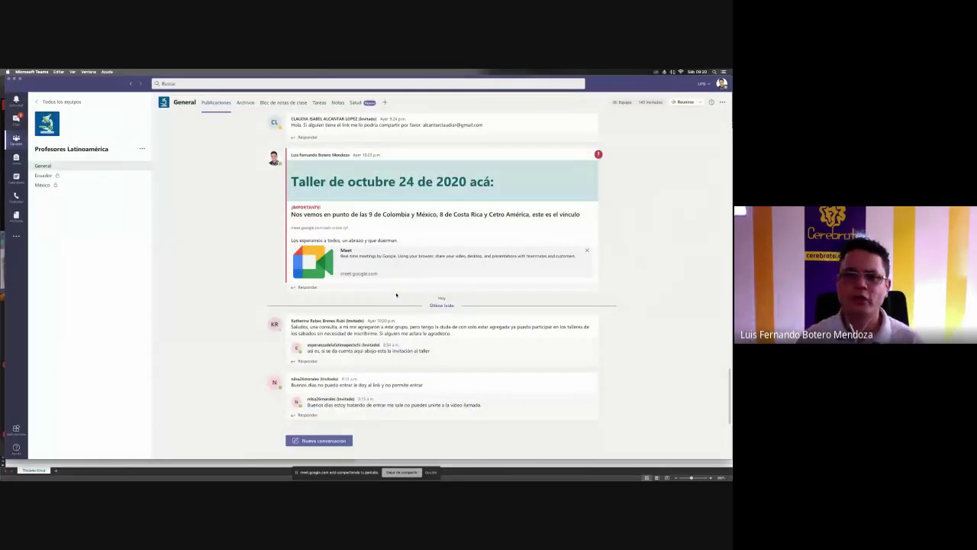
pyautogui.click(321, 108)
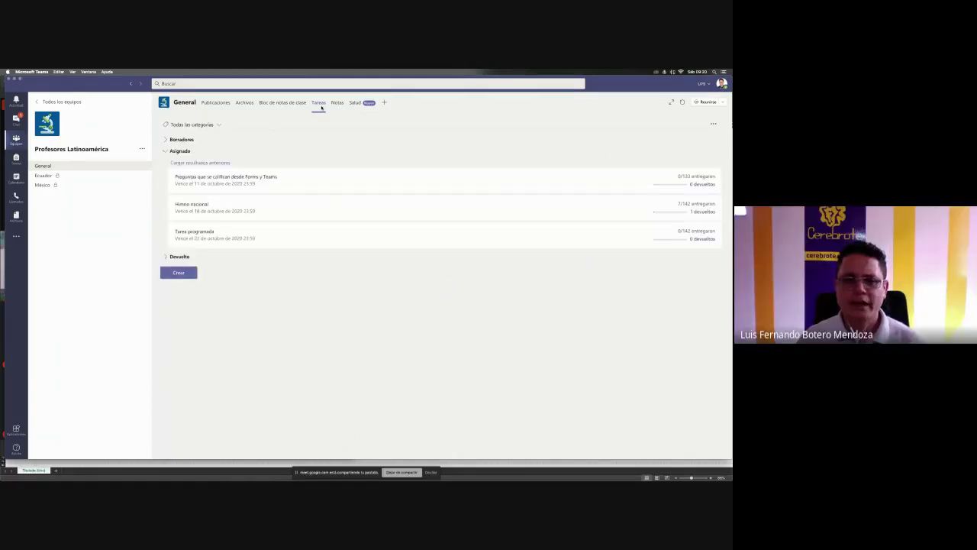
# Step: Start a new quiz assignment via Crear > Cuestionario > Nuevo cuestionario, muting a call participant midway
pyautogui.click(195, 274)
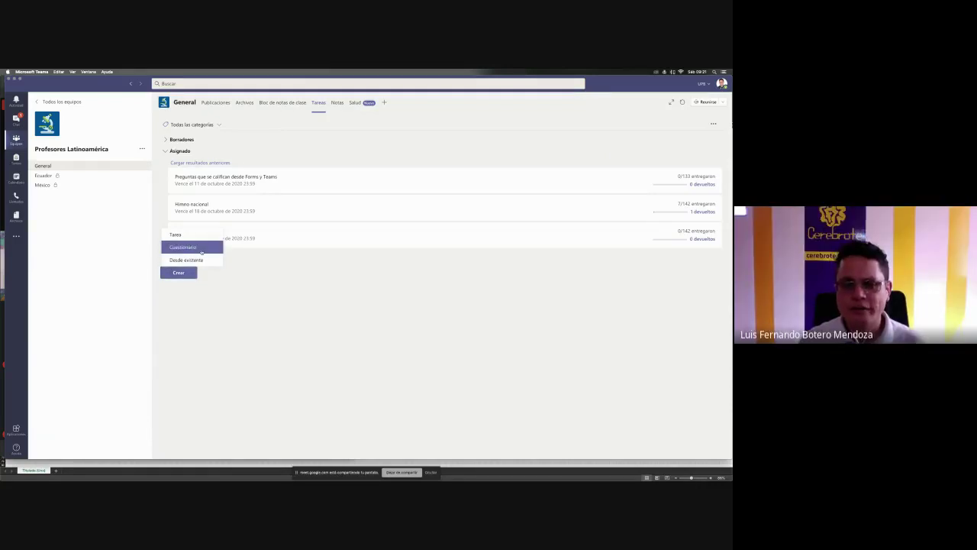
pyautogui.press('super+Tab')
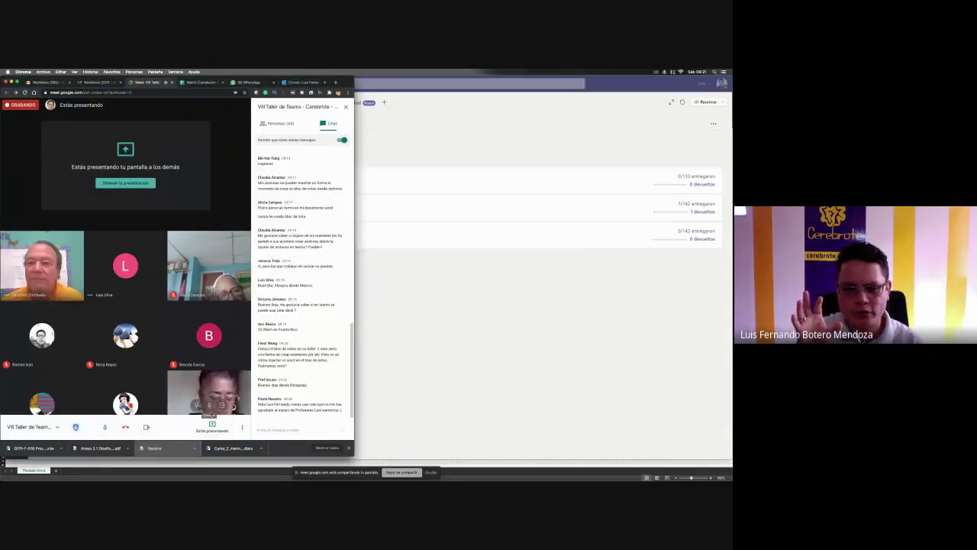
pyautogui.click(210, 407)
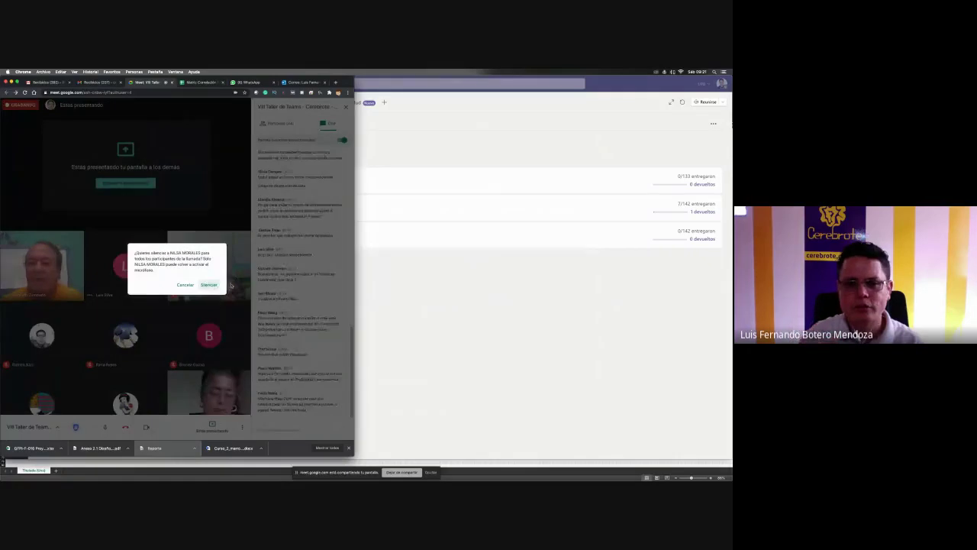
pyautogui.press('super+Tab')
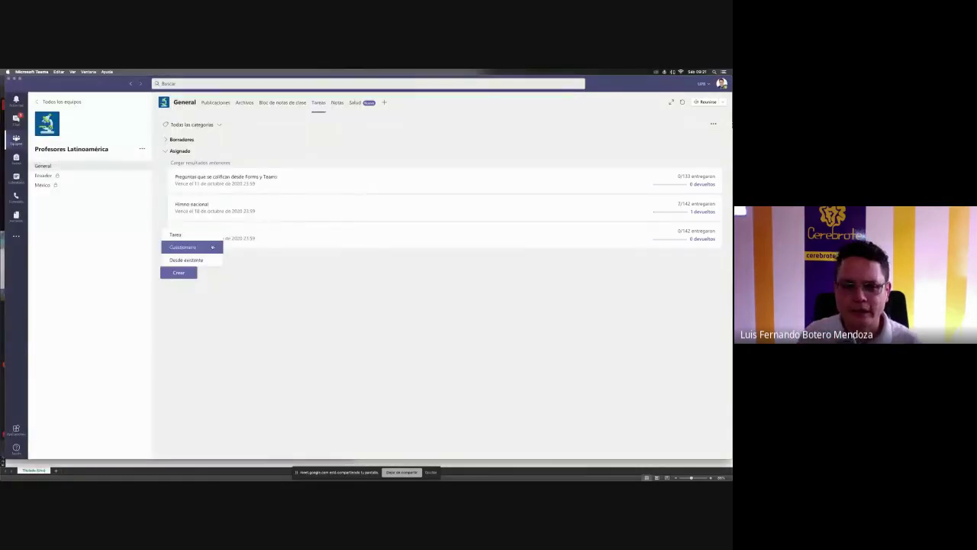
pyautogui.click(212, 246)
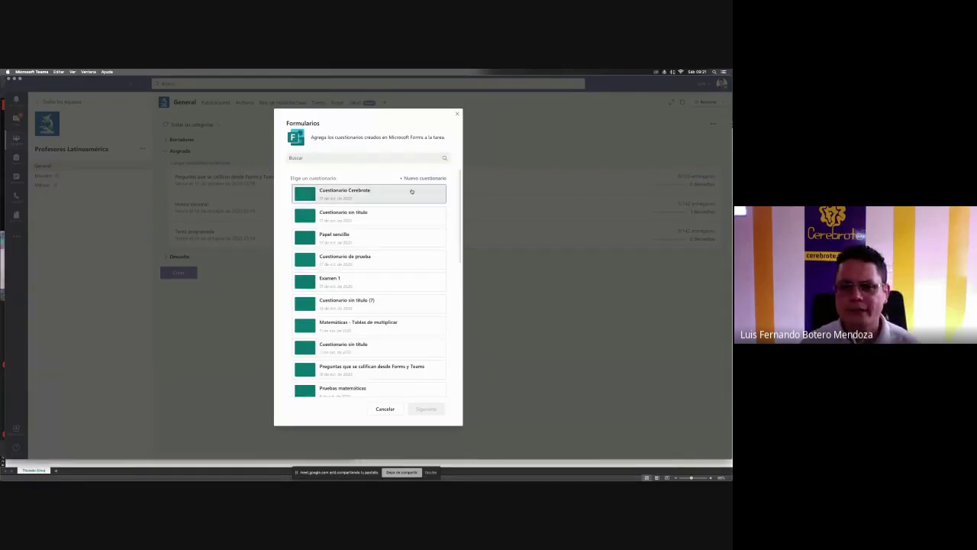
pyautogui.click(410, 182)
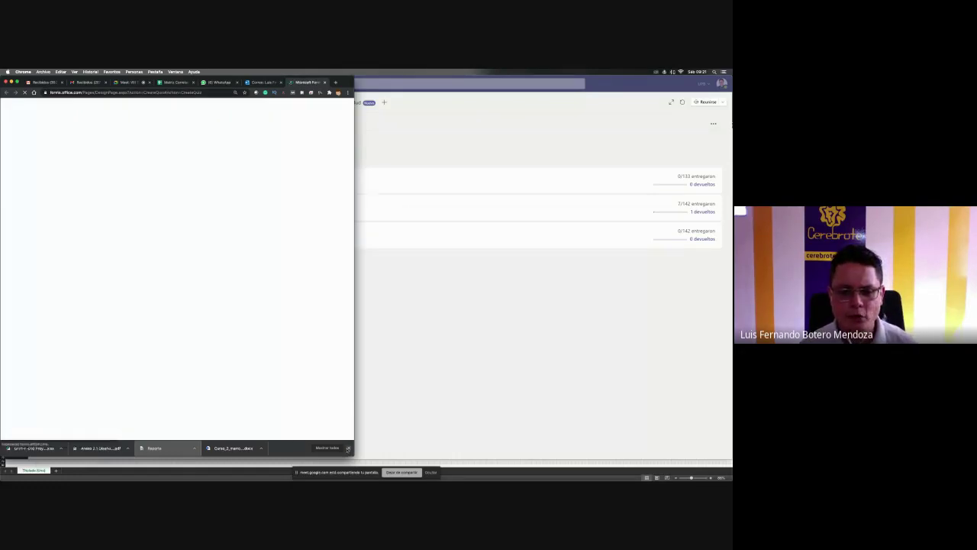
# Step: Widen the browser window, go to Mis formularios and create a new blank form
pyautogui.moveTo(355, 410); pyautogui.dragTo(731, 419)
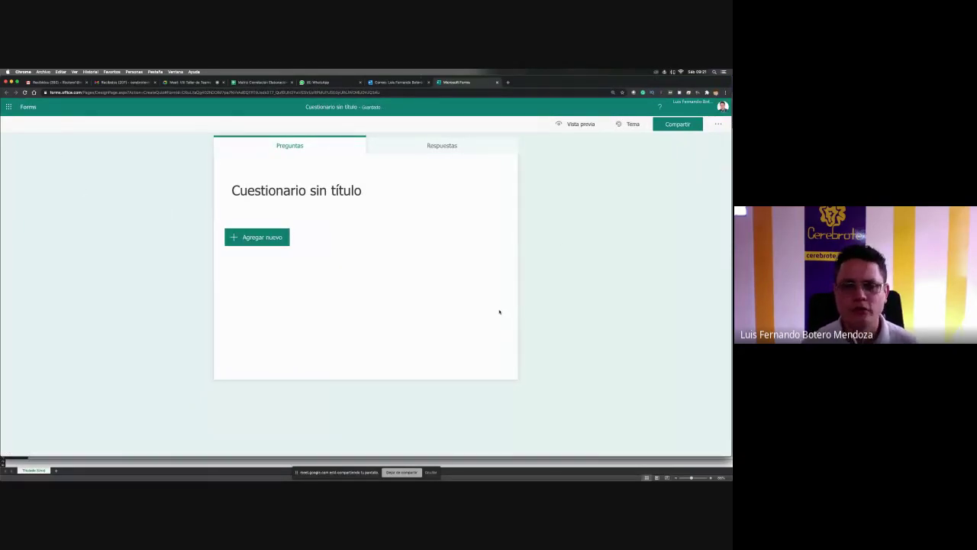
pyautogui.click(27, 107)
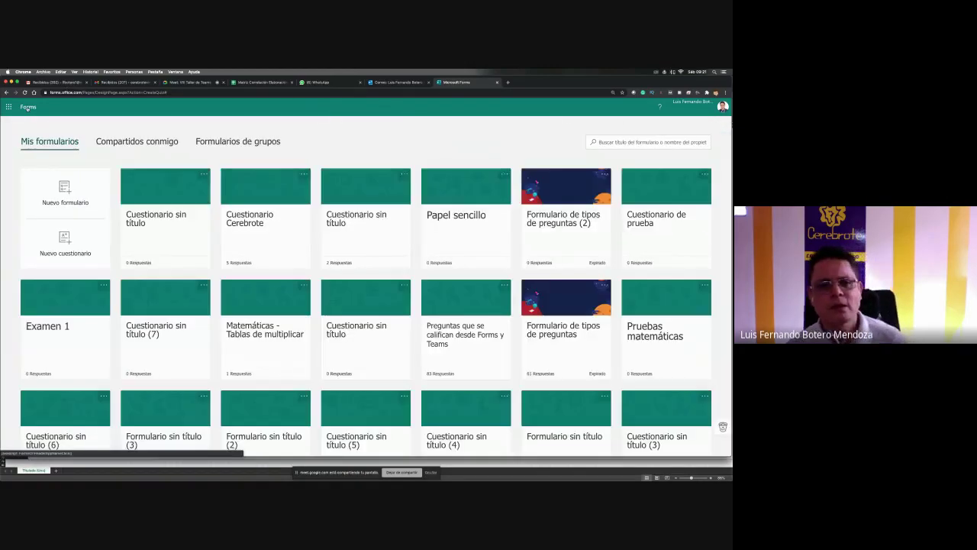
pyautogui.scroll(-5, 210, 278)
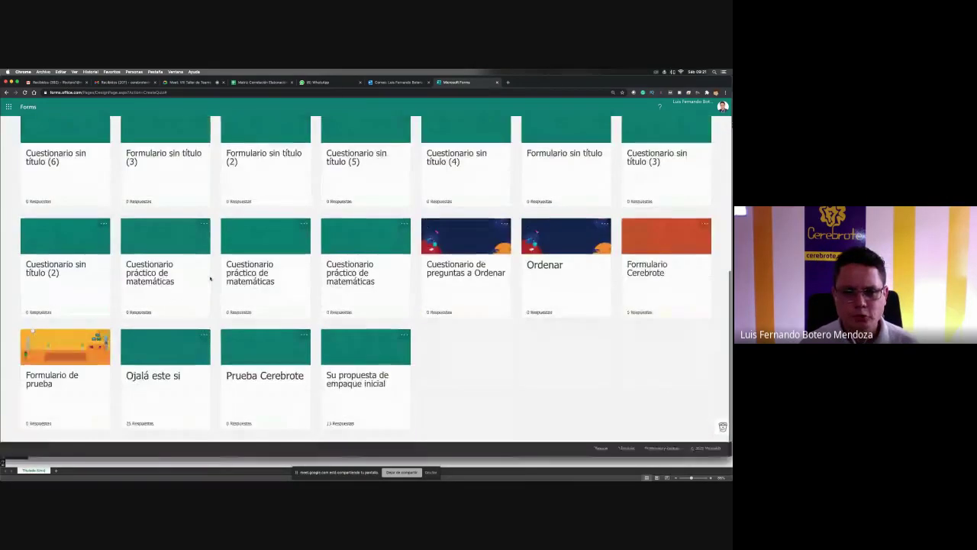
pyautogui.scroll(5, 210, 279)
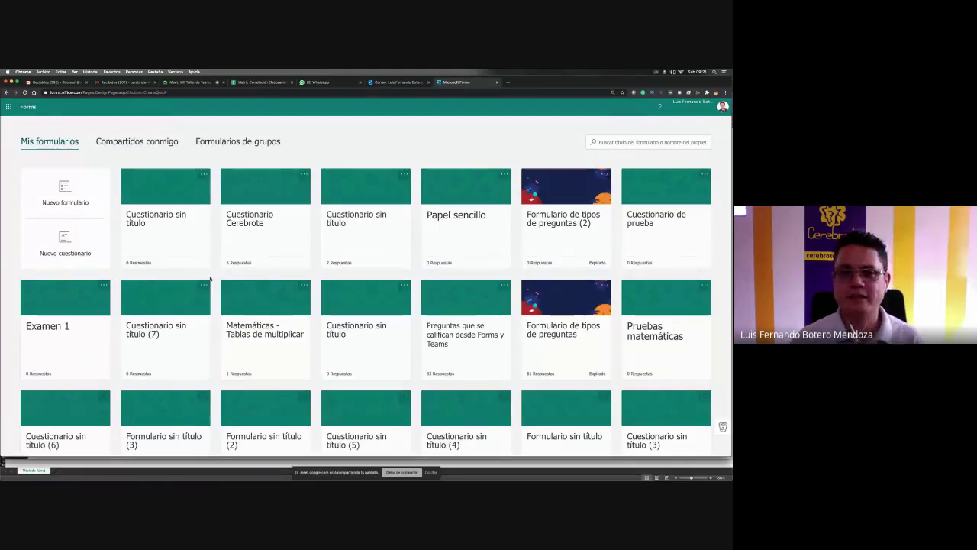
pyautogui.click(61, 200)
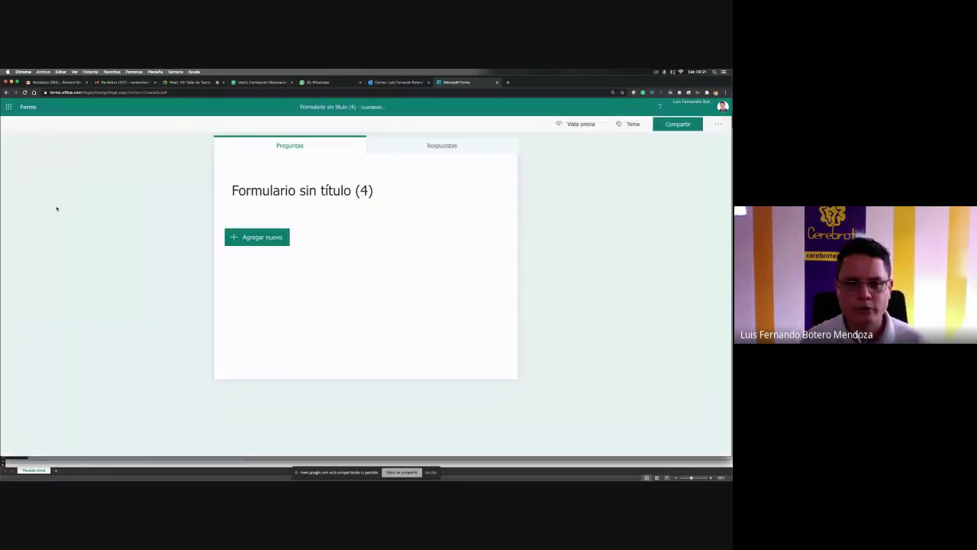
# Step: Add an Opción (multiple-choice) question to the blank form, then return to Teams
pyautogui.click(266, 237)
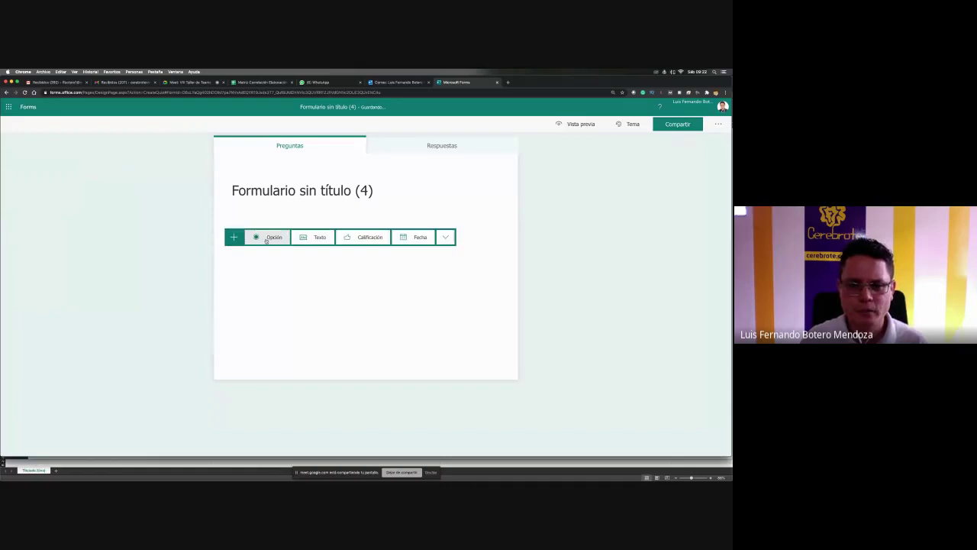
pyautogui.click(269, 239)
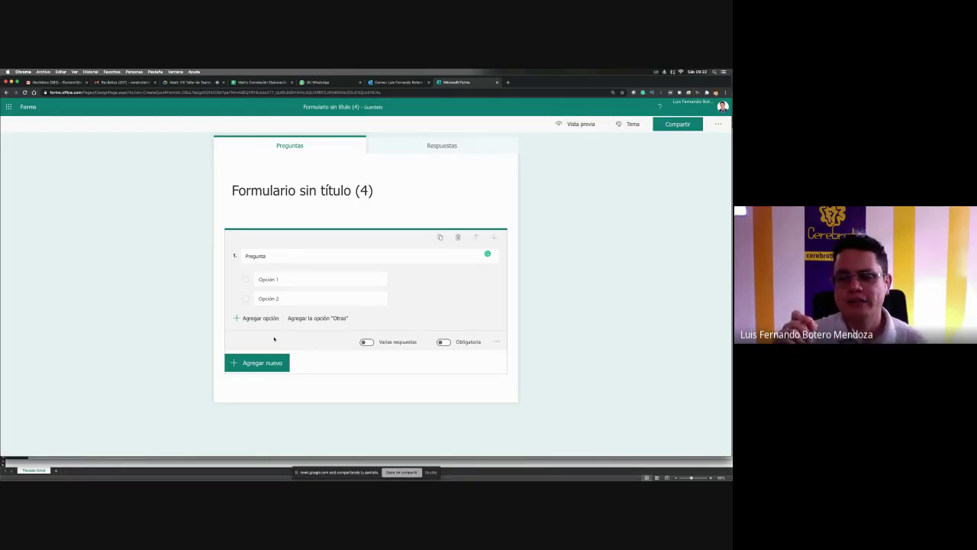
pyautogui.press('super+Tab')
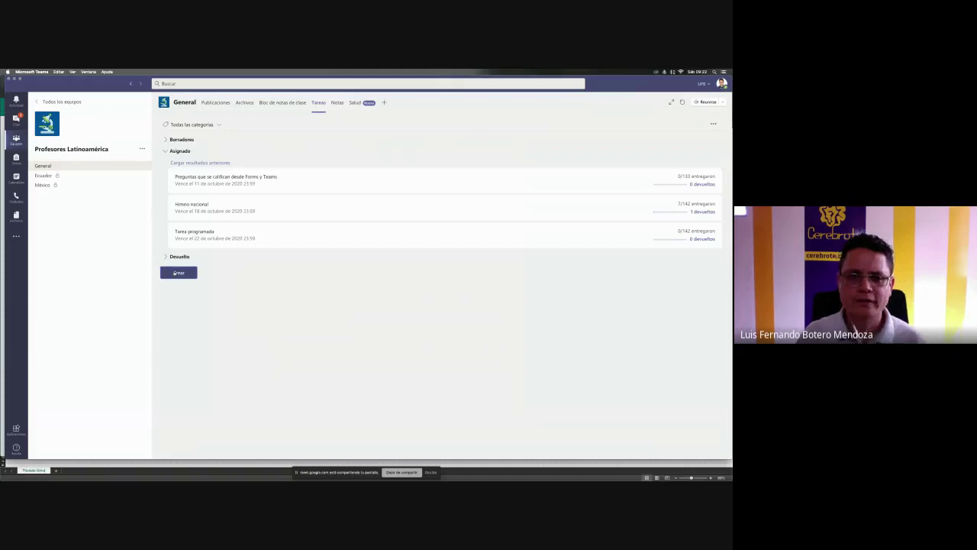
# Step: Review the Crear menu options in Teams, then return to the form in Chrome
pyautogui.click(177, 272)
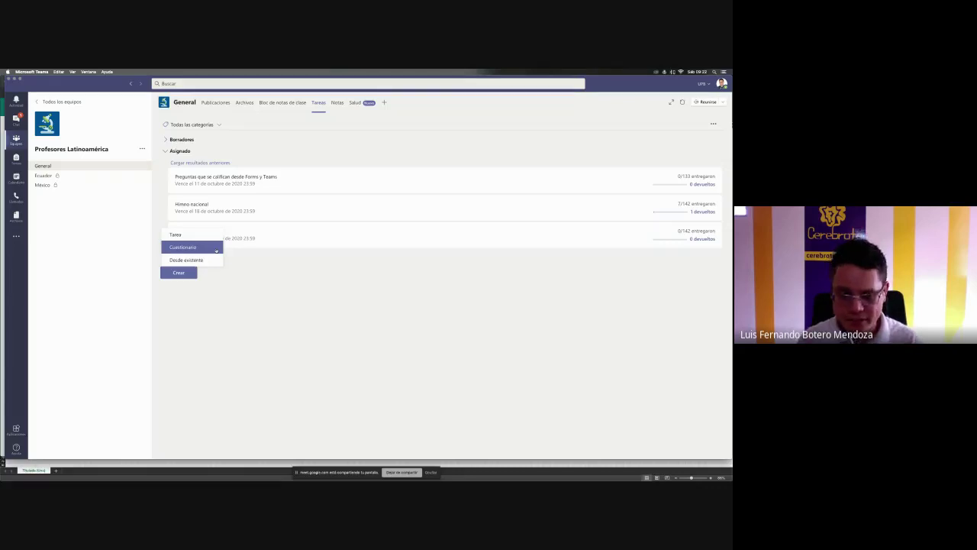
pyautogui.press('super+Tab')
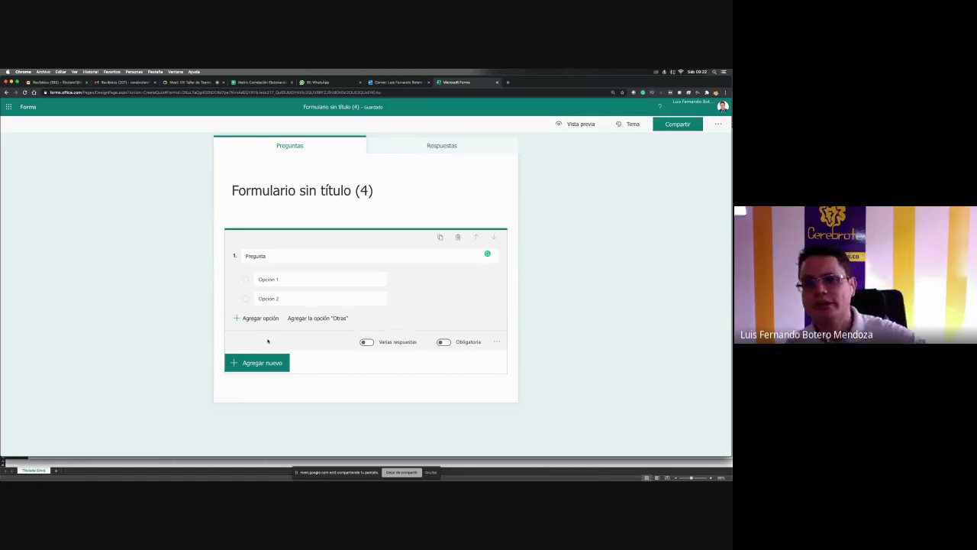
# Step: From Mis formularios, create a new quiz and add an Opción question to it
pyautogui.click(6, 92)
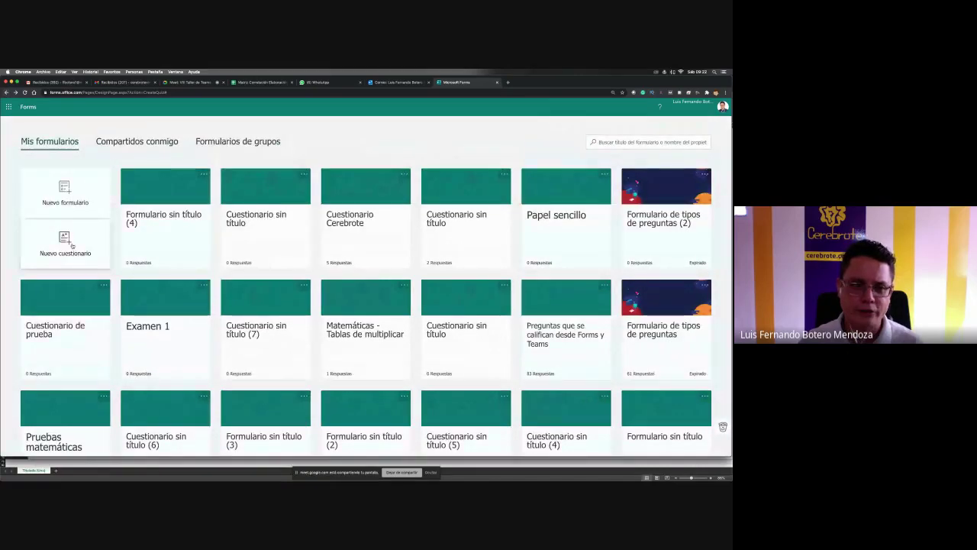
pyautogui.click(72, 246)
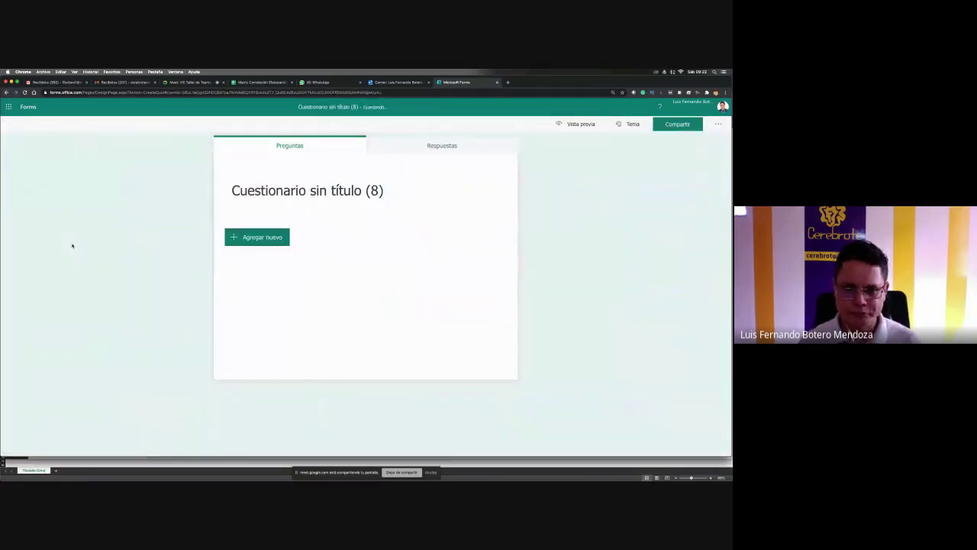
pyautogui.click(261, 239)
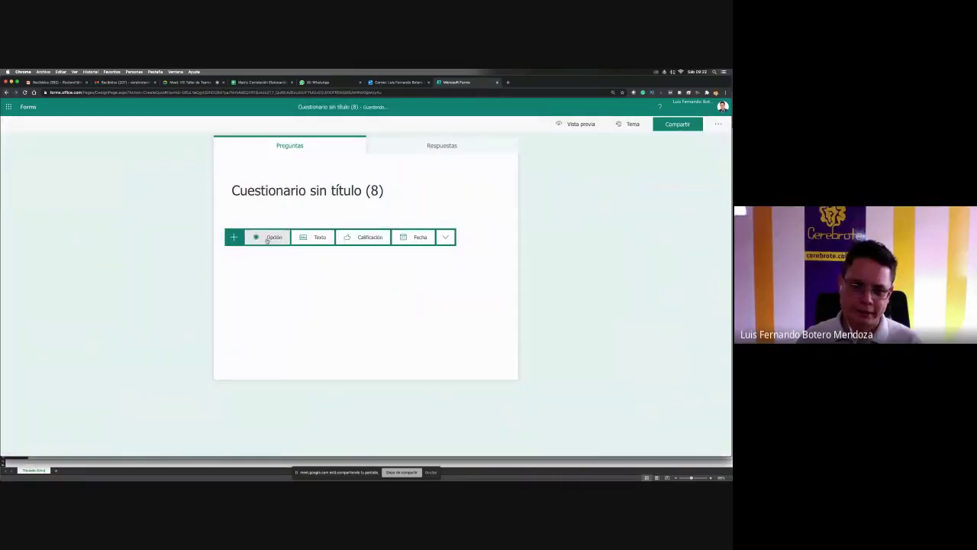
pyautogui.click(269, 237)
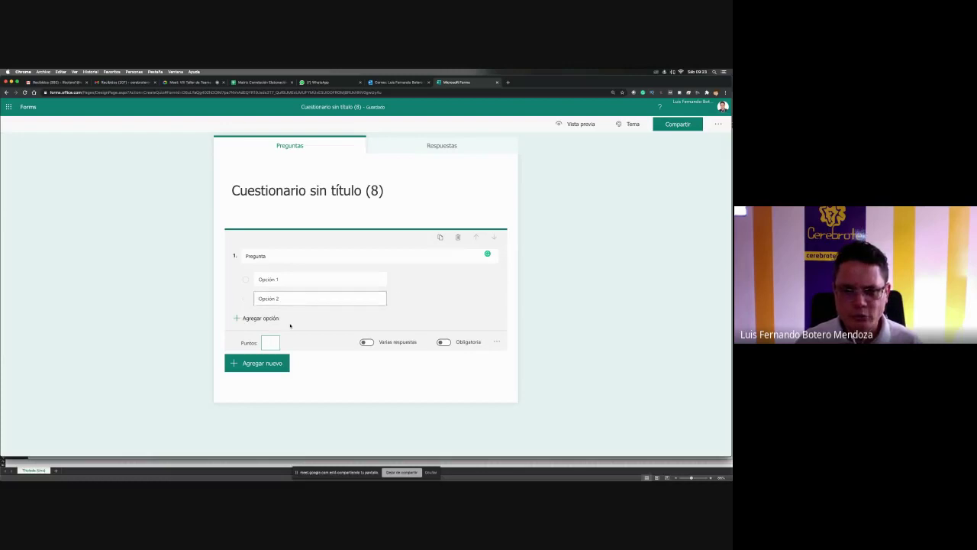
# Step: Browse the extra question types under Agregar nuevo, then select the quiz title for editing
pyautogui.click(260, 363)
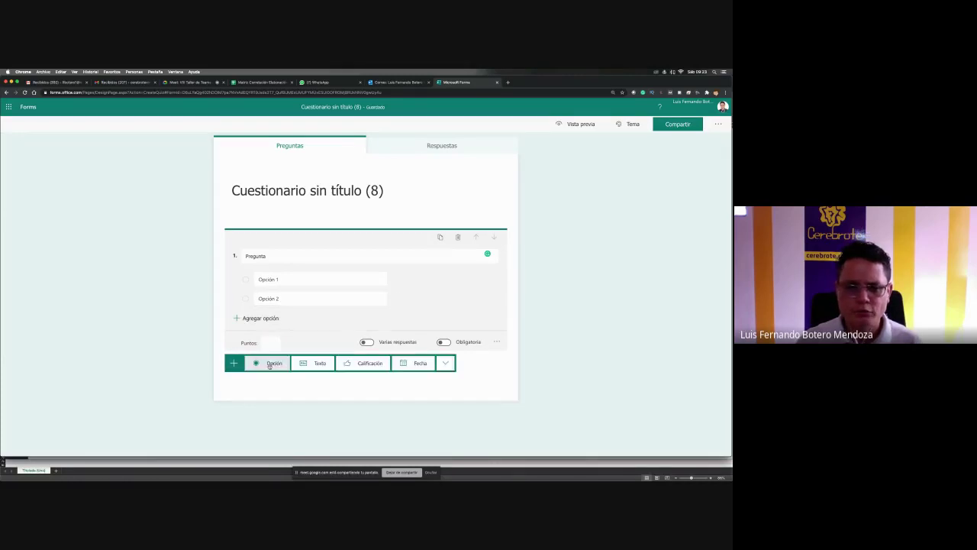
pyautogui.click(446, 364)
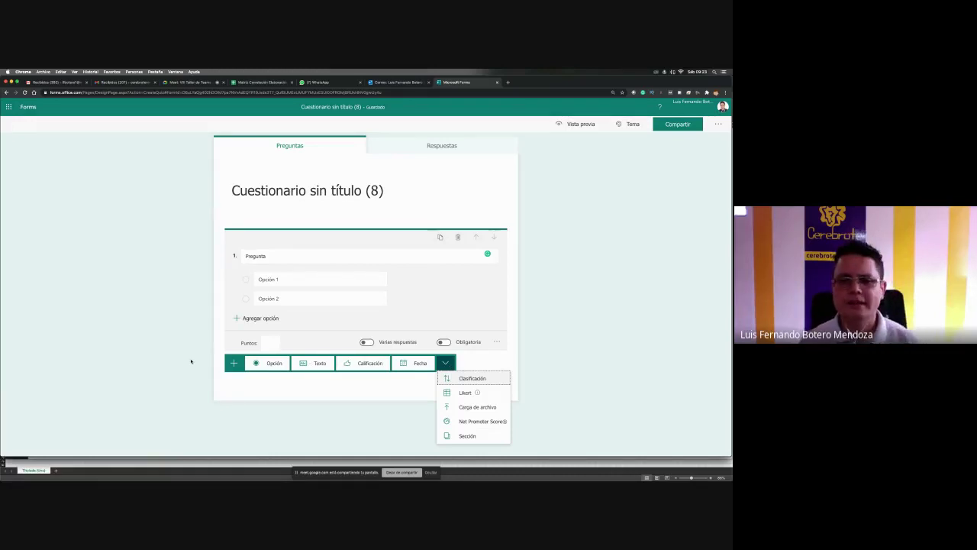
pyautogui.click(310, 188)
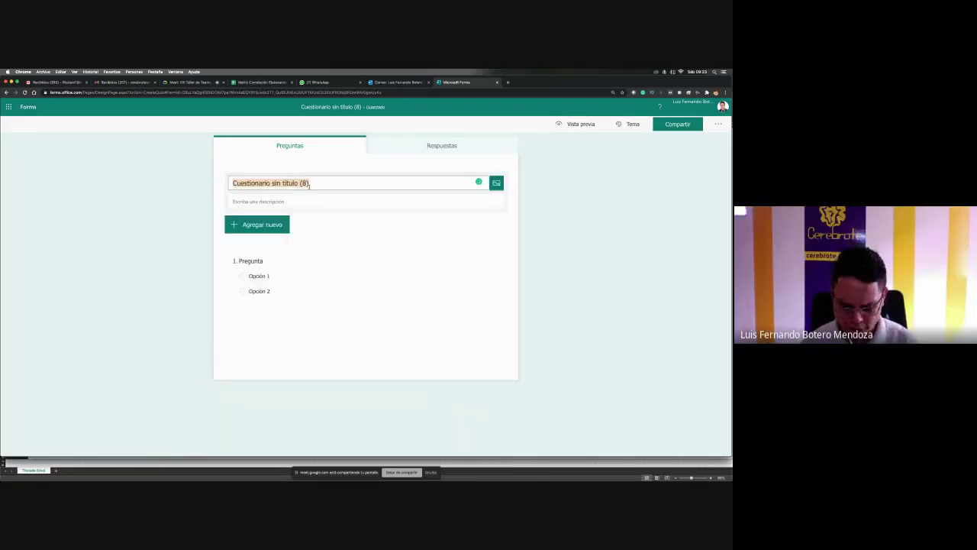
# Step: Rename the quiz to 'Tipos de preguntas'
pyautogui.write('Tipos')
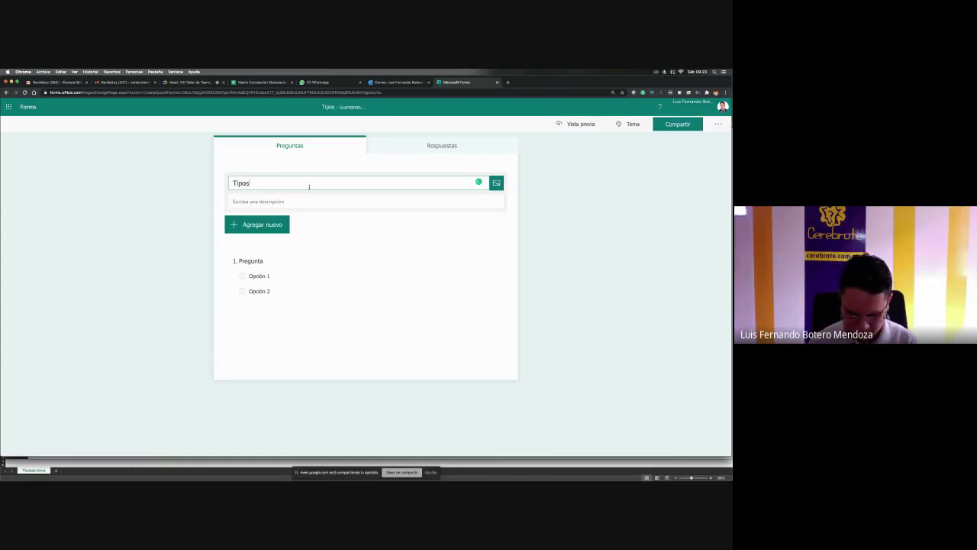
pyautogui.write(' de preguntas')
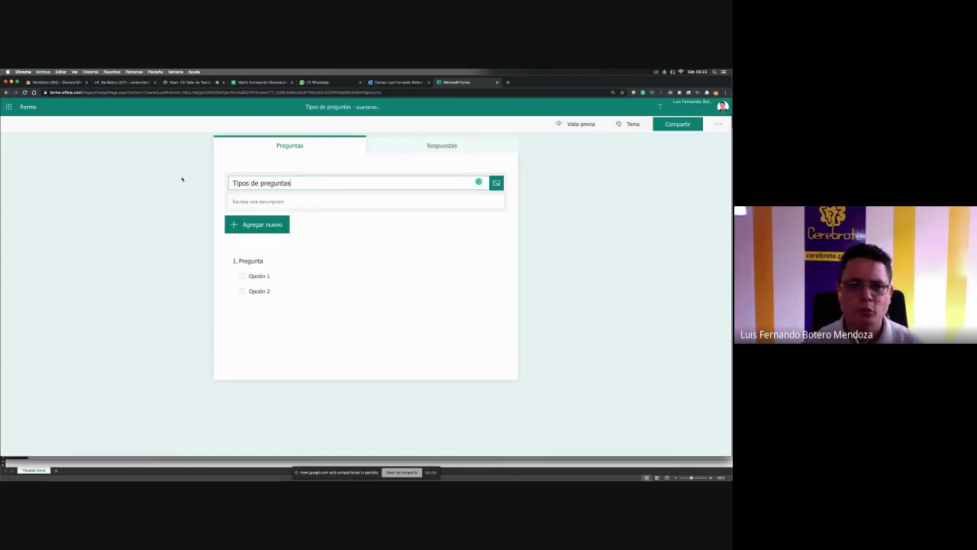
pyautogui.click(175, 212)
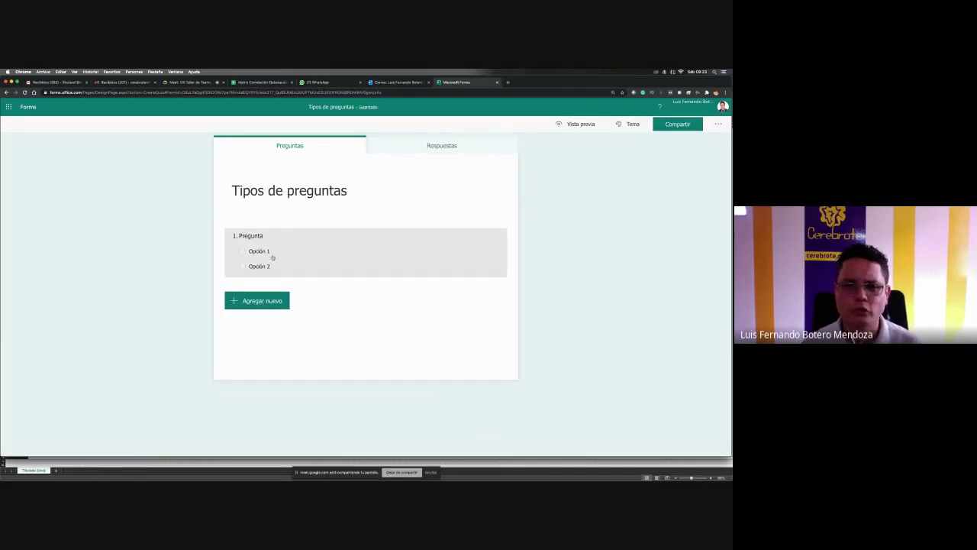
pyautogui.click(323, 244)
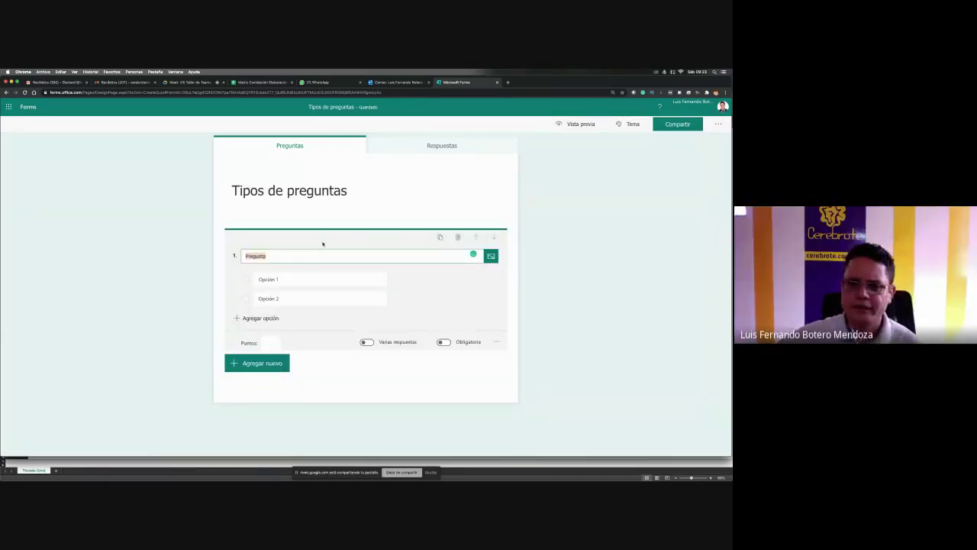
# Step: Replace the old question with a choice question titled 'Pregunta de selección multiple'
pyautogui.click(457, 236)
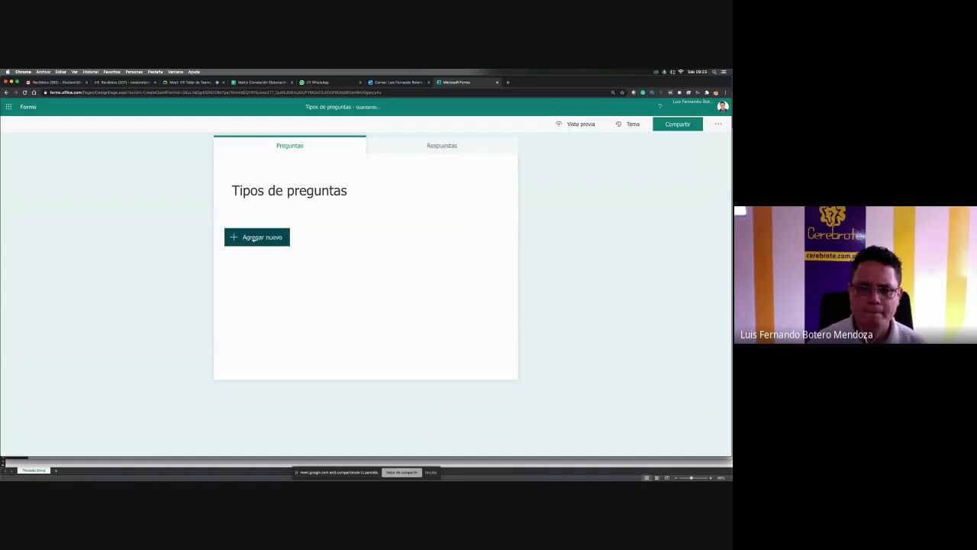
pyautogui.click(253, 238)
pyautogui.click(273, 236)
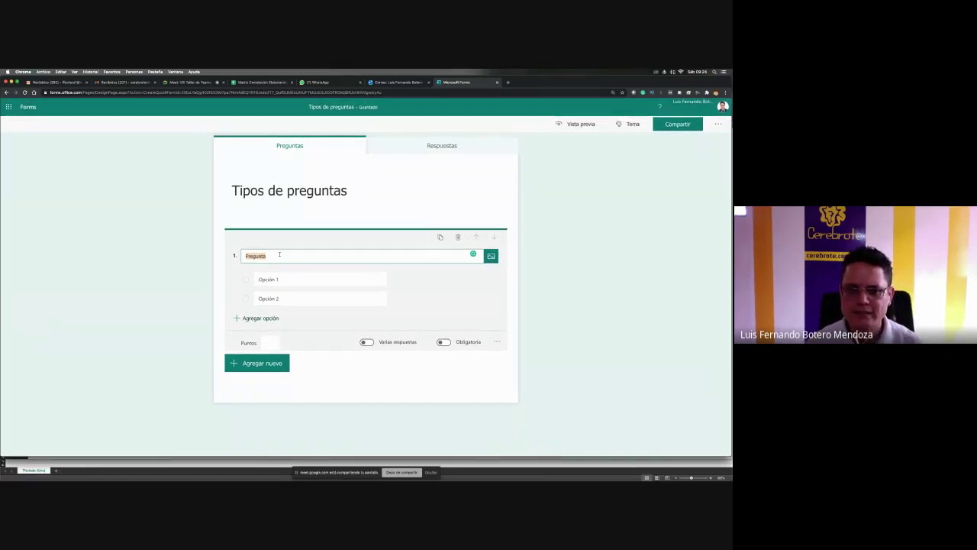
pyautogui.write('Pregun')
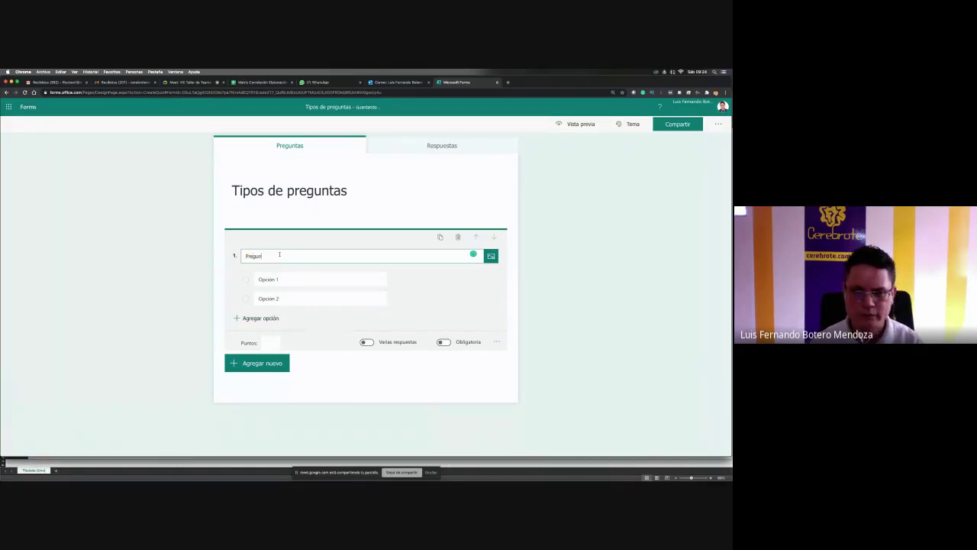
pyautogui.write('ta de ')
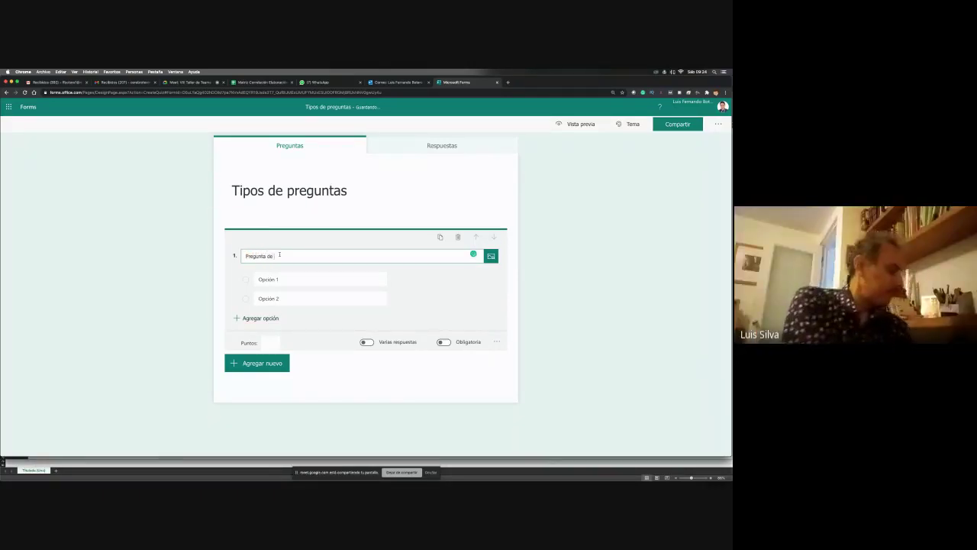
pyautogui.write('selección multiple')
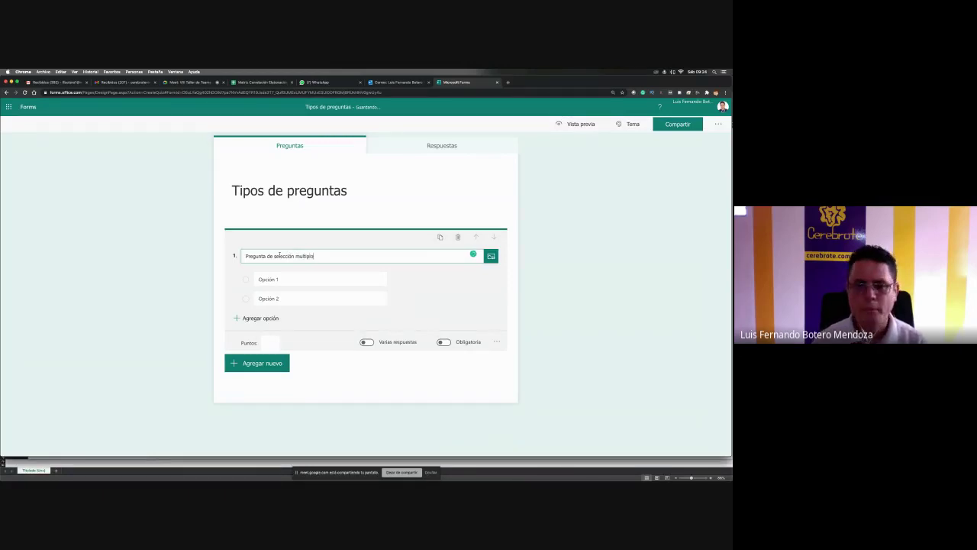
pyautogui.press('BackSpace')
pyautogui.press('Tab')
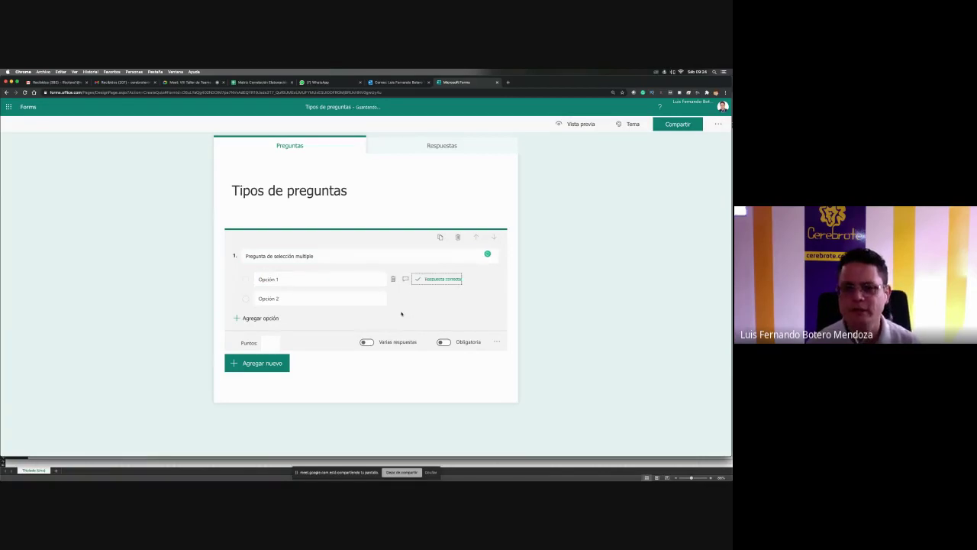
# Step: Turn on Varias respuestas and mark Opción 2 as a correct answer
pyautogui.click(367, 342)
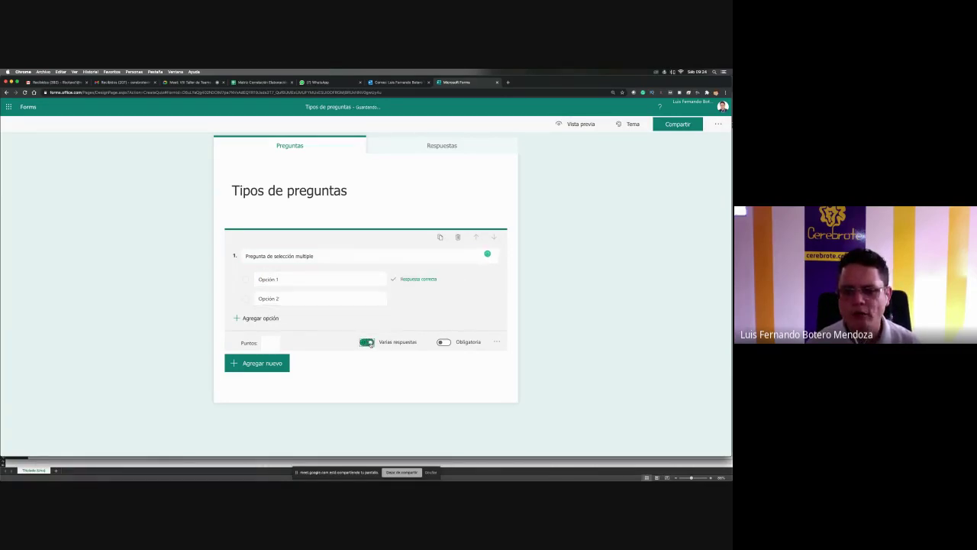
pyautogui.click(359, 299)
pyautogui.click(437, 297)
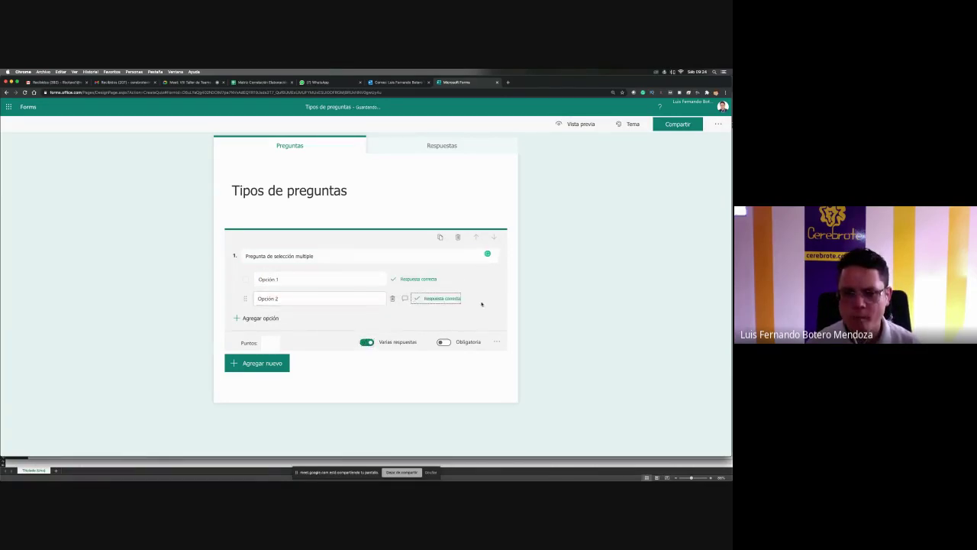
pyautogui.click(524, 299)
pyautogui.click(345, 259)
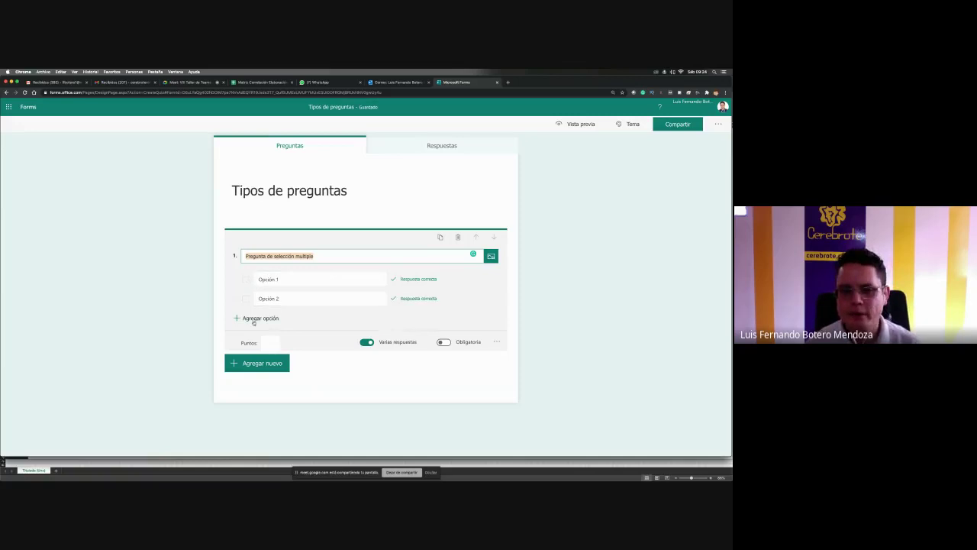
# Step: Replace the options with four fresh defaults and retitle the question 'Cual es el color del cielo'
pyautogui.click(257, 317)
pyautogui.click(258, 337)
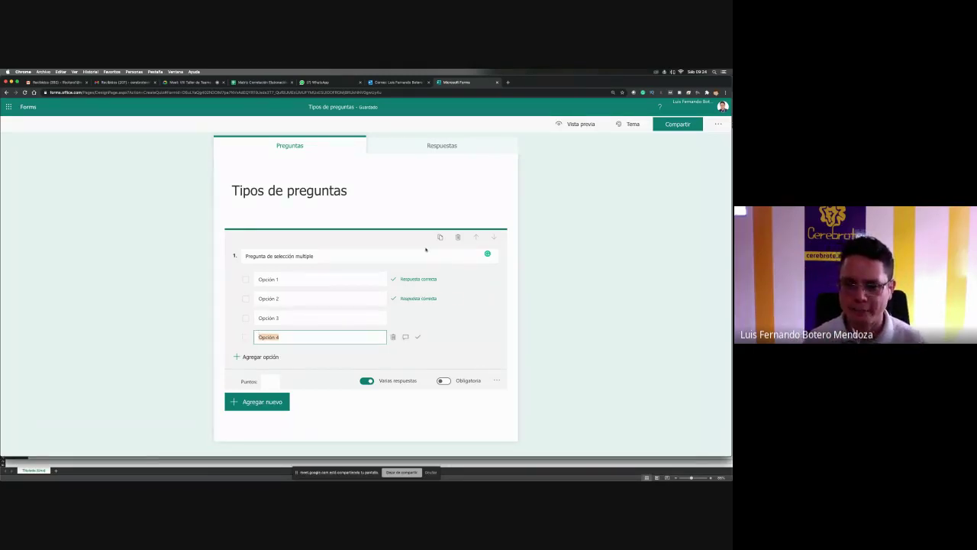
pyautogui.click(393, 298)
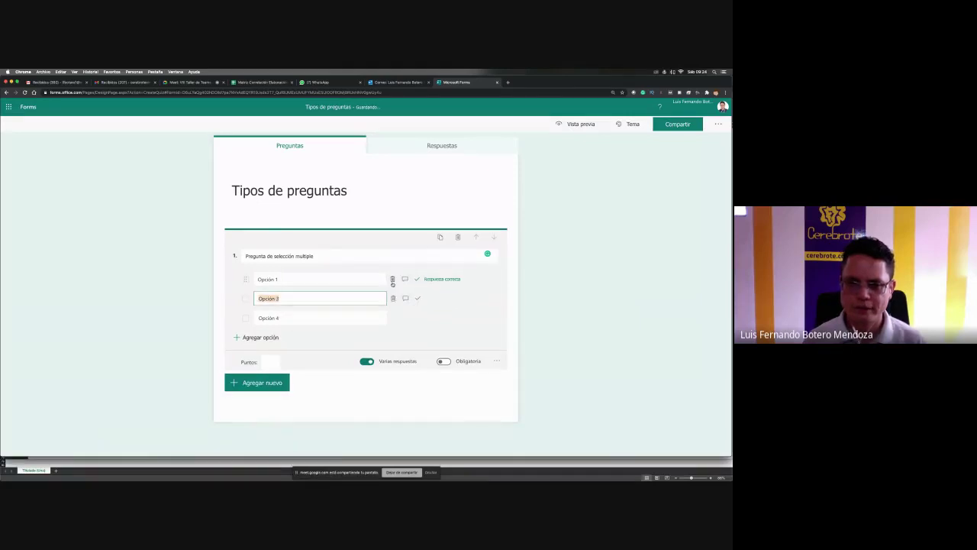
pyautogui.click(394, 279)
pyautogui.click(266, 319)
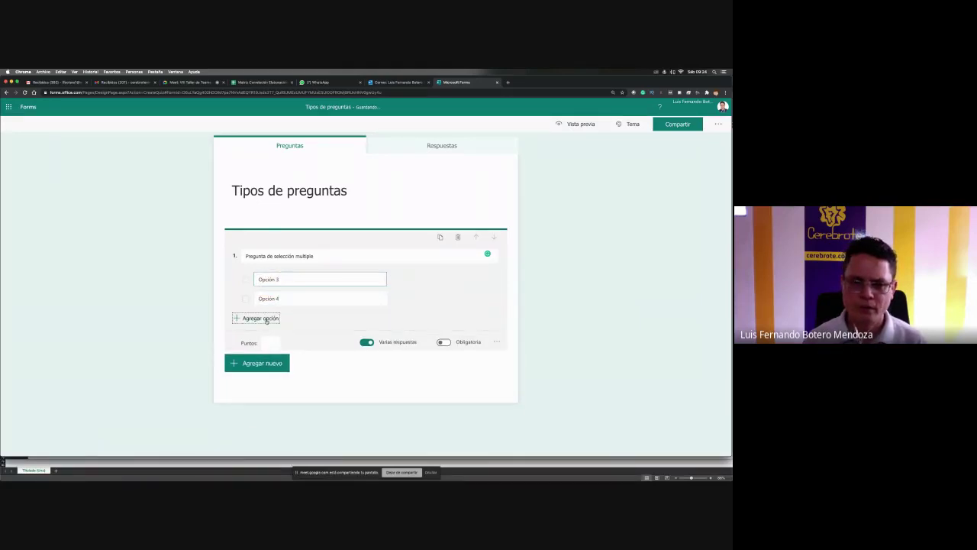
pyautogui.click(260, 338)
pyautogui.click(290, 256)
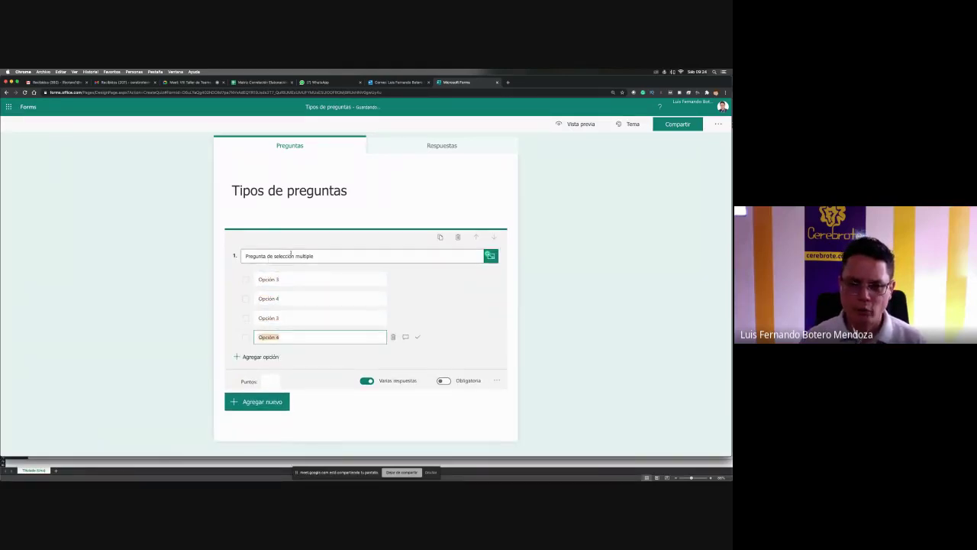
pyautogui.write('Cua')
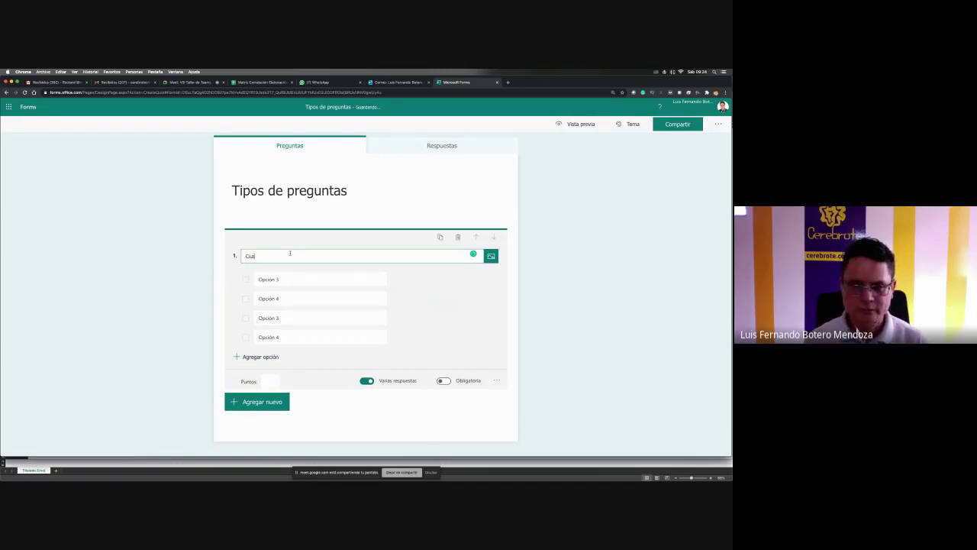
pyautogui.write('l es el co')
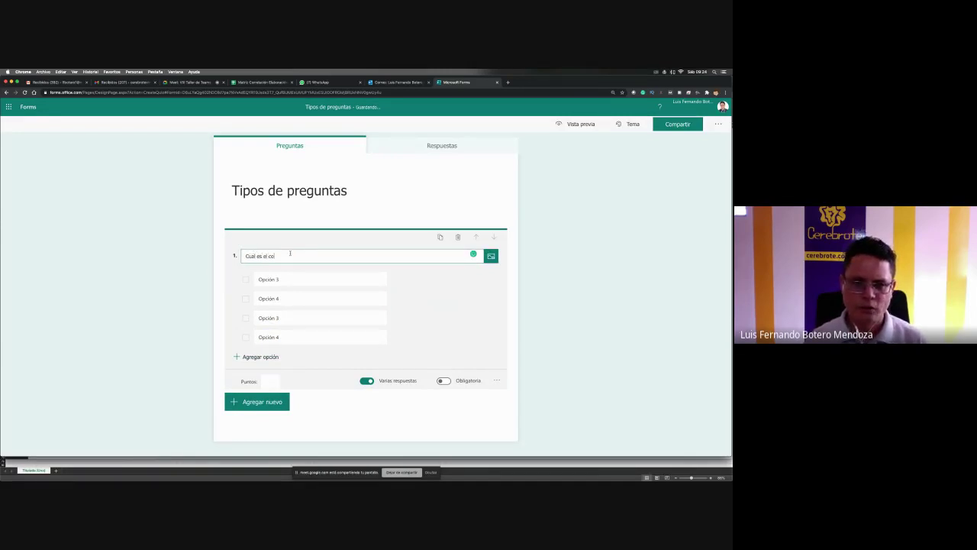
pyautogui.write('lor del cielo')
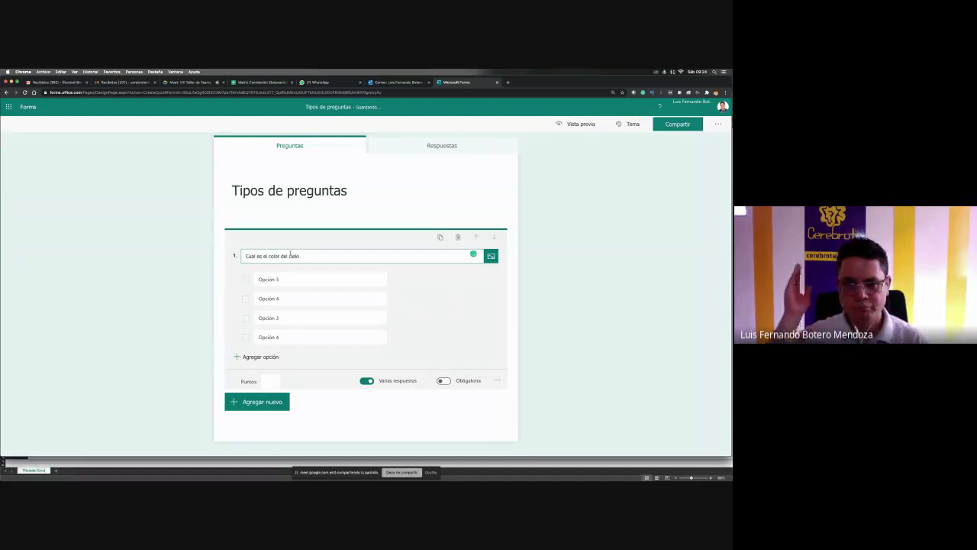
# Step: Set the options to Blanco, Azul, Negro and Rojo, and turn off Varias respuestas
pyautogui.click(299, 280)
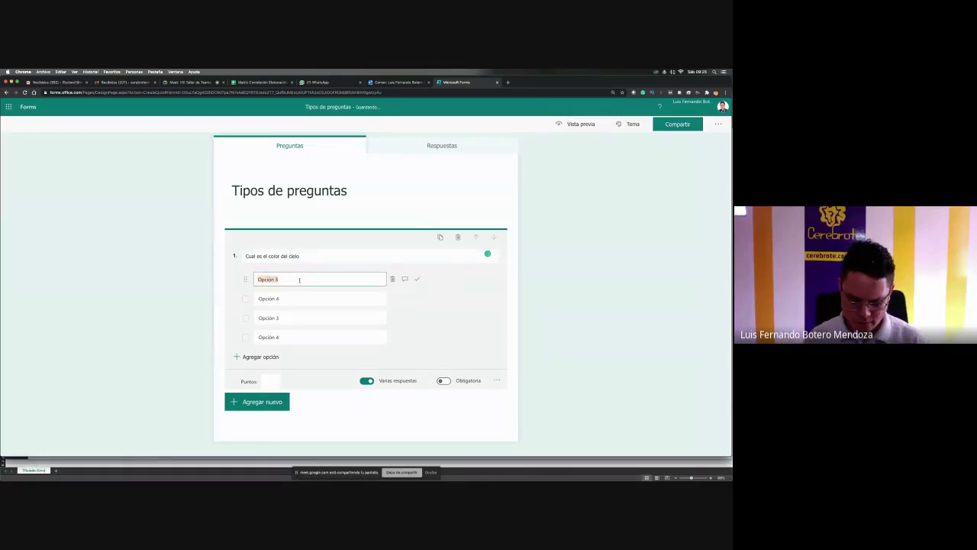
pyautogui.write('Blanco')
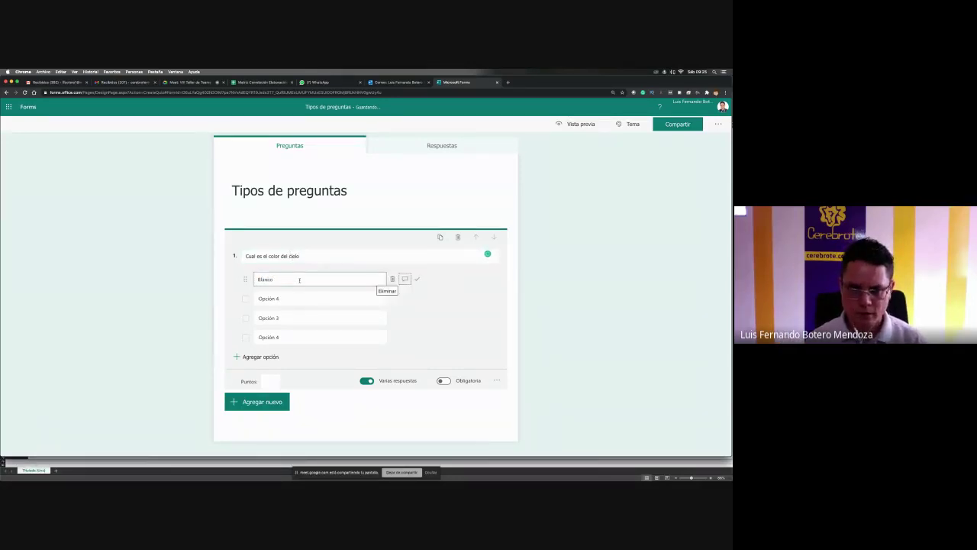
pyautogui.click(304, 296)
pyautogui.click(304, 296)
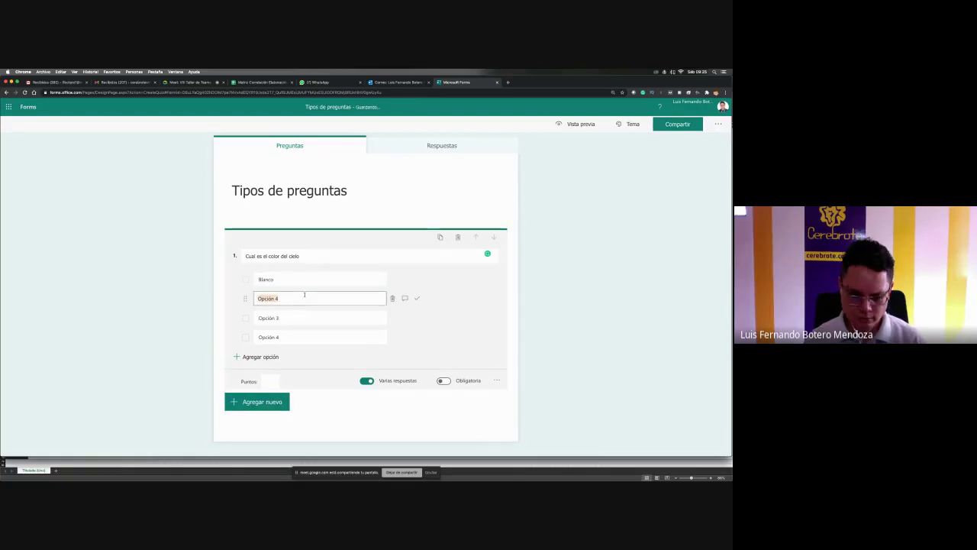
pyautogui.write('Azul')
pyautogui.click(291, 319)
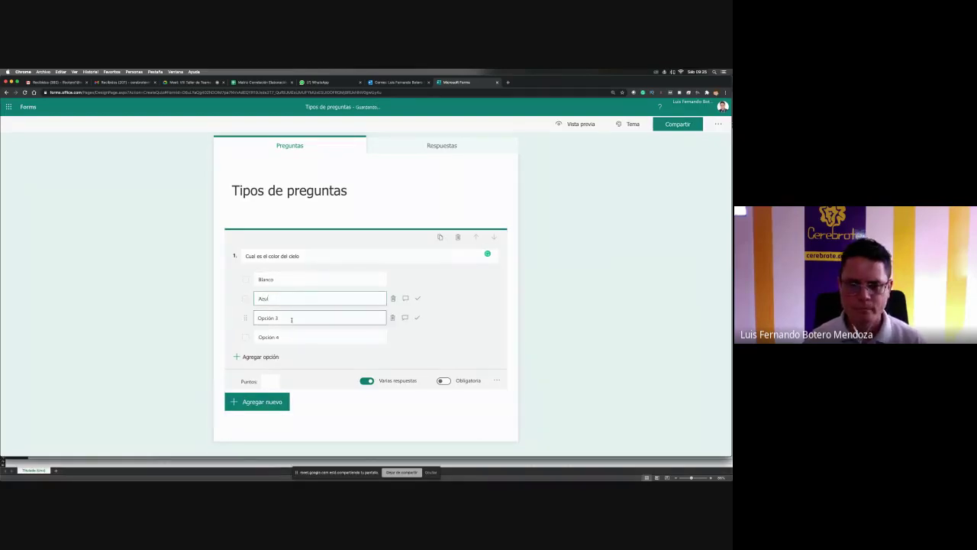
pyautogui.write('Negro')
pyautogui.click(291, 336)
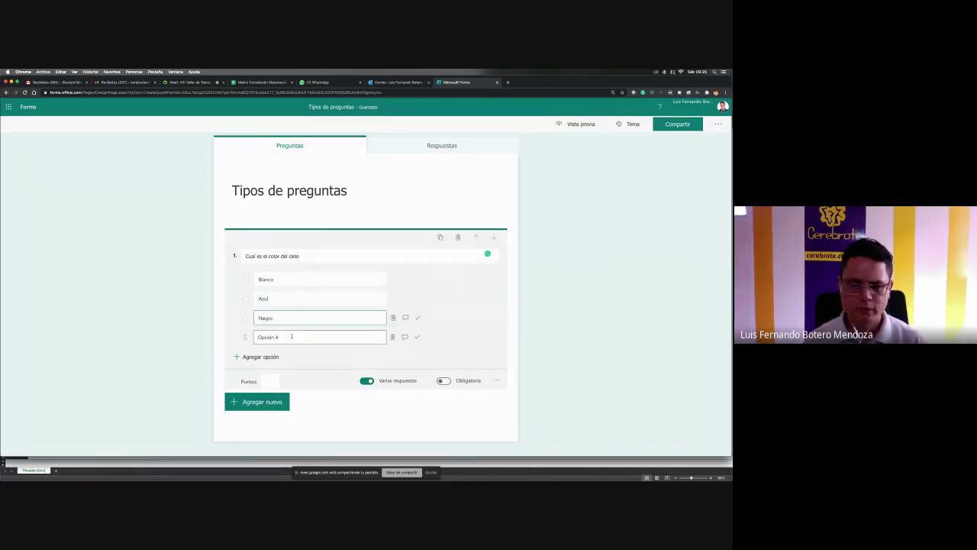
pyautogui.write('Rojo')
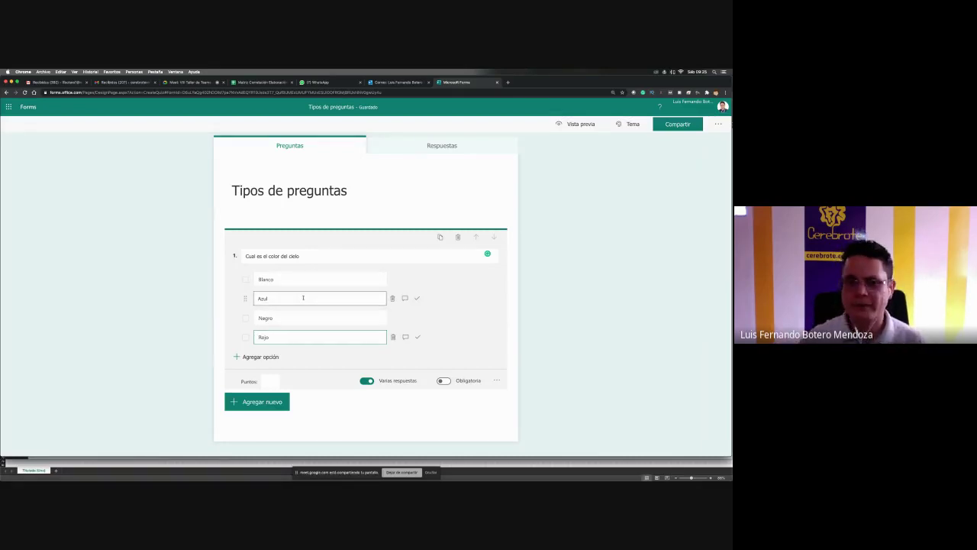
pyautogui.click(367, 381)
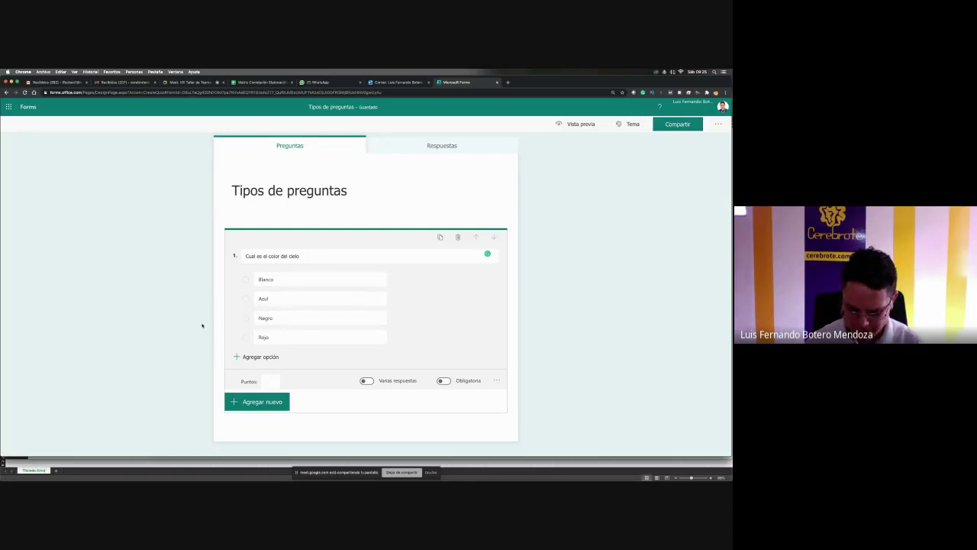
# Step: Mark Azul as question 1's correct answer, keeping single-answer mode
pyautogui.press('super+plus')
pyautogui.press('super+plus')
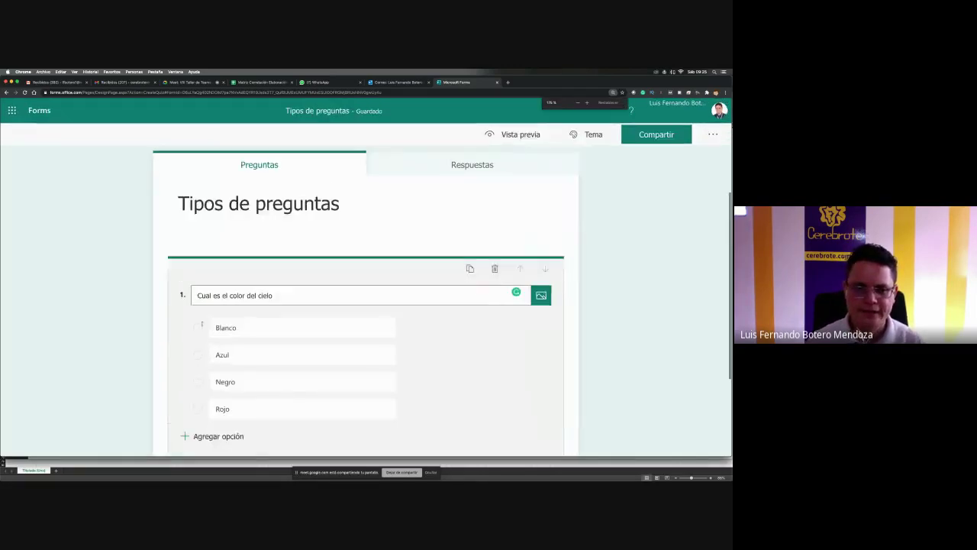
pyautogui.scroll(-2, 179, 249)
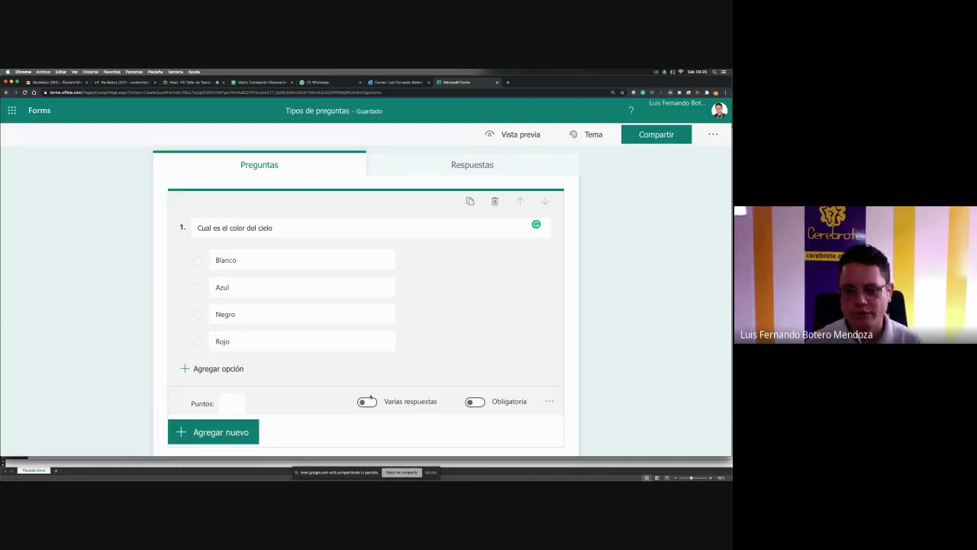
pyautogui.click(369, 400)
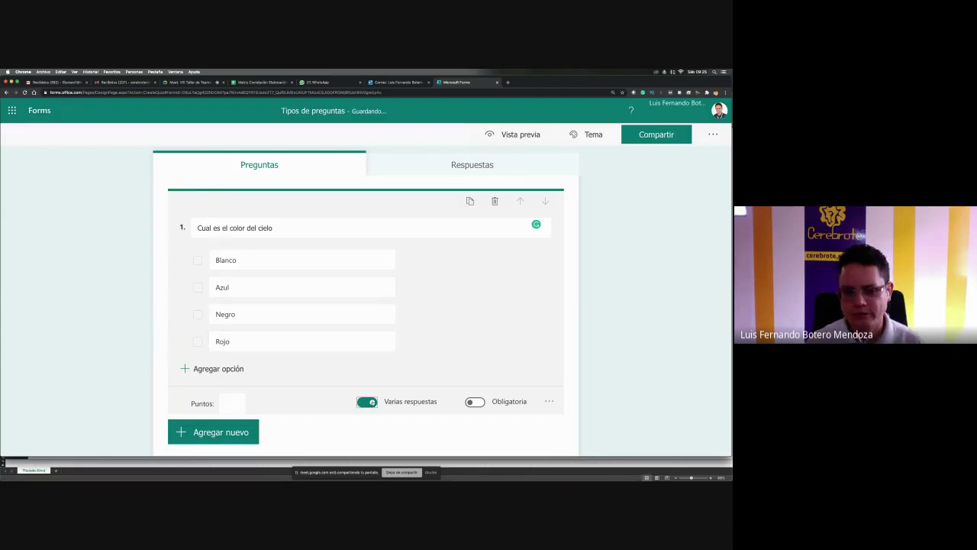
pyautogui.click(370, 402)
pyautogui.moveTo(328, 290)
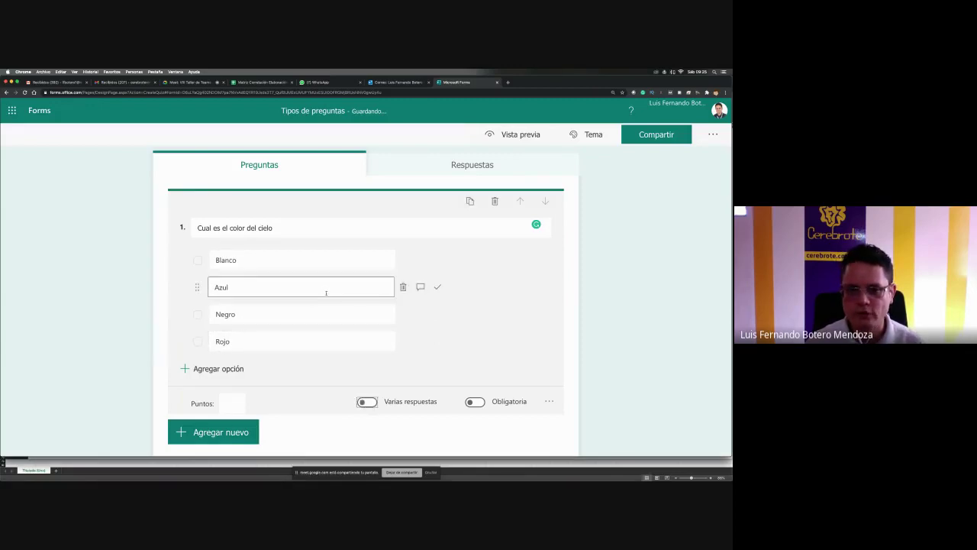
pyautogui.click(443, 288)
pyautogui.click(598, 301)
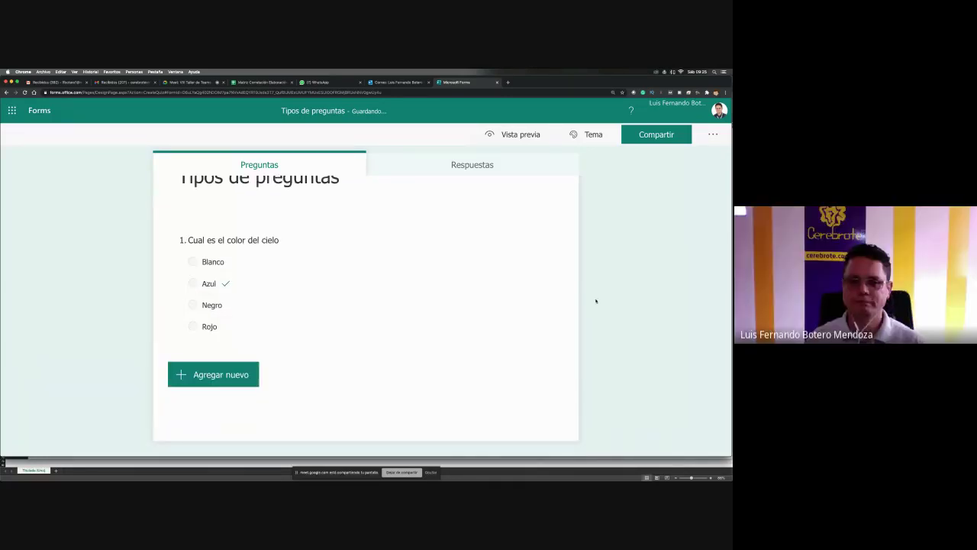
pyautogui.click(432, 270)
# Step: Make question 1 worth 20 points, allow multiple answers, and mark Rojo correct too
pyautogui.click(232, 403)
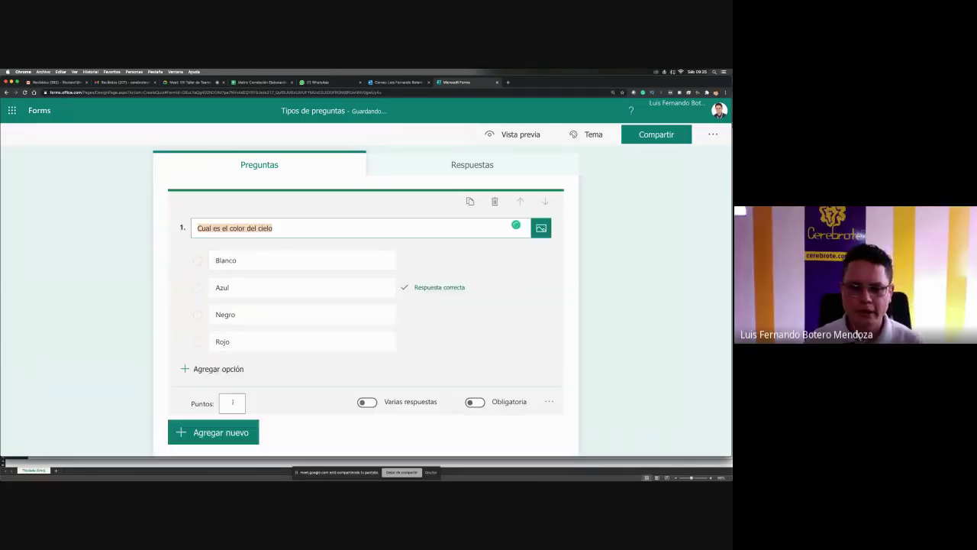
pyautogui.write('20')
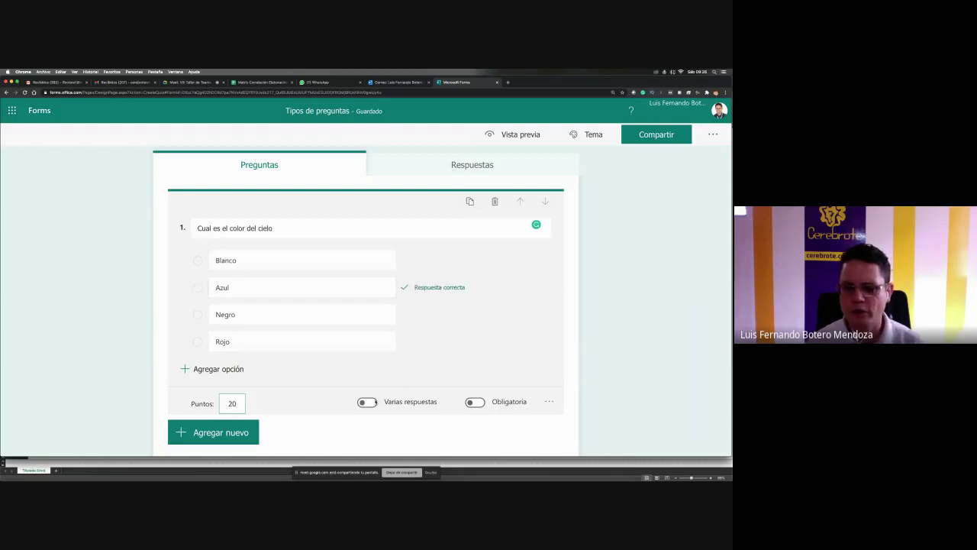
pyautogui.click(367, 402)
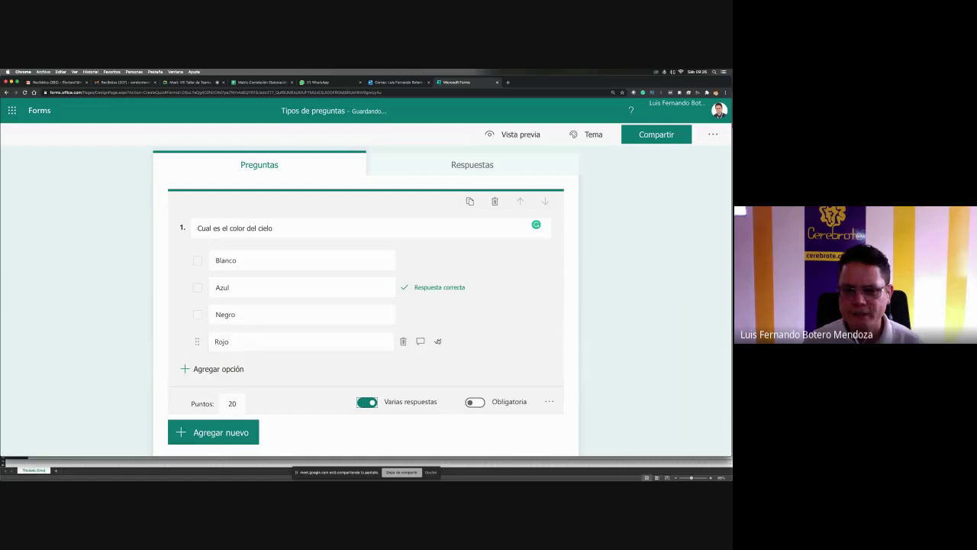
pyautogui.click(437, 341)
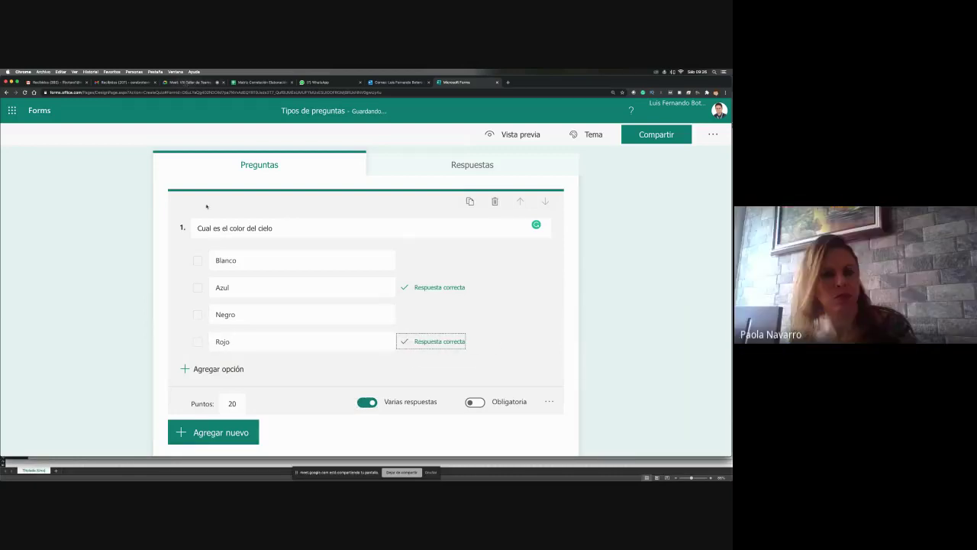
# Step: Admit the waiting participant in the Meet call, then reopen question 1 in Forms
pyautogui.click(187, 83)
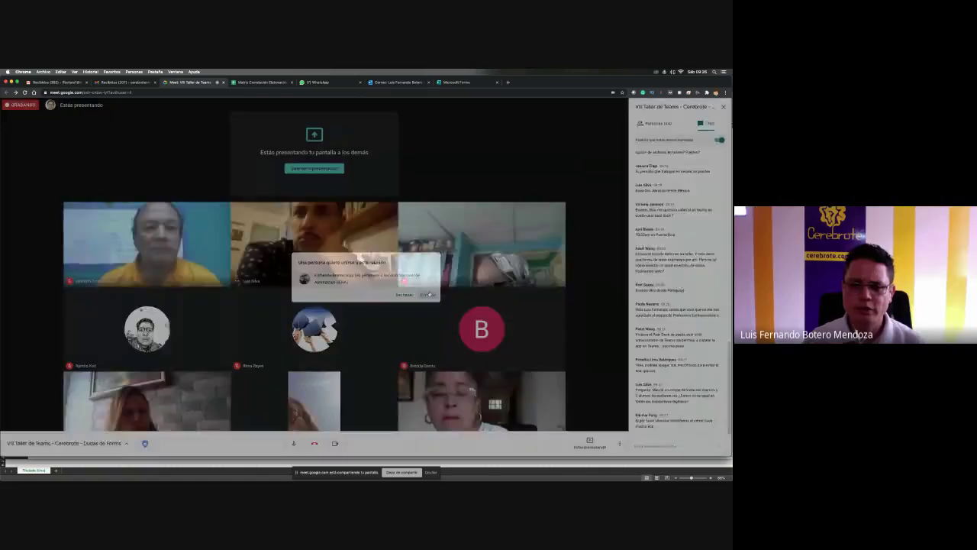
pyautogui.click(429, 295)
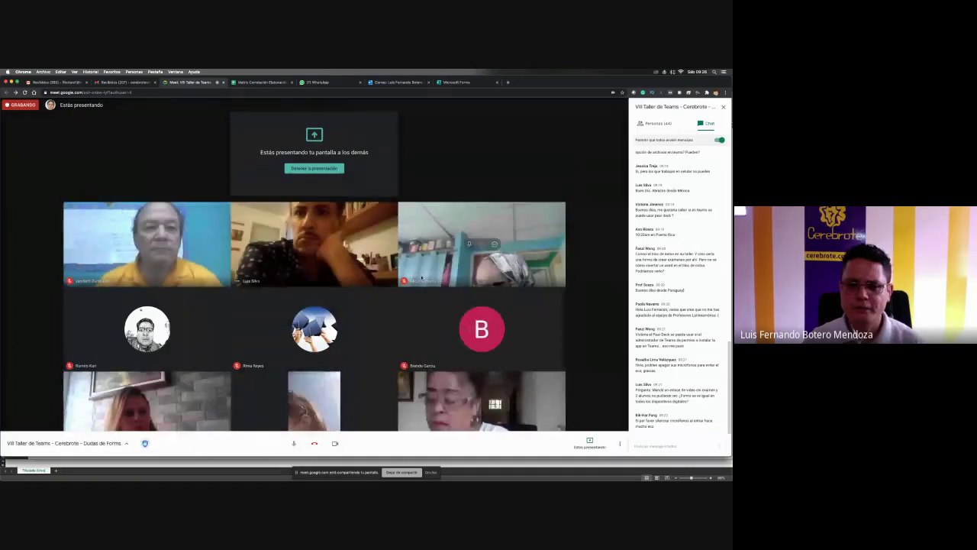
pyautogui.click(447, 82)
pyautogui.click(632, 288)
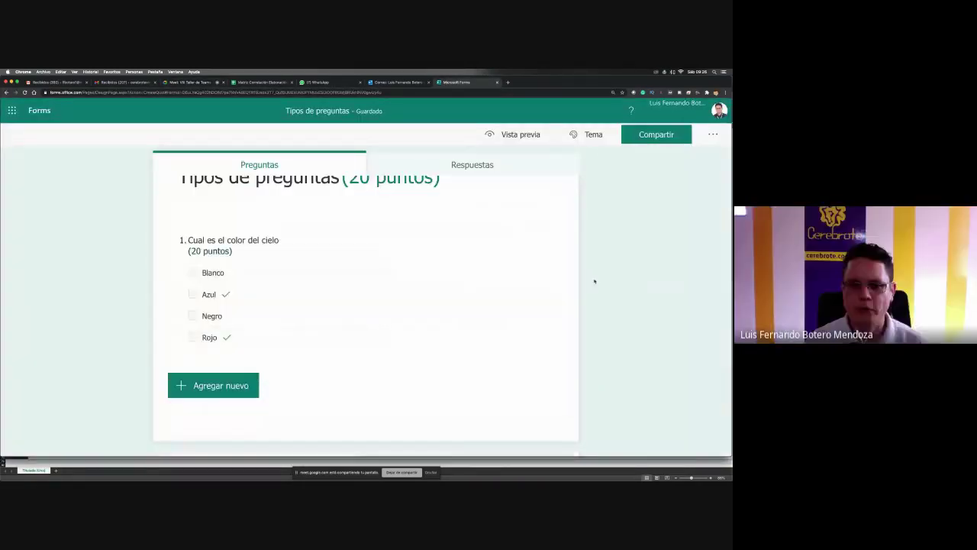
# Step: Show question 1's more-settings menu with the Matemáticas option
pyautogui.click(400, 227)
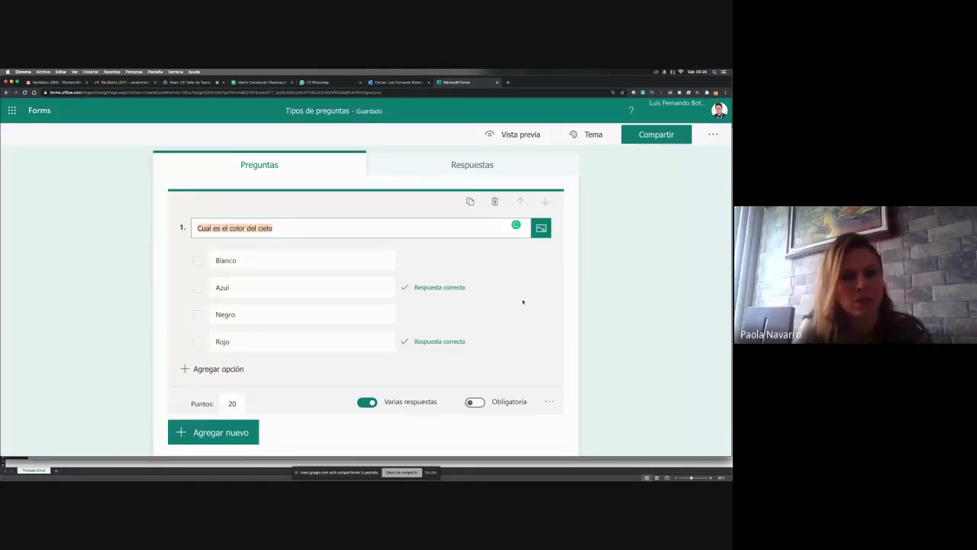
pyautogui.scroll(-1, 524, 301)
pyautogui.click(548, 372)
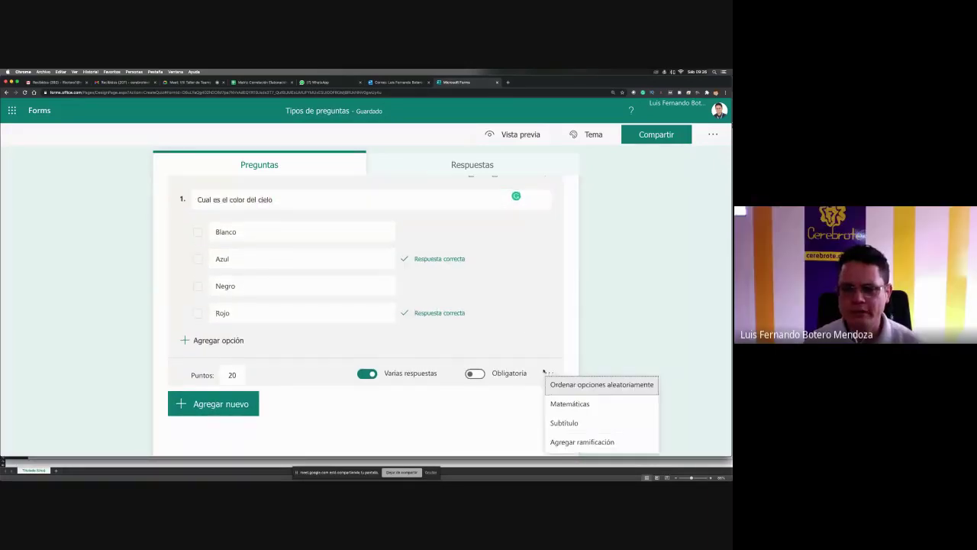
pyautogui.click(598, 354)
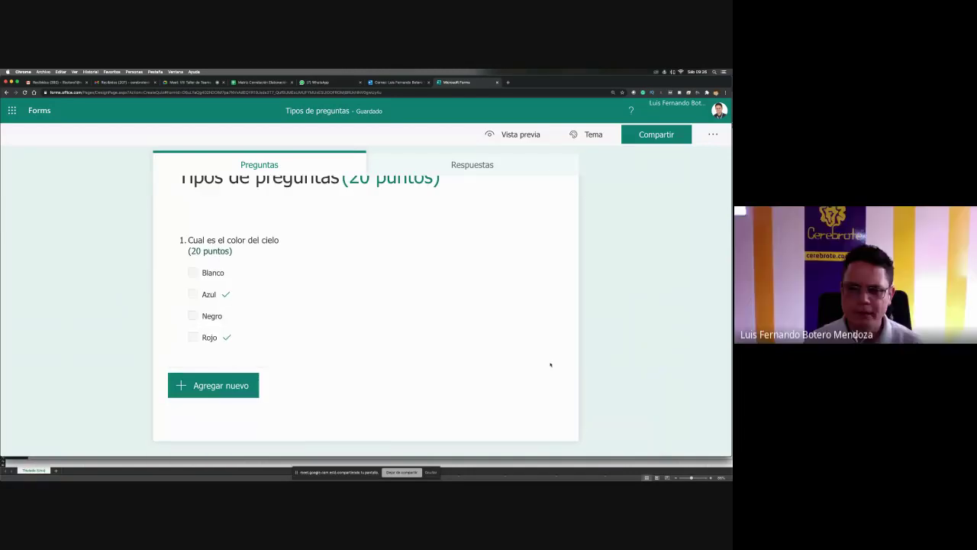
pyautogui.click(384, 316)
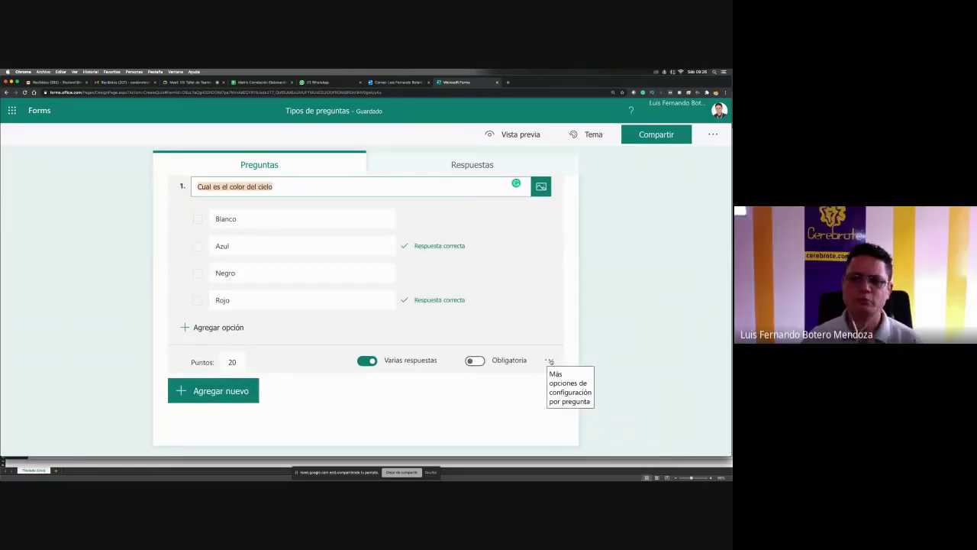
pyautogui.click(549, 361)
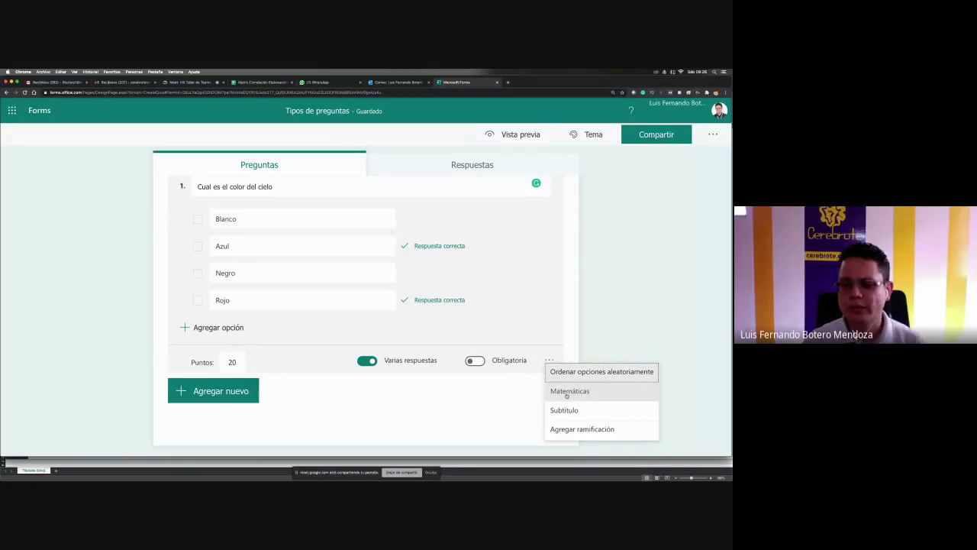
# Step: Switch question 1 to Matemáticas and delete the Blanco, Azul, Negro and Rojo options
pyautogui.click(567, 394)
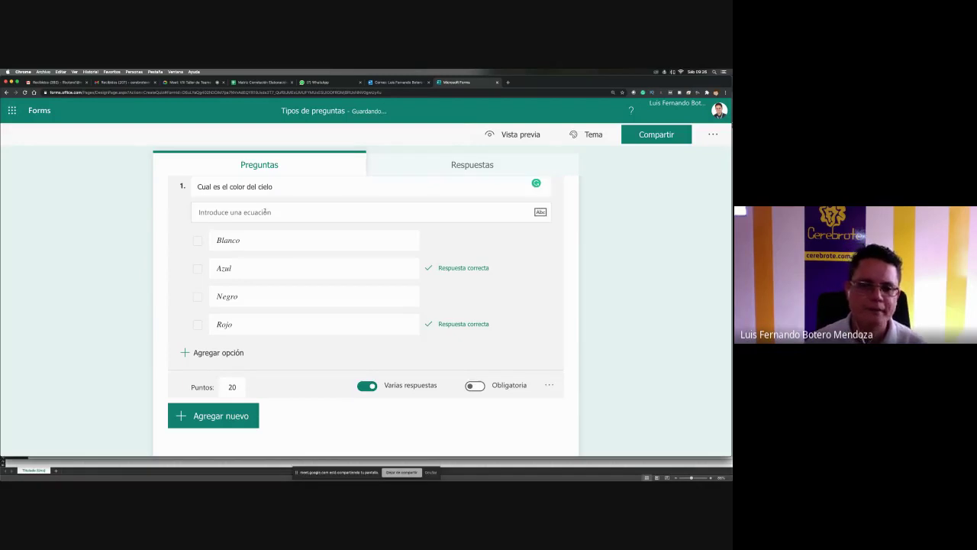
pyautogui.click(266, 212)
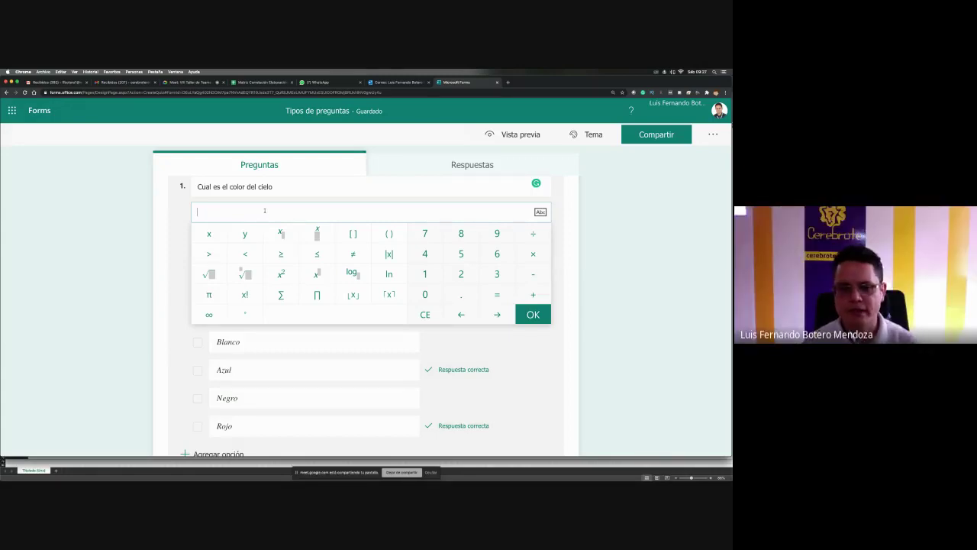
pyautogui.click(460, 329)
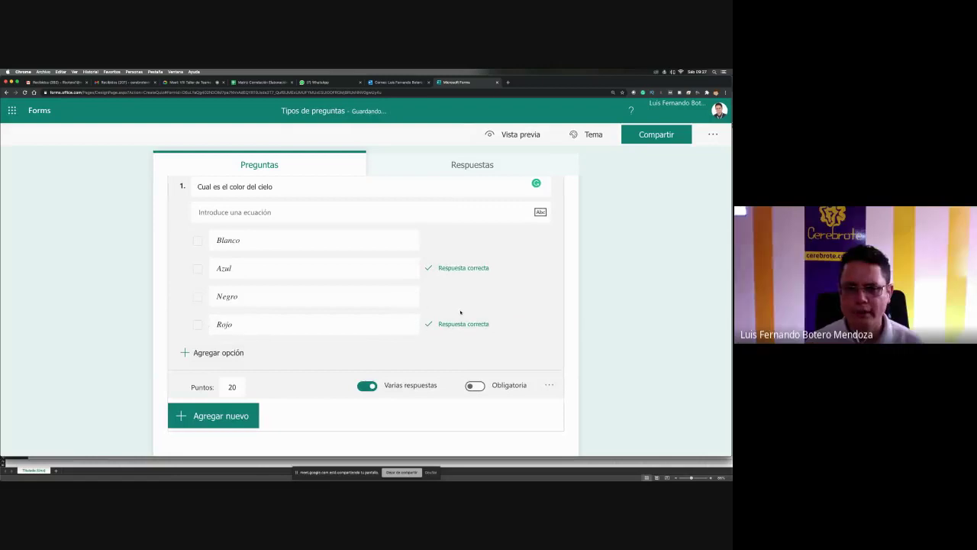
pyautogui.click(427, 240)
pyautogui.click(427, 240)
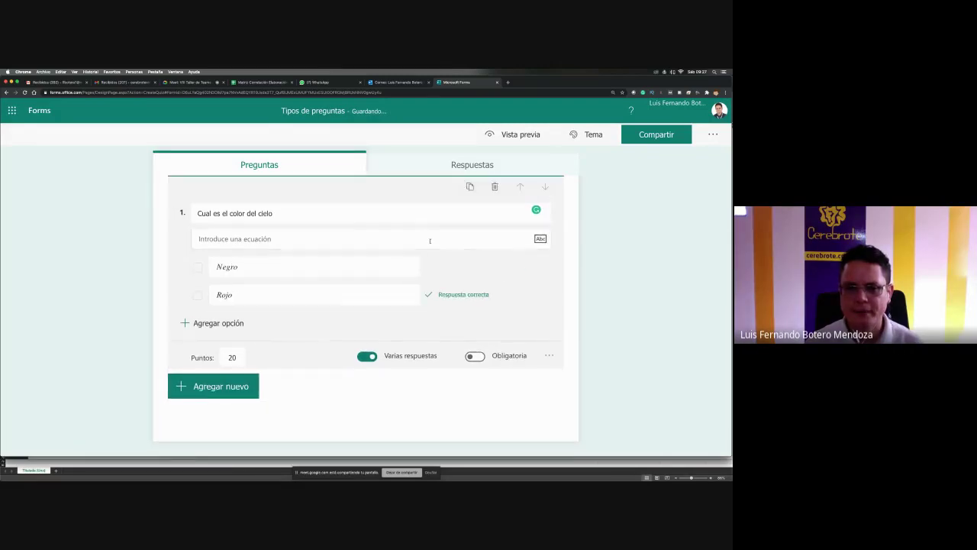
pyautogui.click(424, 266)
pyautogui.click(426, 290)
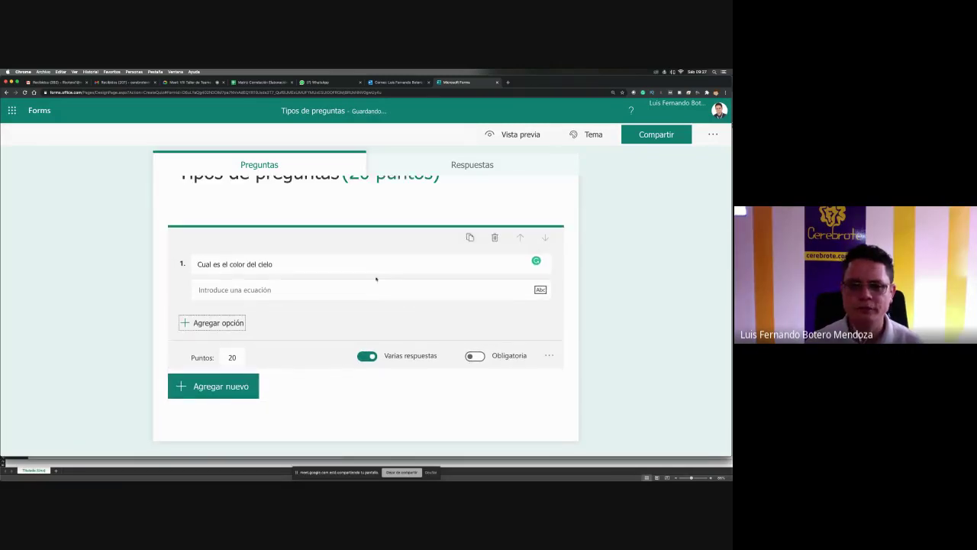
# Step: Enter the equation 4 × 6 × 9 on the keypad and confirm it
pyautogui.click(355, 288)
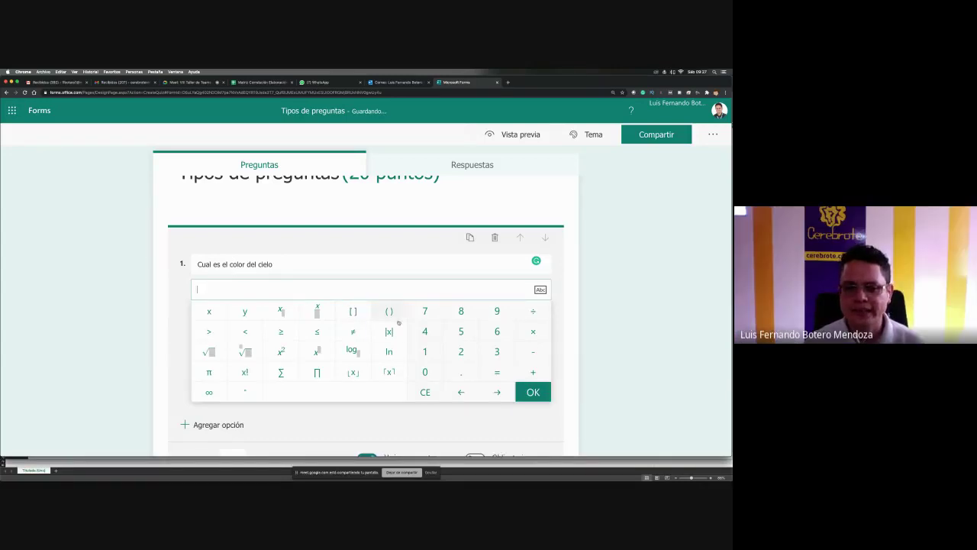
pyautogui.click(531, 332)
pyautogui.click(503, 334)
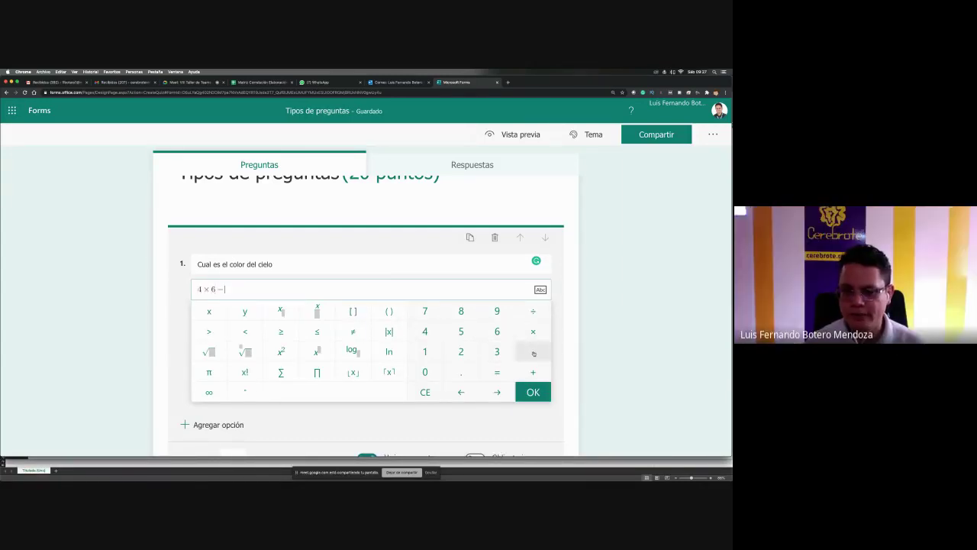
pyautogui.click(466, 394)
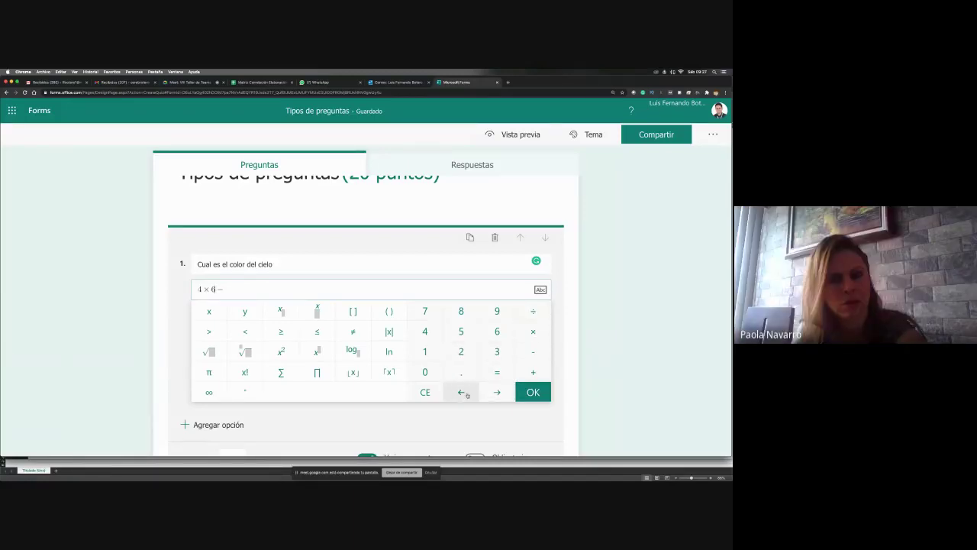
pyautogui.click(496, 393)
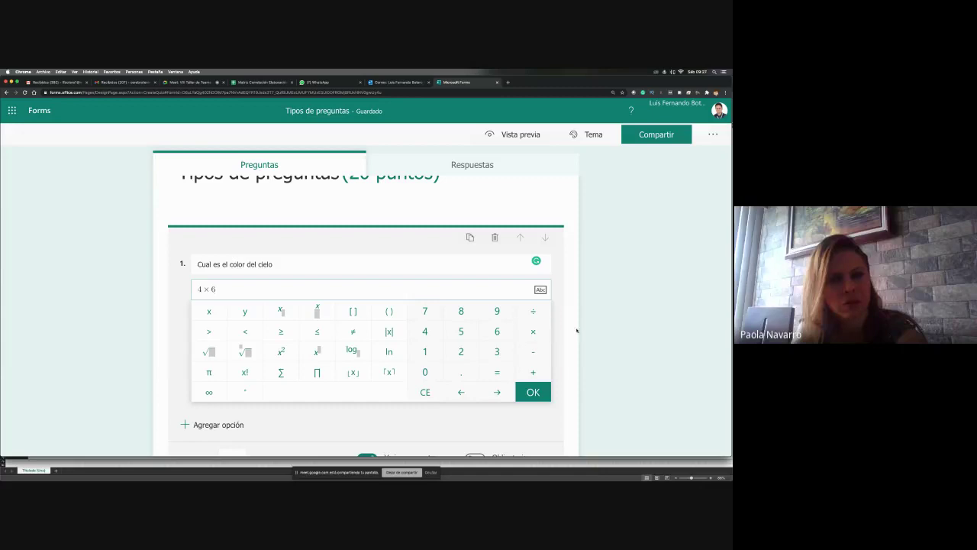
pyautogui.click(533, 332)
pyautogui.click(497, 310)
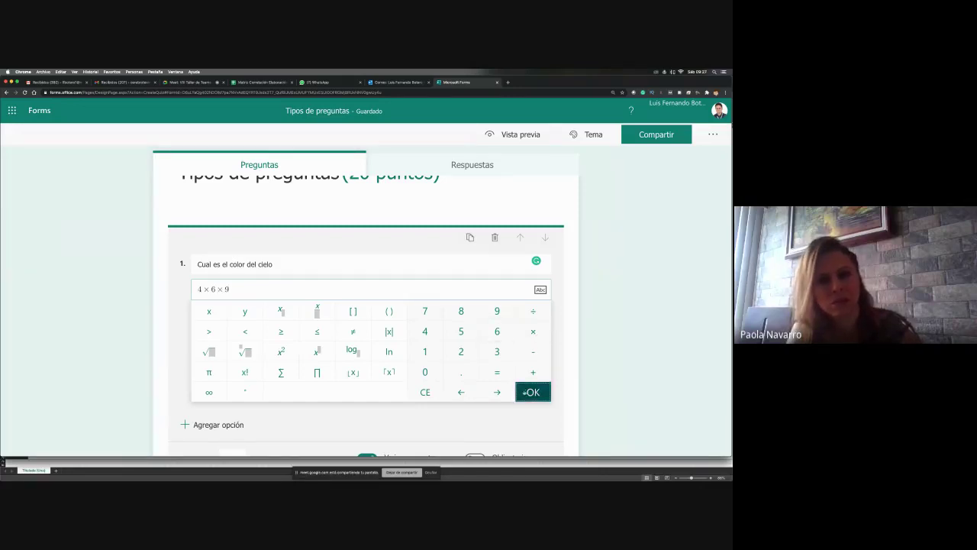
pyautogui.click(528, 392)
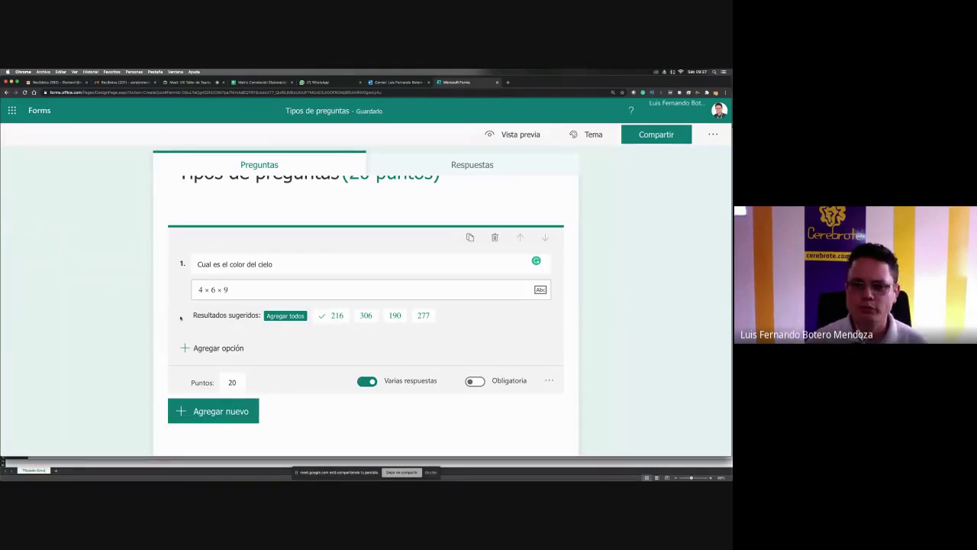
# Step: Add the suggested results as question 1's answer options and turn off multiple answers
pyautogui.click(286, 315)
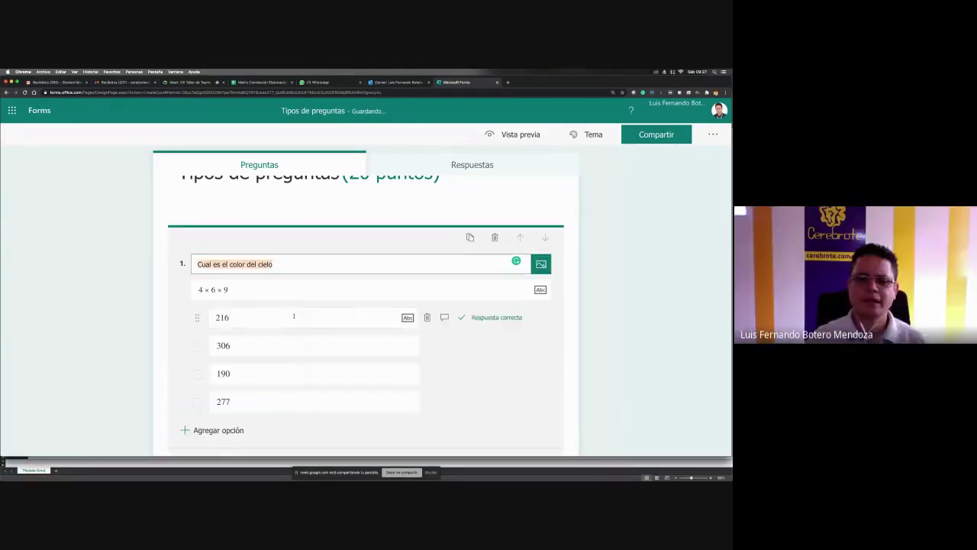
pyautogui.scroll(-2, 294, 316)
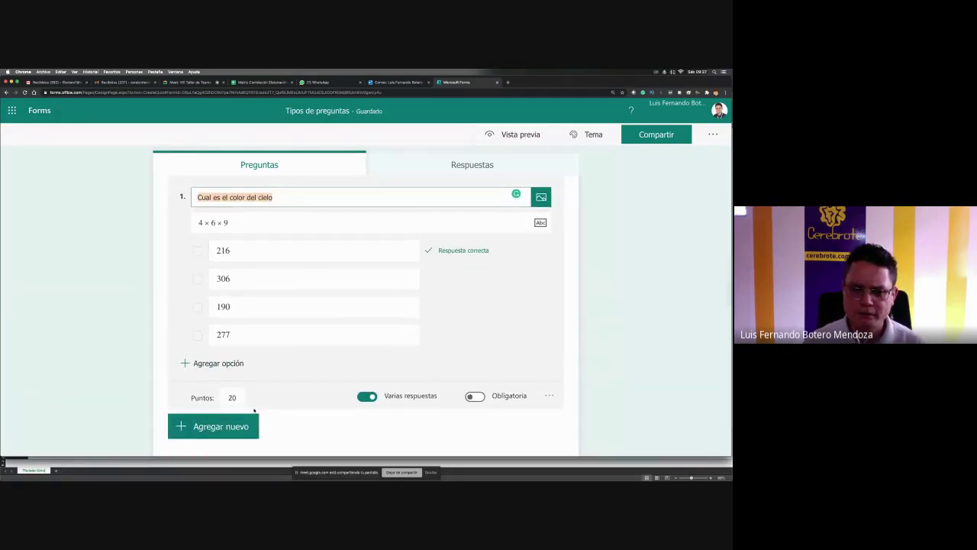
pyautogui.click(367, 396)
# Step: Insert all three suggested multiplication questions into the quiz
pyautogui.click(227, 426)
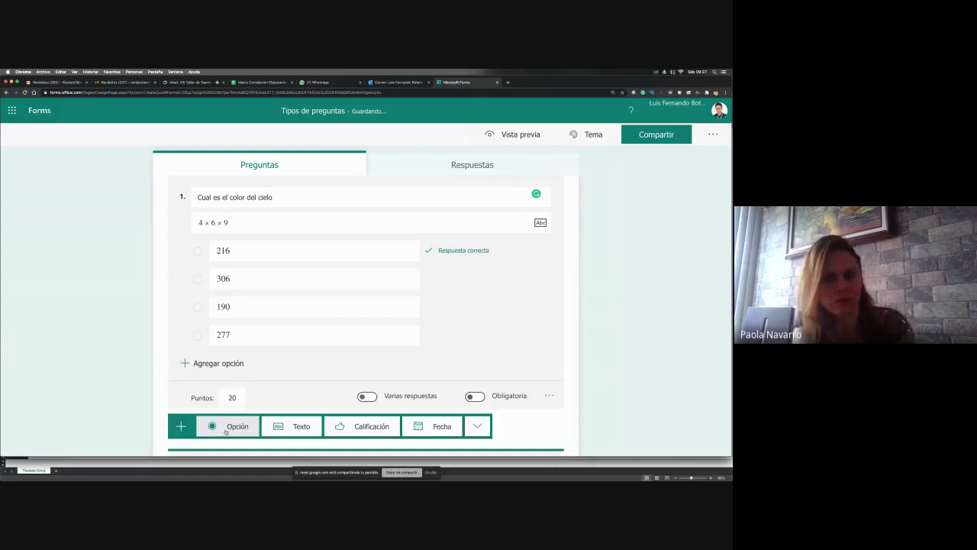
pyautogui.scroll(-3, 226, 432)
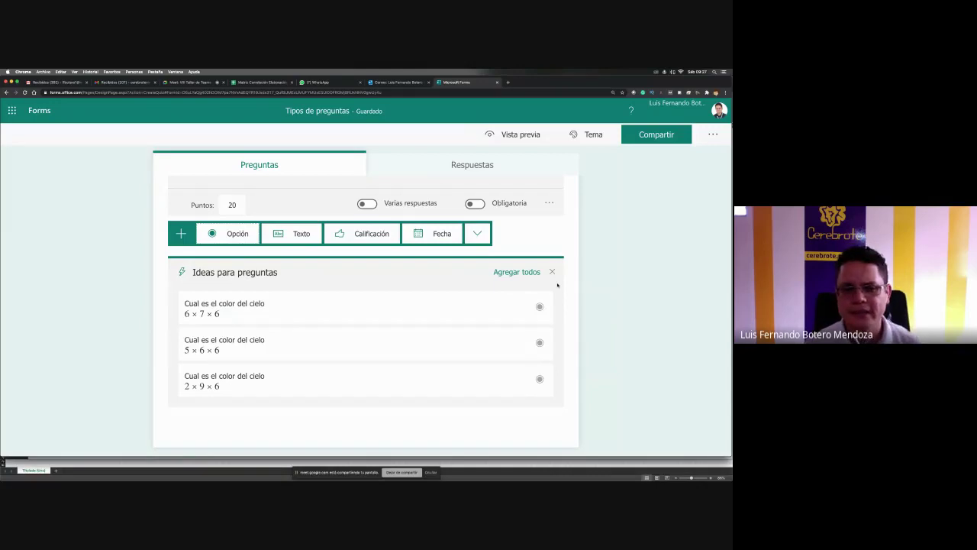
pyautogui.scroll(5, 557, 284)
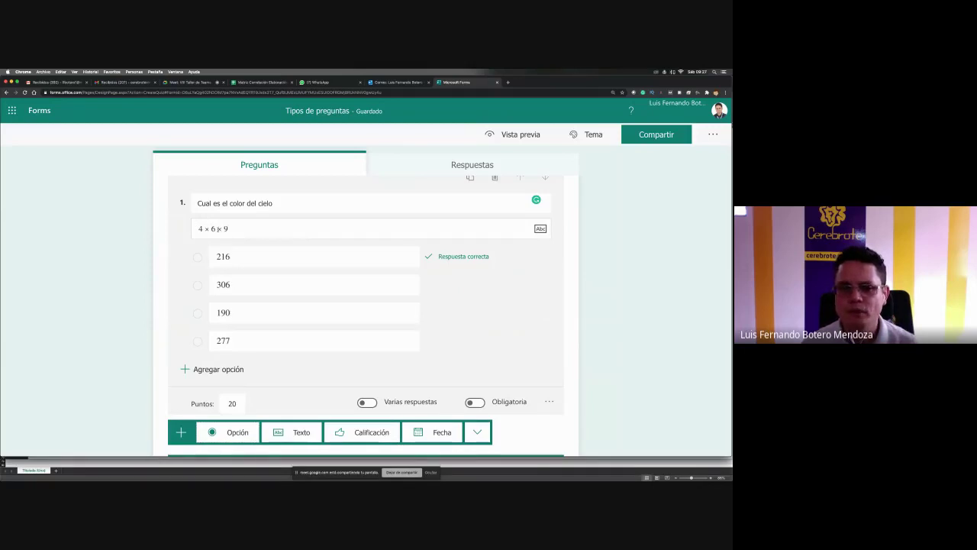
pyautogui.scroll(-5, 218, 229)
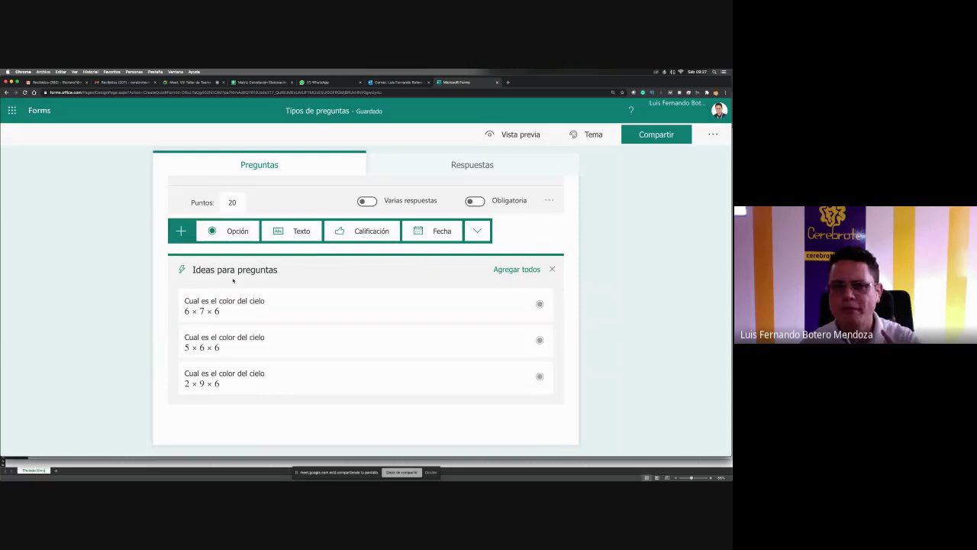
pyautogui.scroll(5, 233, 281)
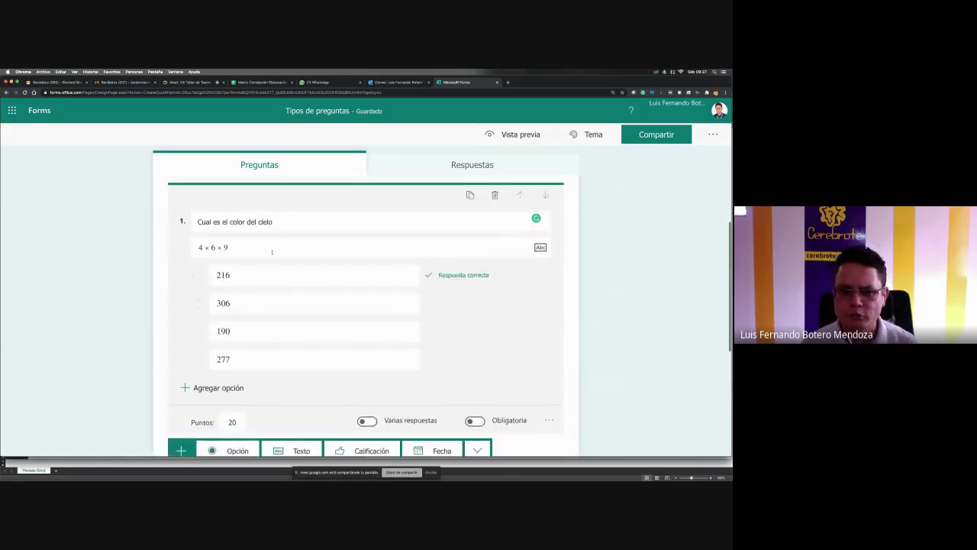
pyautogui.scroll(-2, 298, 286)
pyautogui.scroll(-3, 298, 286)
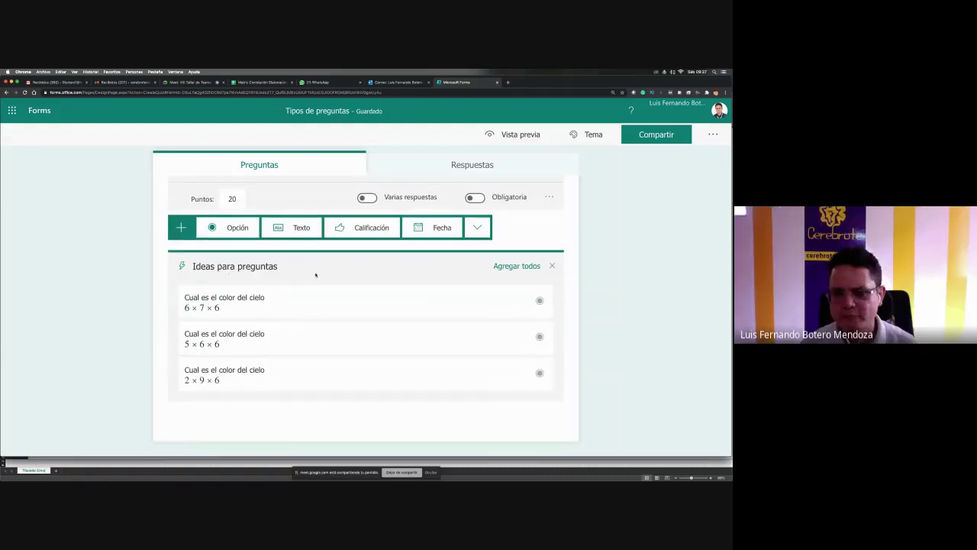
pyautogui.click(505, 269)
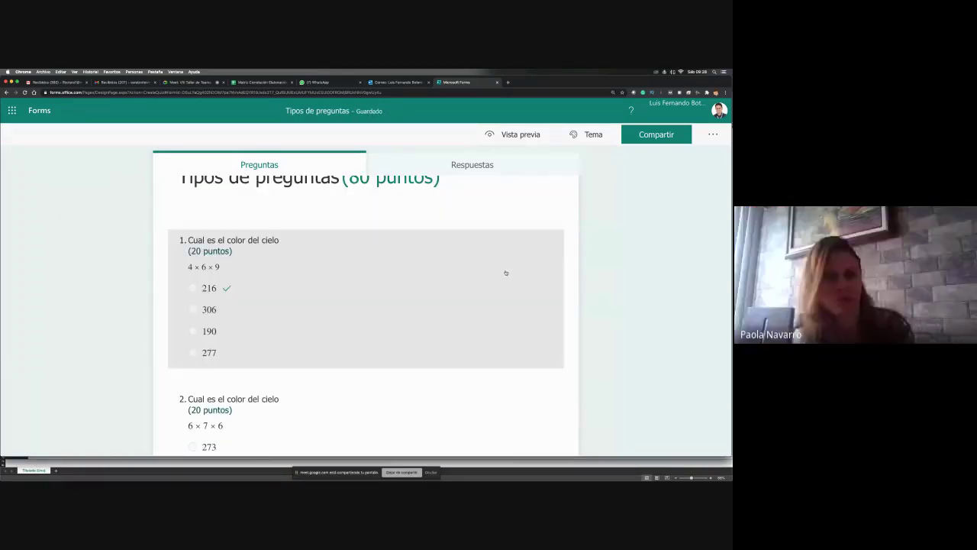
# Step: Zoom out and review the four 20-point questions with answers 216, 252, 180 and 108
pyautogui.press('super+minus')
pyautogui.press('super+minus')
pyautogui.scroll(1, 505, 273)
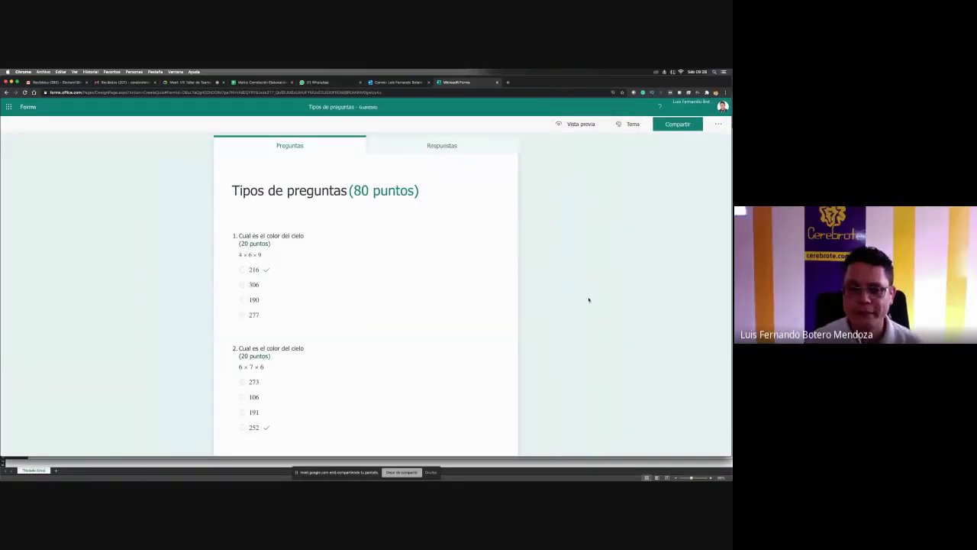
pyautogui.scroll(-5, 589, 299)
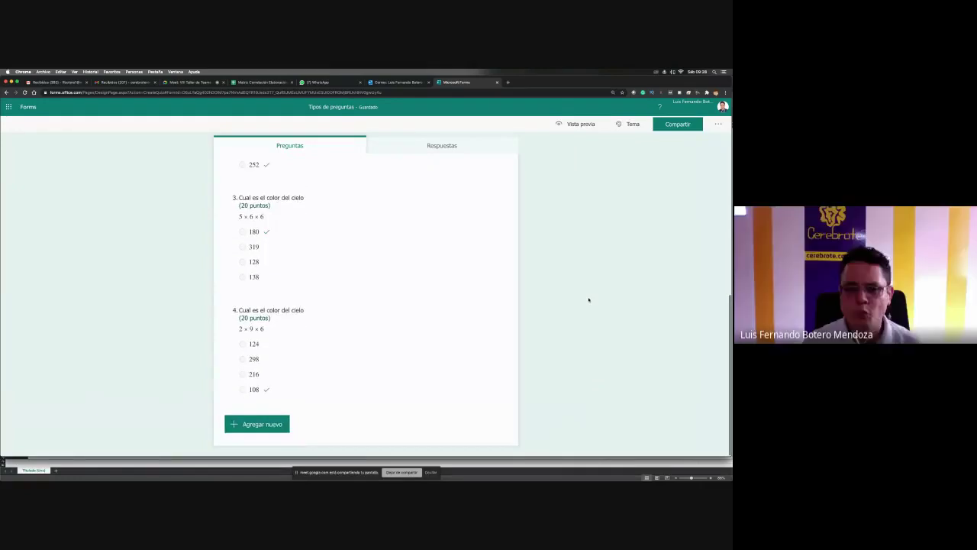
pyautogui.scroll(5, 589, 299)
pyautogui.scroll(-1, 589, 299)
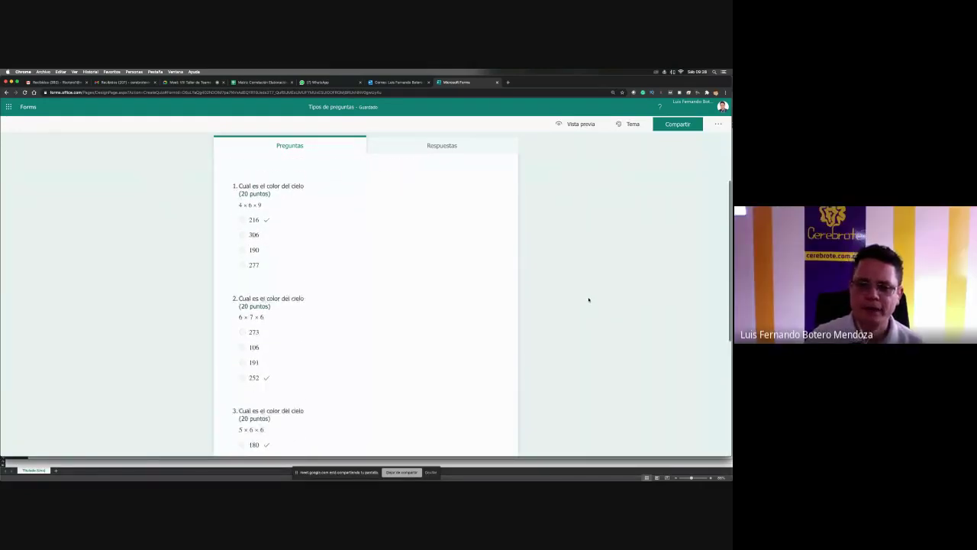
pyautogui.scroll(2, 589, 299)
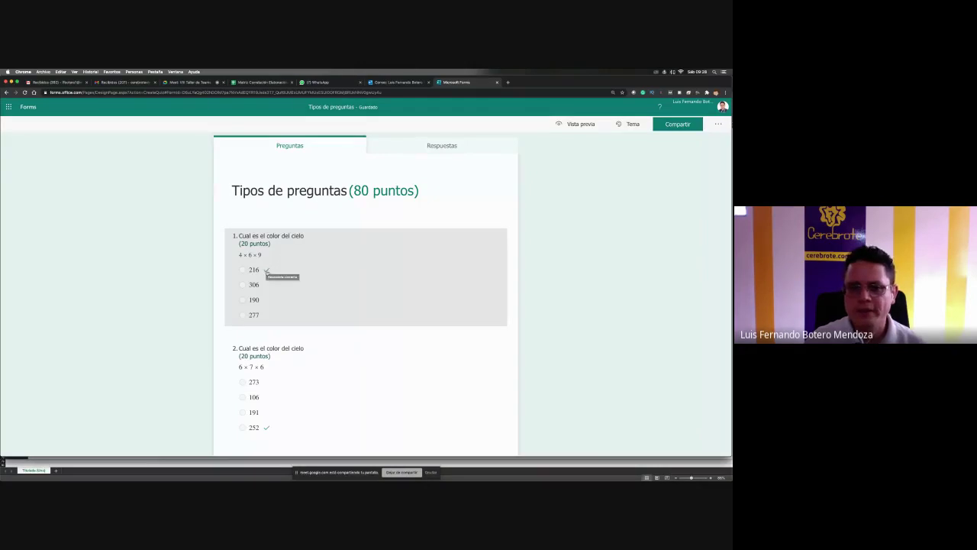
pyautogui.scroll(-5, 519, 362)
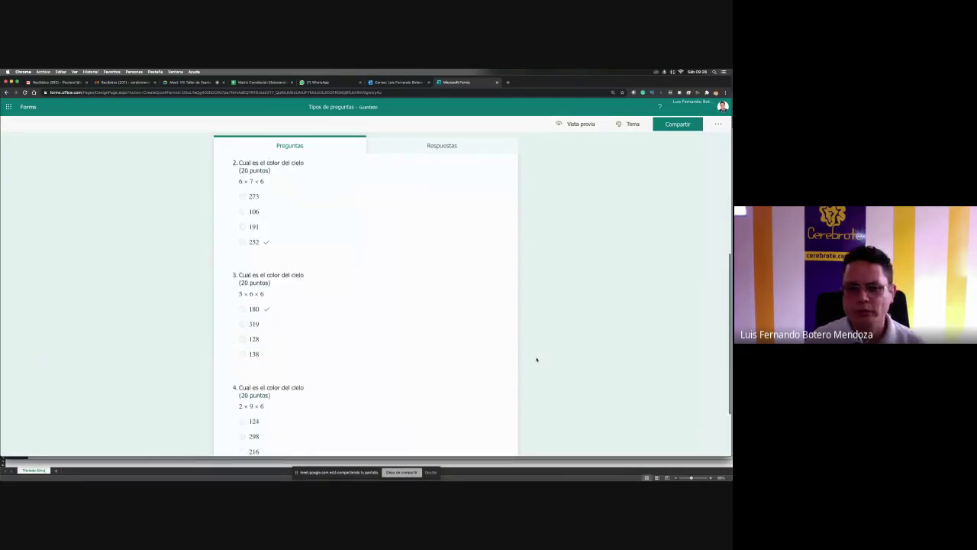
pyautogui.scroll(-2, 536, 360)
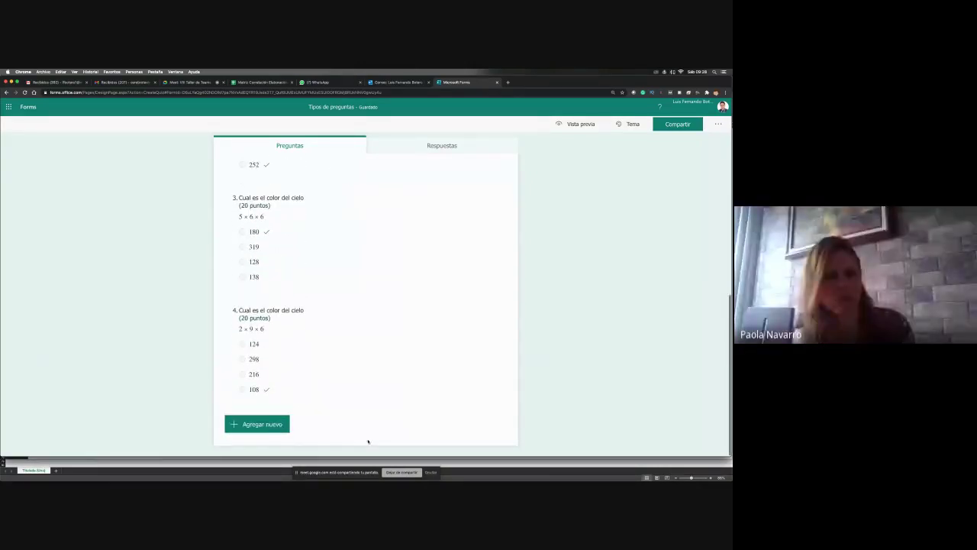
# Step: Add a text question 5 titled 'Una respuesta perfecta'
pyautogui.click(279, 422)
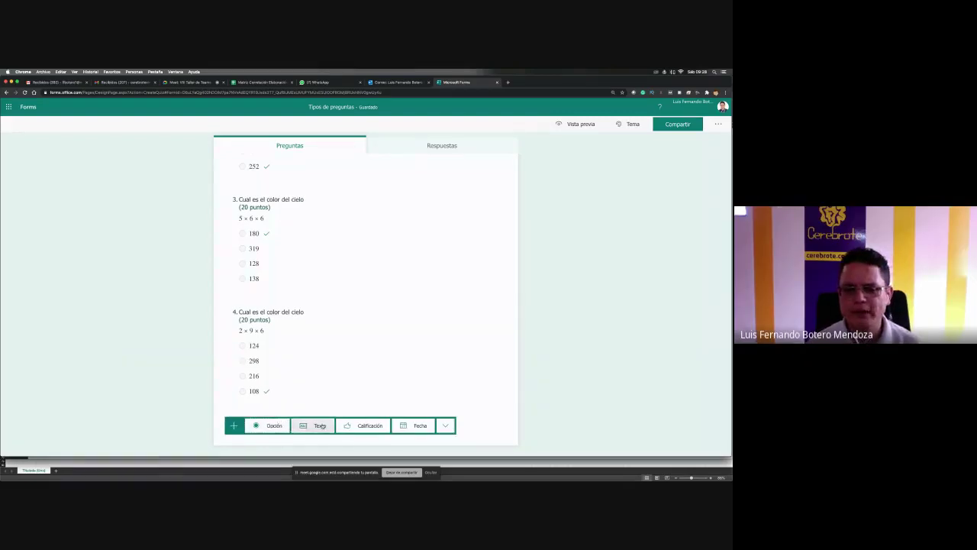
pyautogui.click(316, 425)
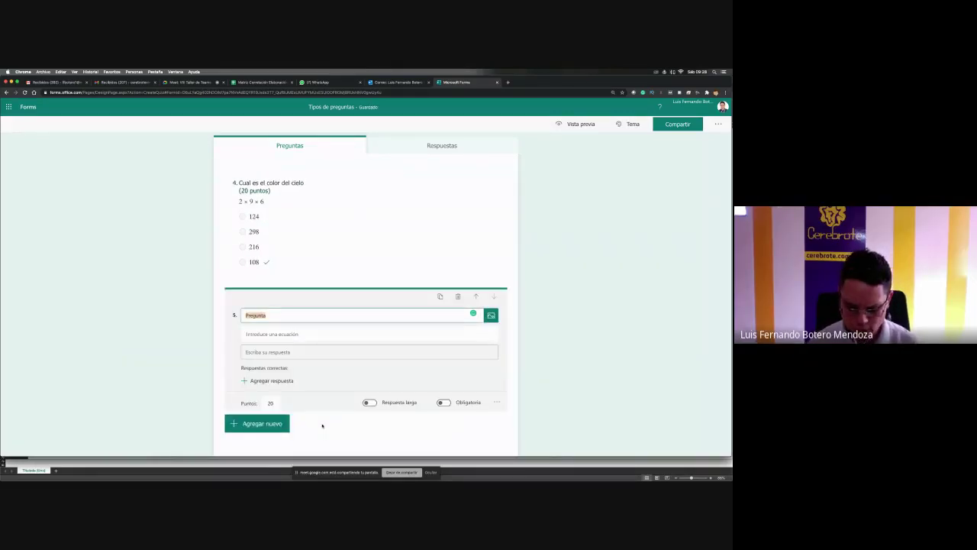
pyautogui.write('Una respuesta ')
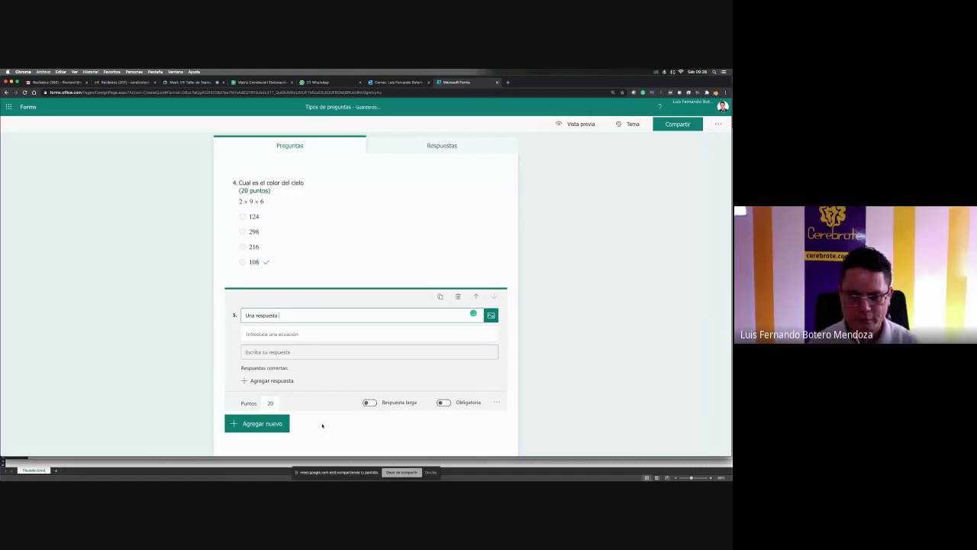
pyautogui.write('perfecta')
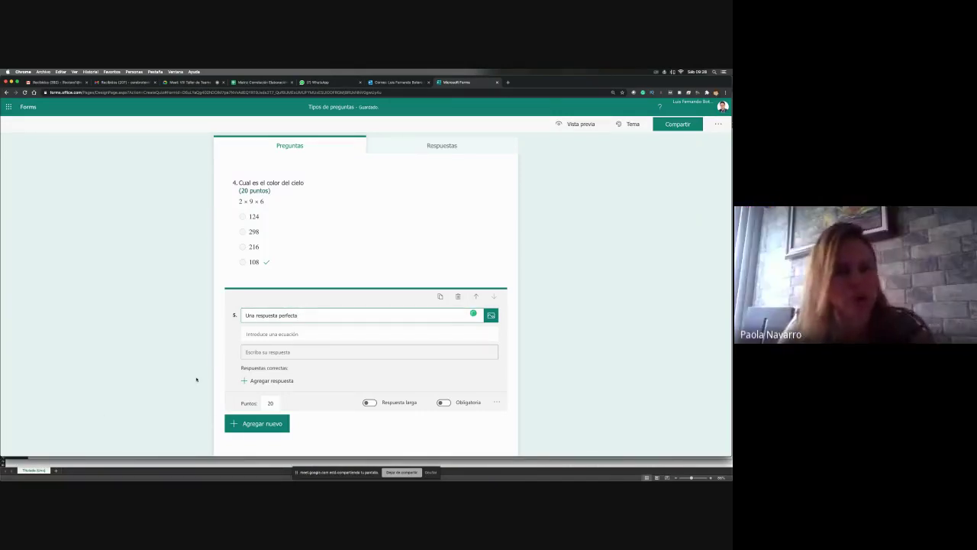
# Step: Reopen question 1 for editing, then switch to the Google Meet call
pyautogui.scroll(5, 196, 380)
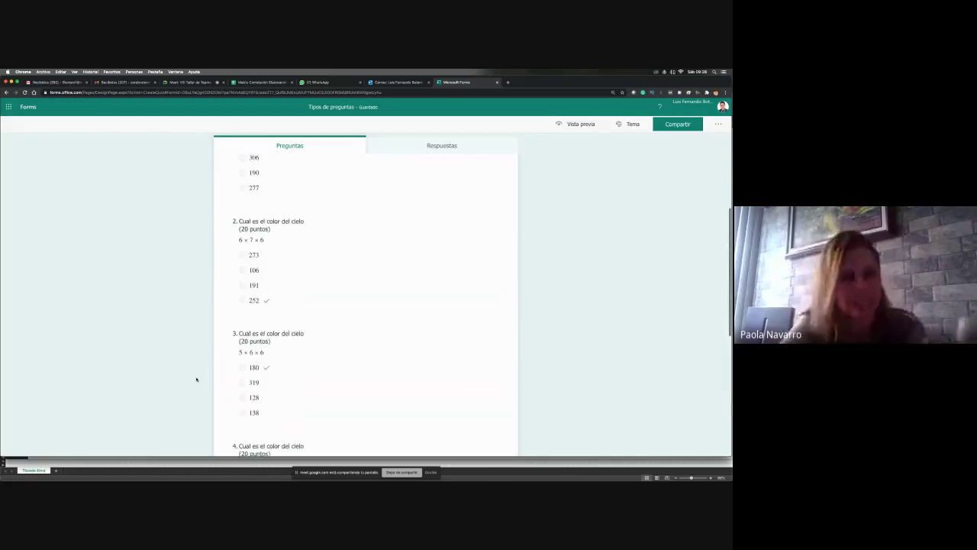
pyautogui.scroll(3, 197, 380)
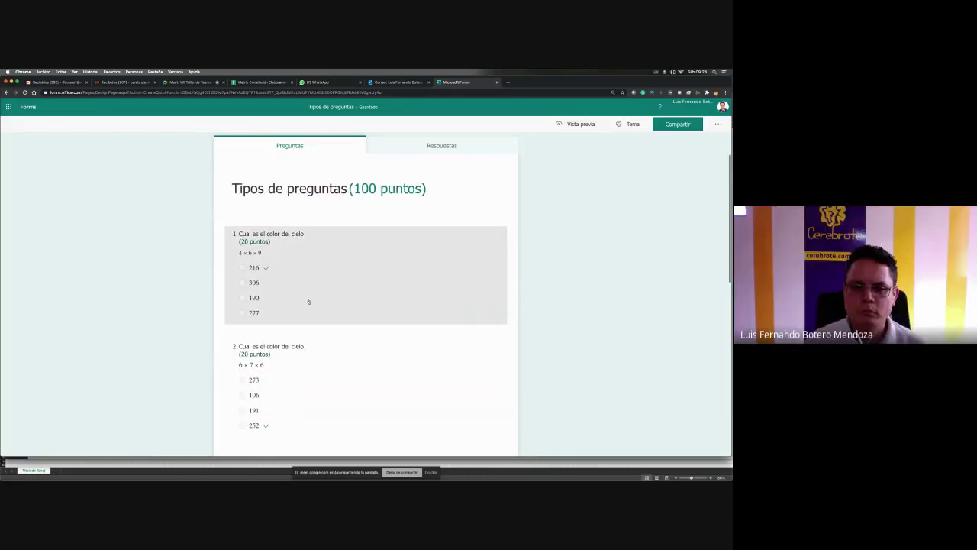
pyautogui.click(308, 302)
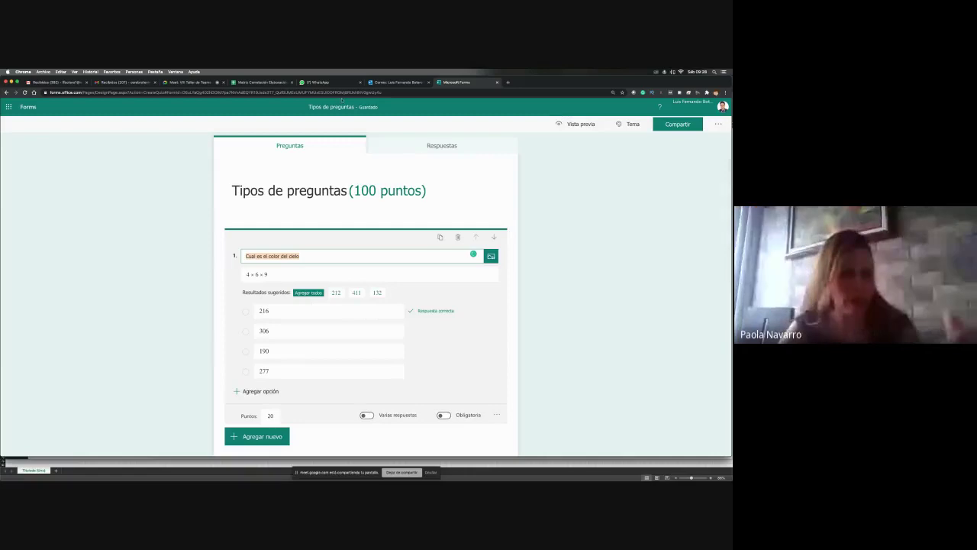
pyautogui.click(208, 82)
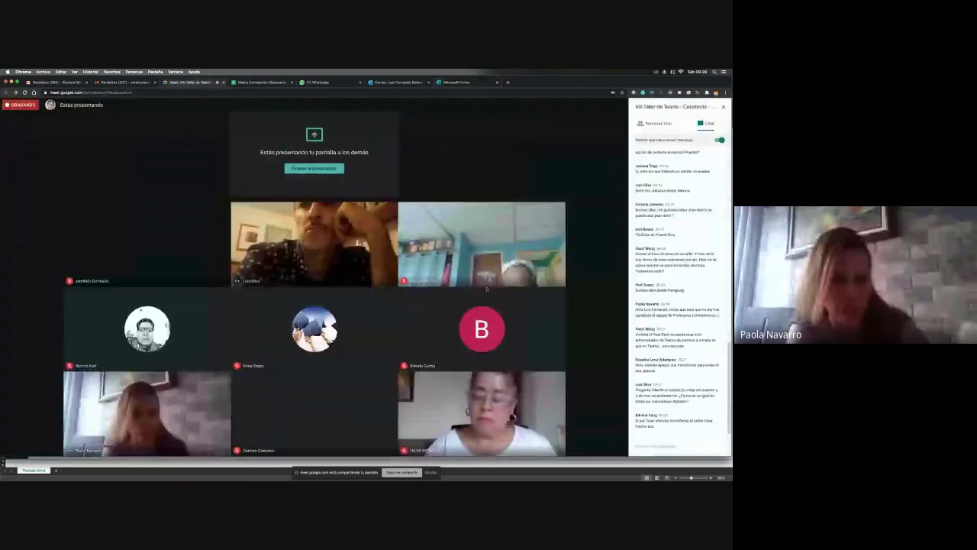
# Step: Dismiss the Meet join request and go back to the Forms quiz
pyautogui.click(427, 294)
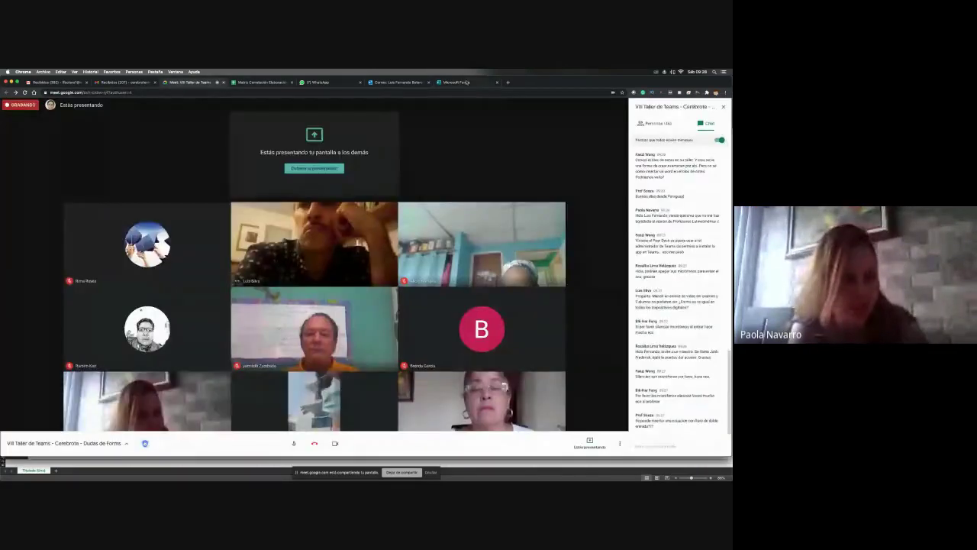
pyautogui.click(456, 82)
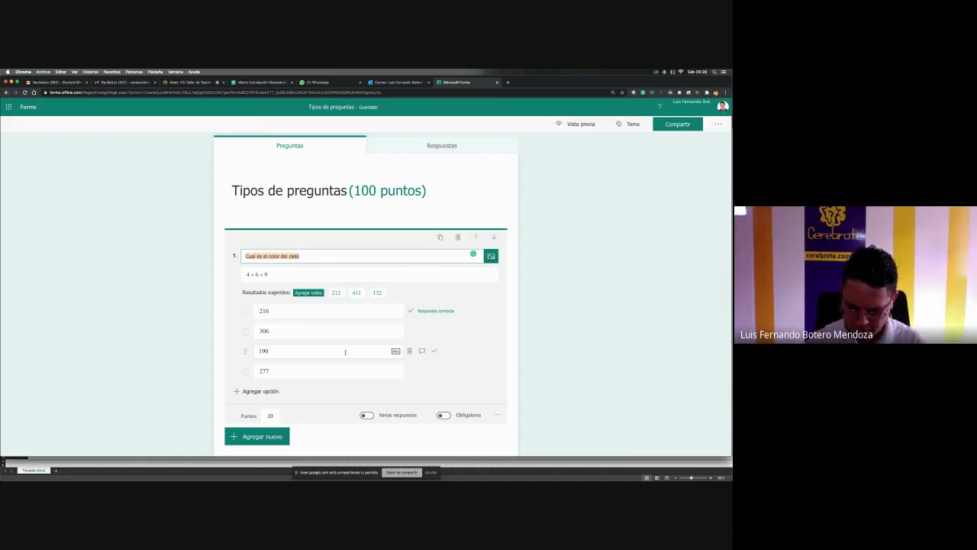
# Step: Reorder question 1's options to 306, 216, 190, 277, keeping 216 correct
pyautogui.press('super+plus')
pyautogui.press('super+plus')
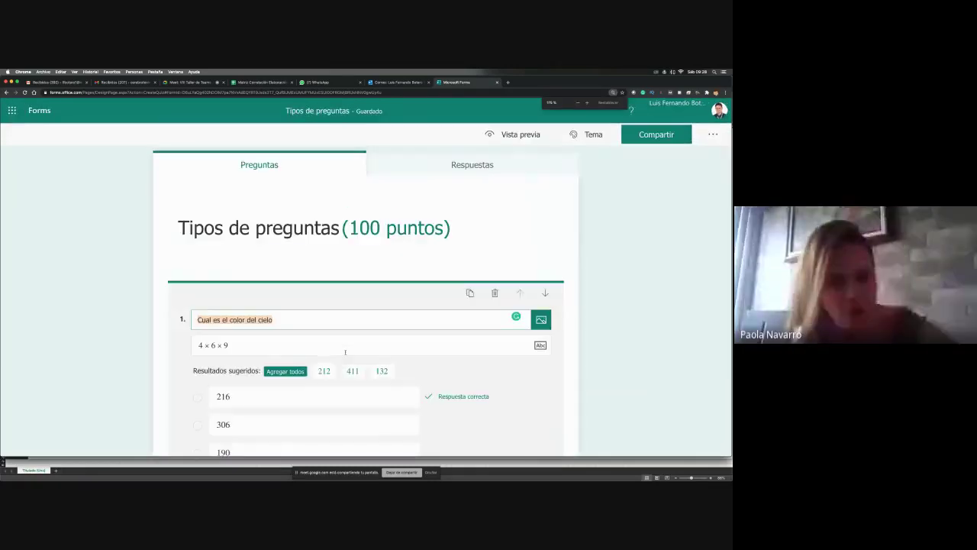
pyautogui.scroll(-3, 345, 352)
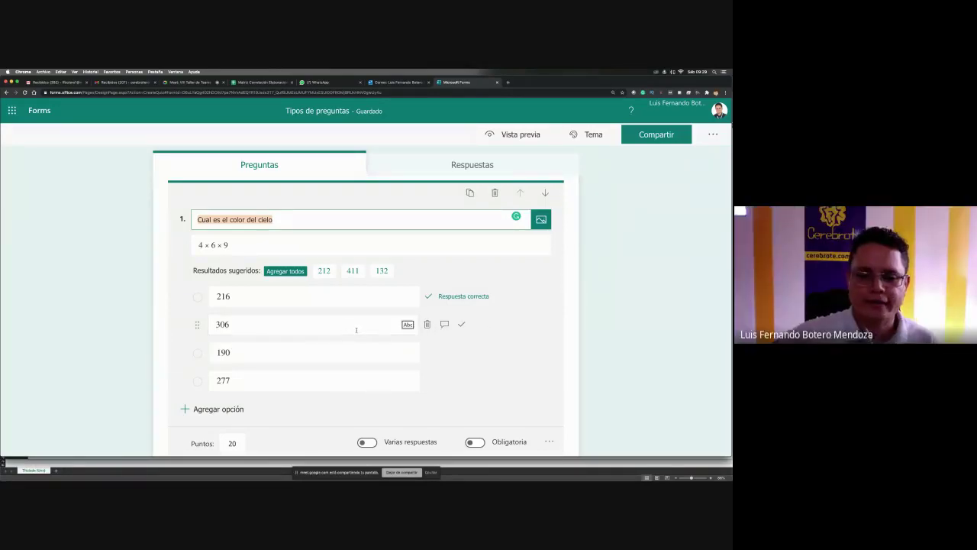
pyautogui.click(333, 327)
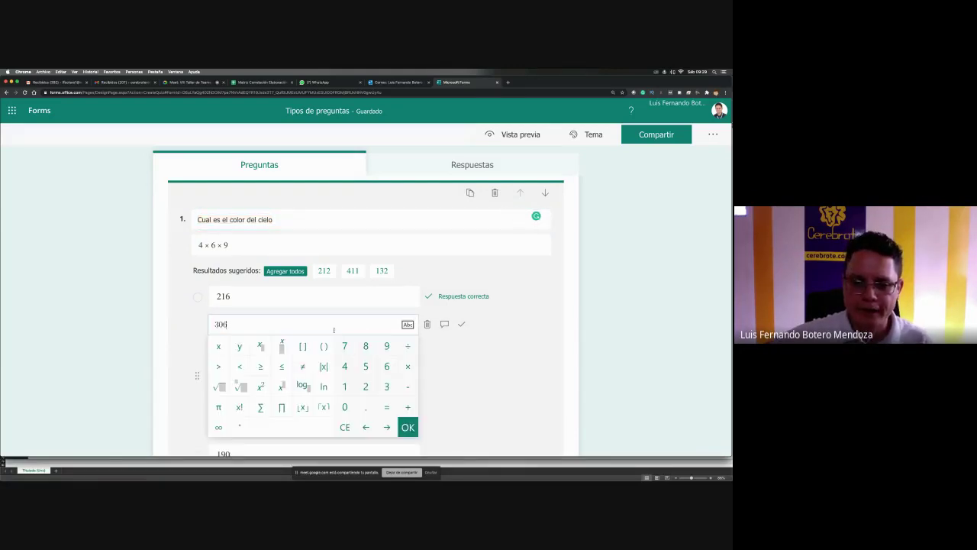
pyautogui.click(589, 310)
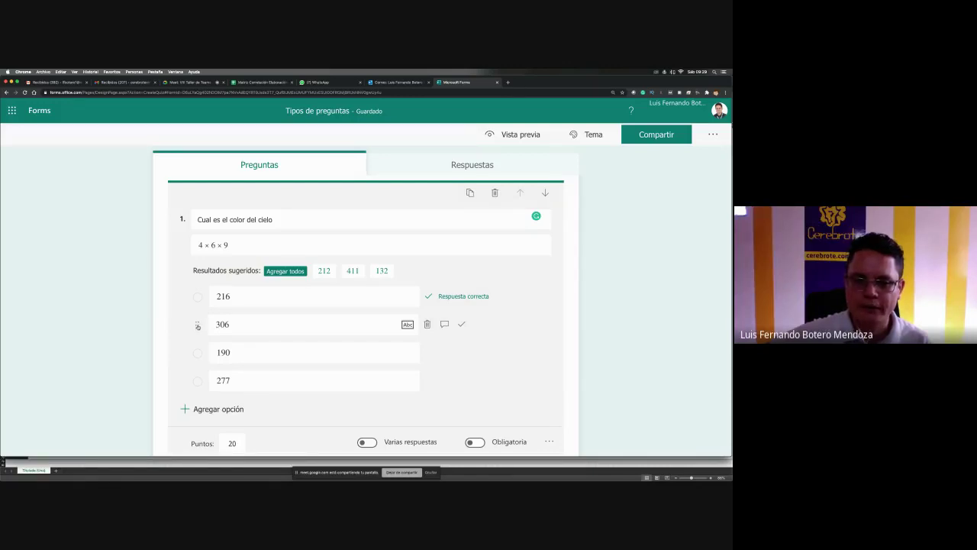
pyautogui.moveTo(197, 326); pyautogui.dragTo(198, 297)
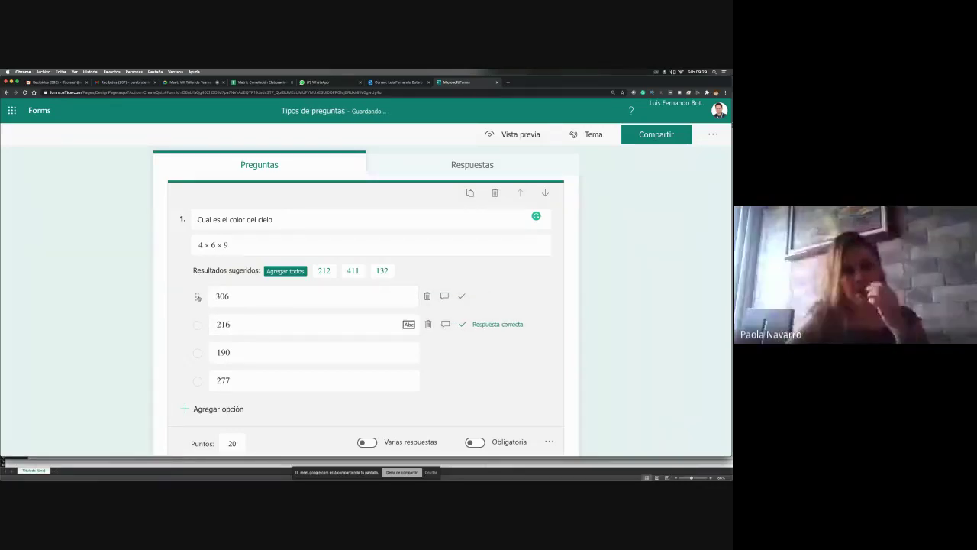
pyautogui.click(252, 297)
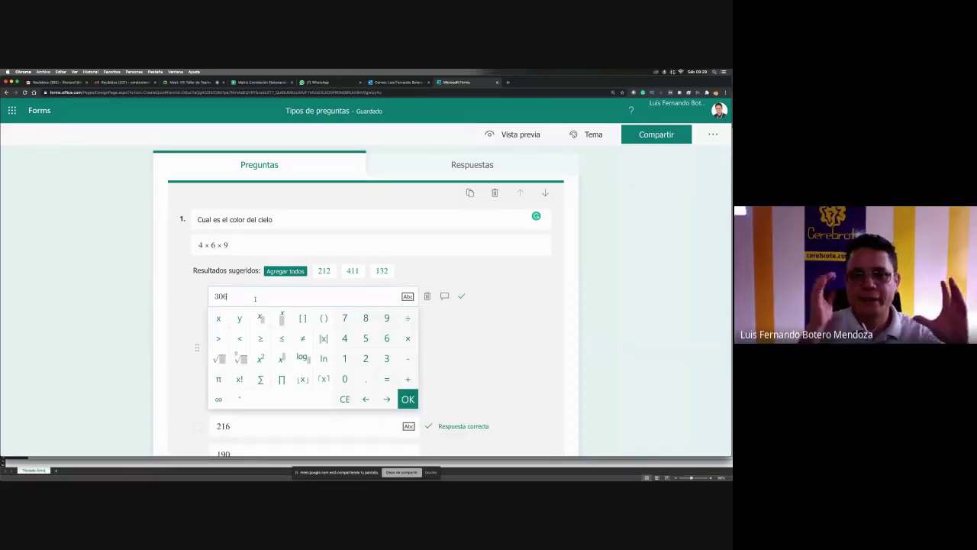
pyautogui.click(78, 303)
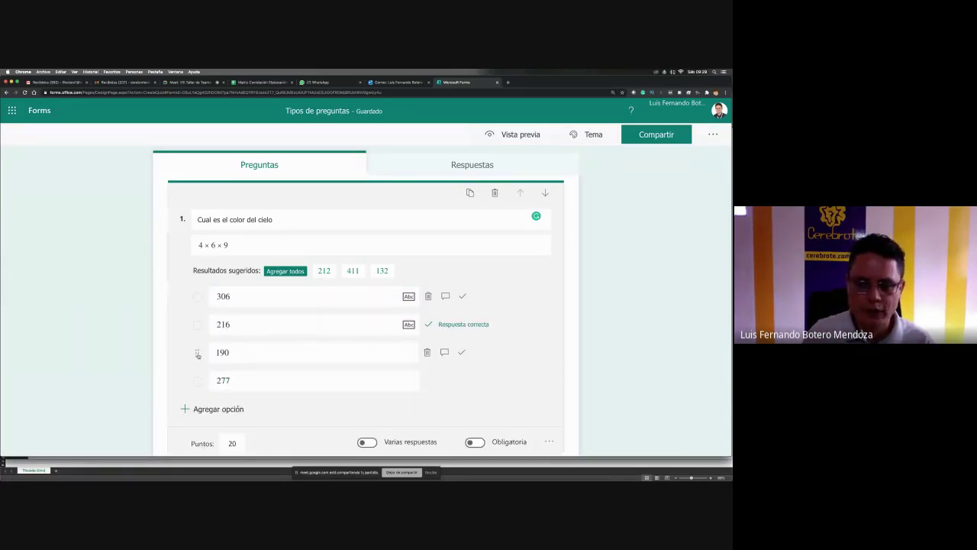
pyautogui.moveTo(198, 355); pyautogui.dragTo(198, 296)
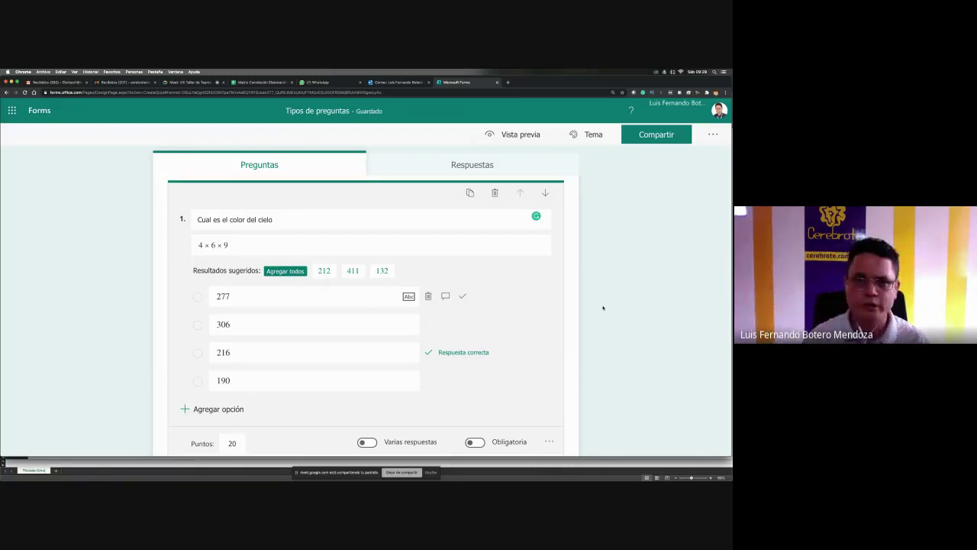
# Step: Turn off math mode on question 5 'Una respuesta perfecta', then delete it
pyautogui.scroll(-3, 603, 308)
pyautogui.scroll(-10, 604, 308)
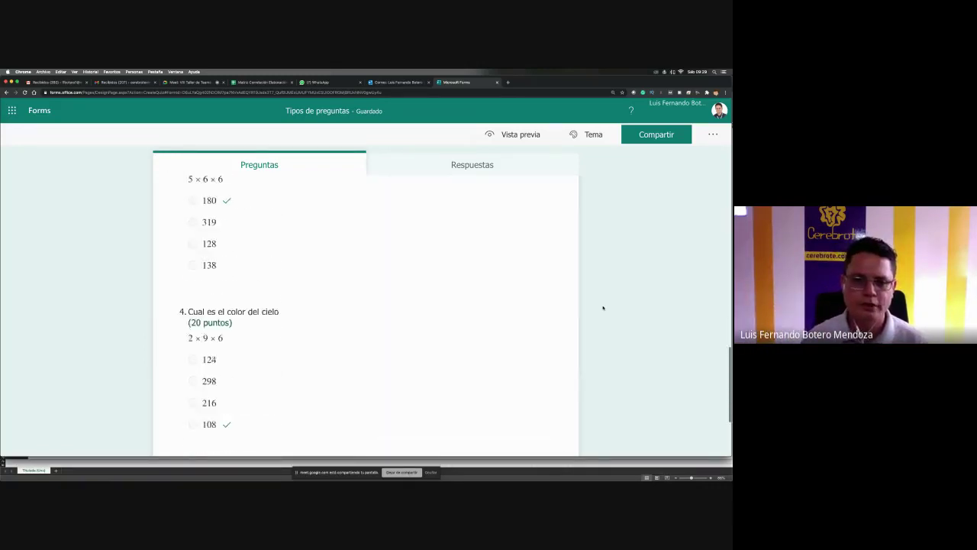
pyautogui.scroll(-1, 594, 311)
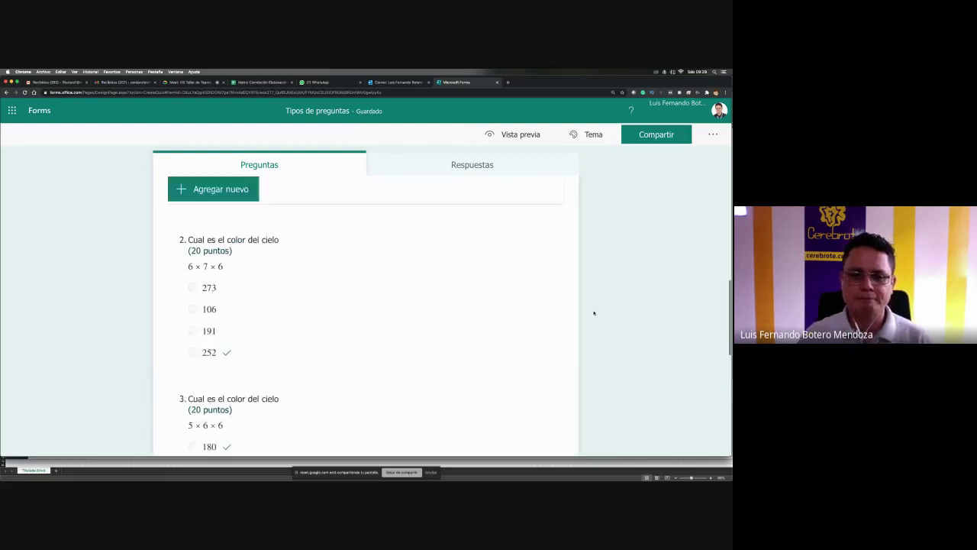
pyautogui.click(333, 368)
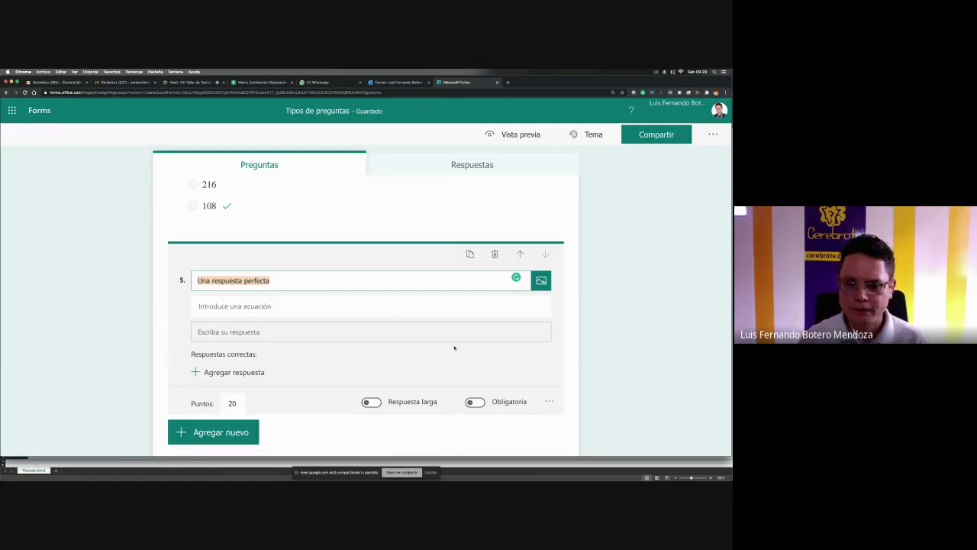
pyautogui.click(549, 402)
pyautogui.click(585, 421)
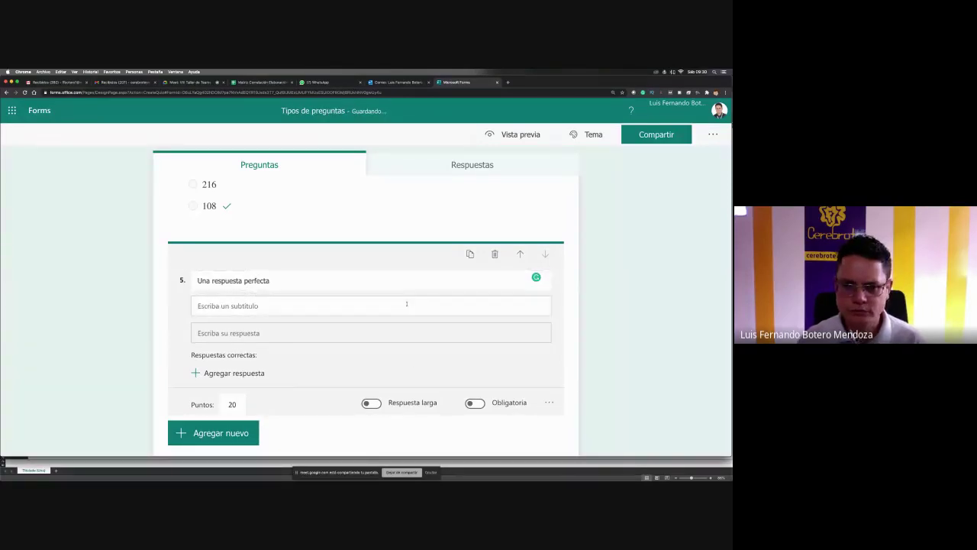
pyautogui.click(494, 255)
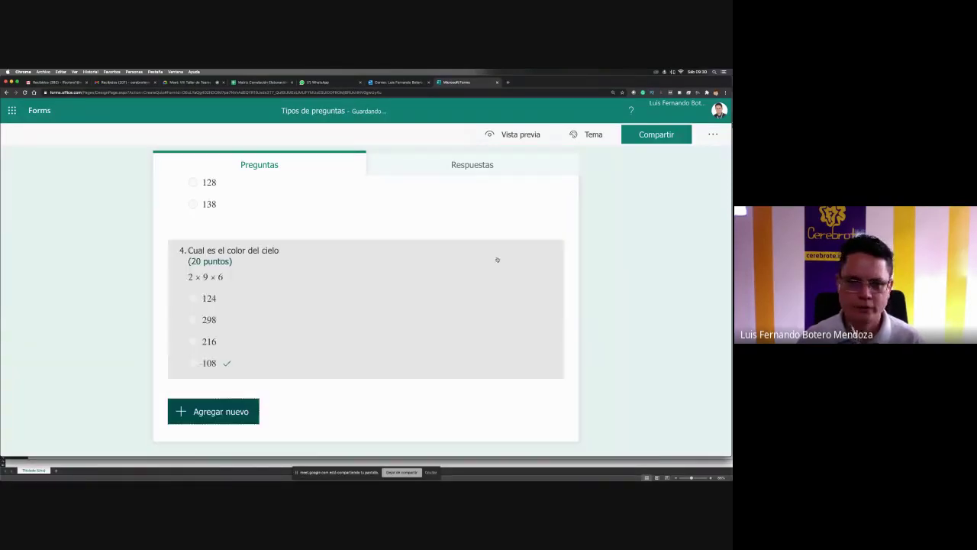
pyautogui.click(256, 419)
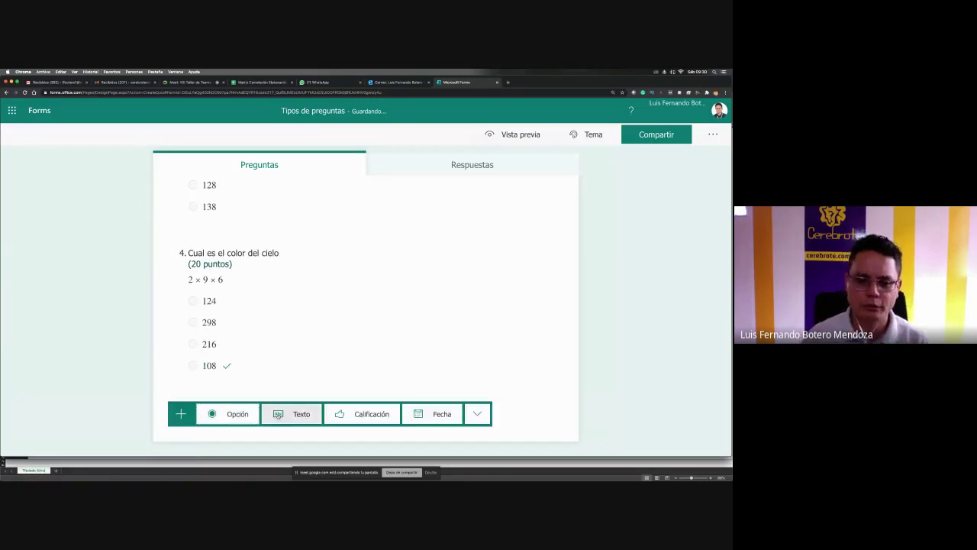
# Step: Add text question 5 'Respuesta de be ser correcta' with Matemáticas off, editing its subtitle
pyautogui.click(290, 413)
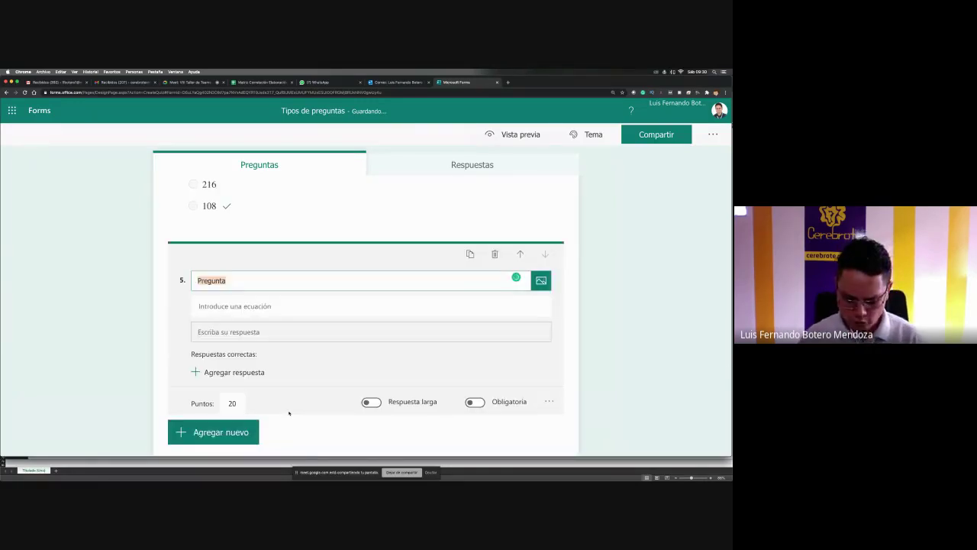
pyautogui.write('Respuesta ')
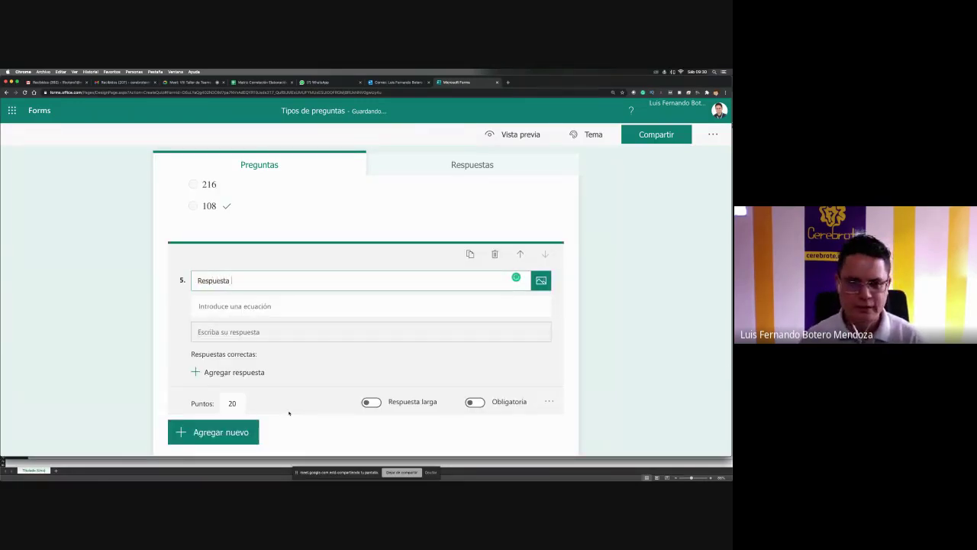
pyautogui.write('de be ser correcta')
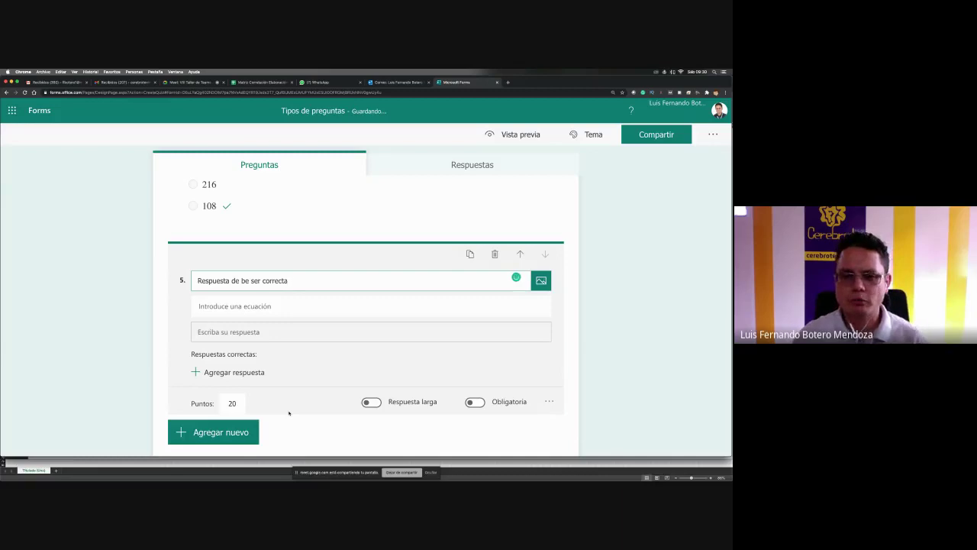
pyautogui.click(548, 401)
pyautogui.click(566, 421)
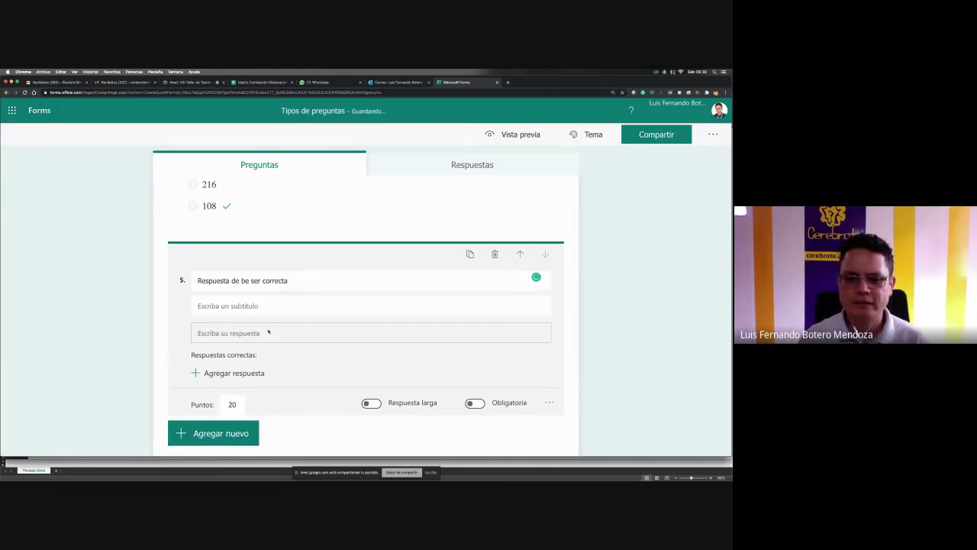
pyautogui.click(261, 306)
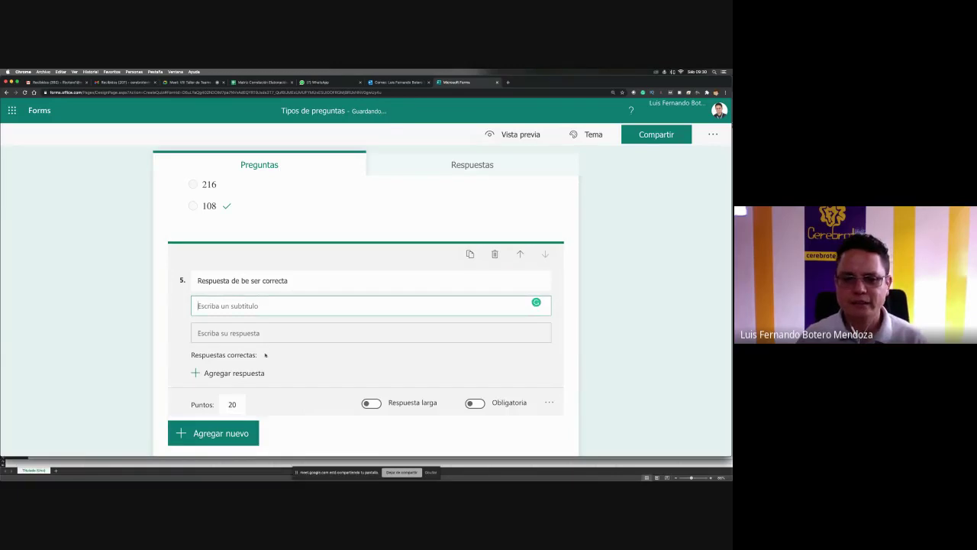
# Step: Add LUIS as a correct answer for question 5
pyautogui.click(252, 372)
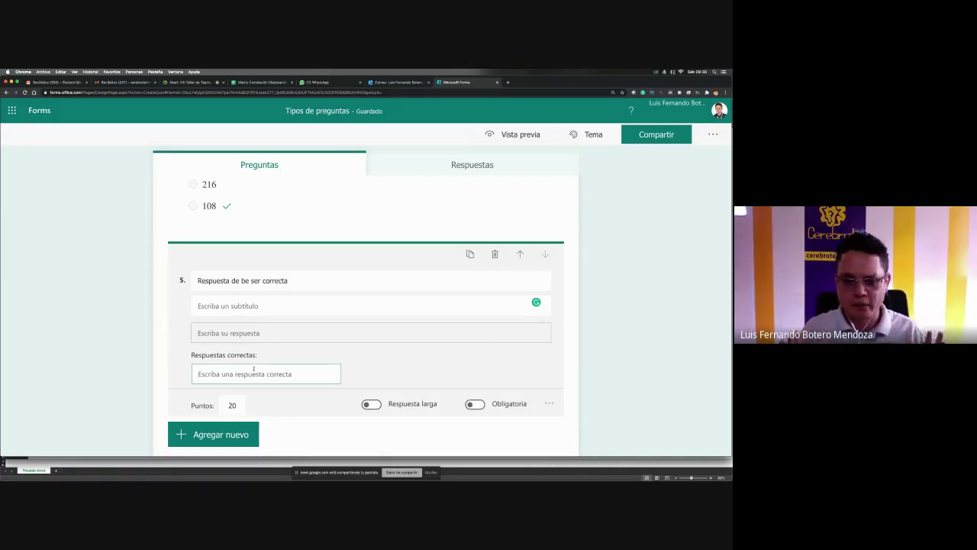
pyautogui.write('LUIS')
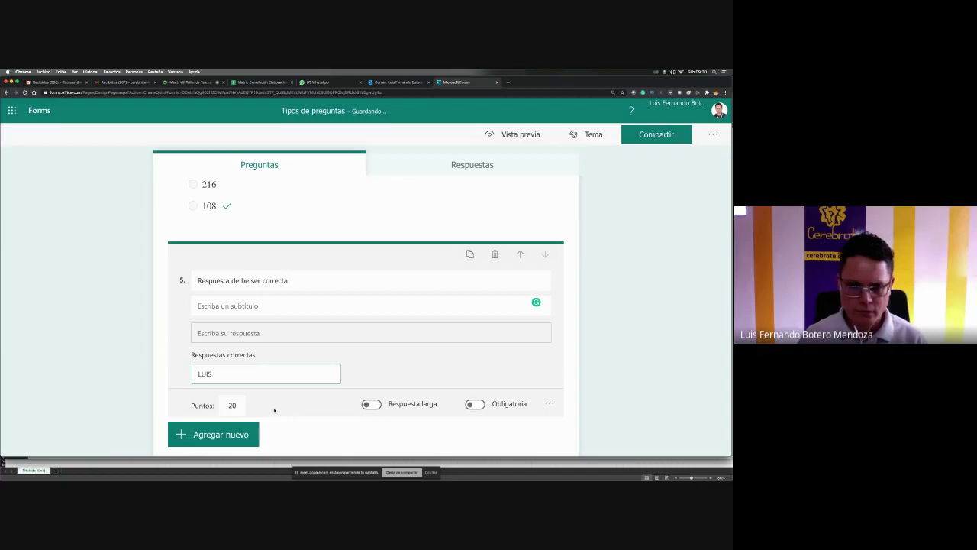
pyautogui.press('Return')
# Step: Try adding 'luis' as a second correct answer several times, leaving it unsaved
pyautogui.click(275, 373)
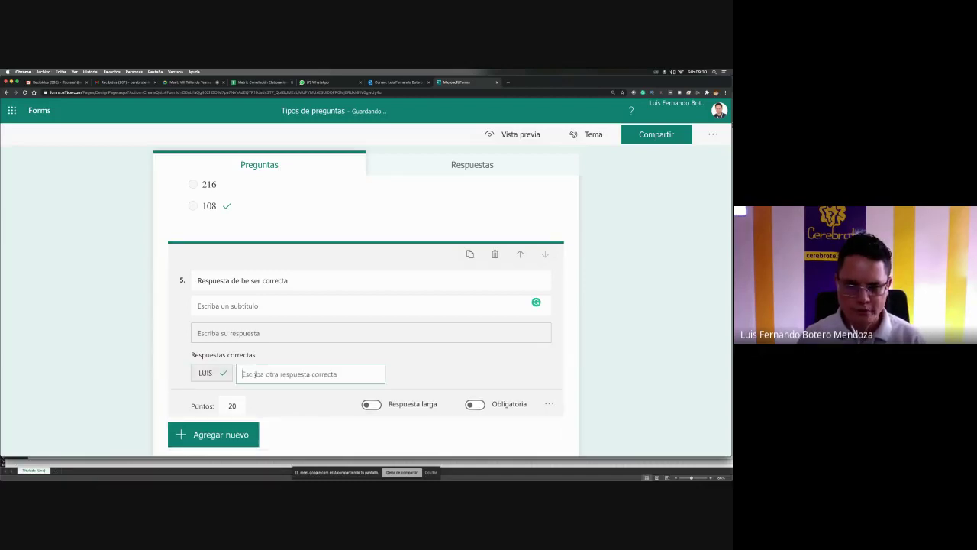
pyautogui.write('luis')
pyautogui.click(416, 371)
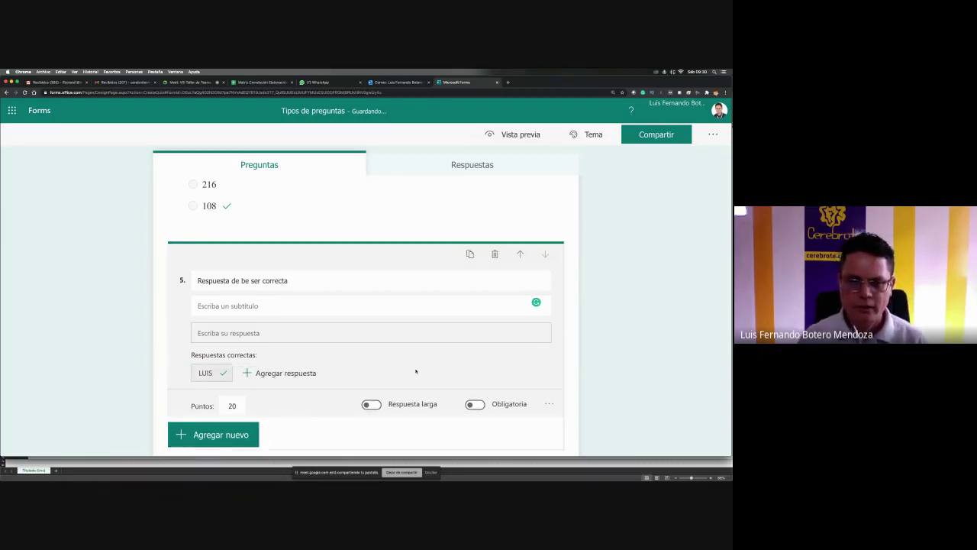
pyautogui.click(273, 373)
pyautogui.write('lu')
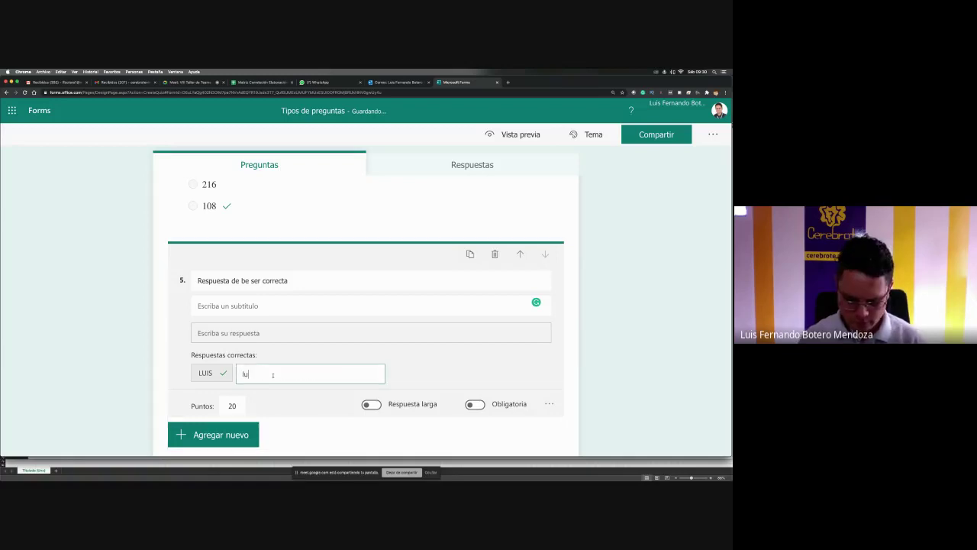
pyautogui.press('BackSpace')
pyautogui.press('BackSpace')
pyautogui.press('BackSpace')
pyautogui.press('BackSpace')
pyautogui.click(430, 368)
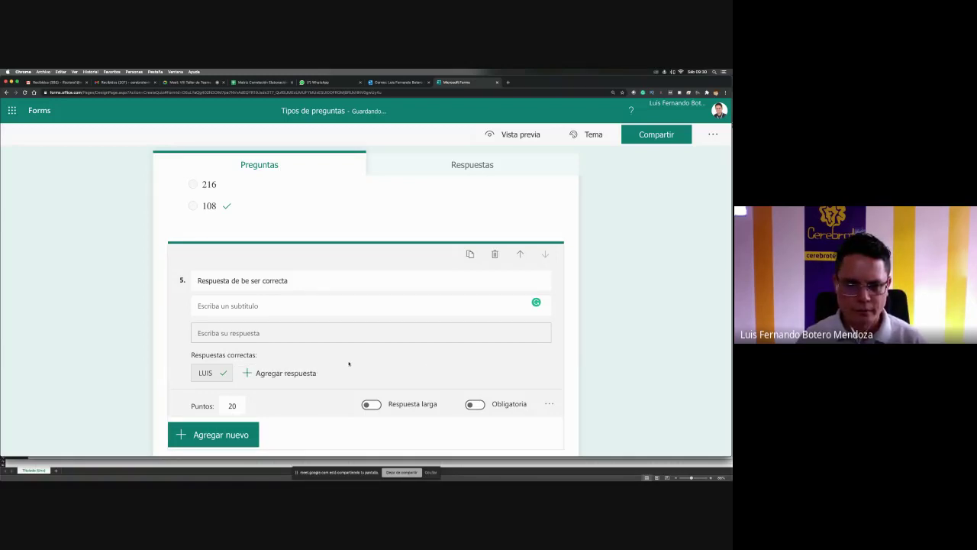
pyautogui.click(257, 371)
pyautogui.write('luis')
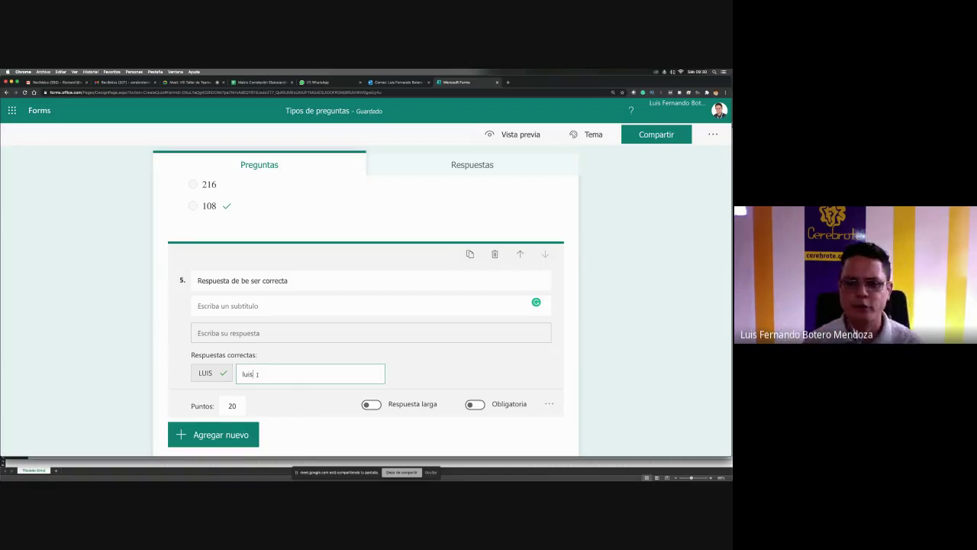
pyautogui.press('BackSpace')
pyautogui.press('BackSpace')
pyautogui.press('BackSpace')
pyautogui.press('BackSpace')
pyautogui.write('luis')
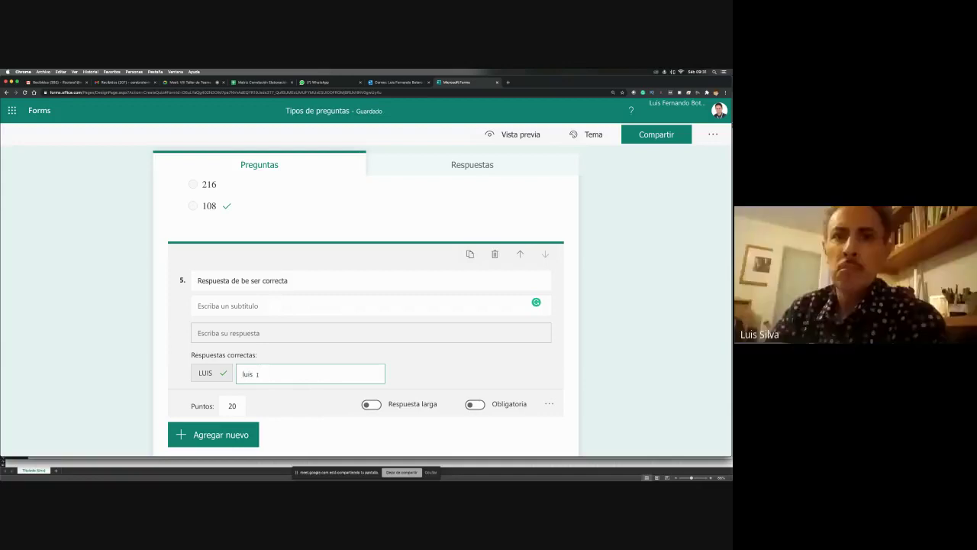
pyautogui.press('Tab')
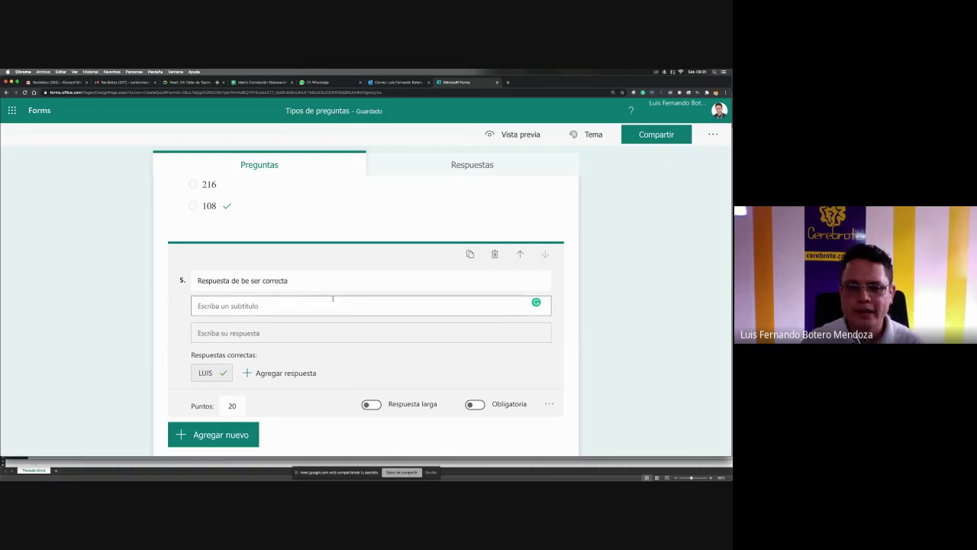
# Step: Fix the question 5 title typo so it reads 'Respuesta debe ser correcta'
pyautogui.tripleClick(243, 280)
pyautogui.click(245, 280)
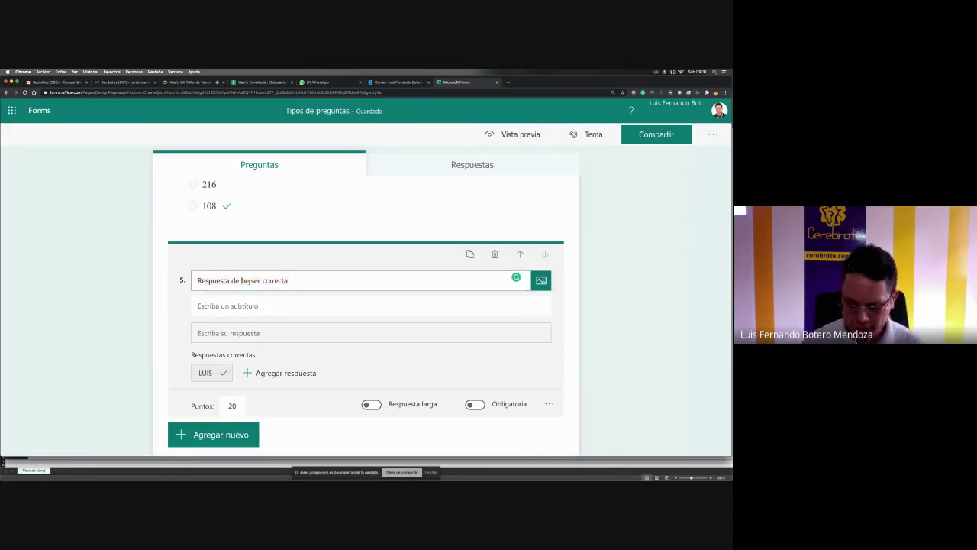
pyautogui.press('Delete')
pyautogui.click(582, 305)
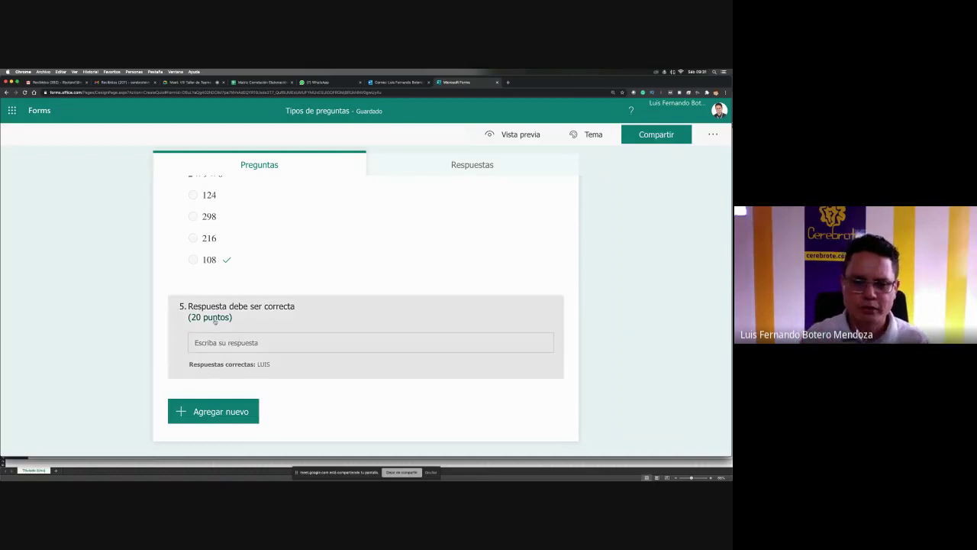
# Step: Replace the LUIS answer with 'Costarica' as question 5's correct answer
pyautogui.click(245, 364)
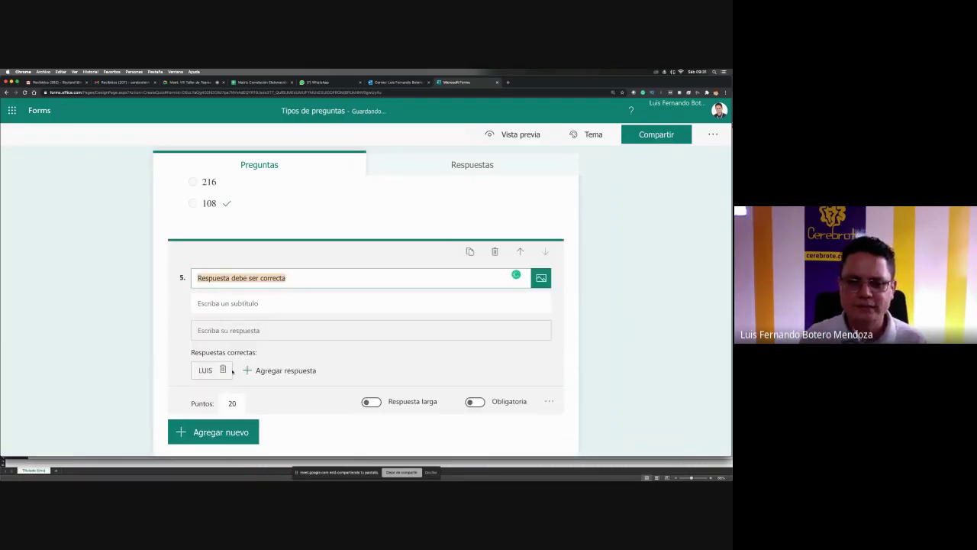
pyautogui.click(215, 371)
pyautogui.click(222, 370)
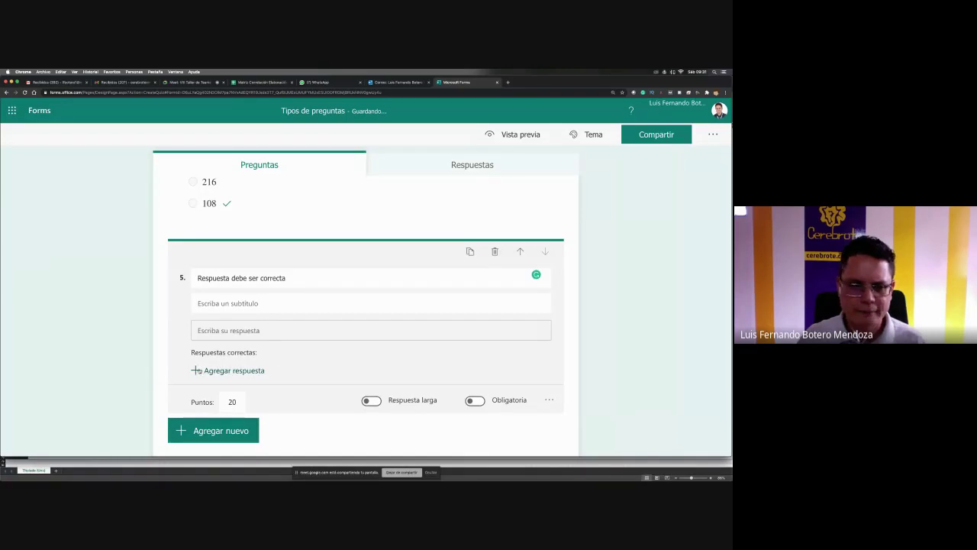
pyautogui.click(197, 371)
pyautogui.write('Costarica')
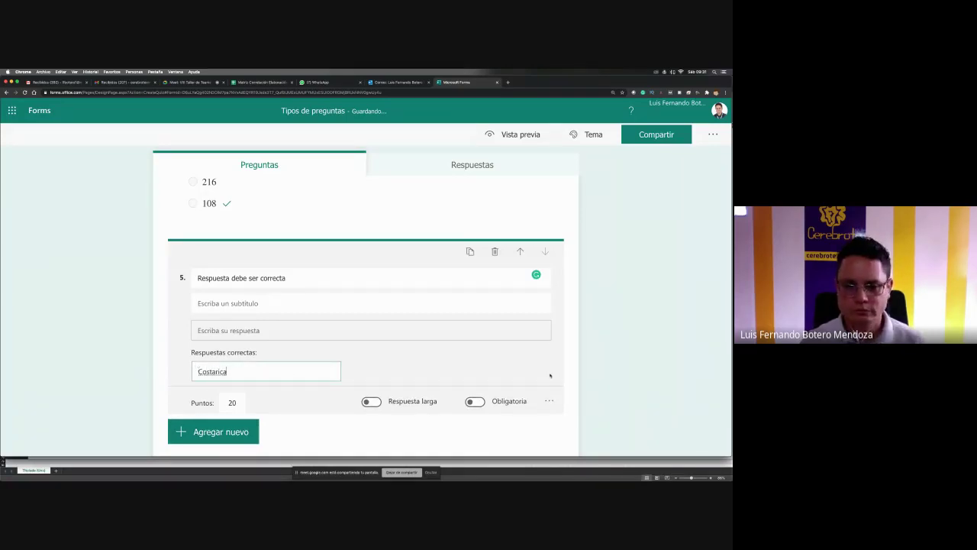
pyautogui.click(589, 369)
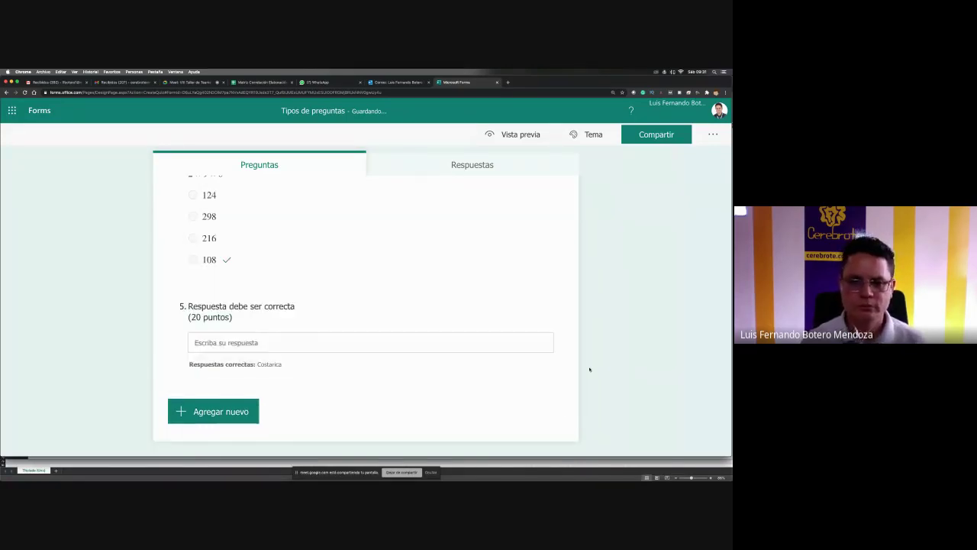
pyautogui.click(367, 319)
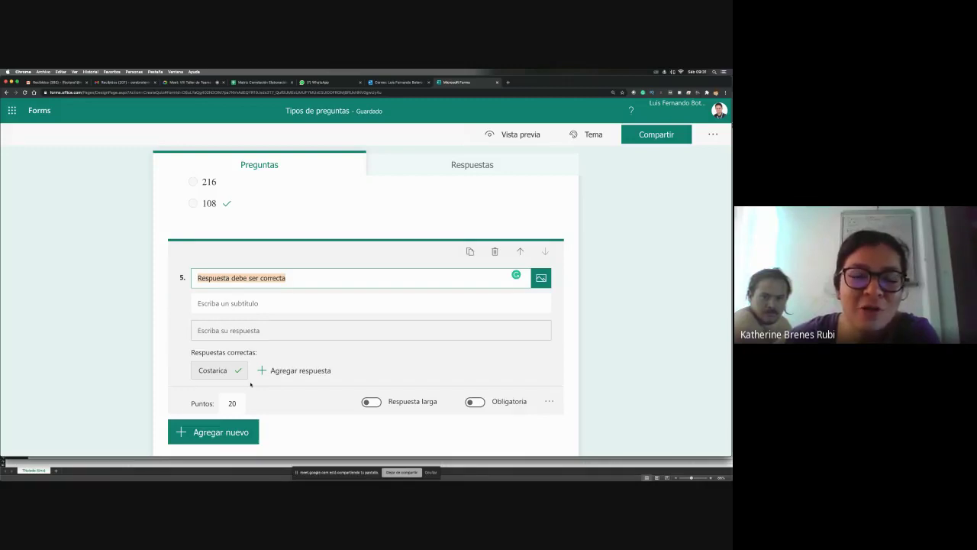
# Step: Add text question 6 with correct answers 'uno' and '1'
pyautogui.scroll(-1, 251, 384)
pyautogui.click(255, 384)
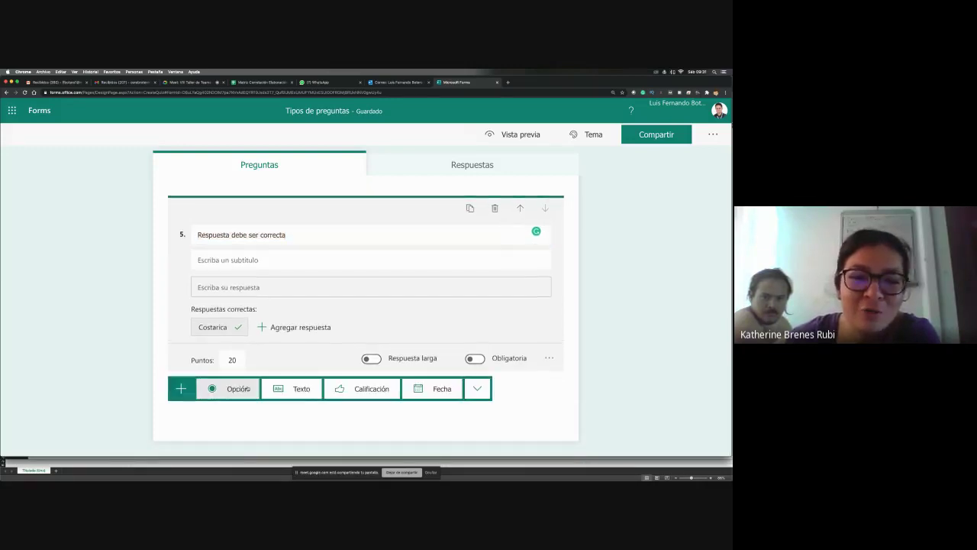
pyautogui.click(302, 387)
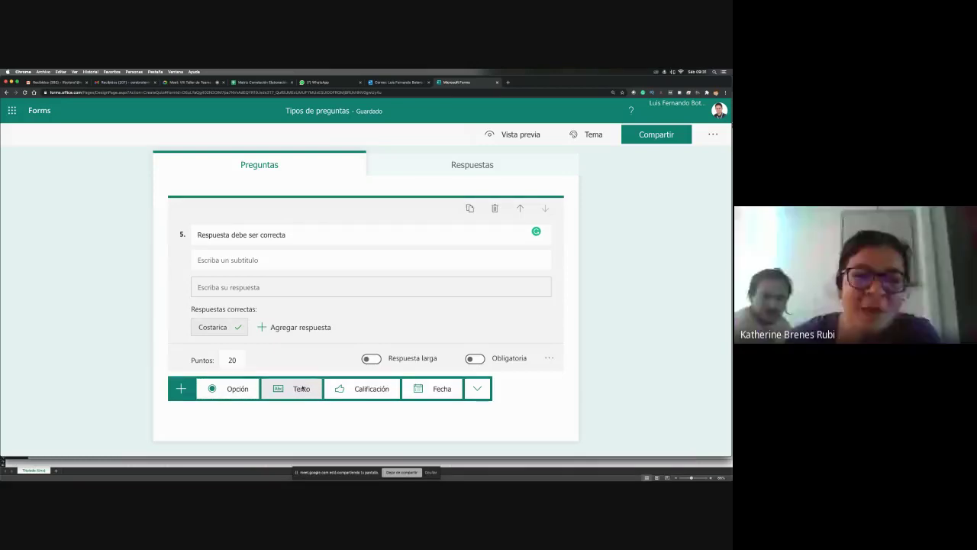
pyautogui.click(239, 373)
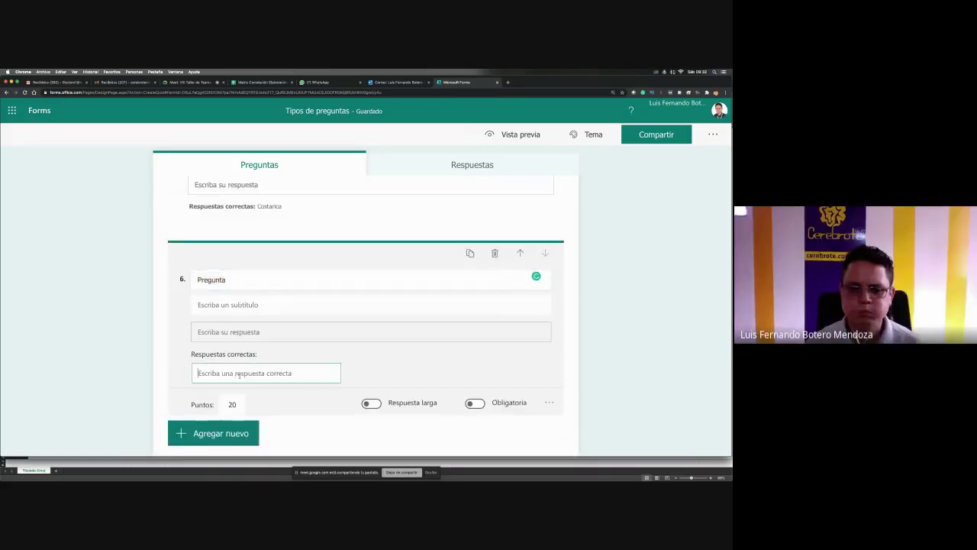
pyautogui.write('uno')
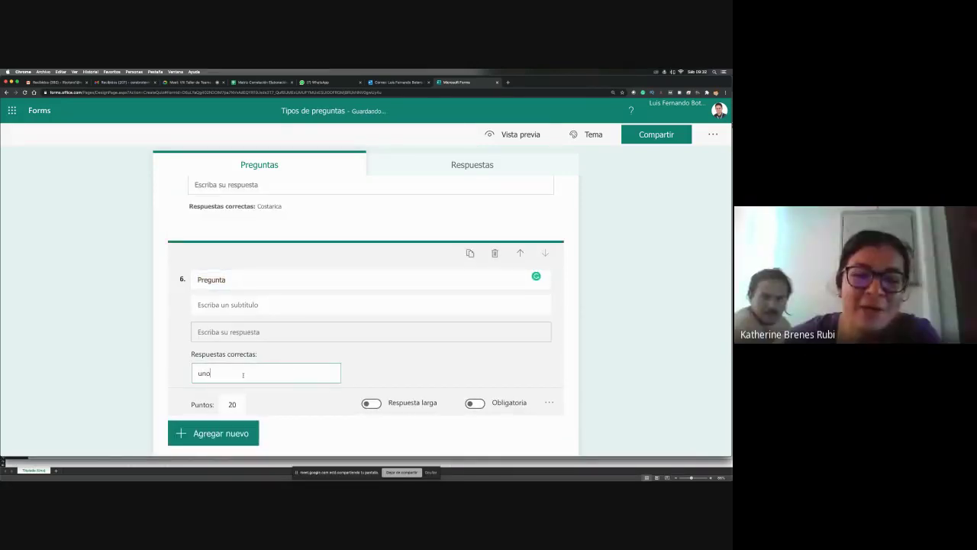
pyautogui.press('Return')
pyautogui.click(313, 375)
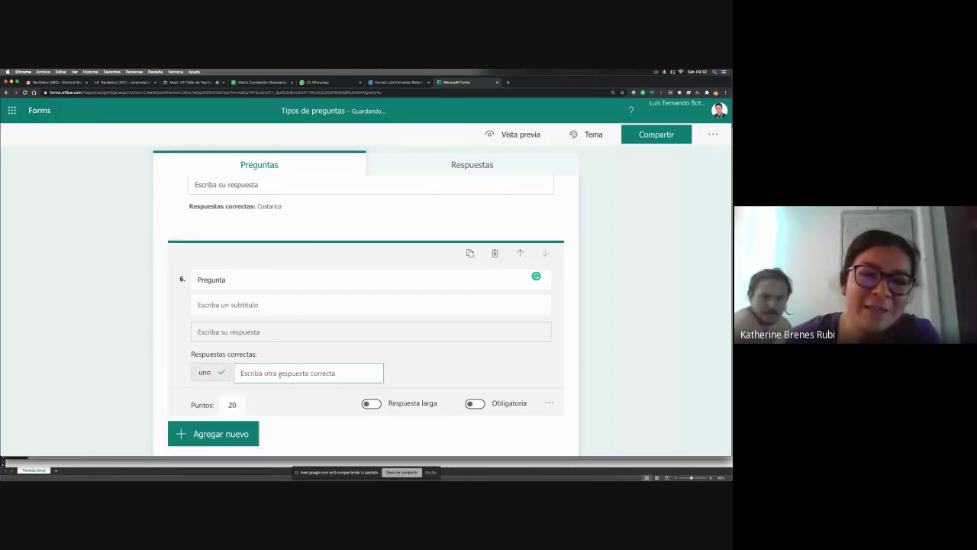
pyautogui.write('1')
pyautogui.press('Return')
# Step: Discard a duplicate 'uno' answer without adding it to question 6
pyautogui.click(327, 373)
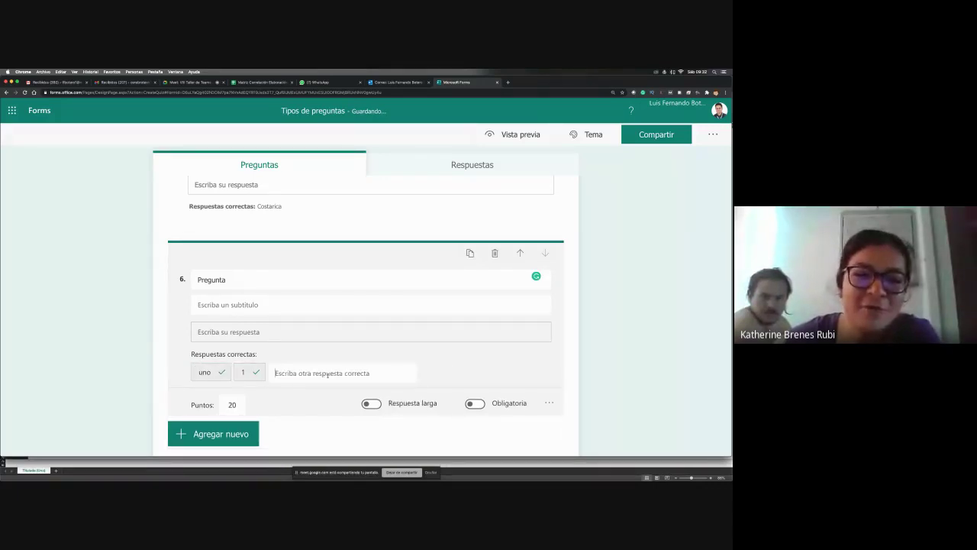
pyautogui.write('uno')
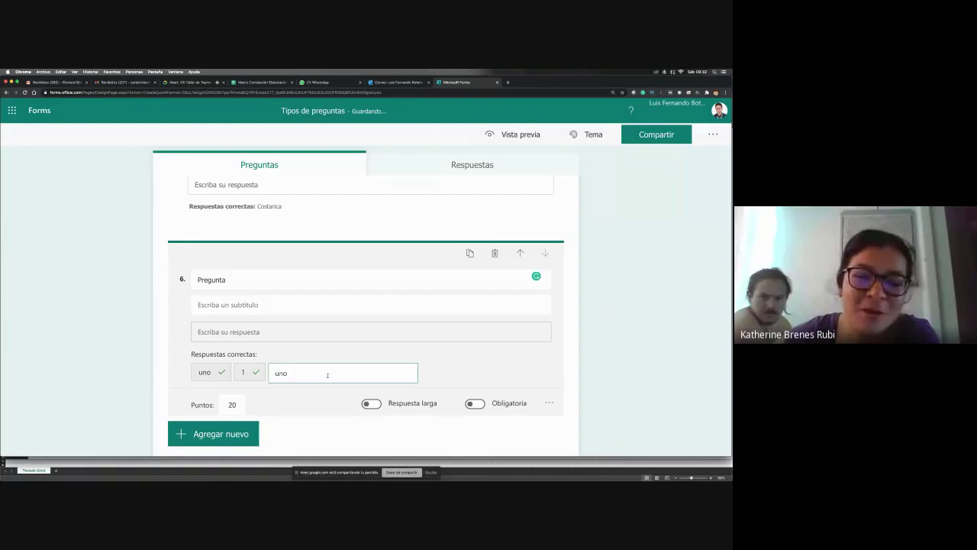
pyautogui.press('BackSpace')
pyautogui.press('BackSpace')
pyautogui.press('BackSpace')
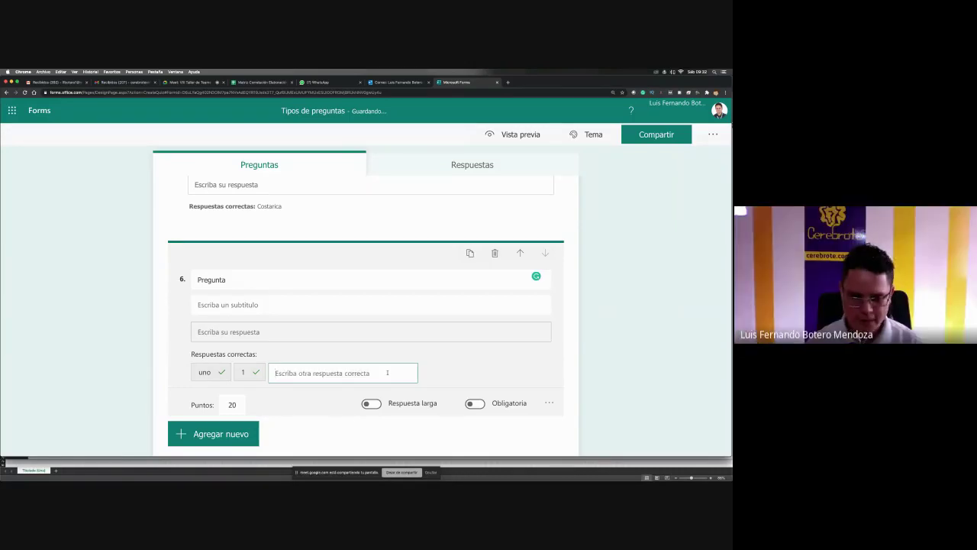
pyautogui.write('uno')
pyautogui.press('BackSpace')
pyautogui.press('BackSpace')
pyautogui.press('BackSpace')
pyautogui.write('uno')
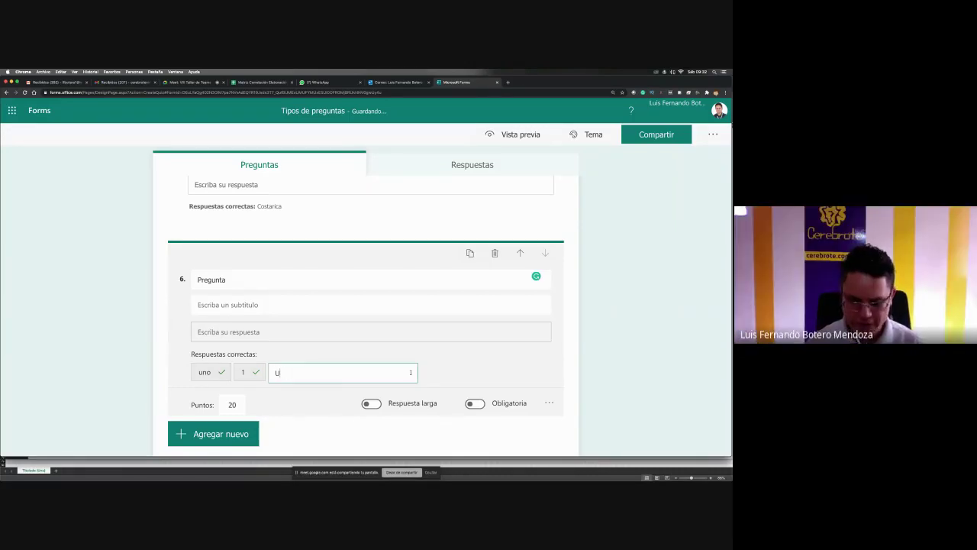
pyautogui.click(487, 379)
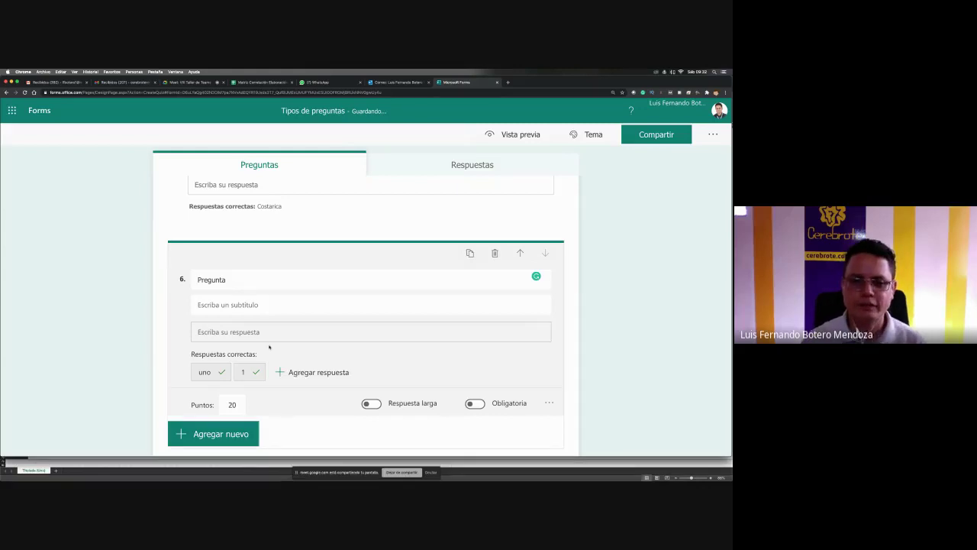
# Step: Title question 6 'Por cual número empiezas a contar', then switch to the Google Meet tab
pyautogui.click(236, 280)
pyautogui.doubleClick(236, 280)
pyautogui.write('CUE')
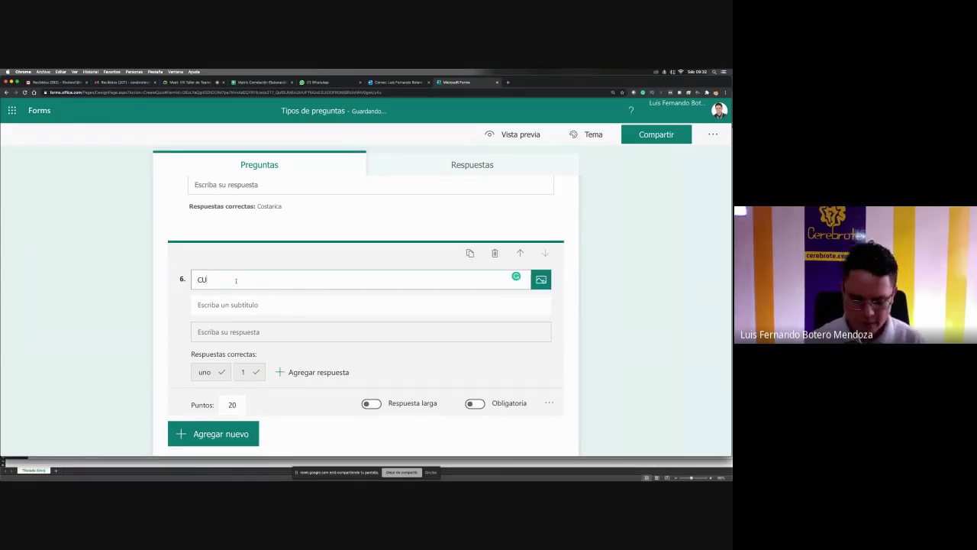
pyautogui.press('BackSpace')
pyautogui.press('BackSpace')
pyautogui.press('BackSpace')
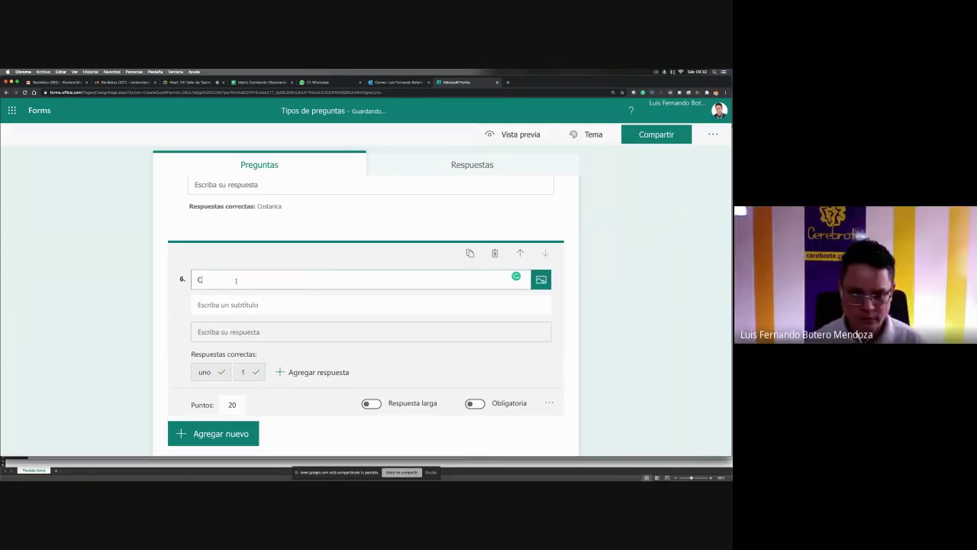
pyautogui.write('Por cual n')
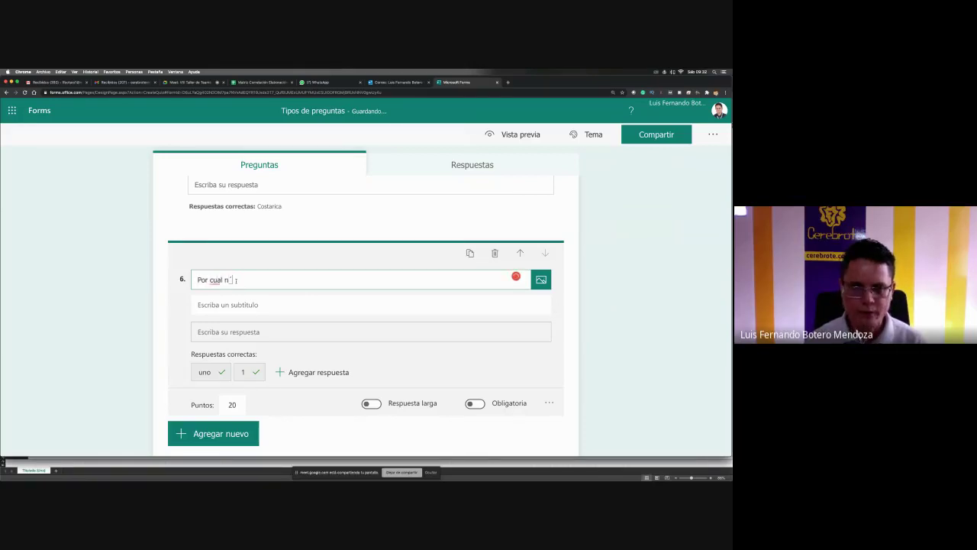
pyautogui.write('úmero empiez')
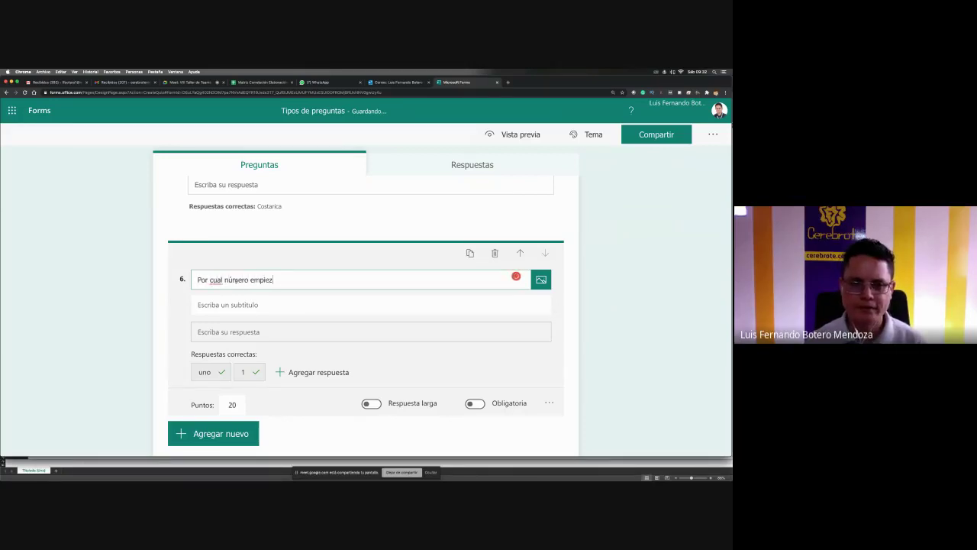
pyautogui.write('as a contar')
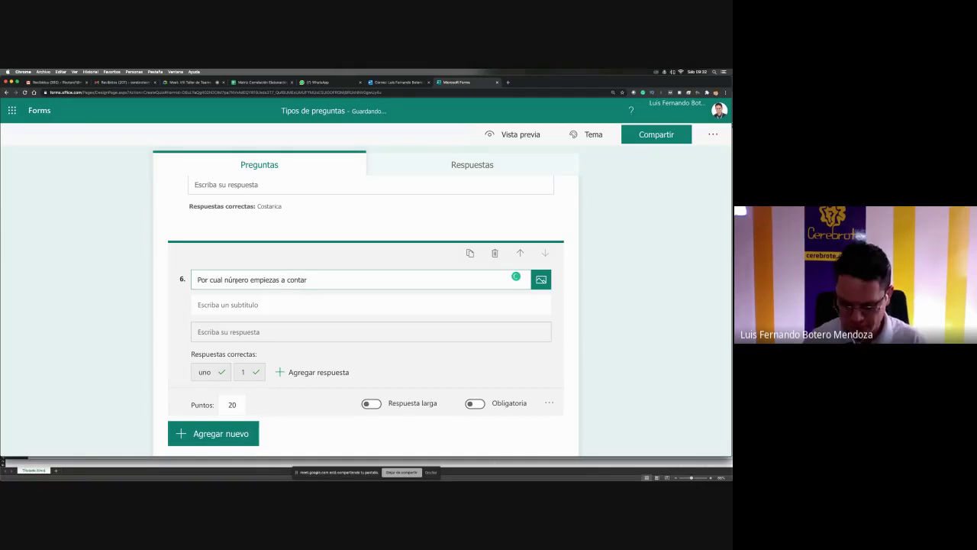
pyautogui.click(607, 302)
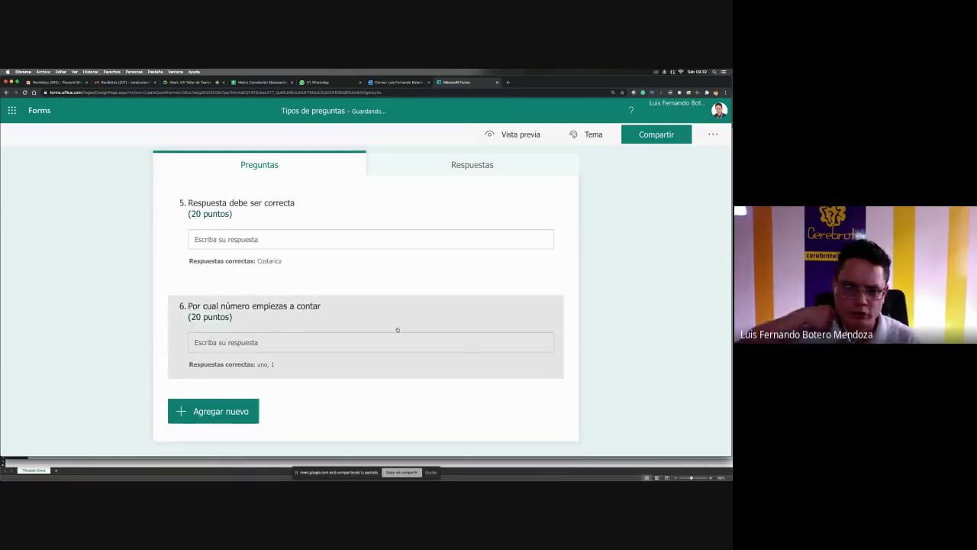
pyautogui.click(297, 307)
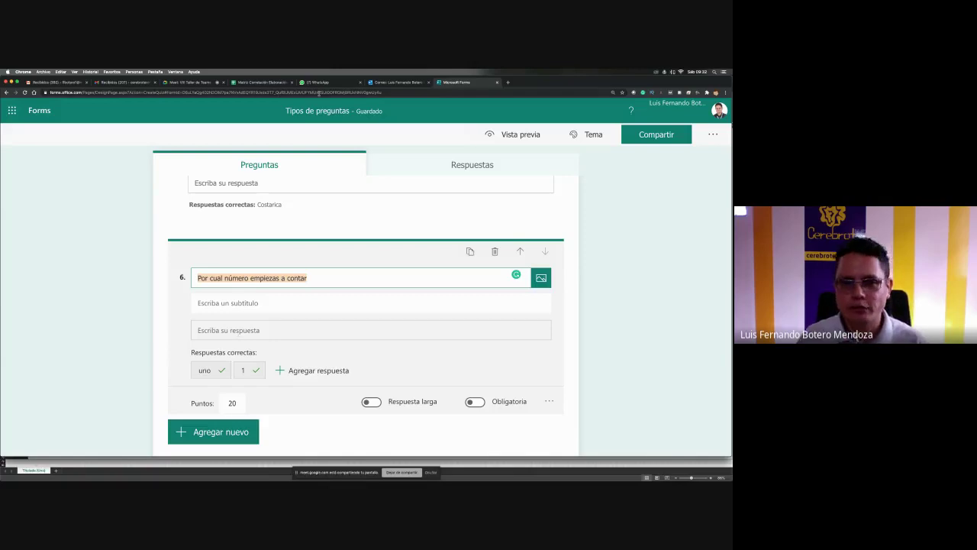
pyautogui.click(194, 81)
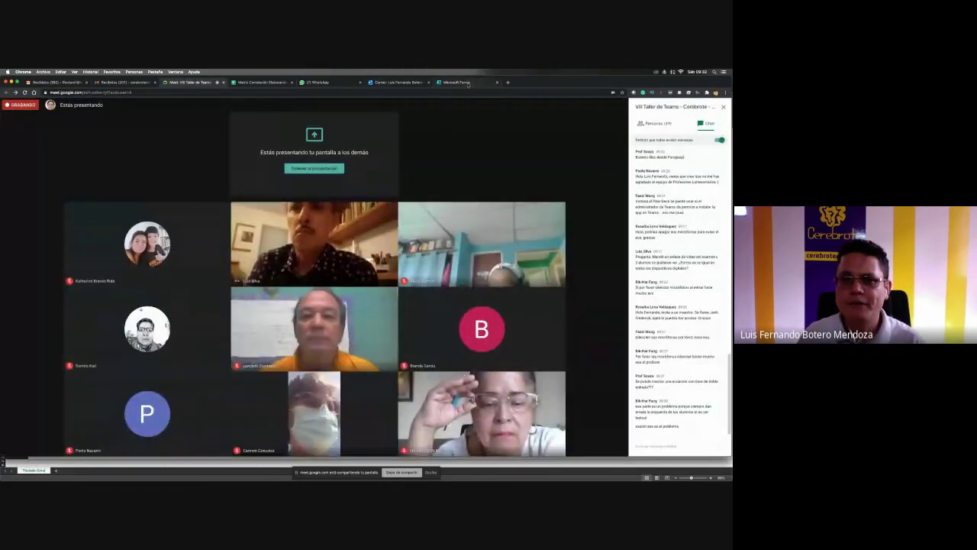
# Step: Return from the Google Meet call to the Microsoft Forms quiz tab
pyautogui.click(464, 83)
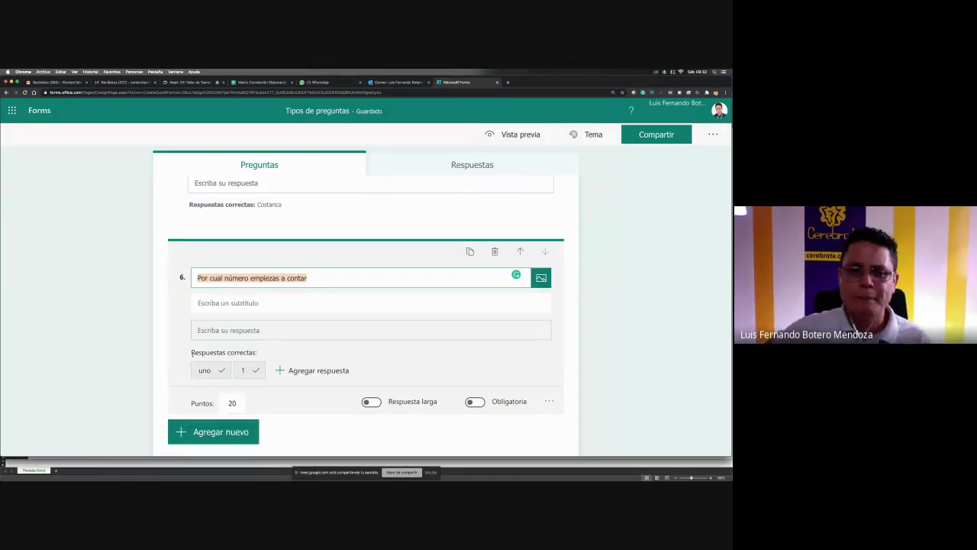
# Step: Add 'primero' and 'firts' to question 6's correct answers alongside 'uno' and '1'
pyautogui.moveTo(192, 352); pyautogui.dragTo(257, 352)
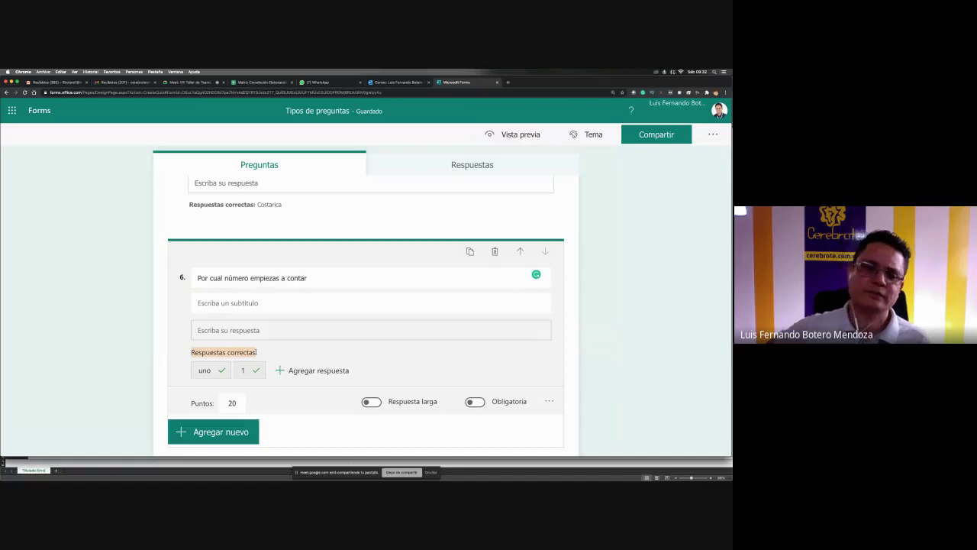
pyautogui.moveTo(201, 370)
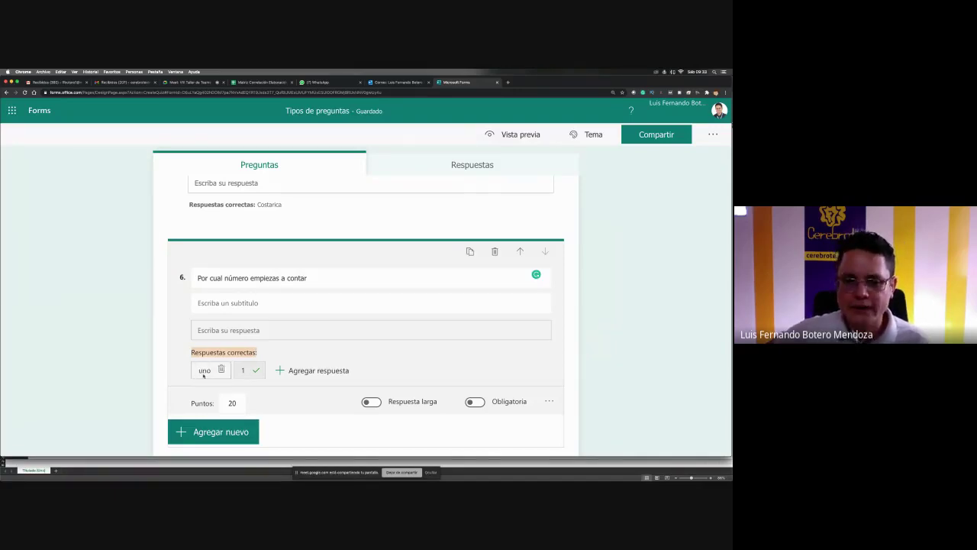
pyautogui.moveTo(241, 373)
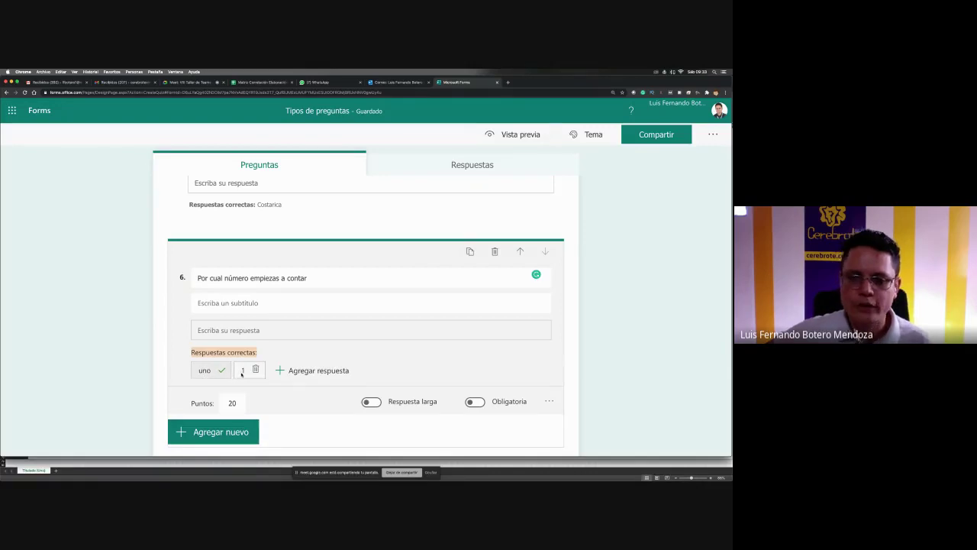
pyautogui.click(284, 371)
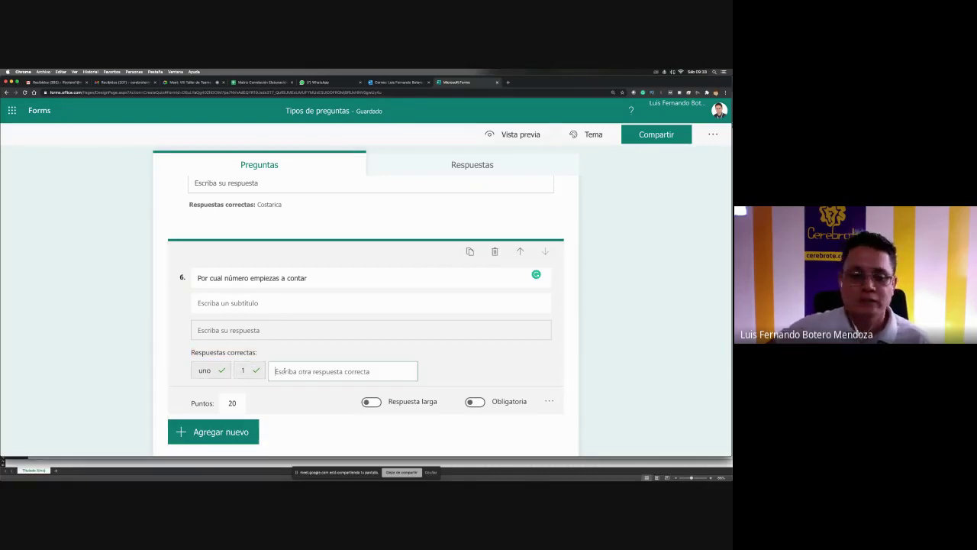
pyautogui.write('pr')
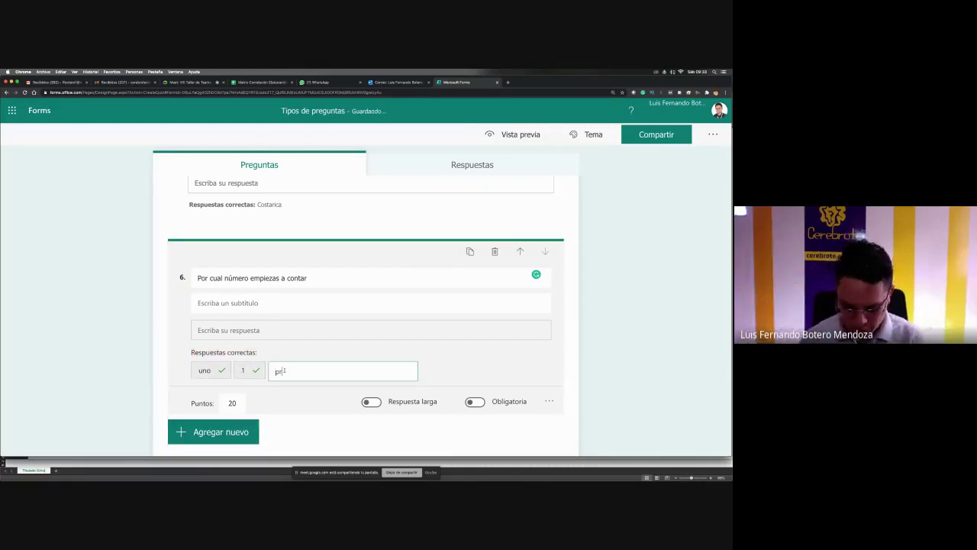
pyautogui.write('imero')
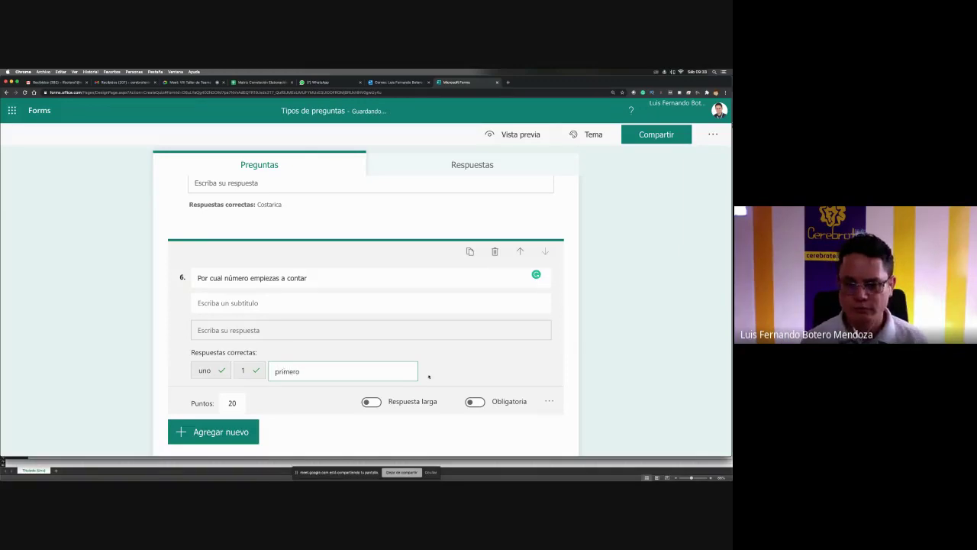
pyautogui.click(429, 376)
pyautogui.click(364, 371)
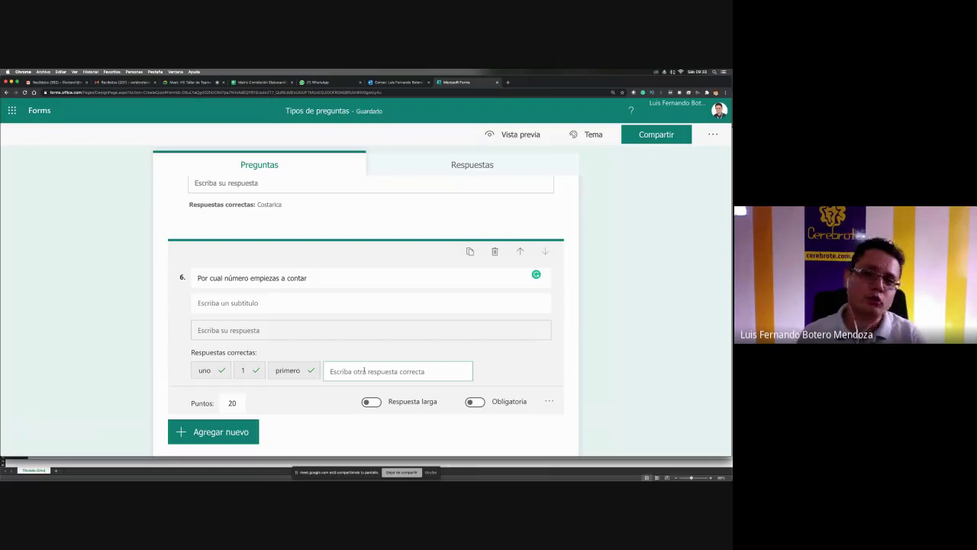
pyautogui.write('firts')
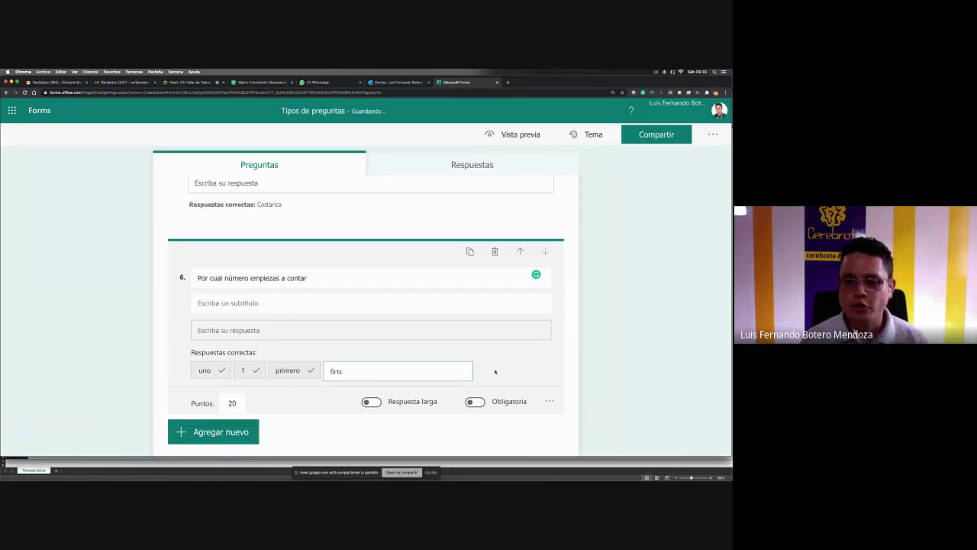
pyautogui.click(495, 372)
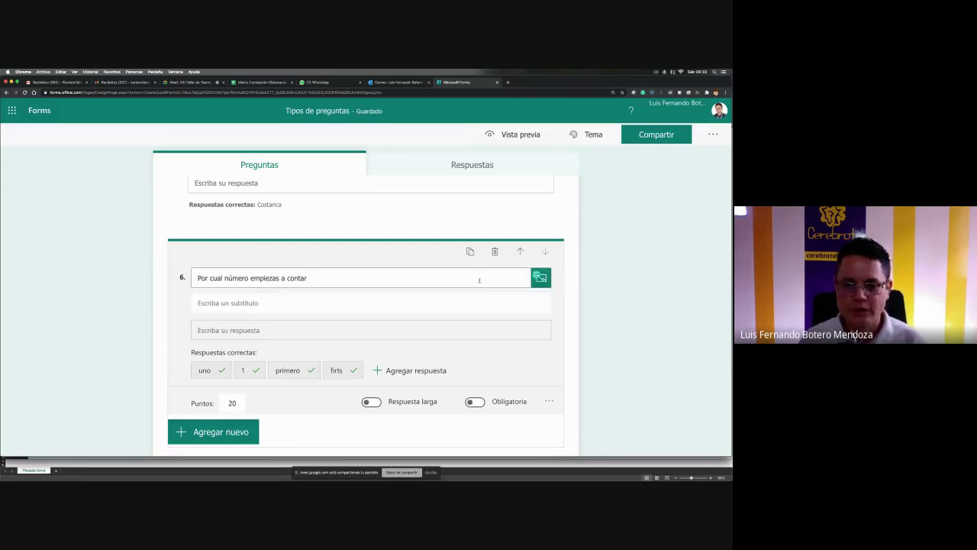
# Step: Add 'cian' and 'cyan' as correct answers for question 6
pyautogui.click(400, 371)
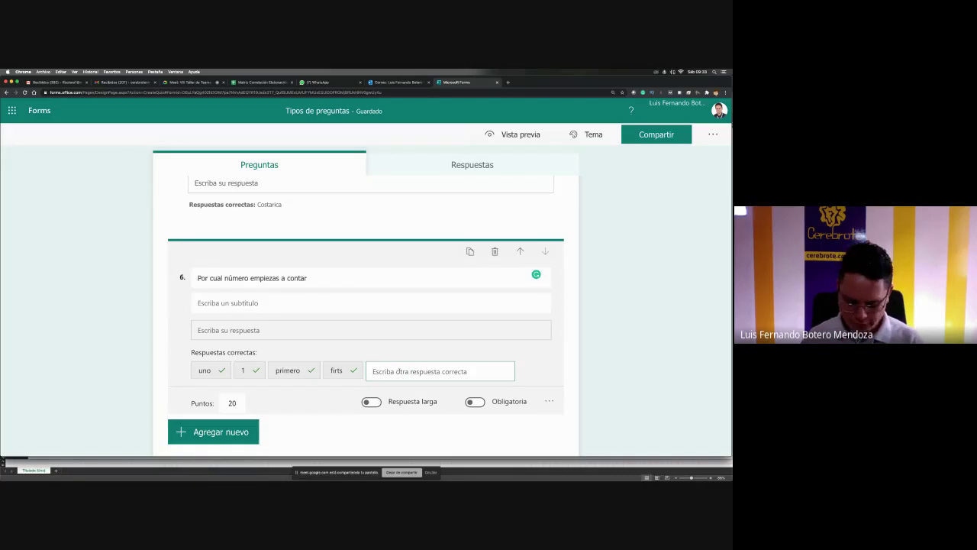
pyautogui.write('cian')
pyautogui.click(544, 375)
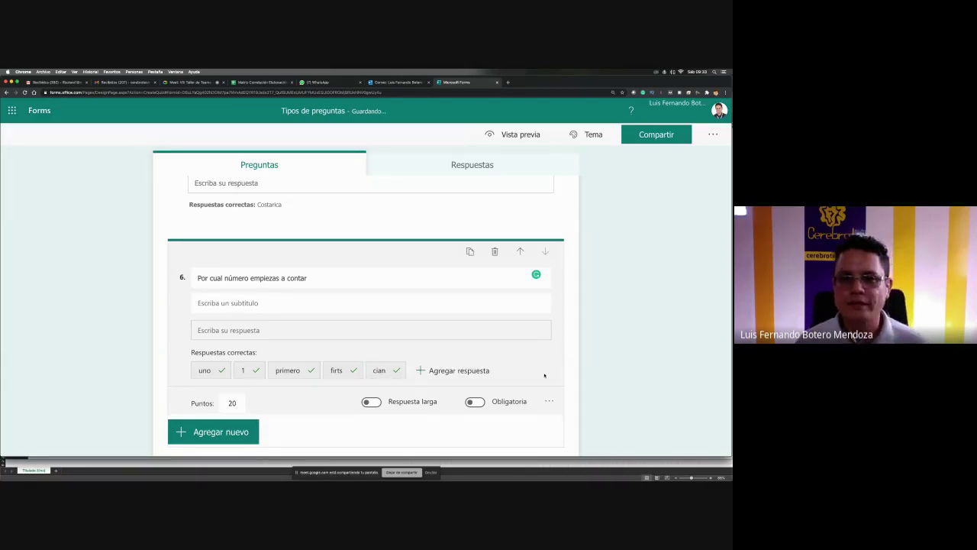
pyautogui.click(419, 371)
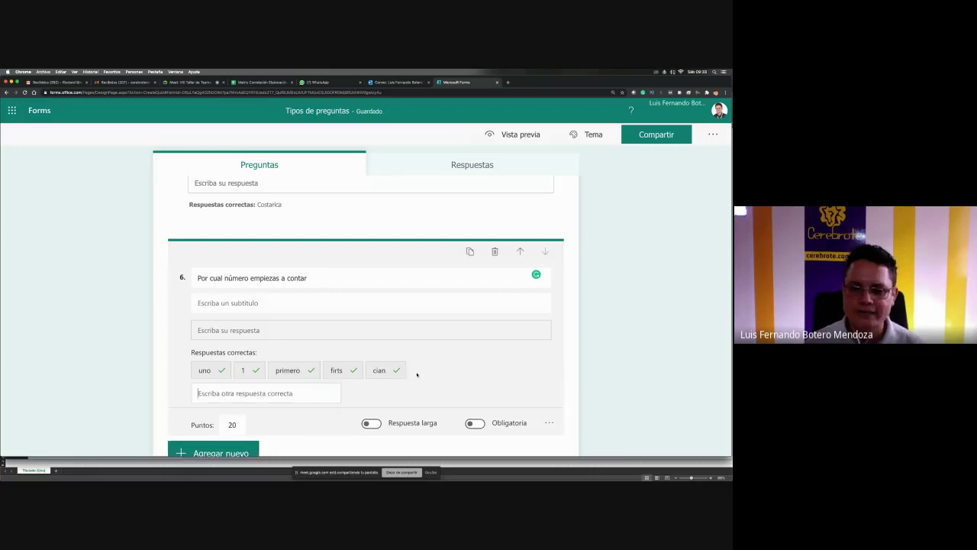
pyautogui.write('cyan')
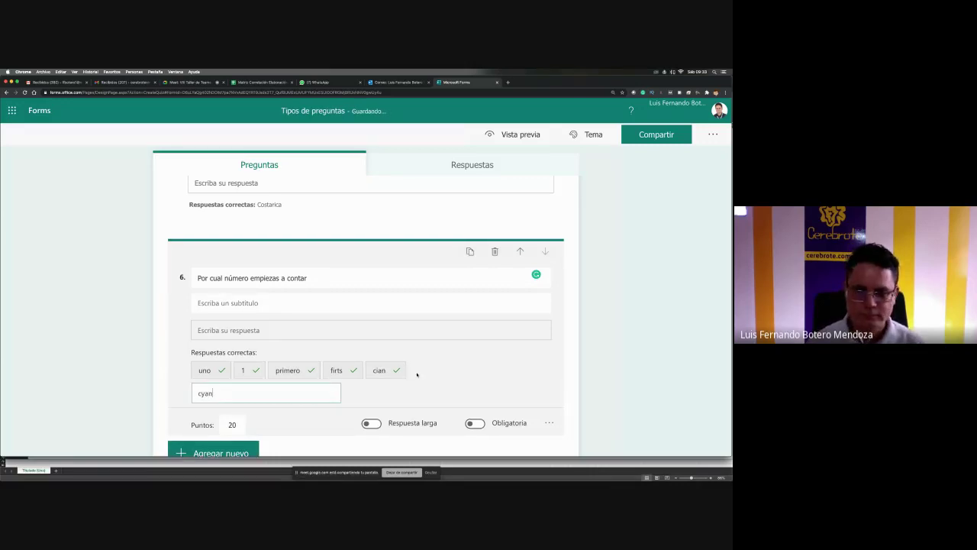
pyautogui.click(551, 375)
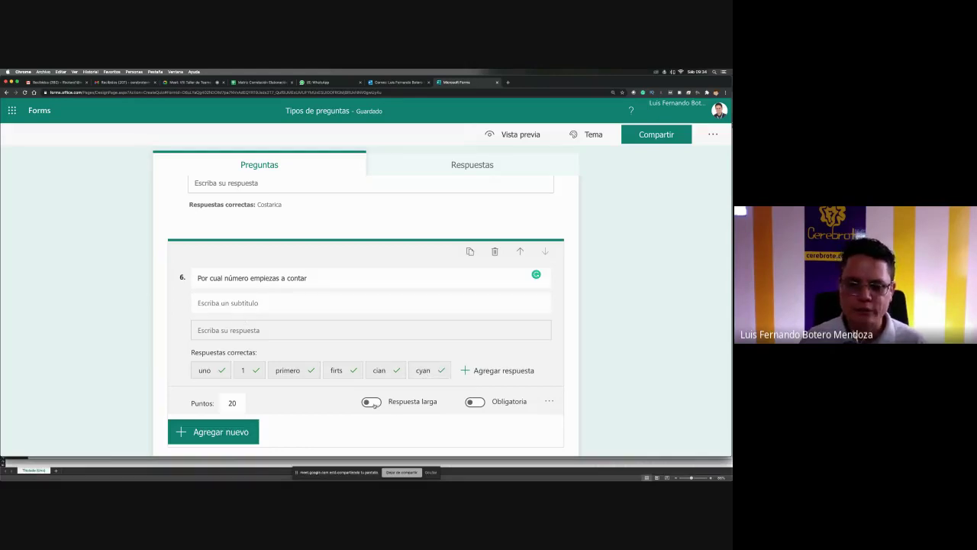
# Step: Toggle Respuesta larga on and off for question 6, leaving it off
pyautogui.click(372, 403)
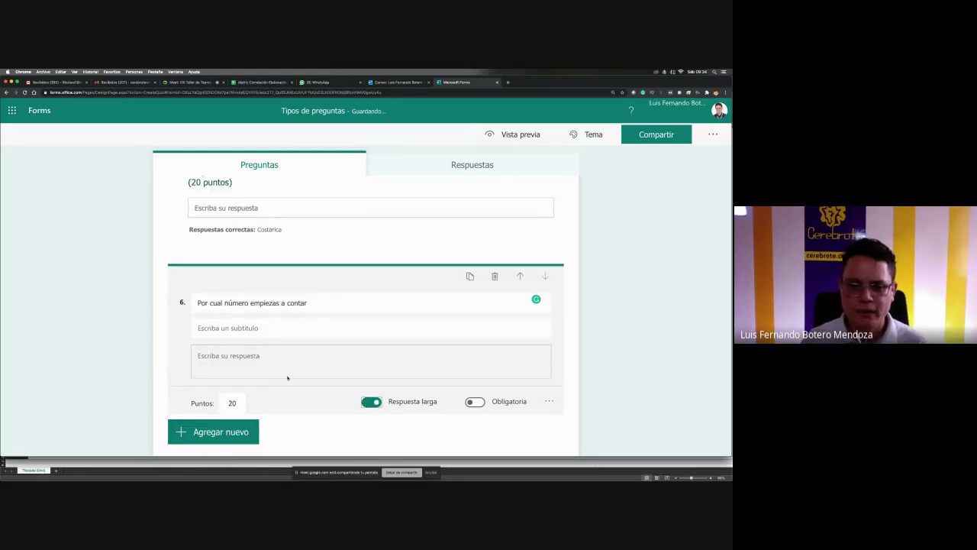
pyautogui.click(372, 401)
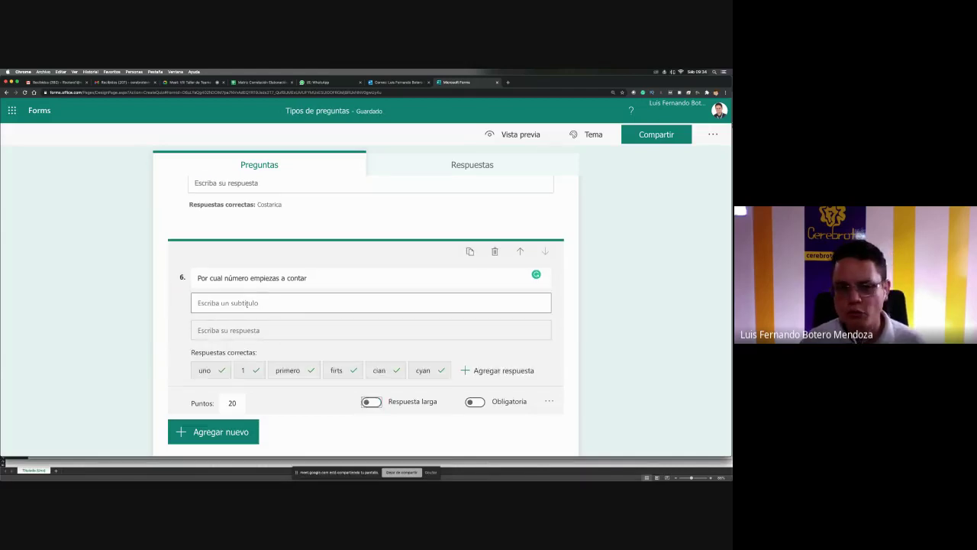
pyautogui.click(372, 402)
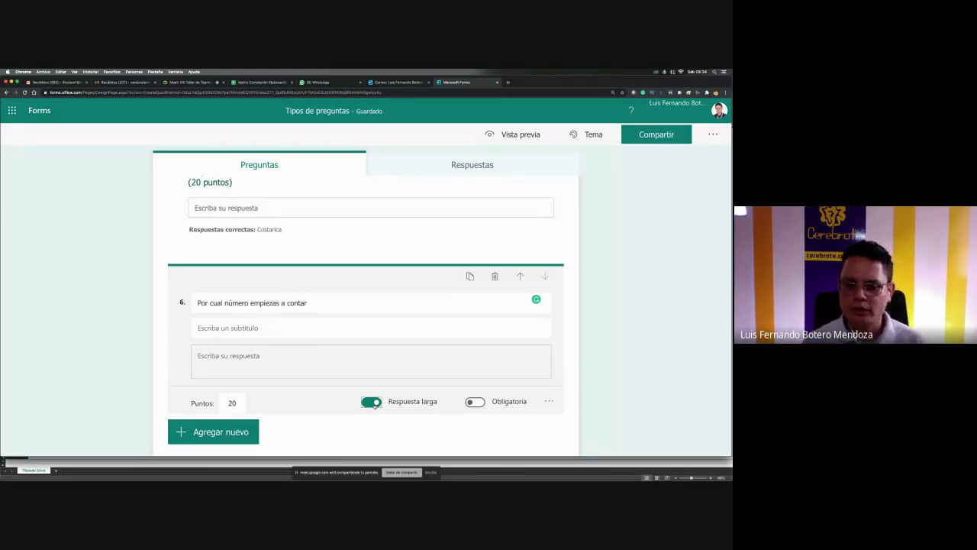
pyautogui.click(372, 401)
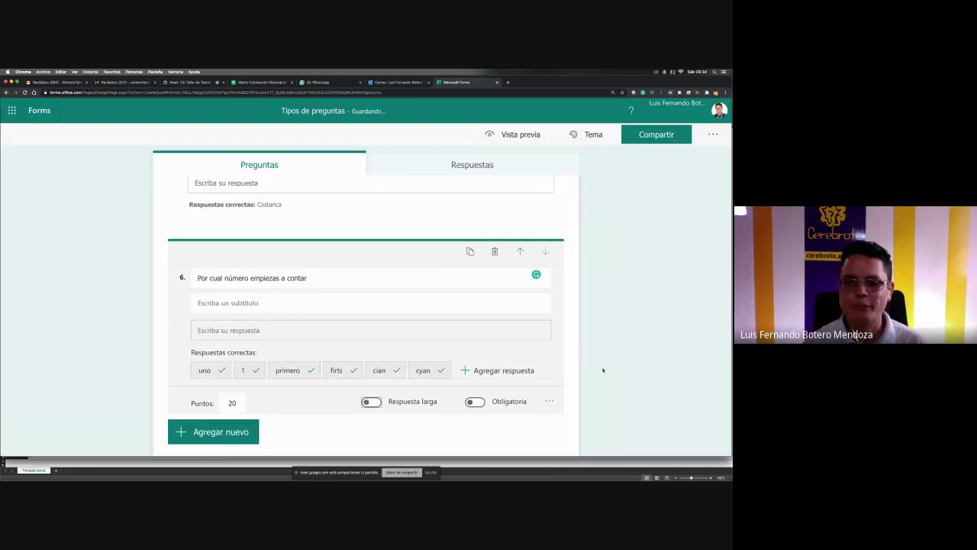
pyautogui.click(603, 370)
pyautogui.click(419, 307)
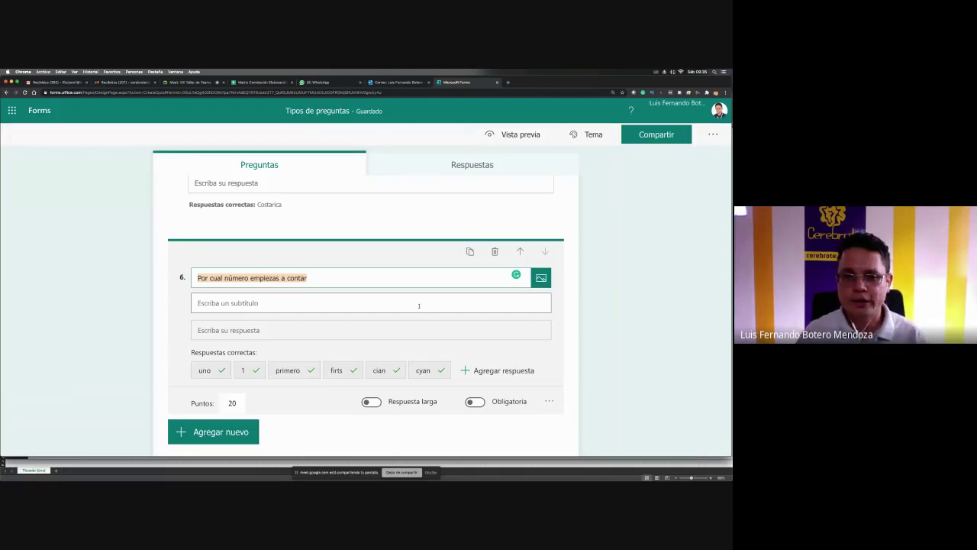
# Step: Add 'blanco, negro' as another correct answer for question 6
pyautogui.click(469, 372)
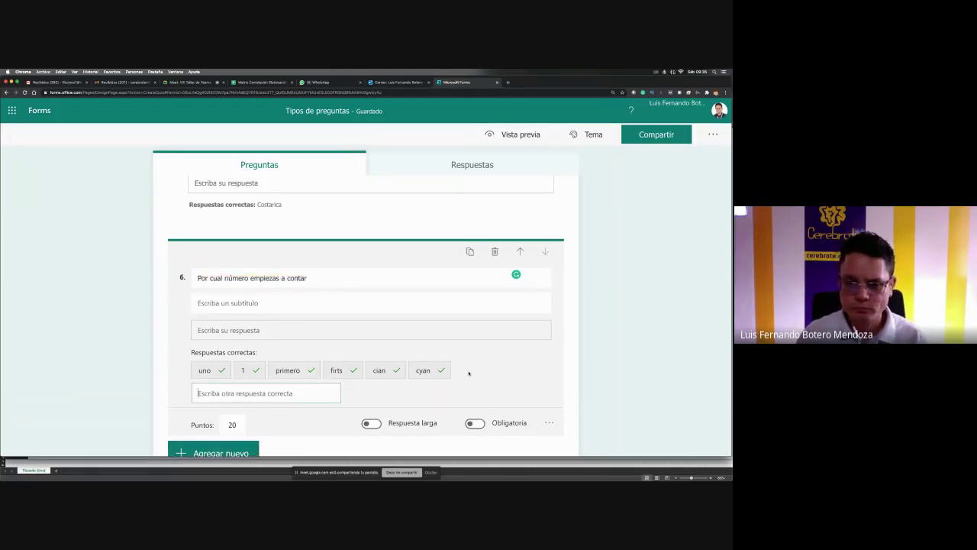
pyautogui.write('blanco')
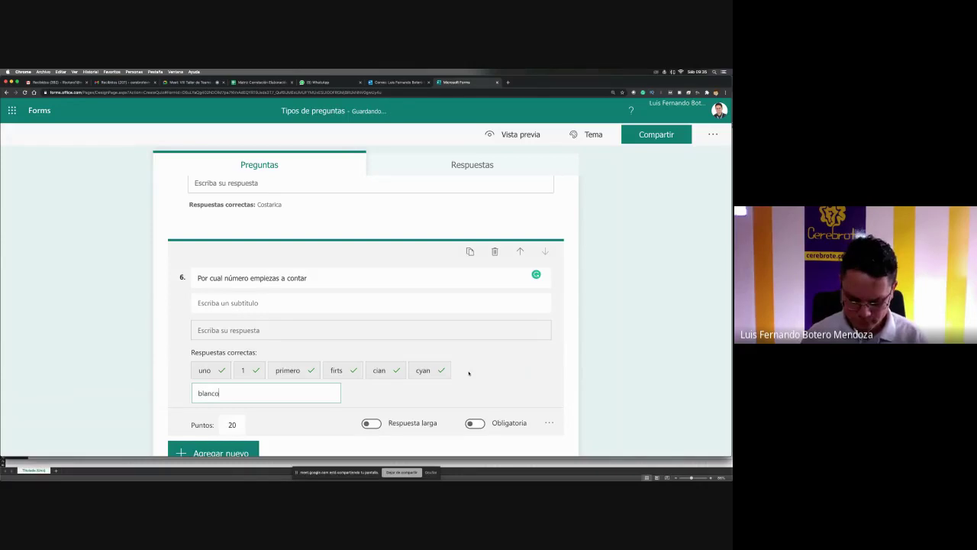
pyautogui.write(', negro')
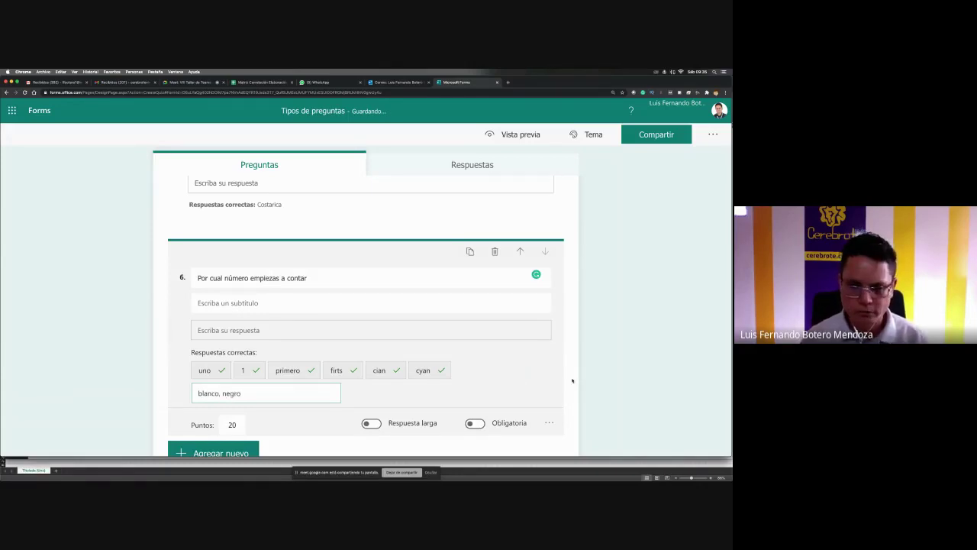
pyautogui.click(560, 390)
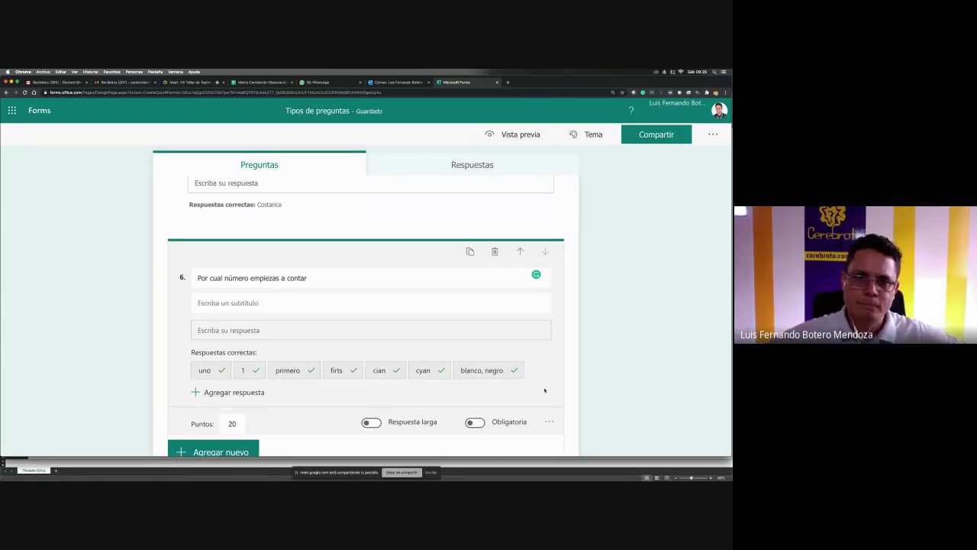
pyautogui.scroll(-2, 544, 390)
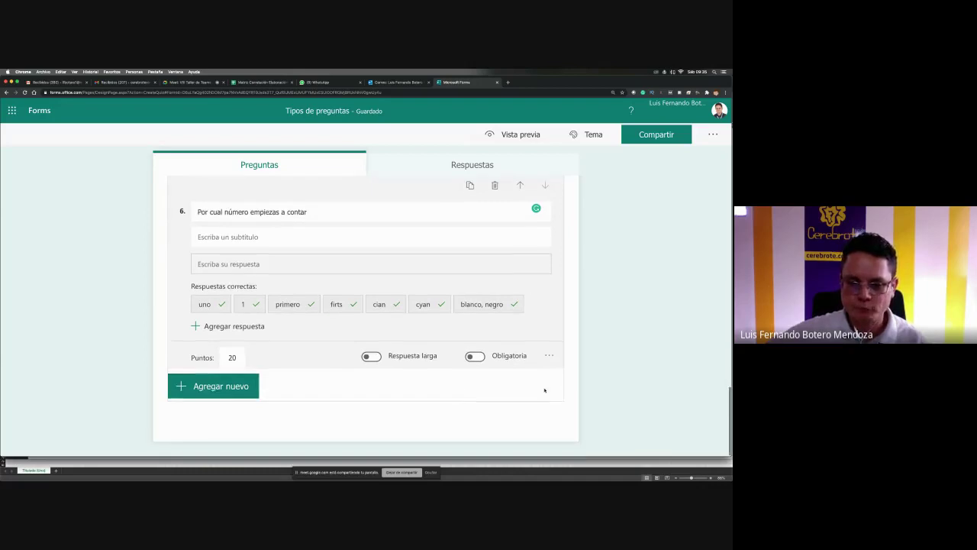
pyautogui.click(251, 384)
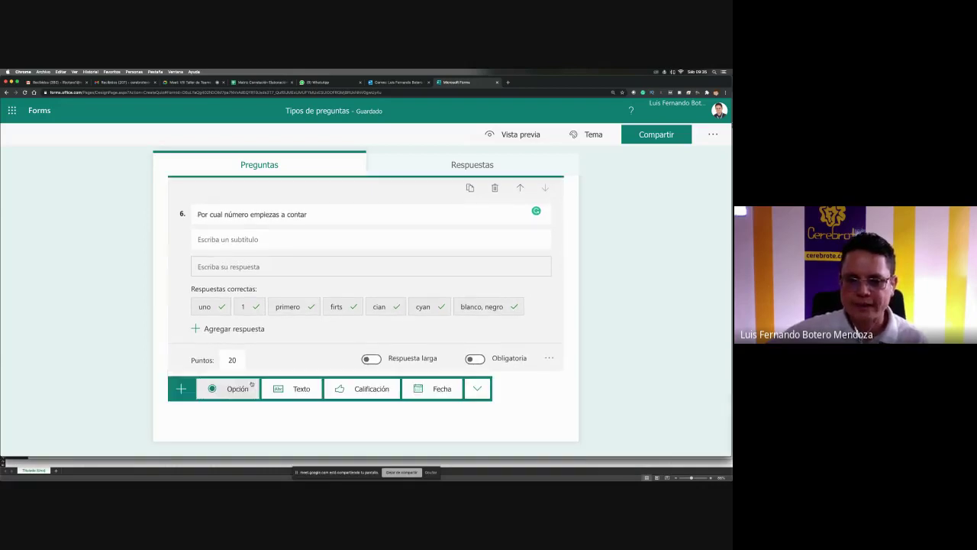
# Step: Add rating question 7 titled 'Como le pareció la clase de ayer'
pyautogui.click(357, 389)
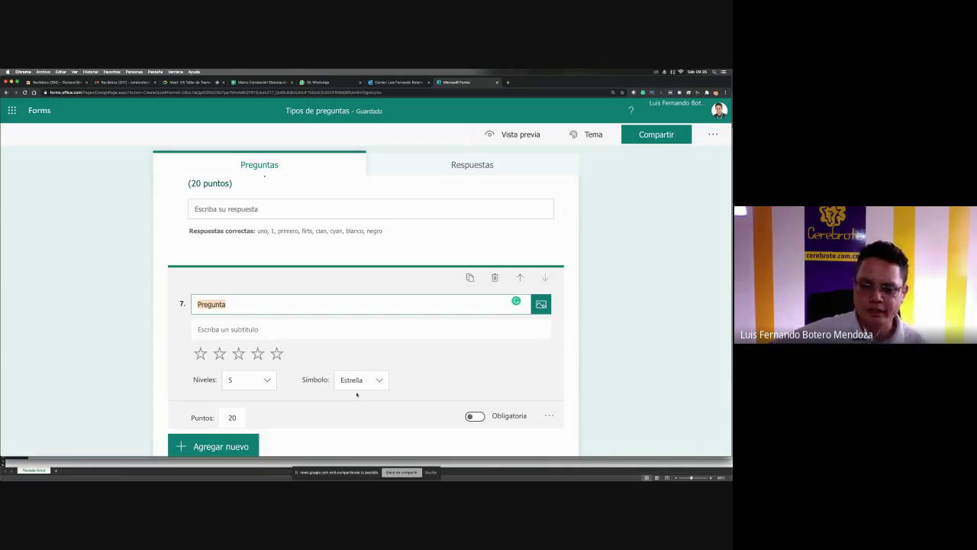
pyautogui.write('Como l')
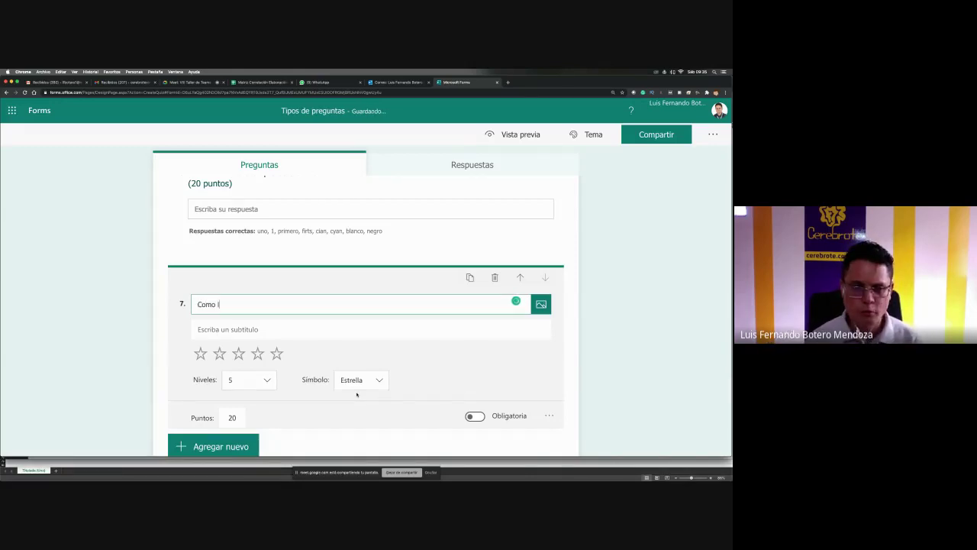
pyautogui.write('e pareció la clas')
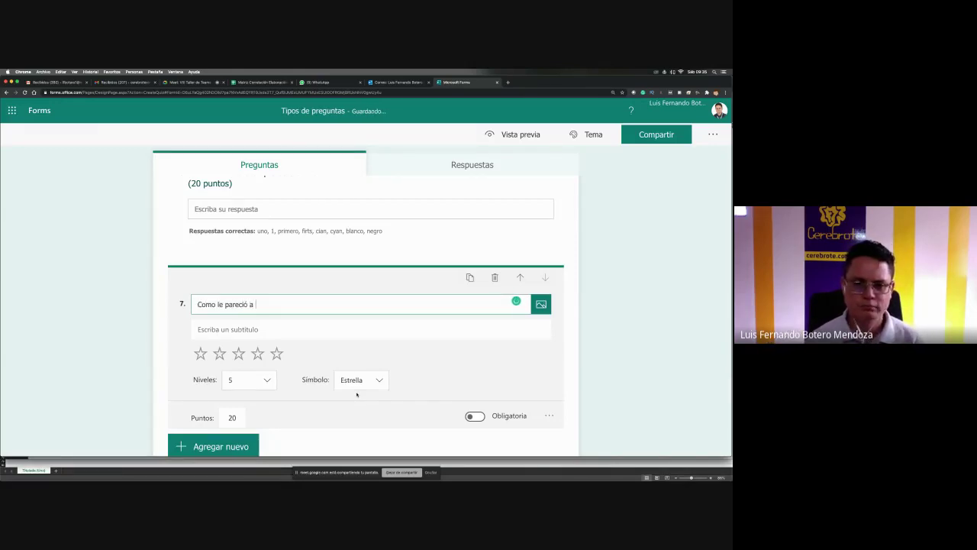
pyautogui.write('e de auer')
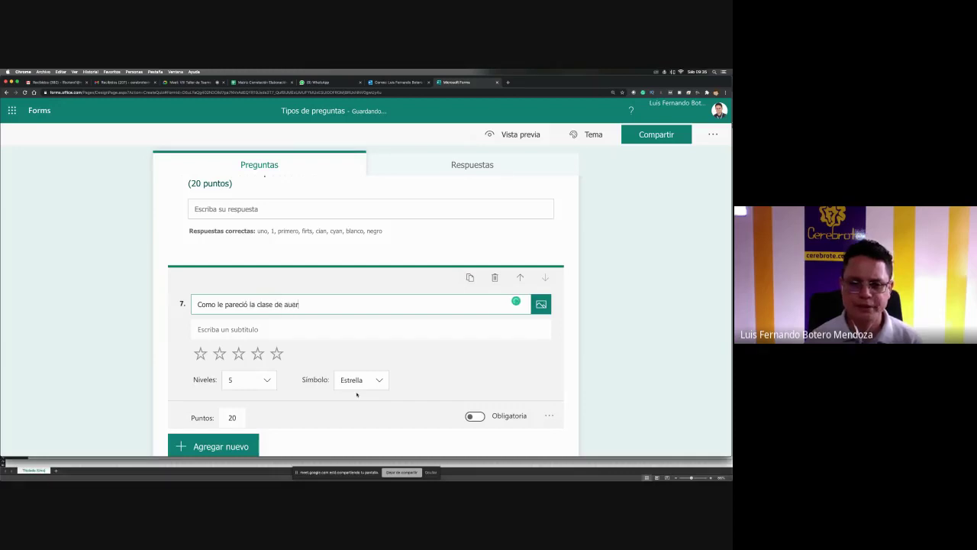
pyautogui.press('BackSpace')
pyautogui.press('BackSpace')
pyautogui.press('BackSpace')
pyautogui.write('yer')
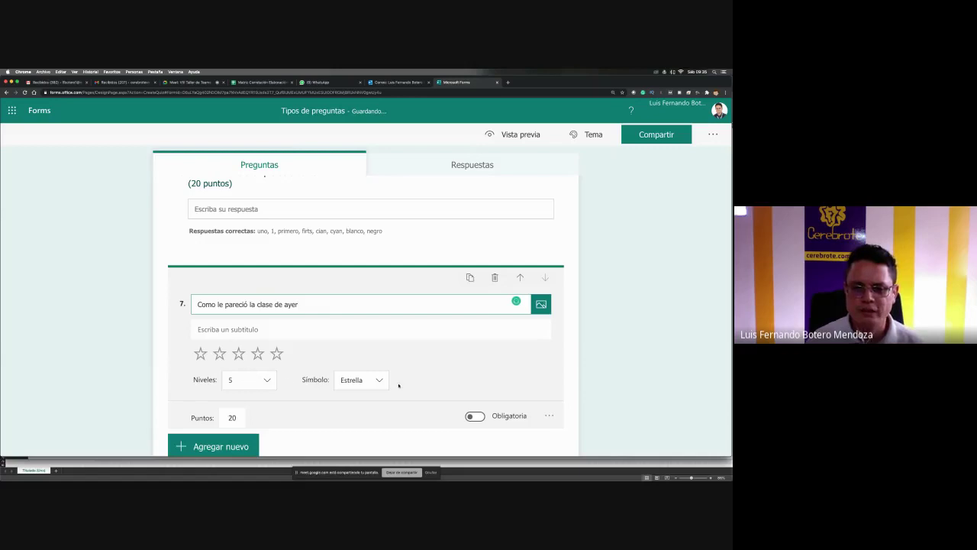
# Step: Switch the rating symbol to Número, then back to Estrella
pyautogui.click(375, 379)
pyautogui.click(372, 398)
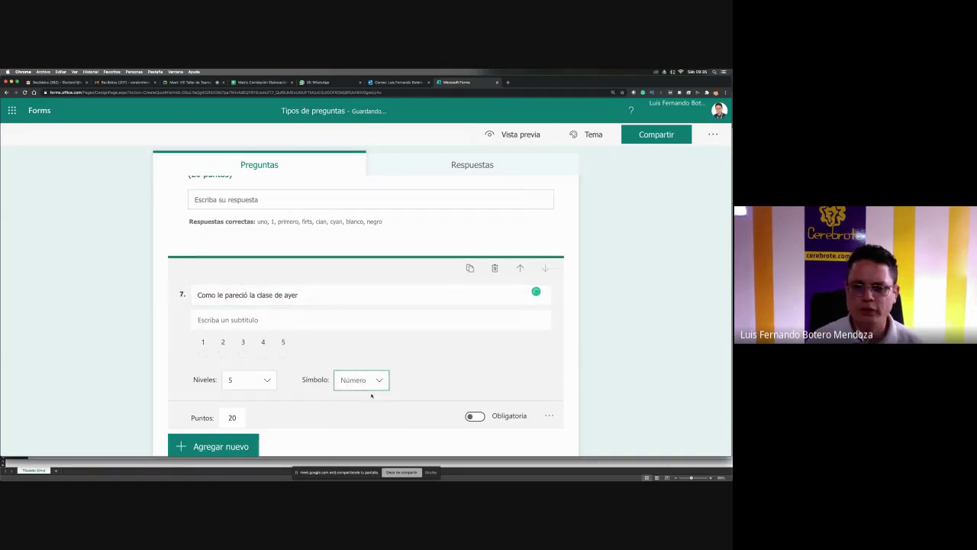
pyautogui.click(376, 379)
pyautogui.click(373, 419)
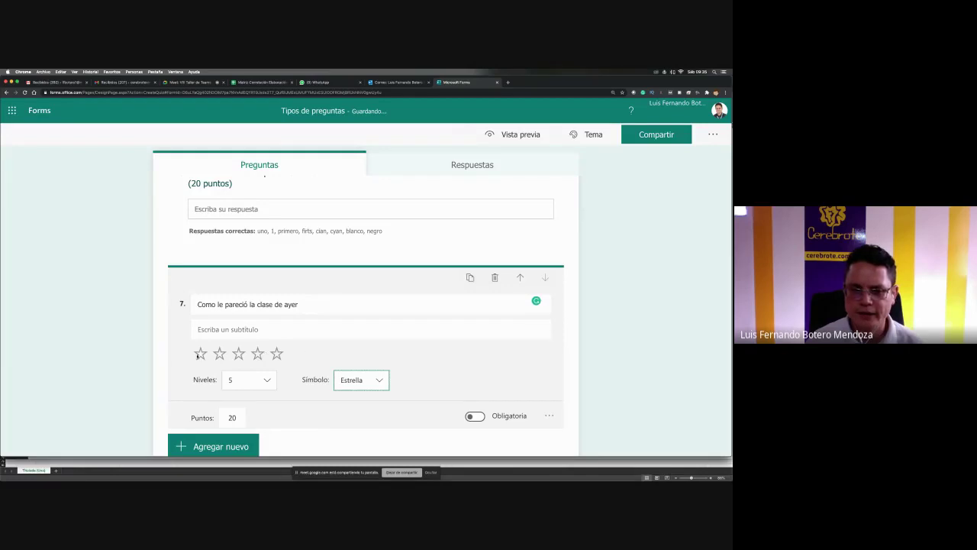
# Step: Try 2 and 3 rating levels before settling on 5 levels
pyautogui.click(267, 380)
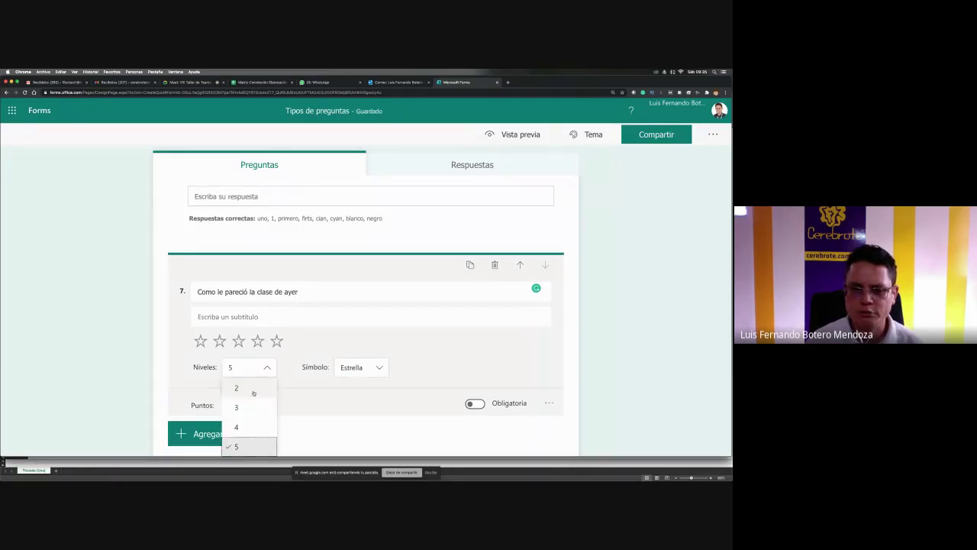
pyautogui.click(255, 387)
pyautogui.click(271, 374)
pyautogui.click(267, 410)
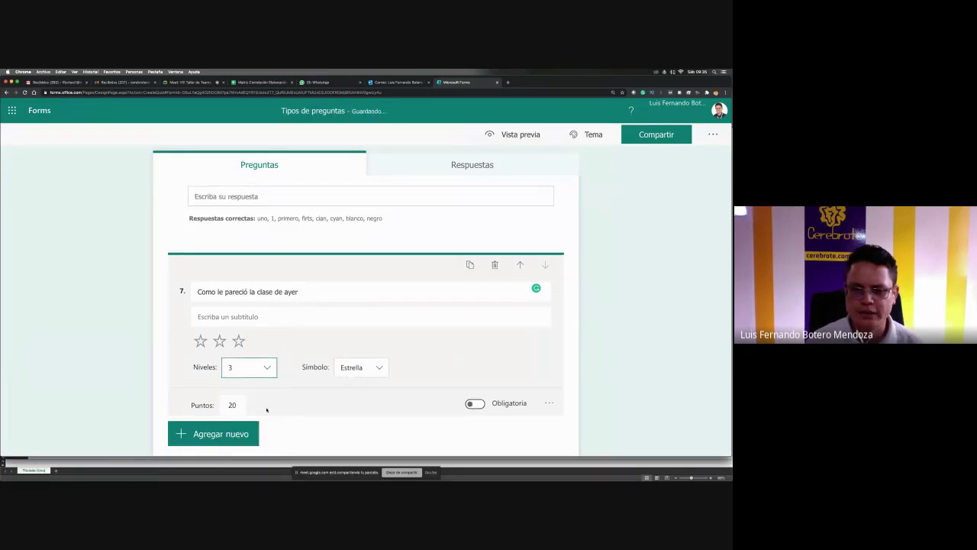
pyautogui.click(268, 374)
pyautogui.click(244, 445)
pyautogui.scroll(-1, 271, 373)
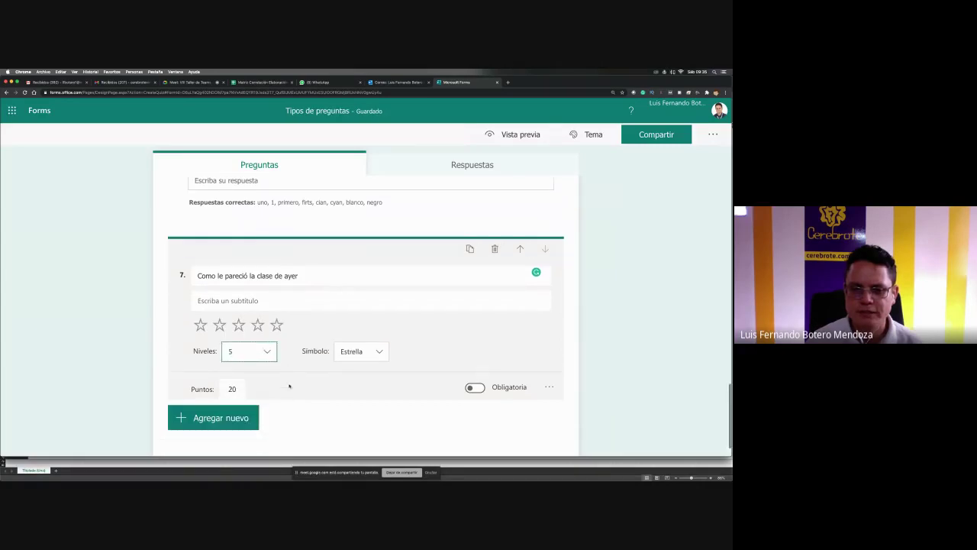
pyautogui.click(611, 353)
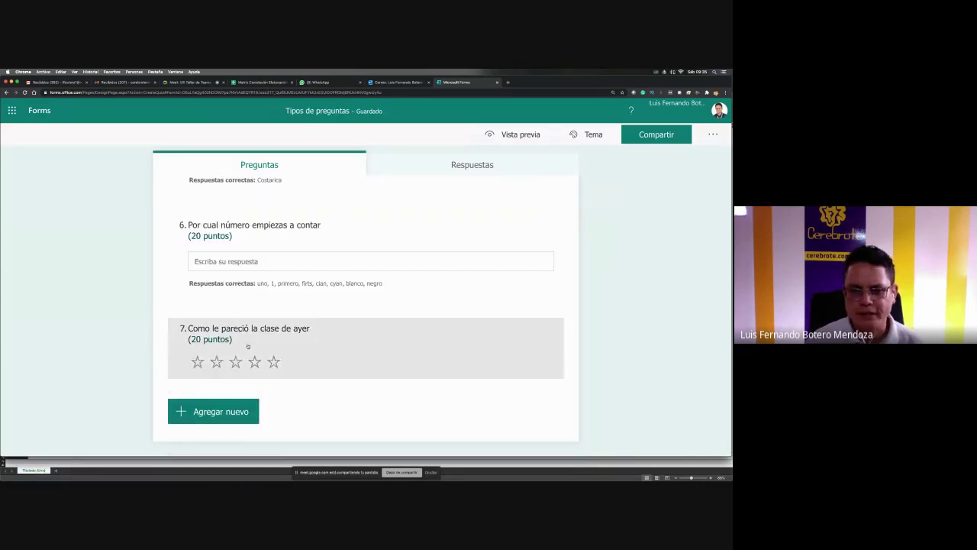
pyautogui.click(246, 344)
pyautogui.click(234, 331)
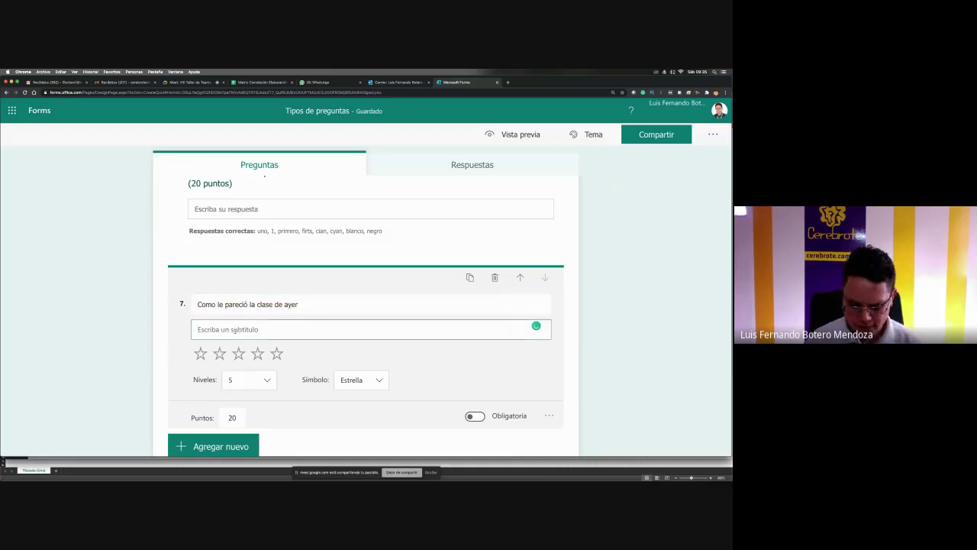
# Step: Subtitle question 7 'Que el uno es lo mas bajo y el 5 lo mas alto'
pyautogui.write('Que el ')
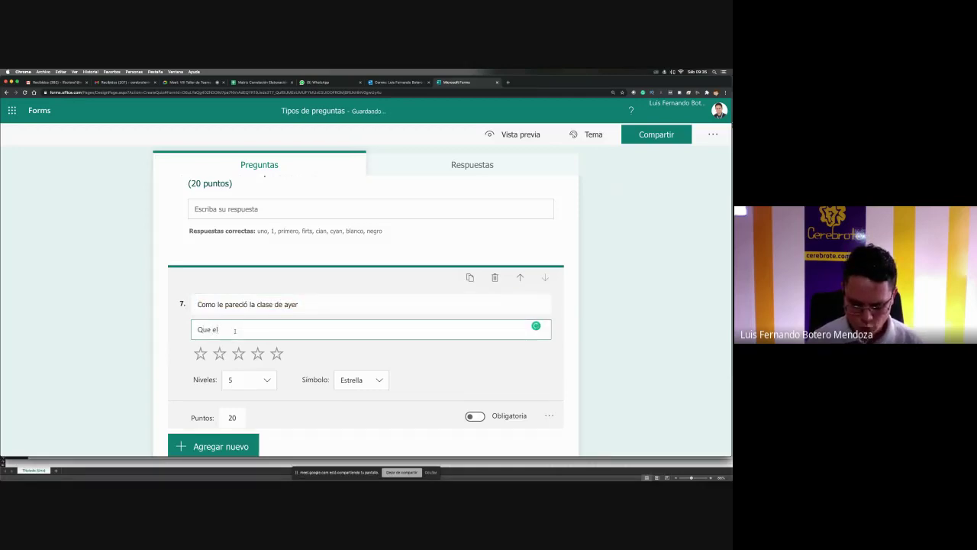
pyautogui.write('uno es lo ma')
pyautogui.write('s ')
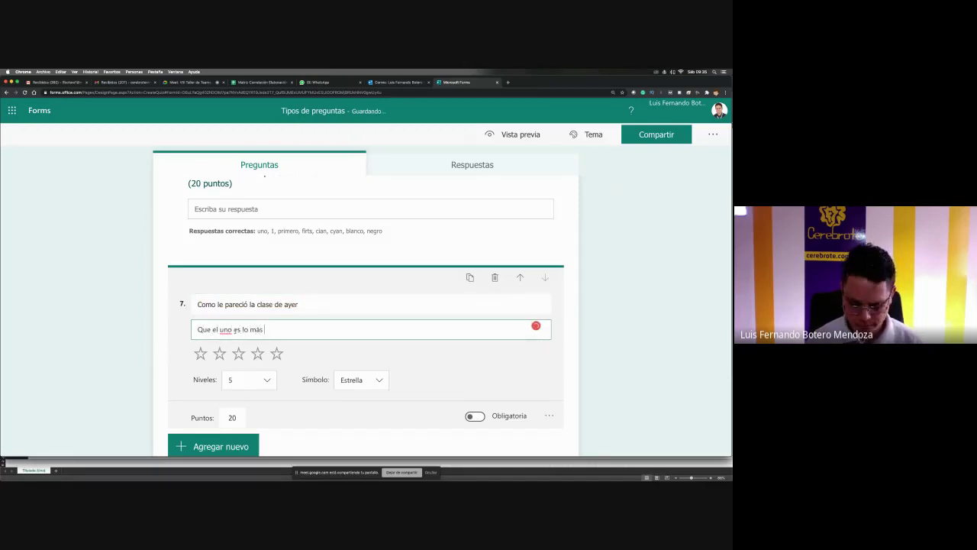
pyautogui.write('bajo y el')
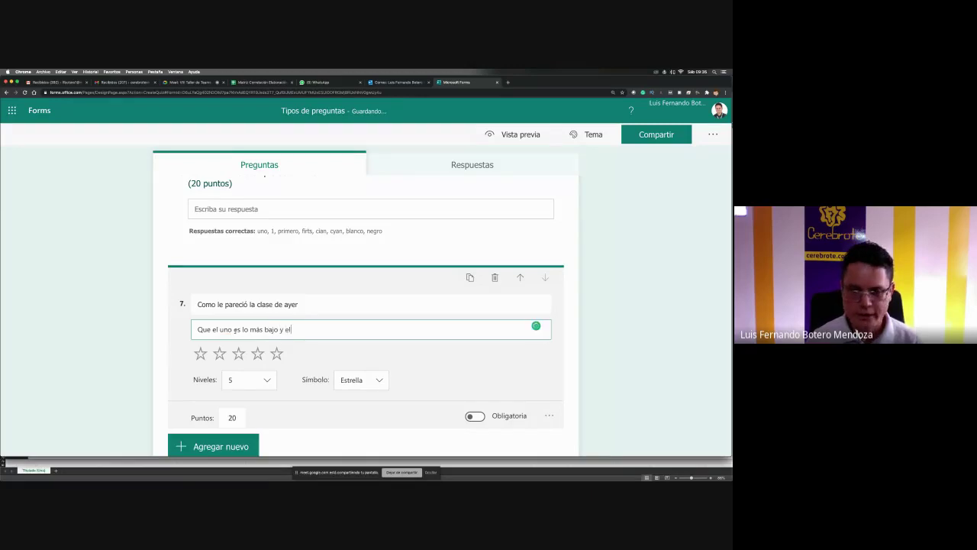
pyautogui.write(' 5 lo mas alto')
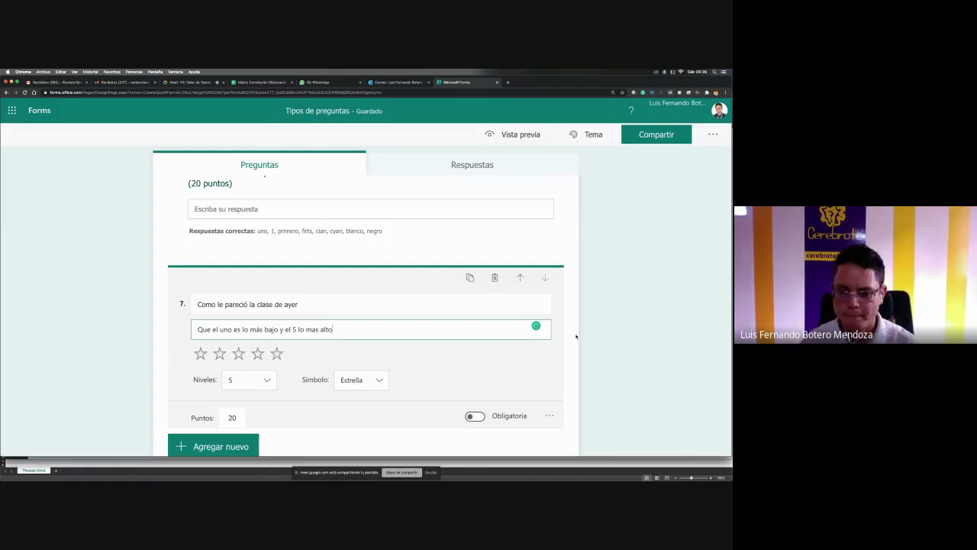
pyautogui.click(550, 415)
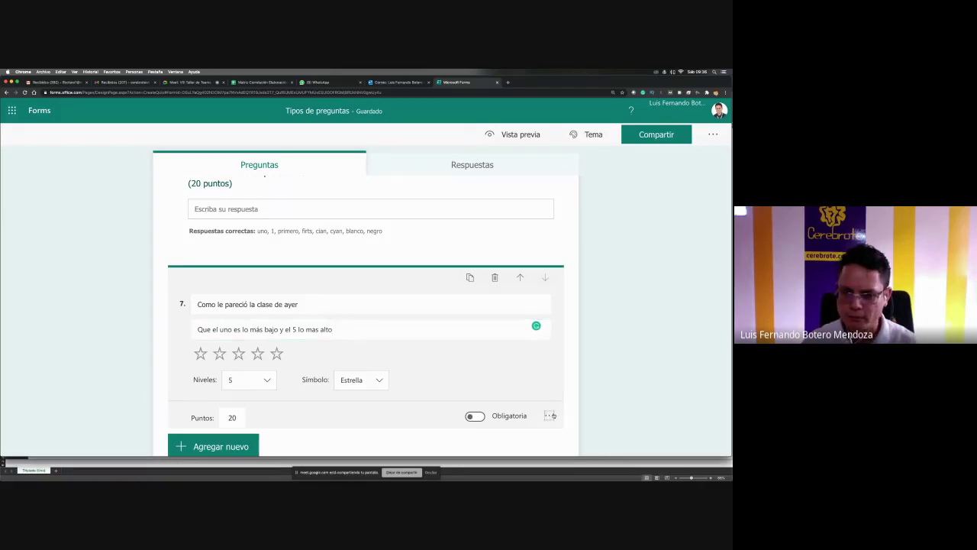
pyautogui.click(620, 368)
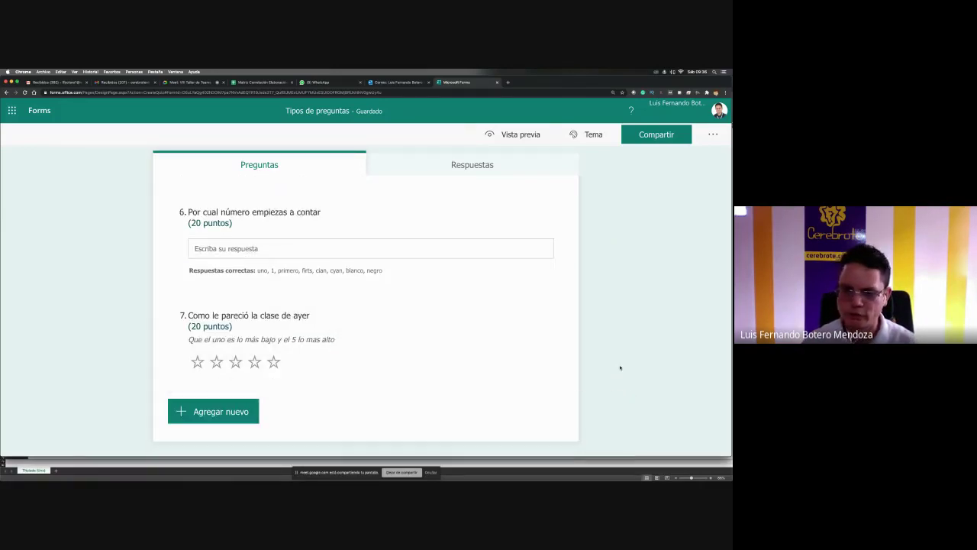
pyautogui.click(191, 418)
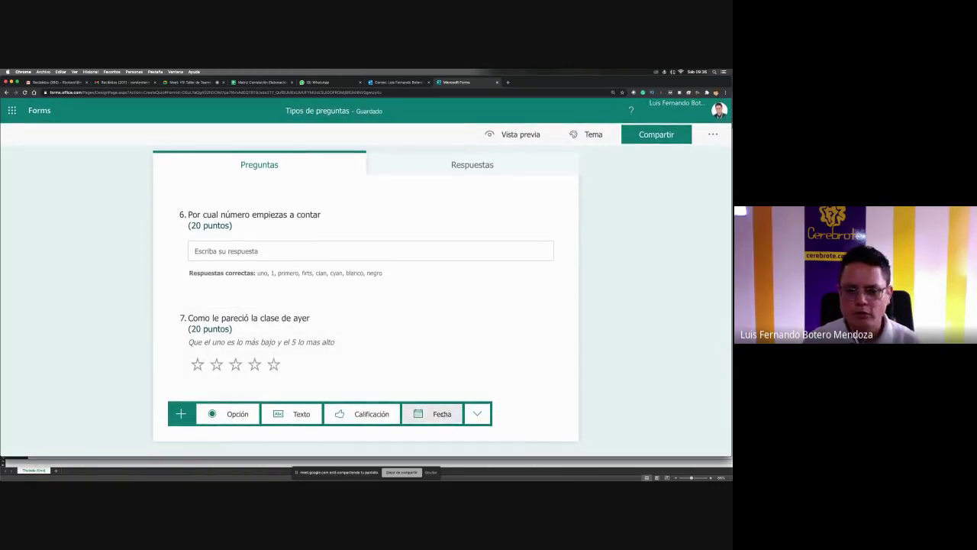
# Step: Add date question 8 'Días' with subtitle 'Cual es el dia de la independencia'
pyautogui.click(442, 413)
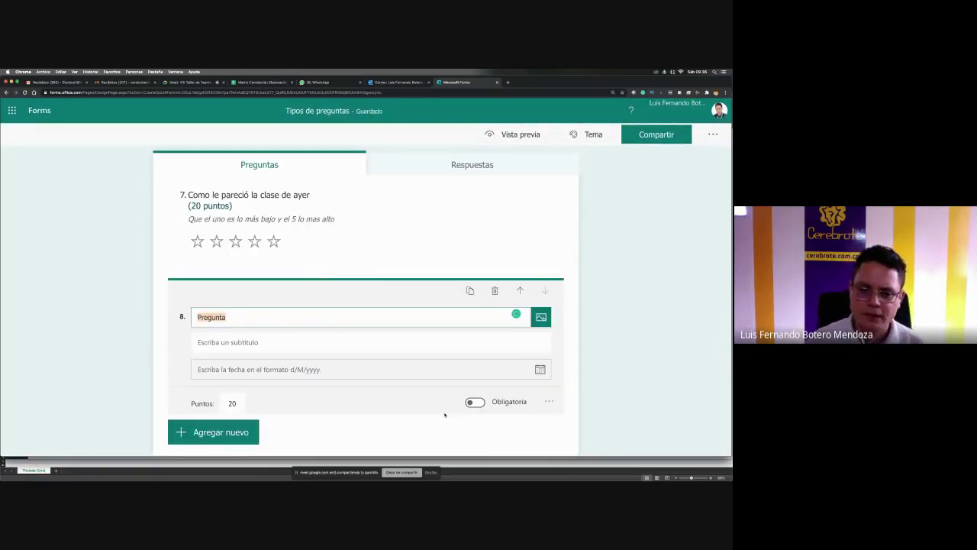
pyautogui.write('Días')
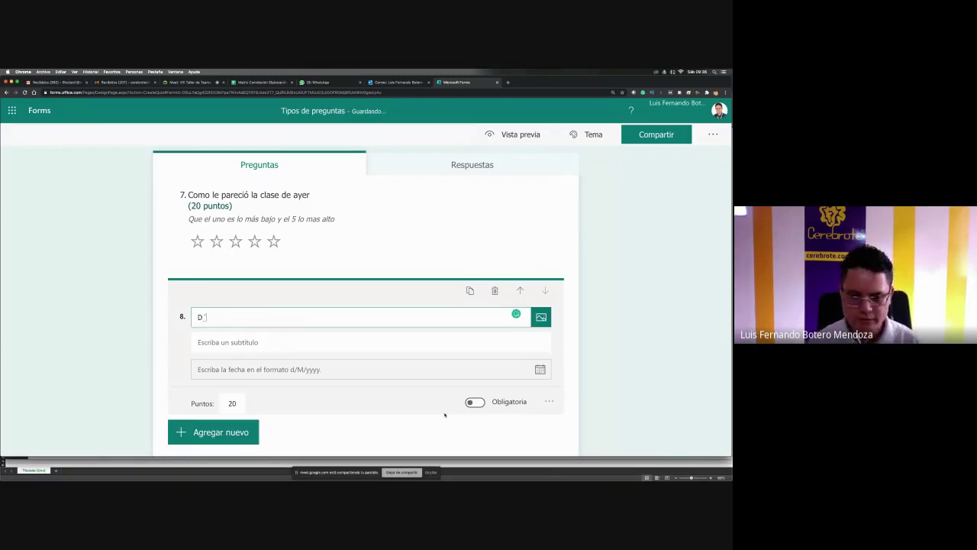
pyautogui.click(273, 343)
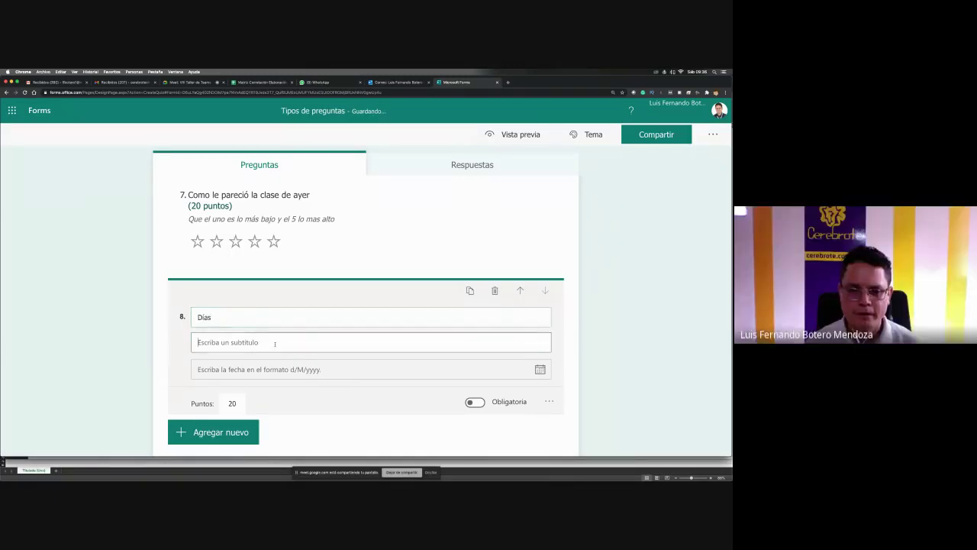
pyautogui.write('Cua')
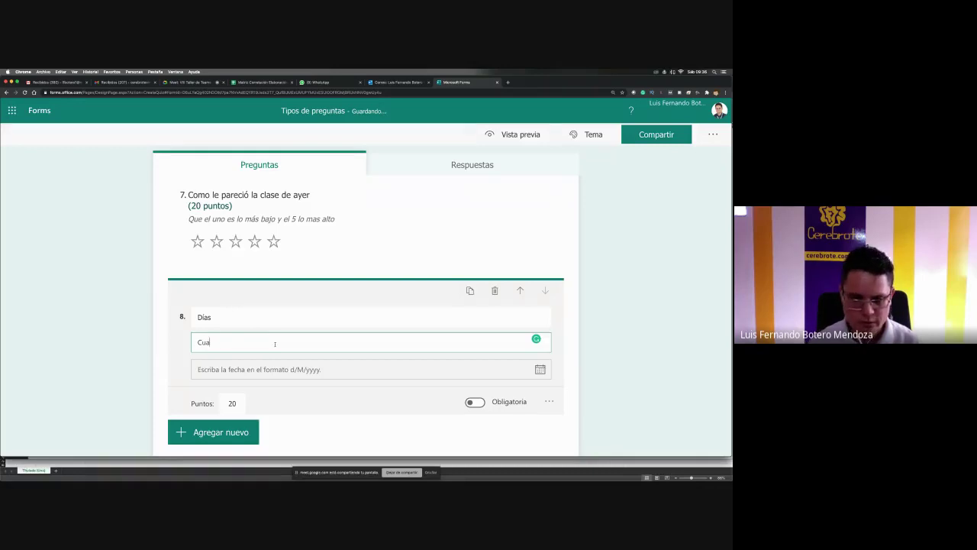
pyautogui.write('l es el dia de la infepe')
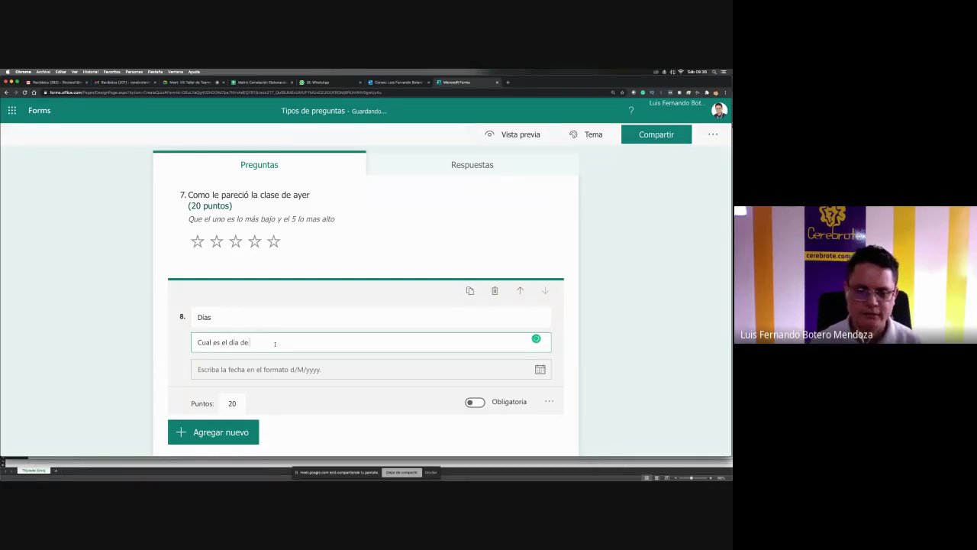
pyautogui.press('BackSpace')
pyautogui.press('BackSpace')
pyautogui.press('BackSpace')
pyautogui.press('BackSpace')
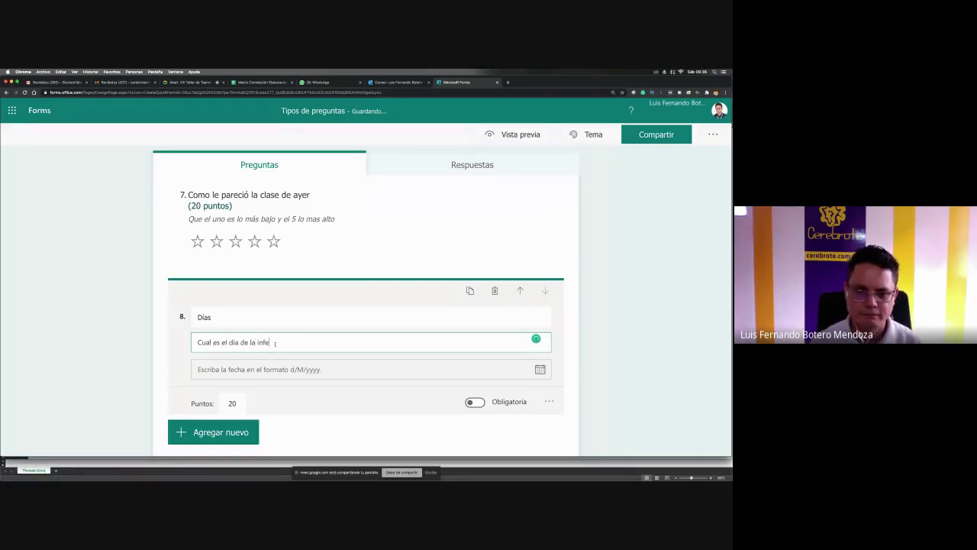
pyautogui.write('dependencia')
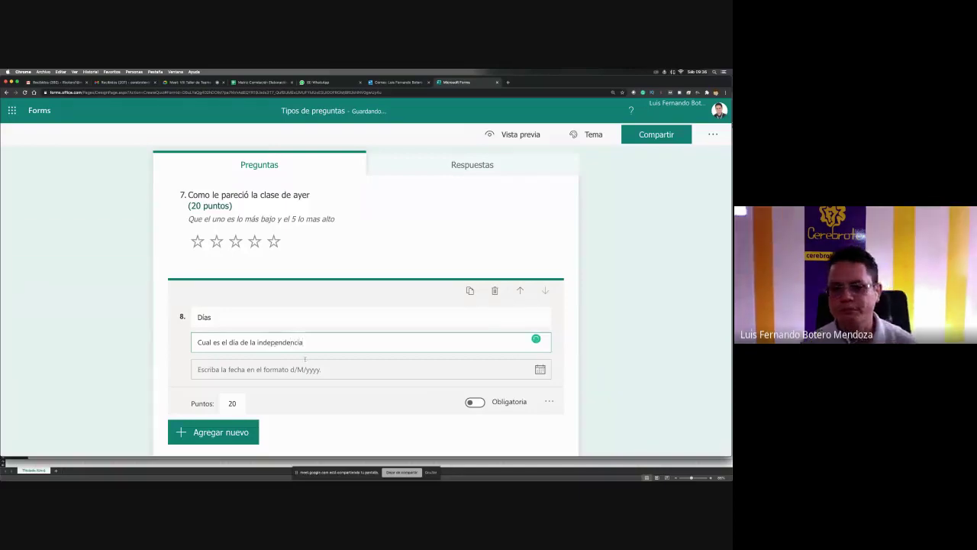
pyautogui.click(331, 373)
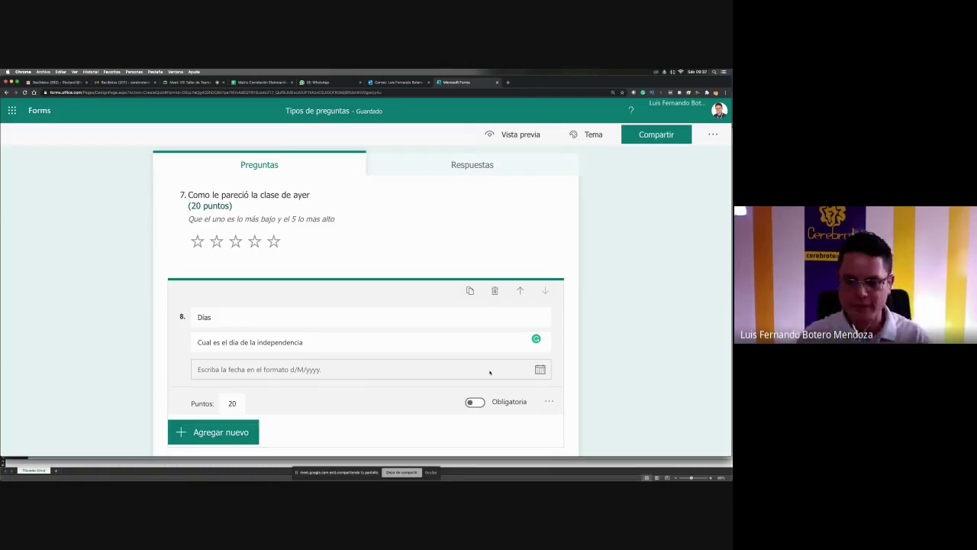
pyautogui.scroll(-1, 489, 372)
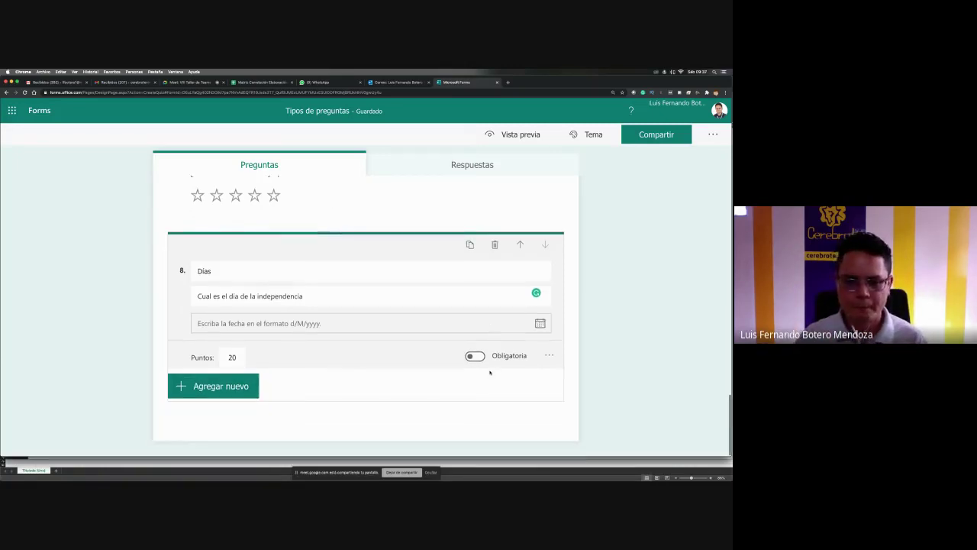
# Step: Add Clasificación question 9 'Ordenar' with subtitle 'Numeros de menor a mayor'
pyautogui.click(200, 390)
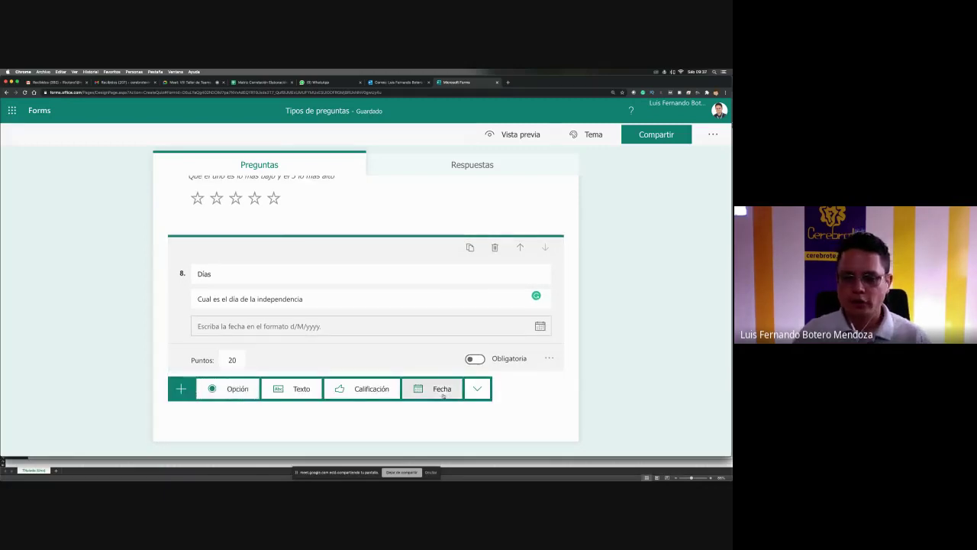
pyautogui.click(474, 390)
pyautogui.moveTo(481, 385)
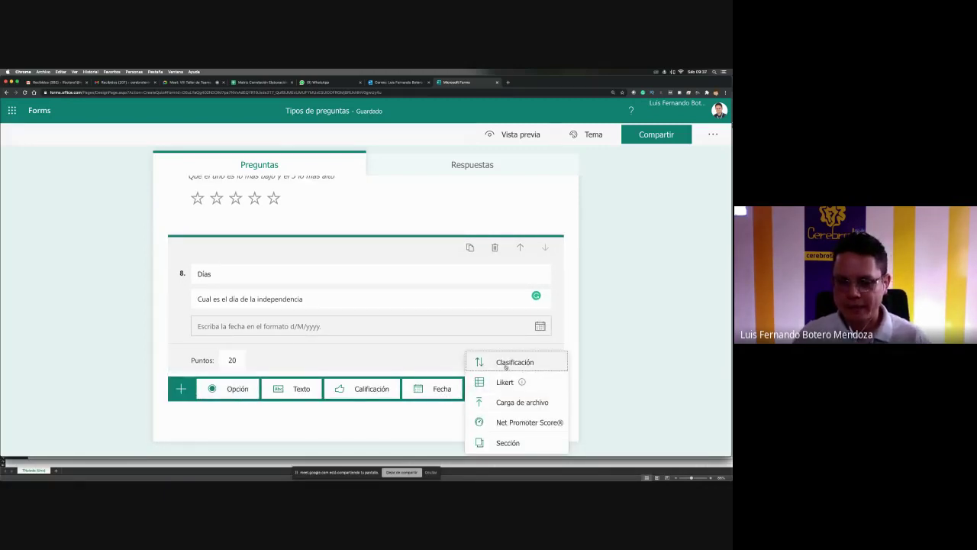
pyautogui.click(506, 368)
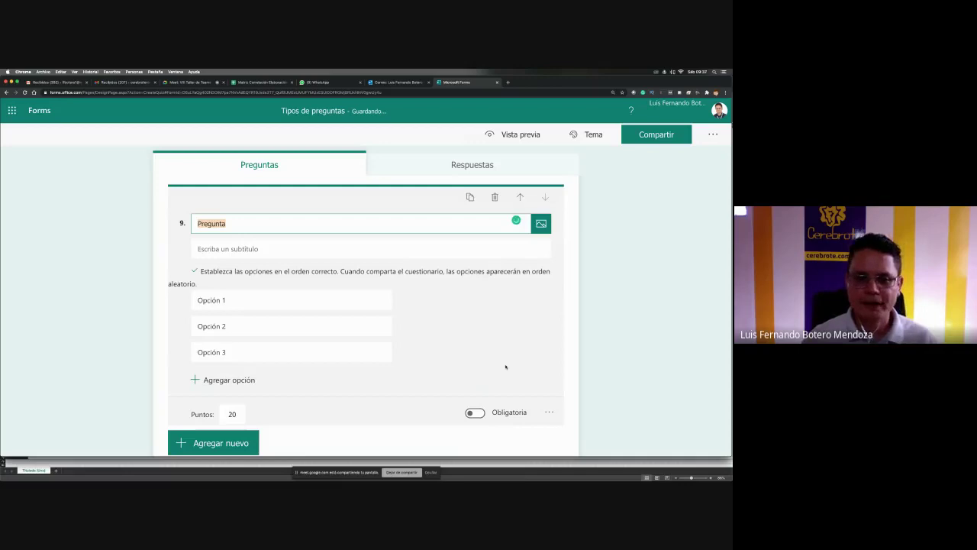
pyautogui.write('Ordenar')
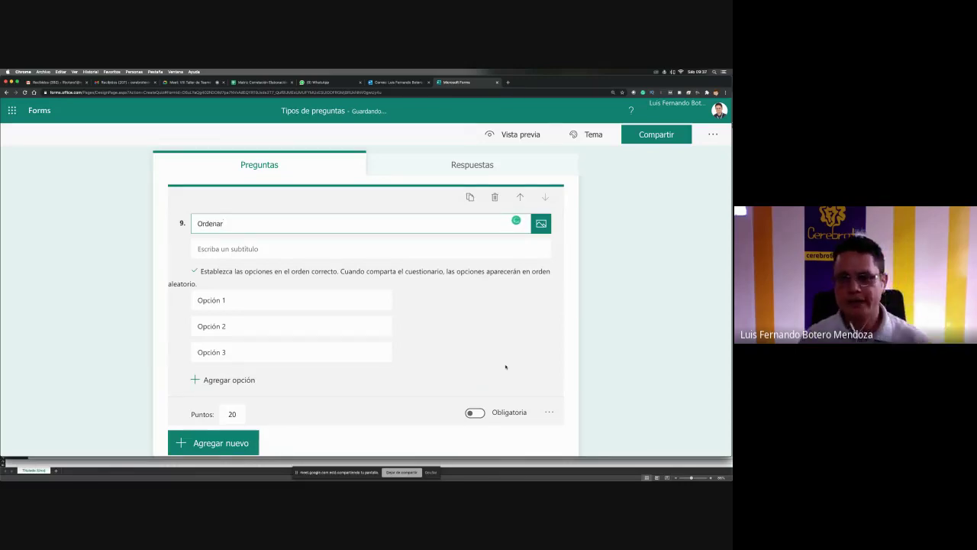
pyautogui.click(345, 251)
pyautogui.write('Numeros d')
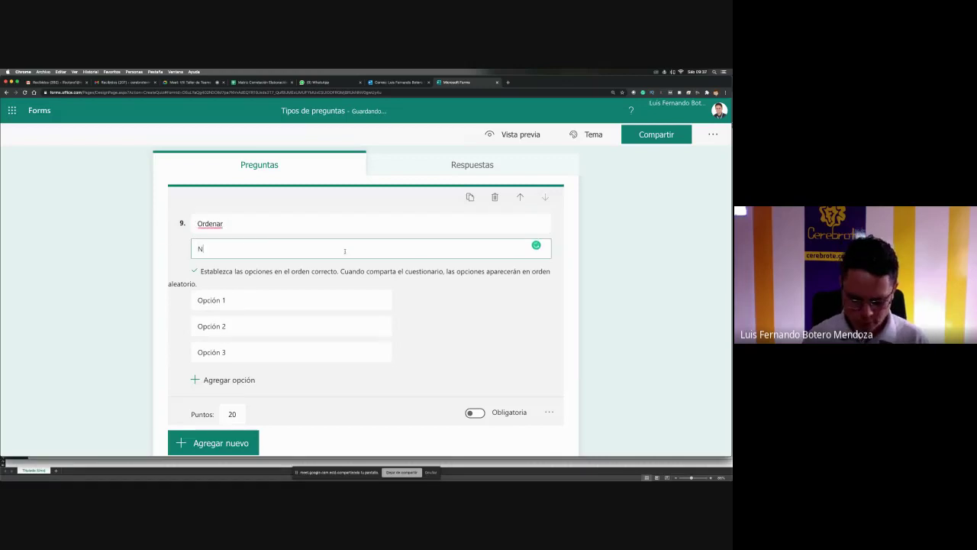
pyautogui.write('o')
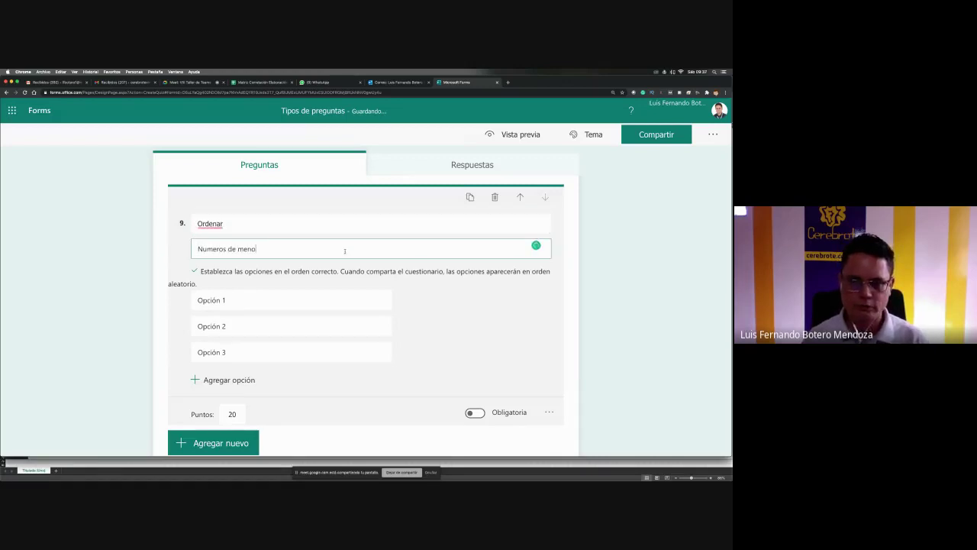
pyautogui.write('r a mayor')
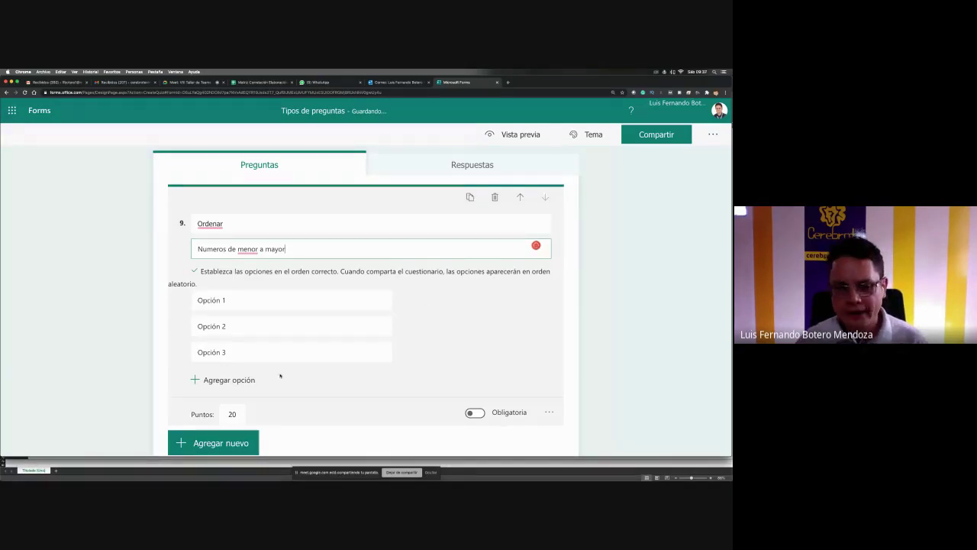
# Step: Give the ranking five options named 1, 2, 3, 4 and 5
pyautogui.click(230, 378)
pyautogui.click(232, 375)
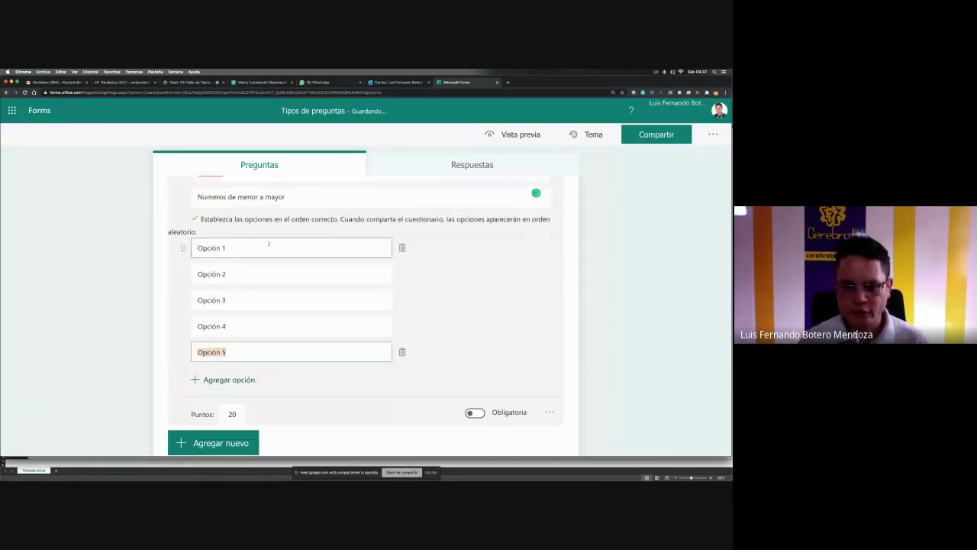
pyautogui.click(296, 242)
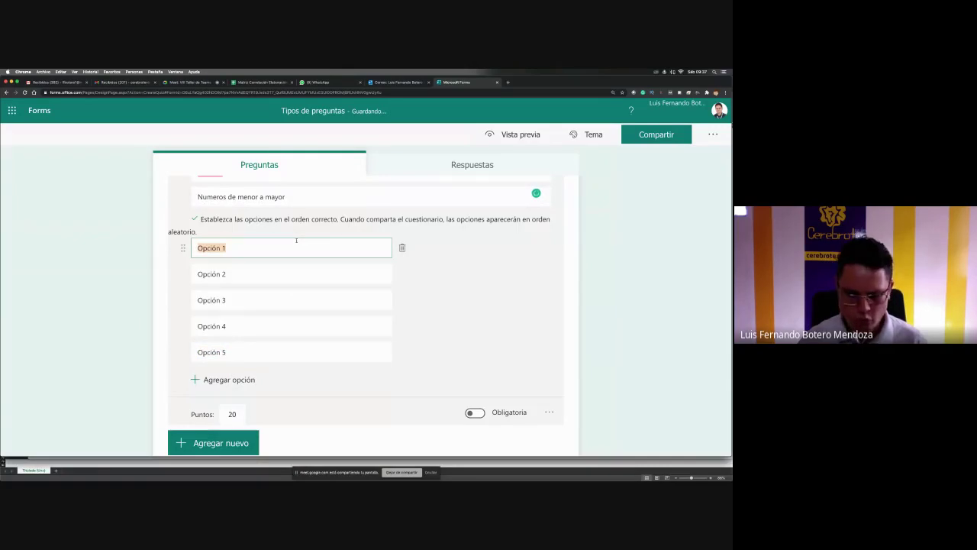
pyautogui.write('1')
pyautogui.click(292, 275)
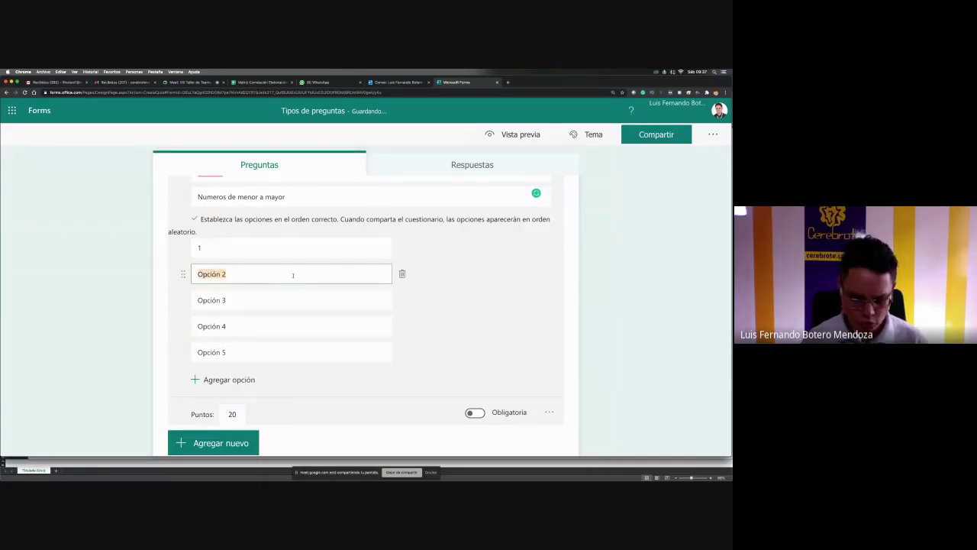
pyautogui.write('2')
pyautogui.click(295, 300)
pyautogui.write('3')
pyautogui.click(286, 327)
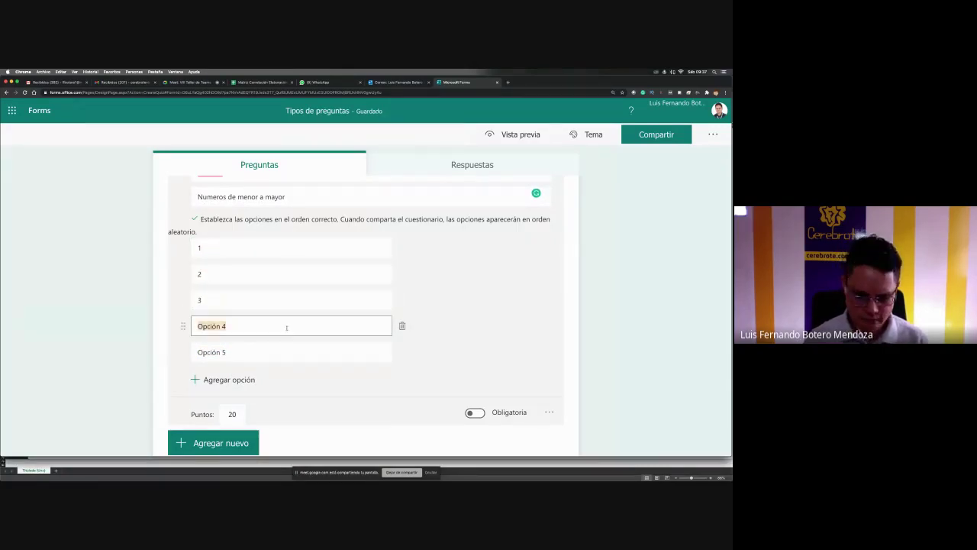
pyautogui.write('4')
pyautogui.click(284, 353)
pyautogui.write('5')
pyautogui.click(451, 341)
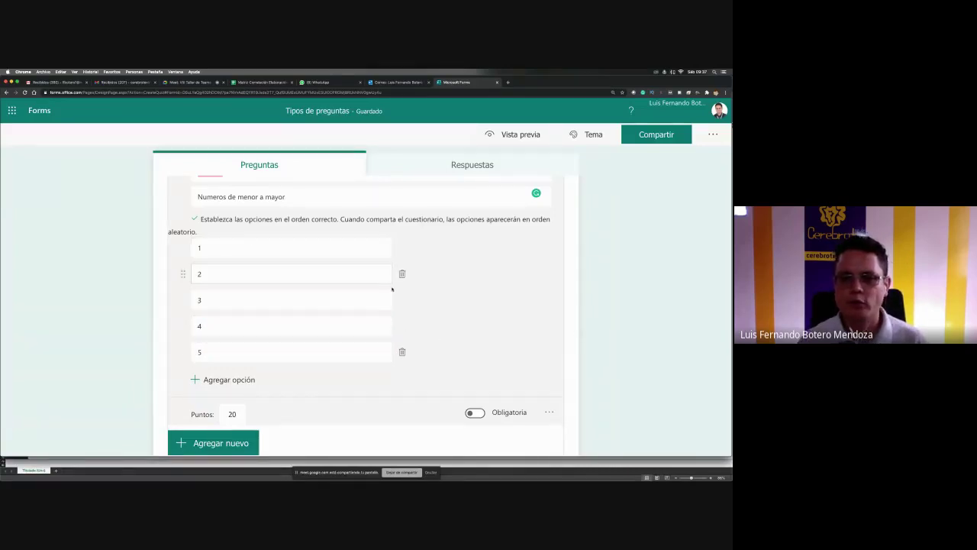
# Step: Demonstrate reordering option 4 and highlight the random-order note
pyautogui.scroll(1, 392, 264)
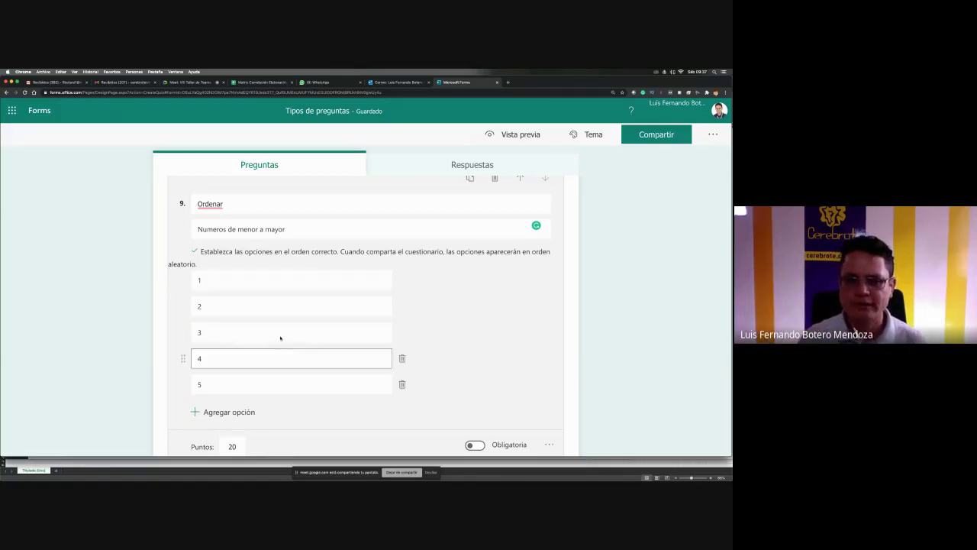
pyautogui.moveTo(183, 358); pyautogui.dragTo(184, 356)
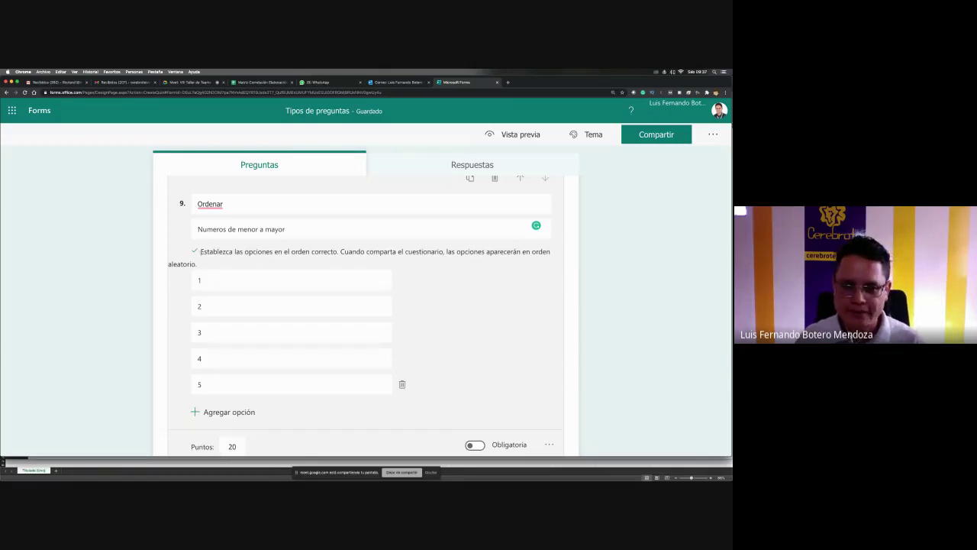
pyautogui.moveTo(200, 251); pyautogui.dragTo(425, 262)
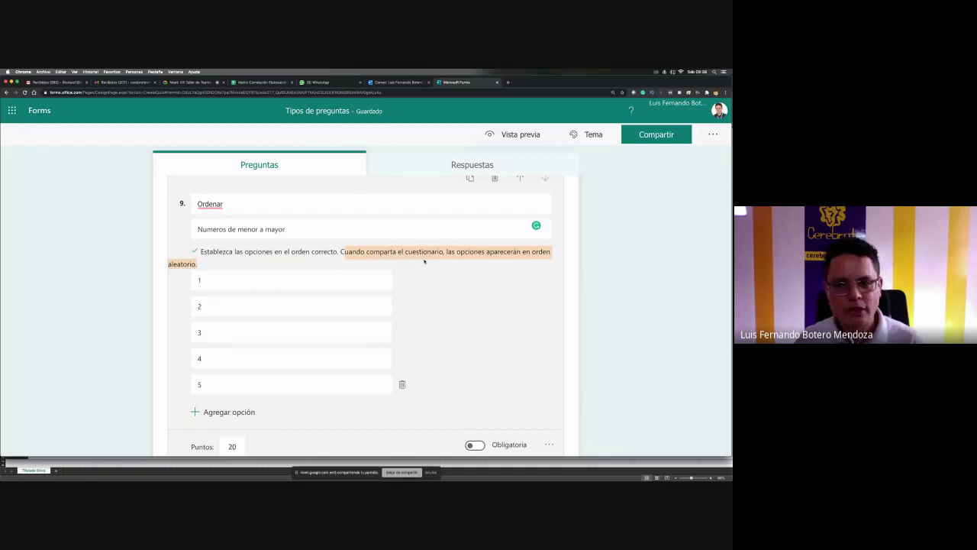
# Step: Search Bing images for 'bandera de mexico' and insert the first flag result into question 9
pyautogui.click(585, 255)
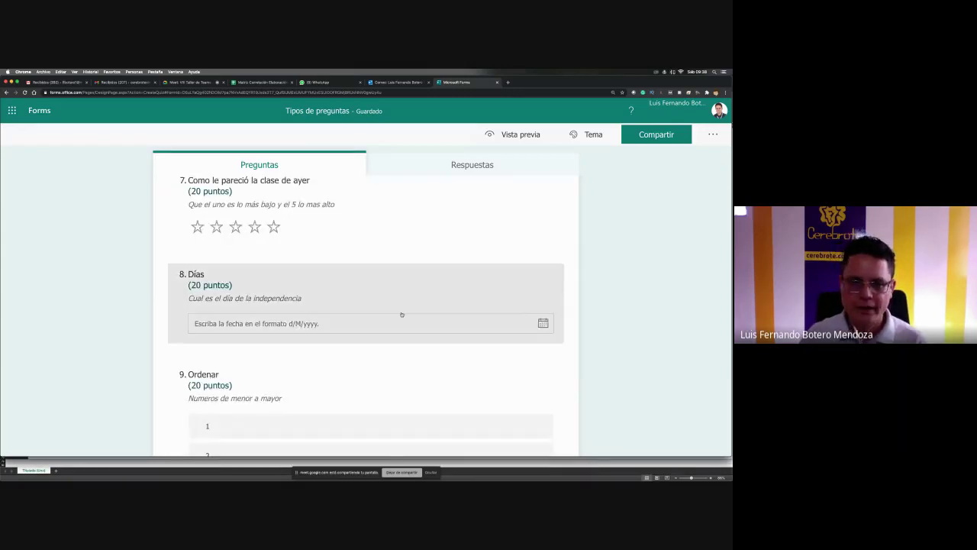
pyautogui.scroll(-5, 333, 349)
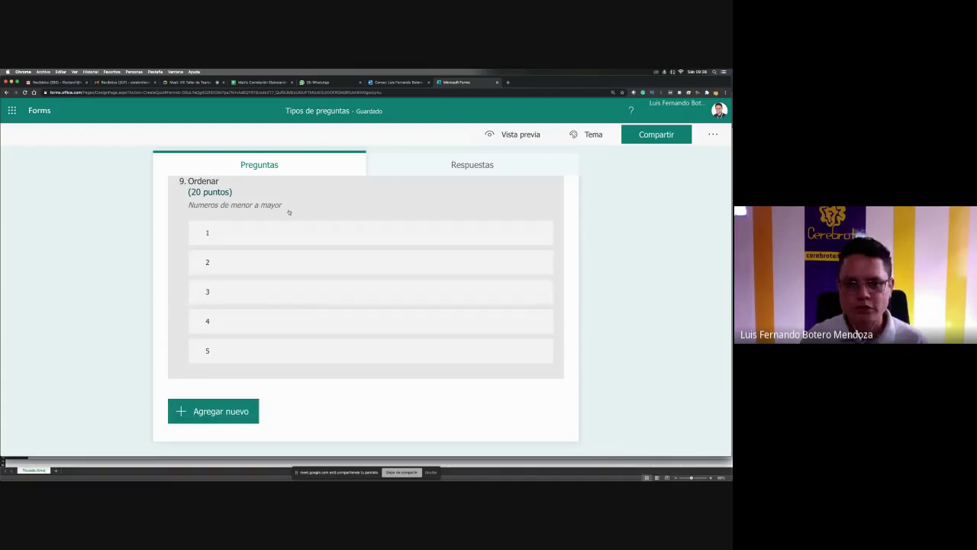
pyautogui.click(290, 212)
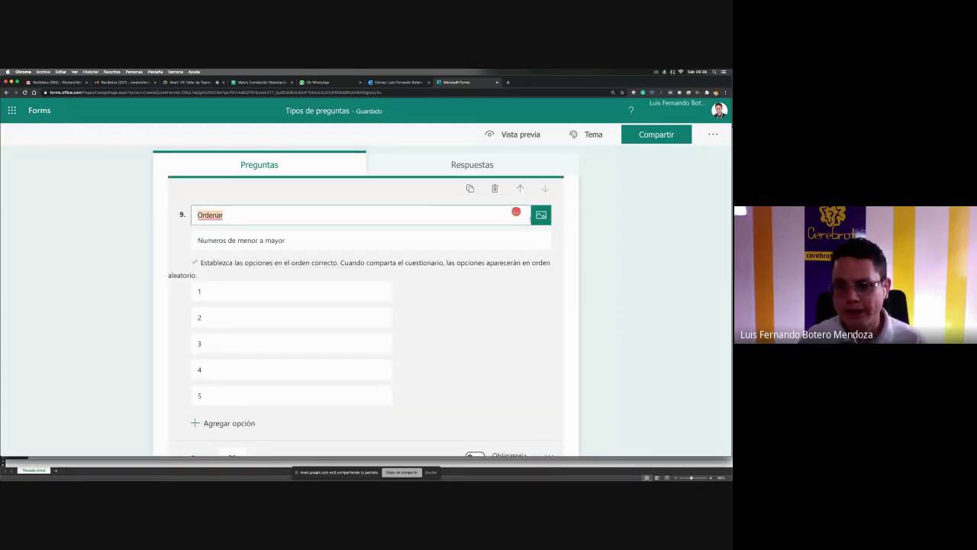
pyautogui.click(540, 215)
pyautogui.click(561, 199)
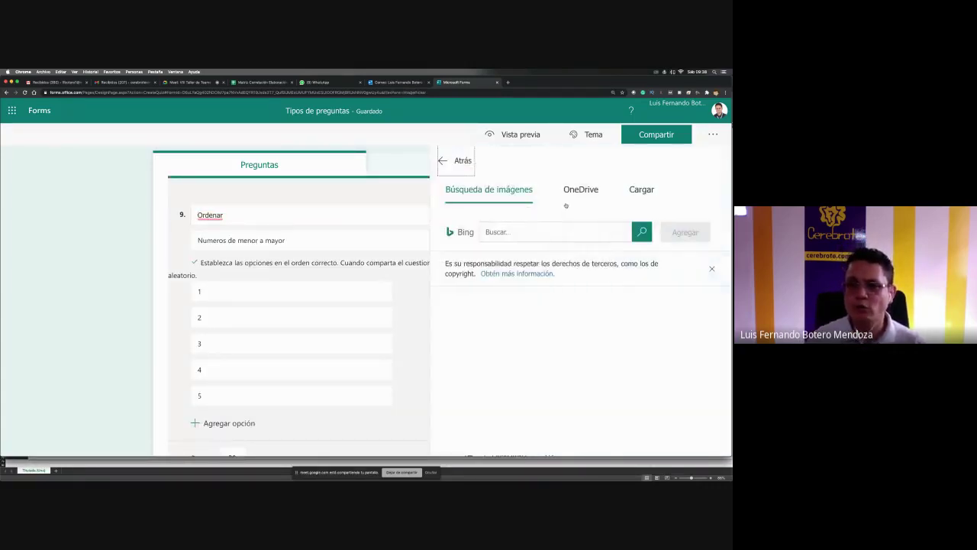
pyautogui.click(505, 234)
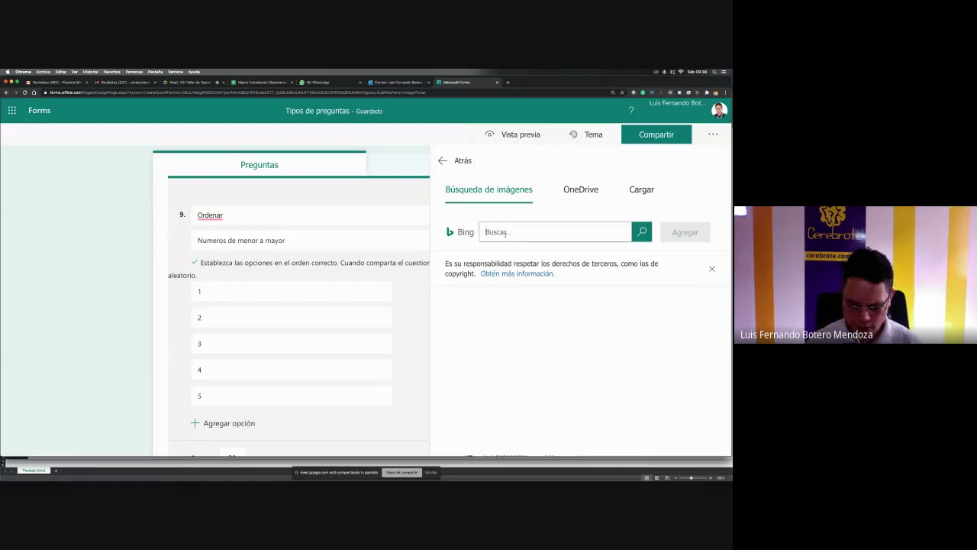
pyautogui.write('bandera de mex')
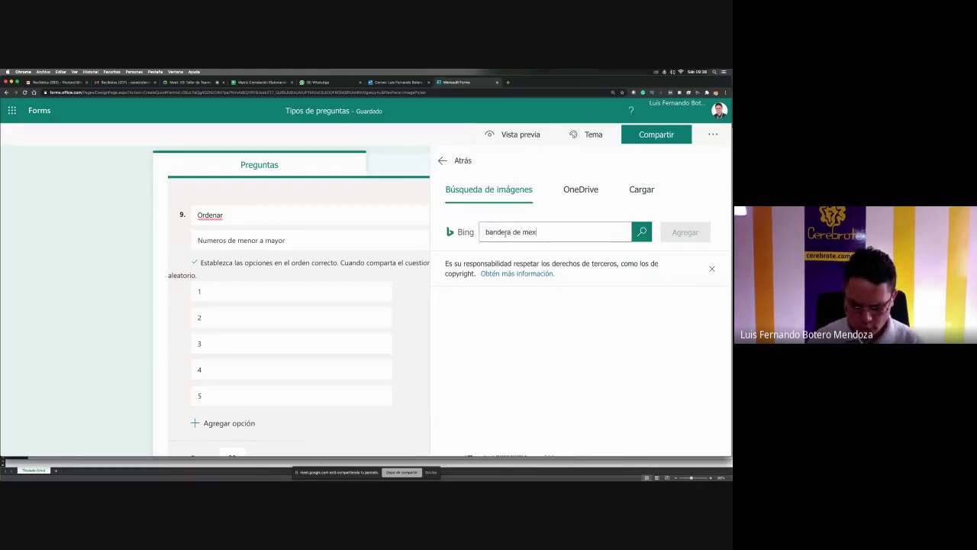
pyautogui.write('ico')
pyautogui.press('Return')
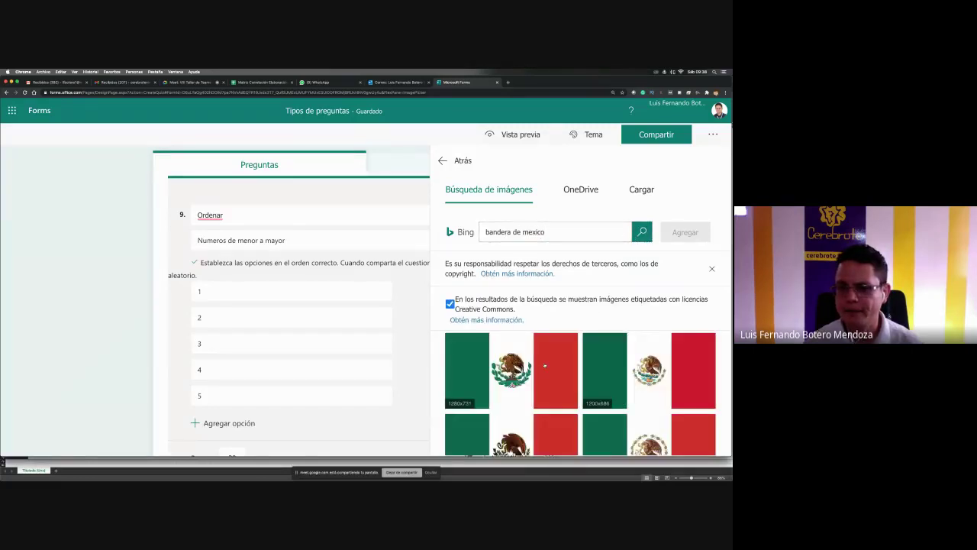
pyautogui.click(544, 366)
pyautogui.click(684, 231)
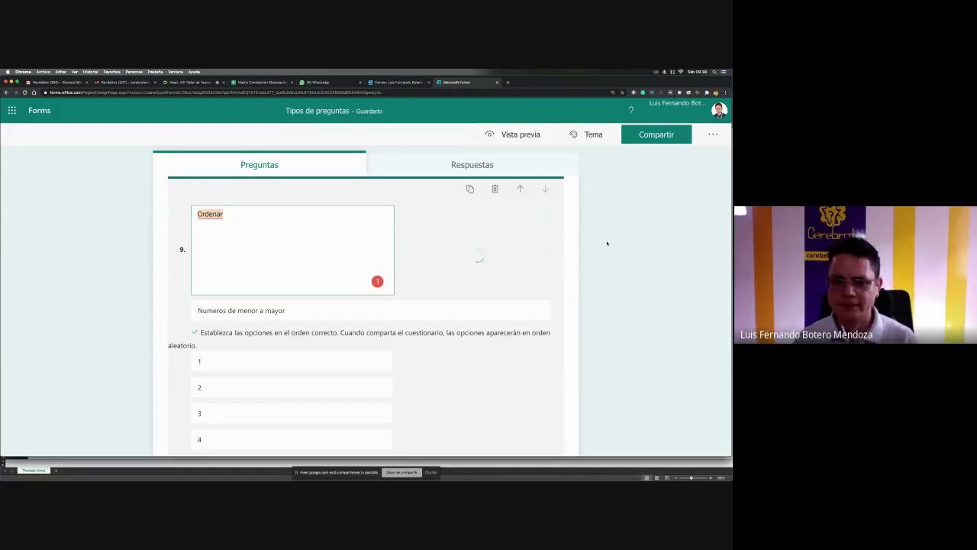
pyautogui.click(607, 243)
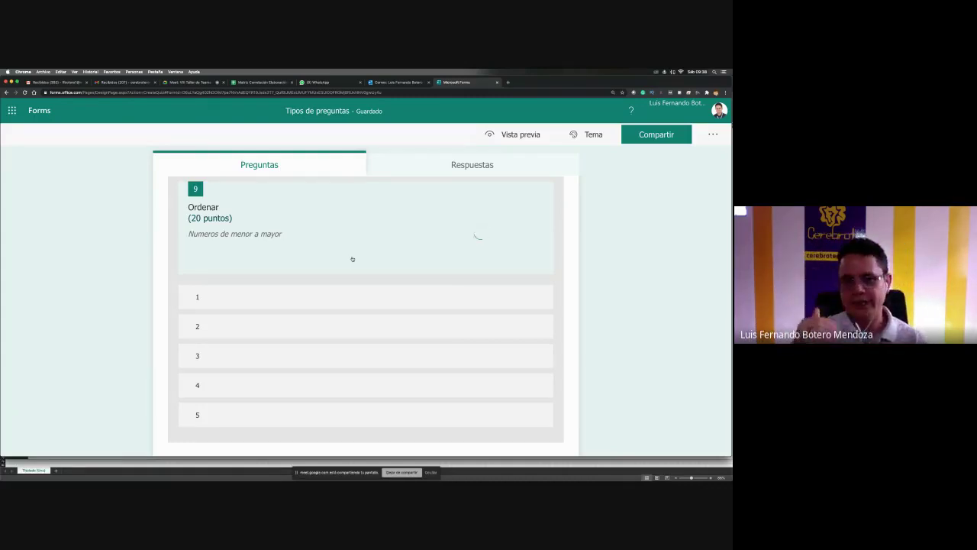
# Step: Drag option 5 above option 4 in question 9 'Ordenar', then back below it
pyautogui.click(274, 245)
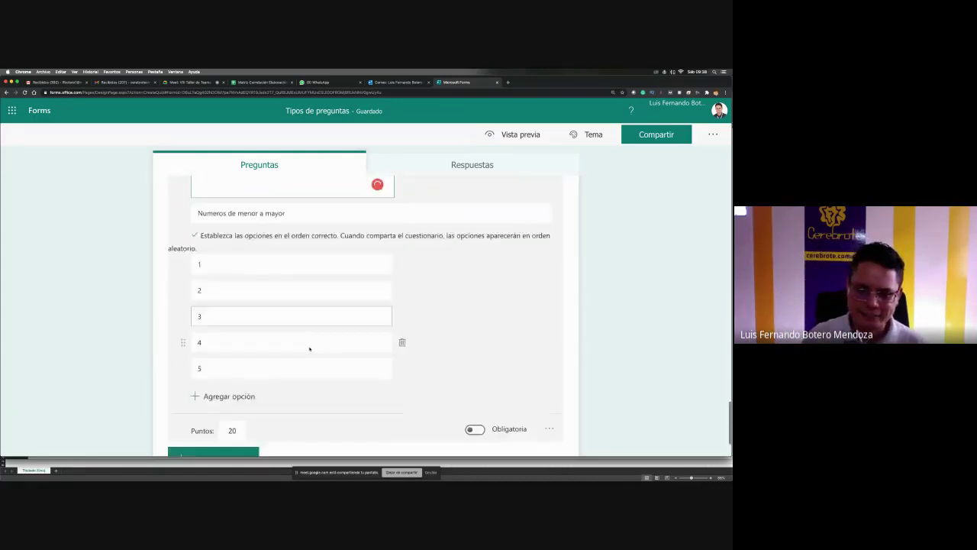
pyautogui.scroll(1, 280, 297)
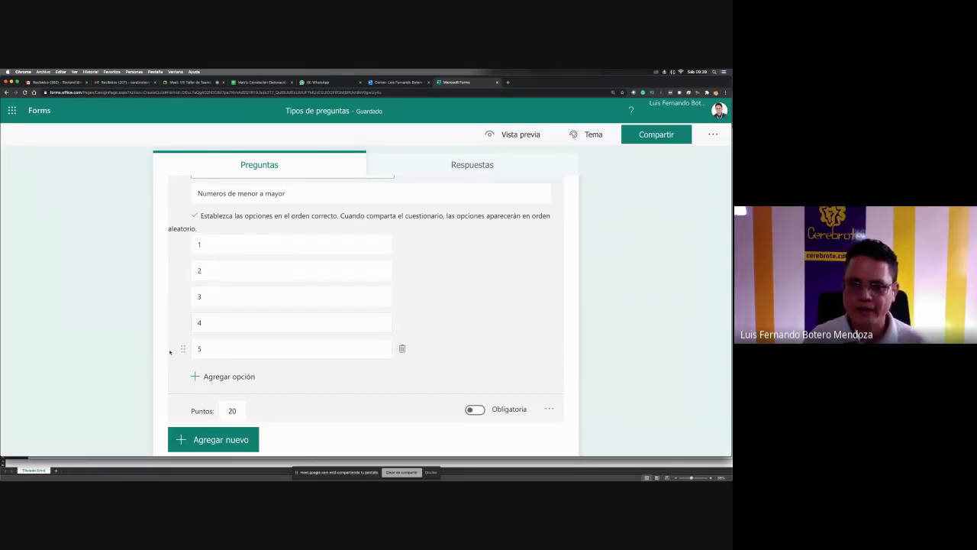
pyautogui.moveTo(182, 349); pyautogui.dragTo(181, 323)
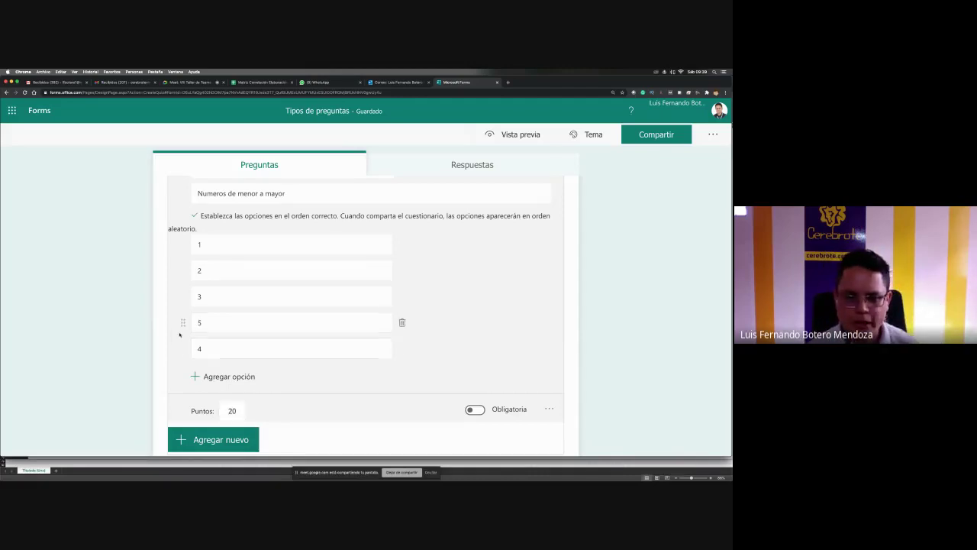
pyautogui.moveTo(182, 323); pyautogui.dragTo(184, 348)
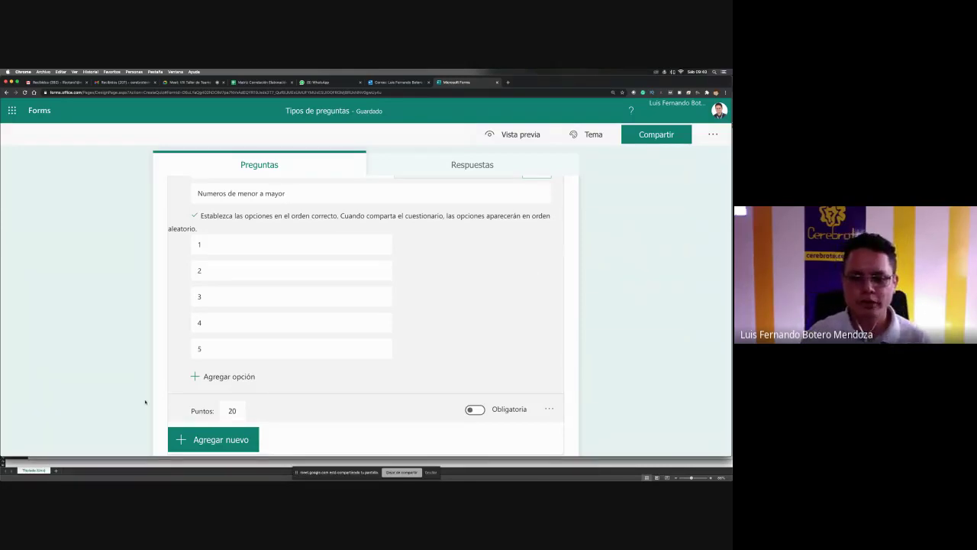
# Step: Add five more answer options to the Ordenar question
pyautogui.click(195, 377)
pyautogui.click(196, 377)
pyautogui.click(195, 377)
pyautogui.click(195, 378)
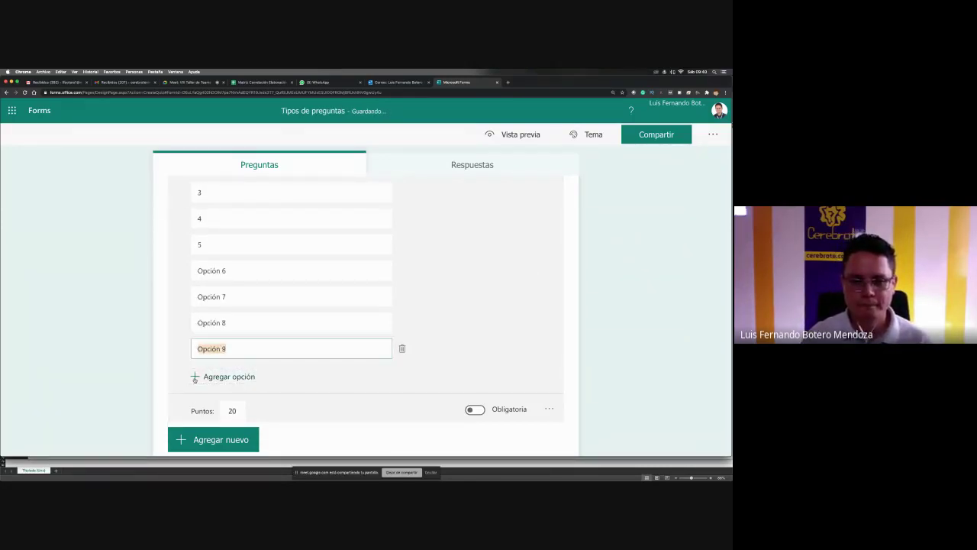
pyautogui.click(195, 377)
pyautogui.click(211, 273)
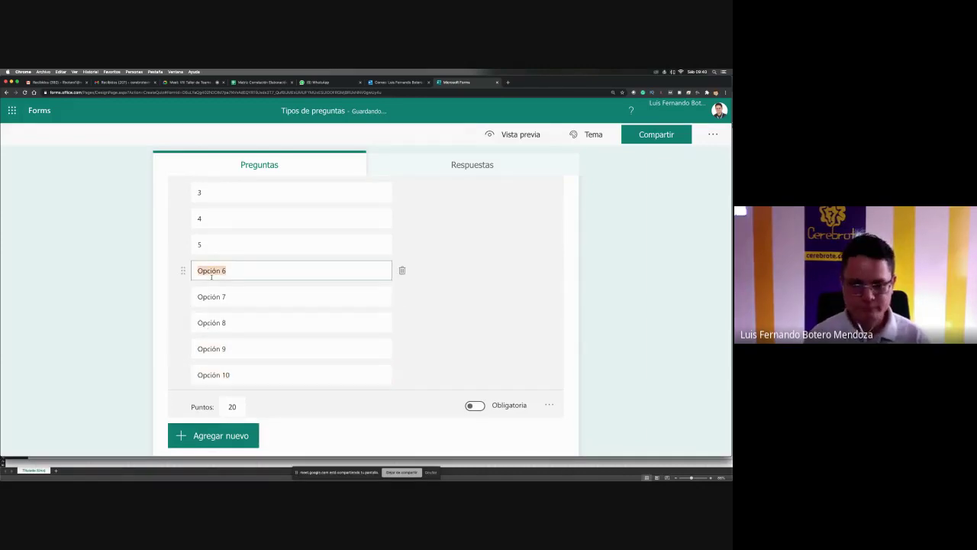
# Step: Relabel the five new options as 6, 7, 8, 9 and 10
pyautogui.write('6')
pyautogui.click(214, 298)
pyautogui.write('7')
pyautogui.click(219, 325)
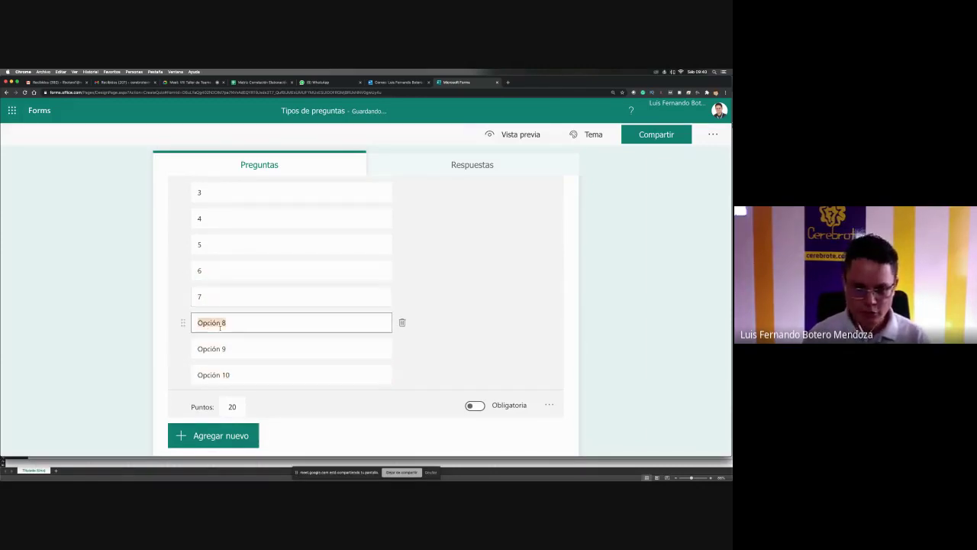
pyautogui.write('8')
pyautogui.click(217, 350)
pyautogui.write('9')
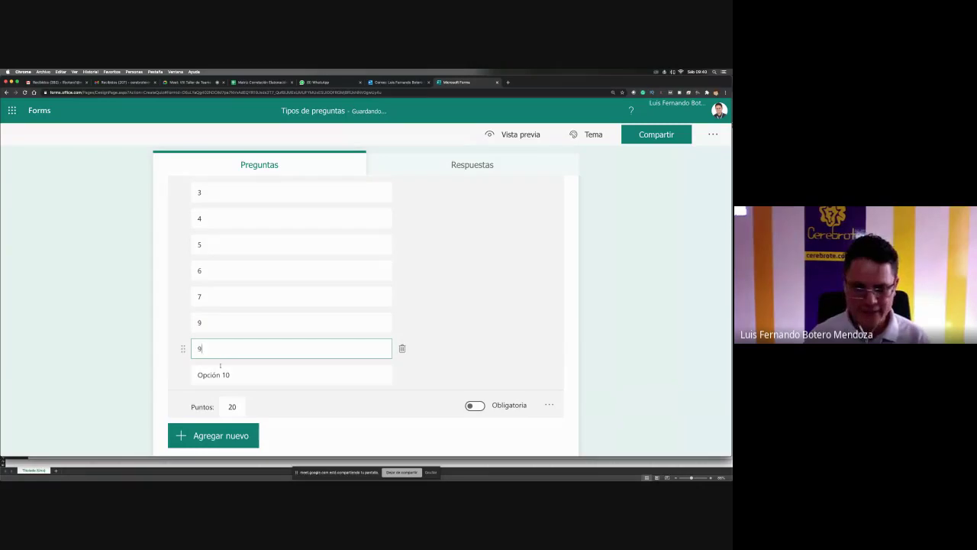
pyautogui.click(218, 376)
pyautogui.write('10')
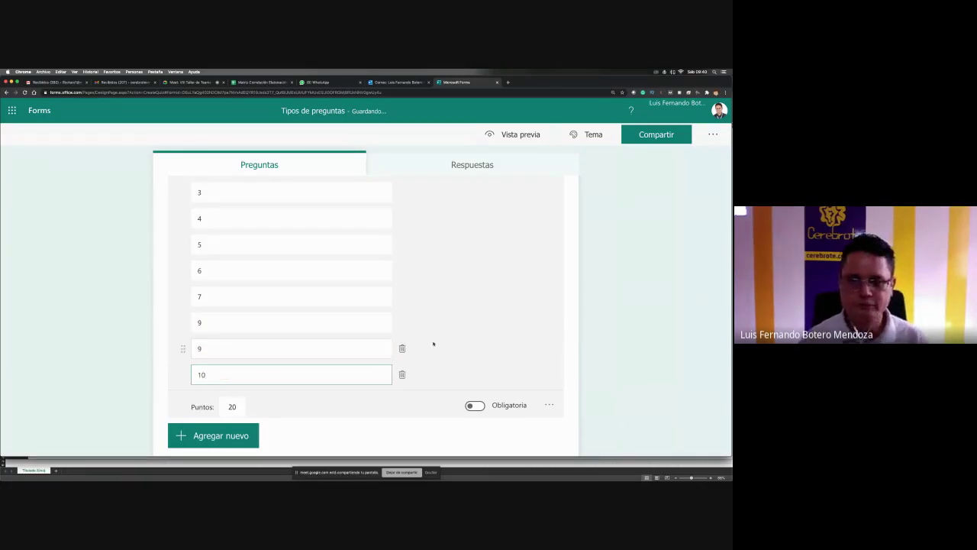
pyautogui.click(532, 321)
# Step: Zoom the page out with Cmd+minus, preview the ten-option question, and reopen it for editing
pyautogui.scroll(3, 419, 291)
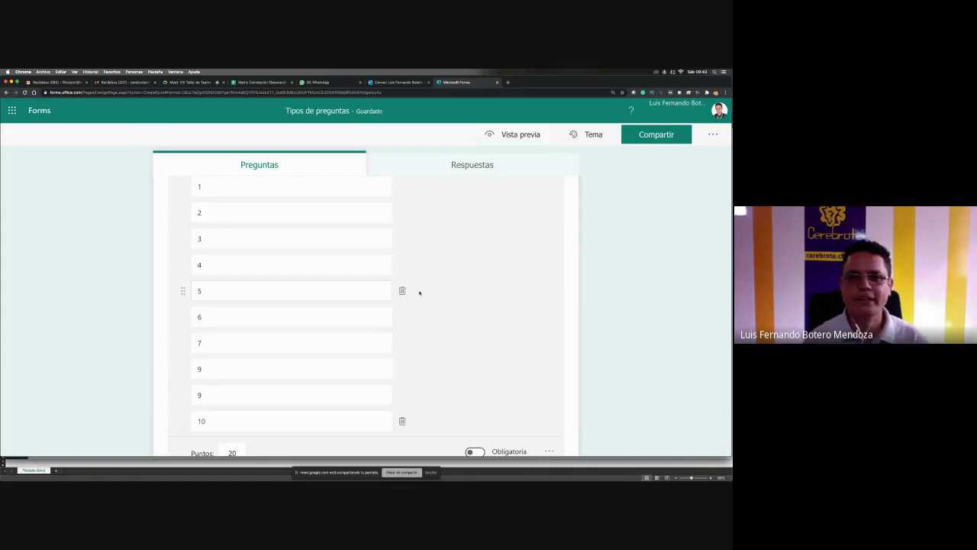
pyautogui.press('super+minus')
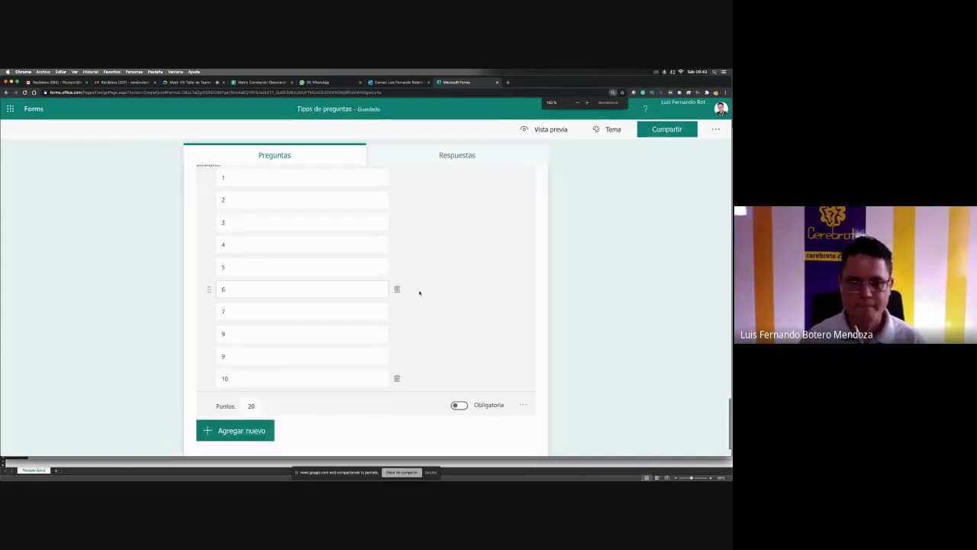
pyautogui.scroll(1, 467, 295)
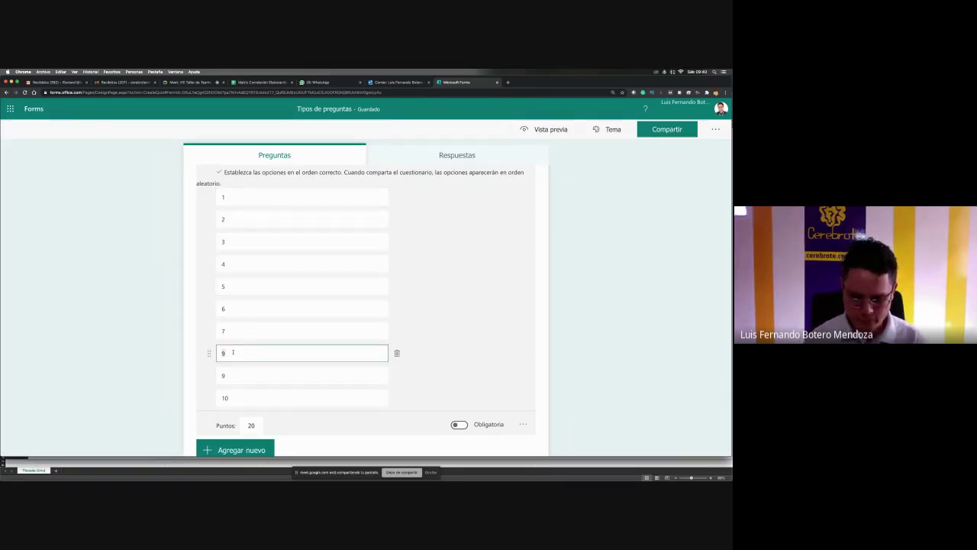
pyautogui.click(77, 354)
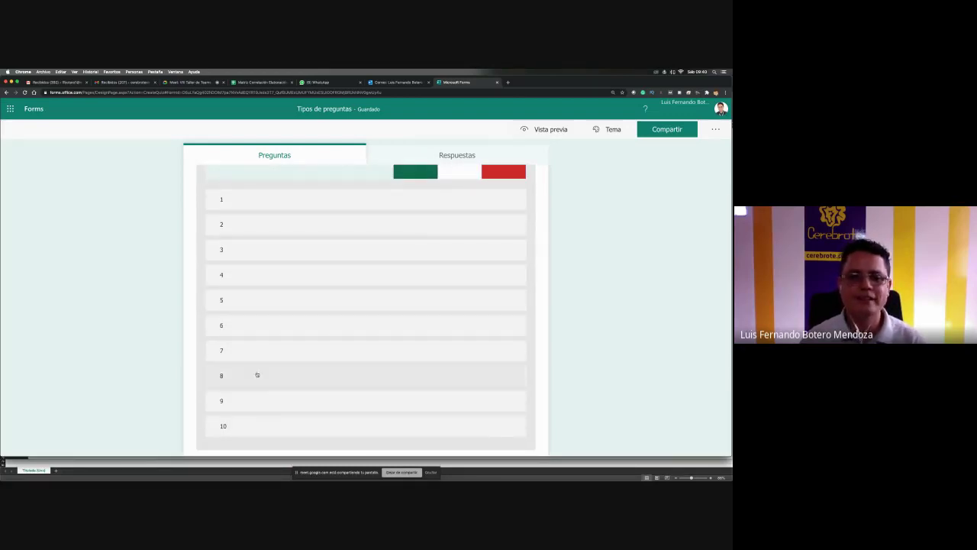
pyautogui.click(255, 310)
pyautogui.scroll(-5, 255, 310)
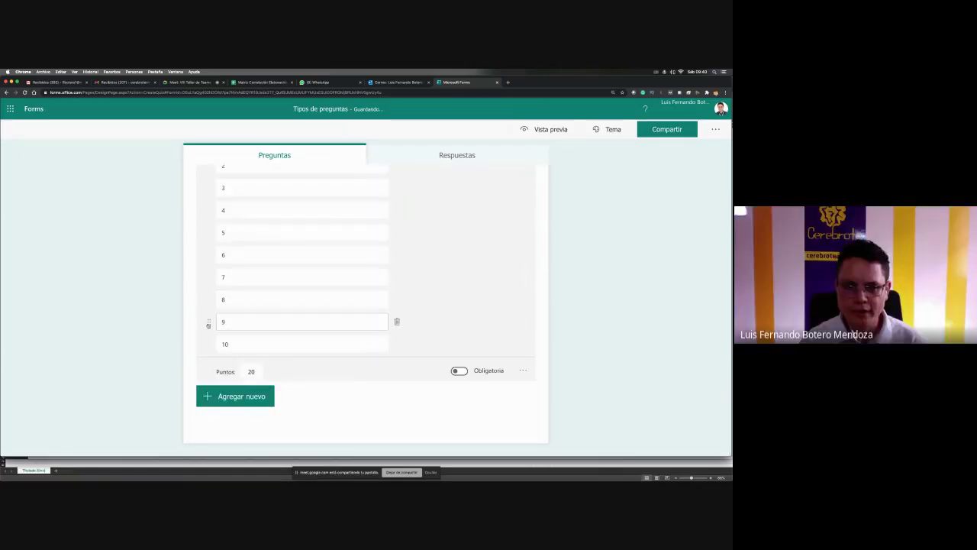
# Step: Drag option 10 above option 9 so the list reads 1–8, 10, 9
pyautogui.moveTo(211, 344); pyautogui.dragTo(210, 321)
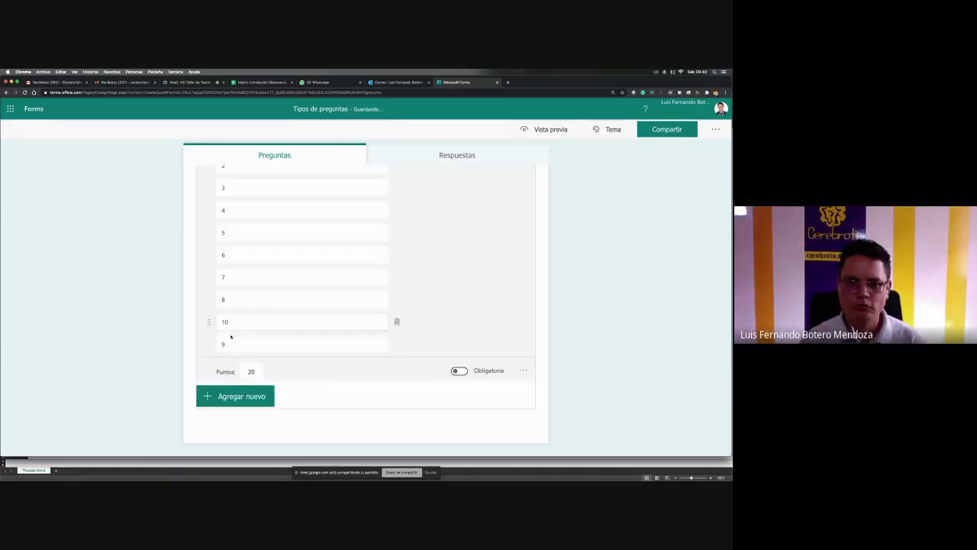
pyautogui.scroll(3, 529, 319)
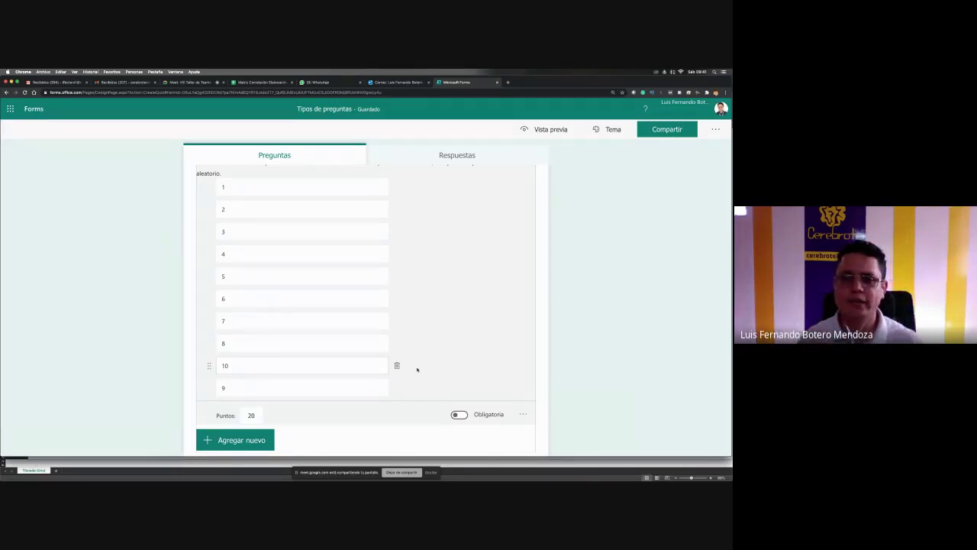
pyautogui.click(184, 81)
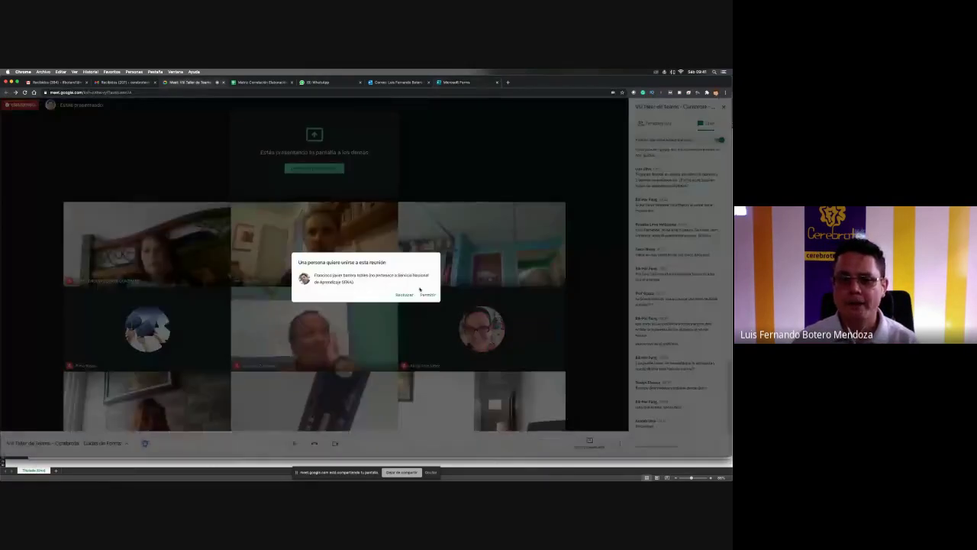
pyautogui.click(426, 292)
pyautogui.click(449, 84)
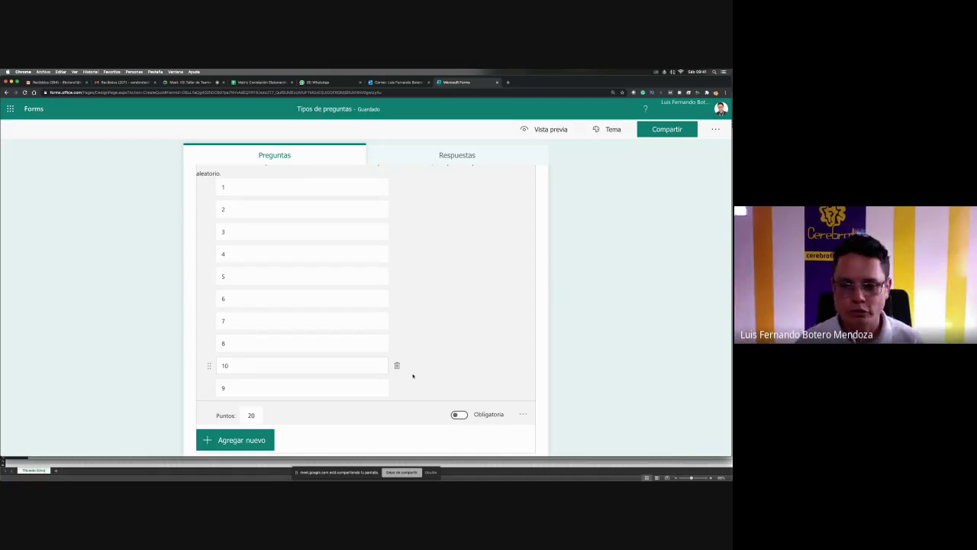
pyautogui.scroll(1, 434, 292)
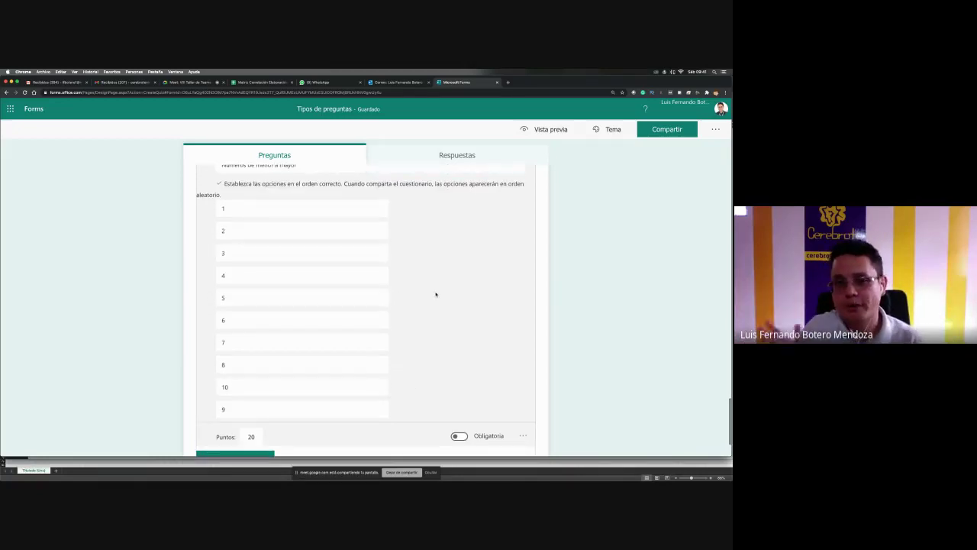
pyautogui.scroll(-1, 436, 294)
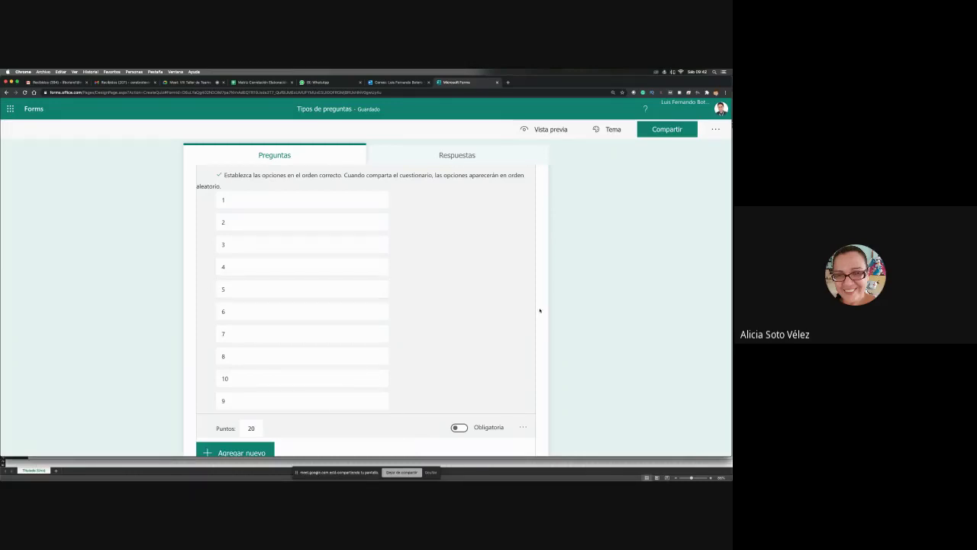
pyautogui.press('XF86AudioLowerVolume')
pyautogui.click(191, 84)
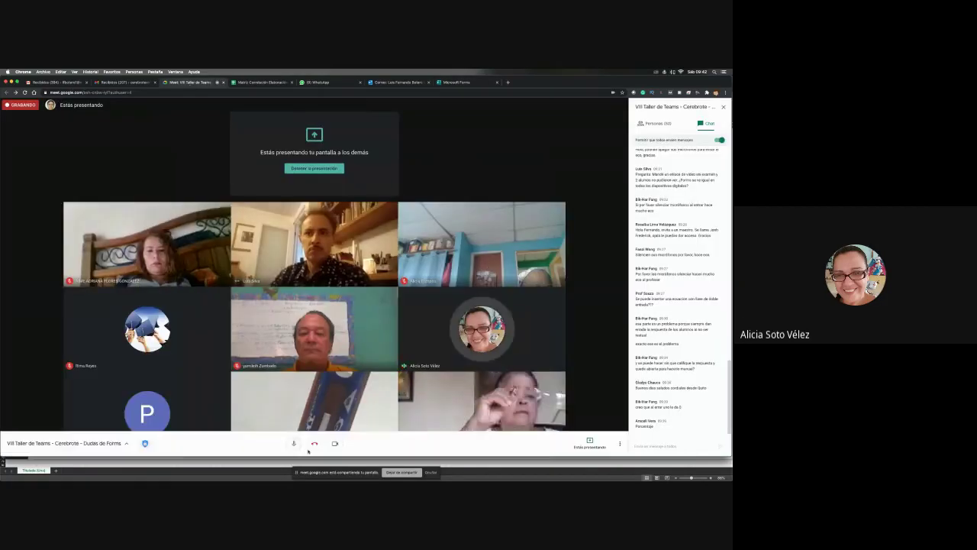
pyautogui.click(450, 84)
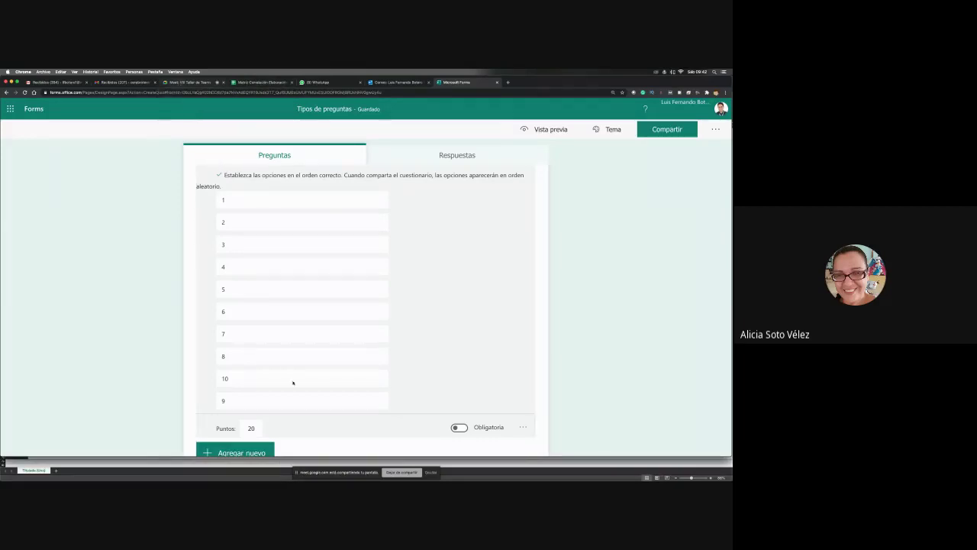
pyautogui.click(180, 82)
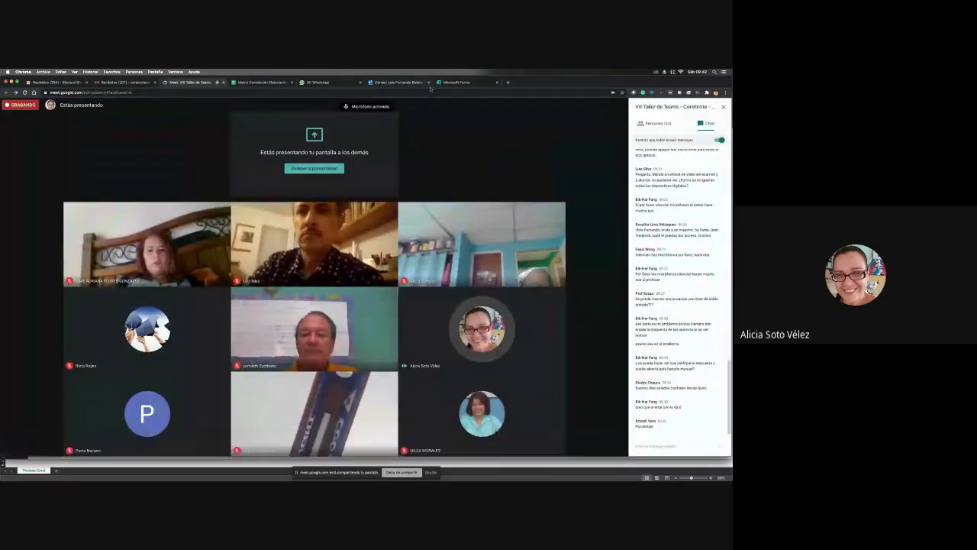
pyautogui.click(459, 83)
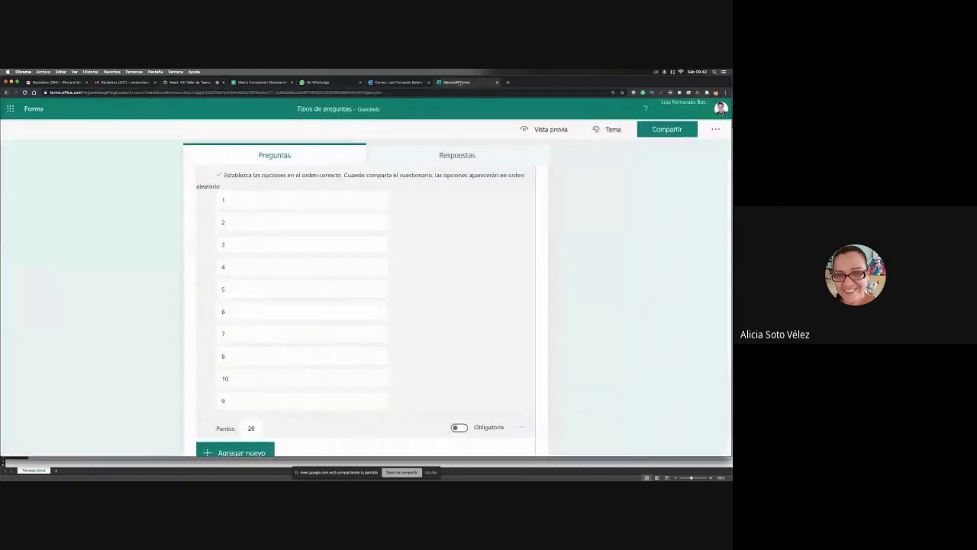
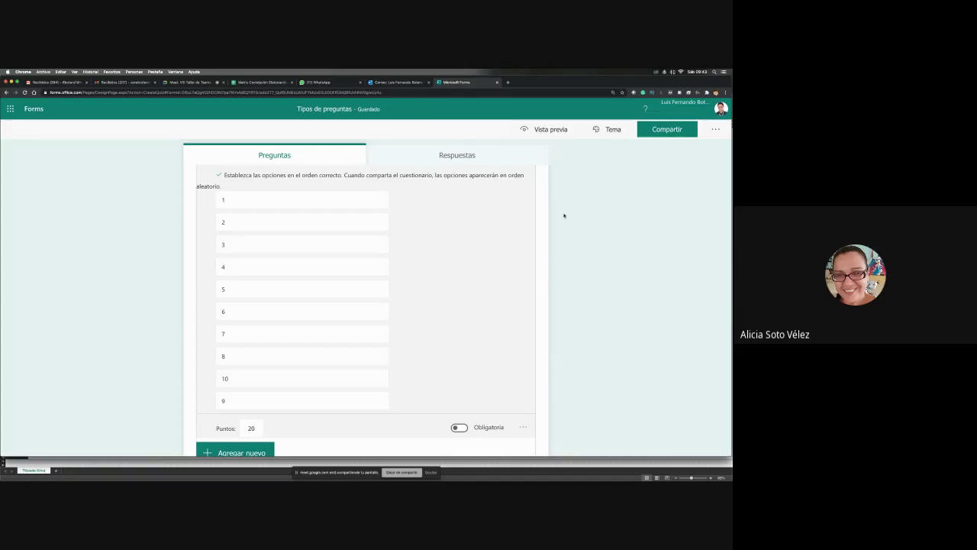
# Step: Insert a Clasificación question as question 10 from the more-types menu
pyautogui.scroll(-1, 564, 215)
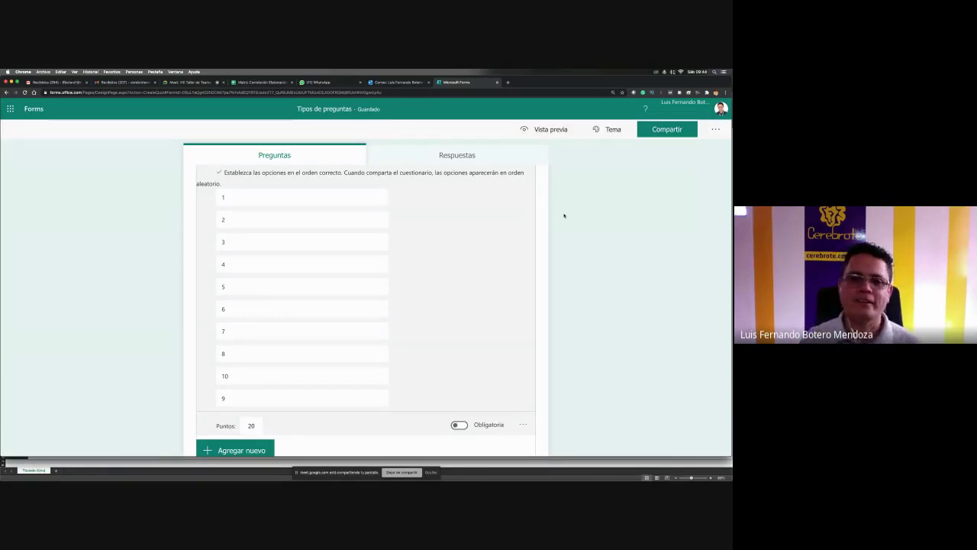
pyautogui.scroll(3, 433, 299)
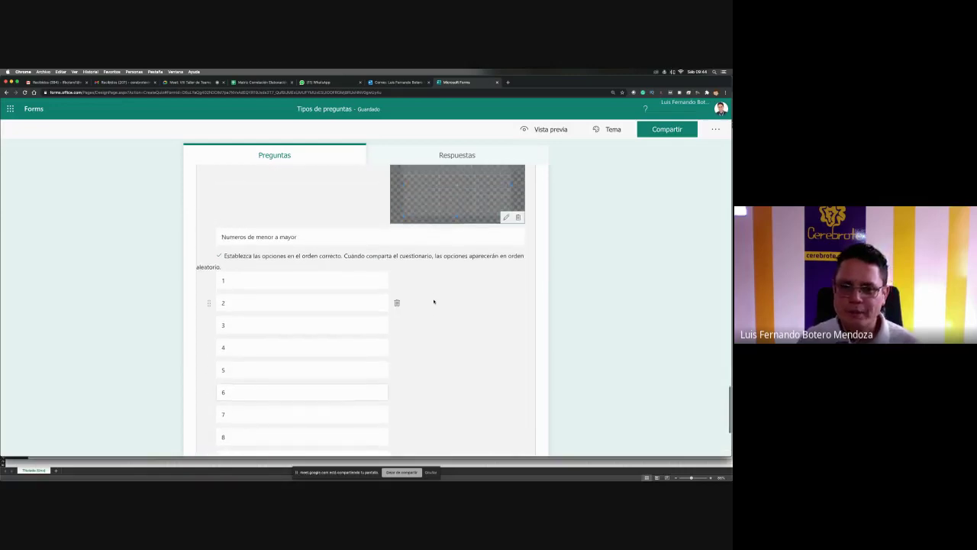
pyautogui.scroll(-3, 434, 301)
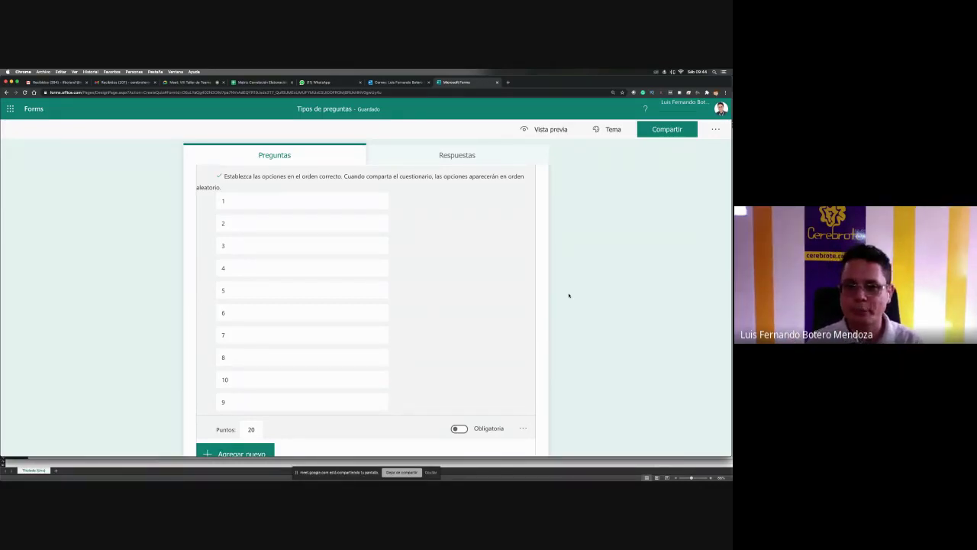
pyautogui.scroll(5, 395, 279)
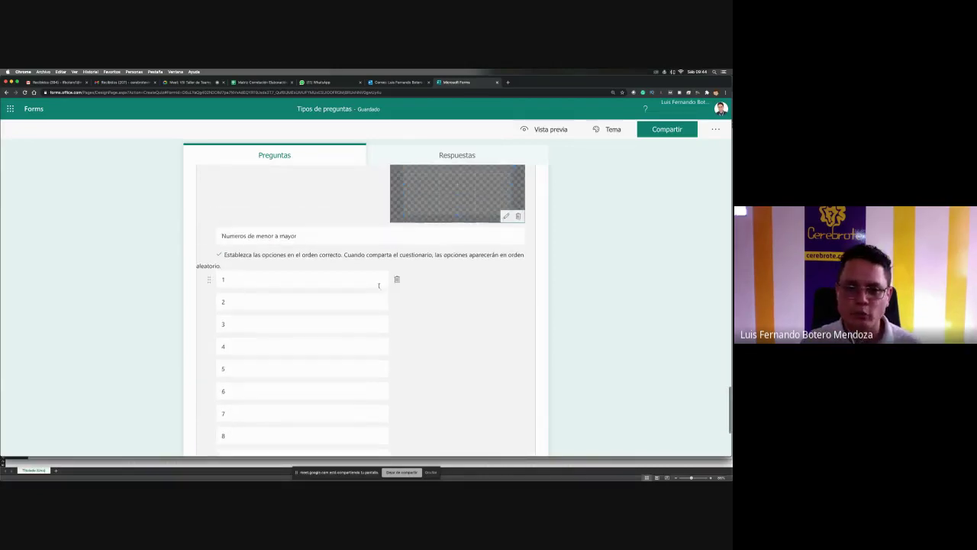
pyautogui.scroll(-5, 373, 284)
pyautogui.scroll(-2, 373, 284)
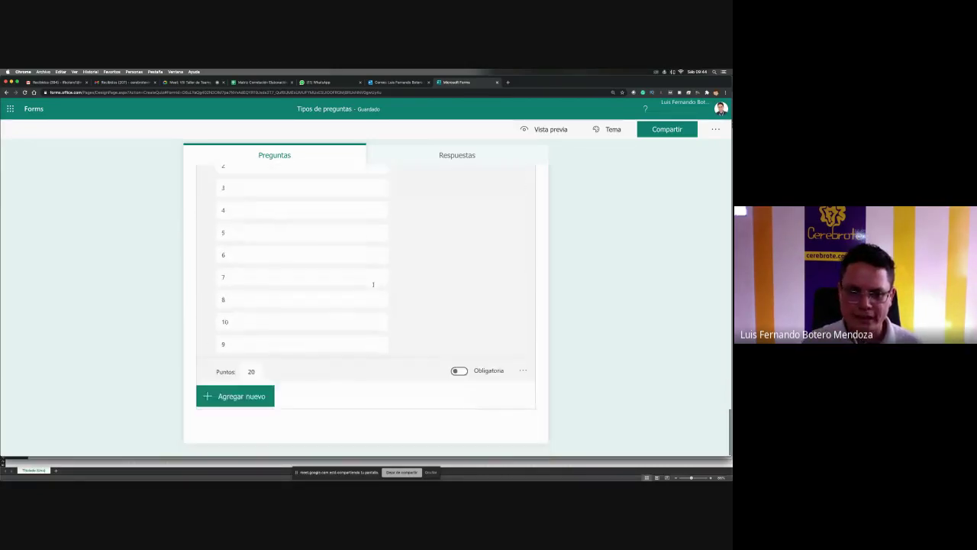
pyautogui.click(263, 396)
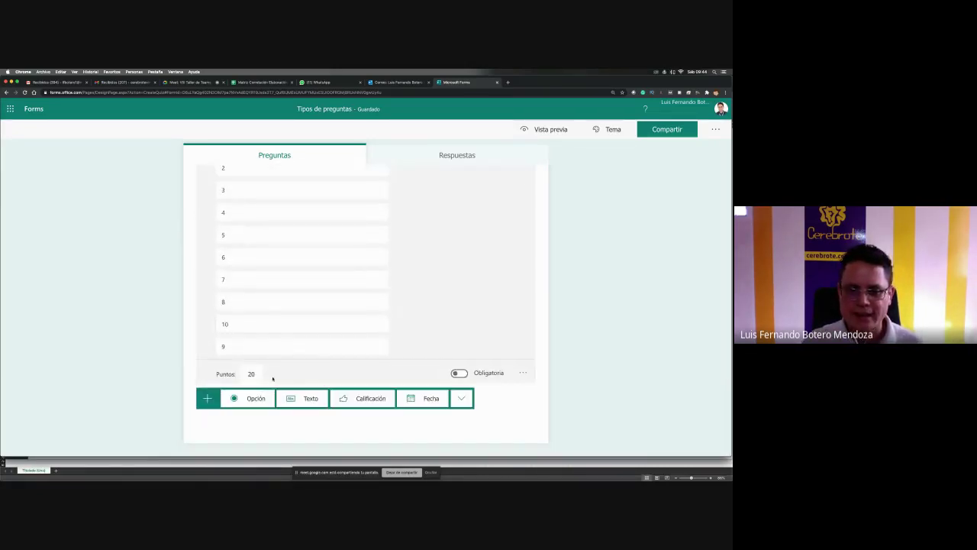
pyautogui.click(461, 398)
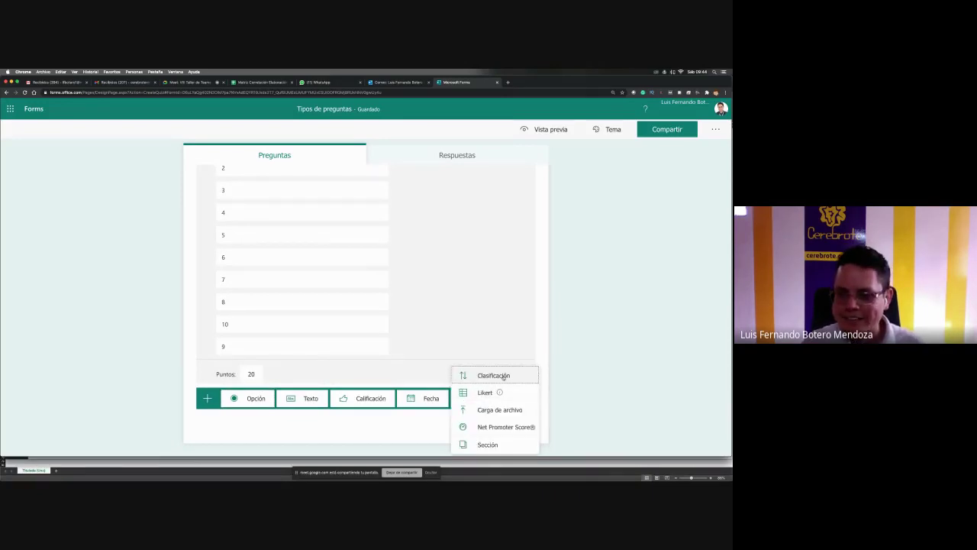
pyautogui.click(504, 376)
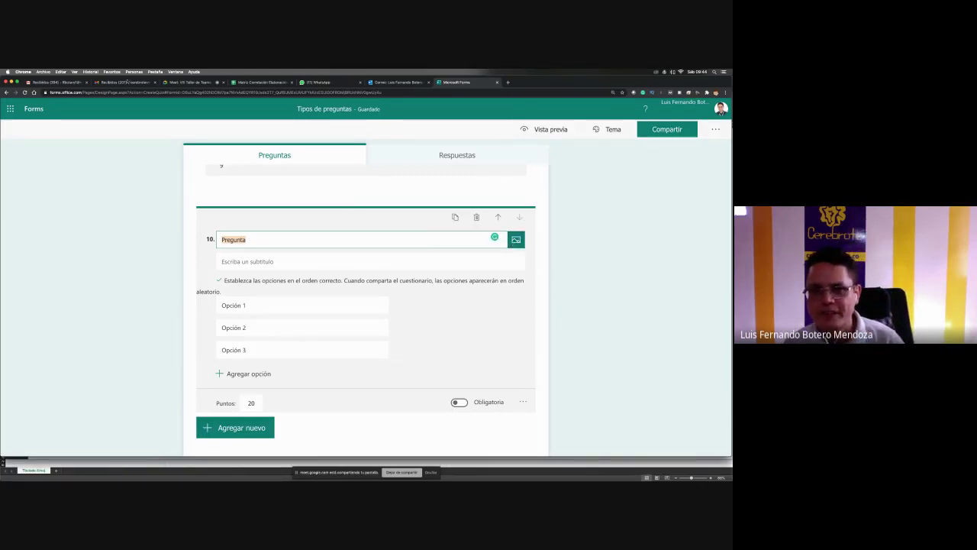
# Step: Admit the waiting participant in the video meeting, then return to the quiz
pyautogui.click(190, 81)
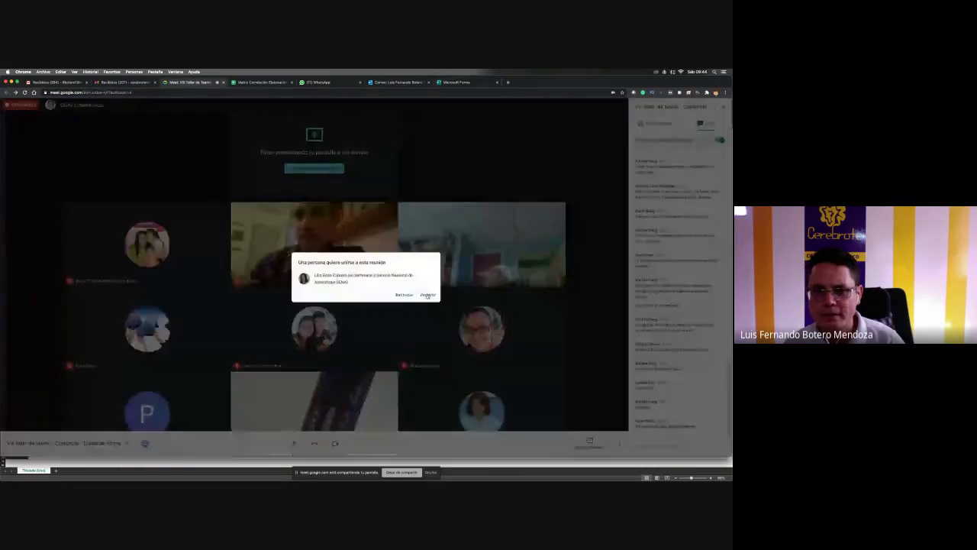
pyautogui.click(427, 293)
pyautogui.press('super+7')
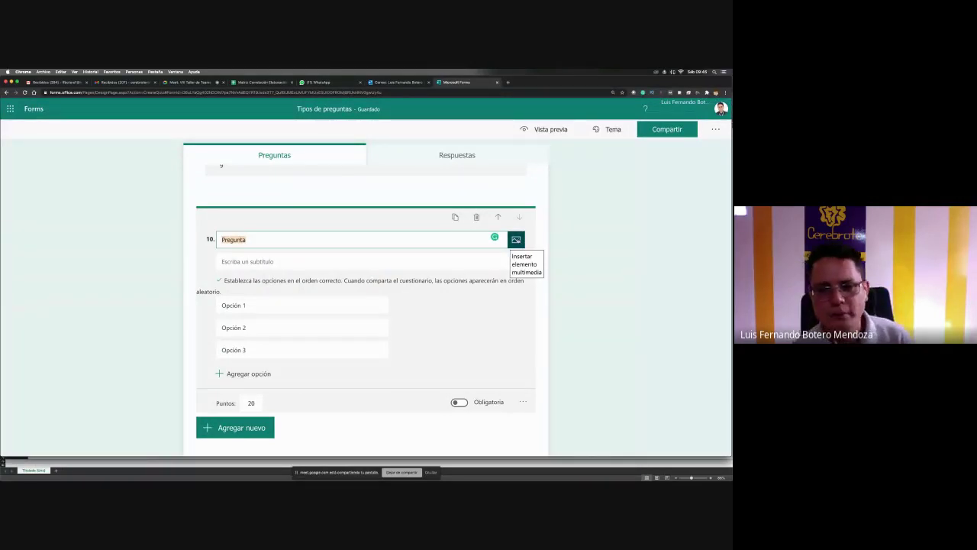
# Step: Open the image picker for question 10 and search Bing for 'panama'
pyautogui.click(516, 239)
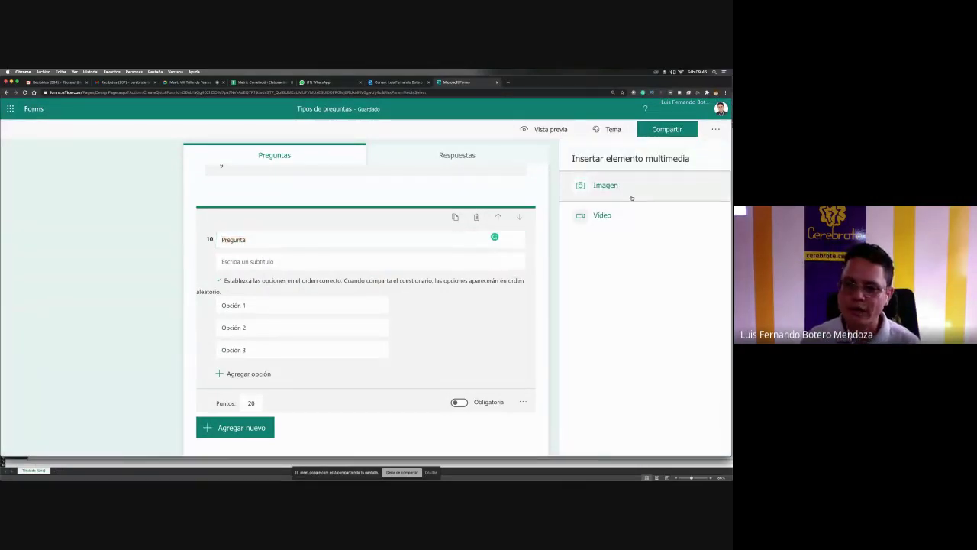
pyautogui.click(654, 186)
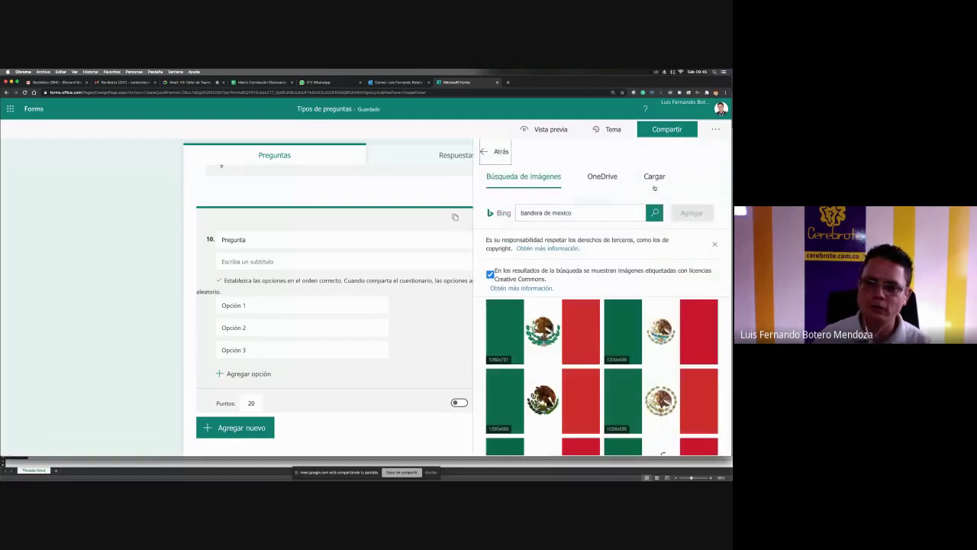
pyautogui.scroll(-3, 575, 378)
pyautogui.scroll(-2, 575, 378)
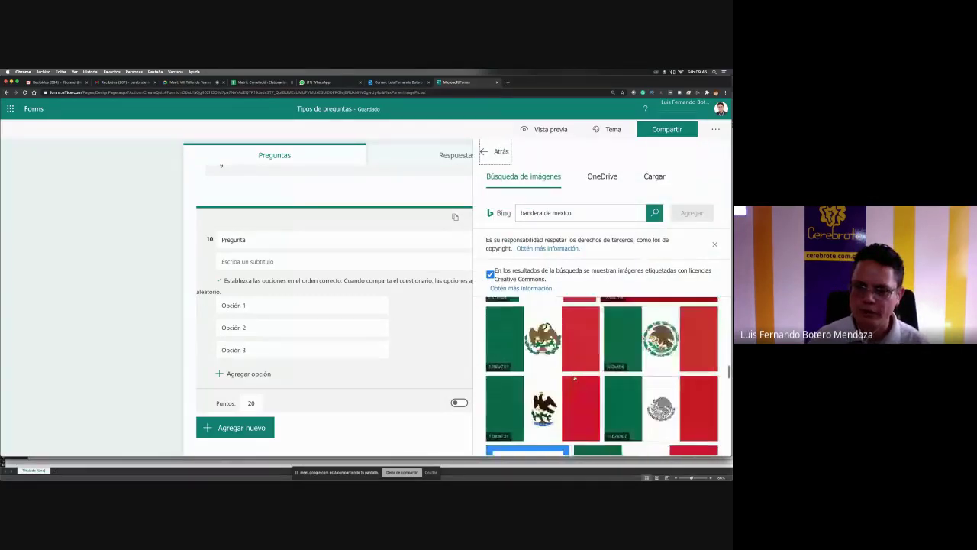
pyautogui.moveTo(519, 213); pyautogui.dragTo(570, 213)
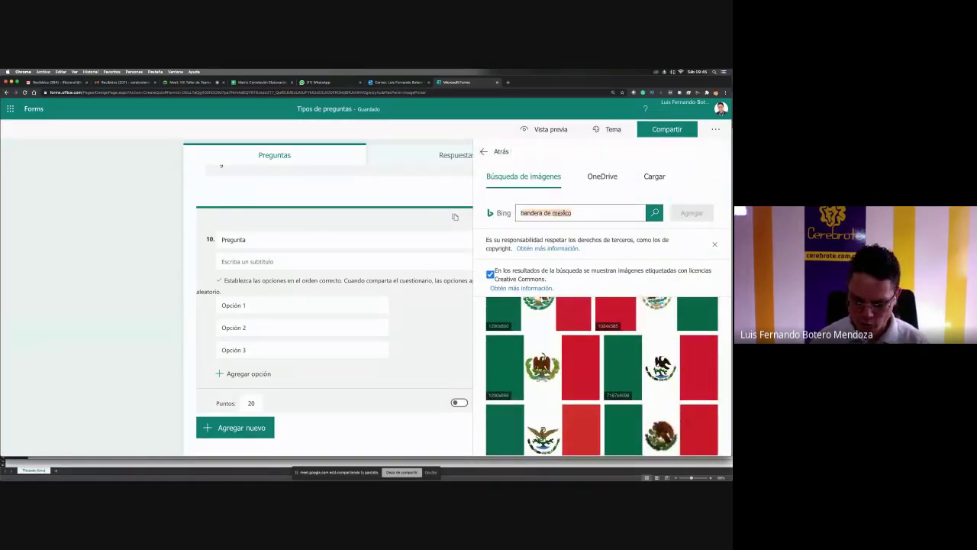
pyautogui.write('pana')
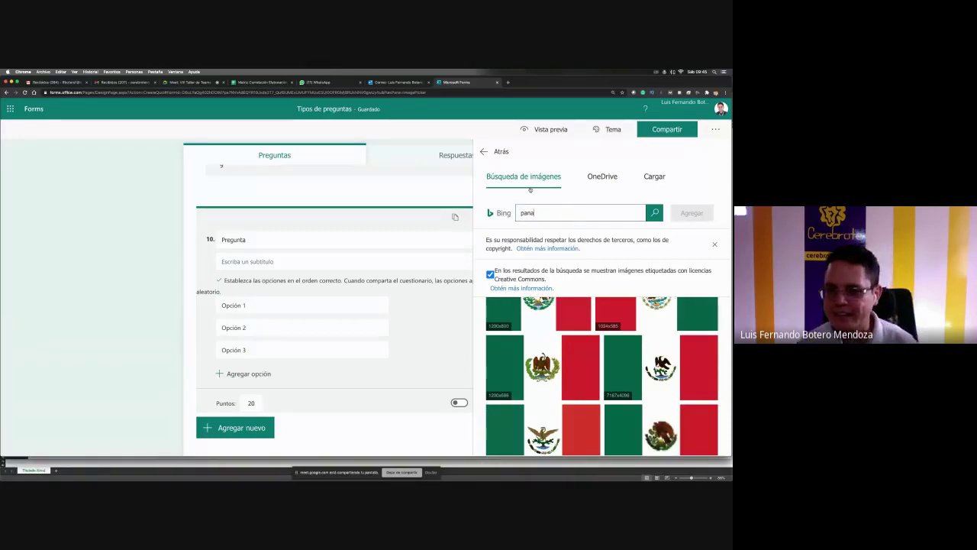
pyautogui.write('ma')
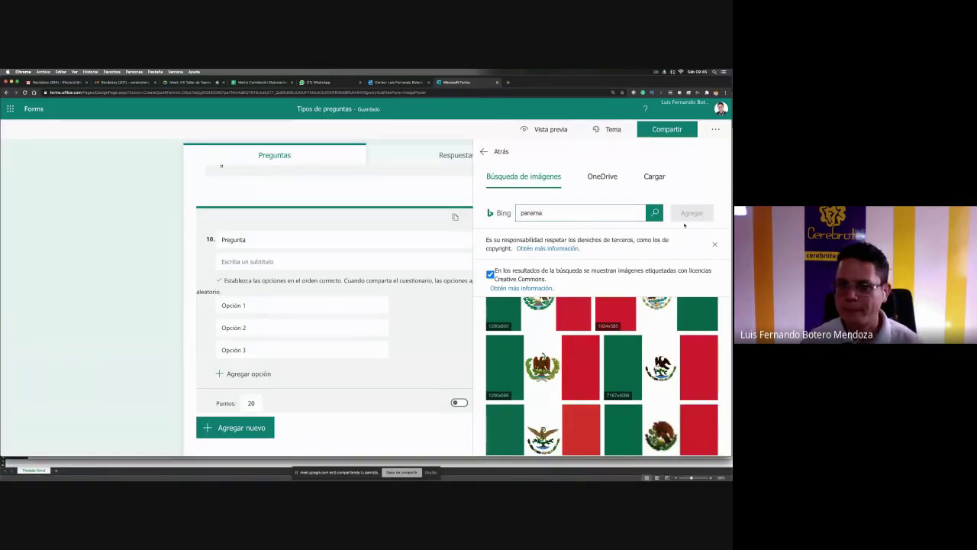
pyautogui.press('Return')
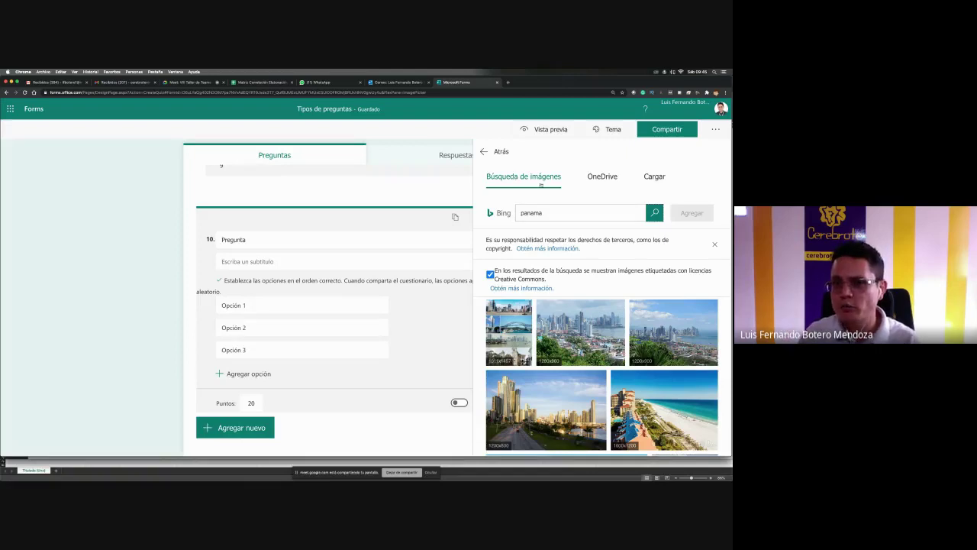
# Step: Refine the search to 'panama bandera' and add the first Panama flag image
pyautogui.scroll(-1, 583, 287)
pyautogui.scroll(-5, 587, 328)
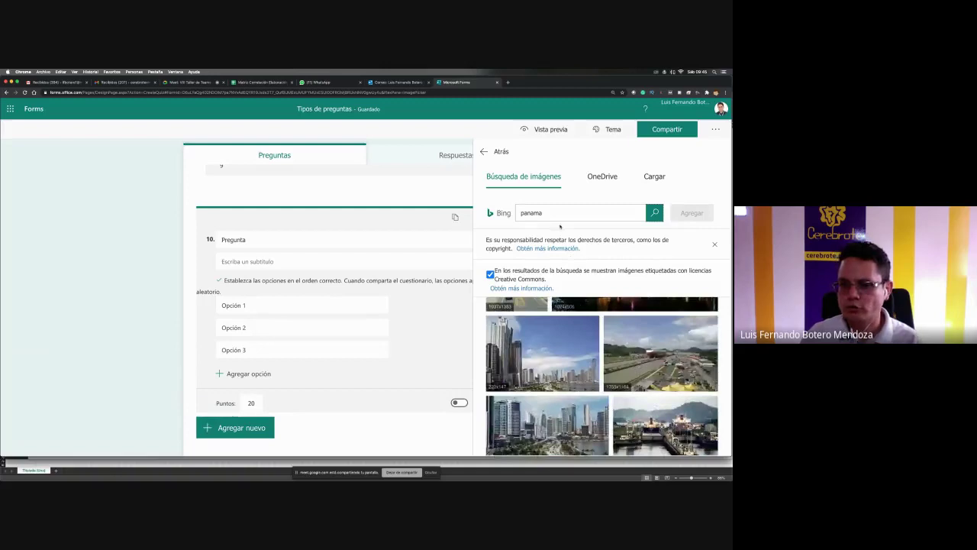
pyautogui.click(546, 213)
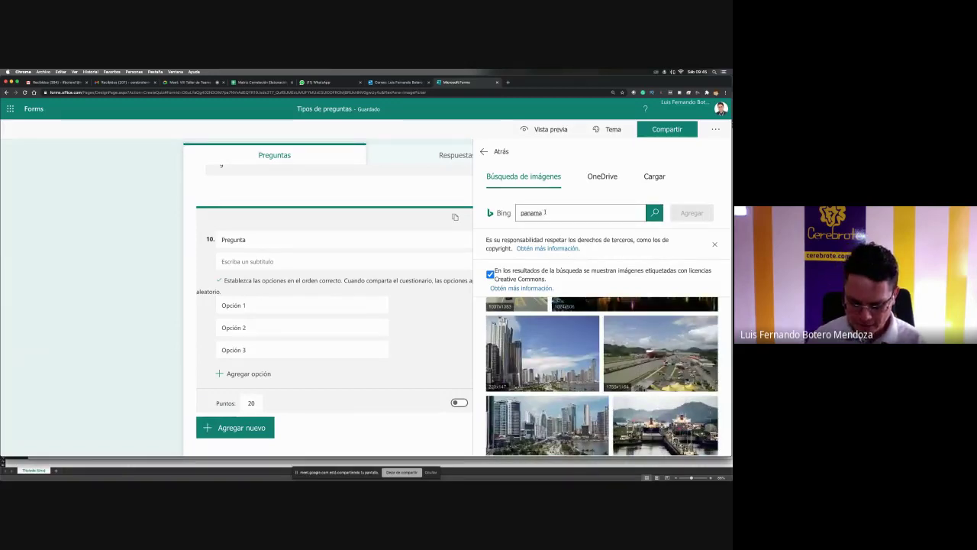
pyautogui.write('bandera')
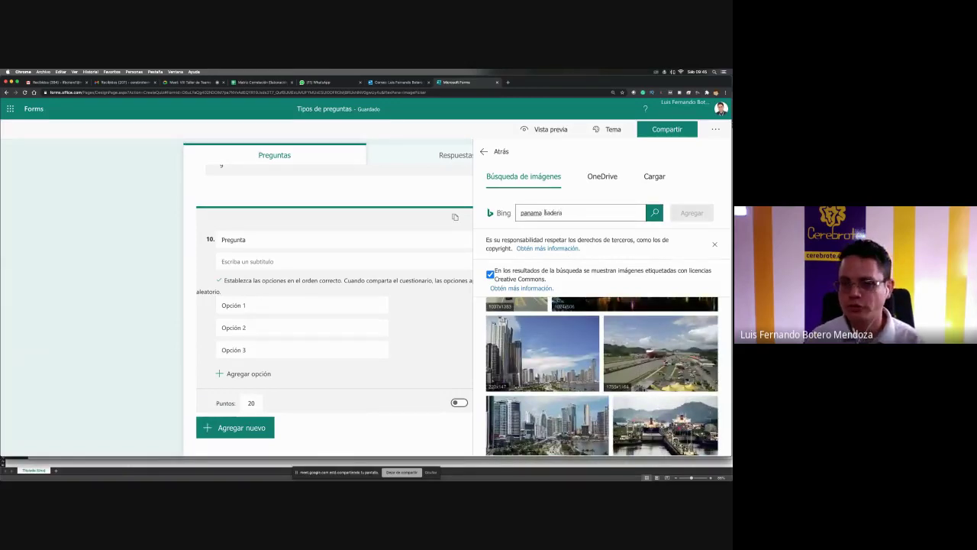
pyautogui.press('BackSpace')
pyautogui.press('BackSpace')
pyautogui.press('BackSpace')
pyautogui.press('BackSpace')
pyautogui.press('BackSpace')
pyautogui.write('nde')
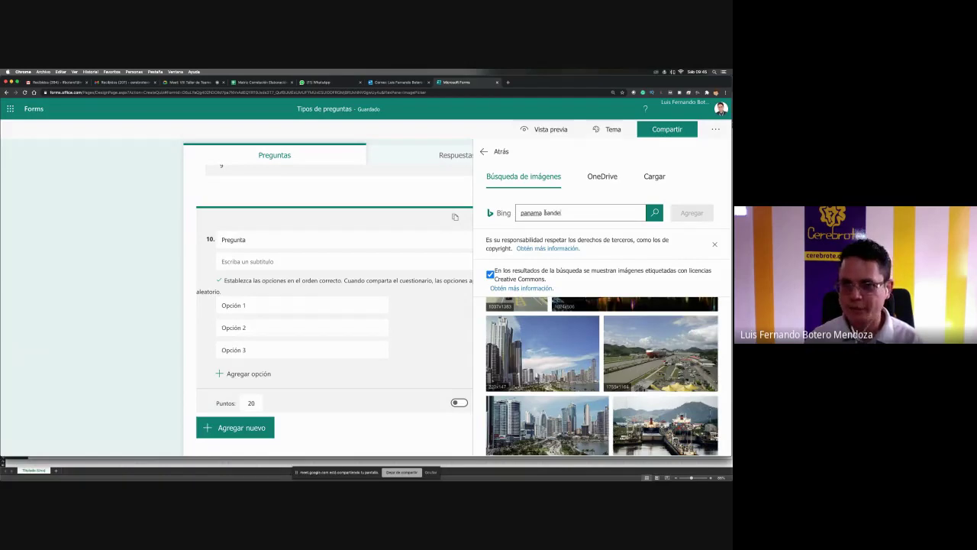
pyautogui.click(655, 213)
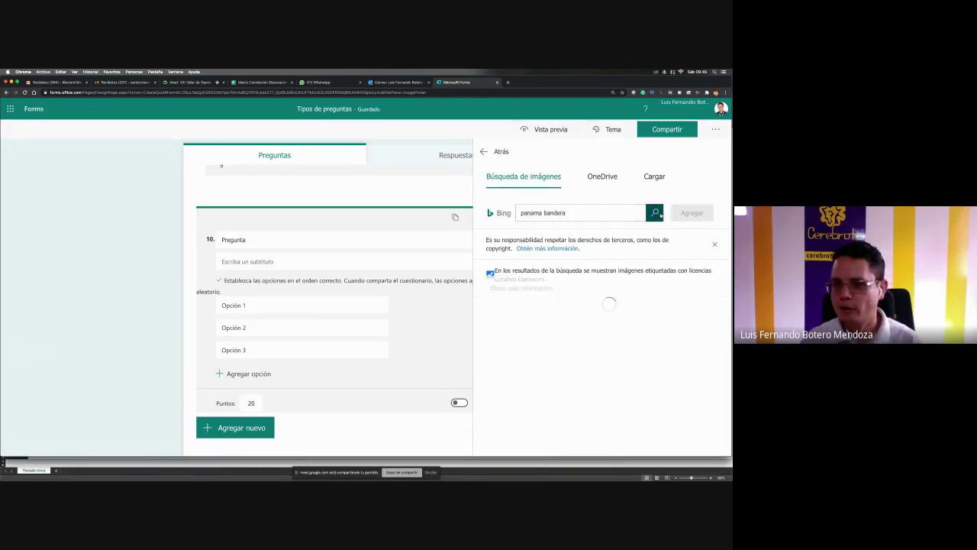
pyautogui.click(576, 350)
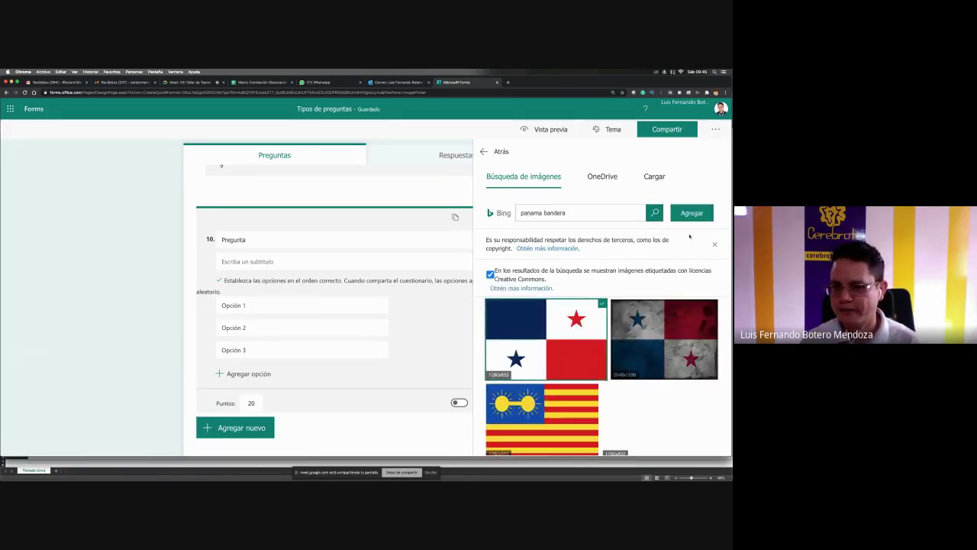
pyautogui.click(692, 213)
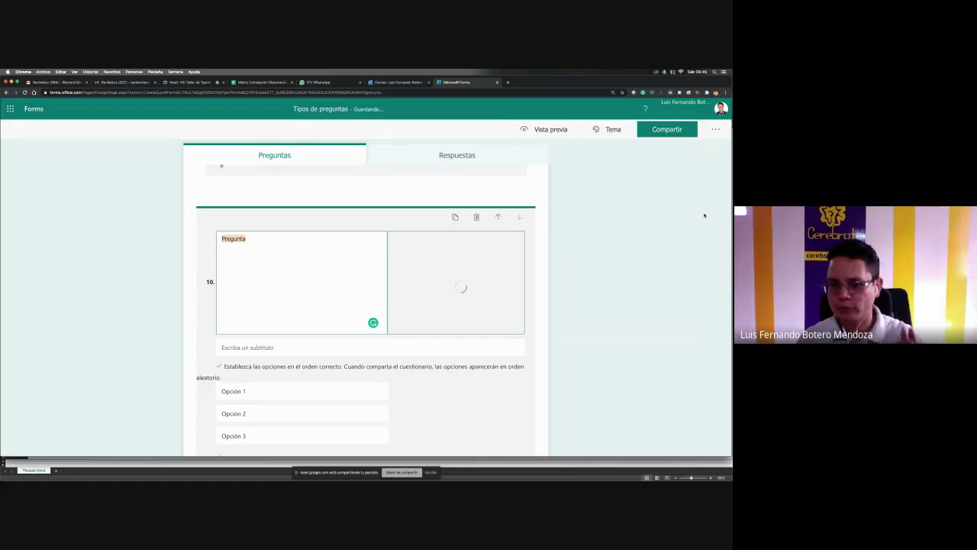
# Step: Collapse question 10 and add an Opción (multiple-choice) question 11 beneath it
pyautogui.click(614, 356)
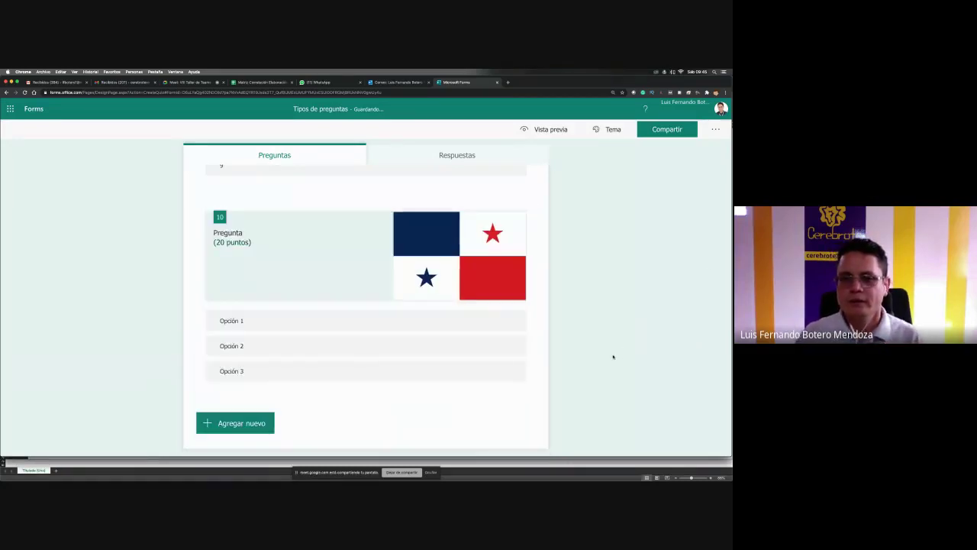
pyautogui.click(235, 424)
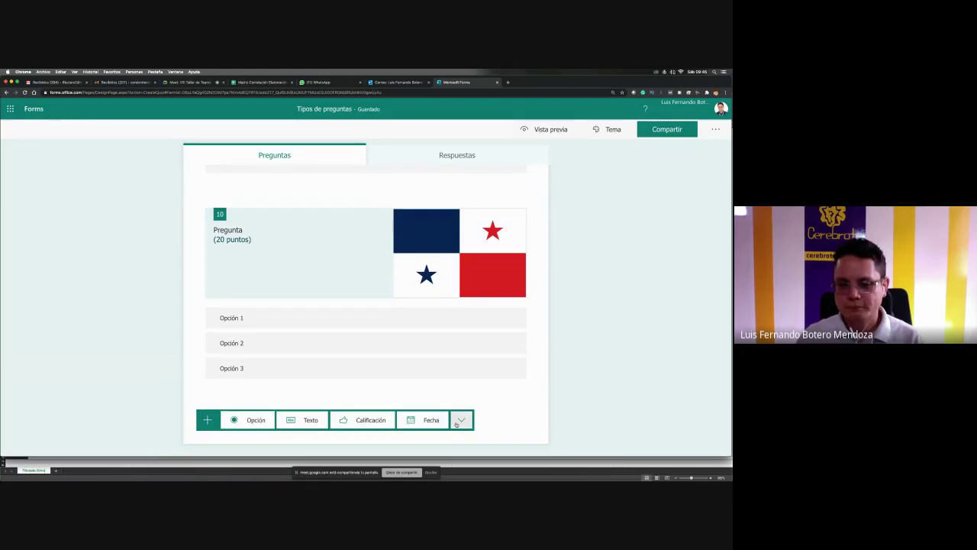
pyautogui.click(256, 420)
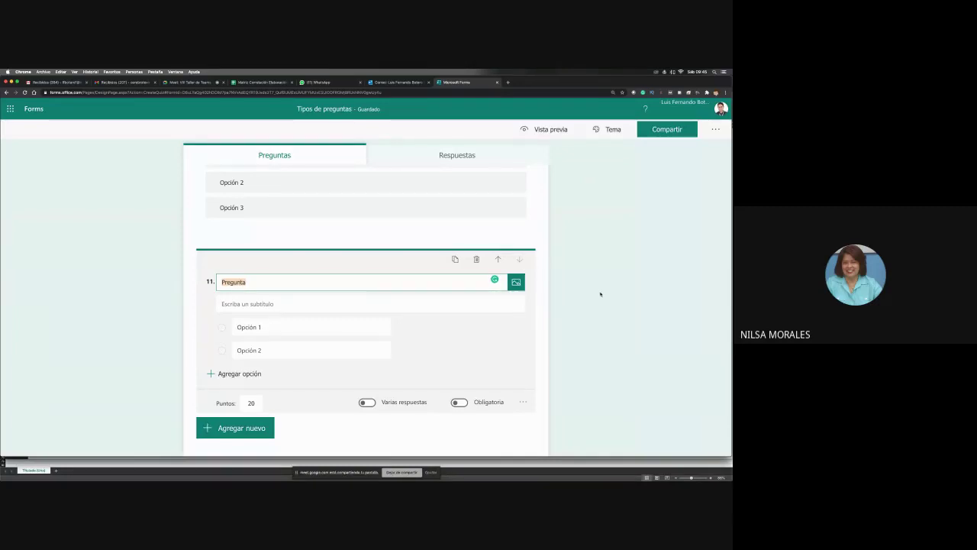
pyautogui.scroll(4, 600, 294)
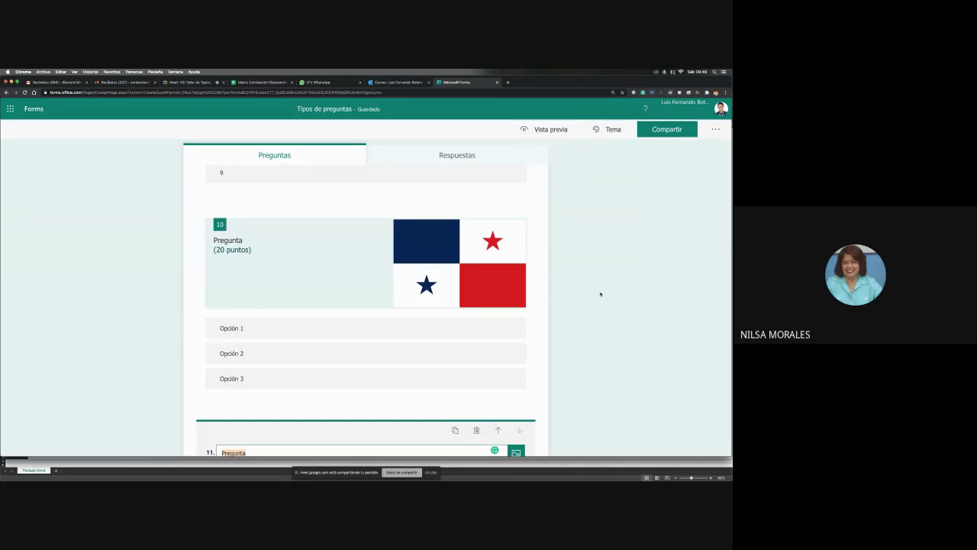
pyautogui.scroll(-4, 600, 293)
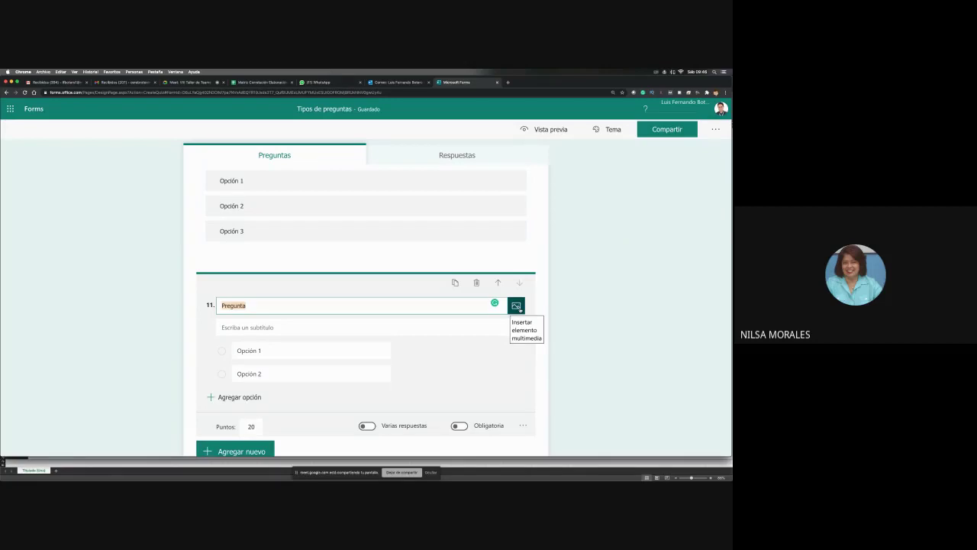
# Step: Open the video URL panel for question 11, then start a new browser tab
pyautogui.click(516, 306)
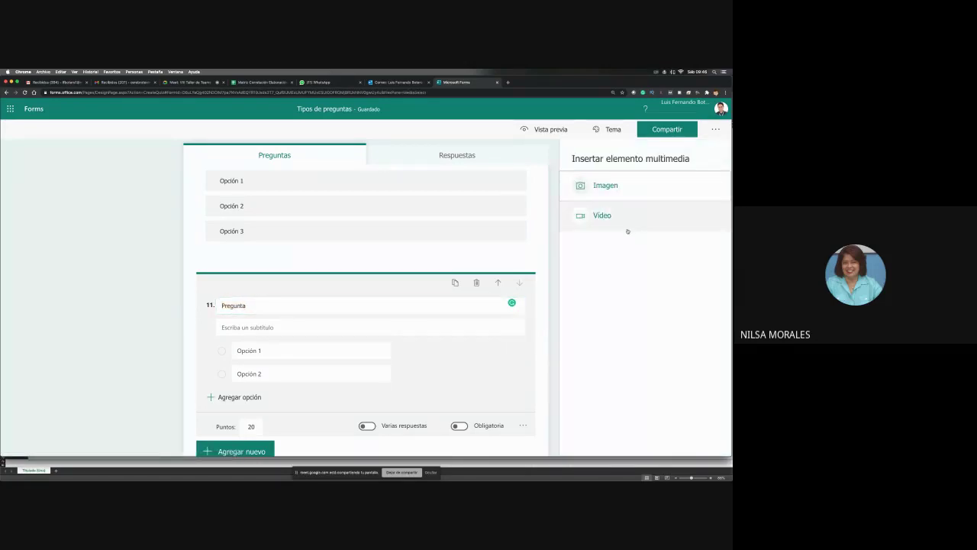
pyautogui.click(627, 227)
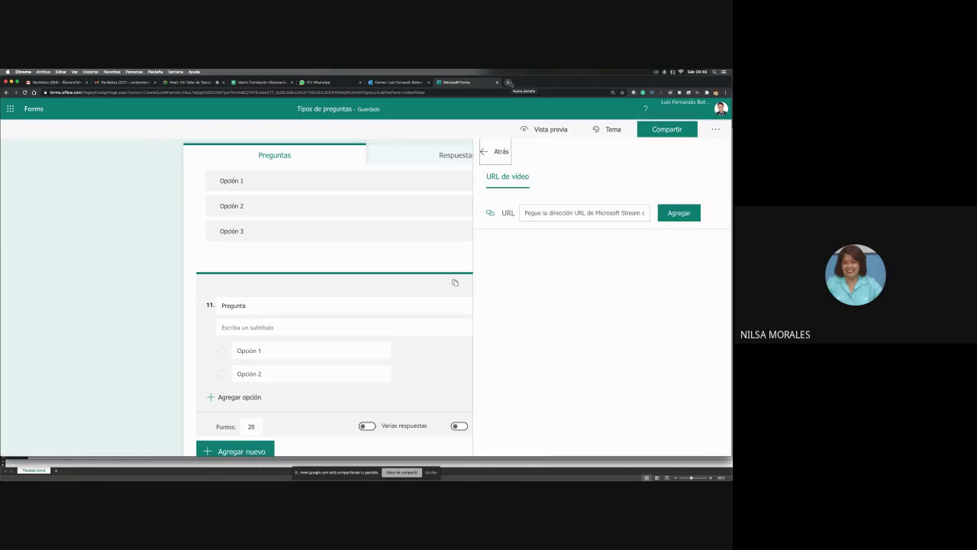
pyautogui.click(509, 82)
# Step: Open Cerebrote's Teams full-screen attendees video on YouTube, select its URL, and return to Forms
pyautogui.write('youtube.com')
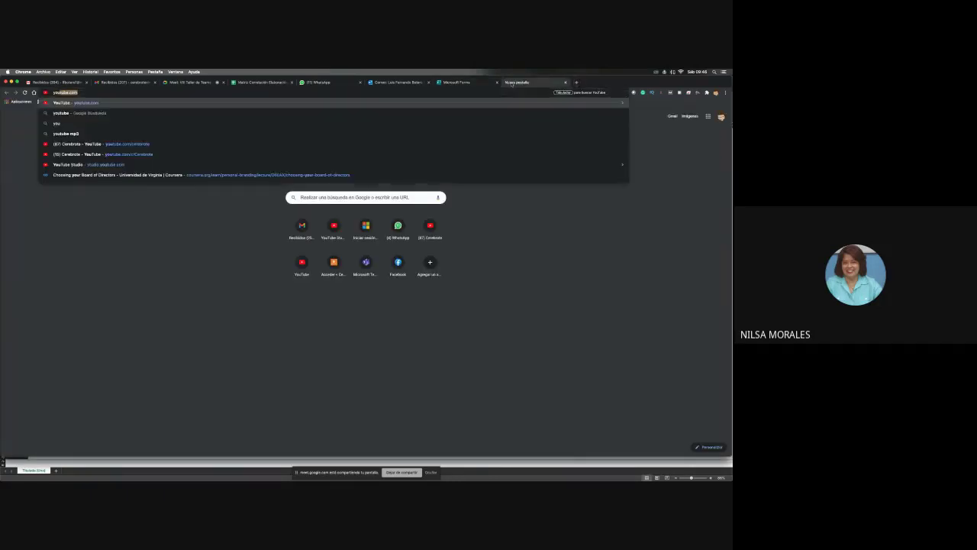
pyautogui.press('Down')
pyautogui.press('Down')
pyautogui.press('Down')
pyautogui.press('Down')
pyautogui.press('Return')
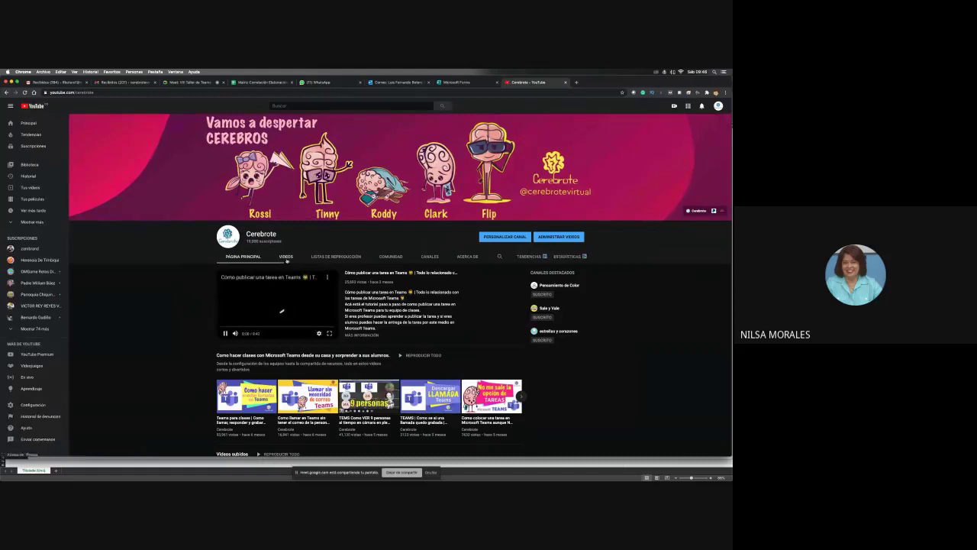
pyautogui.click(287, 256)
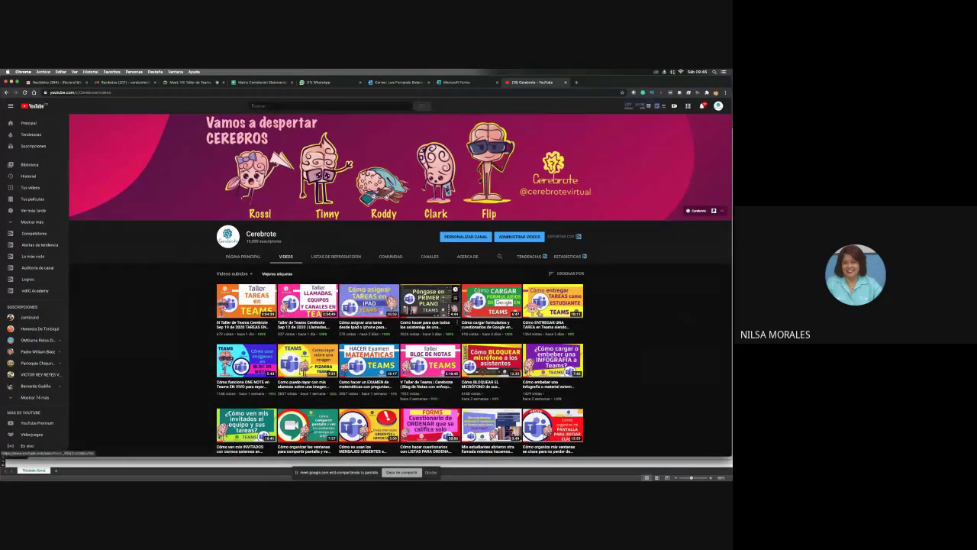
pyautogui.click(451, 326)
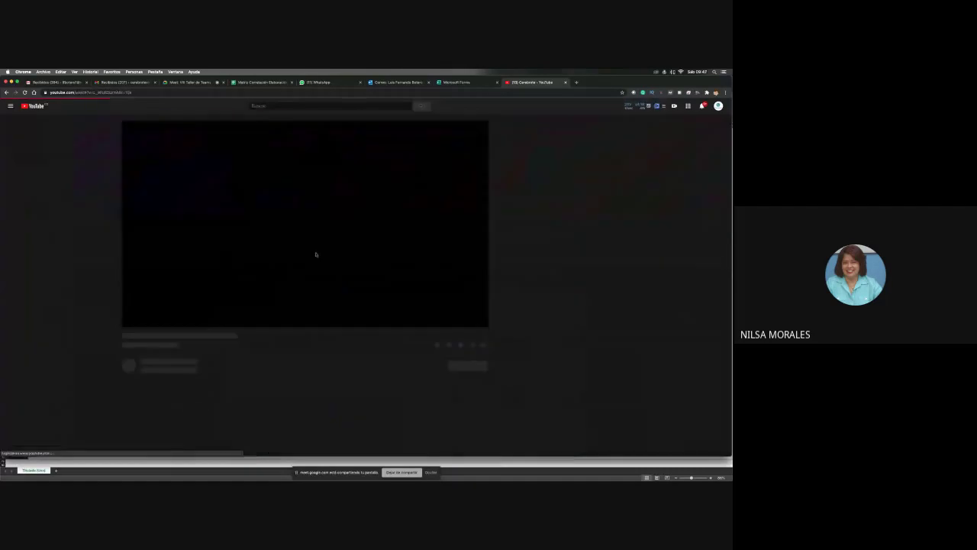
pyautogui.click(114, 90)
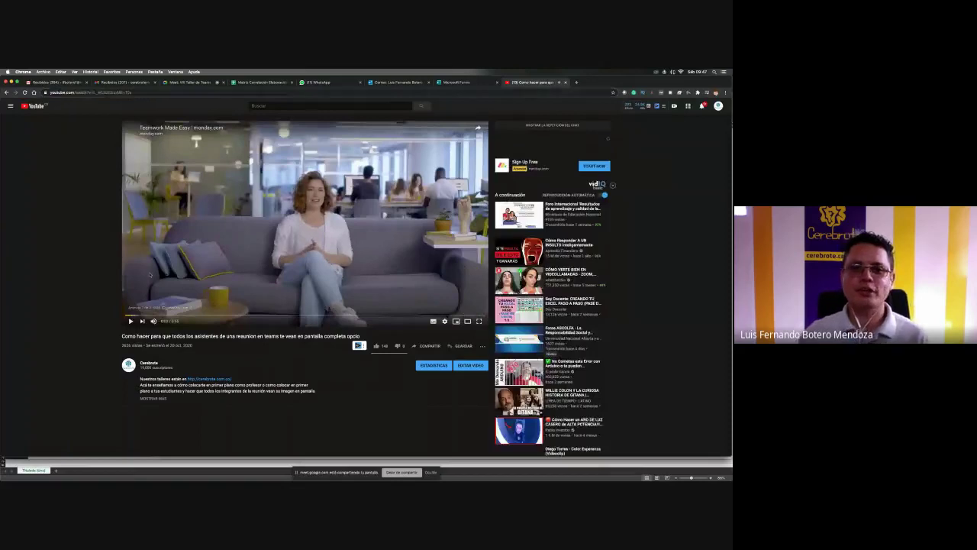
pyautogui.click(468, 84)
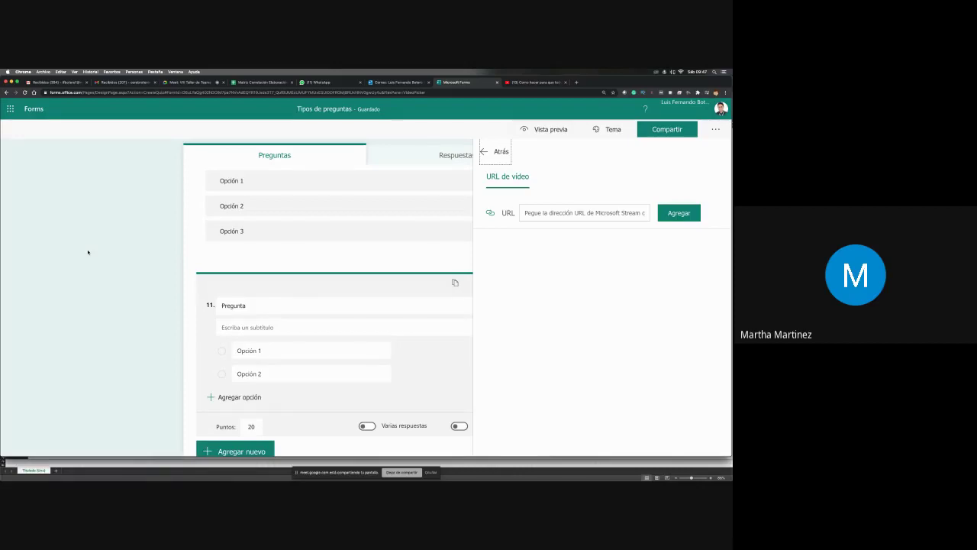
# Step: Dismiss the URL de vídeo side panel so question 10's Panama flag shows
pyautogui.scroll(3, 105, 263)
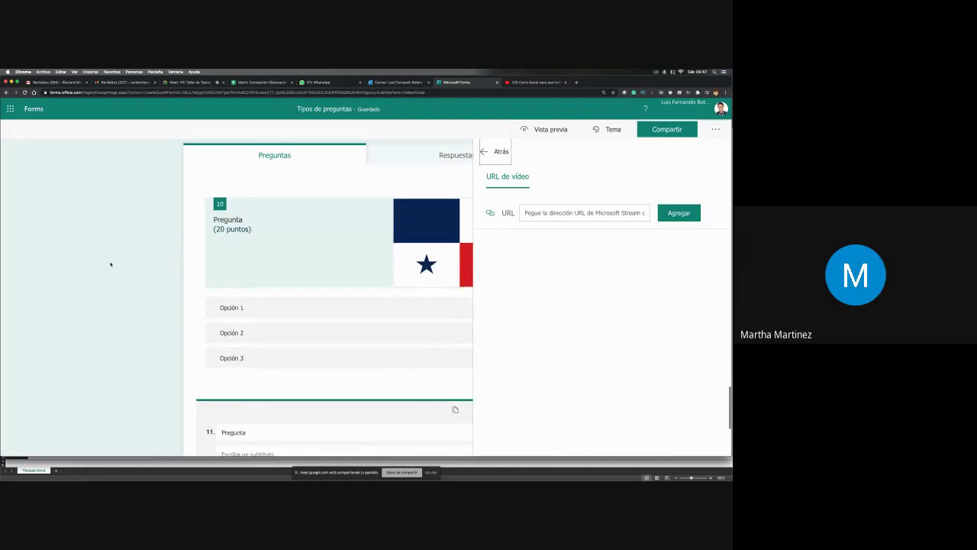
pyautogui.click(114, 265)
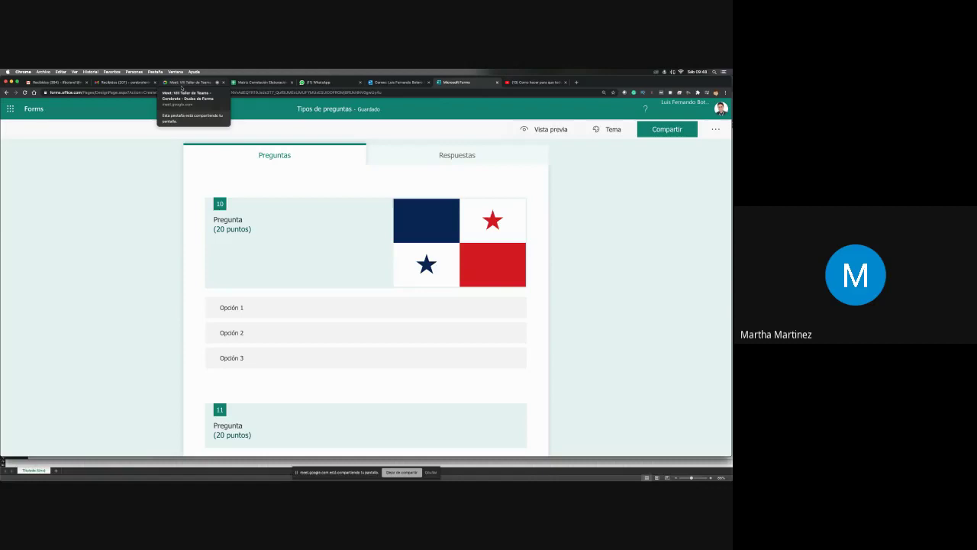
# Step: Select question 11 for editing, glancing at the YouTube video tab before returning
pyautogui.scroll(-3, 178, 207)
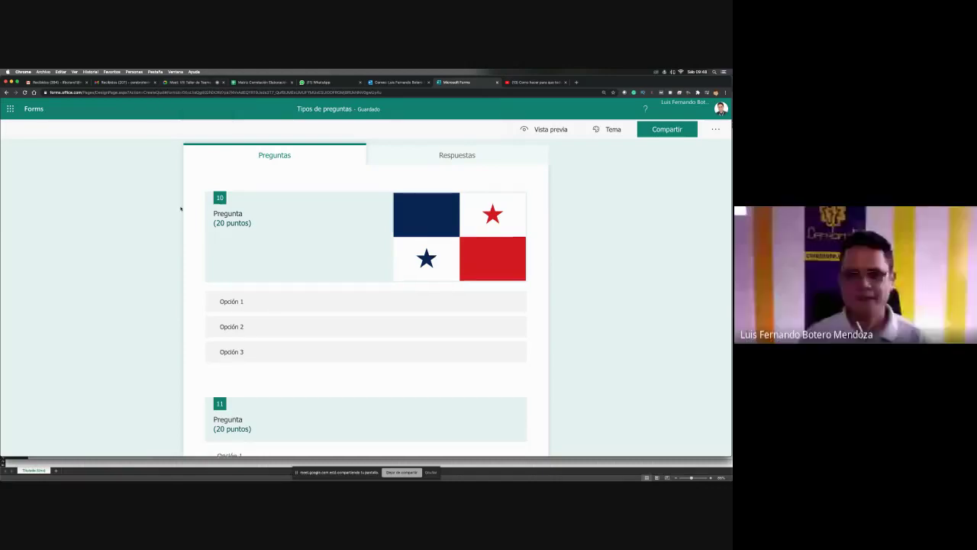
pyautogui.click(299, 336)
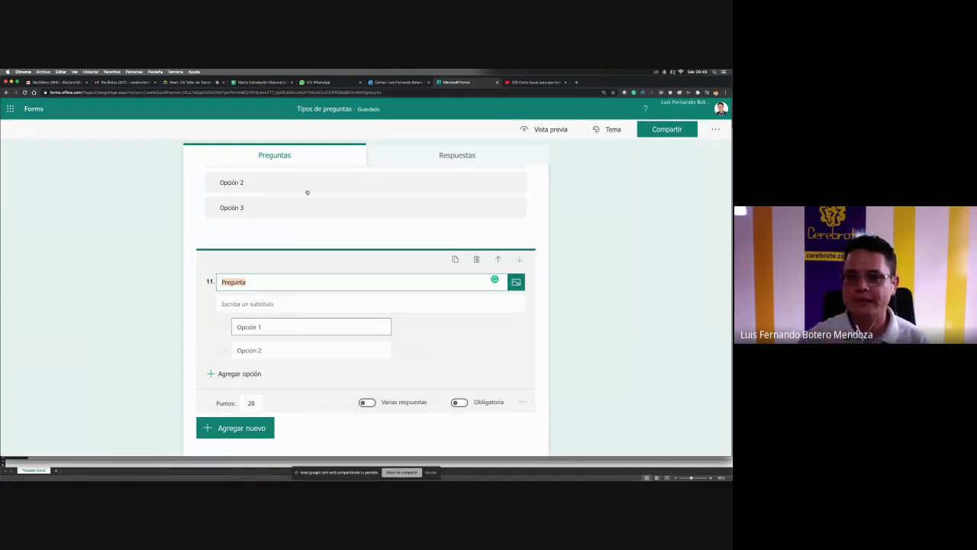
pyautogui.click(526, 81)
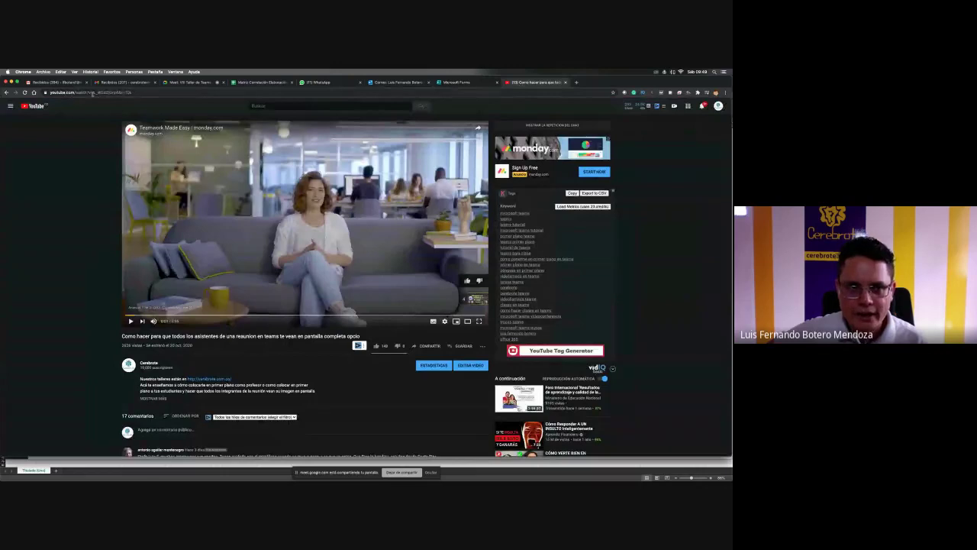
pyautogui.click(452, 82)
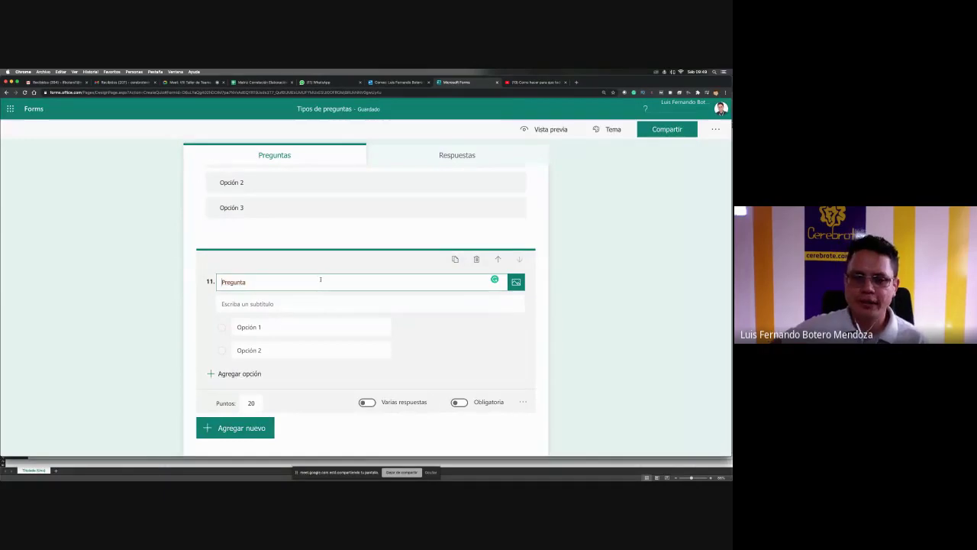
# Step: Title question 11 'Revise el siguiente video y responda'
pyautogui.write('Revis el')
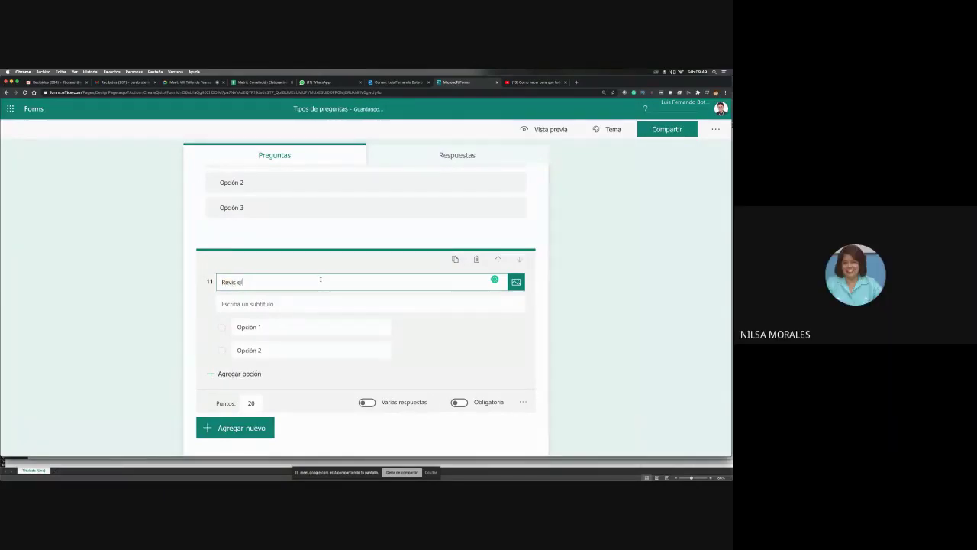
pyautogui.press('BackSpace')
pyautogui.press('BackSpace')
pyautogui.press('BackSpace')
pyautogui.write('e el si')
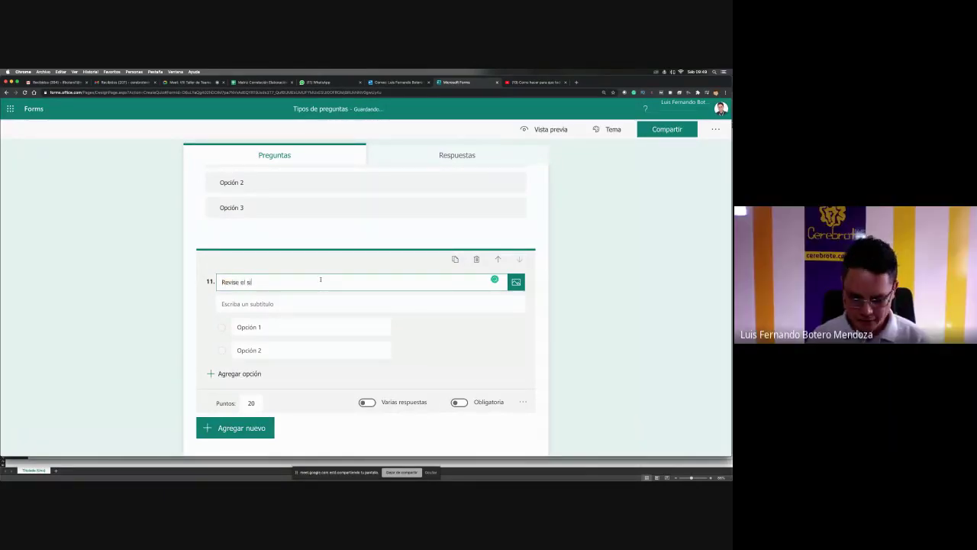
pyautogui.write('gu')
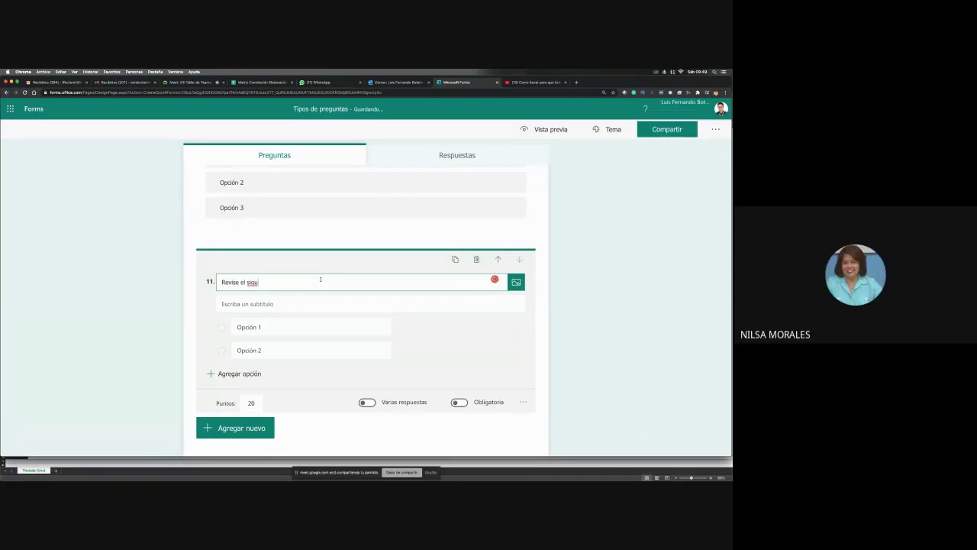
pyautogui.write('iente videos')
pyautogui.press('BackSpace')
pyautogui.press('BackSpace')
pyautogui.write('y responda')
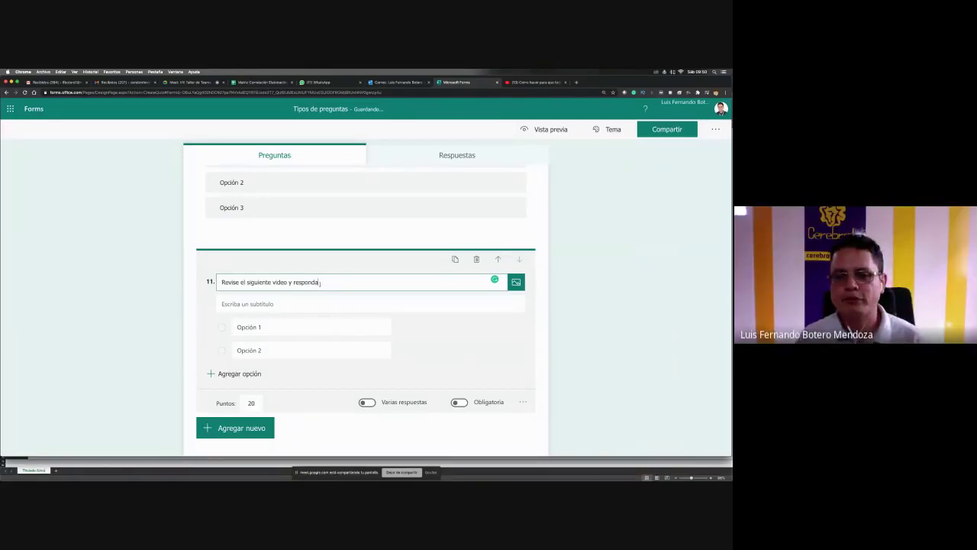
# Step: Choose Vídeo from question 11's Insertar elemento multimedia options
pyautogui.click(516, 283)
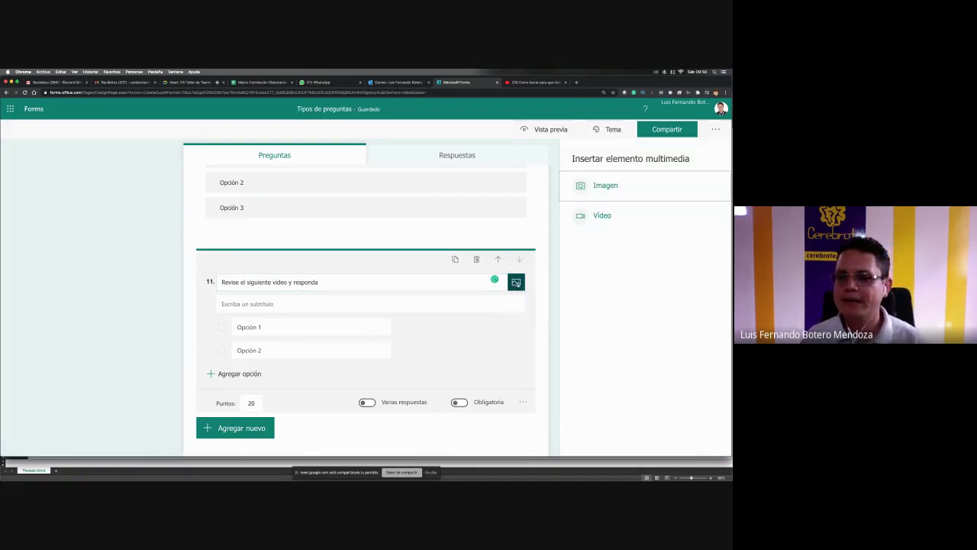
pyautogui.click(596, 218)
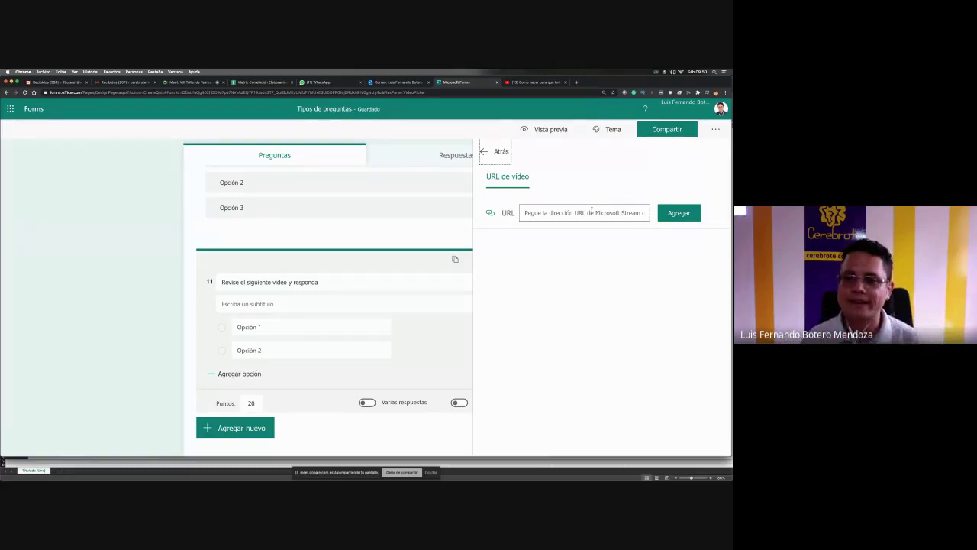
# Step: Paste the Cerebrote YouTube video link into question 11's video URL box and add it
pyautogui.click(580, 213)
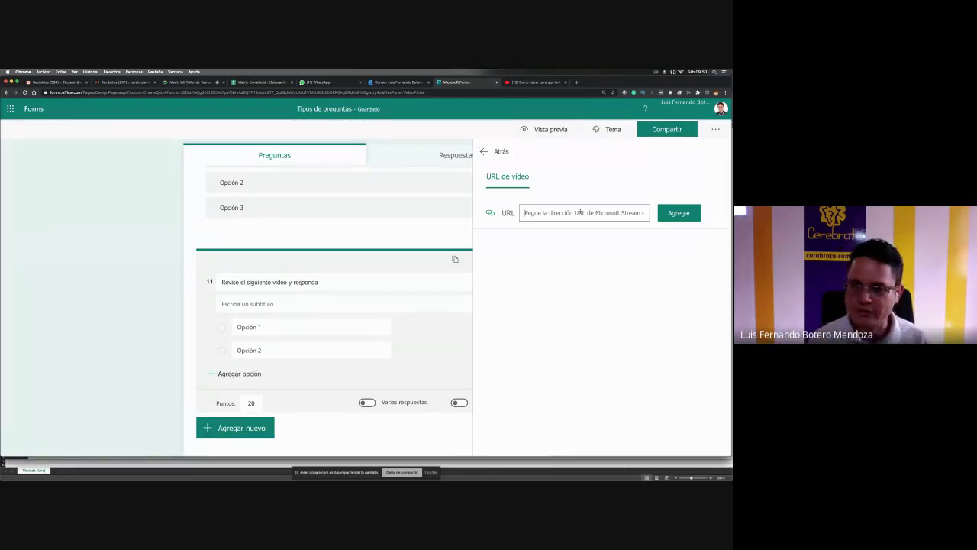
pyautogui.write('https://www.youtube.com/watch?v=L_WEdZlUrz4&t')
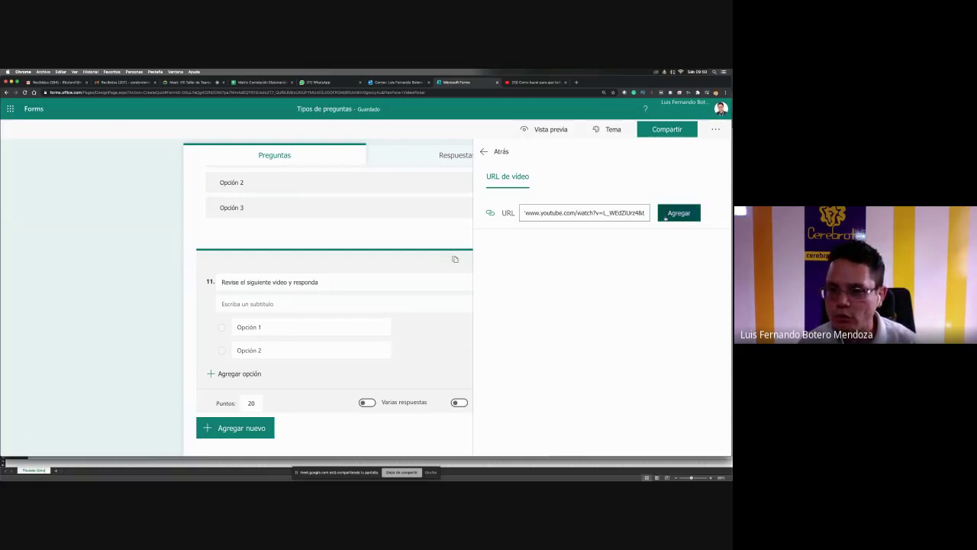
pyautogui.click(678, 213)
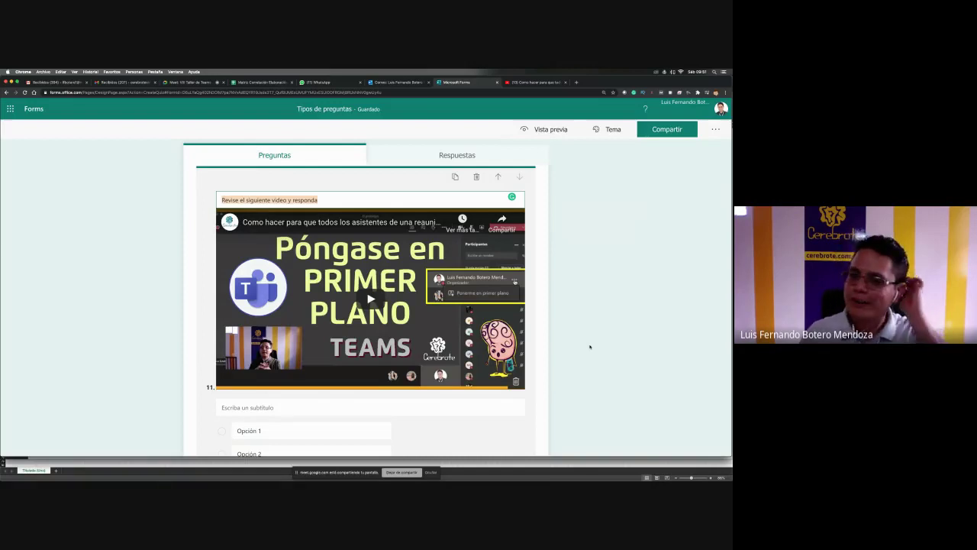
# Step: Add a new choice question 12 with two placeholder options below the video question 11
pyautogui.click(589, 347)
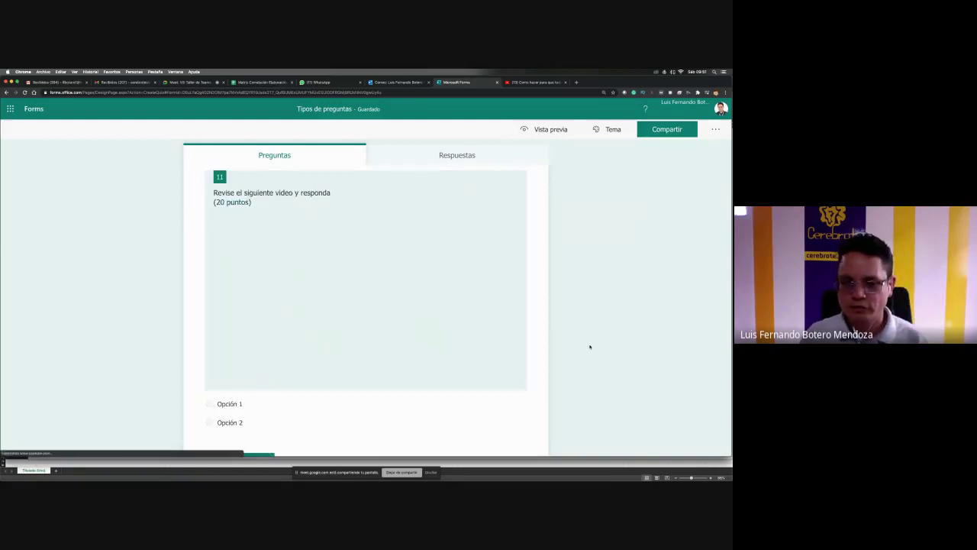
pyautogui.scroll(-1, 588, 348)
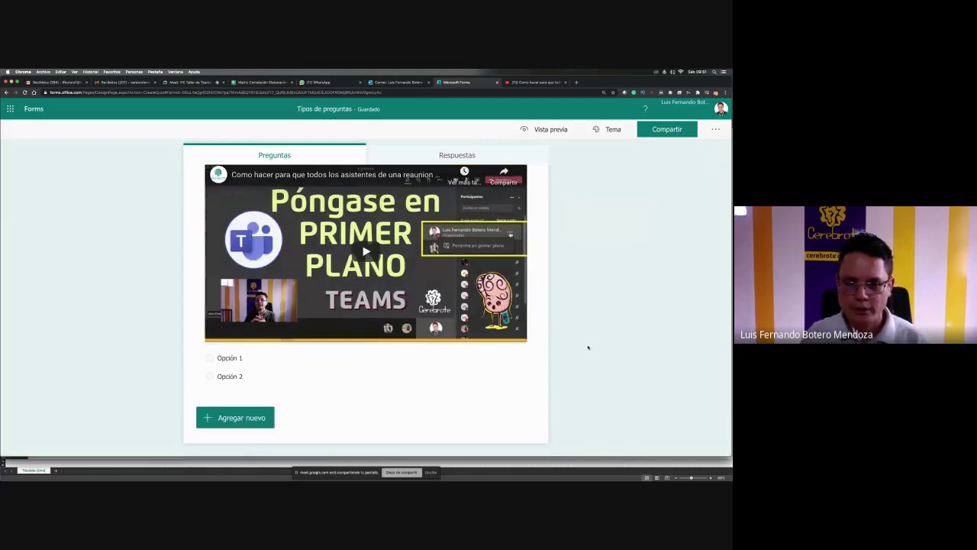
pyautogui.click(222, 425)
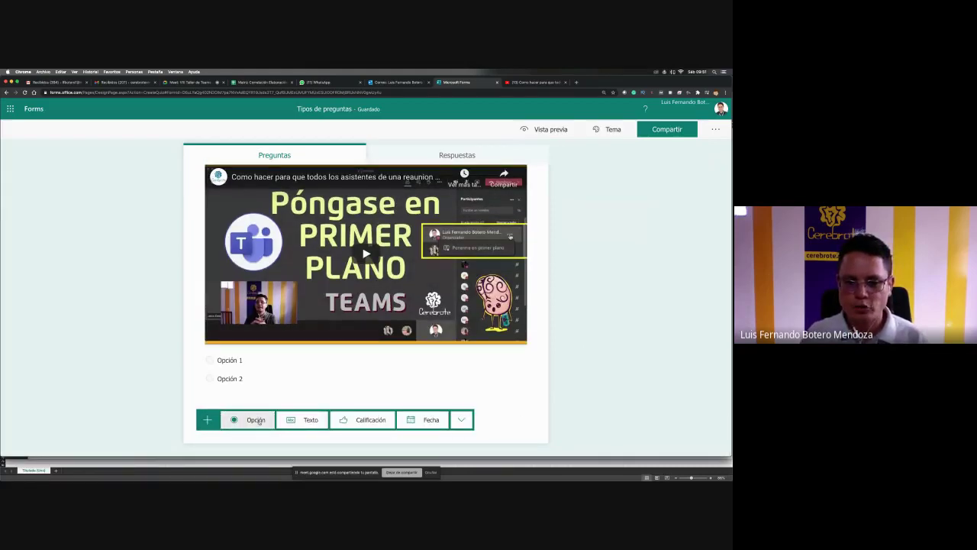
pyautogui.click(242, 417)
pyautogui.click(516, 250)
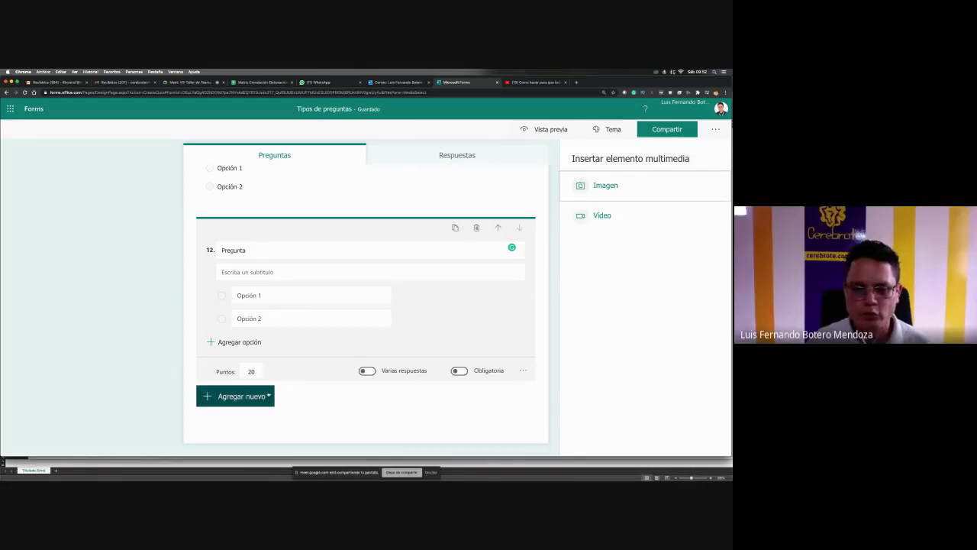
# Step: Browse the extra question types without adding one, then open question 12's Insert media panel
pyautogui.click(252, 396)
pyautogui.click(462, 399)
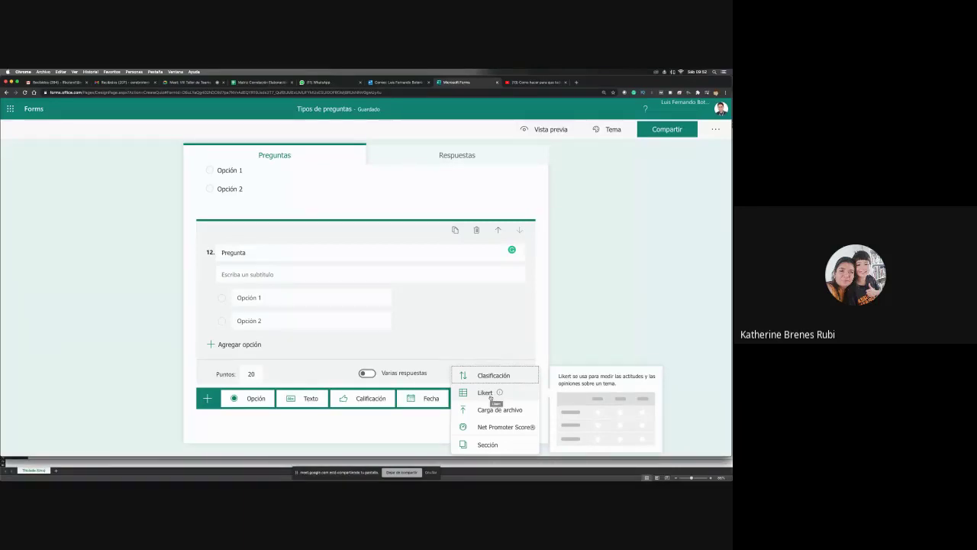
pyautogui.click(600, 279)
pyautogui.scroll(5, 600, 279)
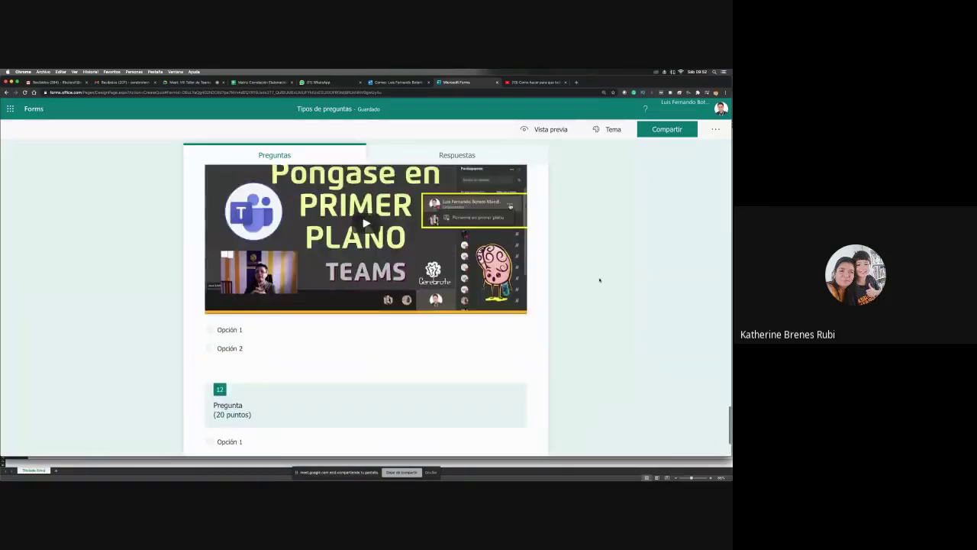
pyautogui.scroll(3, 600, 280)
pyautogui.scroll(-1, 599, 280)
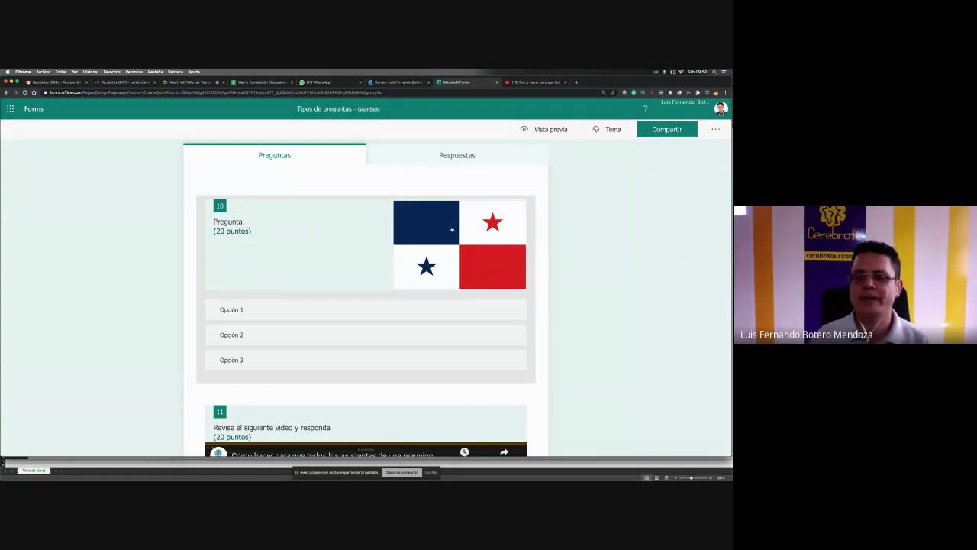
pyautogui.scroll(-5, 451, 229)
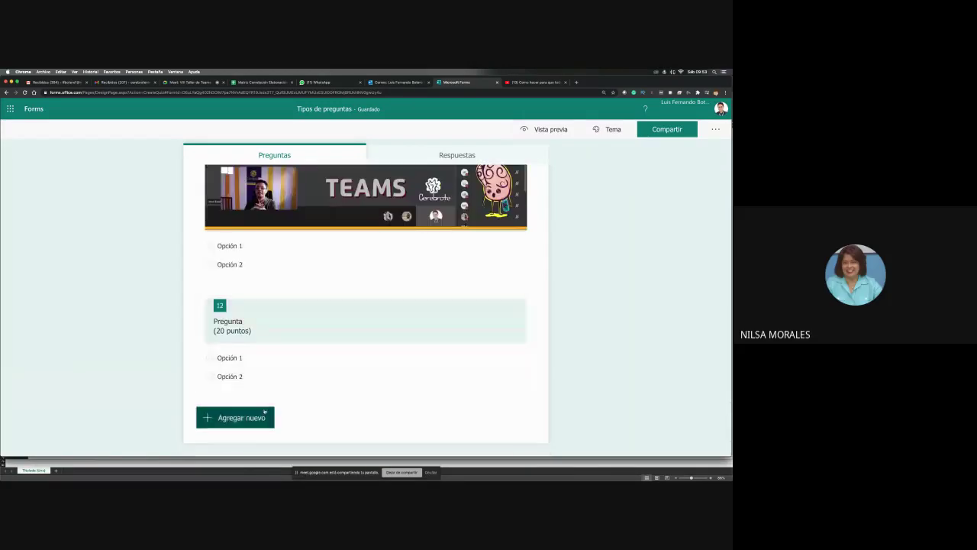
pyautogui.click(263, 373)
pyautogui.click(516, 282)
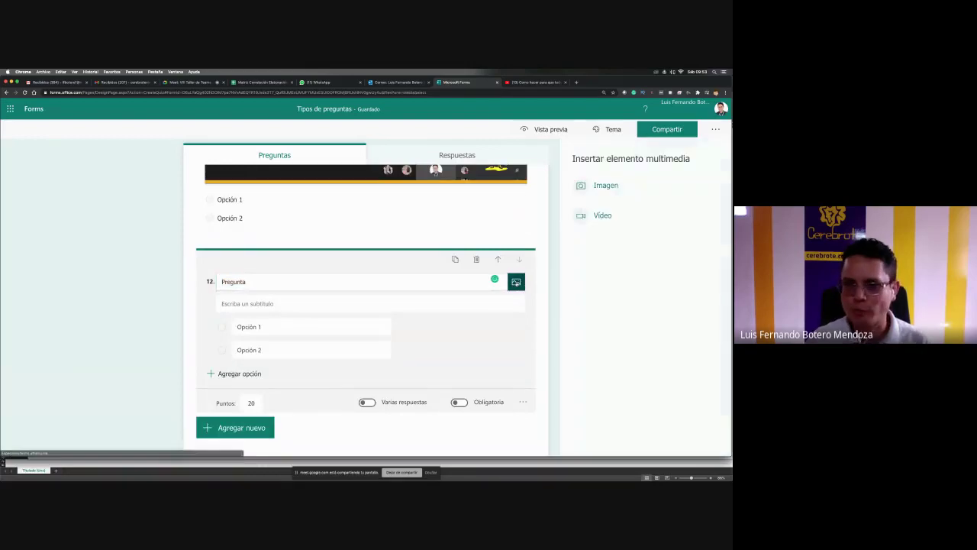
# Step: Upload the Teams workshop thumbnail from the Miniaturas folder as question 12's image
pyautogui.click(604, 185)
pyautogui.click(662, 176)
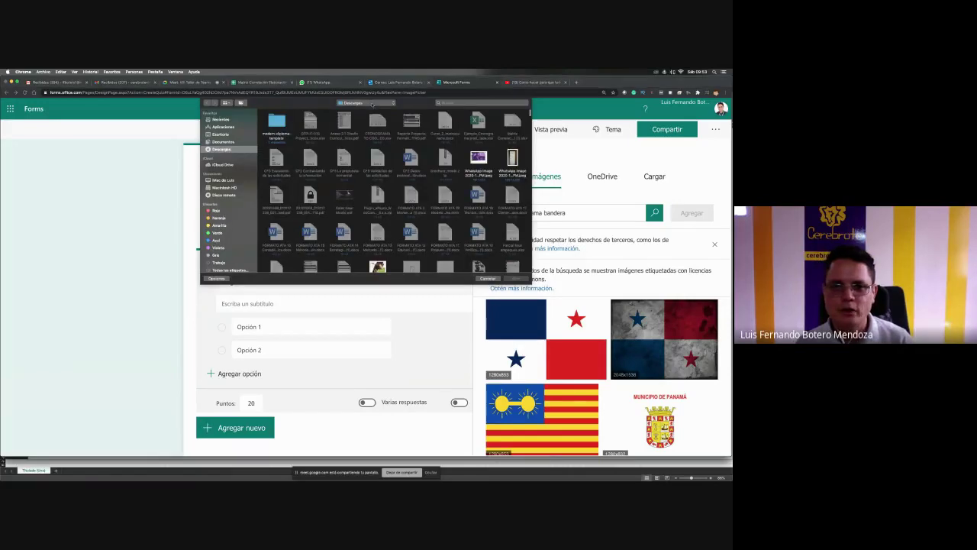
pyautogui.click(372, 104)
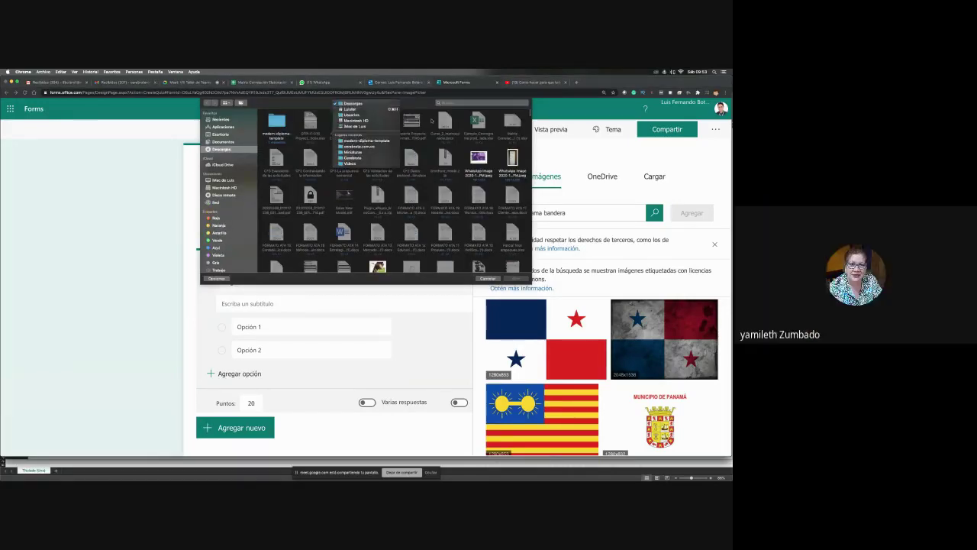
pyautogui.click(362, 152)
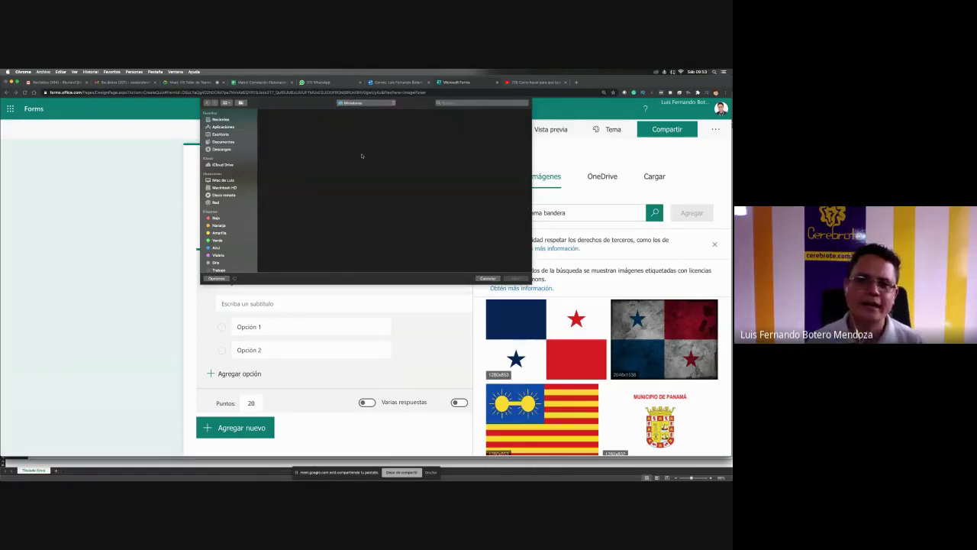
pyautogui.click(343, 122)
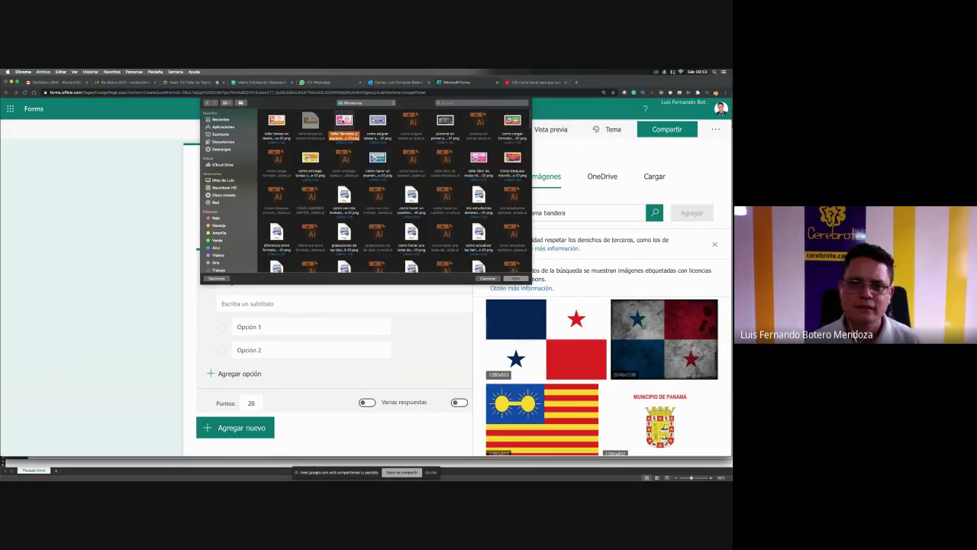
pyautogui.click(515, 278)
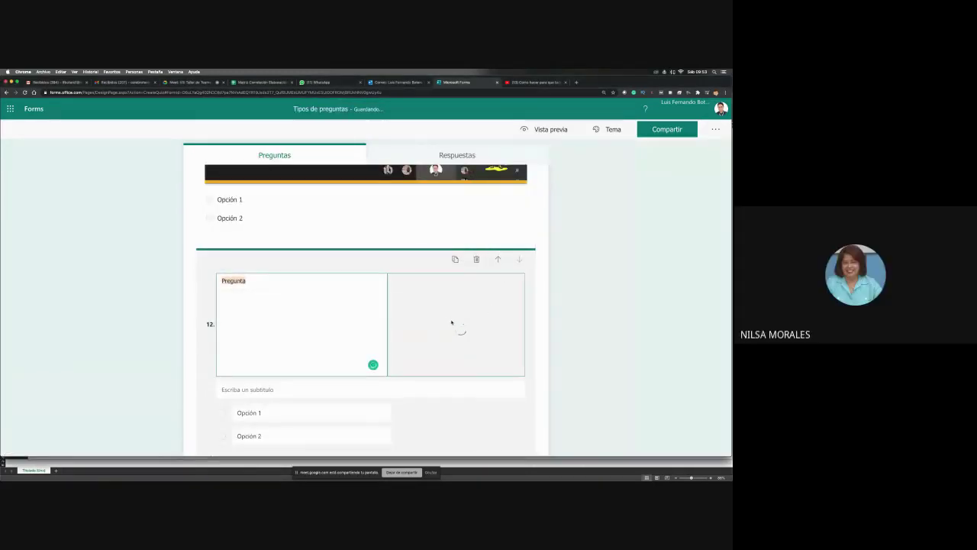
pyautogui.click(332, 314)
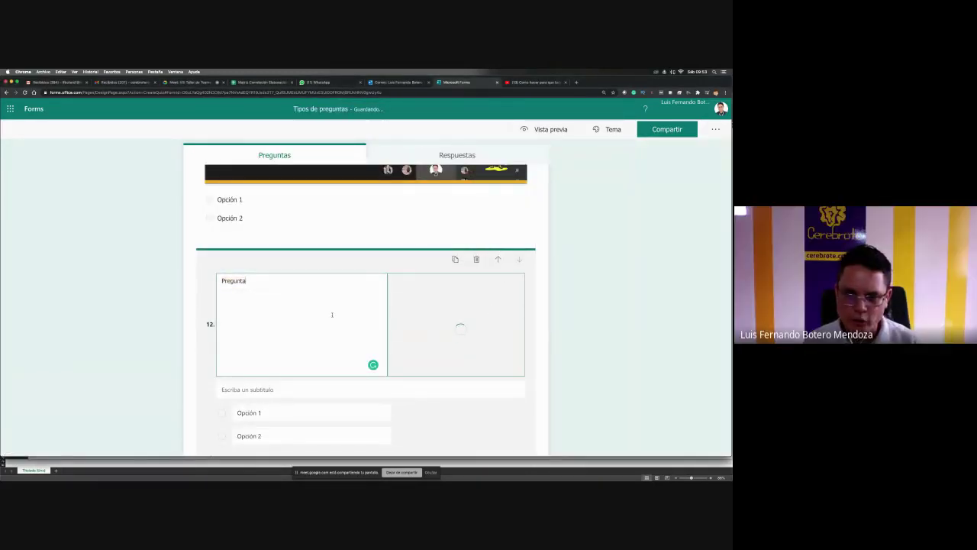
pyautogui.click(190, 82)
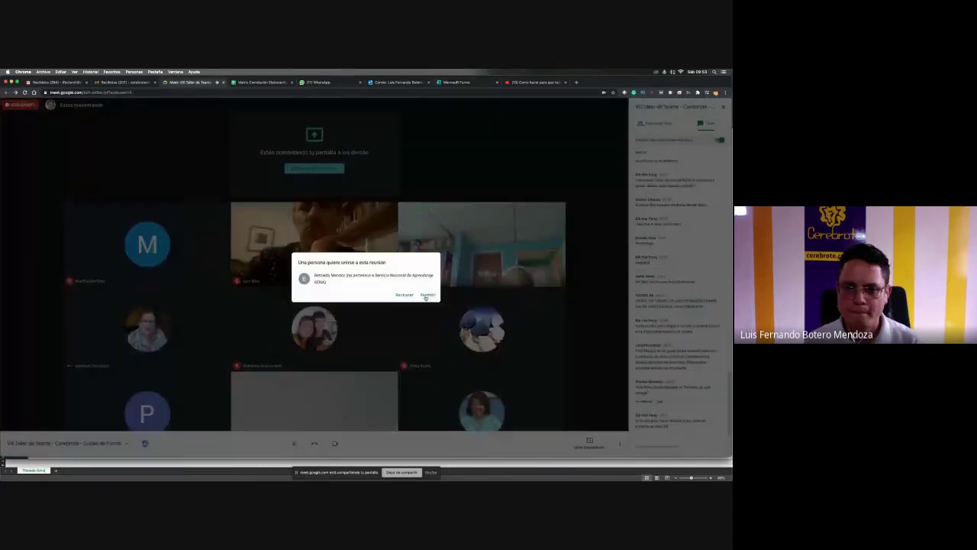
# Step: Respond to the meeting join request, glance at the YouTube video, and return to the form
pyautogui.click(429, 297)
pyautogui.click(524, 84)
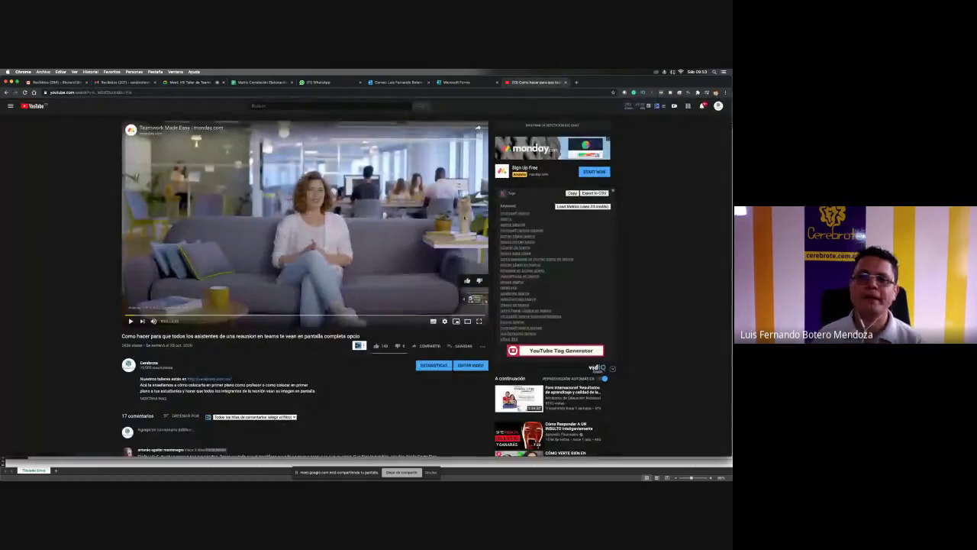
pyautogui.click(456, 82)
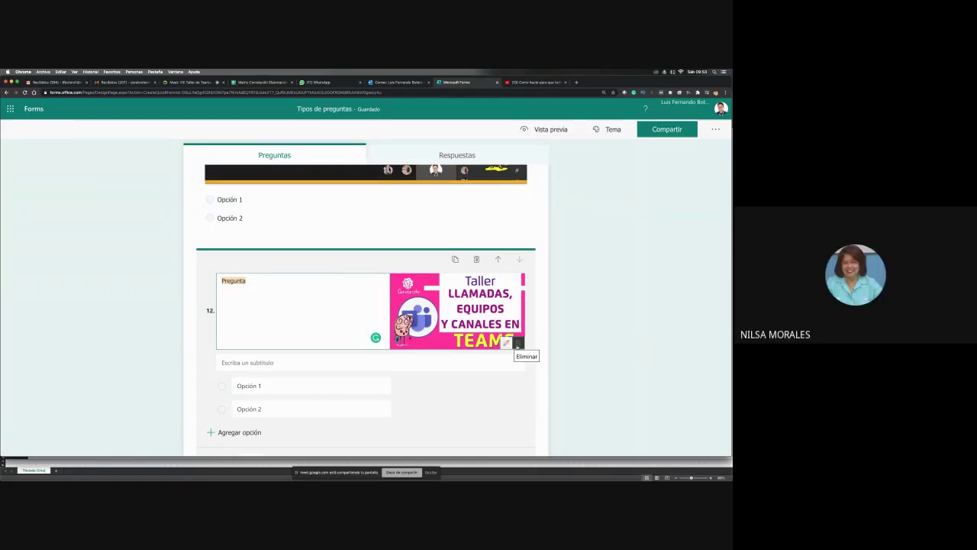
pyautogui.scroll(-1, 569, 347)
pyautogui.scroll(-1, 569, 348)
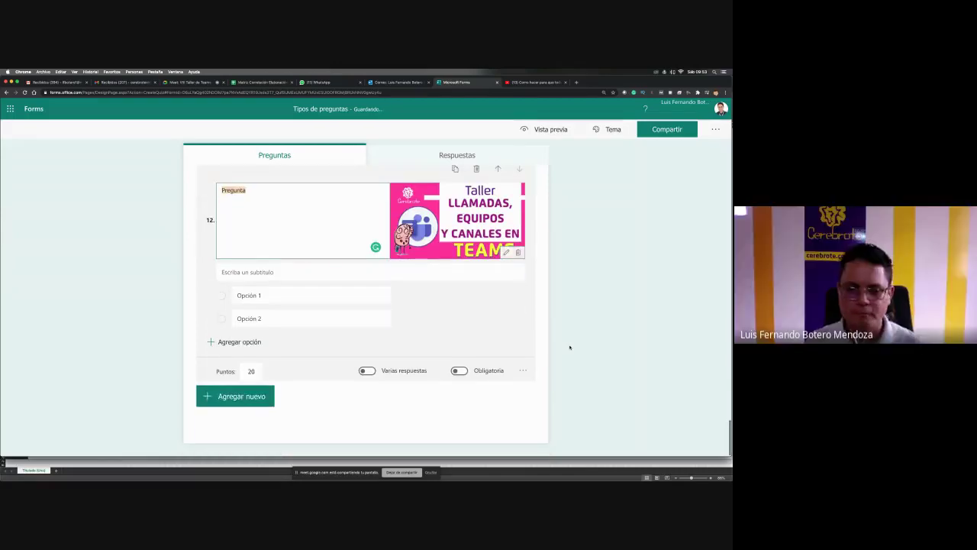
pyautogui.scroll(2, 572, 342)
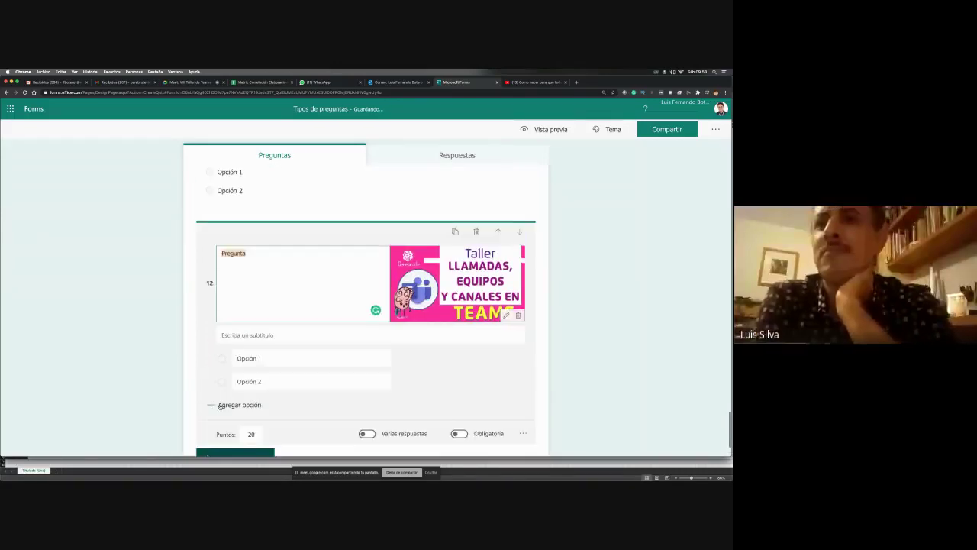
pyautogui.scroll(-1, 574, 342)
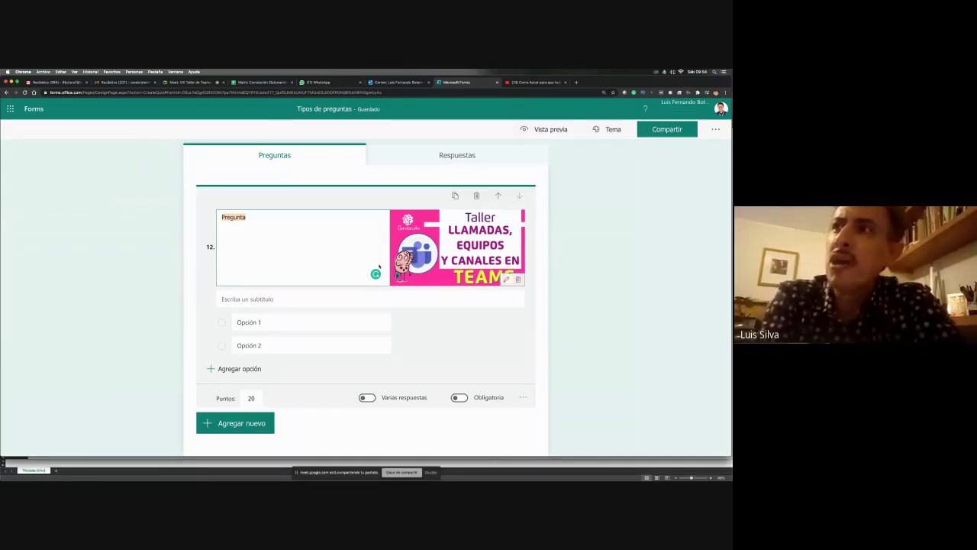
pyautogui.moveTo(396, 323)
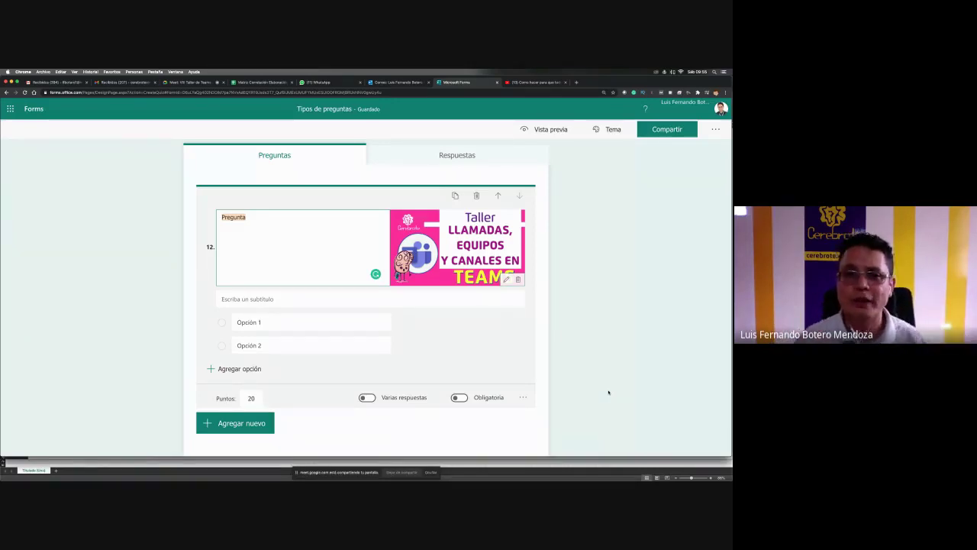
pyautogui.click(210, 84)
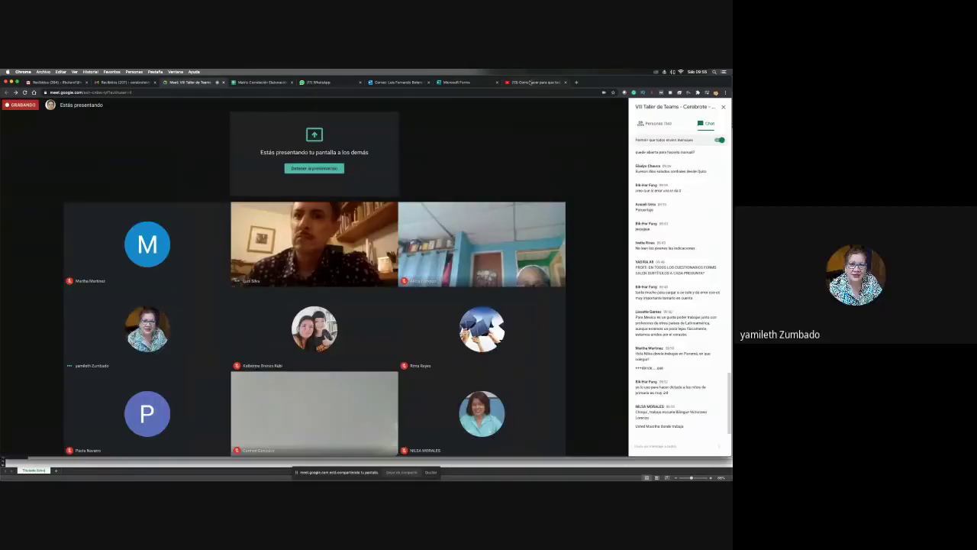
# Step: Switch to the YouTube video tab and then back to the Microsoft Forms quiz
pyautogui.click(531, 83)
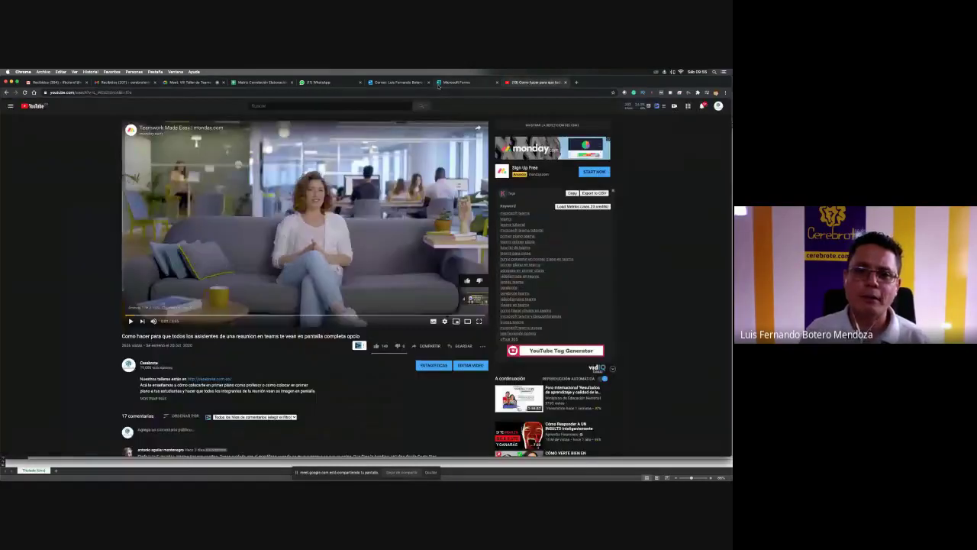
pyautogui.click(440, 83)
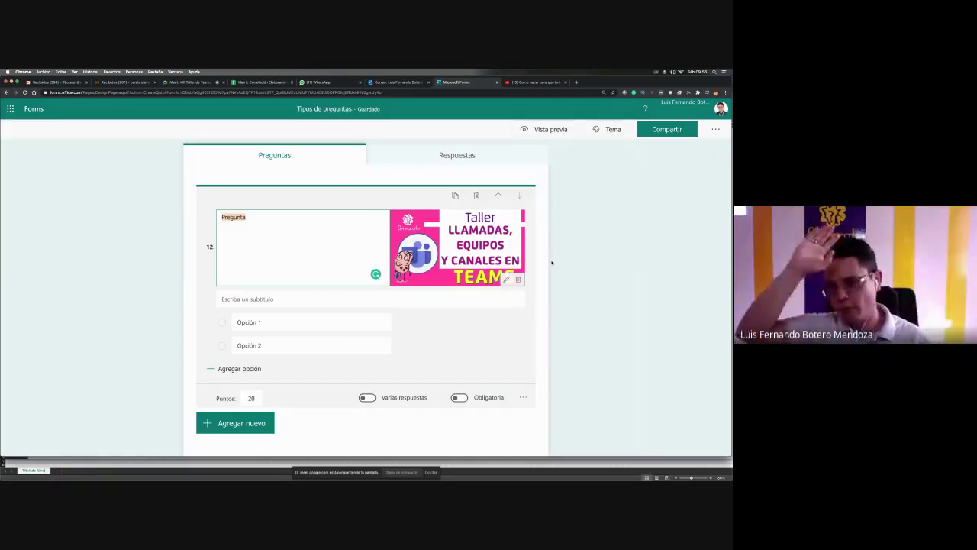
pyautogui.click(542, 270)
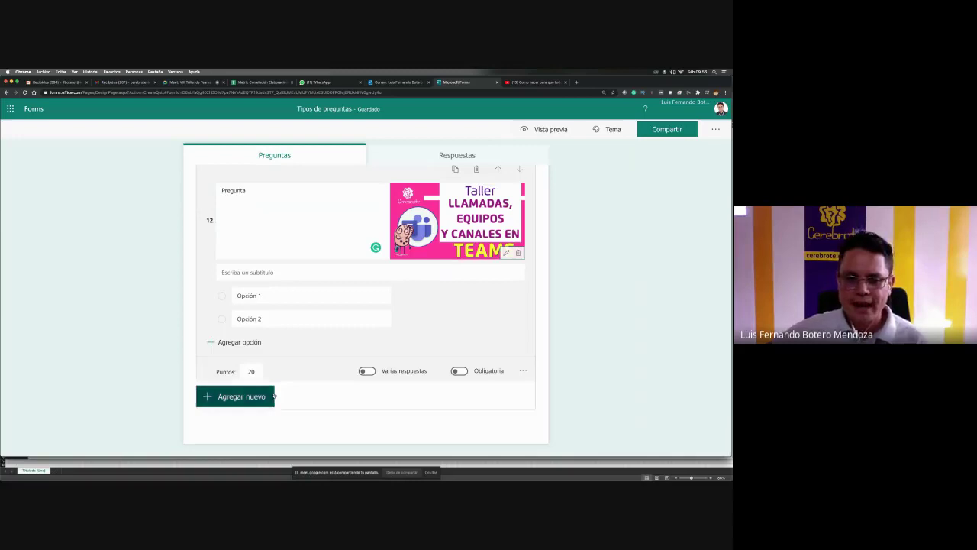
# Step: Add a Carga de archivo question, bringing up the SharePoint storage notice
pyautogui.click(260, 397)
pyautogui.click(461, 398)
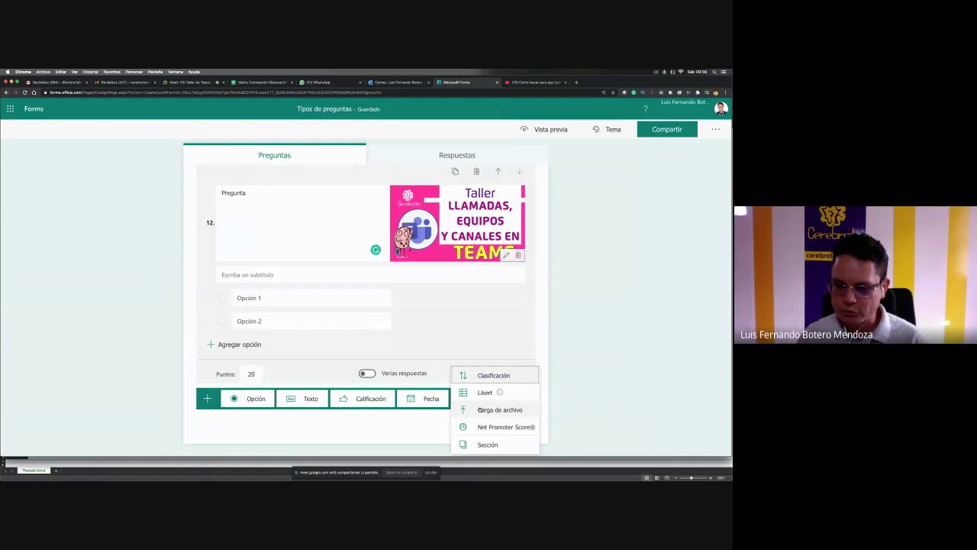
pyautogui.click(479, 410)
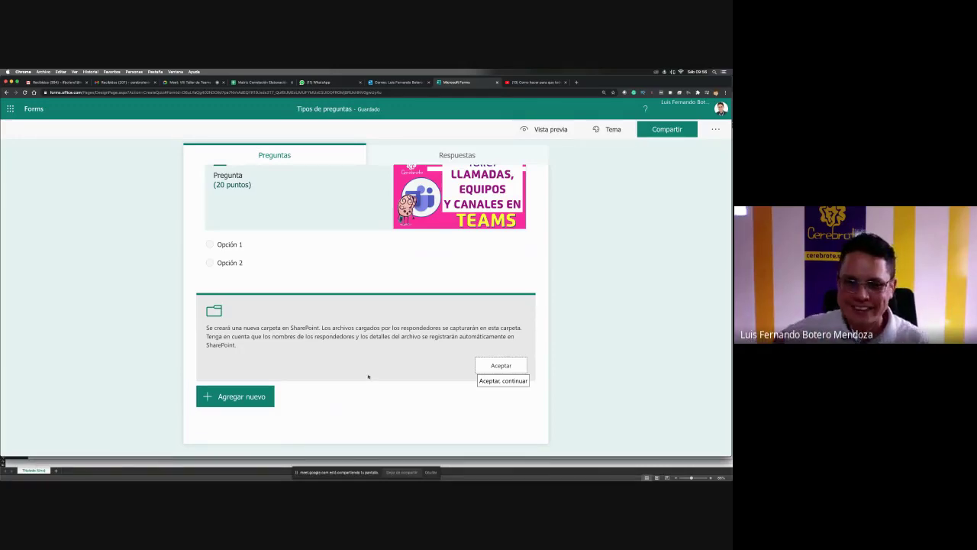
pyautogui.moveTo(291, 327); pyautogui.dragTo(319, 328)
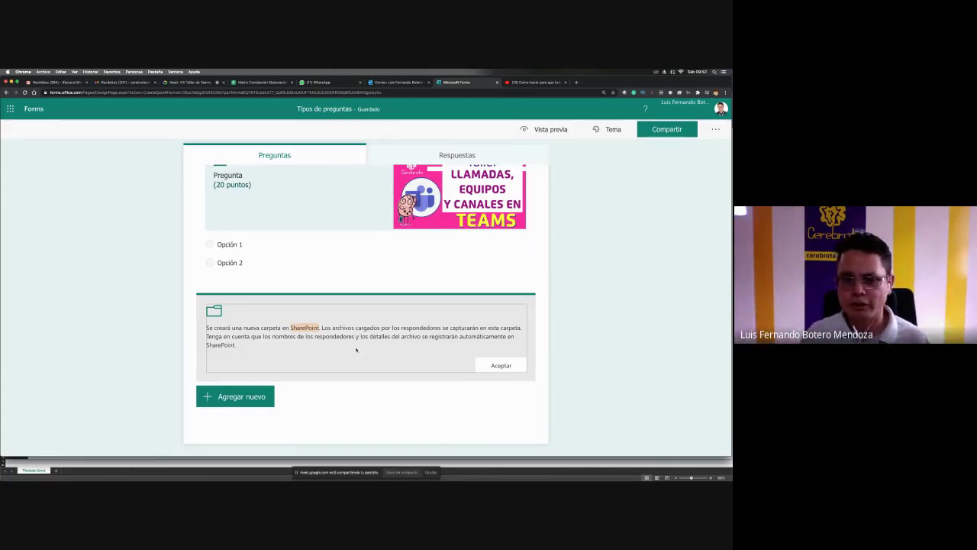
# Step: Accept the SharePoint notice and title question 13 'Cargue la foto de su mascota'
pyautogui.click(488, 365)
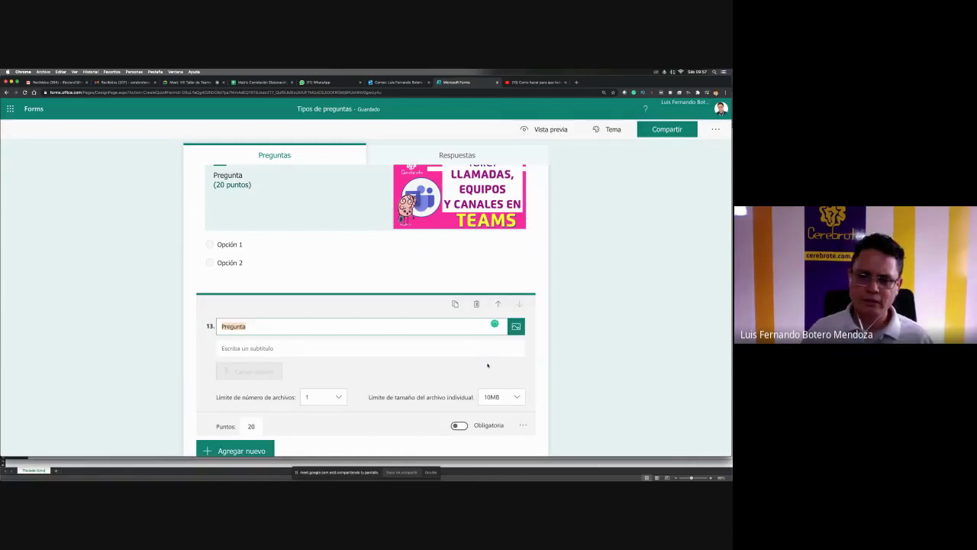
pyautogui.write('Cargue')
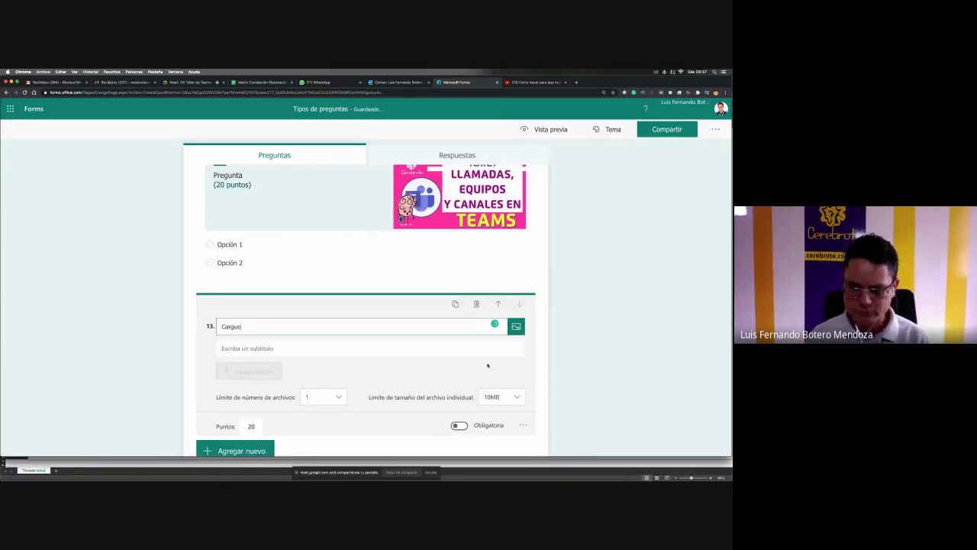
pyautogui.write(' la fot')
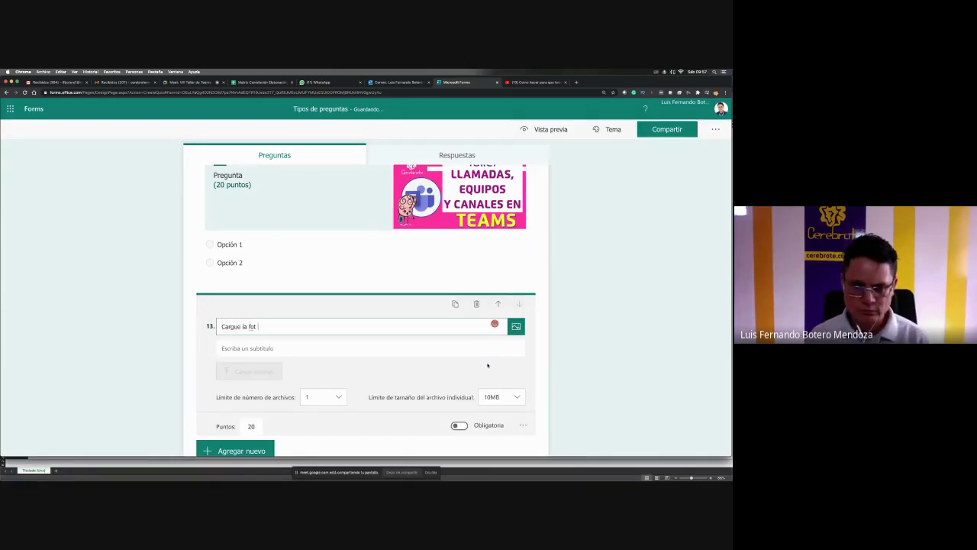
pyautogui.write('o de su mascota')
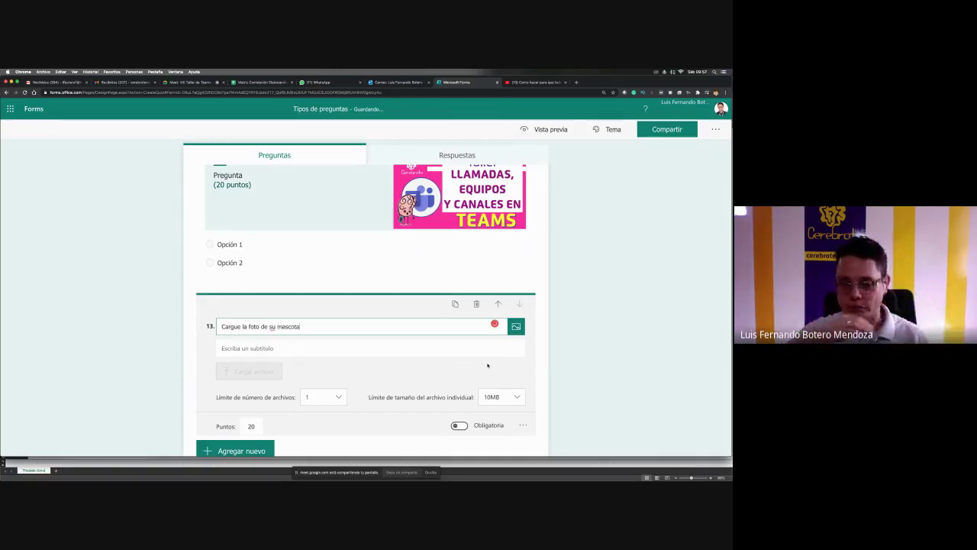
pyautogui.click(317, 353)
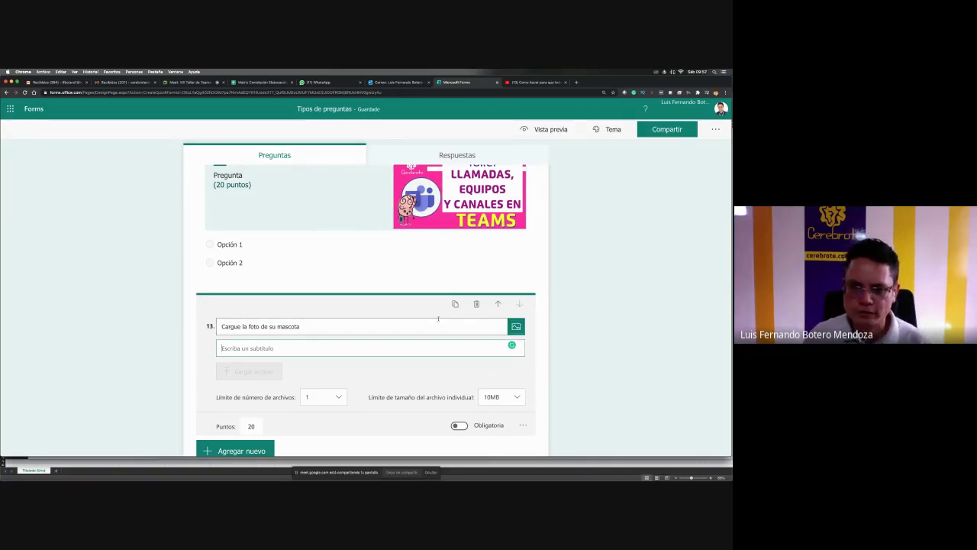
pyautogui.click(515, 327)
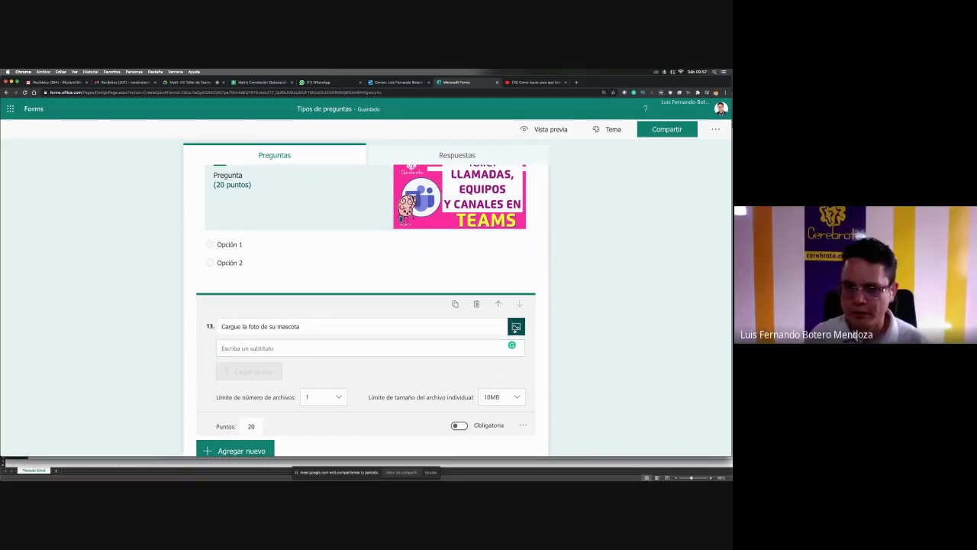
# Step: Search images for 'gato' and attach the second cat photo to question 13
pyautogui.click(605, 186)
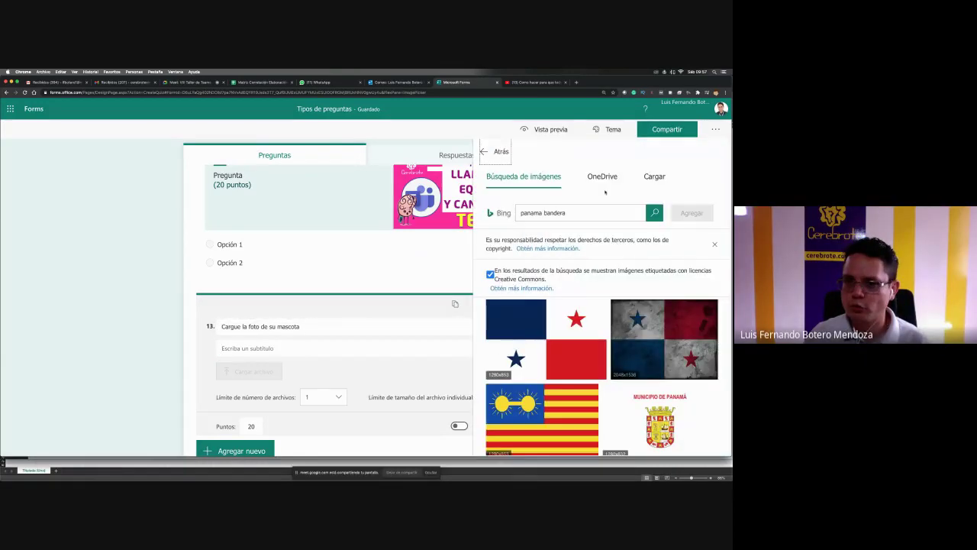
pyautogui.tripleClick(543, 213)
pyautogui.write('gato')
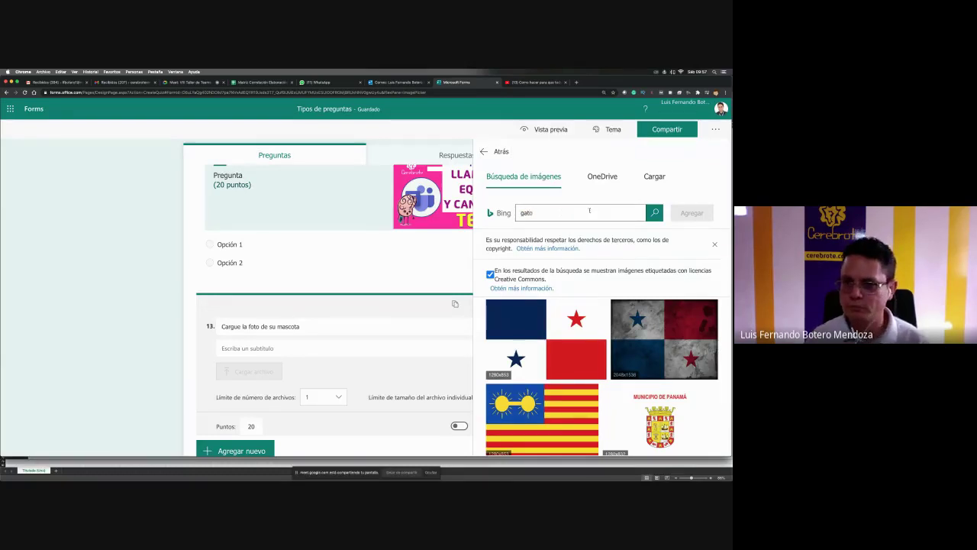
pyautogui.click(655, 212)
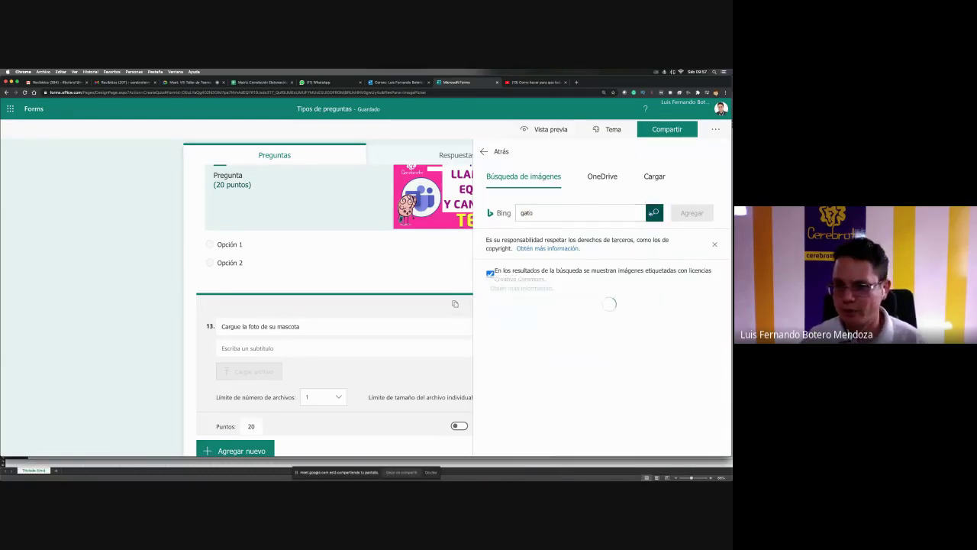
pyautogui.click(622, 329)
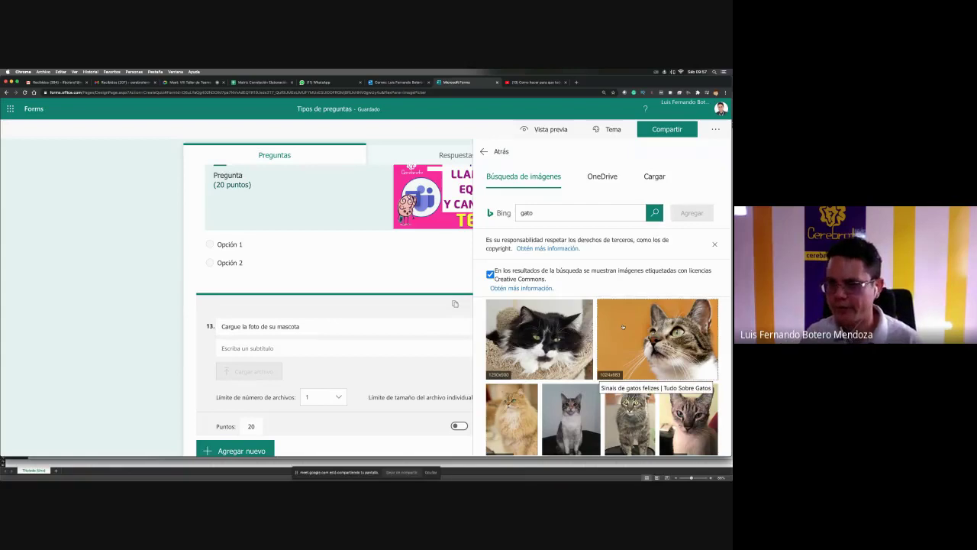
pyautogui.click(683, 215)
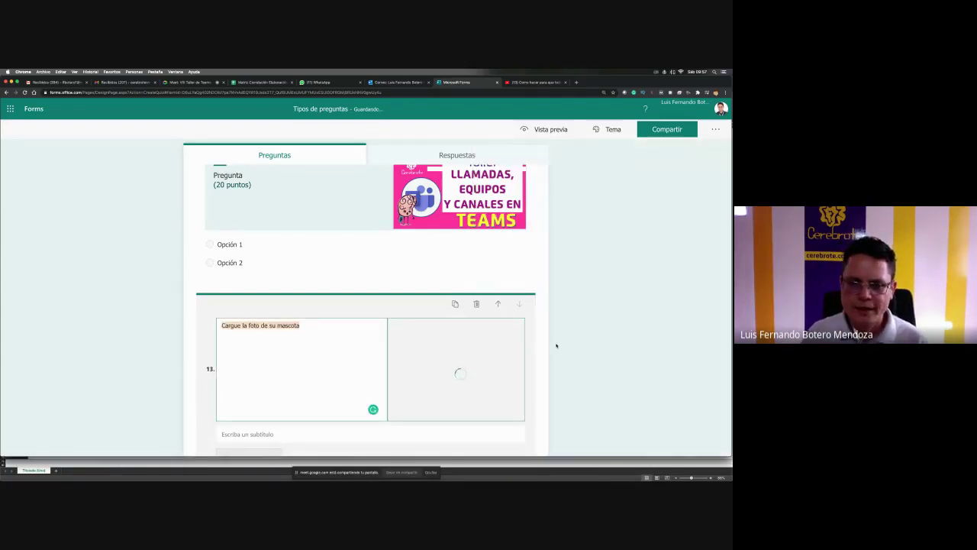
pyautogui.scroll(-3, 556, 346)
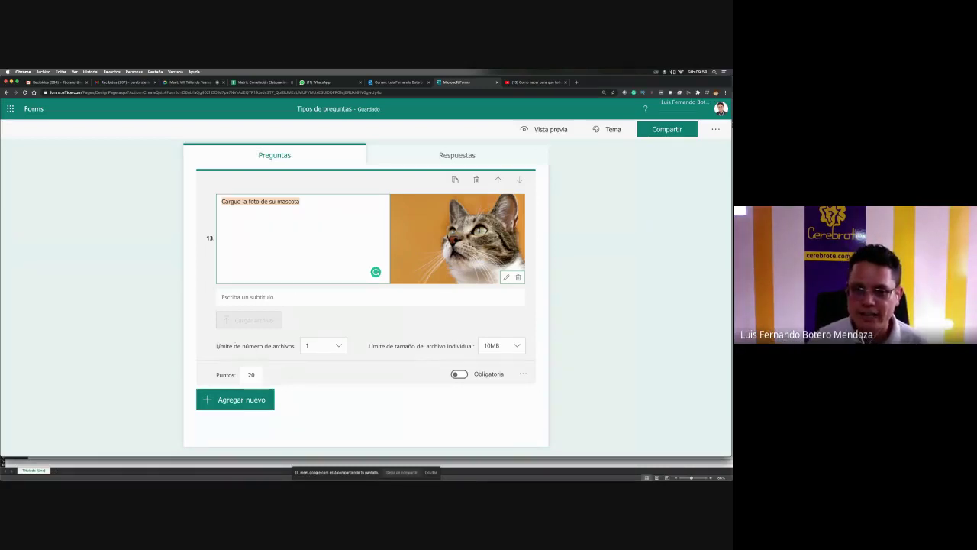
pyautogui.moveTo(217, 346); pyautogui.dragTo(287, 346)
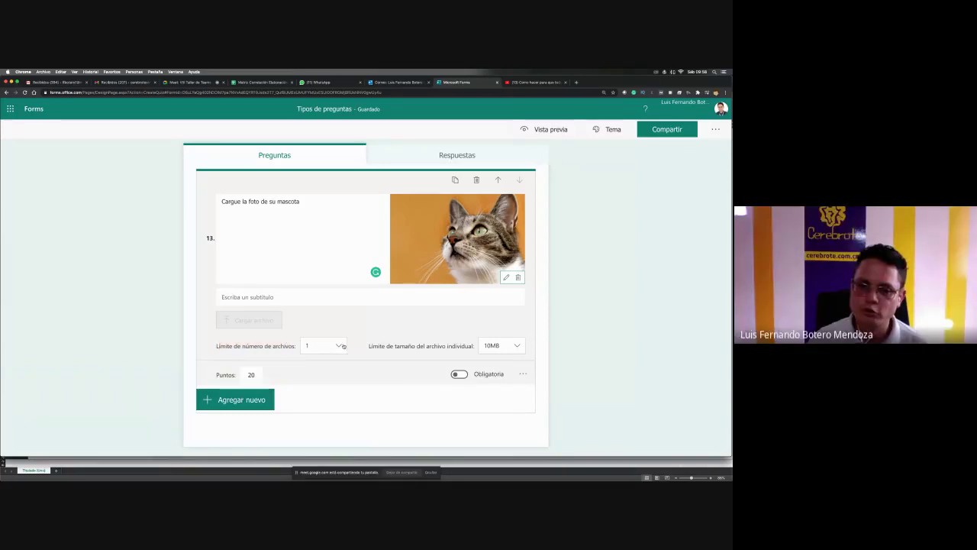
# Step: Set question 13's Límite de número de archivos to 2
pyautogui.click(338, 346)
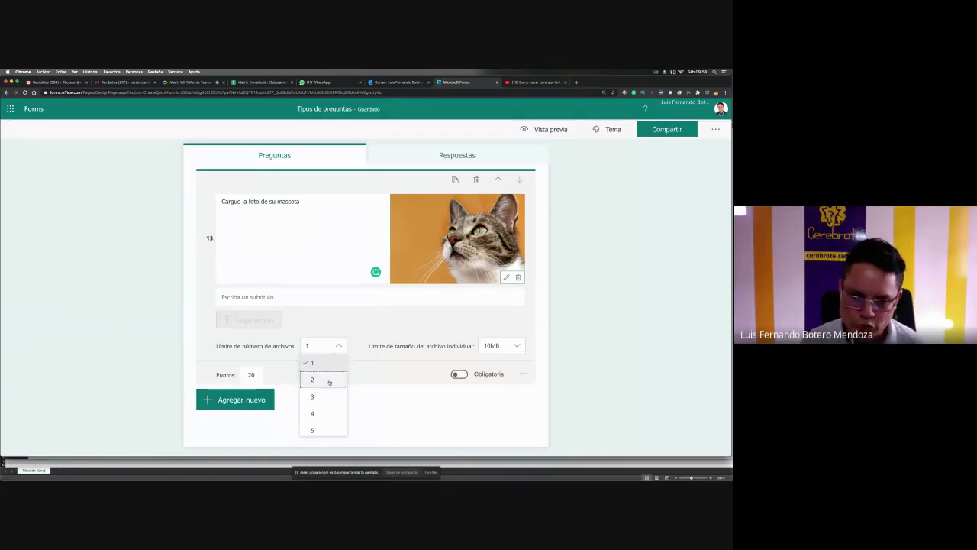
pyautogui.click(330, 380)
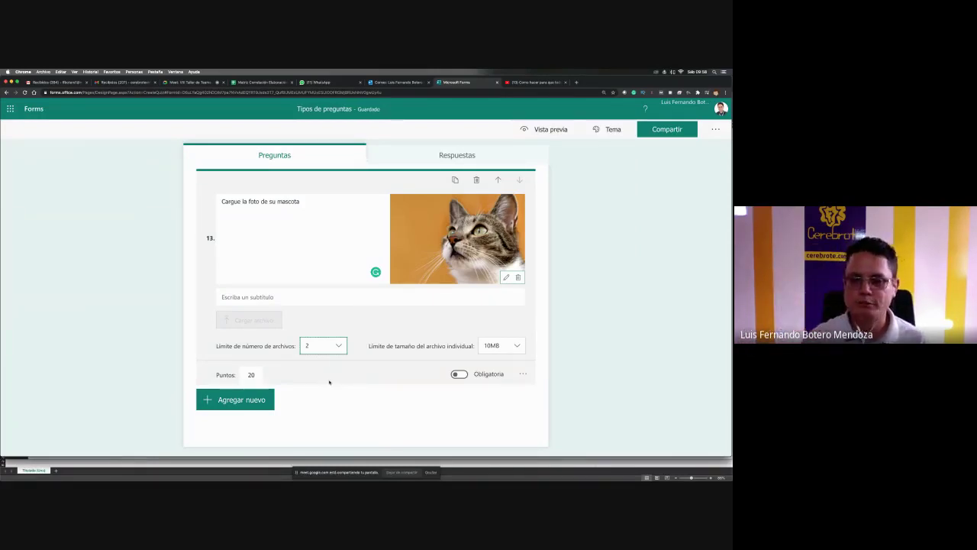
pyautogui.click(512, 349)
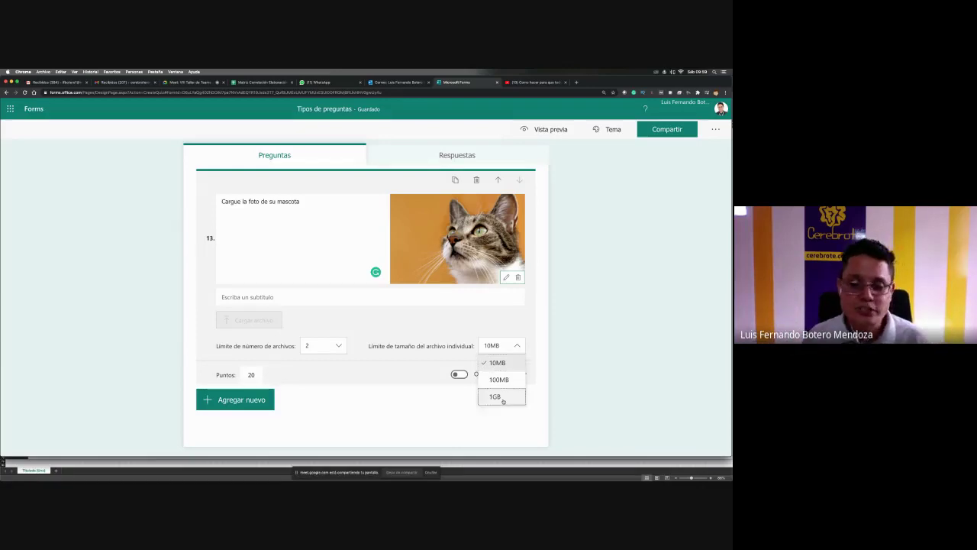
pyautogui.click(501, 398)
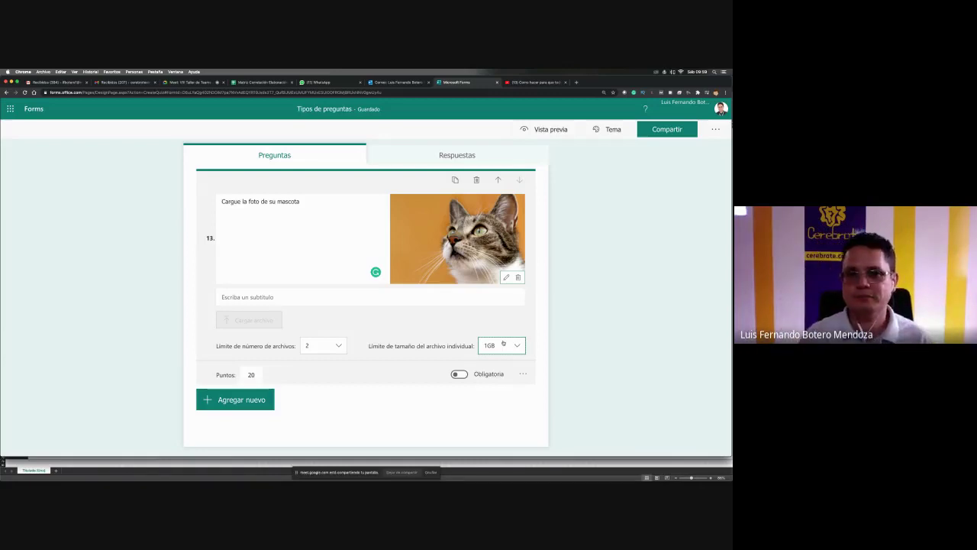
pyautogui.click(503, 344)
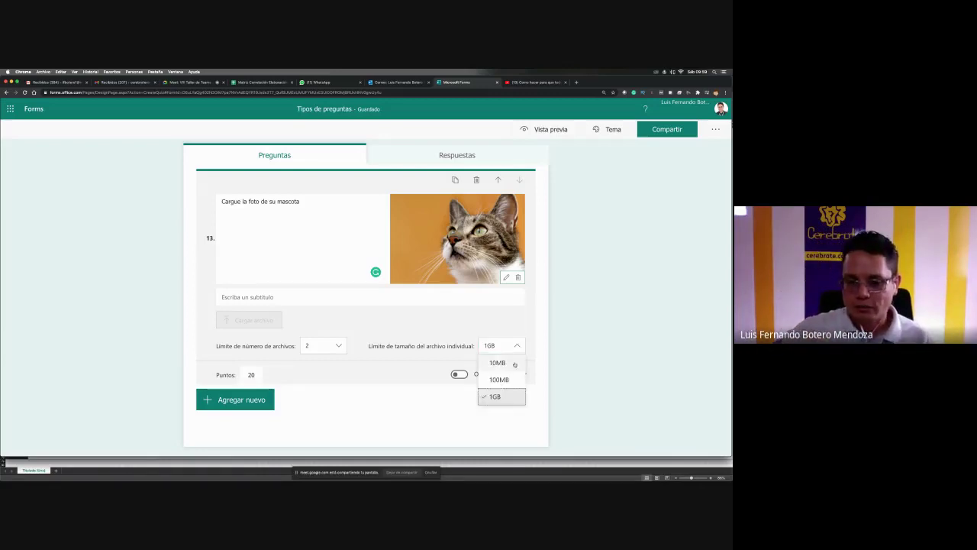
pyautogui.click(513, 366)
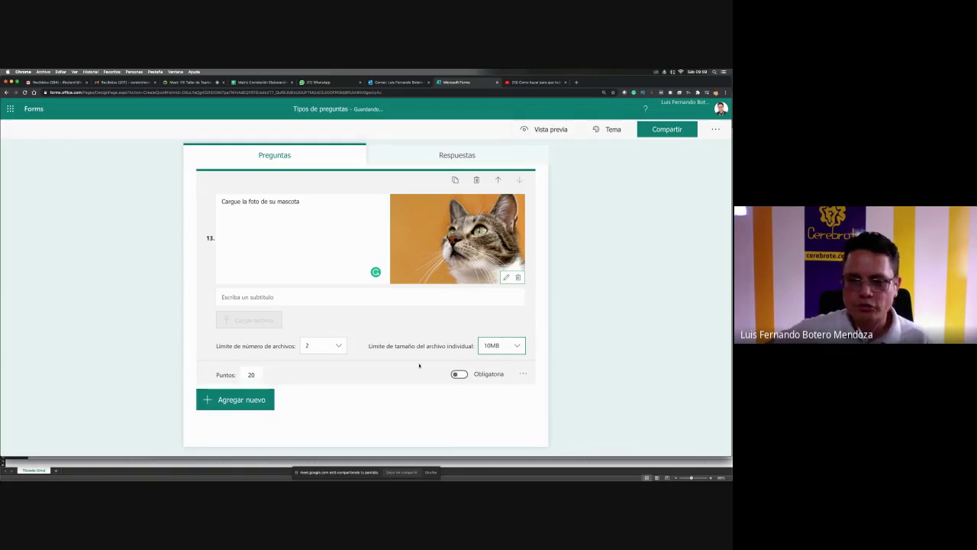
# Step: Add a Tipo de archivo restriction to question 13 allowing only Imagen files
pyautogui.click(523, 373)
pyautogui.click(523, 373)
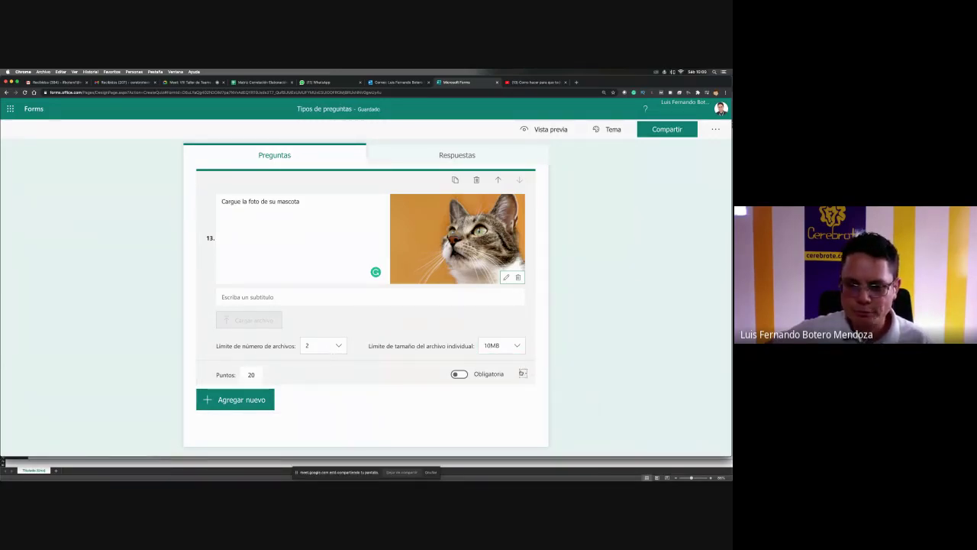
pyautogui.click(523, 374)
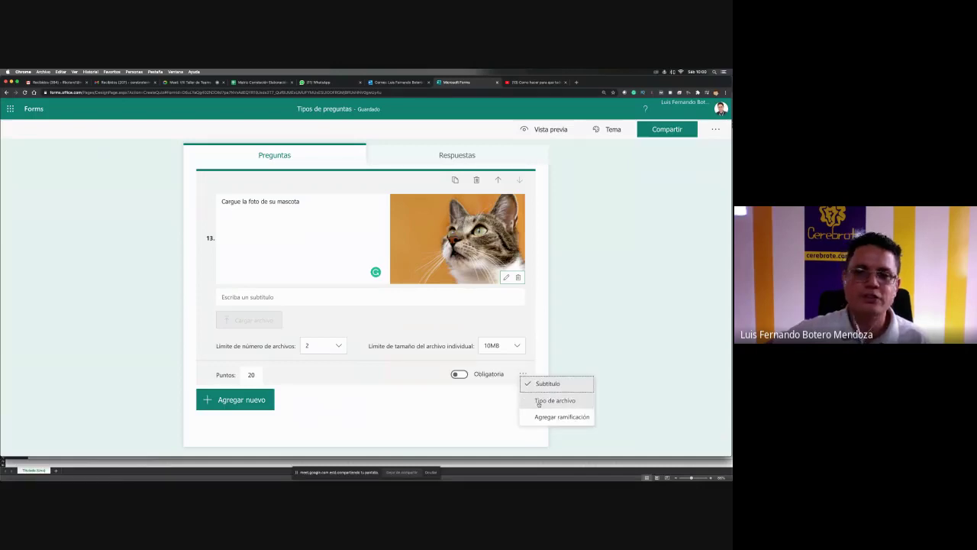
pyautogui.click(539, 402)
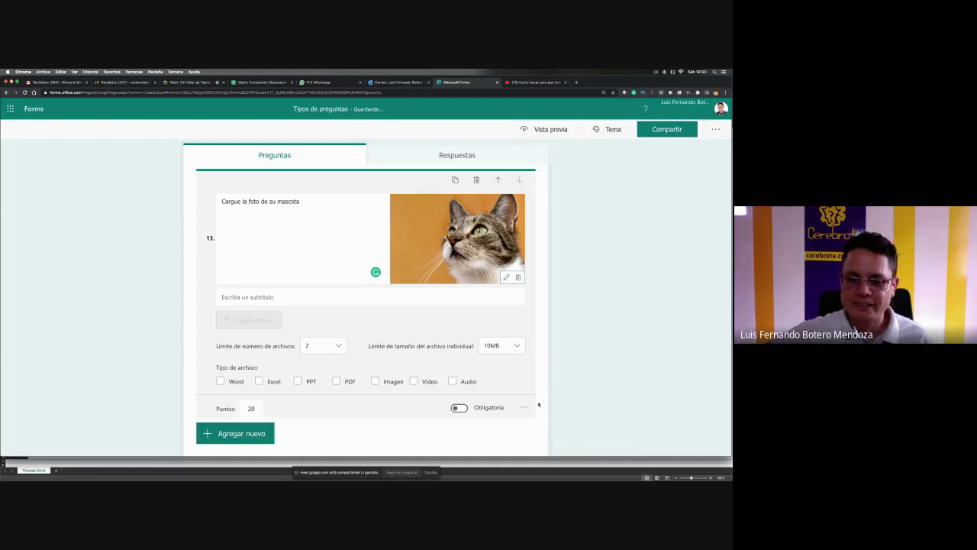
pyautogui.scroll(-1, 539, 404)
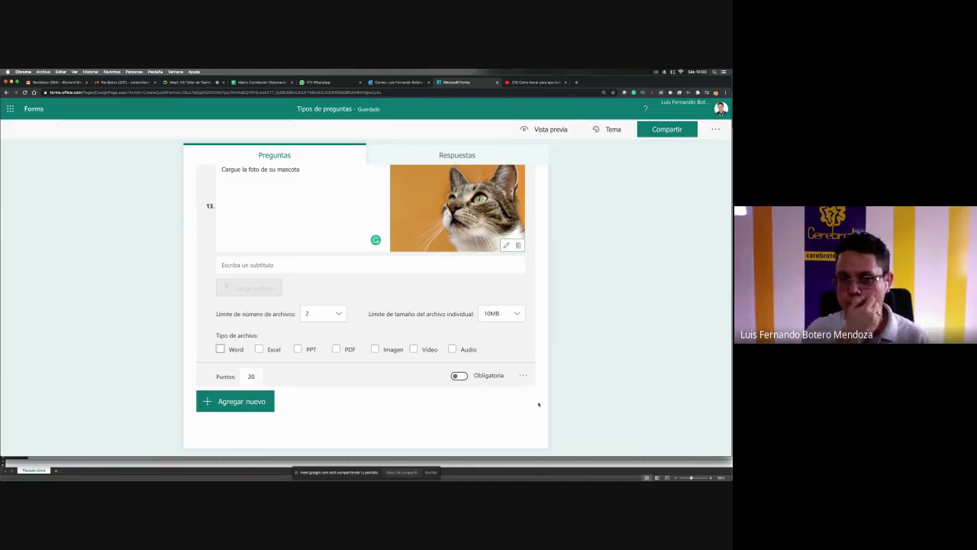
pyautogui.click(272, 211)
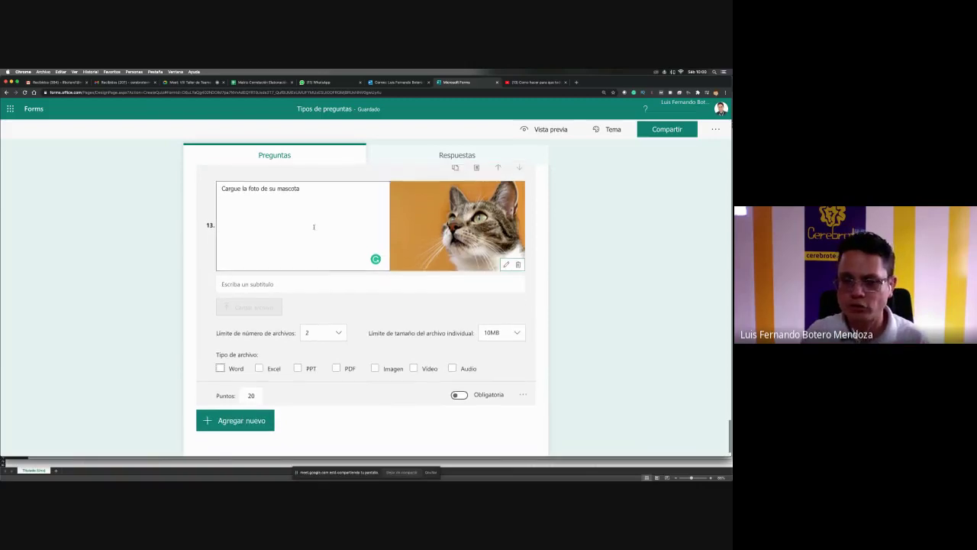
pyautogui.scroll(-1, 317, 252)
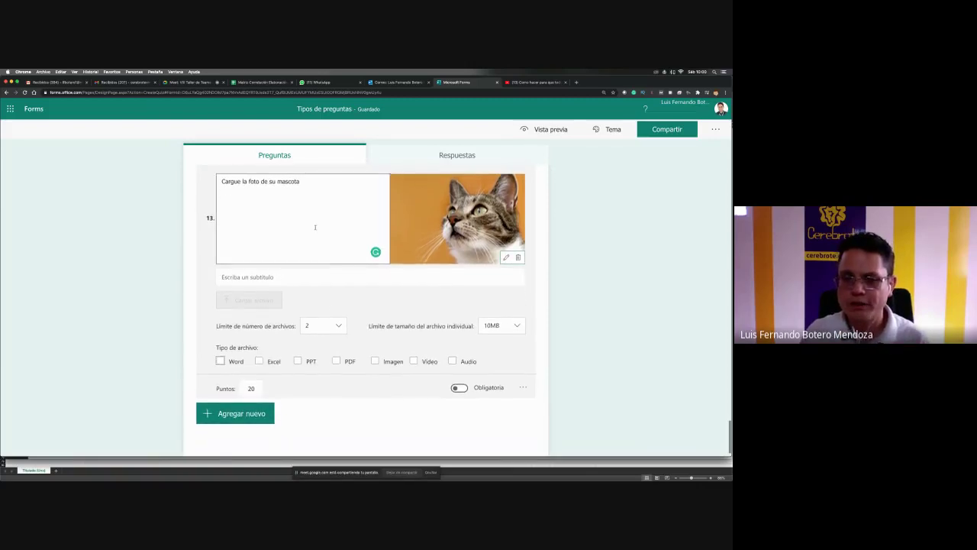
pyautogui.click(375, 362)
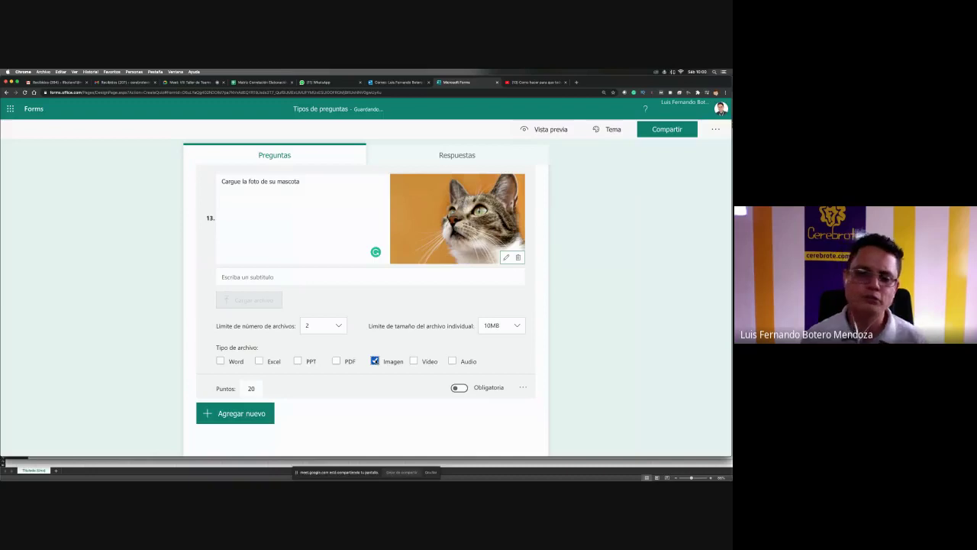
pyautogui.click(586, 374)
pyautogui.scroll(-1, 310, 355)
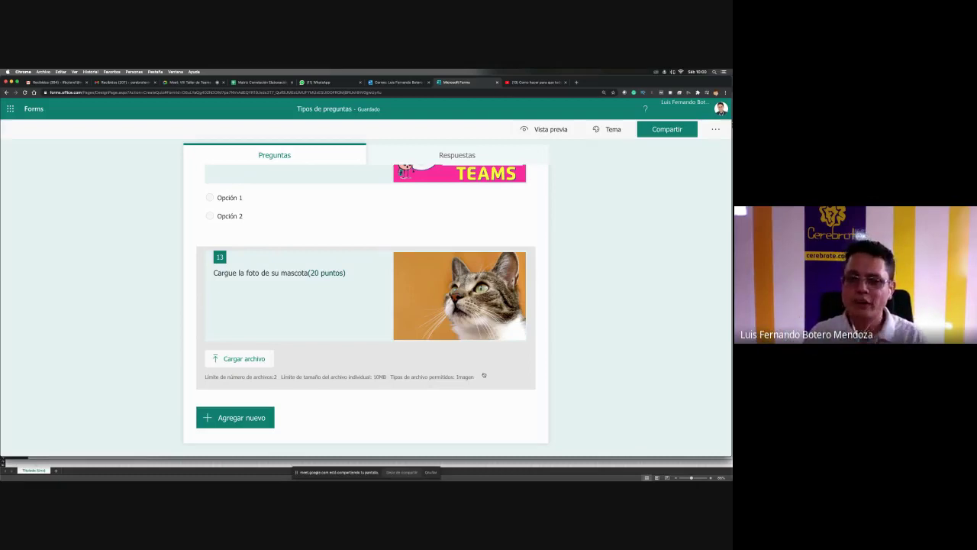
# Step: Add the line 'Por favor solo publicar archivos de imagen.' to question 13's title and untick Imagen
pyautogui.click(269, 308)
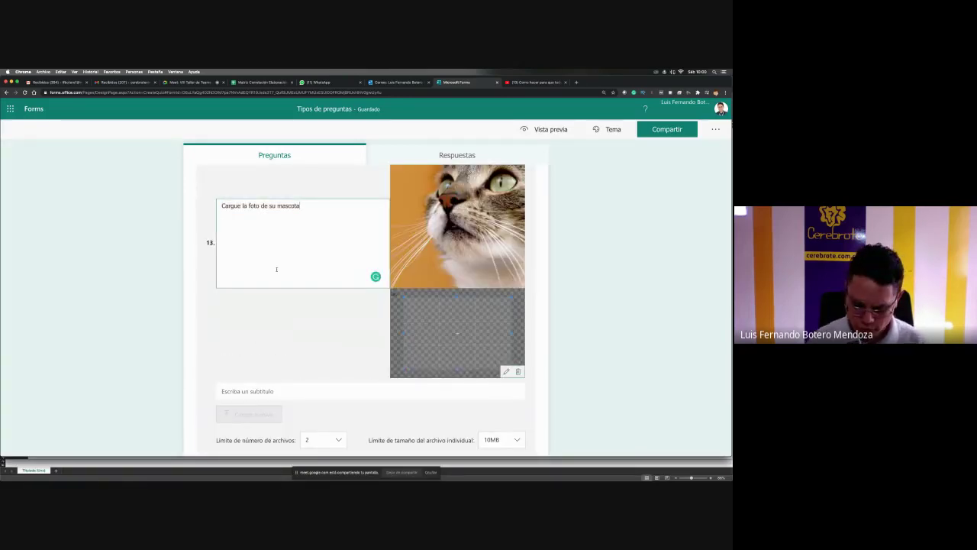
pyautogui.hotkey('shift', 'Return')
pyautogui.write('Por favor solo ')
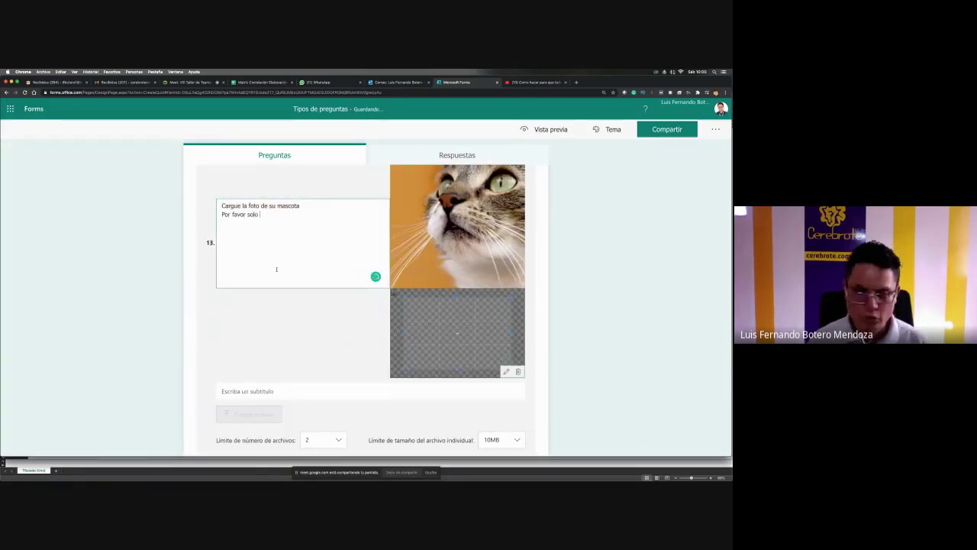
pyautogui.write('publicar ')
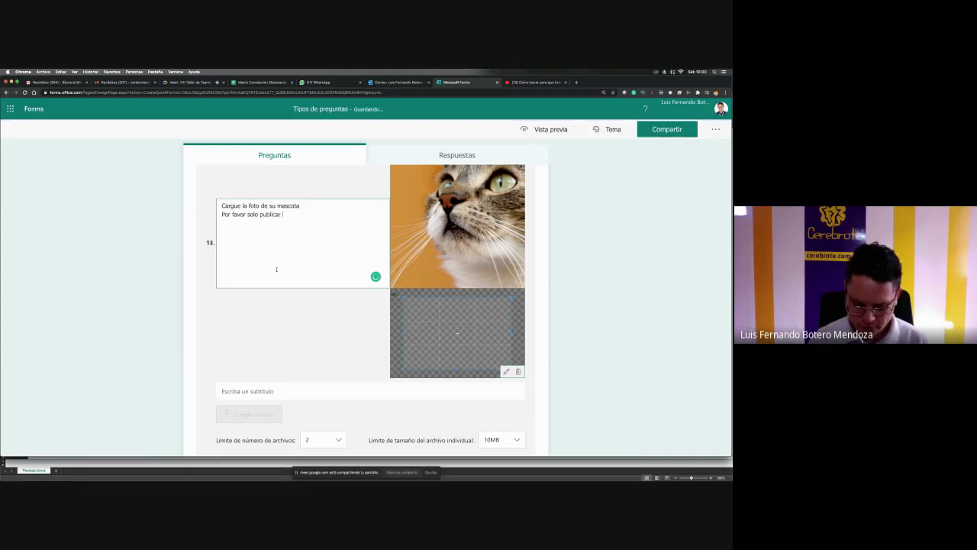
pyautogui.write('archivos de imagen')
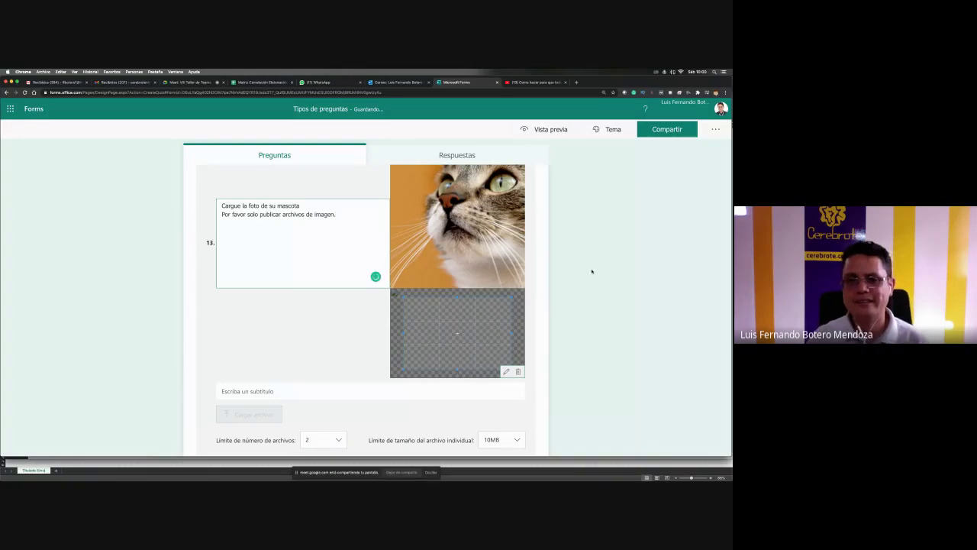
pyautogui.write('.')
pyautogui.scroll(-3, 370, 349)
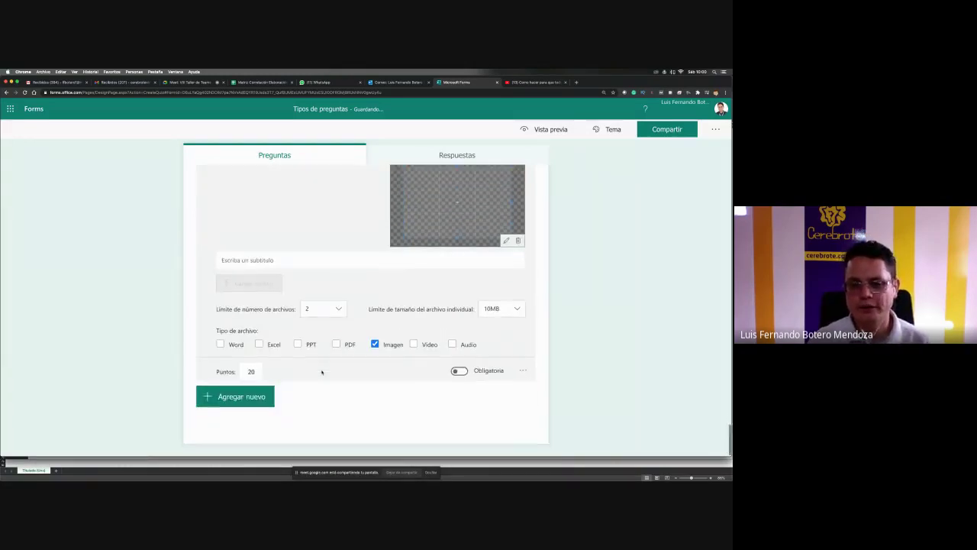
pyautogui.click(373, 345)
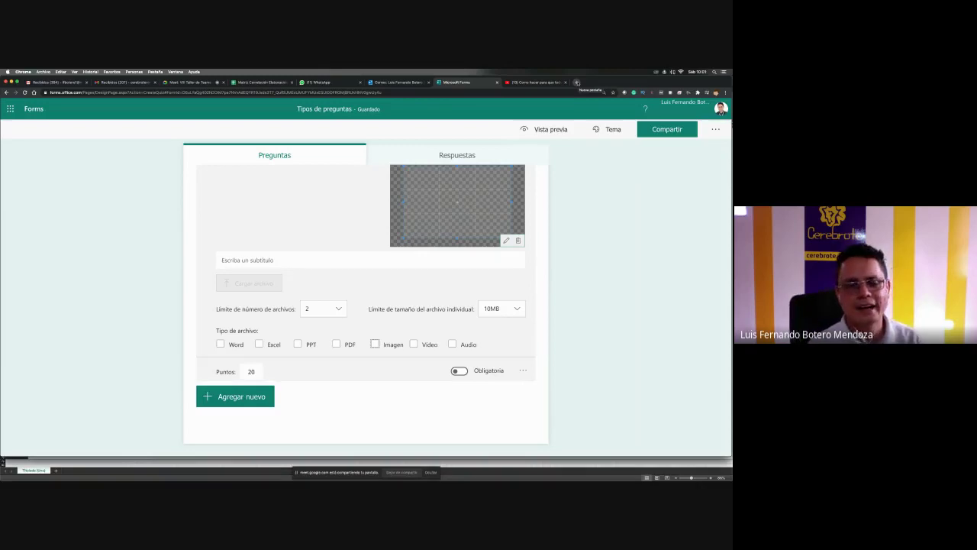
pyautogui.click(577, 82)
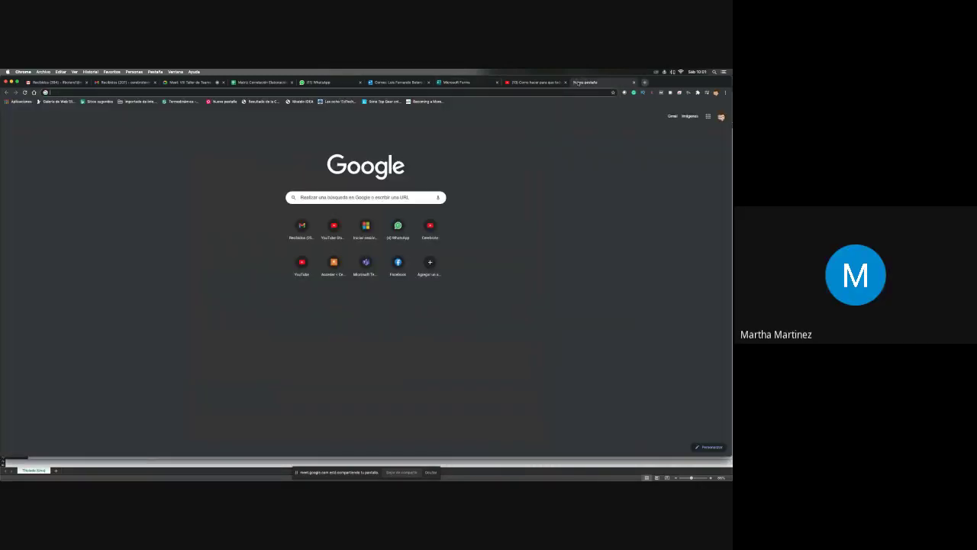
# Step: Search 'comprimir pdf', open Smallpdf's Comprimir PDF result, then return to the Forms tab
pyautogui.write('compr')
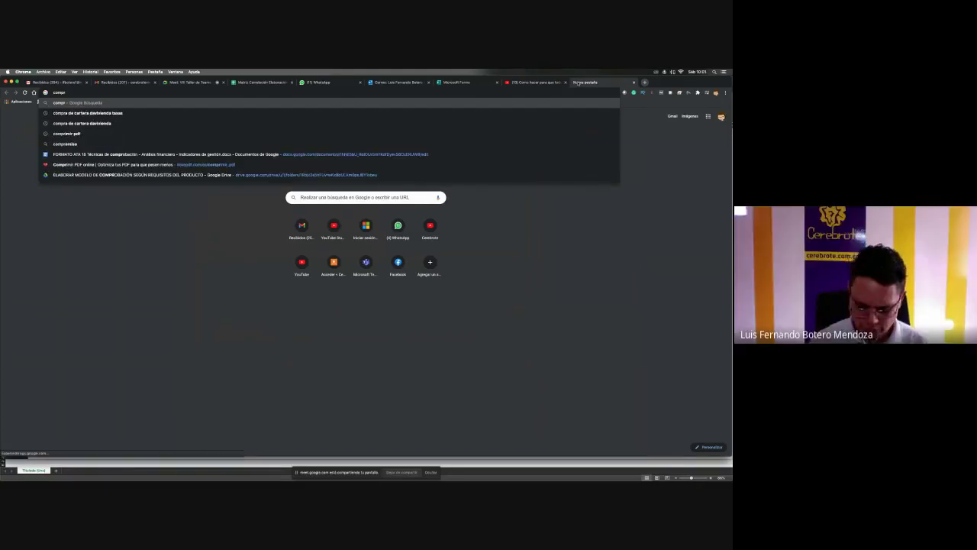
pyautogui.write('i')
pyautogui.write(' pdf')
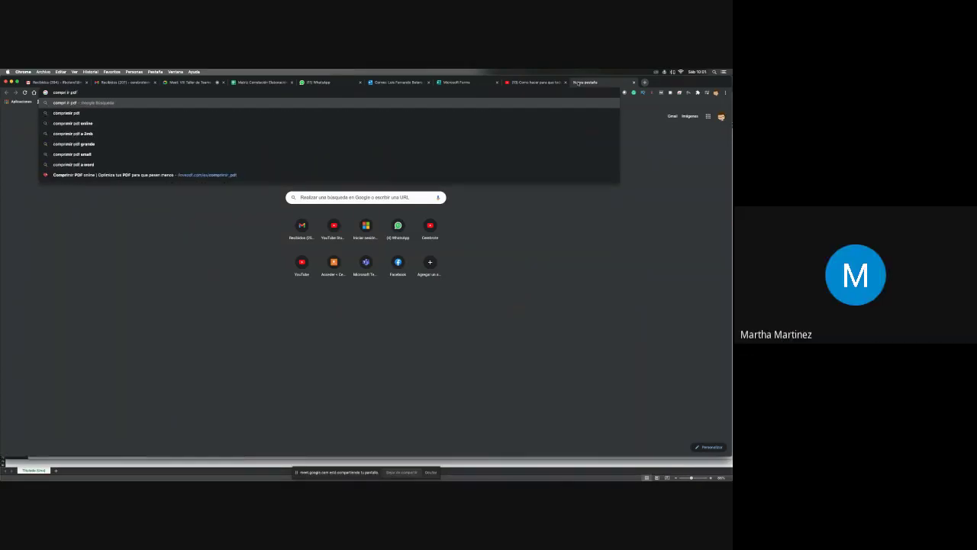
pyautogui.press('Left')
pyautogui.press('Left')
pyautogui.press('Left')
pyautogui.press('Left')
pyautogui.write('mir')
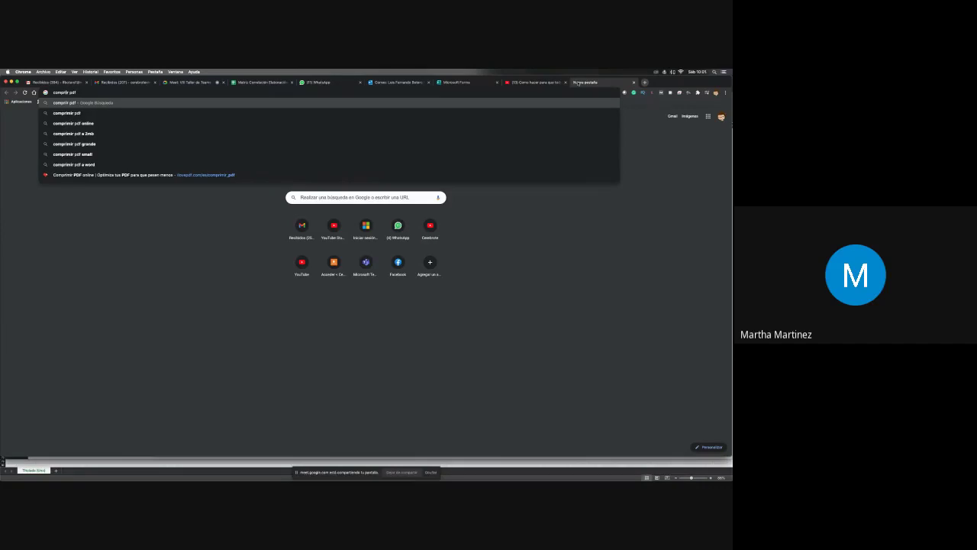
pyautogui.press('Return')
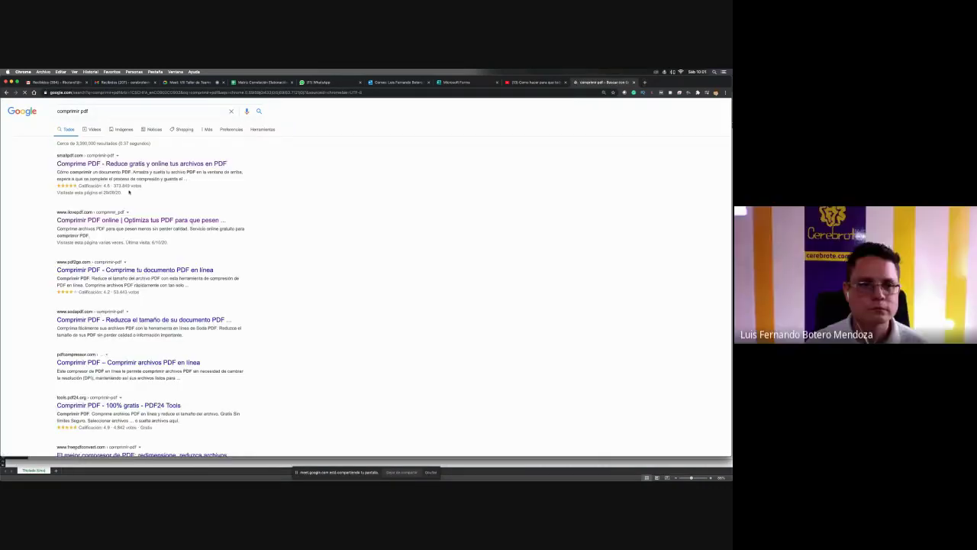
pyautogui.click(92, 170)
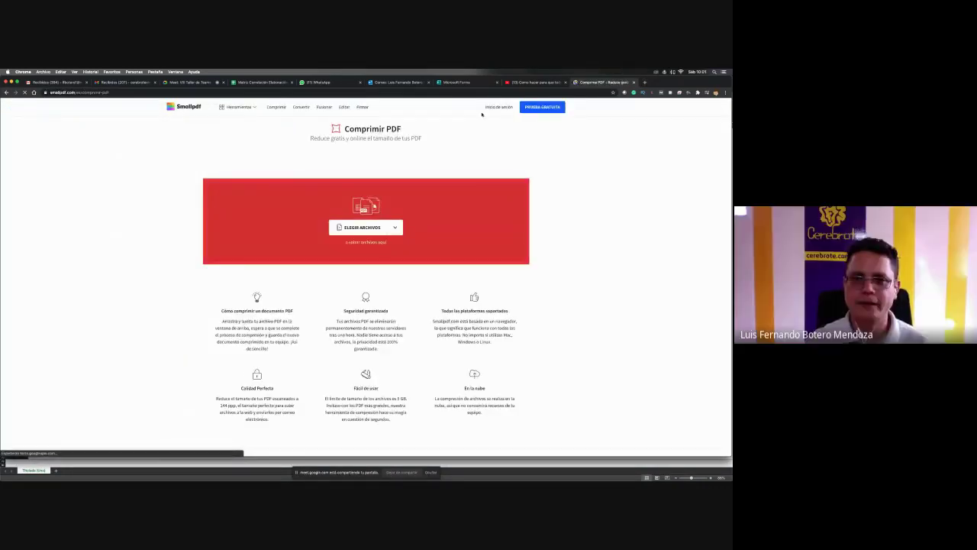
pyautogui.click(468, 82)
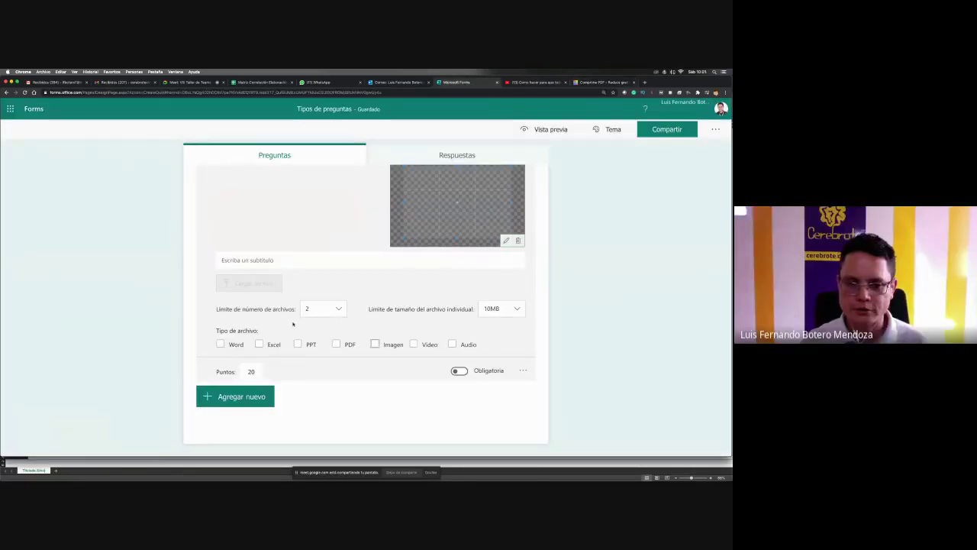
# Step: Turn off question 13's file-type restriction and reopen the question for editing
pyautogui.click(523, 371)
pyautogui.click(548, 379)
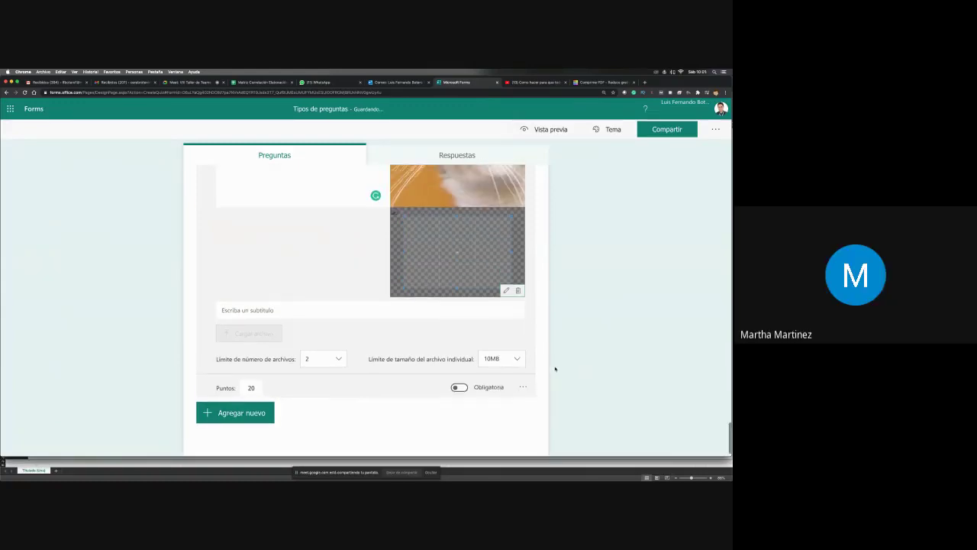
pyautogui.scroll(3, 555, 369)
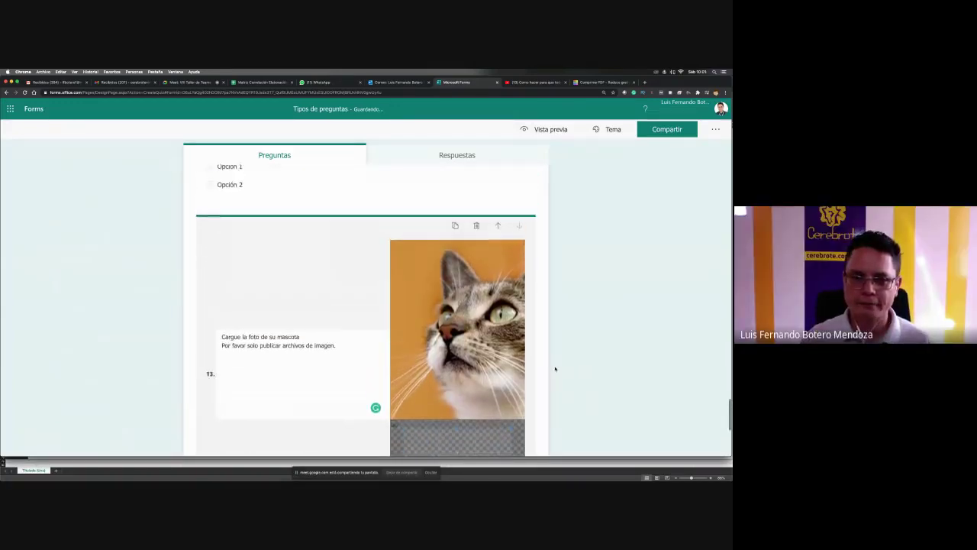
pyautogui.click(556, 293)
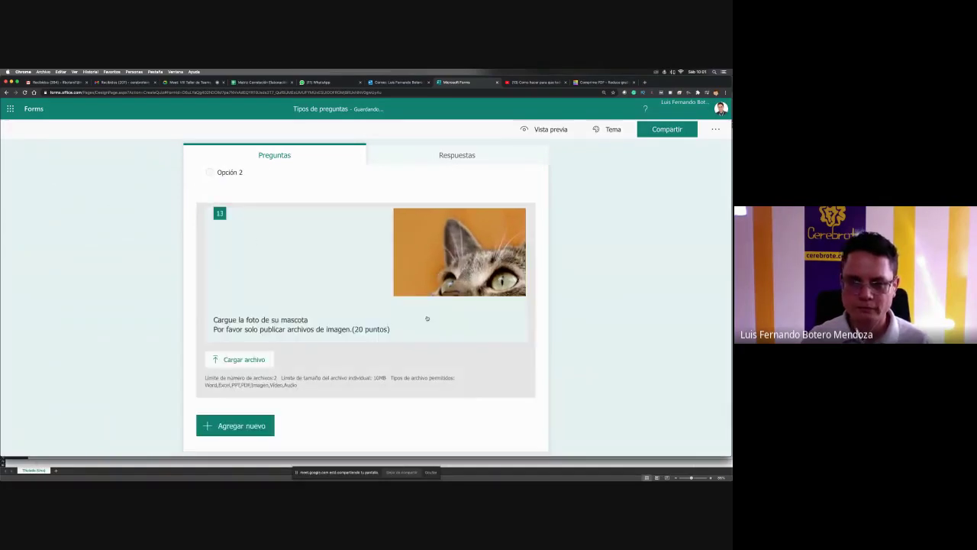
pyautogui.click(313, 296)
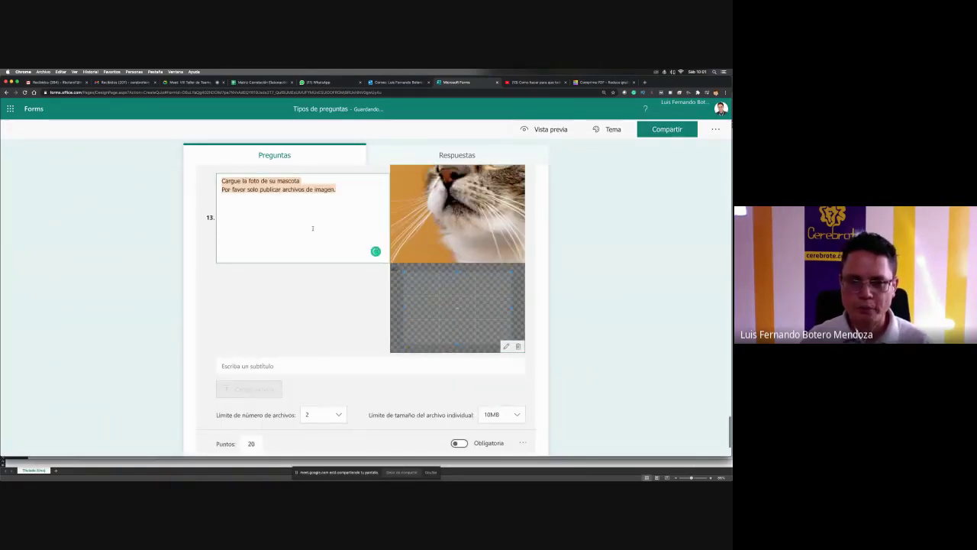
# Step: Add a Carga de archivo question from the extra question types below question 13
pyautogui.scroll(-2, 336, 291)
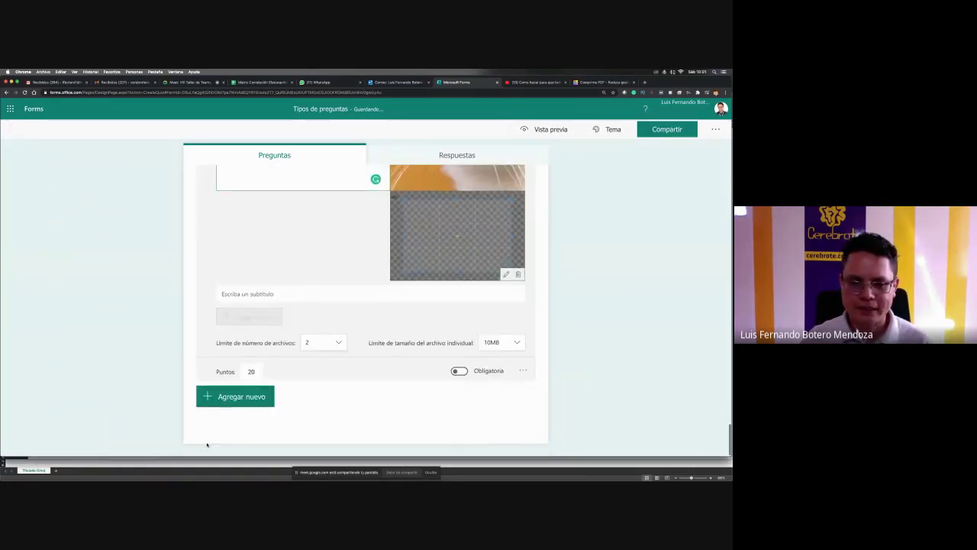
pyautogui.click(233, 398)
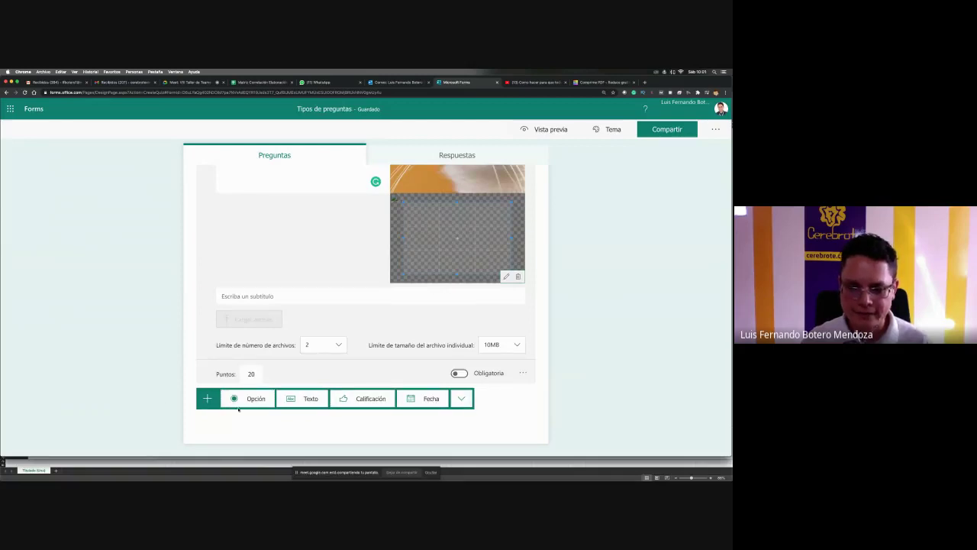
pyautogui.click(462, 397)
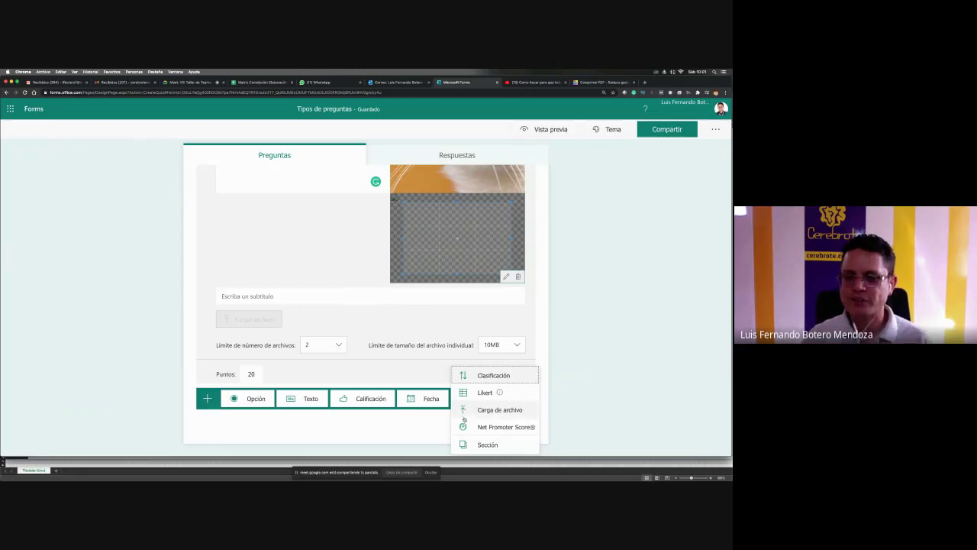
pyautogui.click(461, 398)
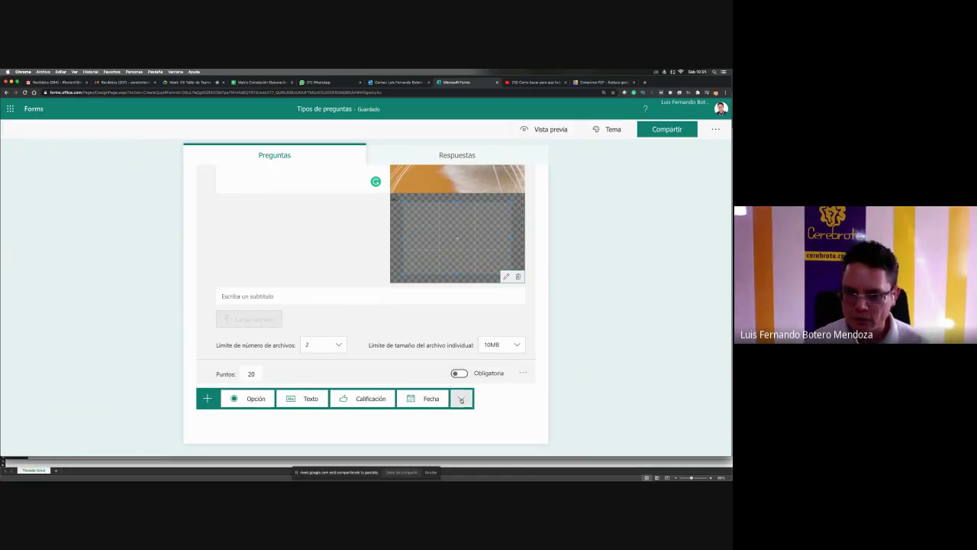
pyautogui.click(461, 398)
pyautogui.click(507, 410)
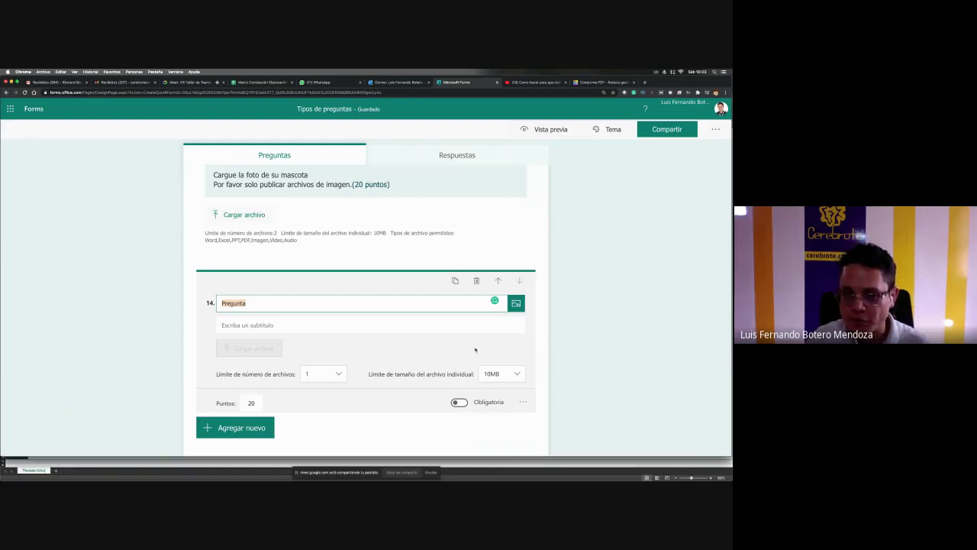
# Step: Enable Tipo de archivo on question 14 and tick only PDF
pyautogui.click(525, 402)
pyautogui.click(539, 429)
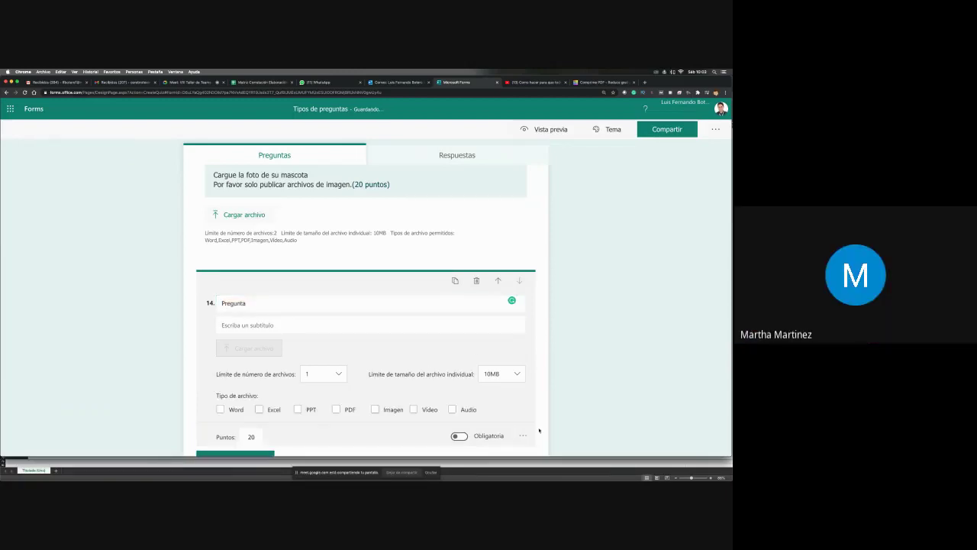
pyautogui.scroll(-2, 309, 372)
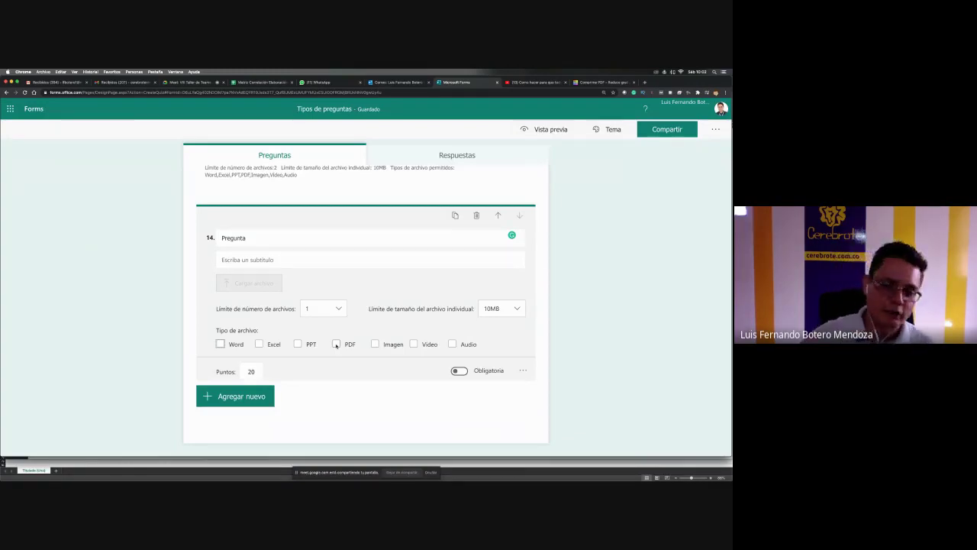
pyautogui.click(336, 344)
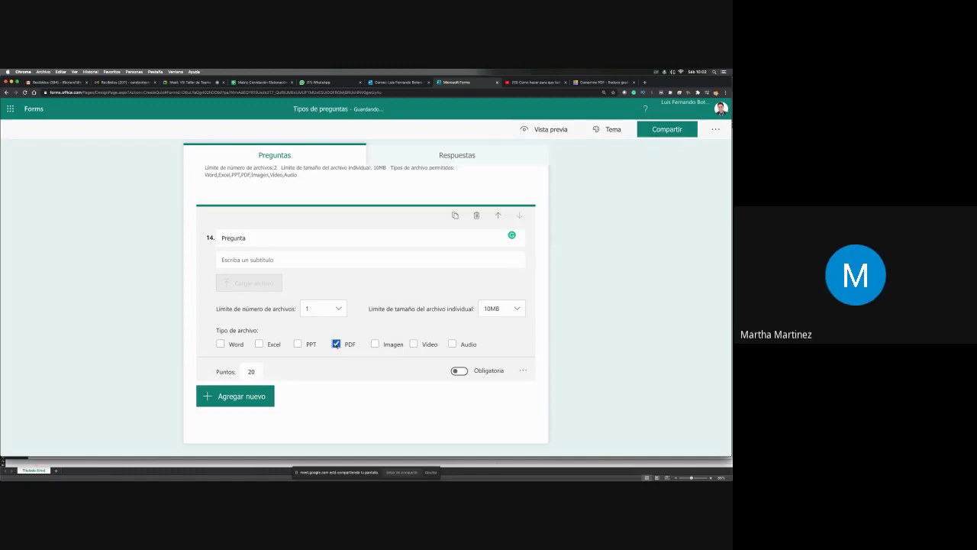
pyautogui.click(581, 386)
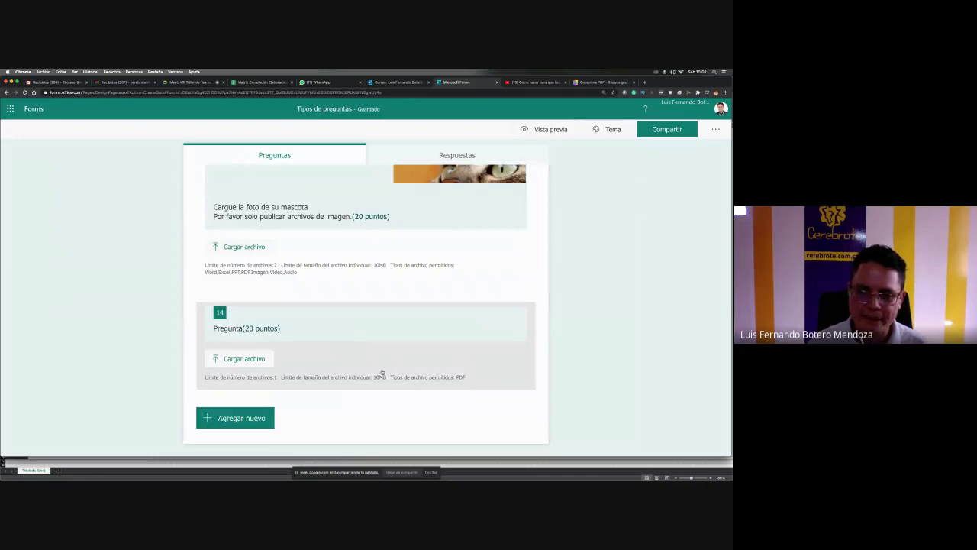
pyautogui.click(458, 381)
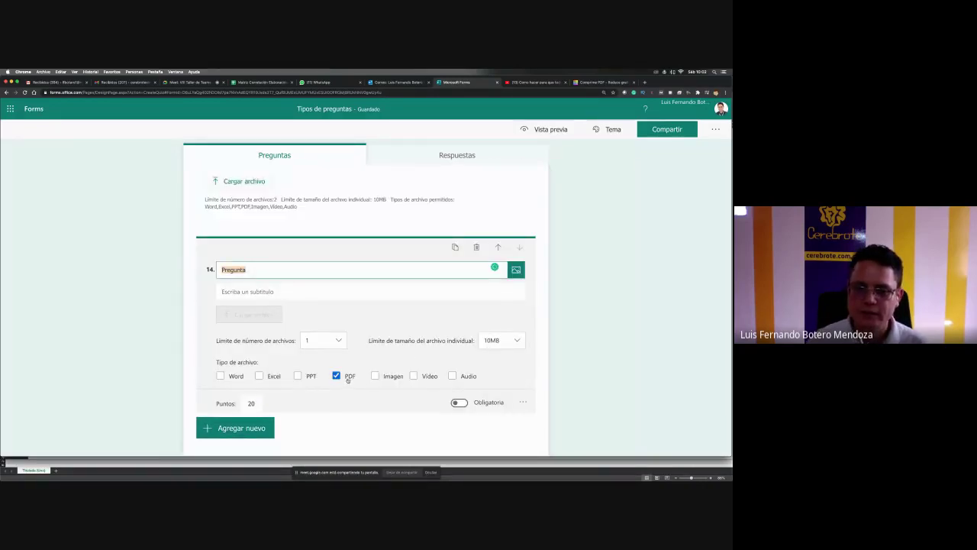
# Step: Reopen Smallpdf's Comprimir PDF page from the search results and bring up ELEGIR ARCHIVOS
pyautogui.click(594, 81)
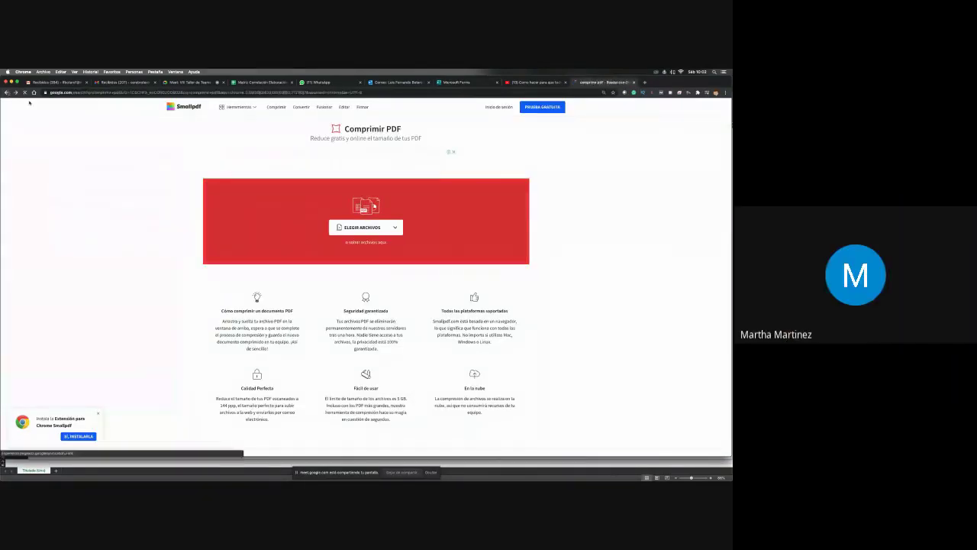
pyautogui.press('super+bracketleft')
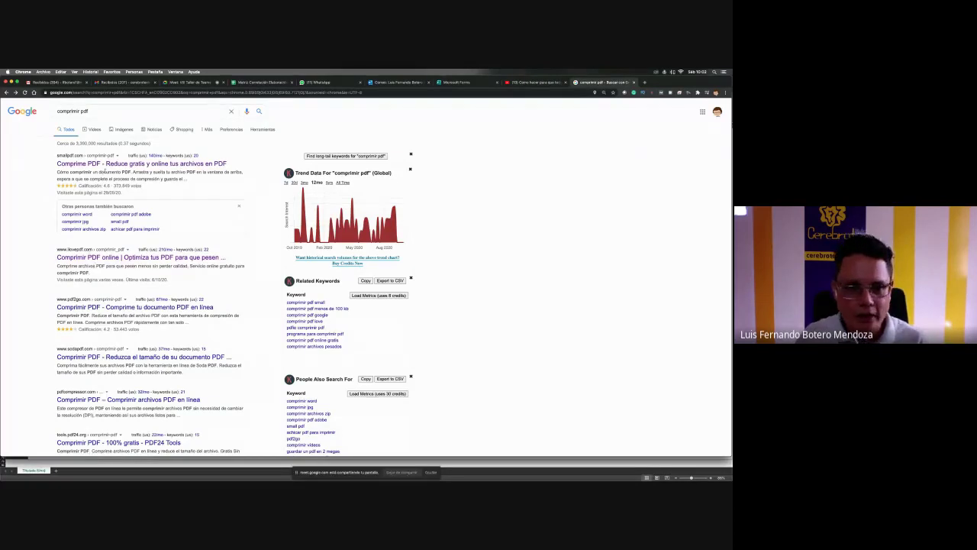
pyautogui.click(86, 164)
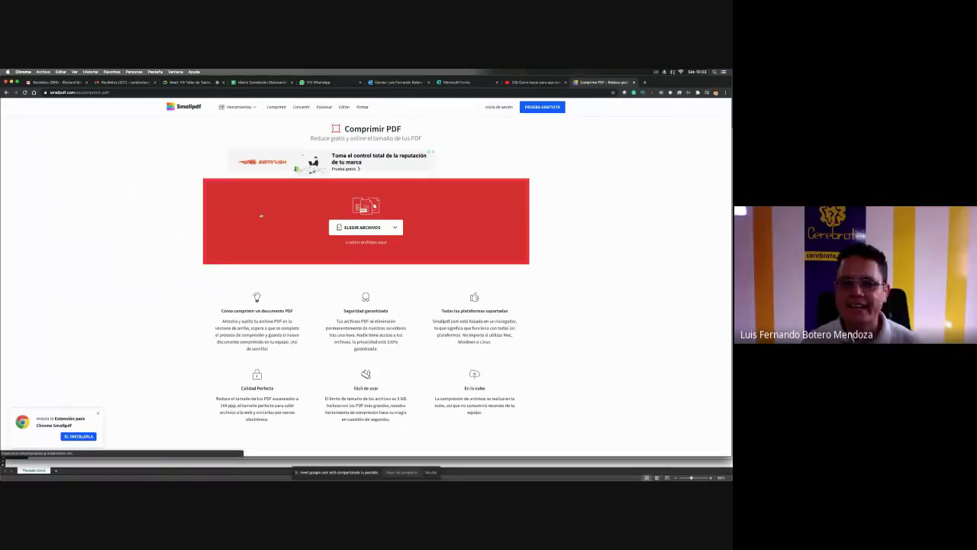
pyautogui.click(364, 226)
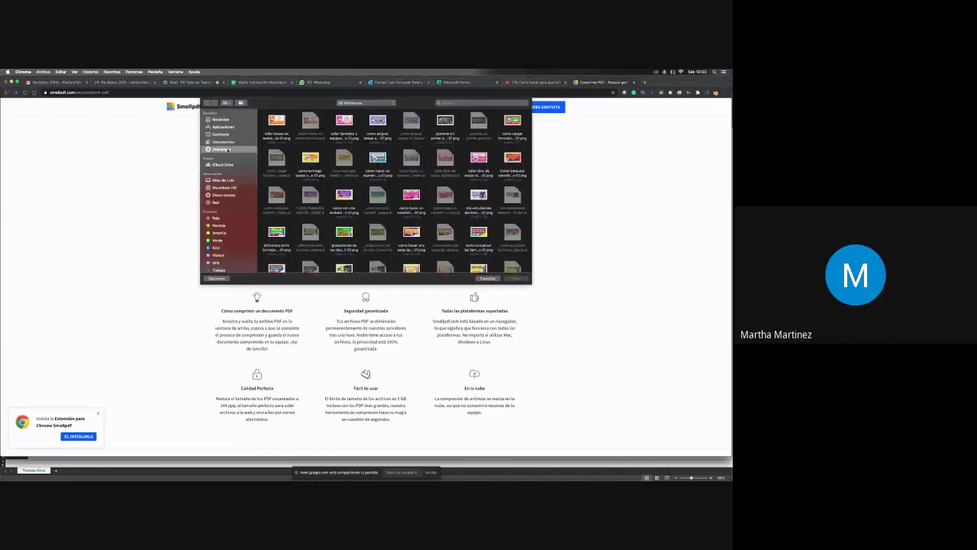
# Step: Select boceto con paleta.pdf in the file dialog, preview it, and open it for compression
pyautogui.scroll(-2, 391, 200)
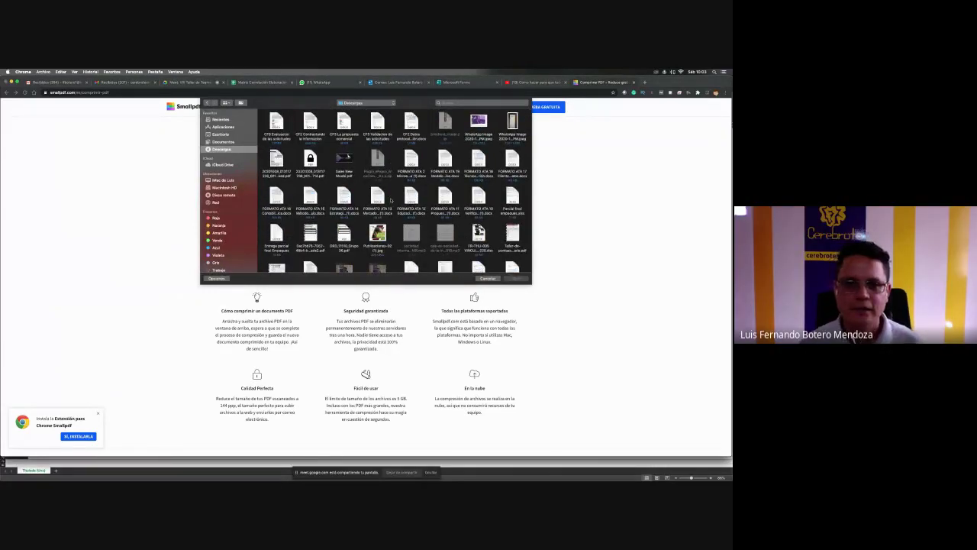
pyautogui.scroll(-4, 390, 200)
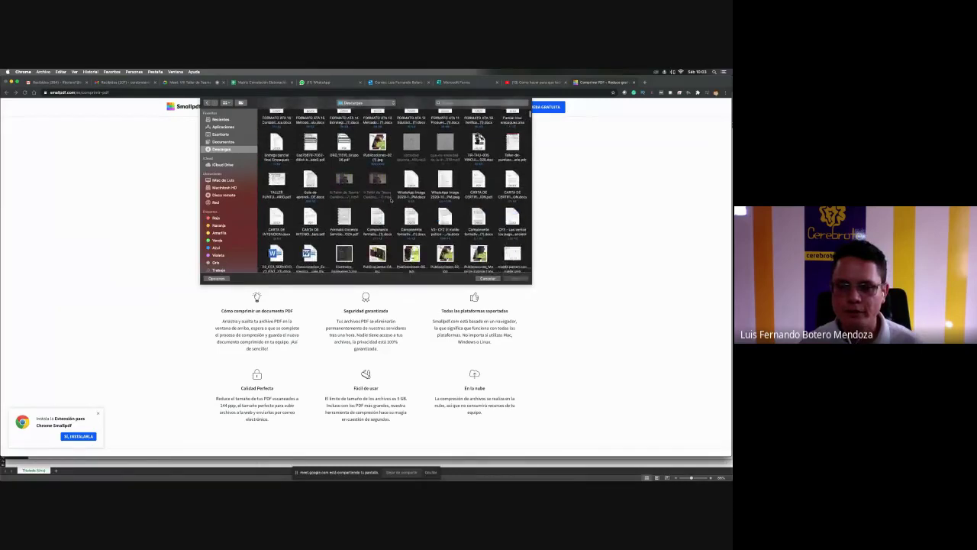
pyautogui.scroll(-3, 390, 200)
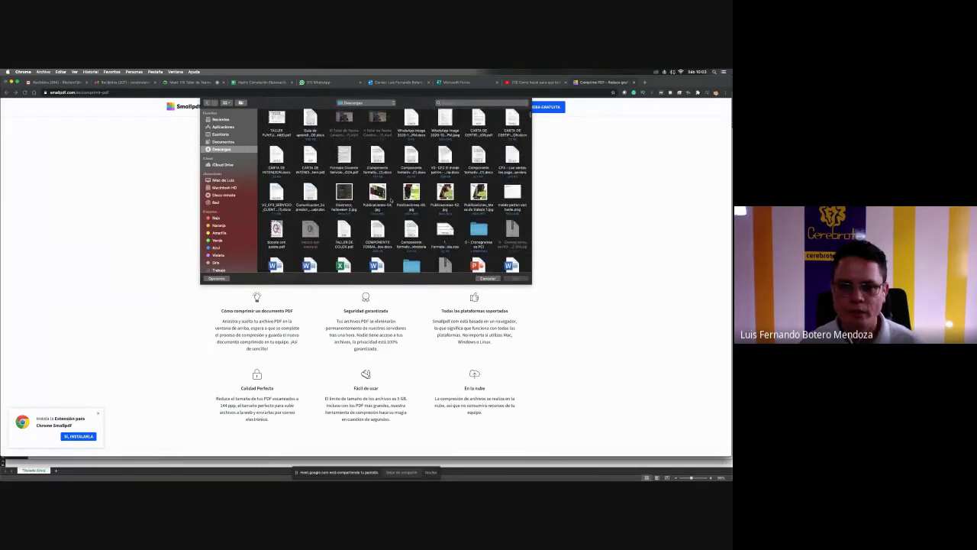
pyautogui.scroll(-1, 390, 200)
pyautogui.click(277, 189)
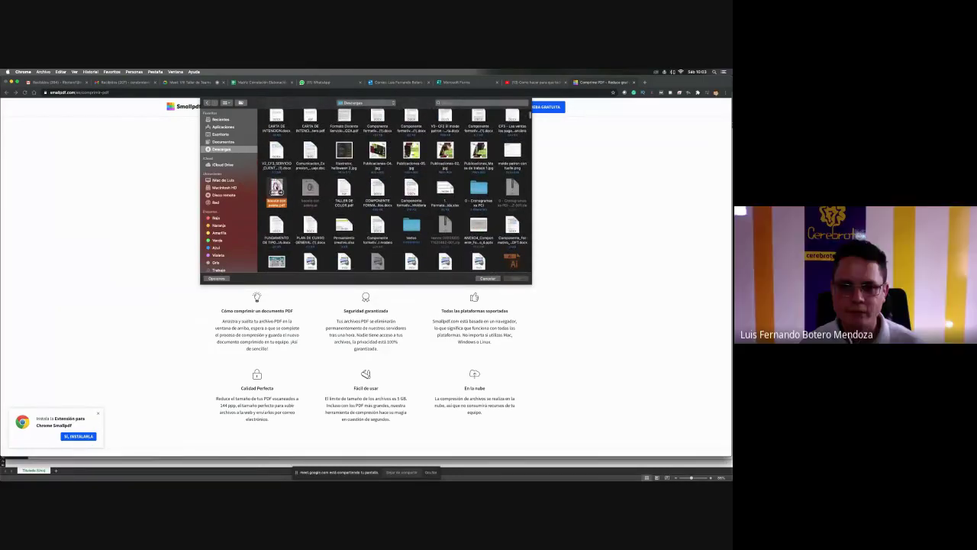
pyautogui.press('space')
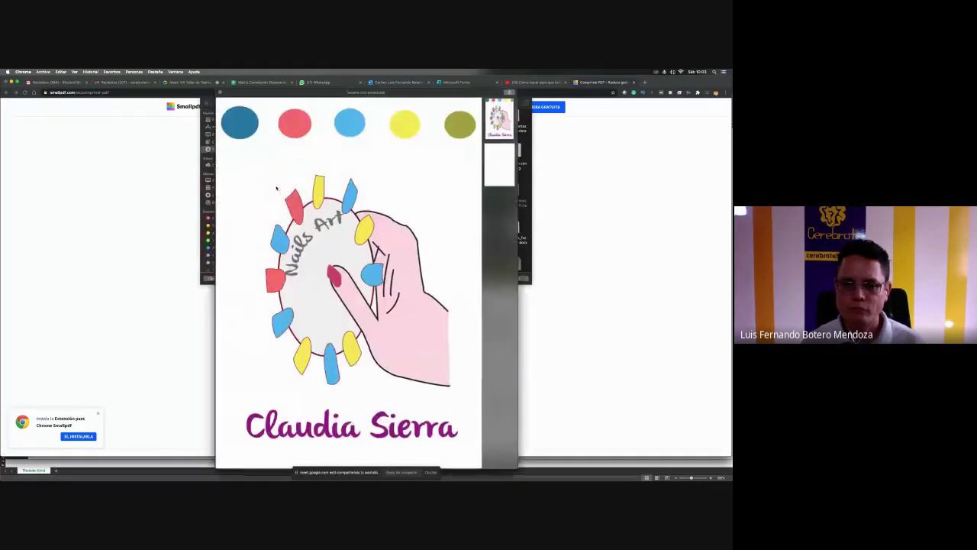
pyautogui.press('space')
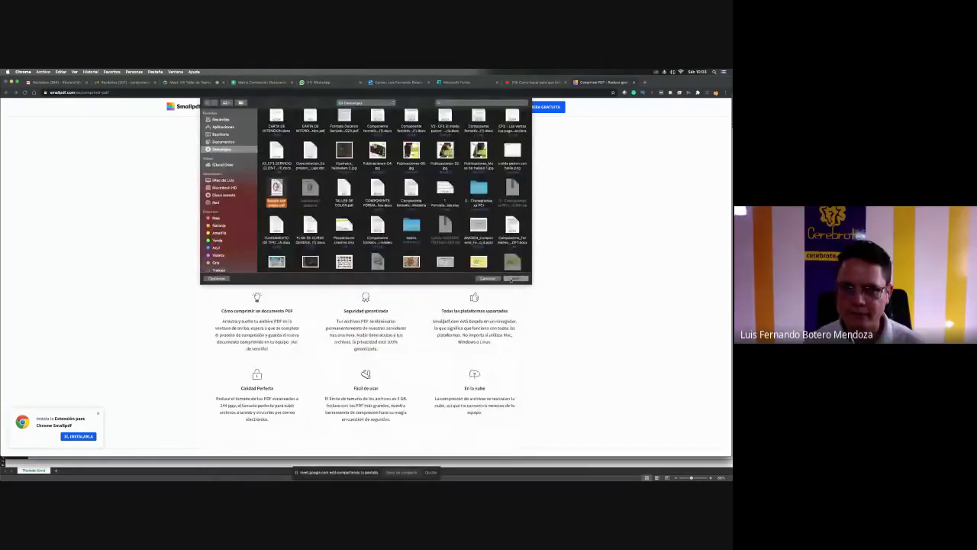
pyautogui.click(511, 279)
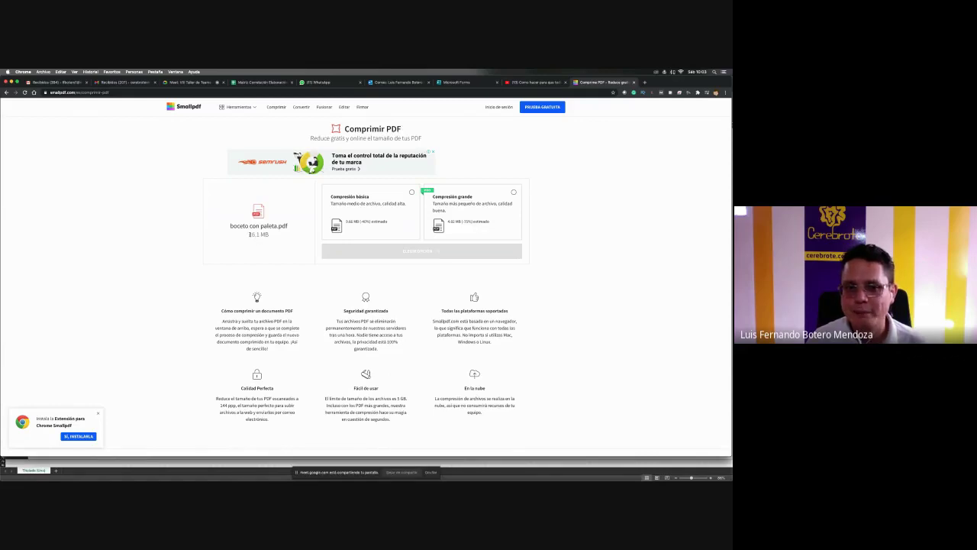
# Step: Highlight the uploaded file's 16.1 MB size and its name
pyautogui.moveTo(249, 235); pyautogui.dragTo(268, 235)
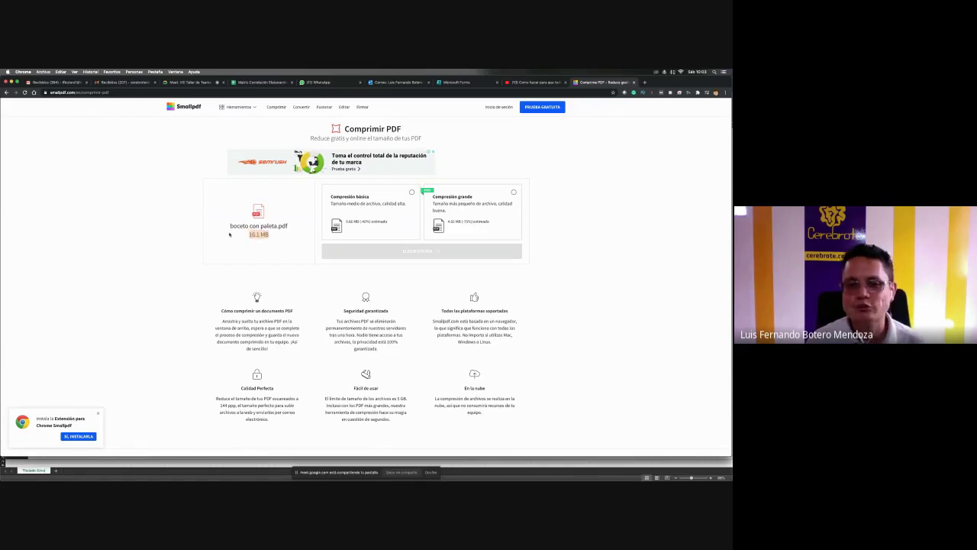
pyautogui.click(229, 234)
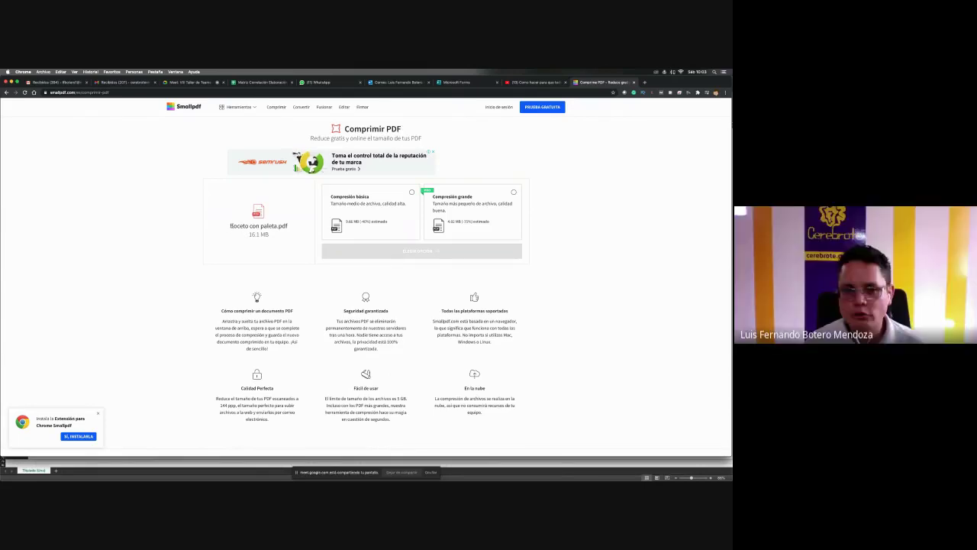
pyautogui.moveTo(231, 225); pyautogui.dragTo(284, 238)
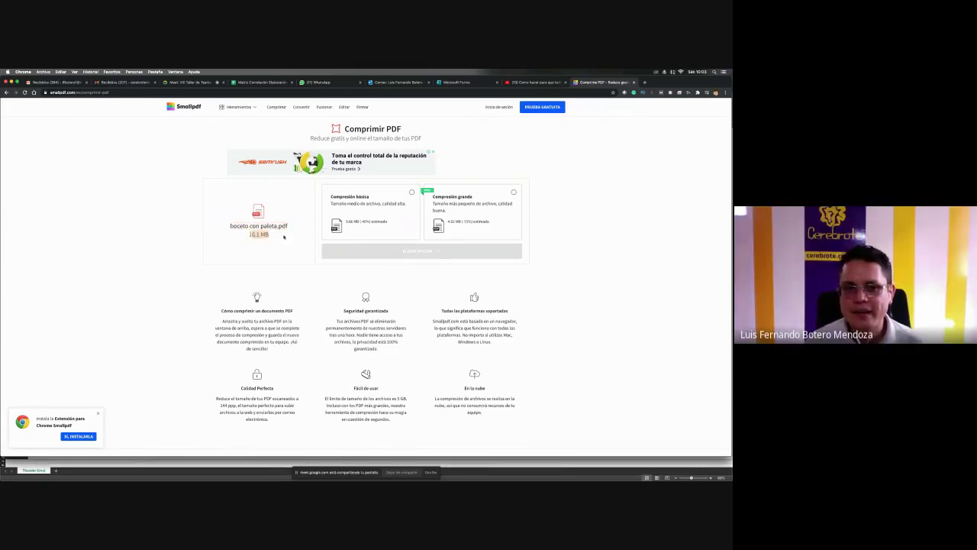
# Step: Glance over the other tabs, then choose Compresión básica for the PDF
pyautogui.click(266, 82)
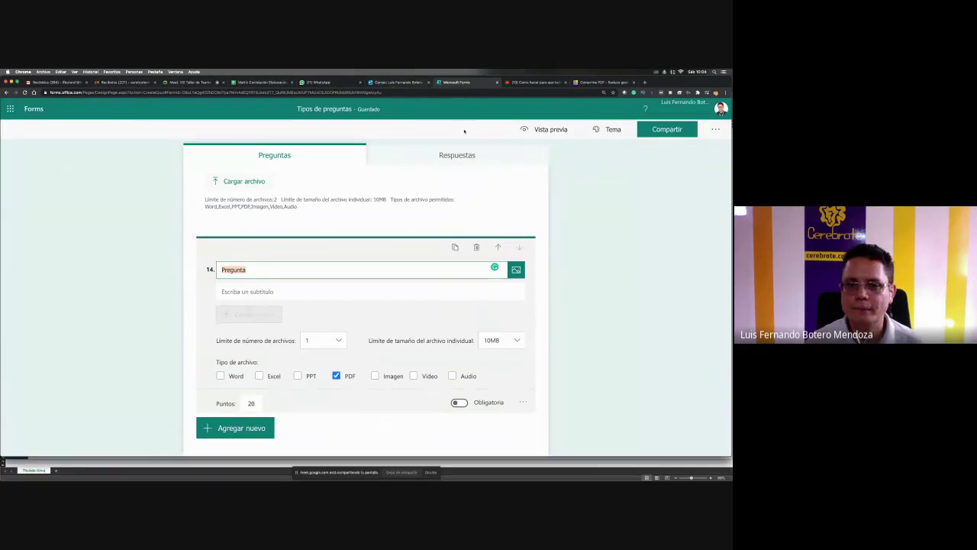
pyautogui.scroll(-1, 573, 301)
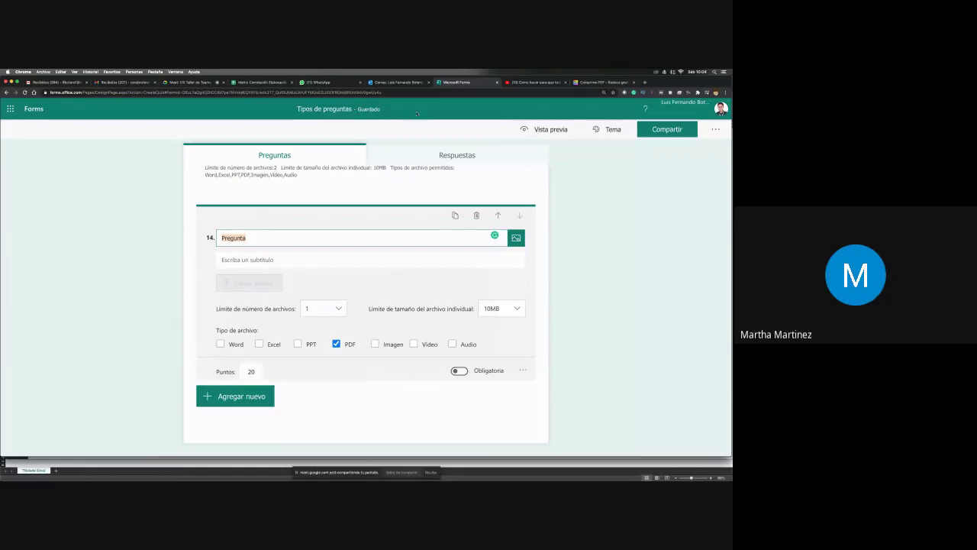
pyautogui.click(608, 82)
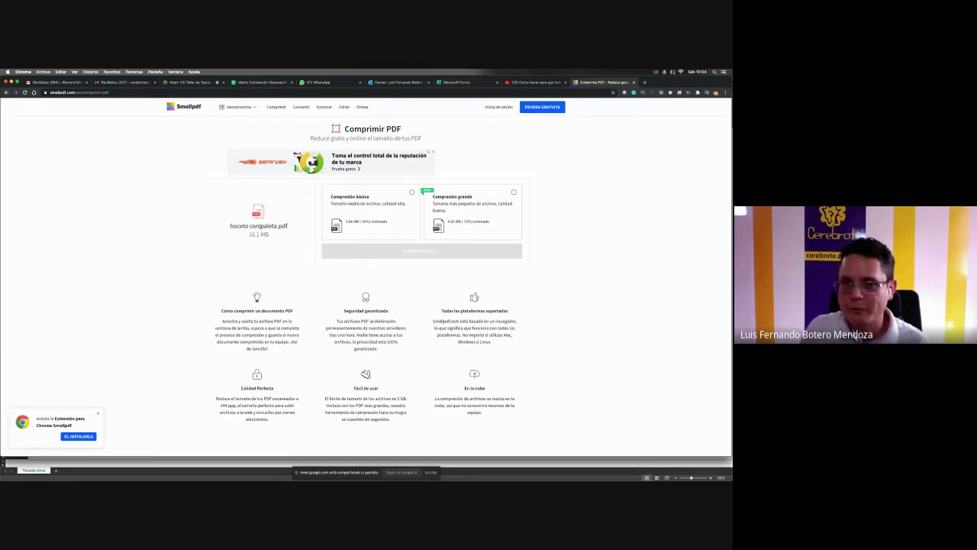
pyautogui.click(469, 82)
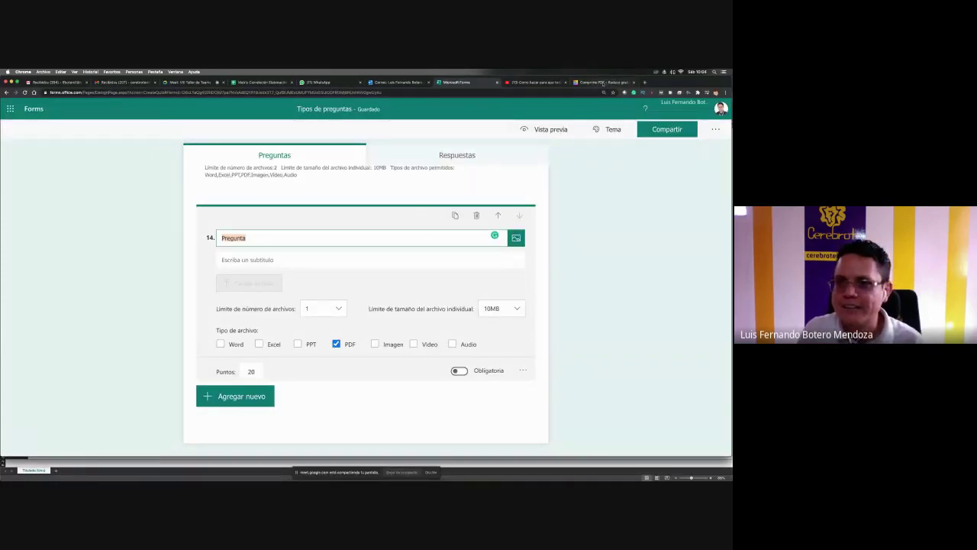
pyautogui.click(603, 82)
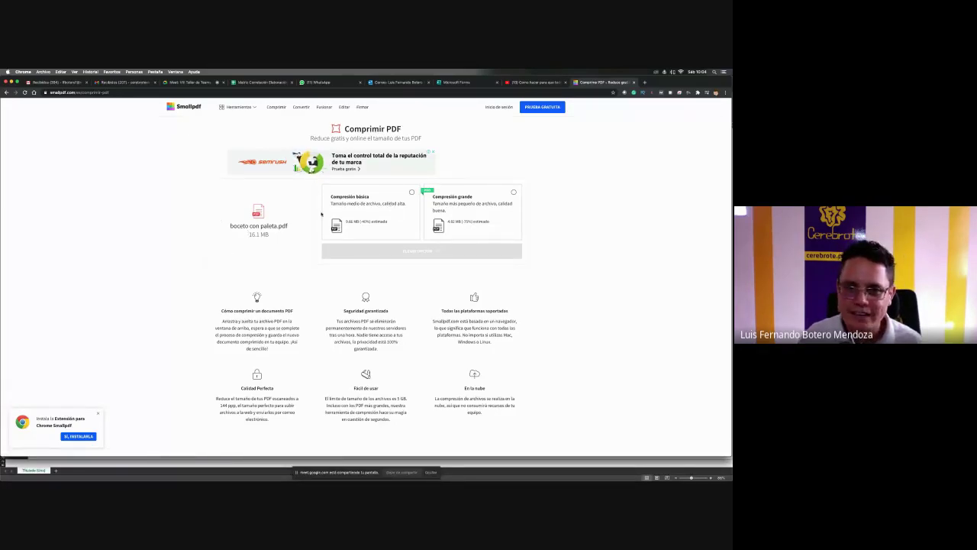
pyautogui.click(412, 193)
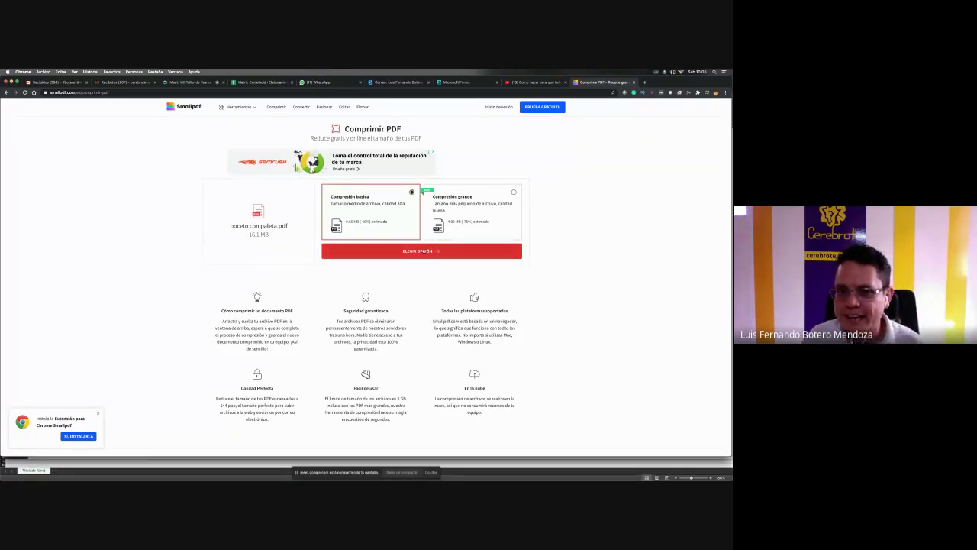
# Step: Run basic compression (16.1 MB to 1.6 MB) and open the downloaded compressed copy
pyautogui.click(423, 251)
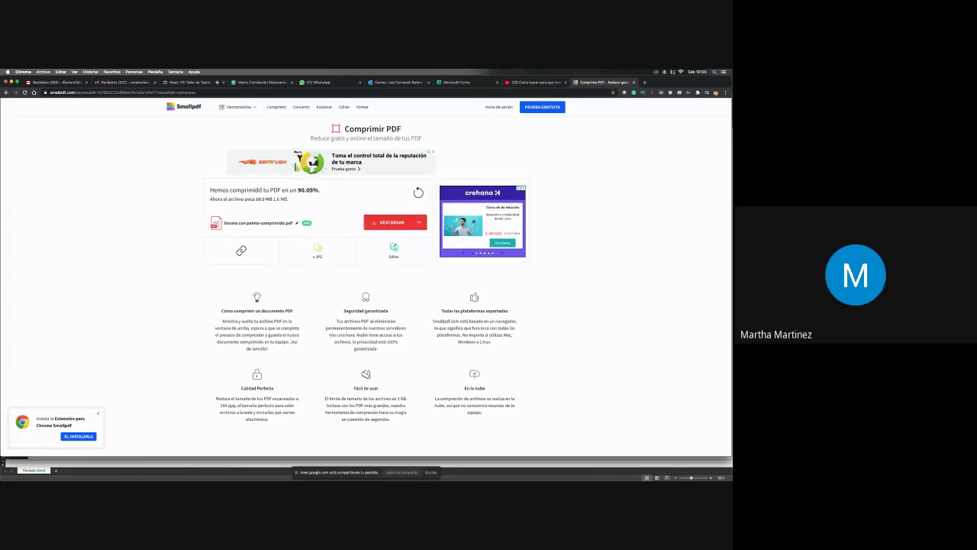
pyautogui.moveTo(255, 198); pyautogui.dragTo(287, 200)
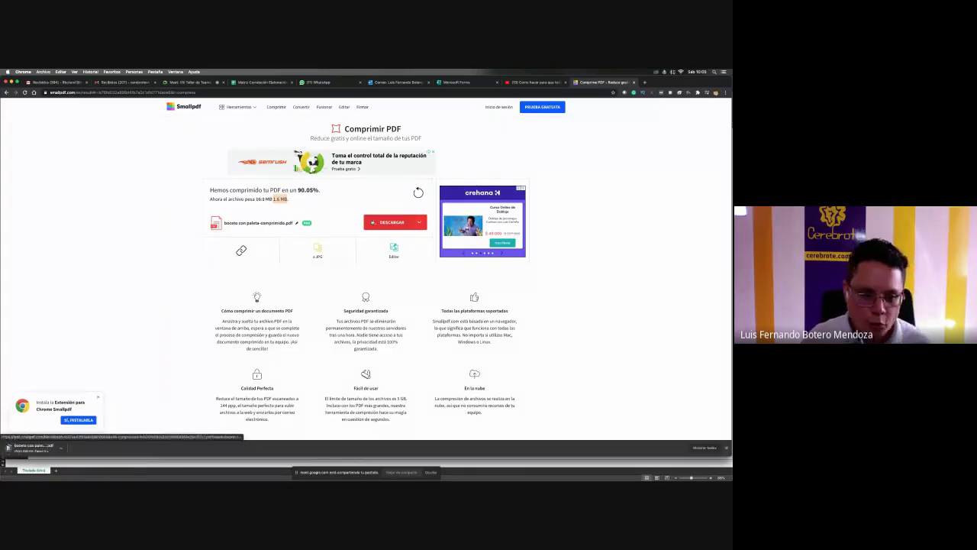
pyautogui.click(46, 449)
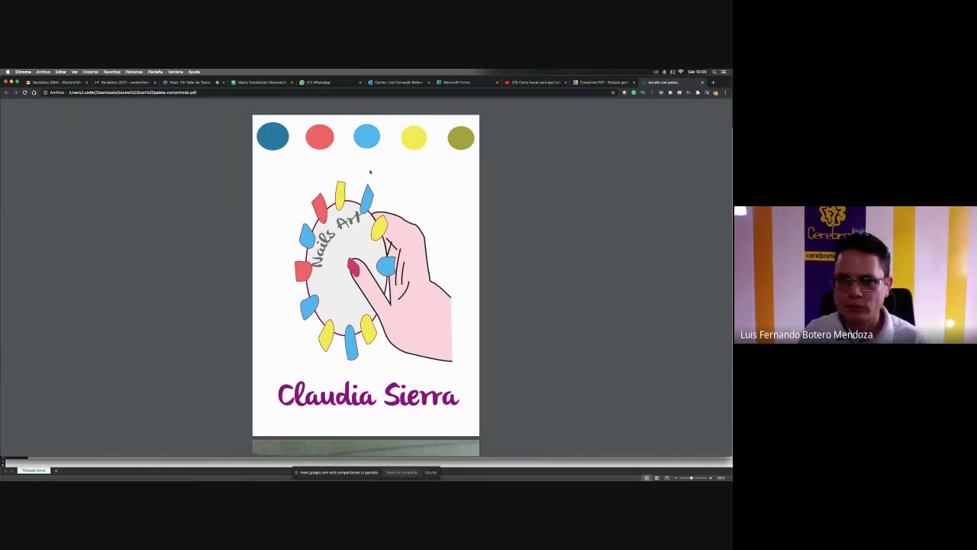
# Step: Open the original boceto con paleta.pdf from Finder's Descargas folder in Vista Previa
pyautogui.press('super+Tab')
pyautogui.press('super+Tab')
pyautogui.press('super+Tab')
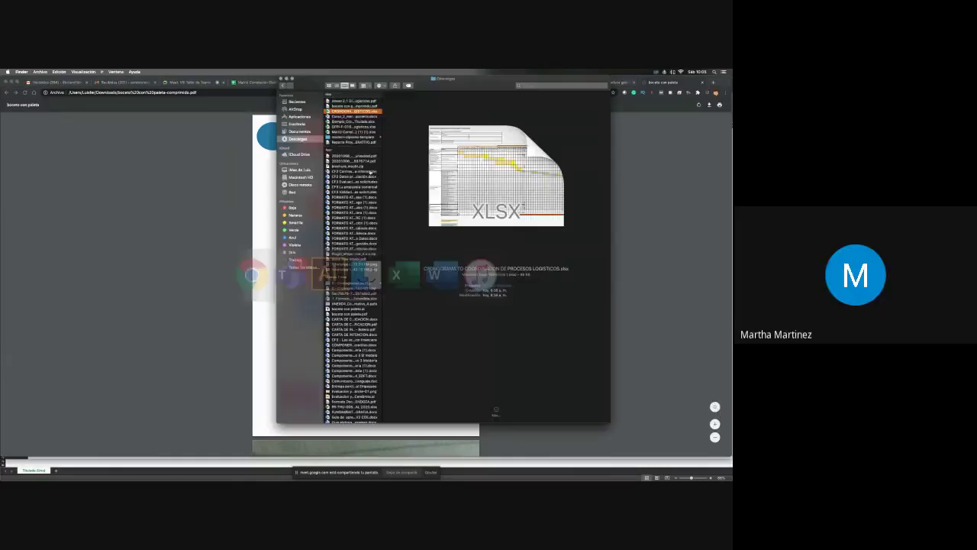
pyautogui.click(220, 204)
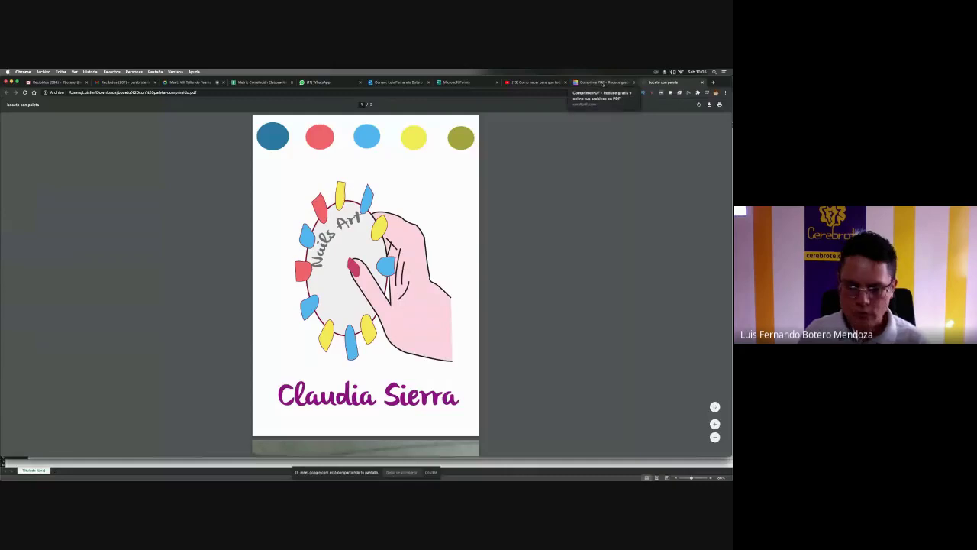
pyautogui.press('super+Tab')
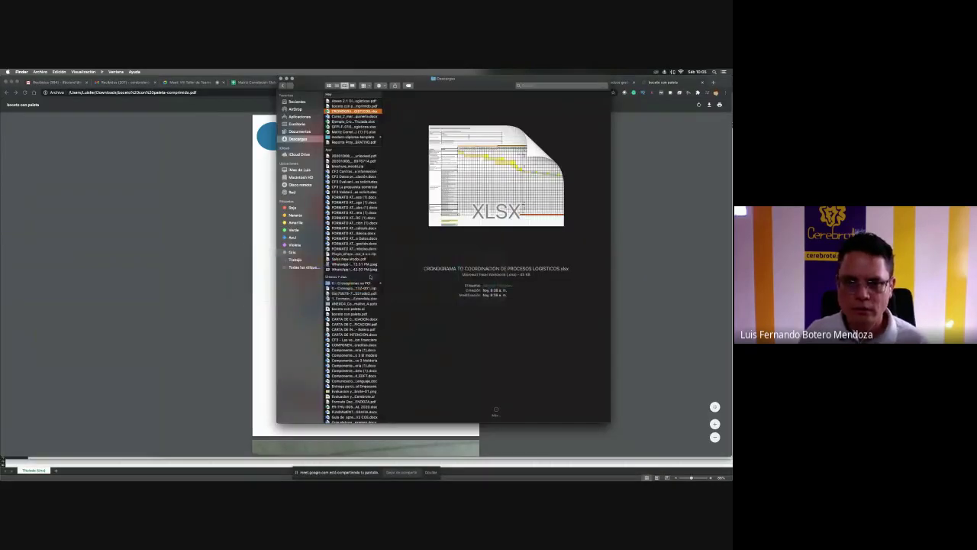
pyautogui.scroll(-1, 352, 260)
pyautogui.click(336, 311)
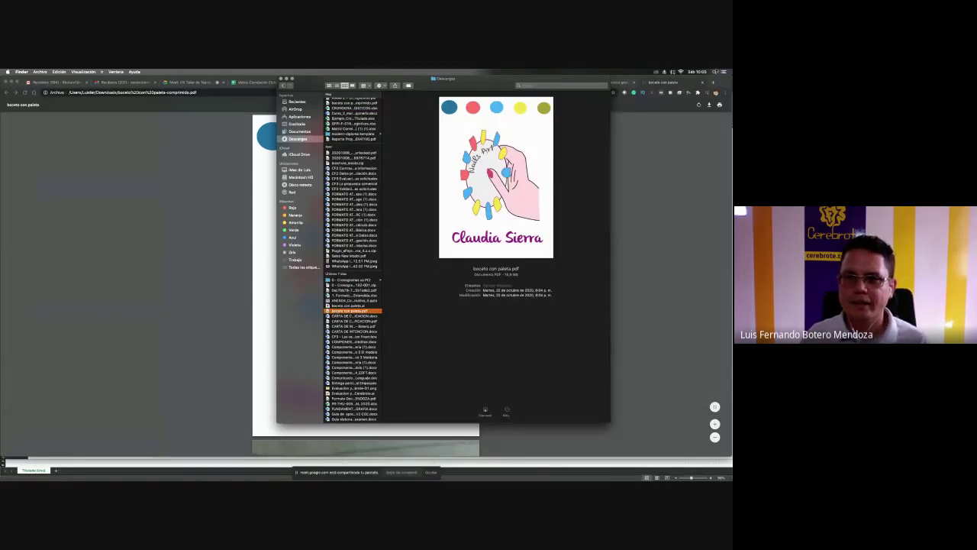
pyautogui.doubleClick(351, 310)
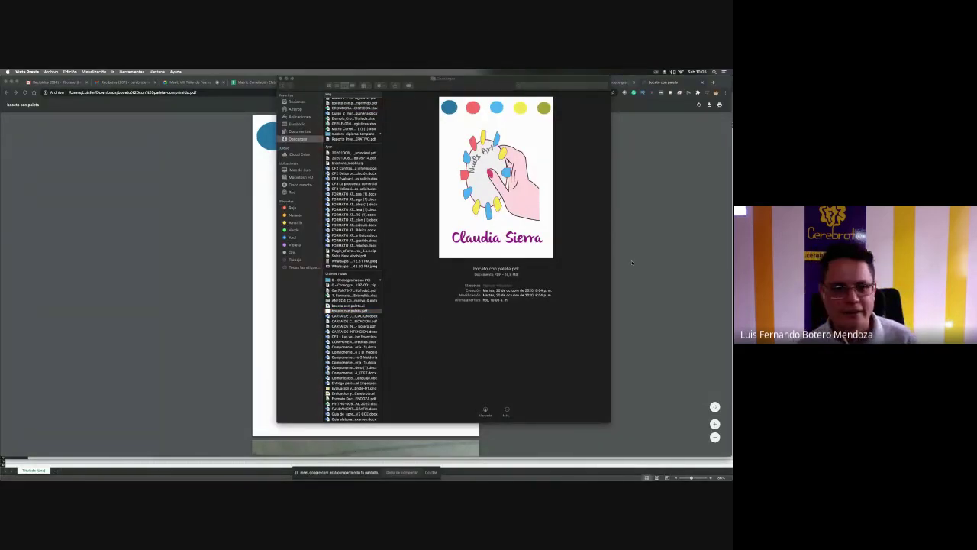
pyautogui.press('super+Tab')
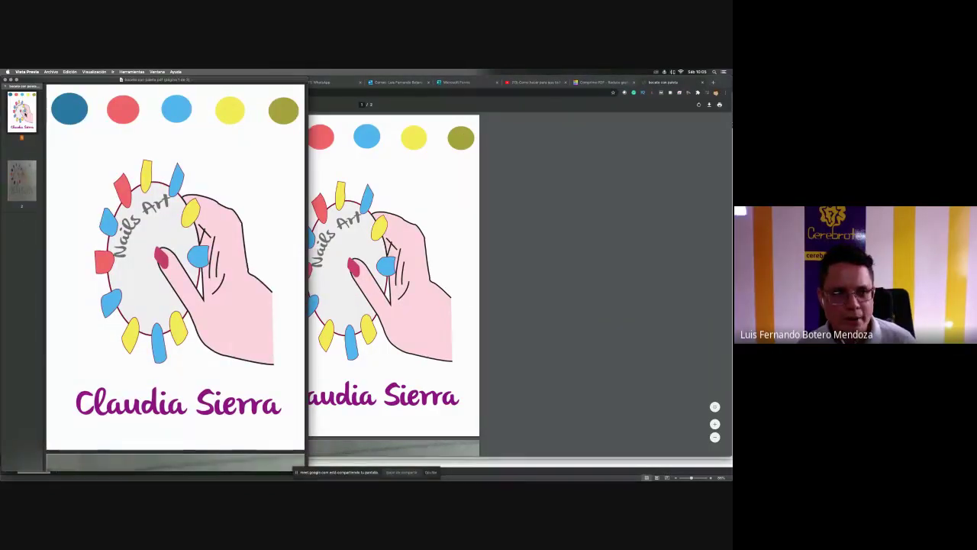
# Step: Place the original PDF in Preview beside the narrowed Chrome window showing the compressed copy
pyautogui.click(22, 181)
pyautogui.press('super+Tab')
pyautogui.scroll(-5, 437, 283)
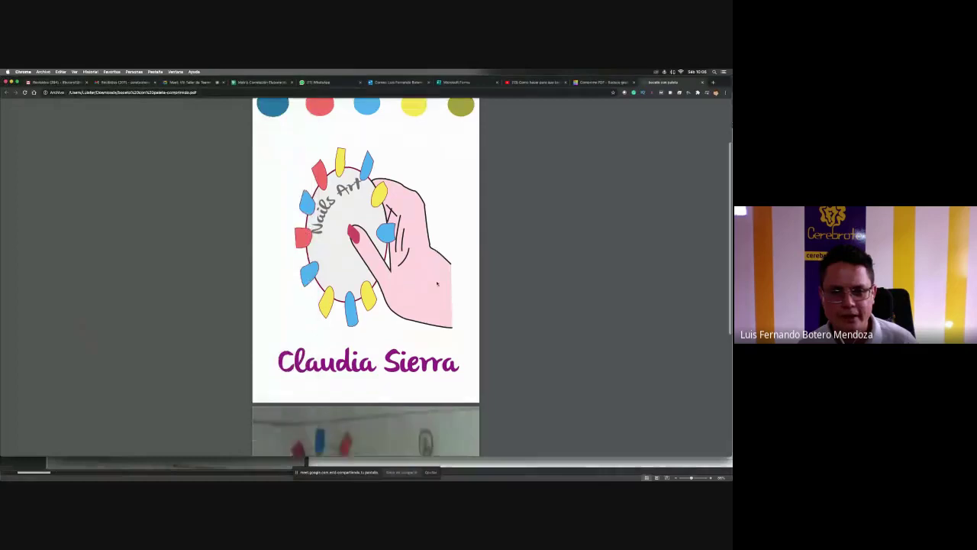
pyautogui.scroll(-2, 438, 283)
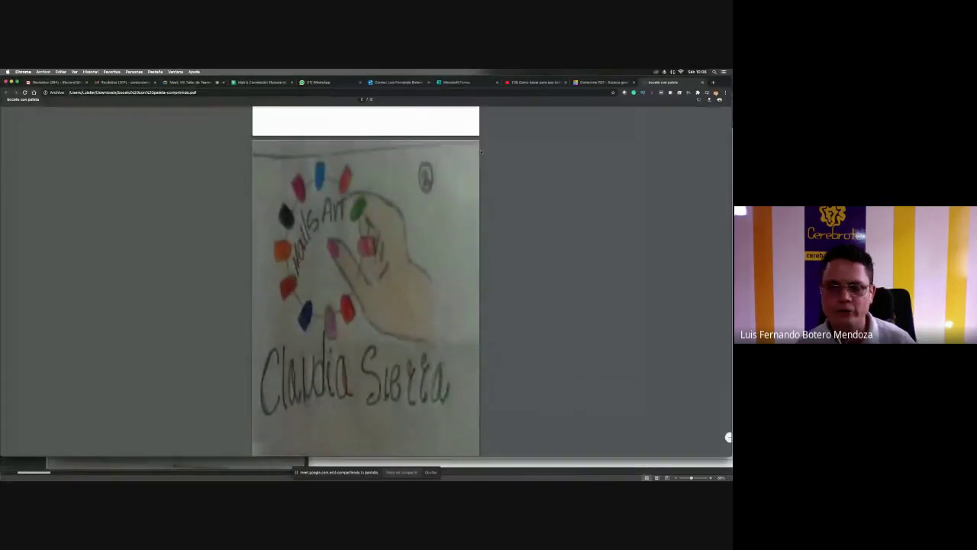
pyautogui.moveTo(729, 176); pyautogui.dragTo(357, 183)
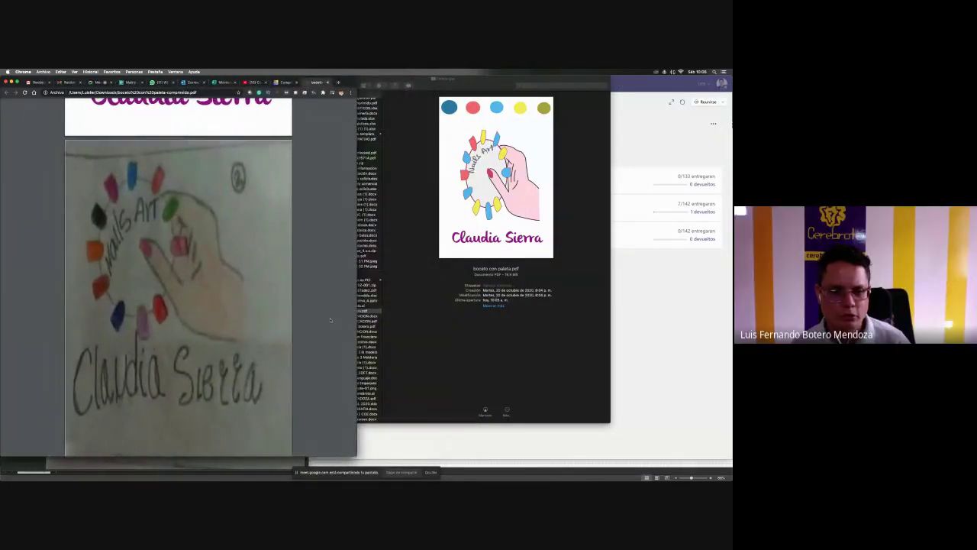
pyautogui.click(38, 464)
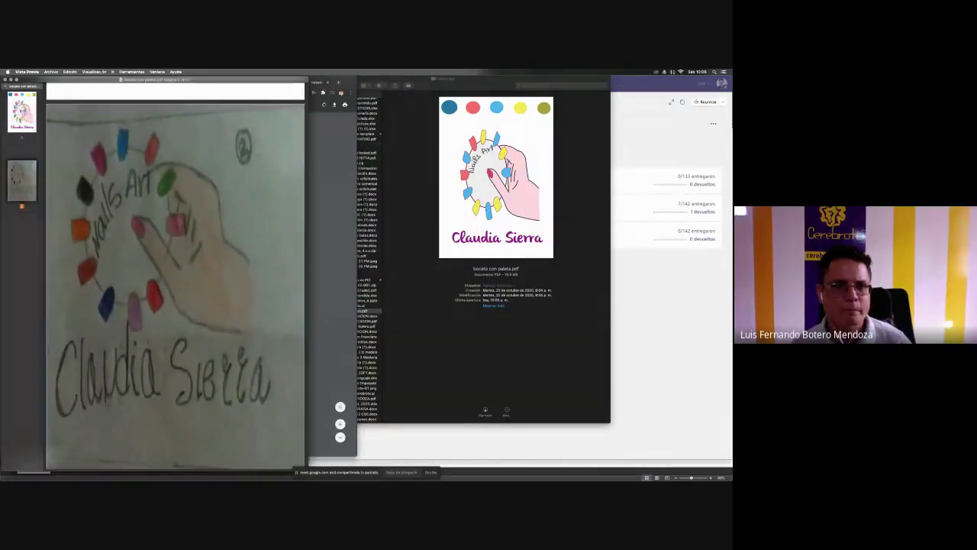
pyautogui.moveTo(196, 80); pyautogui.dragTo(618, 80)
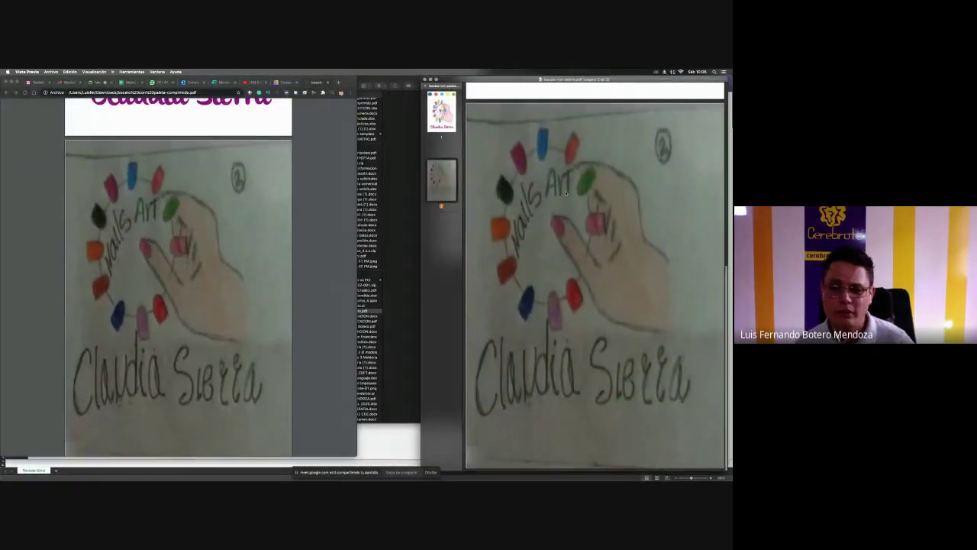
pyautogui.scroll(8, 259, 198)
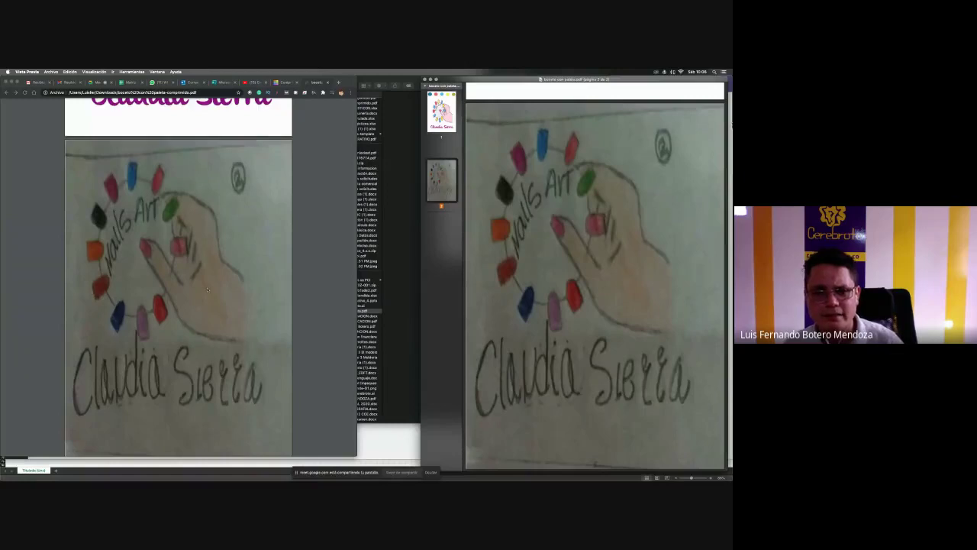
pyautogui.scroll(10, 596, 274)
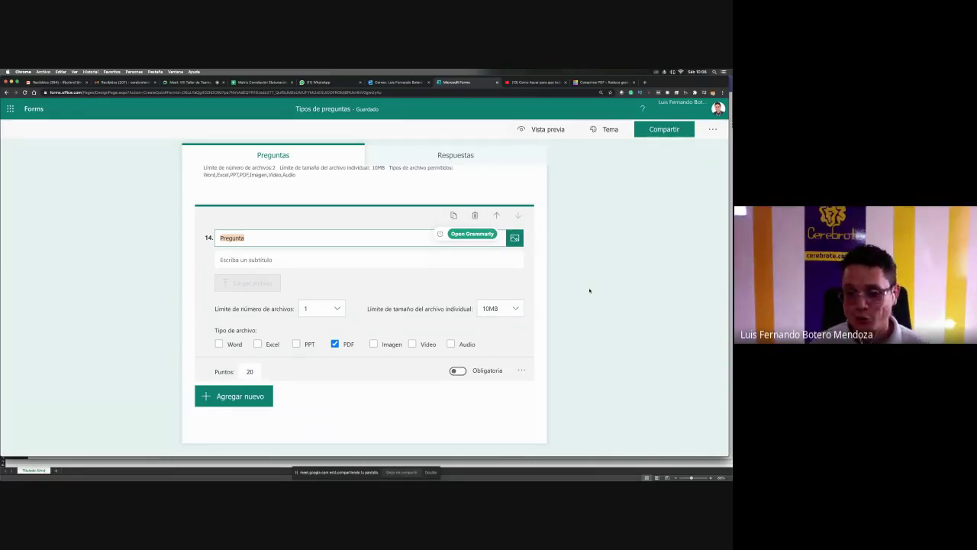
# Step: Keep question 14's per-file limit at 10MB, then return to Smallpdf's 90.05% compression result
pyautogui.click(496, 312)
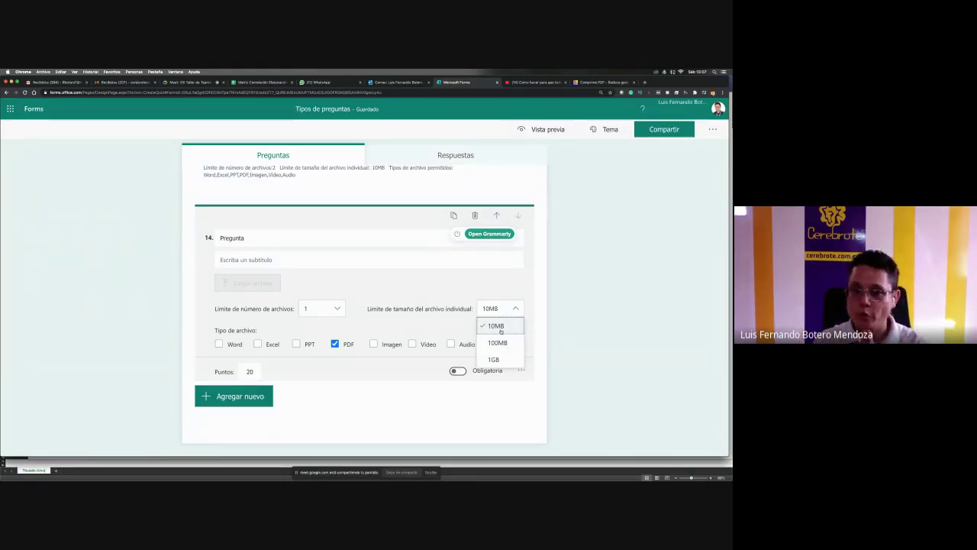
pyautogui.click(560, 331)
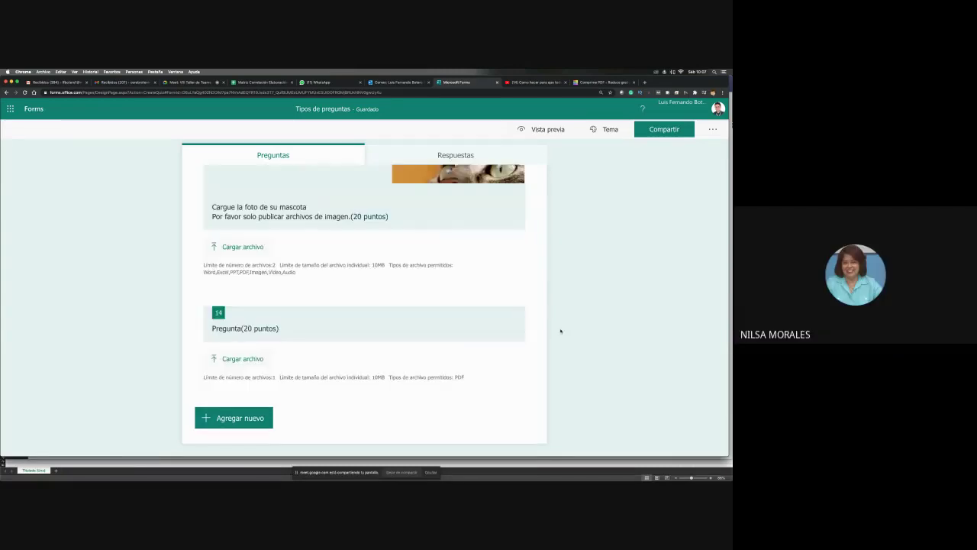
pyautogui.click(412, 340)
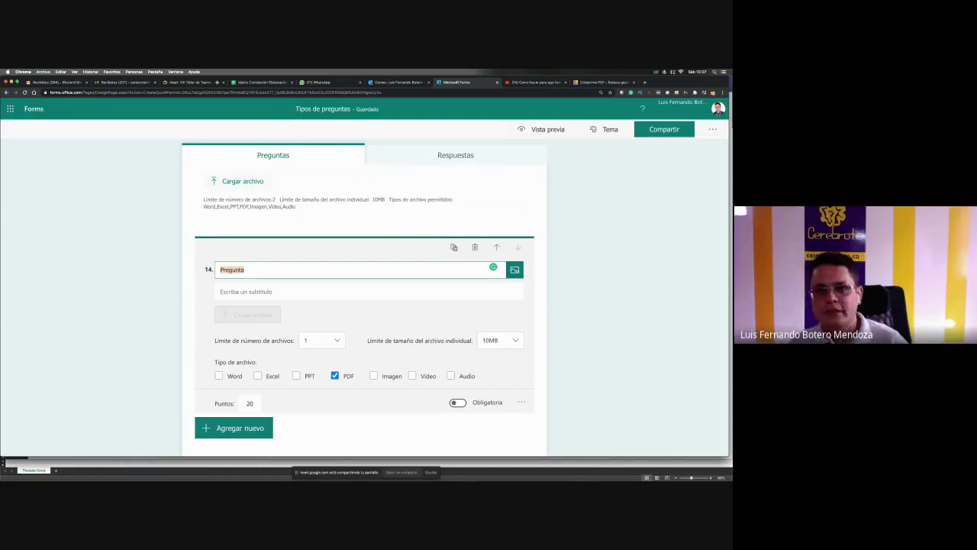
pyautogui.click(593, 83)
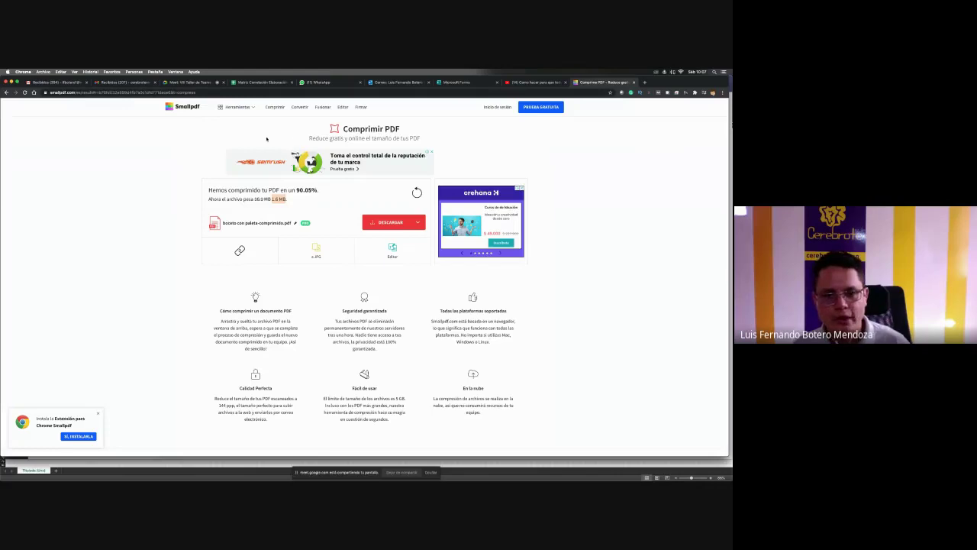
# Step: Go back to the 'comprimir pdf' search results and view iLovePDF's Comprimir PDF page
pyautogui.click(6, 92)
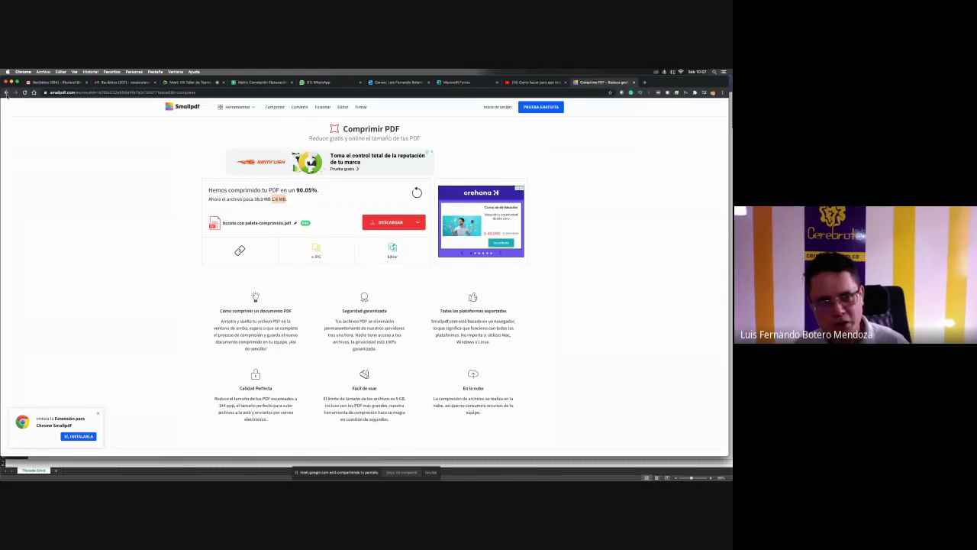
pyautogui.click(6, 93)
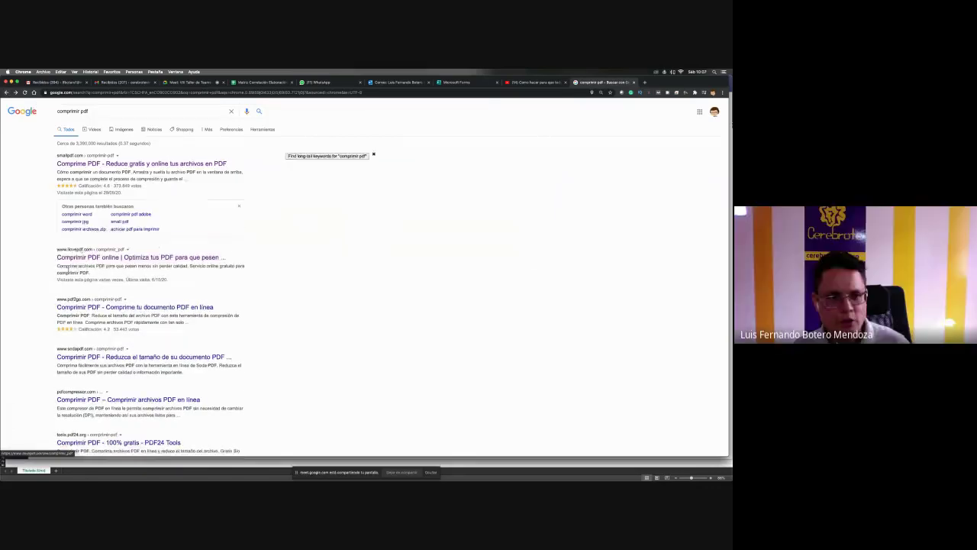
pyautogui.click(78, 256)
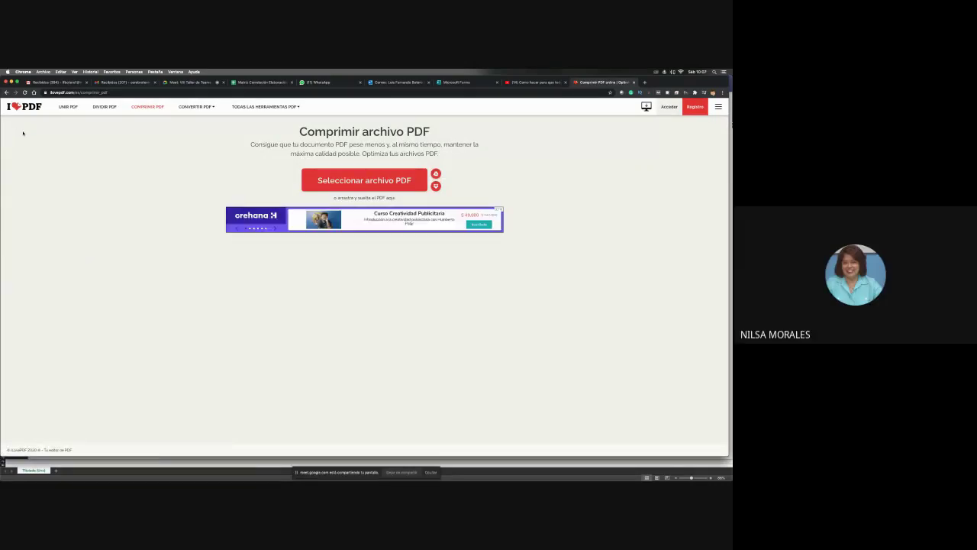
pyautogui.click(6, 92)
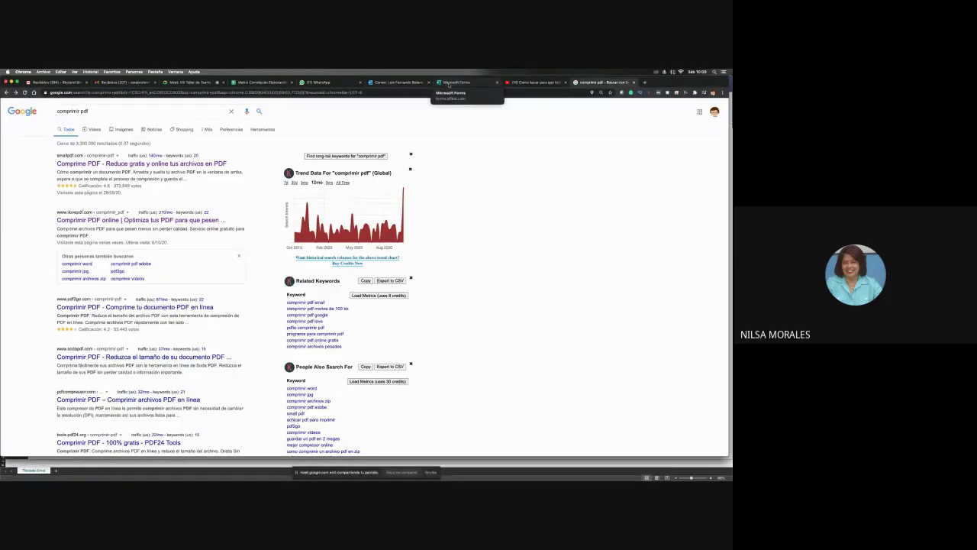
# Step: Return to question 14 in the Forms quiz, answering a meeting join request along the way
pyautogui.click(449, 83)
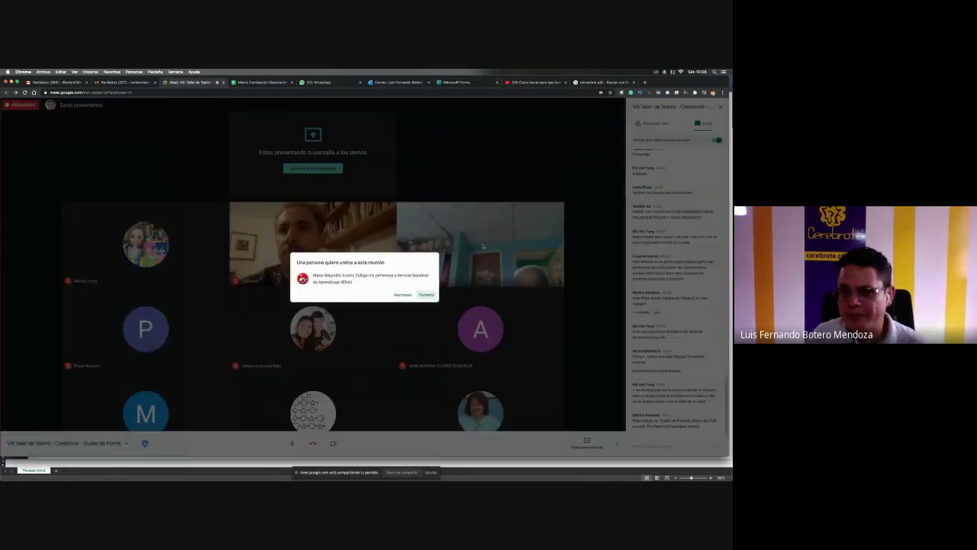
pyautogui.click(422, 294)
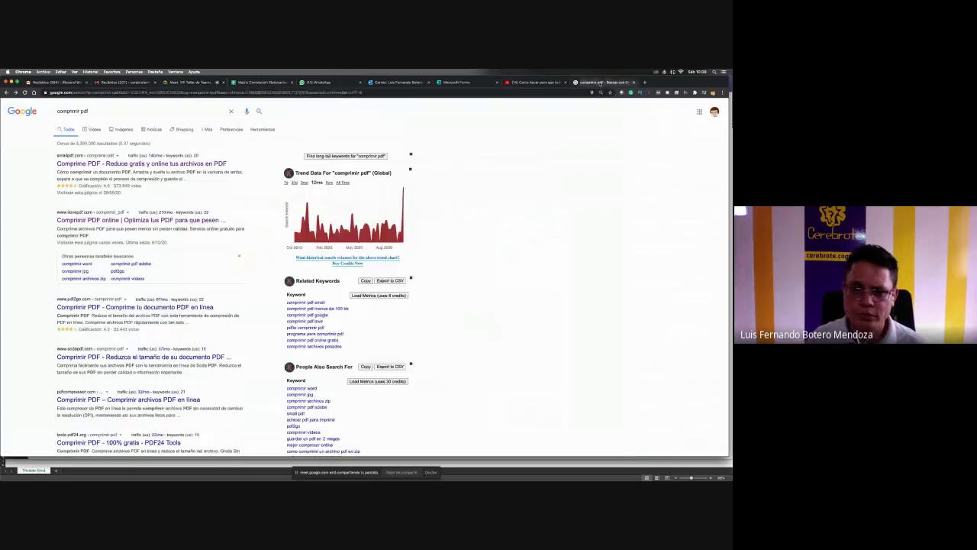
pyautogui.click(599, 82)
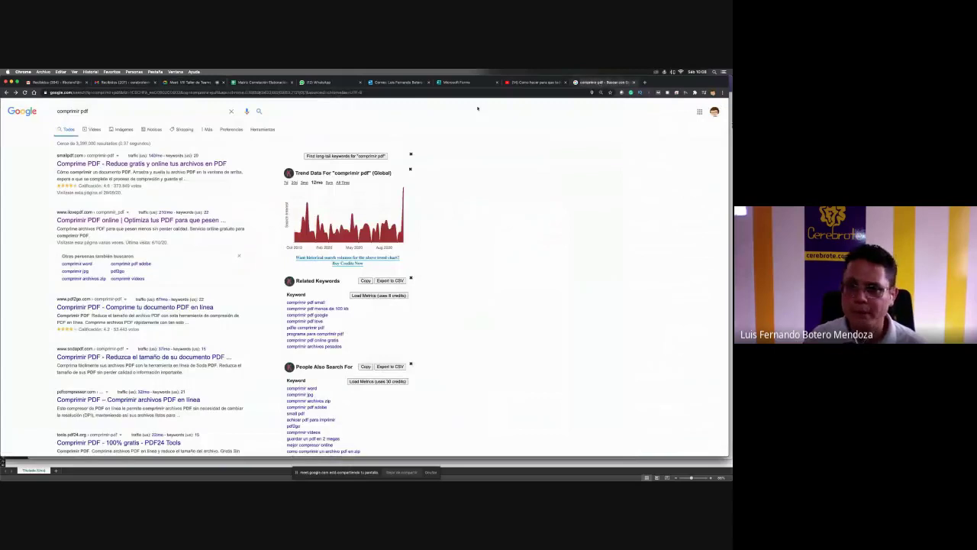
pyautogui.click(469, 82)
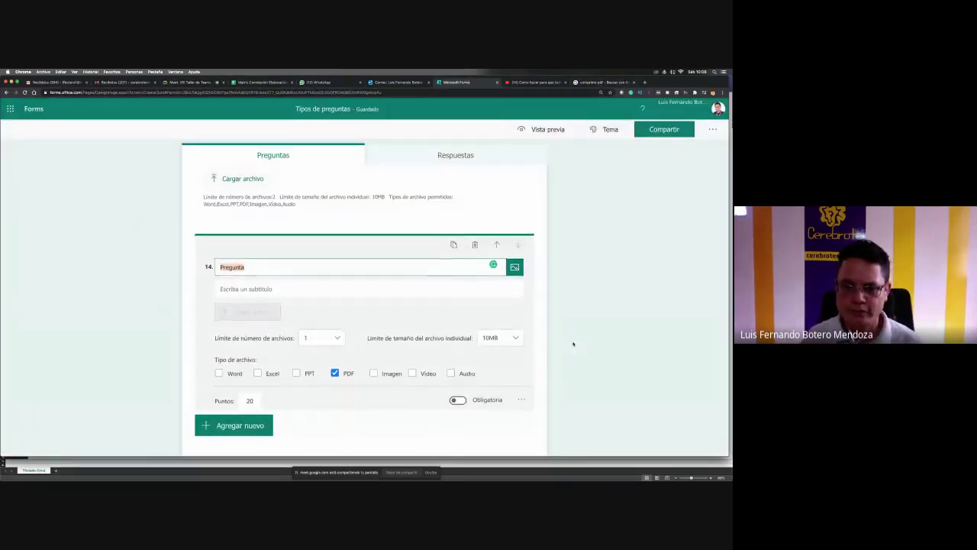
# Step: Title question 14 'Suba un archivo con una flor amarilla'
pyautogui.scroll(-1, 573, 343)
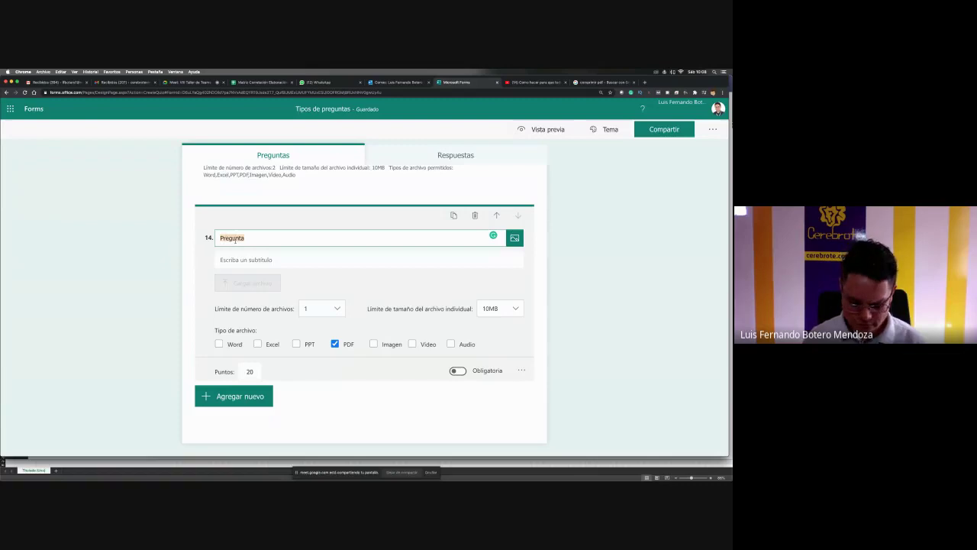
pyautogui.write('Suba un')
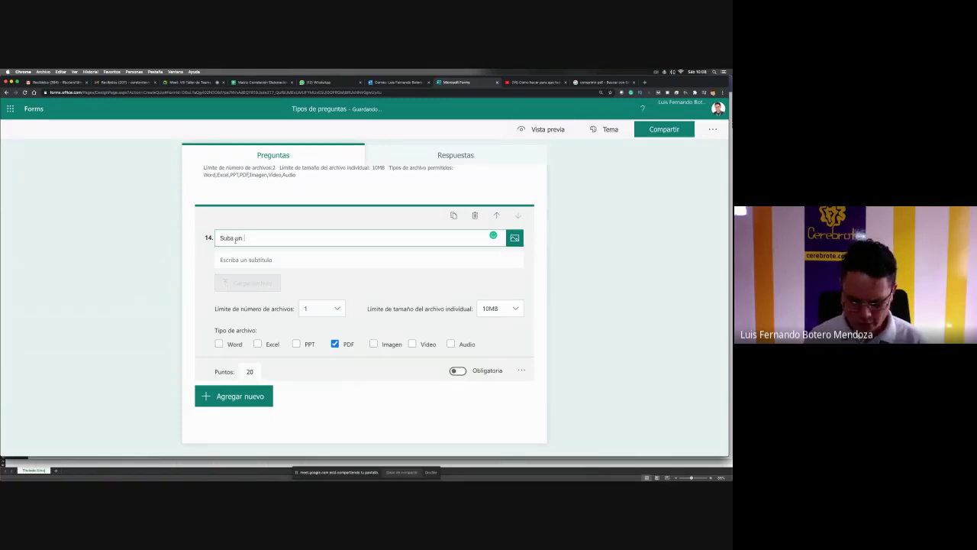
pyautogui.write(' archivo c')
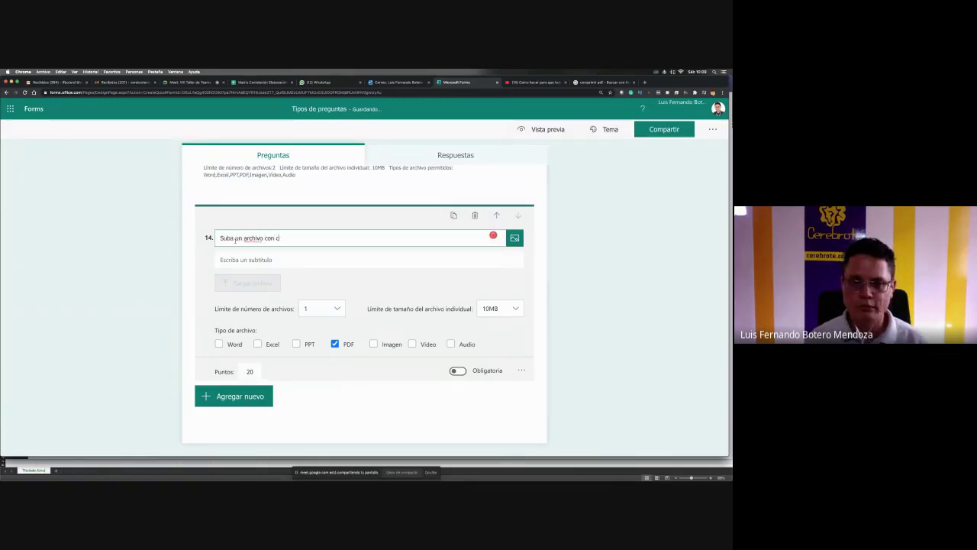
pyautogui.write('on una flor amarilla')
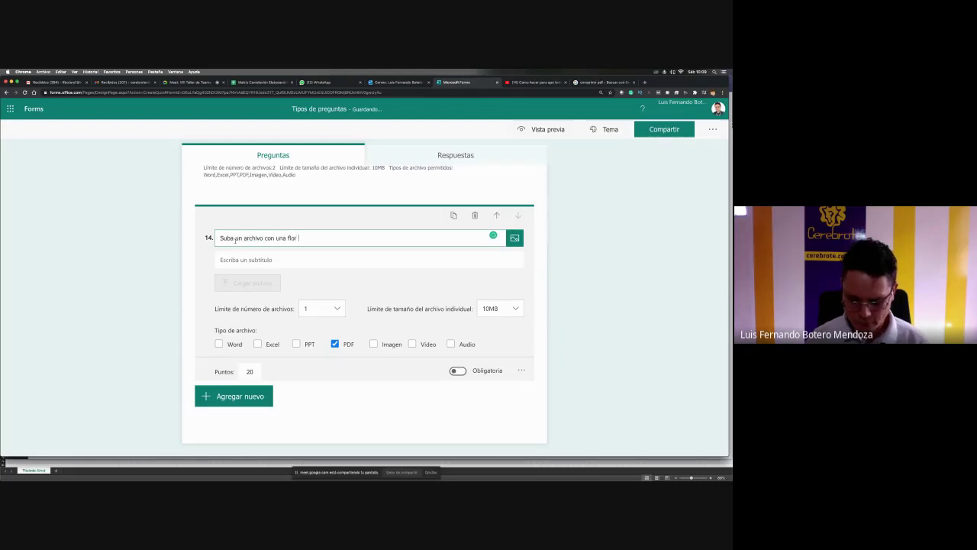
pyautogui.click(556, 284)
pyautogui.click(407, 340)
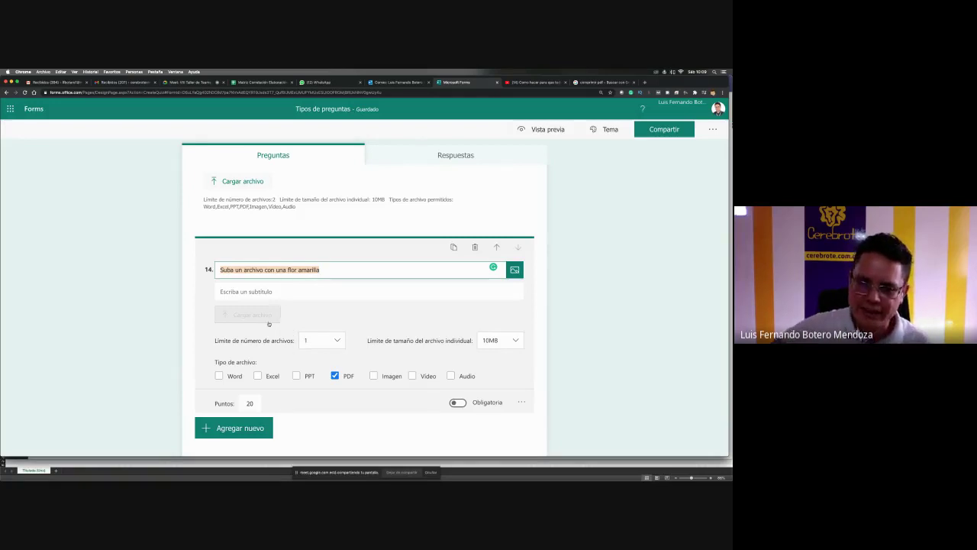
# Step: Leave question 14 optional with Obligatoria switched off, then open its more-settings options
pyautogui.scroll(5, 309, 263)
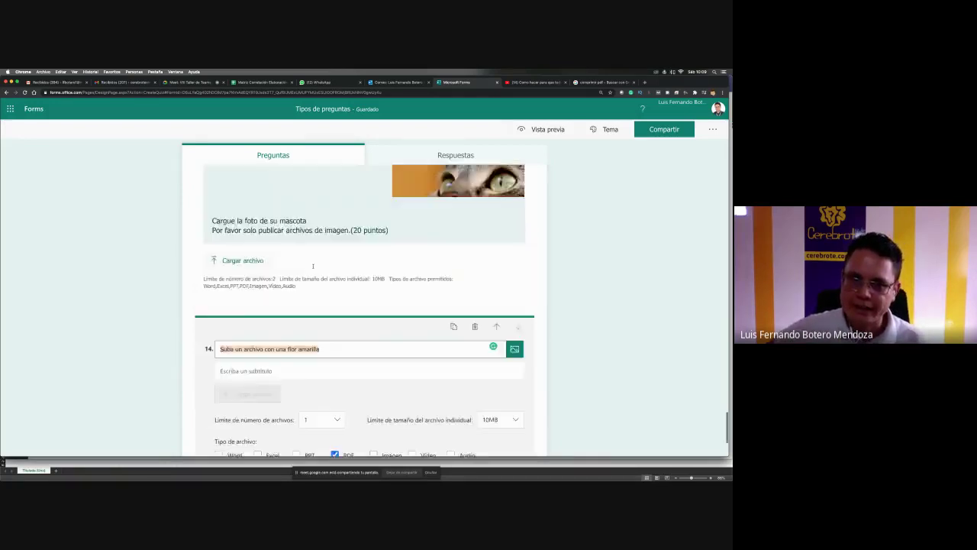
pyautogui.scroll(-5, 325, 242)
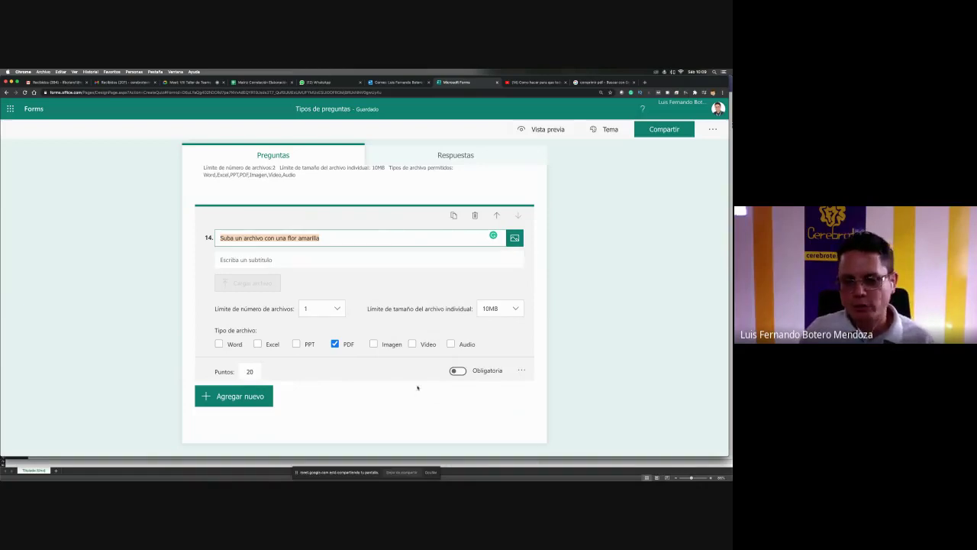
pyautogui.click(457, 371)
pyautogui.click(458, 371)
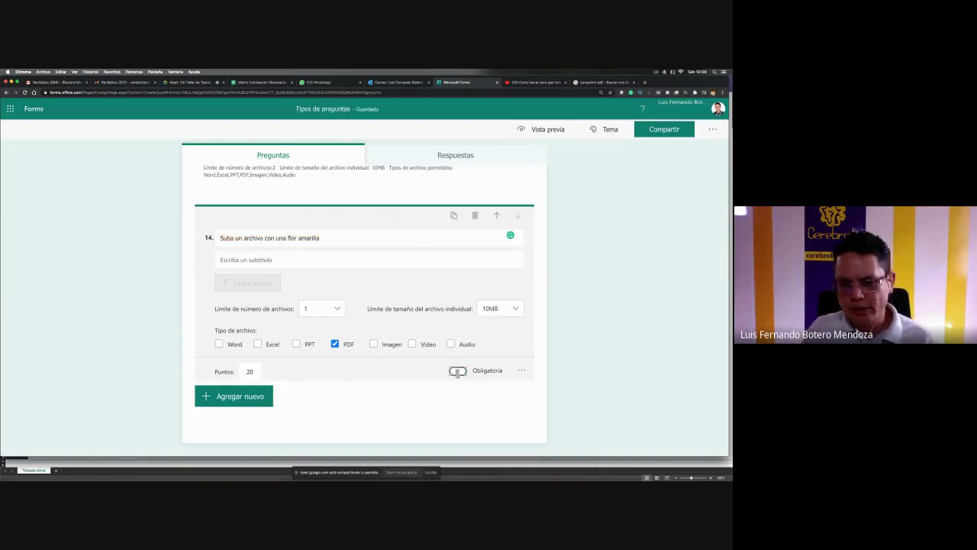
pyautogui.click(457, 371)
pyautogui.click(457, 371)
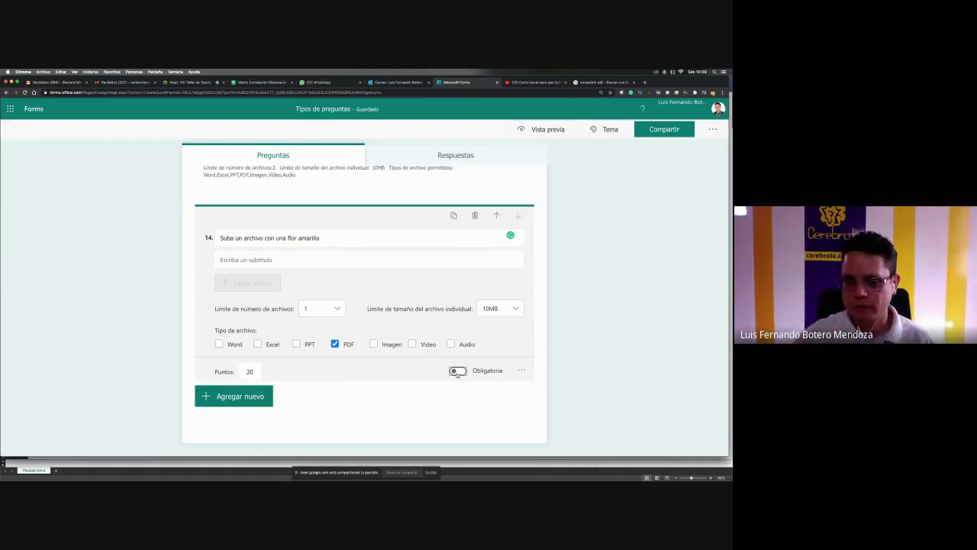
pyautogui.click(521, 370)
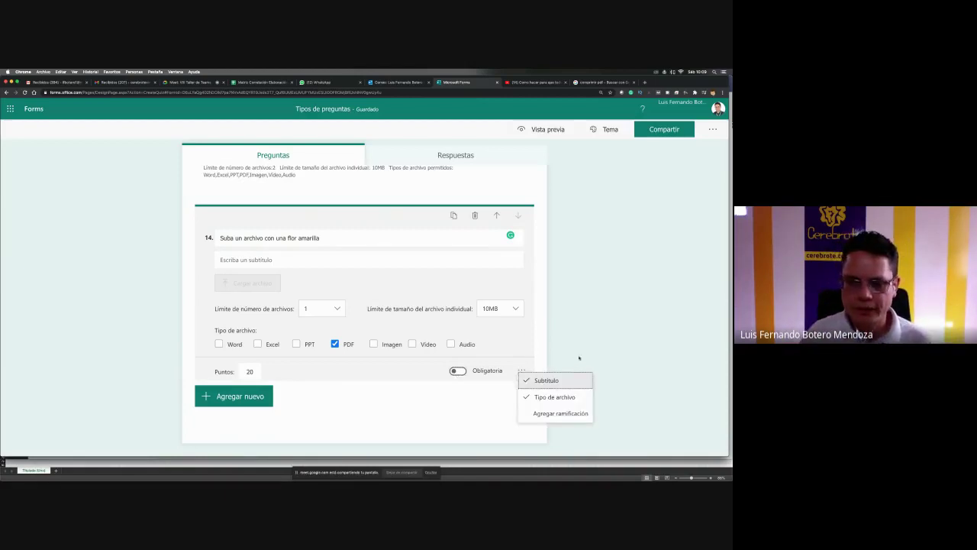
# Step: Add question 15 after question 14 as a Net Promoter Score question
pyautogui.click(579, 357)
pyautogui.click(233, 415)
pyautogui.click(444, 420)
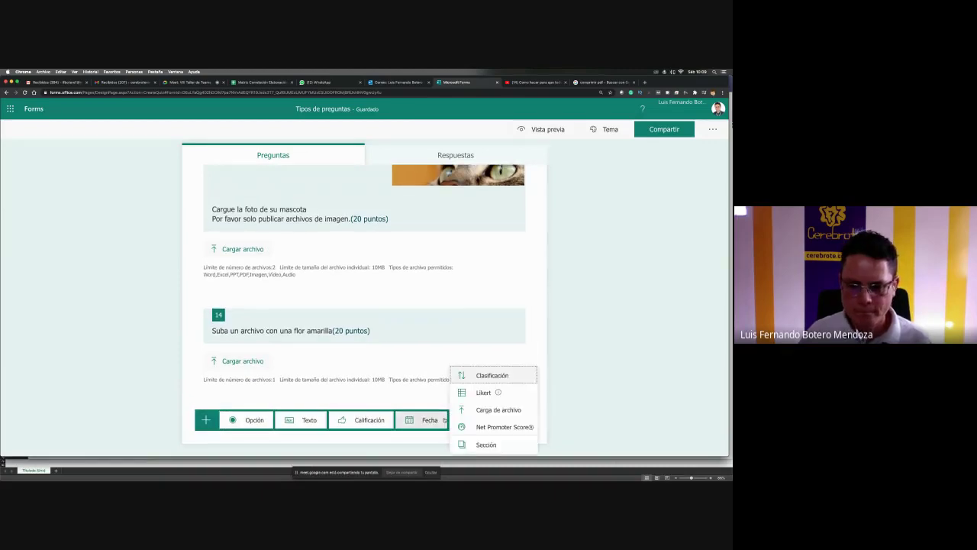
pyautogui.click(489, 427)
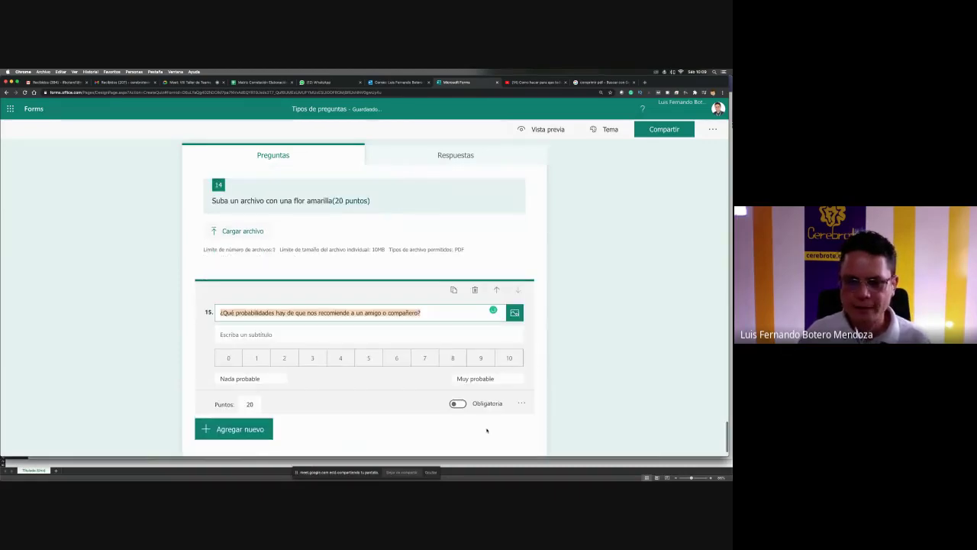
pyautogui.click(489, 431)
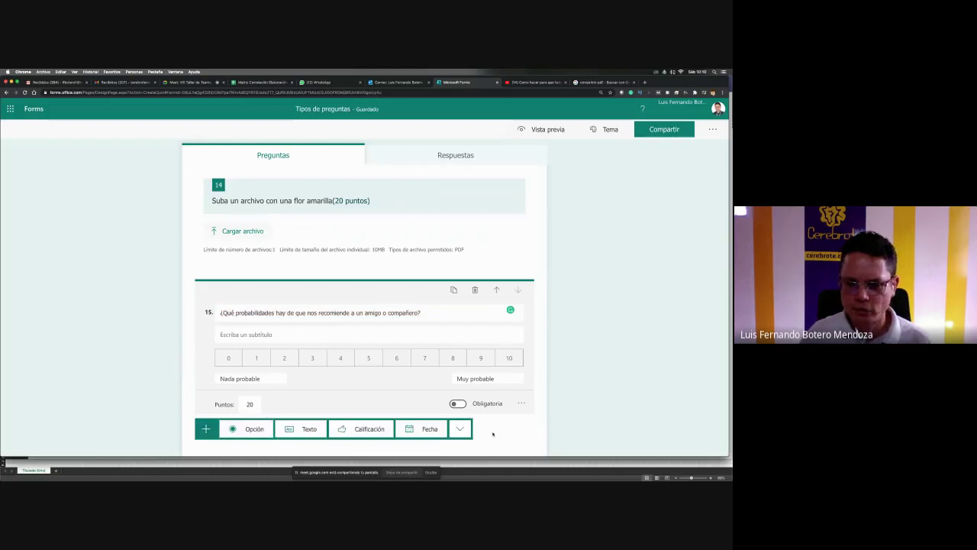
pyautogui.click(460, 428)
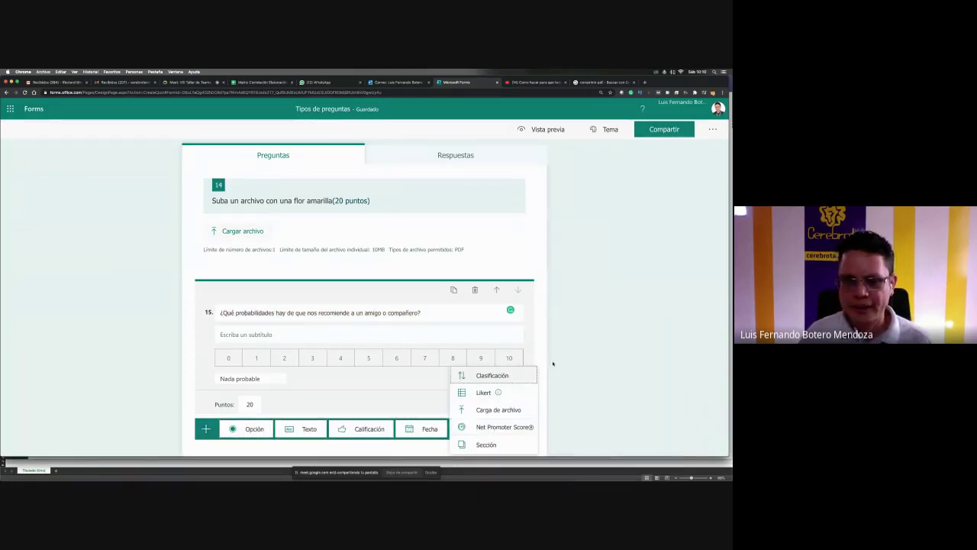
pyautogui.click(540, 340)
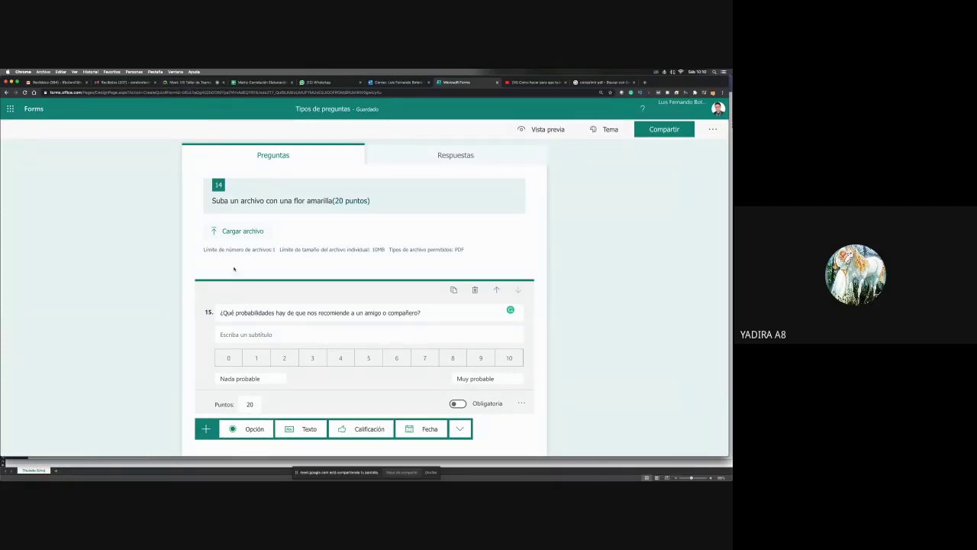
# Step: Turn question 15's Subtítulo setting off and then back on
pyautogui.click(446, 336)
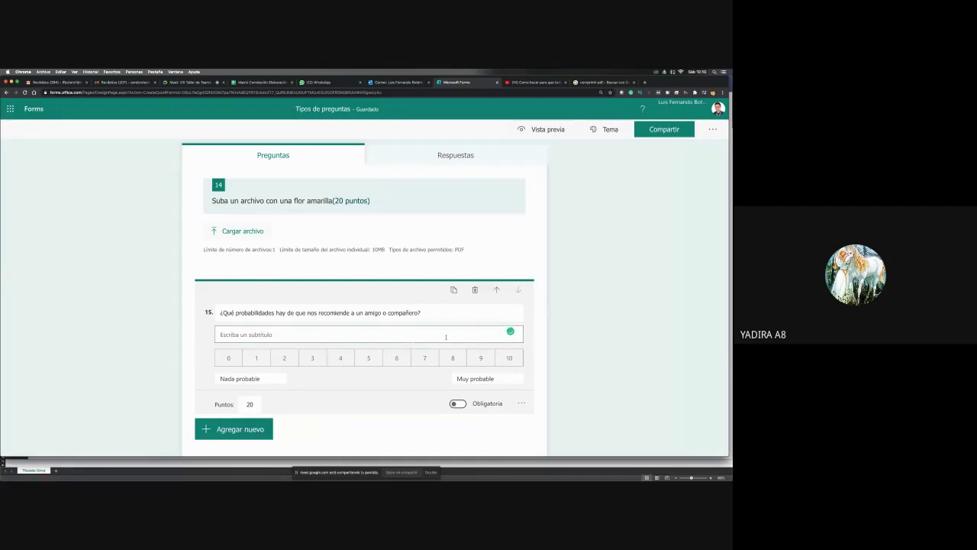
pyautogui.click(522, 403)
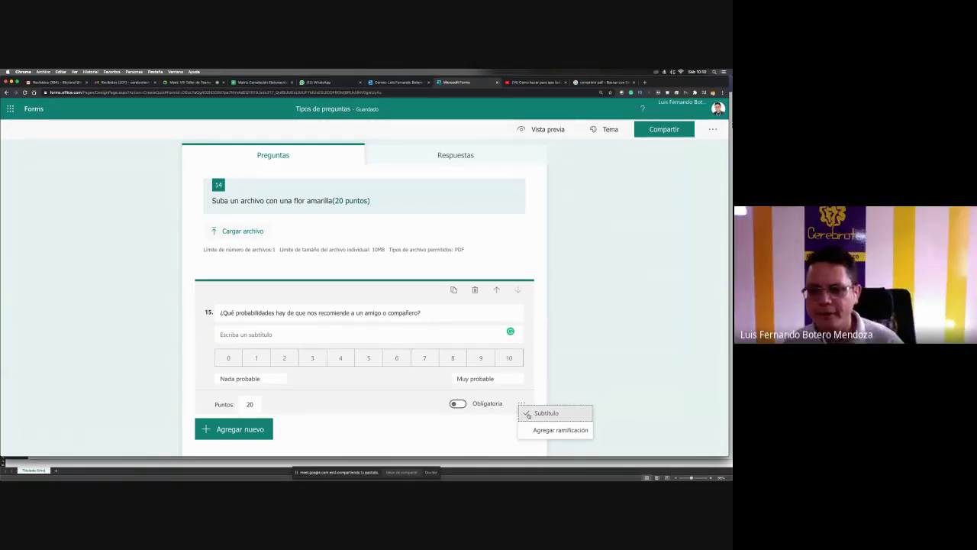
pyautogui.click(522, 405)
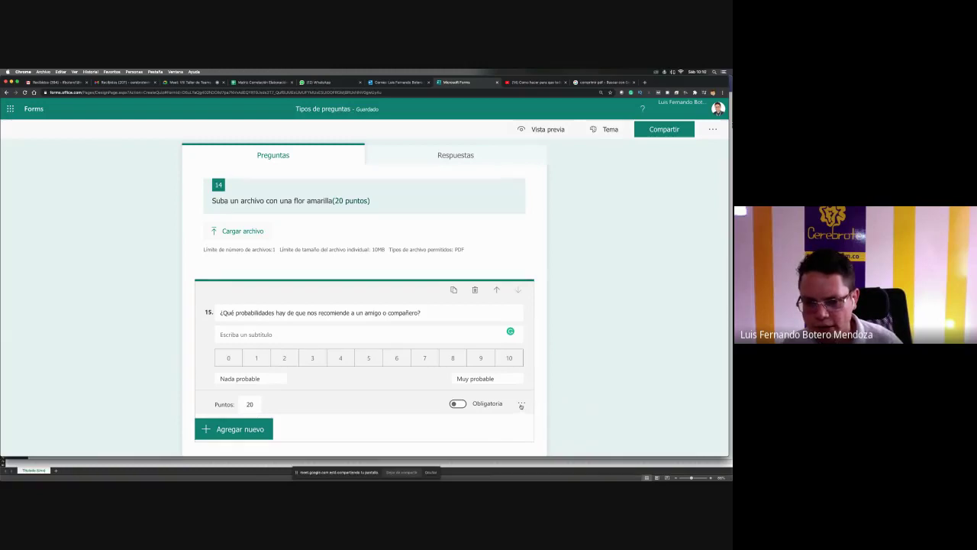
pyautogui.click(522, 405)
pyautogui.click(527, 413)
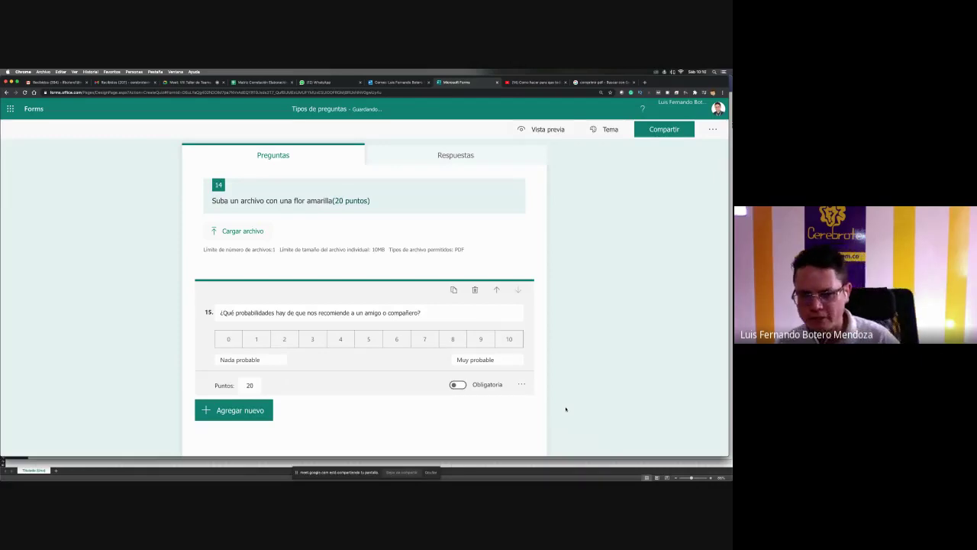
pyautogui.click(523, 385)
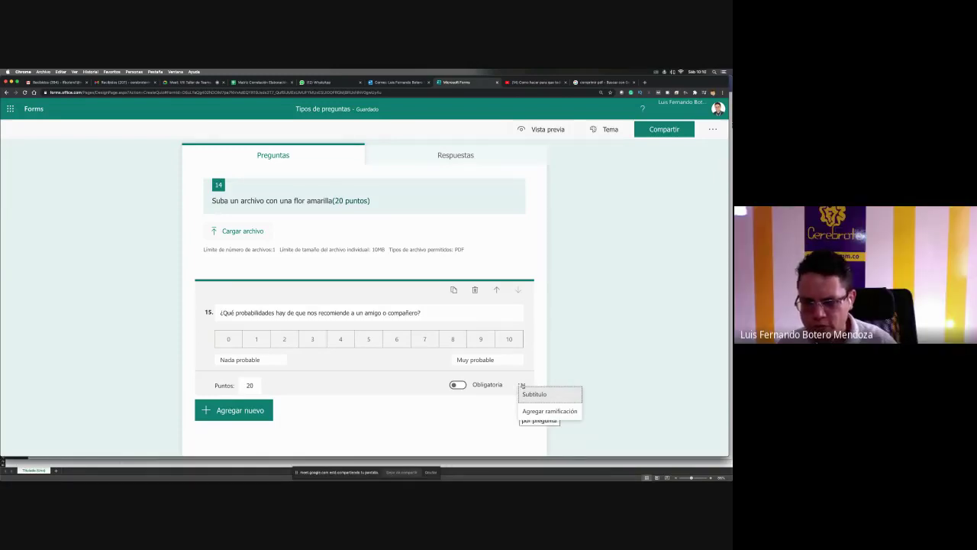
pyautogui.click(531, 394)
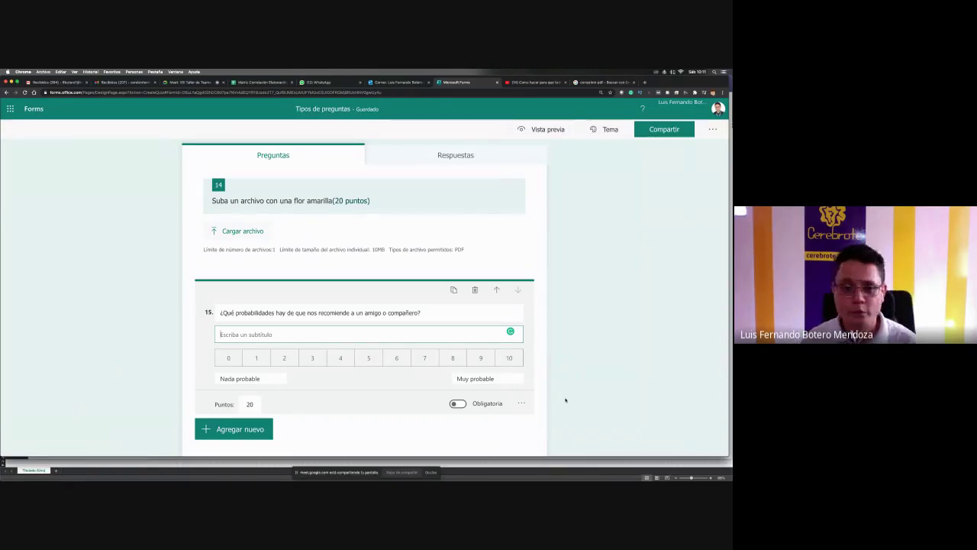
# Step: Replace question 15's title with '¿Que tan probable es que usted pase la materia conmigo?' and select the Nada probable label
pyautogui.tripleClick(321, 312)
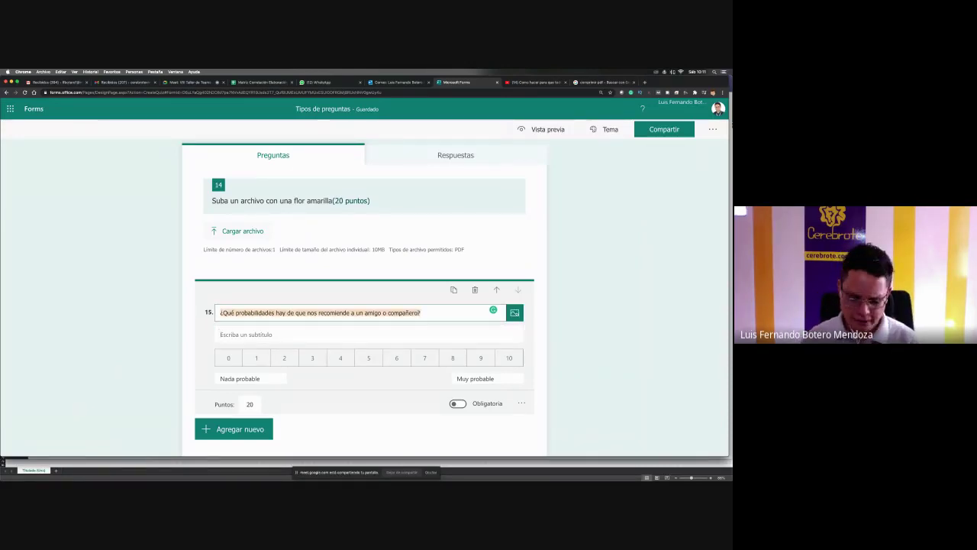
pyautogui.write('Que tan proba')
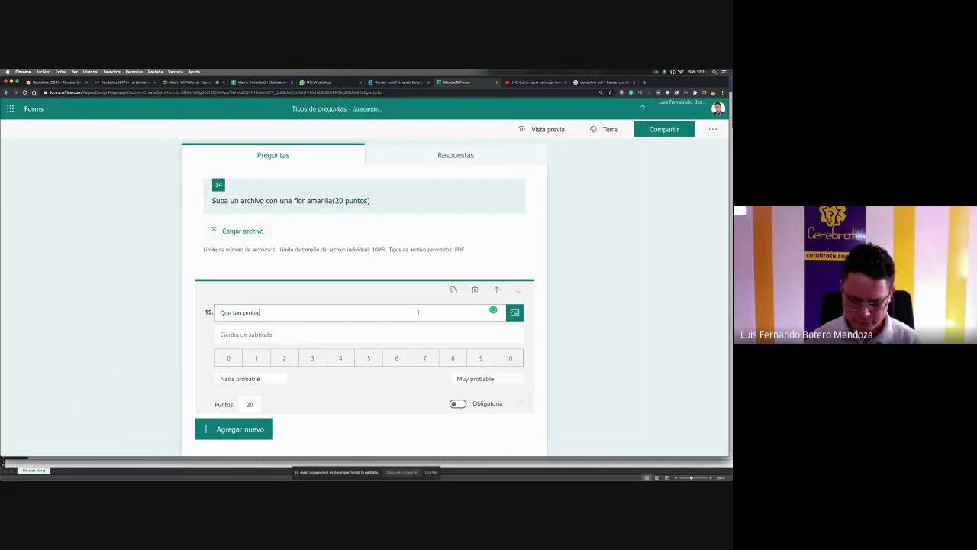
pyautogui.write('ble es que u')
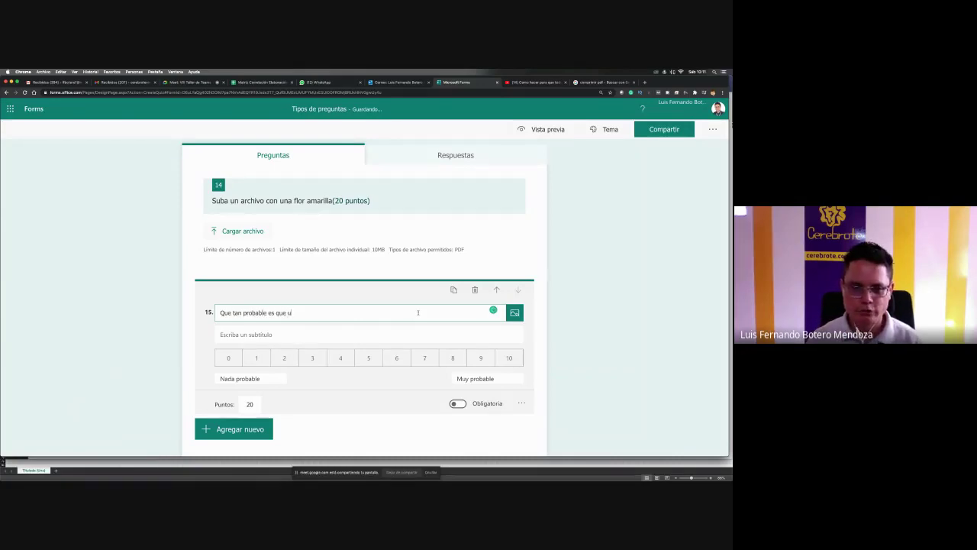
pyautogui.write('sted pase')
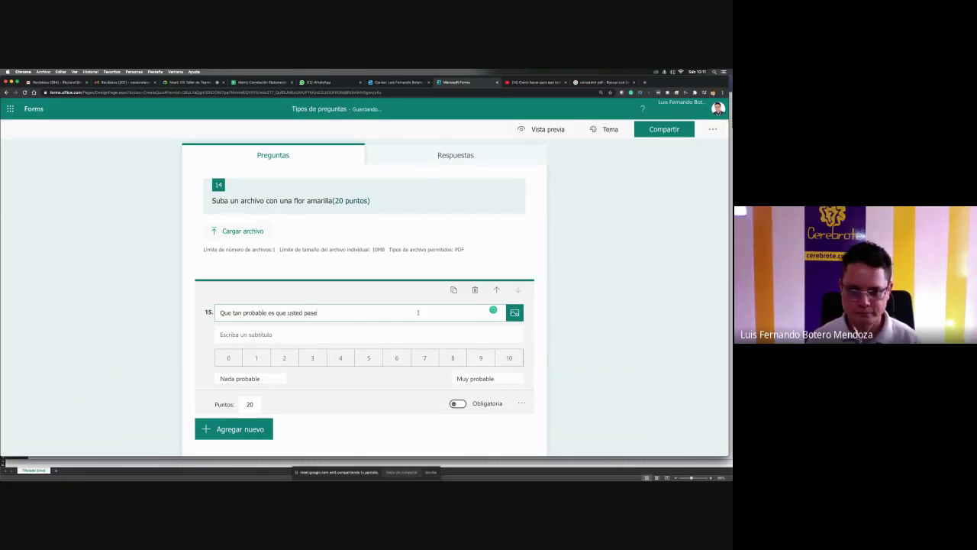
pyautogui.write(' la materia con m')
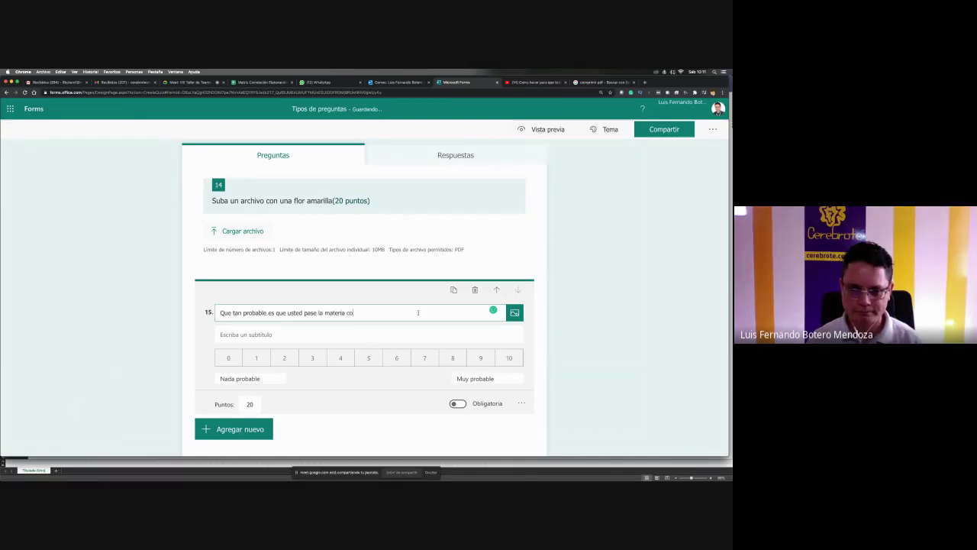
pyautogui.press('BackSpace')
pyautogui.press('BackSpace')
pyautogui.write('migo?')
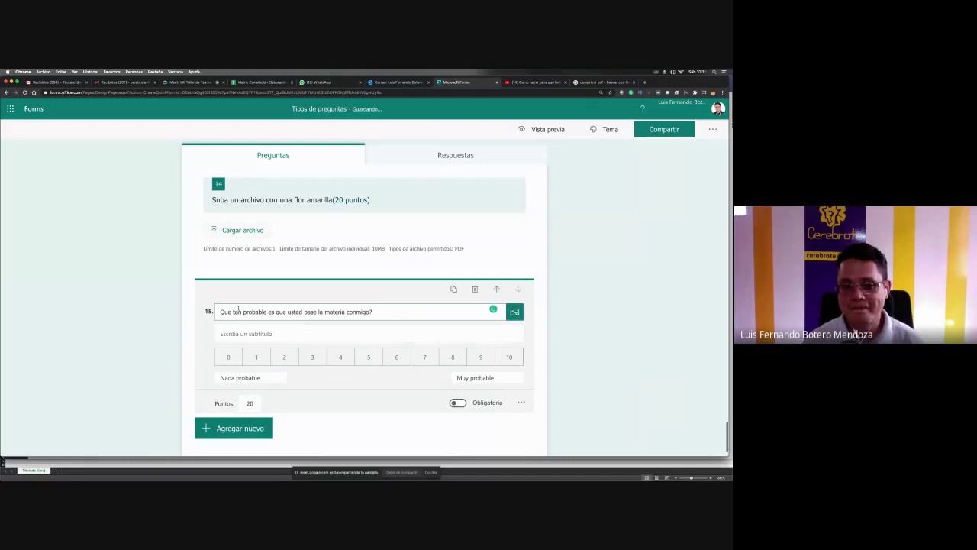
pyautogui.scroll(-1, 222, 311)
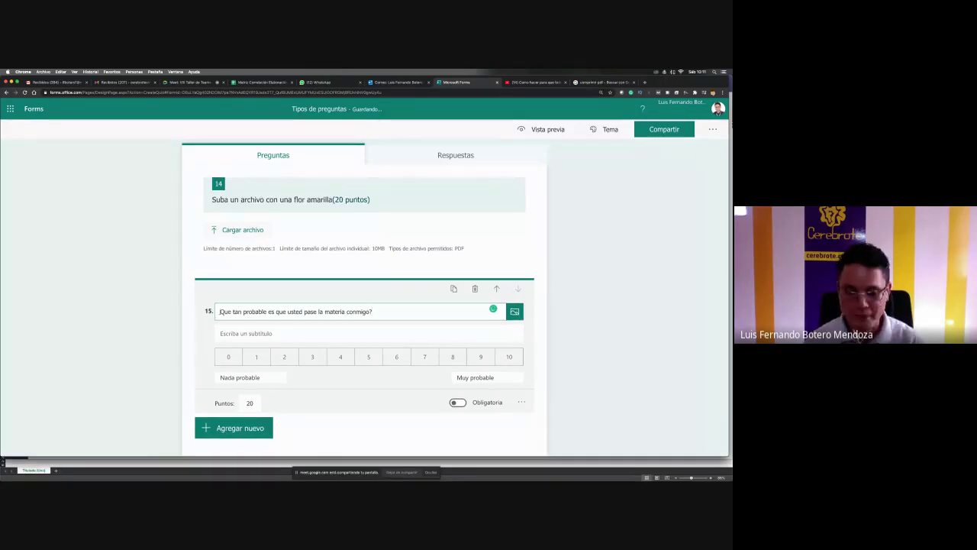
pyautogui.write('¿')
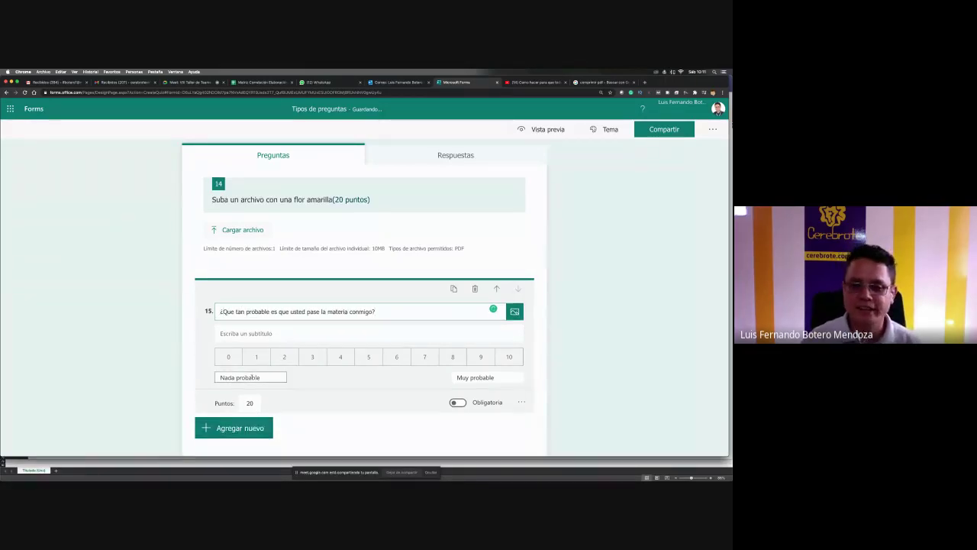
pyautogui.tripleClick(269, 378)
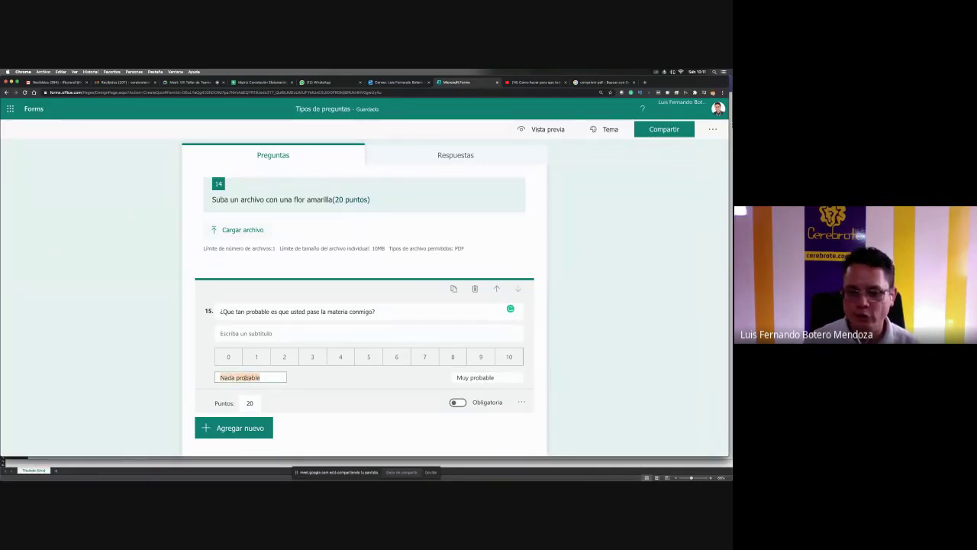
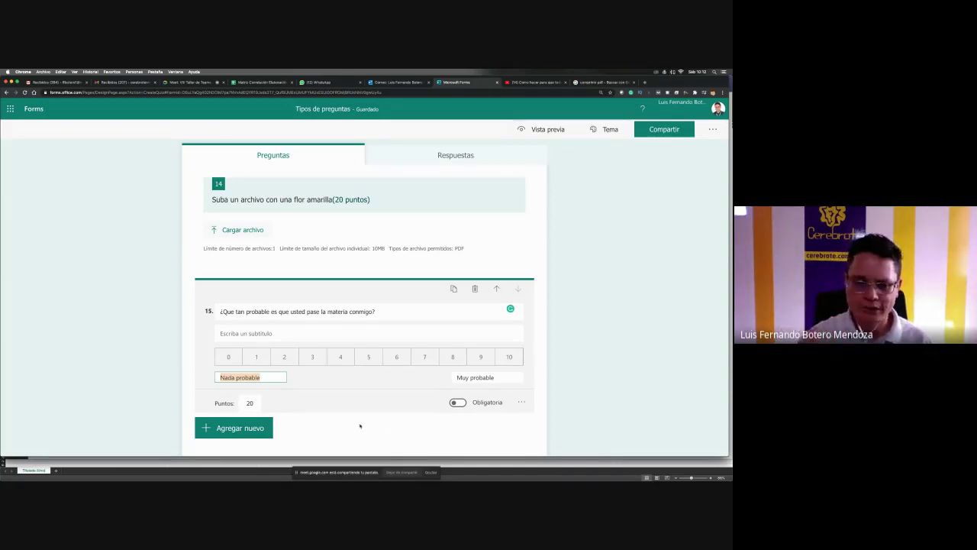
# Step: Expand and close the Agregar nuevo question-type list below question 15
pyautogui.scroll(-1, 359, 426)
pyautogui.click(232, 399)
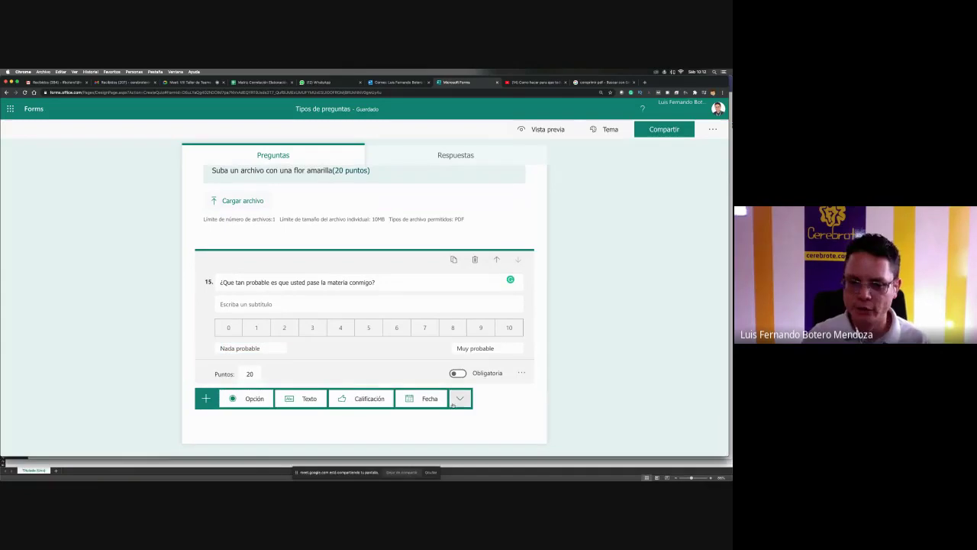
pyautogui.click(458, 400)
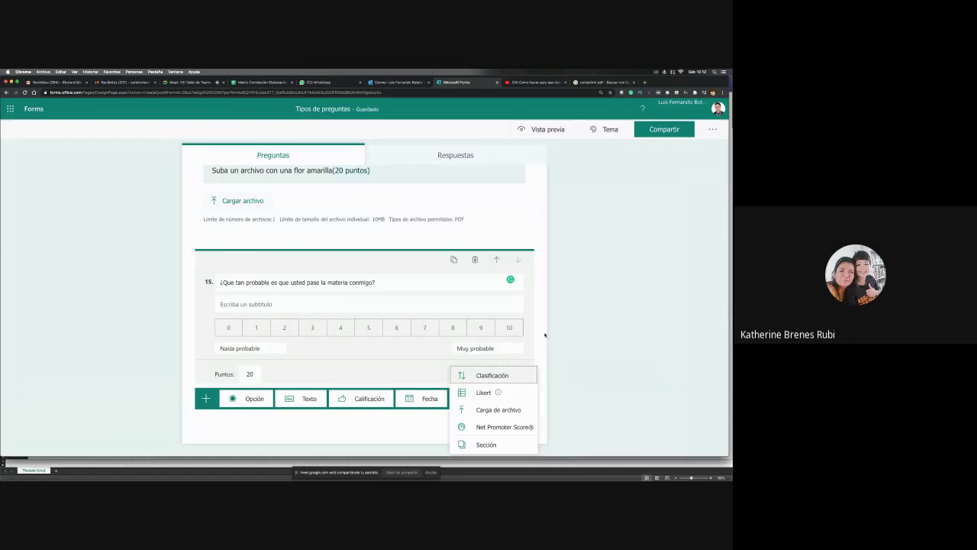
pyautogui.click(545, 334)
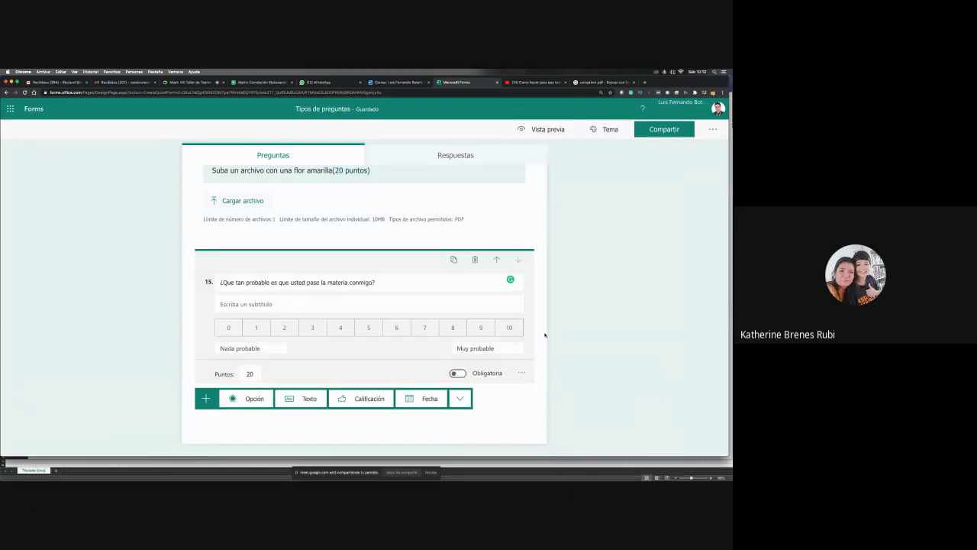
pyautogui.click(218, 330)
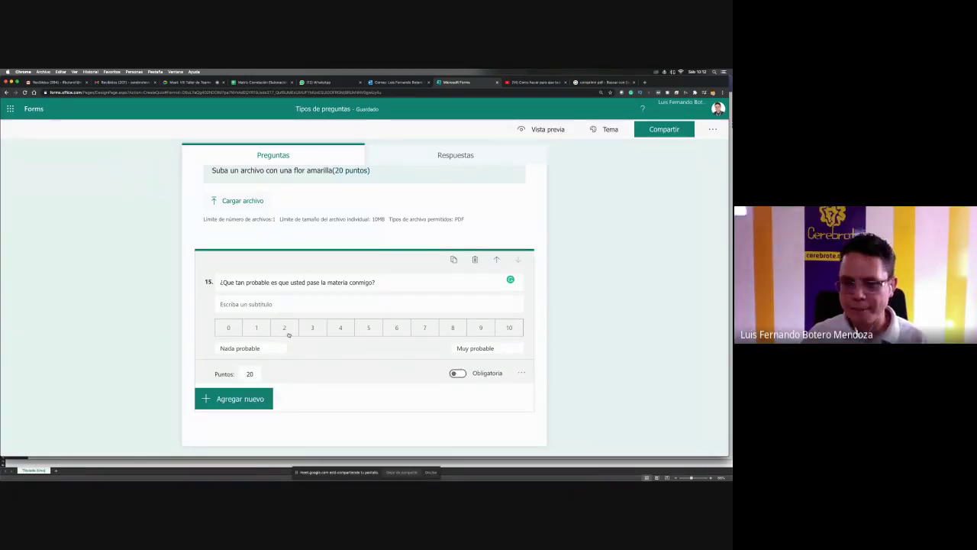
# Step: Turn on Obligatoria for question 15 from its … settings menu
pyautogui.click(522, 372)
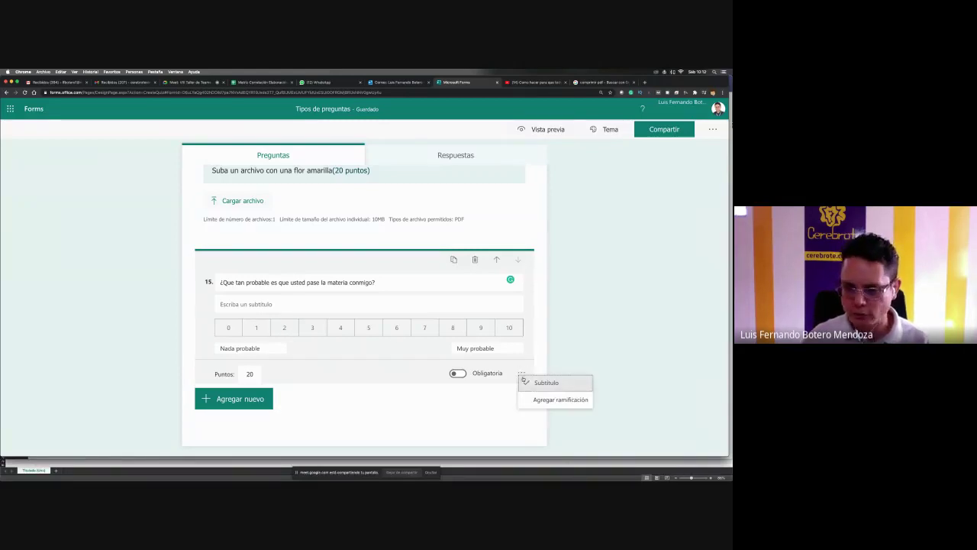
pyautogui.click(454, 329)
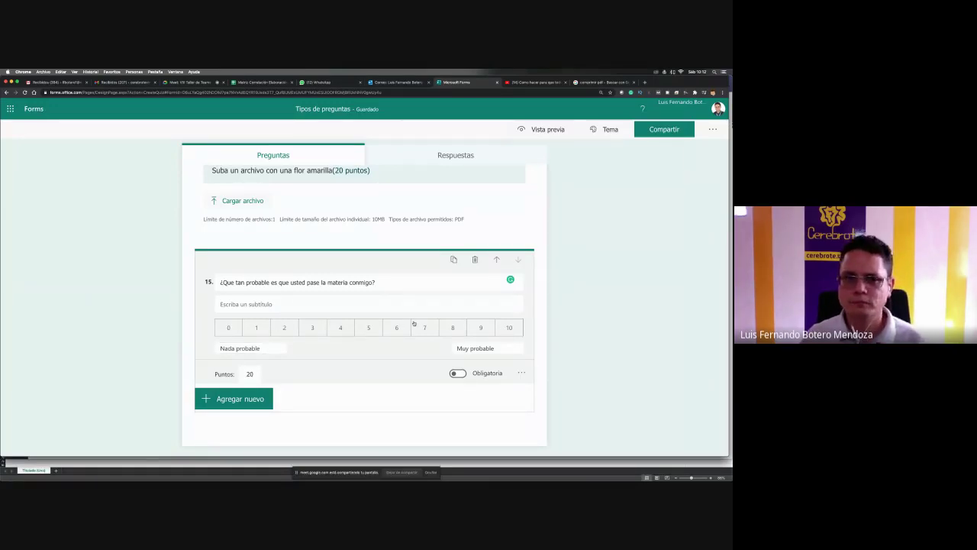
pyautogui.click(521, 373)
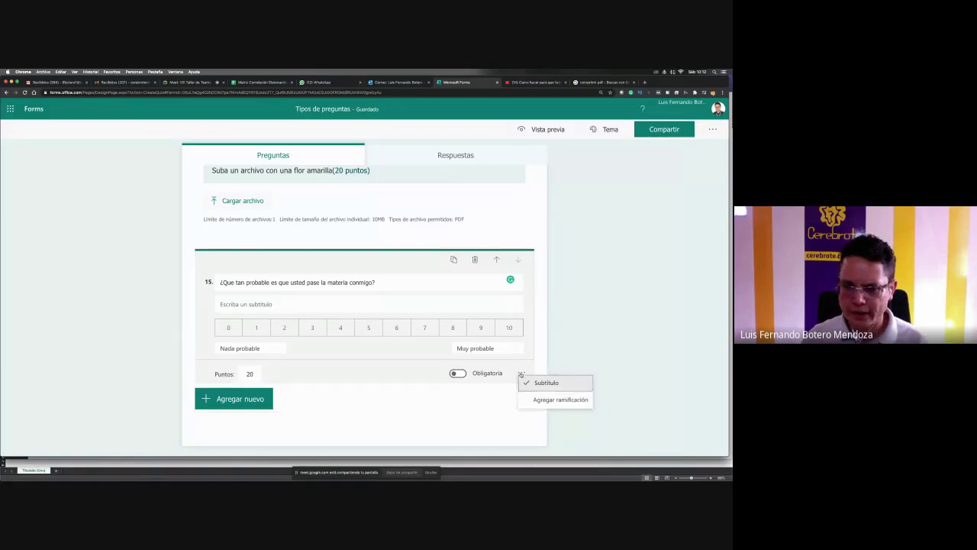
pyautogui.click(457, 373)
pyautogui.click(522, 372)
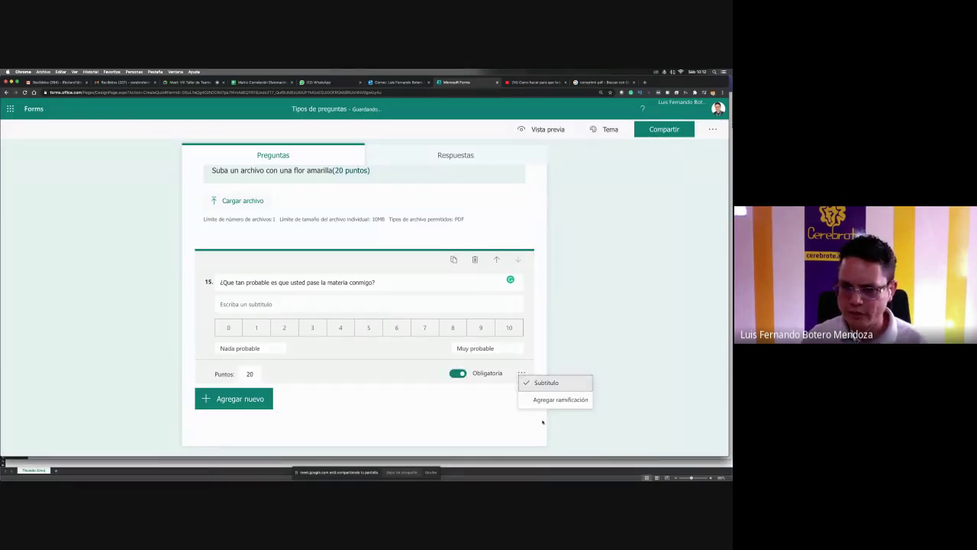
pyautogui.click(390, 360)
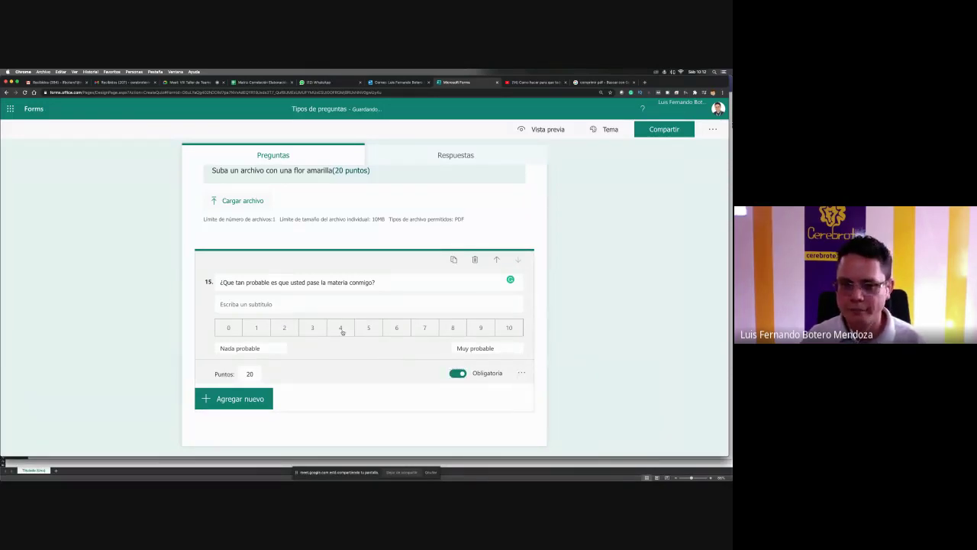
# Step: Review question 15's 'Nada probable' and 'Muy probable' end labels and its title
pyautogui.click(283, 345)
pyautogui.click(475, 348)
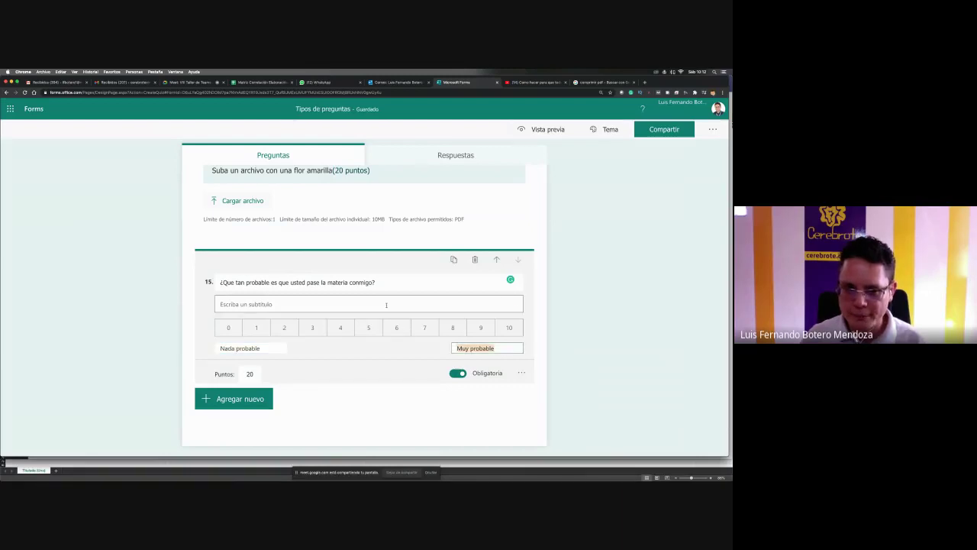
pyautogui.click(497, 284)
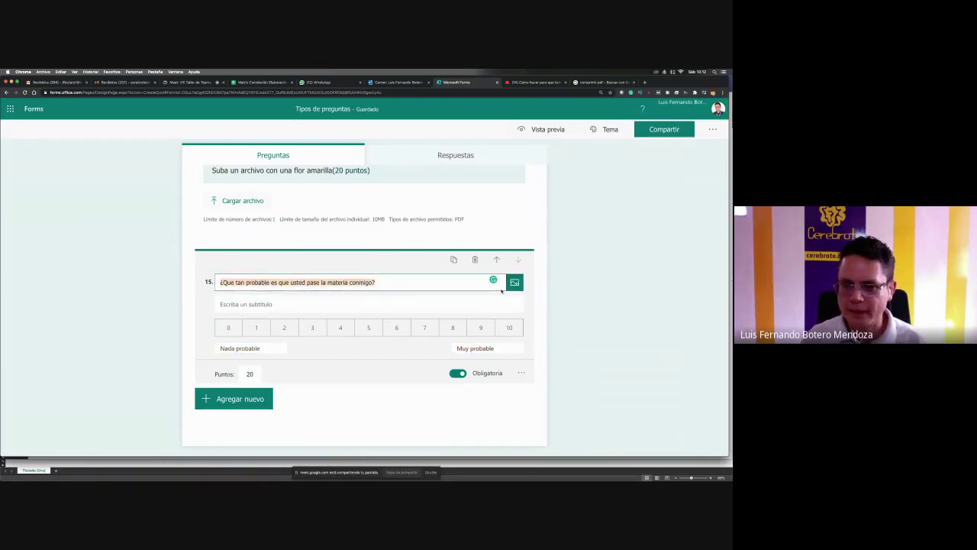
pyautogui.click(408, 327)
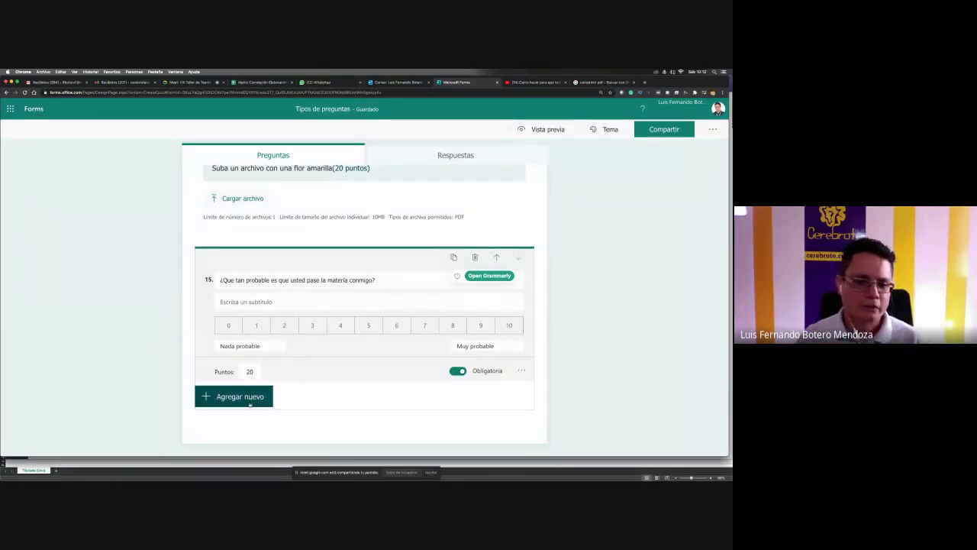
# Step: Add question 16 as a Likert question from the full question-type list
pyautogui.click(248, 404)
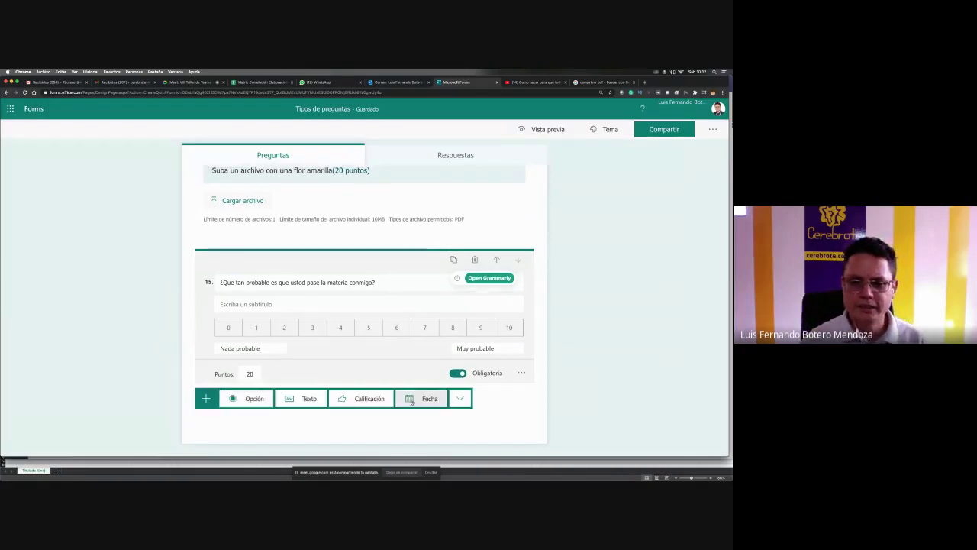
pyautogui.click(459, 398)
pyautogui.moveTo(499, 392)
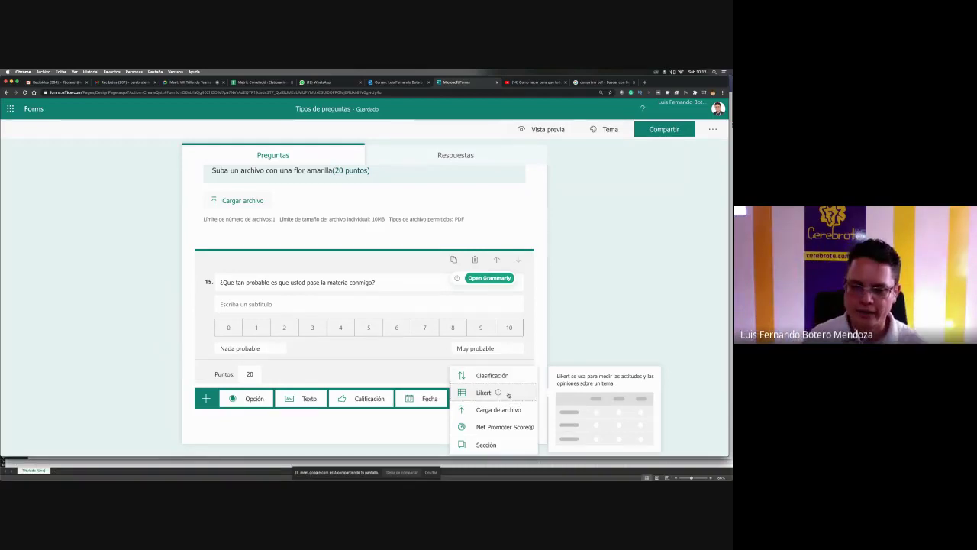
pyautogui.click(508, 394)
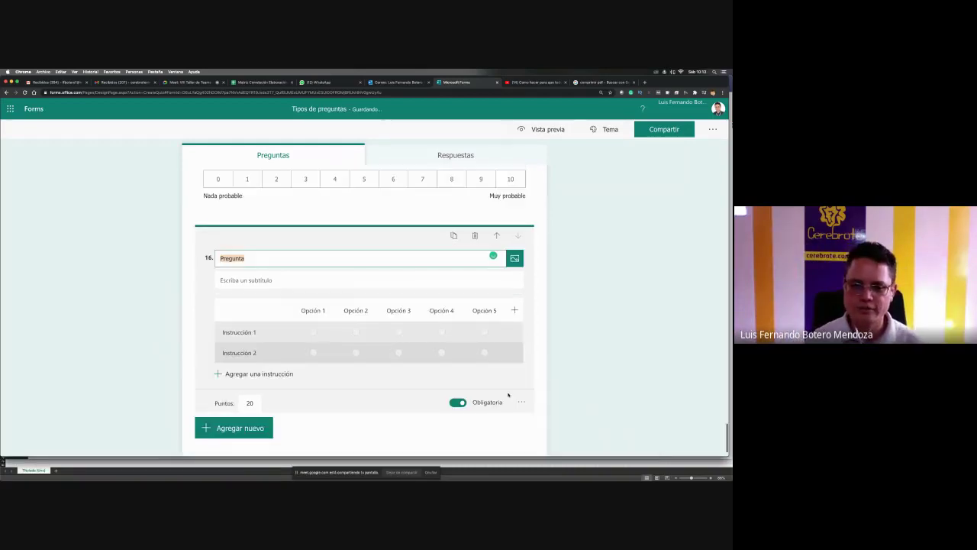
# Step: Add three more statement rows to question 16's Likert grid, giving five statements
pyautogui.click(245, 374)
pyautogui.click(246, 374)
pyautogui.click(246, 375)
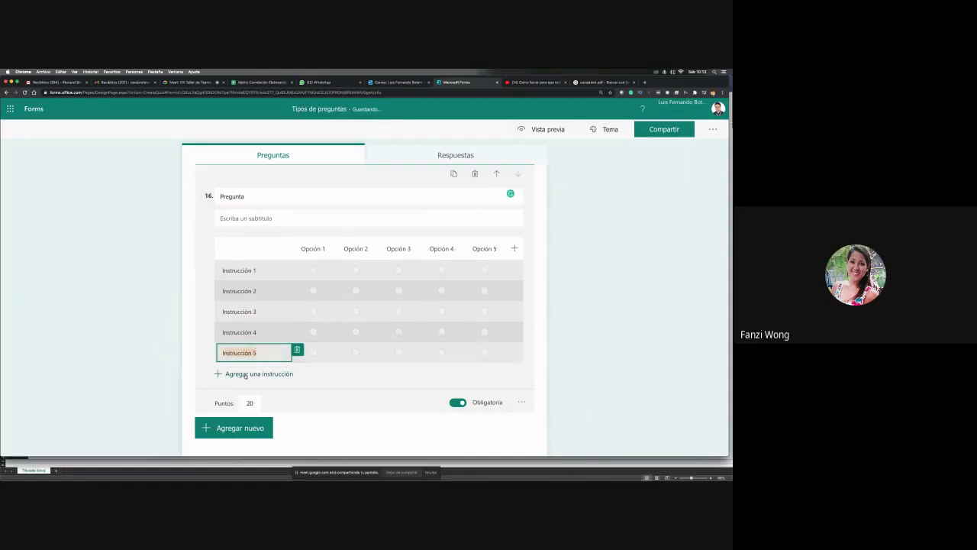
pyautogui.click(610, 351)
pyautogui.scroll(-3, 336, 338)
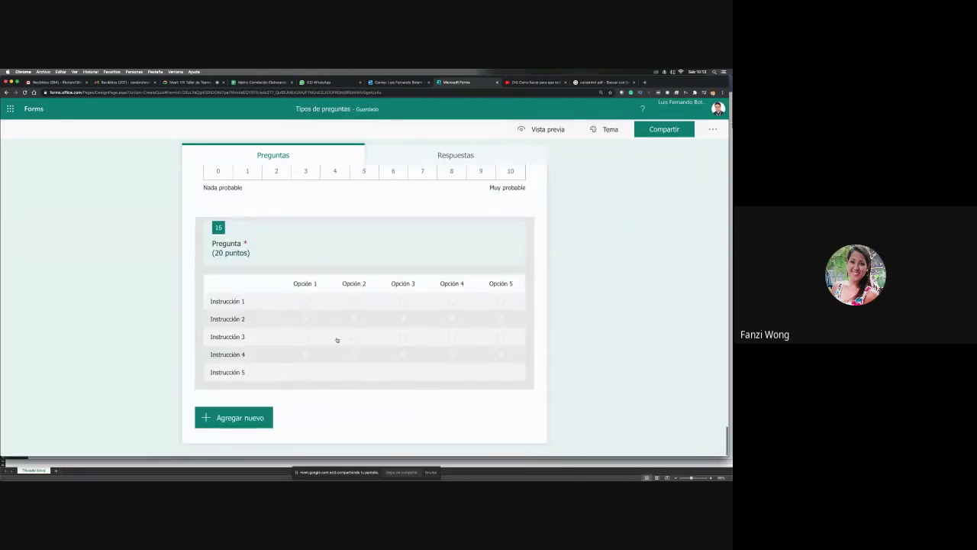
pyautogui.click(336, 340)
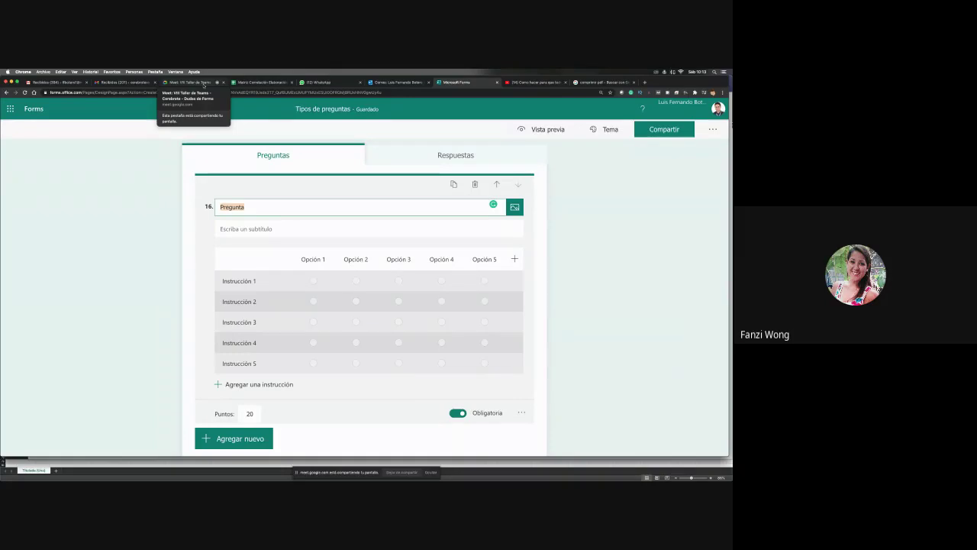
# Step: In the Google Meet call, choose Dejar de presentar to end the screen share
pyautogui.click(202, 83)
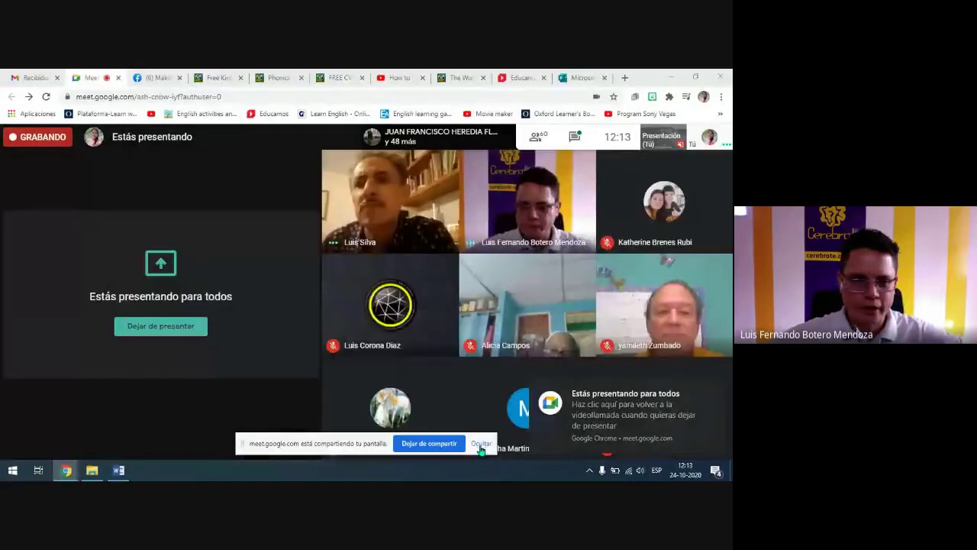
pyautogui.click(436, 446)
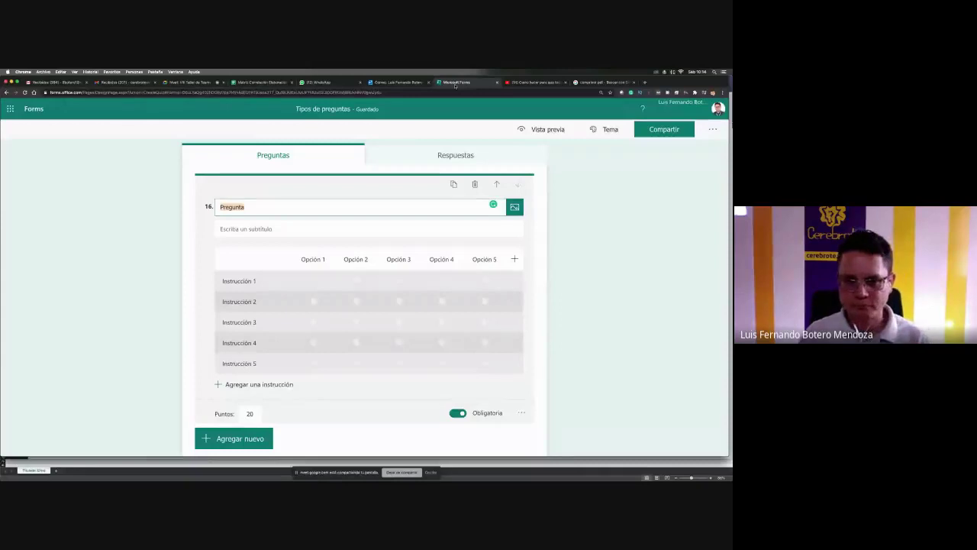
pyautogui.scroll(15, 204, 251)
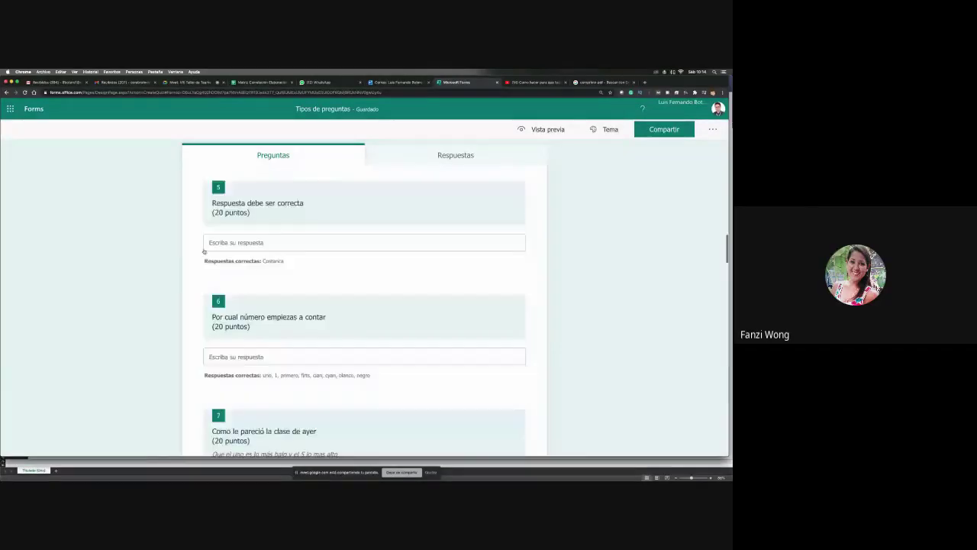
pyautogui.scroll(10, 204, 251)
pyautogui.scroll(-20, 203, 251)
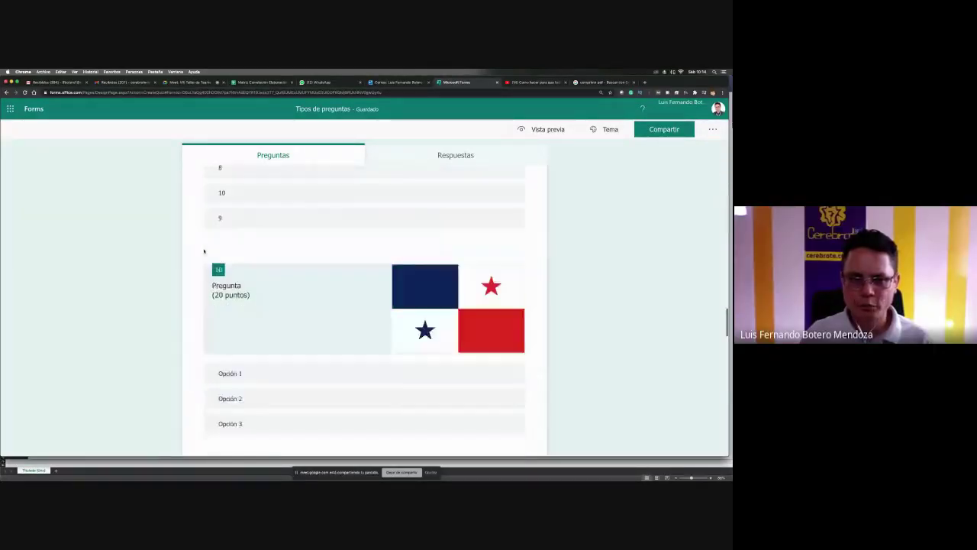
pyautogui.scroll(-20, 204, 251)
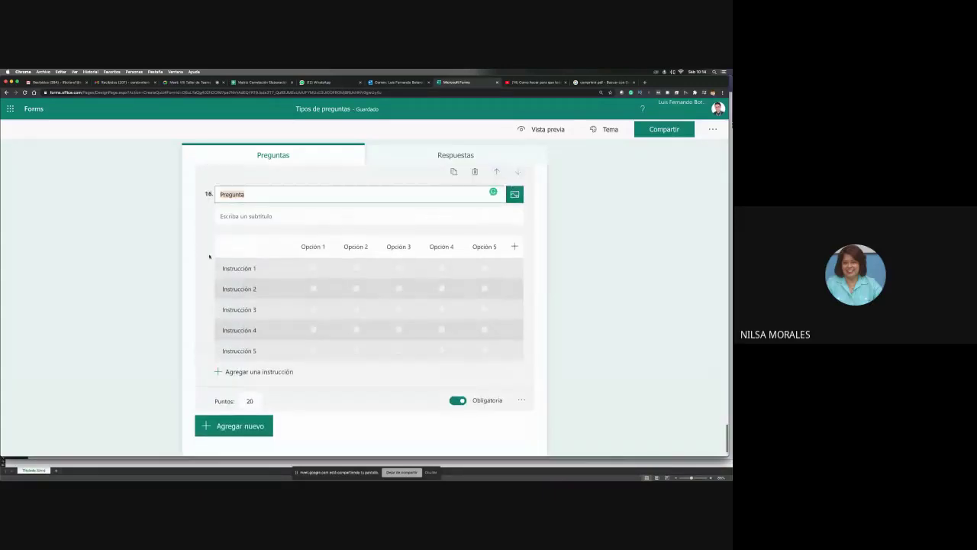
pyautogui.click(569, 239)
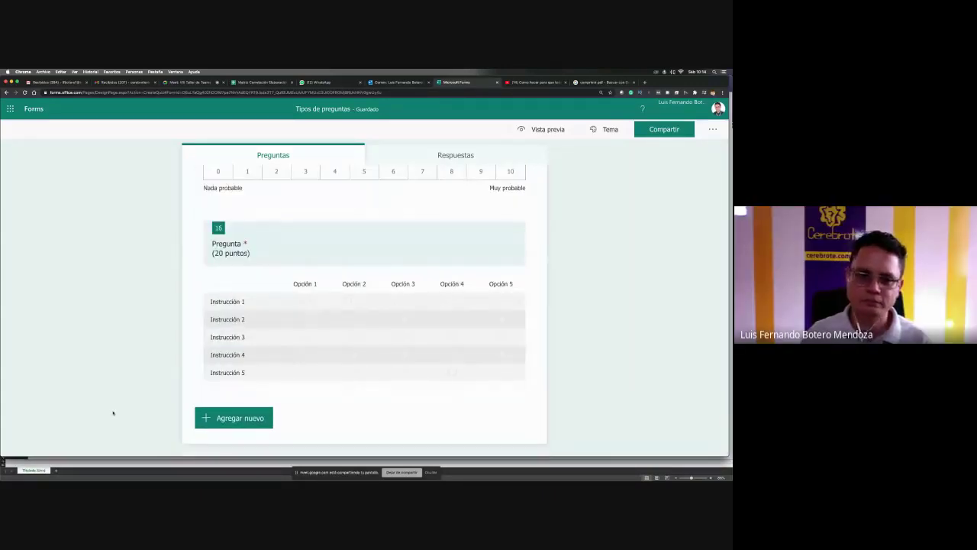
pyautogui.click(229, 232)
pyautogui.click(122, 293)
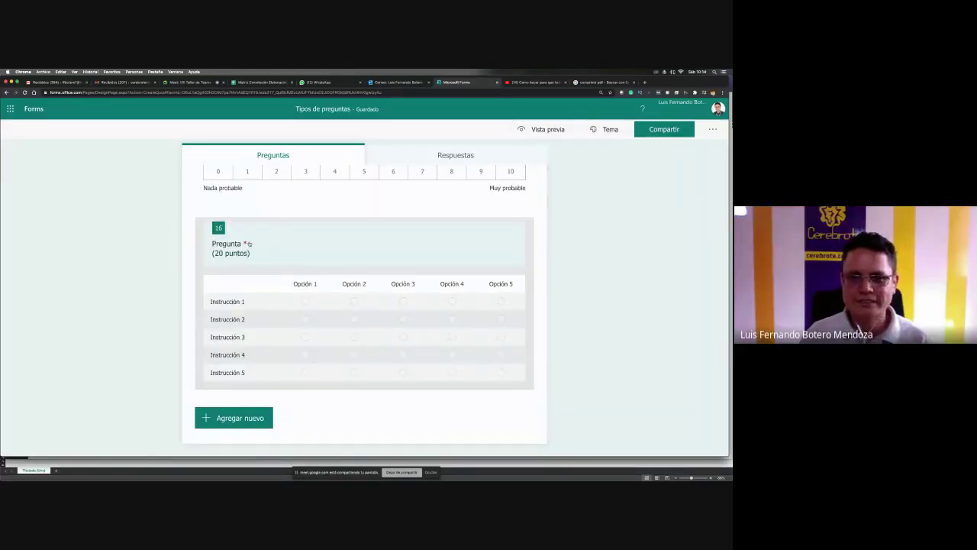
pyautogui.scroll(5, 578, 260)
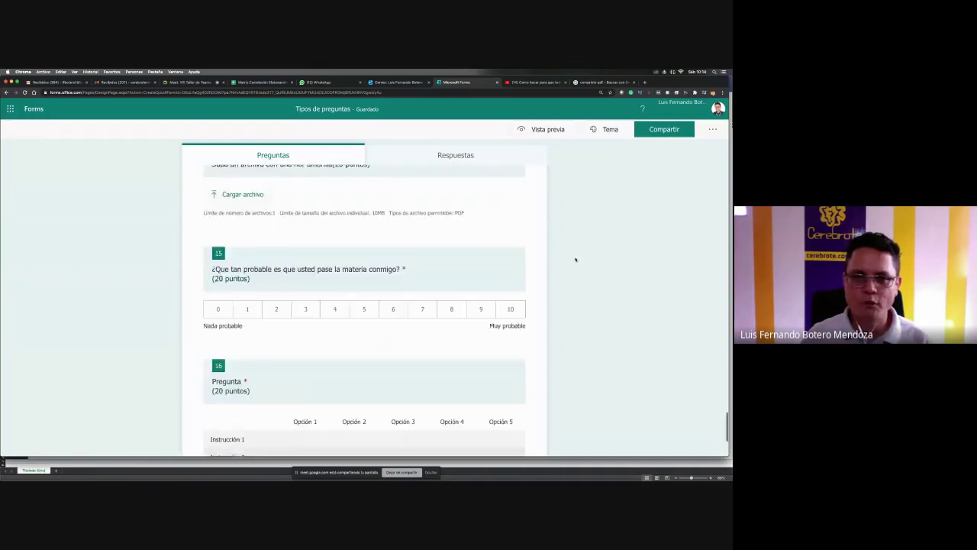
pyautogui.scroll(1, 524, 295)
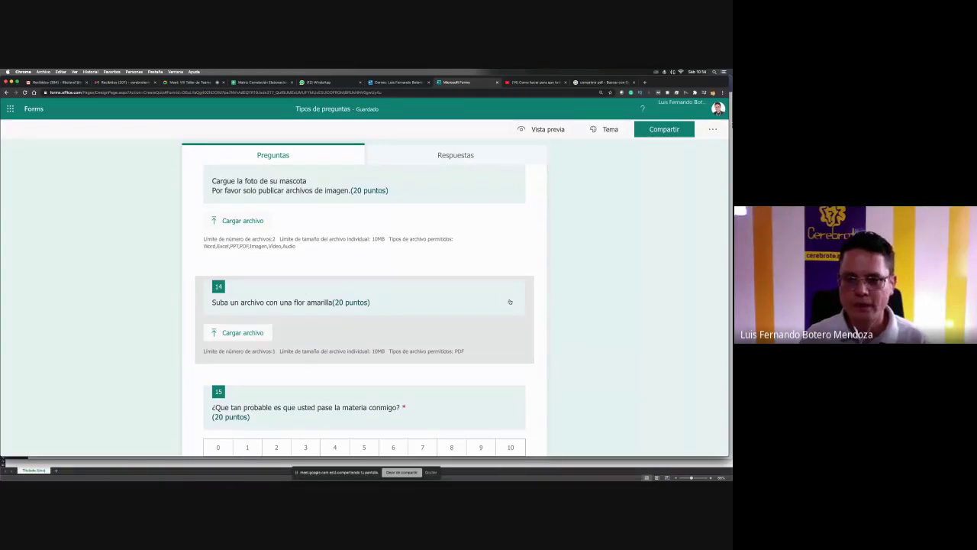
# Step: Switch on the Obligatoria toggle for question 14, the yellow-flower file upload
pyautogui.click(404, 291)
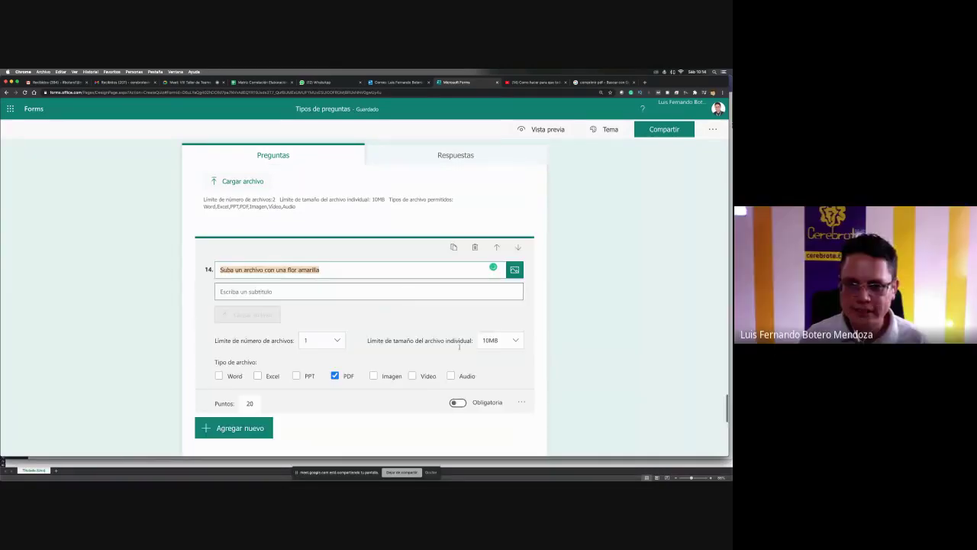
pyautogui.click(566, 391)
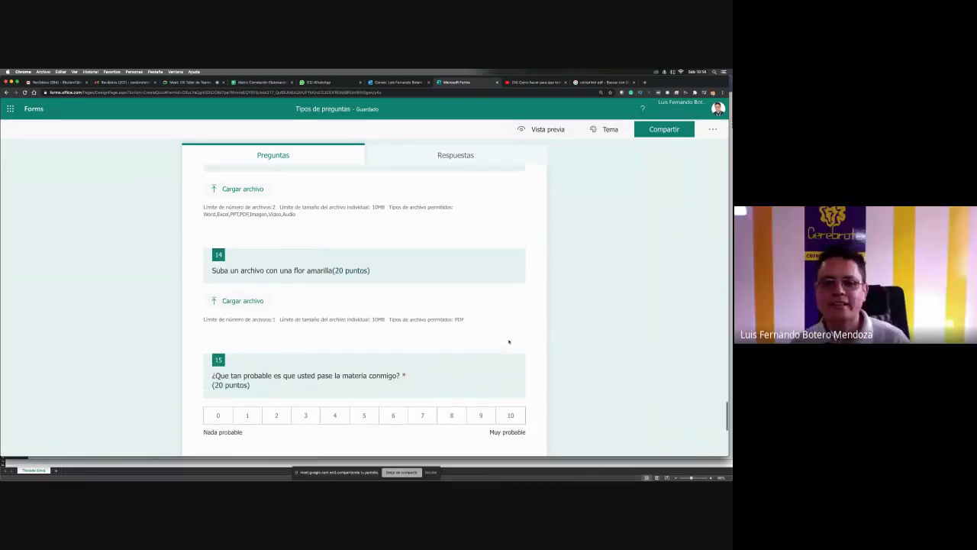
pyautogui.scroll(-2, 508, 342)
pyautogui.scroll(1, 508, 342)
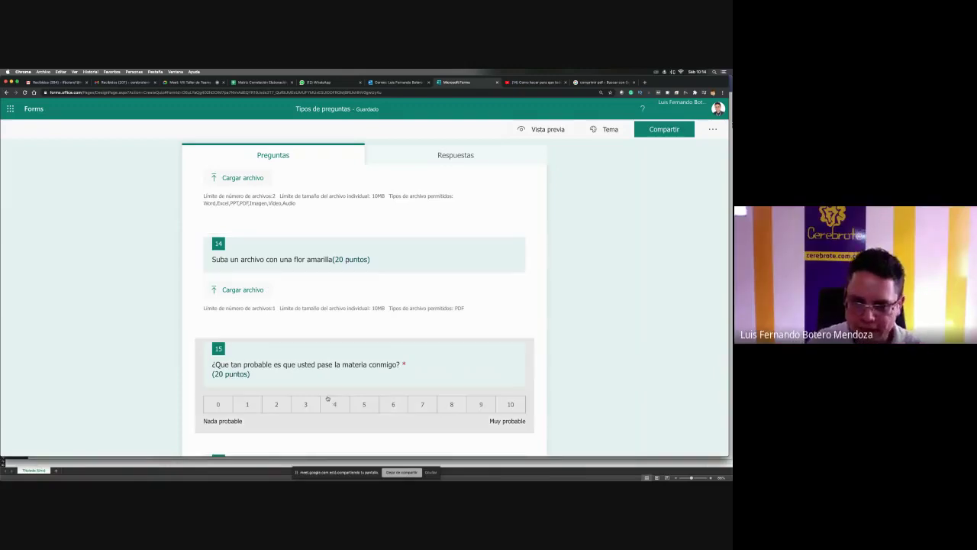
pyautogui.scroll(-1, 332, 390)
pyautogui.scroll(1, 328, 399)
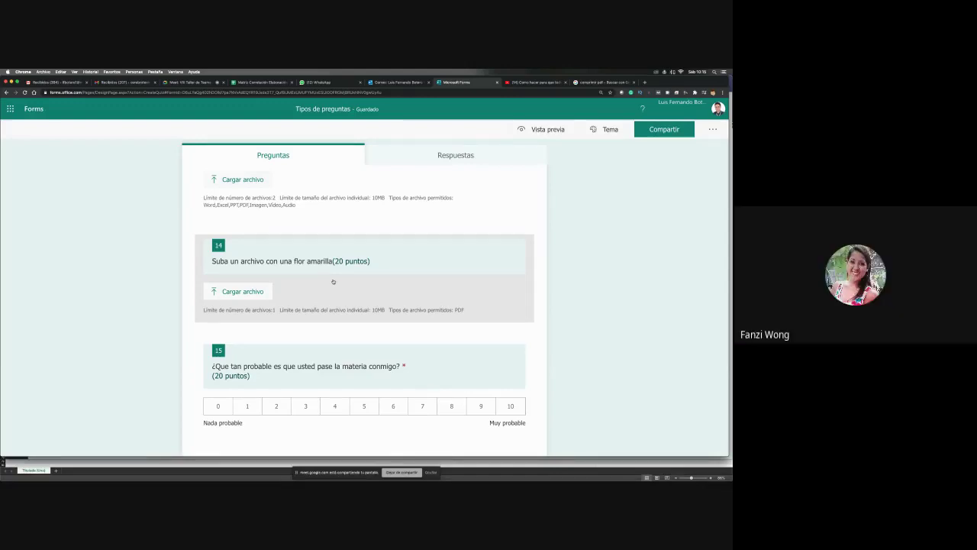
pyautogui.click(333, 281)
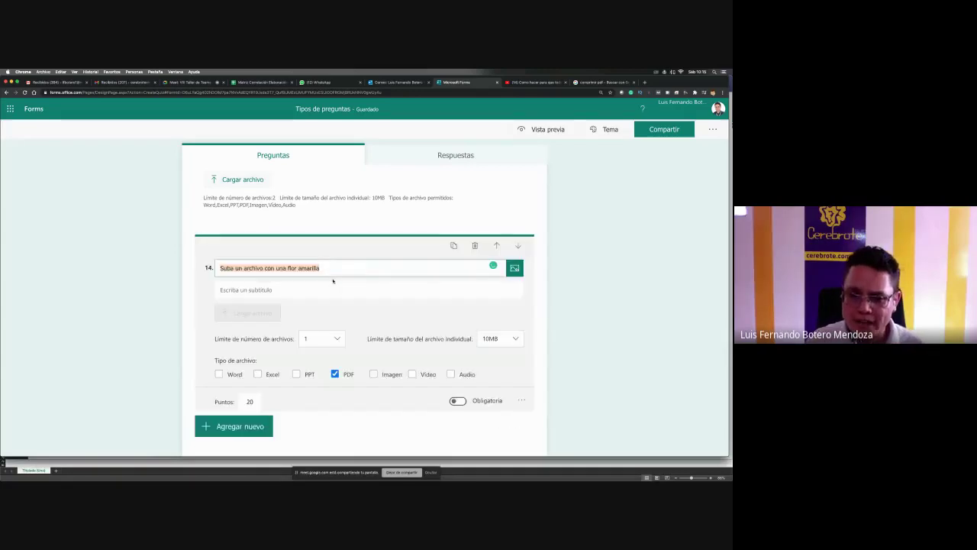
pyautogui.click(458, 400)
pyautogui.click(556, 382)
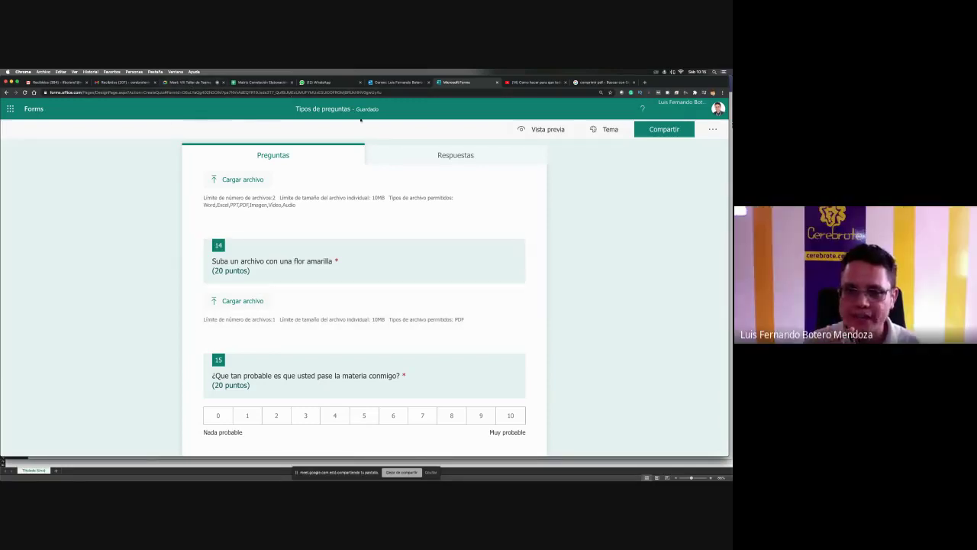
# Step: Choose Dejar de compartir in Meet, then return to the Microsoft Forms tab
pyautogui.click(400, 472)
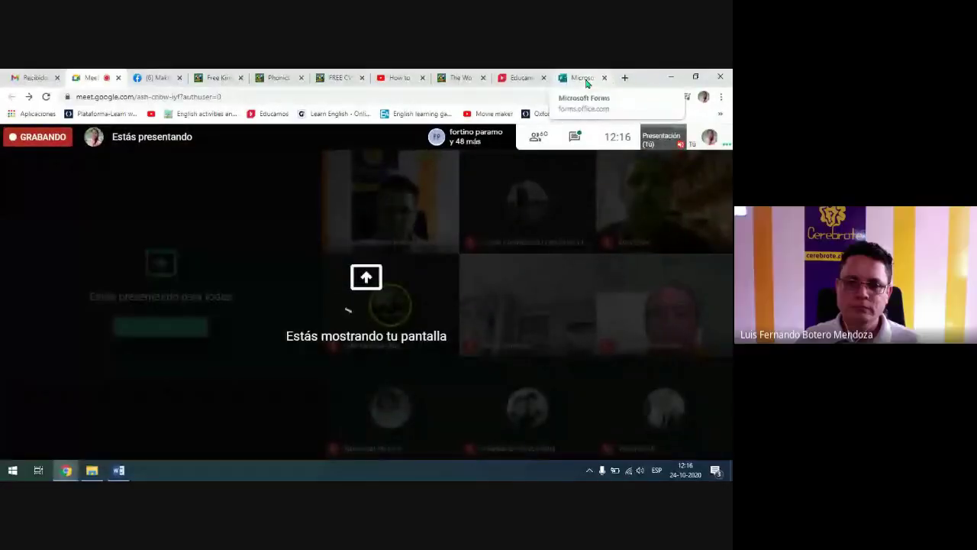
pyautogui.click(587, 80)
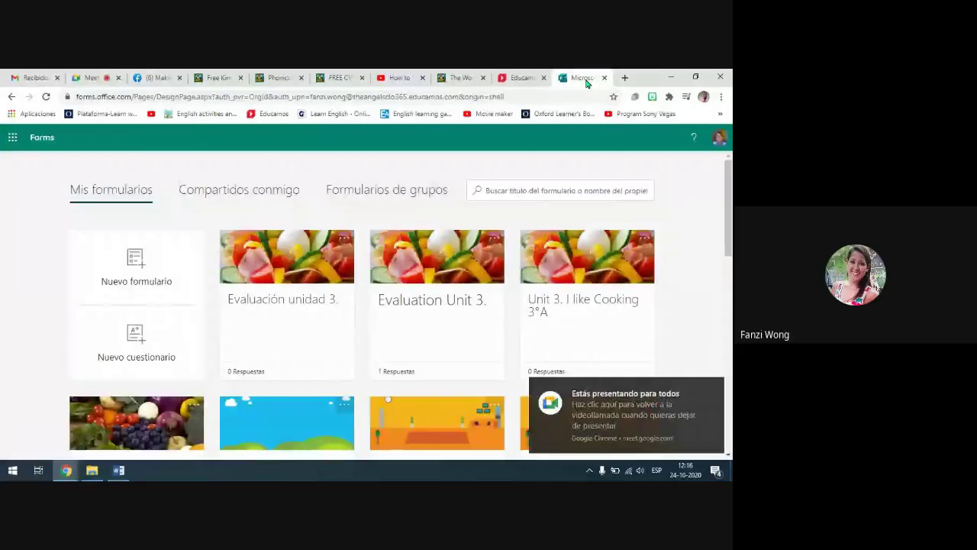
# Step: Dismiss the presenting notification and open the 'Evaluation Unit 3.' form card
pyautogui.click(711, 388)
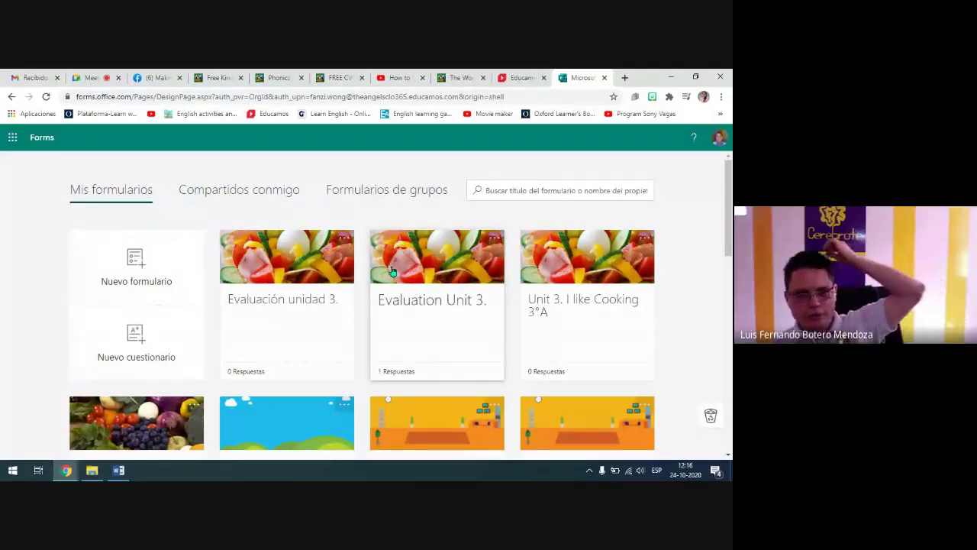
pyautogui.click(398, 277)
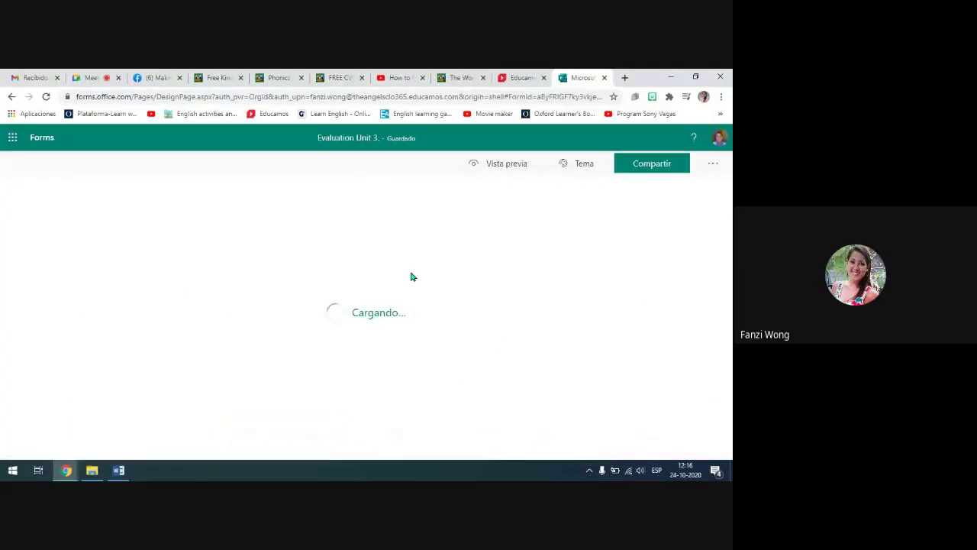
# Step: Scroll down to question 8, the picture-based foods Likert grid, and open it
pyautogui.scroll(-10, 418, 276)
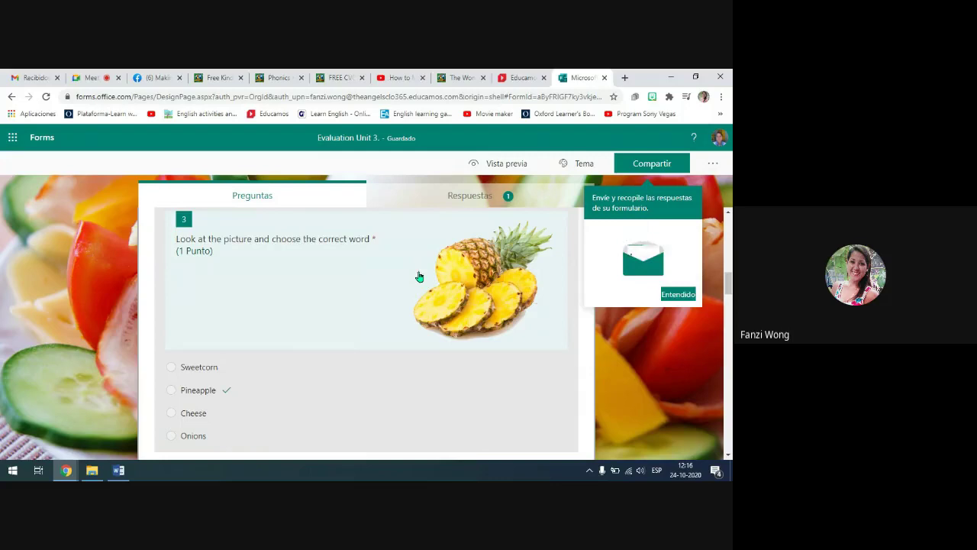
pyautogui.scroll(-2, 420, 276)
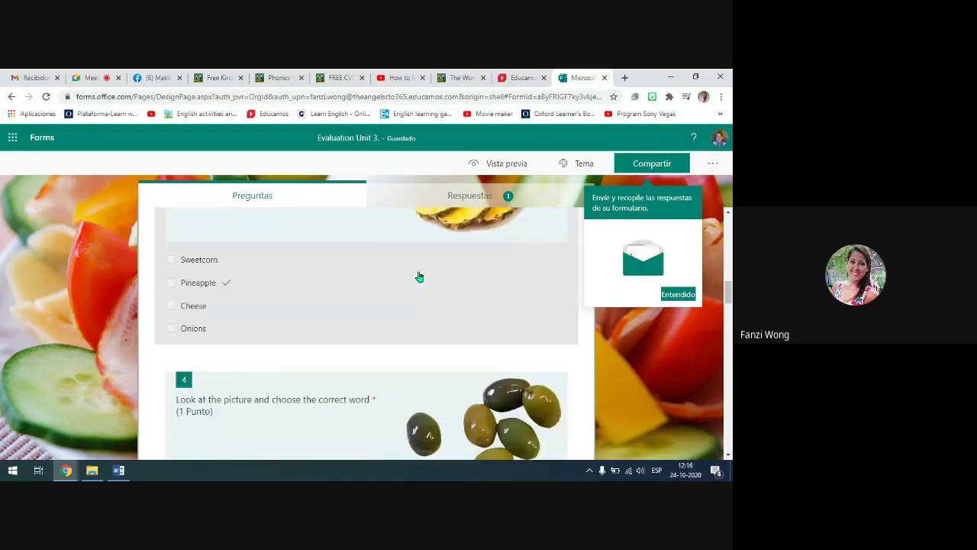
pyautogui.scroll(-10, 419, 277)
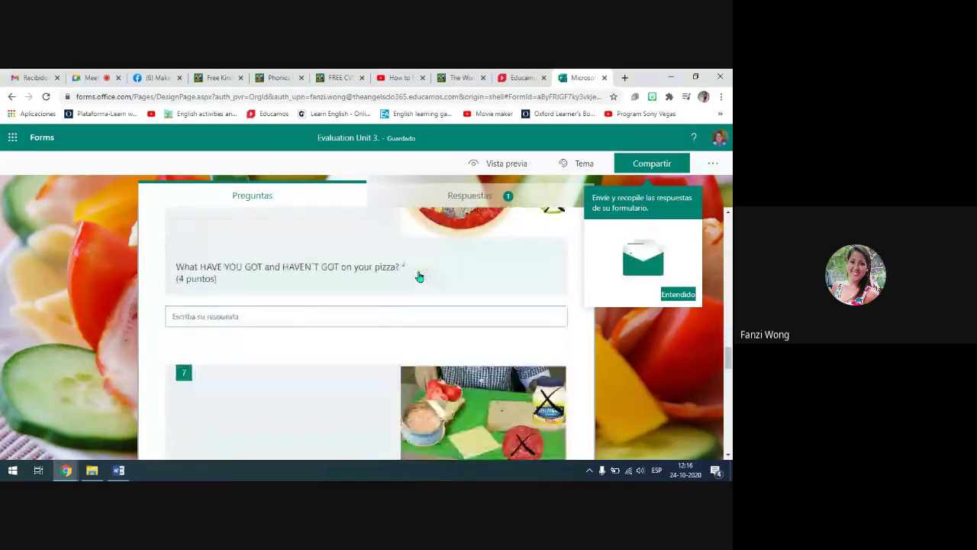
pyautogui.scroll(-8, 419, 277)
pyautogui.scroll(2, 419, 277)
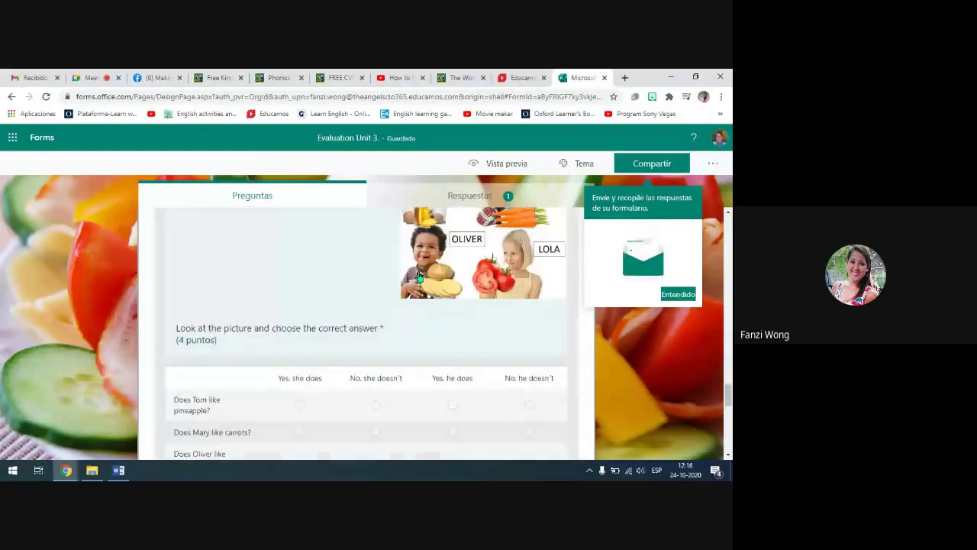
pyautogui.scroll(-4, 419, 276)
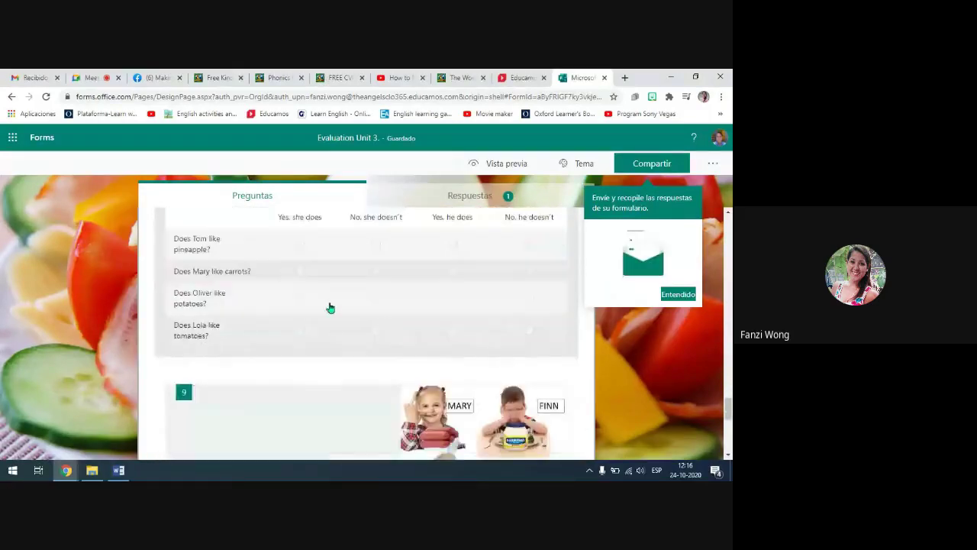
pyautogui.scroll(2, 321, 303)
pyautogui.click(253, 284)
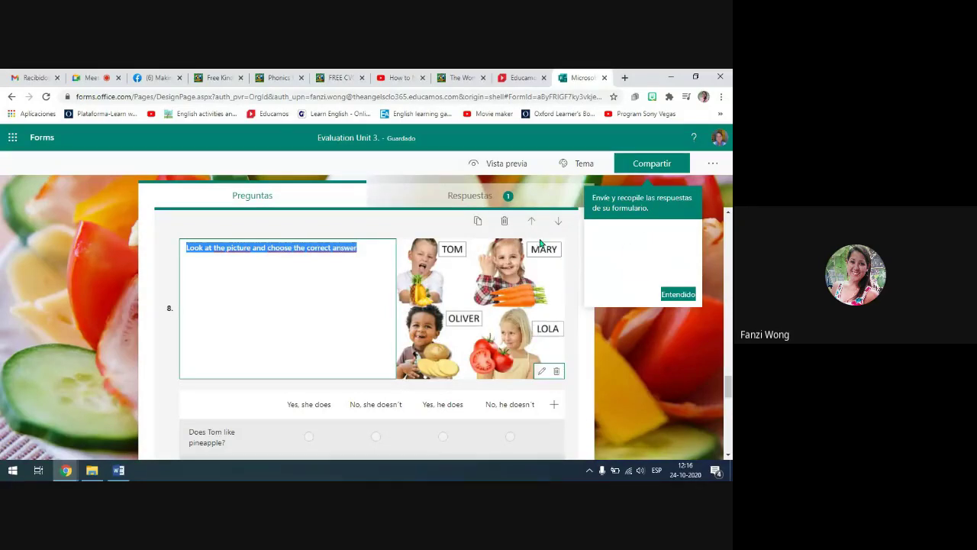
pyautogui.click(201, 260)
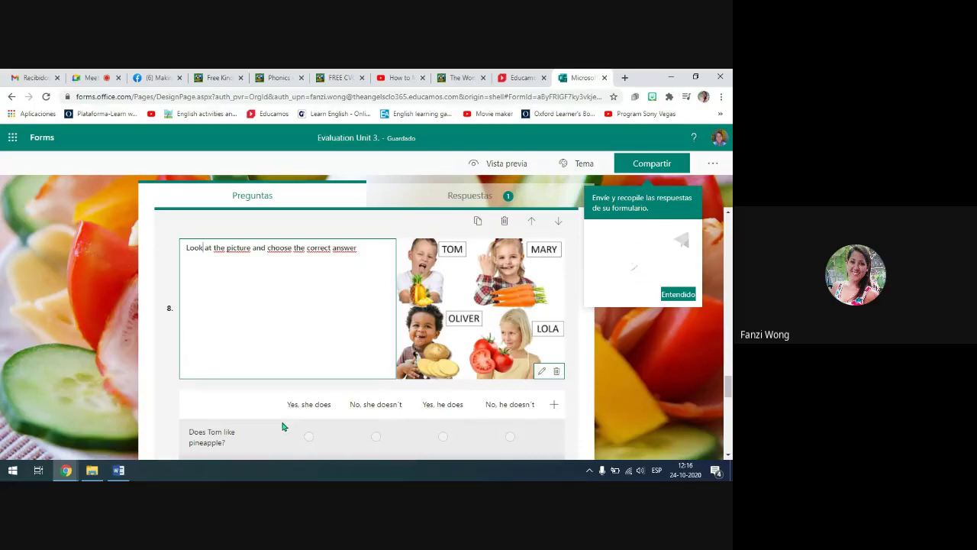
pyautogui.click(192, 436)
pyautogui.moveTo(192, 436); pyautogui.dragTo(253, 434)
pyautogui.click(258, 441)
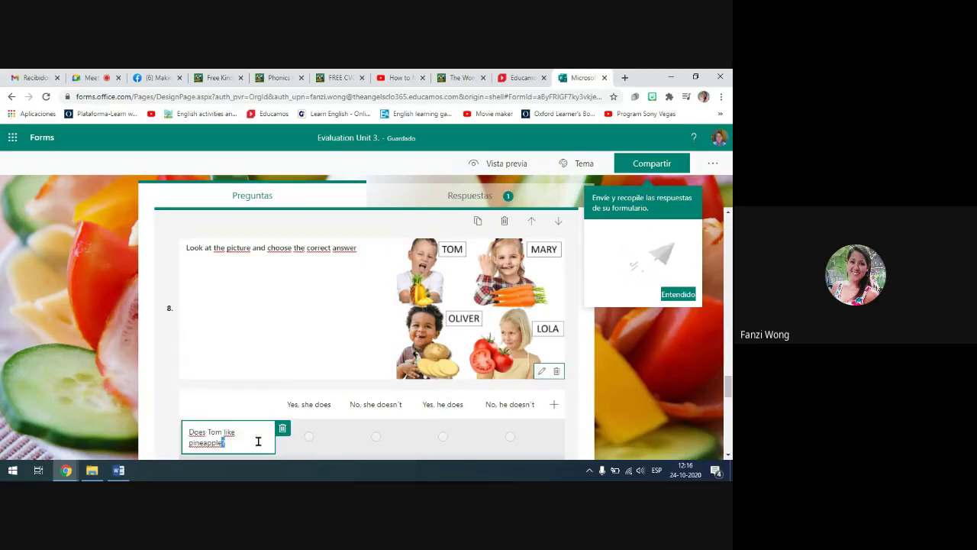
pyautogui.scroll(-1, 252, 435)
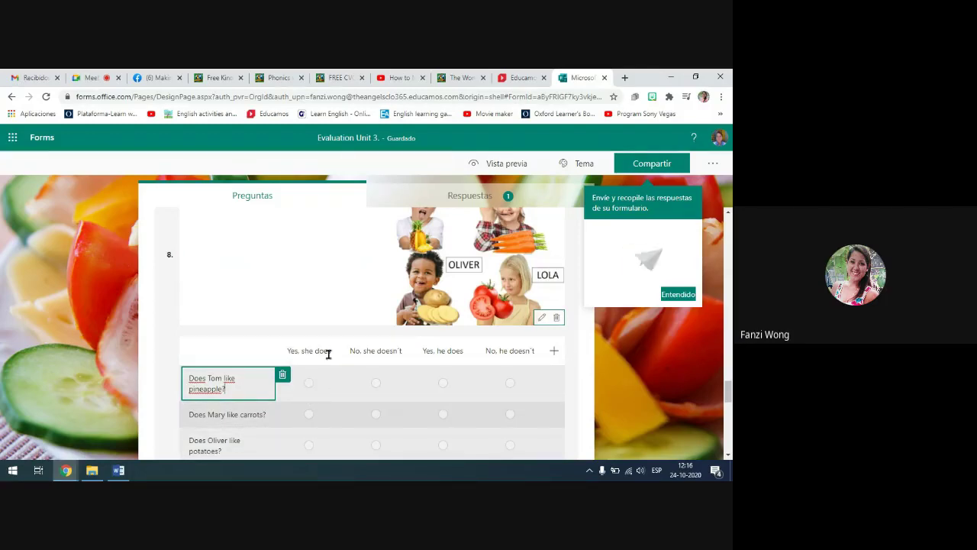
pyautogui.click(336, 354)
pyautogui.press('Tab')
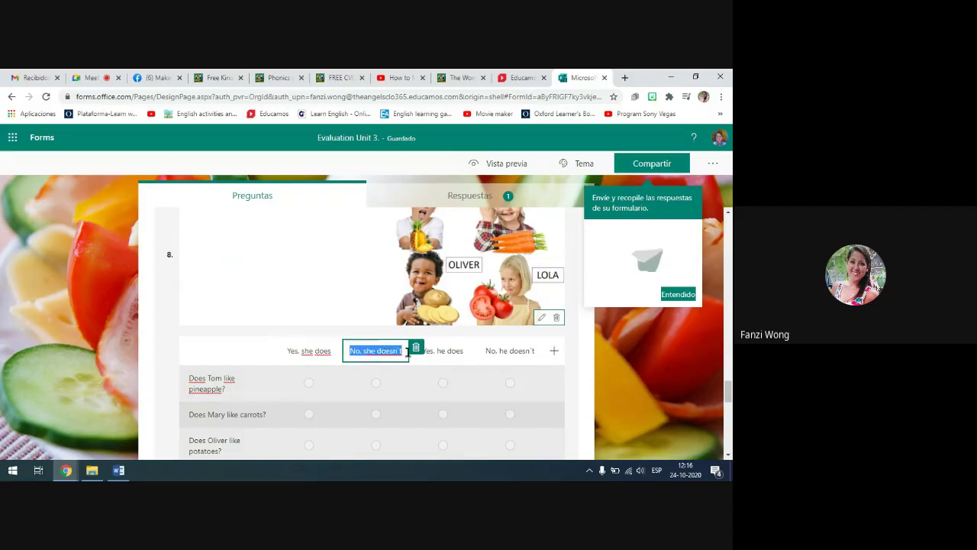
pyautogui.press('Tab')
pyautogui.press('Tab')
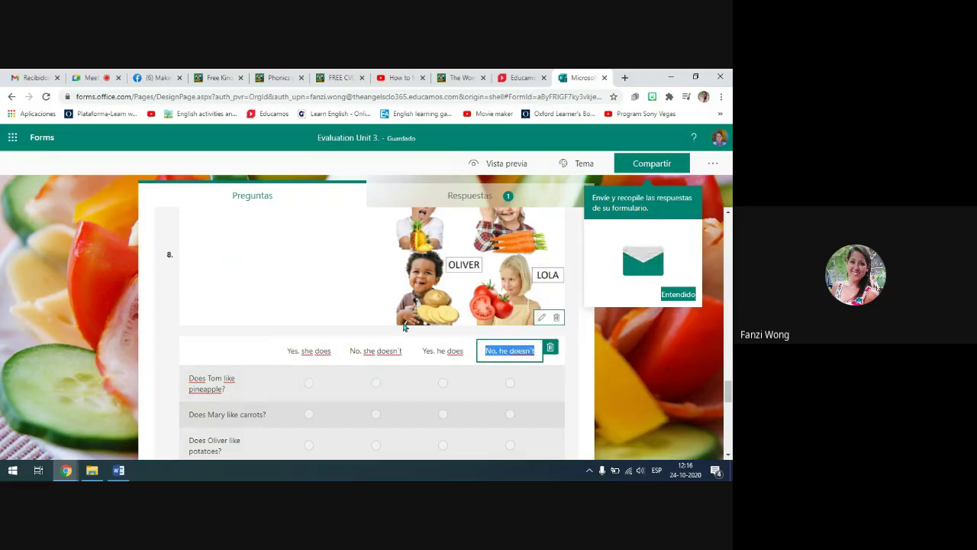
pyautogui.click(584, 337)
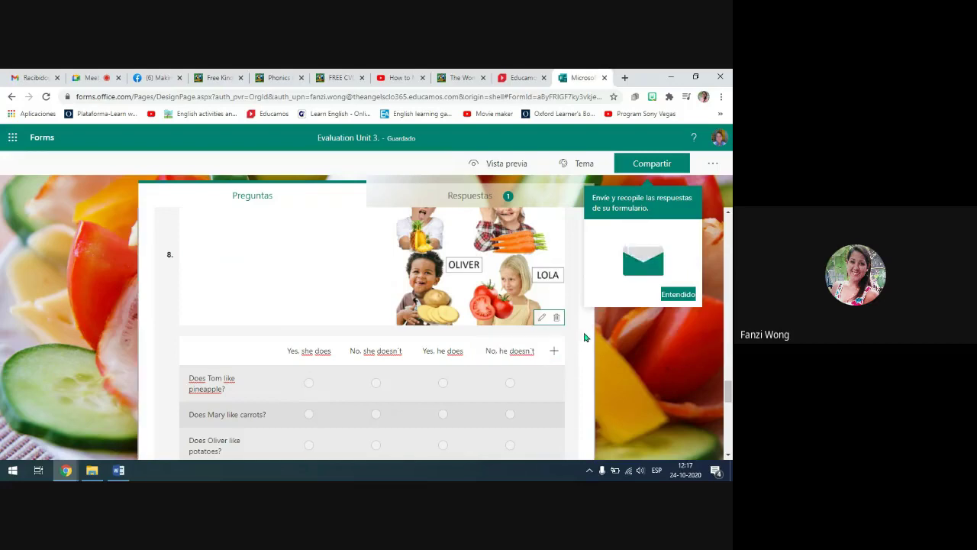
pyautogui.scroll(1, 584, 337)
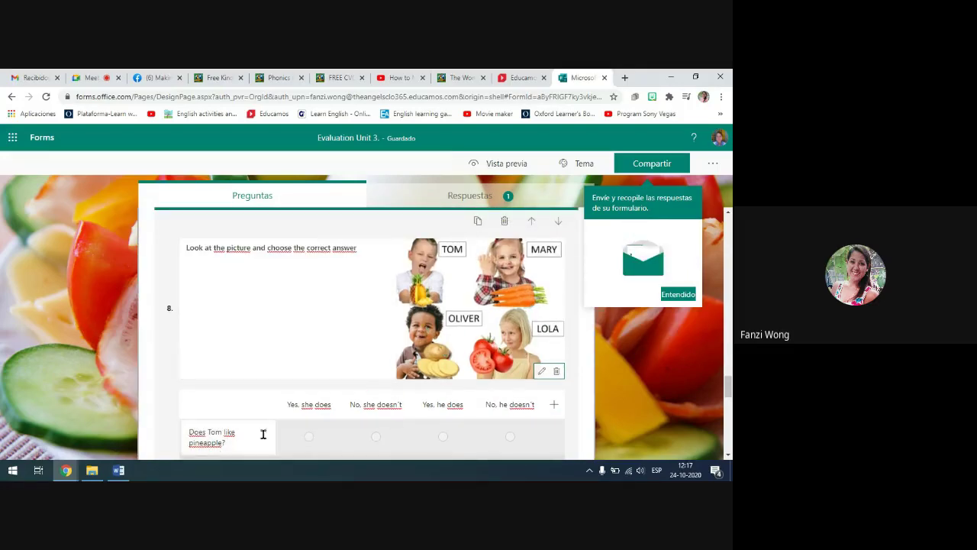
pyautogui.click(224, 442)
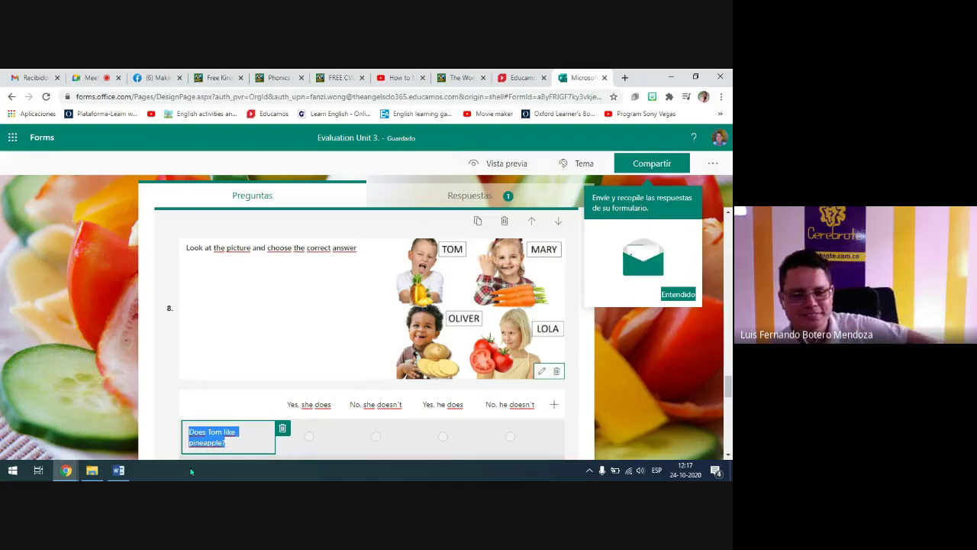
pyautogui.click(244, 441)
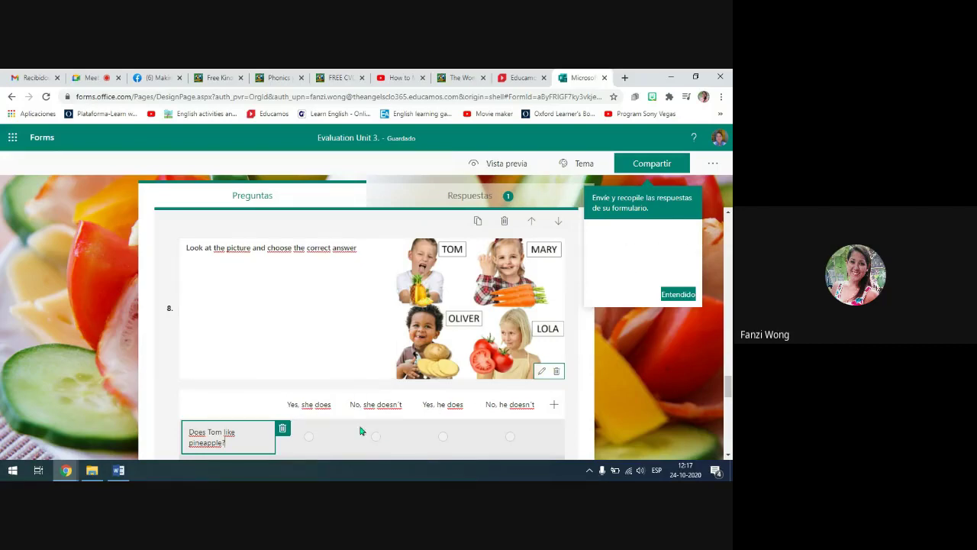
pyautogui.click(312, 406)
pyautogui.click(304, 405)
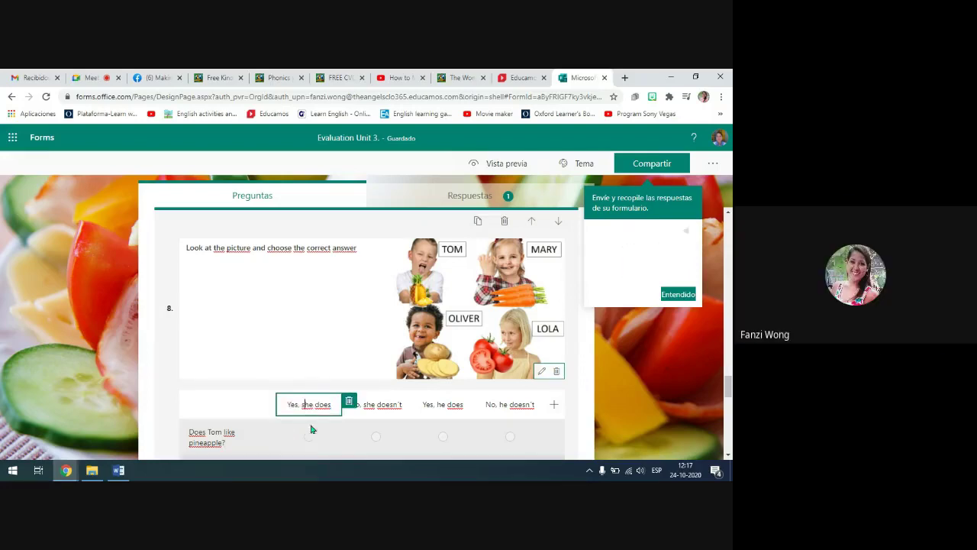
pyautogui.doubleClick(307, 404)
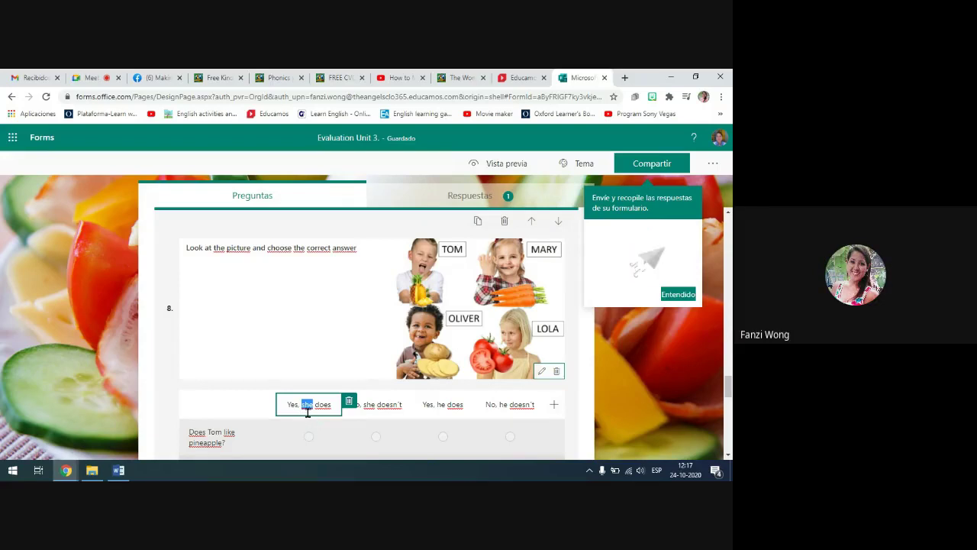
pyautogui.click(380, 407)
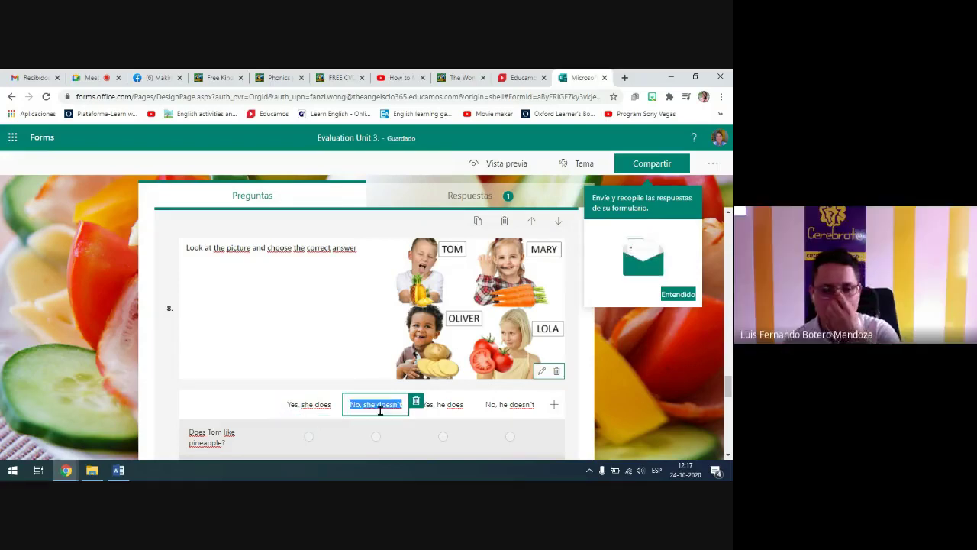
pyautogui.click(439, 408)
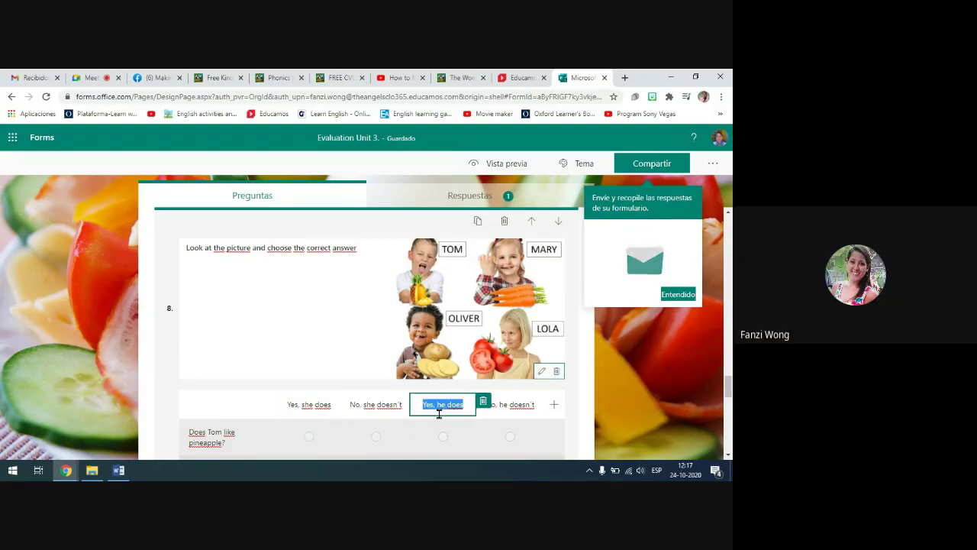
pyautogui.click(514, 415)
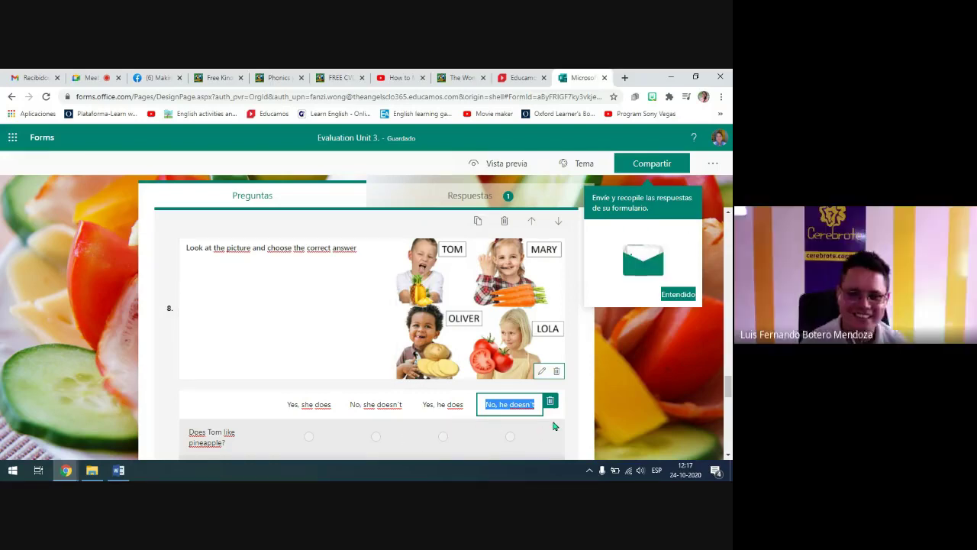
pyautogui.click(343, 439)
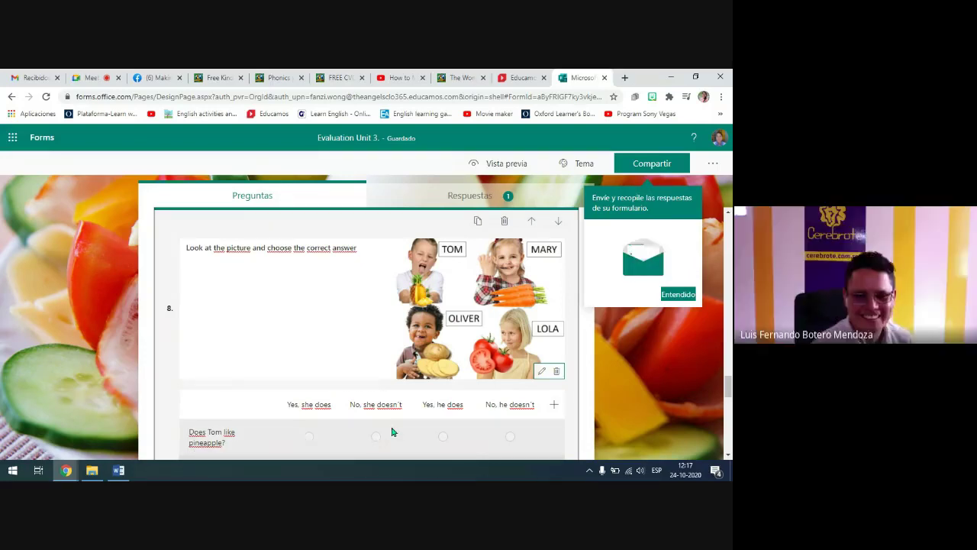
pyautogui.scroll(-1, 395, 430)
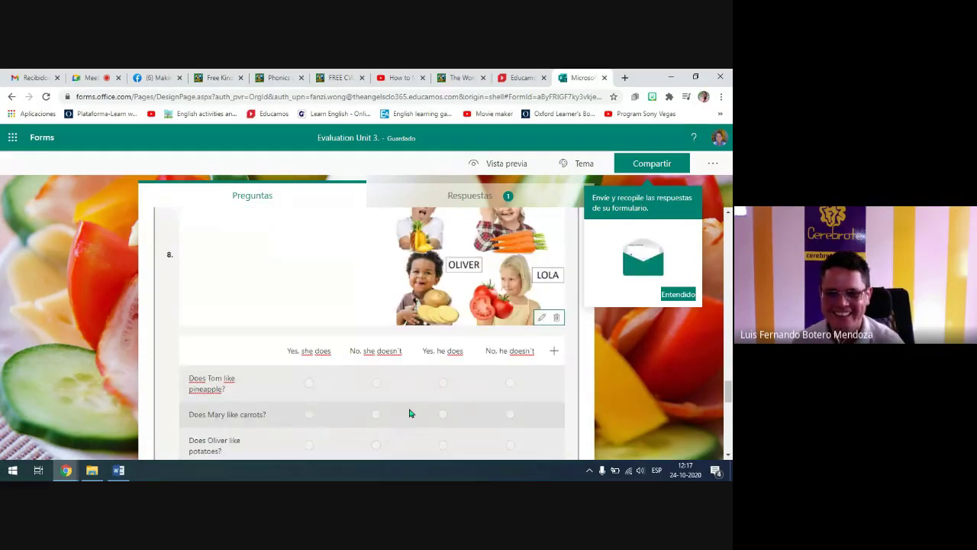
pyautogui.scroll(-1, 527, 394)
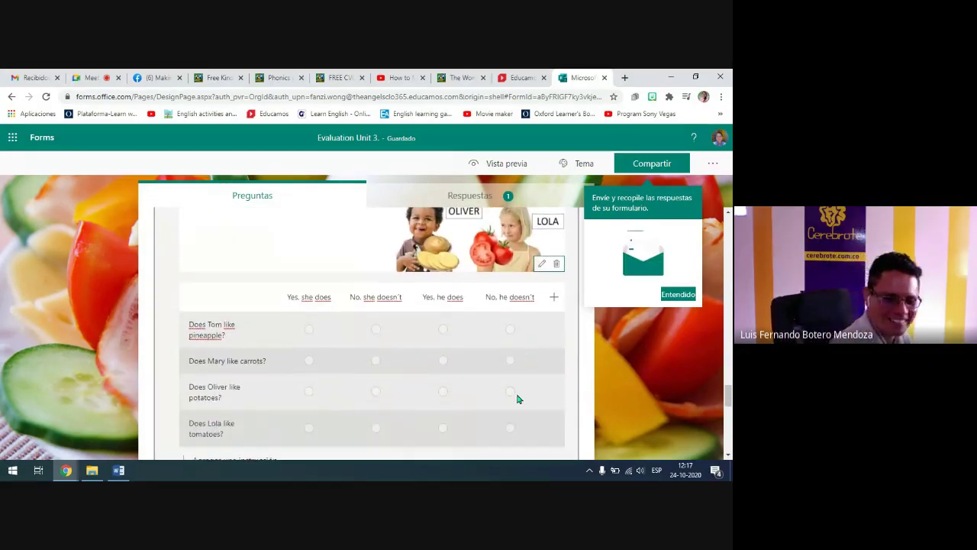
pyautogui.scroll(-1, 484, 410)
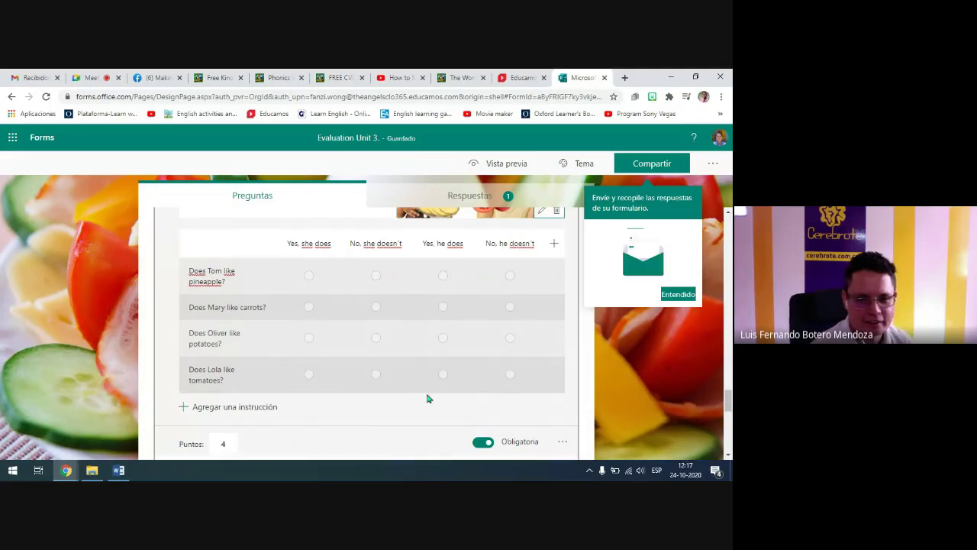
pyautogui.scroll(1, 420, 393)
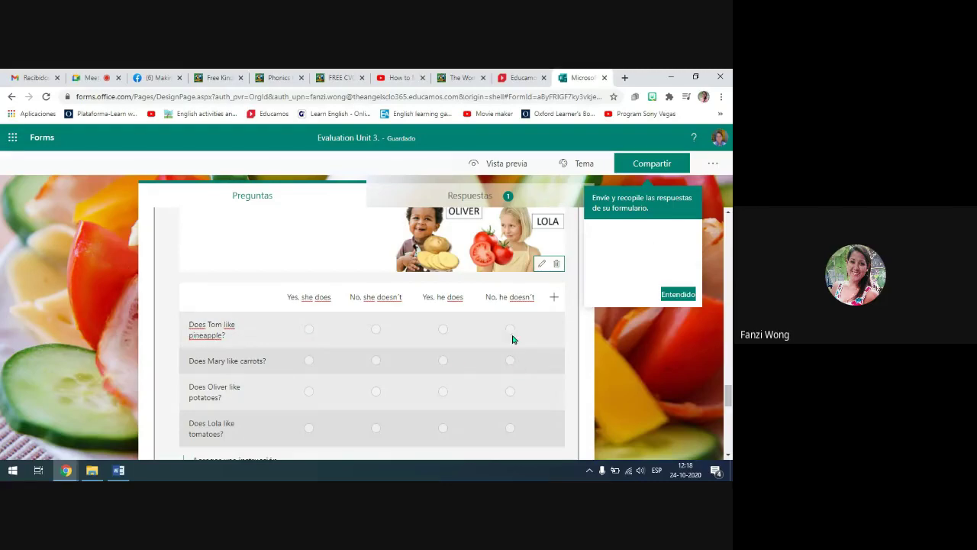
pyautogui.scroll(-1, 510, 342)
pyautogui.scroll(3, 510, 343)
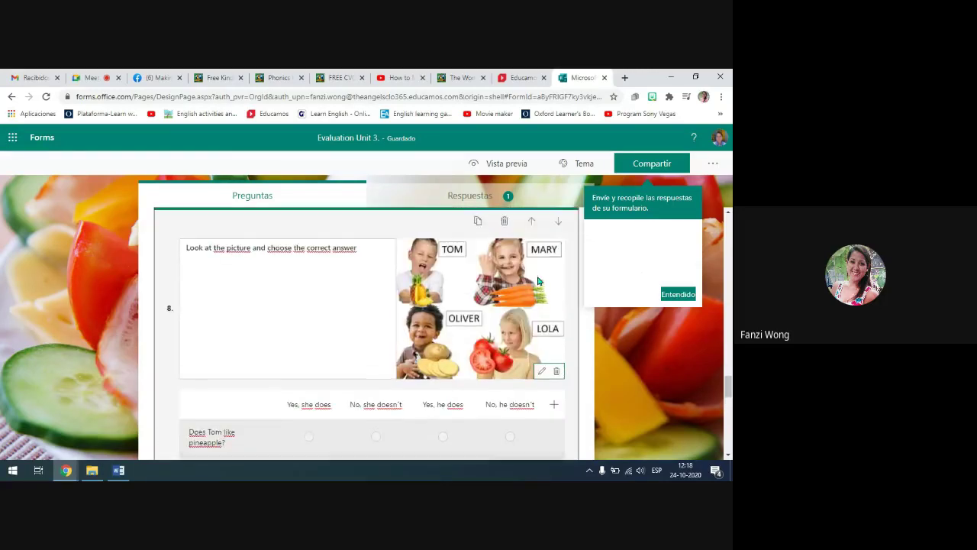
pyautogui.scroll(-3, 448, 380)
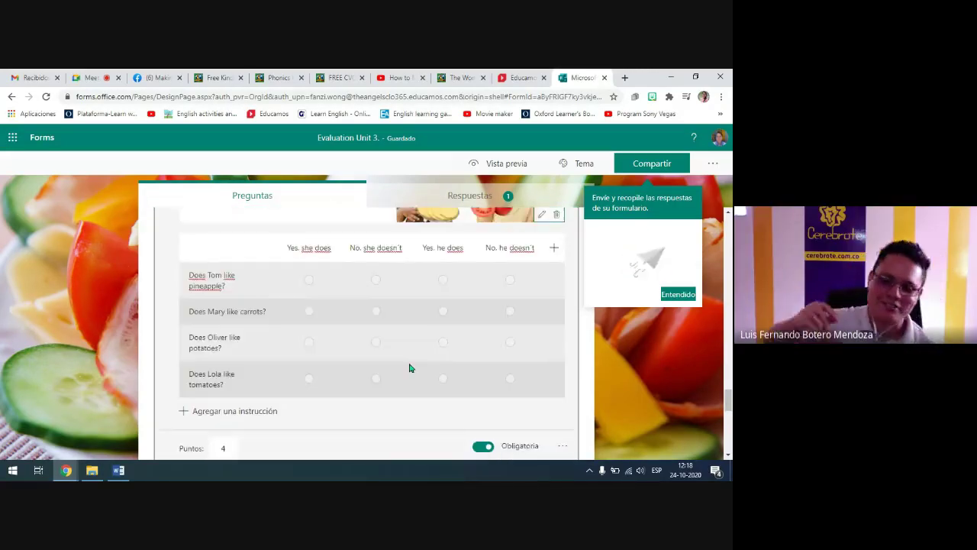
# Step: Dismiss the Forms sharing tip and presenting notice, then choose Dejar de presentar in Meet
pyautogui.click(91, 77)
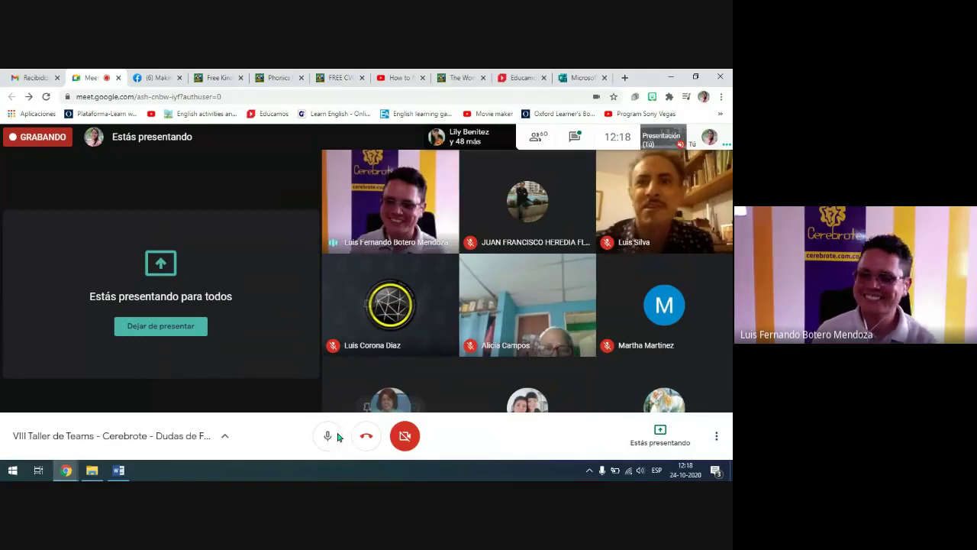
pyautogui.click(581, 77)
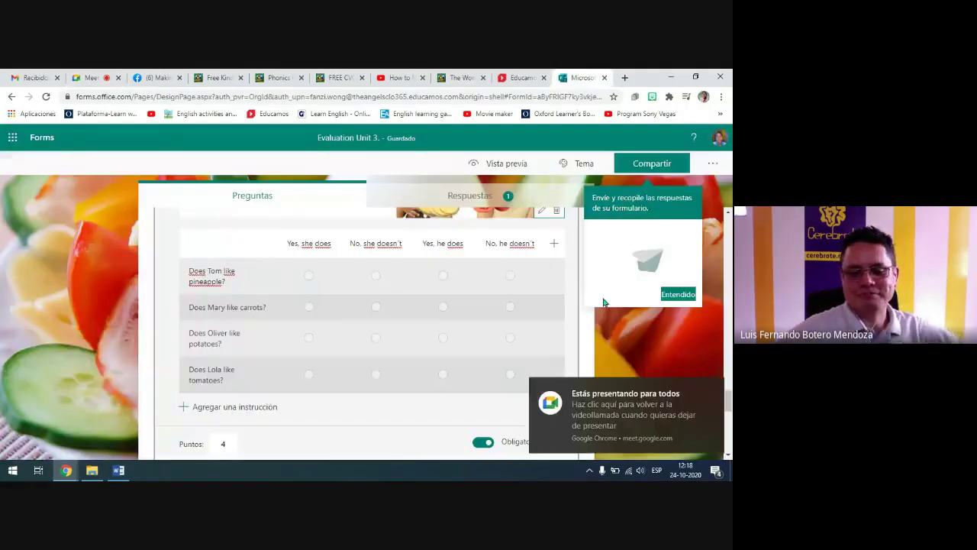
pyautogui.click(516, 234)
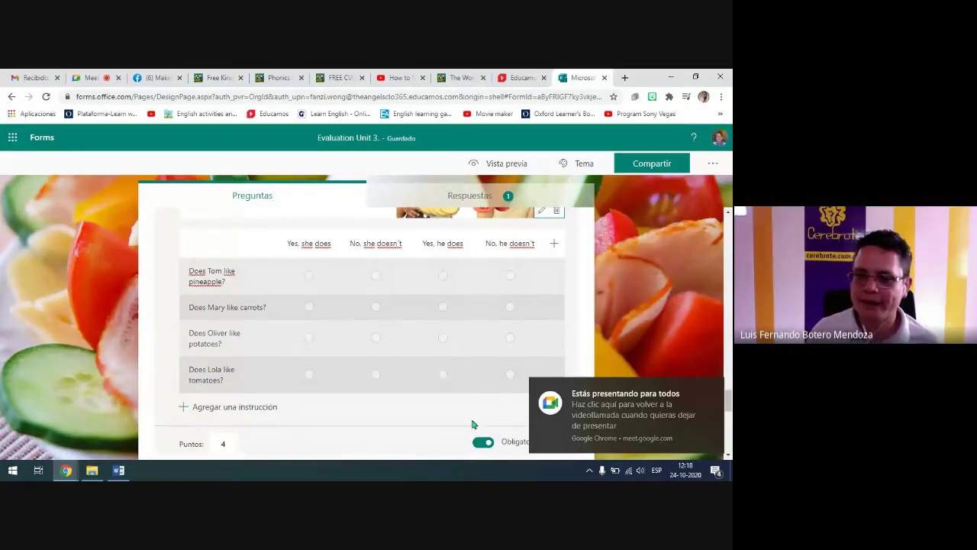
pyautogui.click(671, 409)
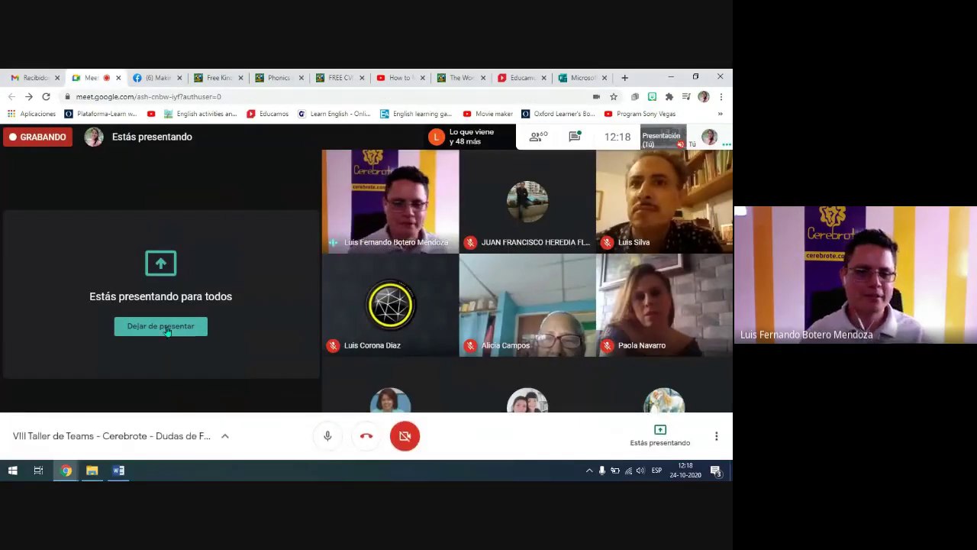
pyautogui.click(162, 325)
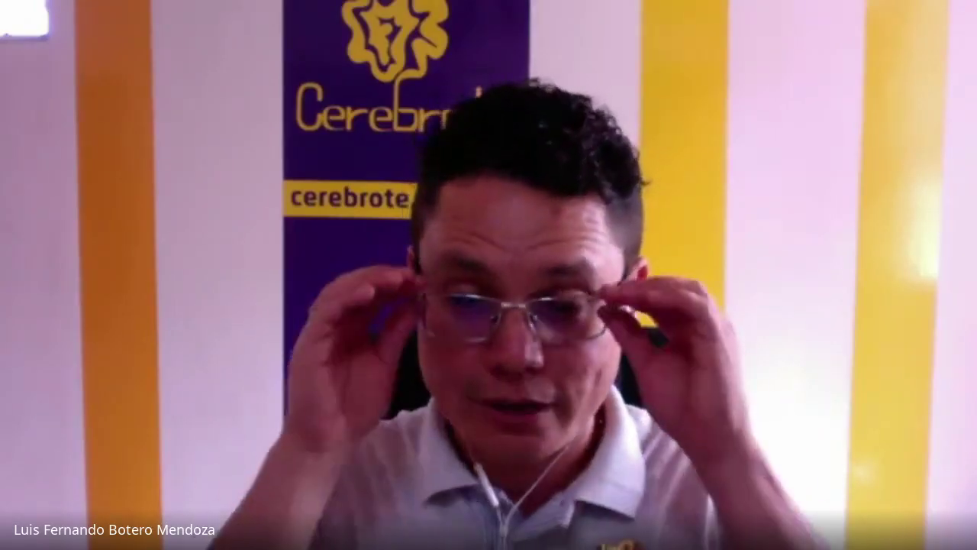
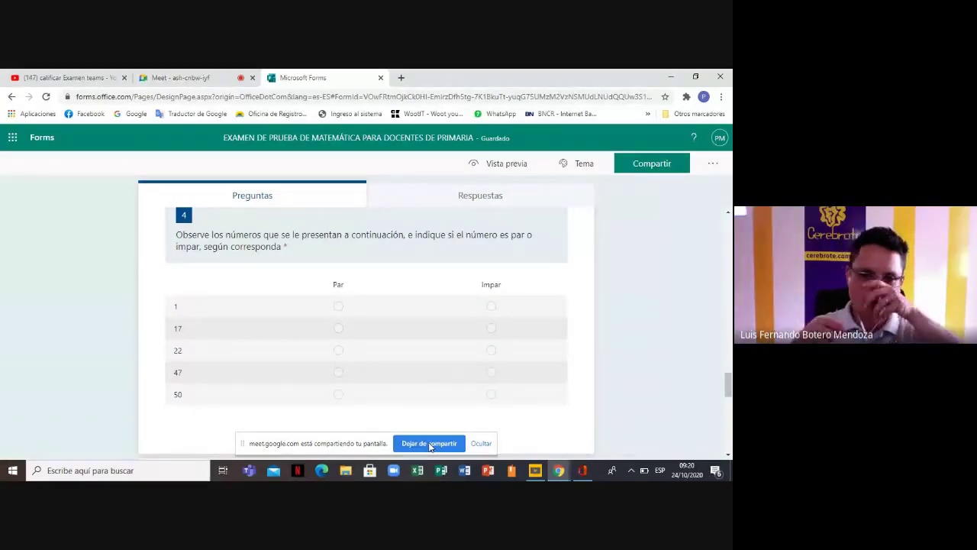
# Step: Stop the screen share so the Inteligencias múltiples form can be presented
pyautogui.click(429, 443)
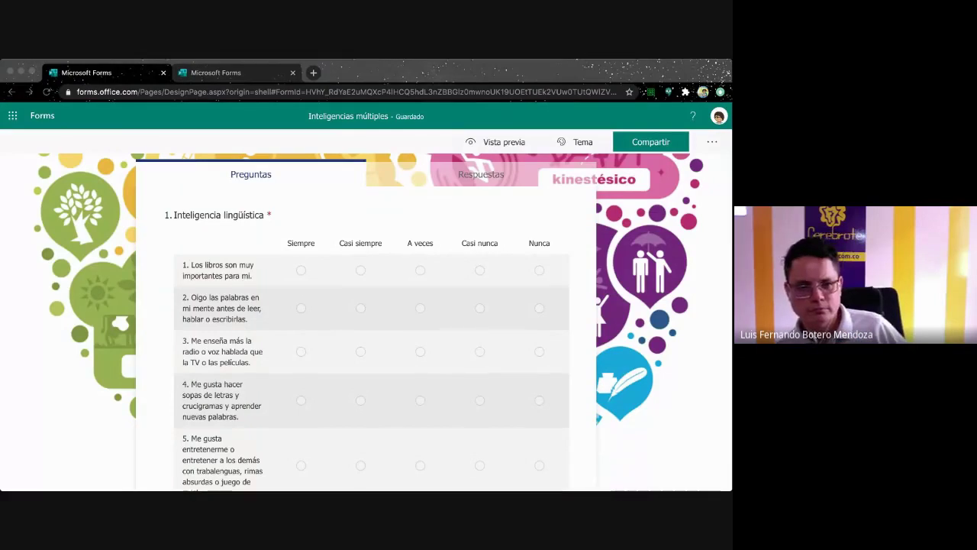
# Step: Scroll through all sections of the Inteligencias múltiples form to review them
pyautogui.click(371, 79)
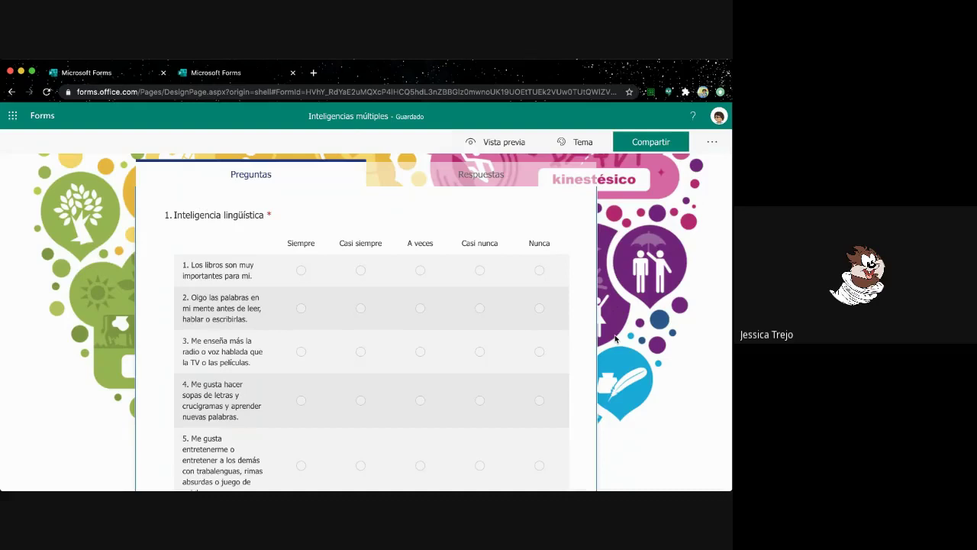
pyautogui.scroll(-1, 615, 338)
pyautogui.scroll(1, 616, 338)
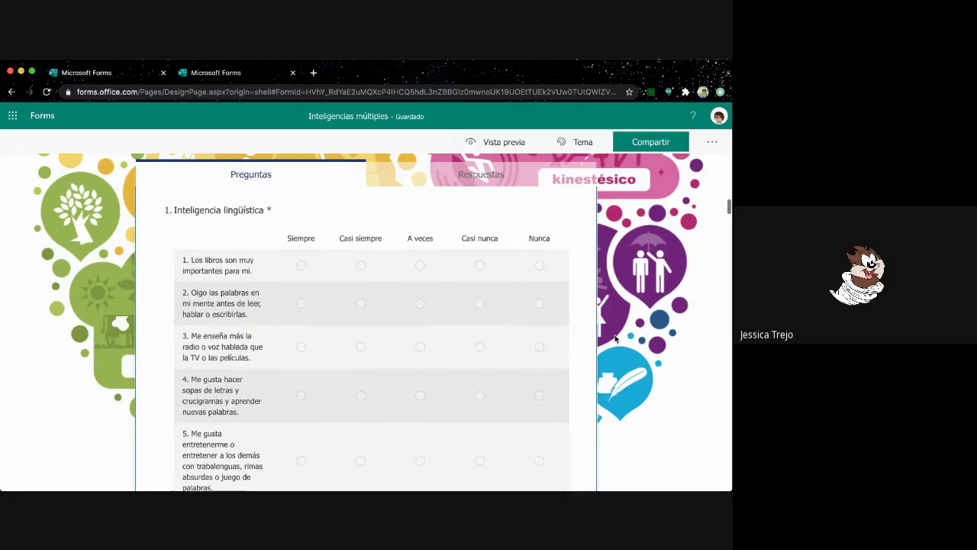
pyautogui.scroll(-1, 615, 338)
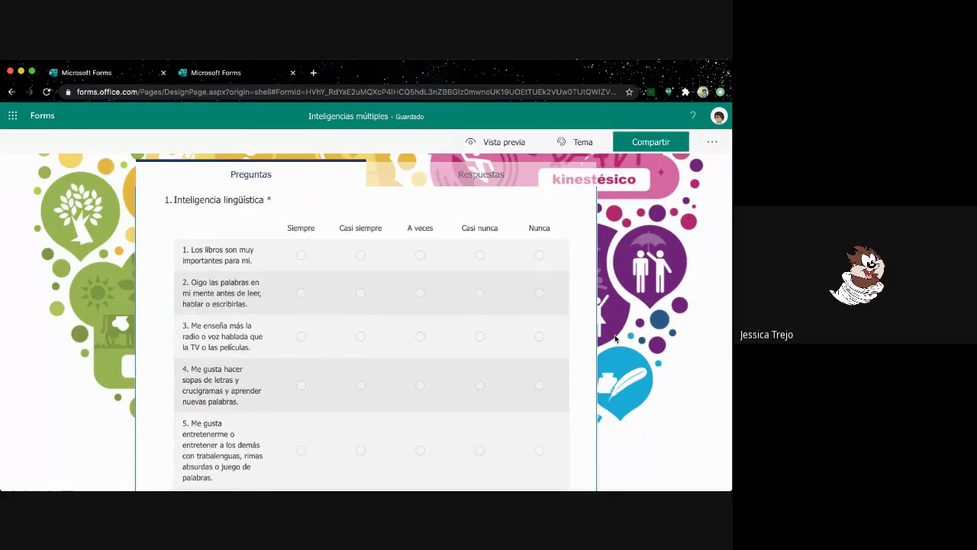
pyautogui.scroll(-1, 615, 338)
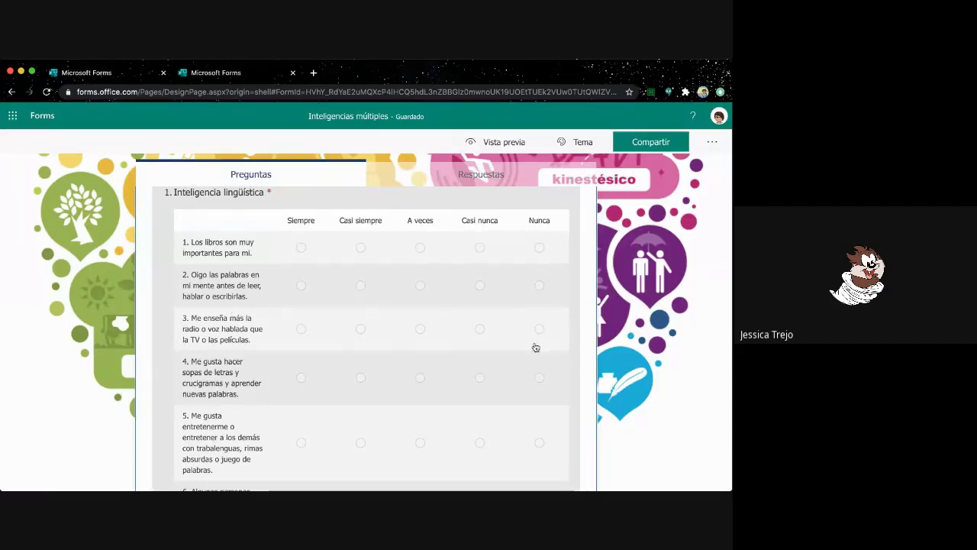
pyautogui.scroll(-3, 460, 392)
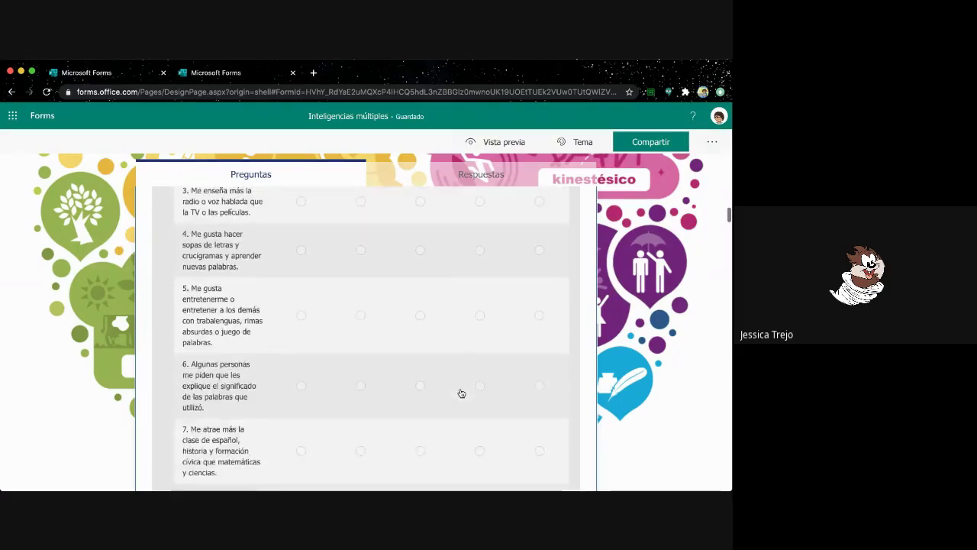
pyautogui.scroll(-8, 461, 393)
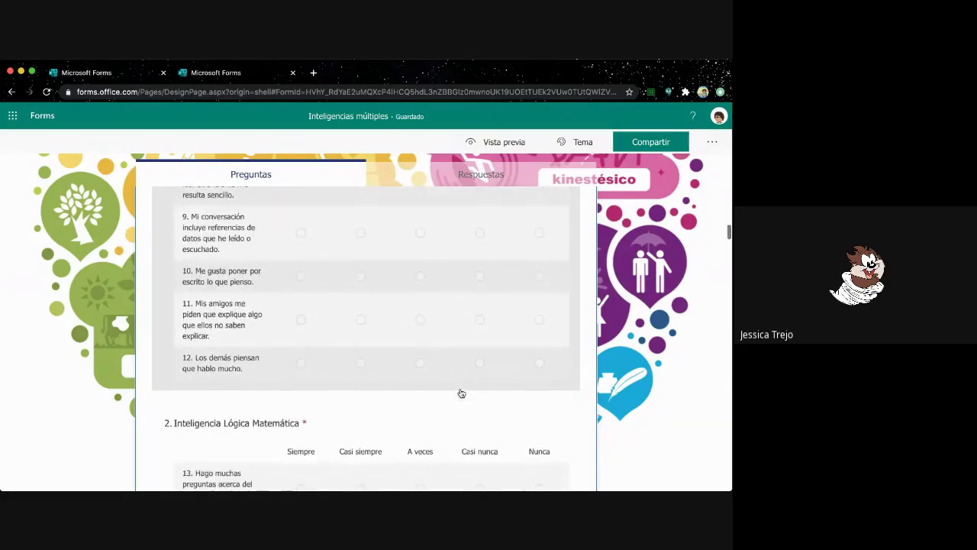
pyautogui.scroll(-4, 461, 393)
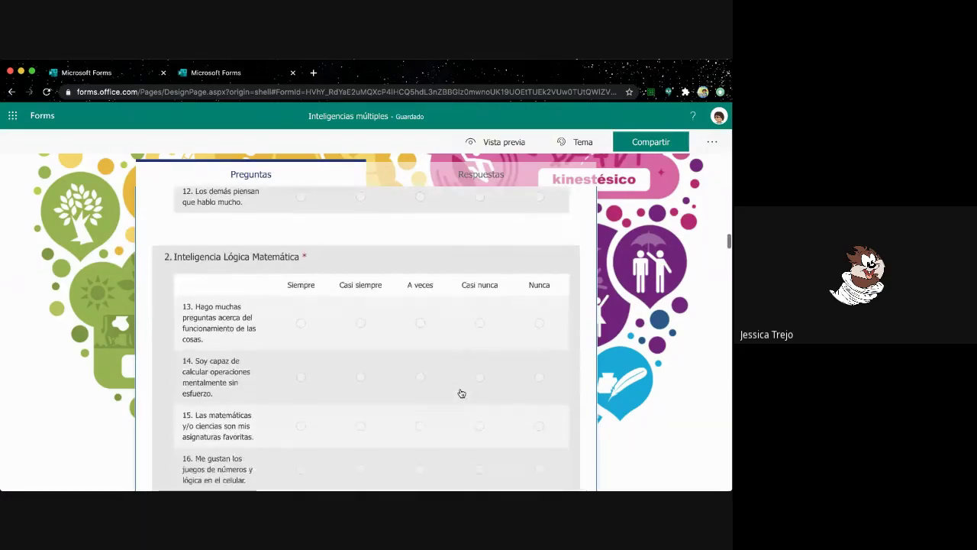
pyautogui.scroll(-9, 461, 394)
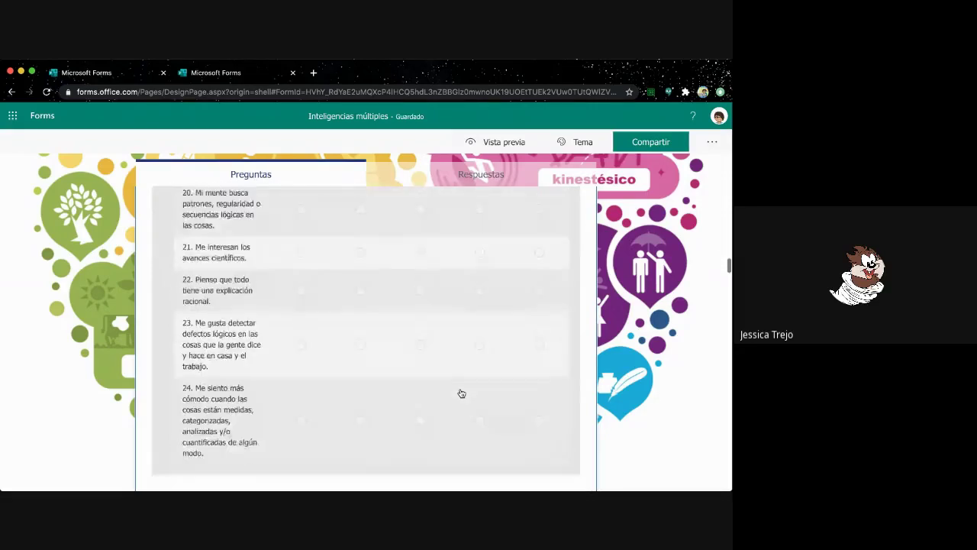
pyautogui.scroll(-9, 461, 393)
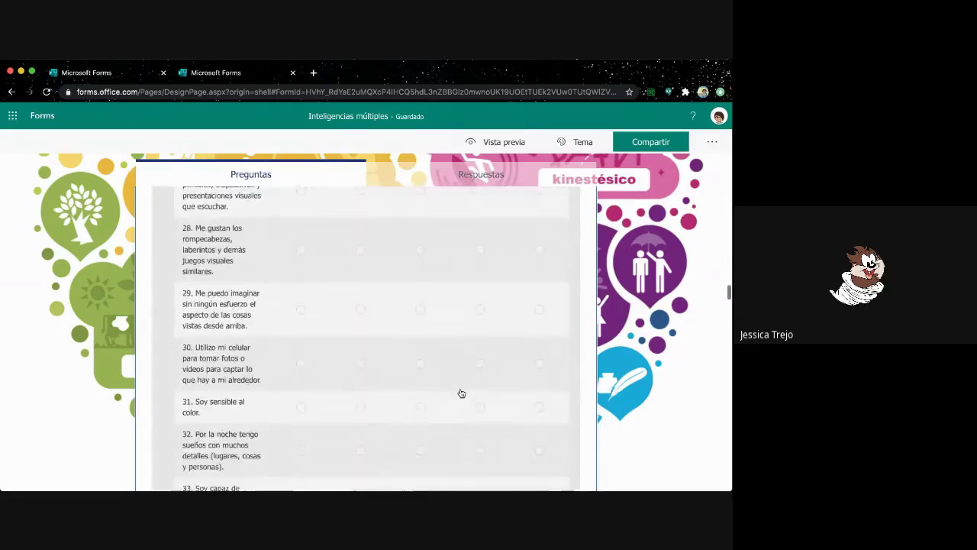
pyautogui.scroll(-15, 462, 393)
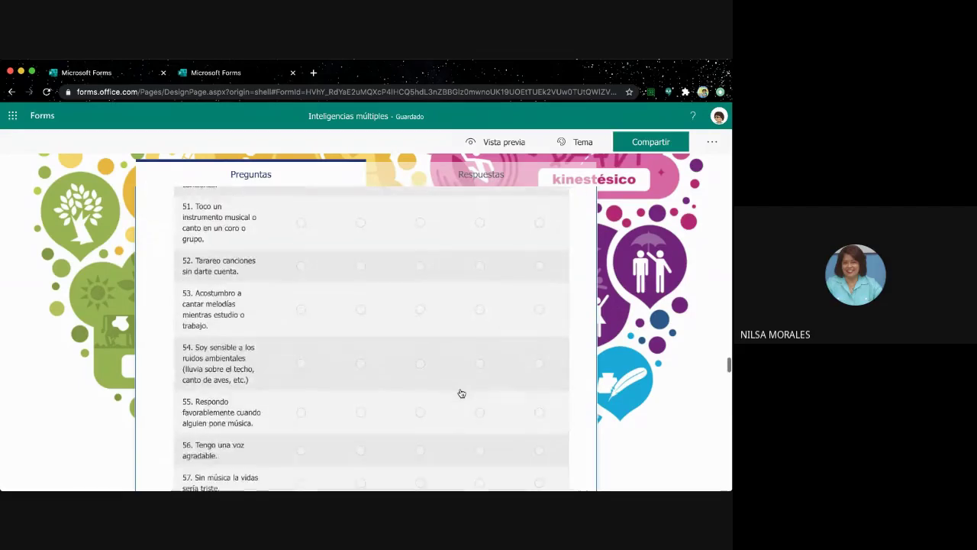
pyautogui.scroll(2, 461, 393)
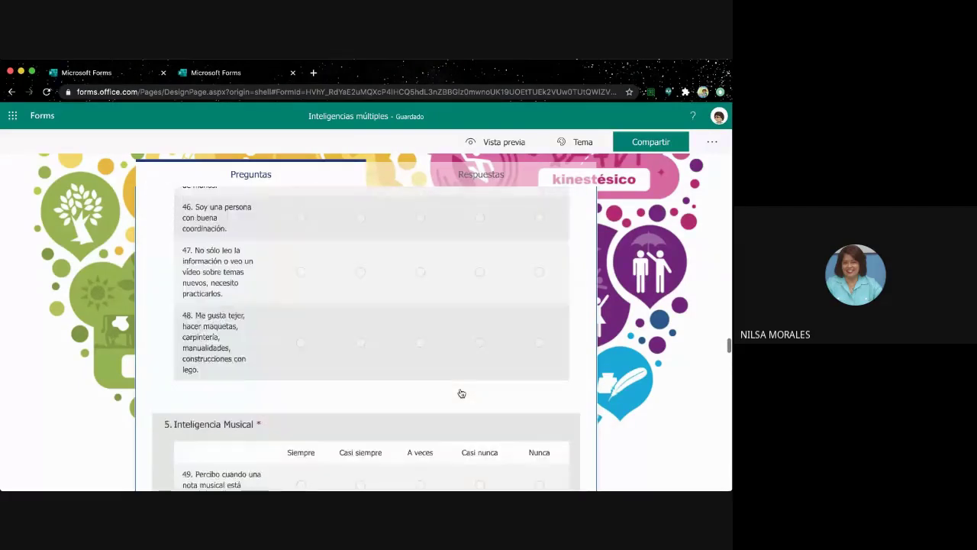
pyautogui.scroll(7, 462, 393)
pyautogui.scroll(6, 461, 394)
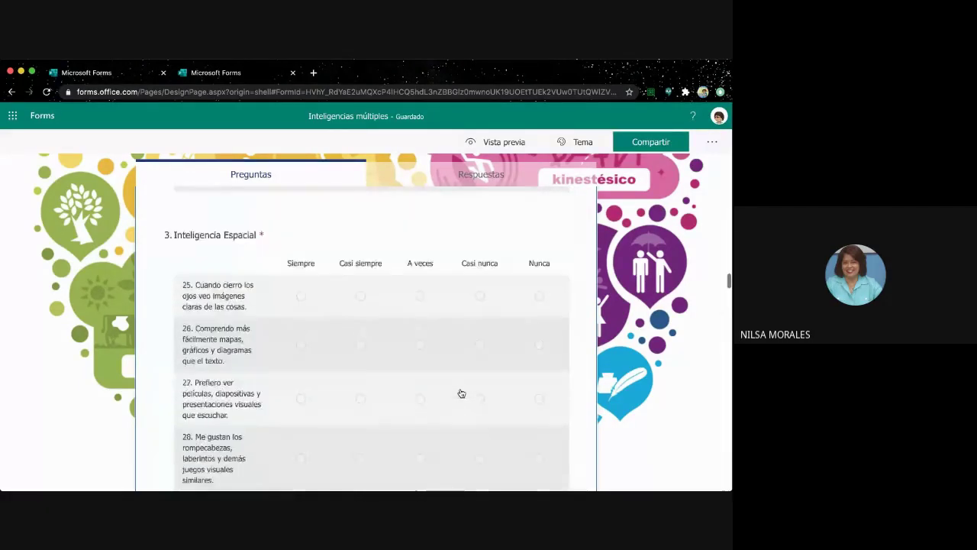
pyautogui.scroll(6, 461, 393)
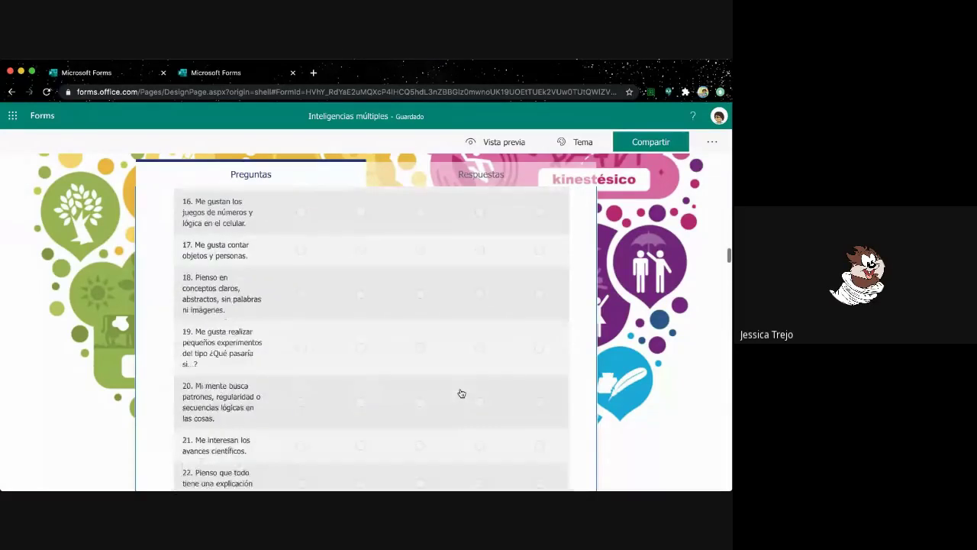
pyautogui.scroll(8, 462, 393)
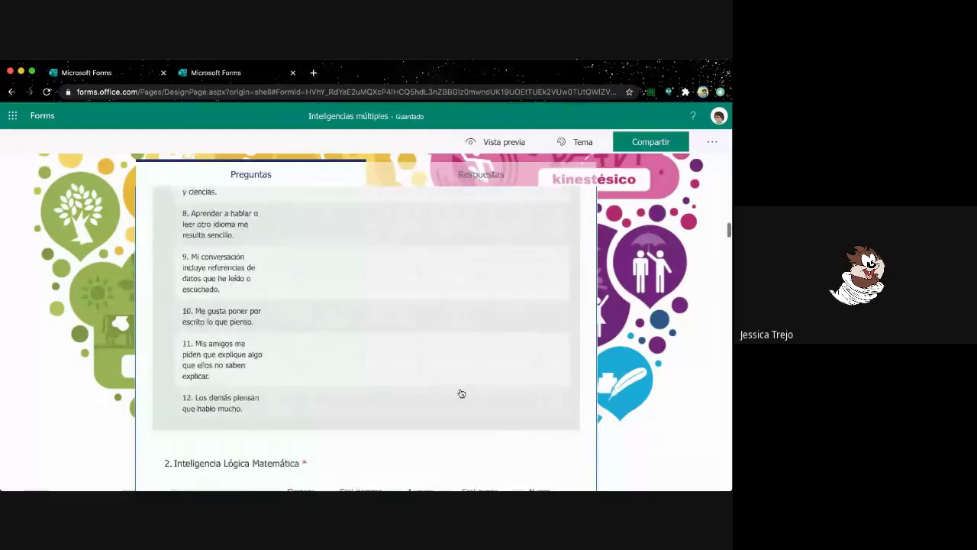
pyautogui.scroll(5, 461, 393)
pyautogui.scroll(3, 462, 393)
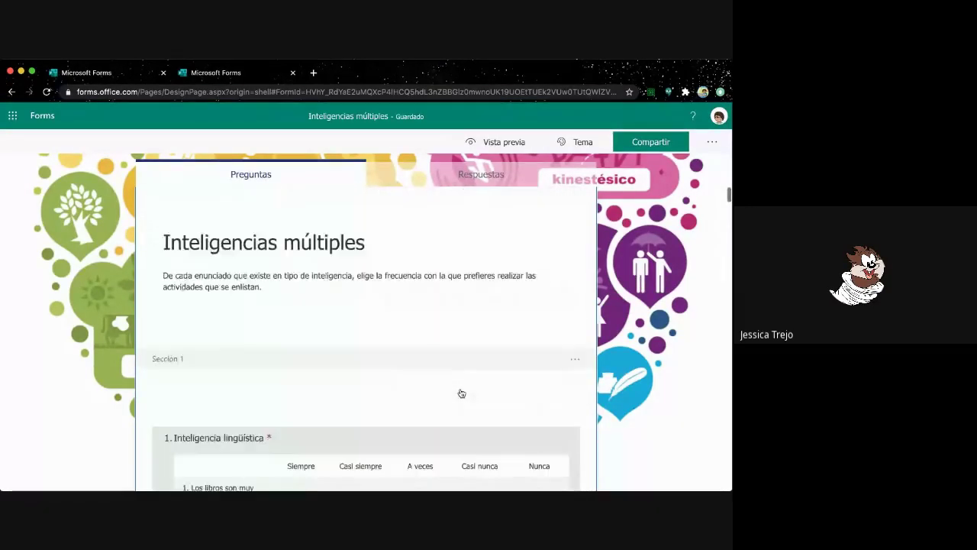
pyautogui.scroll(-2, 461, 393)
pyautogui.scroll(-2, 587, 402)
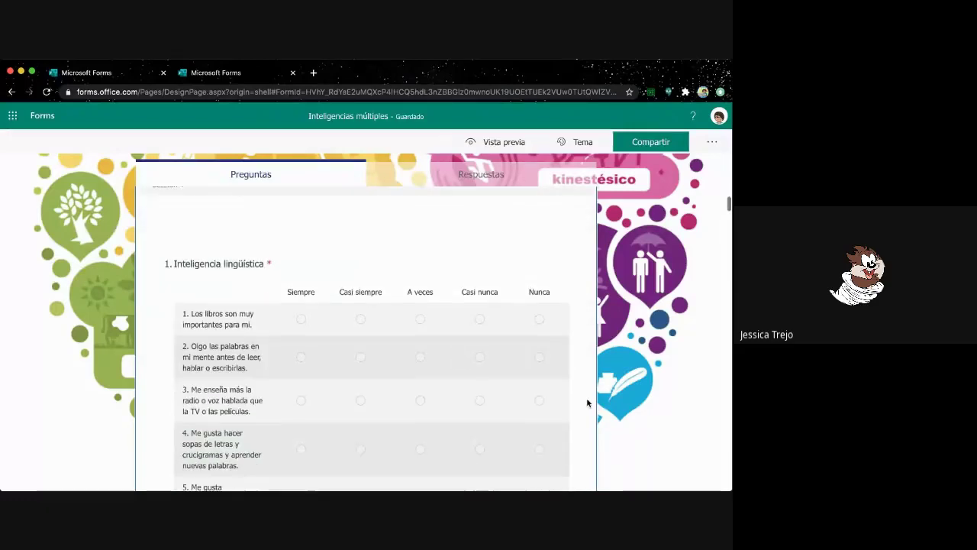
pyautogui.scroll(-1, 587, 402)
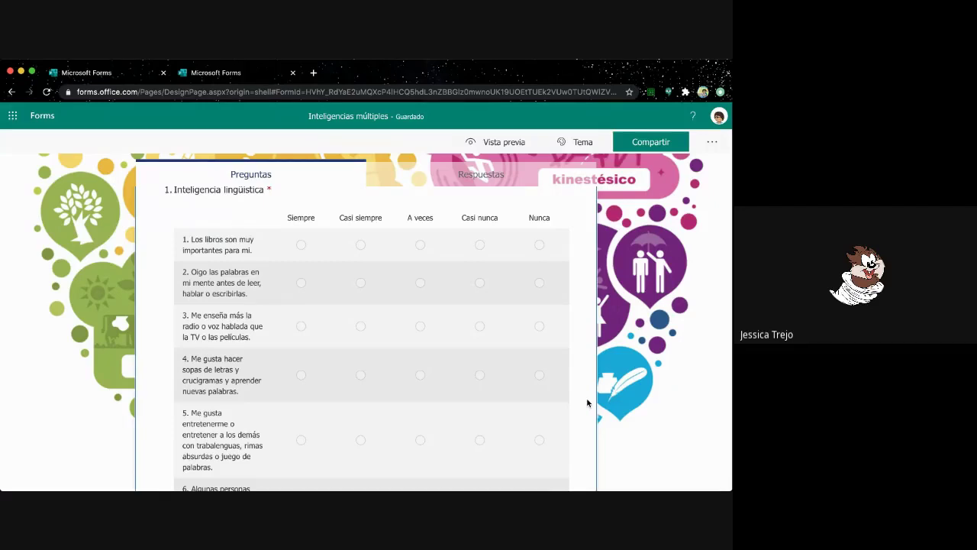
# Step: Recheck the last sections, then switch to the Aprende en casa II (Conta 1°B 2021) tab
pyautogui.scroll(-3, 587, 403)
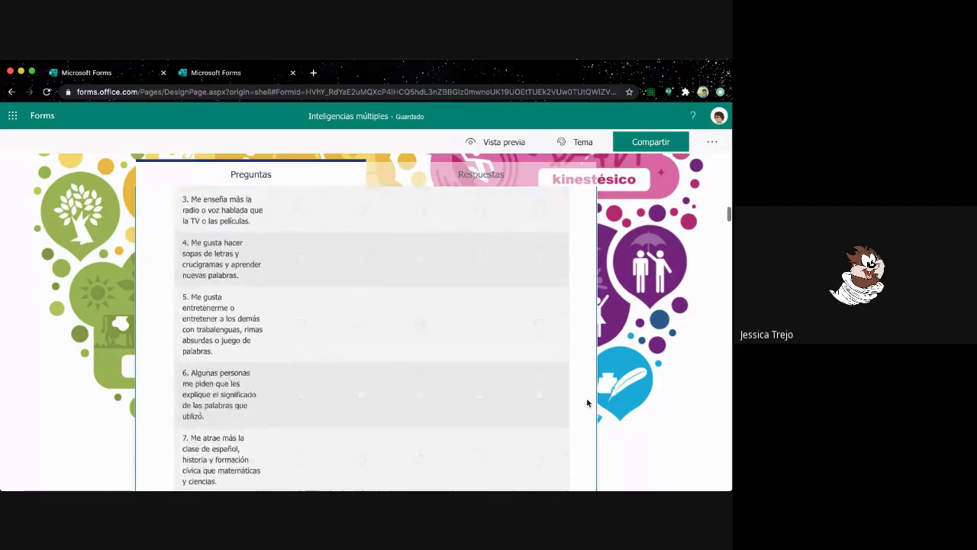
pyautogui.scroll(2, 587, 402)
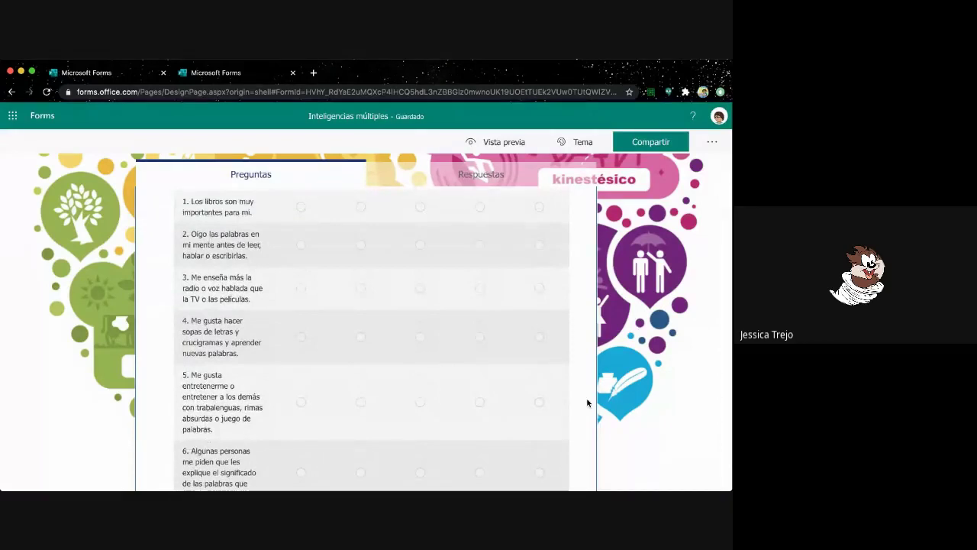
pyautogui.scroll(2, 587, 403)
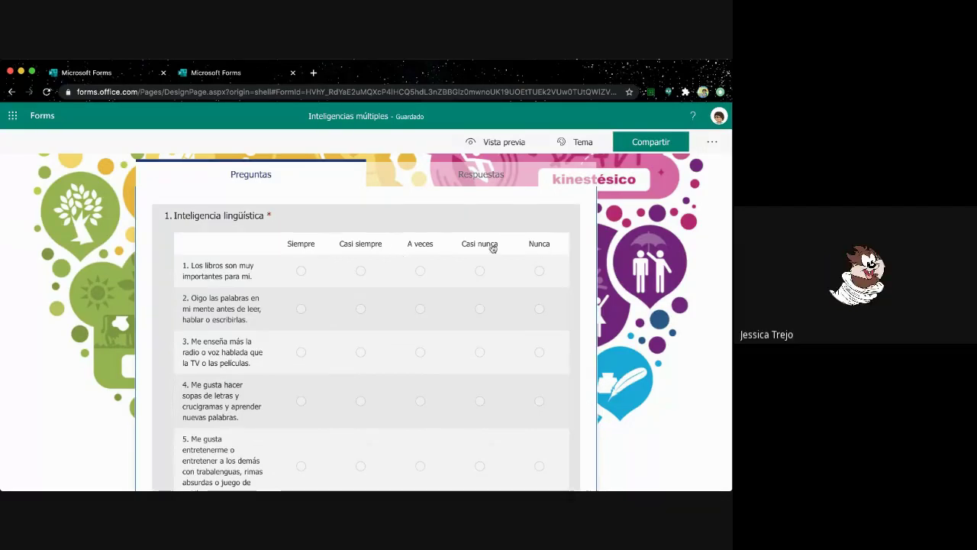
pyautogui.scroll(-2, 471, 320)
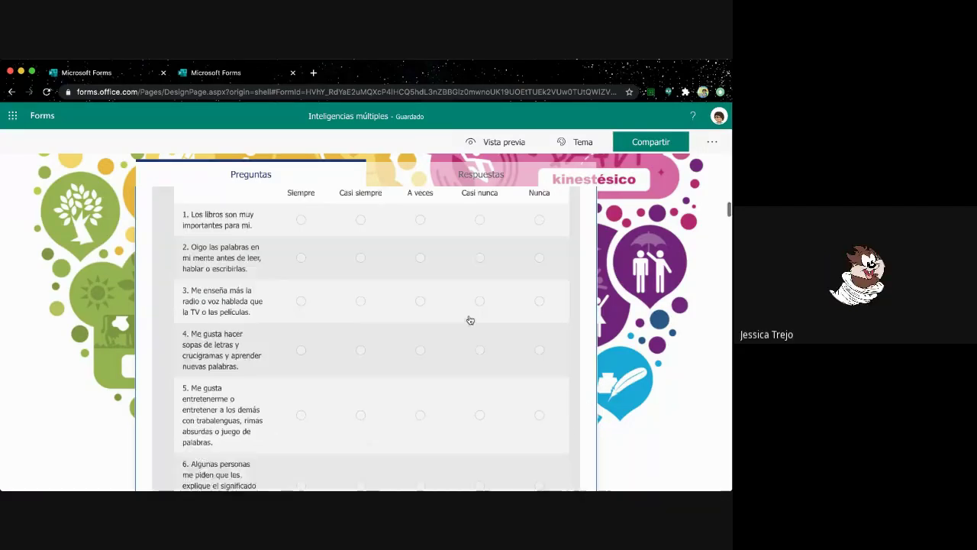
pyautogui.scroll(-15, 470, 320)
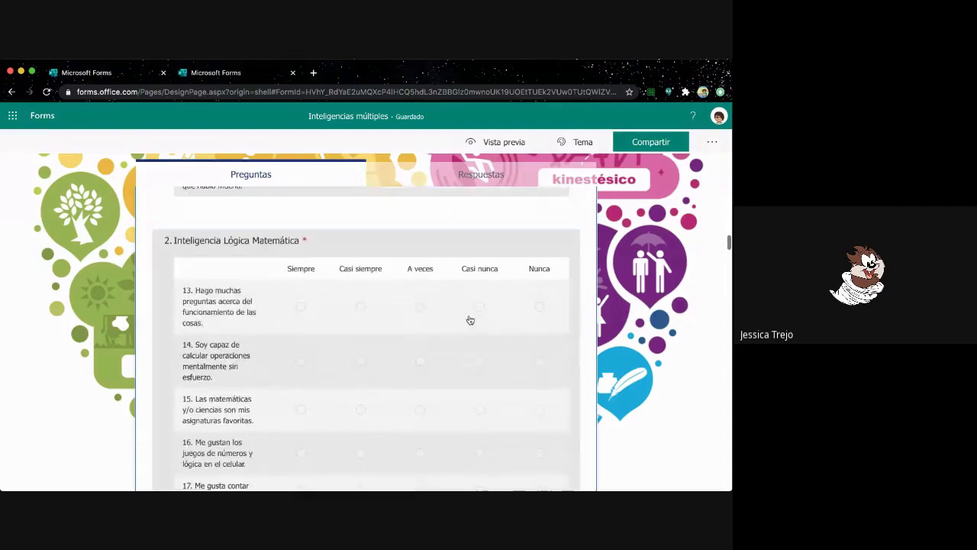
pyautogui.scroll(-10, 470, 320)
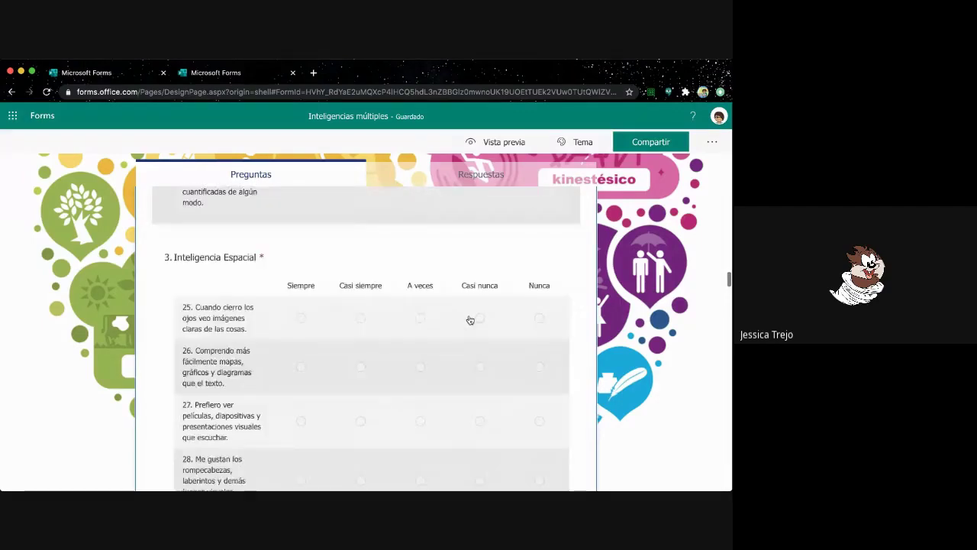
pyautogui.scroll(-5, 470, 319)
pyautogui.scroll(10, 467, 320)
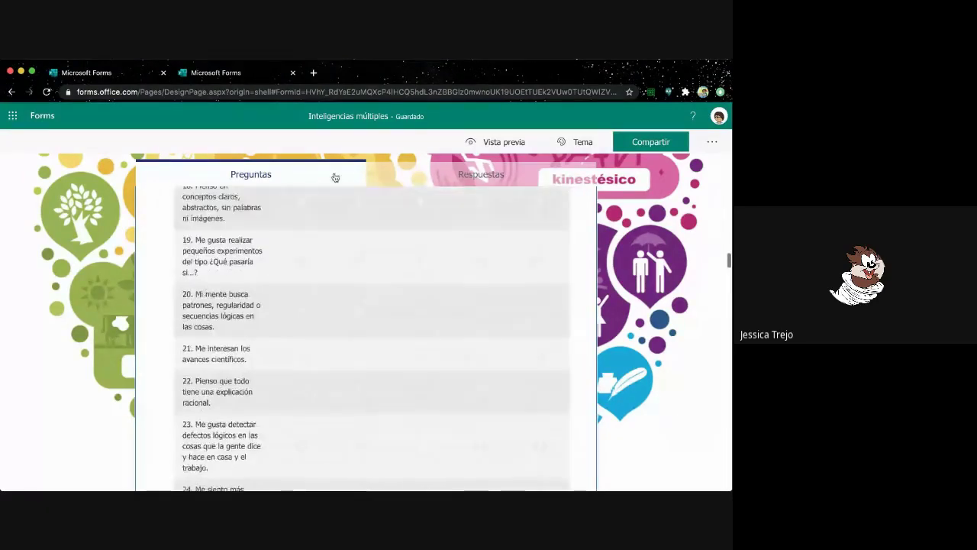
pyautogui.click(210, 74)
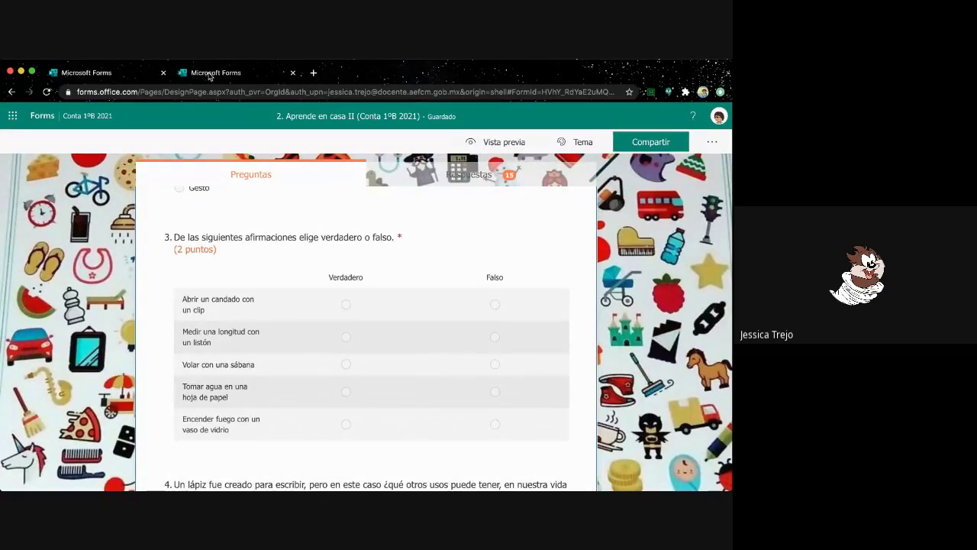
pyautogui.scroll(1, 113, 267)
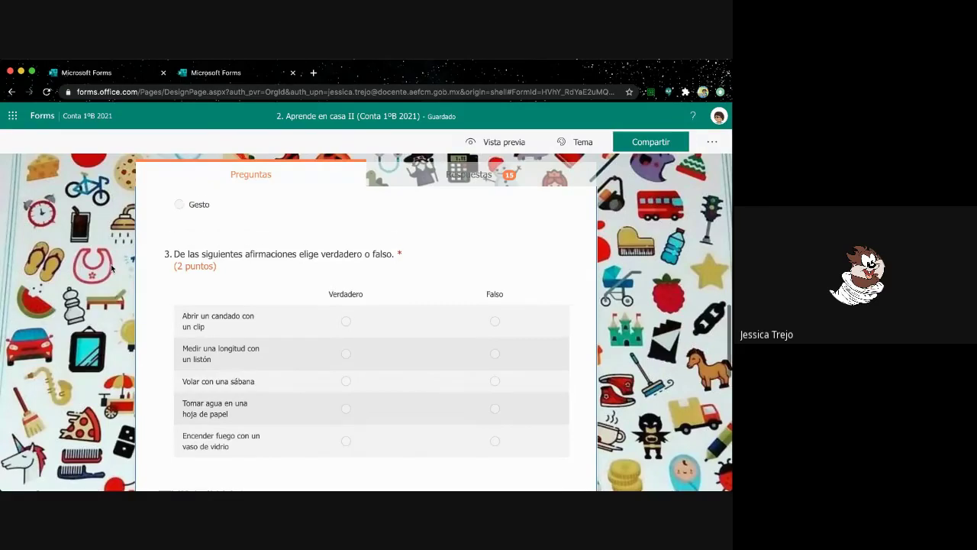
pyautogui.scroll(-2, 116, 266)
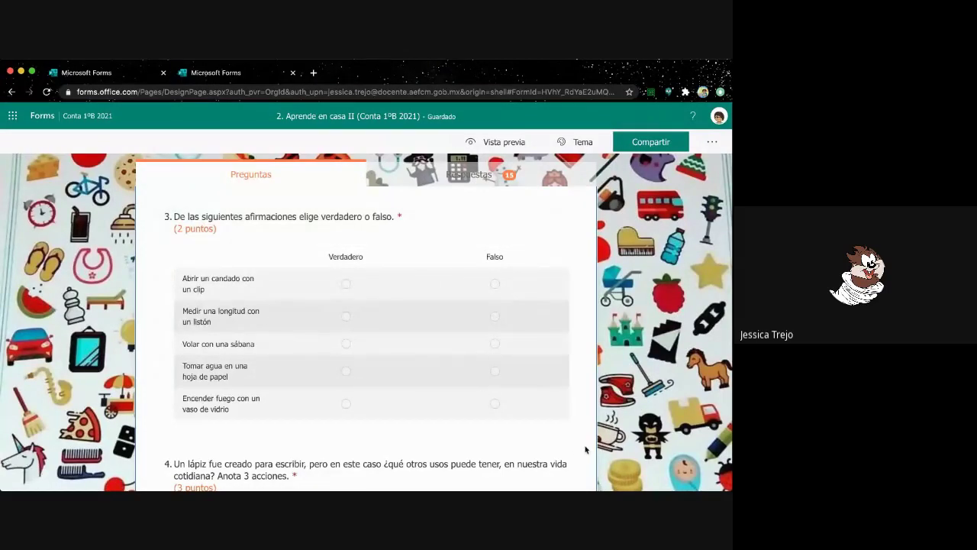
pyautogui.scroll(-5, 586, 449)
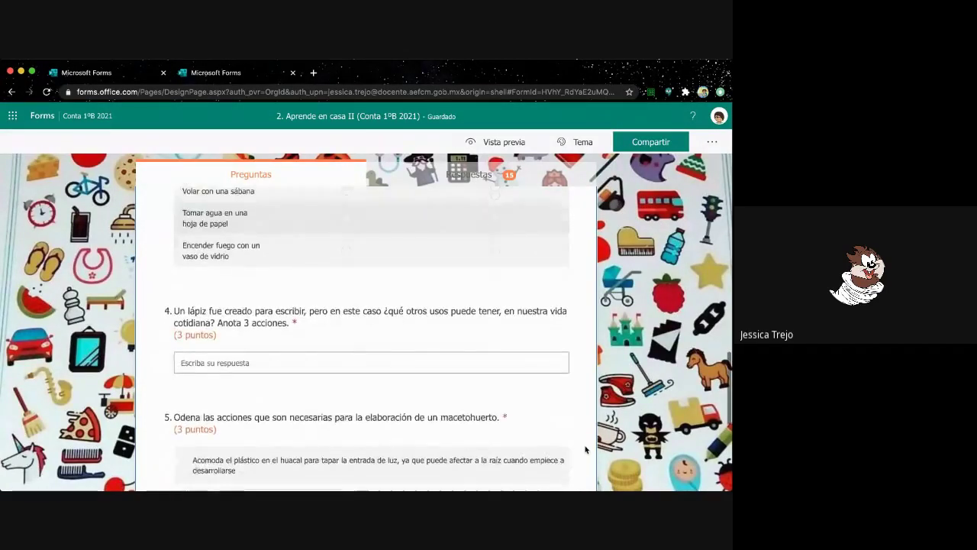
pyautogui.scroll(2, 586, 449)
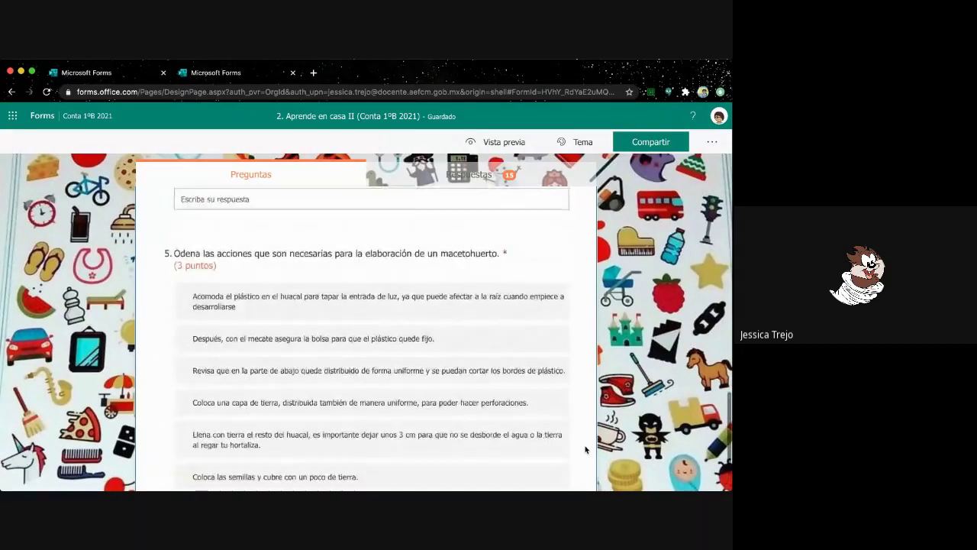
pyautogui.scroll(-1, 586, 450)
pyautogui.scroll(-2, 586, 450)
pyautogui.scroll(5, 586, 450)
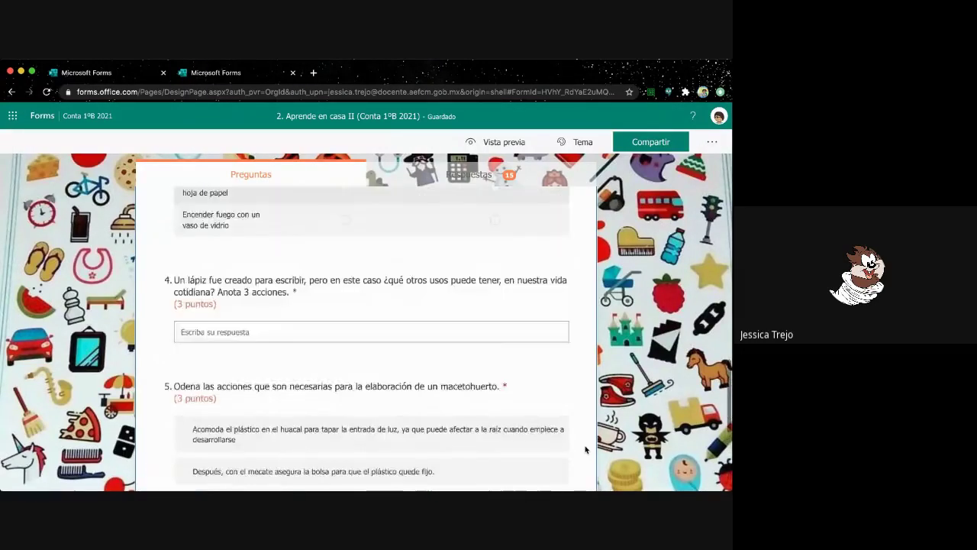
pyautogui.scroll(10, 585, 450)
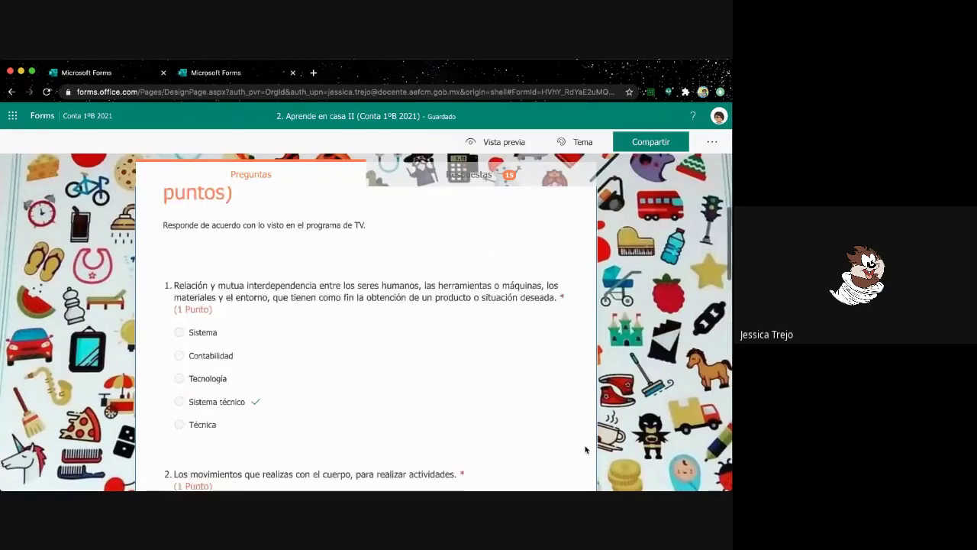
pyautogui.scroll(-10, 585, 450)
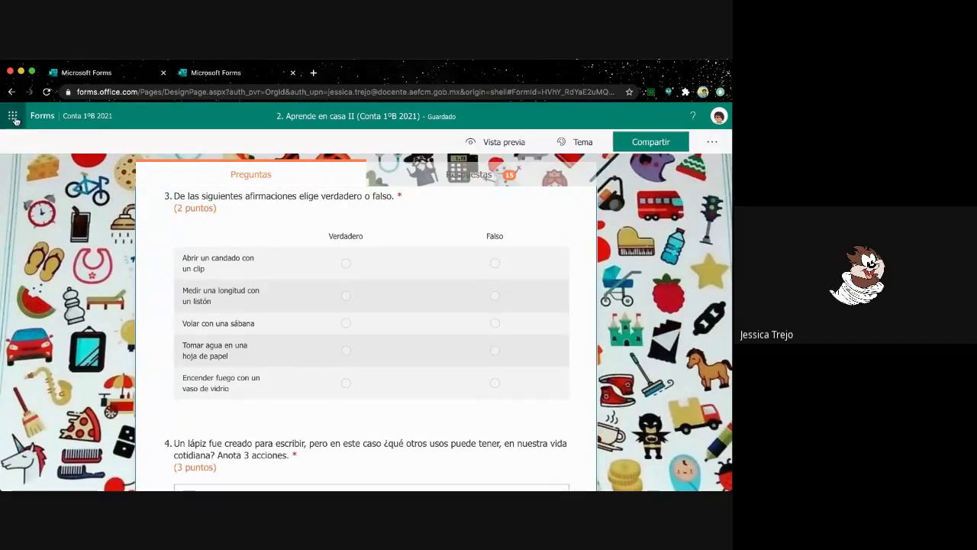
pyautogui.click(38, 116)
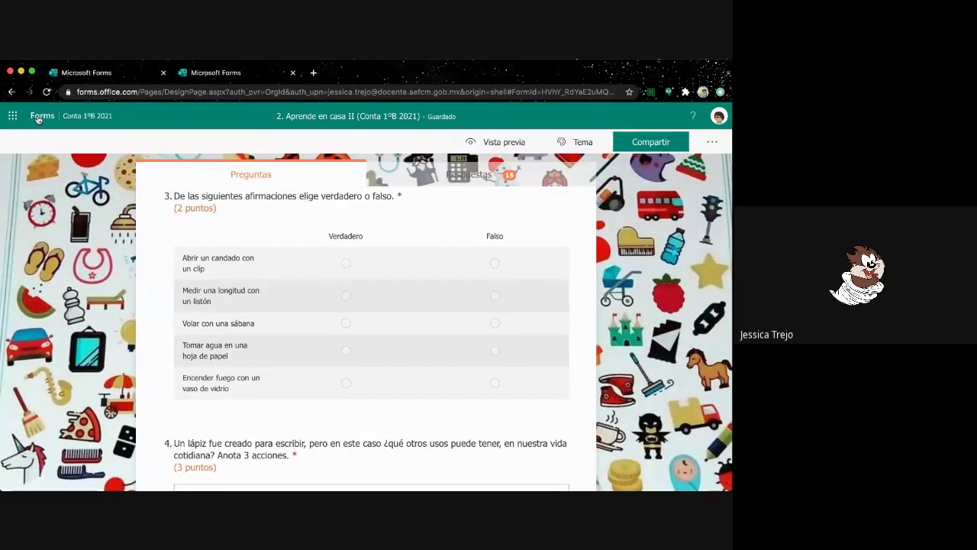
# Step: Open the 1. Semana del 21-25 Sep 2020 form and look over its questions
pyautogui.scroll(-3, 371, 350)
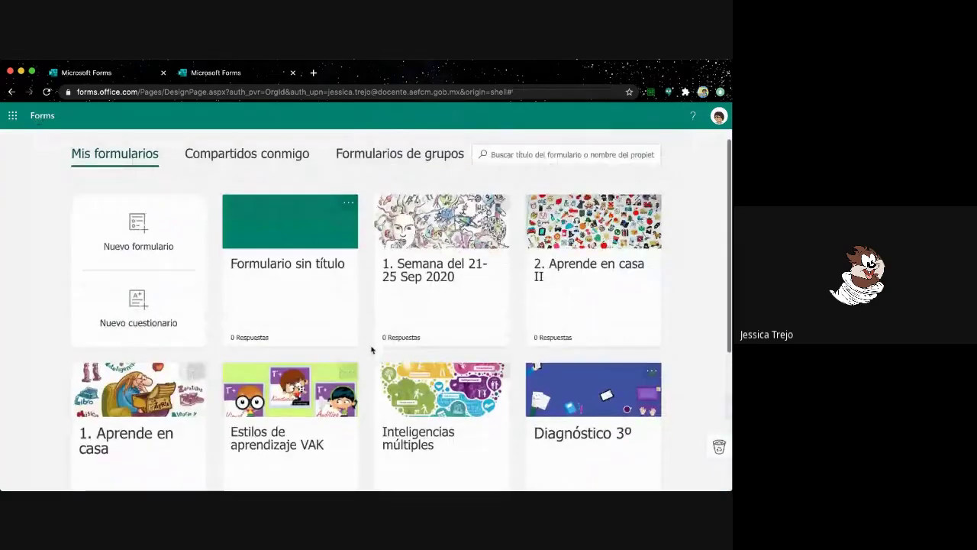
pyautogui.scroll(2, 372, 350)
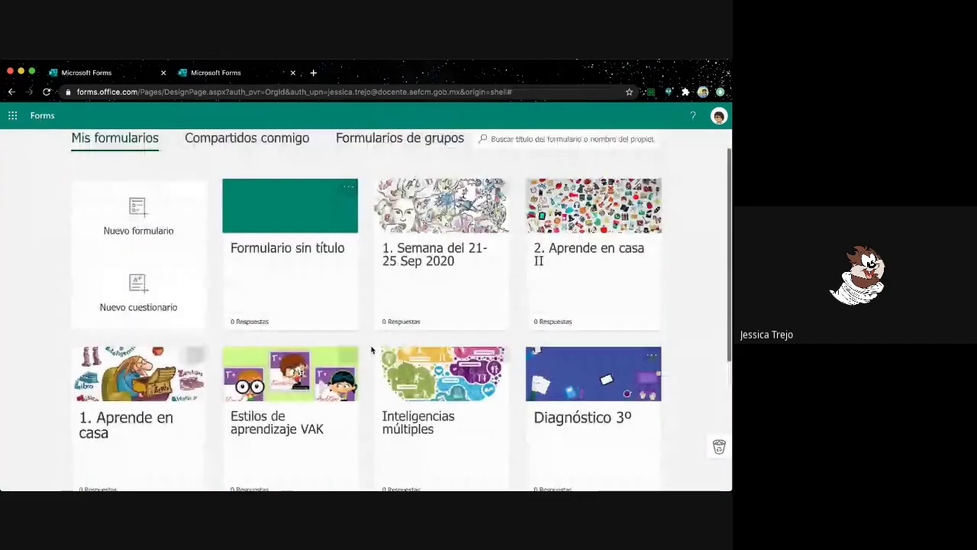
pyautogui.scroll(-1, 372, 349)
pyautogui.click(439, 280)
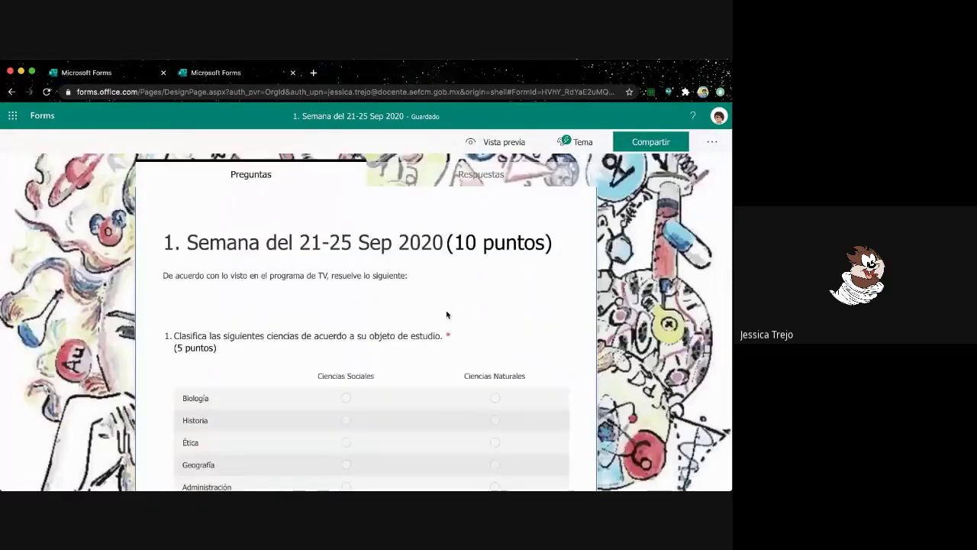
pyautogui.scroll(-4, 447, 315)
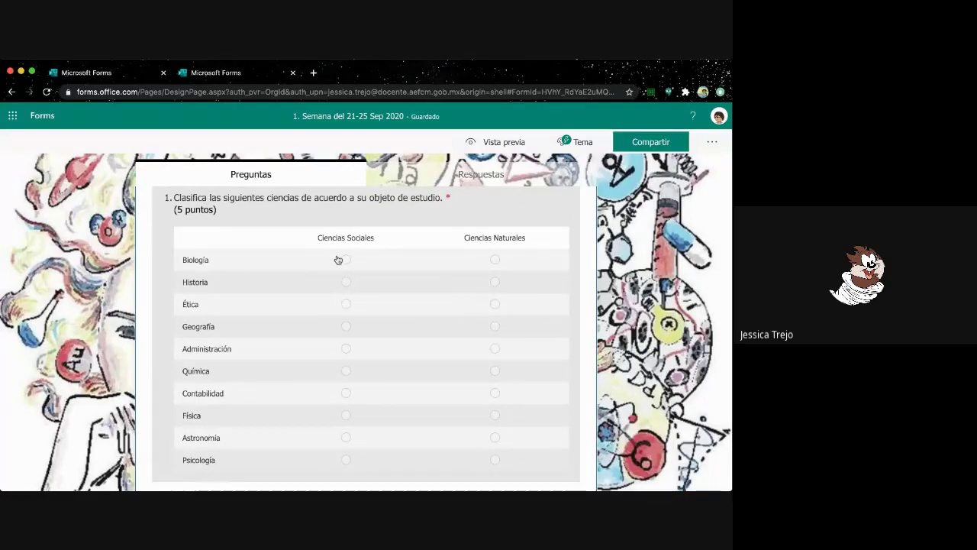
pyautogui.scroll(-1, 596, 342)
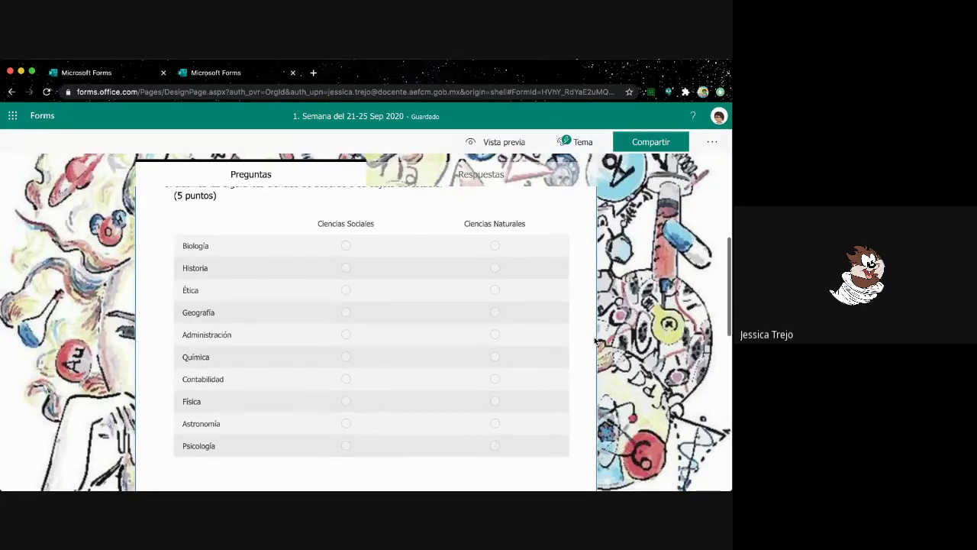
pyautogui.scroll(-1, 595, 341)
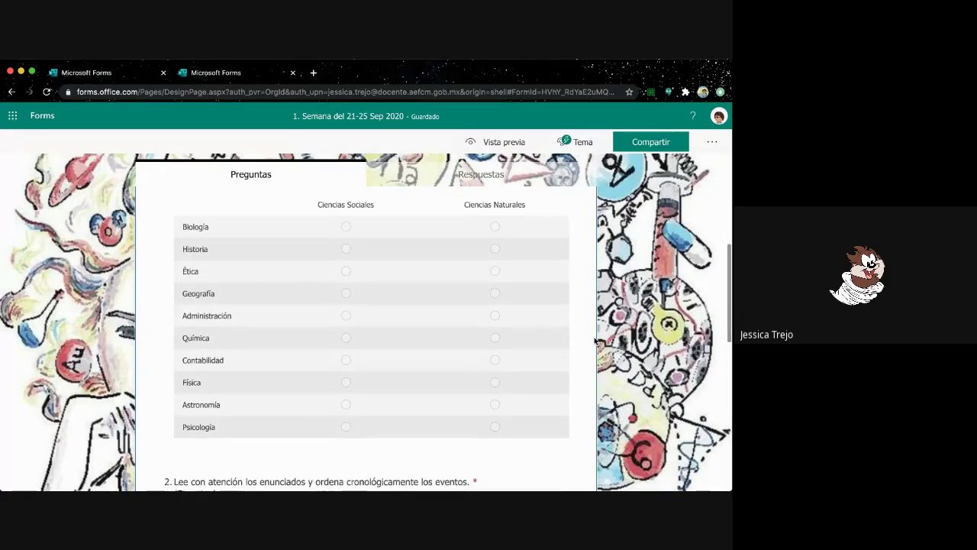
pyautogui.scroll(2, 595, 342)
pyautogui.scroll(-5, 596, 341)
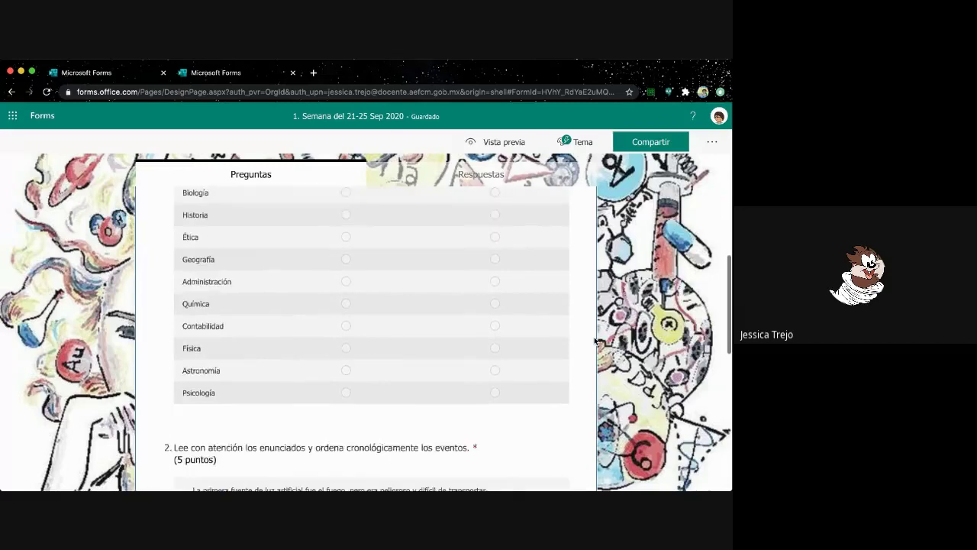
pyautogui.scroll(10, 595, 341)
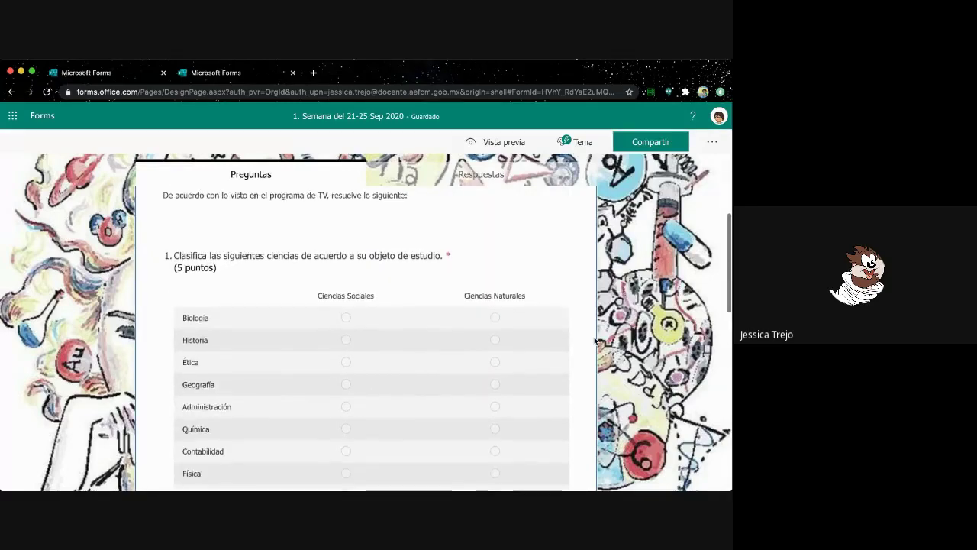
pyautogui.scroll(-1, 492, 283)
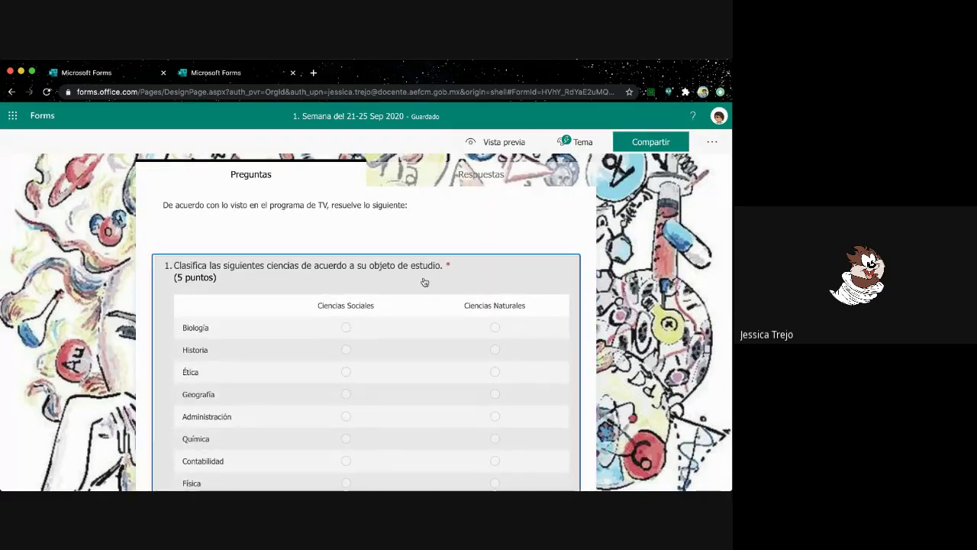
# Step: Select question 1, the Sociales/Naturales sorting, then return to the Forms home page
pyautogui.click(423, 282)
pyautogui.scroll(-6, 574, 309)
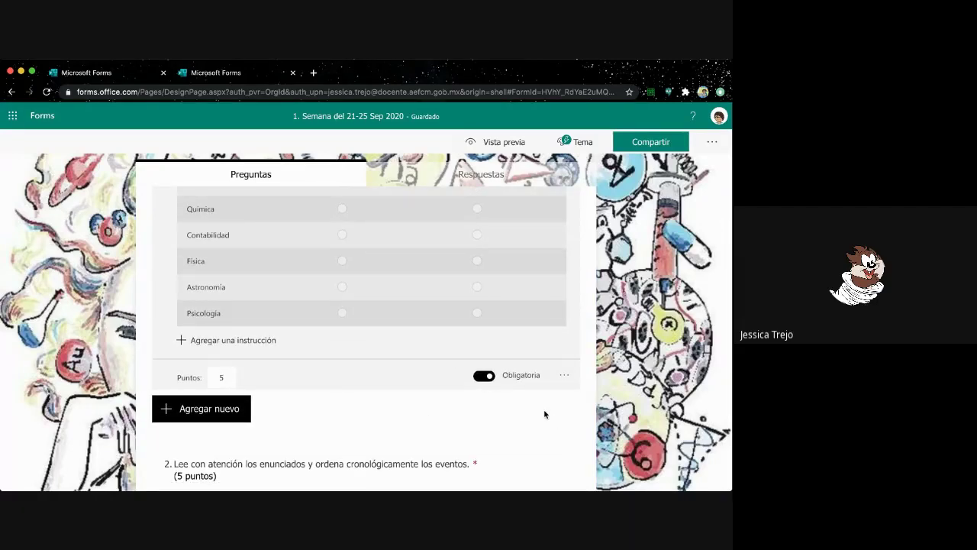
pyautogui.scroll(3, 545, 411)
pyautogui.scroll(3, 545, 414)
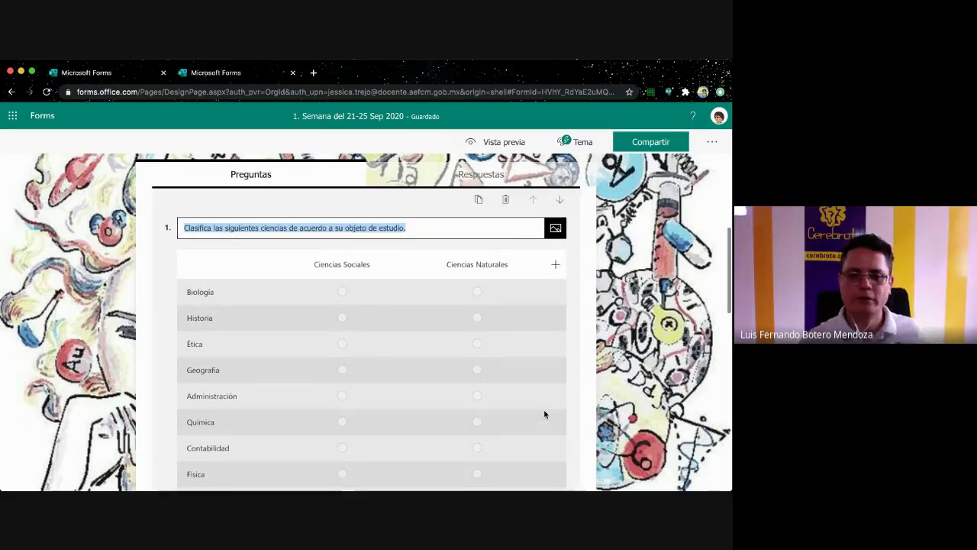
pyautogui.scroll(3, 544, 414)
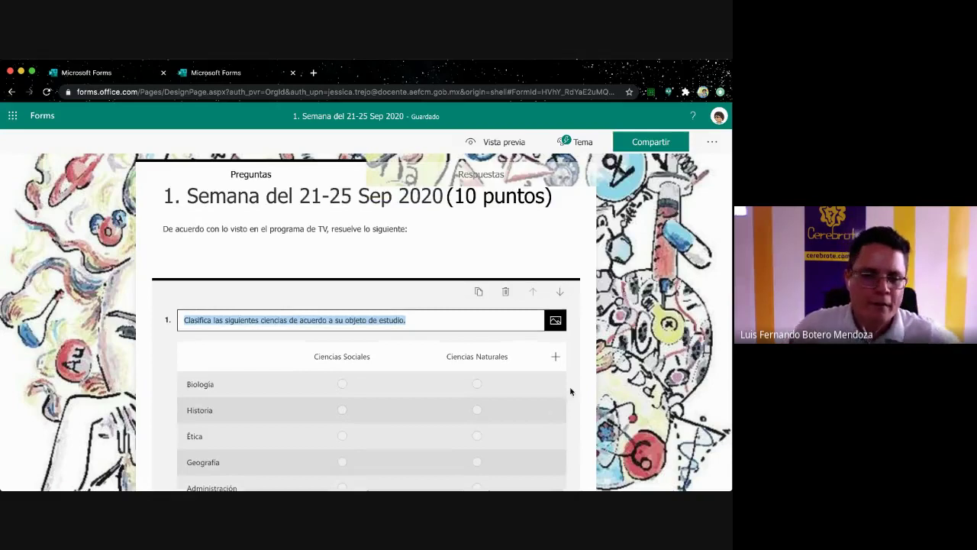
pyautogui.scroll(2, 578, 366)
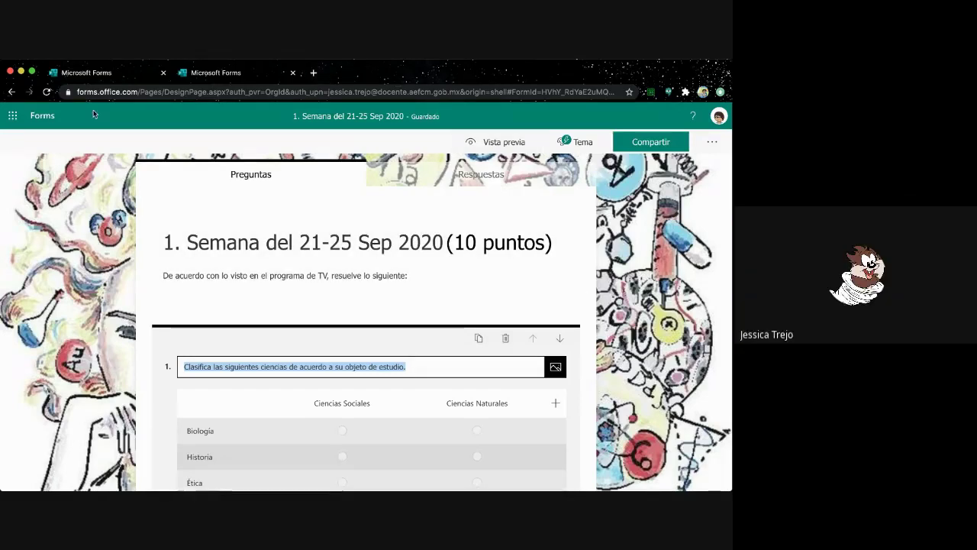
pyautogui.click(34, 117)
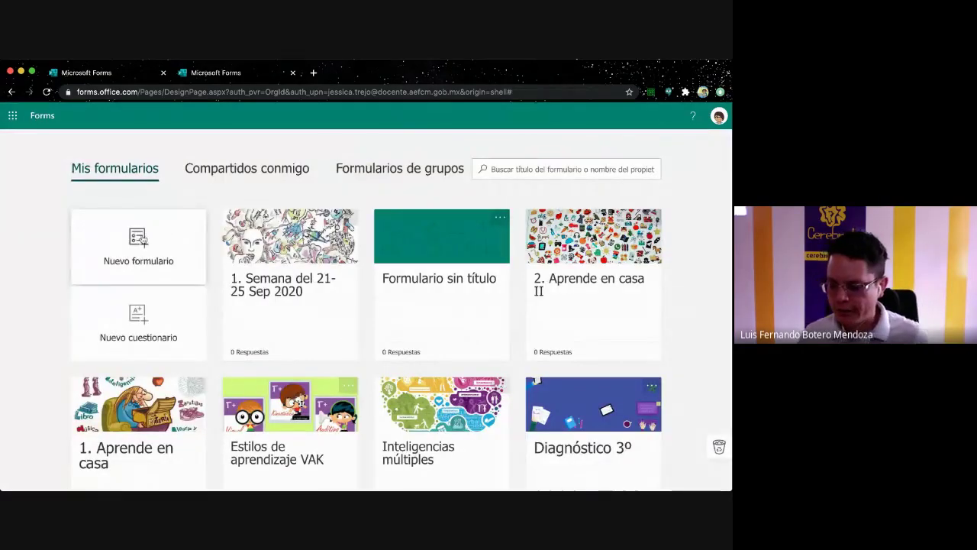
# Step: Create a new blank form and add a Likert question as question 1
pyautogui.click(138, 240)
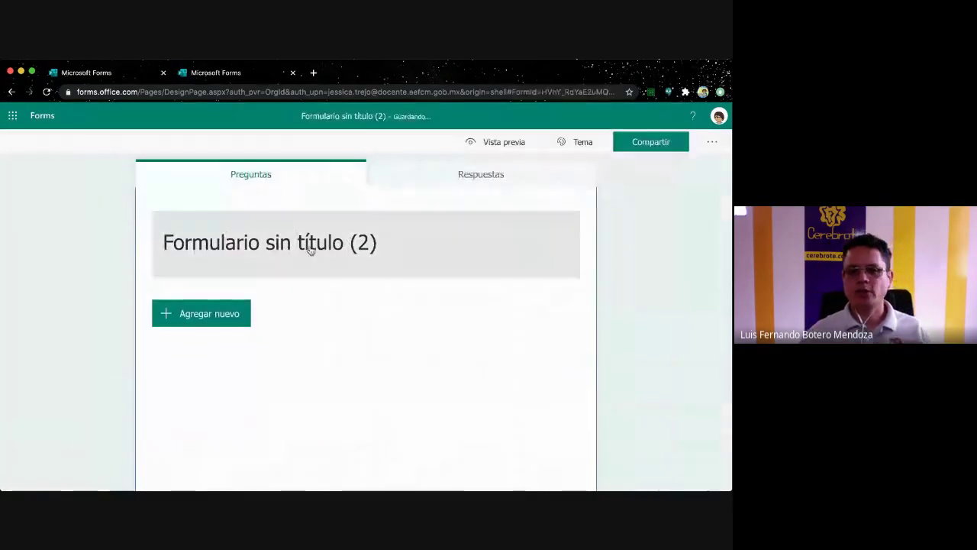
pyautogui.click(220, 314)
pyautogui.click(487, 313)
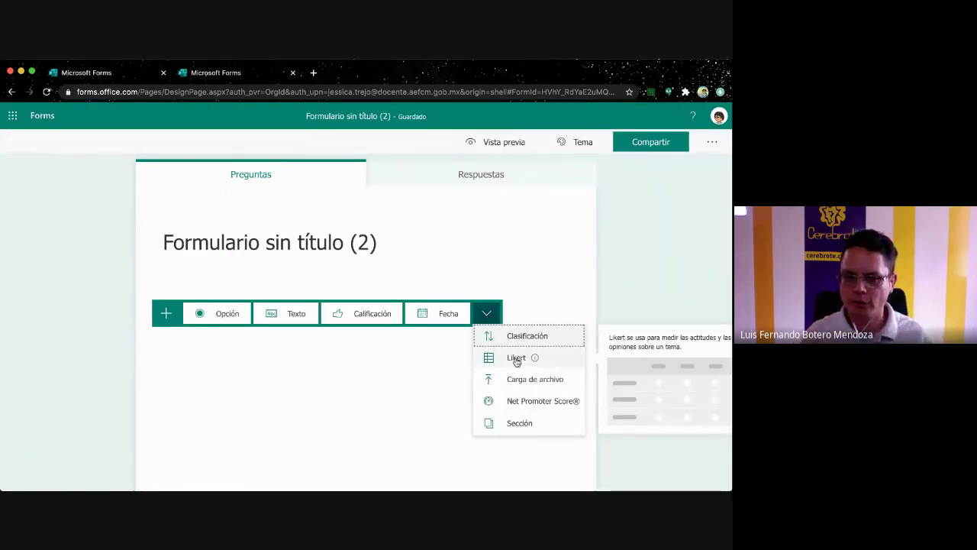
pyautogui.scroll(-2, 636, 301)
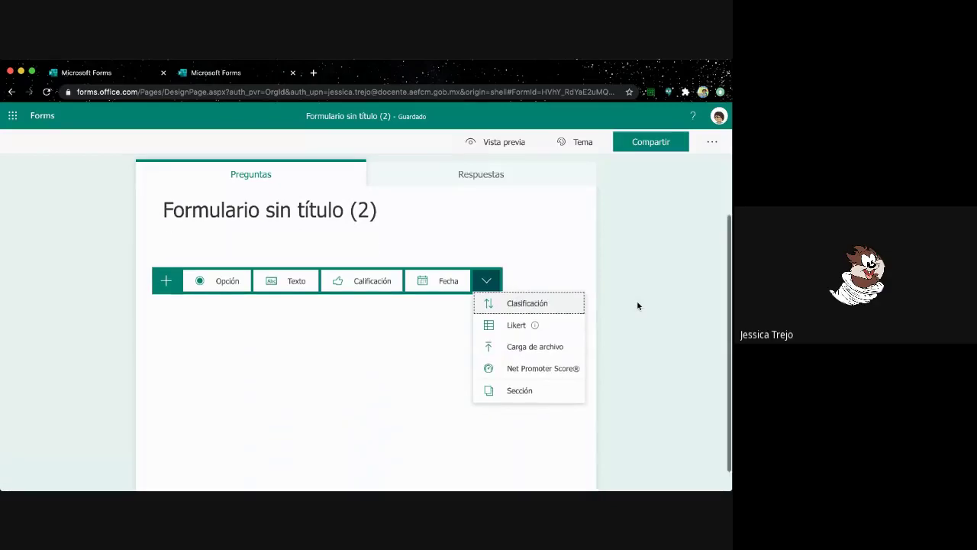
pyautogui.moveTo(569, 306)
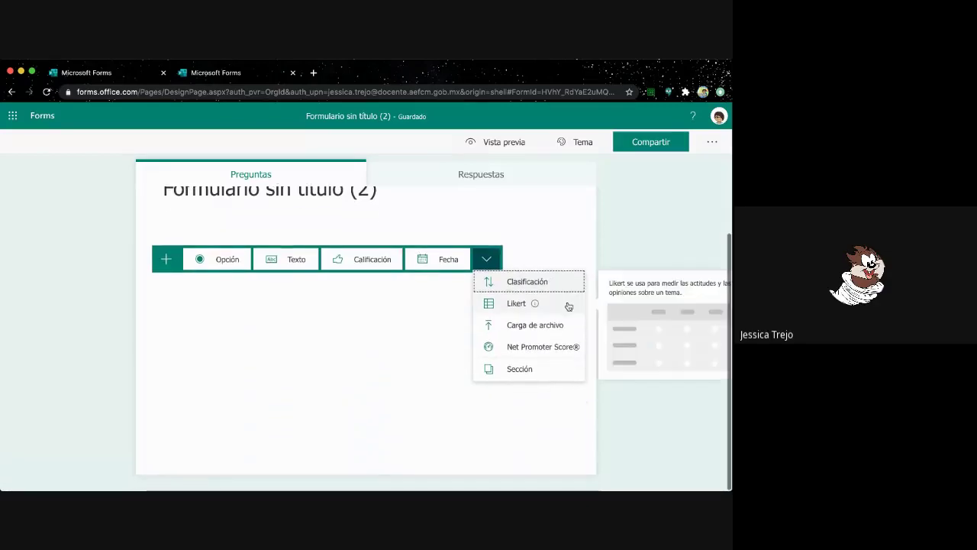
pyautogui.click(517, 305)
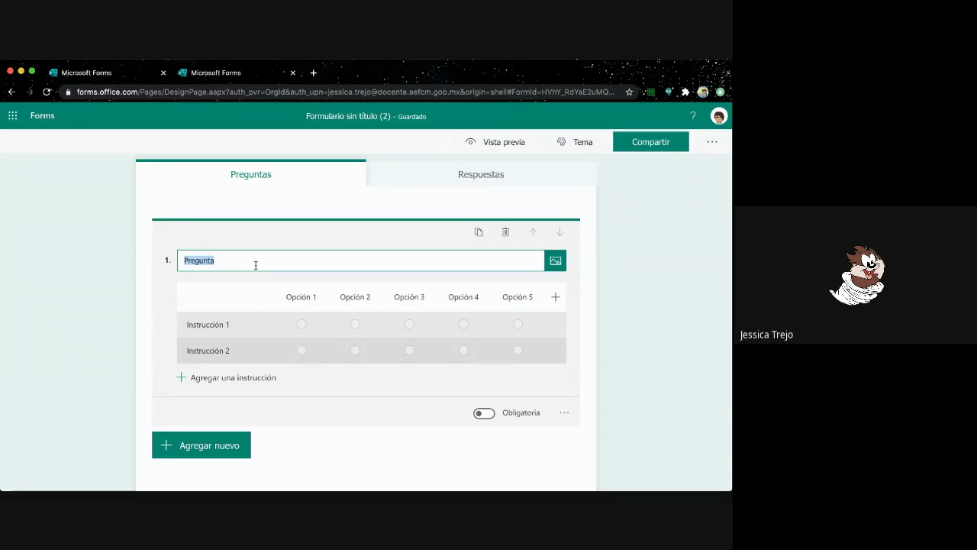
# Step: Title the question 'Lee los enunciados y elige si es posible o no' and add Instrucción 3–5
pyautogui.write('Lee los en')
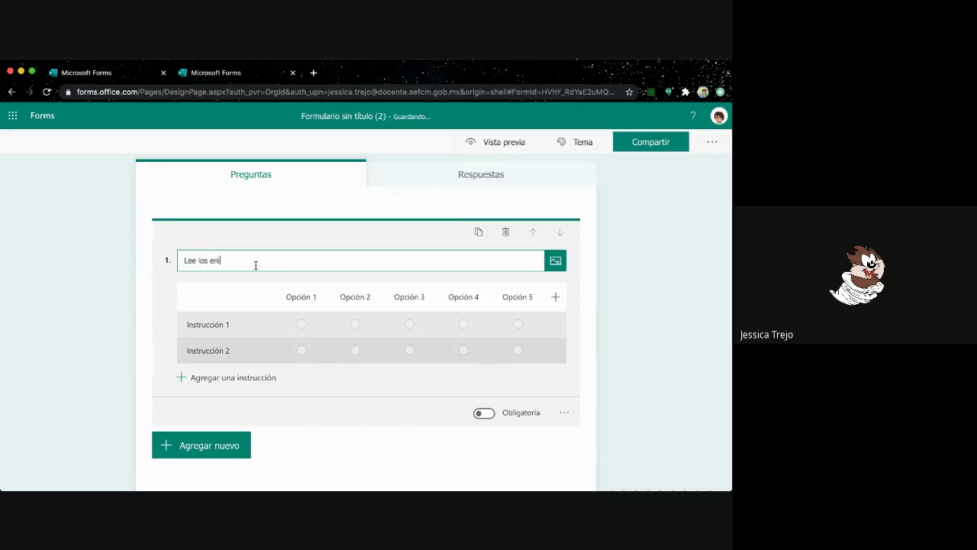
pyautogui.write('unciados y elige si es posible')
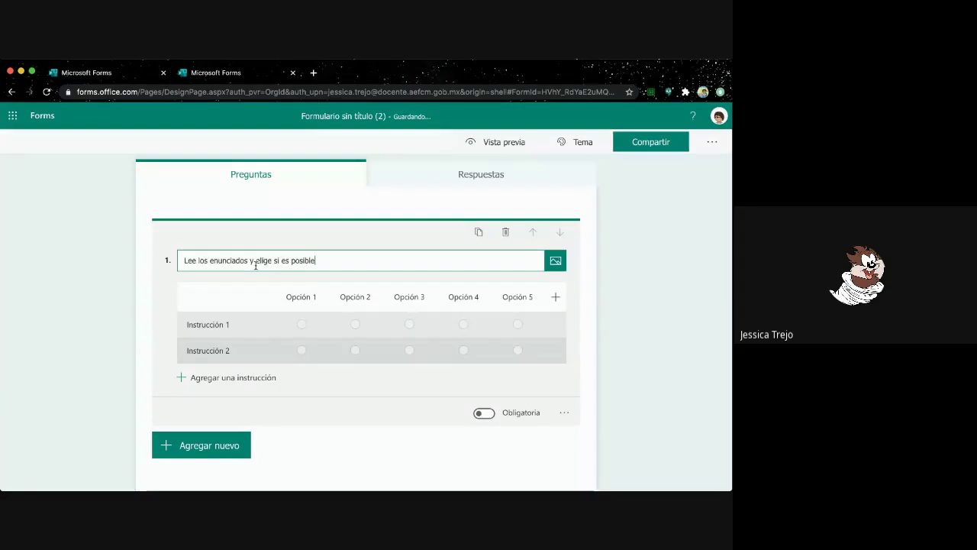
pyautogui.write(' o n')
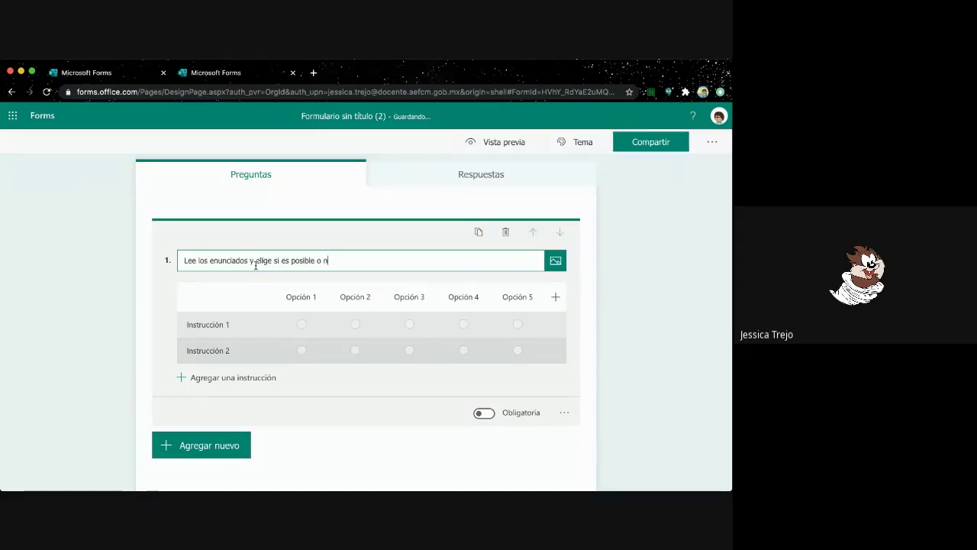
pyautogui.write('o')
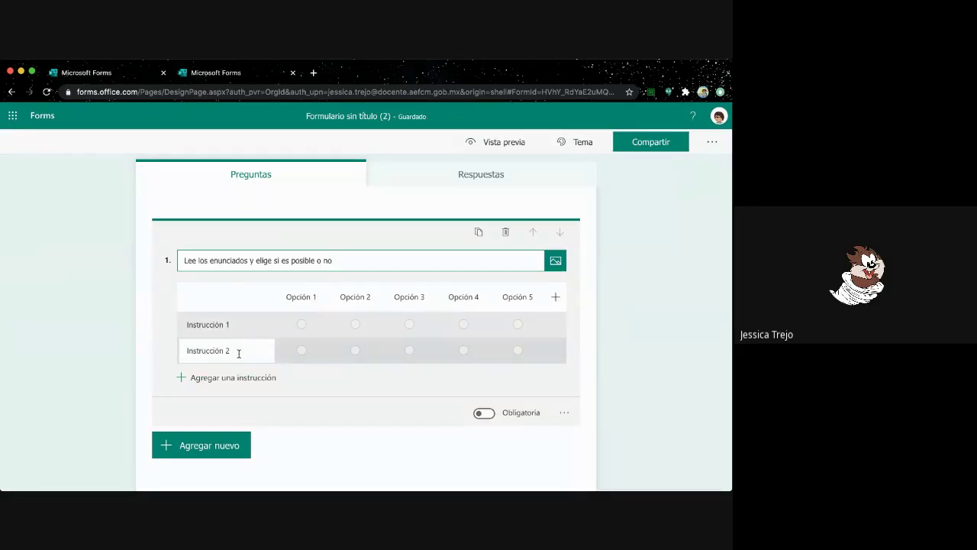
pyautogui.click(187, 378)
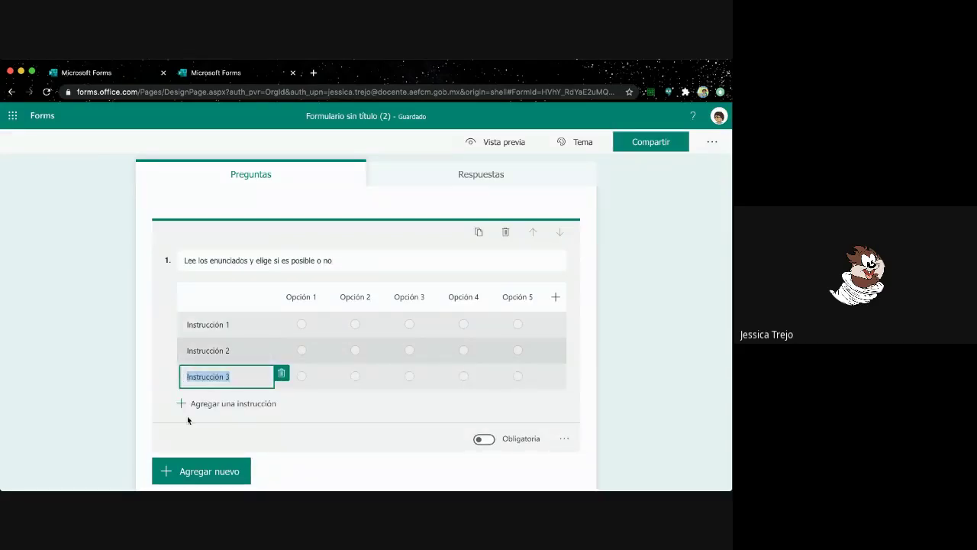
pyautogui.click(187, 403)
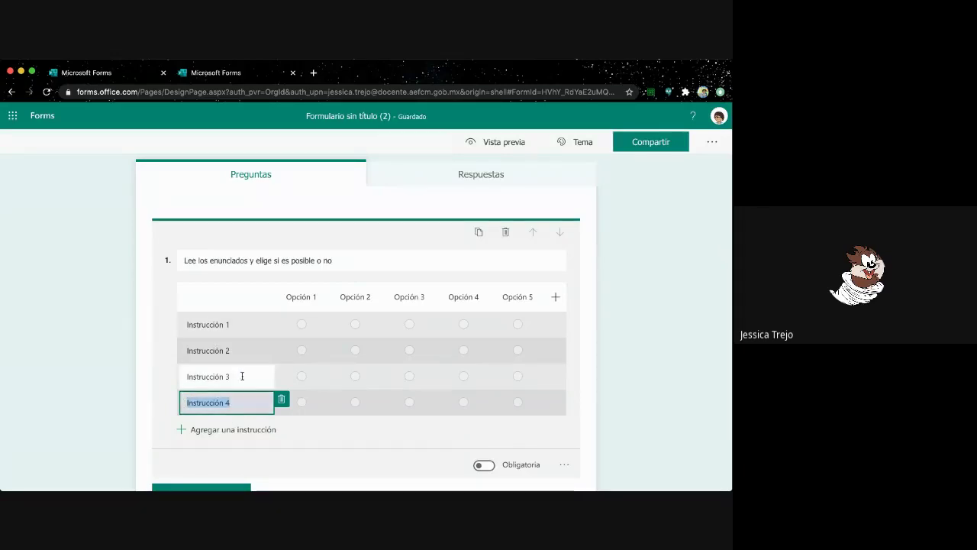
pyautogui.click(188, 429)
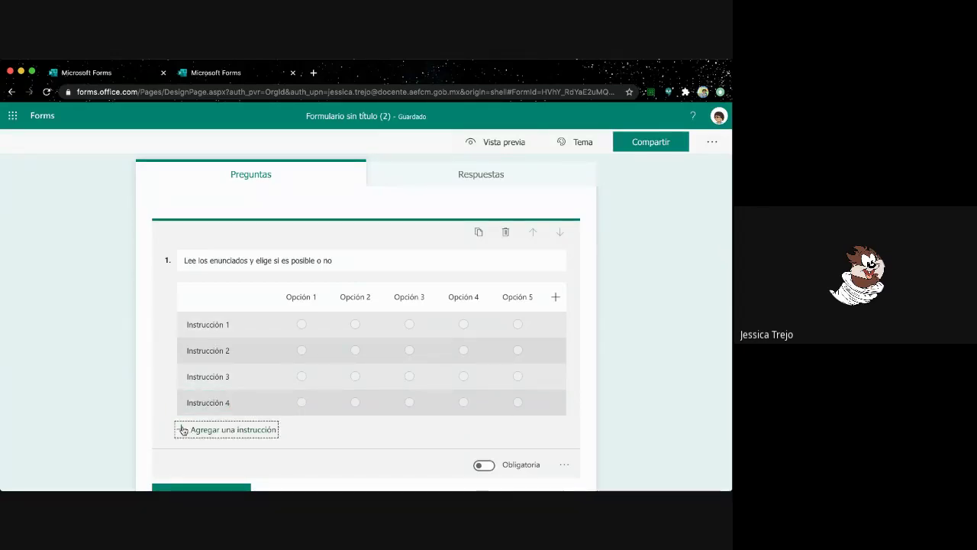
pyautogui.scroll(-2, 227, 422)
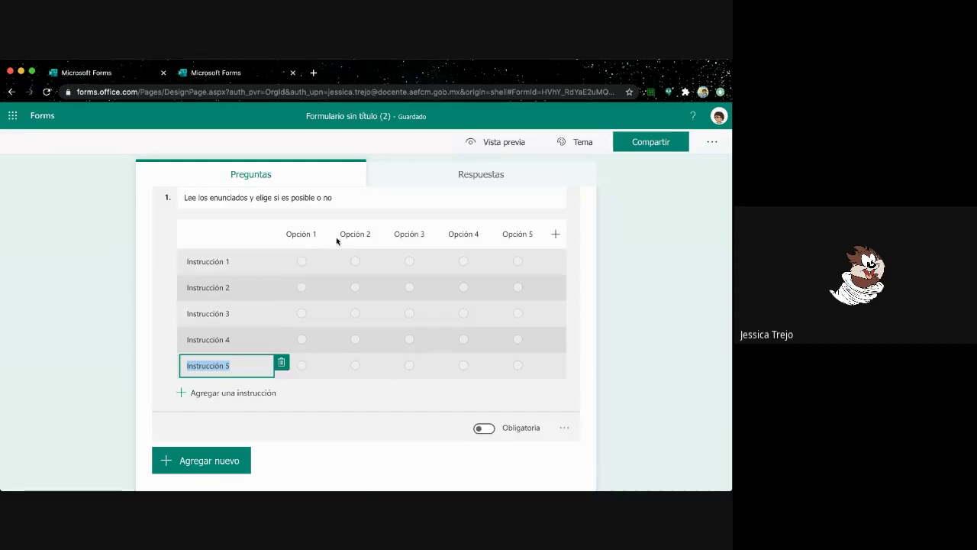
# Step: Delete the Opción 1, 2 and 3 answer columns from the grid
pyautogui.click(519, 234)
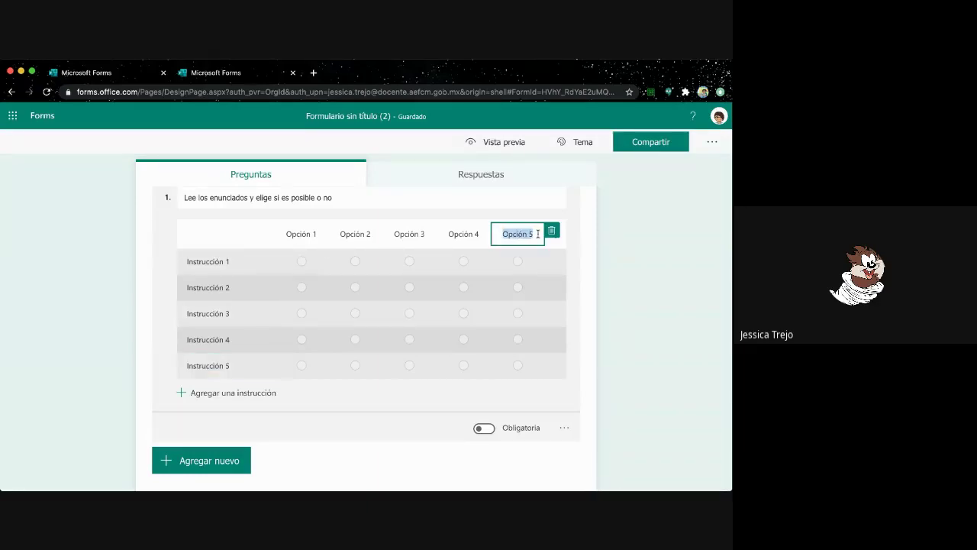
pyautogui.click(288, 233)
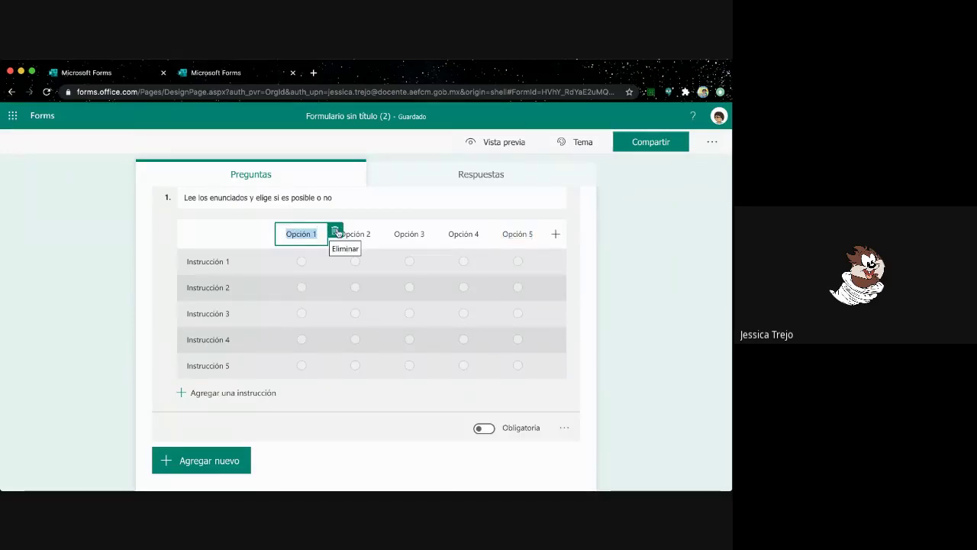
pyautogui.click(336, 231)
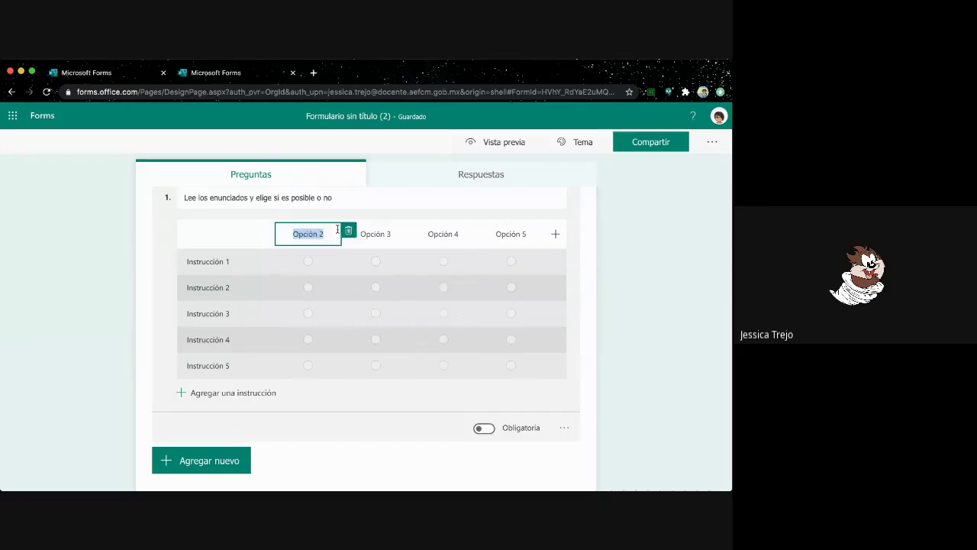
pyautogui.click(348, 231)
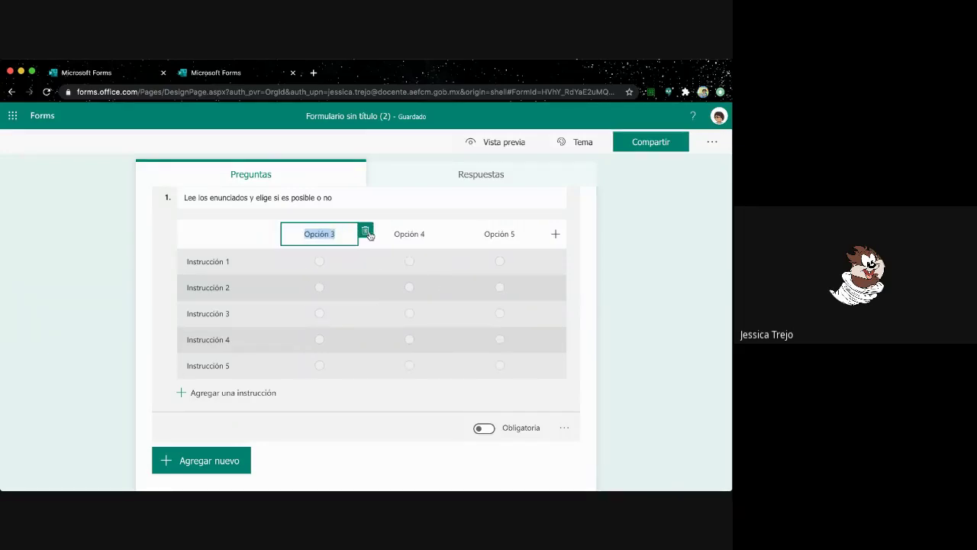
pyautogui.click(367, 231)
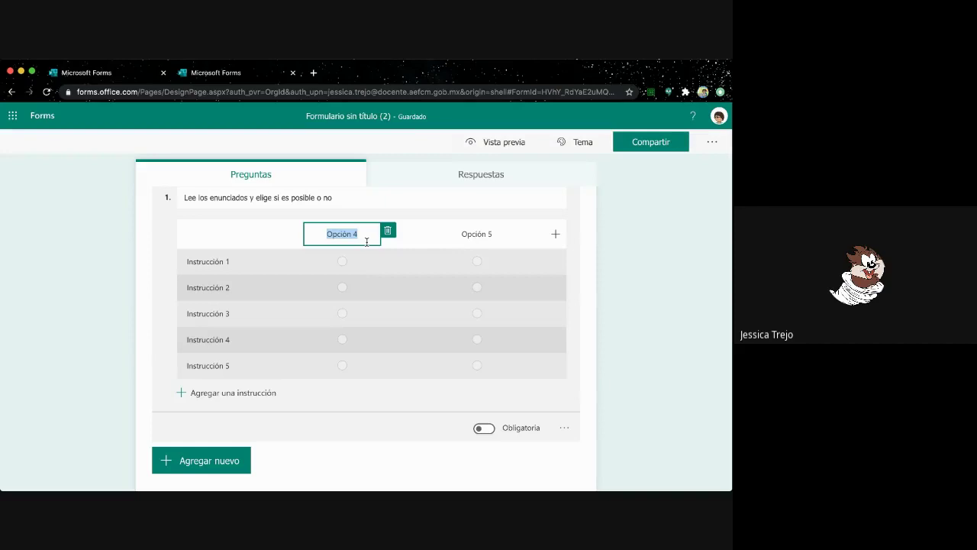
# Step: Rename the remaining two columns Verdadero and Falso
pyautogui.write('VErde')
pyautogui.press('BackSpace')
pyautogui.press('BackSpace')
pyautogui.press('BackSpace')
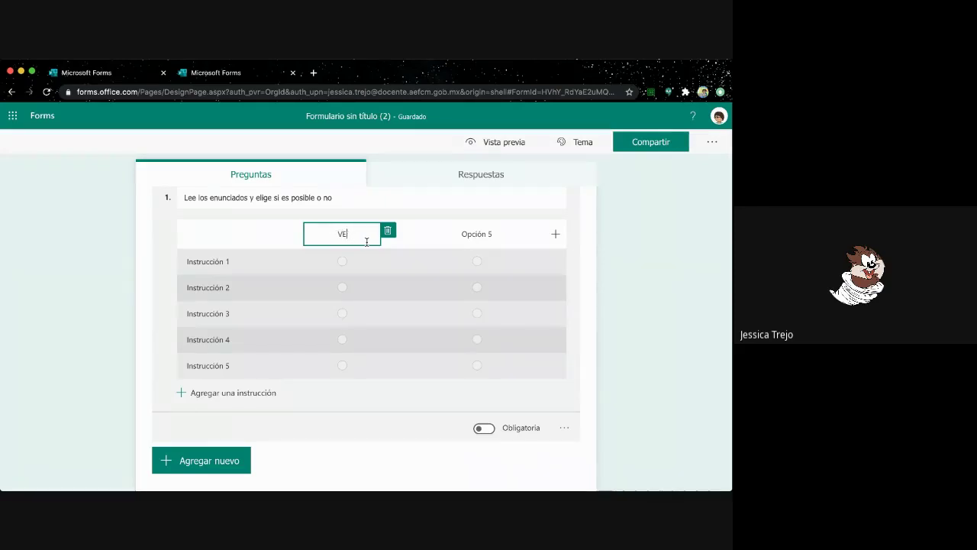
pyautogui.write('erdadero')
pyautogui.click(474, 238)
pyautogui.write('Falso')
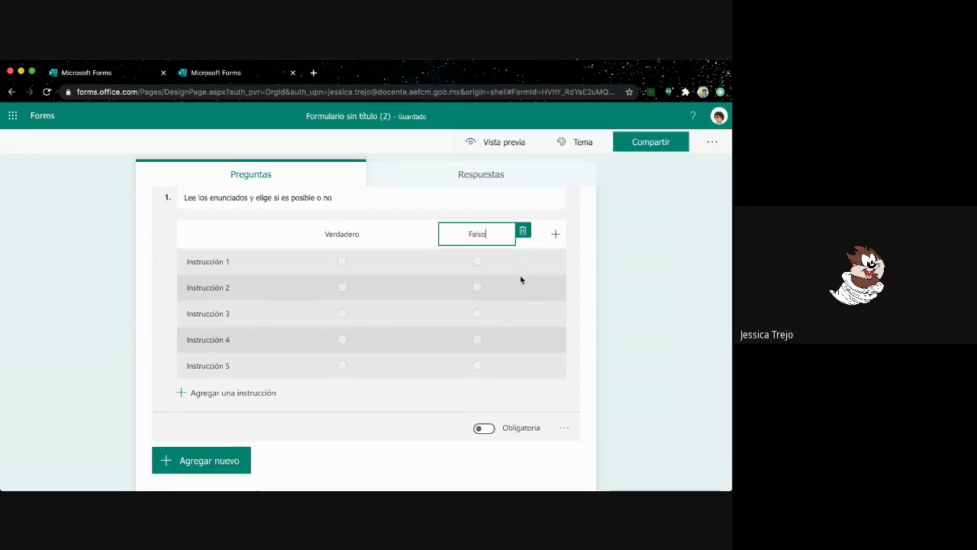
# Step: Enter the five statements 2+2=4, 3x4=34, 1+3=4, 3x4=12 and 10-3=6
pyautogui.click(208, 262)
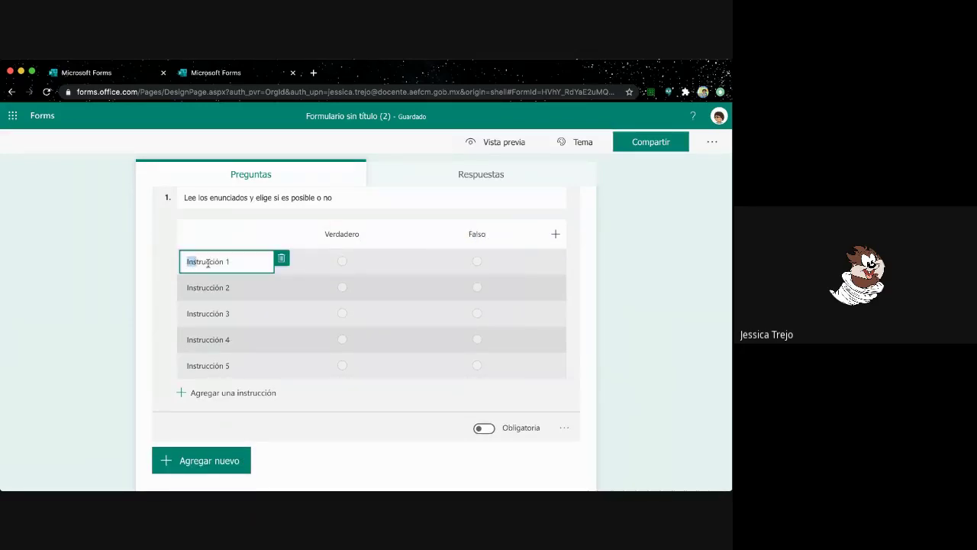
pyautogui.press('BackSpace')
pyautogui.press('BackSpace')
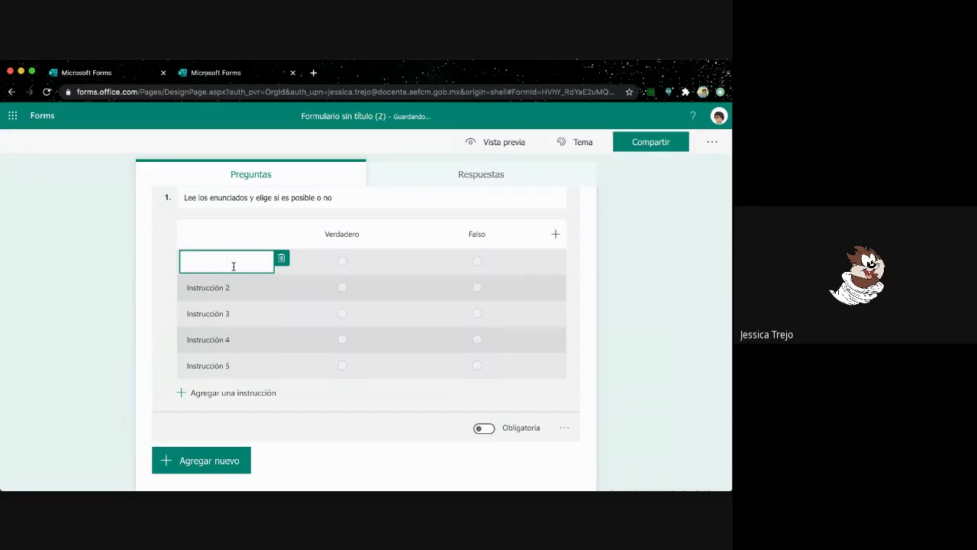
pyautogui.write('2+2=4')
pyautogui.click(209, 286)
pyautogui.write('3x4=34')
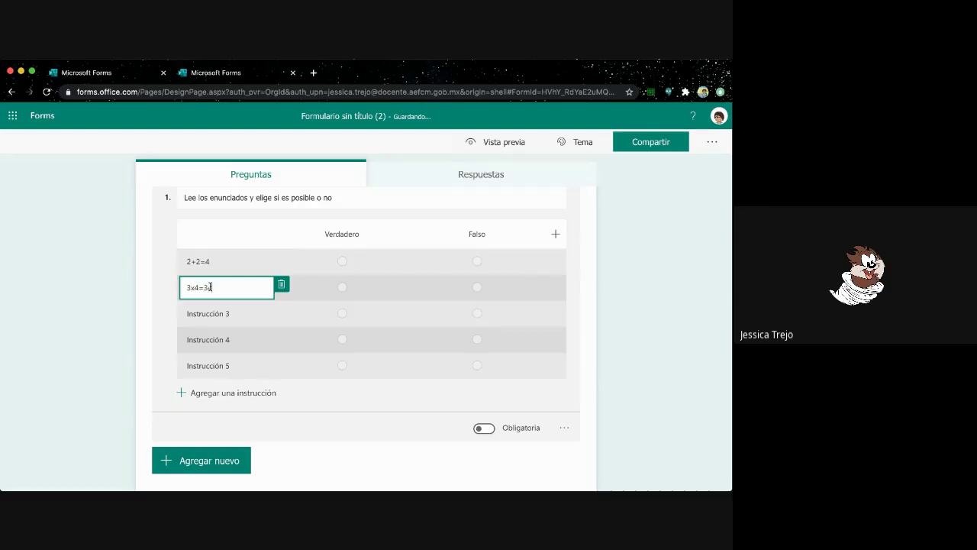
pyautogui.click(208, 313)
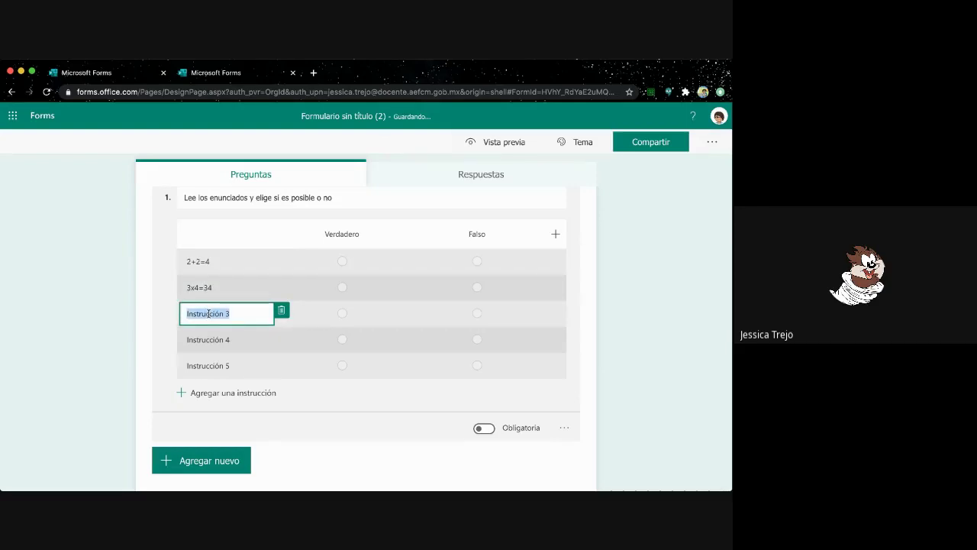
pyautogui.write('1+3')
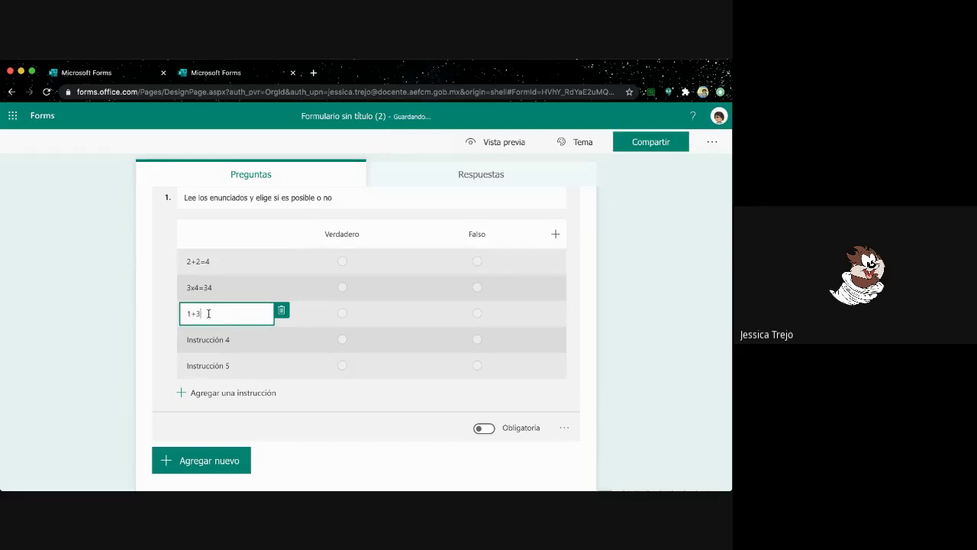
pyautogui.write('=4')
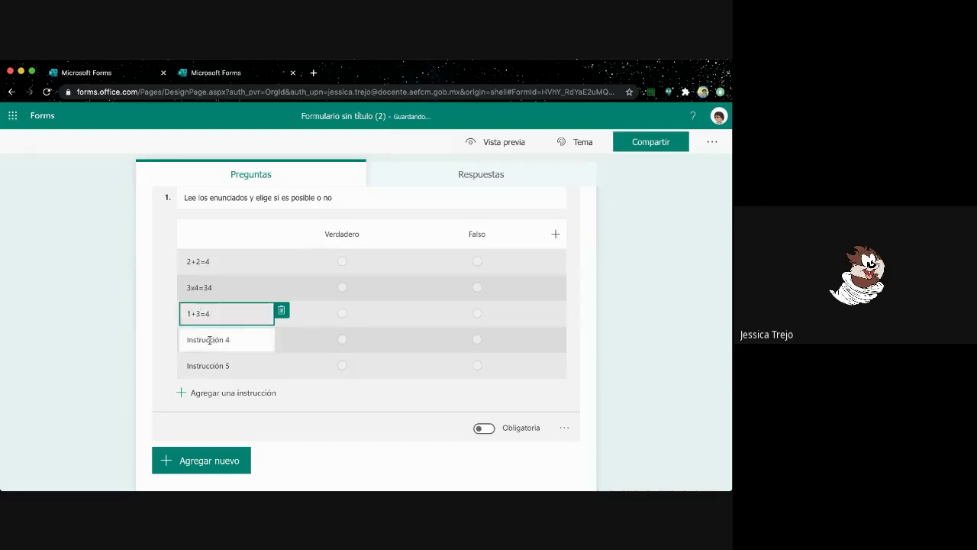
pyautogui.click(211, 340)
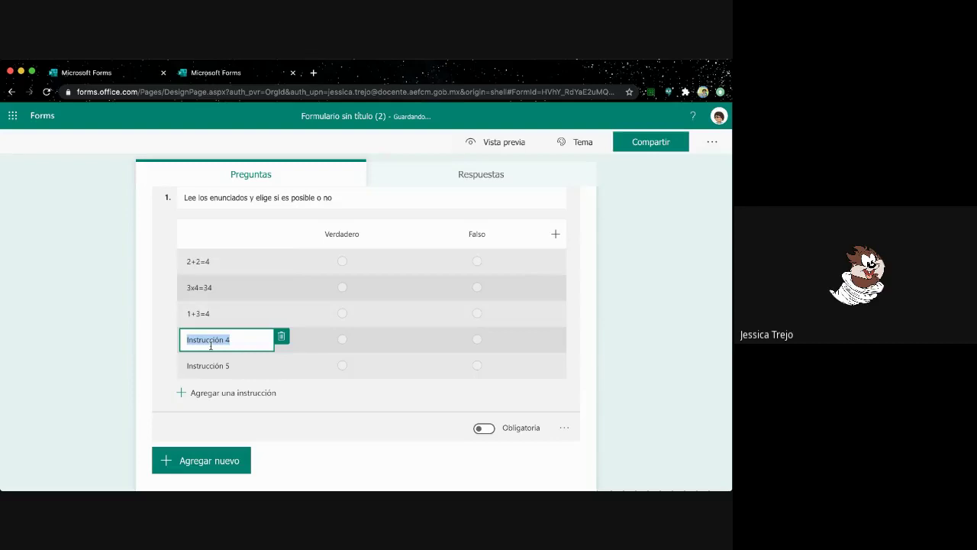
pyautogui.write('3x4=12')
pyautogui.click(215, 368)
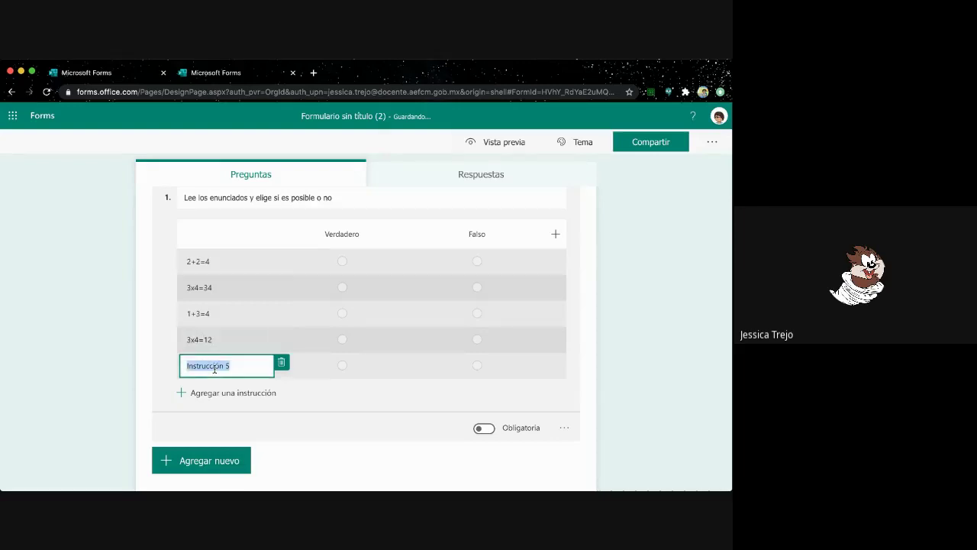
pyautogui.write('10-3=6')
pyautogui.click(590, 381)
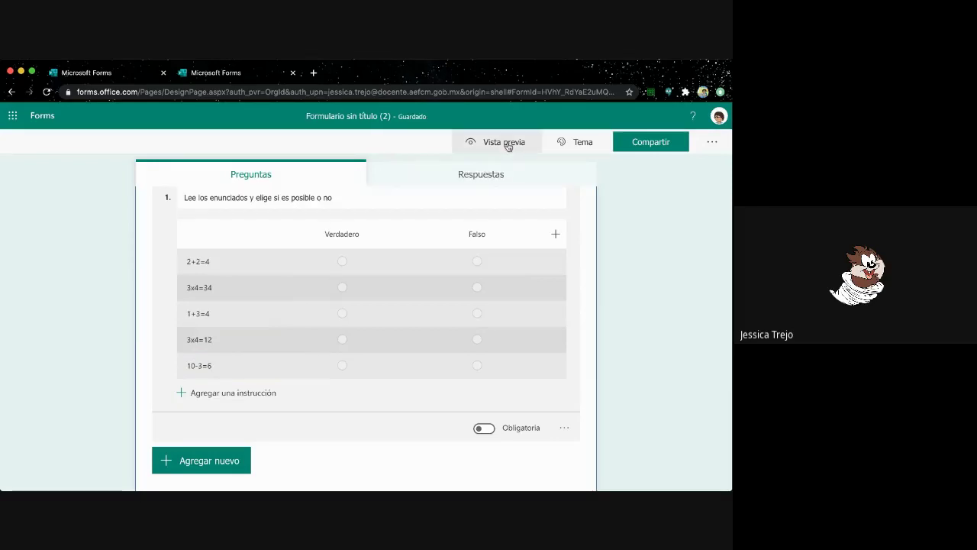
# Step: Make the grid question required and close its extra options menu
pyautogui.scroll(-1, 370, 403)
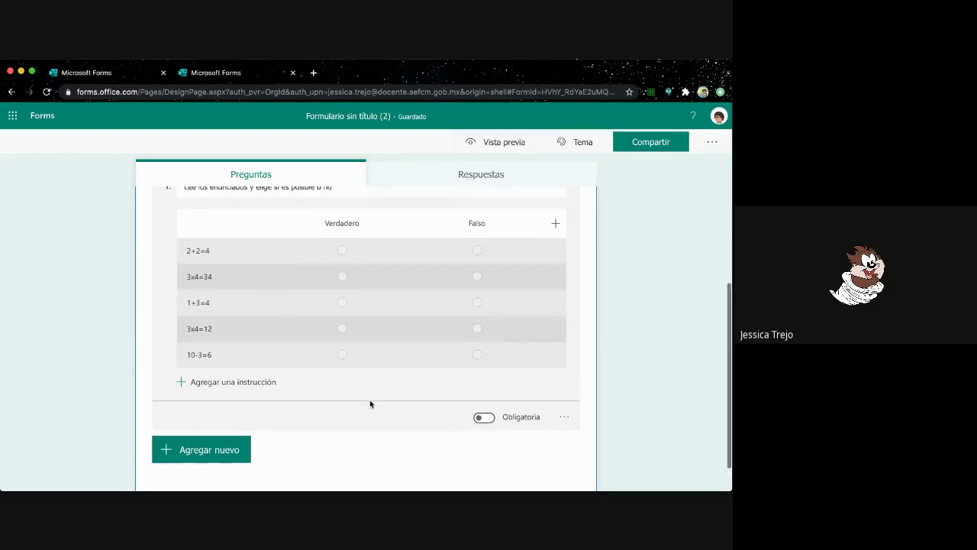
pyautogui.scroll(-1, 370, 403)
pyautogui.click(483, 404)
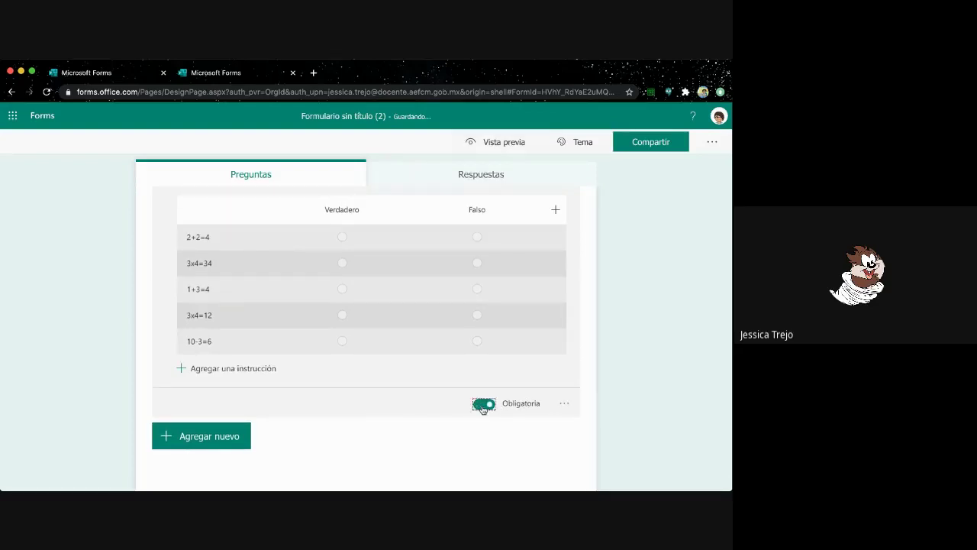
pyautogui.click(563, 403)
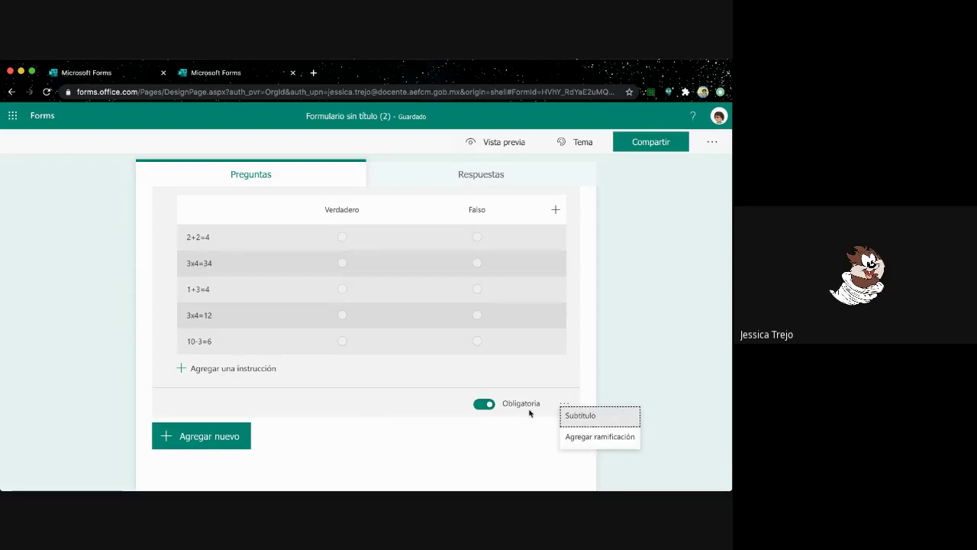
pyautogui.click(511, 436)
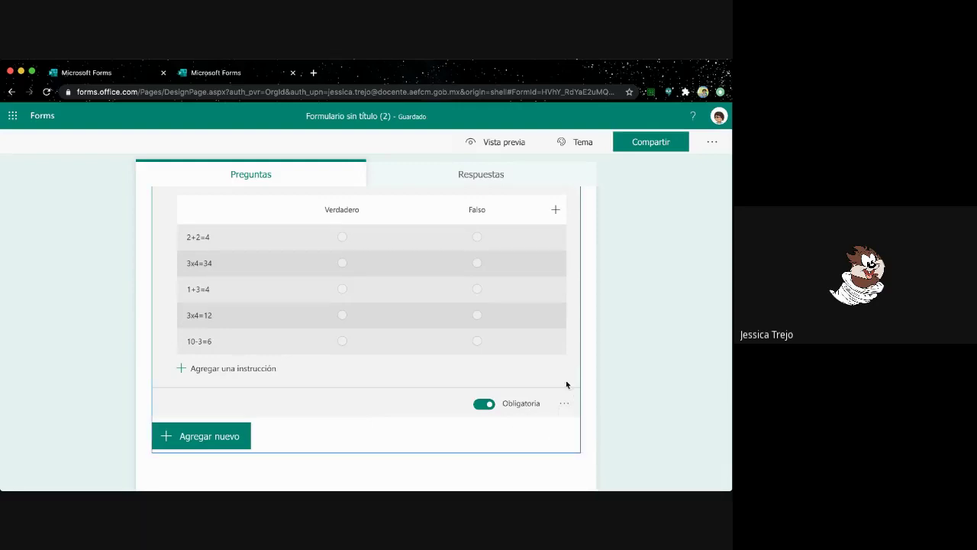
pyautogui.scroll(1, 602, 356)
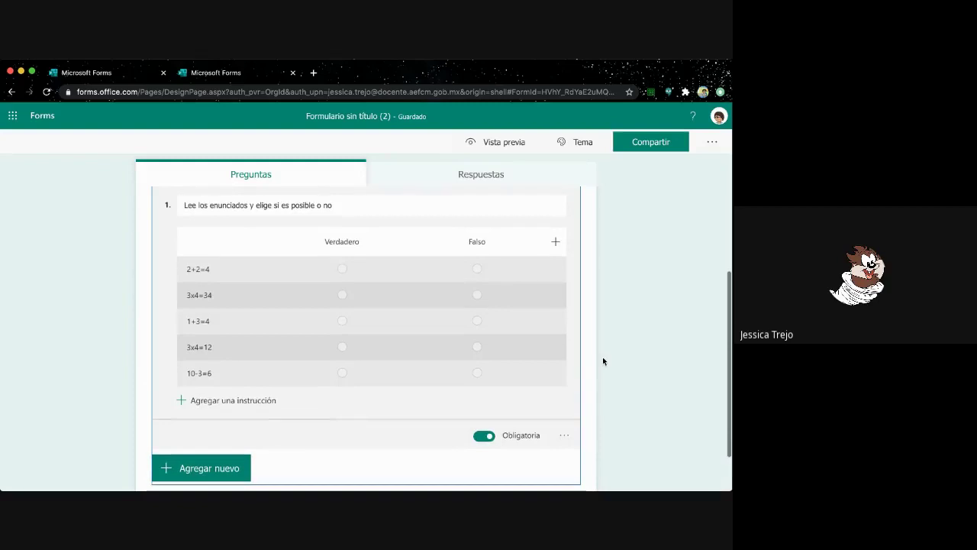
# Step: In the PC preview, answer 2+2=4 Falso, 3x4=34 Verdadero and 1+3=4 Falso
pyautogui.click(512, 142)
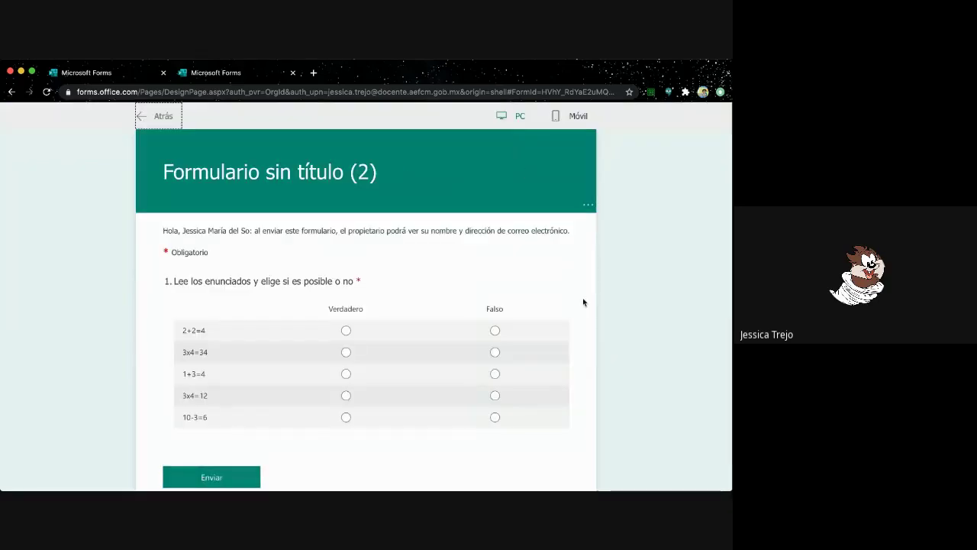
pyautogui.scroll(-3, 584, 303)
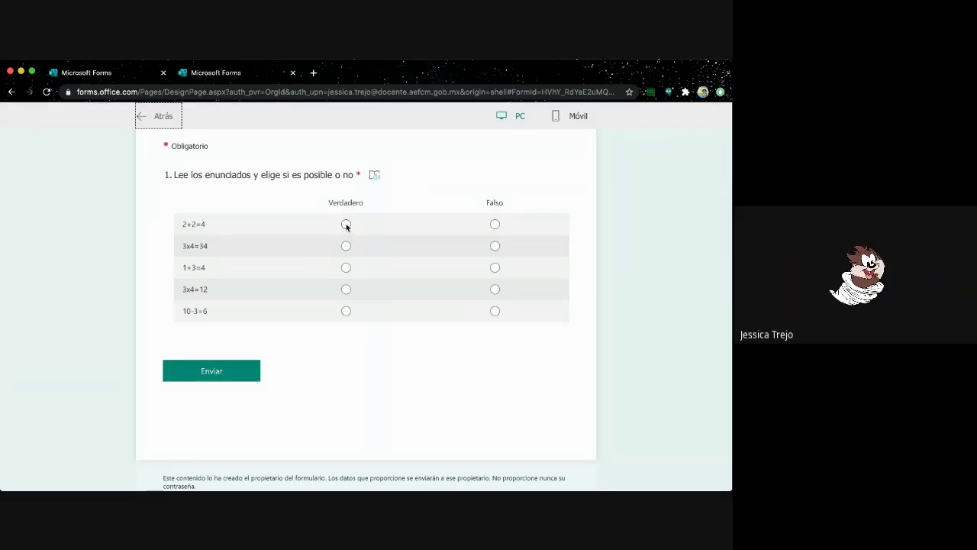
pyautogui.click(346, 224)
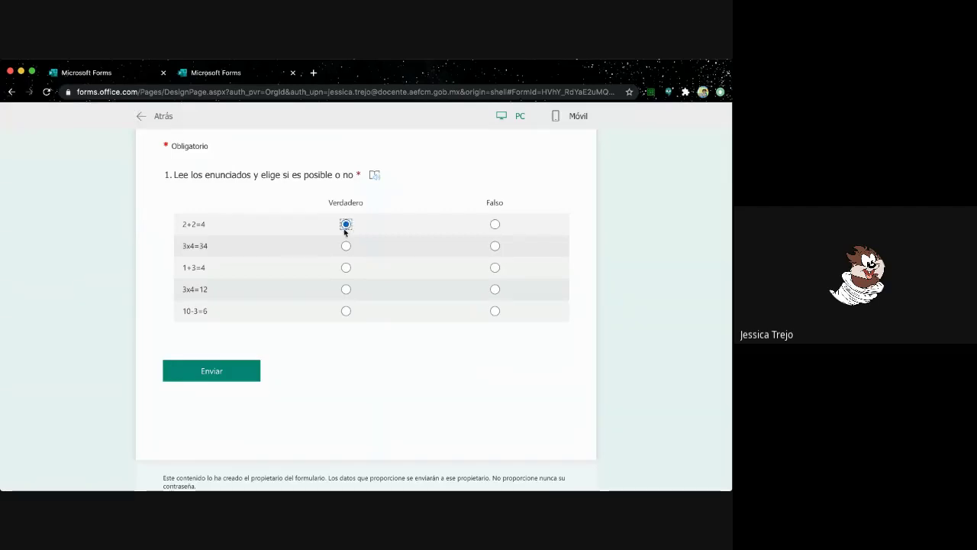
pyautogui.click(495, 224)
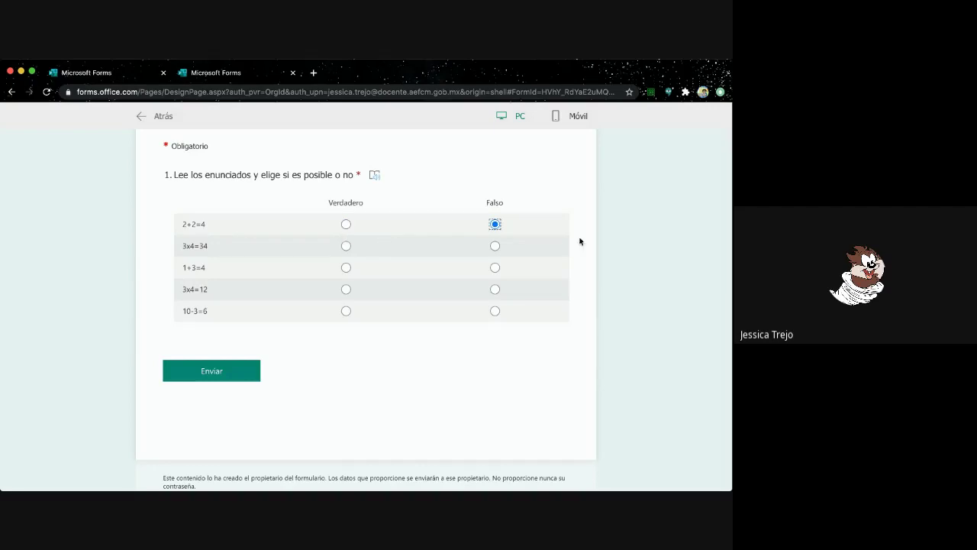
pyautogui.click(345, 246)
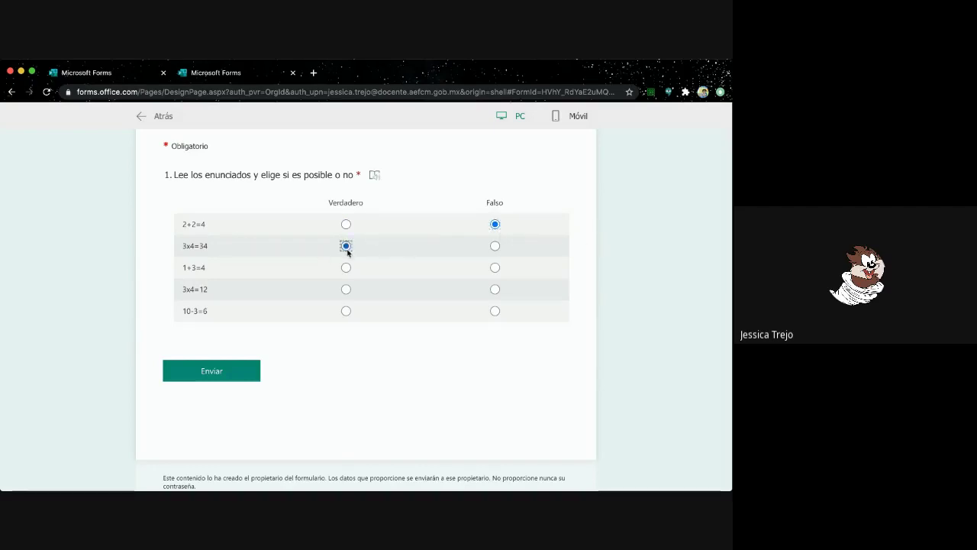
pyautogui.click(495, 267)
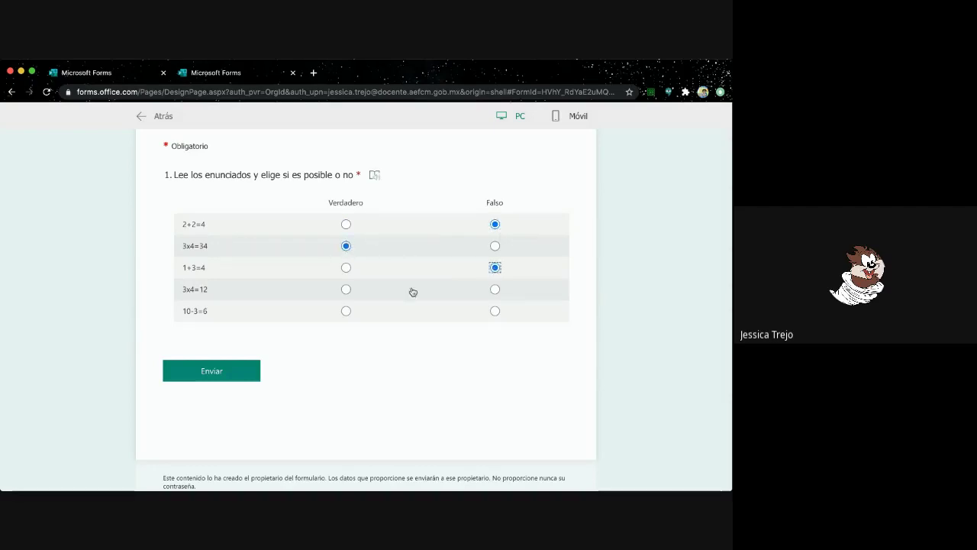
# Step: Answer 3x4=12 and 10-3=6 Verdadero and check all responses
pyautogui.click(346, 290)
pyautogui.click(494, 290)
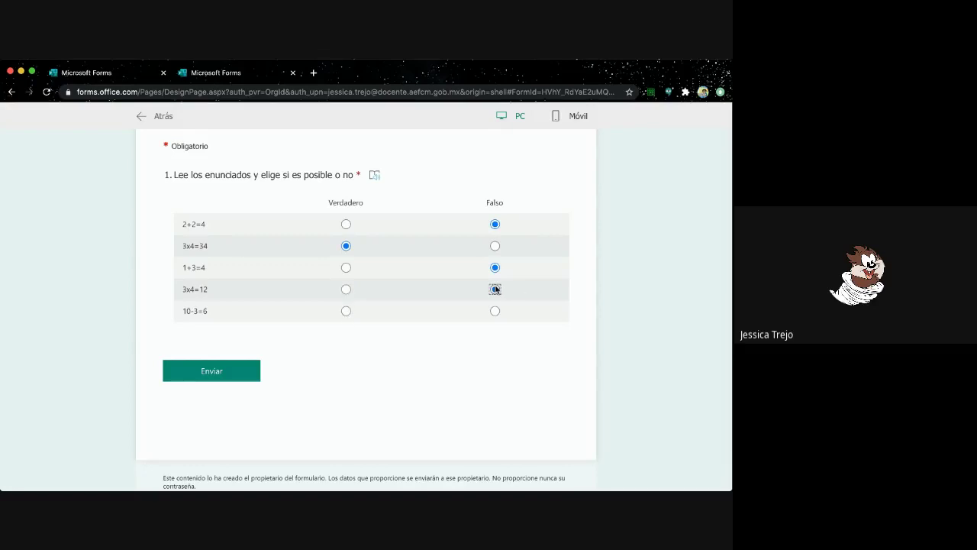
pyautogui.click(346, 289)
pyautogui.click(346, 311)
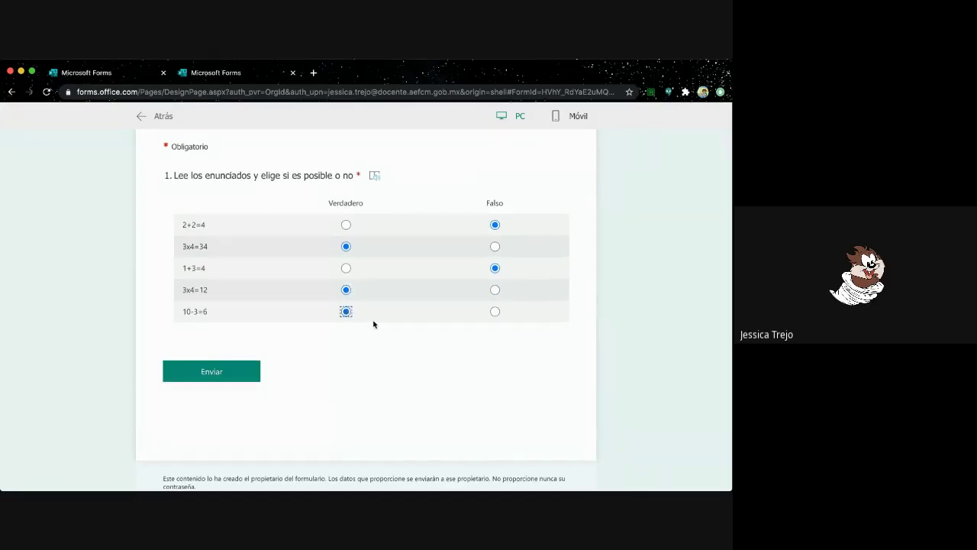
pyautogui.scroll(1, 373, 325)
pyautogui.scroll(-1, 373, 325)
pyautogui.scroll(1, 373, 324)
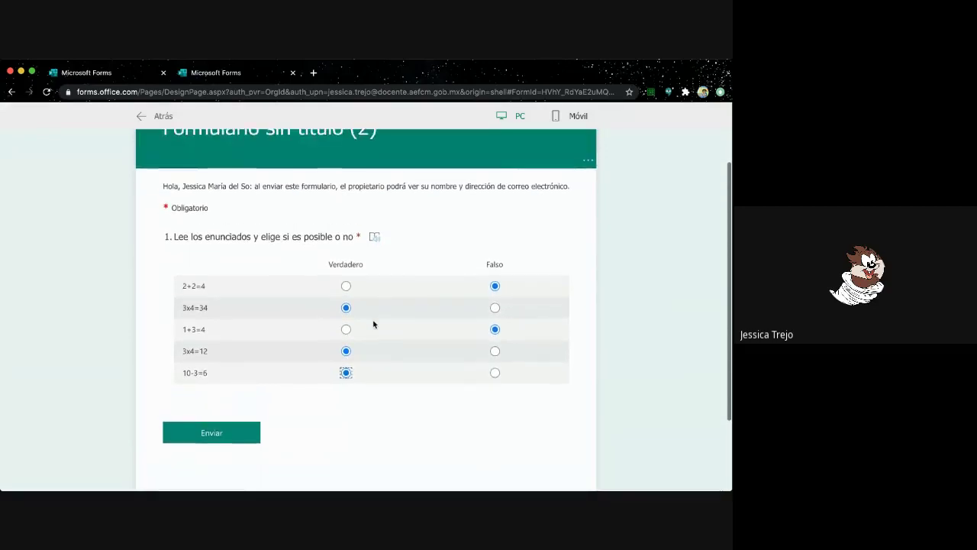
pyautogui.scroll(-2, 373, 324)
pyautogui.scroll(-1, 373, 324)
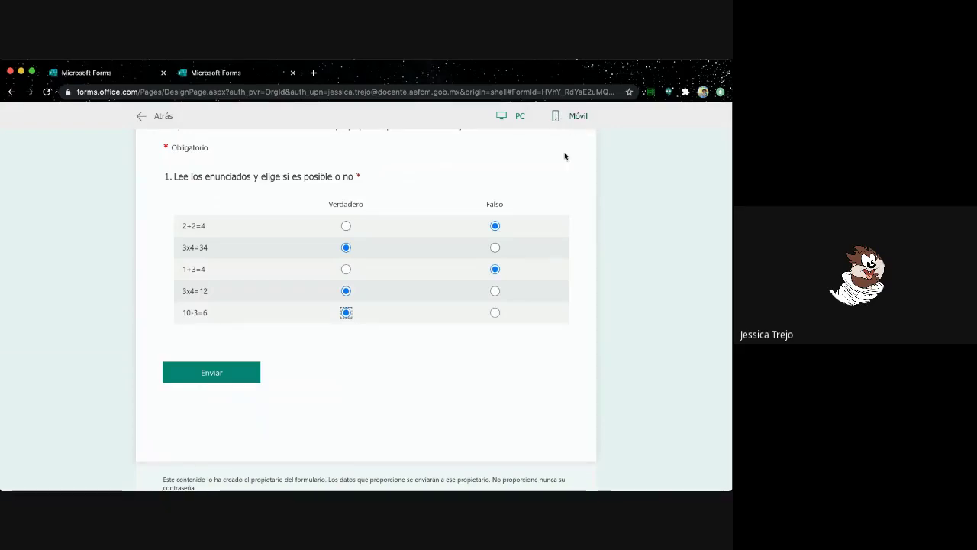
# Step: In the mobile preview, answer all five arithmetic statements with Verdadero or Falso
pyautogui.click(558, 118)
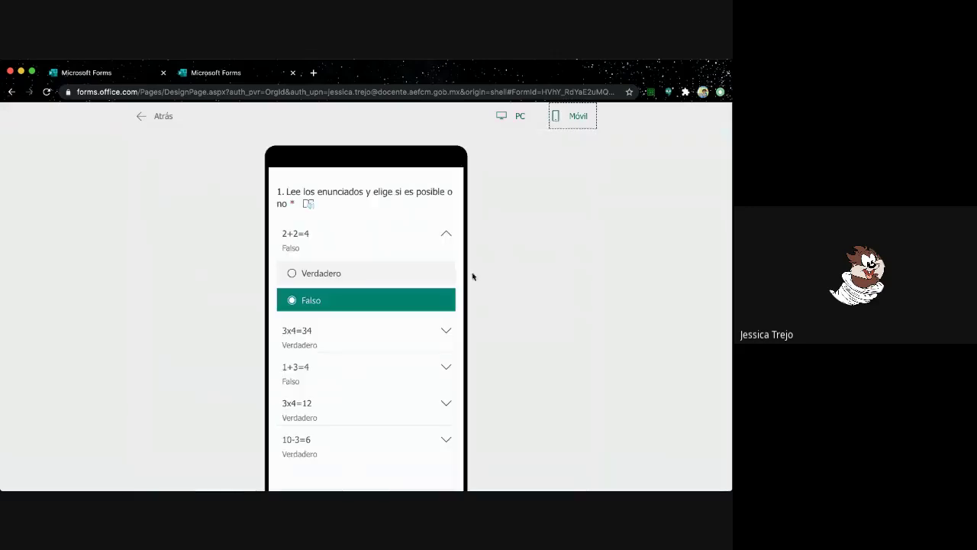
pyautogui.scroll(-1, 404, 342)
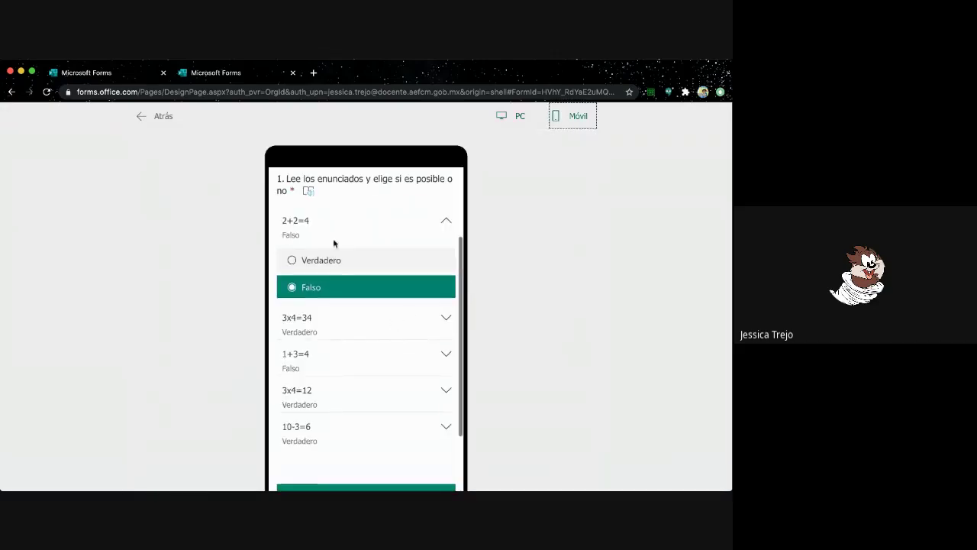
pyautogui.click(291, 263)
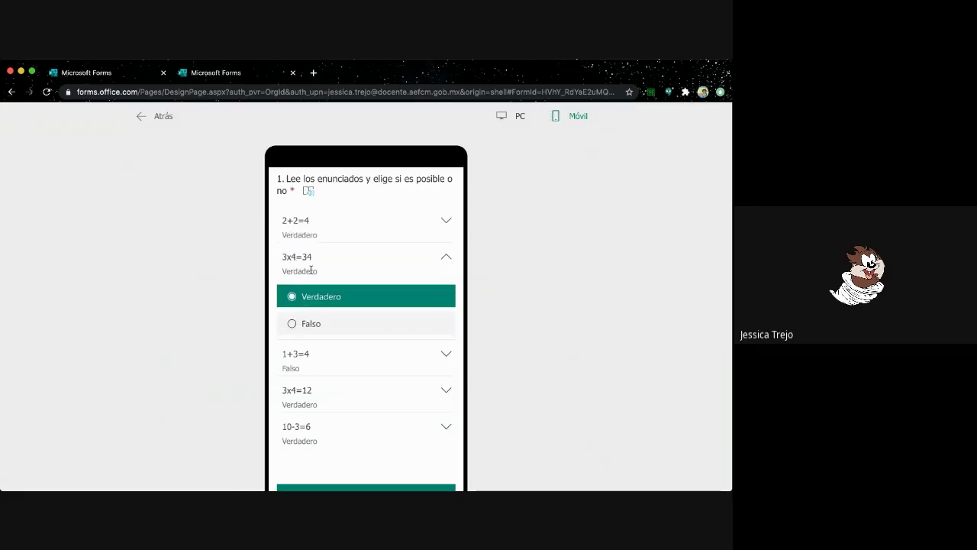
pyautogui.click(291, 323)
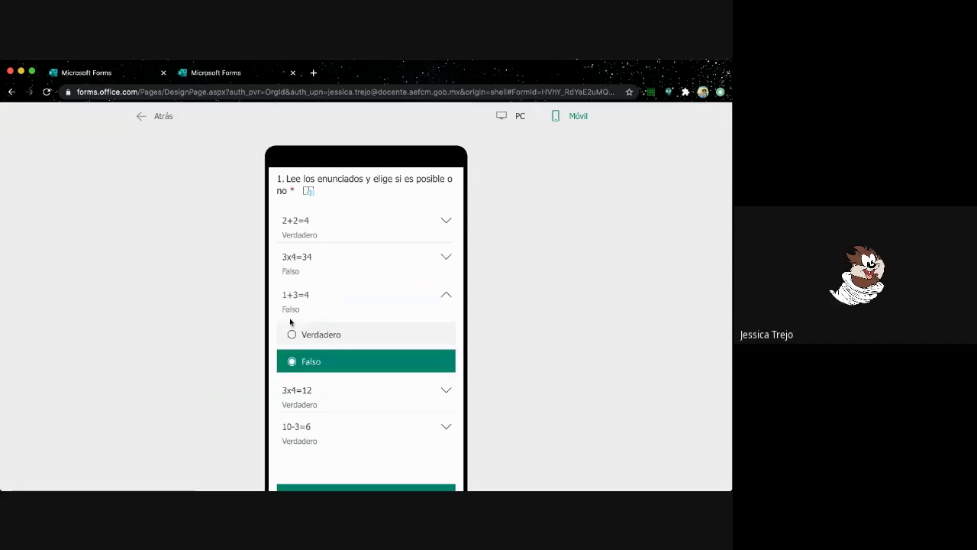
pyautogui.click(291, 333)
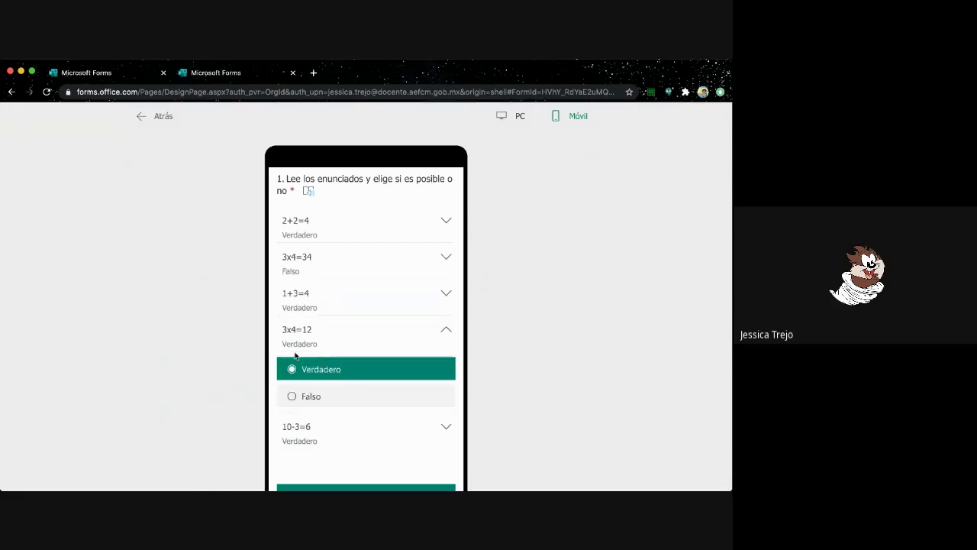
pyautogui.click(292, 394)
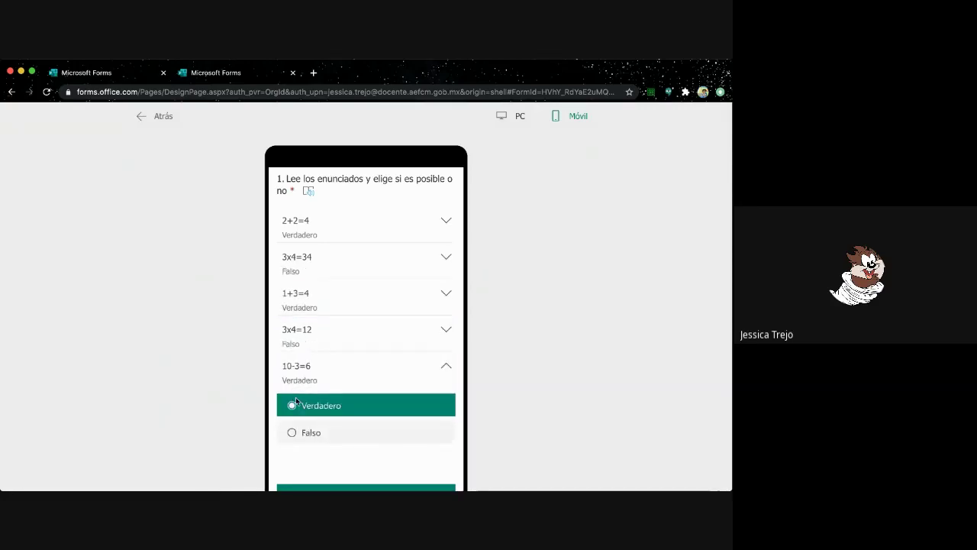
pyautogui.click(293, 396)
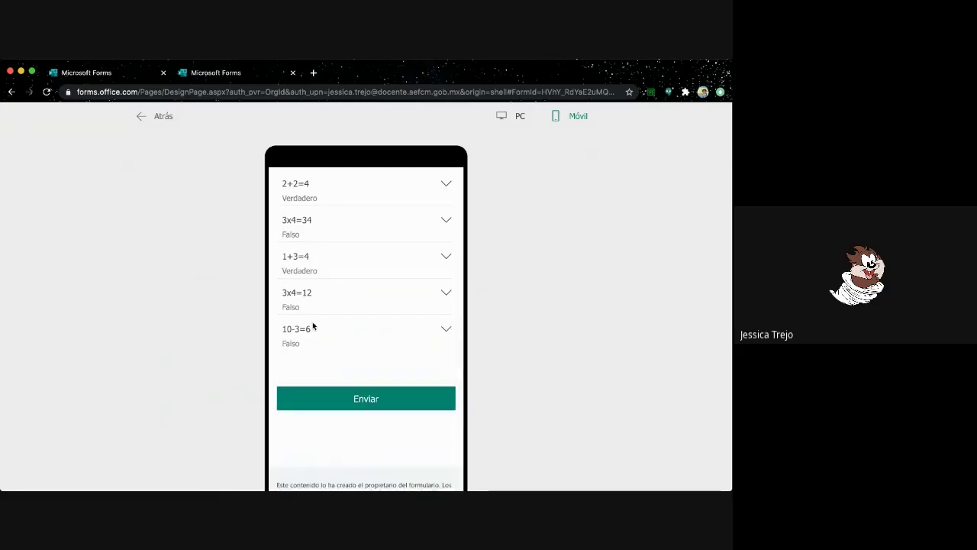
# Step: Change 1+3=4 to Falso and 3x4=12 to Verdadero, then recheck 2+2=4
pyautogui.scroll(2, 326, 275)
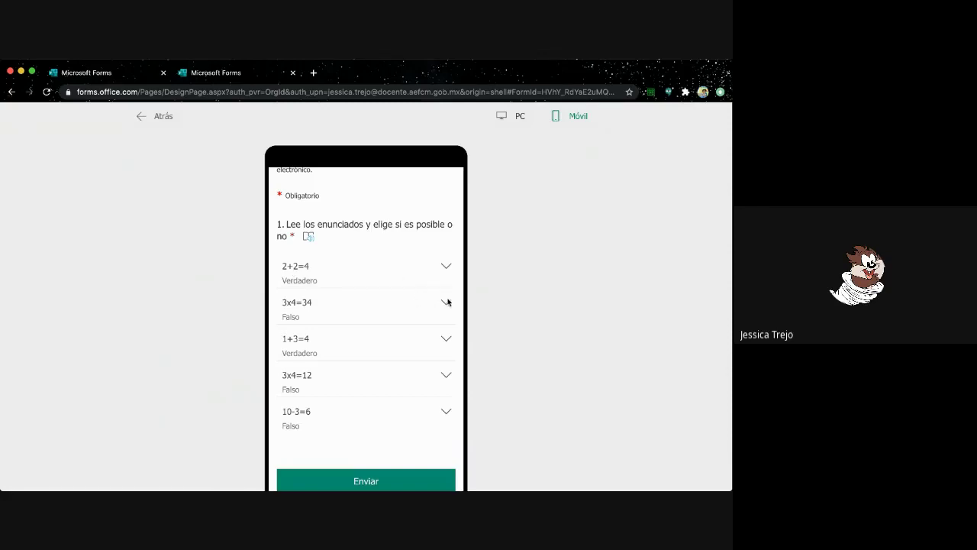
pyautogui.click(446, 339)
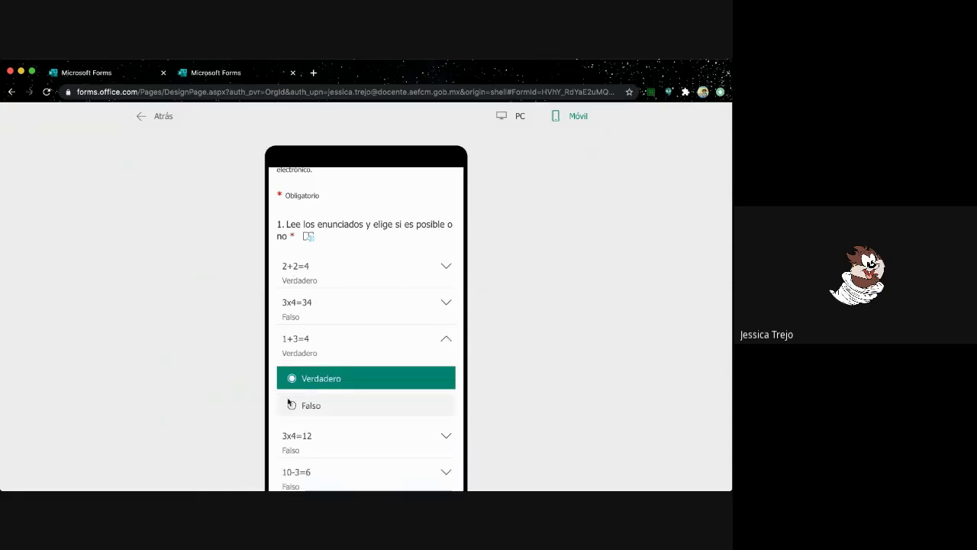
pyautogui.click(448, 339)
pyautogui.click(447, 339)
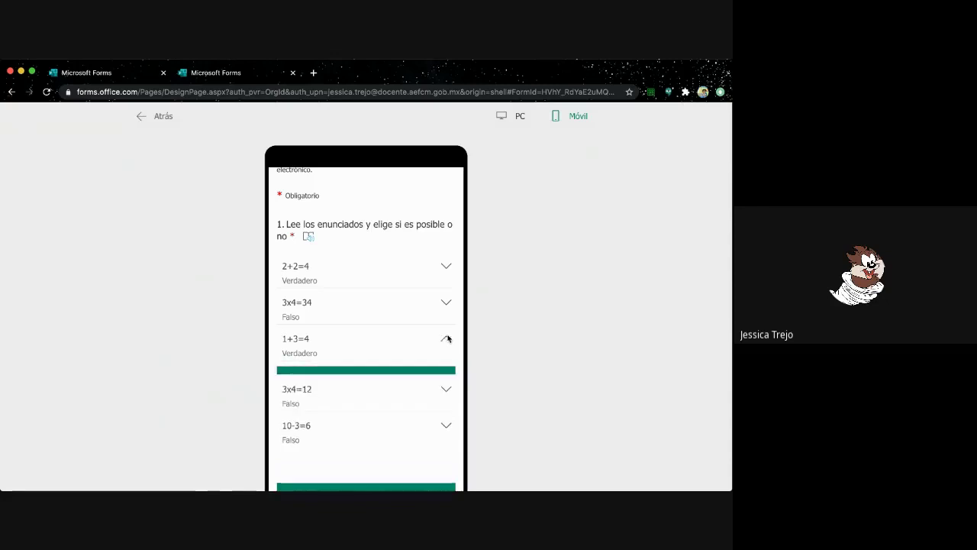
pyautogui.click(302, 405)
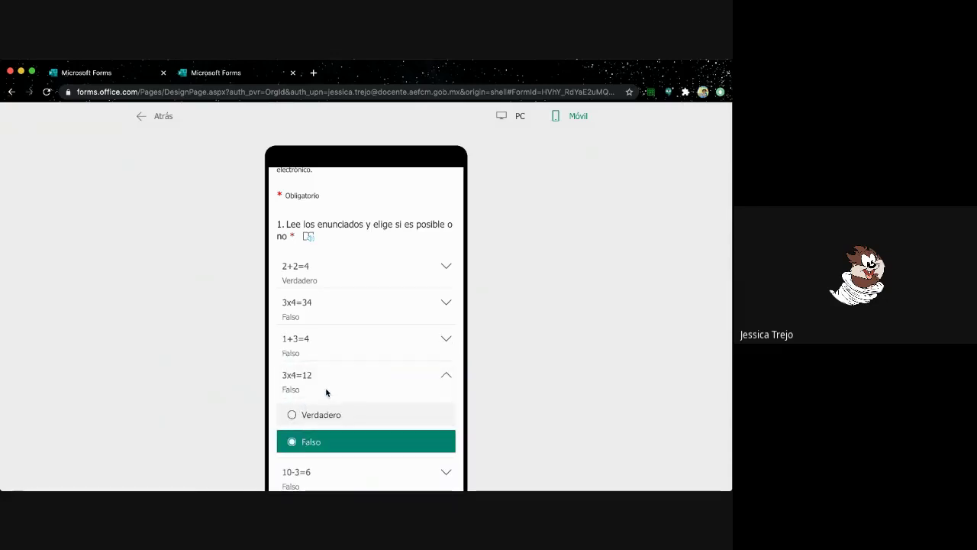
pyautogui.scroll(-2, 327, 391)
pyautogui.click(292, 343)
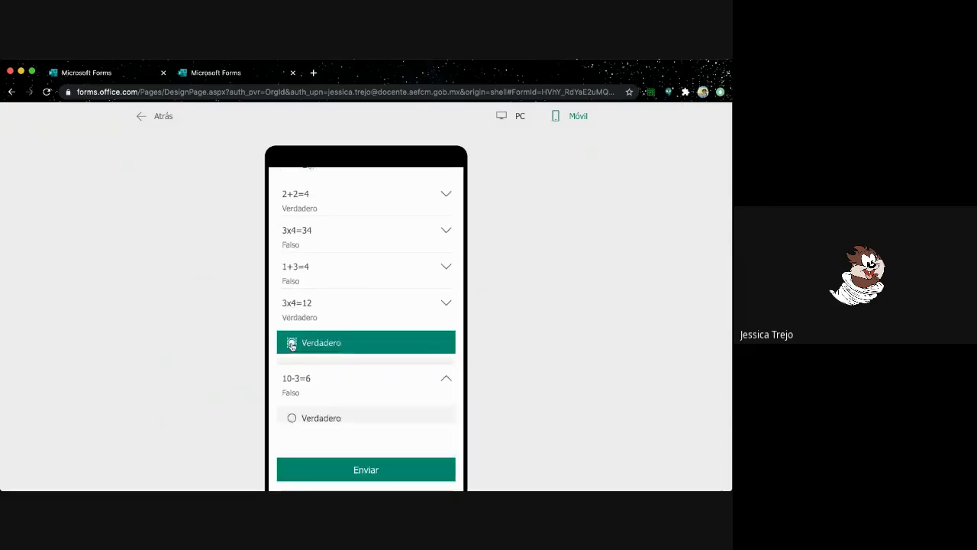
pyautogui.scroll(-1, 357, 349)
pyautogui.scroll(3, 358, 354)
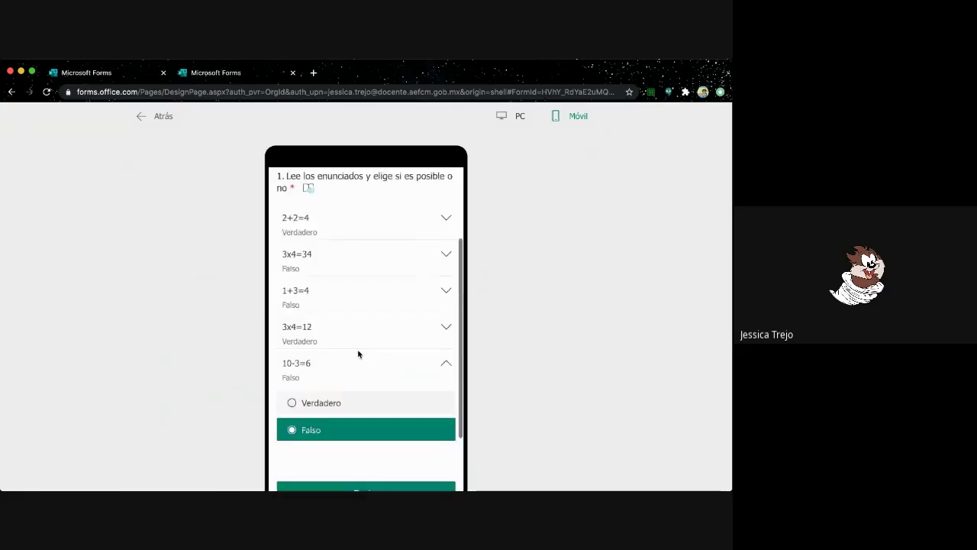
pyautogui.scroll(-1, 358, 352)
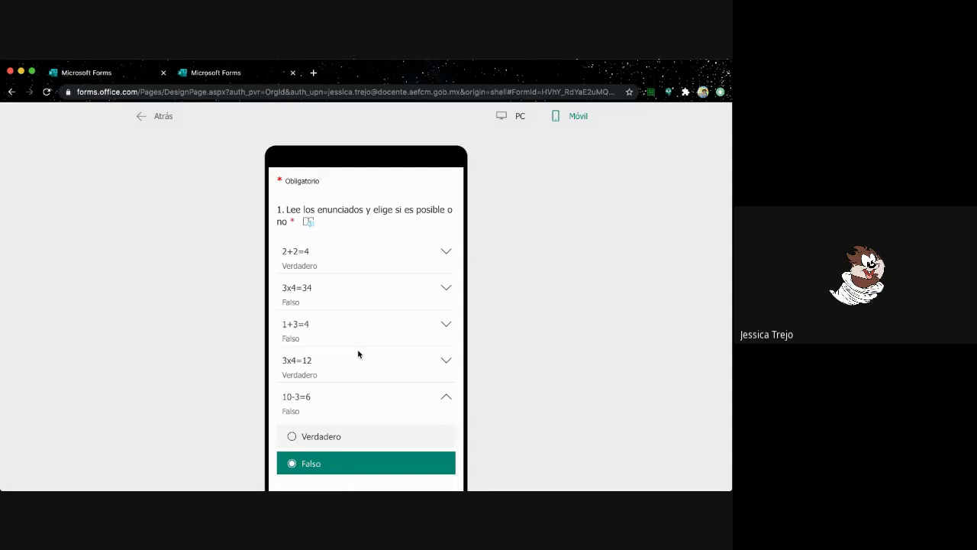
pyautogui.click(445, 251)
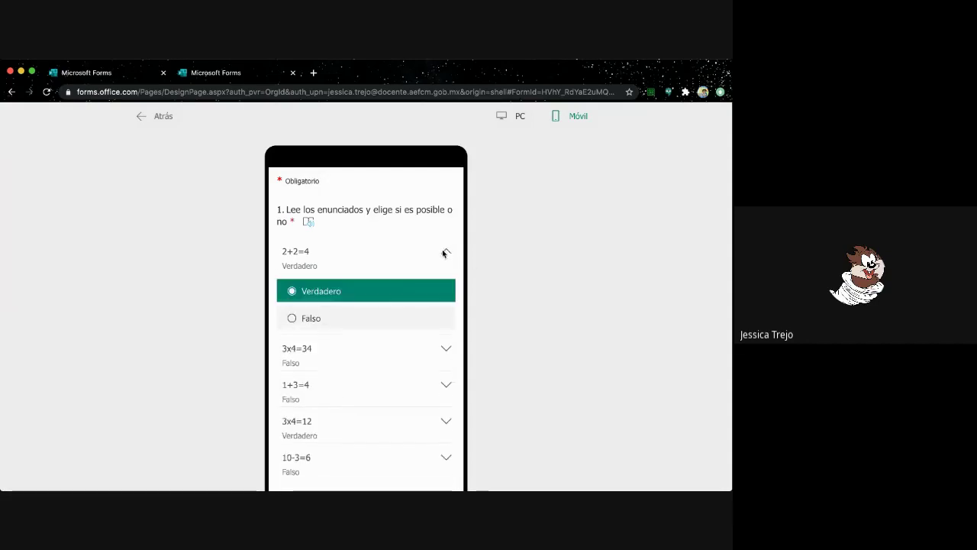
pyautogui.click(446, 253)
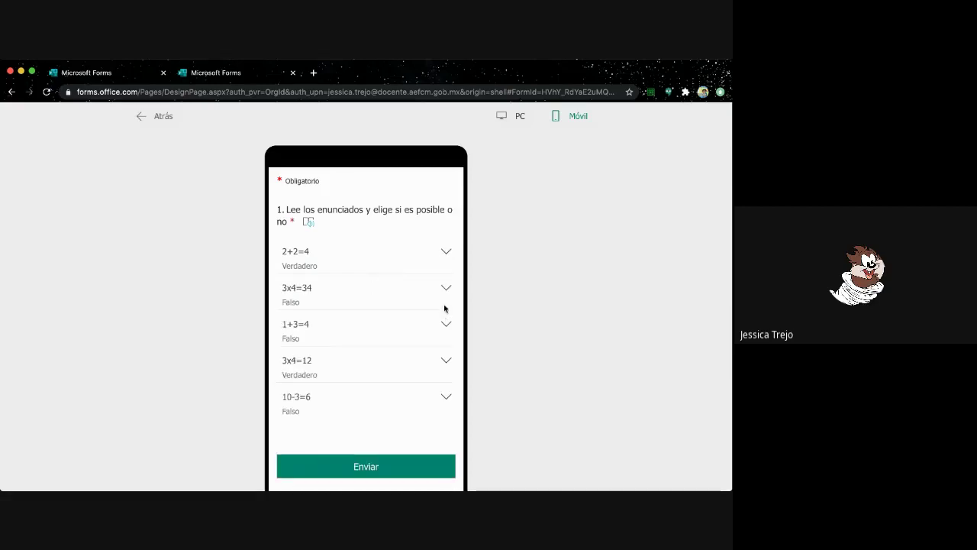
# Step: Leave the preview and preview the Inteligencias múltiples form in the other tab
pyautogui.click(141, 117)
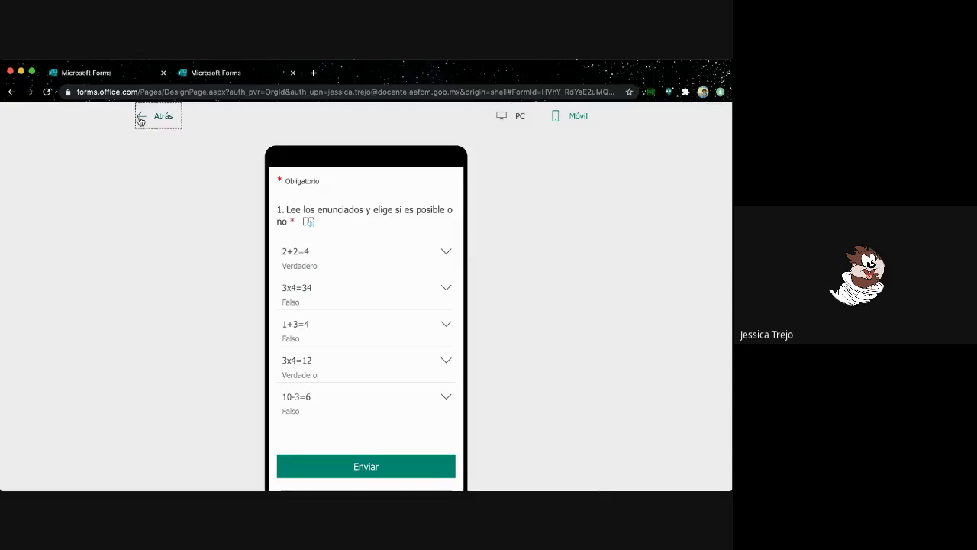
pyautogui.click(97, 74)
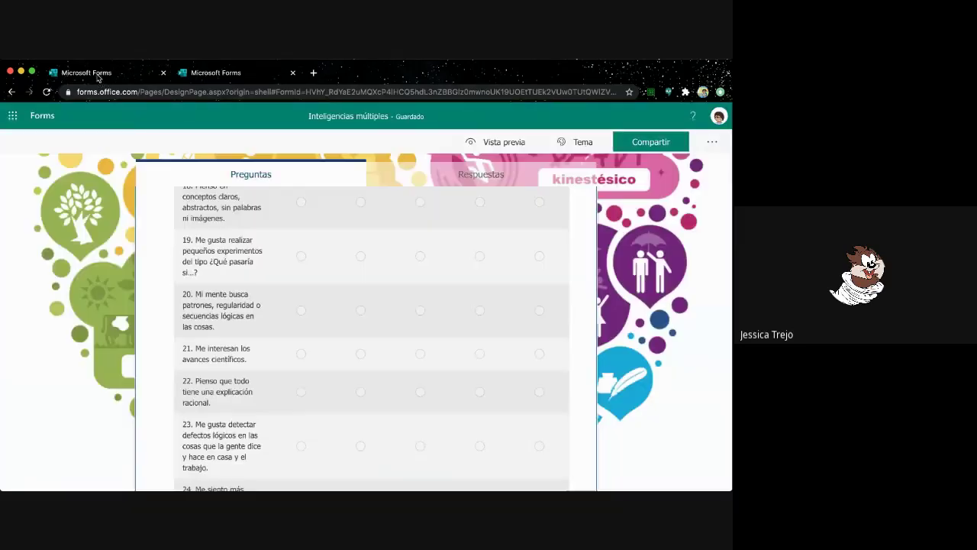
pyautogui.scroll(2, 359, 260)
pyautogui.scroll(5, 360, 262)
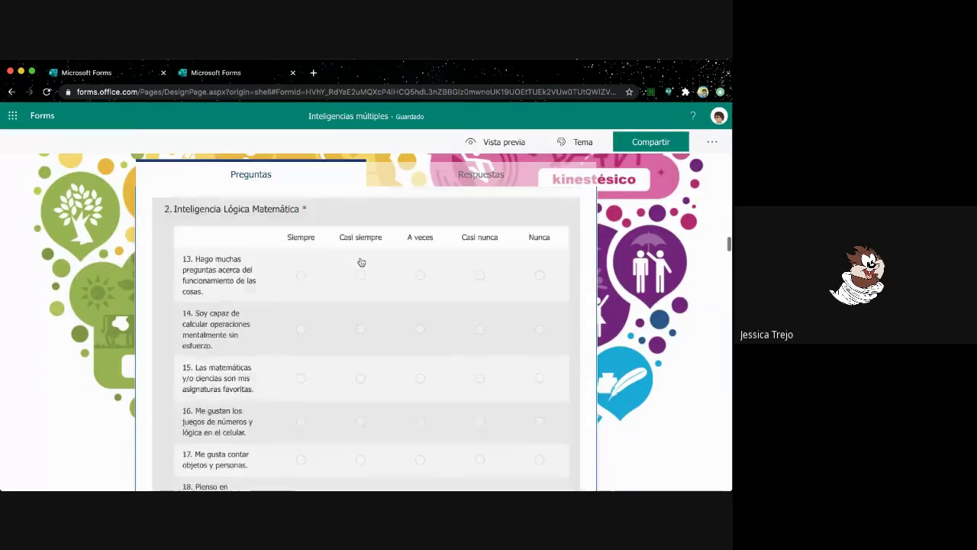
pyautogui.click(510, 142)
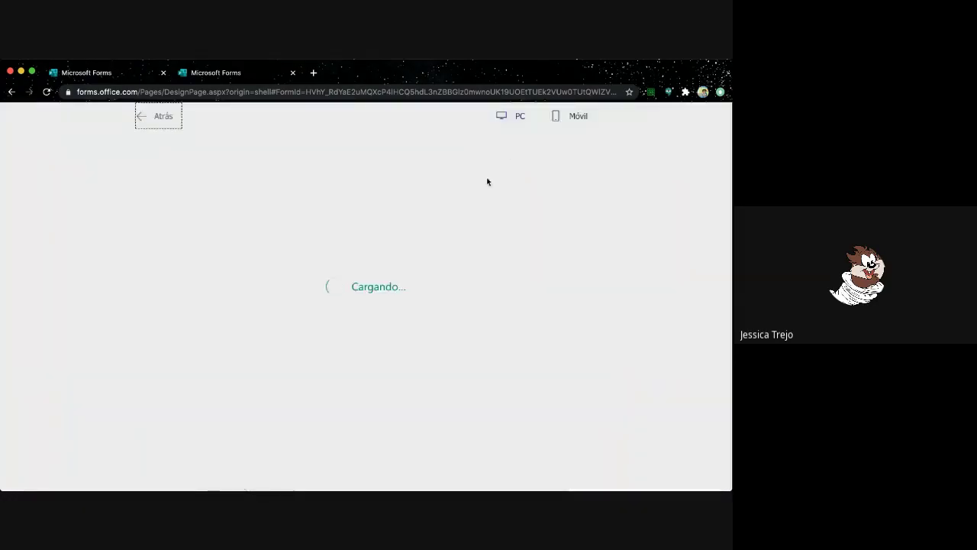
# Step: Scroll through the Inteligencias múltiples rating grid in the desktop preview
pyautogui.scroll(-5, 481, 286)
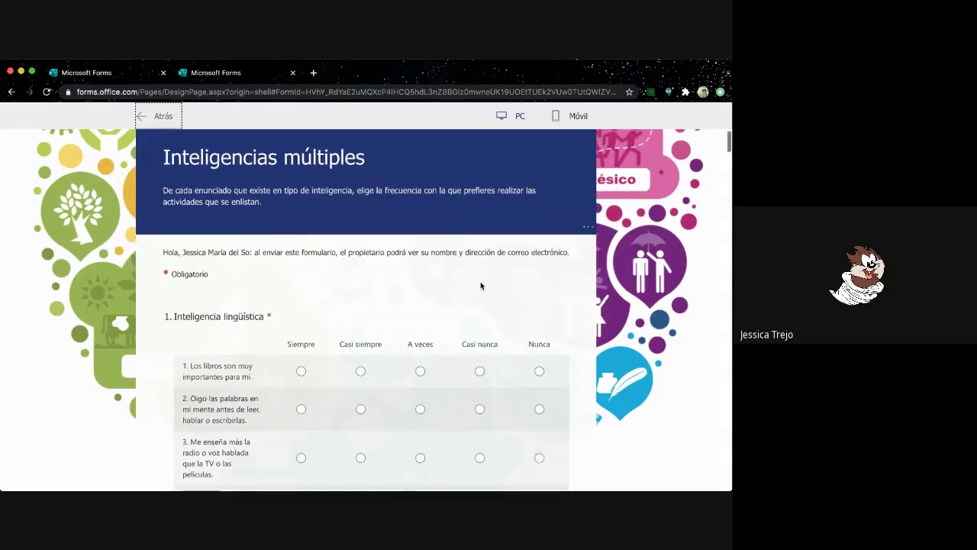
pyautogui.scroll(-1, 481, 286)
pyautogui.scroll(1, 481, 286)
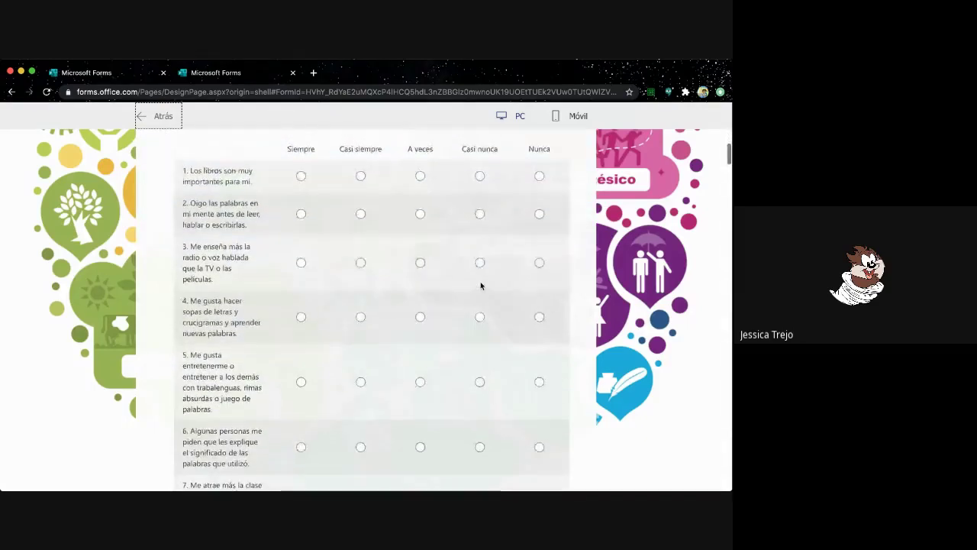
pyautogui.scroll(1, 480, 285)
pyautogui.scroll(-1, 480, 286)
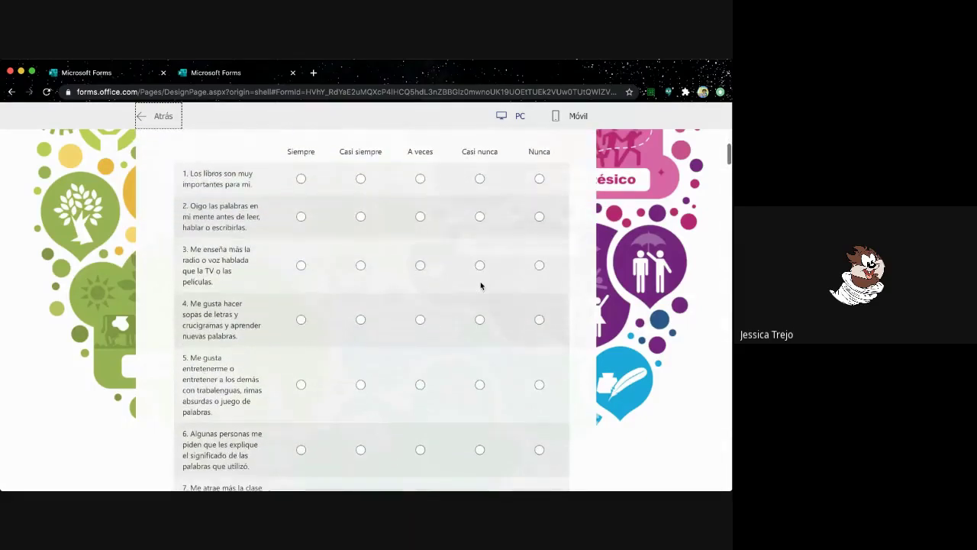
pyautogui.scroll(-2, 481, 285)
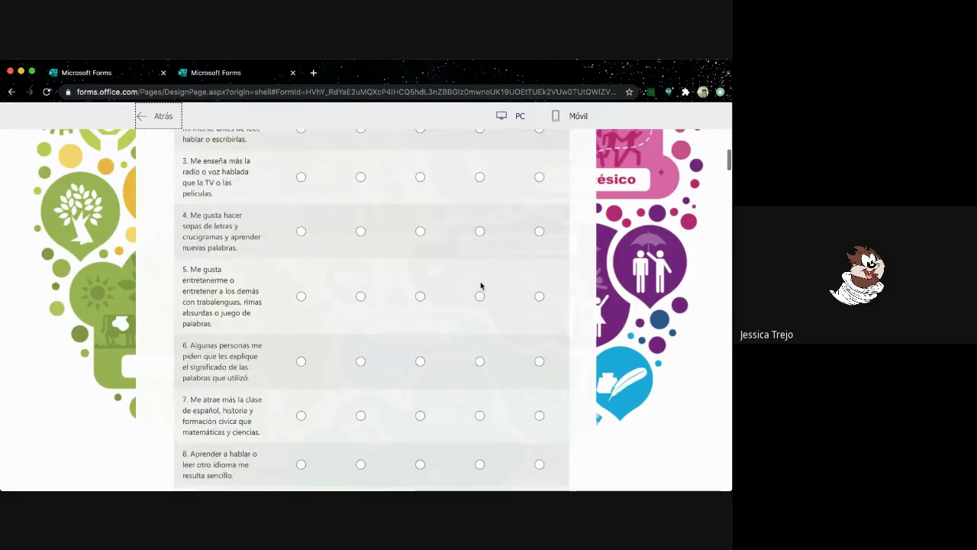
pyautogui.scroll(-3, 481, 285)
pyautogui.scroll(5, 480, 286)
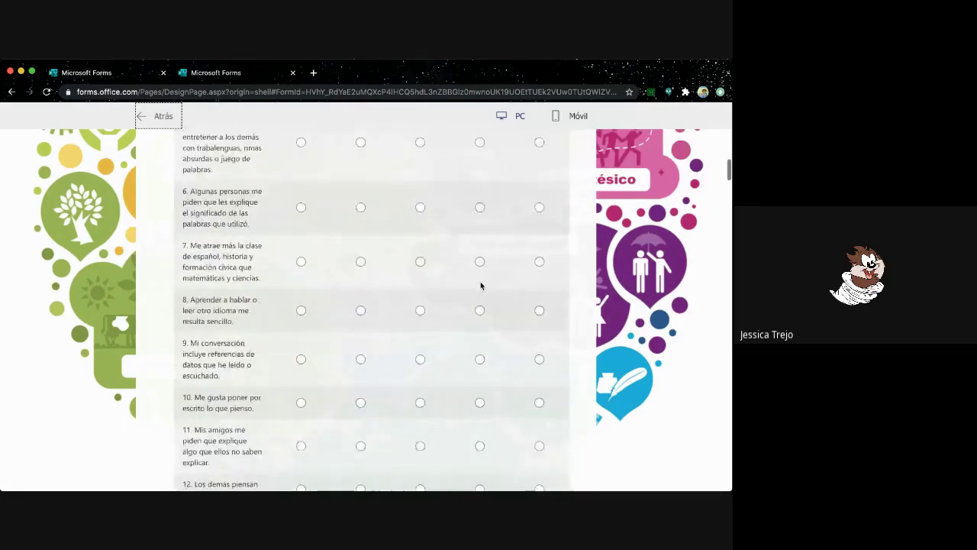
pyautogui.scroll(1, 305, 187)
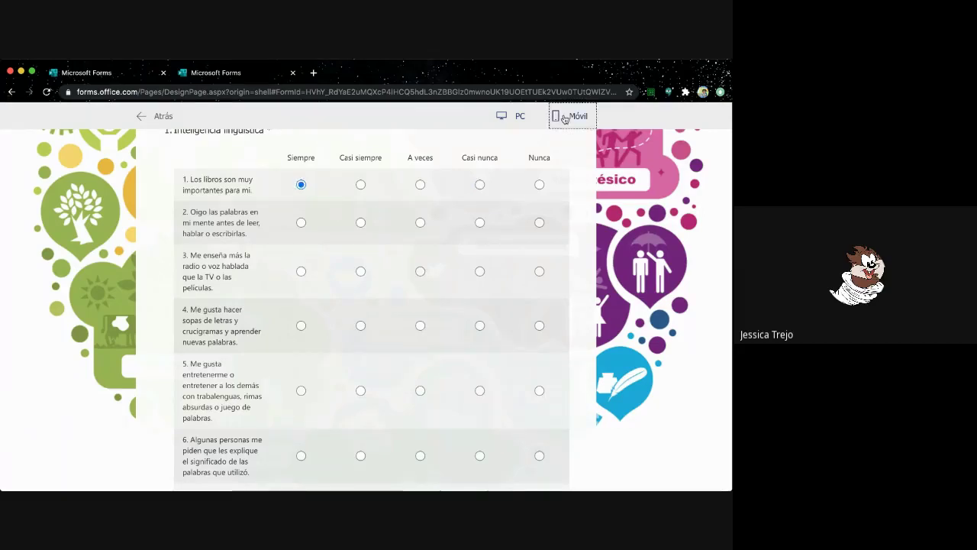
# Step: In the mobile preview, answer statements 1–4 with A veces, Siempre, Siempre, Siempre
pyautogui.scroll(2, 422, 290)
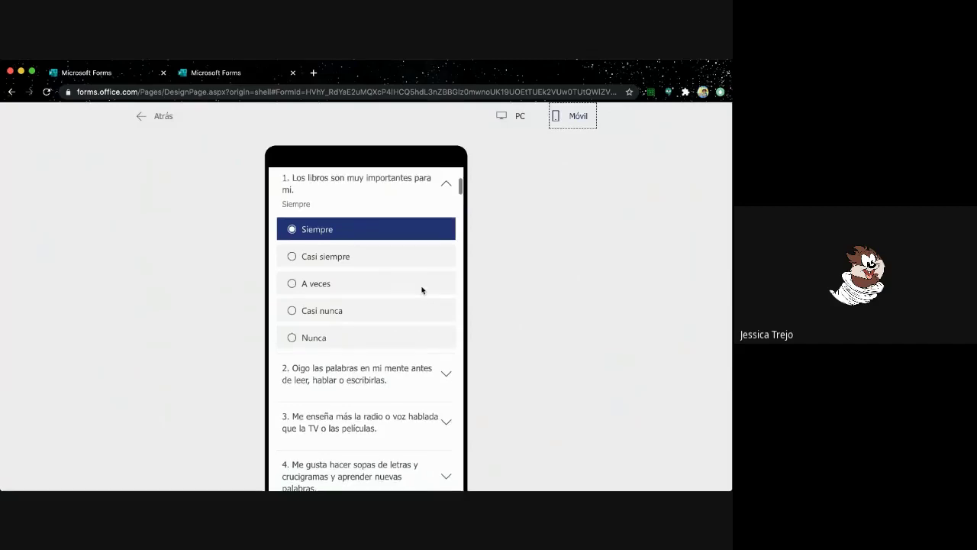
pyautogui.scroll(-1, 422, 290)
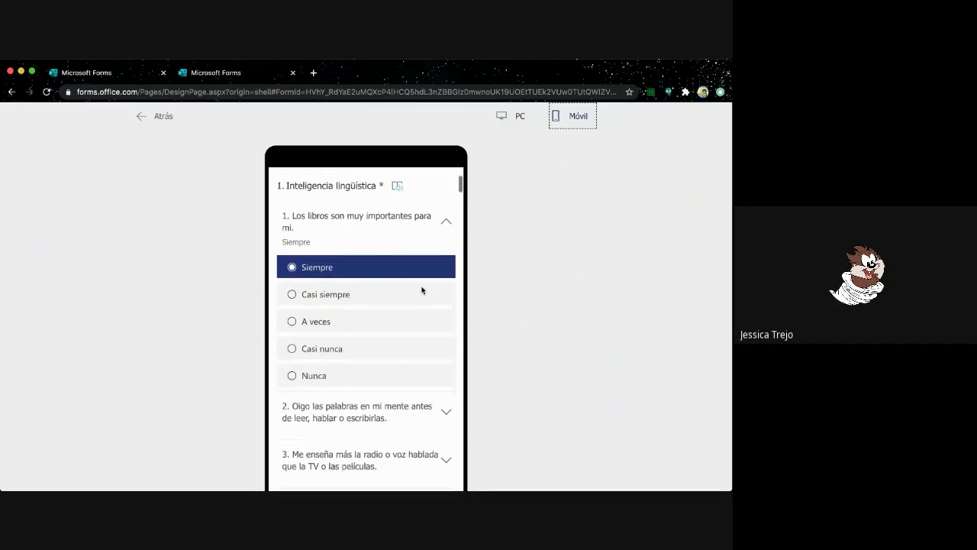
pyautogui.scroll(-3, 386, 295)
pyautogui.scroll(1, 386, 296)
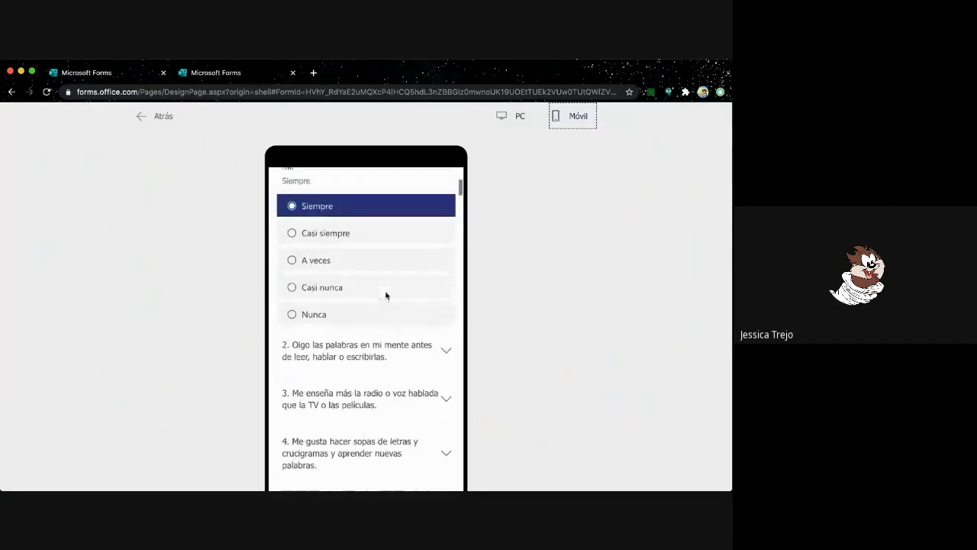
pyautogui.click(304, 260)
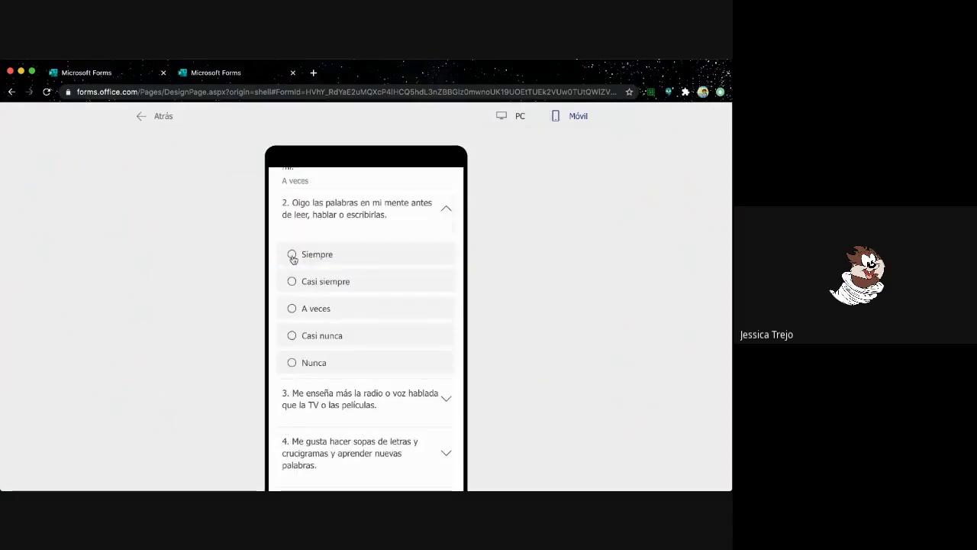
pyautogui.click(293, 256)
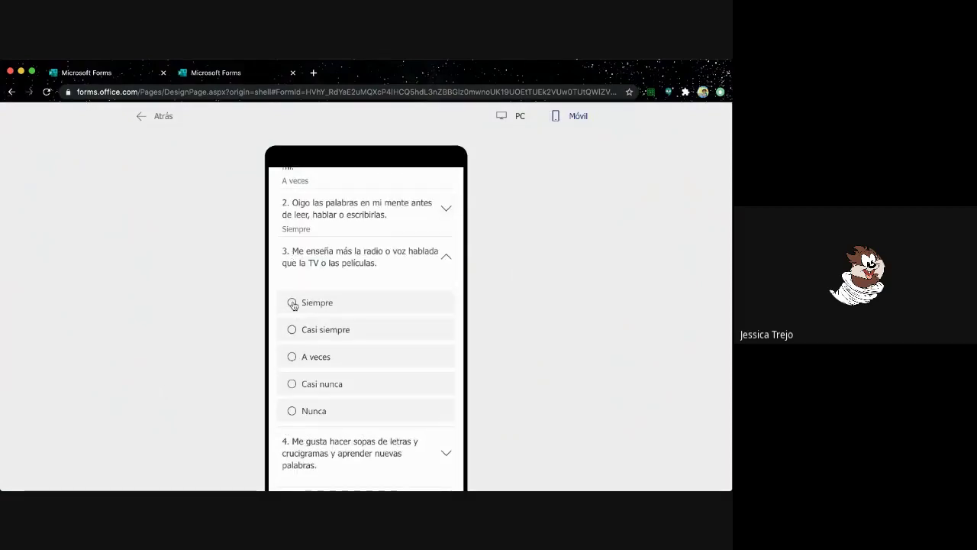
pyautogui.click(293, 304)
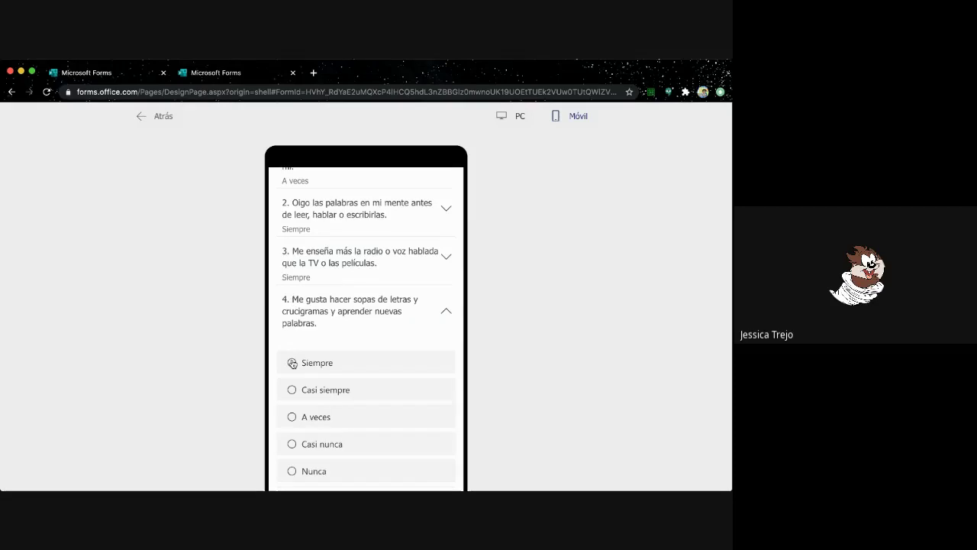
pyautogui.scroll(-2, 292, 359)
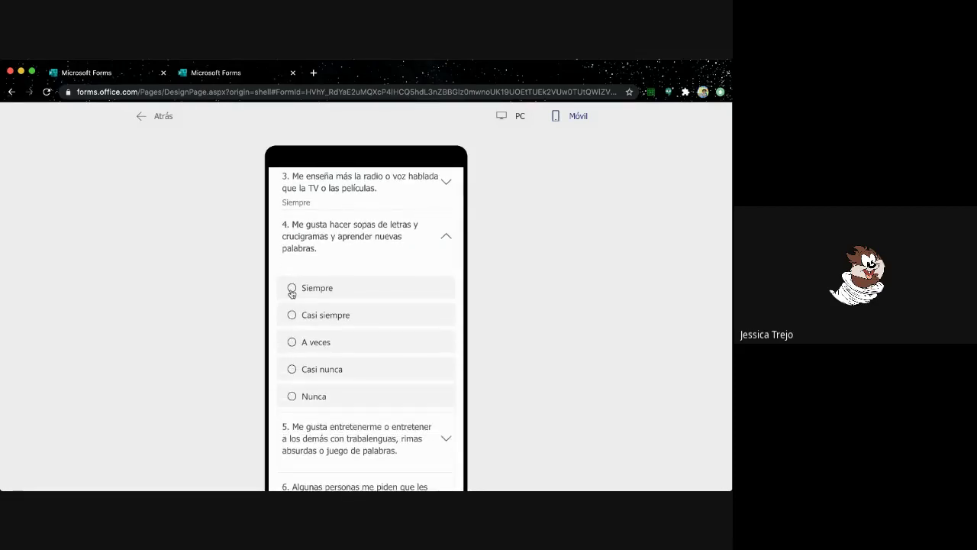
pyautogui.click(292, 290)
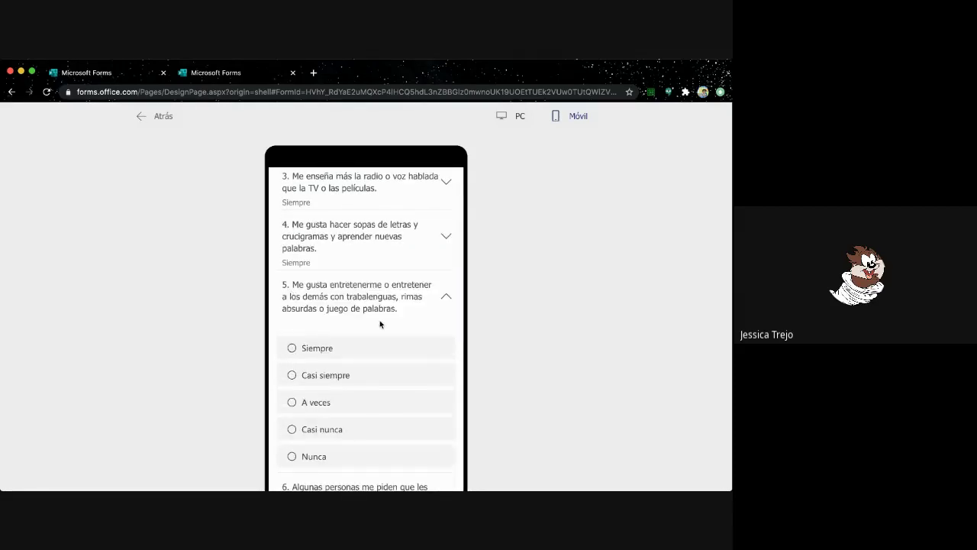
# Step: Answer statements 5–9 (Casi nunca, Casi siempre ×3, Siempre), then go back to the editor
pyautogui.scroll(-3, 379, 324)
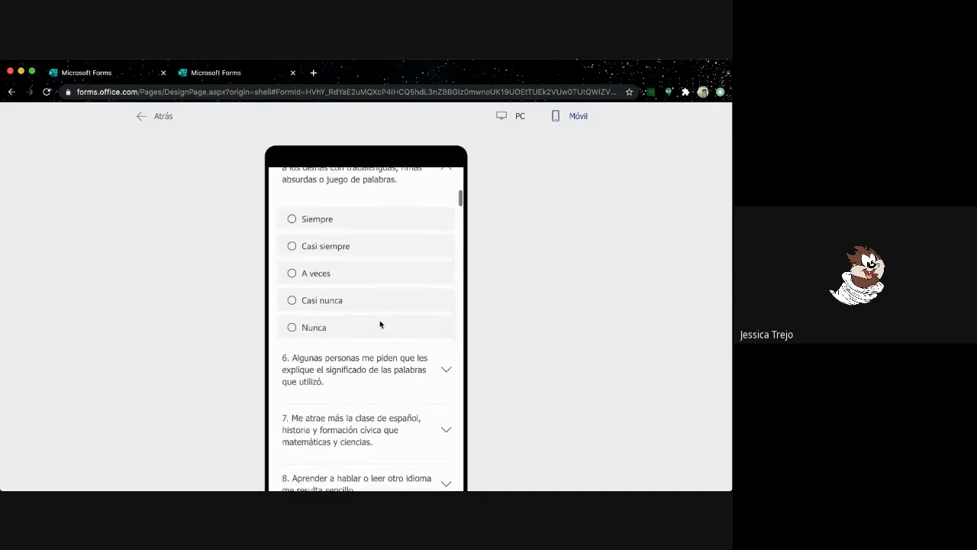
pyautogui.click(292, 300)
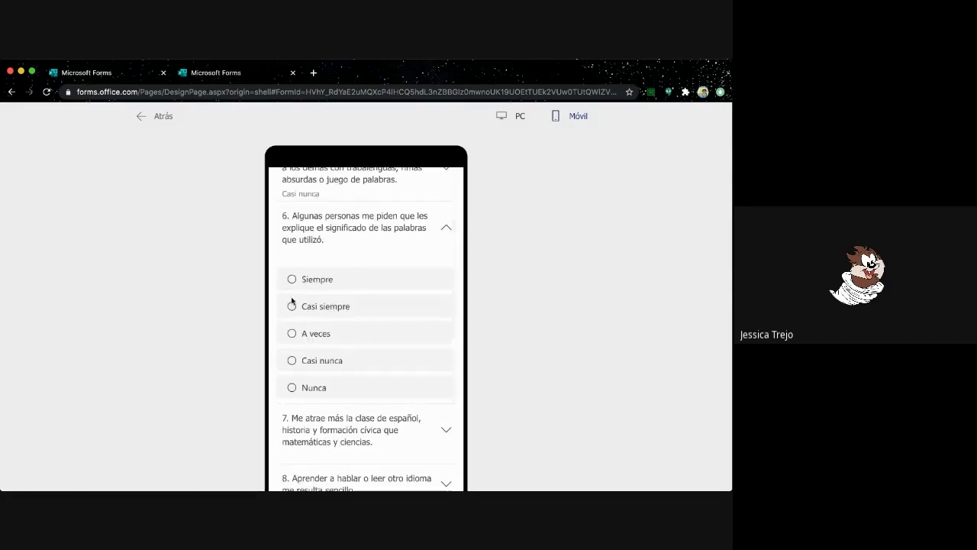
pyautogui.click(292, 306)
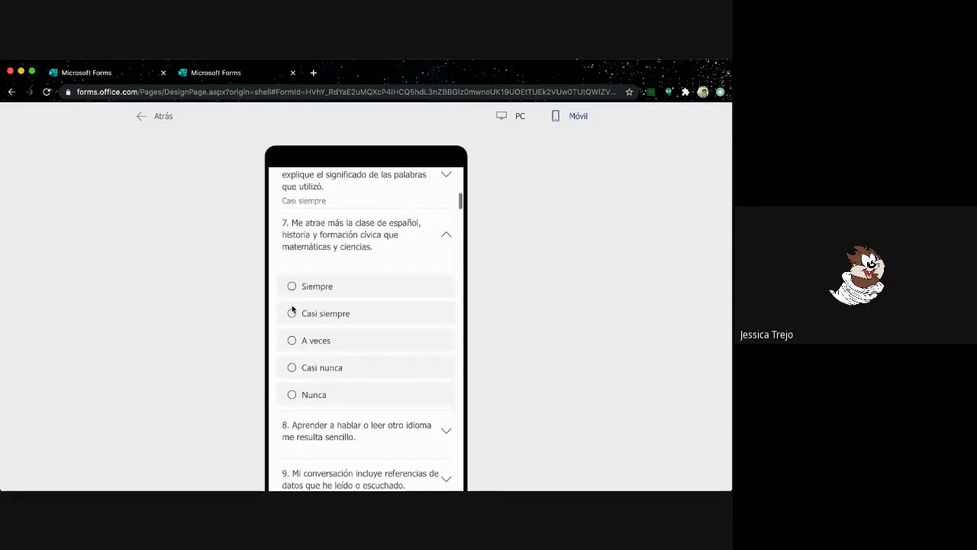
pyautogui.click(293, 310)
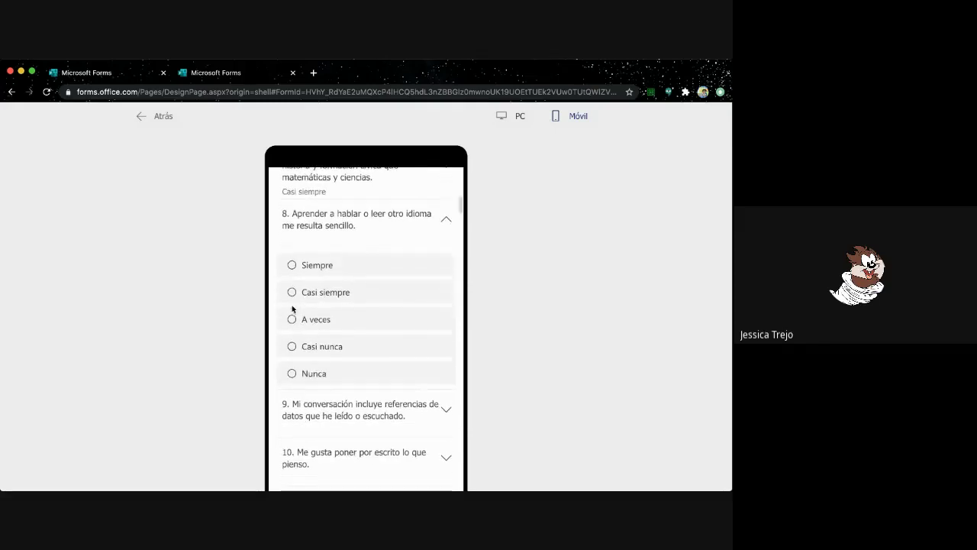
pyautogui.click(291, 292)
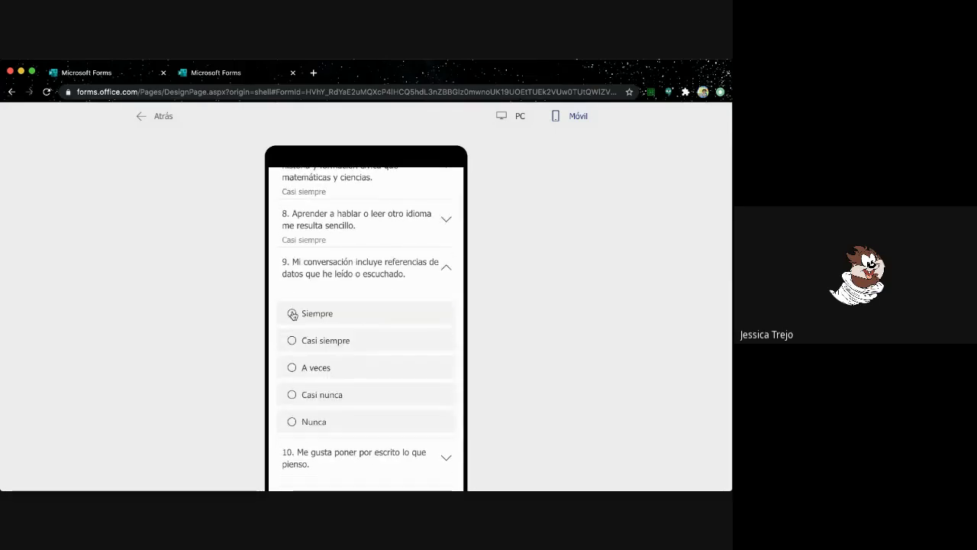
pyautogui.click(293, 314)
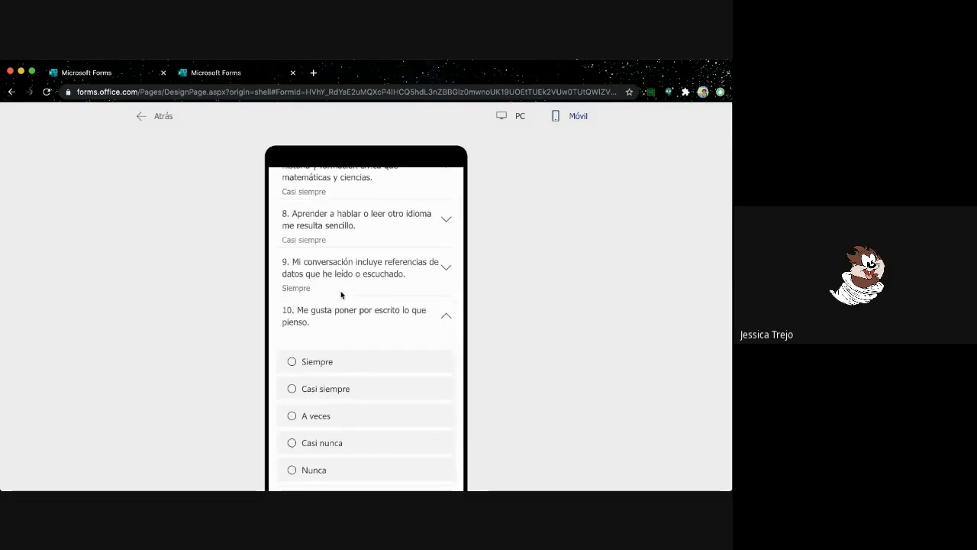
pyautogui.click(142, 118)
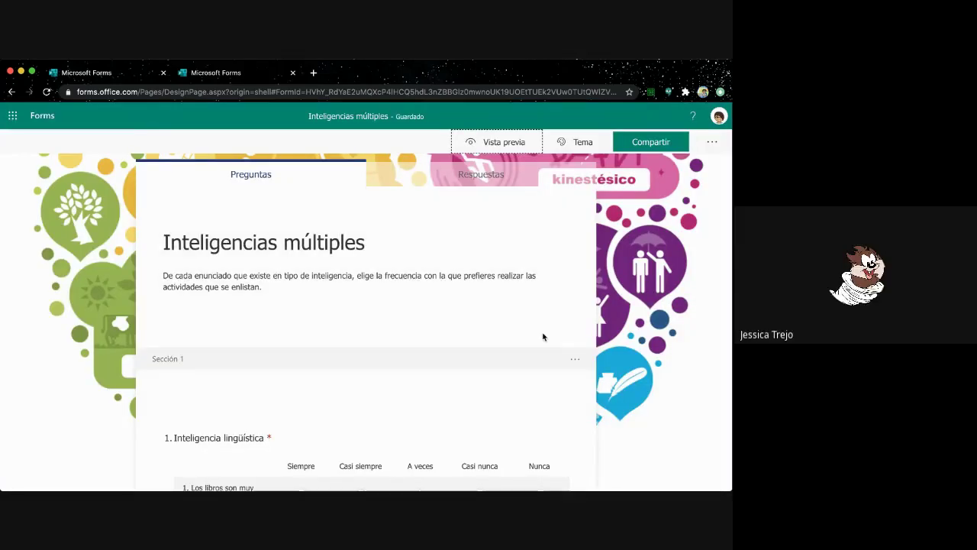
pyautogui.scroll(-3, 543, 336)
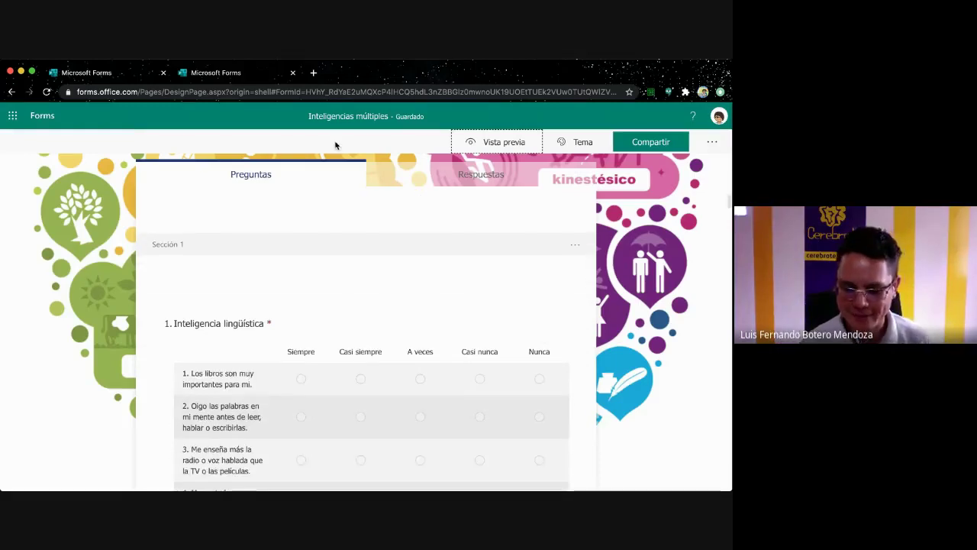
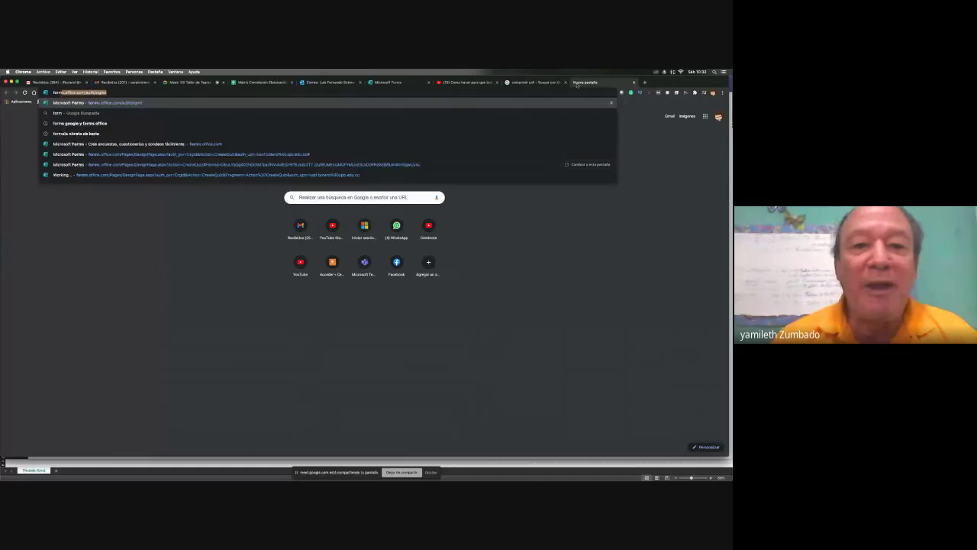
# Step: Return to the 'Tipos de preguntas' form editor and close the extra Forms sign-in tab
pyautogui.press('Return')
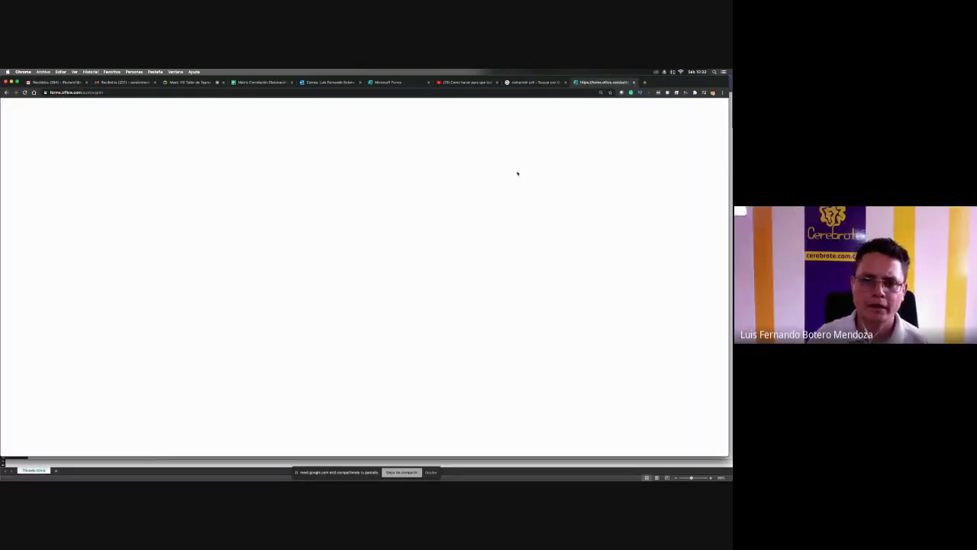
pyautogui.click(389, 82)
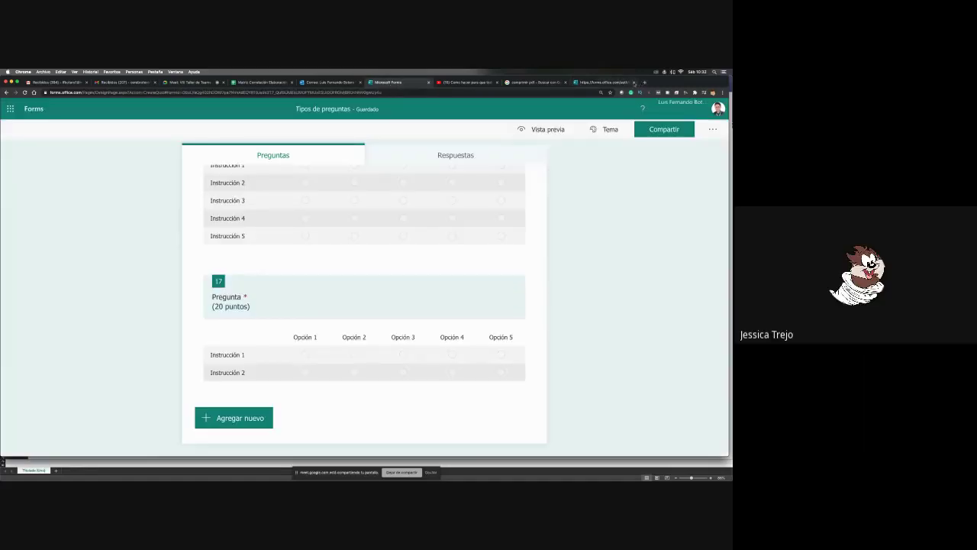
pyautogui.click(634, 83)
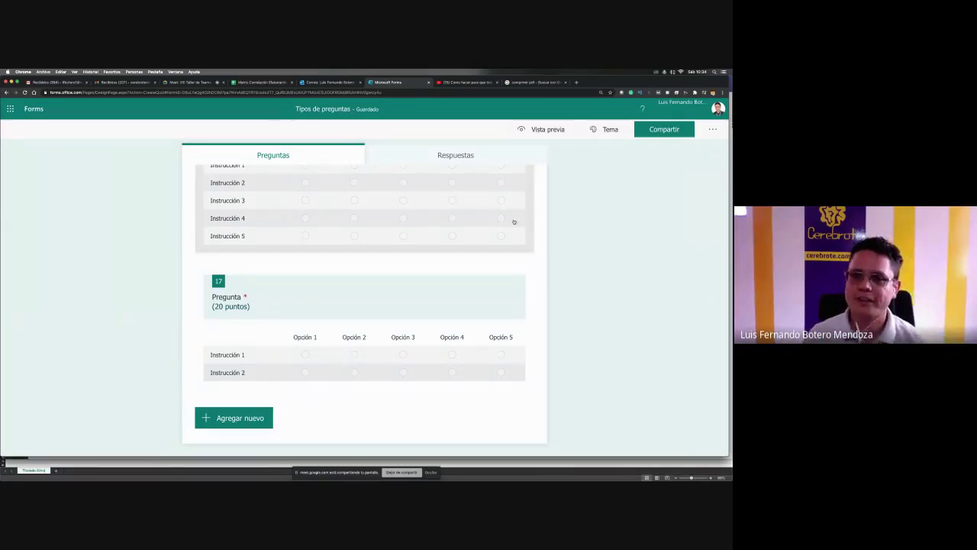
# Step: Zoom the page in and open Configuración from the form's ... menu
pyautogui.scroll(10, 514, 222)
pyautogui.scroll(15, 515, 222)
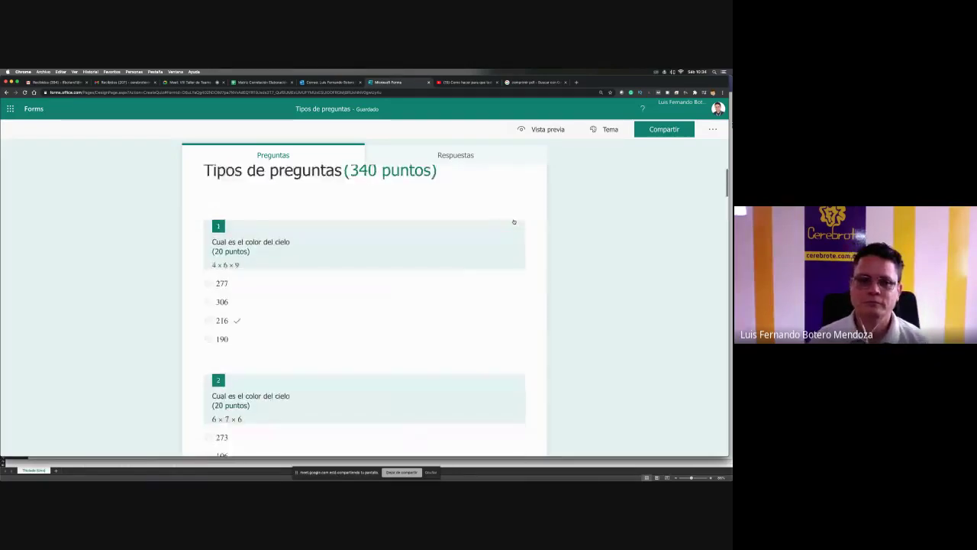
pyautogui.scroll(-15, 514, 222)
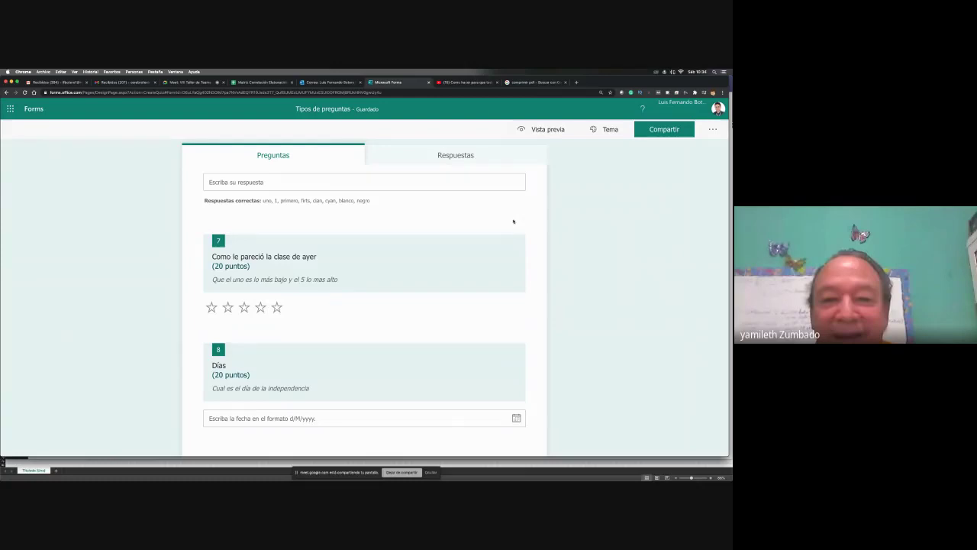
pyautogui.click(712, 130)
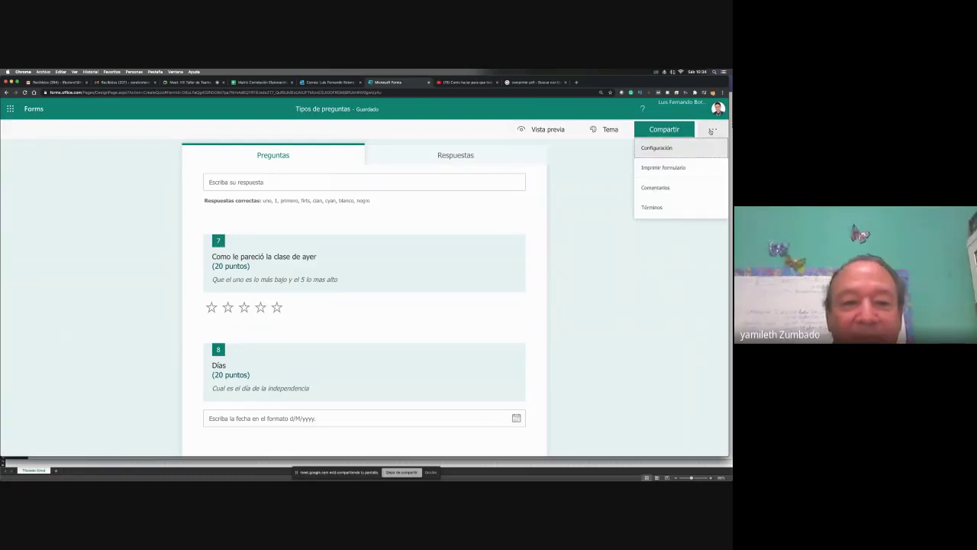
pyautogui.press('super+plus')
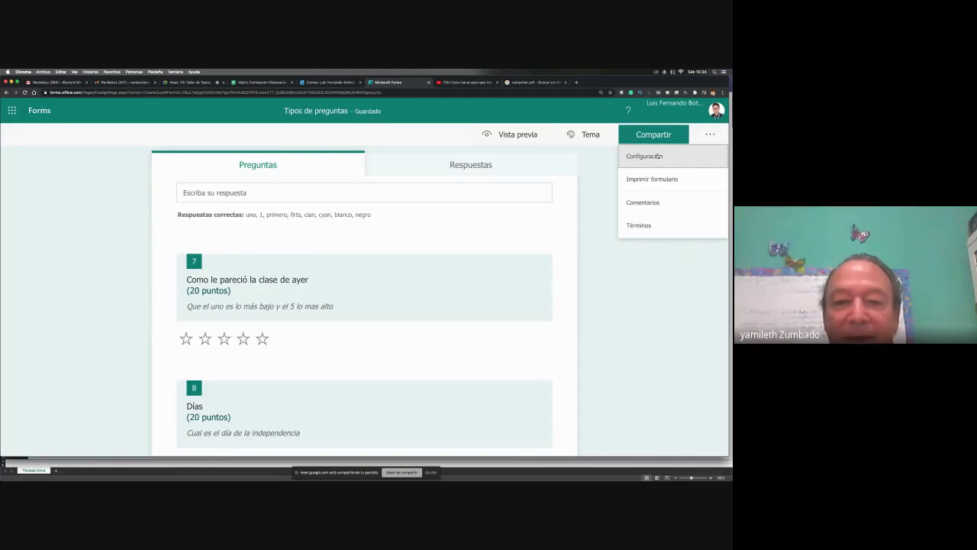
pyautogui.click(560, 282)
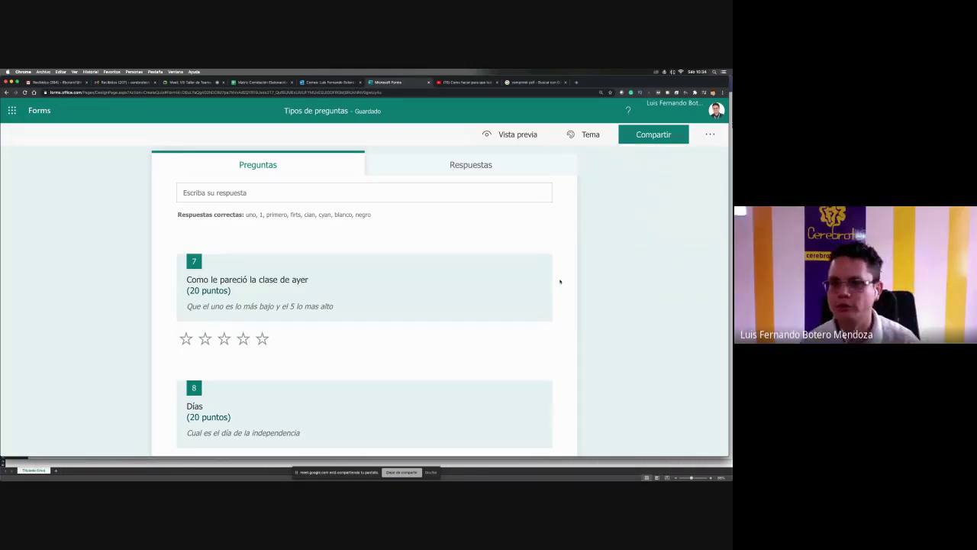
pyautogui.scroll(10, 476, 345)
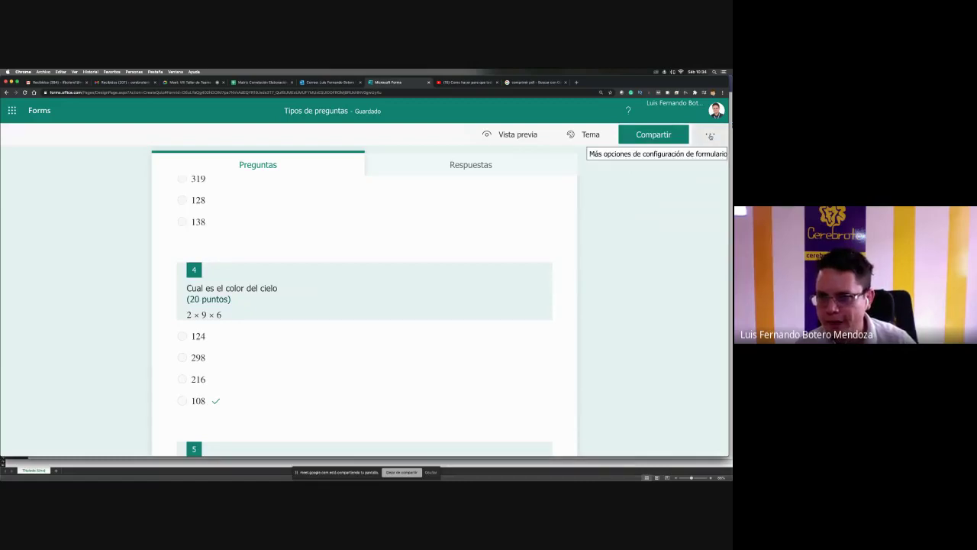
pyautogui.click(710, 136)
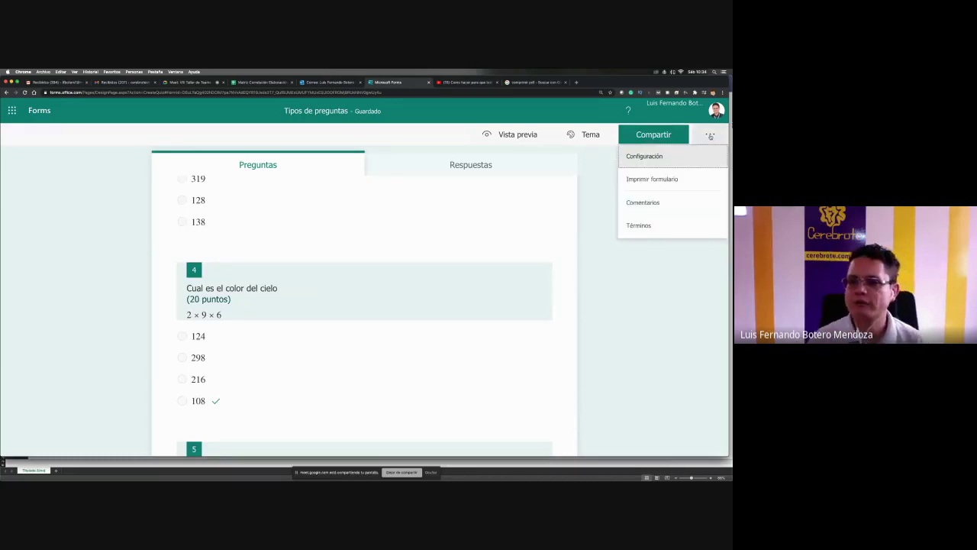
pyautogui.click(646, 157)
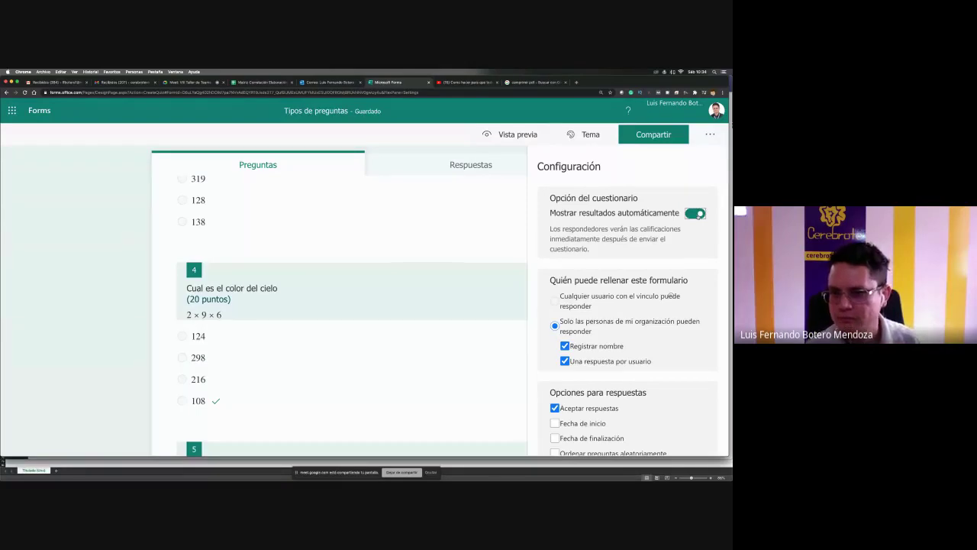
# Step: Switch off Mostrar resultados automáticamente and review the remaining quiz settings
pyautogui.click(695, 214)
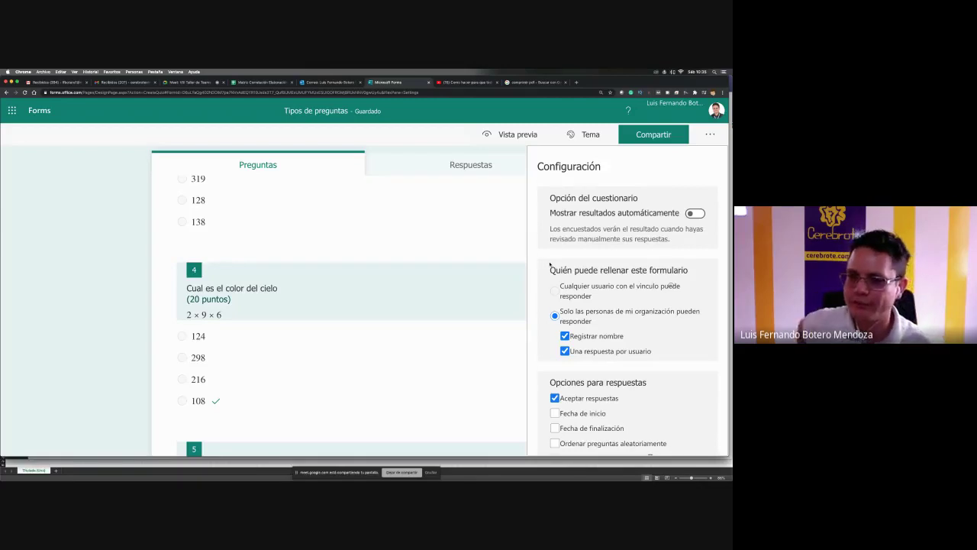
pyautogui.scroll(-1, 550, 264)
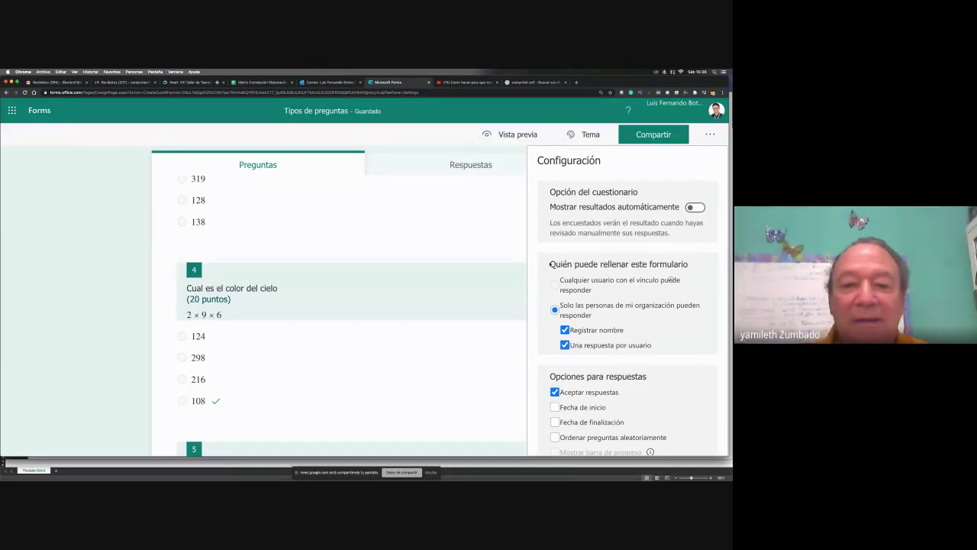
pyautogui.scroll(-1, 550, 263)
pyautogui.scroll(-1, 542, 268)
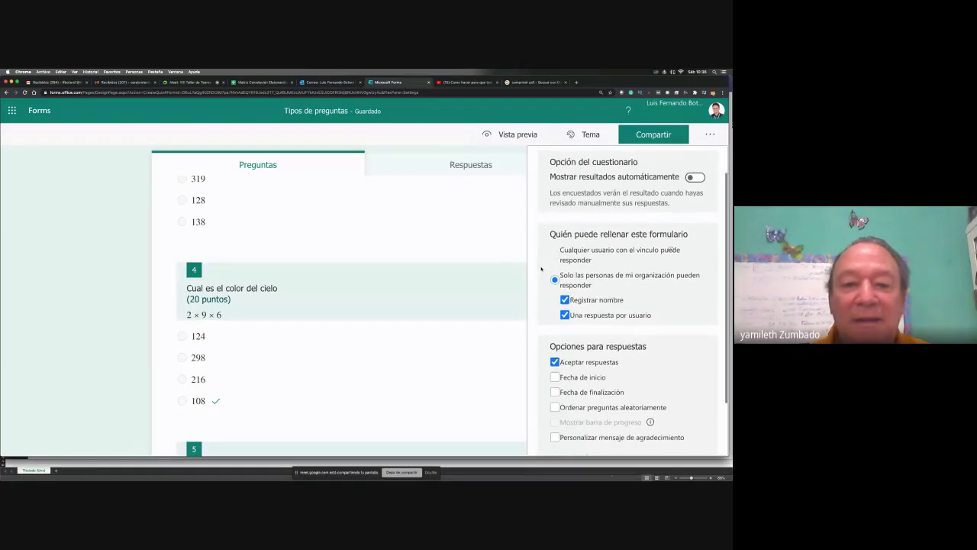
pyautogui.scroll(-2, 542, 269)
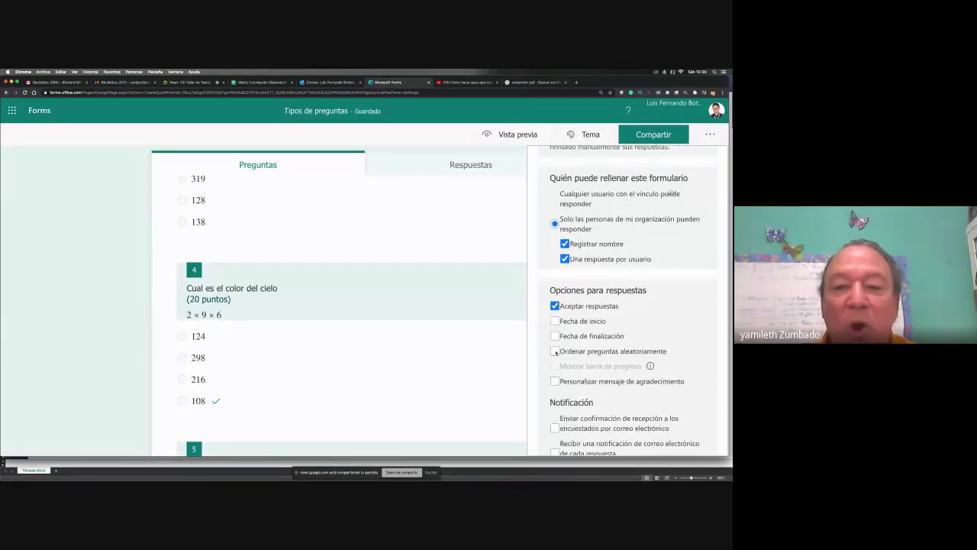
# Step: Turn on Ordenar preguntas aleatoriamente for Todas las preguntas
pyautogui.click(555, 351)
pyautogui.click(555, 351)
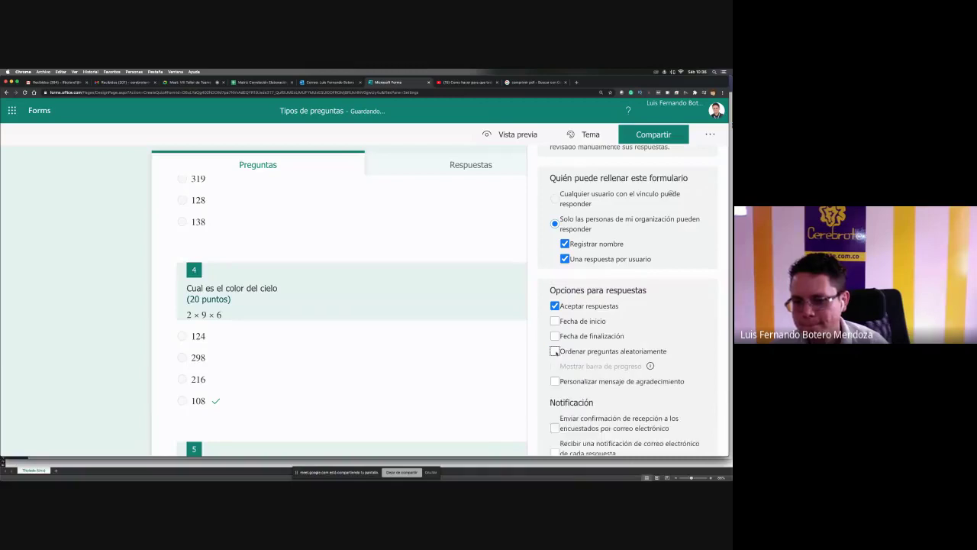
pyautogui.click(555, 352)
pyautogui.click(555, 351)
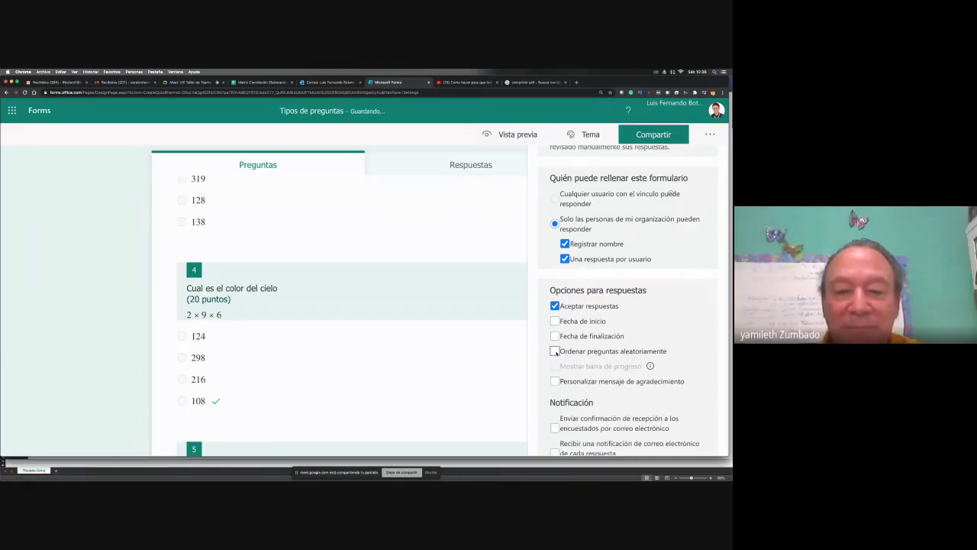
pyautogui.click(555, 351)
# Step: Scroll the remaining settings and switch back to the Google Meet call
pyautogui.scroll(-1, 540, 353)
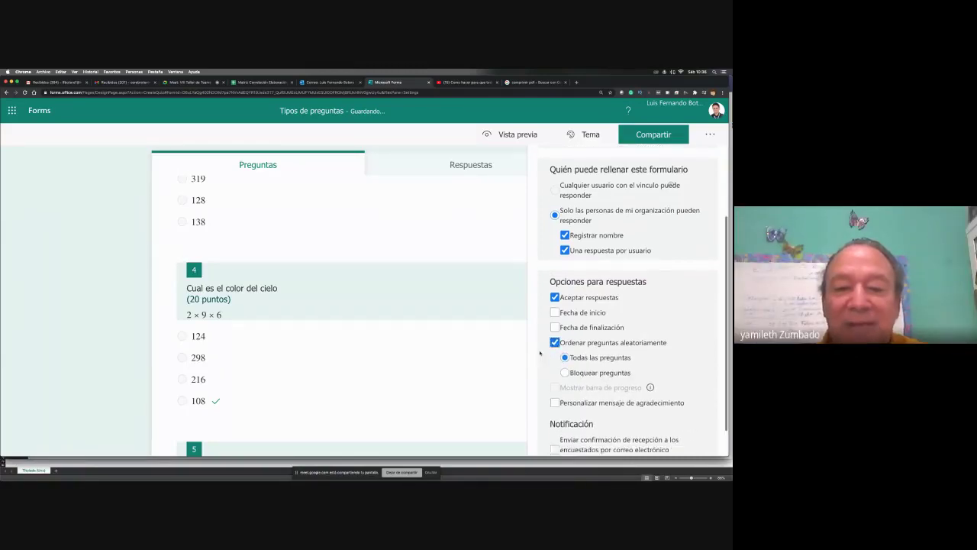
pyautogui.scroll(-1, 540, 352)
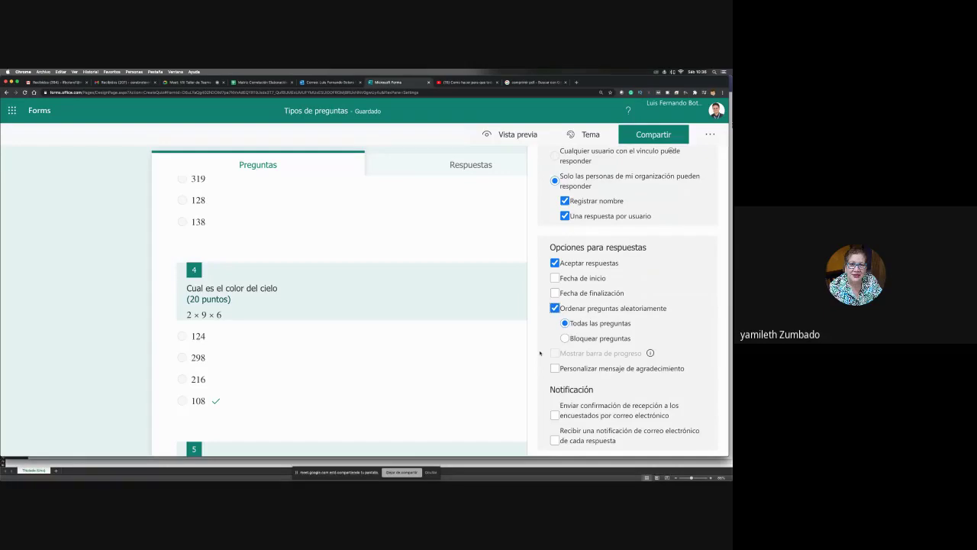
pyautogui.click(189, 81)
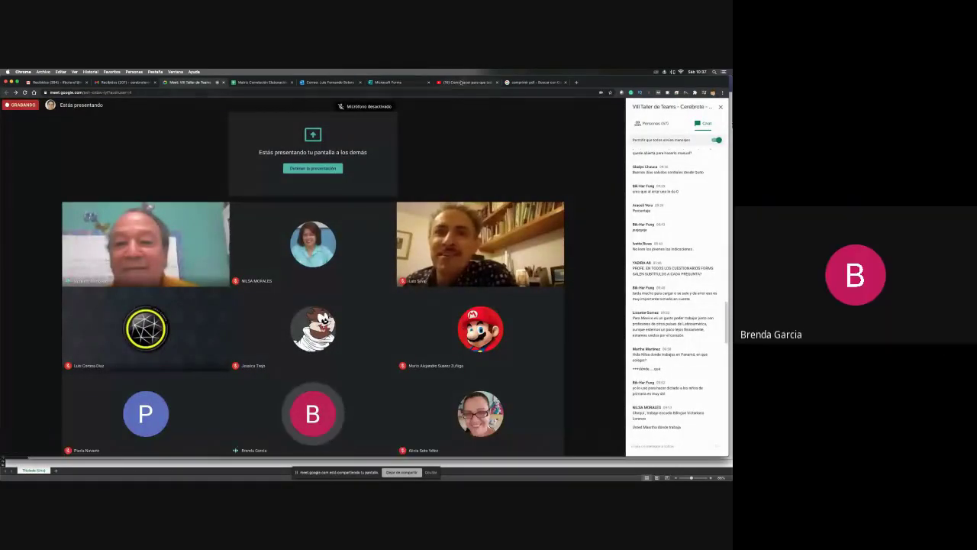
# Step: Recheck the quiz settings, then turn the microphone on in the Meet call
pyautogui.click(375, 83)
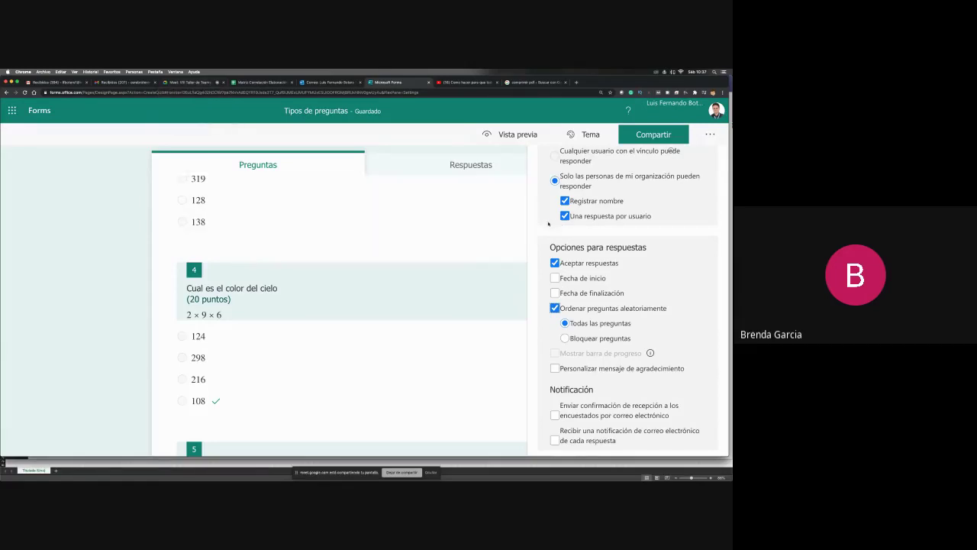
pyautogui.scroll(3, 534, 242)
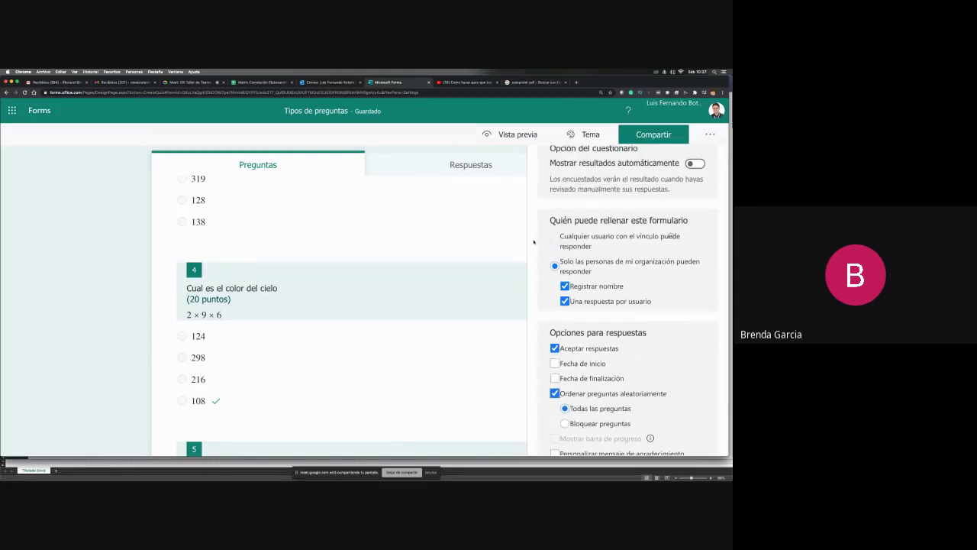
pyautogui.scroll(-3, 534, 242)
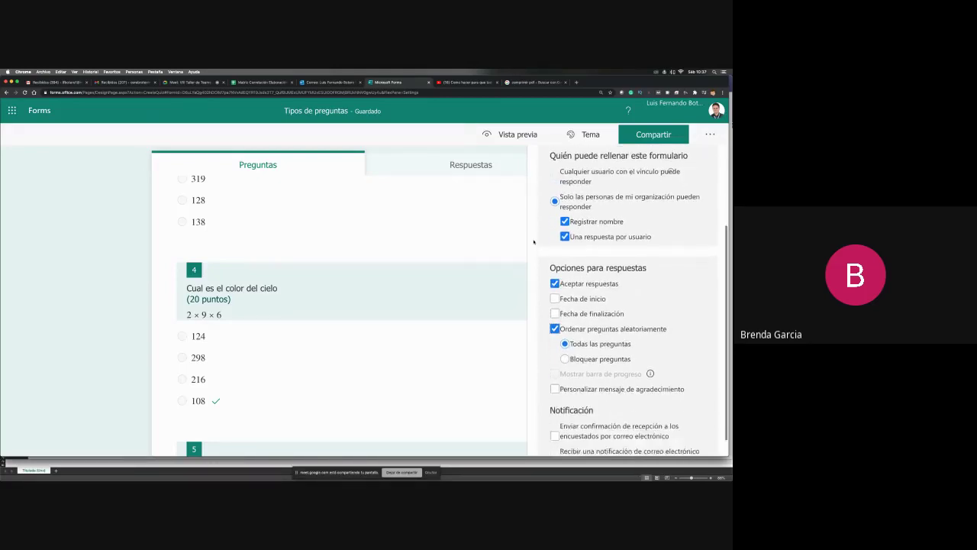
pyautogui.click(188, 83)
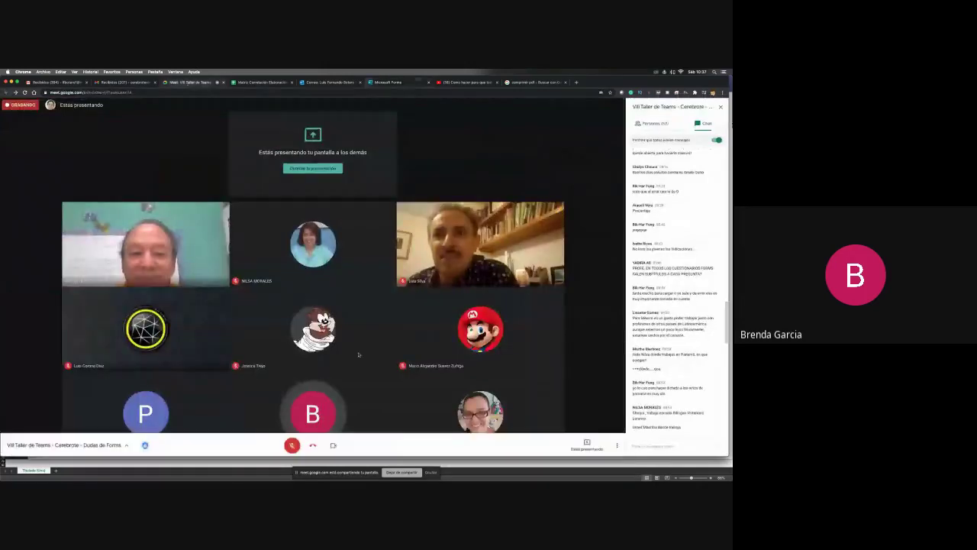
pyautogui.click(292, 443)
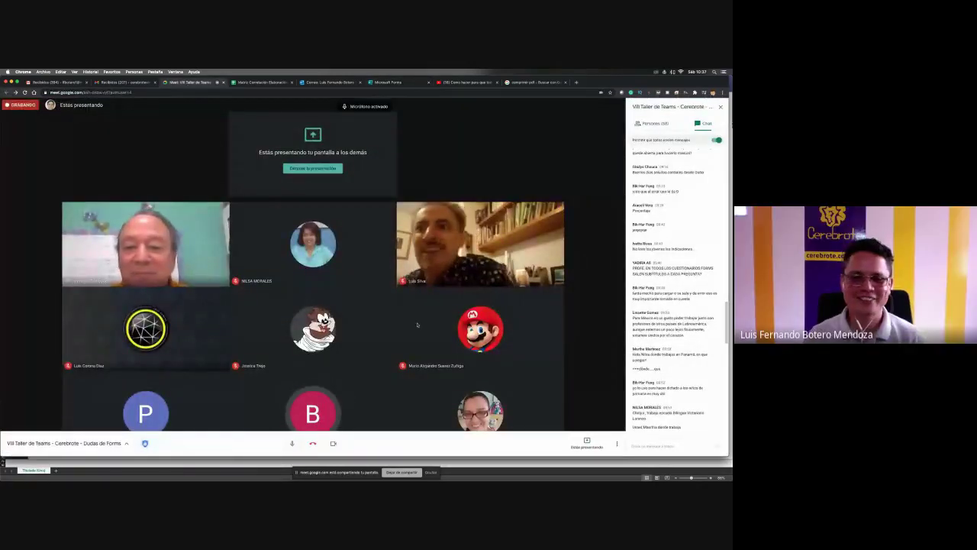
# Step: Dismiss the join request in Google Meet and choose Dejar de presentar
pyautogui.click(390, 82)
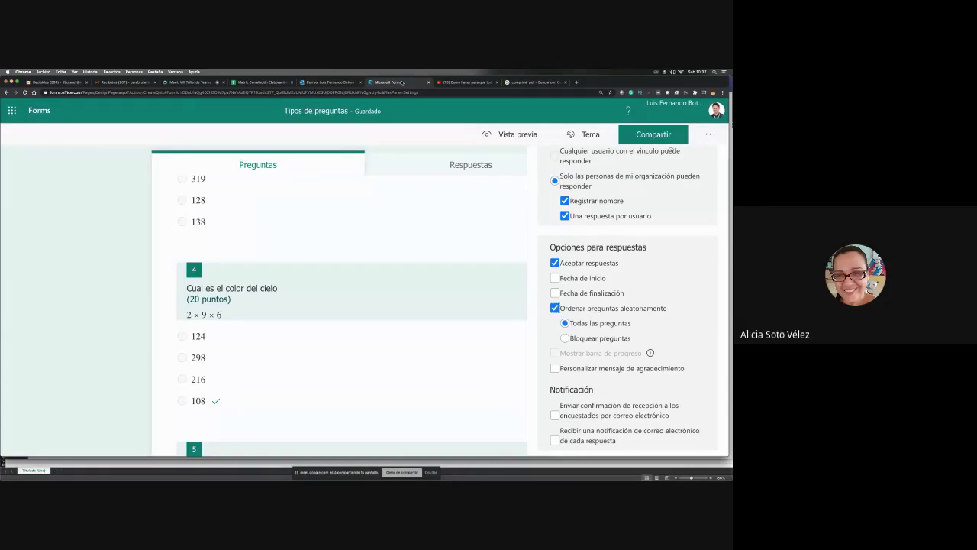
pyautogui.click(211, 82)
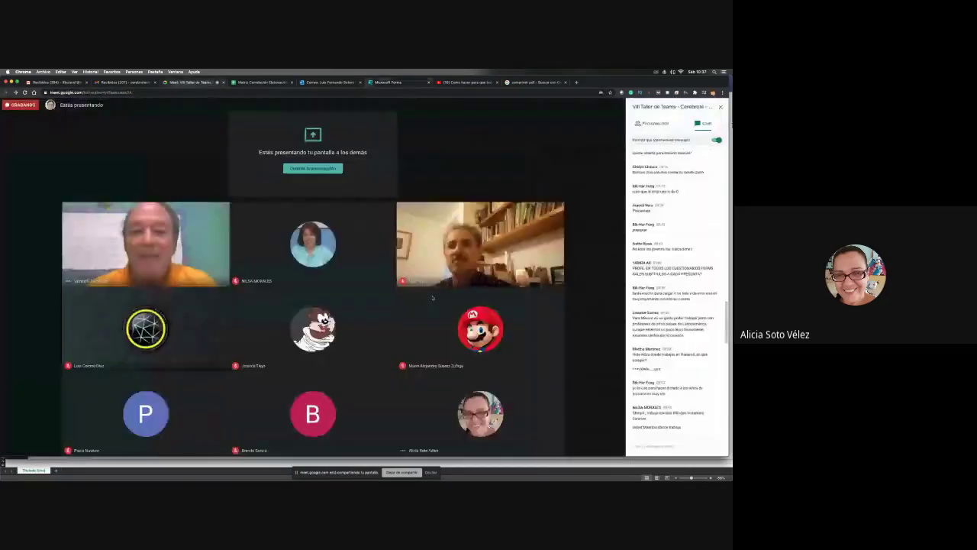
pyautogui.click(426, 295)
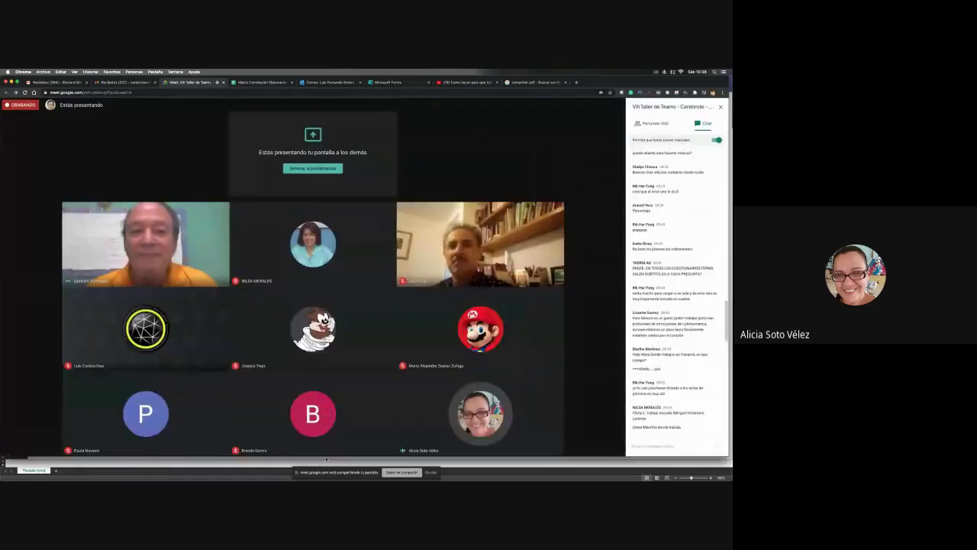
pyautogui.click(313, 168)
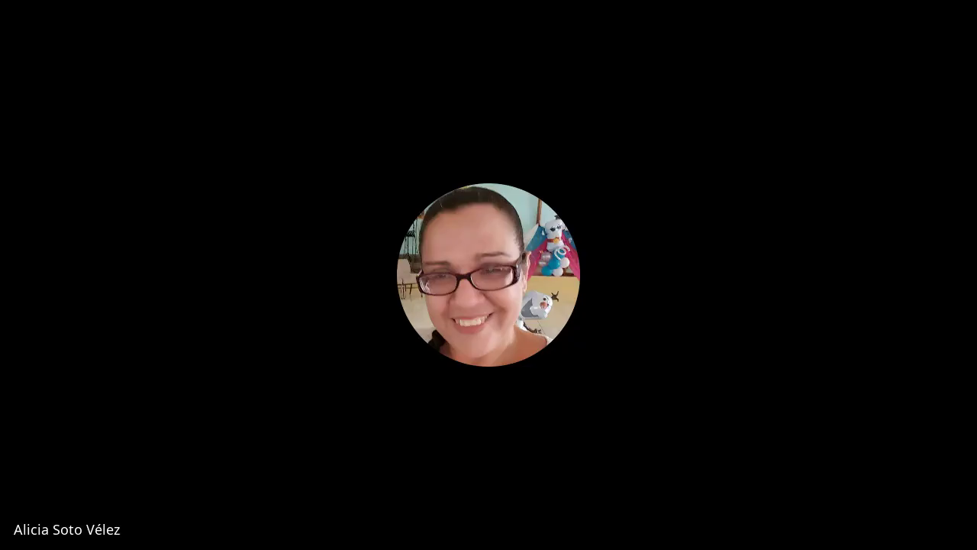
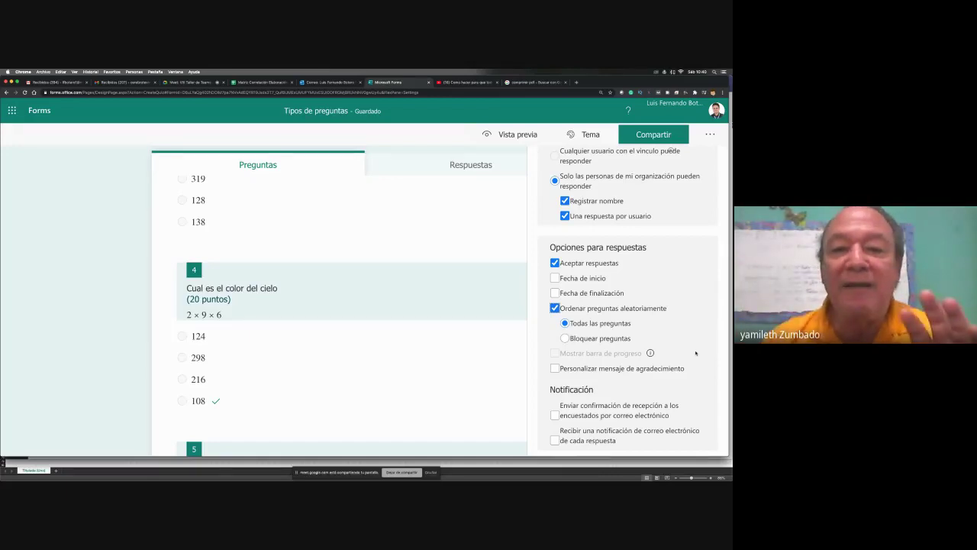
# Step: Admit the person asking to join the Google Meet call, then return to the quiz editor
pyautogui.click(189, 82)
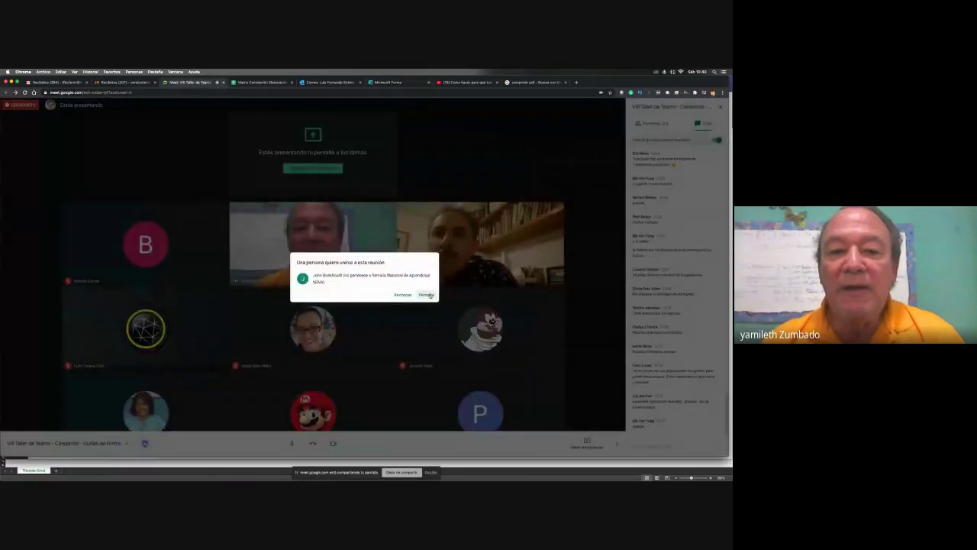
pyautogui.click(426, 295)
pyautogui.click(534, 82)
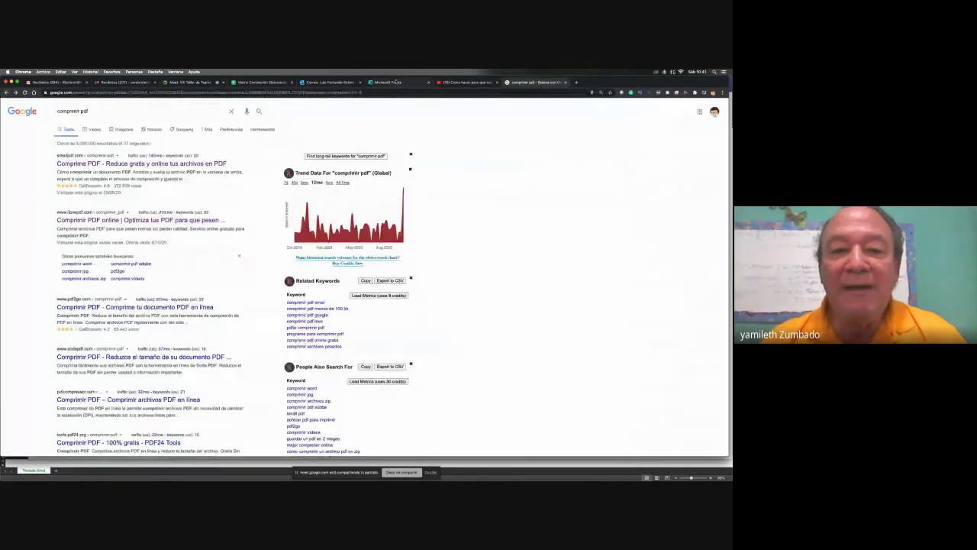
pyautogui.click(395, 81)
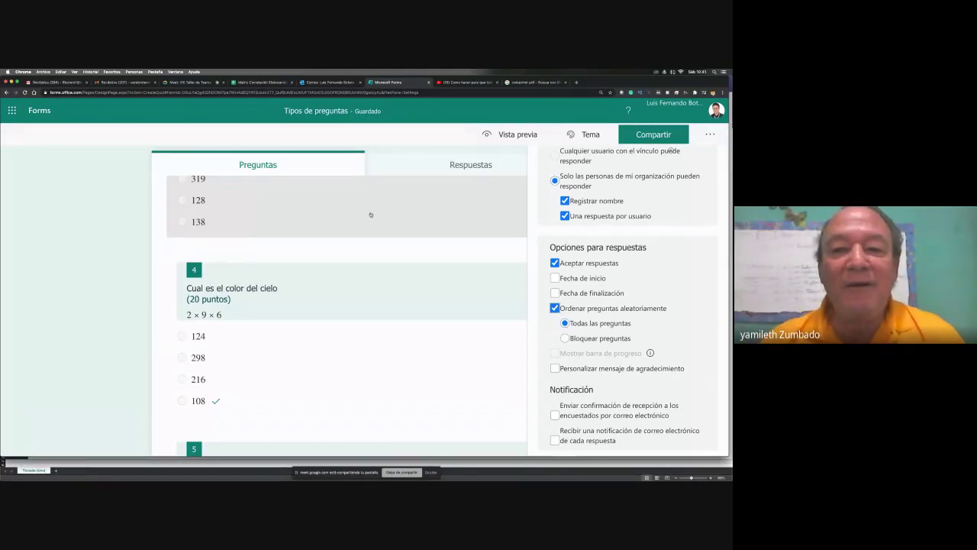
# Step: Scroll through the Tipos de preguntas questions, then switch over to the Google Meet tab
pyautogui.scroll(10, 370, 215)
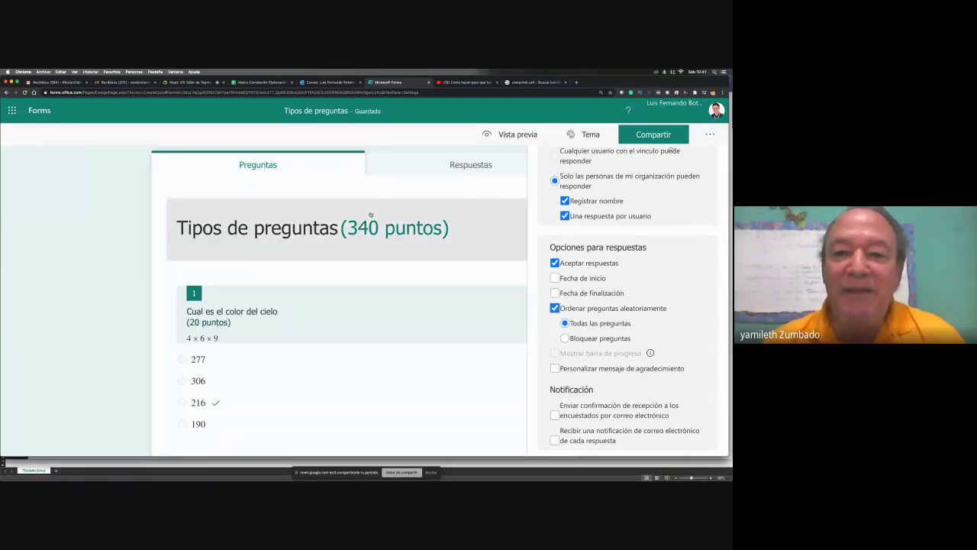
pyautogui.scroll(-10, 371, 215)
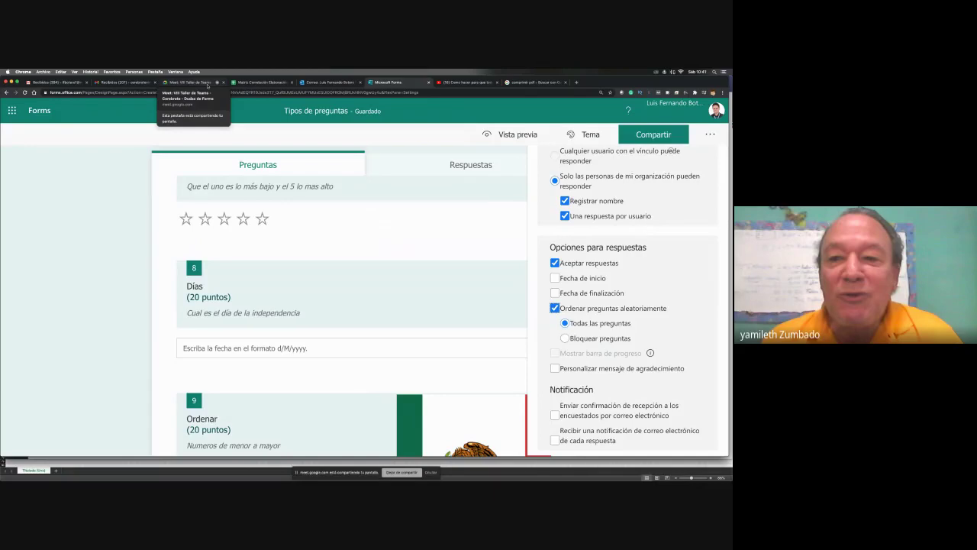
pyautogui.click(188, 82)
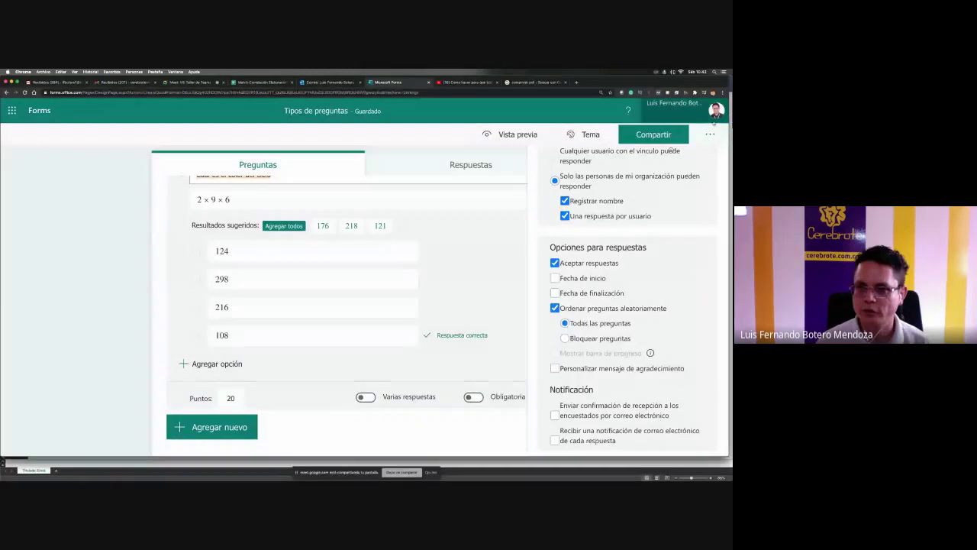
# Step: Turn on Ordenar opciones aleatoriamente for question 4 so its answers shuffle
pyautogui.click(710, 134)
pyautogui.click(642, 306)
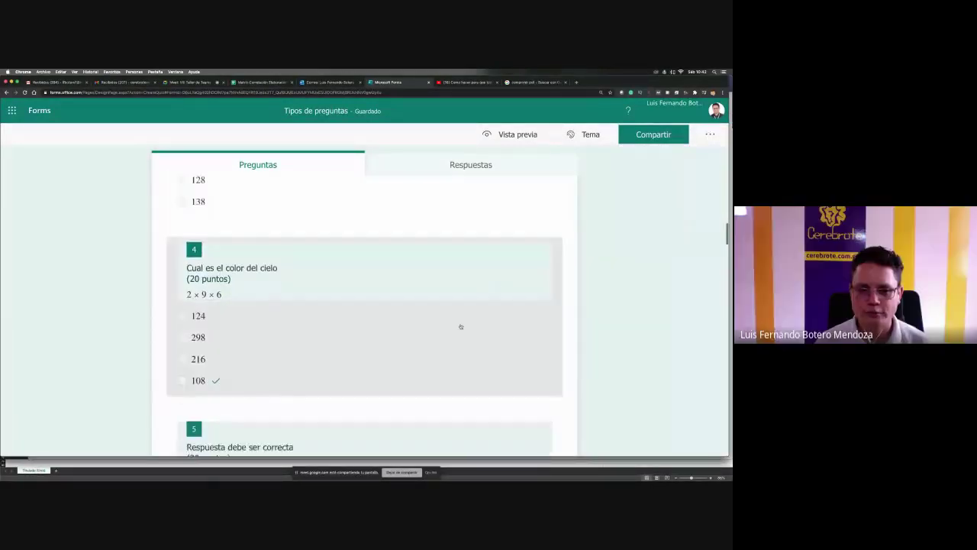
pyautogui.click(508, 339)
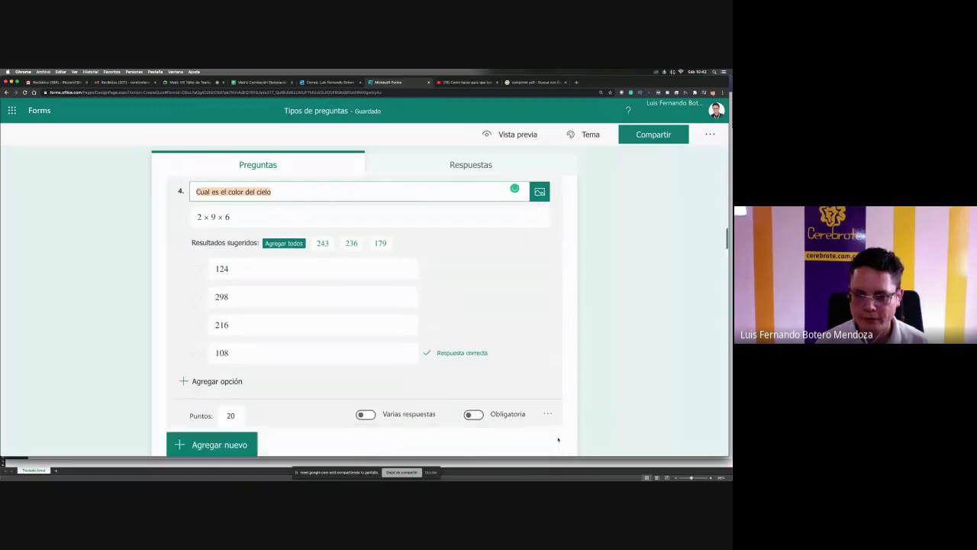
pyautogui.scroll(-1, 535, 382)
pyautogui.click(546, 402)
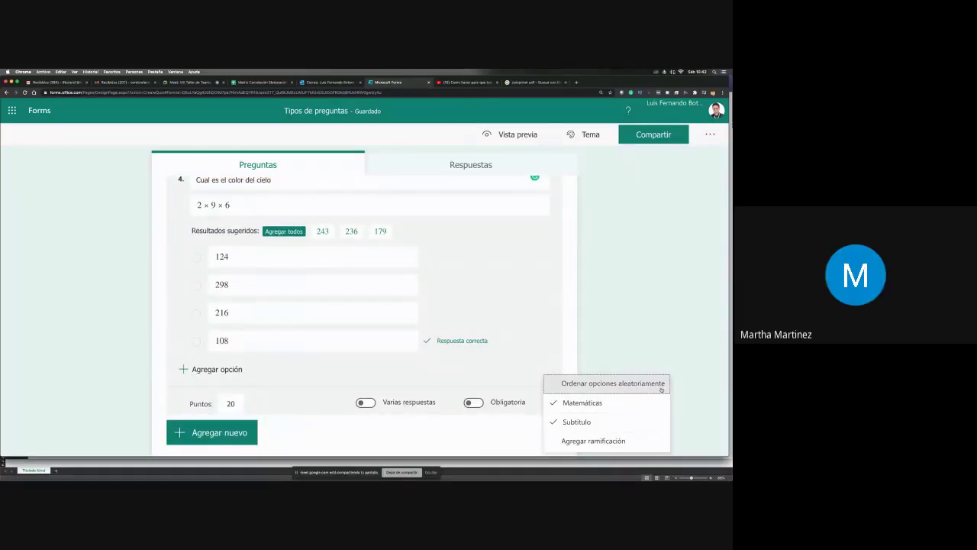
pyautogui.click(594, 385)
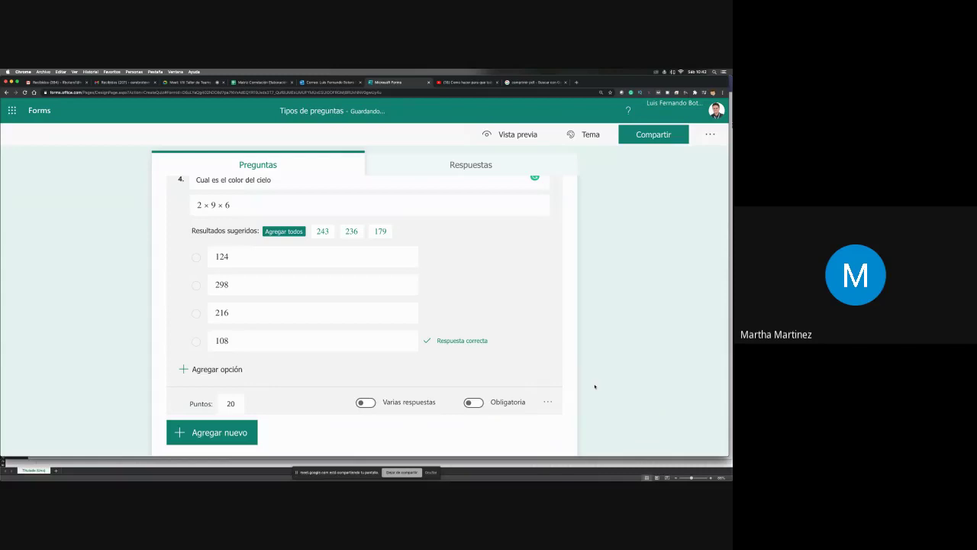
# Step: Check question 4's answer options 124 and 216 and confirm the shuffle option is ticked
pyautogui.scroll(1, 594, 386)
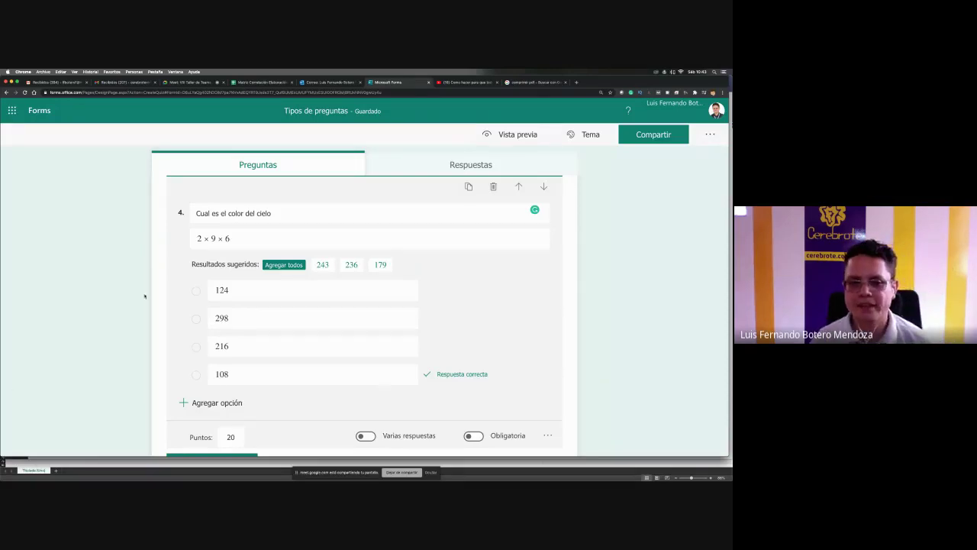
pyautogui.click(241, 291)
pyautogui.click(238, 346)
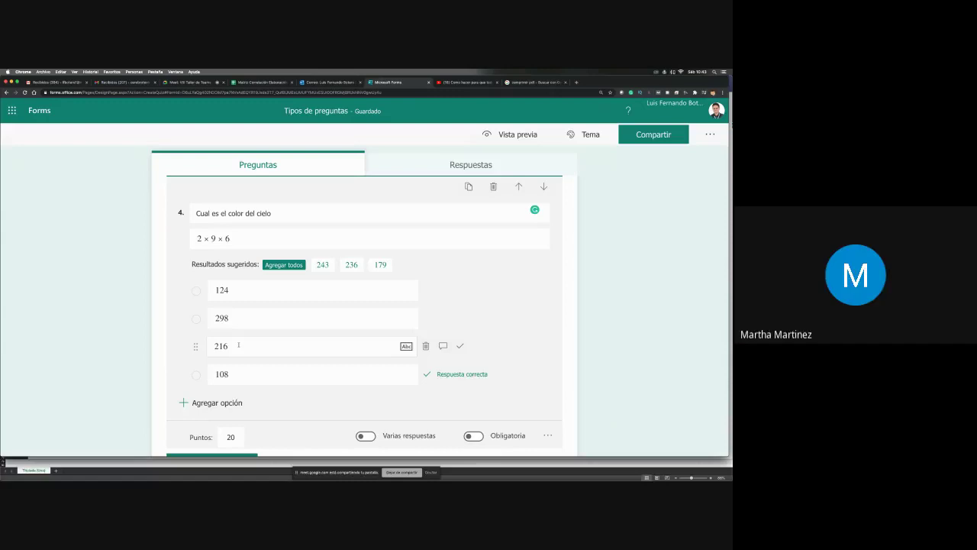
pyautogui.click(699, 348)
pyautogui.click(548, 435)
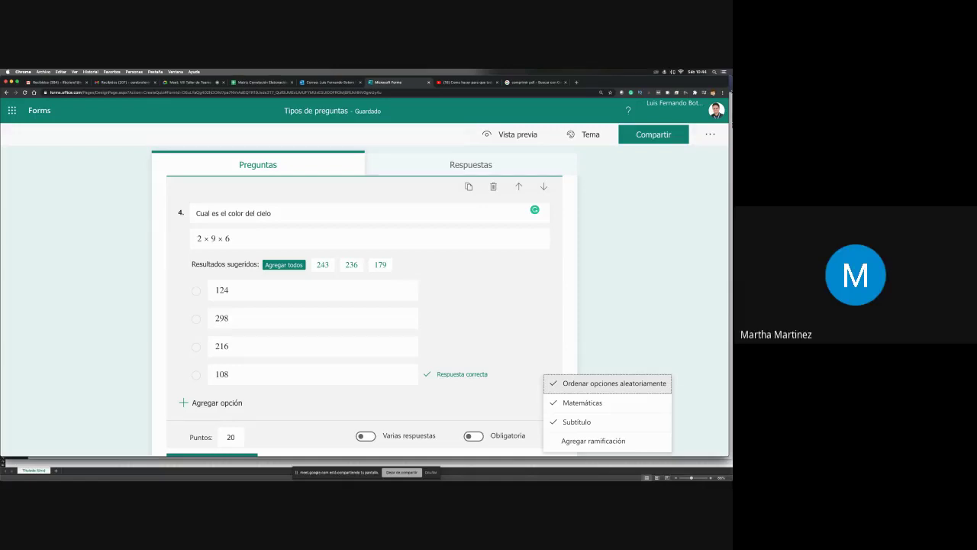
# Step: In Configuración, toggle Mostrar resultados automáticamente on and back off, then close the panel
pyautogui.click(710, 134)
pyautogui.click(672, 161)
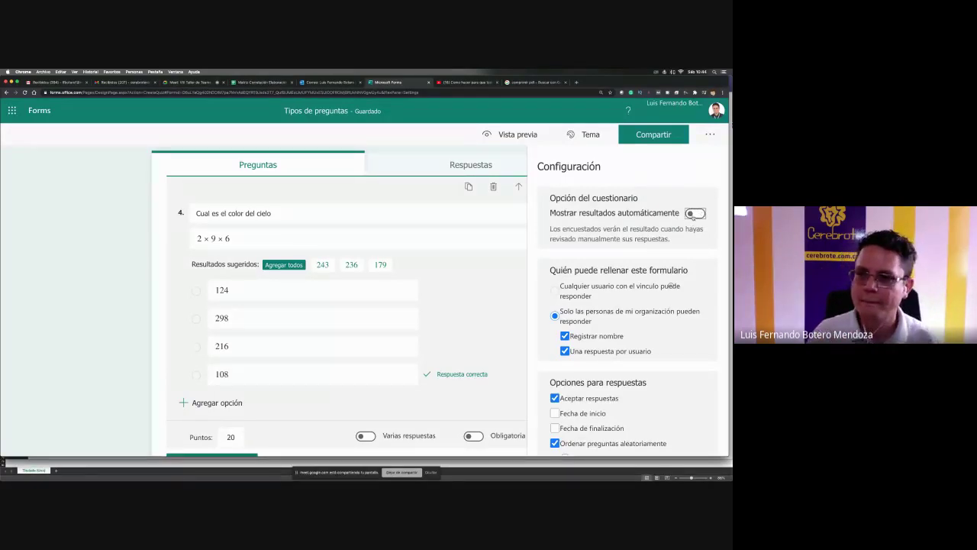
pyautogui.click(693, 214)
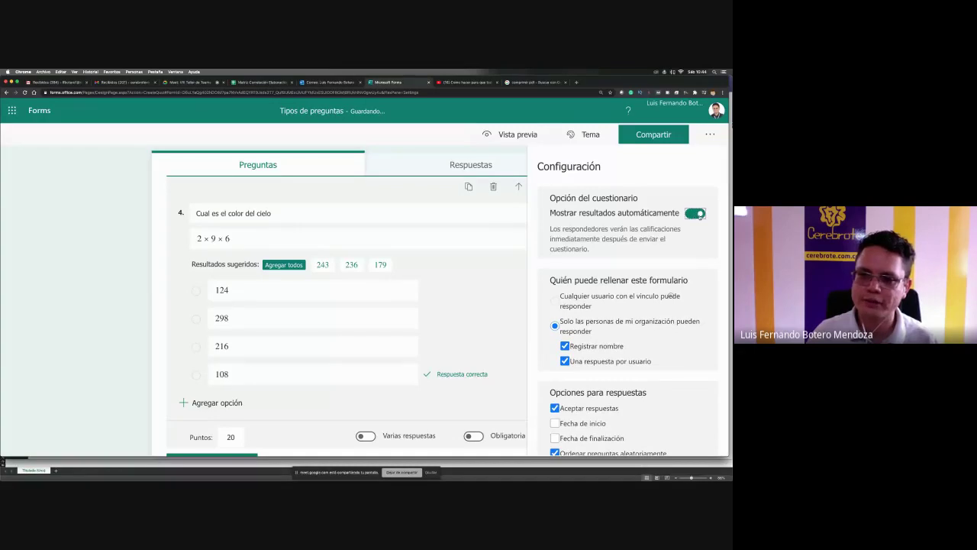
pyautogui.click(694, 214)
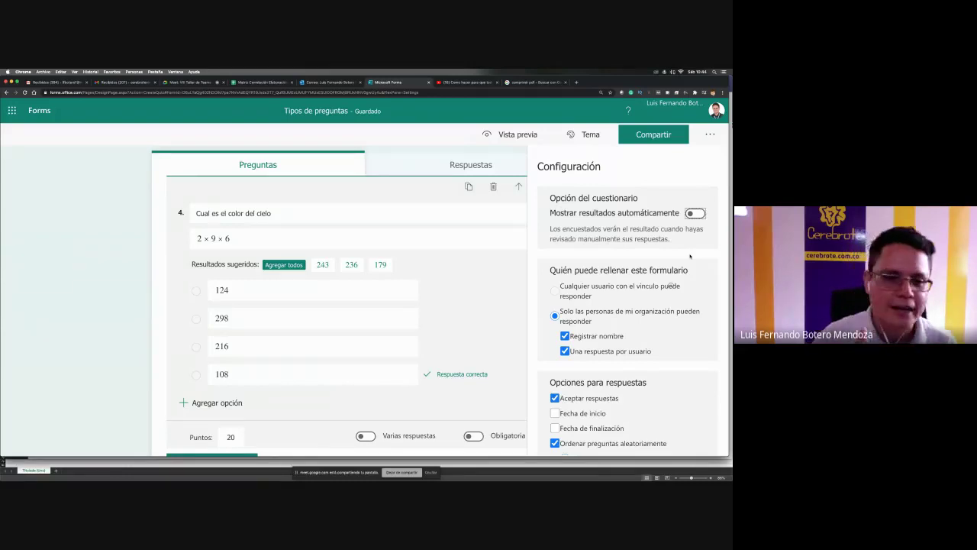
pyautogui.click(161, 263)
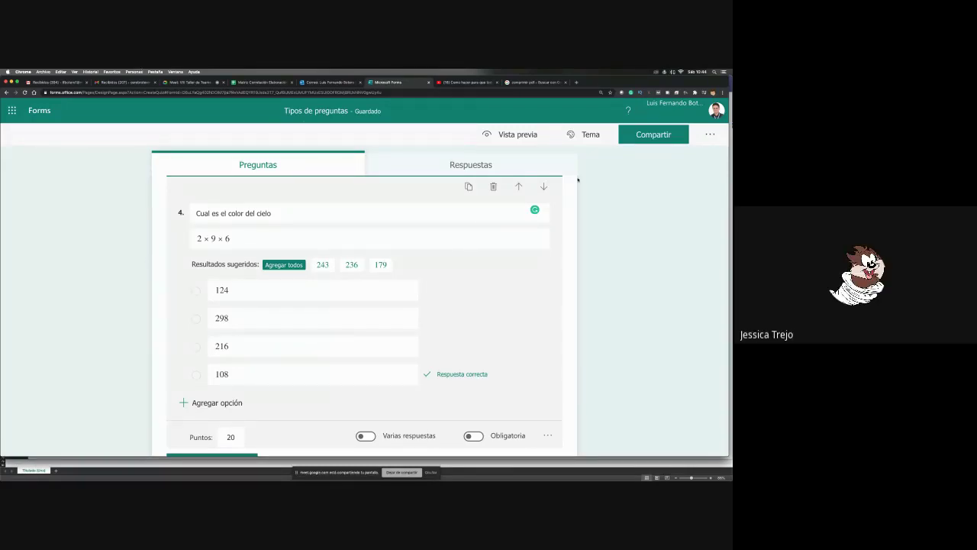
pyautogui.click(519, 138)
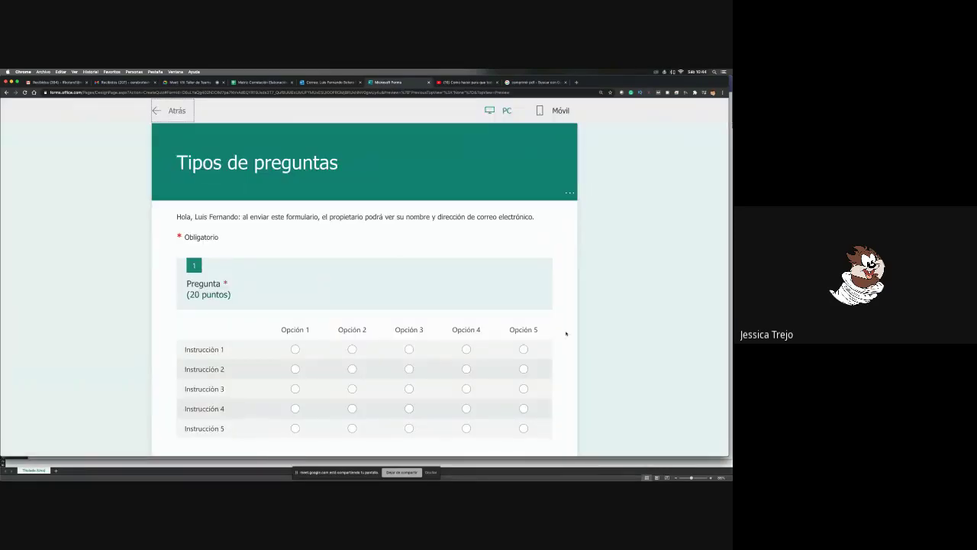
pyautogui.scroll(-5, 566, 333)
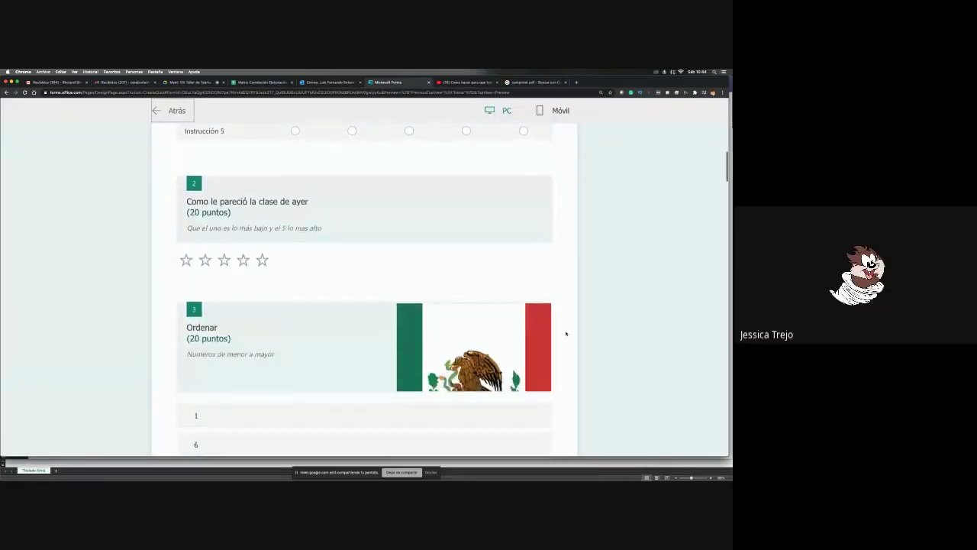
pyautogui.scroll(-10, 566, 333)
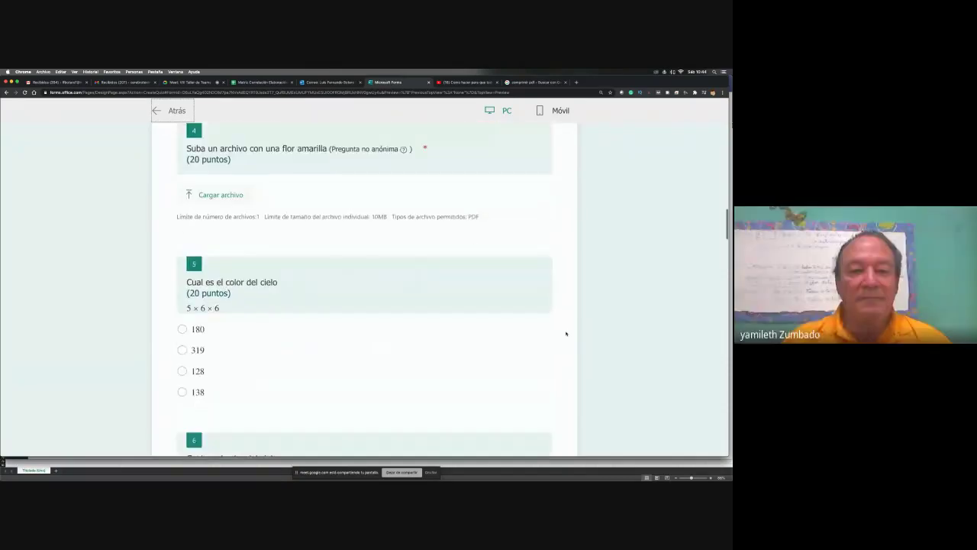
pyautogui.scroll(-1, 430, 310)
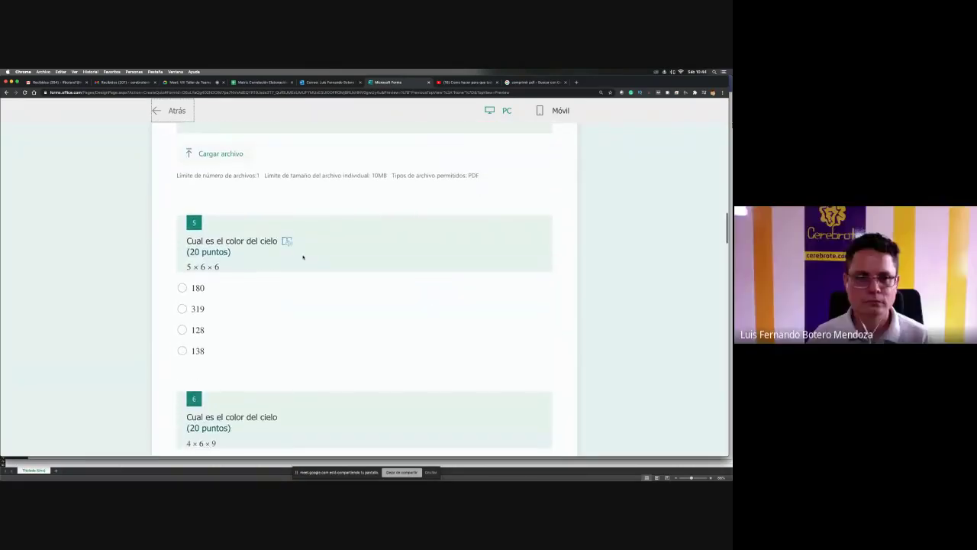
pyautogui.click(172, 110)
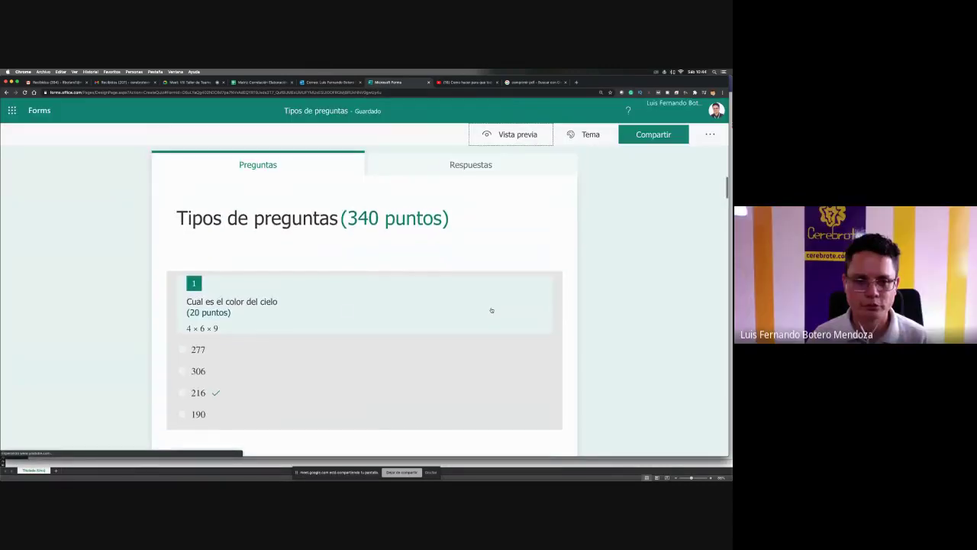
# Step: Set question 1's answer options to shuffle randomly and preview the quiz again
pyautogui.click(344, 312)
pyautogui.scroll(-2, 527, 365)
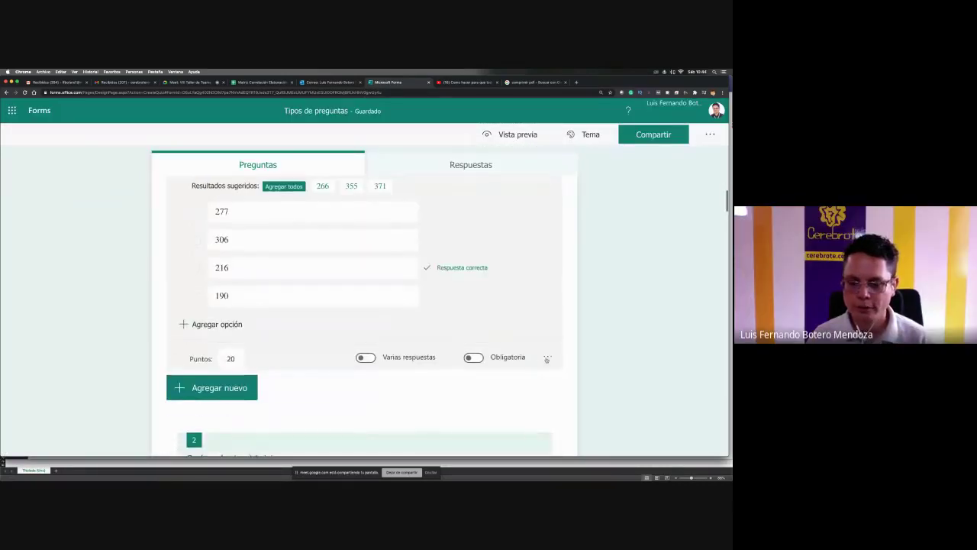
pyautogui.click(547, 357)
pyautogui.click(580, 369)
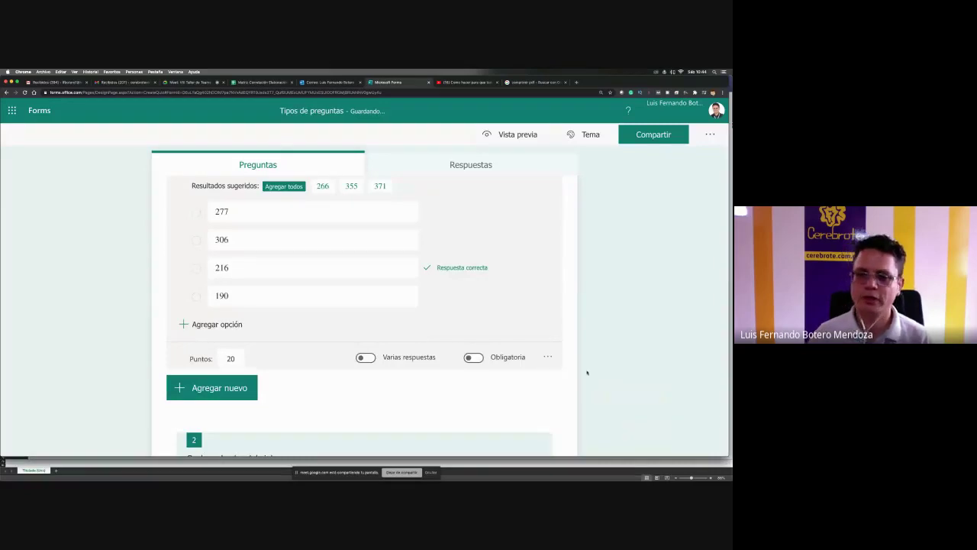
pyautogui.scroll(1, 587, 371)
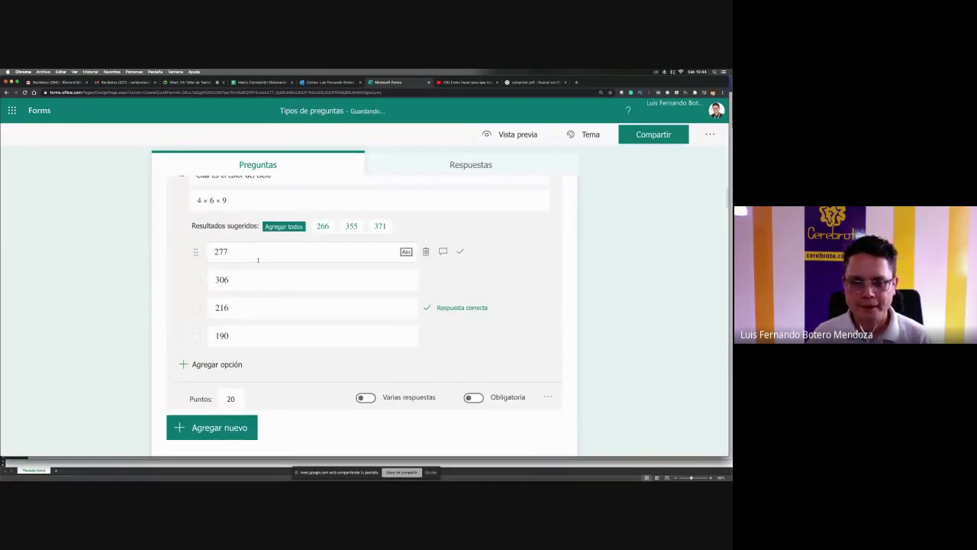
pyautogui.scroll(1, 221, 259)
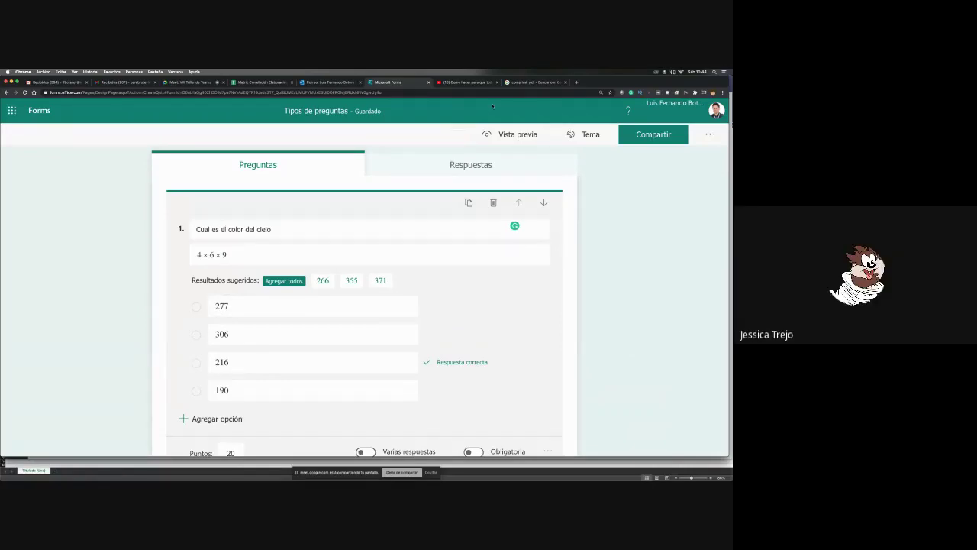
pyautogui.click(509, 136)
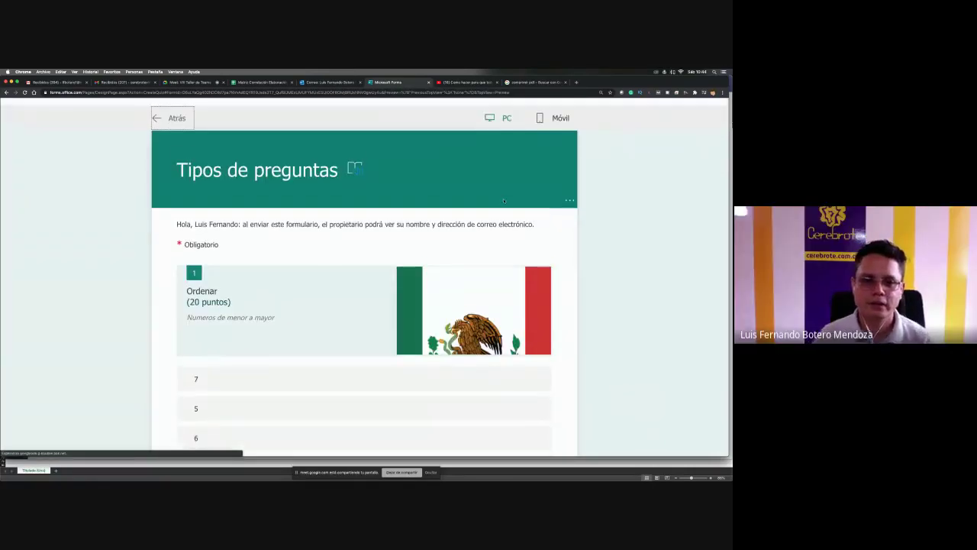
# Step: Scroll through the computer preview to check the new question order
pyautogui.scroll(-1, 633, 268)
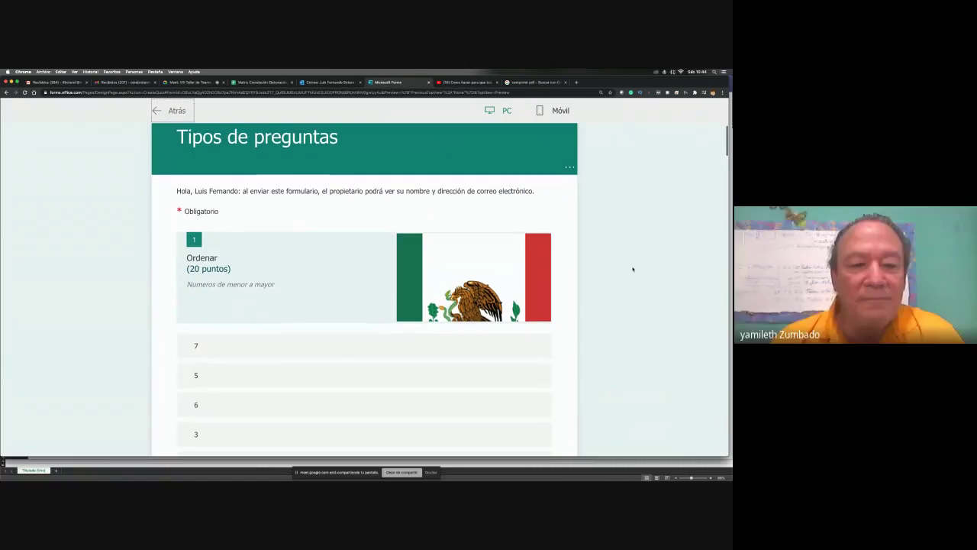
pyautogui.scroll(1, 450, 268)
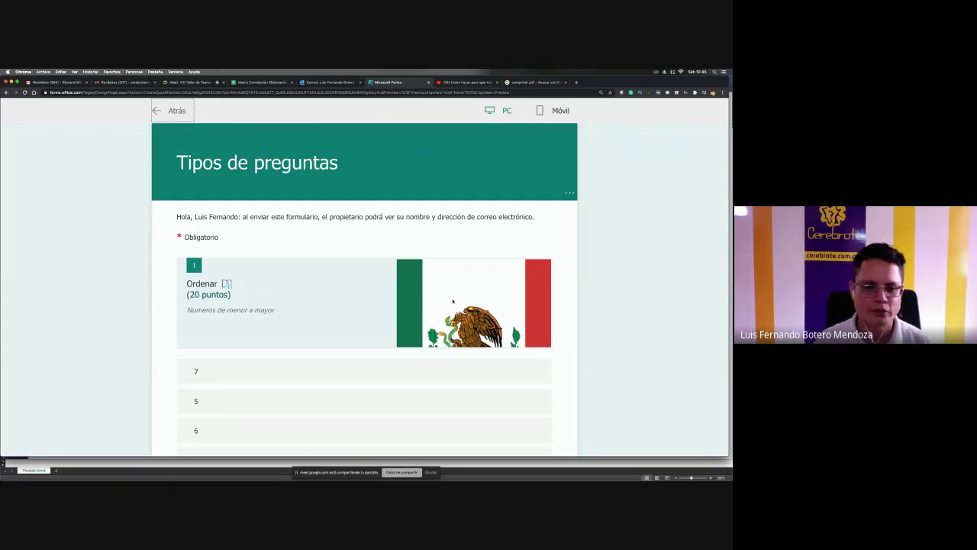
pyautogui.scroll(-5, 453, 301)
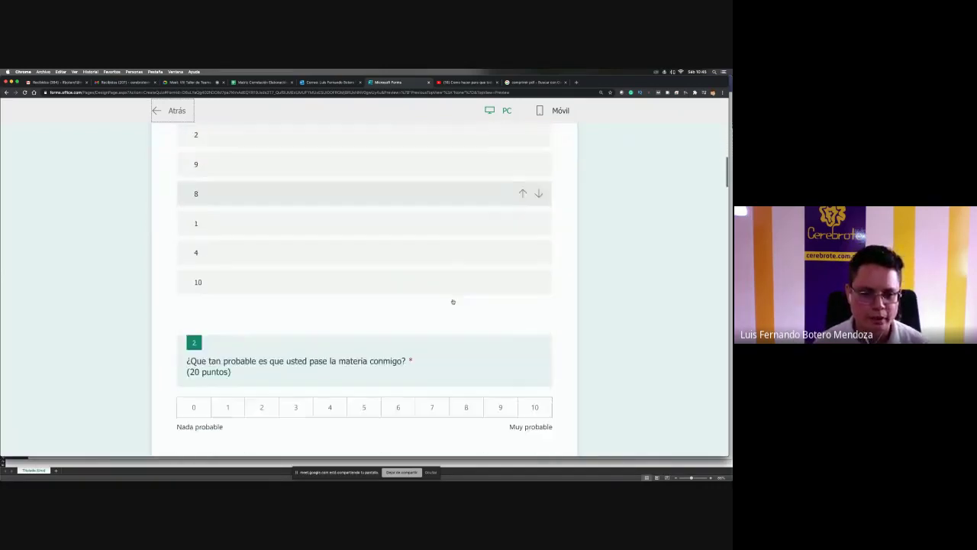
pyautogui.scroll(-4, 453, 302)
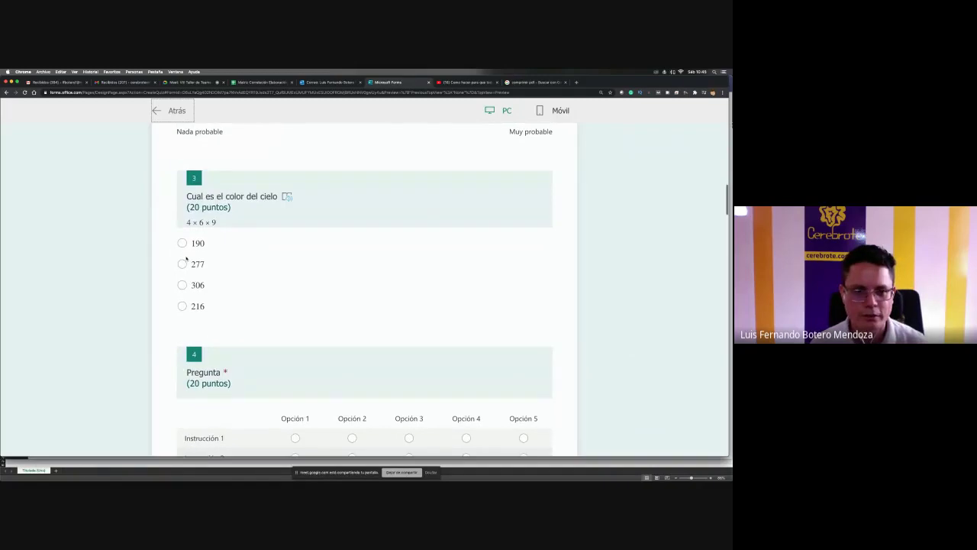
pyautogui.scroll(1, 211, 263)
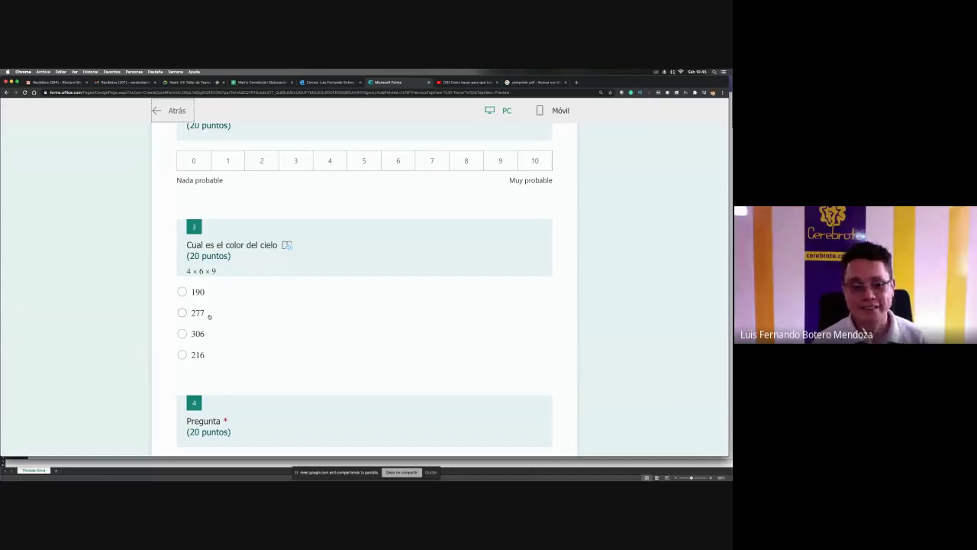
pyautogui.scroll(10, 209, 316)
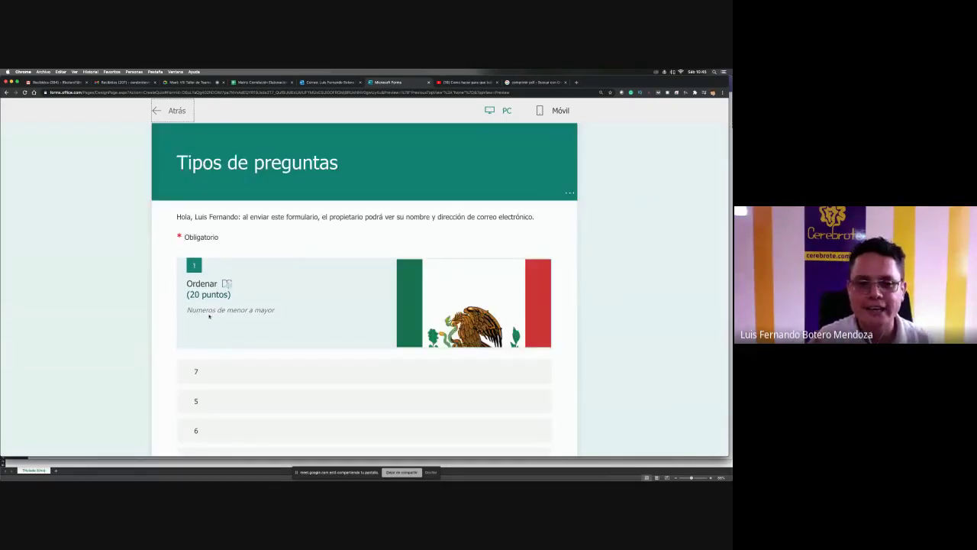
pyautogui.scroll(-5, 210, 316)
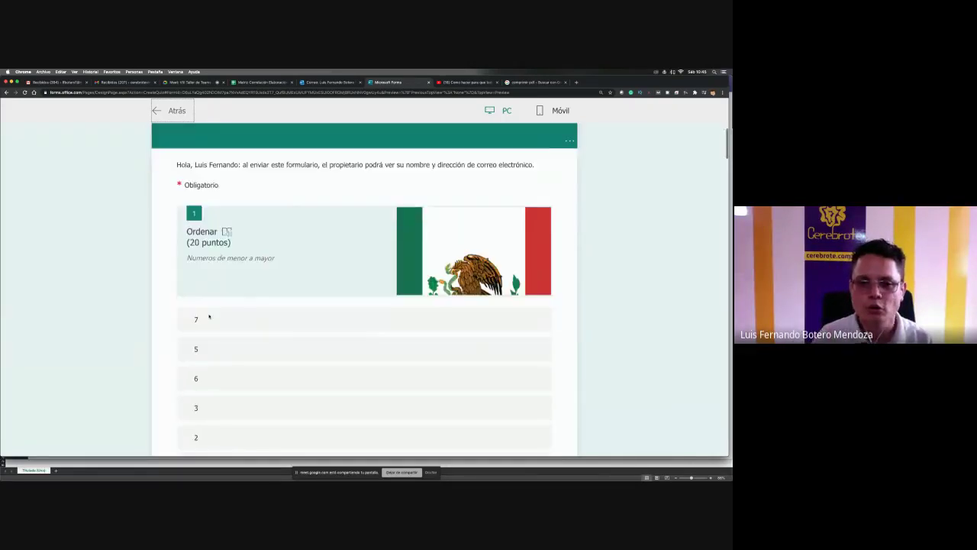
pyautogui.scroll(3, 210, 316)
pyautogui.scroll(-4, 208, 314)
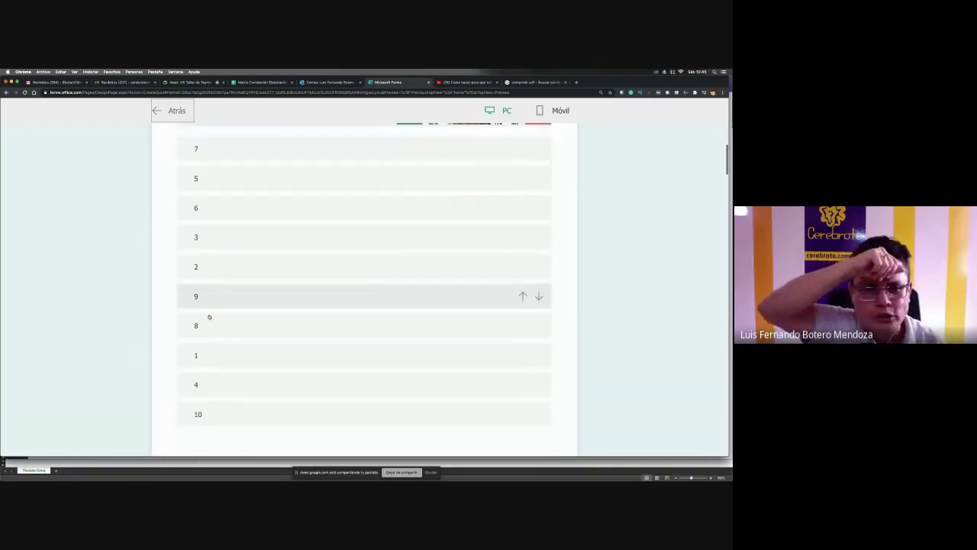
pyautogui.scroll(-1, 210, 316)
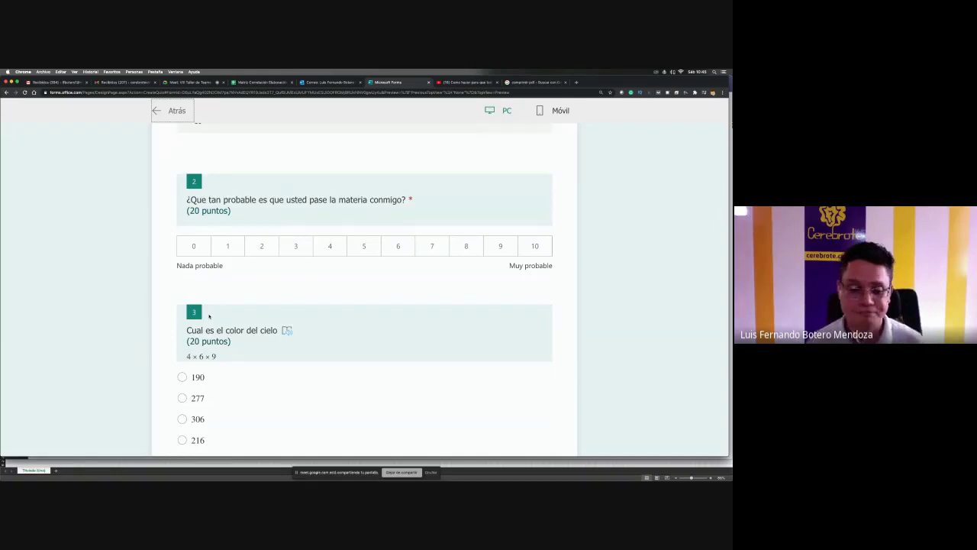
pyautogui.scroll(-8, 209, 316)
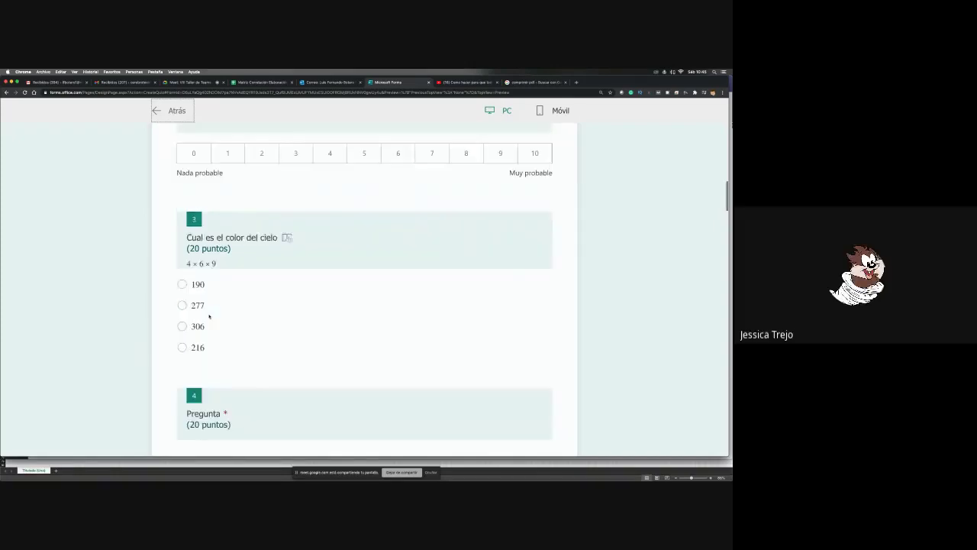
pyautogui.scroll(1, 209, 316)
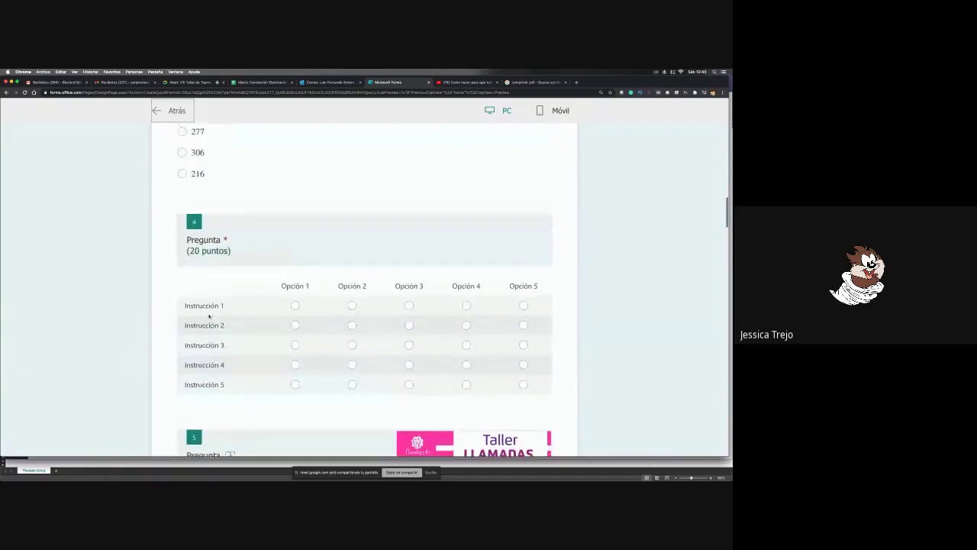
# Step: In the Móvil preview, reorder the ranking by moving 3, 2, 9 and 8 upward
pyautogui.click(561, 111)
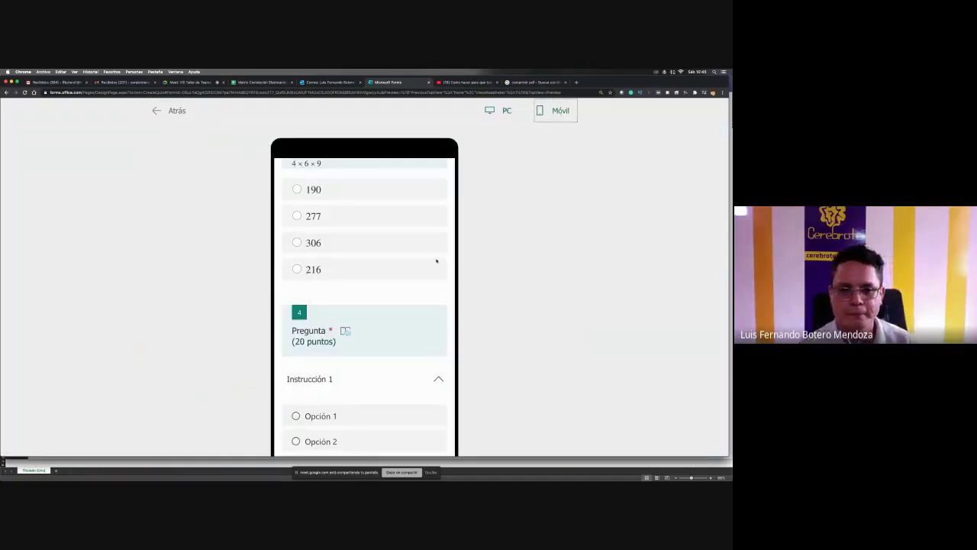
pyautogui.scroll(15, 437, 261)
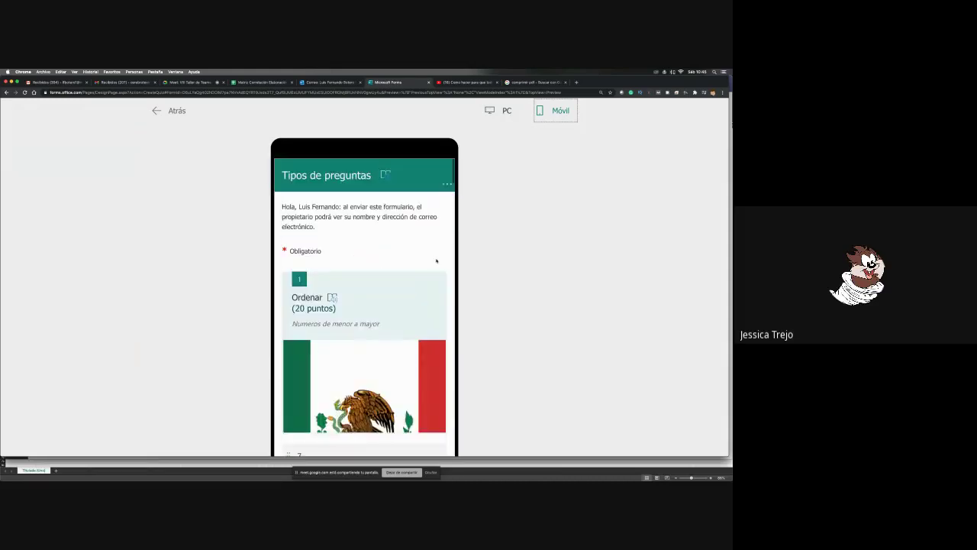
pyautogui.scroll(-5, 437, 261)
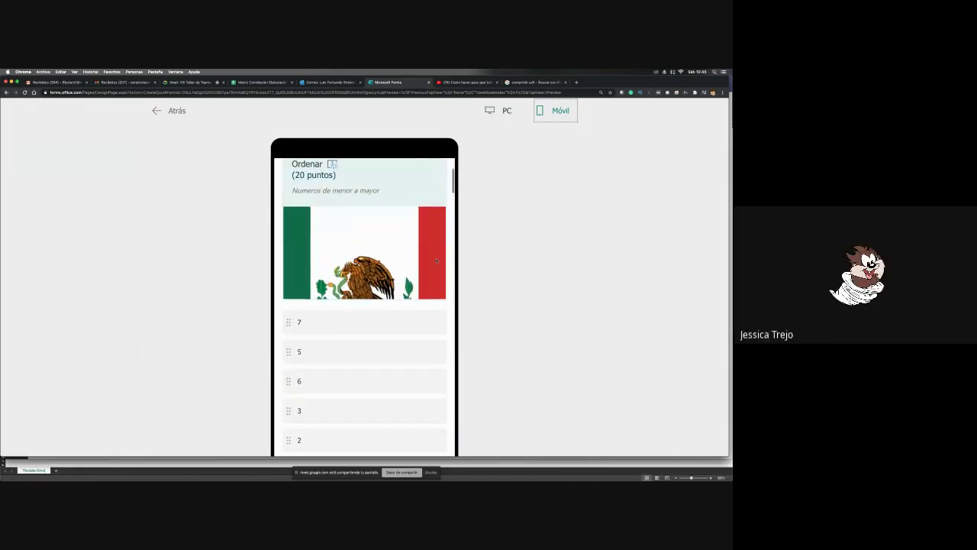
pyautogui.scroll(-2, 437, 261)
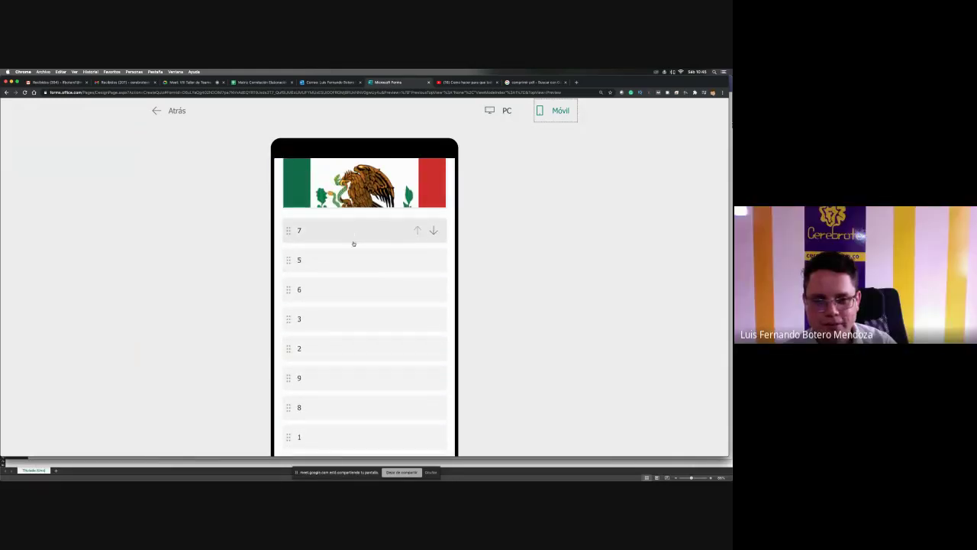
pyautogui.moveTo(354, 243); pyautogui.dragTo(354, 262)
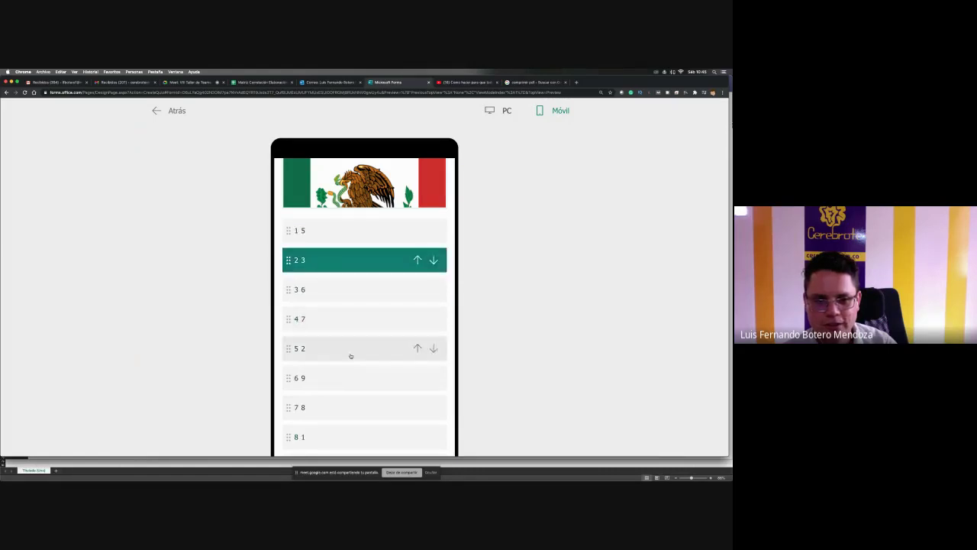
pyautogui.moveTo(350, 356); pyautogui.dragTo(352, 289)
pyautogui.moveTo(366, 378); pyautogui.dragTo(369, 322)
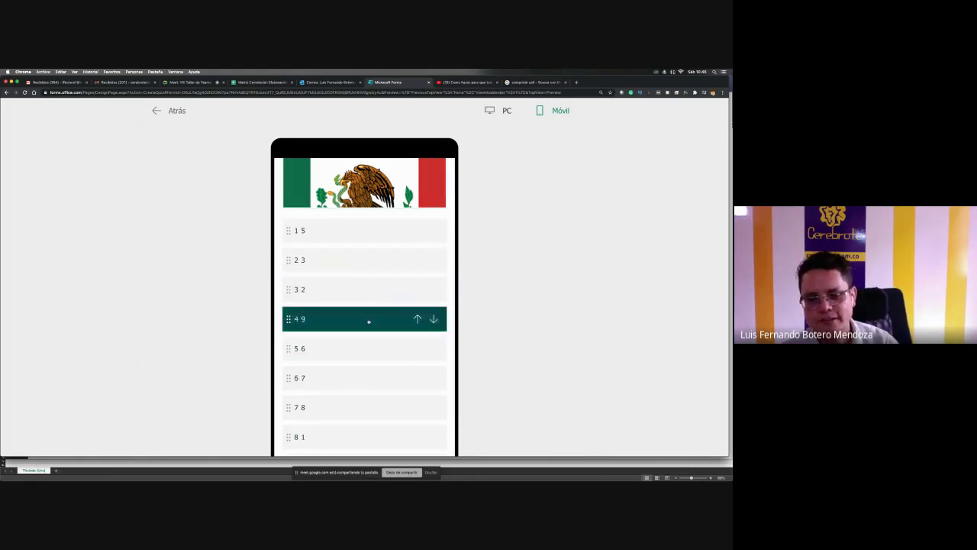
pyautogui.moveTo(367, 404); pyautogui.dragTo(369, 350)
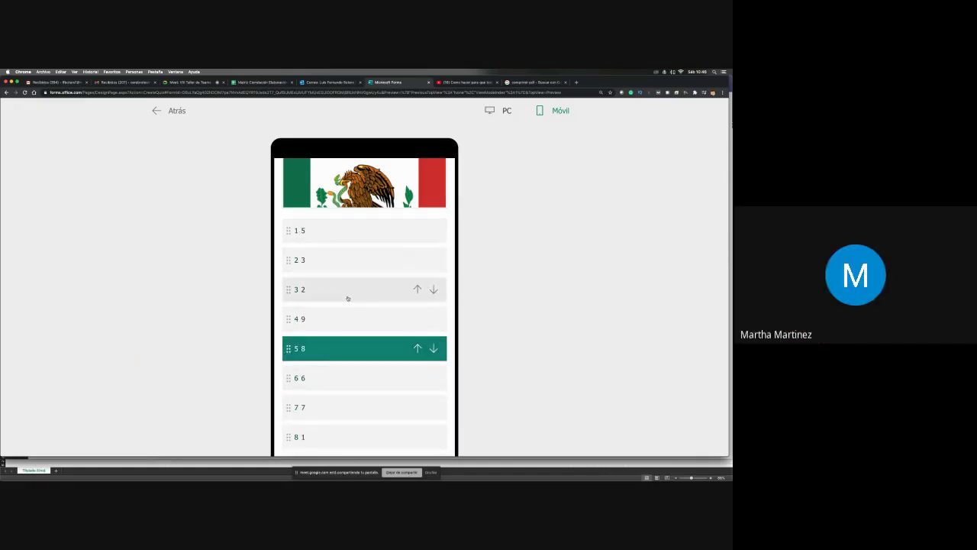
# Step: Answer Instrucción 1, 2 and 3 with Opción 1, then leave the preview
pyautogui.scroll(-5, 347, 298)
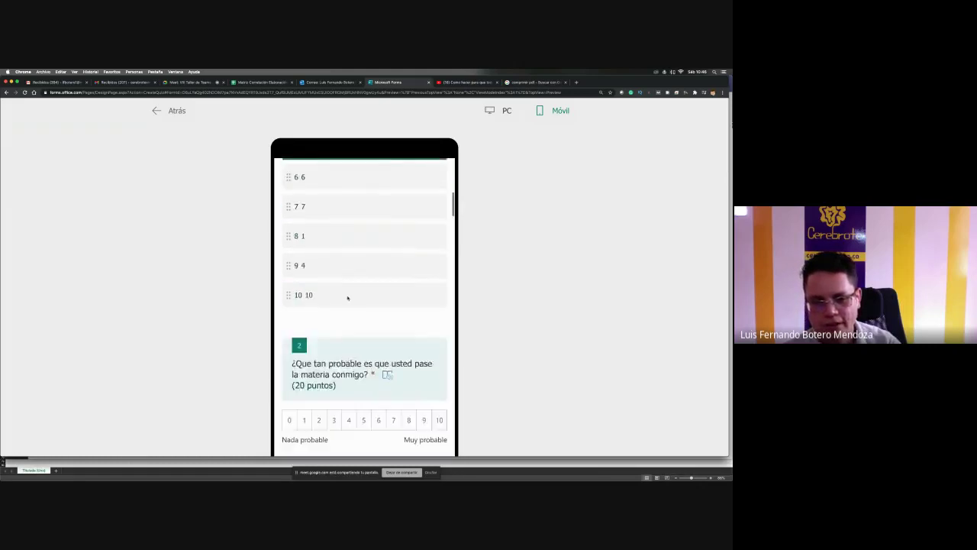
pyautogui.scroll(-4, 348, 298)
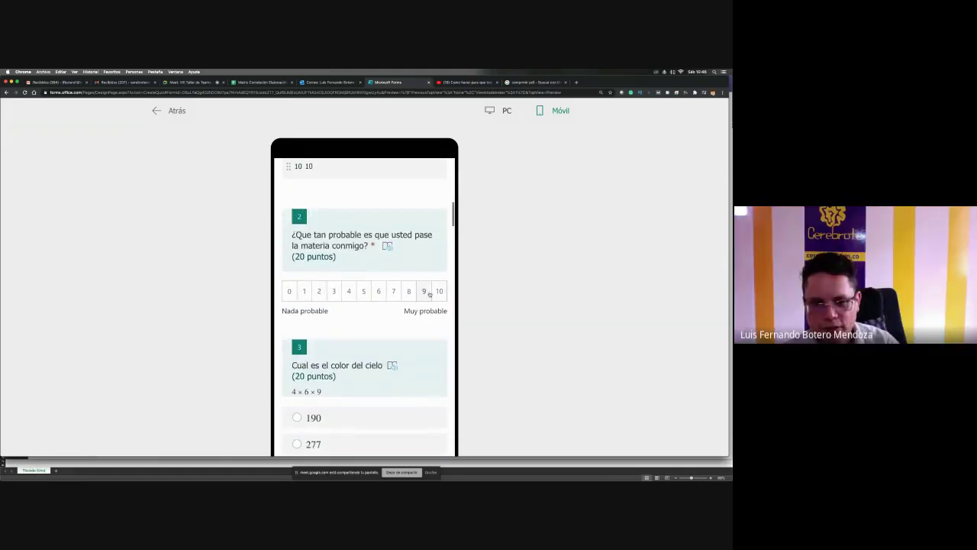
pyautogui.scroll(-5, 429, 295)
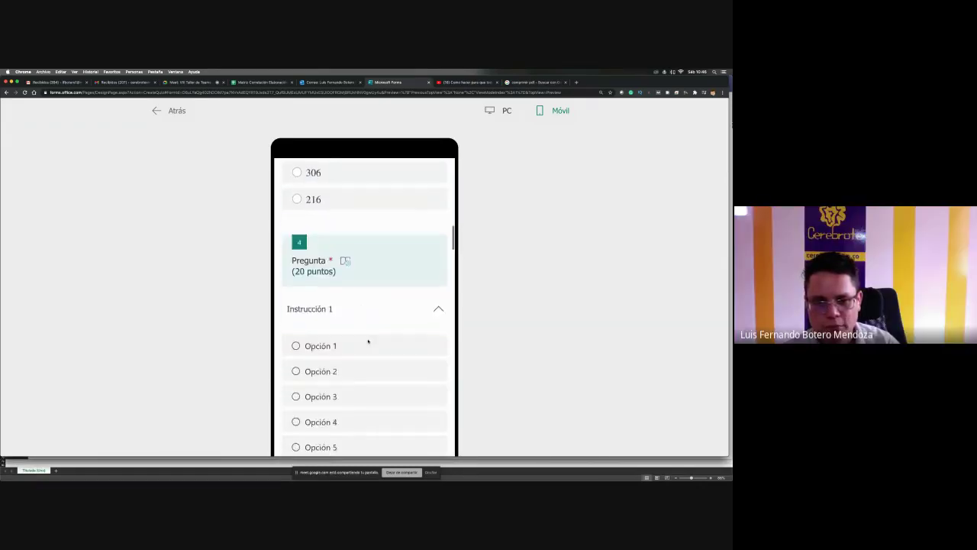
pyautogui.scroll(-2, 368, 342)
pyautogui.click(296, 290)
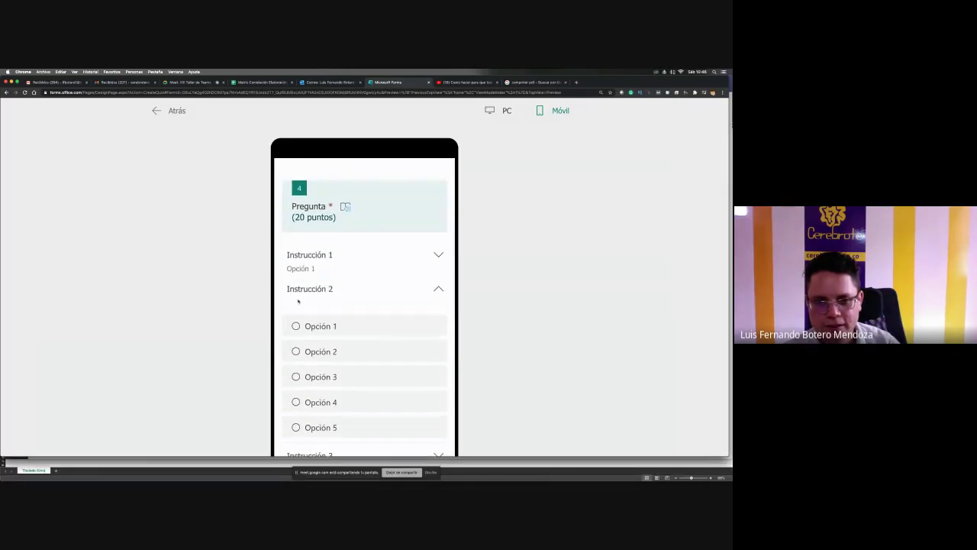
pyautogui.click(299, 333)
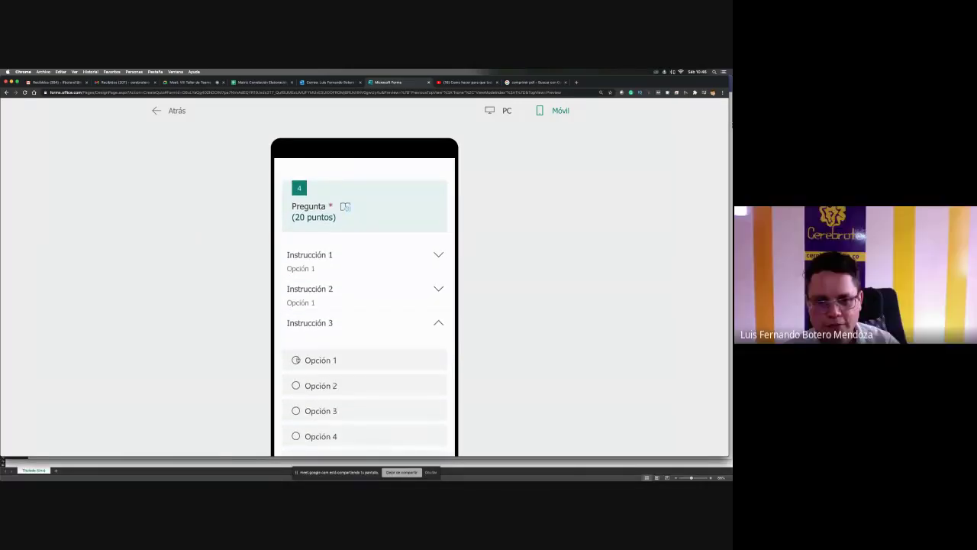
pyautogui.click(296, 360)
pyautogui.scroll(-10, 321, 342)
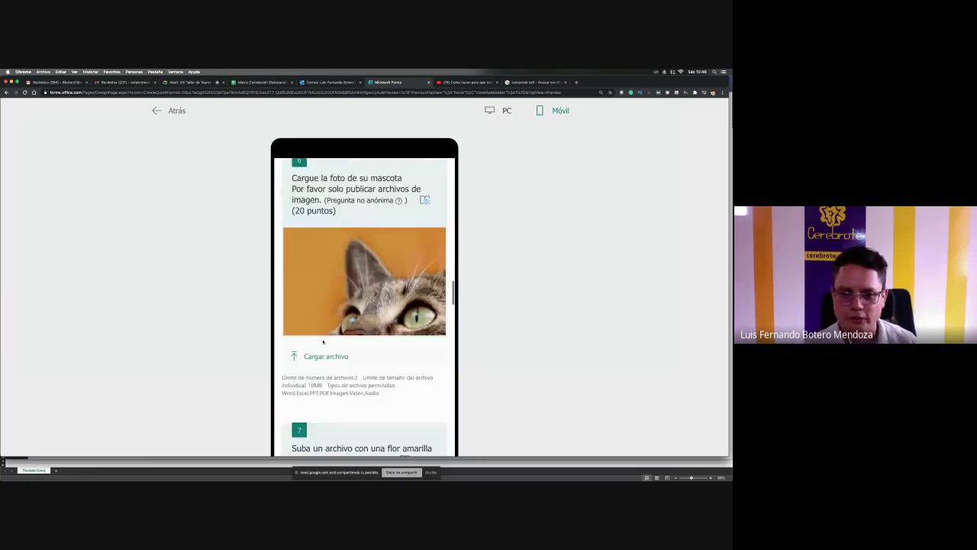
pyautogui.scroll(-2, 323, 341)
pyautogui.scroll(-15, 323, 341)
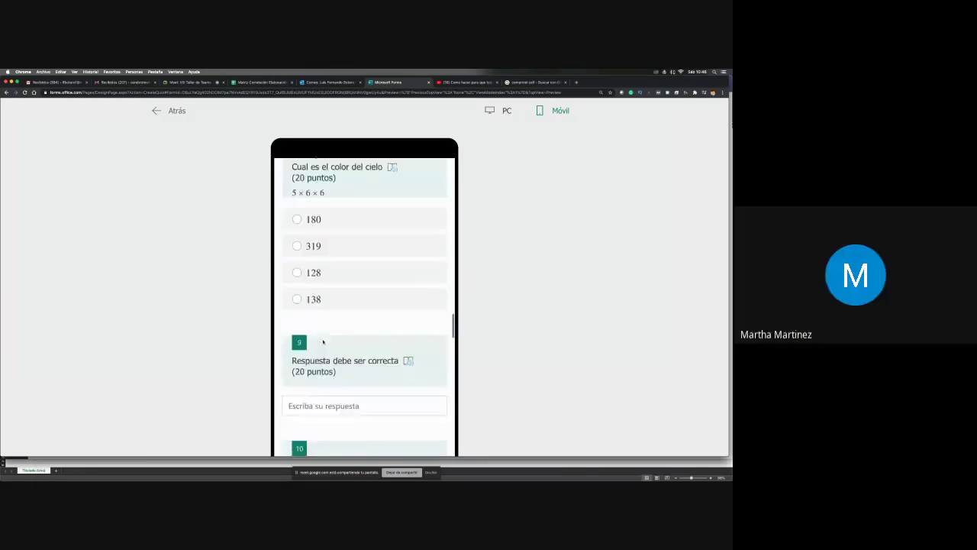
pyautogui.scroll(15, 323, 342)
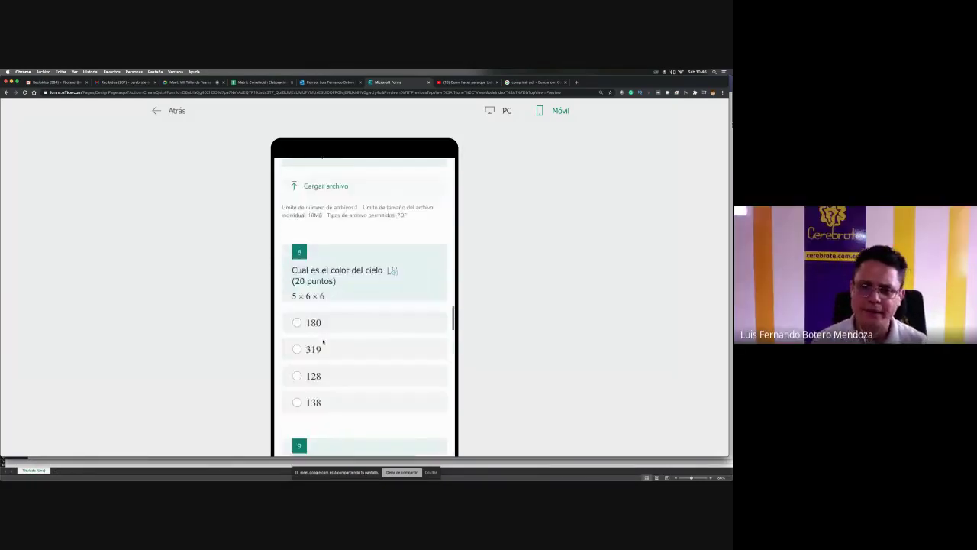
pyautogui.click(169, 112)
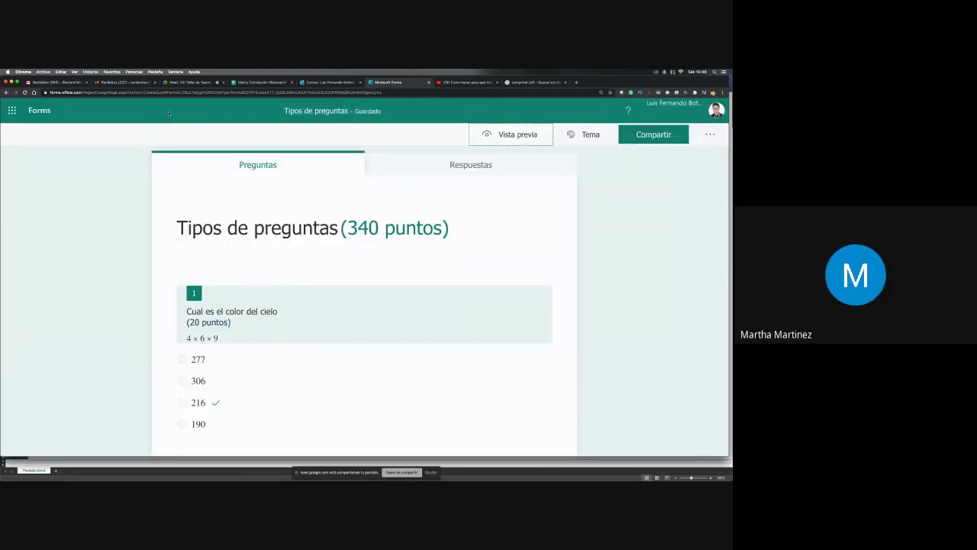
# Step: Scroll the editor's questions, then open Vista previa showing the star rating question first
pyautogui.scroll(-5, 519, 282)
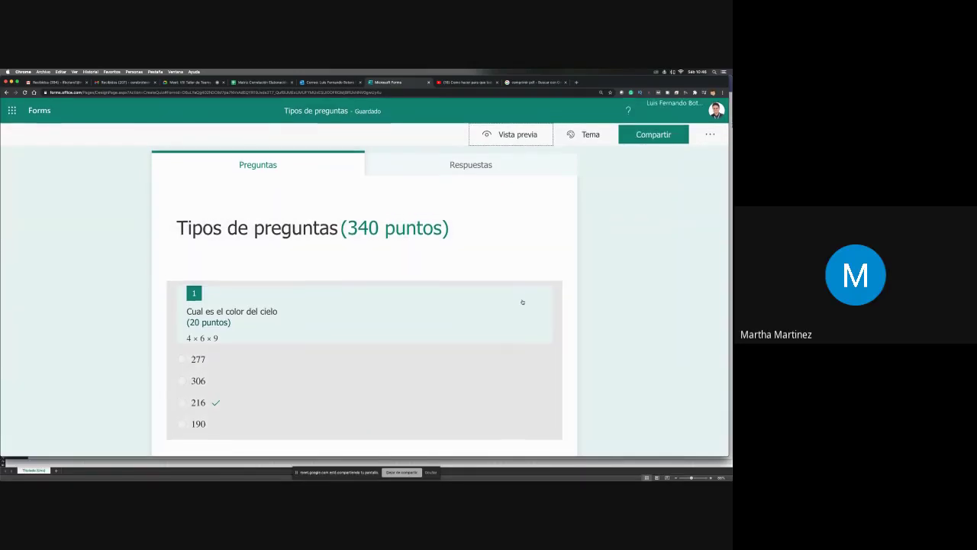
pyautogui.scroll(-10, 522, 302)
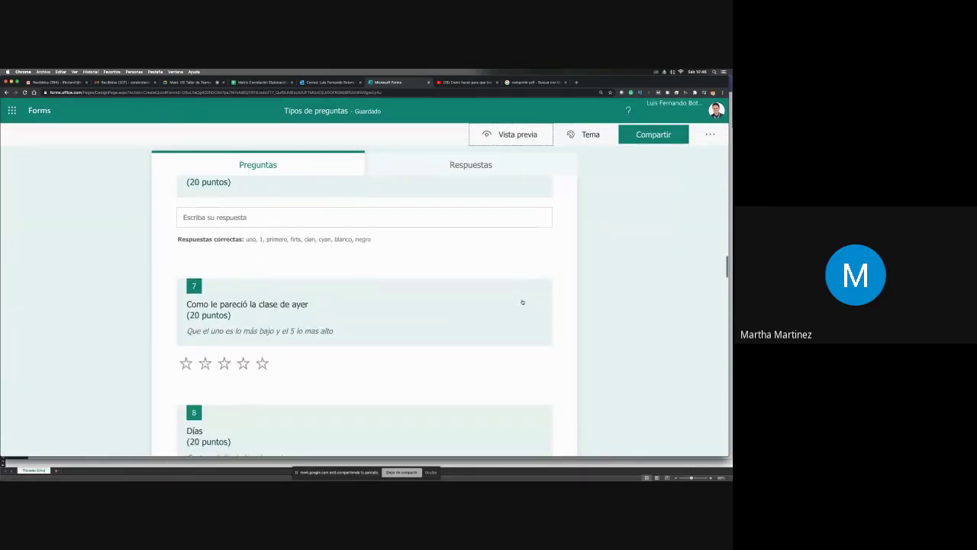
pyautogui.scroll(15, 523, 302)
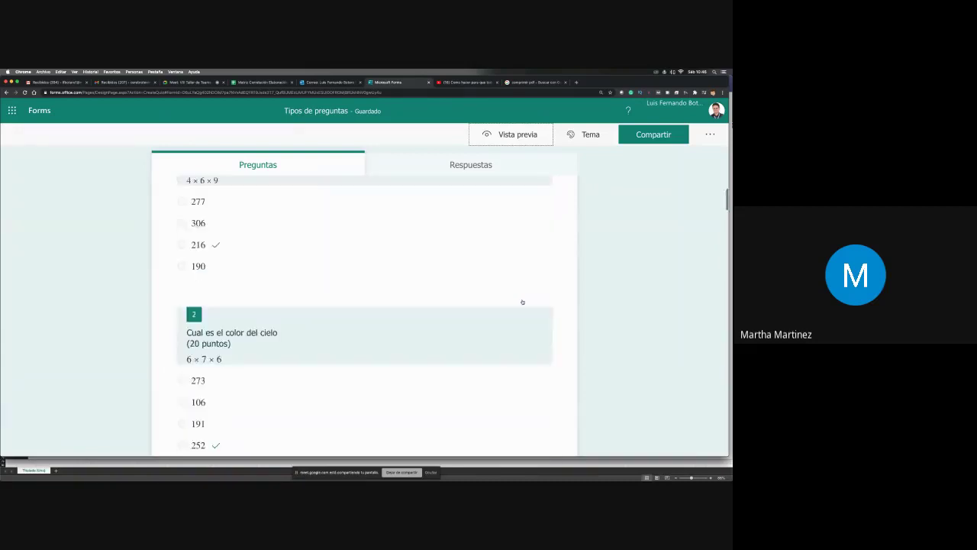
pyautogui.click(487, 142)
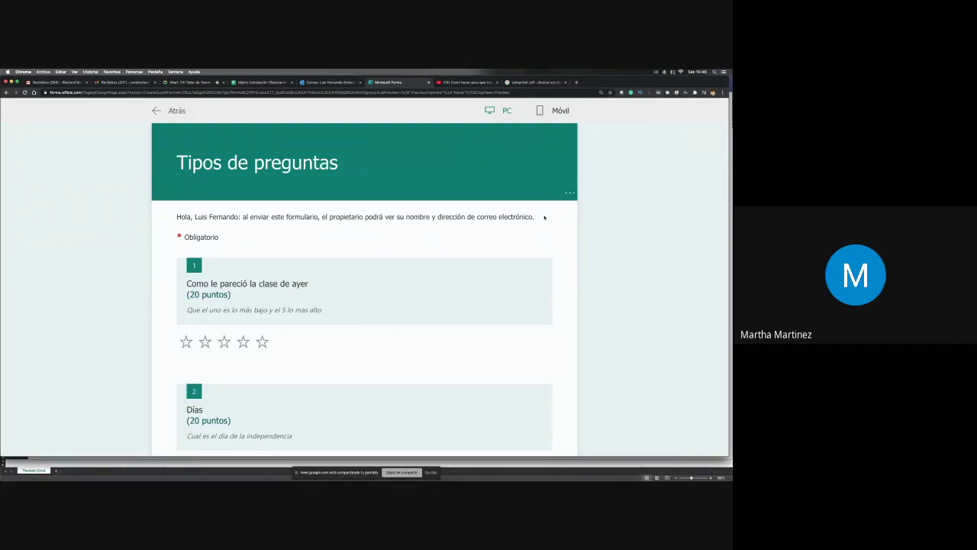
# Step: Browse the quiz in the Móvil phone layout, then bring the Google Meet call forward
pyautogui.click(542, 111)
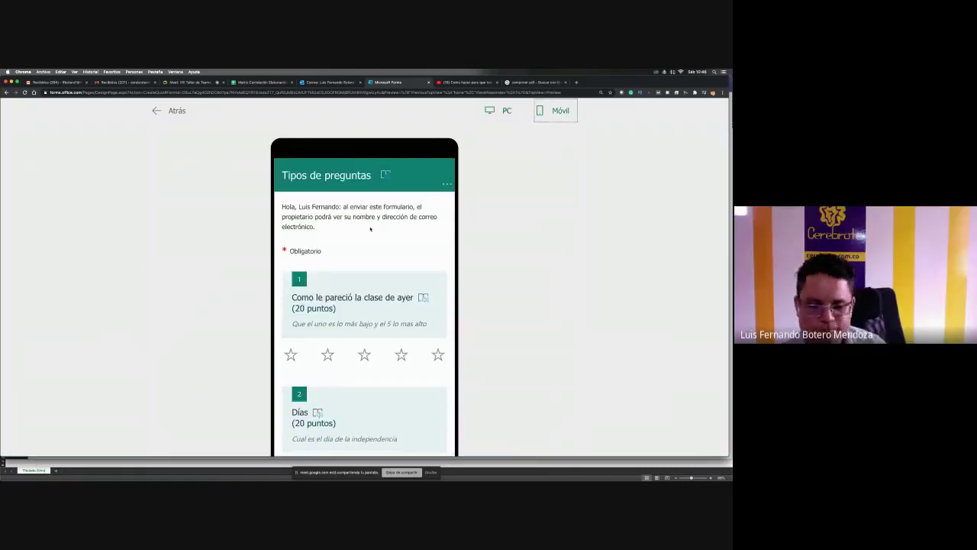
pyautogui.scroll(-2, 370, 229)
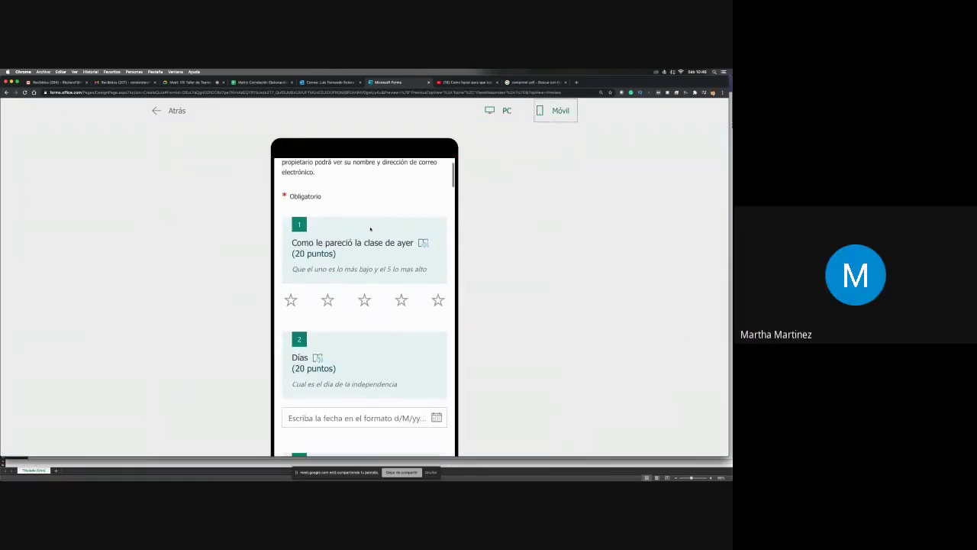
pyautogui.scroll(2, 371, 227)
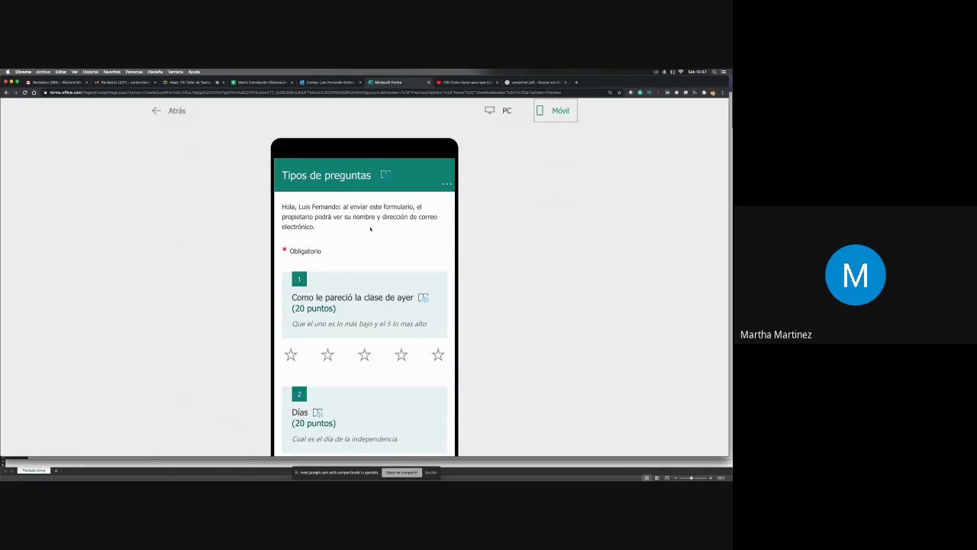
pyautogui.scroll(-5, 370, 229)
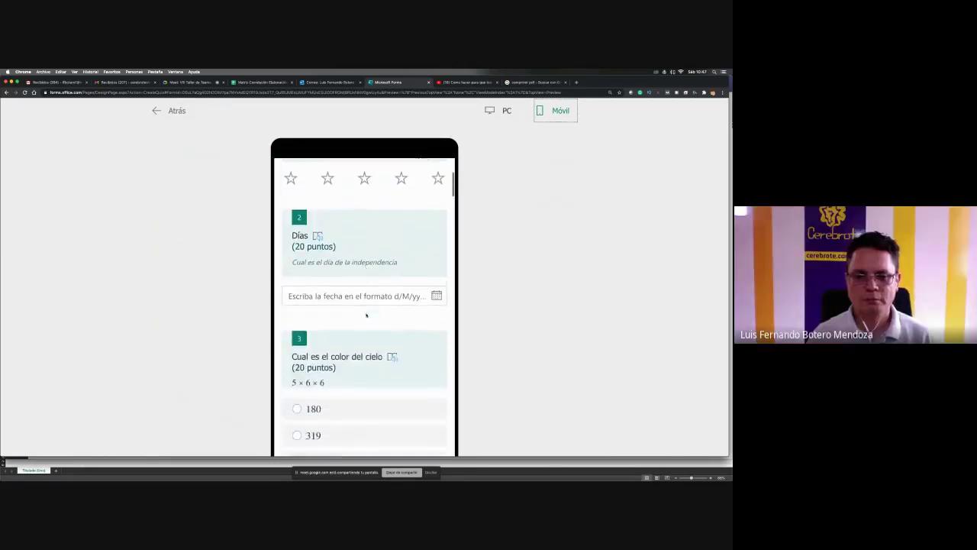
pyautogui.scroll(-1, 366, 315)
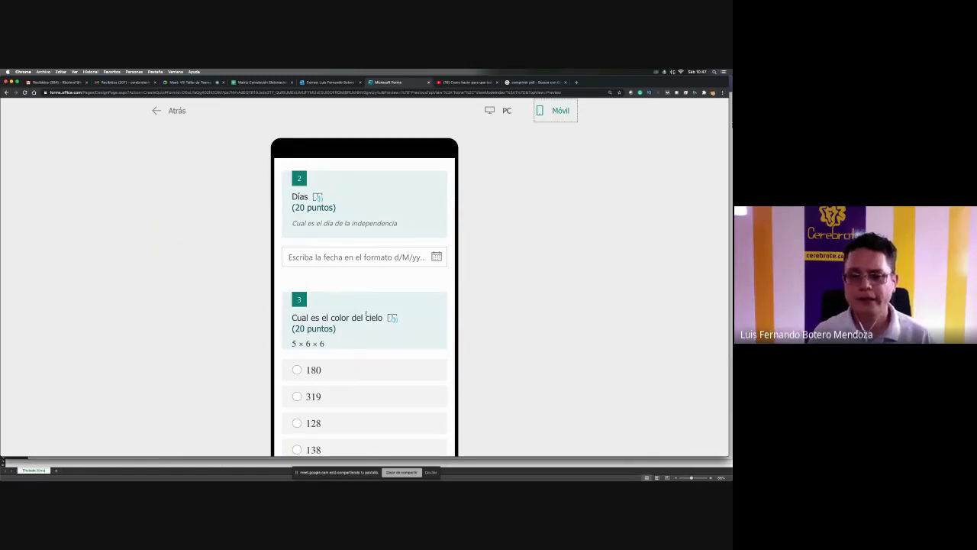
pyautogui.scroll(10, 366, 313)
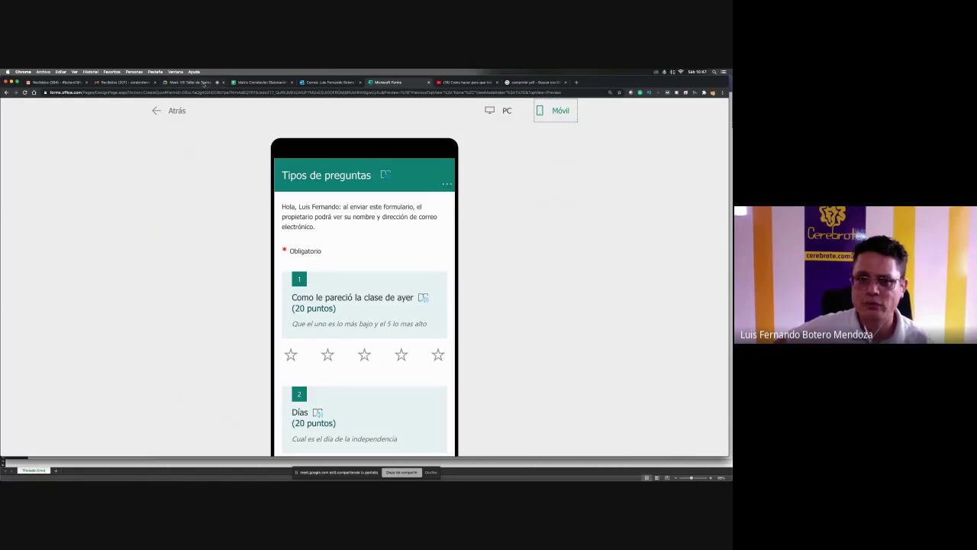
pyautogui.click(203, 83)
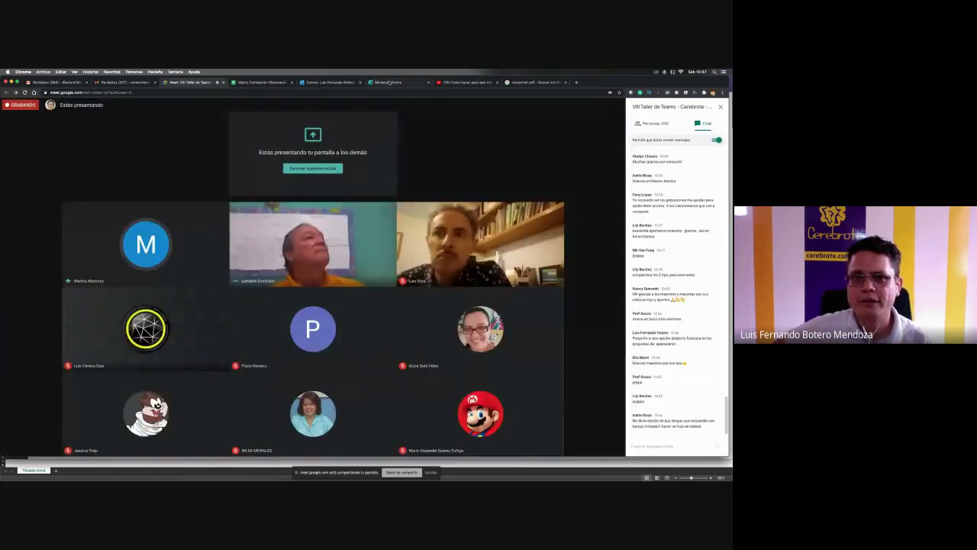
# Step: Go back to the Microsoft Forms tab with the mobile quiz preview
pyautogui.click(390, 82)
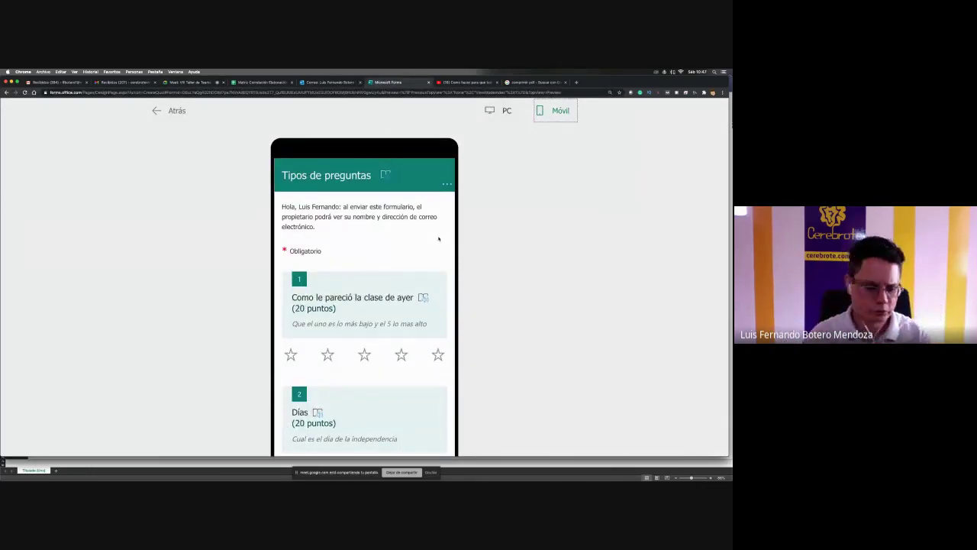
# Step: Leave the preview and open the quiz's Configuración panel to review its settings
pyautogui.click(171, 111)
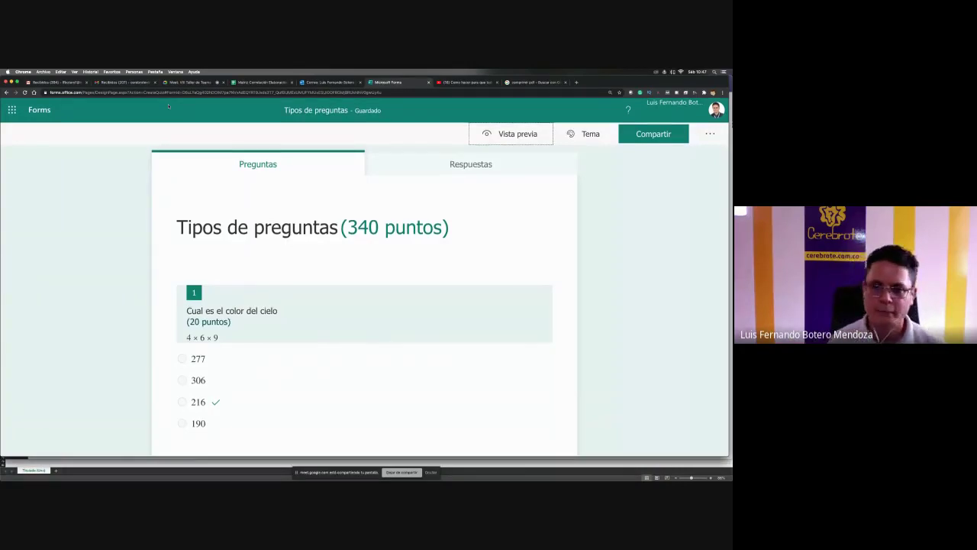
pyautogui.click(710, 135)
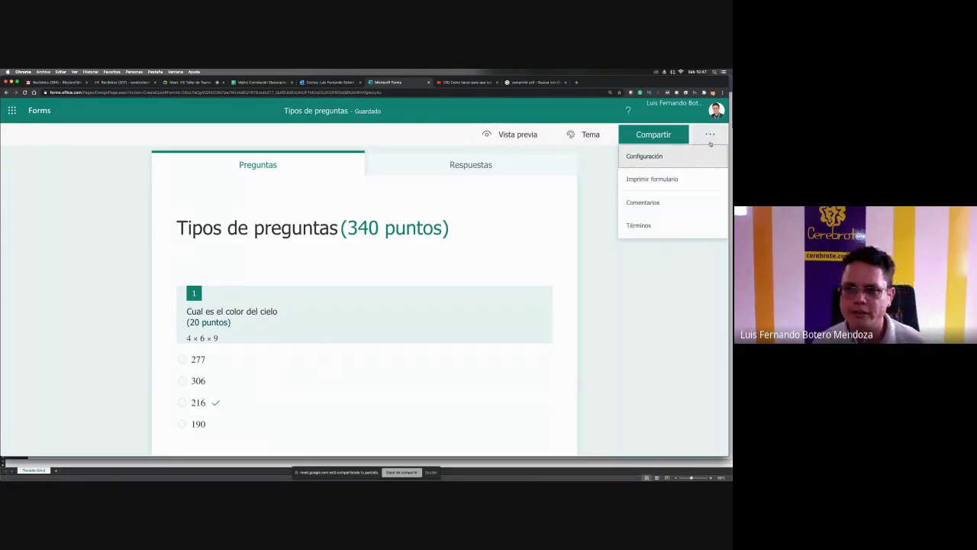
pyautogui.click(701, 155)
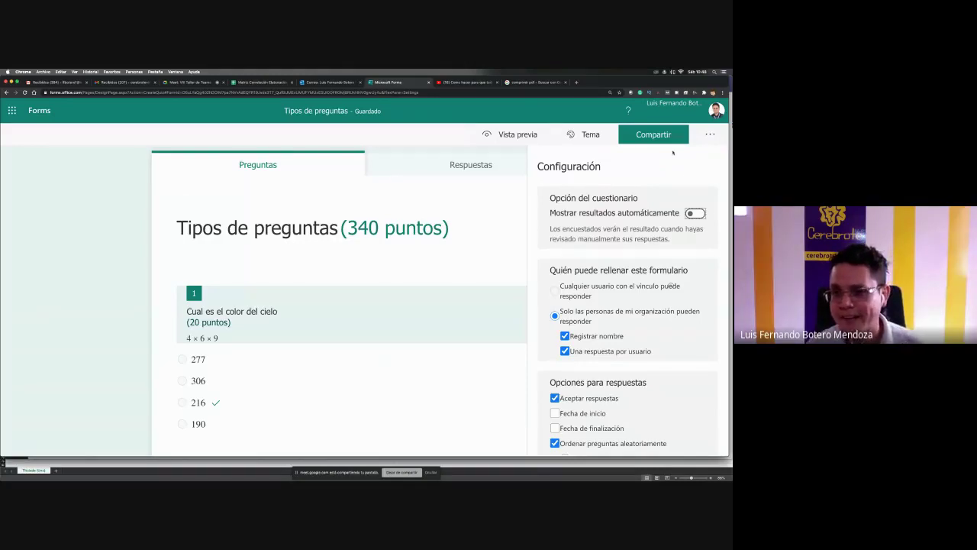
pyautogui.click(710, 134)
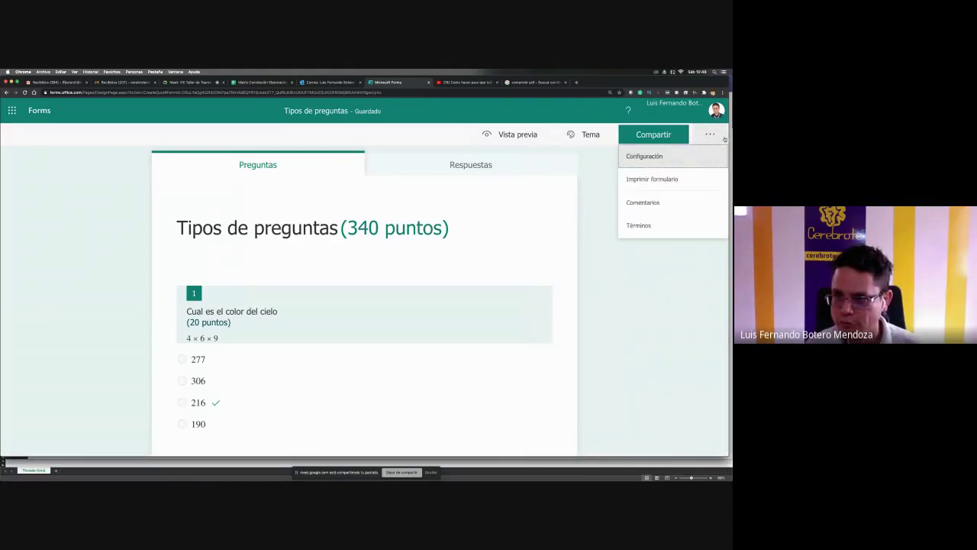
pyautogui.click(681, 159)
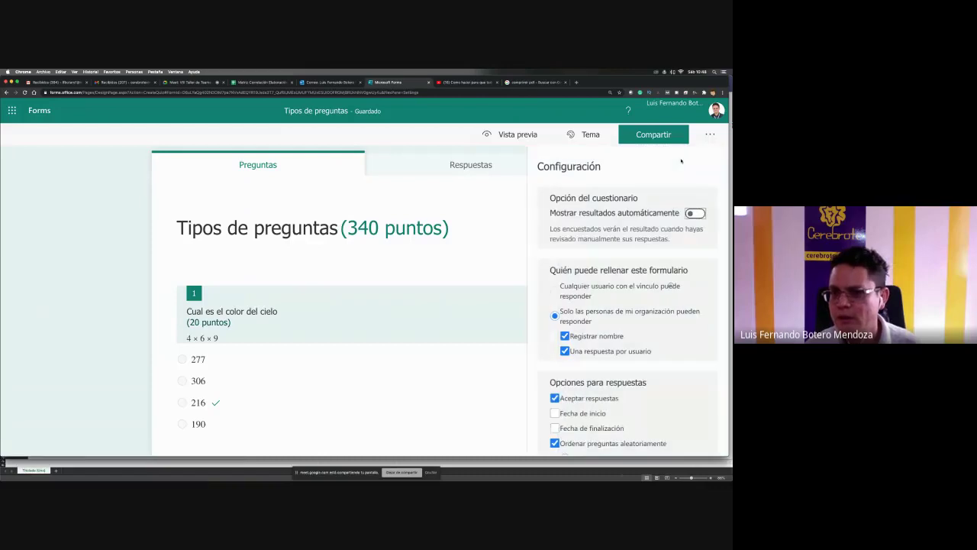
pyautogui.scroll(-1, 628, 304)
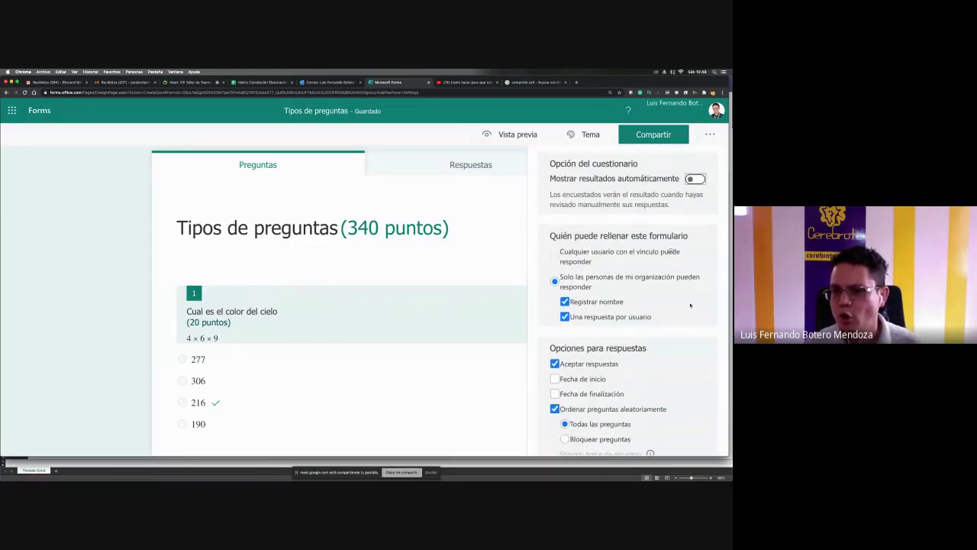
pyautogui.scroll(-1, 690, 305)
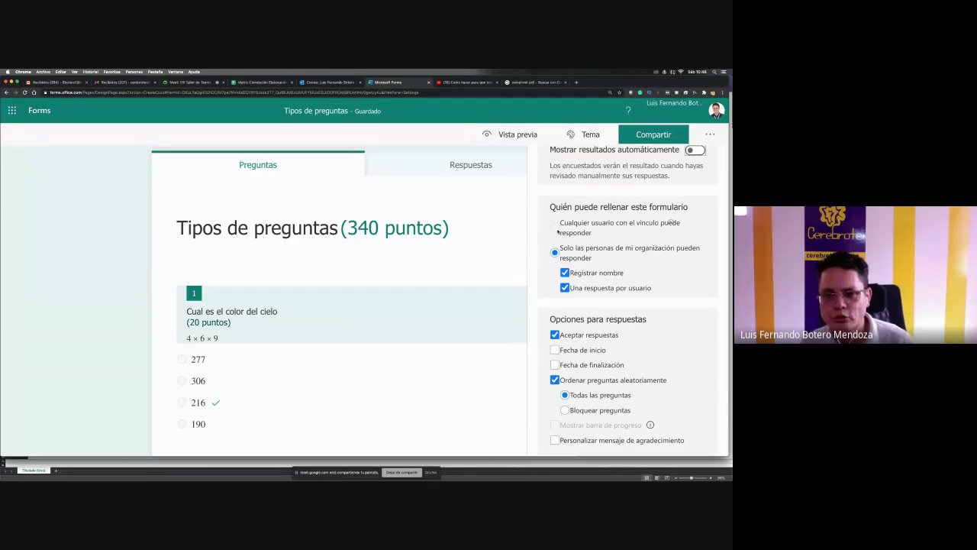
pyautogui.click(555, 253)
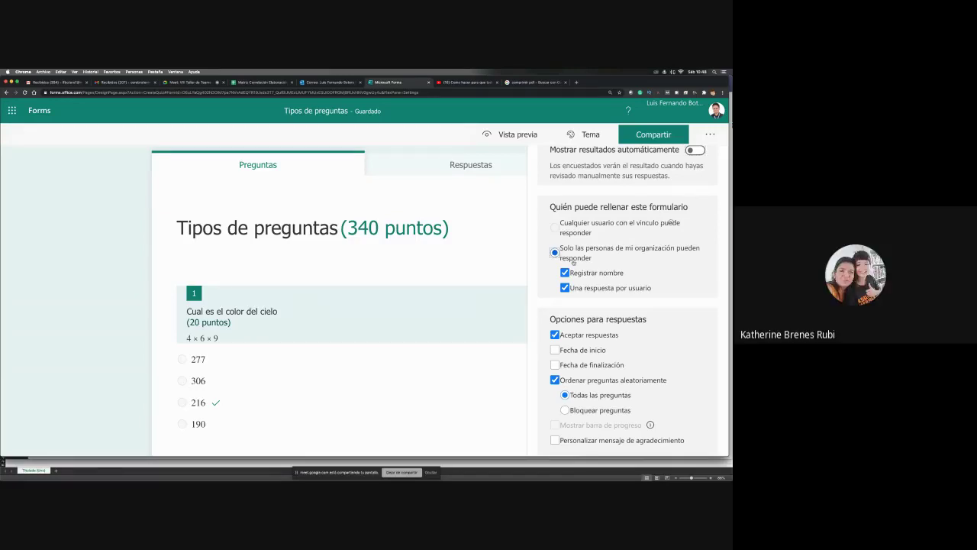
pyautogui.scroll(-2, 573, 262)
pyautogui.scroll(2, 573, 262)
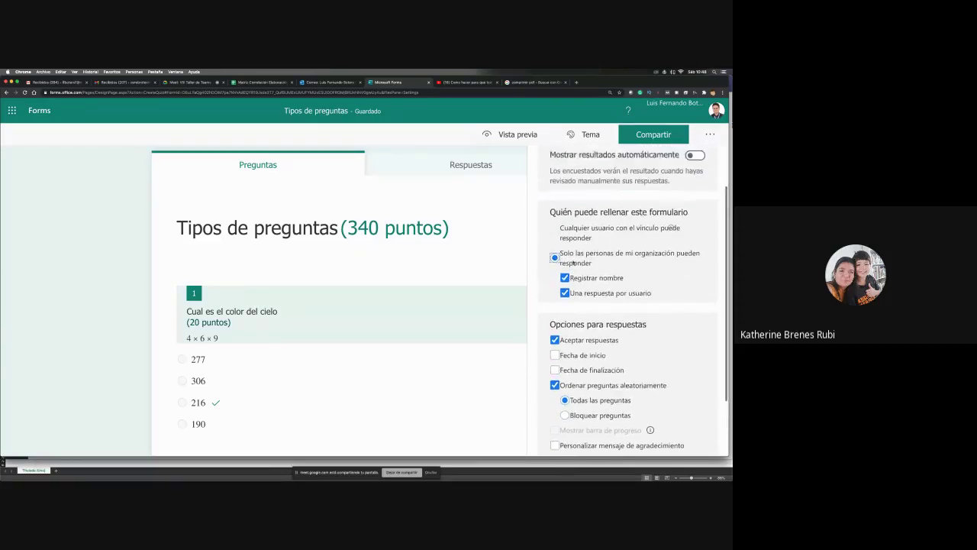
pyautogui.scroll(2, 573, 263)
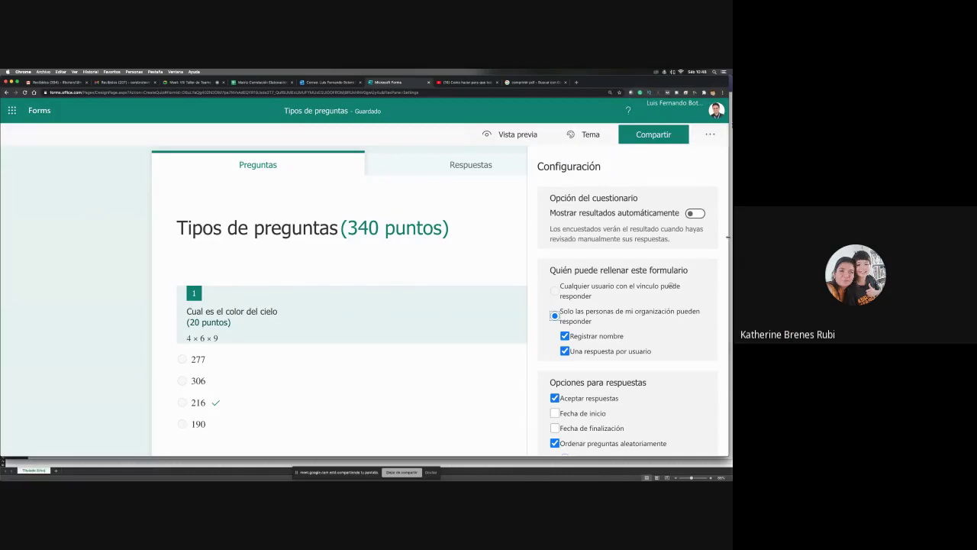
pyautogui.scroll(-2, 717, 240)
pyautogui.scroll(-3, 716, 240)
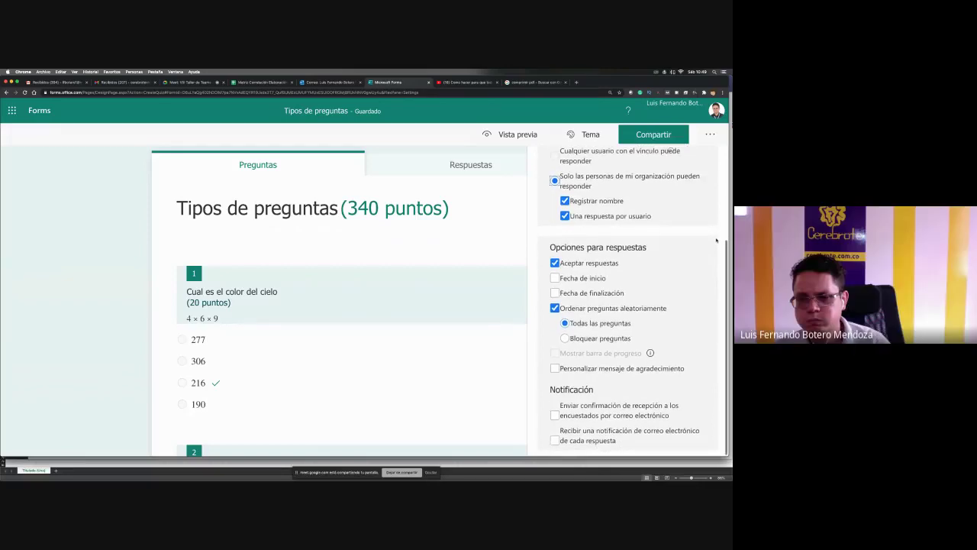
pyautogui.scroll(3, 717, 241)
pyautogui.scroll(-2, 716, 240)
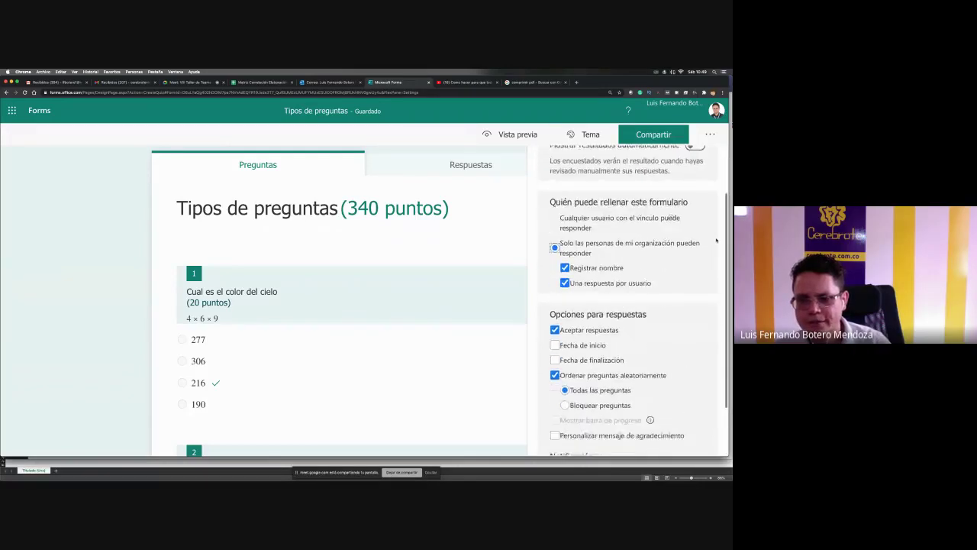
pyautogui.scroll(-1, 716, 241)
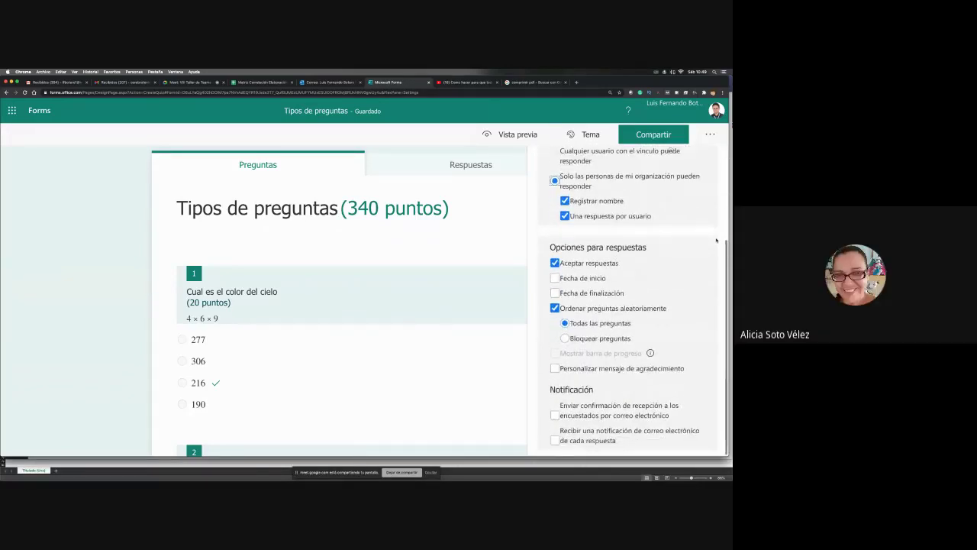
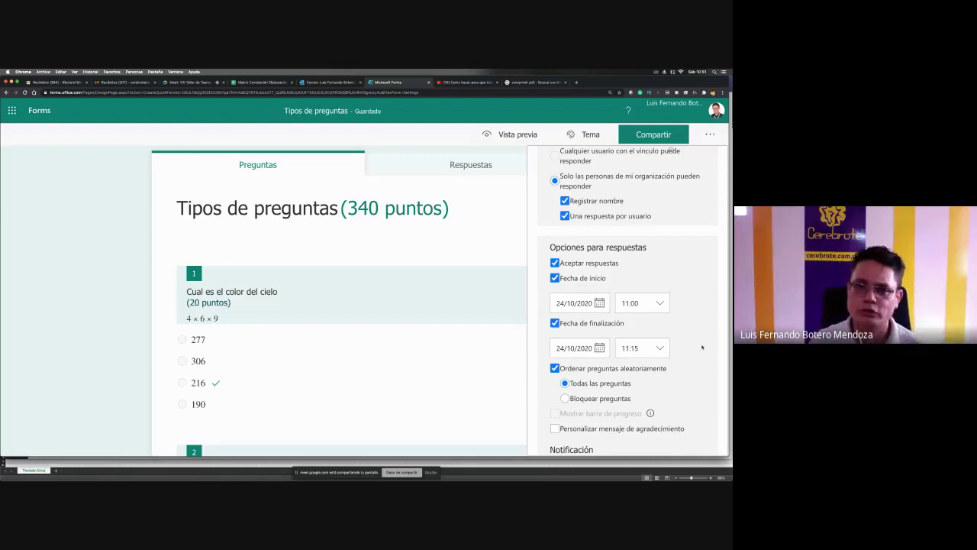
# Step: Keep 11:15 as the end time and preview the 'Tipos de preguntas' quiz
pyautogui.click(661, 348)
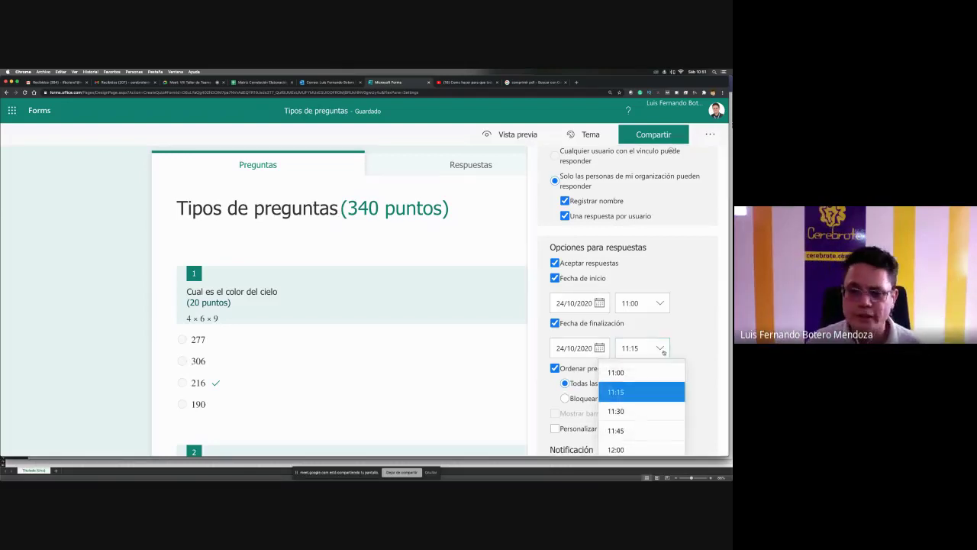
pyautogui.click(689, 326)
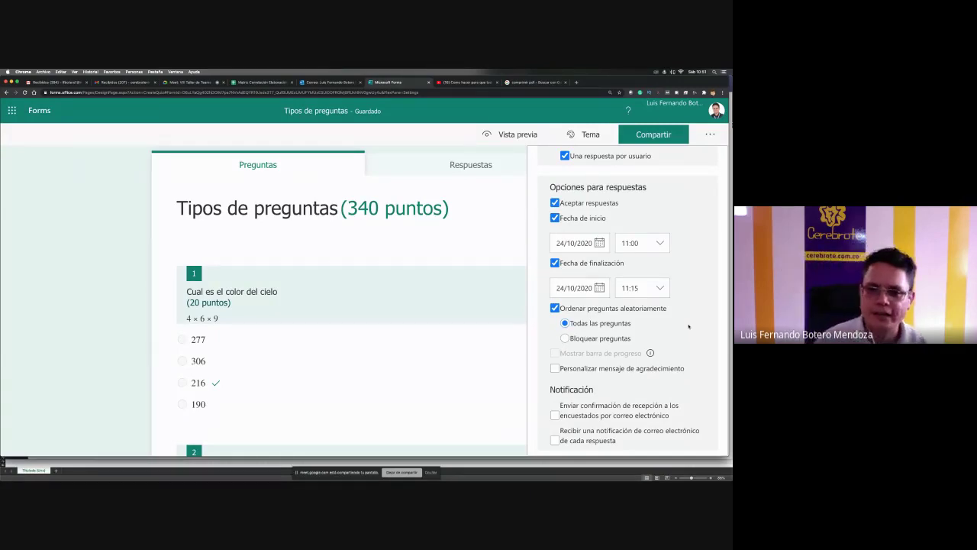
pyautogui.click(500, 134)
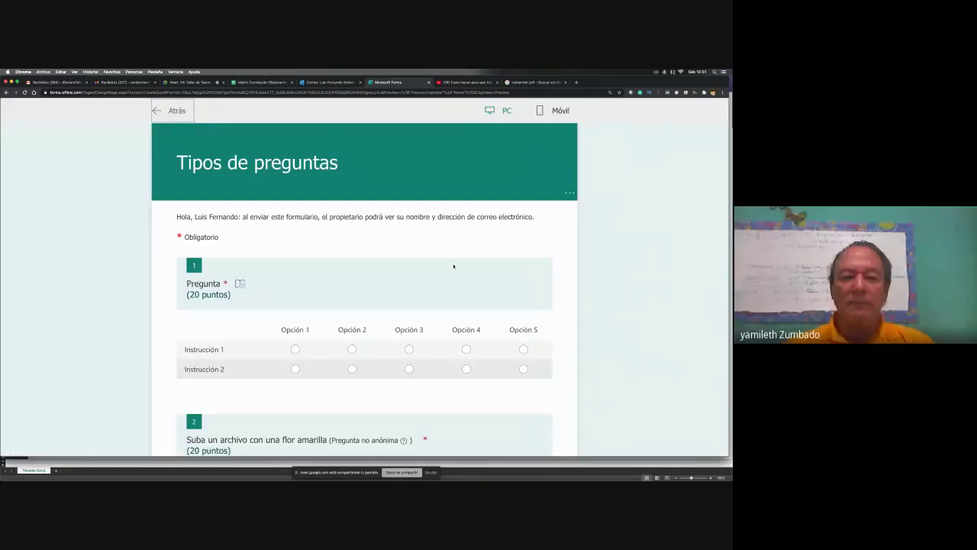
# Step: Check the quiz's phone layout in the preview, then return to the editor
pyautogui.scroll(-10, 454, 264)
pyautogui.scroll(10, 453, 266)
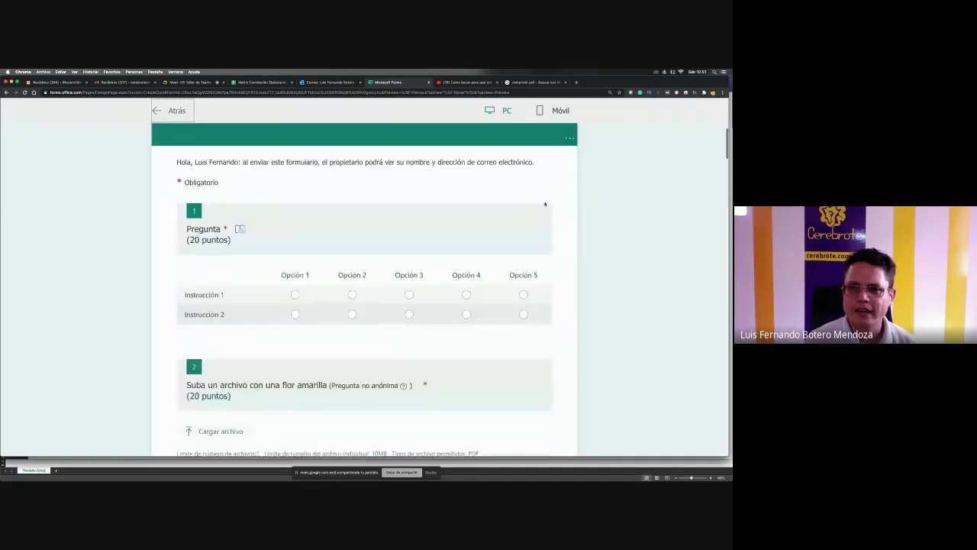
pyautogui.click(560, 110)
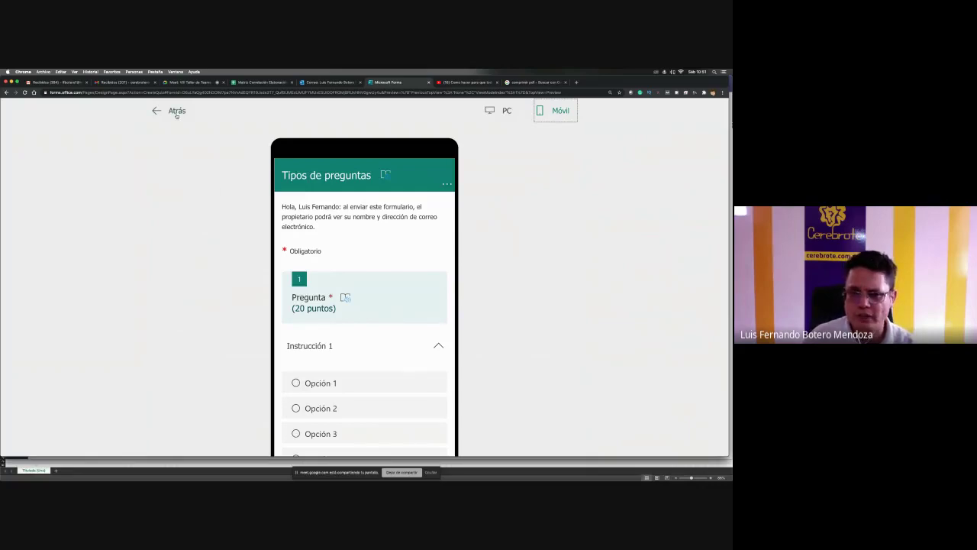
pyautogui.click(177, 113)
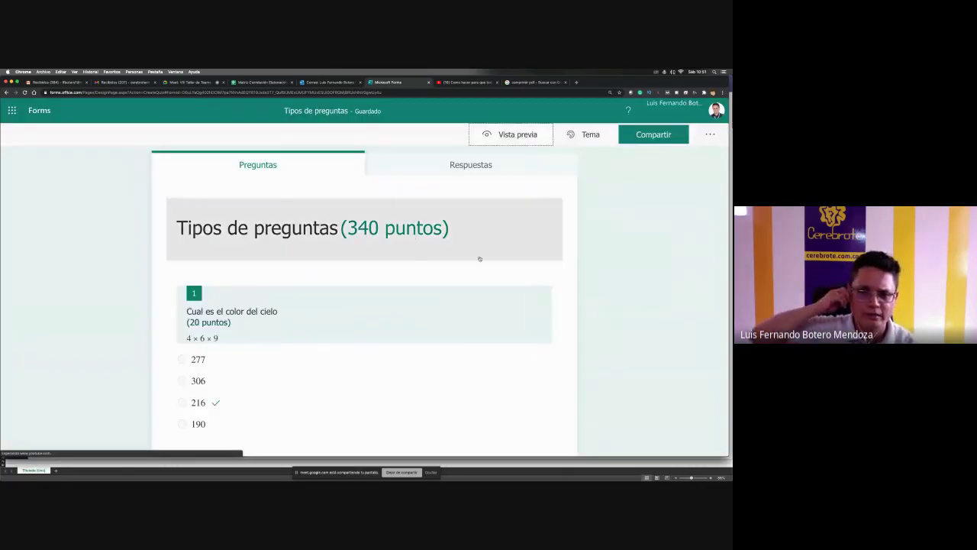
# Step: Review the quiz's response options in Configuración, then stop sharing the screen
pyautogui.click(710, 134)
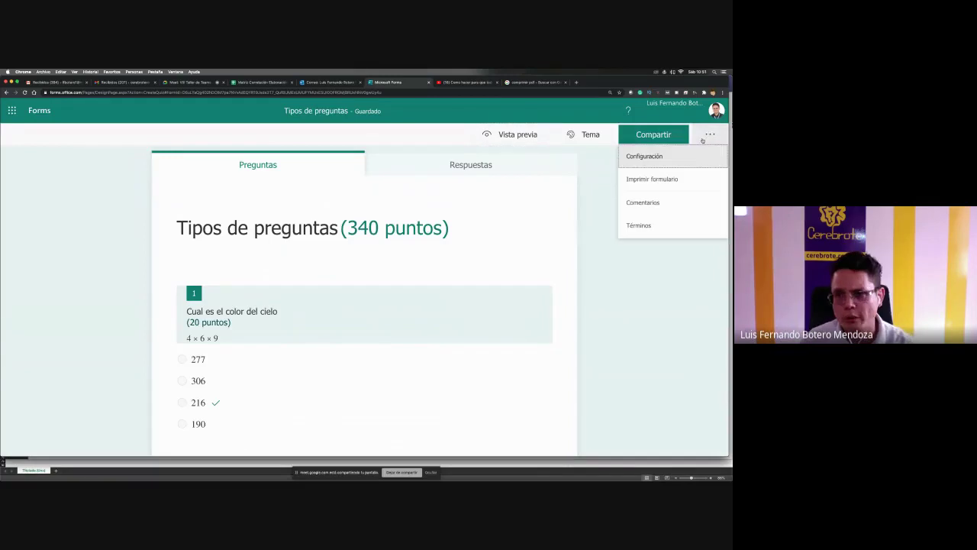
pyautogui.click(653, 162)
pyautogui.scroll(-5, 658, 367)
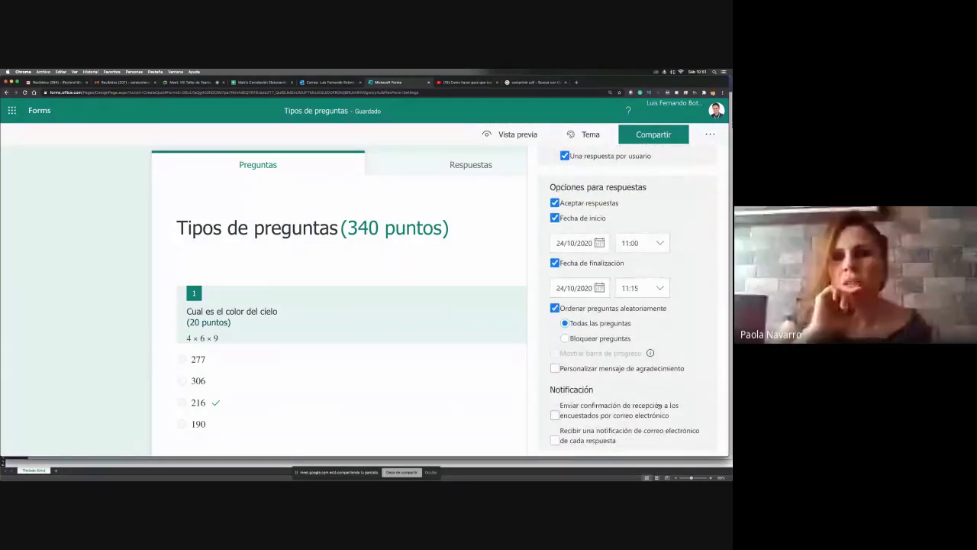
pyautogui.scroll(1, 659, 406)
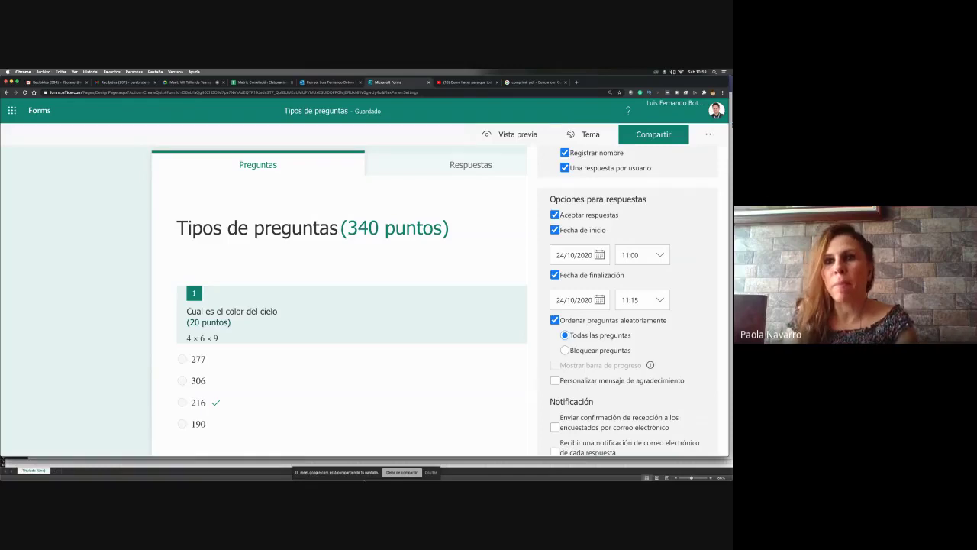
pyautogui.click(390, 473)
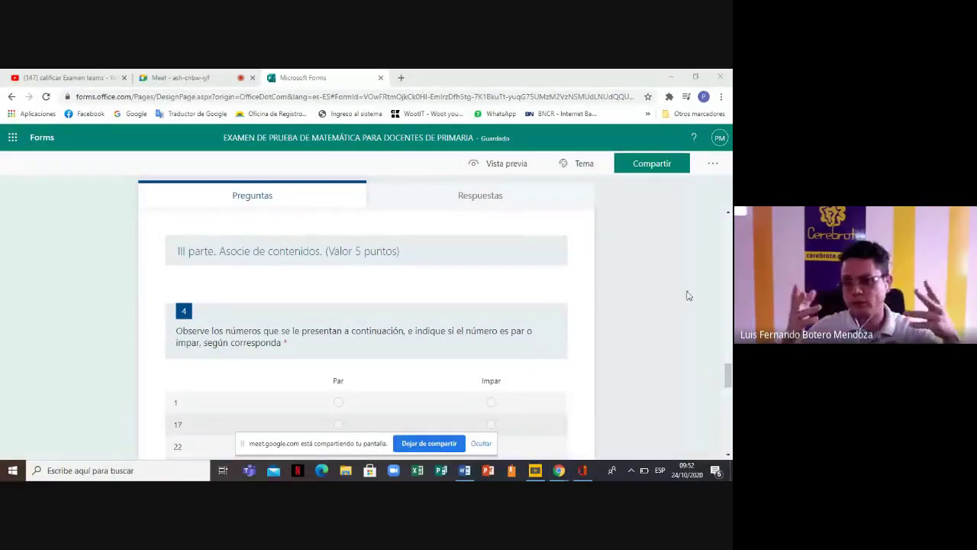
pyautogui.click(729, 375)
pyautogui.moveTo(728, 376); pyautogui.dragTo(728, 223)
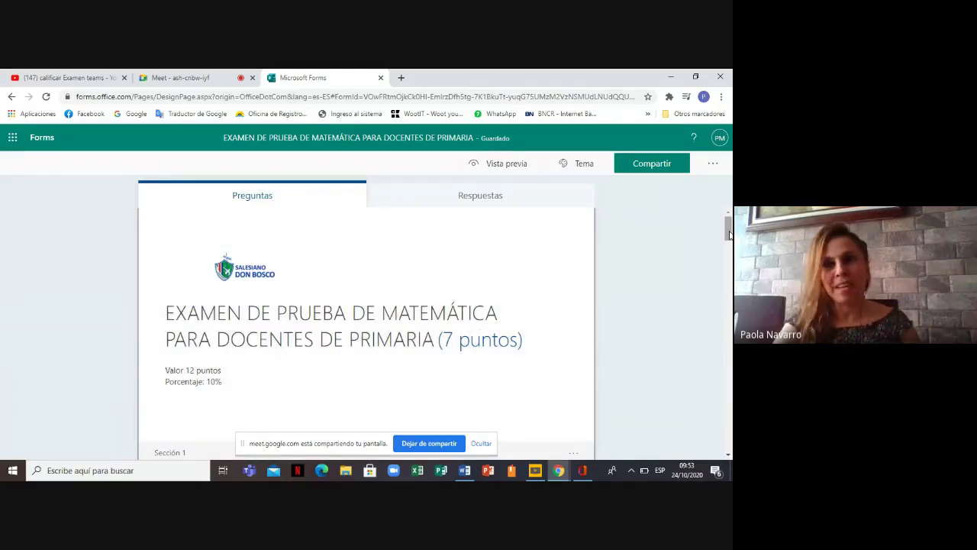
pyautogui.moveTo(729, 230); pyautogui.dragTo(729, 350)
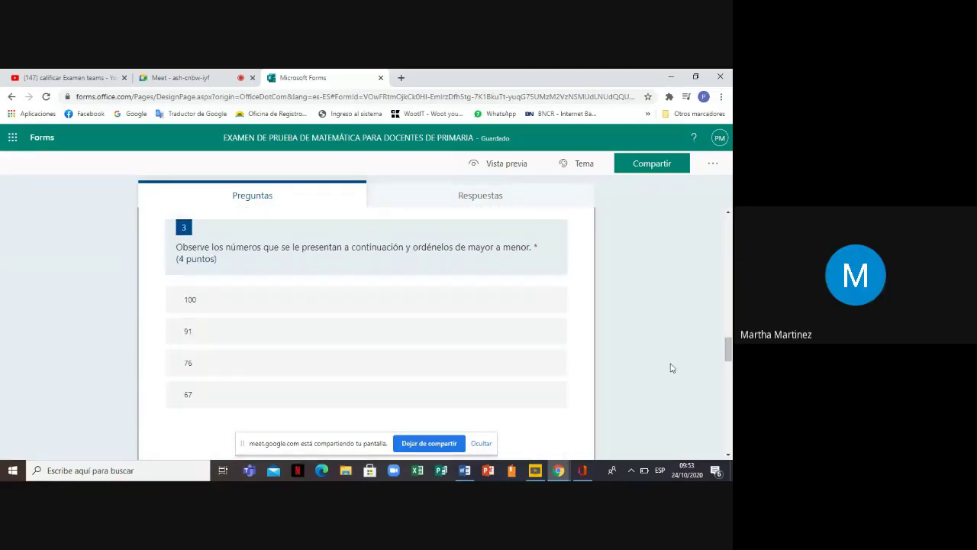
pyautogui.moveTo(729, 359); pyautogui.dragTo(729, 391)
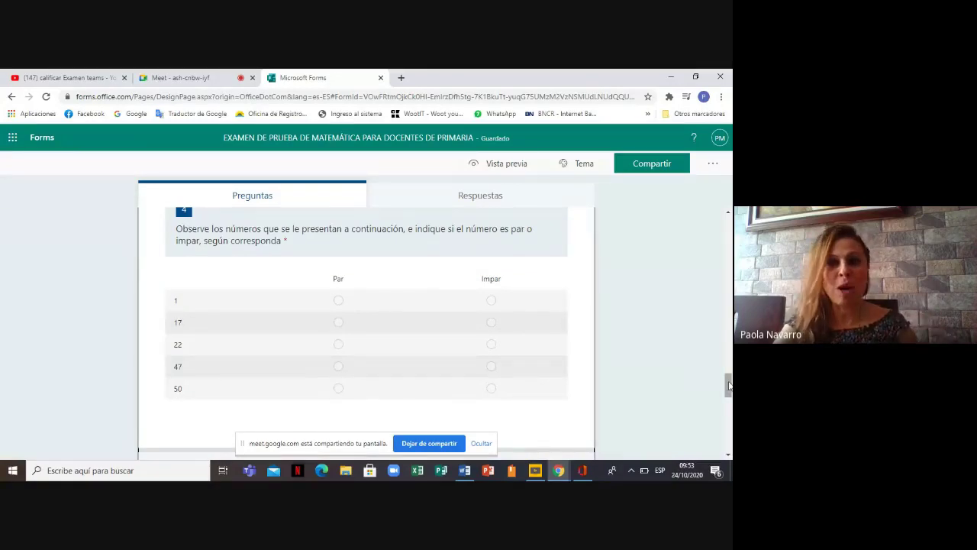
pyautogui.moveTo(729, 386); pyautogui.dragTo(729, 399)
pyautogui.moveTo(728, 405); pyautogui.dragTo(729, 376)
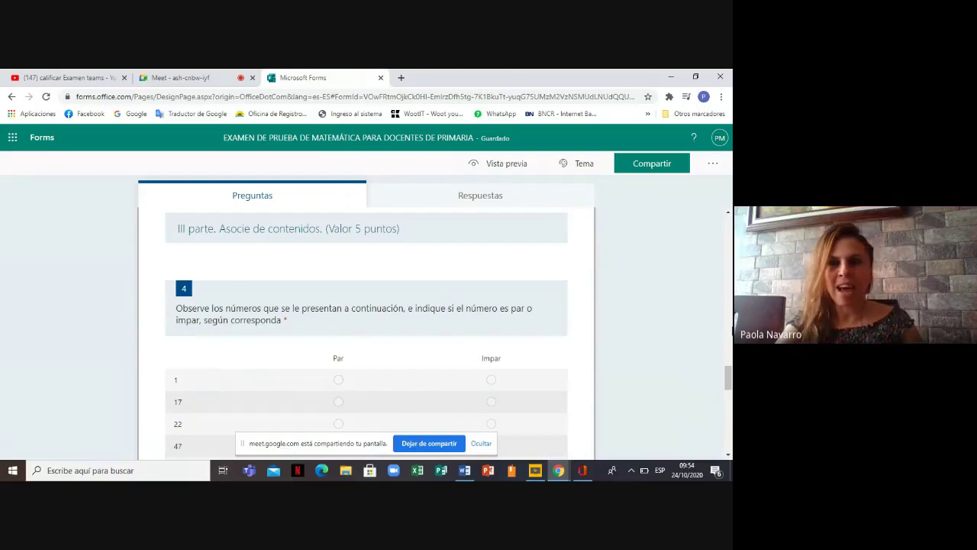
pyautogui.moveTo(729, 386); pyautogui.dragTo(729, 396)
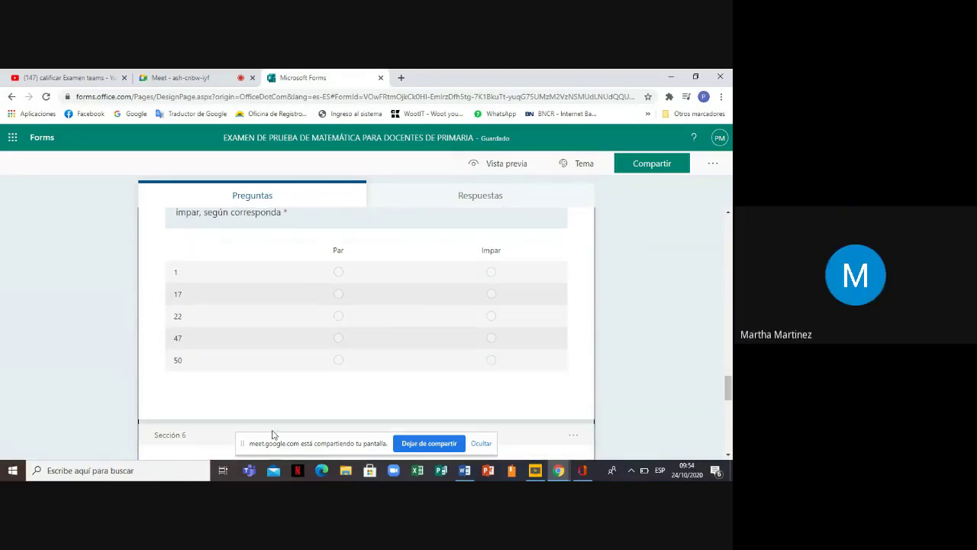
pyautogui.click(232, 357)
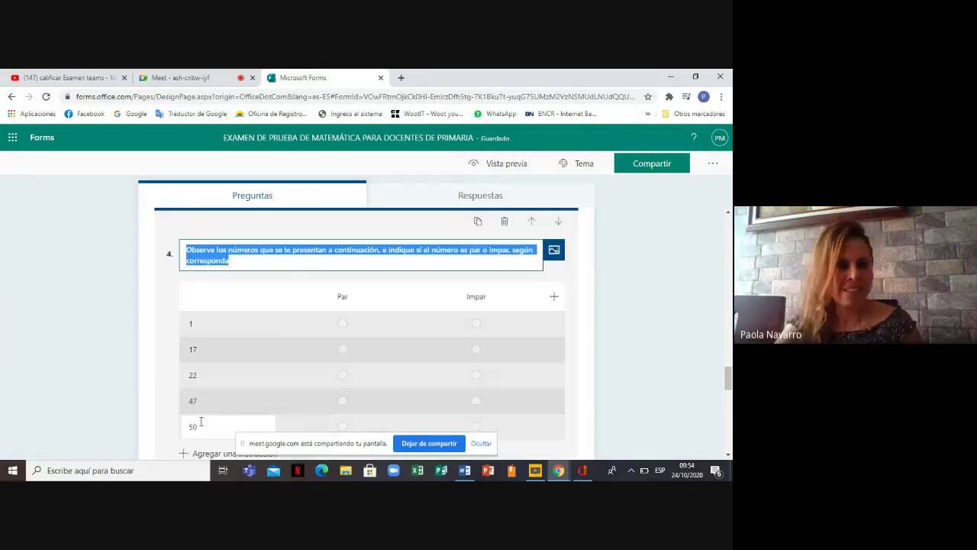
pyautogui.click(225, 426)
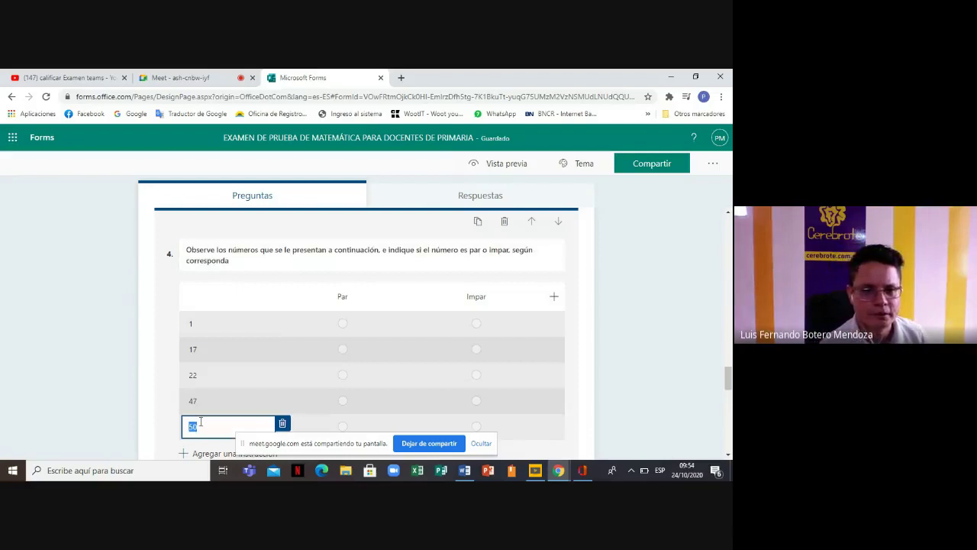
pyautogui.click(729, 382)
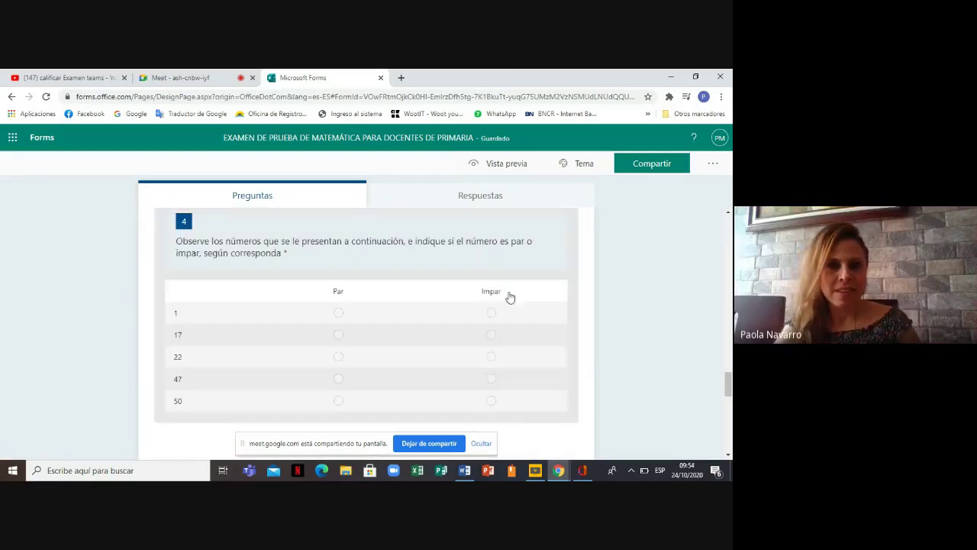
pyautogui.click(484, 243)
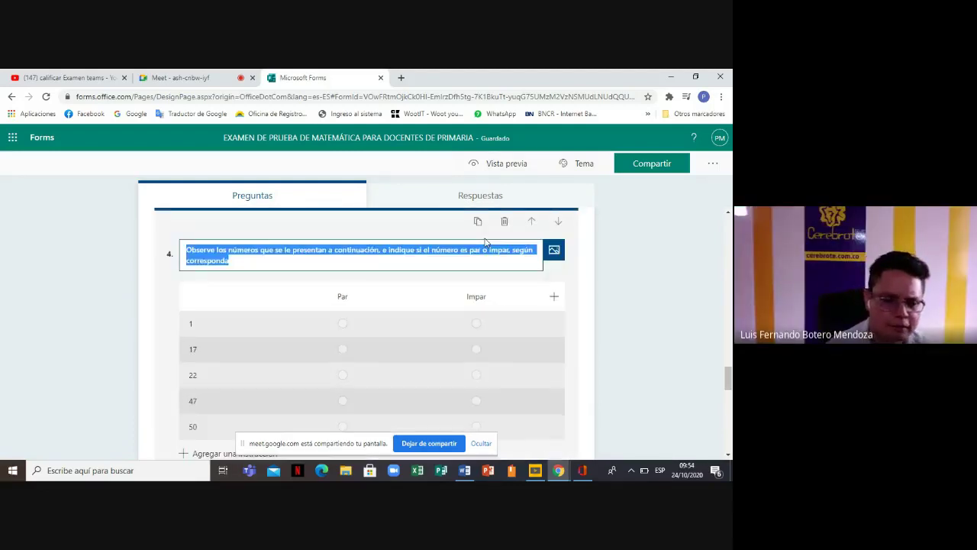
pyautogui.click(728, 456)
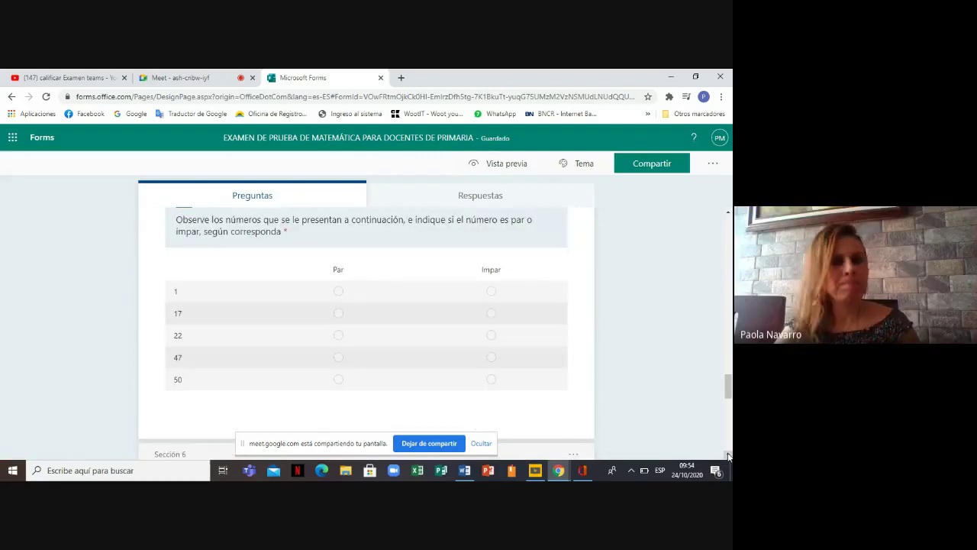
pyautogui.click(728, 455)
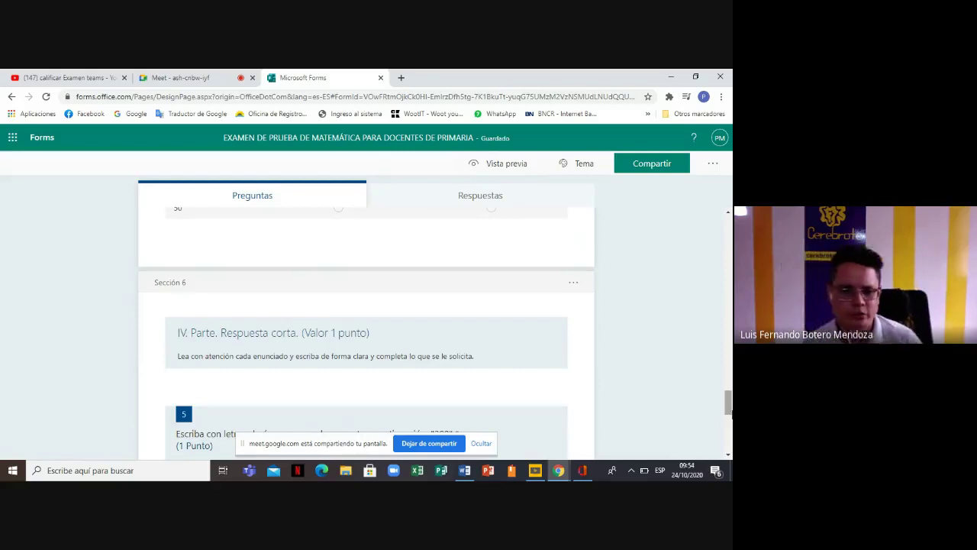
# Step: Scroll through the math exam's remaining sections and stop sharing it with the meeting
pyautogui.moveTo(728, 404); pyautogui.dragTo(730, 433)
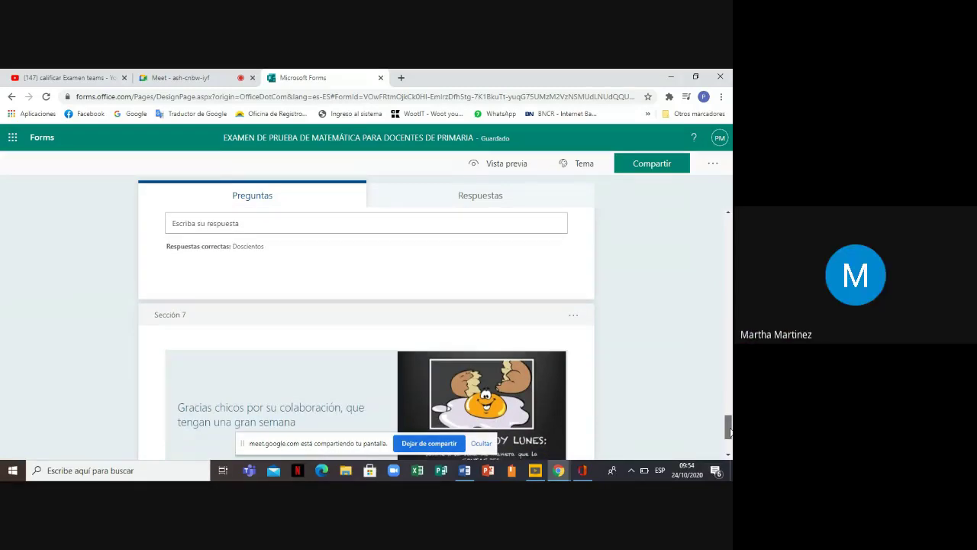
pyautogui.moveTo(729, 432); pyautogui.dragTo(729, 389)
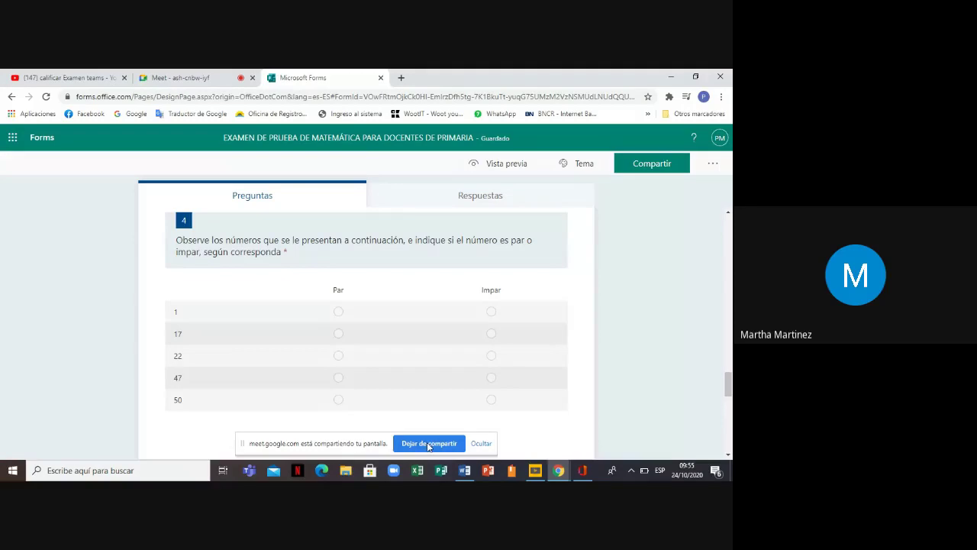
pyautogui.click(428, 443)
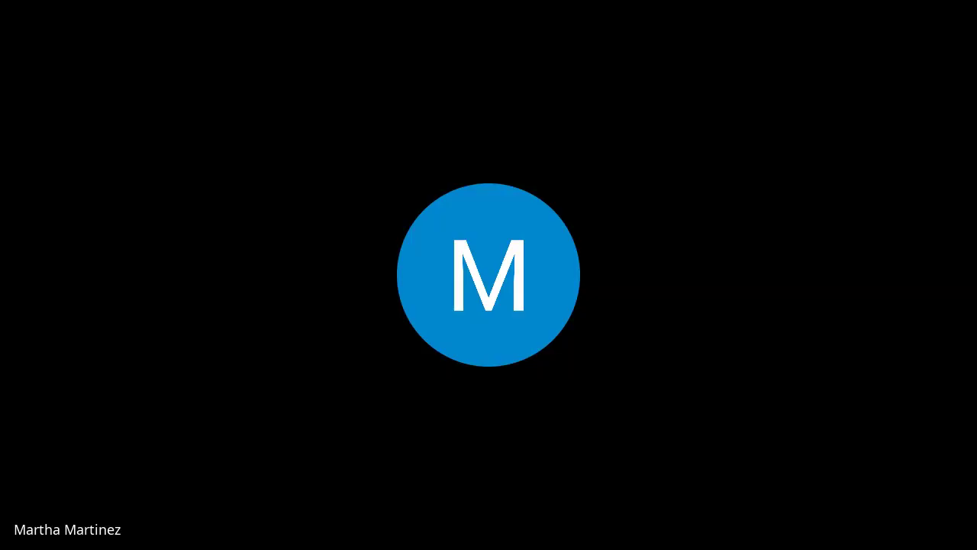
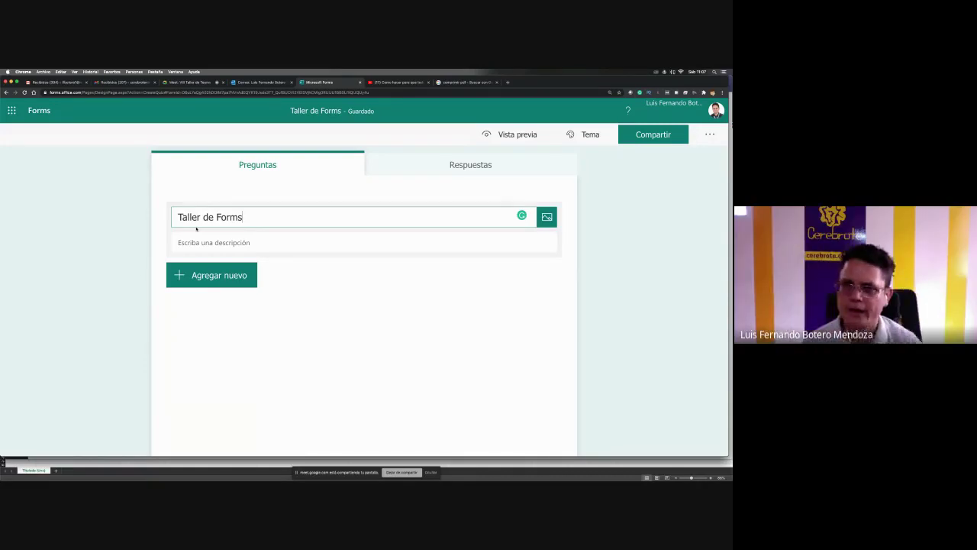
# Step: Review the quiz settings panel, then return to the questions
pyautogui.click(706, 134)
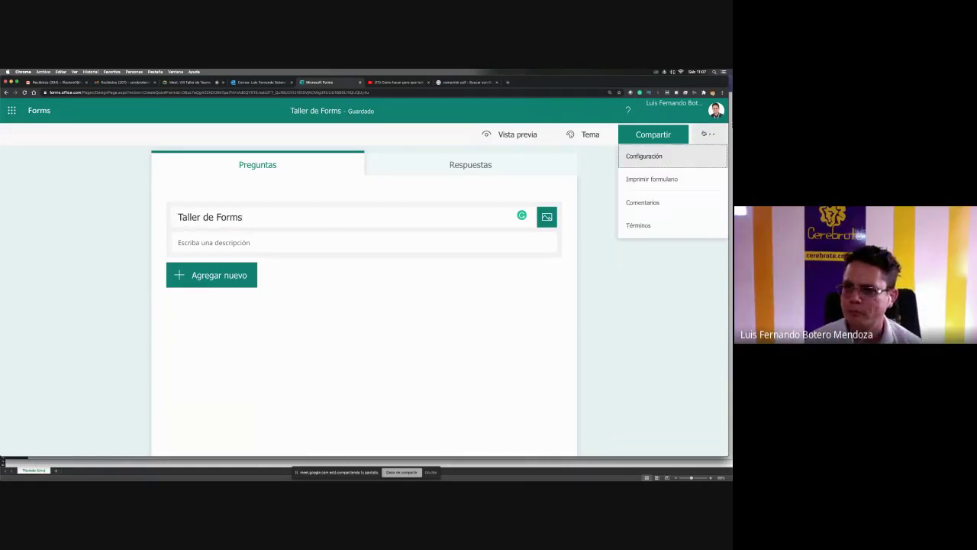
pyautogui.click(657, 160)
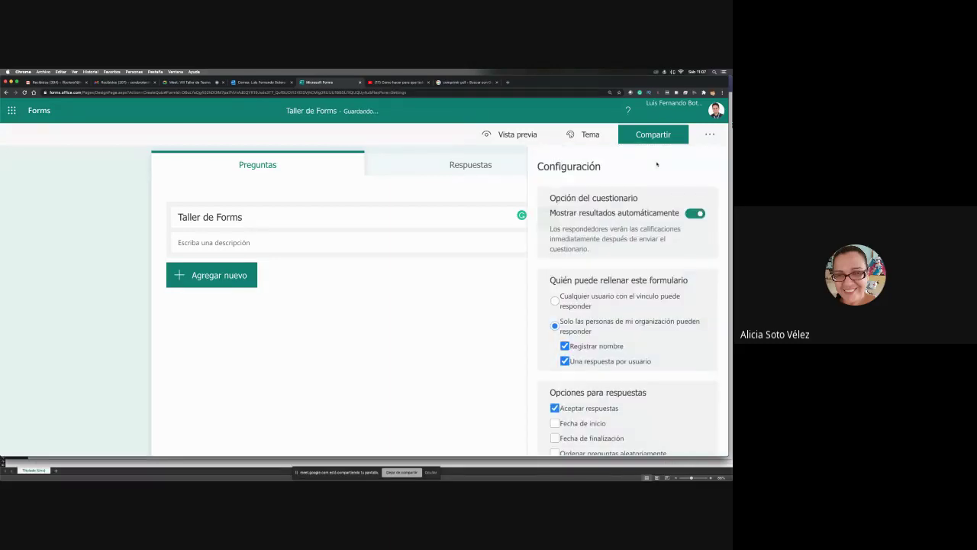
pyautogui.scroll(-2, 720, 377)
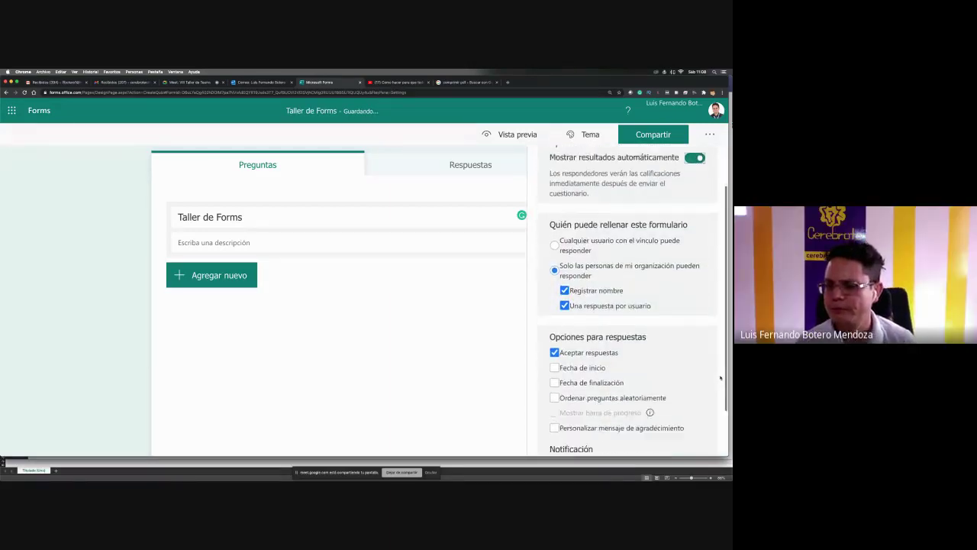
pyautogui.scroll(-2, 720, 377)
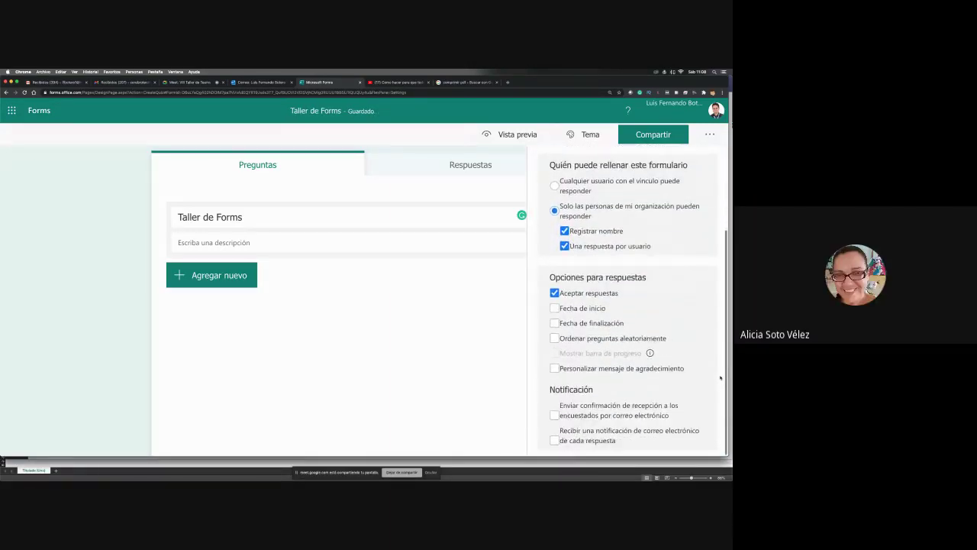
pyautogui.scroll(4, 720, 377)
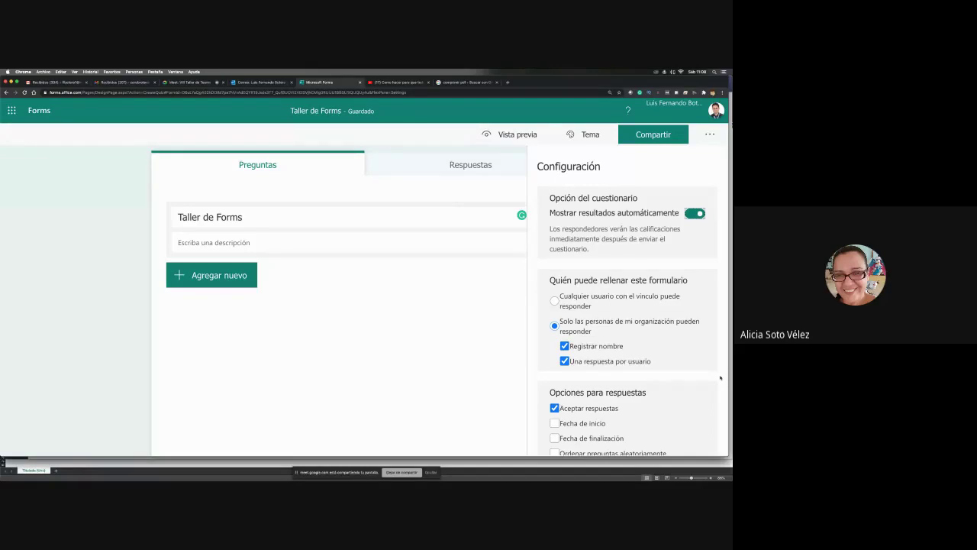
pyautogui.scroll(-1, 720, 378)
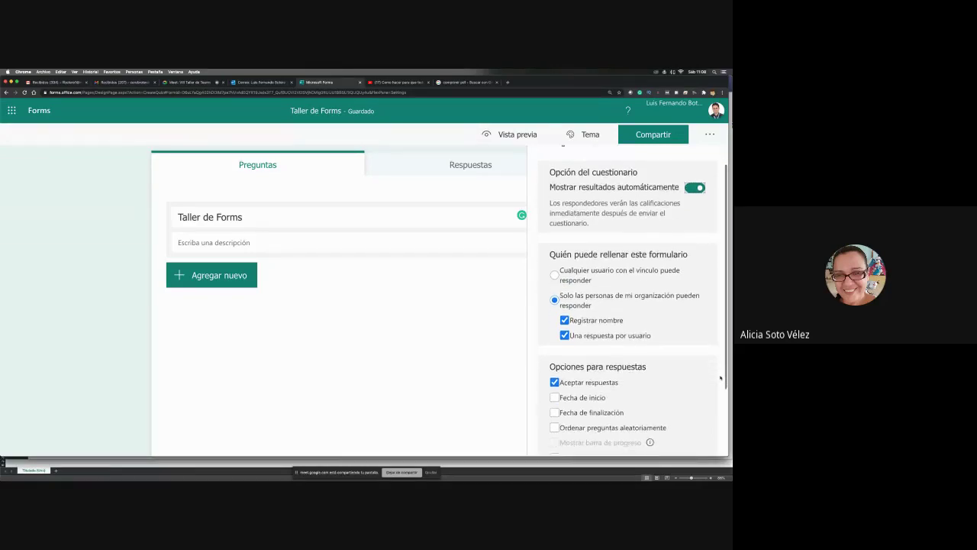
pyautogui.scroll(-1, 720, 377)
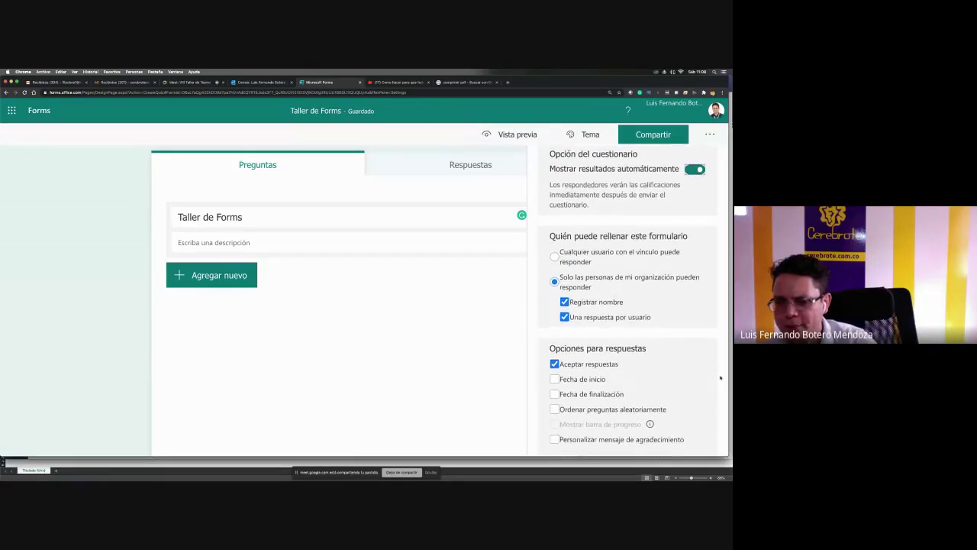
pyautogui.scroll(-1, 720, 378)
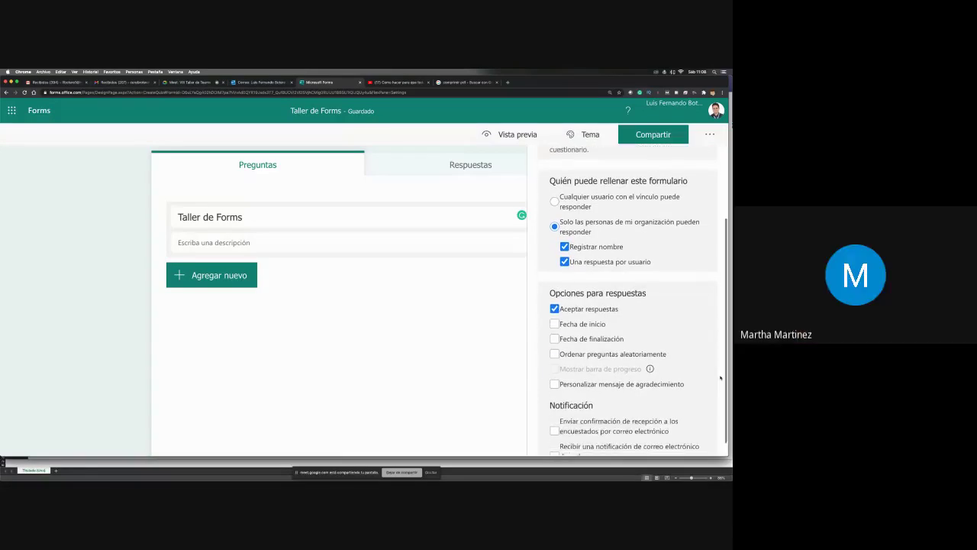
pyautogui.scroll(-1, 720, 377)
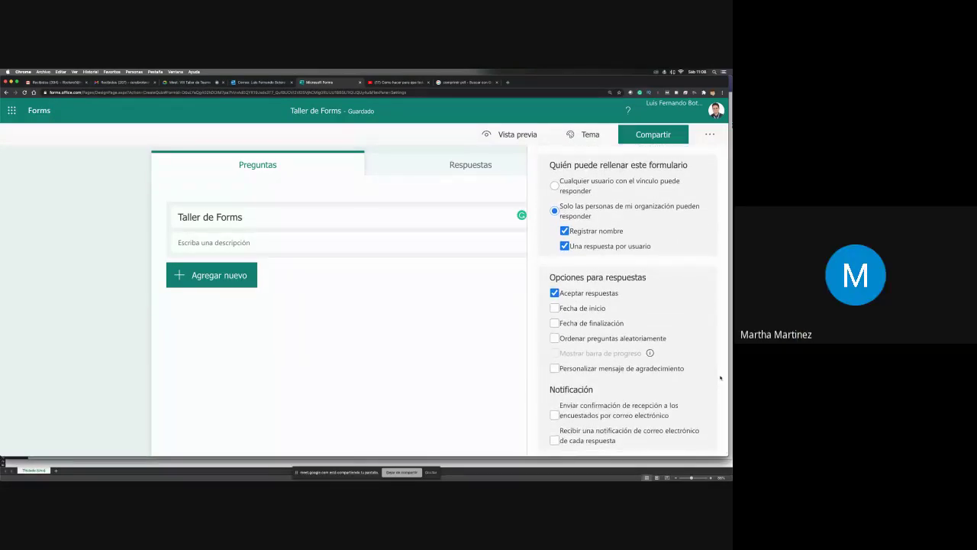
pyautogui.scroll(3, 720, 377)
pyautogui.click(386, 331)
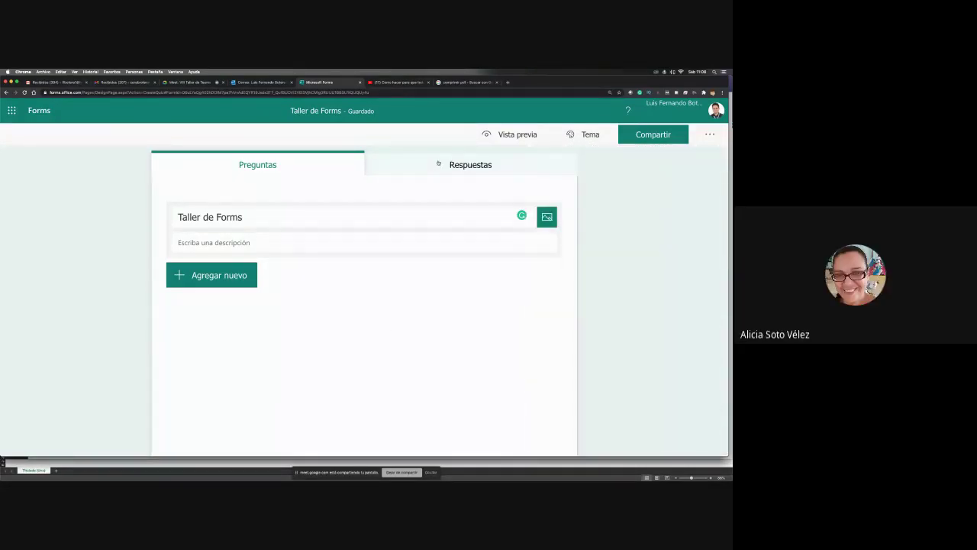
# Step: Check the quiz response summary, then look through the quiz settings again
pyautogui.click(439, 162)
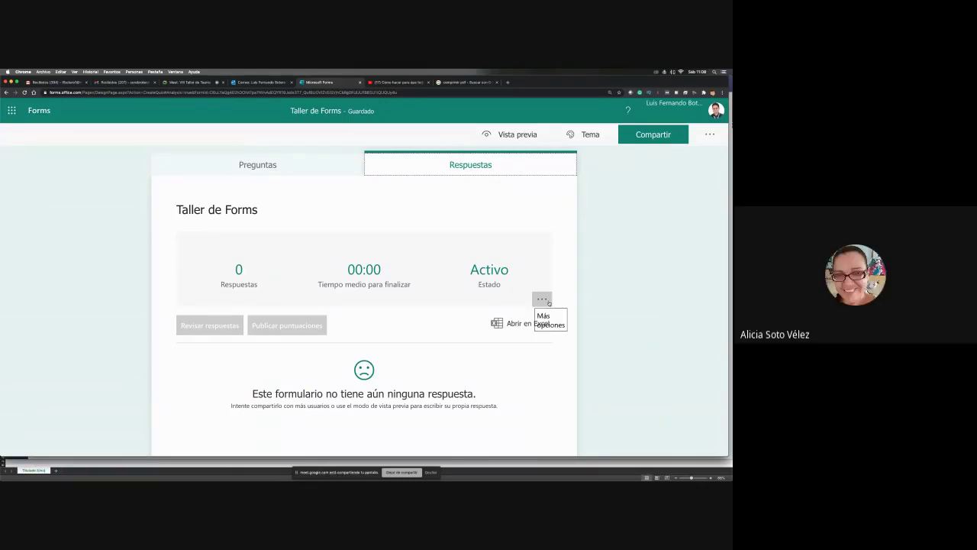
pyautogui.click(191, 164)
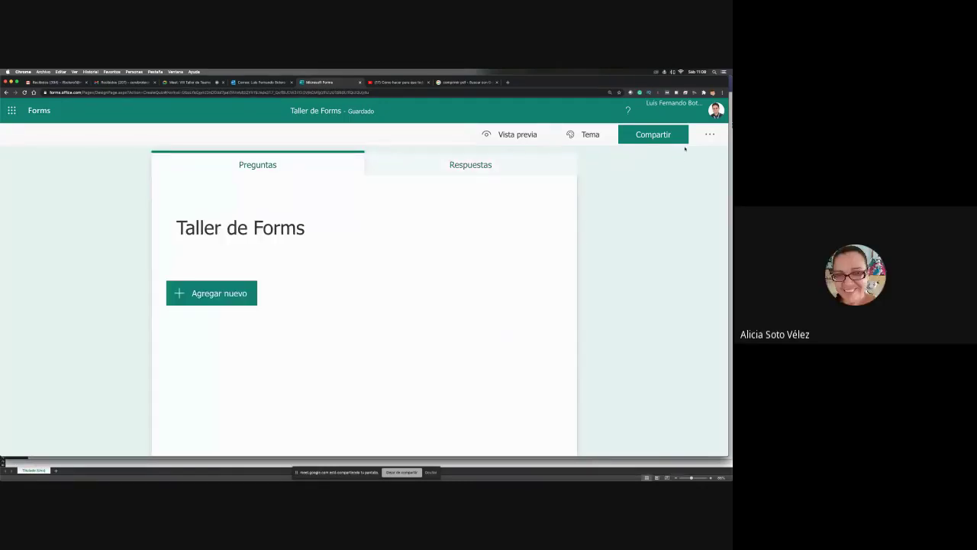
pyautogui.click(710, 134)
pyautogui.click(653, 156)
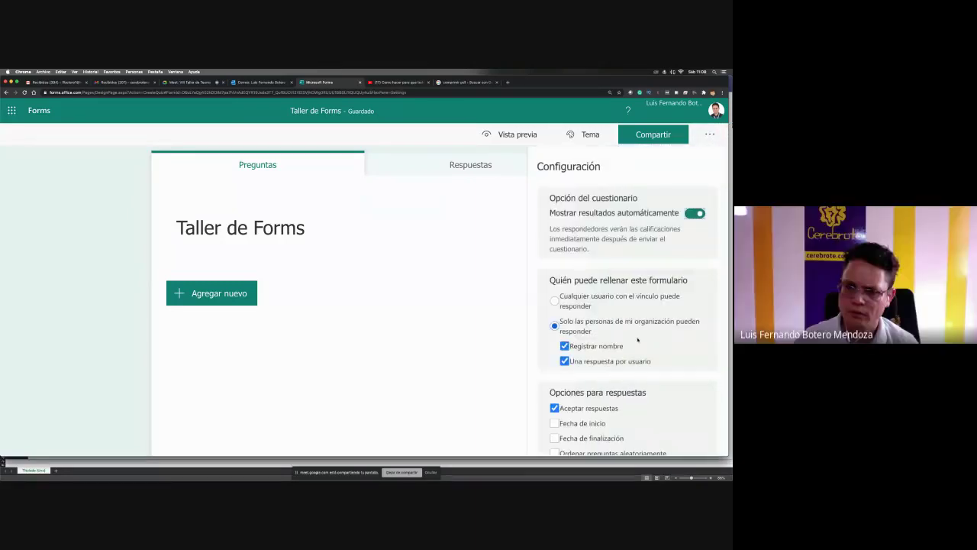
pyautogui.scroll(-3, 638, 340)
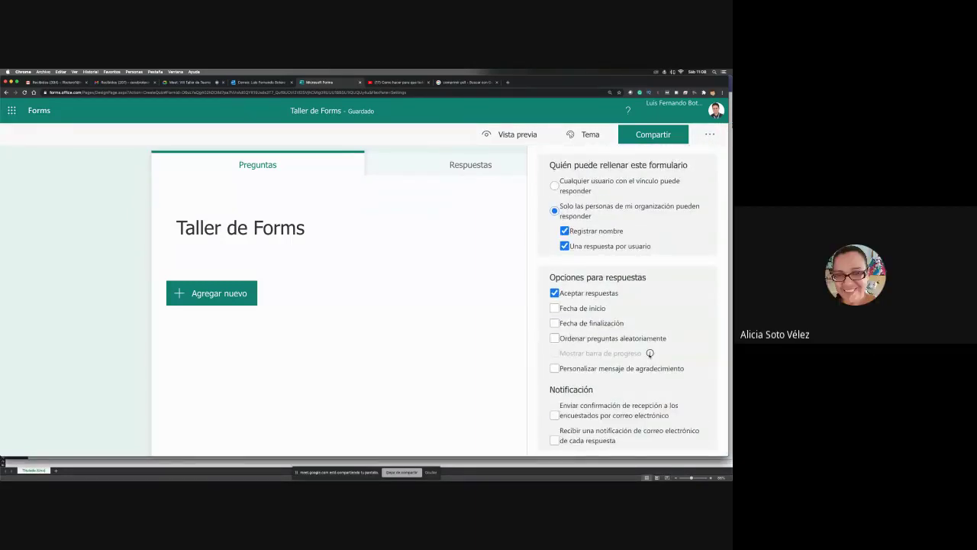
pyautogui.moveTo(649, 354)
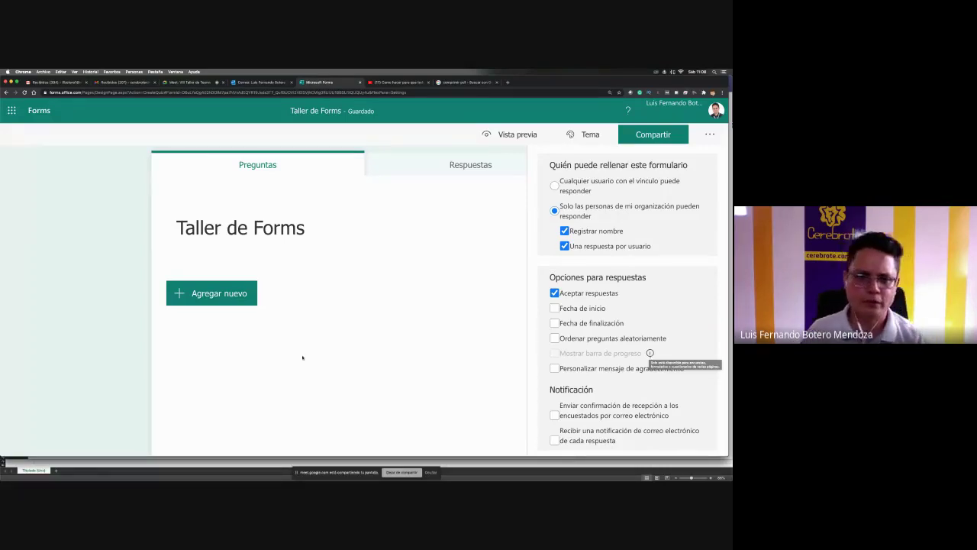
pyautogui.click(102, 275)
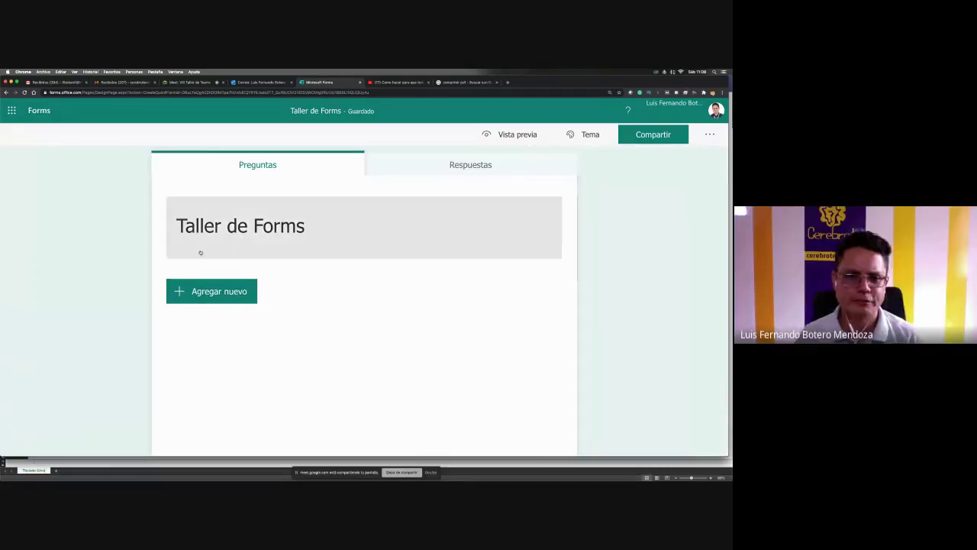
# Step: Enter the description 'Por favor llene este cuestionario para darle su certificación. Necesitamos sacar más de 60 puntos.'
pyautogui.click(200, 253)
pyautogui.click(196, 239)
pyautogui.write('Por')
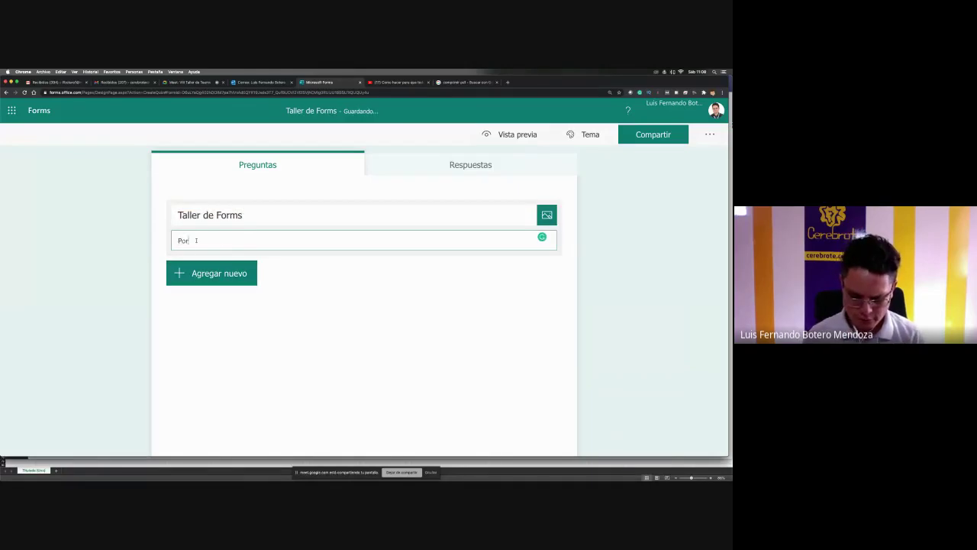
pyautogui.write(' favor llene este ')
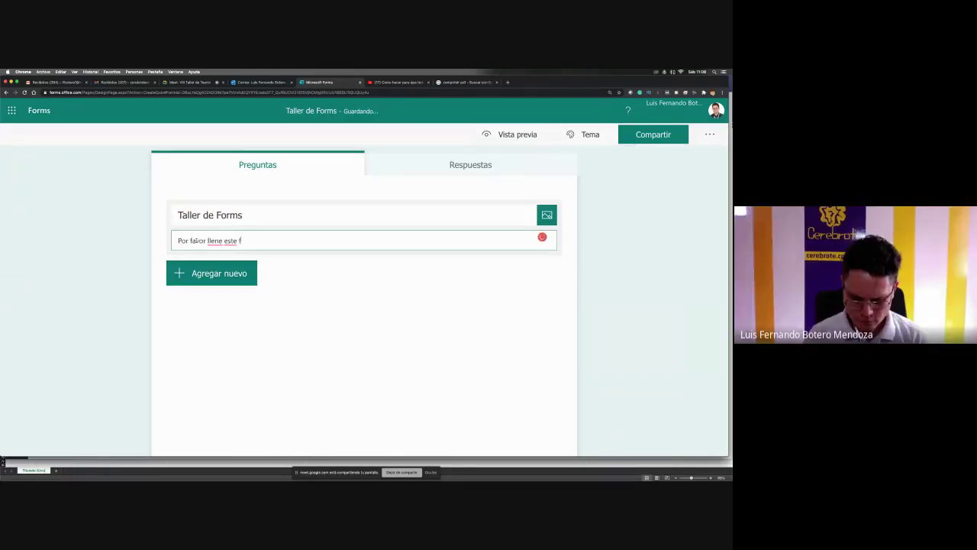
pyautogui.write('cuestionari opa')
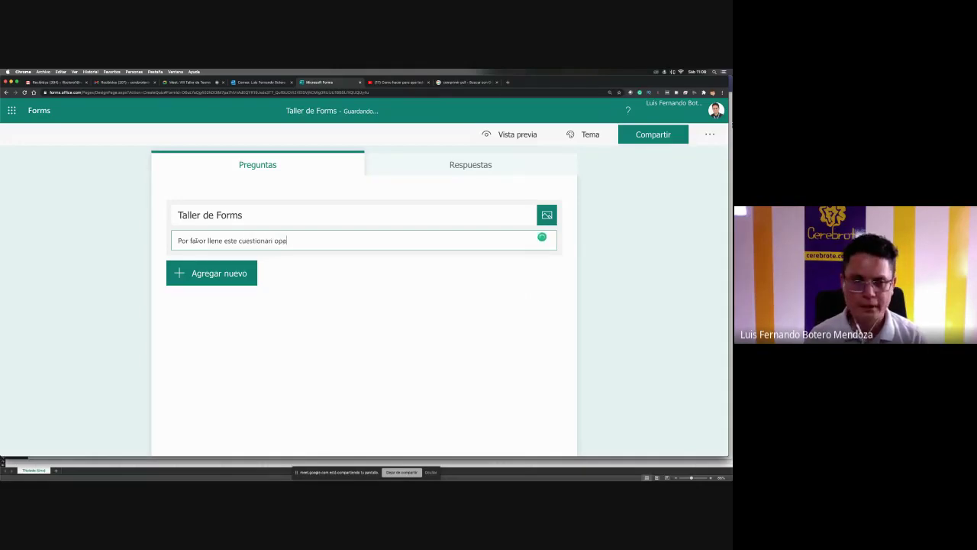
pyautogui.press('BackSpace')
pyautogui.press('BackSpace')
pyautogui.press('BackSpace')
pyautogui.press('BackSpace')
pyautogui.write('o p')
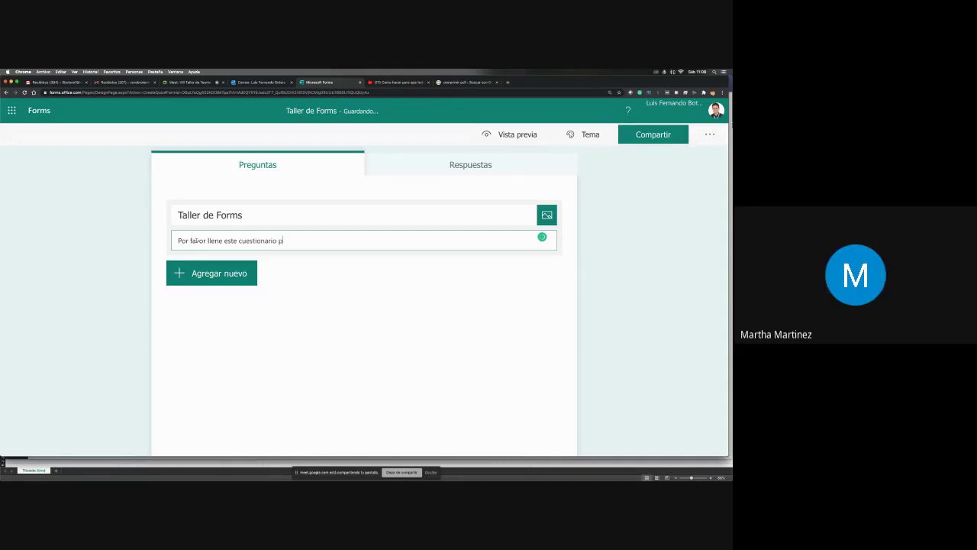
pyautogui.write('ara darle su certificación')
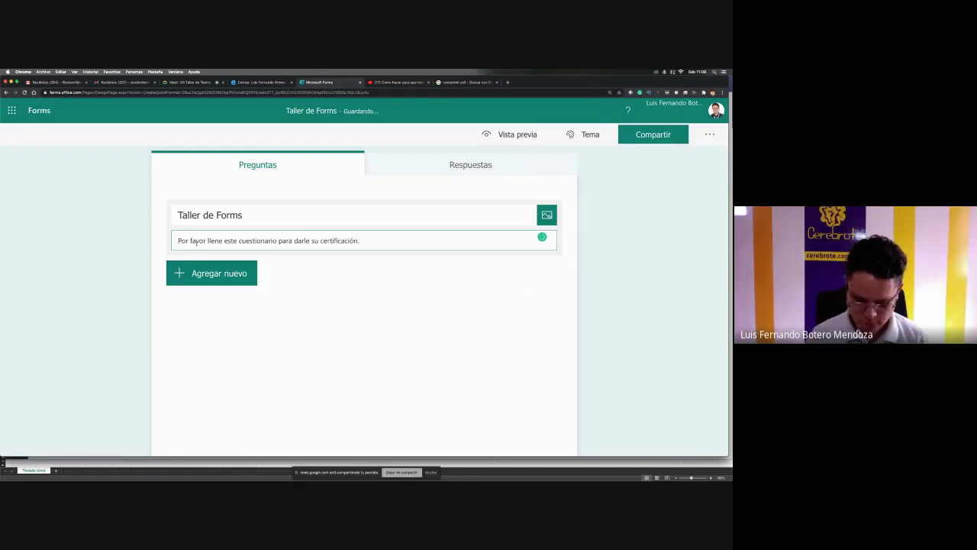
pyautogui.write('. Nece')
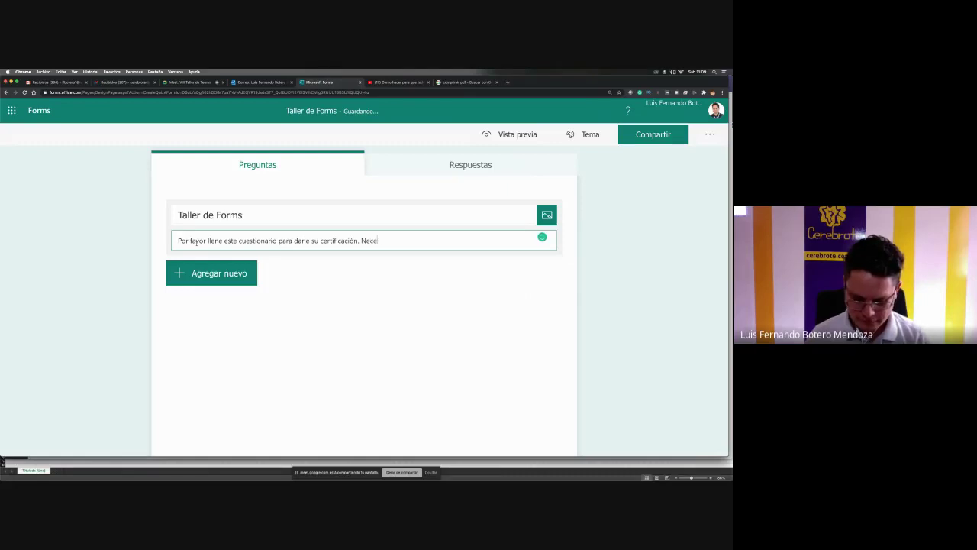
pyautogui.write('sitamos sacar ')
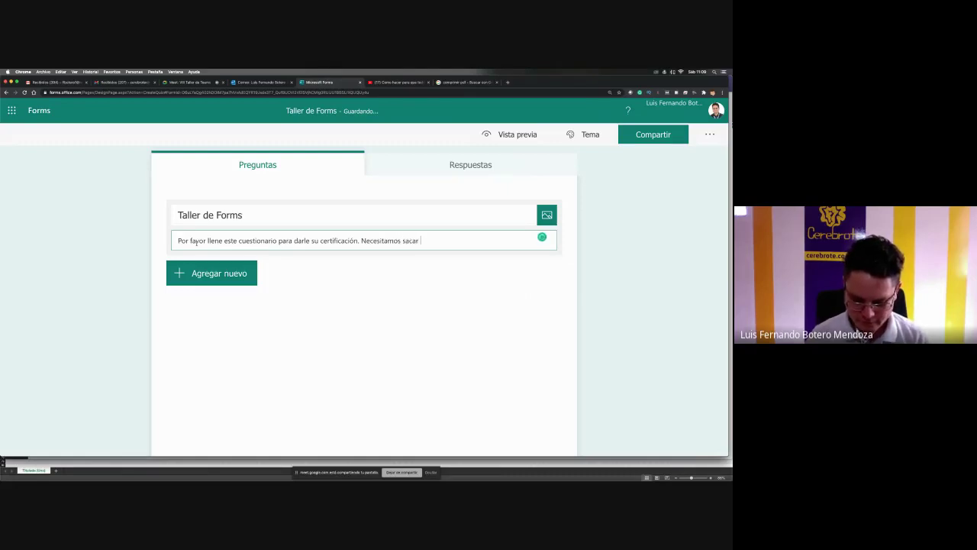
pyautogui.write('más de')
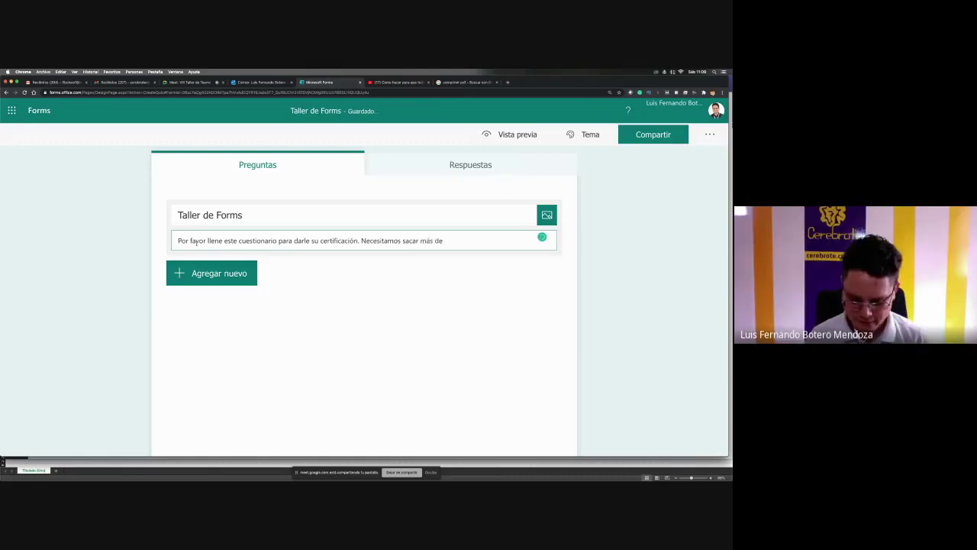
pyautogui.write(' 60 puntos.')
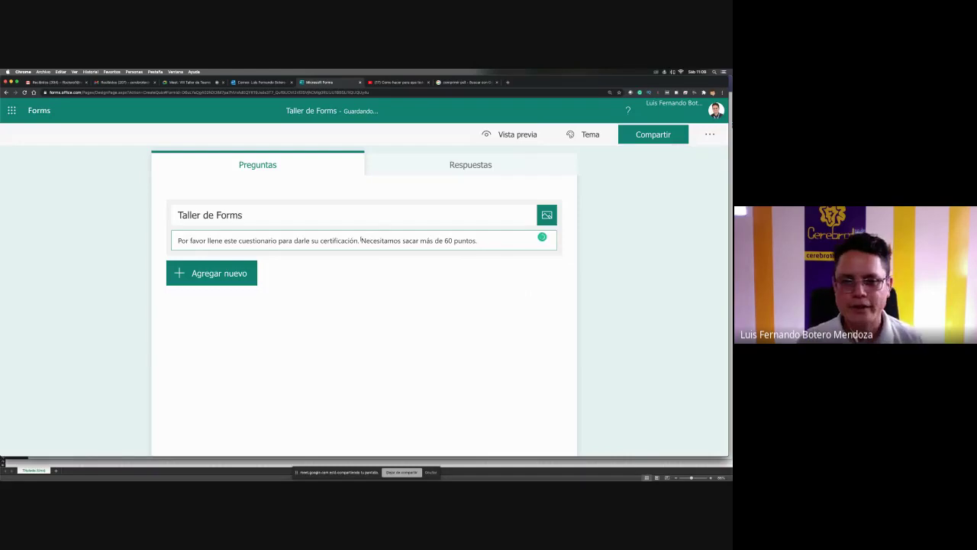
pyautogui.moveTo(361, 241); pyautogui.dragTo(485, 243)
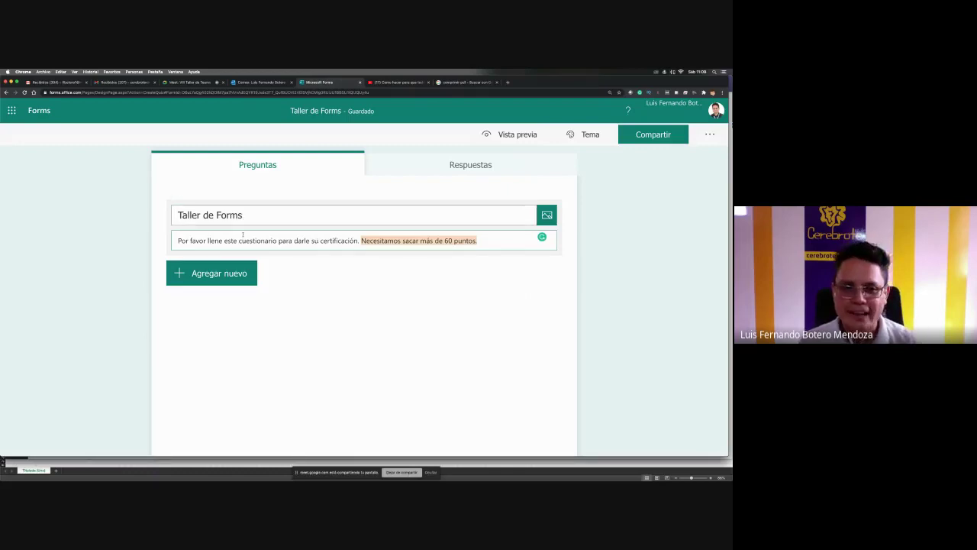
pyautogui.tripleClick(215, 241)
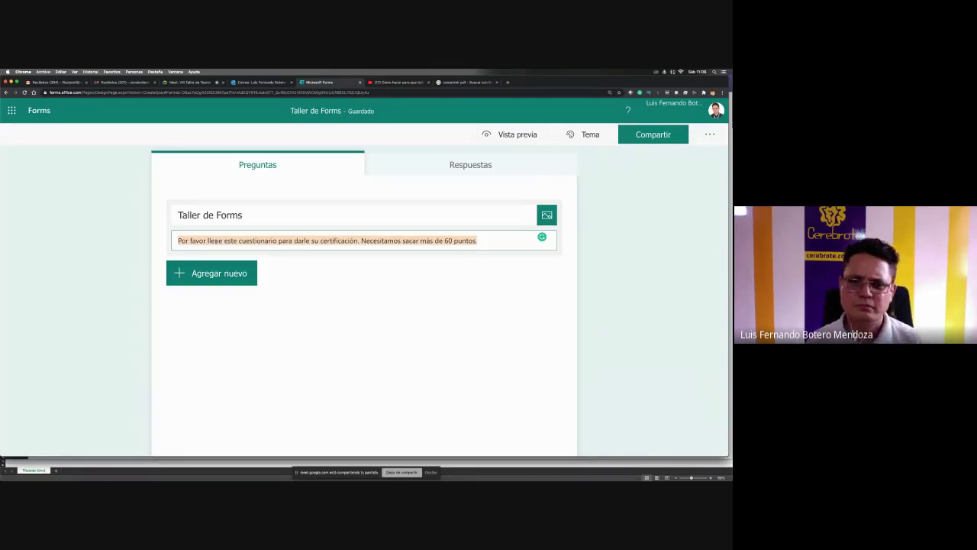
pyautogui.click(202, 241)
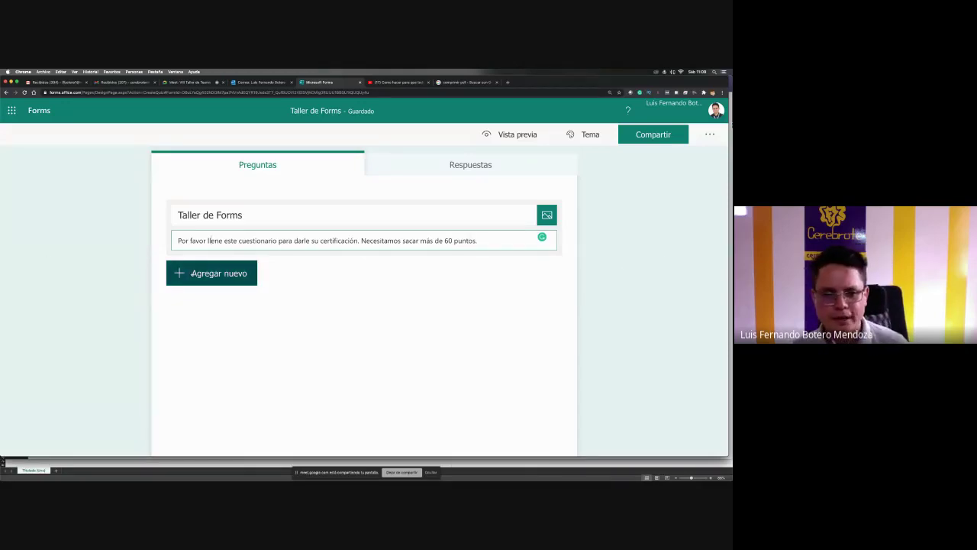
# Step: Add multiple-choice question 1 reading '¿Cuál es el tema de la clase de hoy?', accenting Cuál
pyautogui.click(193, 273)
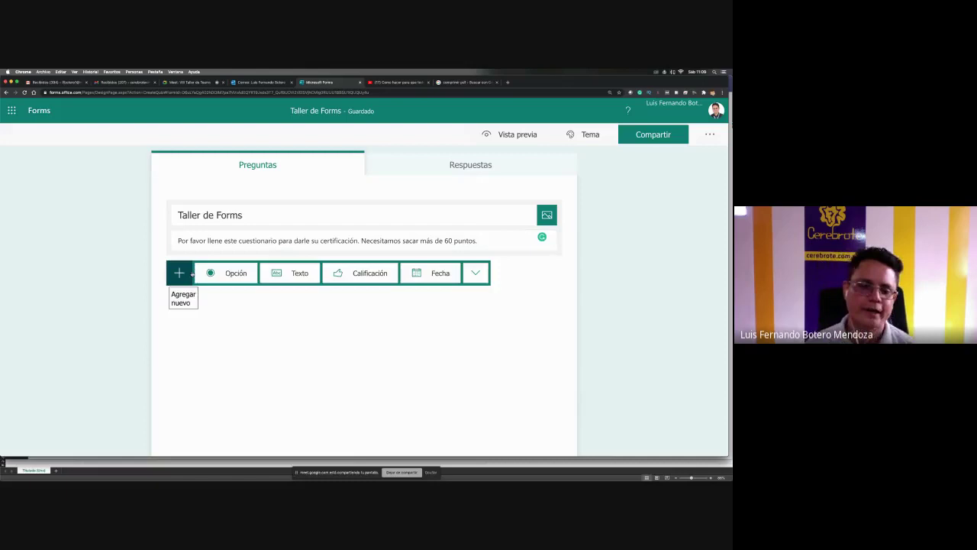
pyautogui.click(212, 272)
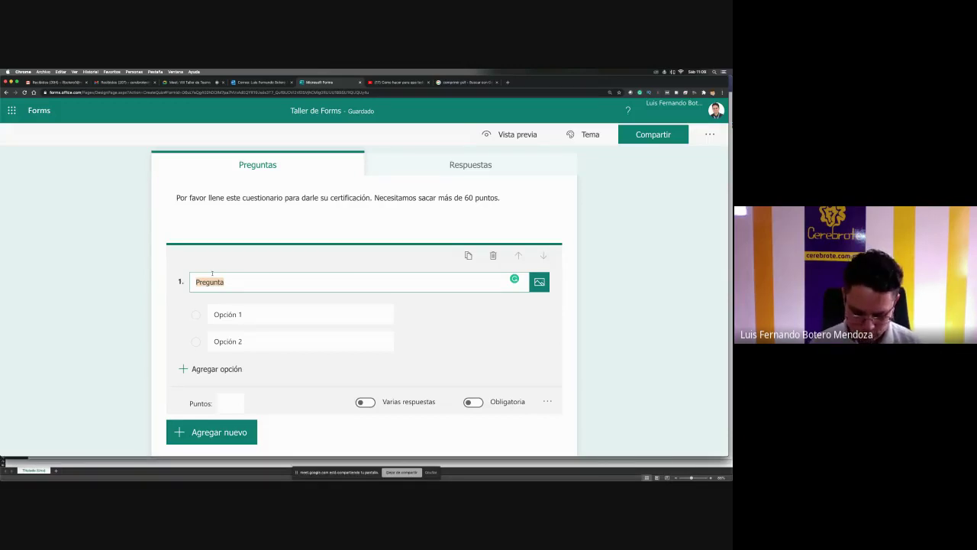
pyautogui.write('Cual es e')
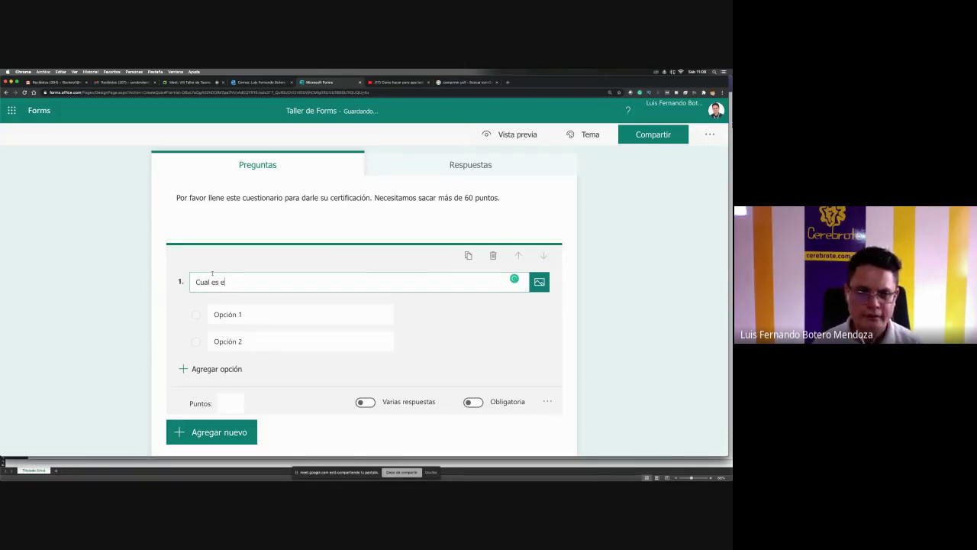
pyautogui.write('l tema de')
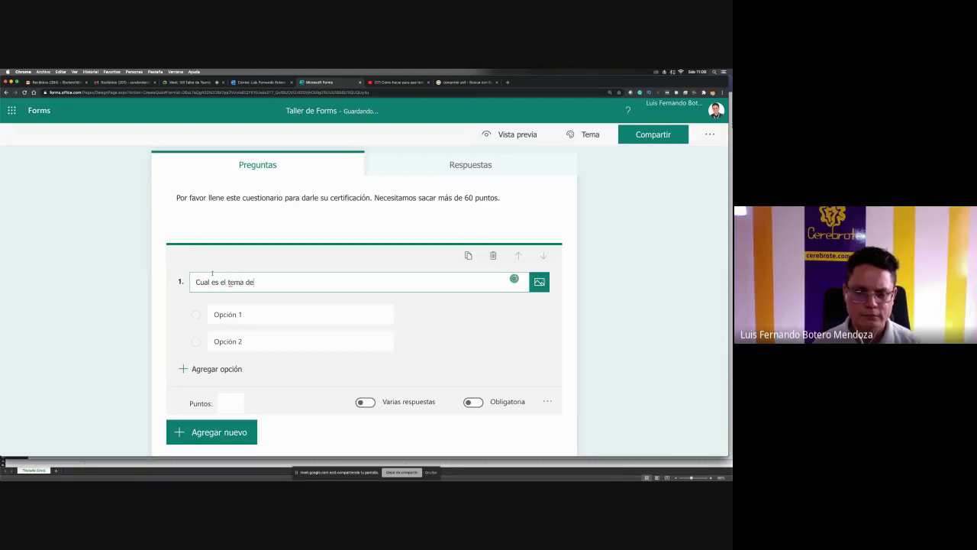
pyautogui.write(' la clase de ')
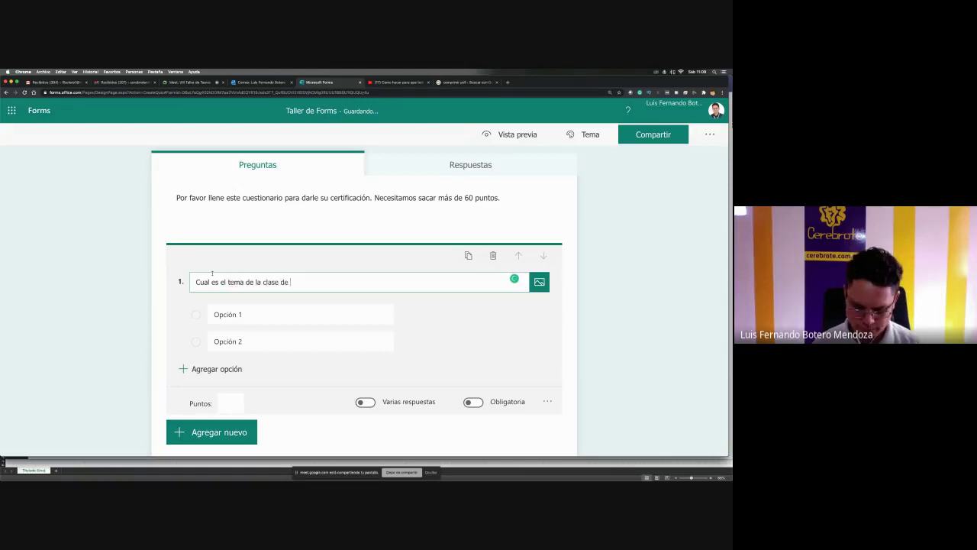
pyautogui.write('hoy?')
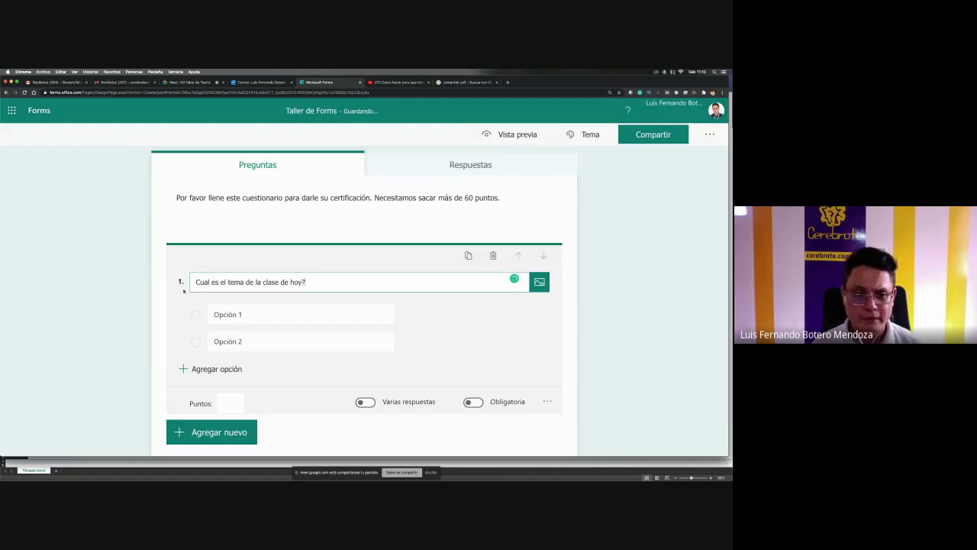
pyautogui.write('¿')
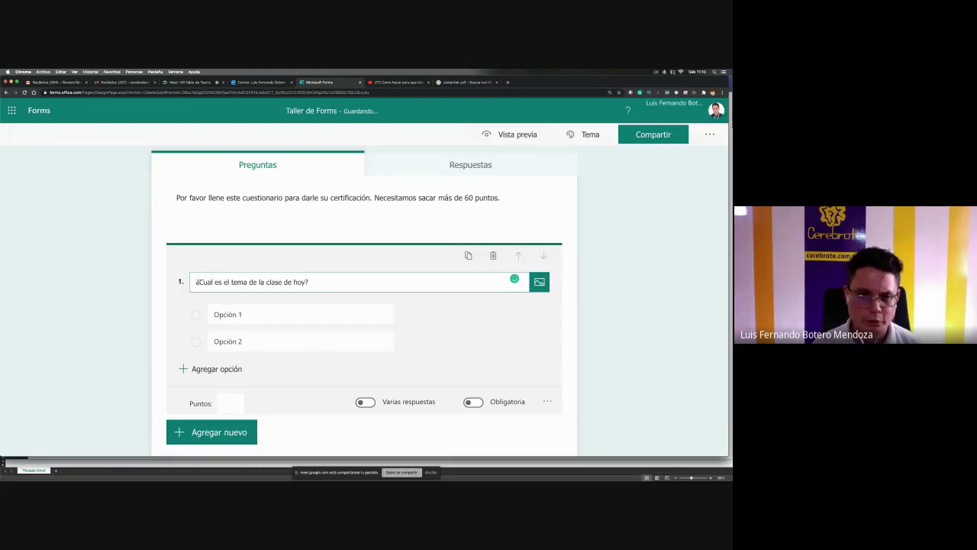
pyautogui.click(212, 282)
pyautogui.press('BackSpace')
pyautogui.write('á')
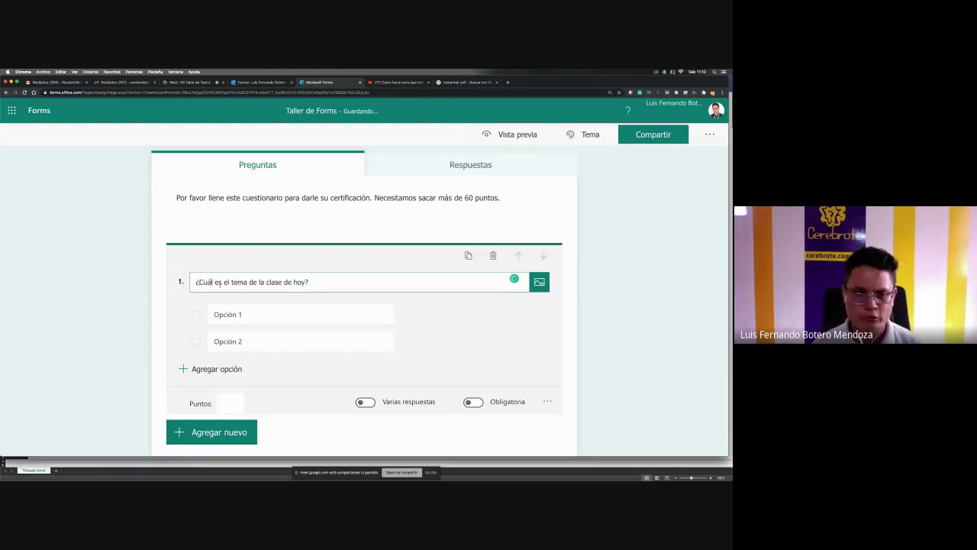
pyautogui.click(260, 312)
pyautogui.click(464, 353)
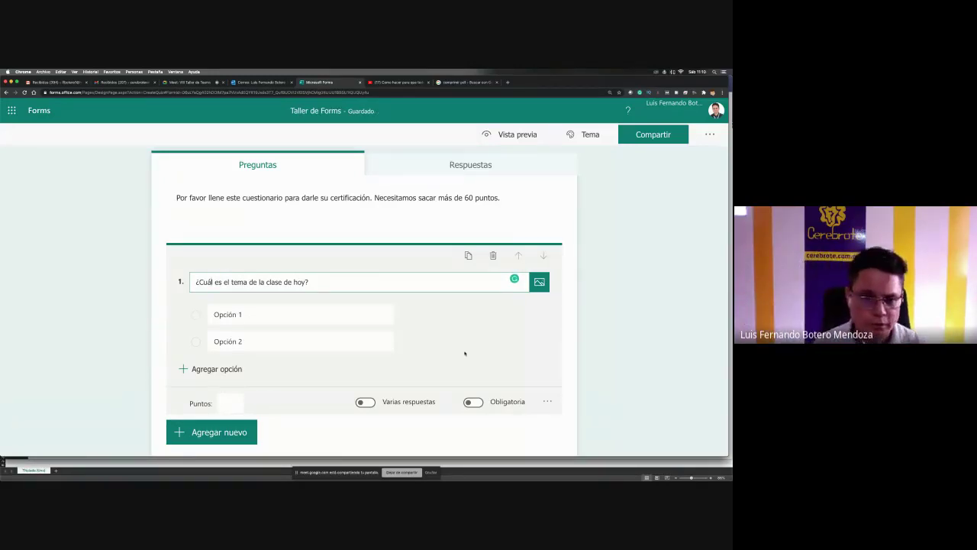
# Step: Enter options Moodle, Forms, Google and Meet, and mark Forms as the correct answer
pyautogui.moveTo(197, 324)
pyautogui.click(233, 315)
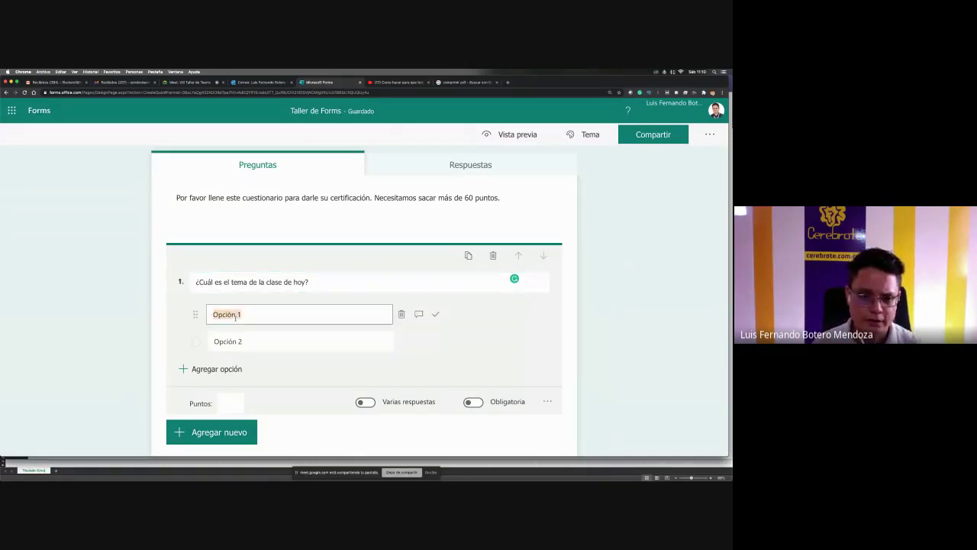
pyautogui.write('Moodle')
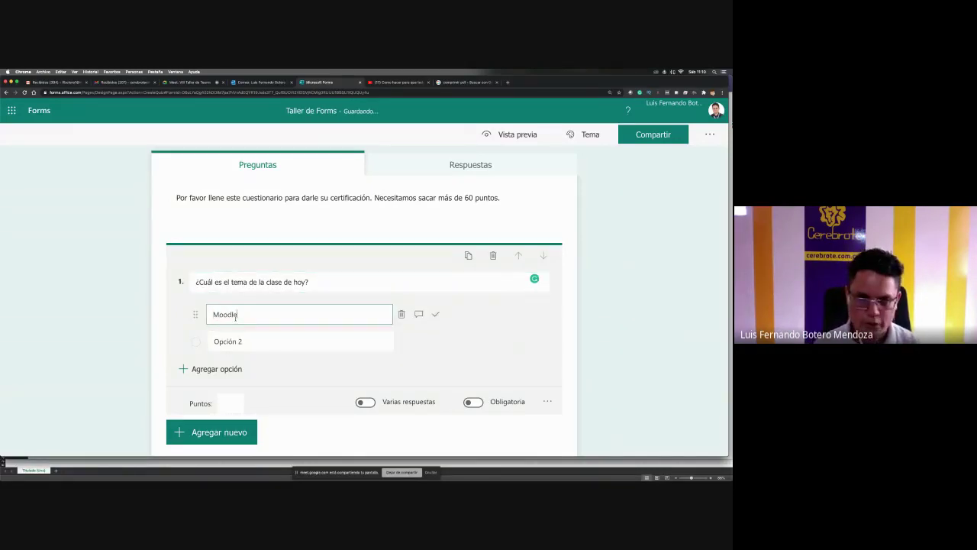
pyautogui.click(237, 341)
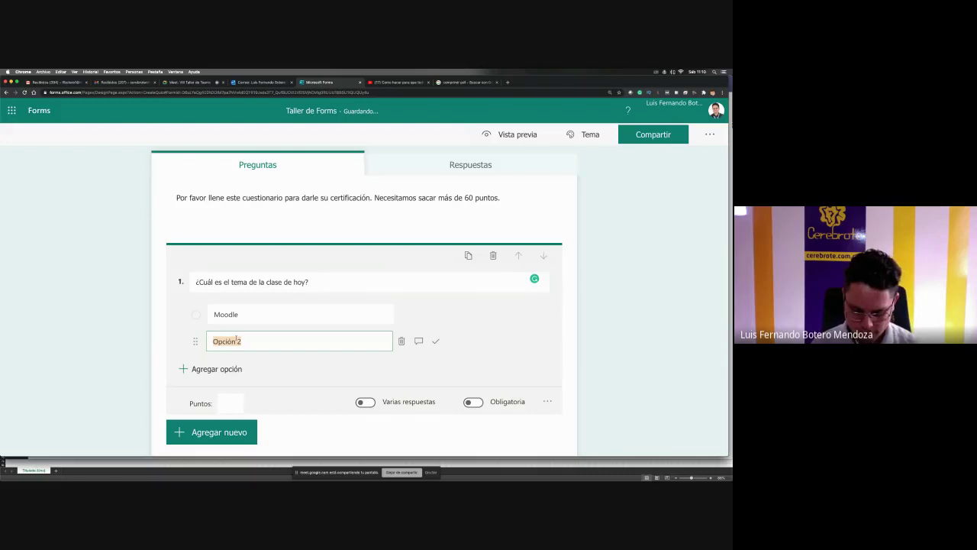
pyautogui.write('Forms')
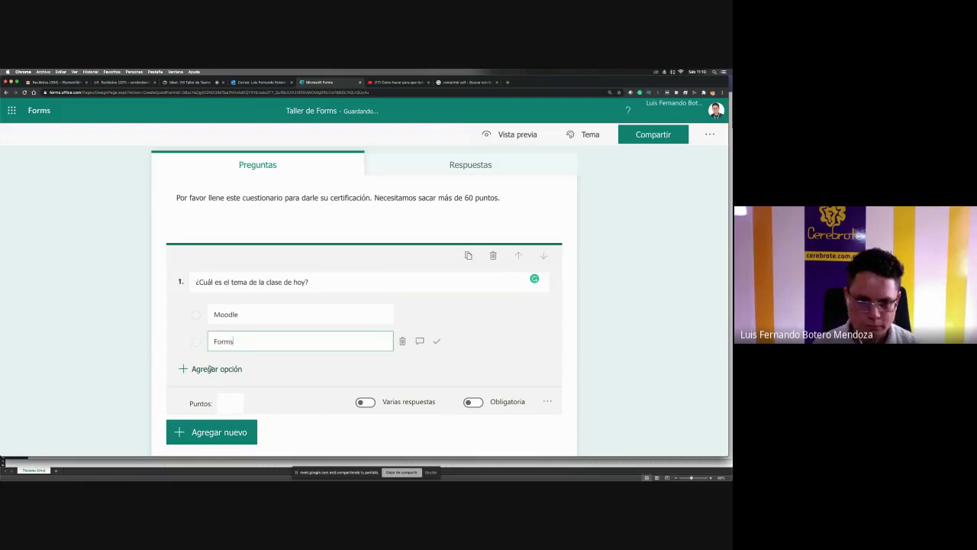
pyautogui.click(210, 368)
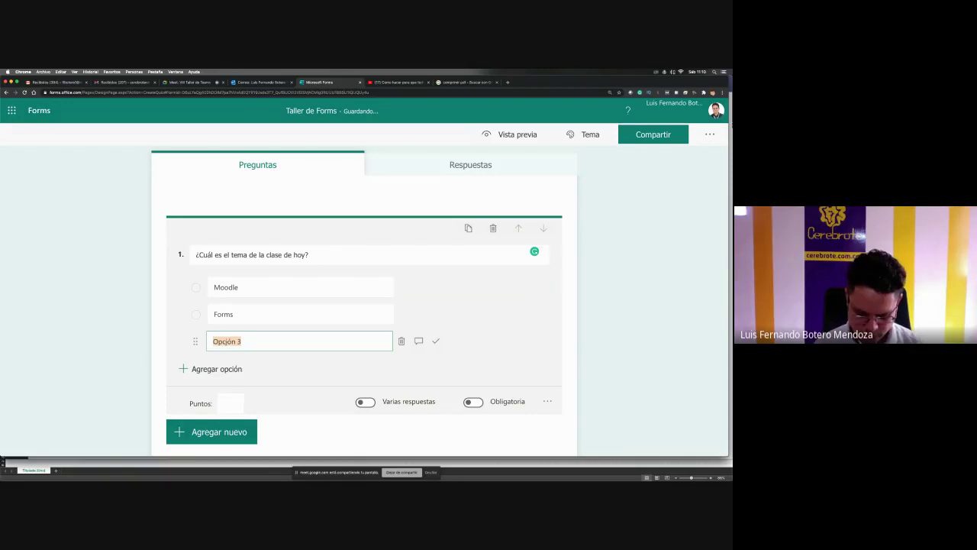
pyautogui.write('Google')
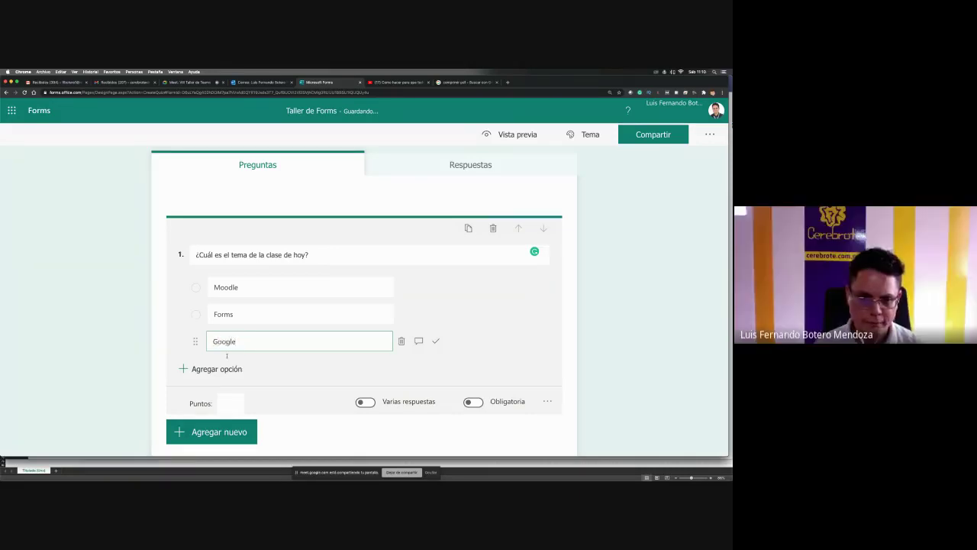
pyautogui.click(218, 369)
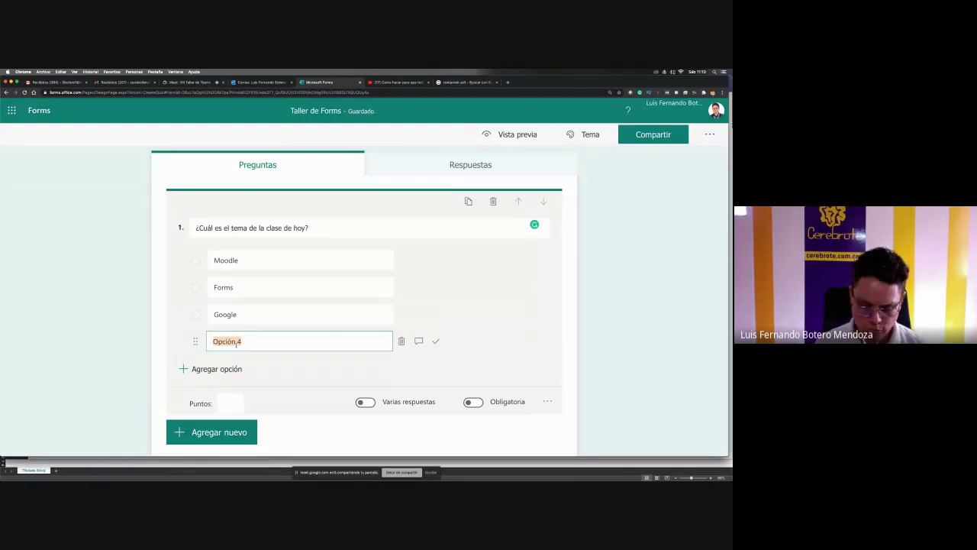
pyautogui.write('Meet')
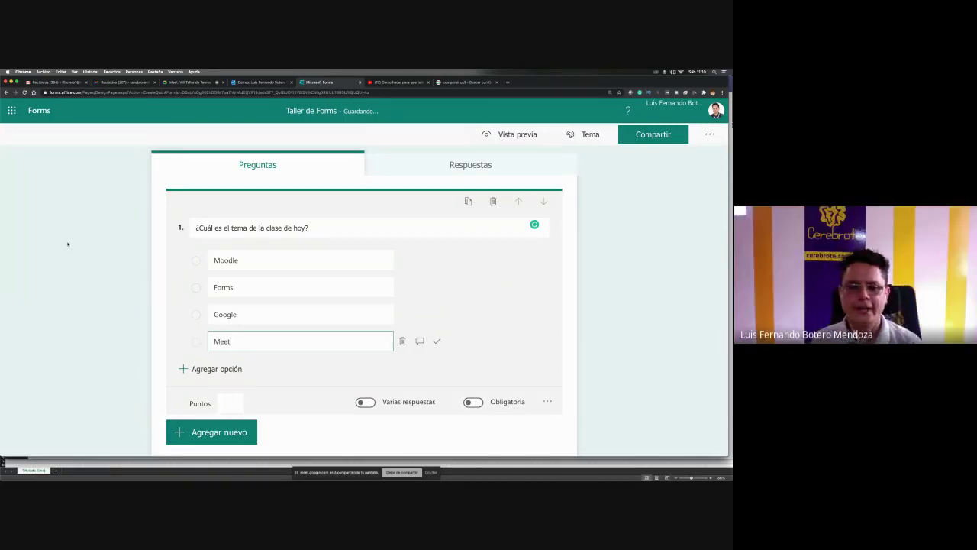
pyautogui.click(217, 228)
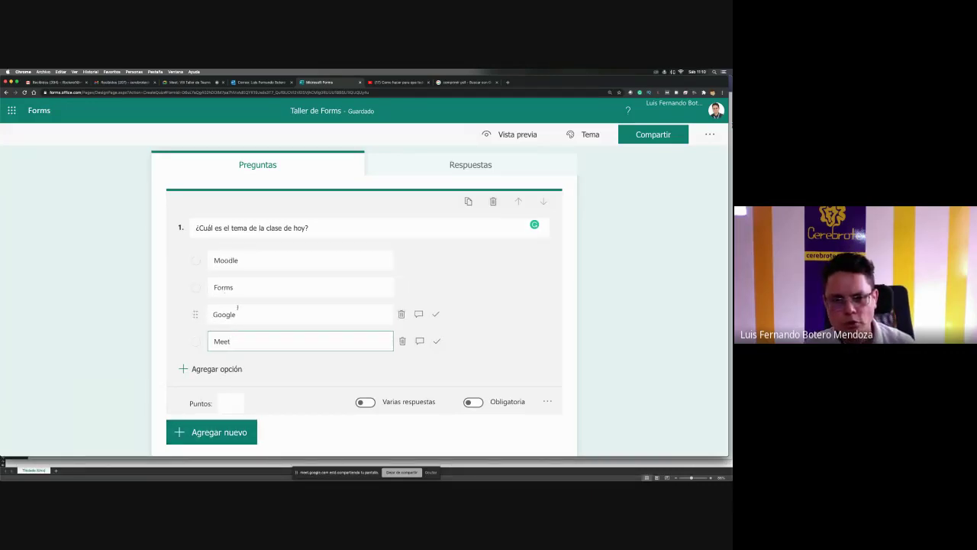
pyautogui.click(436, 287)
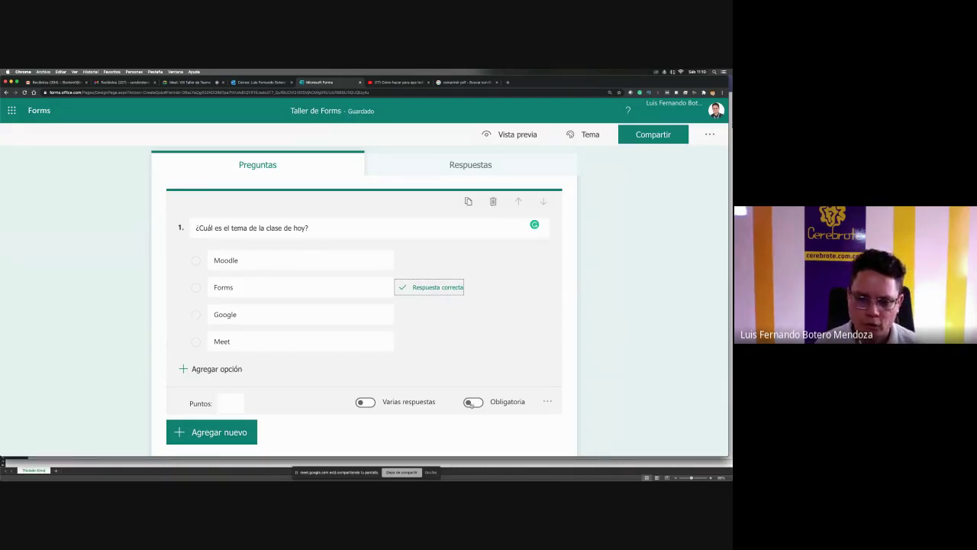
# Step: Turn on Obligatoria and set 10 points for question 1
pyautogui.click(473, 402)
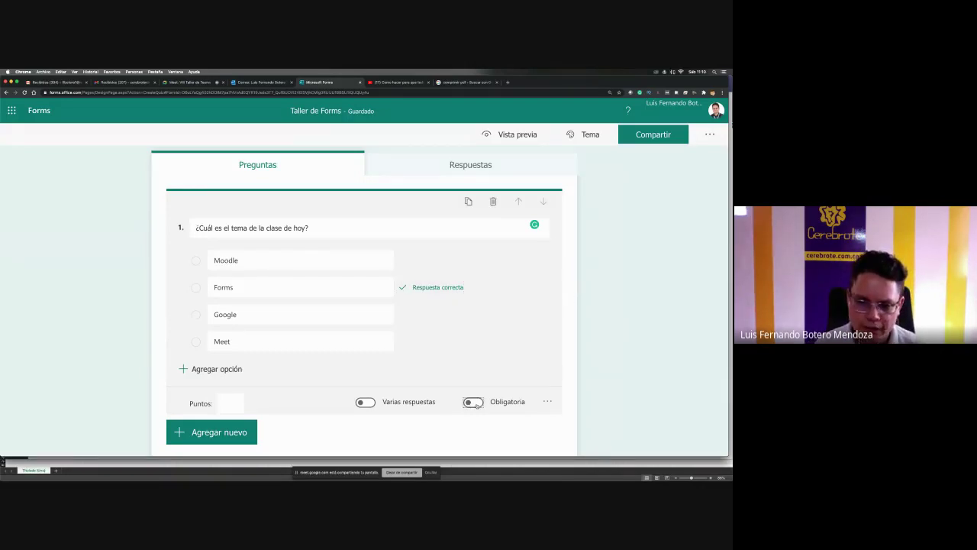
pyautogui.click(548, 402)
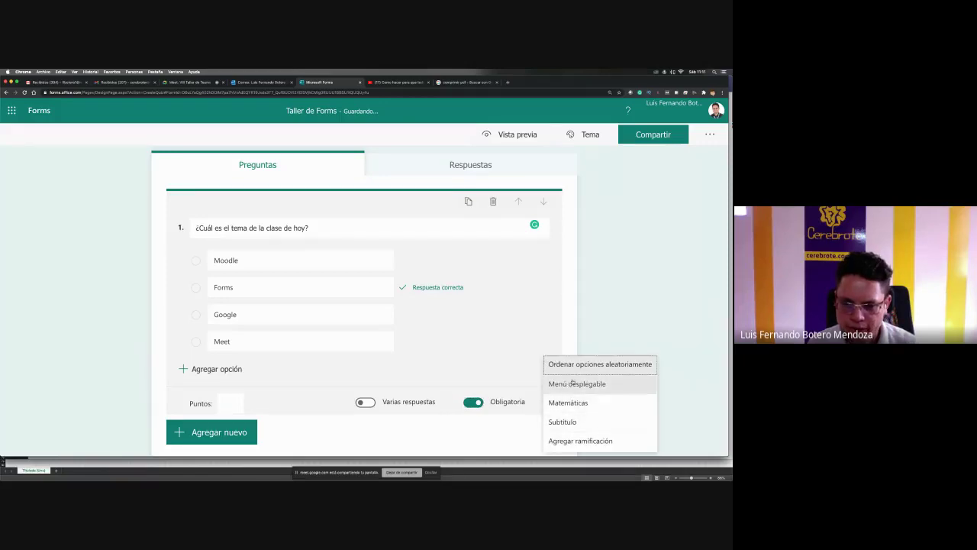
pyautogui.click(632, 340)
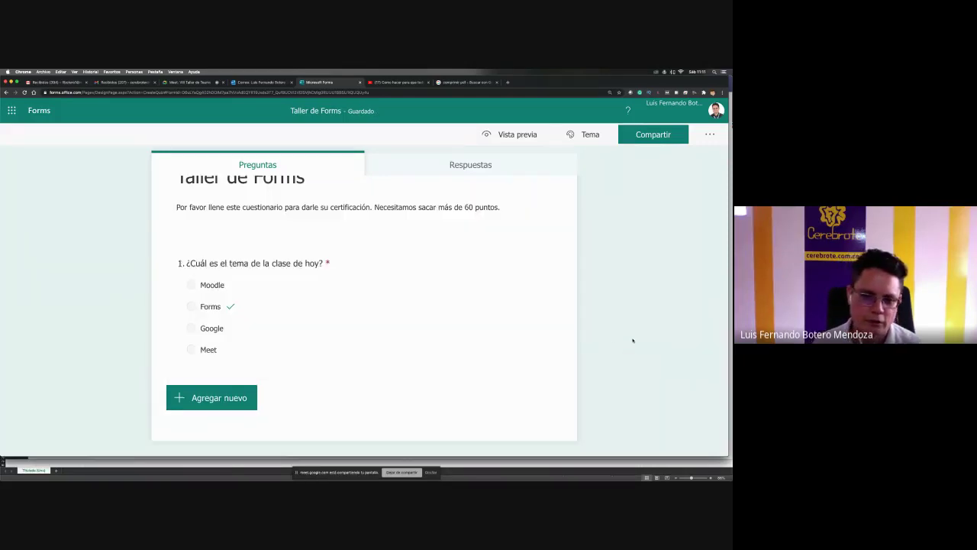
pyautogui.click(370, 330)
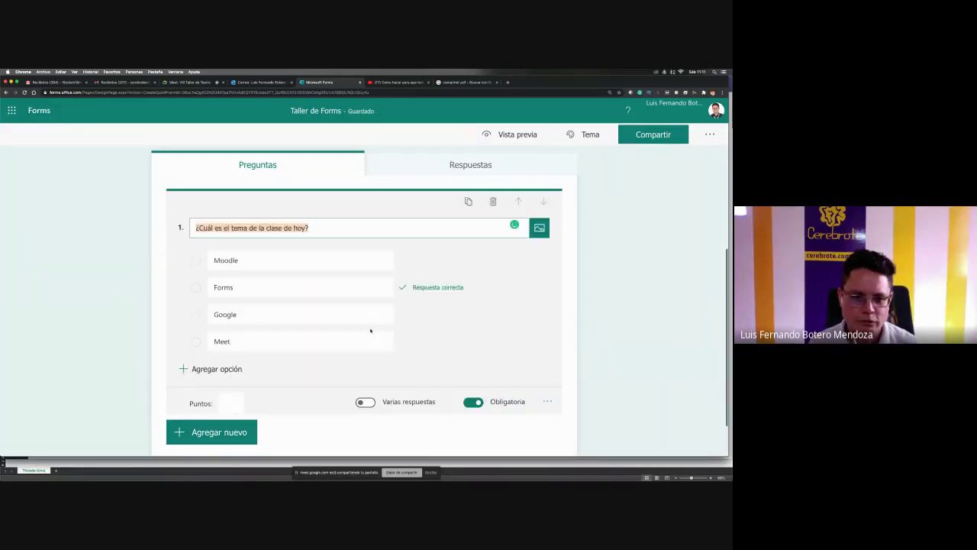
pyautogui.click(226, 404)
pyautogui.write('10')
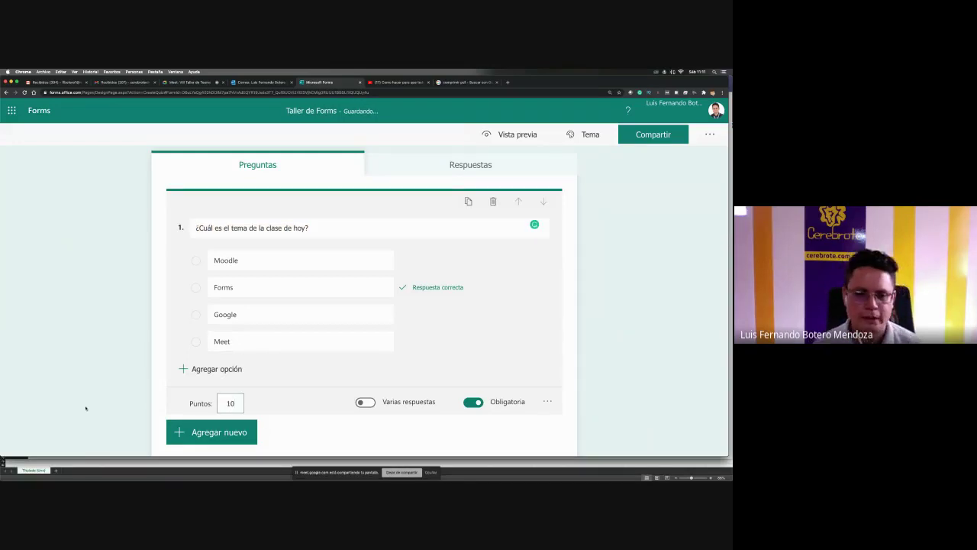
pyautogui.click(119, 410)
pyautogui.click(177, 409)
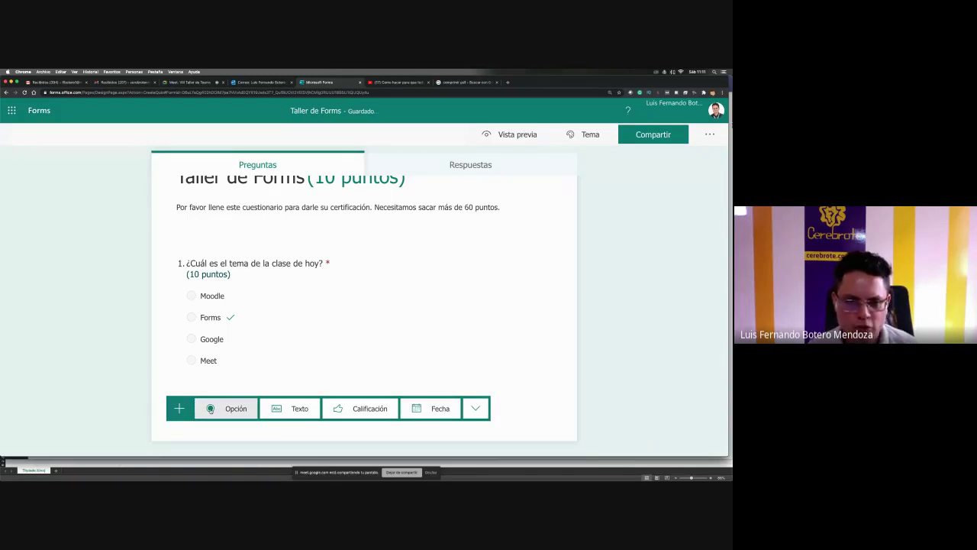
# Step: Add question 2 in math mode titled 'Por favor sume y denos la respuesta correcta'
pyautogui.click(210, 410)
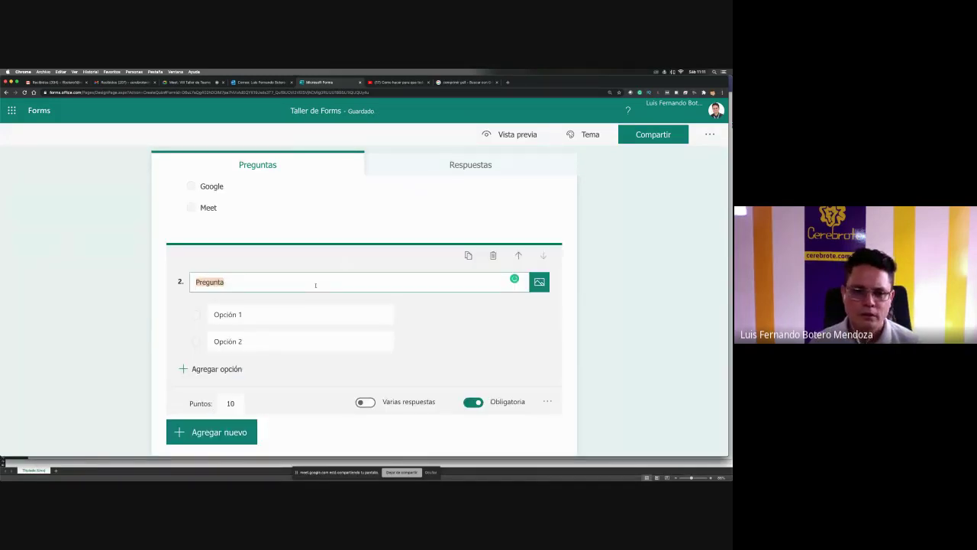
pyautogui.click(549, 402)
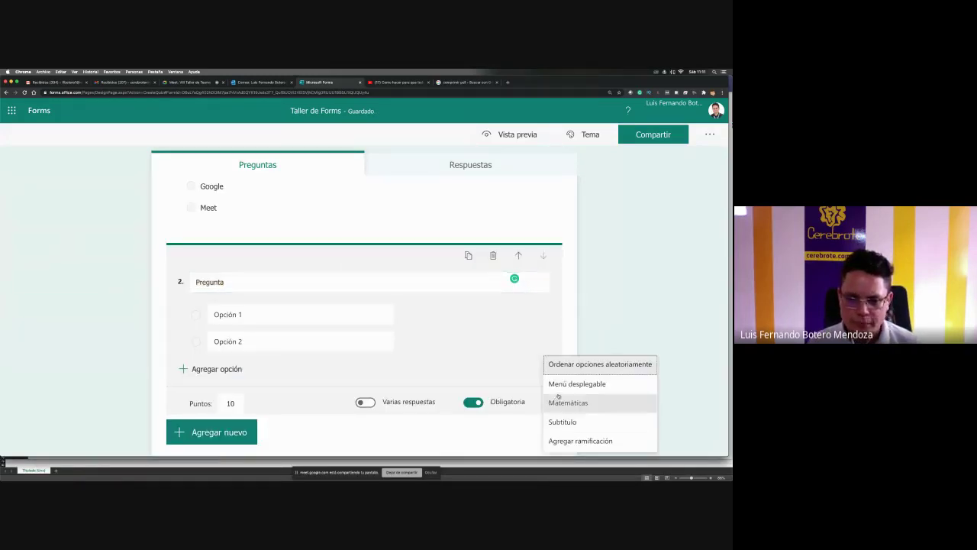
pyautogui.click(560, 403)
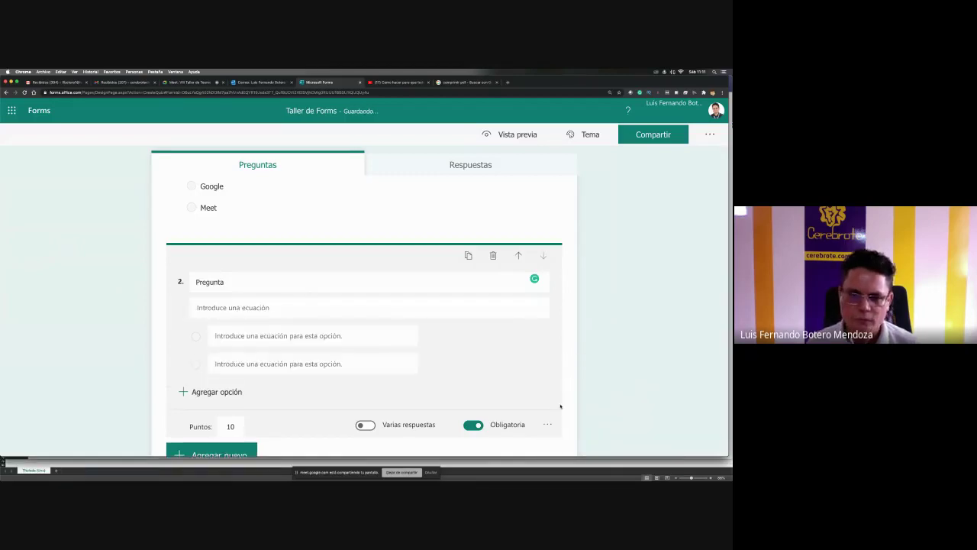
pyautogui.click(289, 282)
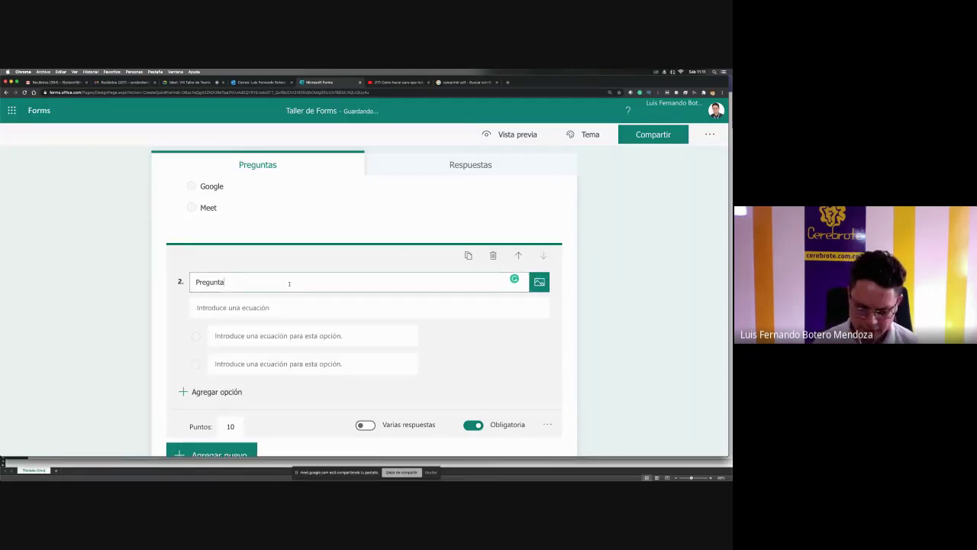
pyautogui.press('BackSpace')
pyautogui.press('BackSpace')
pyautogui.press('BackSpace')
pyautogui.press('BackSpace')
pyautogui.press('BackSpace')
pyautogui.press('BackSpace')
pyautogui.press('BackSpace')
pyautogui.press('BackSpace')
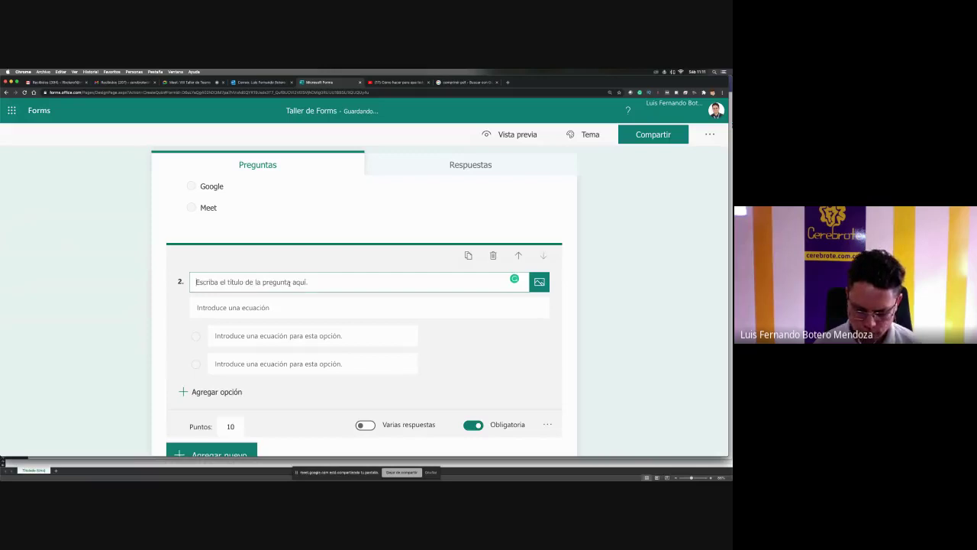
pyautogui.write('Por favor sume y')
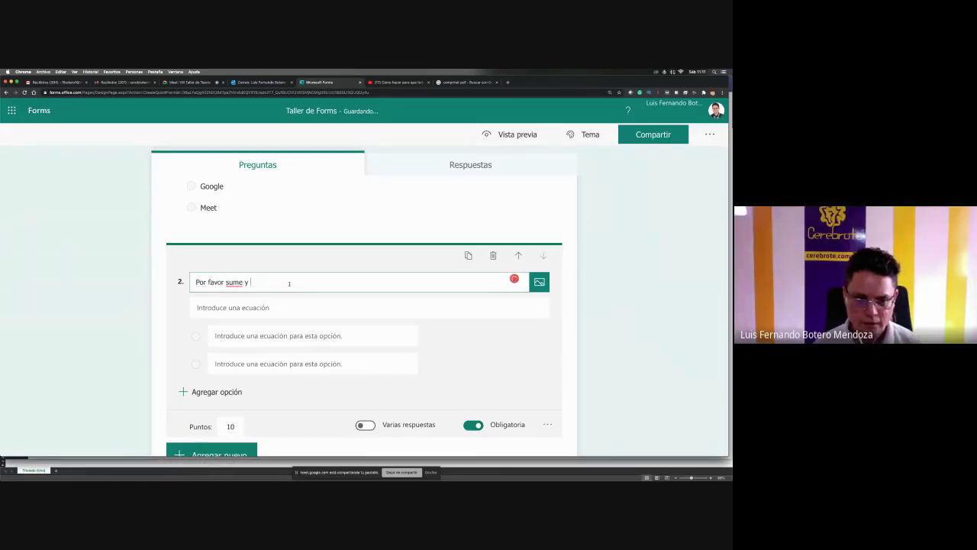
pyautogui.write(' denos ')
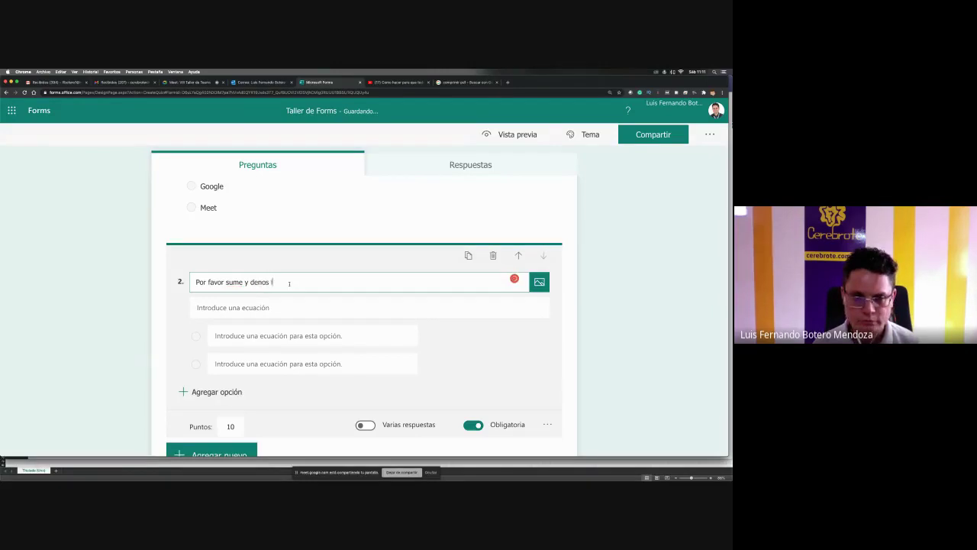
pyautogui.write('la respuesta corre')
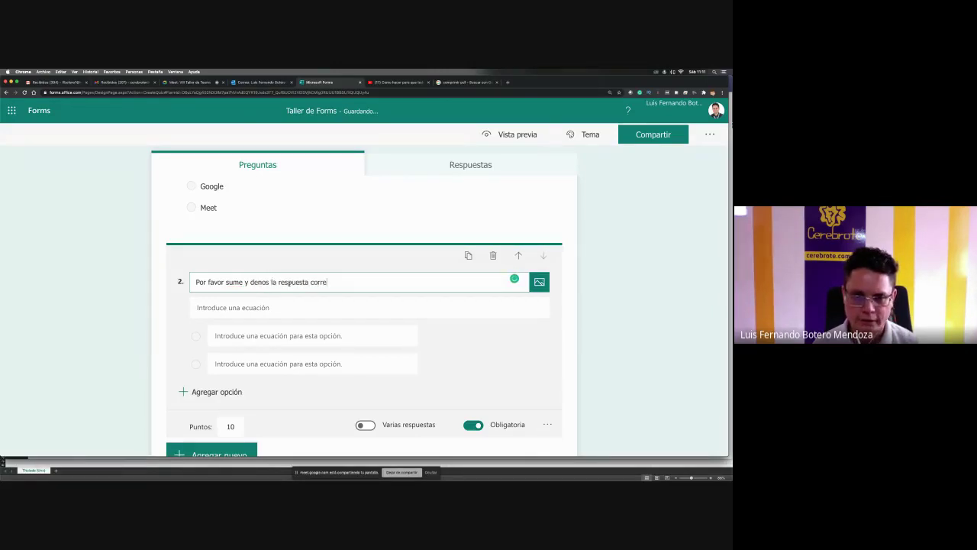
pyautogui.write('cta')
pyautogui.click(258, 313)
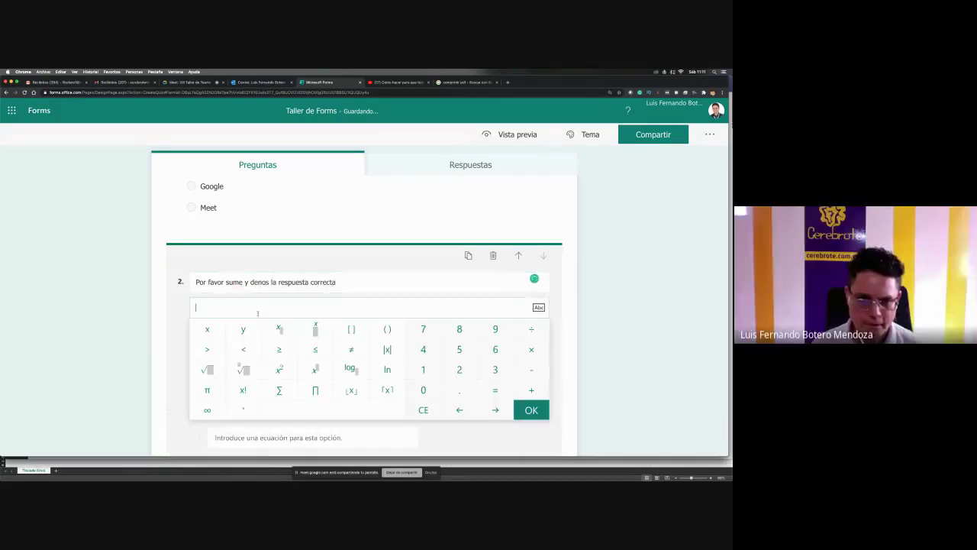
# Step: Enter the equation 2 + 5 and add all suggested answers 7, 4, 8 and 6
pyautogui.click(457, 369)
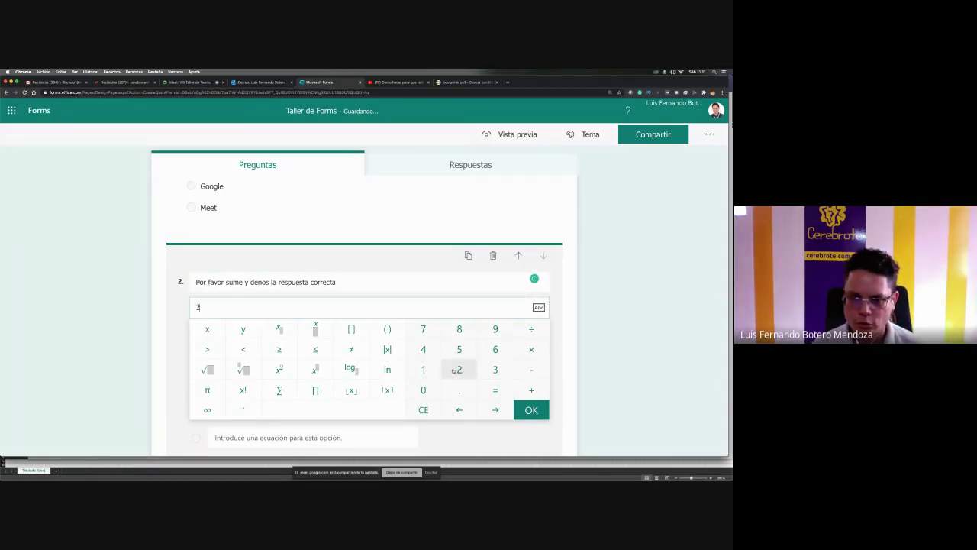
pyautogui.click(532, 390)
pyautogui.click(459, 349)
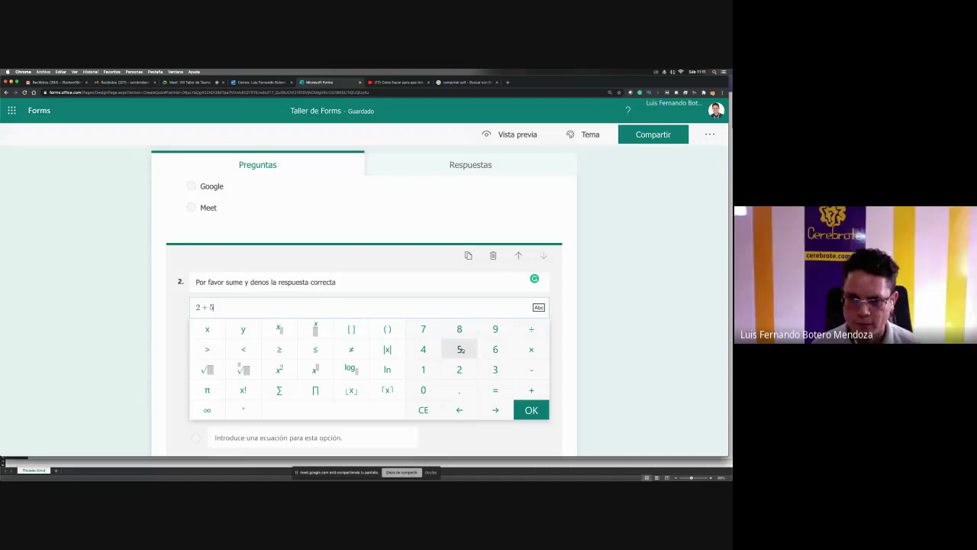
pyautogui.click(531, 410)
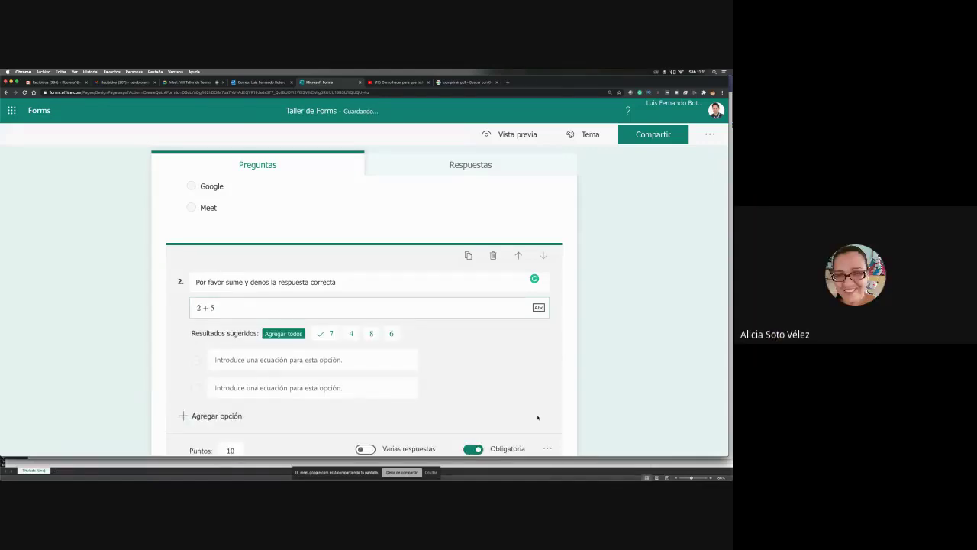
pyautogui.scroll(-1, 586, 403)
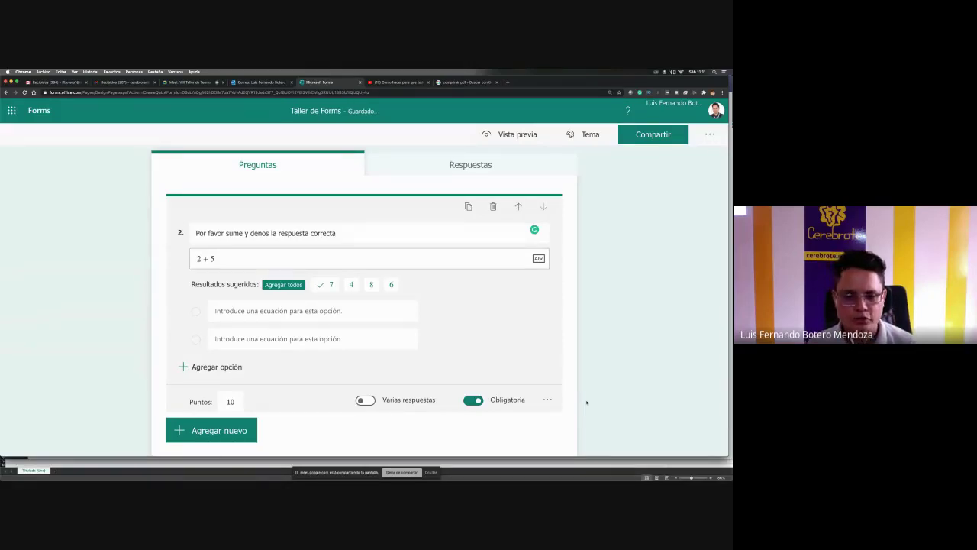
pyautogui.click(284, 284)
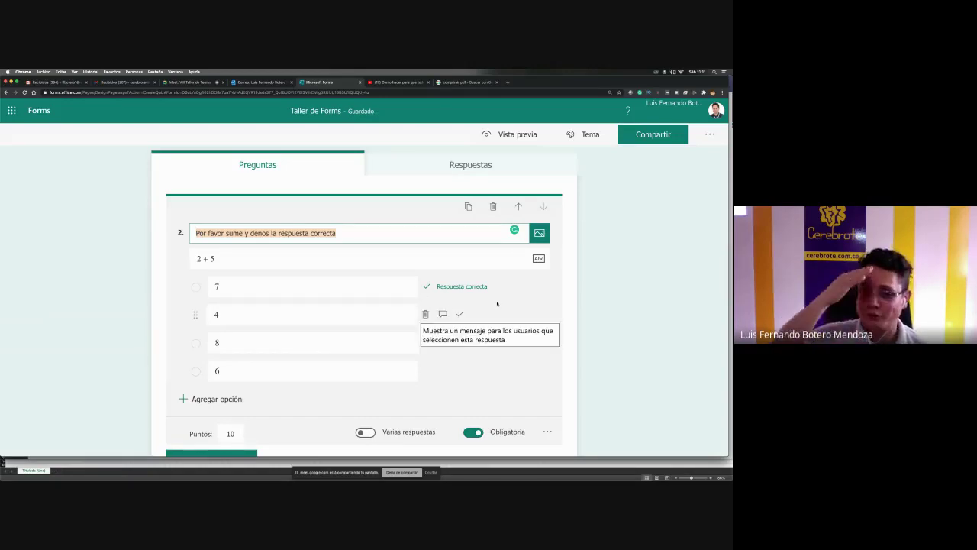
pyautogui.scroll(-2, 542, 304)
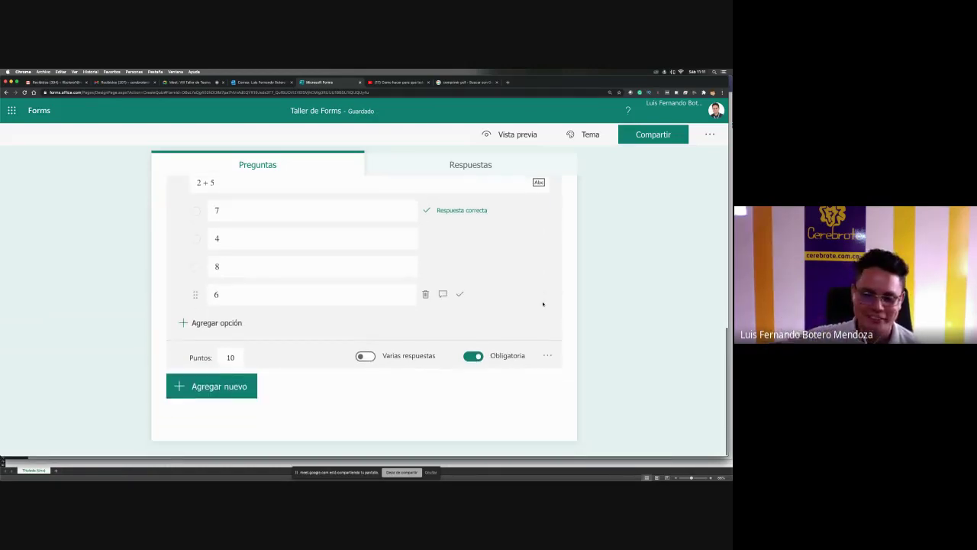
pyautogui.scroll(1, 344, 366)
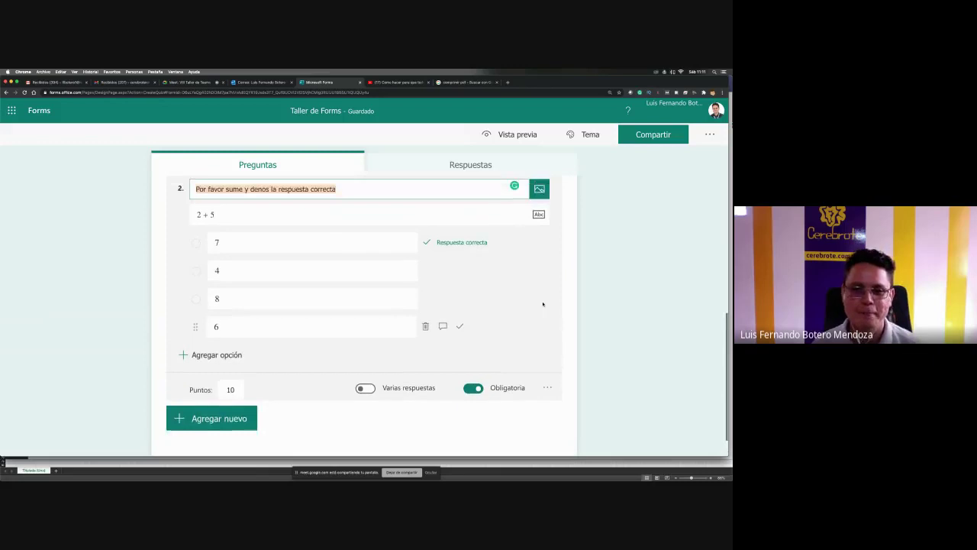
pyautogui.click(237, 404)
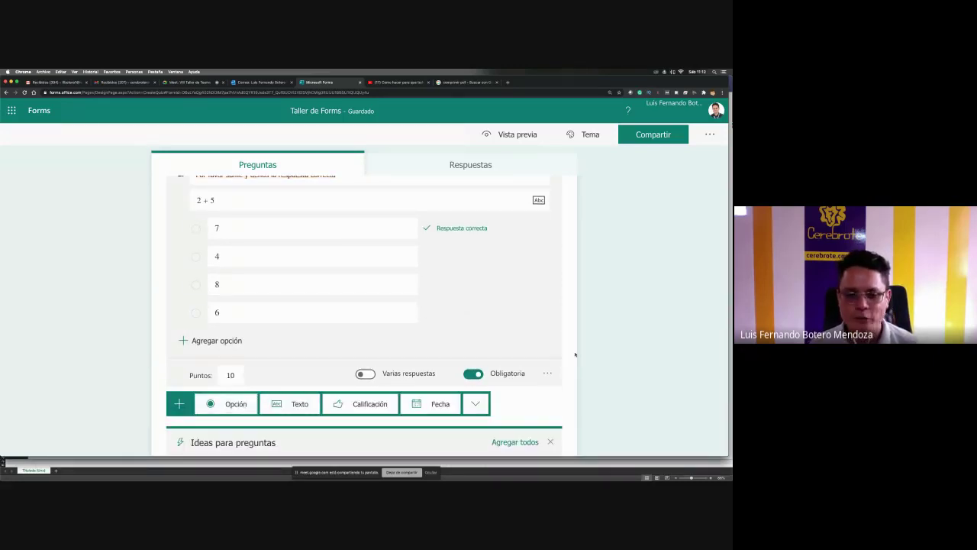
# Step: Add the suggested sum questions 1 + 7, 4 + 4 and 4 + 3 with Agregar todos
pyautogui.scroll(-3, 209, 336)
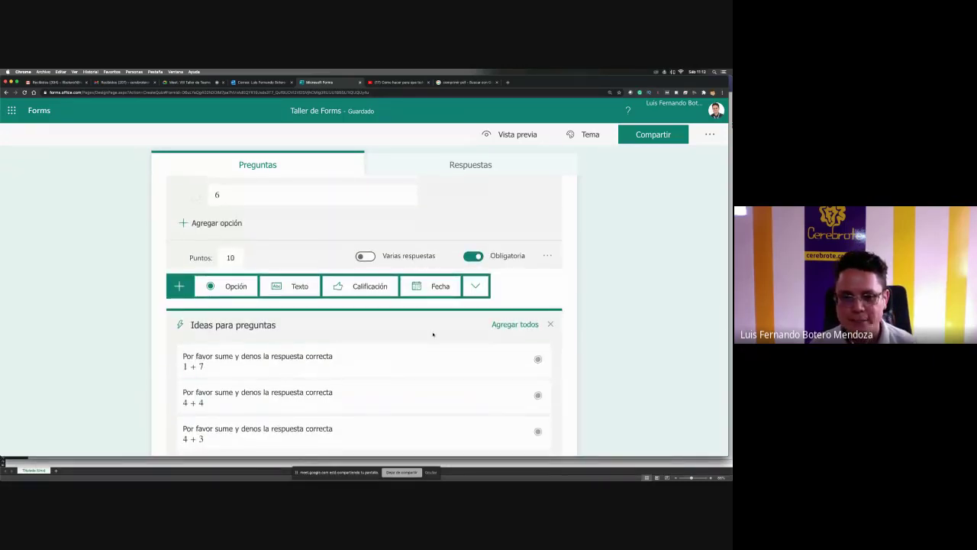
pyautogui.scroll(-2, 431, 333)
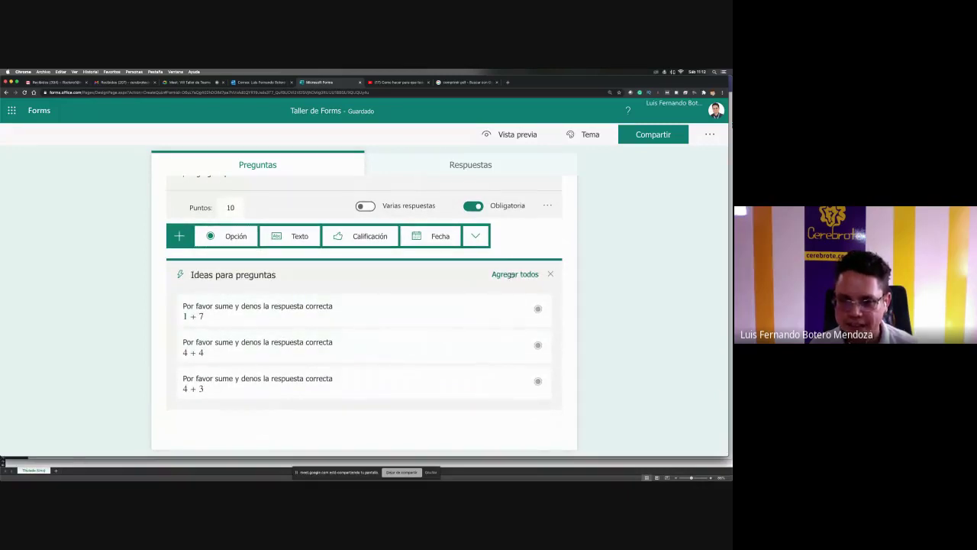
pyautogui.click(514, 274)
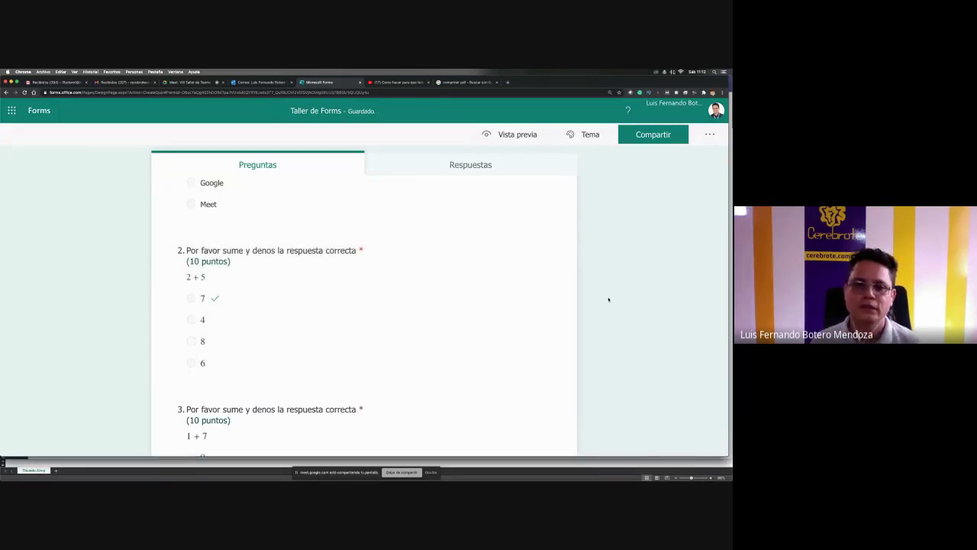
# Step: Review questions 1 through 5 down the quiz
pyautogui.scroll(5, 460, 334)
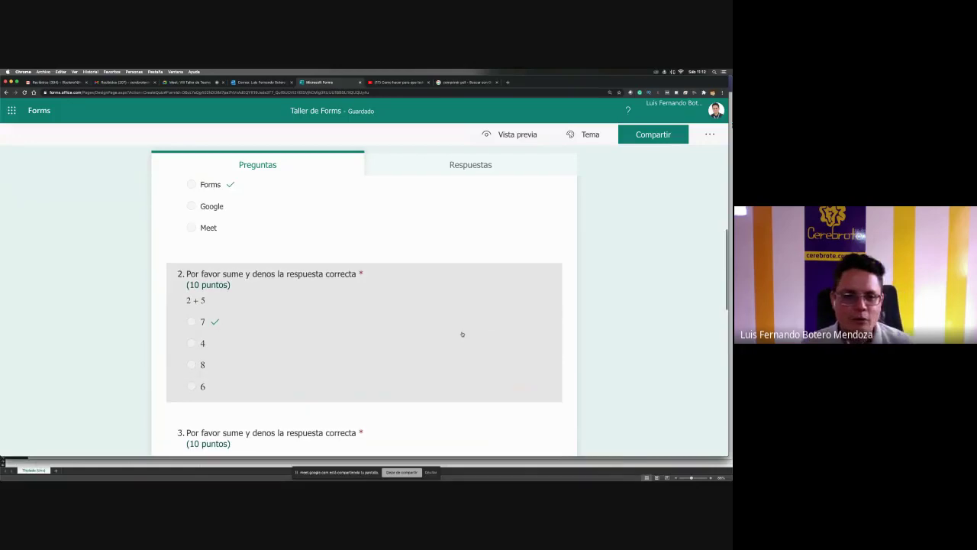
pyautogui.click(321, 337)
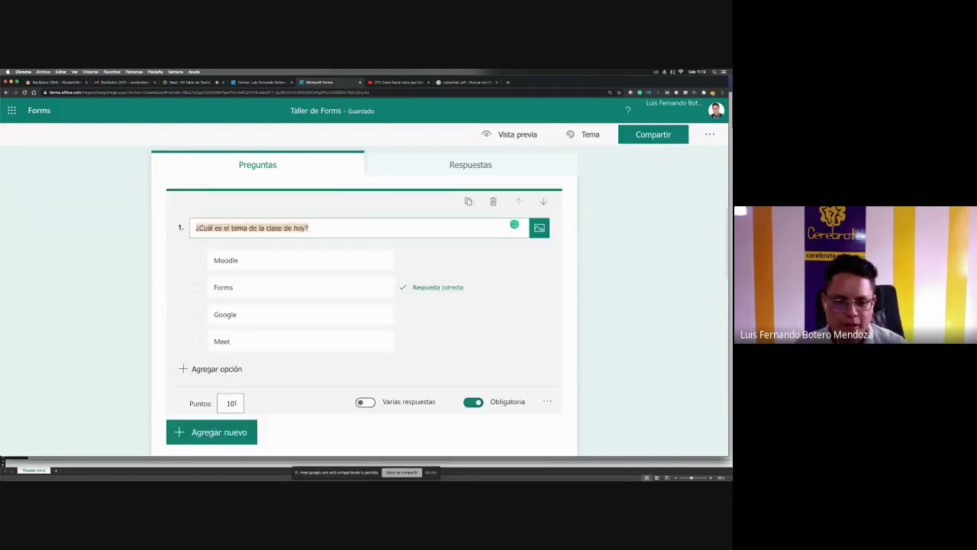
pyautogui.scroll(-5, 236, 405)
pyautogui.click(266, 343)
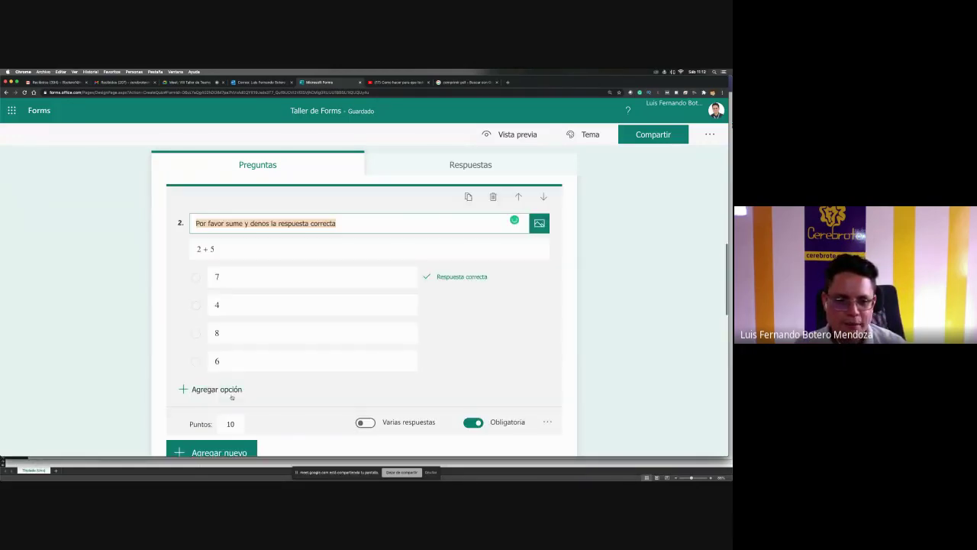
pyautogui.scroll(-1, 233, 375)
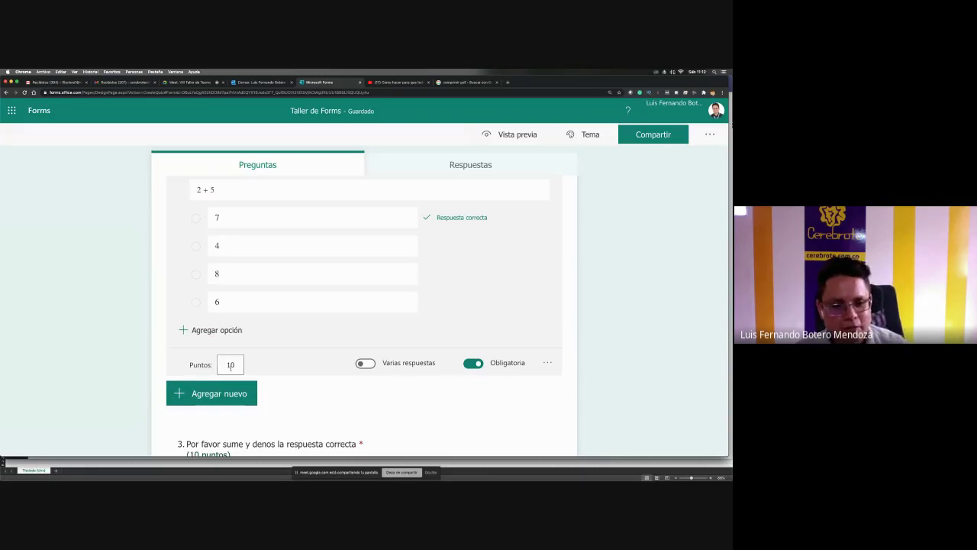
pyautogui.scroll(-1, 458, 336)
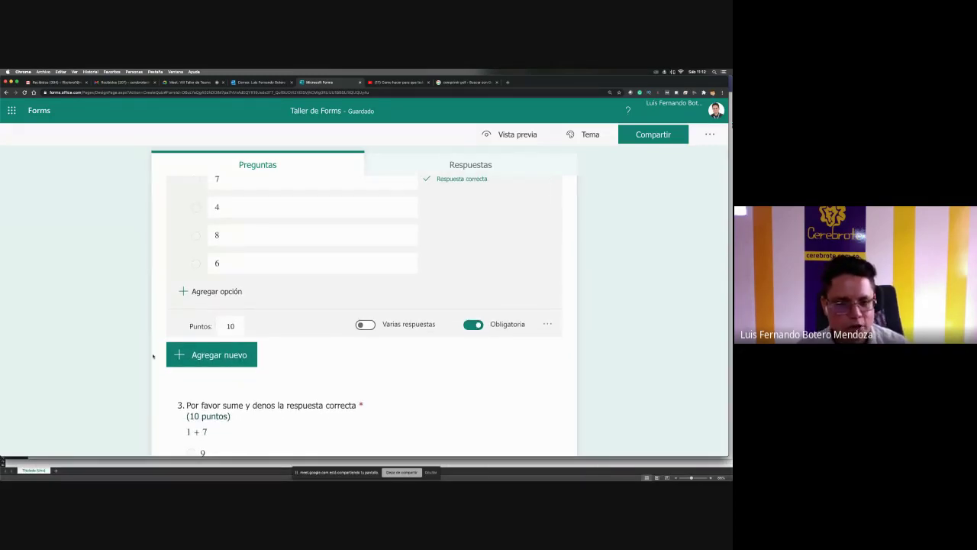
pyautogui.scroll(-5, 229, 340)
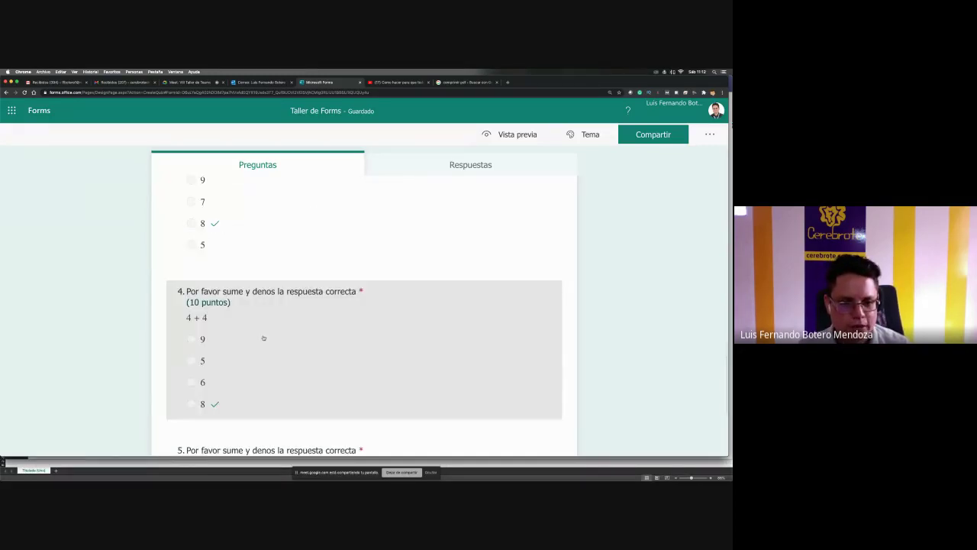
pyautogui.scroll(-5, 377, 257)
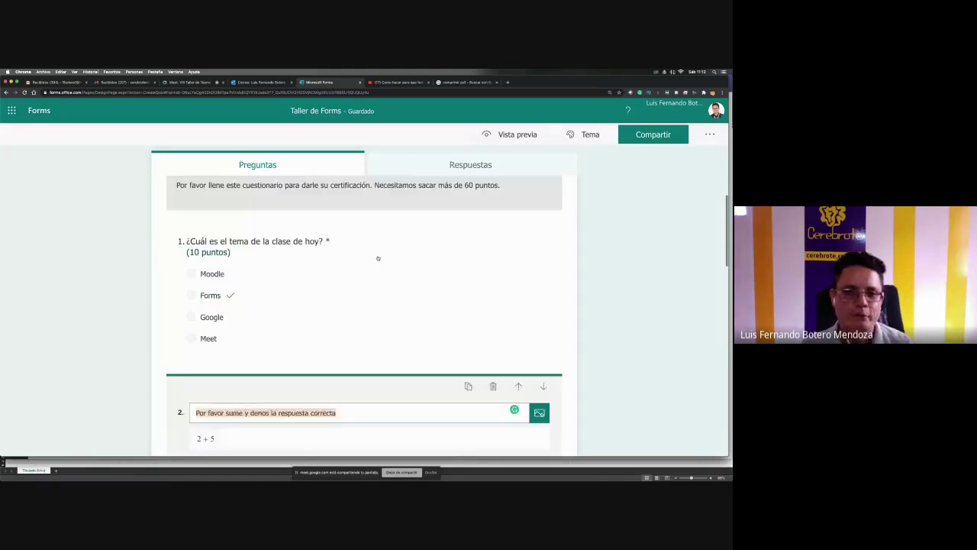
pyautogui.scroll(-5, 378, 257)
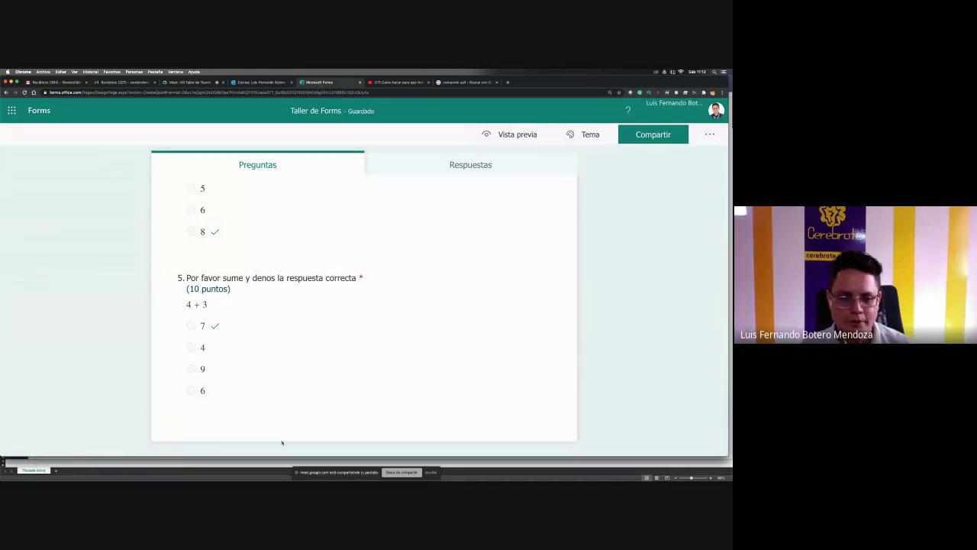
pyautogui.click(270, 393)
pyautogui.scroll(-2, 270, 401)
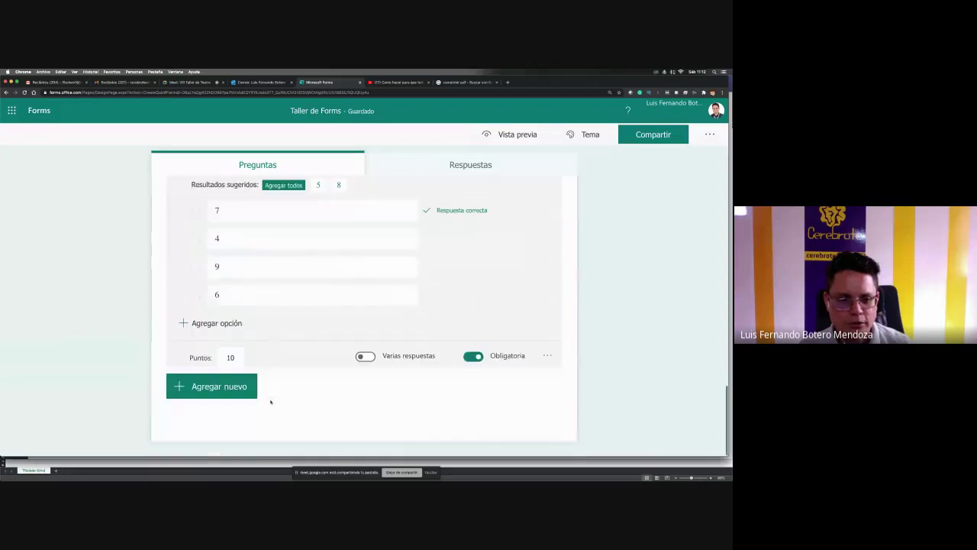
pyautogui.click(231, 391)
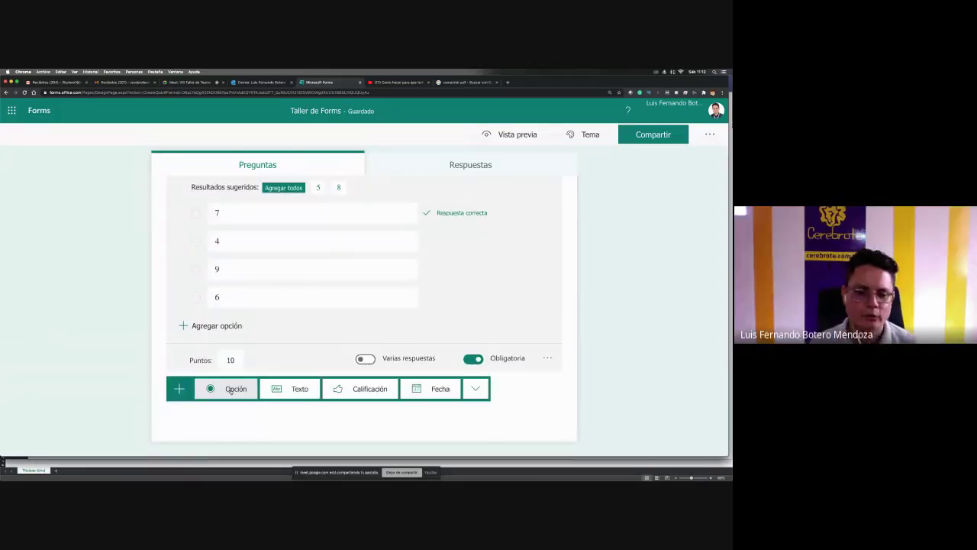
# Step: Add star-rating question 6: '¿Qué le pareció la contribución de los profesores en el taller hoy? (Cerebrotes)'
pyautogui.scroll(-1, 365, 376)
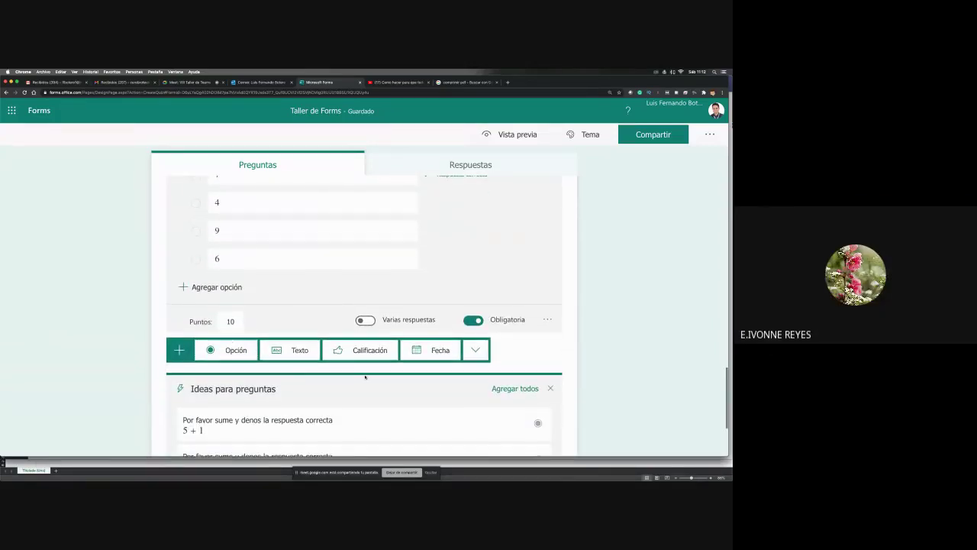
pyautogui.click(374, 349)
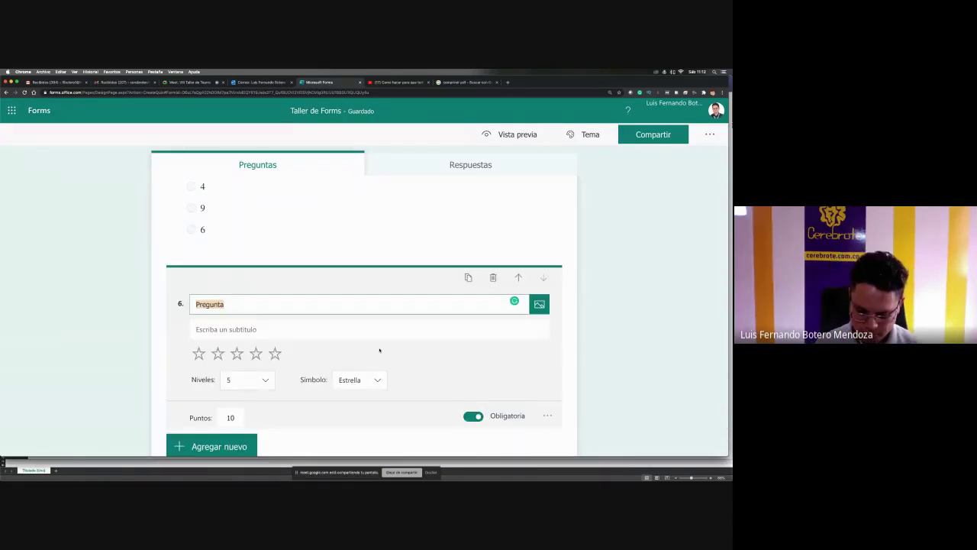
pyautogui.write('¿')
pyautogui.write('Qué ')
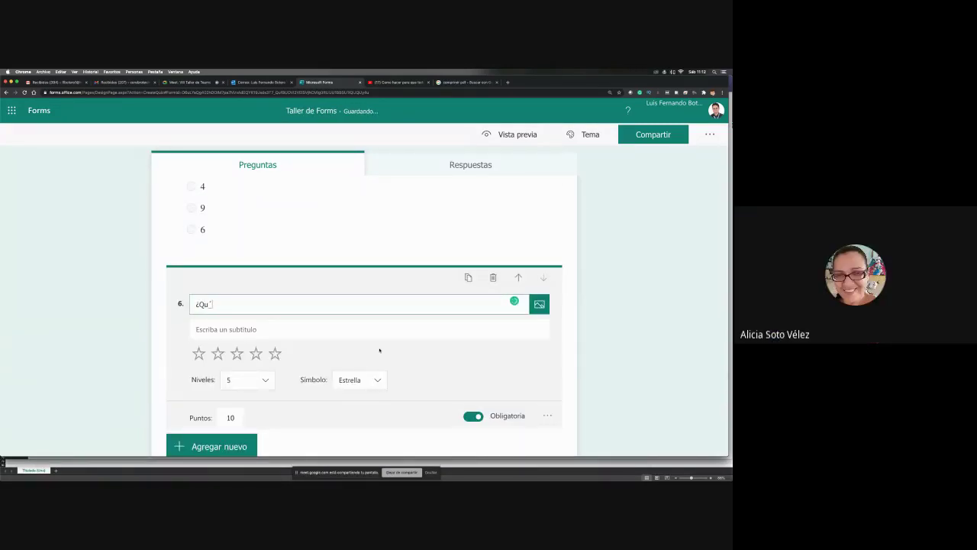
pyautogui.write('le pareció')
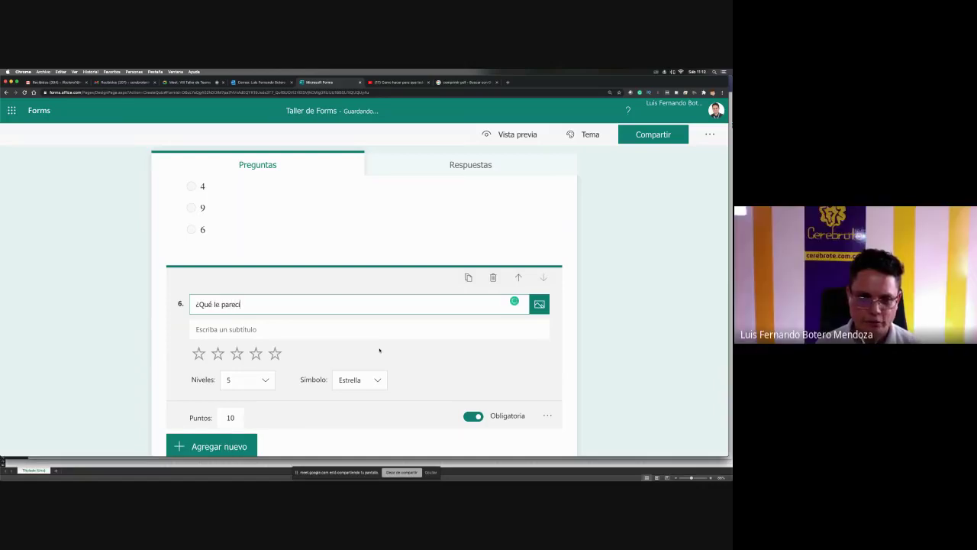
pyautogui.write(' la ')
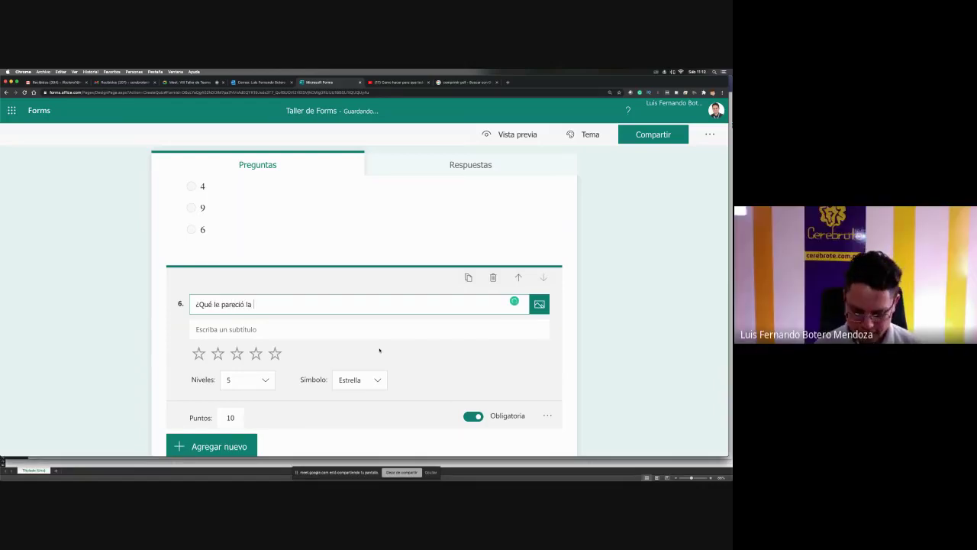
pyautogui.write('contribuci')
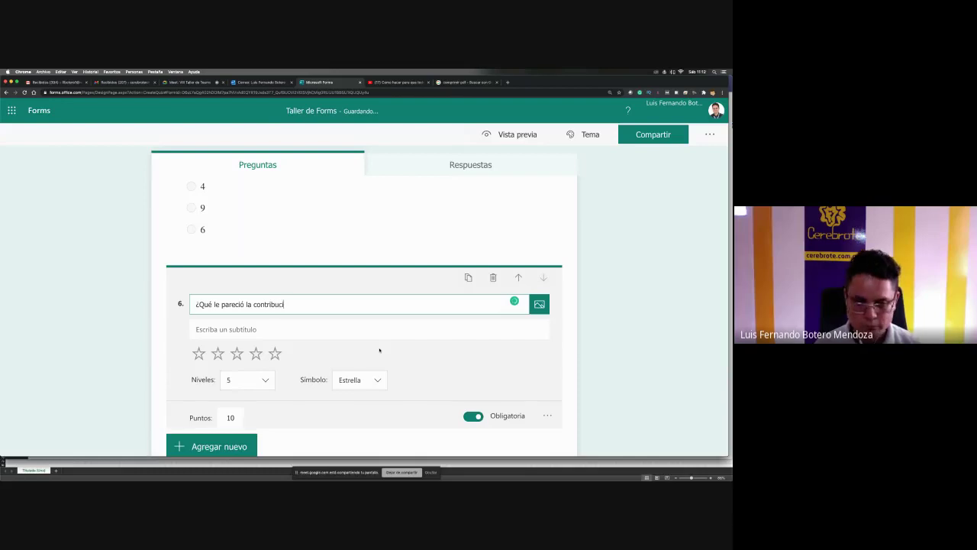
pyautogui.write('ón de los pro')
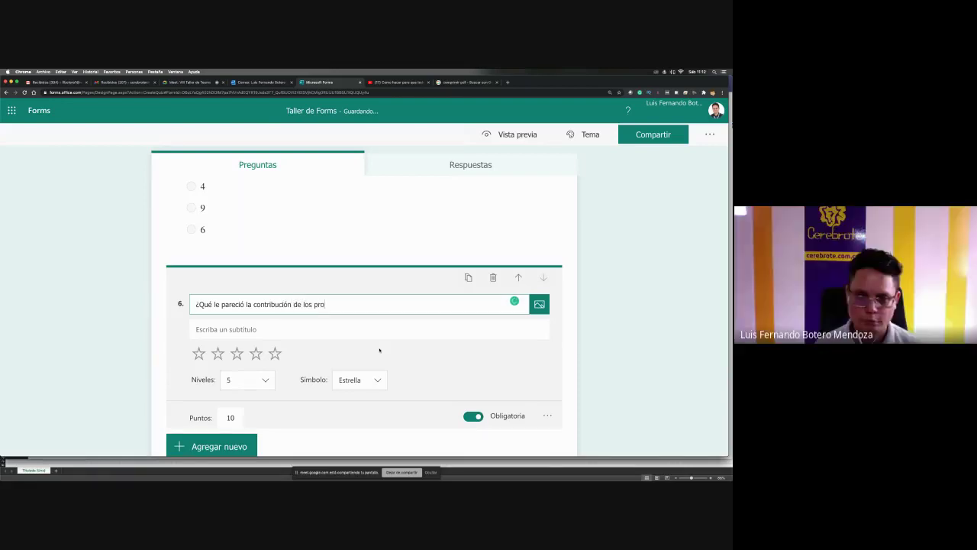
pyautogui.write('fesores')
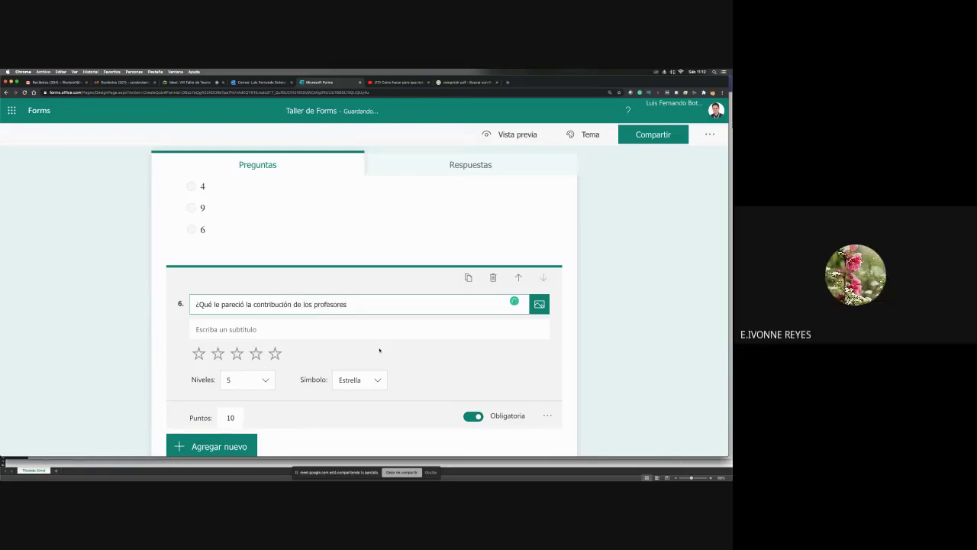
pyautogui.write(' en el taller ')
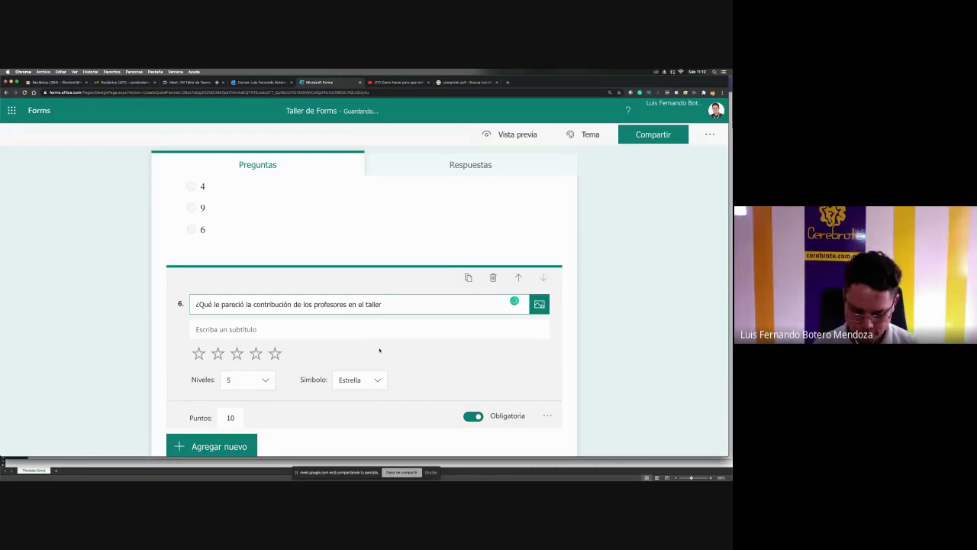
pyautogui.write('hoy?')
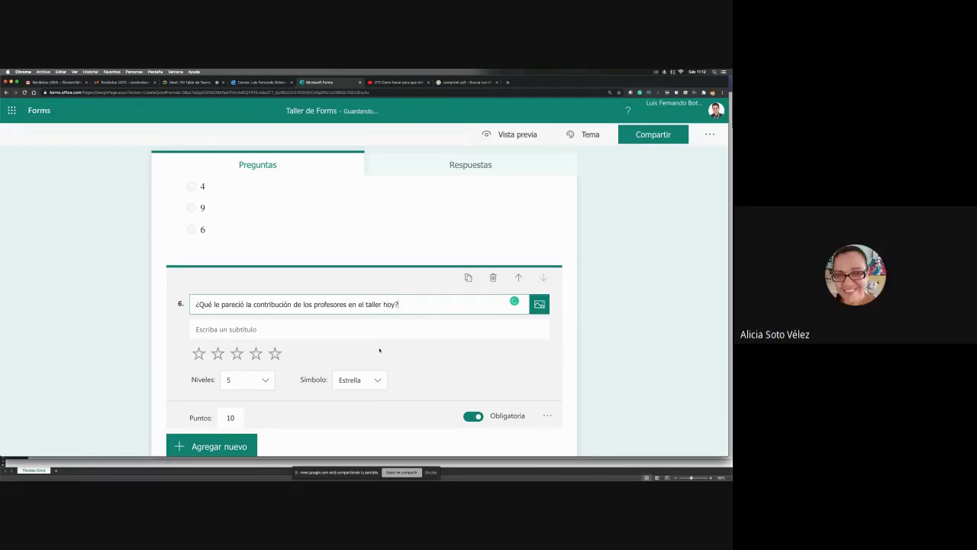
pyautogui.write(' (Cerebro')
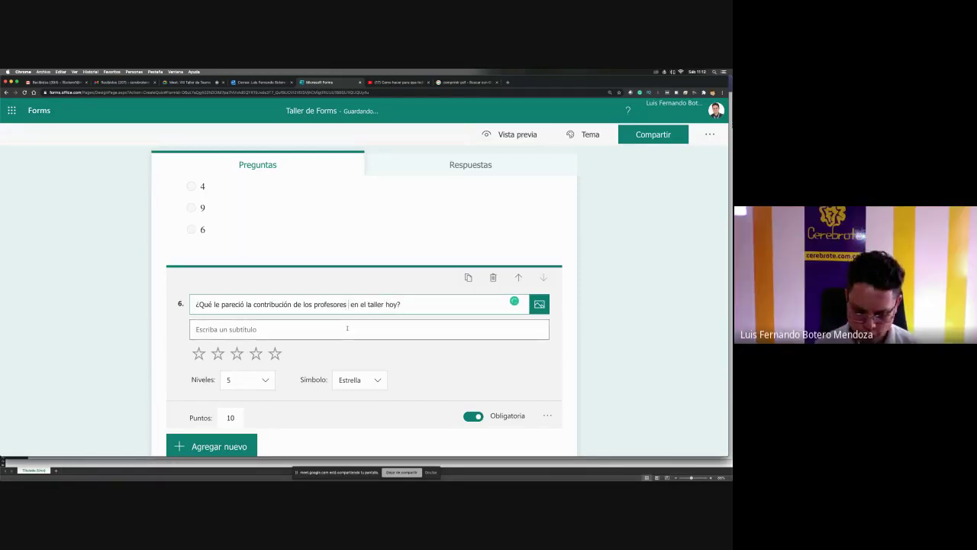
pyautogui.write('tes)')
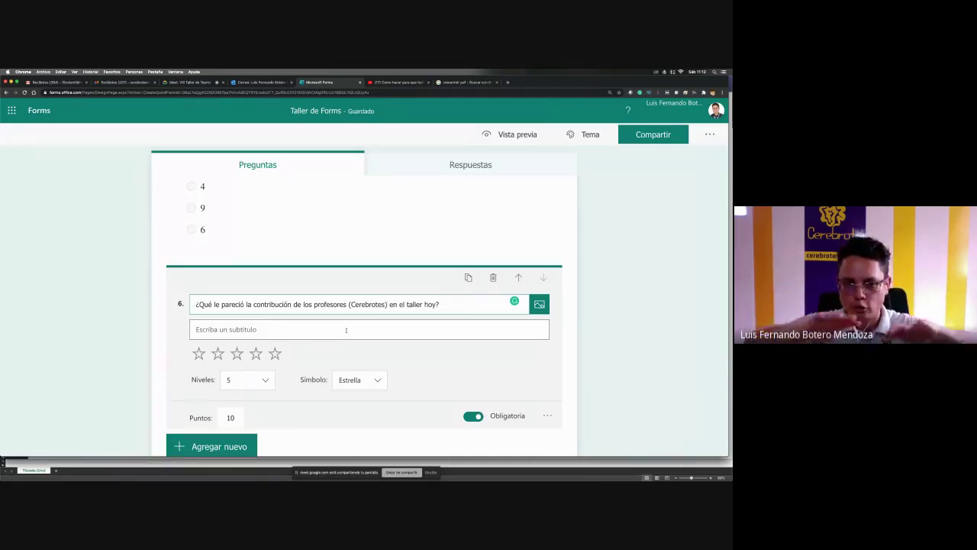
# Step: Write question 6's subtitle excluding one named teacher and including all other teachers of Latinoamérica
pyautogui.click(346, 329)
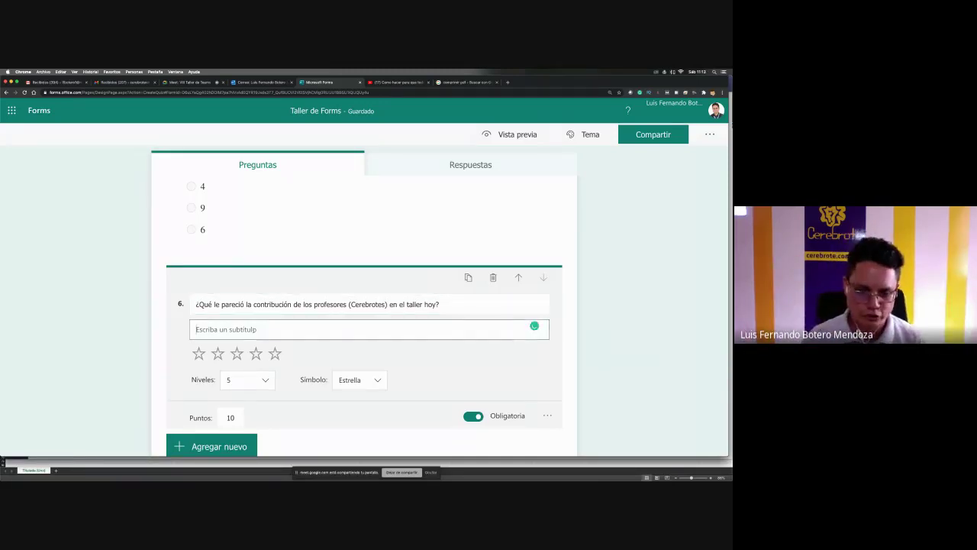
pyautogui.write('No el profe')
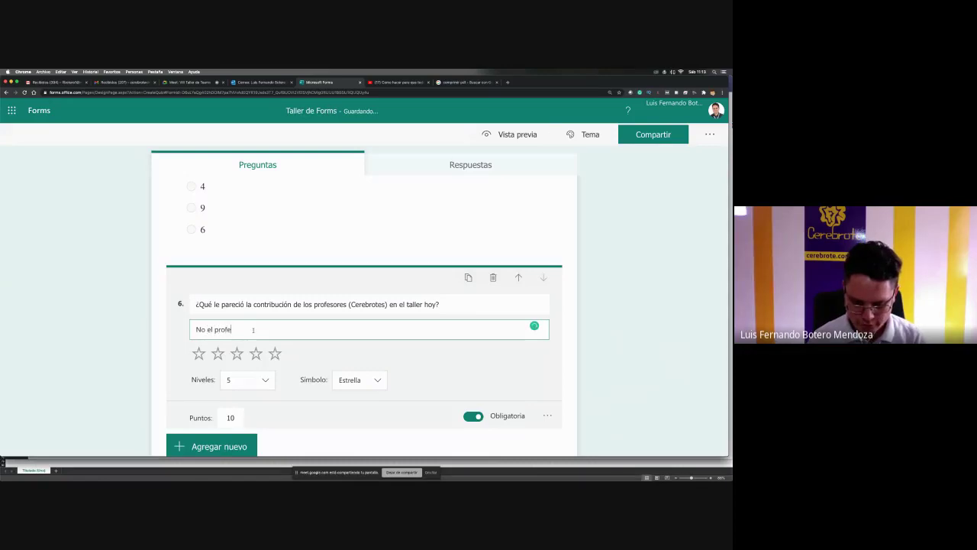
pyautogui.write('sor Luis Fer')
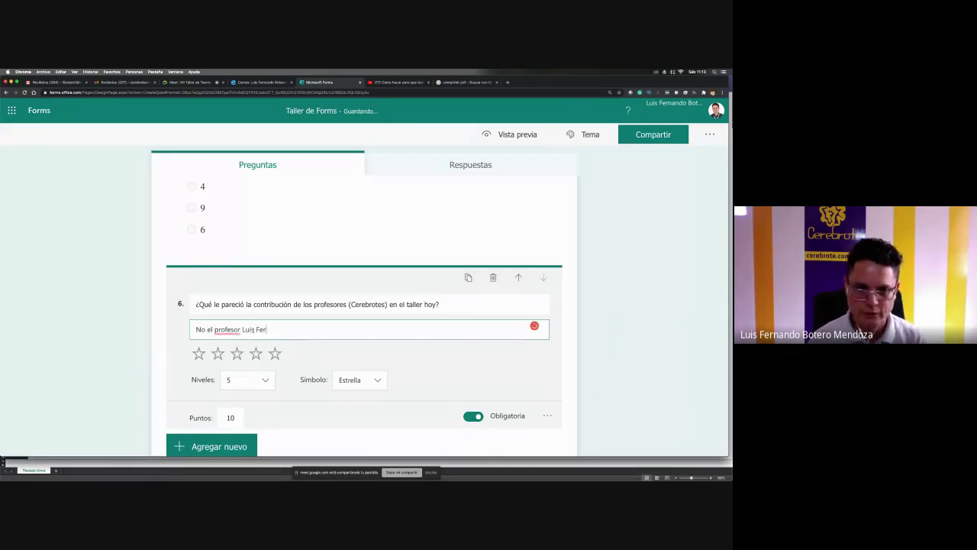
pyautogui.write('nando, todo')
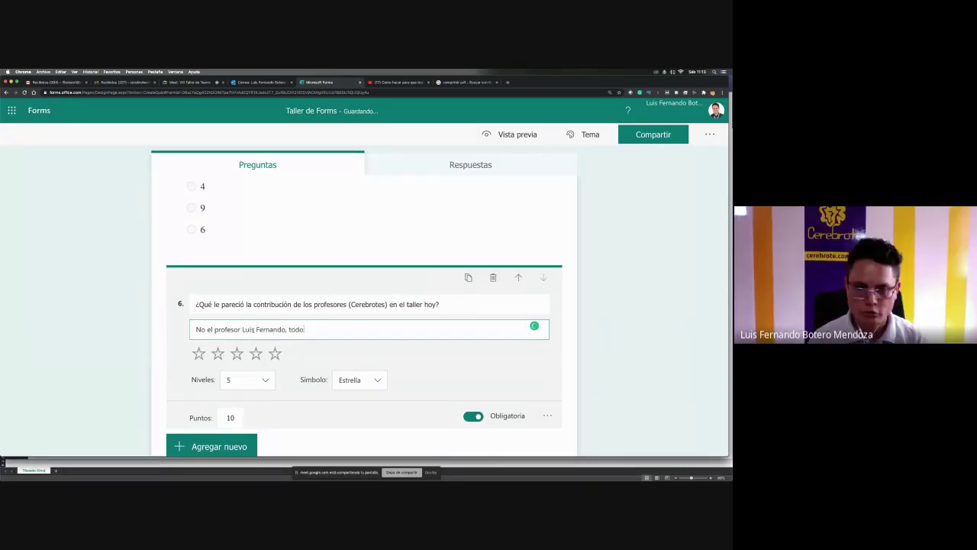
pyautogui.write('s los dem')
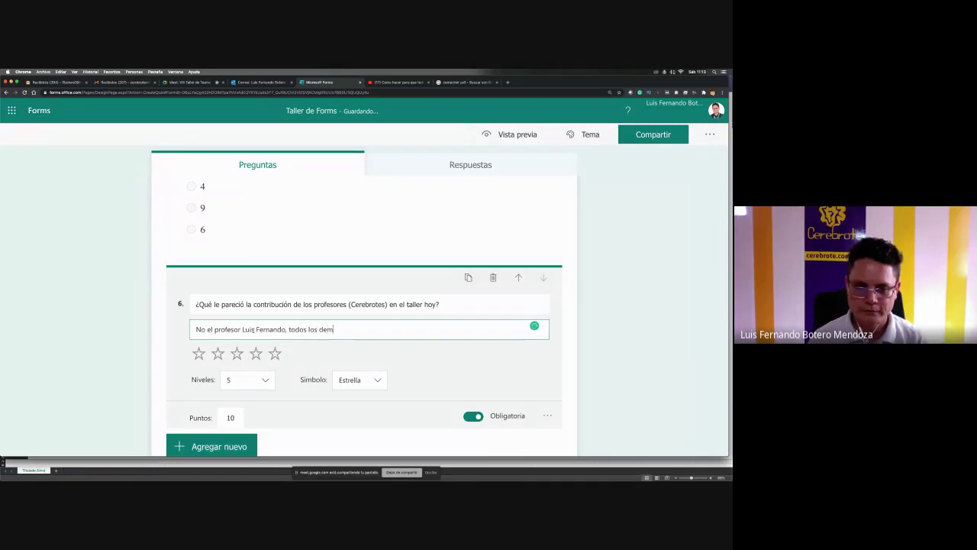
pyautogui.write('ás maes')
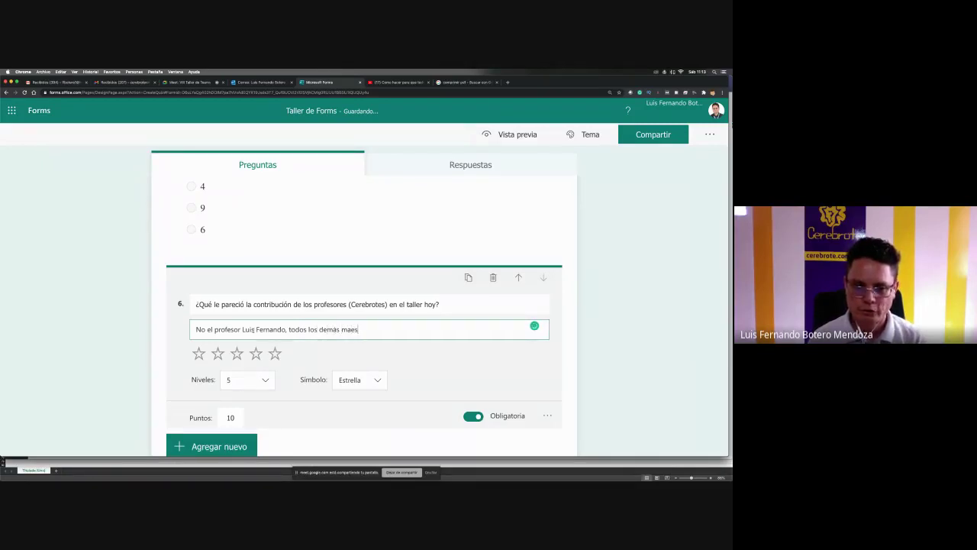
pyautogui.write('tros de la')
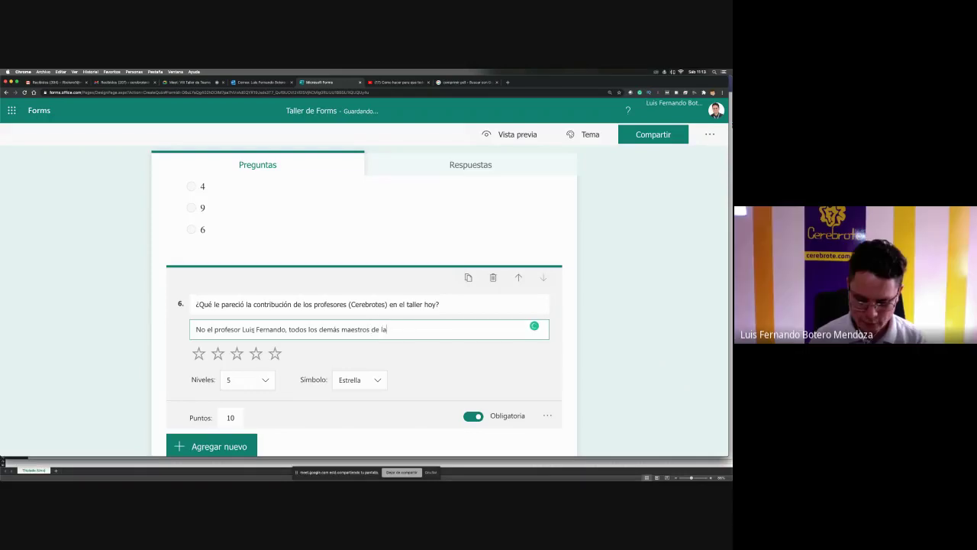
pyautogui.write('tinoamérica')
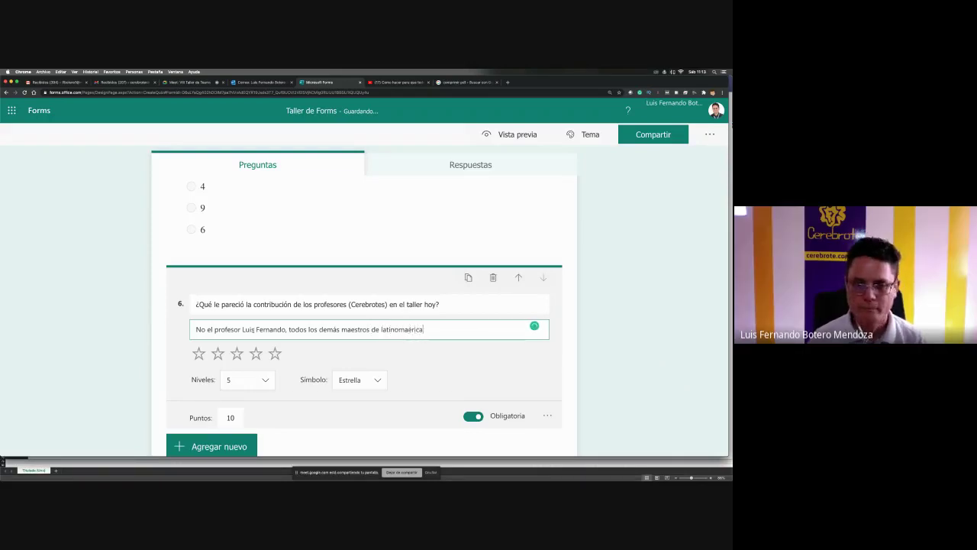
pyautogui.press('BackSpace')
pyautogui.press('BackSpace')
pyautogui.press('BackSpace')
pyautogui.press('BackSpace')
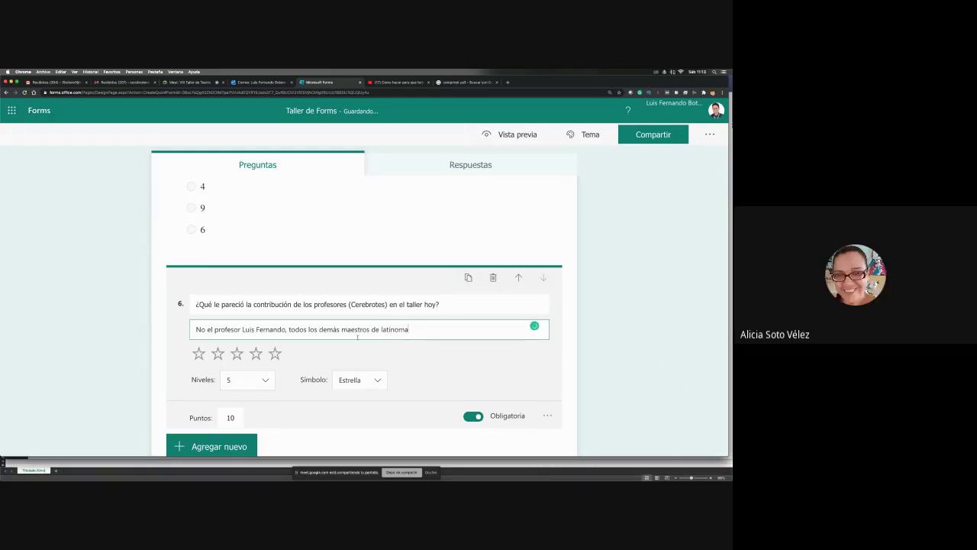
pyautogui.press('BackSpace')
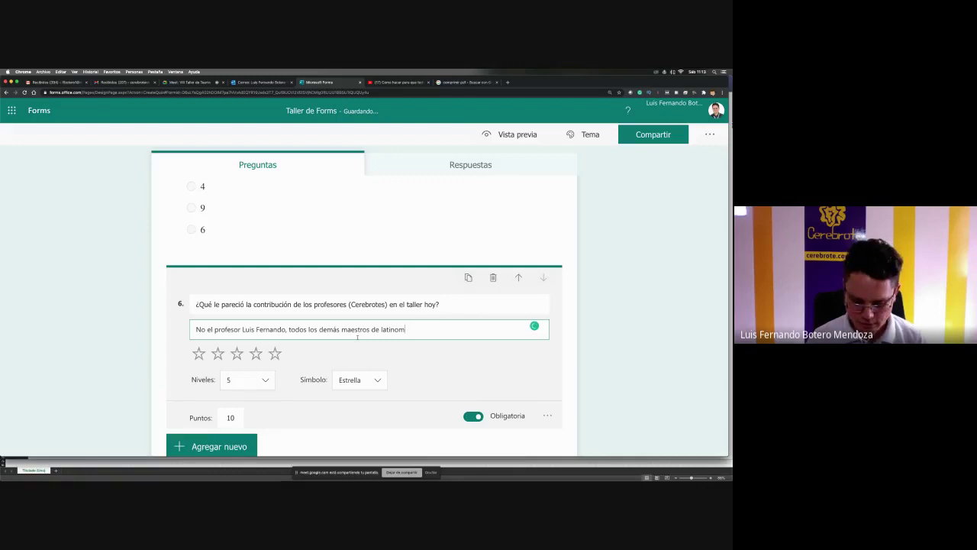
pyautogui.press('BackSpace')
pyautogui.write('américa')
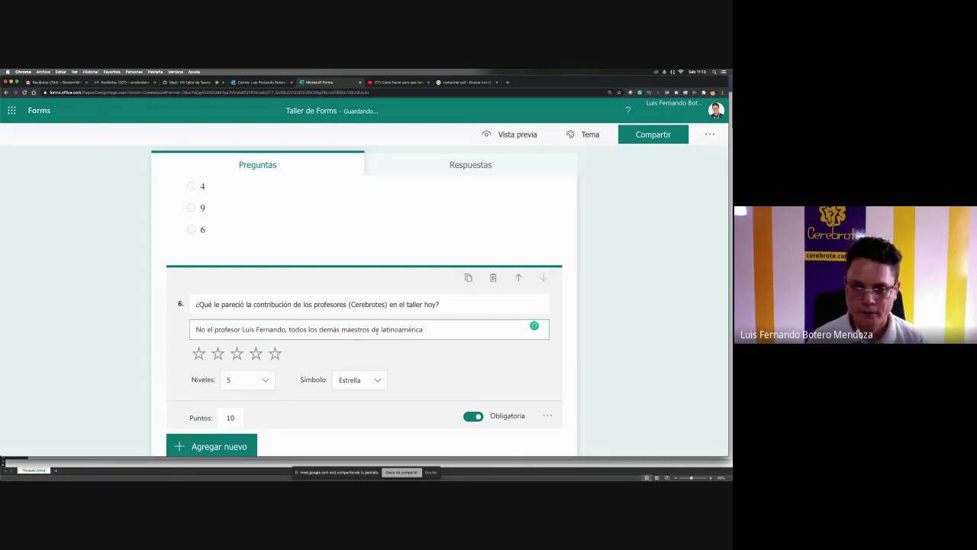
pyautogui.press('BackSpace')
pyautogui.write('L')
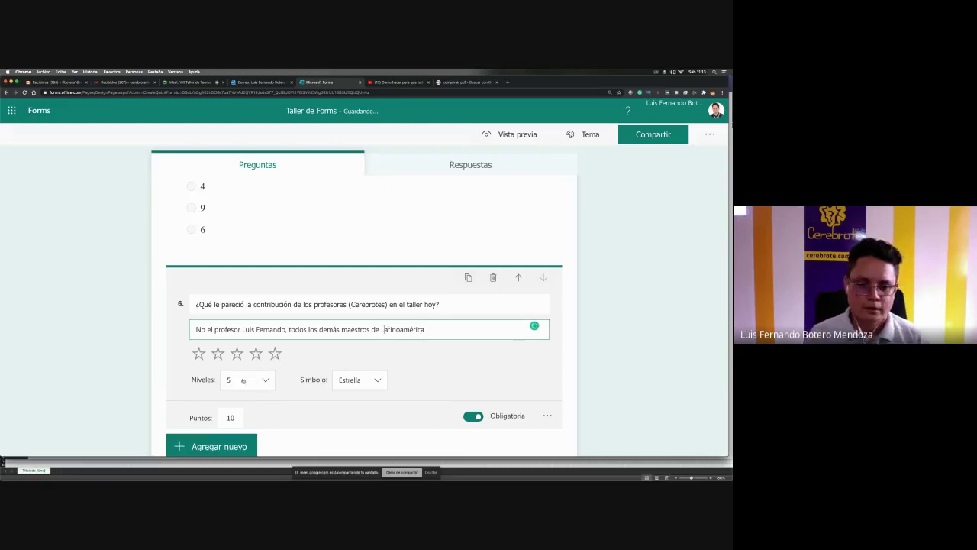
# Step: Append to the subtitle that the maximum score is 5 stars
pyautogui.click(472, 327)
pyautogui.write(', la')
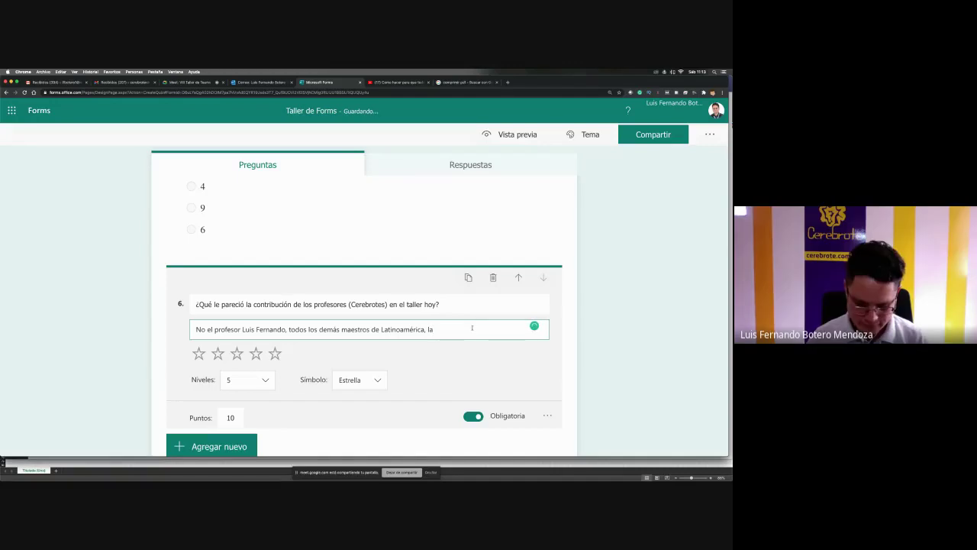
pyautogui.write(' puntuaci')
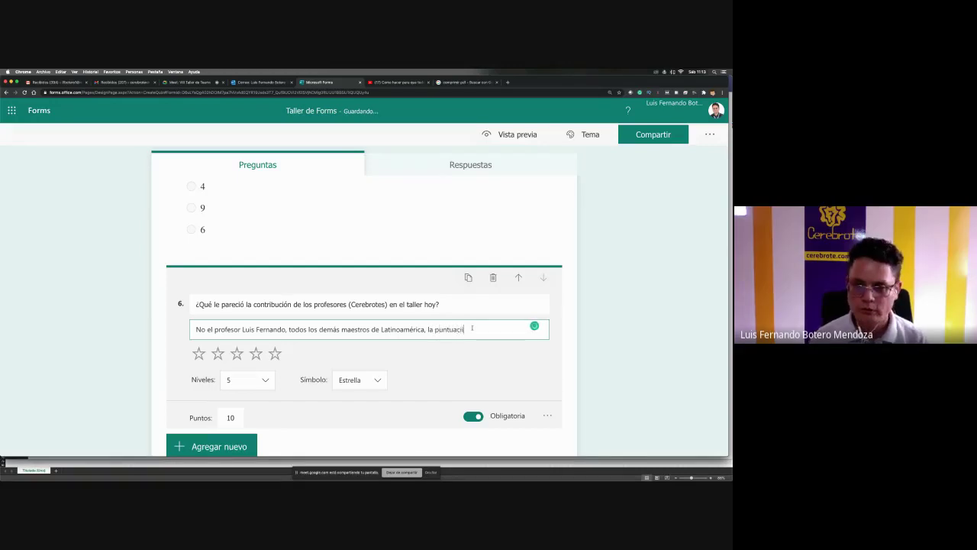
pyautogui.write('ó')
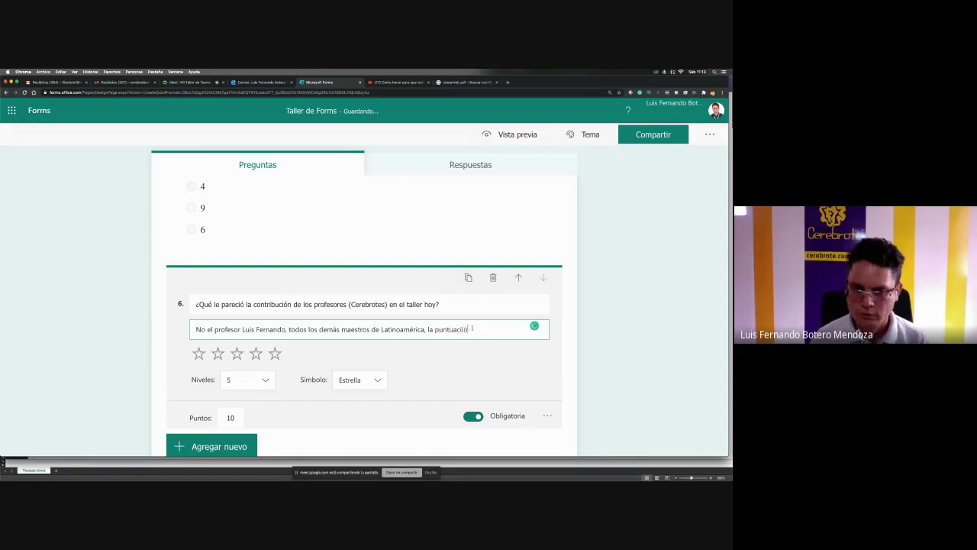
pyautogui.write('n iná')
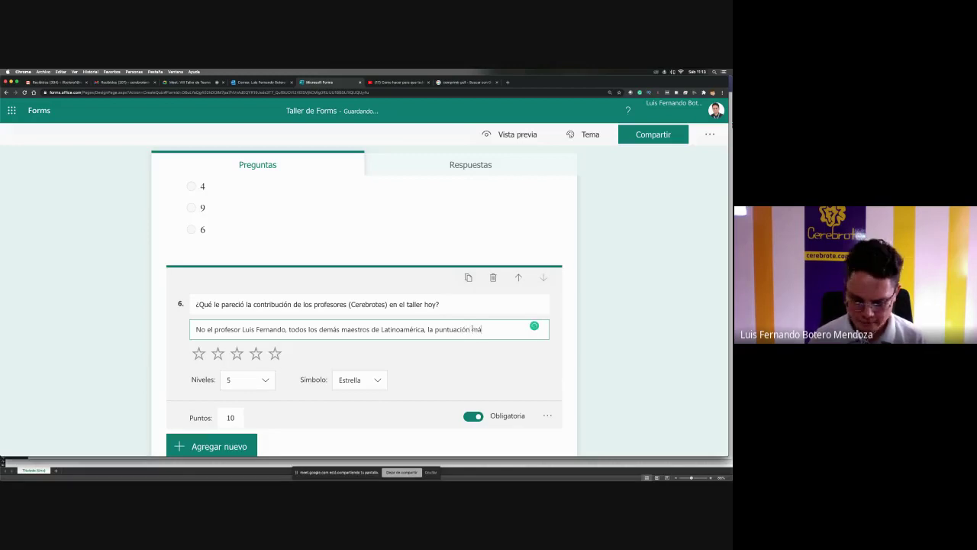
pyautogui.write('xima es de ')
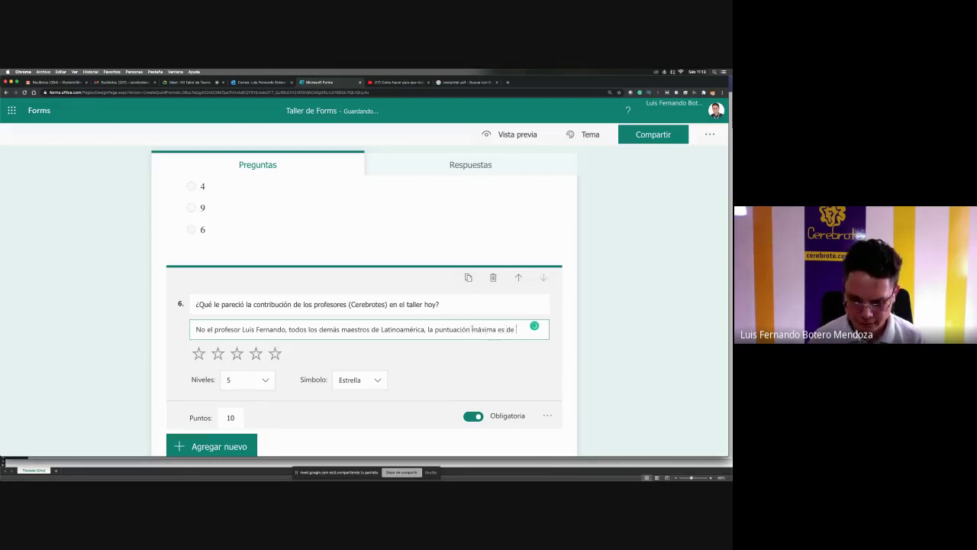
pyautogui.write('5 estrellas')
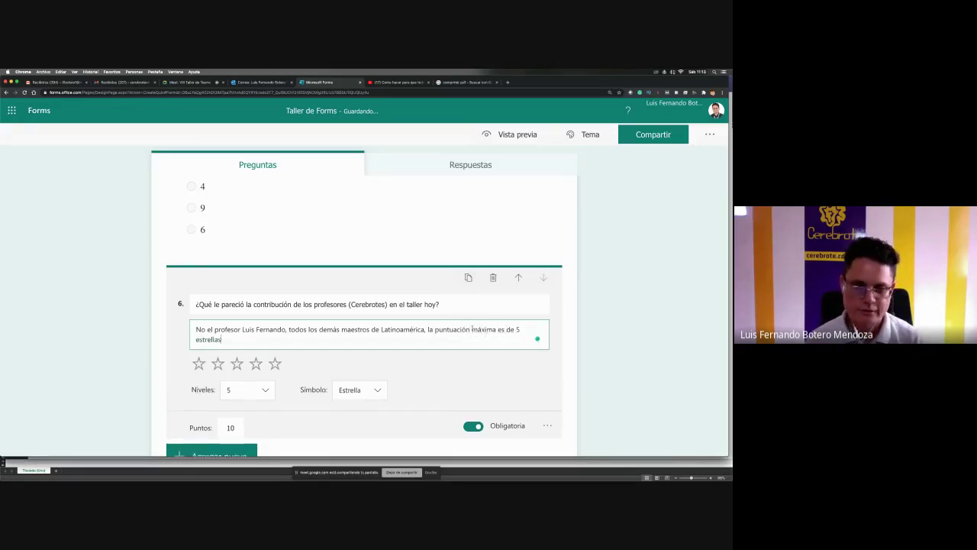
pyautogui.write('.')
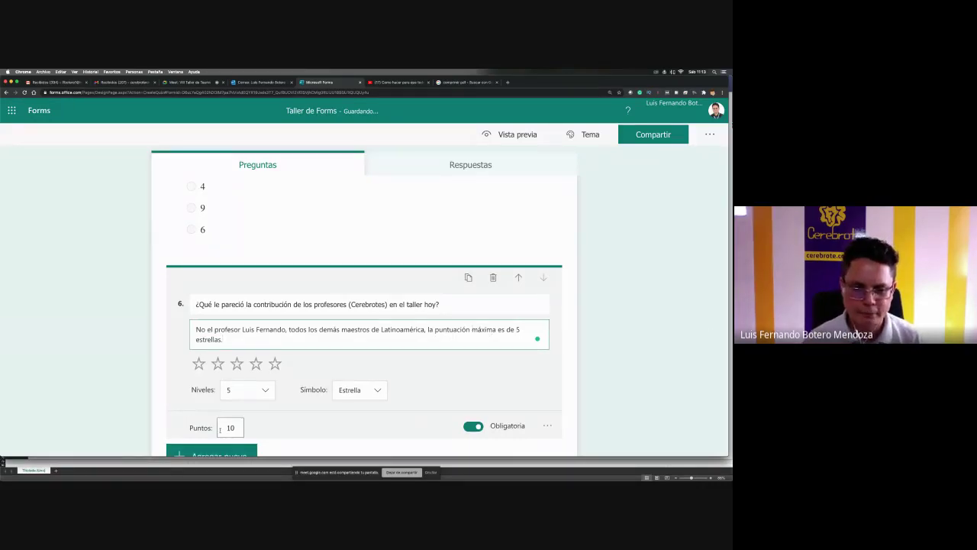
pyautogui.scroll(-2, 222, 429)
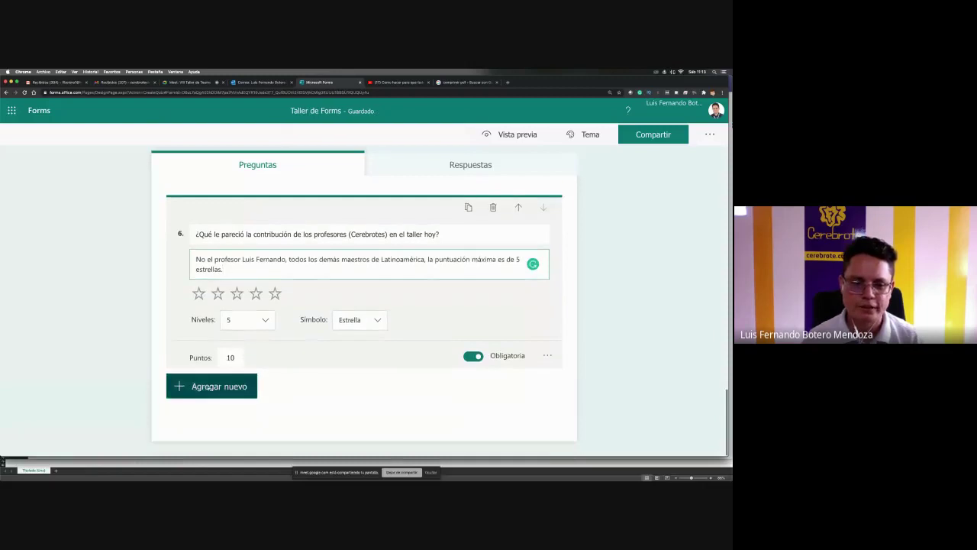
pyautogui.click(243, 394)
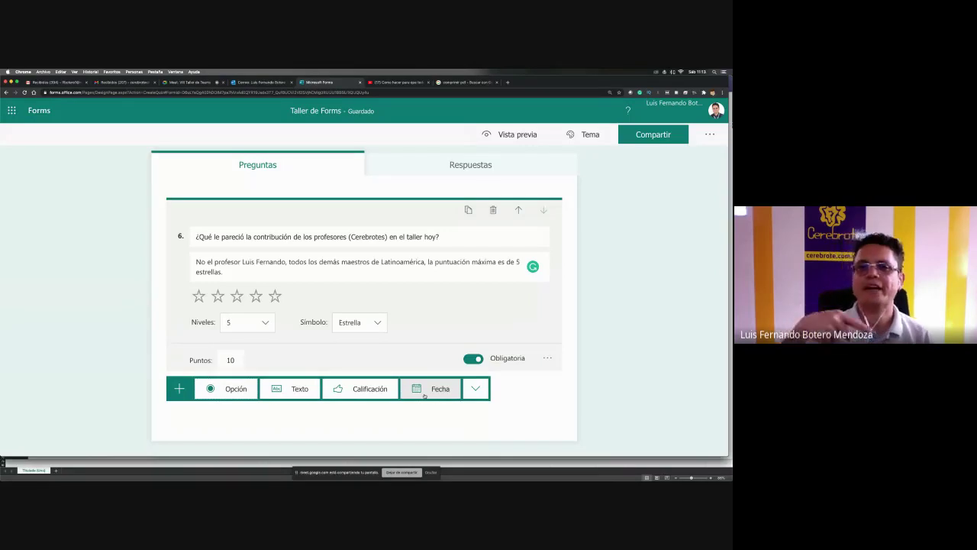
# Step: Add date question 7 '¿Cuándo fue el taller?' with subtitle 'Este el es VIII'
pyautogui.click(425, 390)
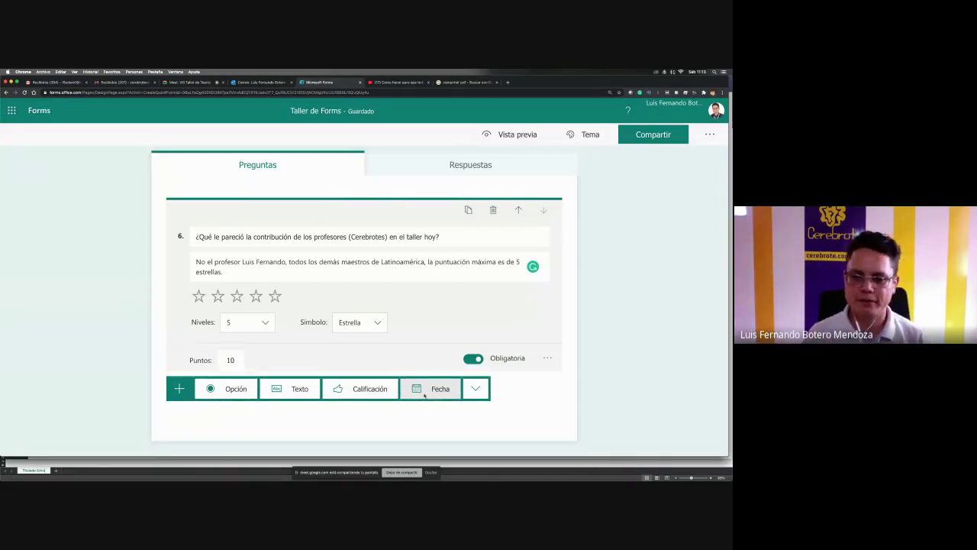
pyautogui.write('Cual')
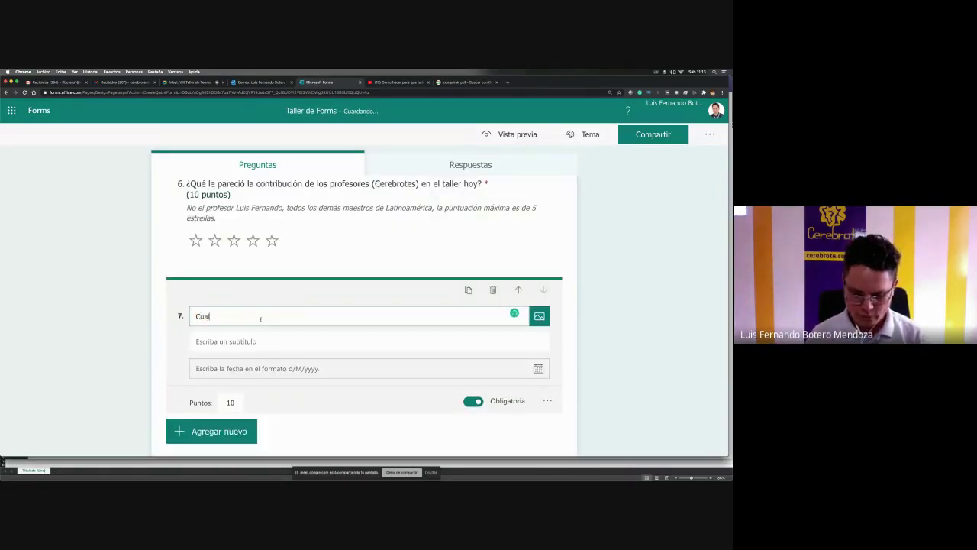
pyautogui.press('BackSpace')
pyautogui.press('BackSpace')
pyautogui.press('BackSpace')
pyautogui.press('BackSpace')
pyautogui.write('¿C')
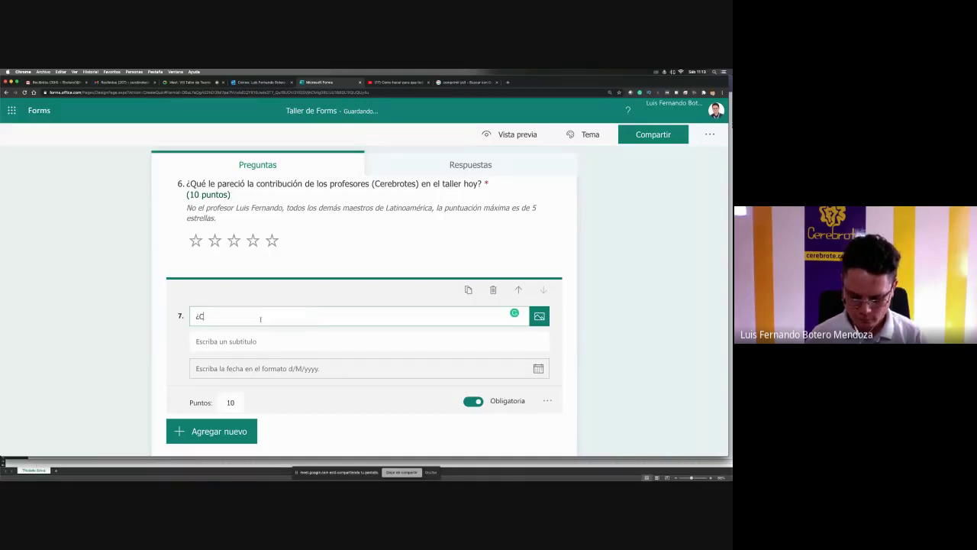
pyautogui.write('uándo ')
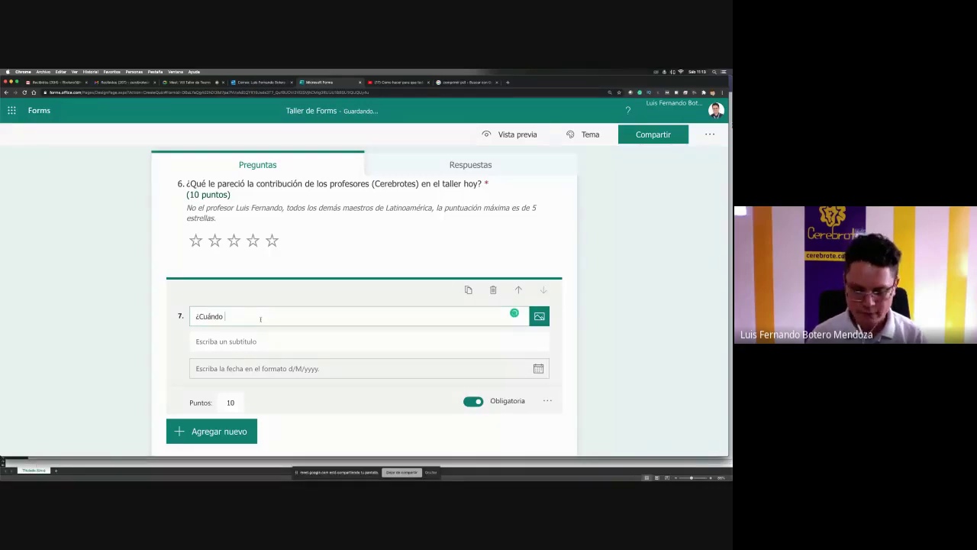
pyautogui.write('fue el taller?')
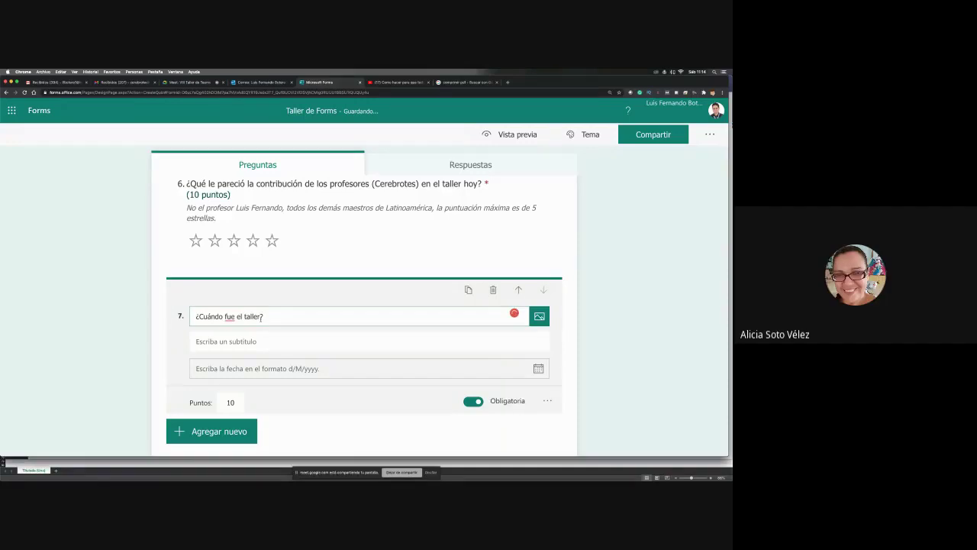
pyautogui.click(260, 341)
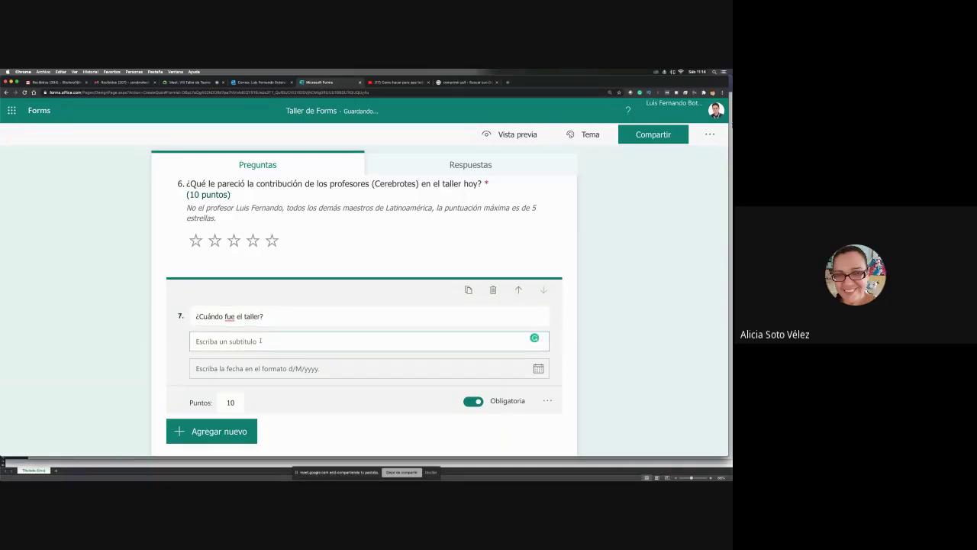
pyautogui.write('Este el es ')
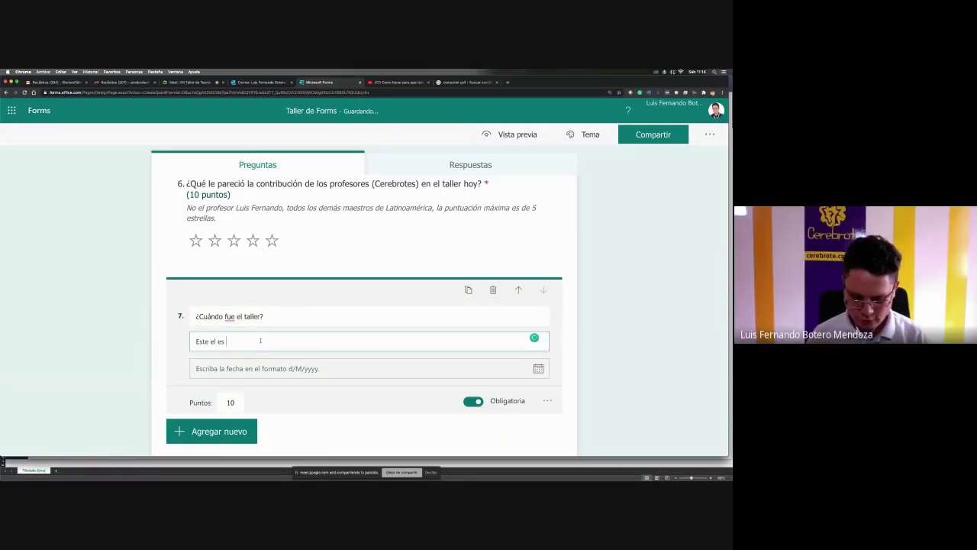
pyautogui.write('VIII')
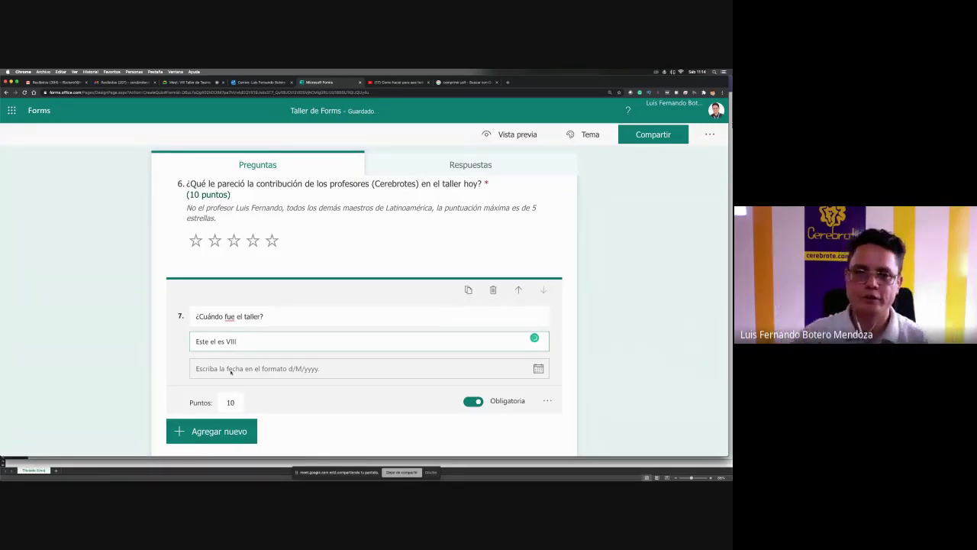
pyautogui.scroll(-1, 591, 352)
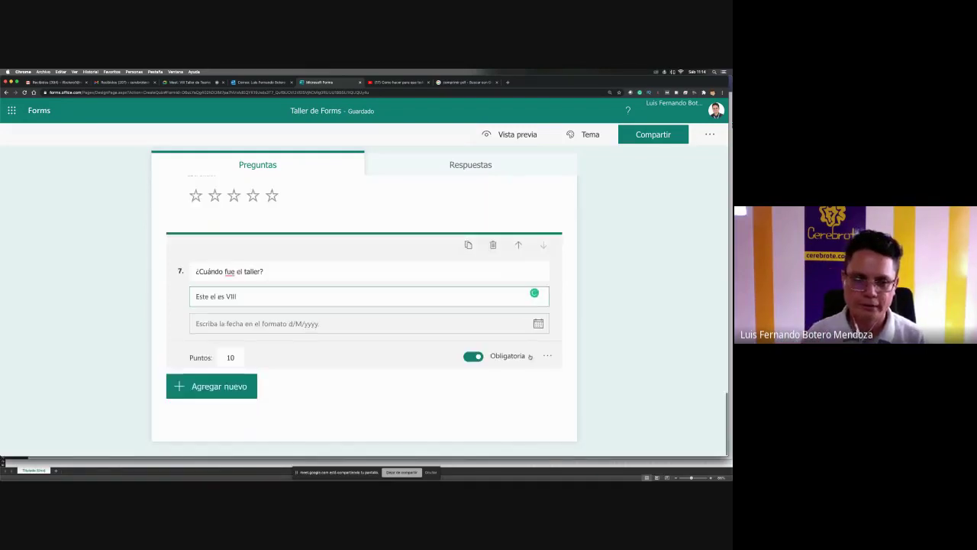
pyautogui.click(212, 387)
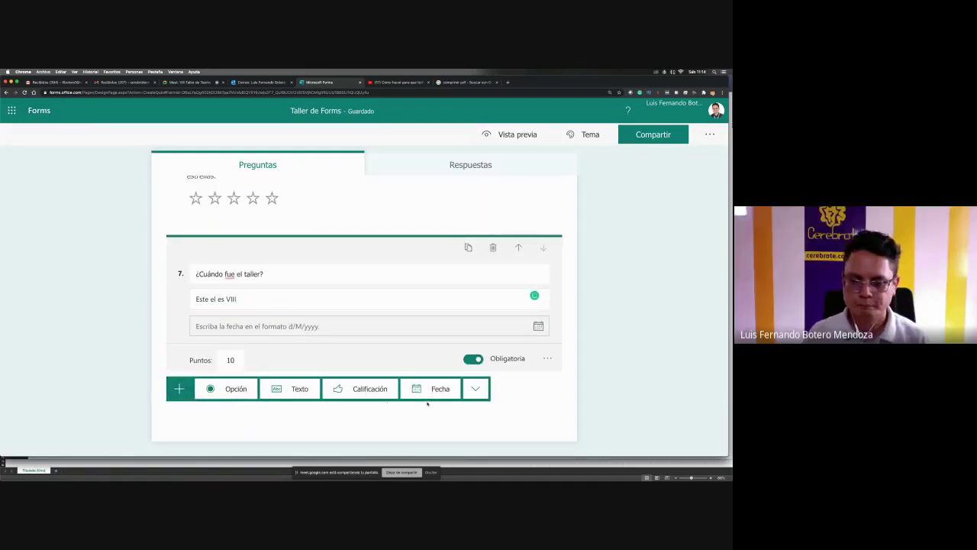
# Step: Add a Clasificación question titled 'Ordene los números de menor a mayor siendo el menor el de la parte de arriba', correcting its ending
pyautogui.click(476, 388)
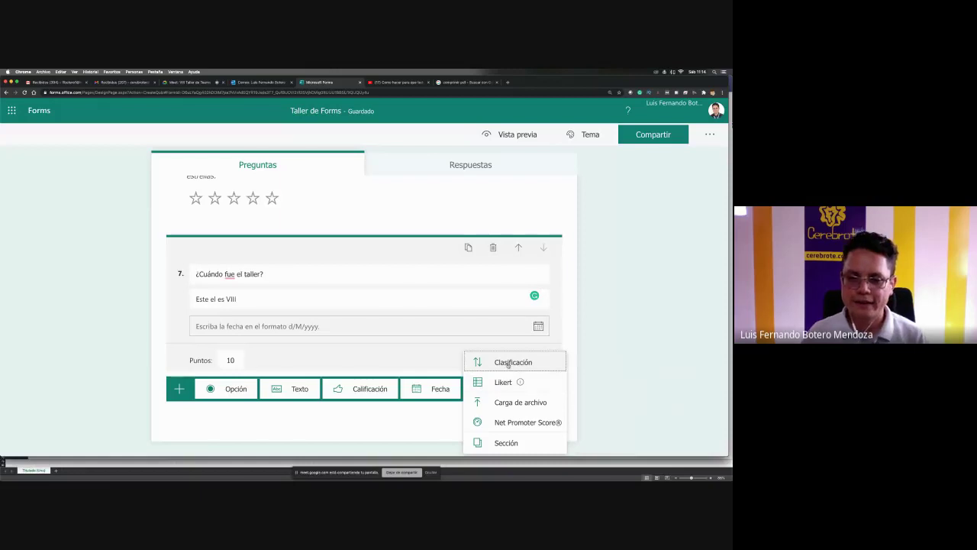
pyautogui.click(508, 364)
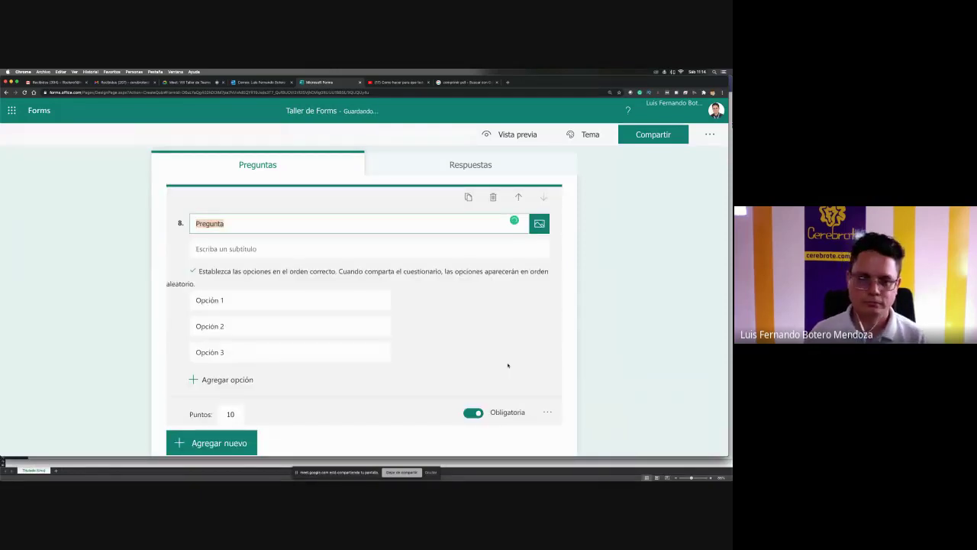
pyautogui.write('Ordene l')
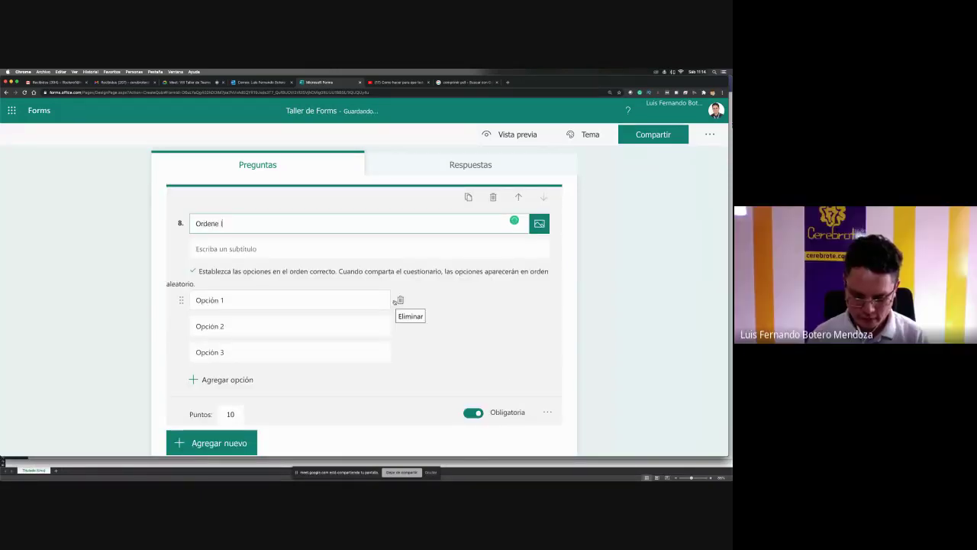
pyautogui.write('os número')
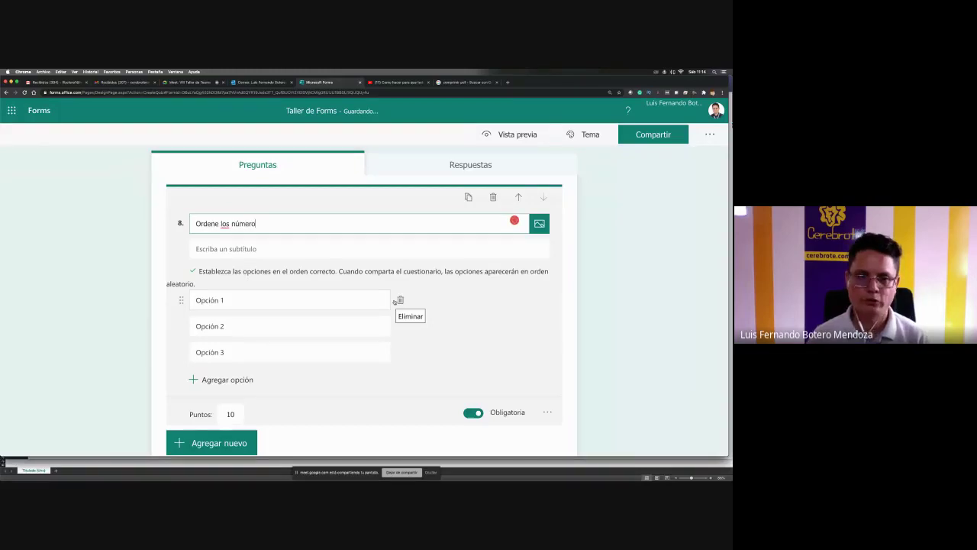
pyautogui.write('s de')
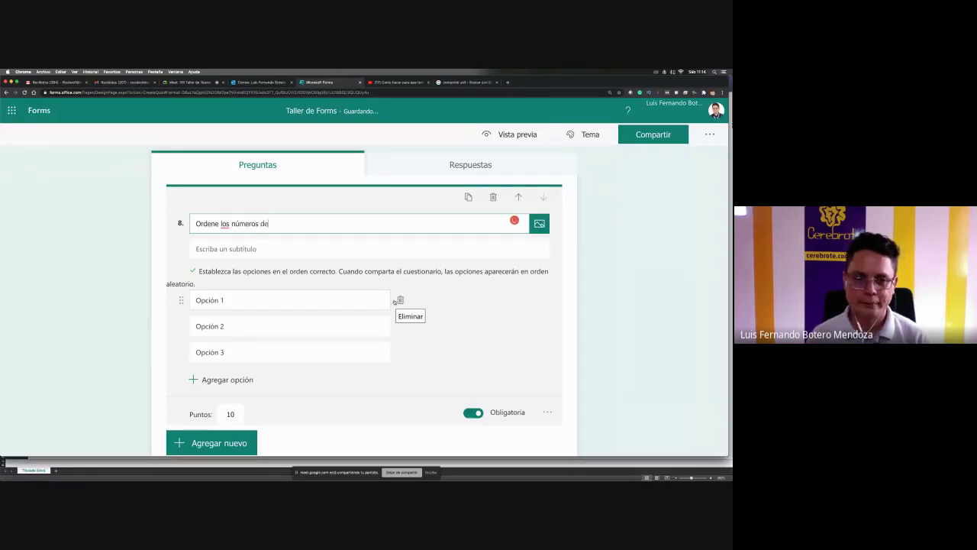
pyautogui.write(' menor a ma')
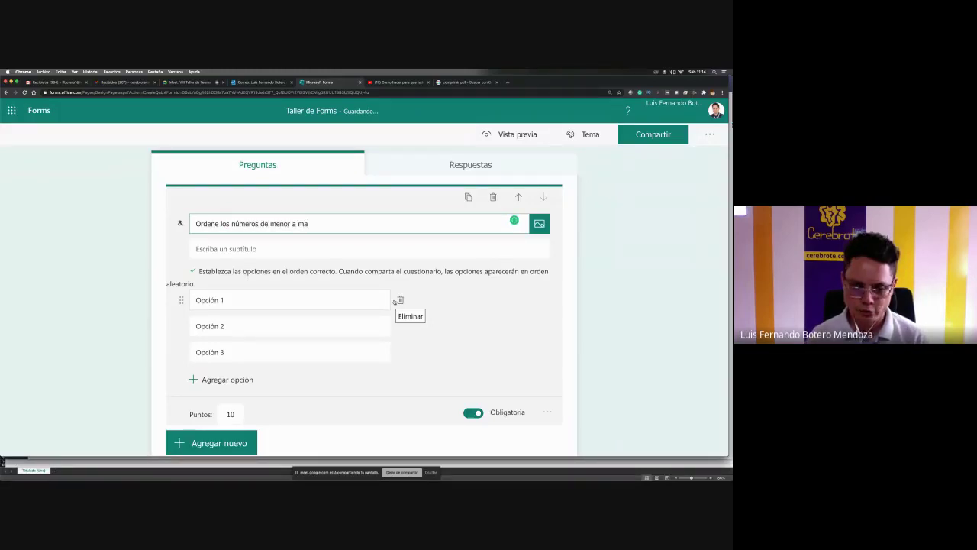
pyautogui.write('yor de mane')
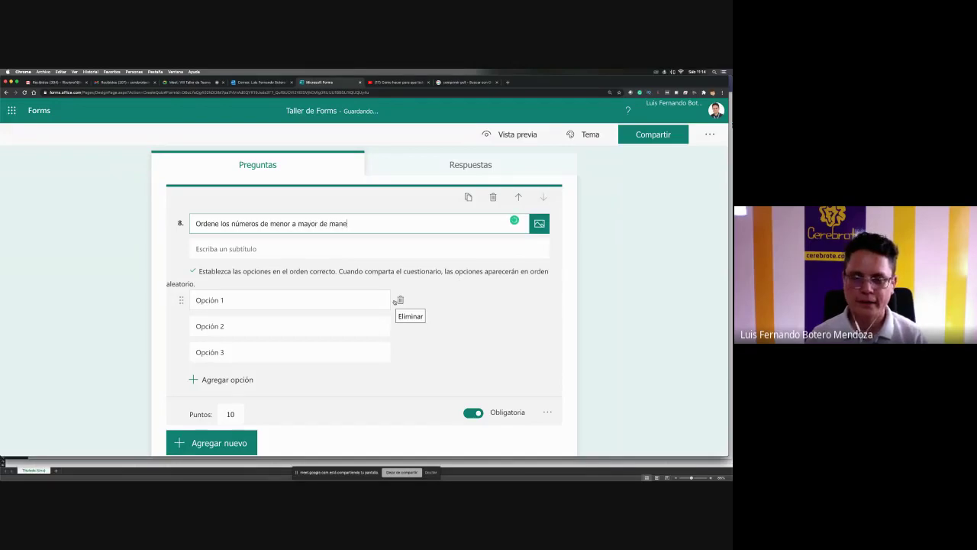
pyautogui.write('ra descendente.')
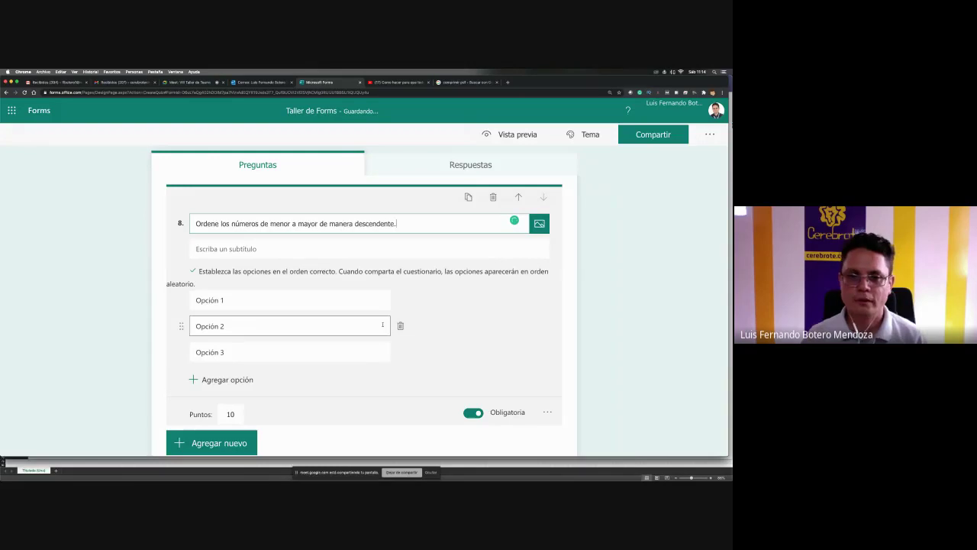
pyautogui.press('BackSpace')
pyautogui.press('BackSpace')
pyautogui.press('BackSpace')
pyautogui.press('BackSpace')
pyautogui.press('BackSpace')
pyautogui.press('BackSpace')
pyautogui.press('BackSpace')
pyautogui.press('BackSpace')
pyautogui.press('BackSpace')
pyautogui.press('BackSpace')
pyautogui.press('BackSpace')
pyautogui.press('BackSpace')
pyautogui.press('BackSpace')
pyautogui.press('BackSpace')
pyautogui.press('BackSpace')
pyautogui.press('BackSpace')
pyautogui.press('BackSpace')
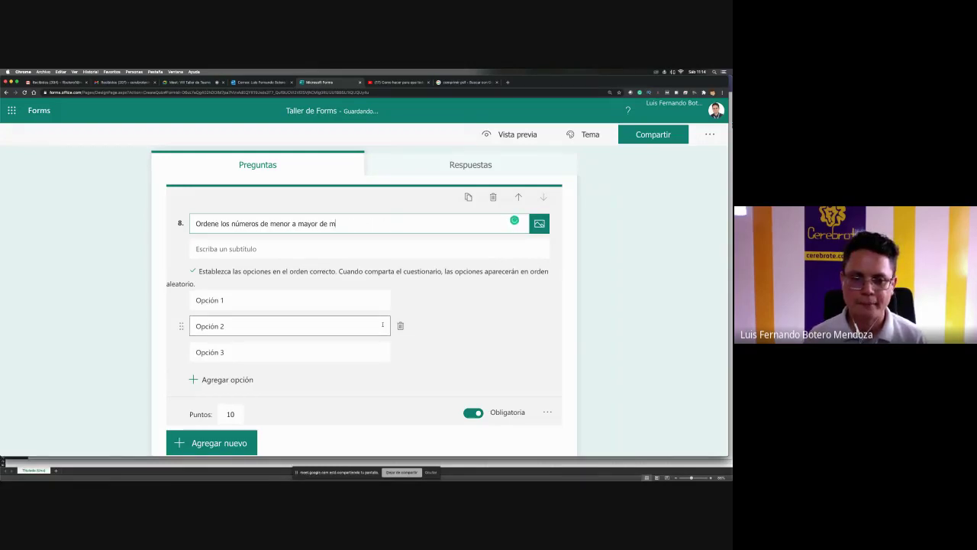
pyautogui.press('BackSpace')
pyautogui.press('BackSpace')
pyautogui.press('BackSpace')
pyautogui.press('BackSpace')
pyautogui.press('BackSpace')
pyautogui.write('s')
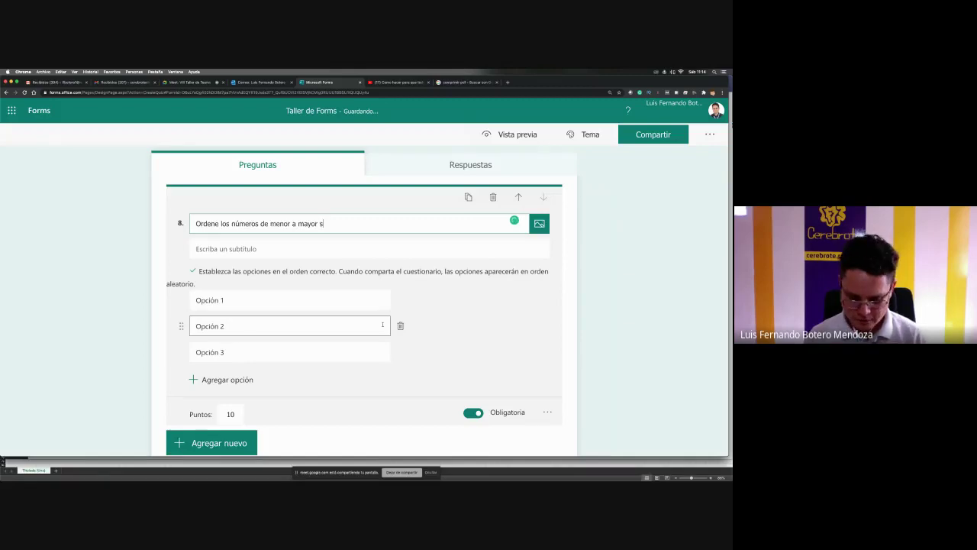
pyautogui.write('iendo el menor ')
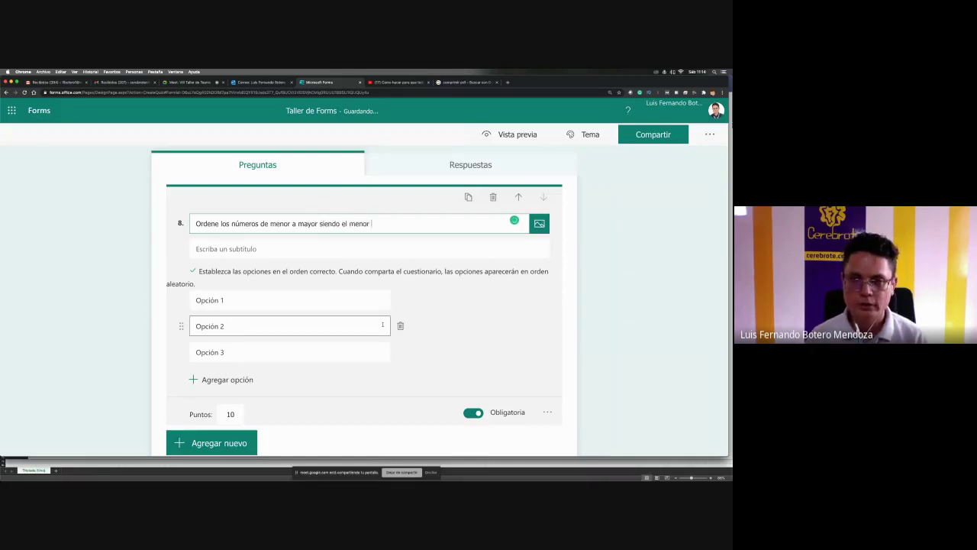
pyautogui.write('el de la pa')
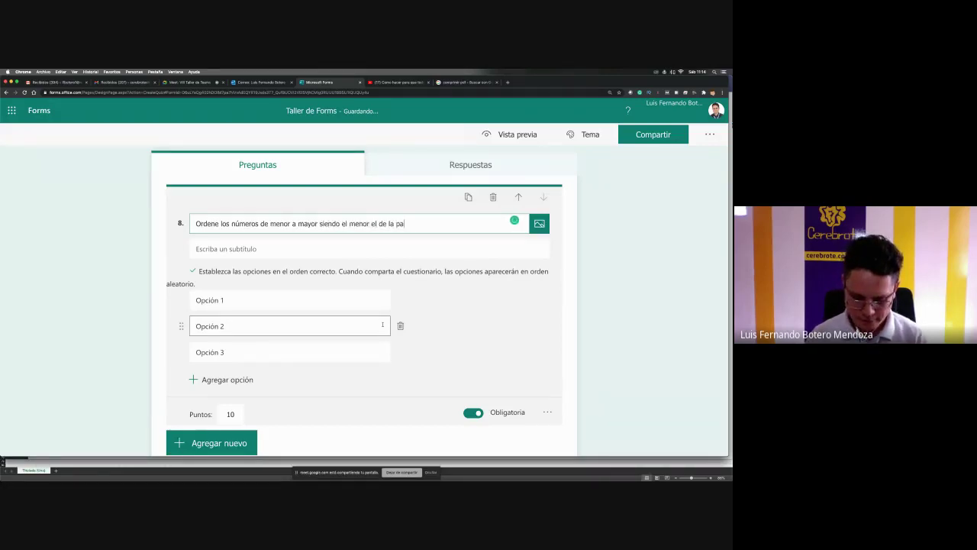
pyautogui.write('rte de arriba.')
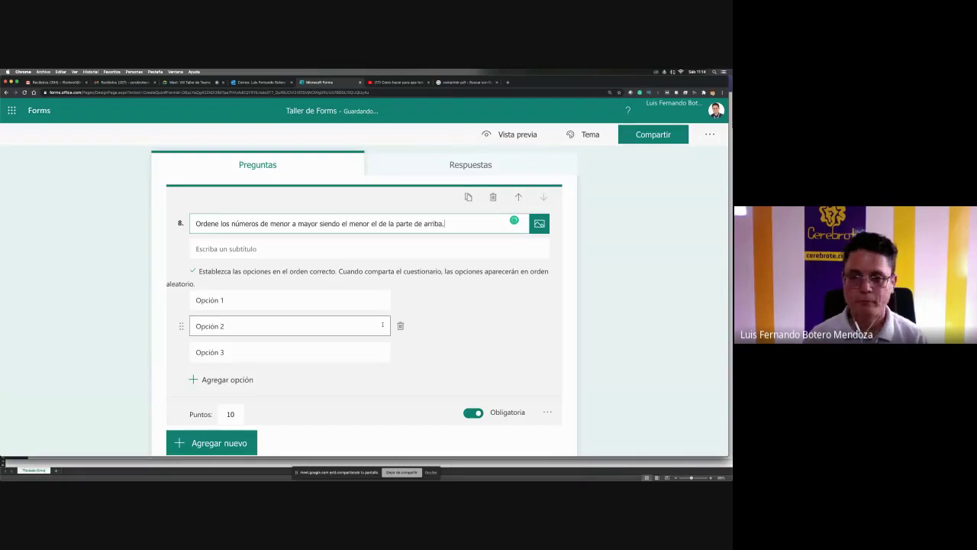
# Step: Fill the ranking options with 1, 2, 3, add options 4 and 5, and close question 8
pyautogui.click(228, 300)
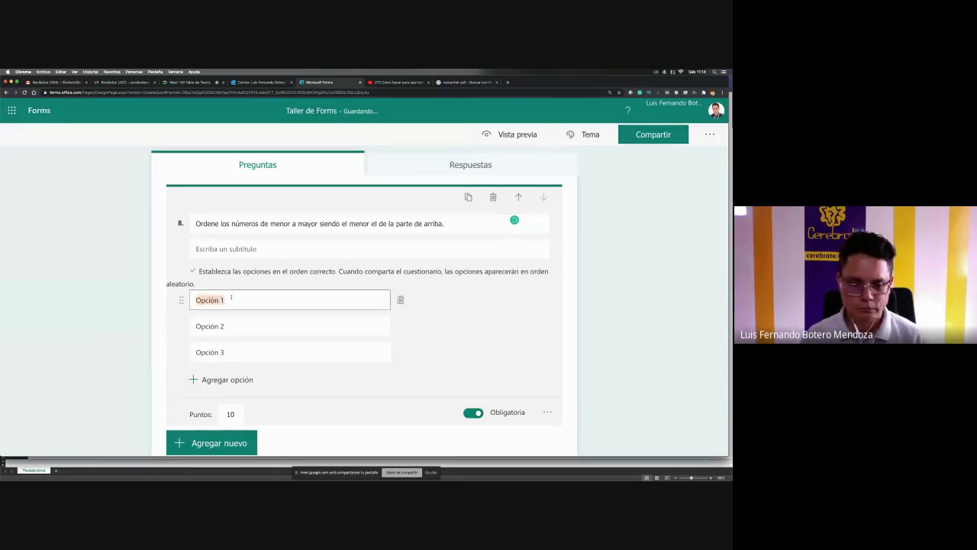
pyautogui.write('1')
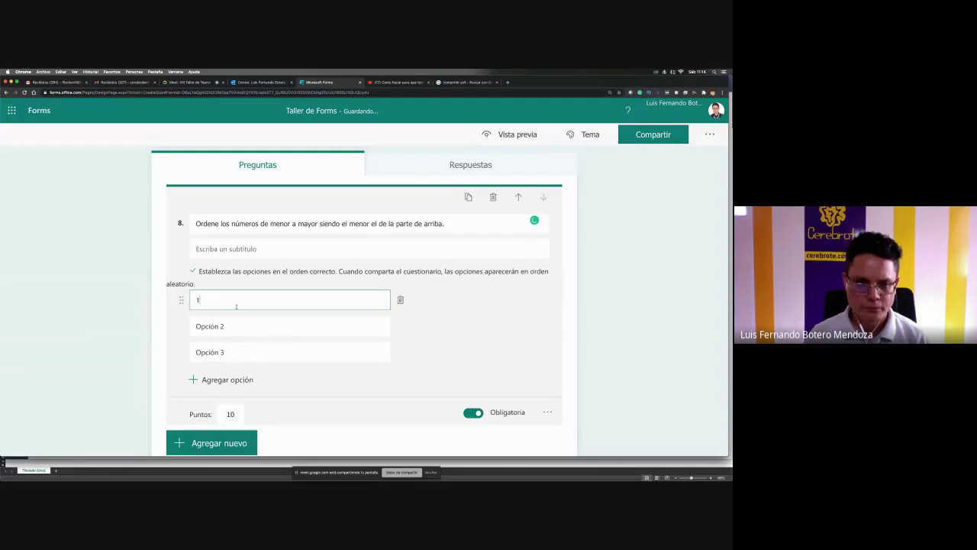
pyautogui.click(240, 323)
pyautogui.write('2')
pyautogui.click(240, 351)
pyautogui.write('3')
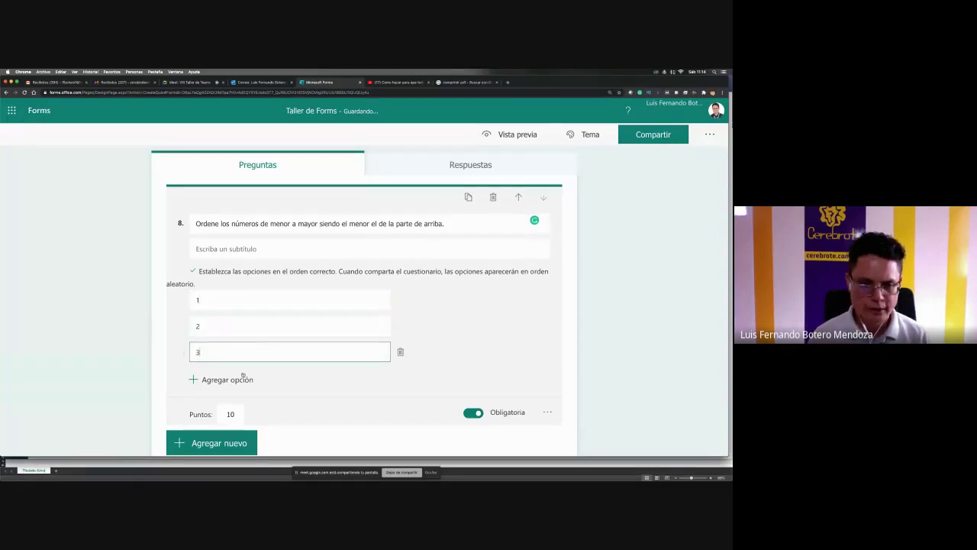
pyautogui.click(237, 378)
pyautogui.write('4')
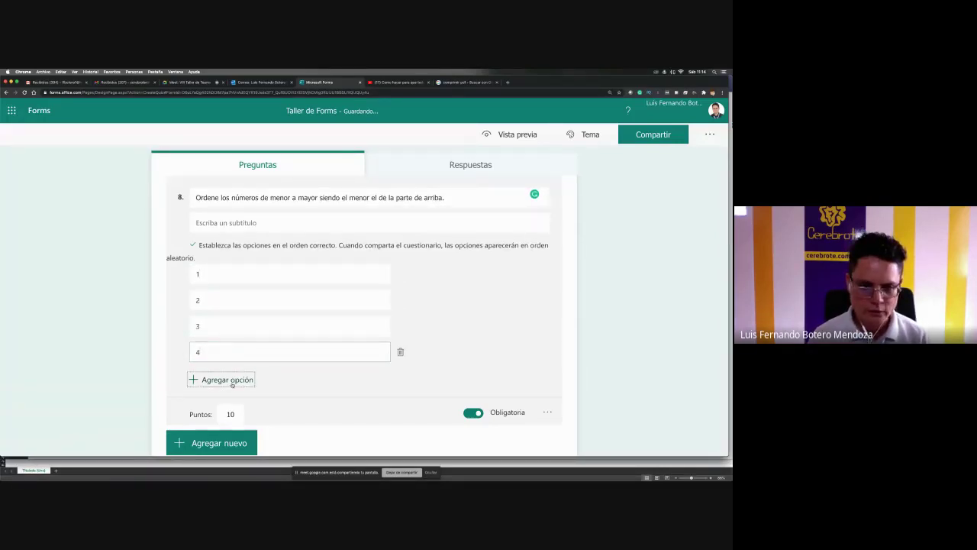
pyautogui.click(232, 379)
pyautogui.write('5')
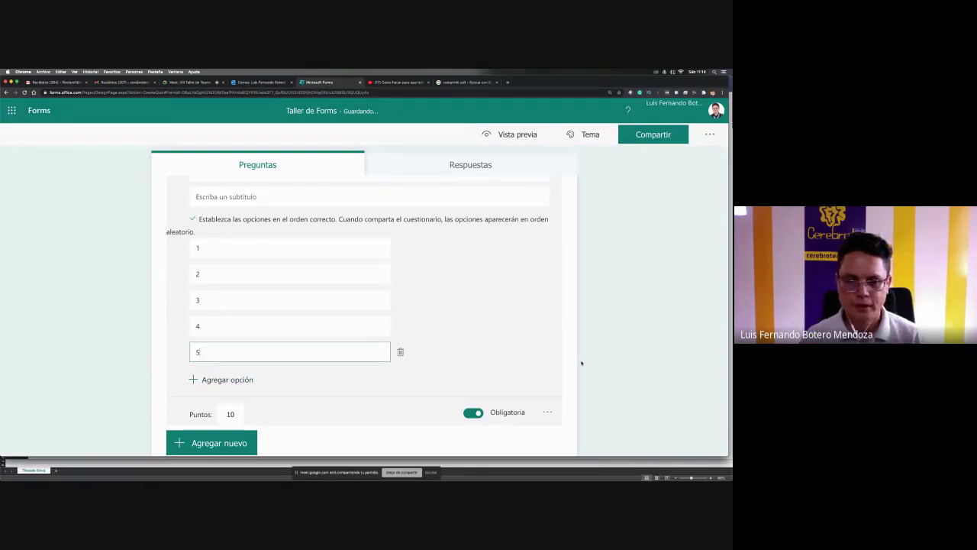
pyautogui.click(581, 363)
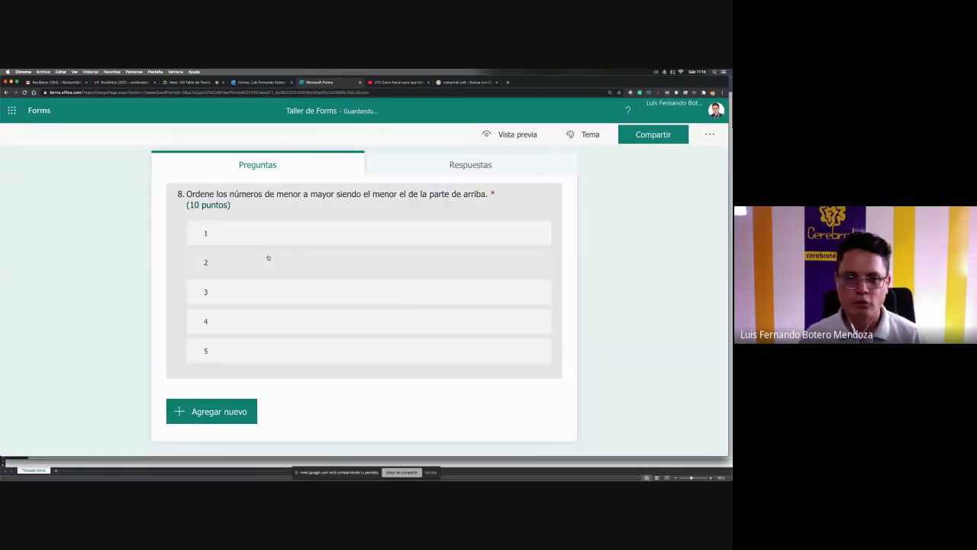
# Step: Insert a Likert question from the more-types menu below ranking question 8
pyautogui.click(187, 412)
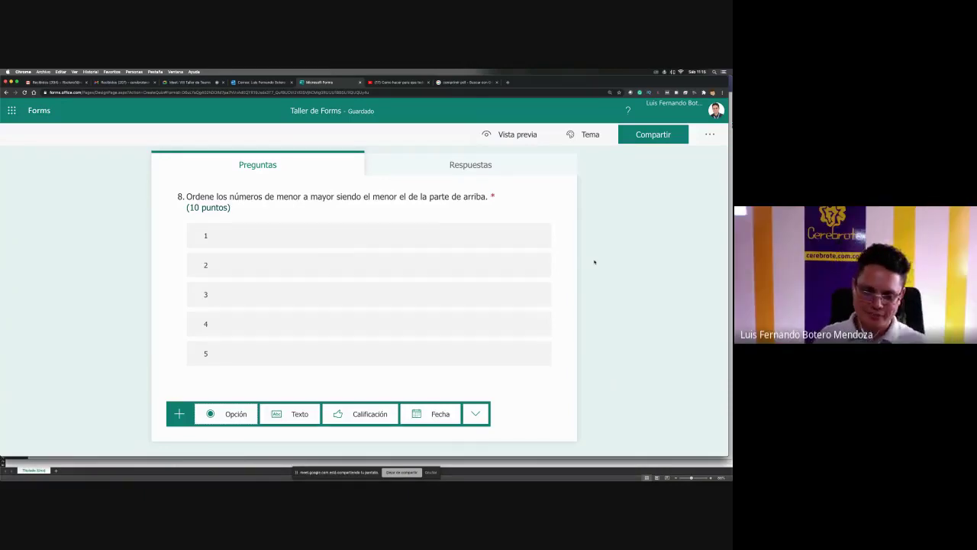
pyautogui.click(476, 414)
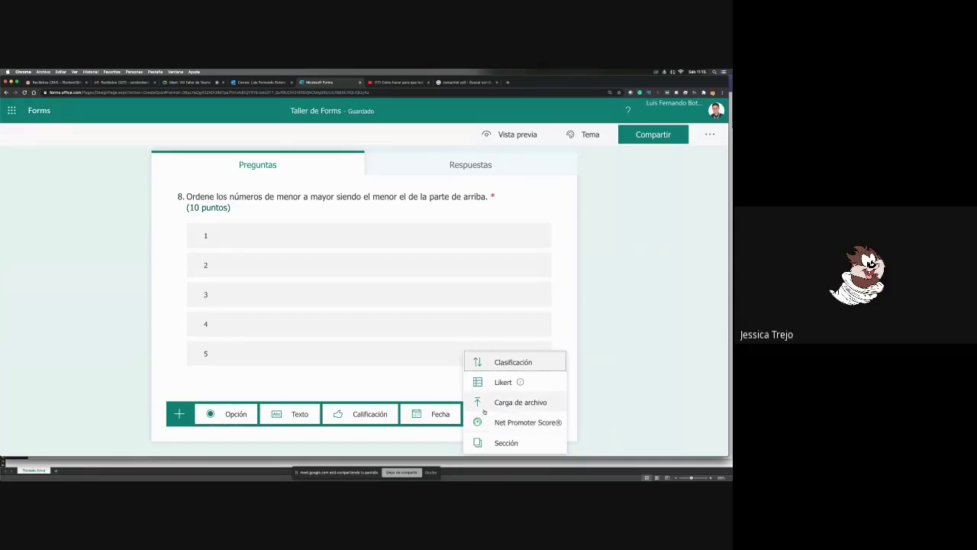
pyautogui.moveTo(489, 376)
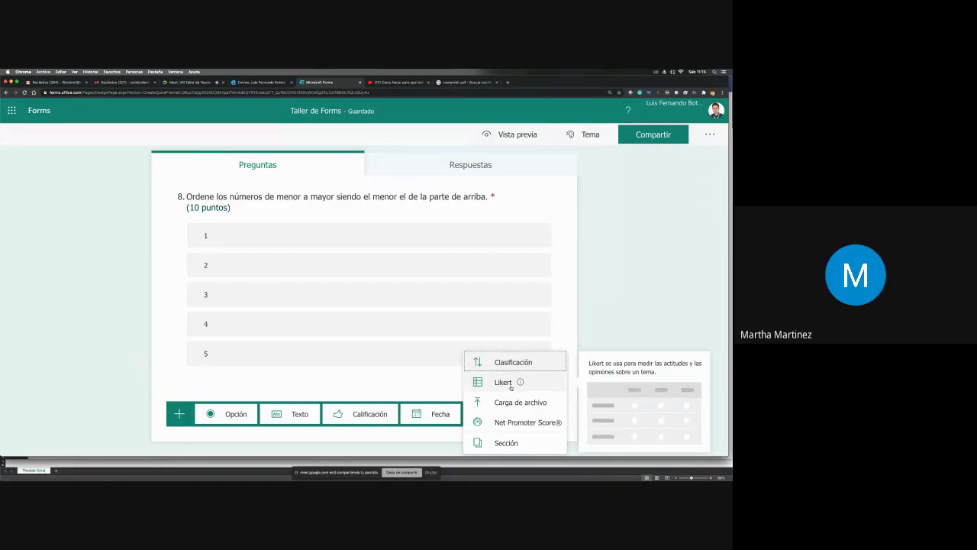
pyautogui.click(510, 387)
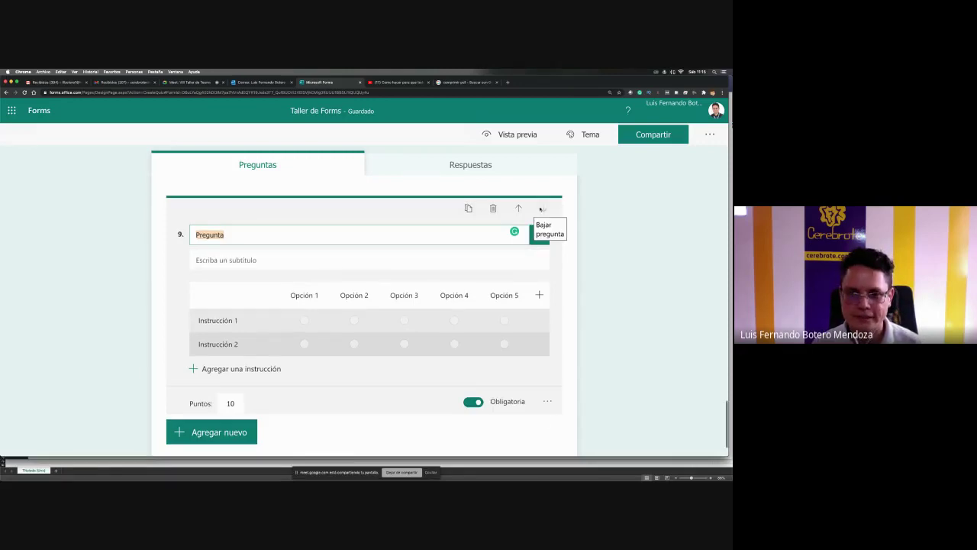
# Step: Delete the empty Likert question 9 and add a fresh Likert question in its place
pyautogui.click(493, 209)
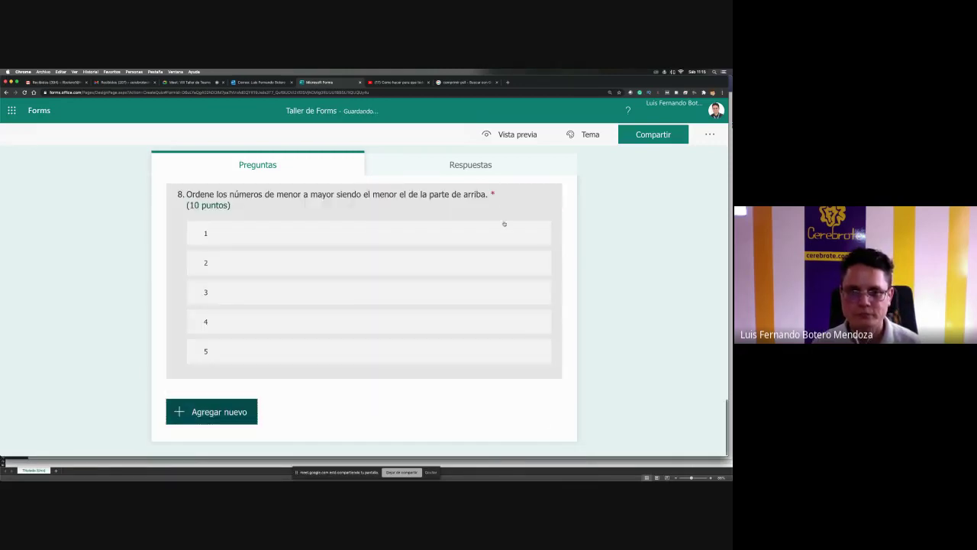
pyautogui.click(230, 420)
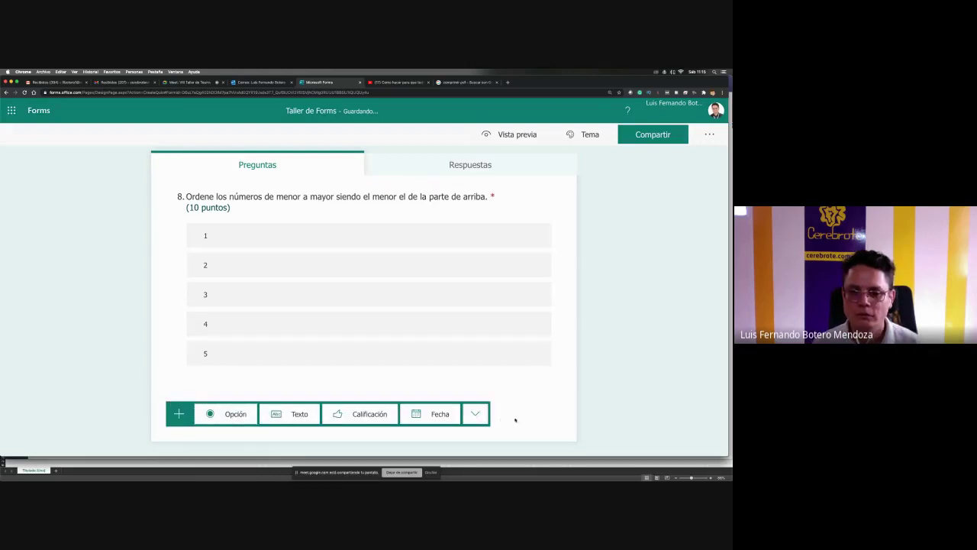
pyautogui.click(475, 414)
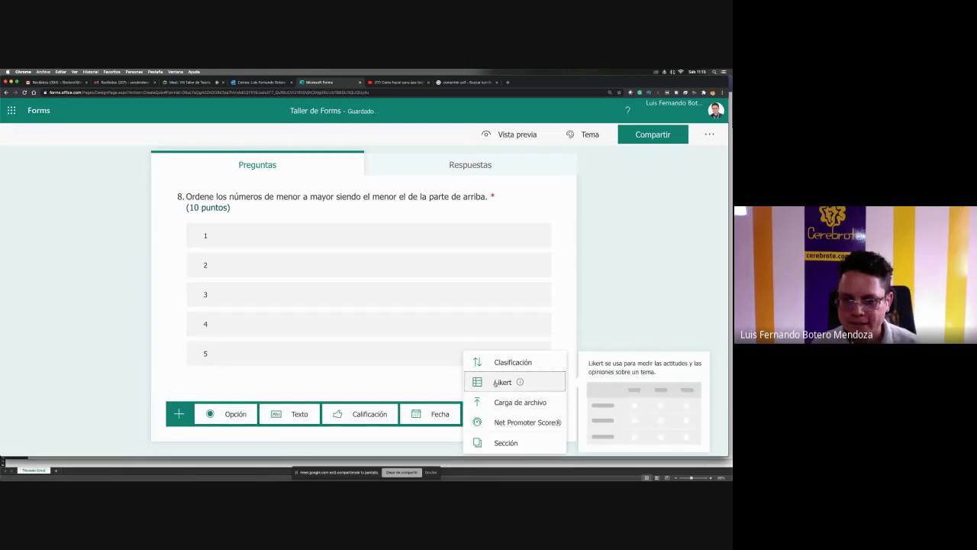
pyautogui.click(498, 382)
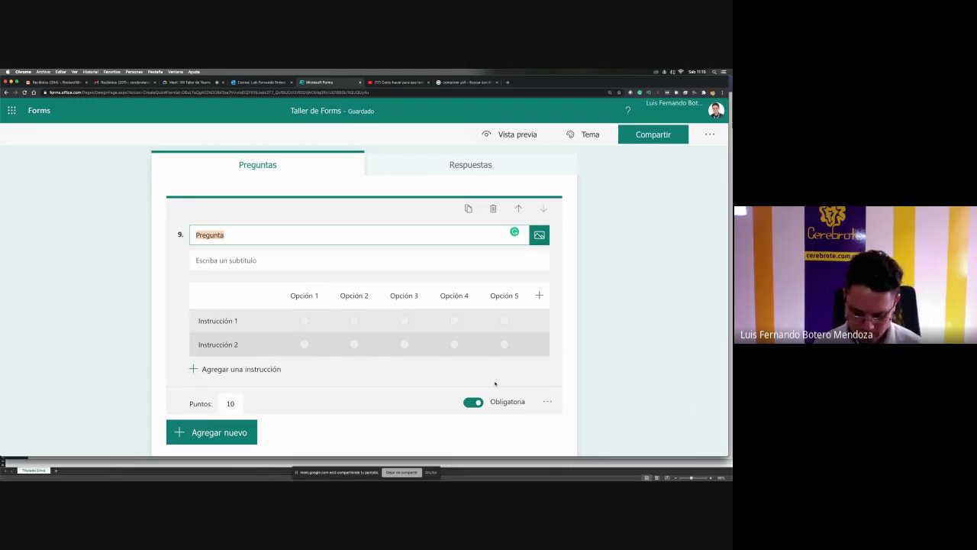
# Step: Title question 9 'Verifique las respuestas según la pregunta de cada opción' with subtitle 'Solo puede seleccionar una'
pyautogui.write('Verif')
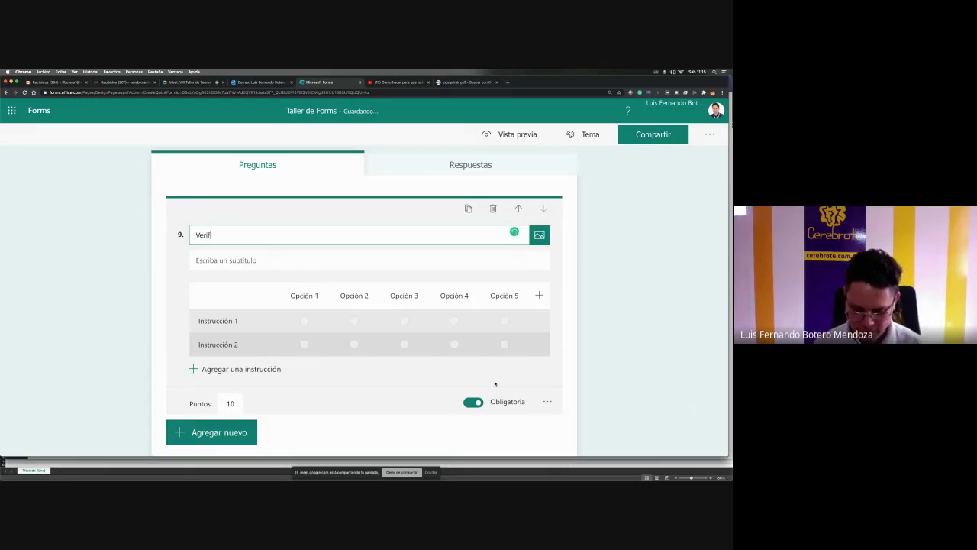
pyautogui.write('ique las re')
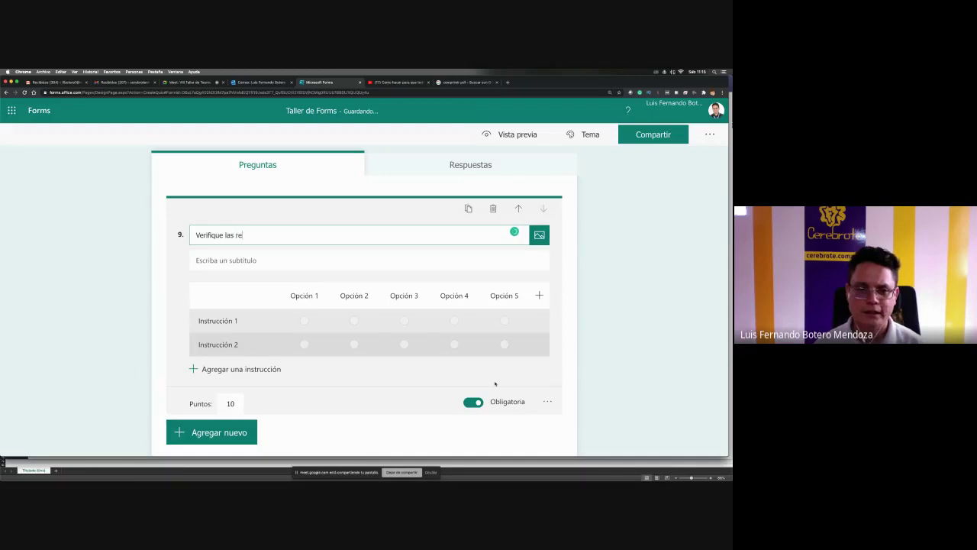
pyautogui.write('spuestas seg')
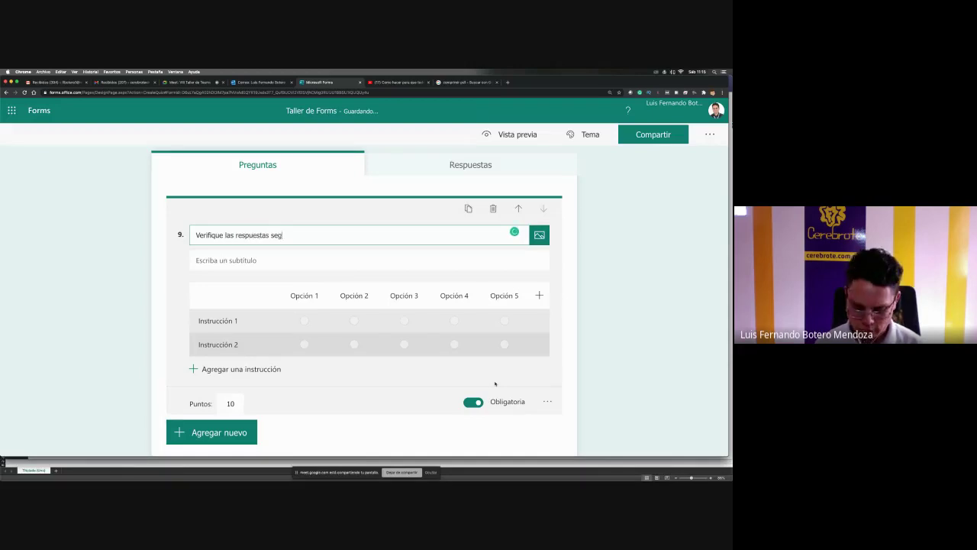
pyautogui.write('ún la pre')
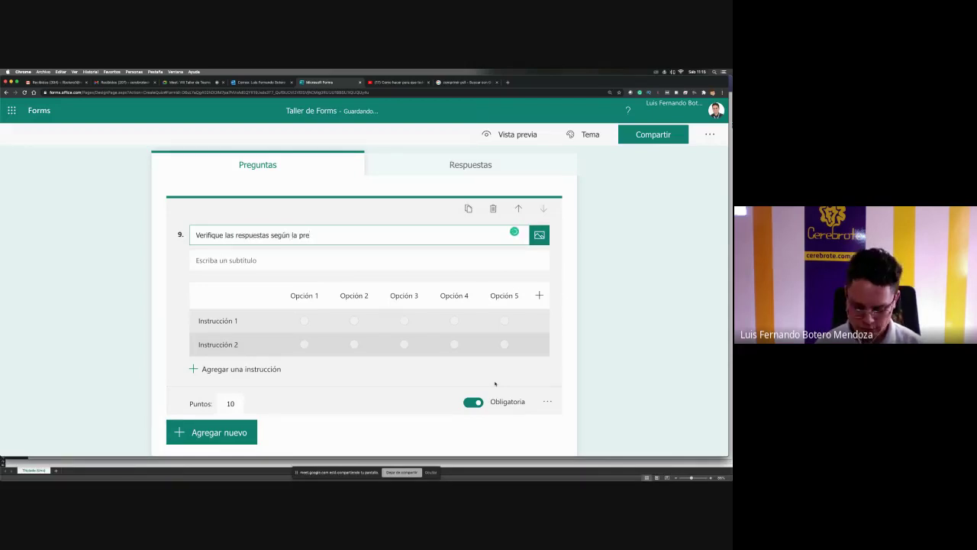
pyautogui.write('gunta de cada ')
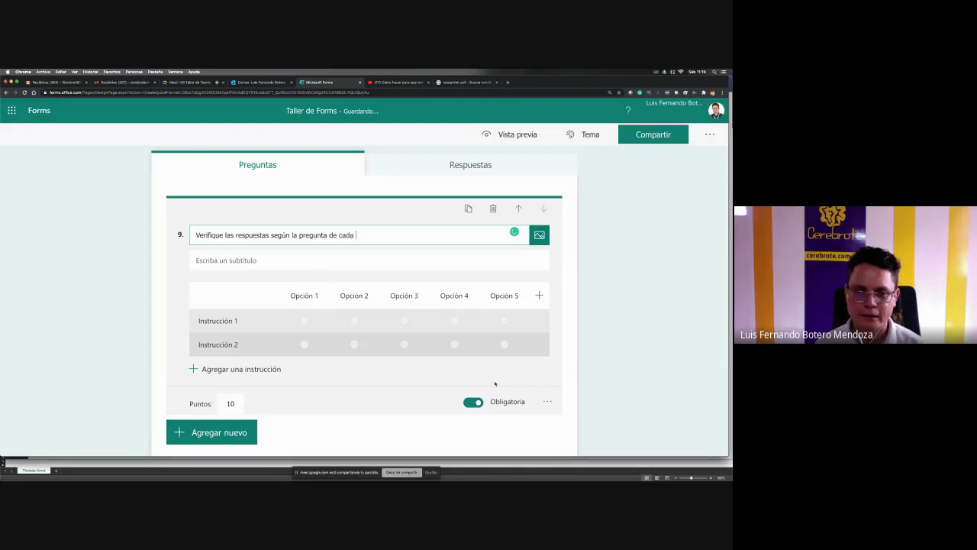
pyautogui.write('opción.')
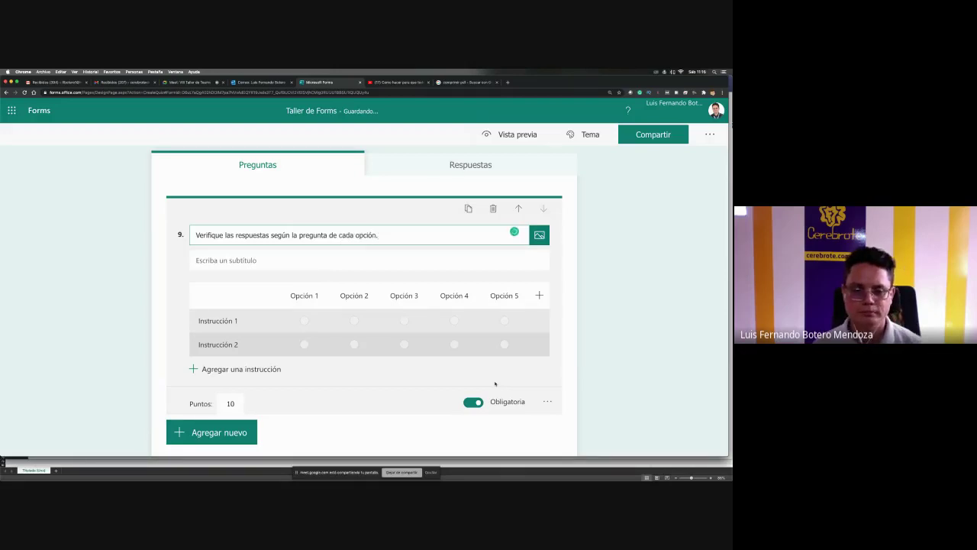
pyautogui.click(236, 267)
pyautogui.write('Solo puede')
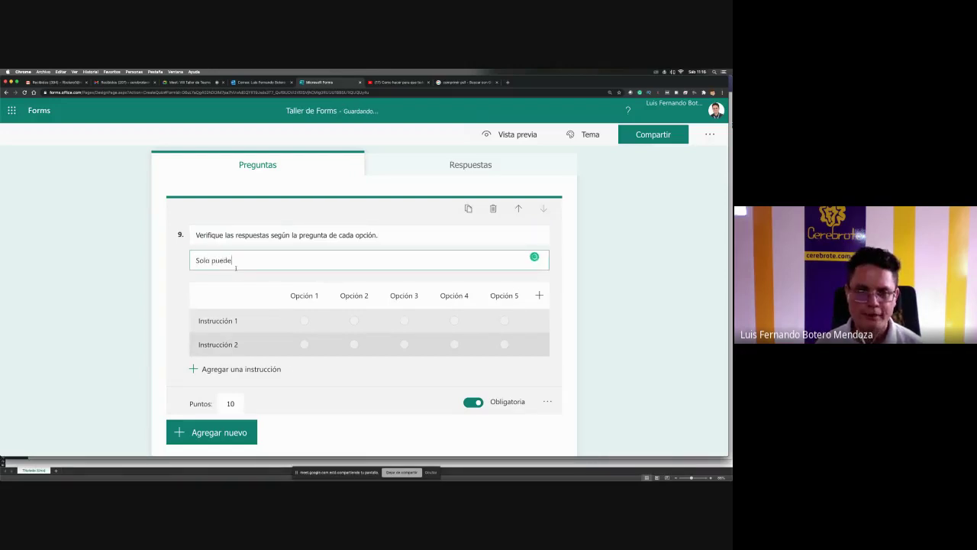
pyautogui.write(' seleccionar ')
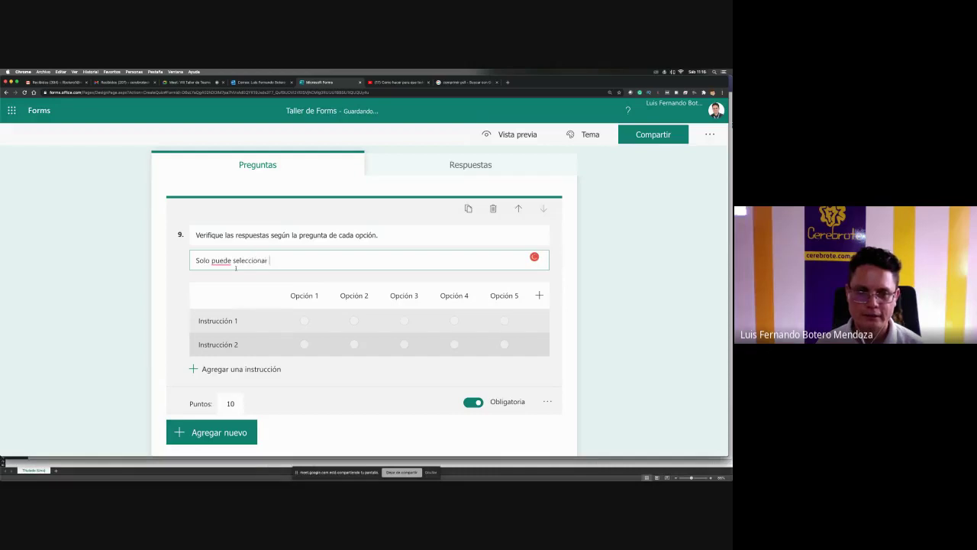
pyautogui.write('una.')
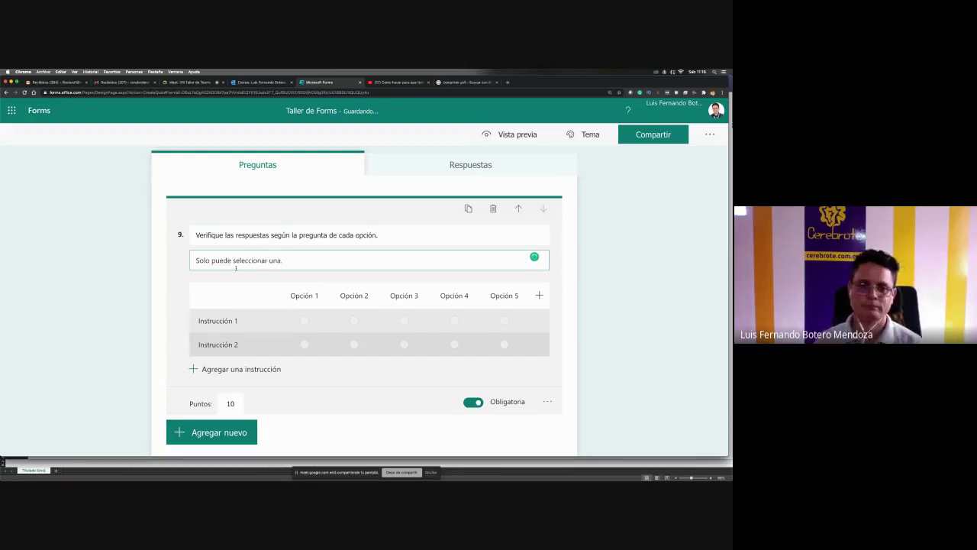
pyautogui.click(237, 322)
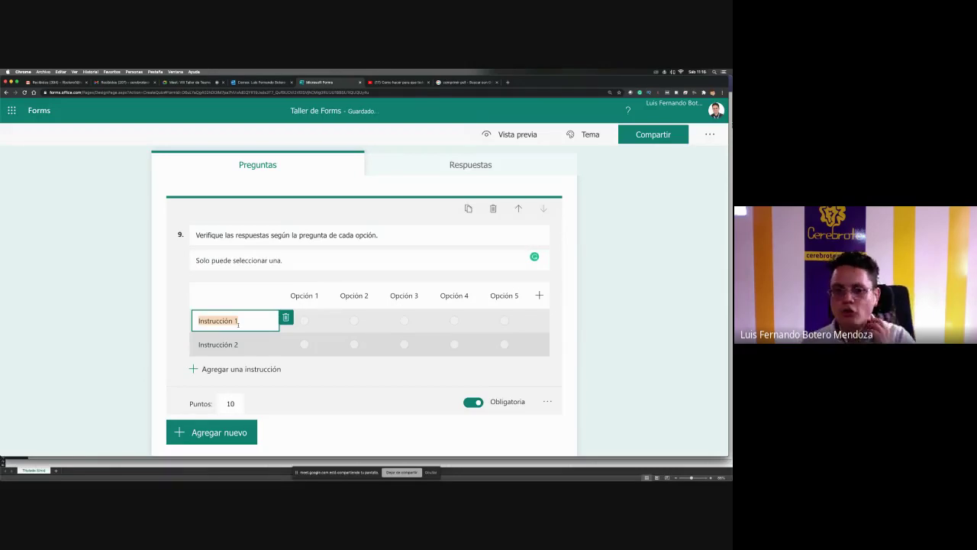
# Step: Make the first statement 'Hoy noaprendimos algo nuevo' and delete answer columns Opción 3, 4 and 5
pyautogui.write('Hoy ')
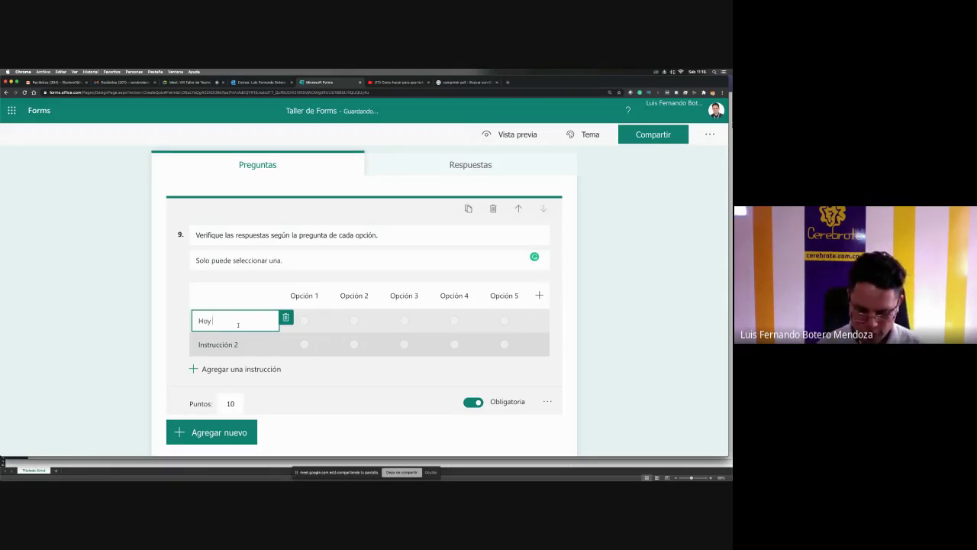
pyautogui.write('n')
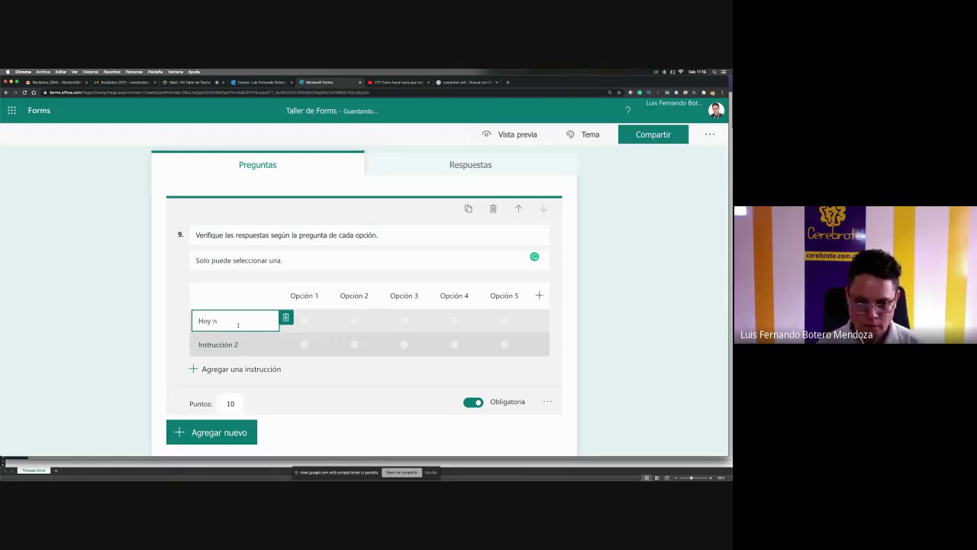
pyautogui.press('BackSpace')
pyautogui.write('aprendimo')
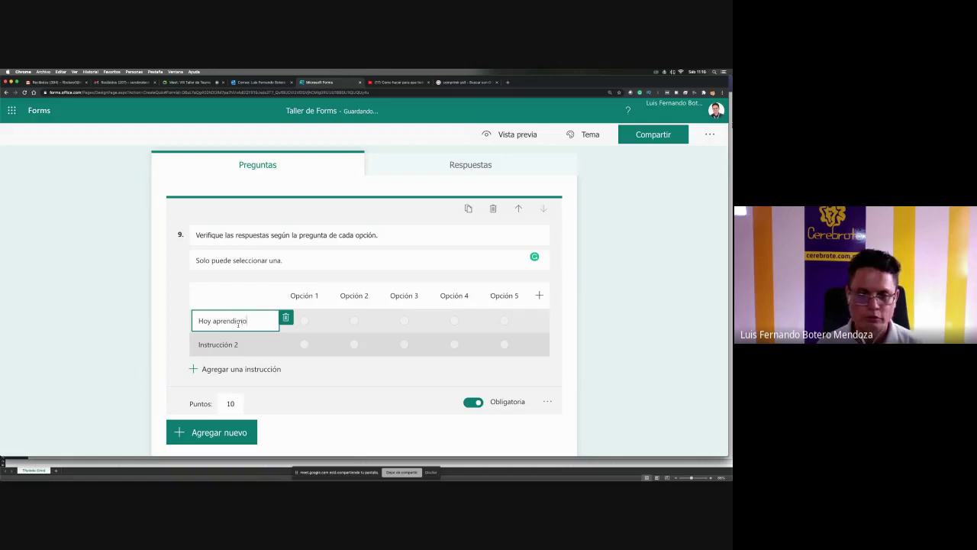
pyautogui.write('aprendimos alg')
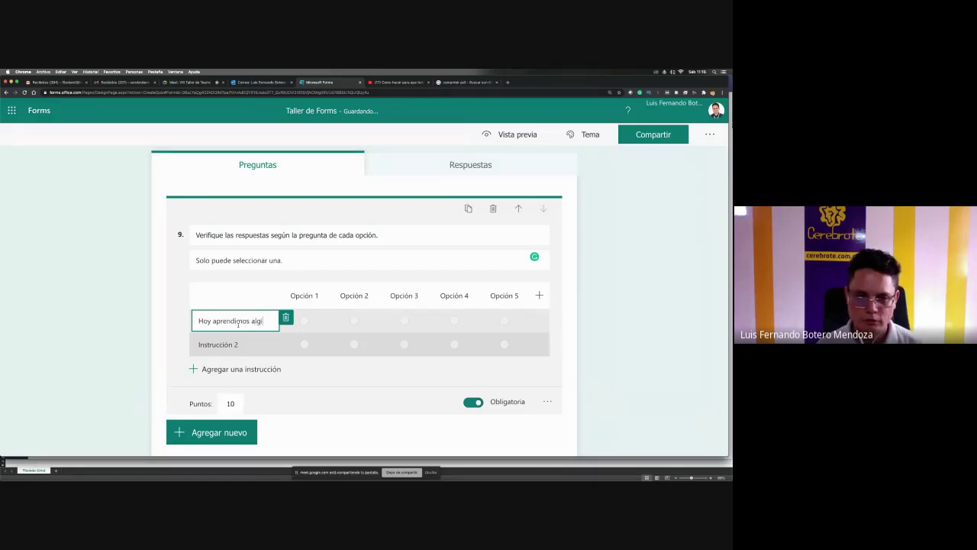
pyautogui.write('o nuevo')
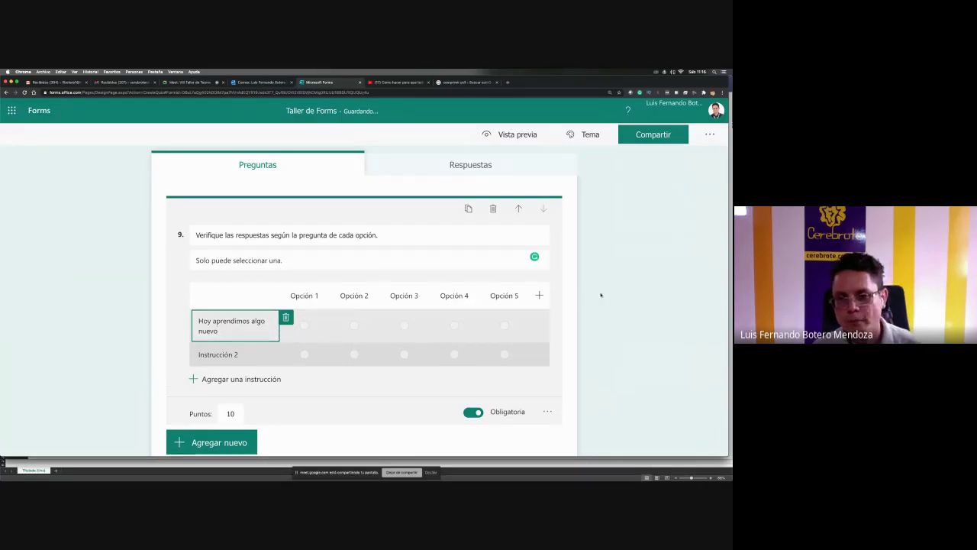
pyautogui.click(504, 296)
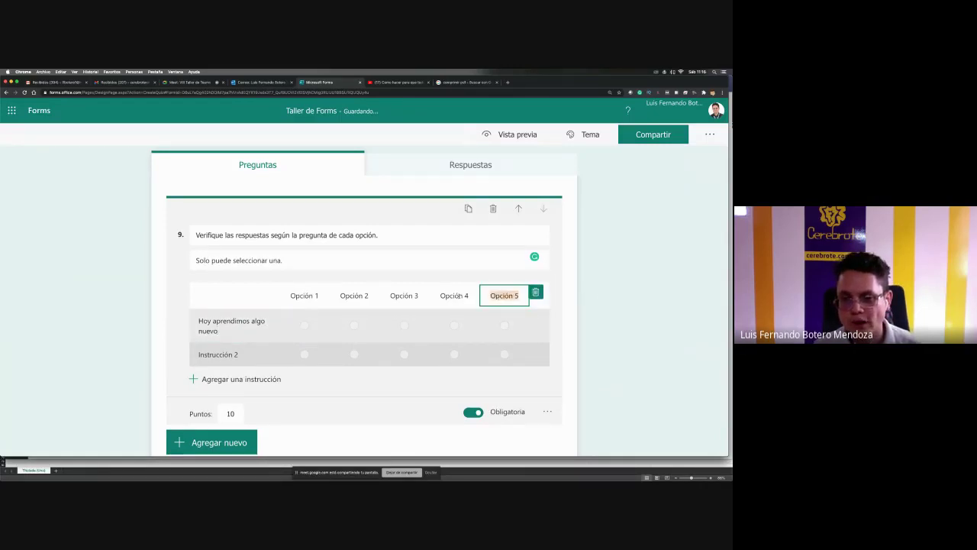
pyautogui.click(454, 296)
pyautogui.click(403, 295)
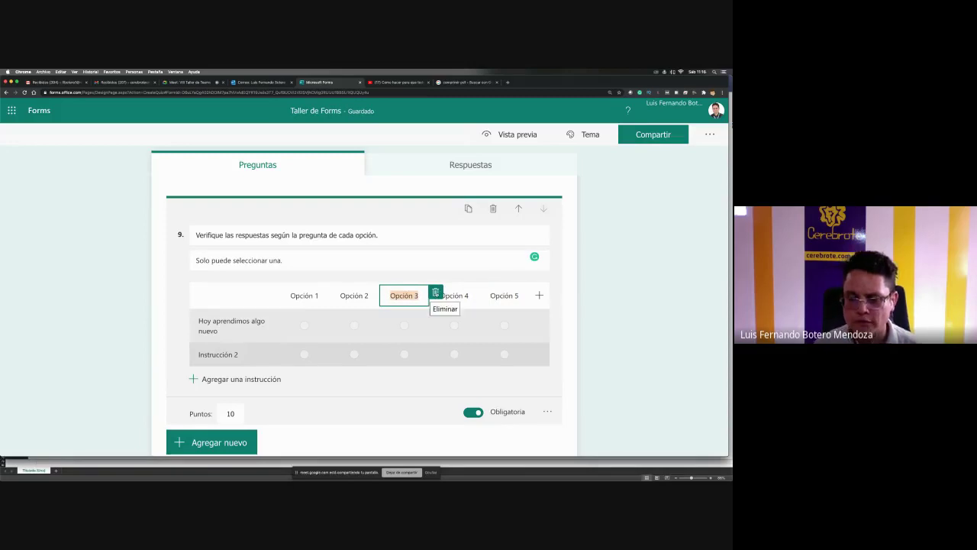
pyautogui.click(454, 295)
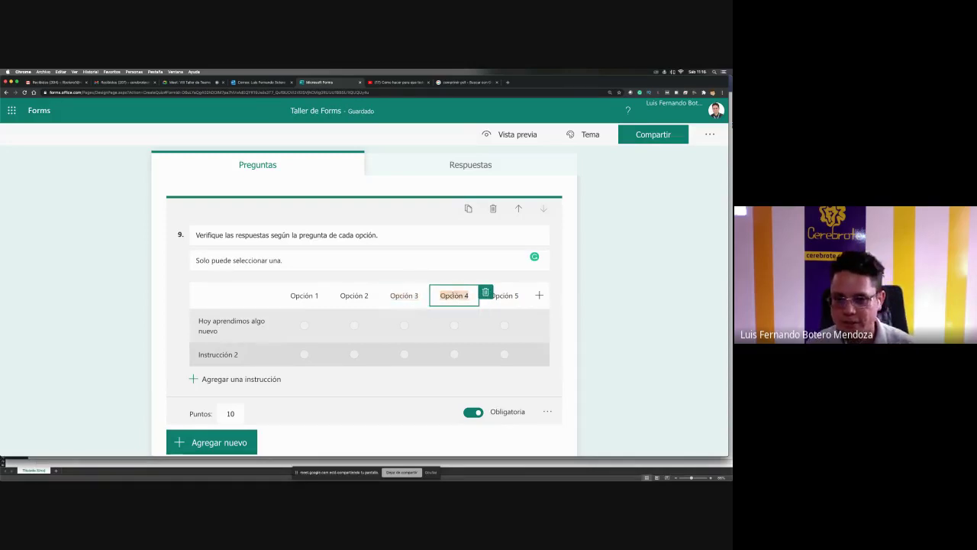
pyautogui.click(505, 296)
pyautogui.click(535, 292)
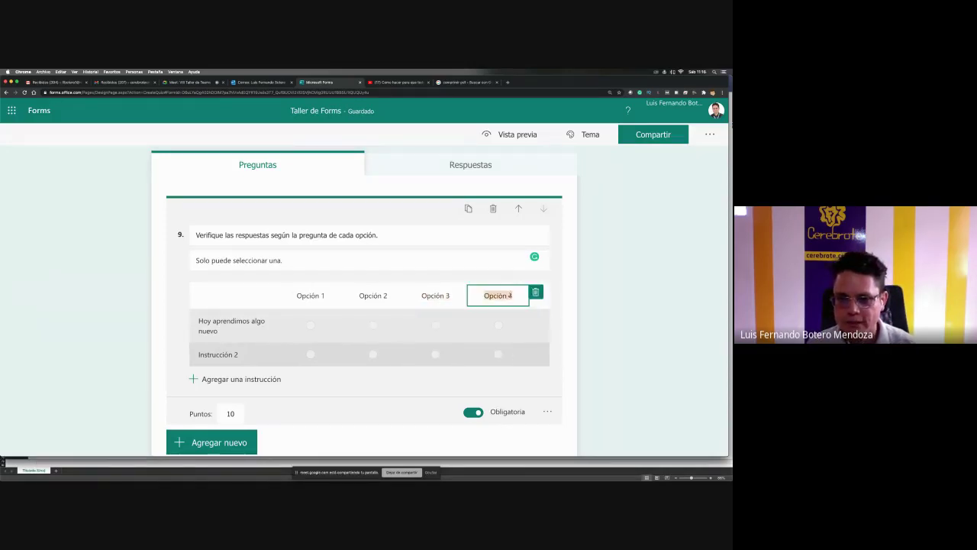
pyautogui.click(535, 292)
pyautogui.click(526, 294)
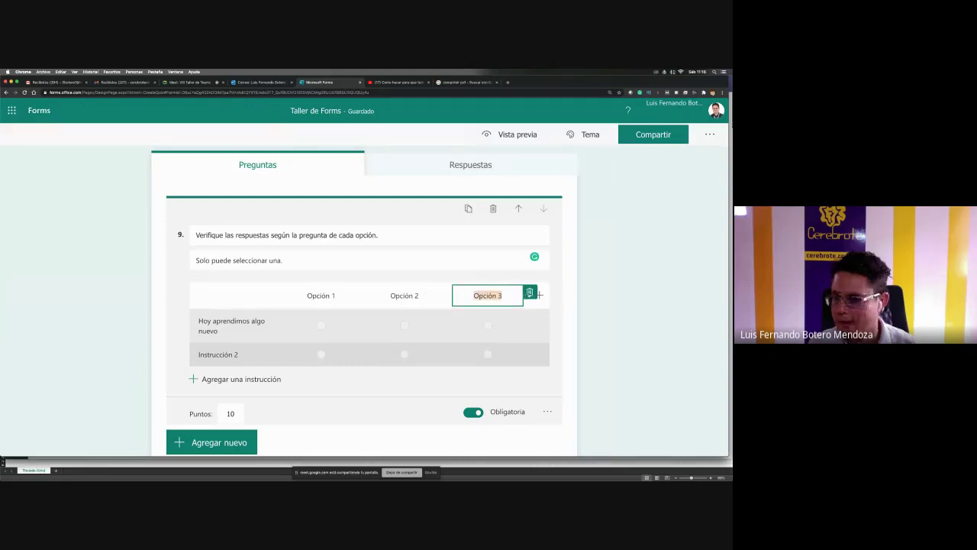
pyautogui.click(530, 293)
# Step: Rename the two remaining answer columns to 'Si' and 'No'
pyautogui.click(341, 295)
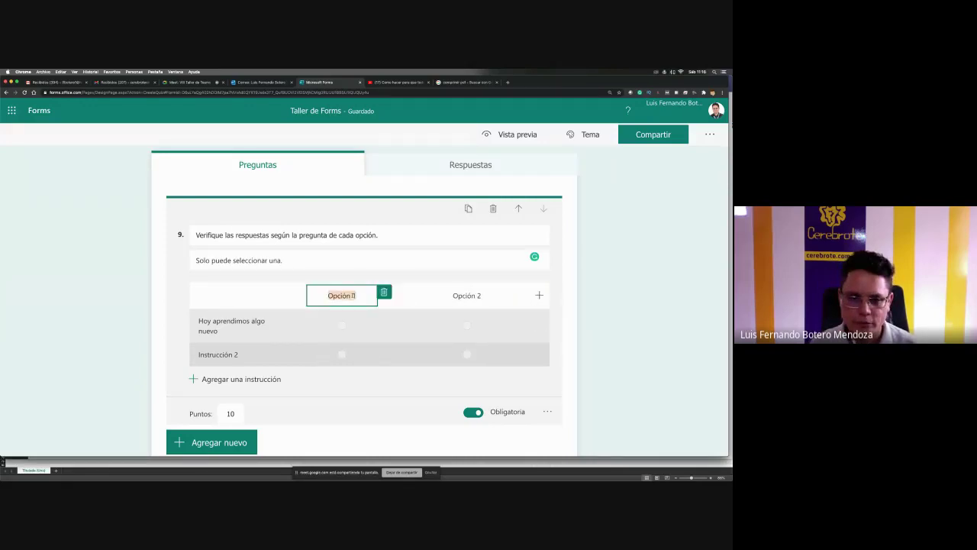
pyautogui.write('Si')
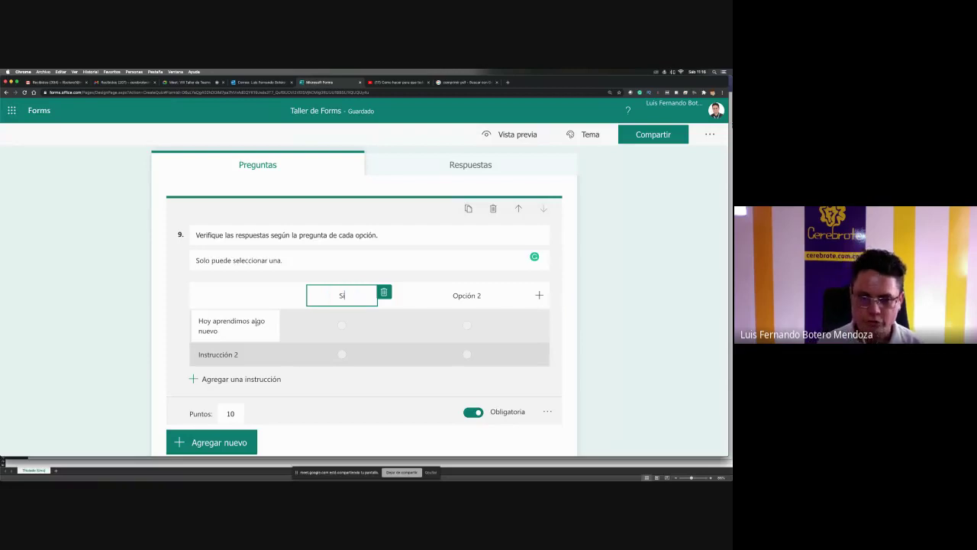
pyautogui.click(466, 295)
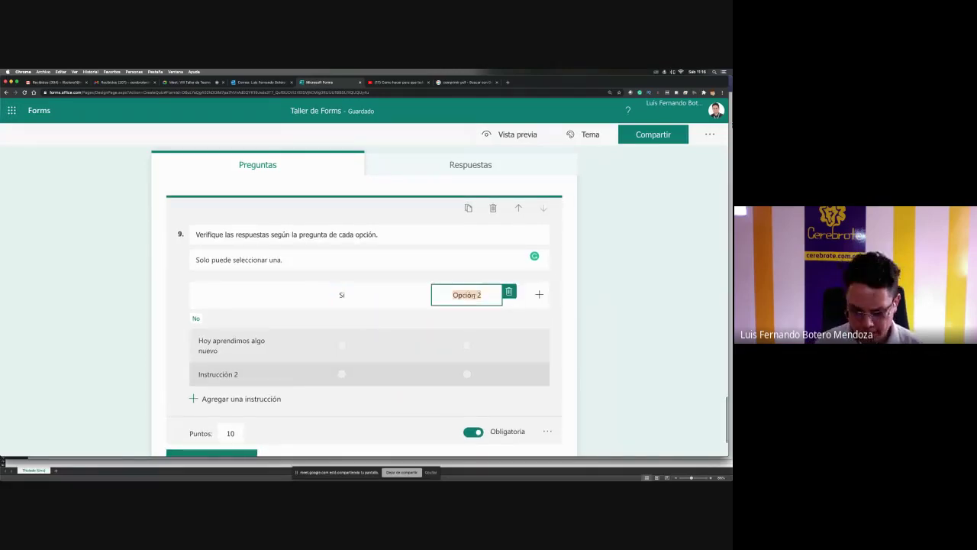
pyautogui.write('No')
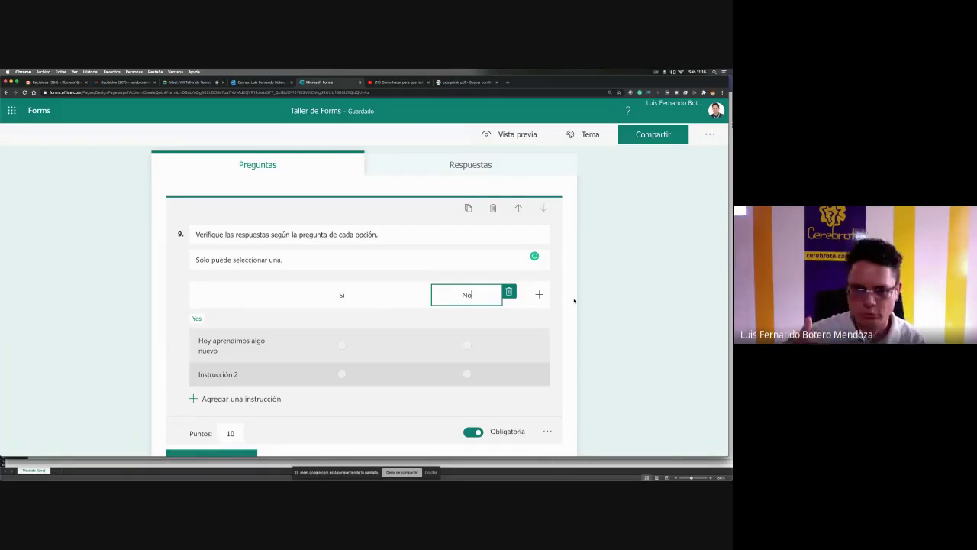
# Step: Add statements 'Compartir información nos ayuda a aprender más' and 'Estos talleres son necesarios', then finish question 9
pyautogui.click(200, 374)
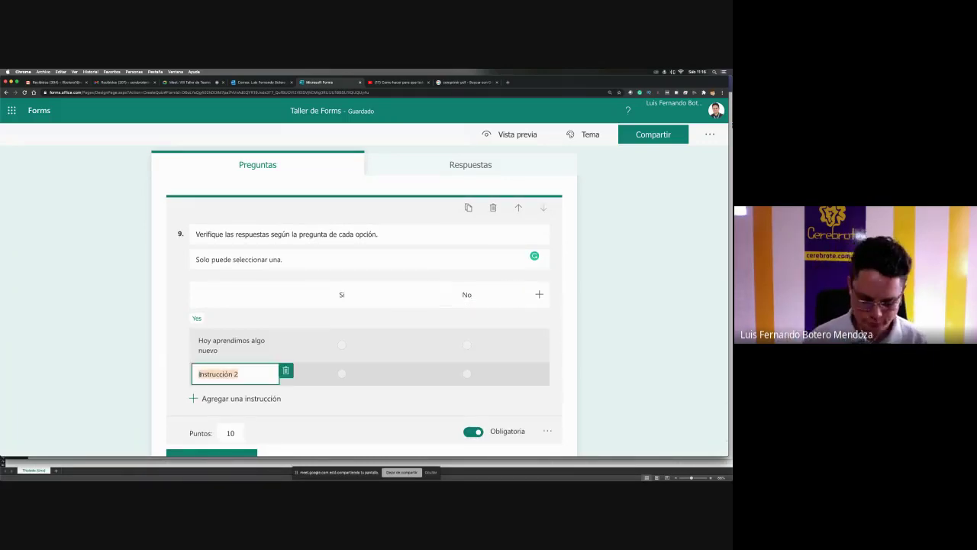
pyautogui.write('Compartir i')
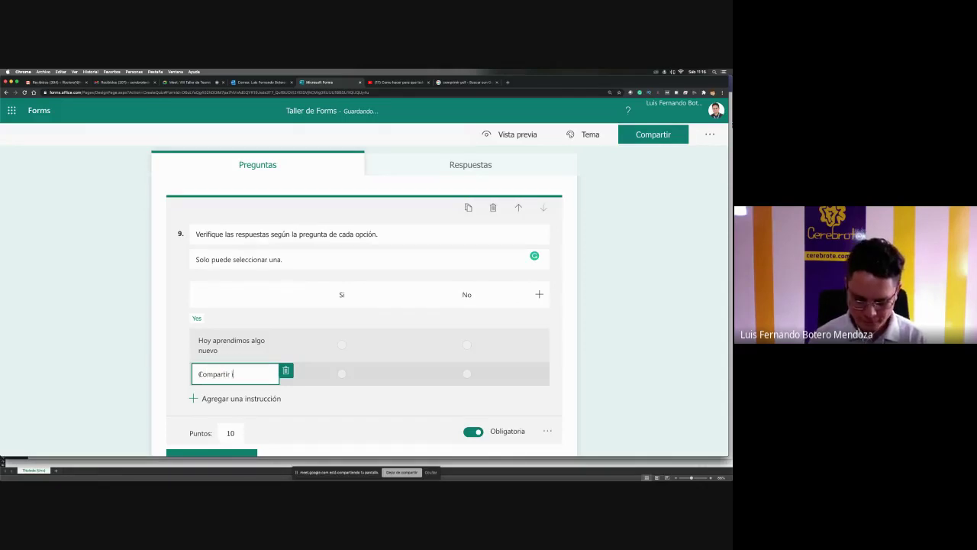
pyautogui.write('nformación n')
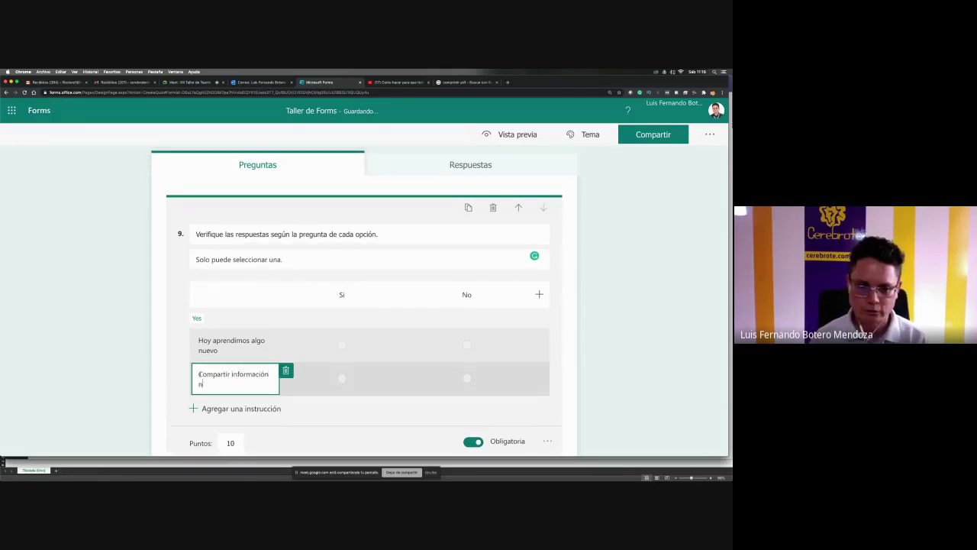
pyautogui.write('os ayuda a ')
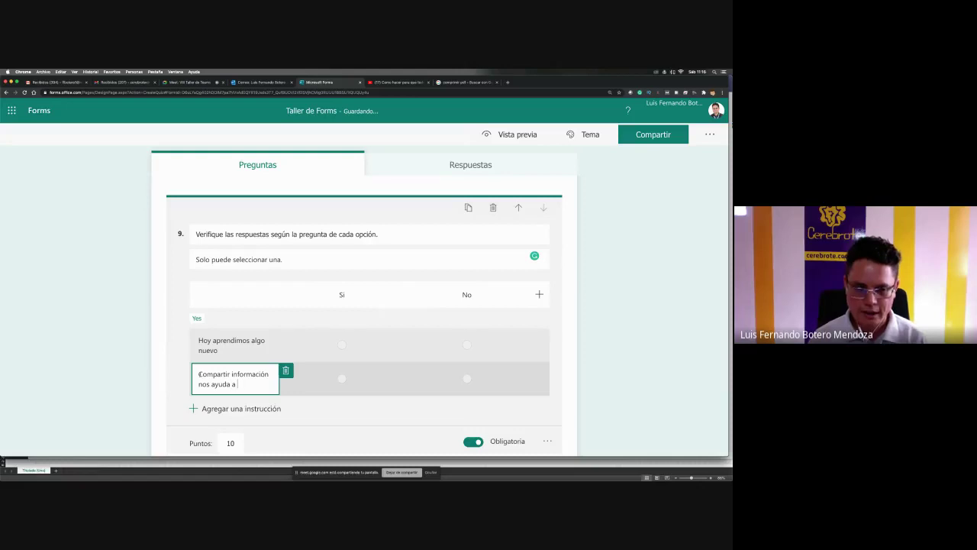
pyautogui.write('aprender más')
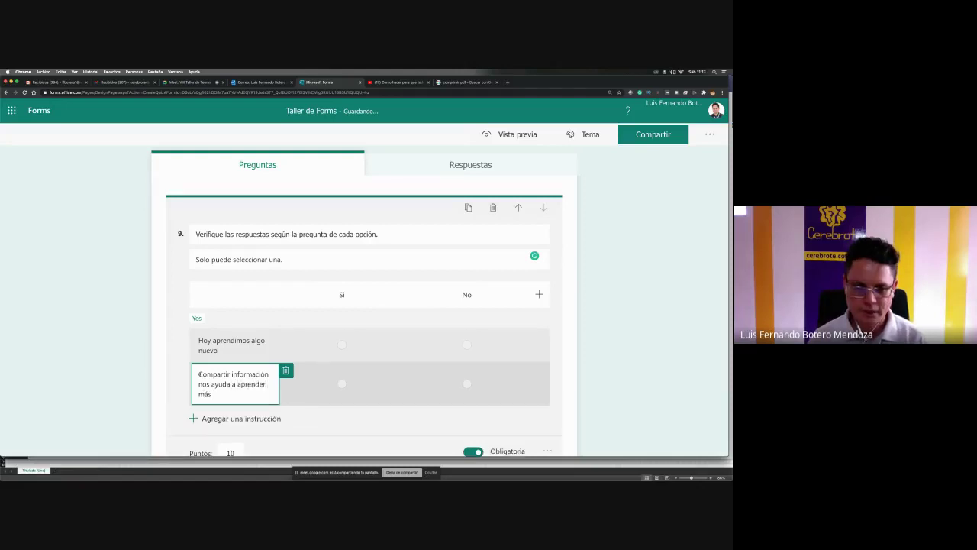
pyautogui.scroll(-2, 552, 373)
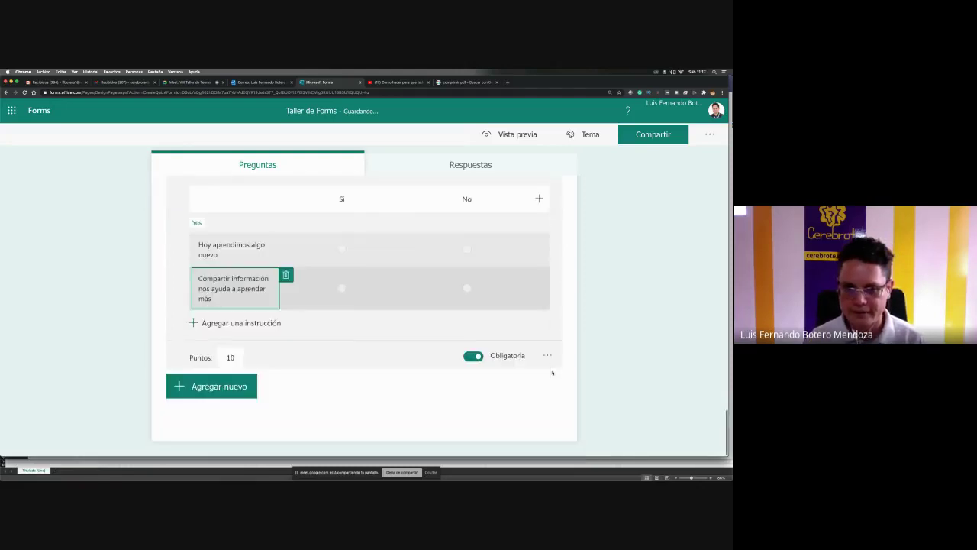
pyautogui.scroll(1, 603, 340)
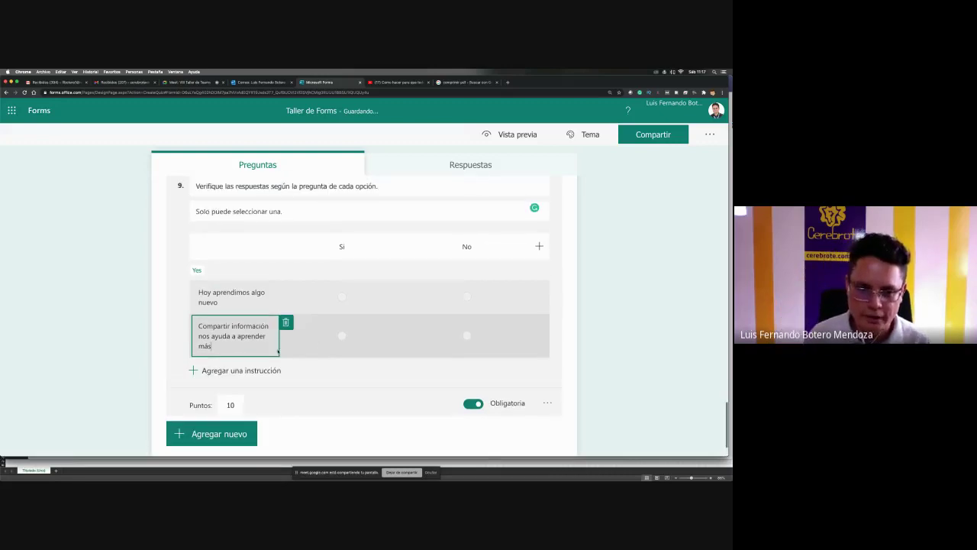
pyautogui.click(264, 370)
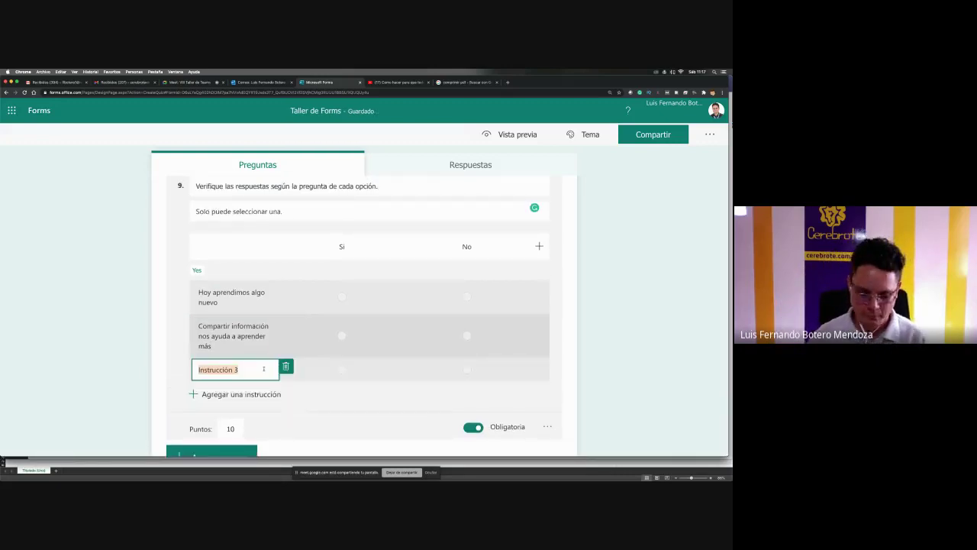
pyautogui.write('Estos taller')
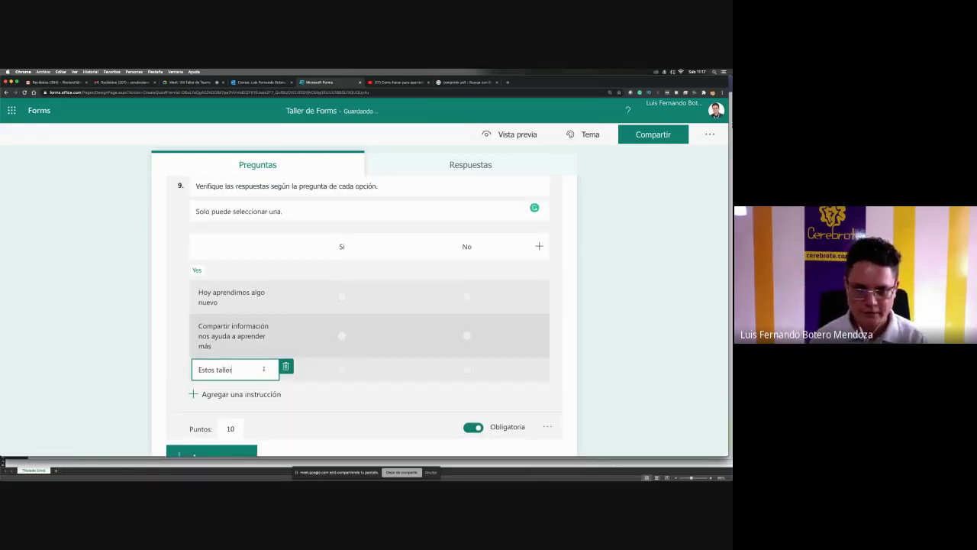
pyautogui.write('es son')
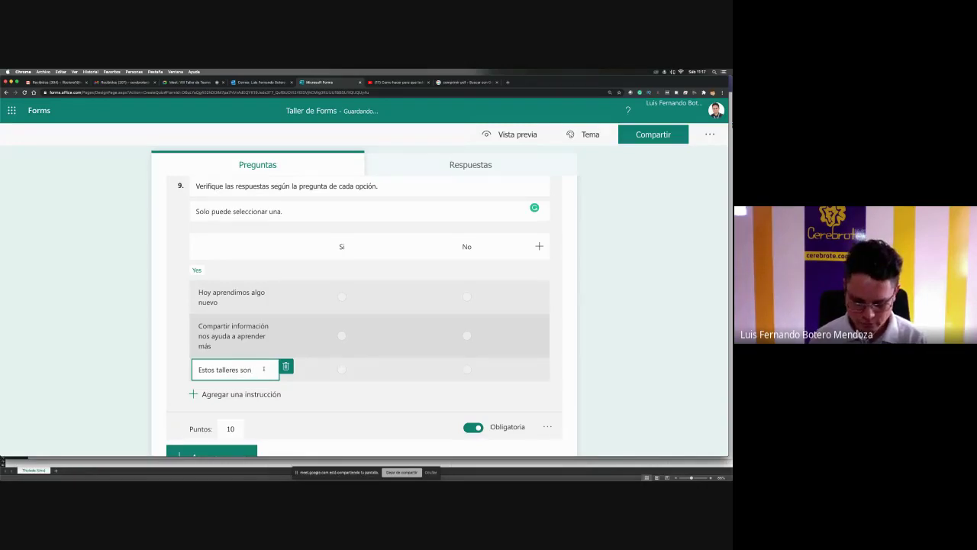
pyautogui.write(' necesarios')
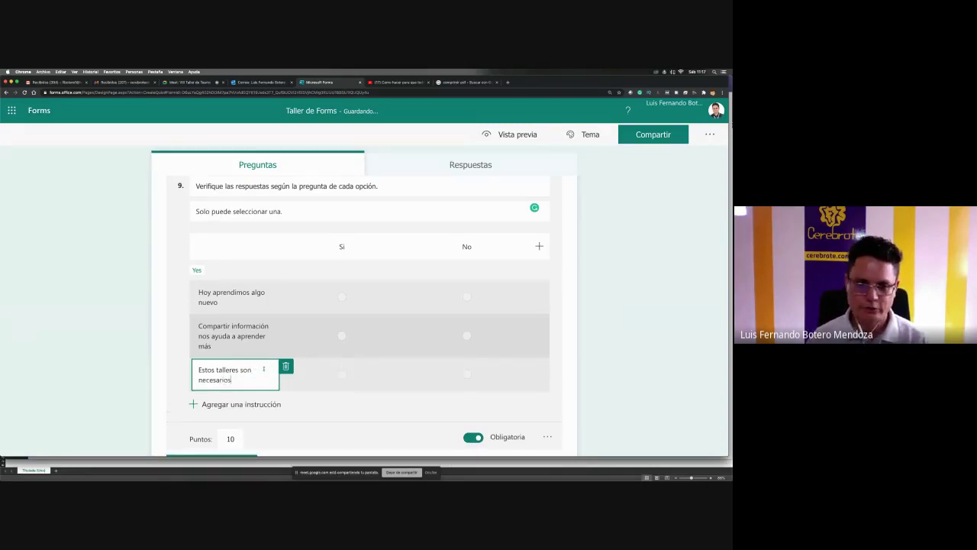
pyautogui.click(588, 392)
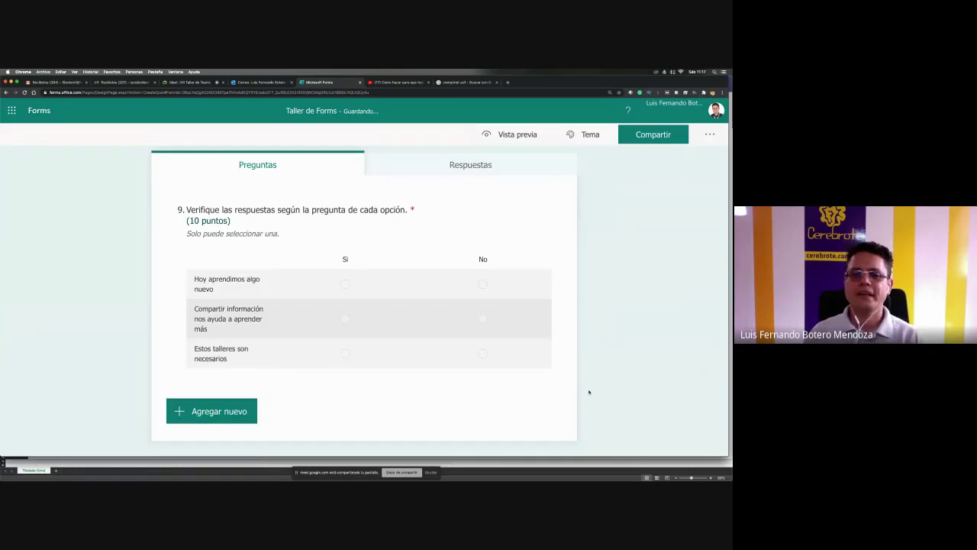
# Step: Add a Net Promoter Score question from the more-types menu below question 9
pyautogui.scroll(-1, 320, 290)
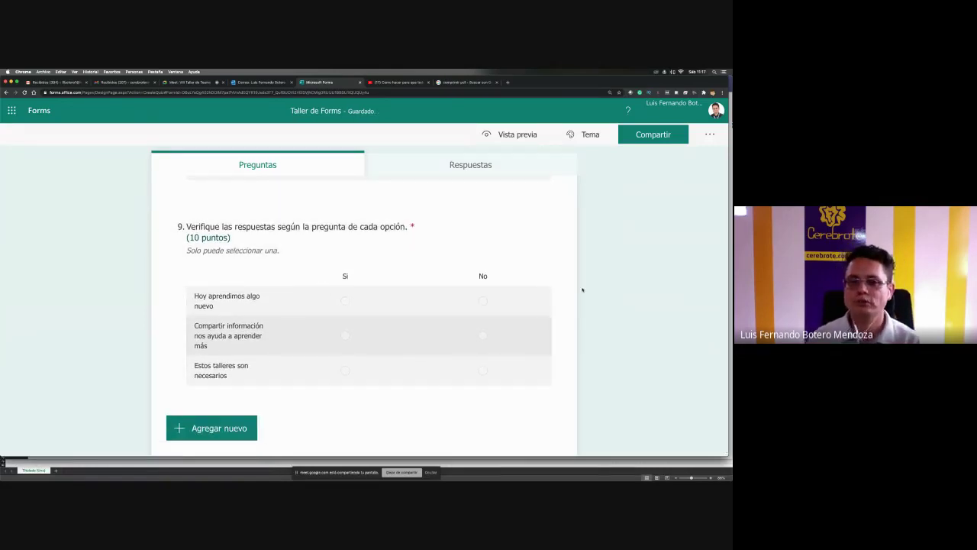
pyautogui.scroll(-1, 270, 306)
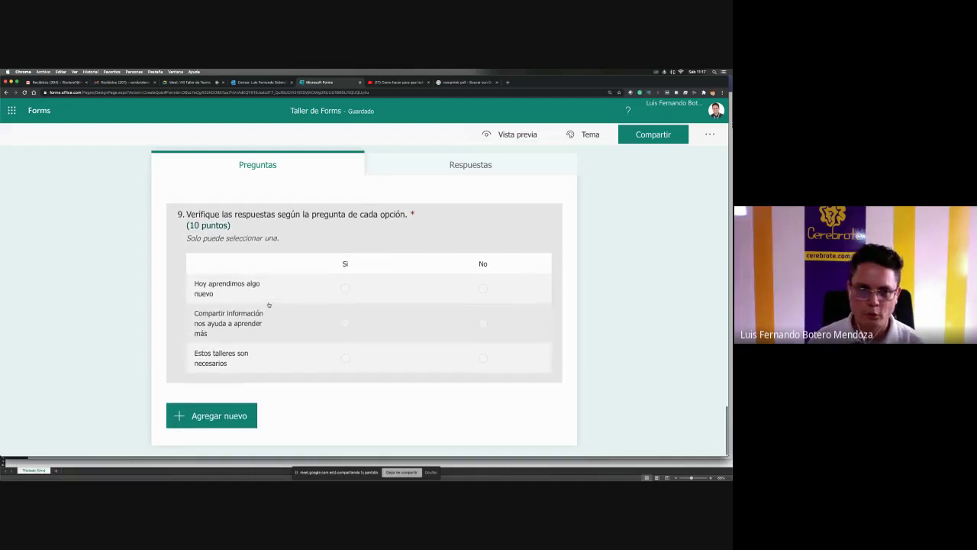
pyautogui.click(219, 419)
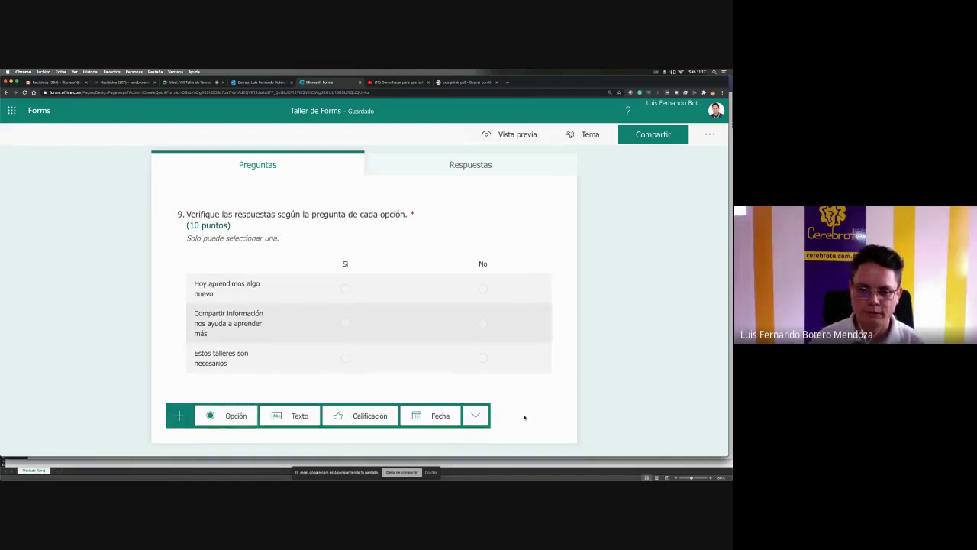
pyautogui.click(474, 415)
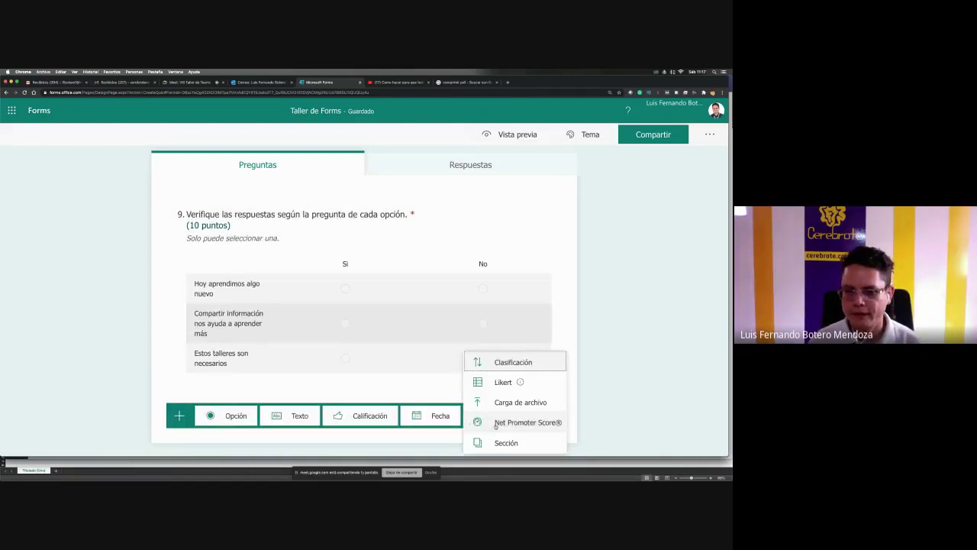
pyautogui.click(496, 424)
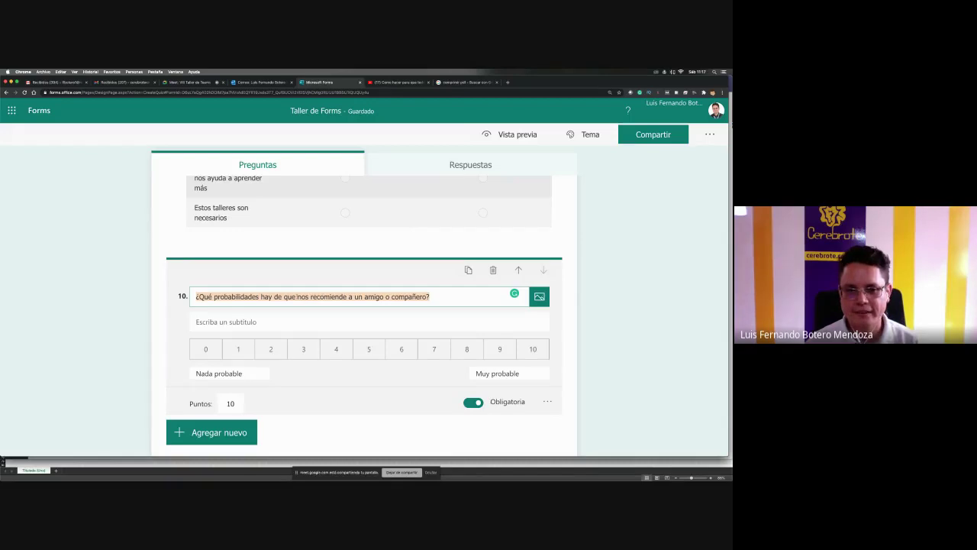
# Step: Reword question 10's title to ask about recommending estos talleres to a friend
pyautogui.click(313, 305)
pyautogui.write('recomiende estos ')
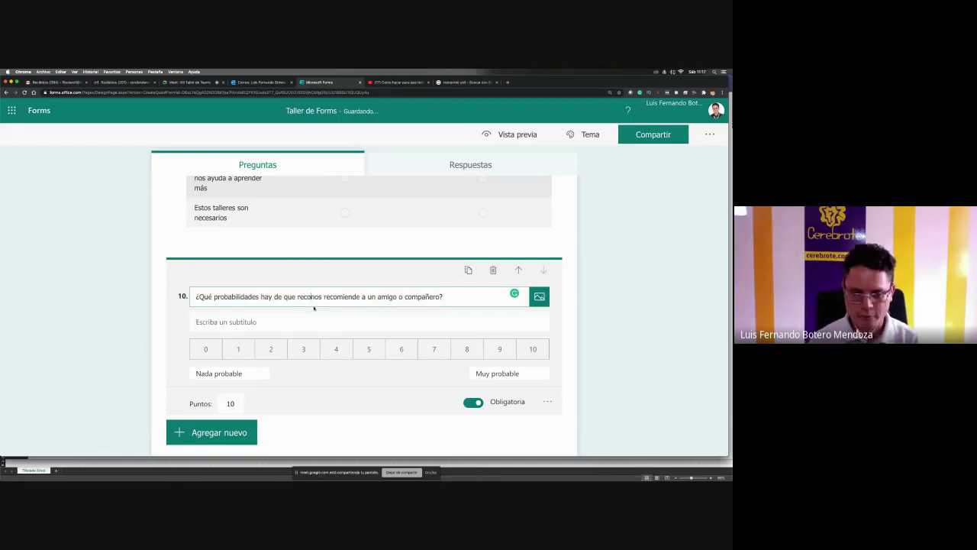
pyautogui.write('talleres con')
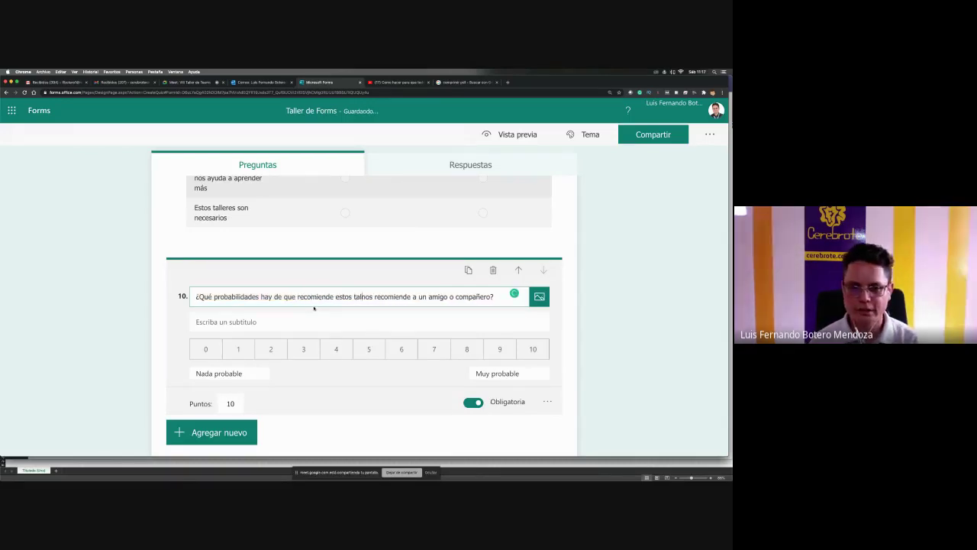
pyautogui.hotkey('shift', 'Right')
pyautogui.hotkey('shift', 'Right')
pyautogui.hotkey('shift', 'Right')
pyautogui.hotkey('shift', 'Right')
pyautogui.hotkey('shift', 'Right')
pyautogui.hotkey('shift', 'Right')
pyautogui.hotkey('shift', 'Right')
pyautogui.hotkey('shift', 'Right')
pyautogui.hotkey('shift', 'Right')
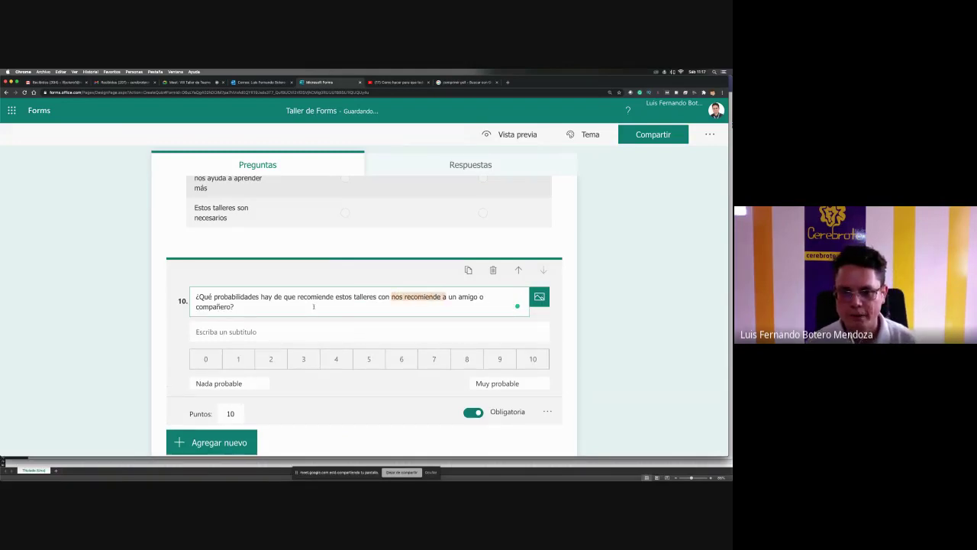
pyautogui.press('BackSpace')
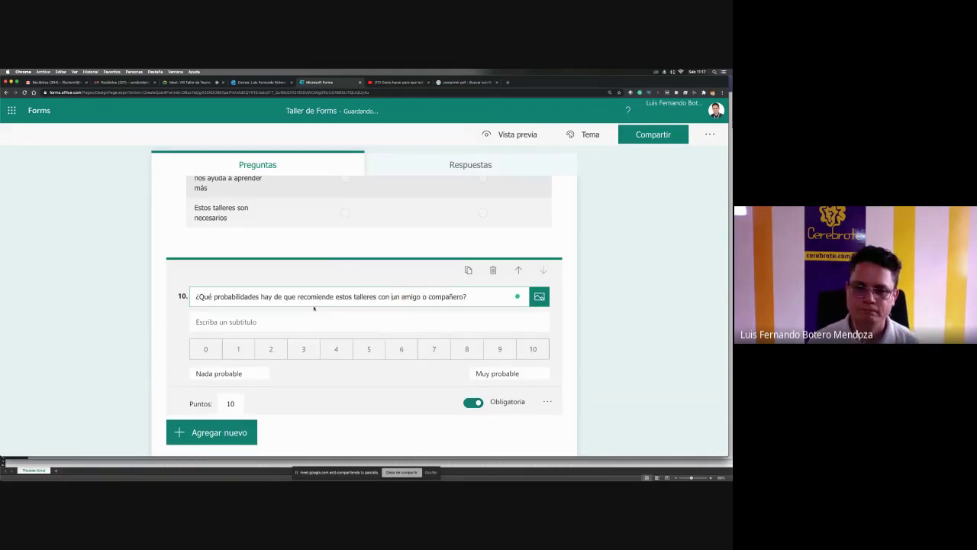
# Step: Give question 10 the subtitle '0 es poco probable y 10 es muy probable.'
pyautogui.click(259, 321)
pyautogui.write('0')
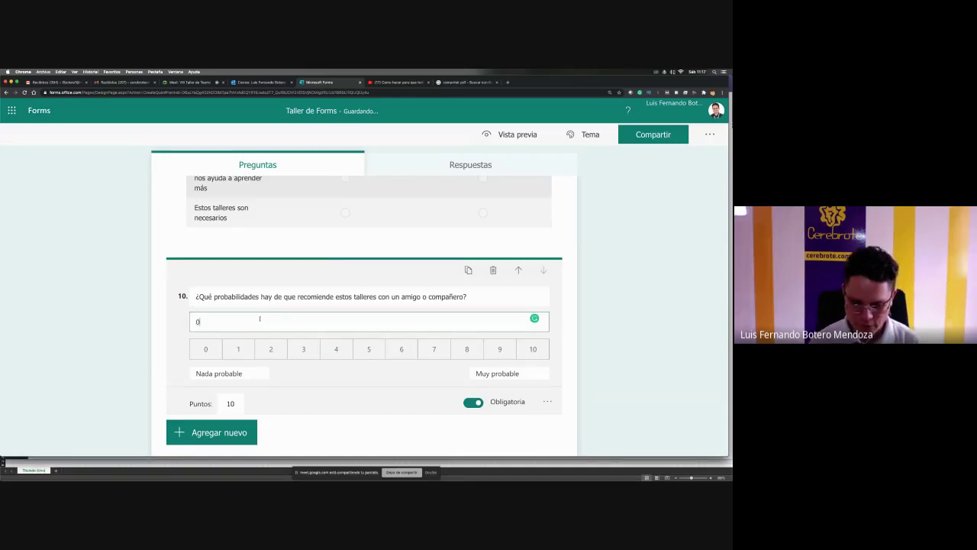
pyautogui.write(' es poco')
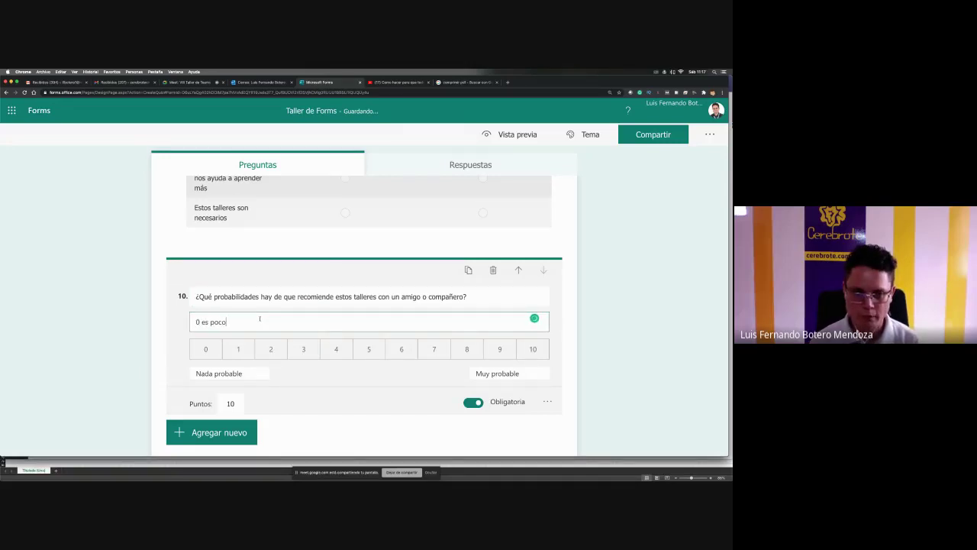
pyautogui.write(' probable y')
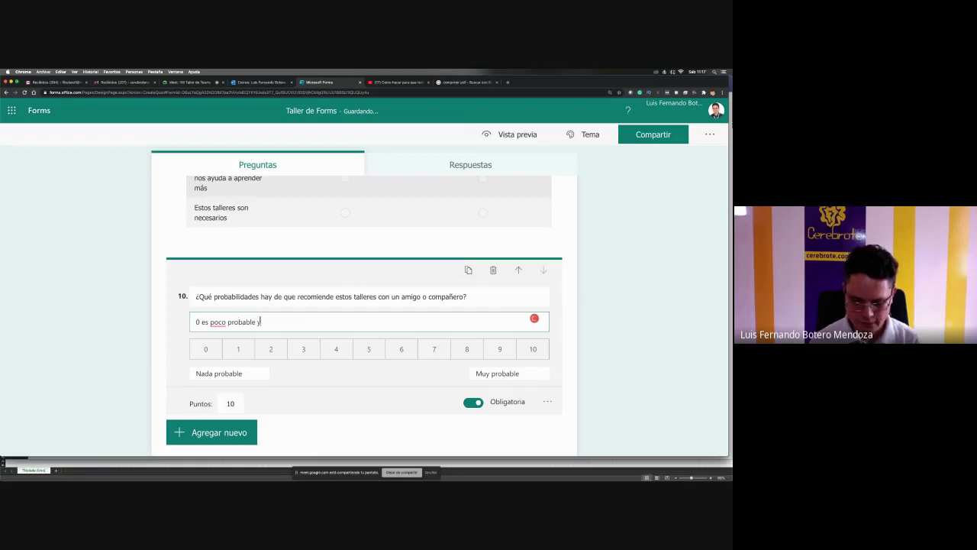
pyautogui.write(' 10 es muy prbable')
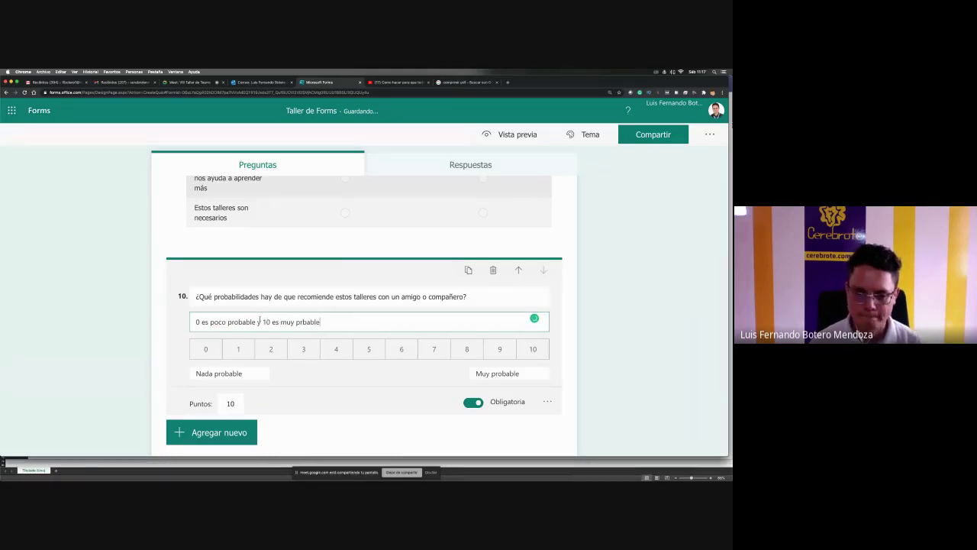
pyautogui.press('BackSpace')
pyautogui.press('BackSpace')
pyautogui.press('BackSpace')
pyautogui.press('BackSpace')
pyautogui.press('BackSpace')
pyautogui.write('oba')
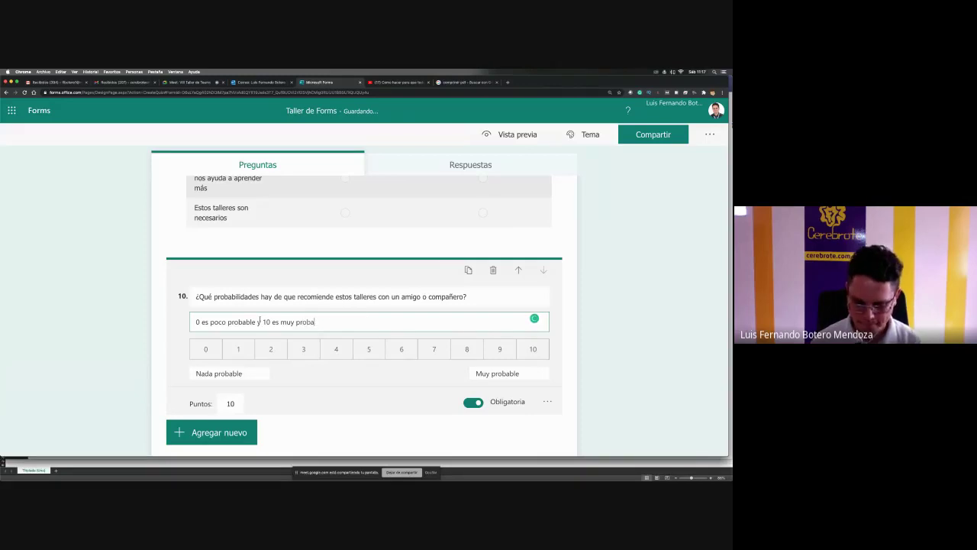
pyautogui.write('ble.')
pyautogui.scroll(1, 254, 329)
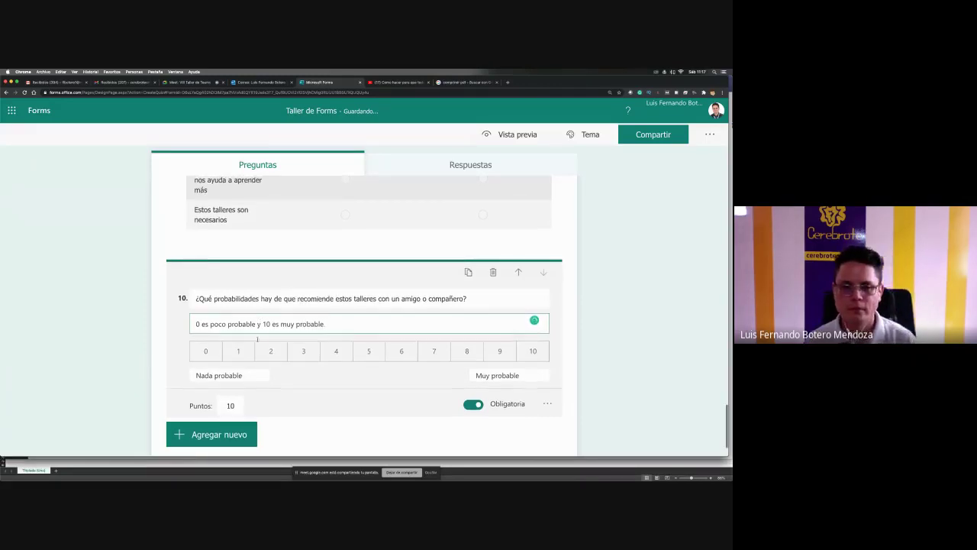
pyautogui.scroll(20, 365, 384)
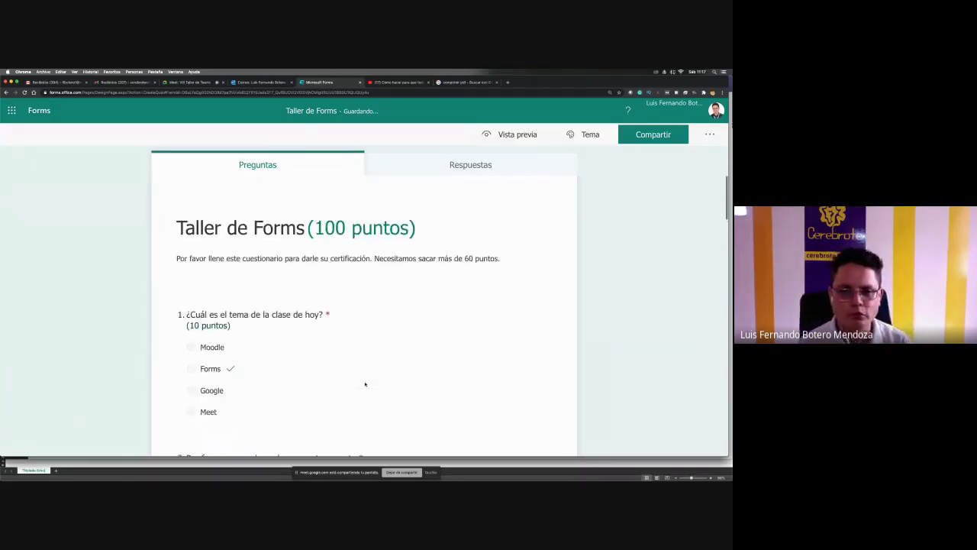
# Step: Scroll past question 10 and use Agregar nuevo to show the question type choices
pyautogui.scroll(-6, 298, 227)
pyautogui.scroll(-20, 306, 267)
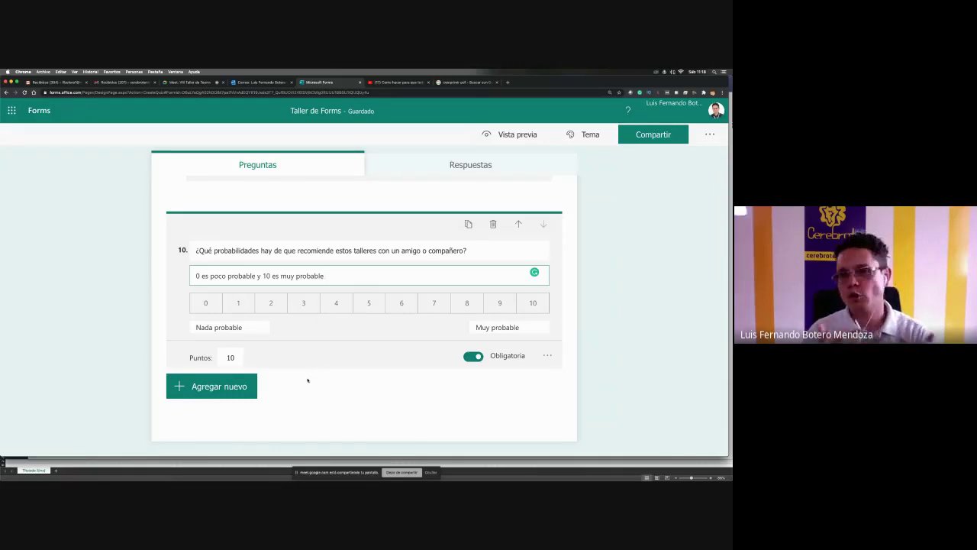
pyautogui.click(227, 394)
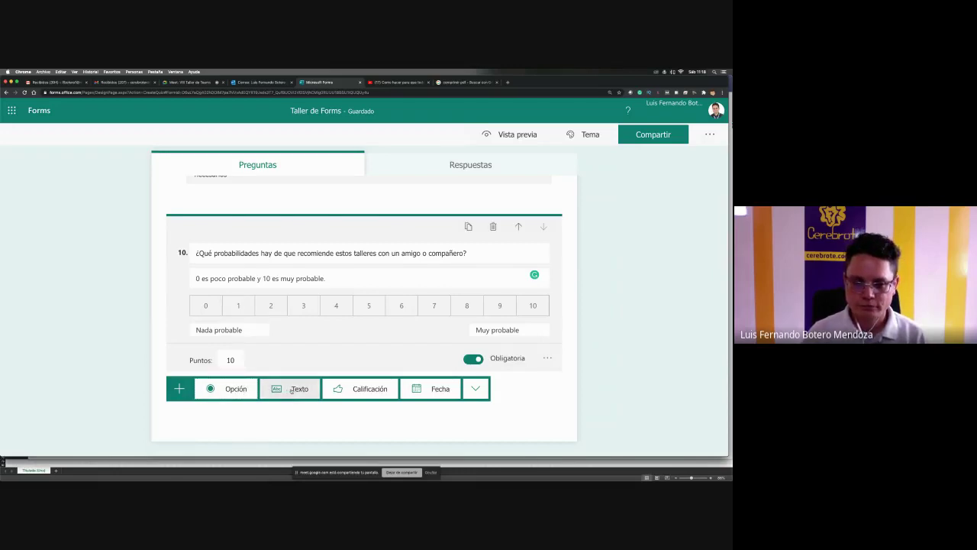
# Step: Add a text question 11 titled 'Cuál es el nombre que quiere en el certificado'
pyautogui.click(291, 389)
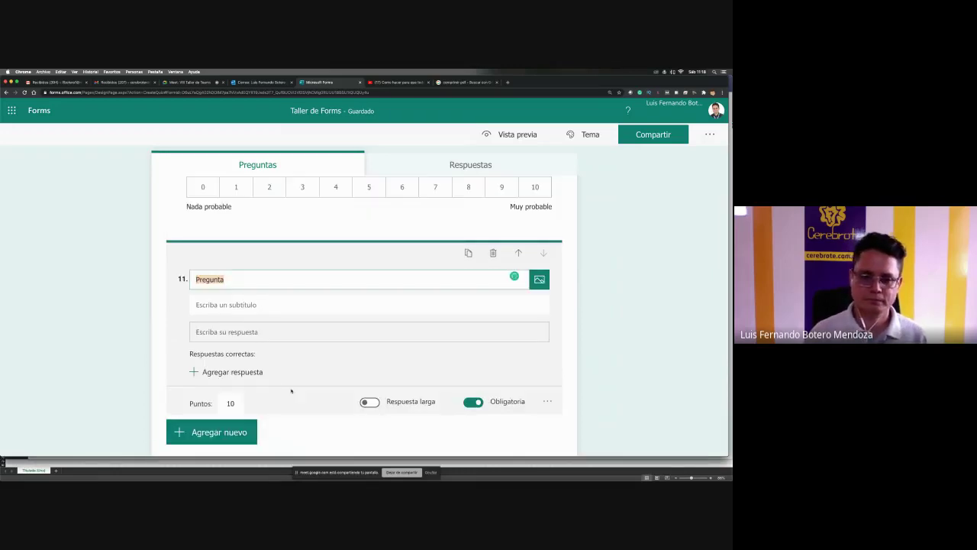
pyautogui.write('Cómo e')
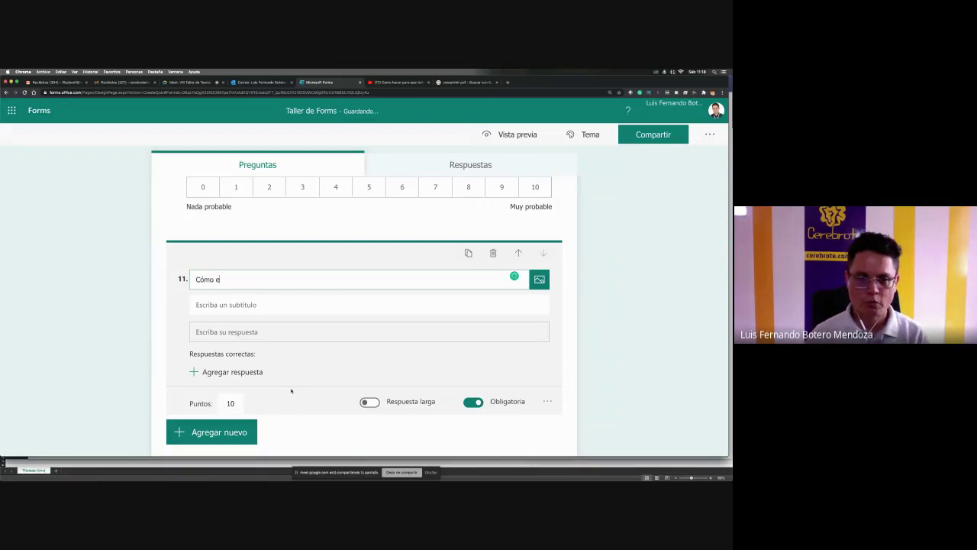
pyautogui.write('s su')
pyautogui.press('BackSpace')
pyautogui.press('BackSpace')
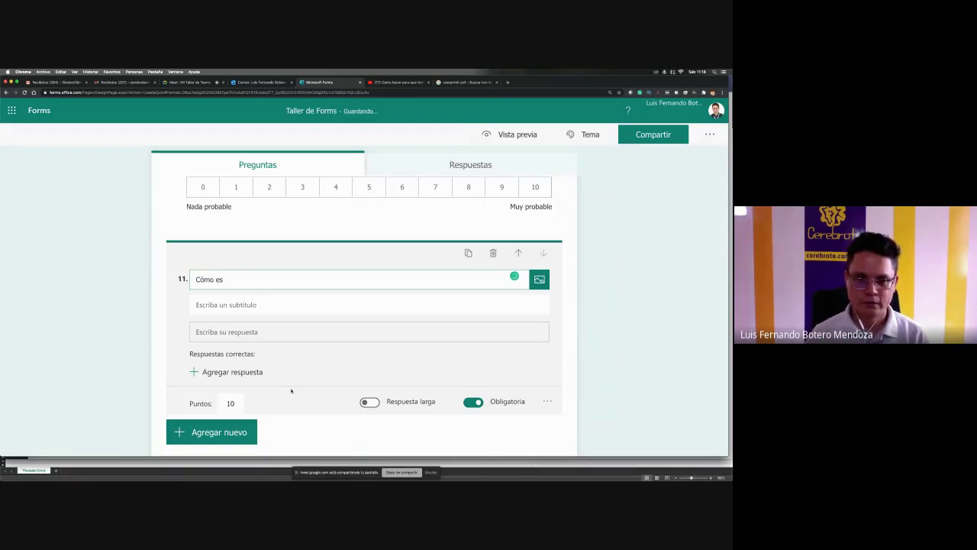
pyautogui.press('super+a')
pyautogui.write('Cu')
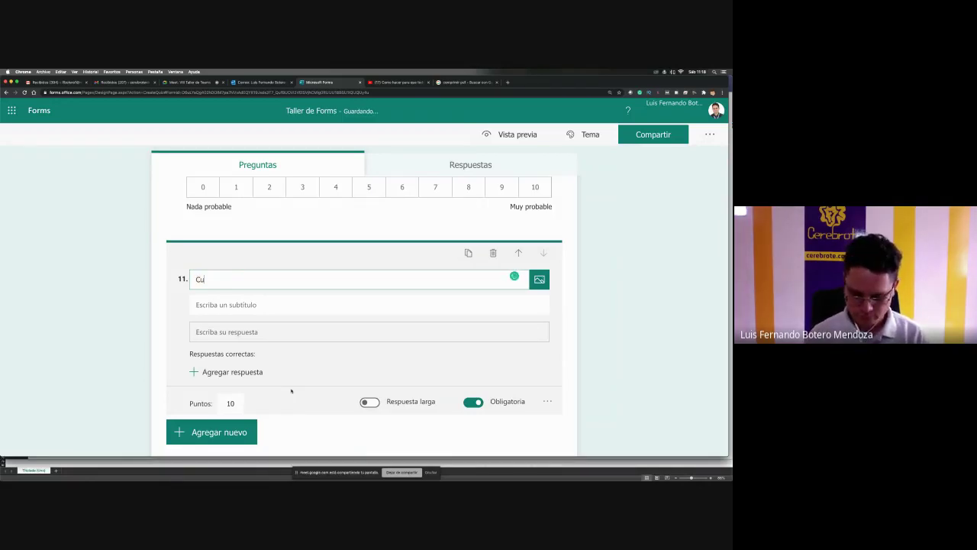
pyautogui.write('ál es el nomnr')
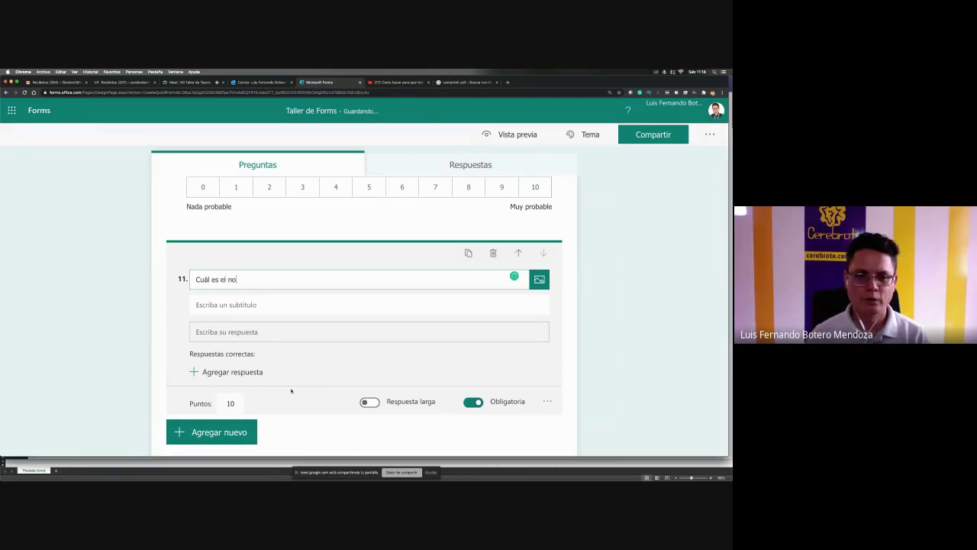
pyautogui.press('BackSpace')
pyautogui.press('BackSpace')
pyautogui.write('bre que ')
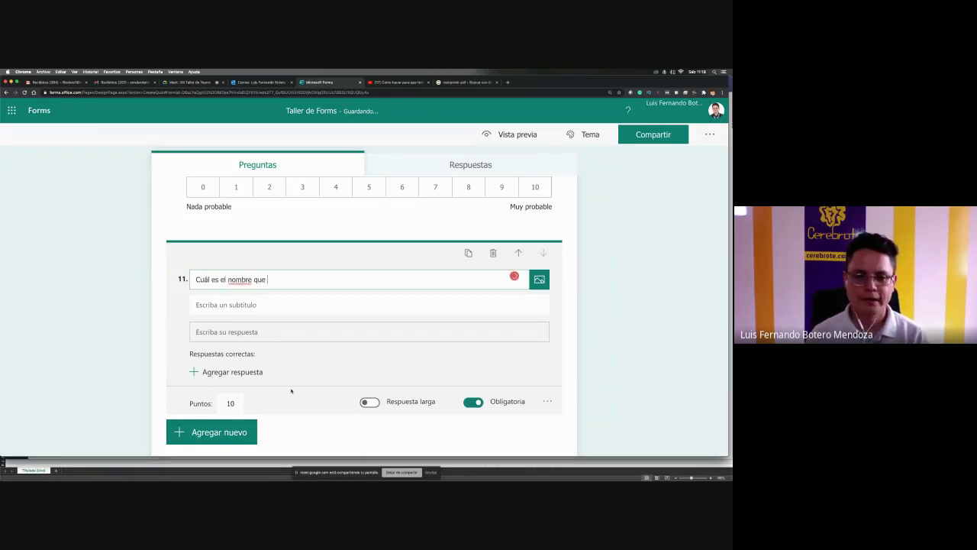
pyautogui.write('quiere en el cert')
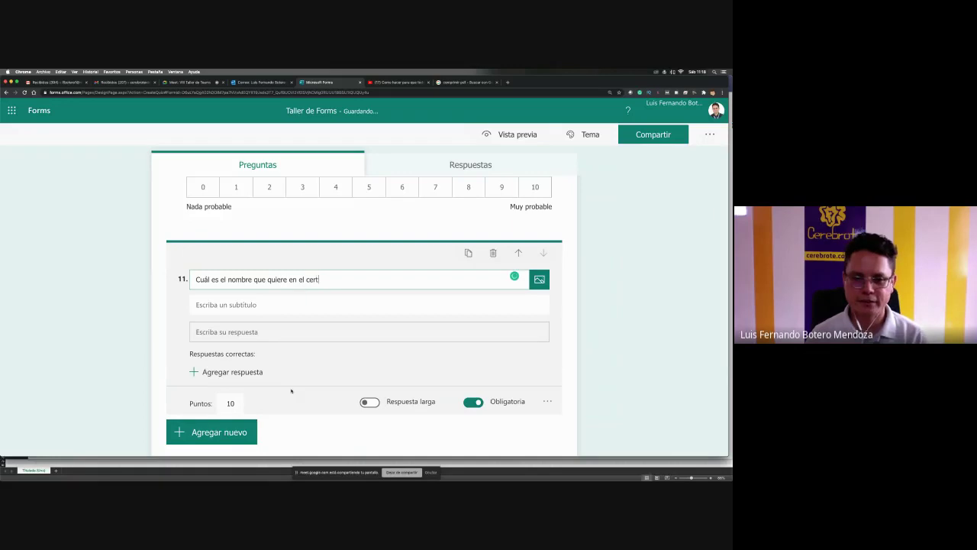
pyautogui.write('ificado')
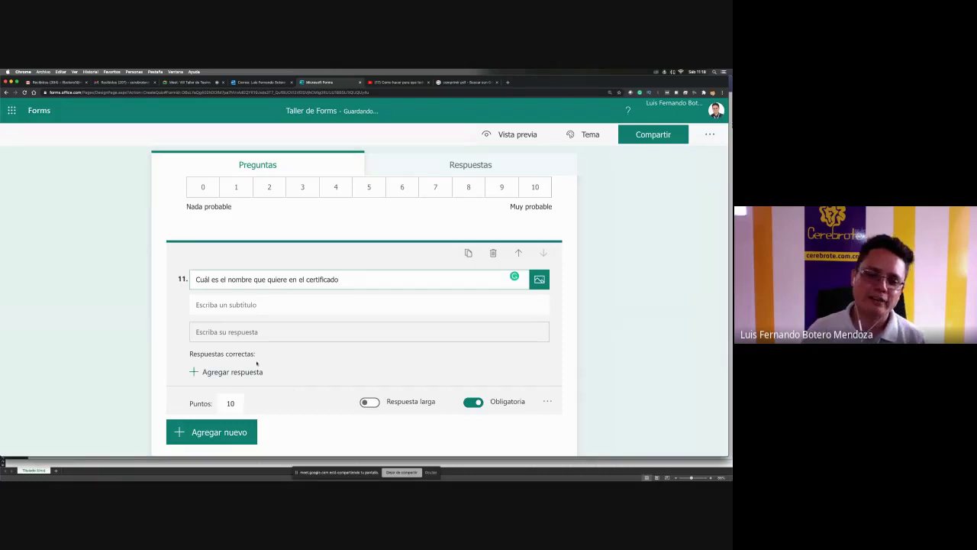
# Step: Set question 11's points to 0
pyautogui.click(227, 404)
pyautogui.write('100')
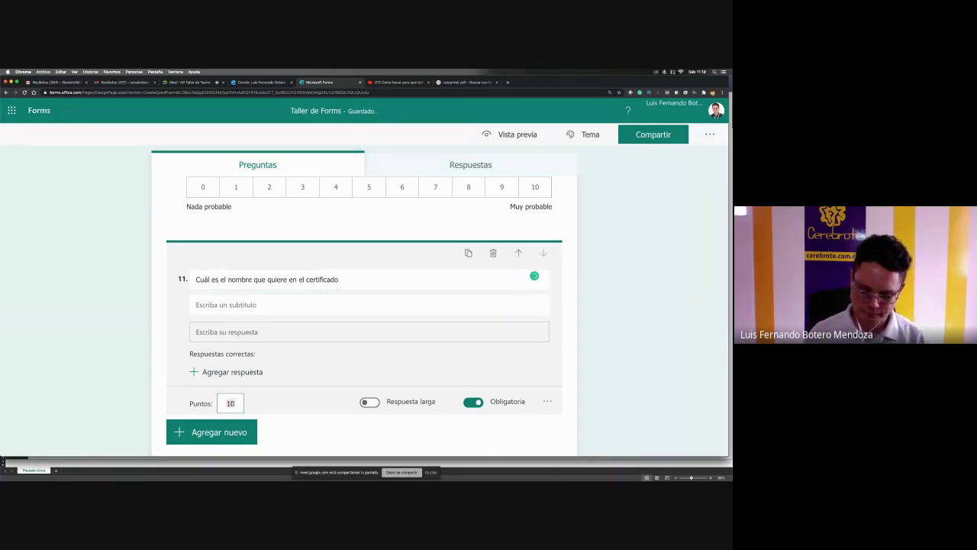
pyautogui.click(576, 339)
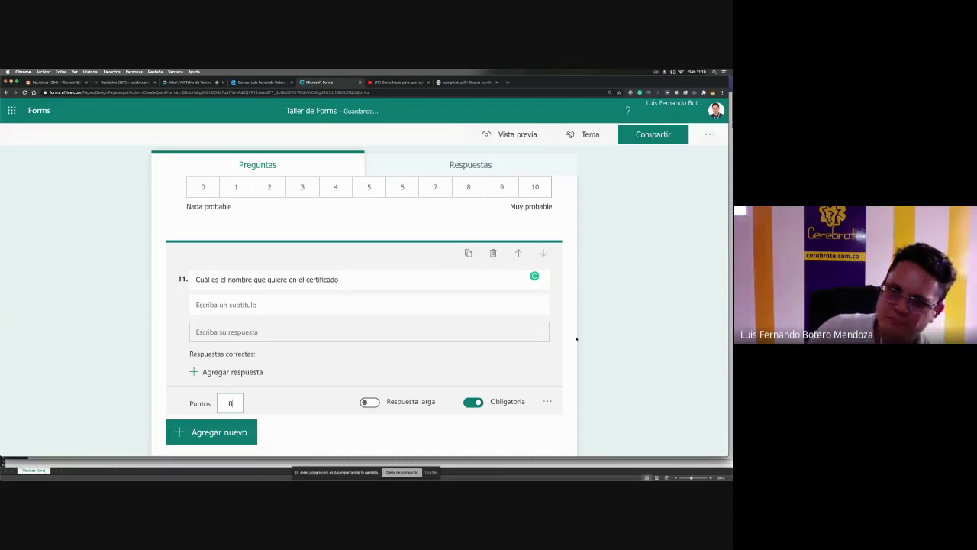
# Step: Wrap question 11's title in Spanish question marks ¿ and ?
pyautogui.click(340, 279)
pyautogui.tripleClick(340, 279)
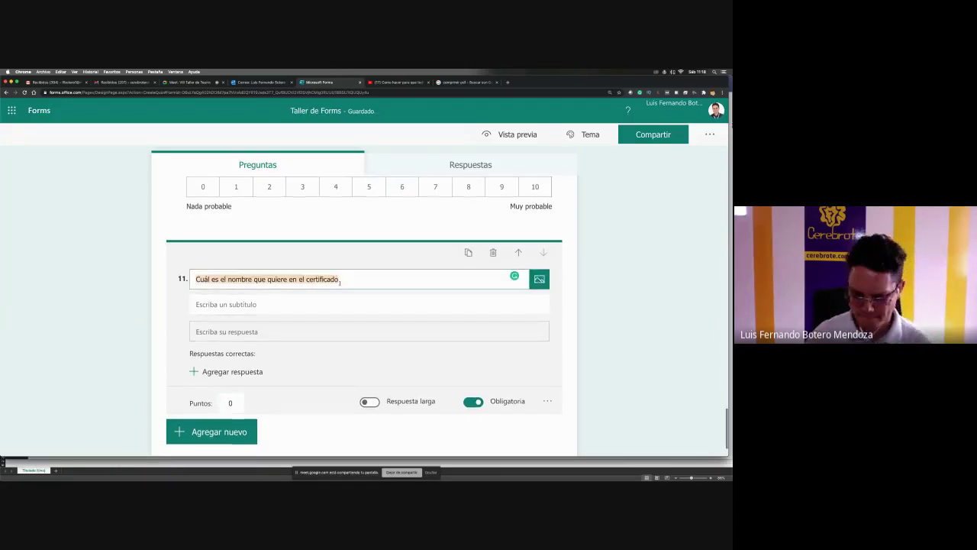
pyautogui.click(340, 279)
pyautogui.write('?')
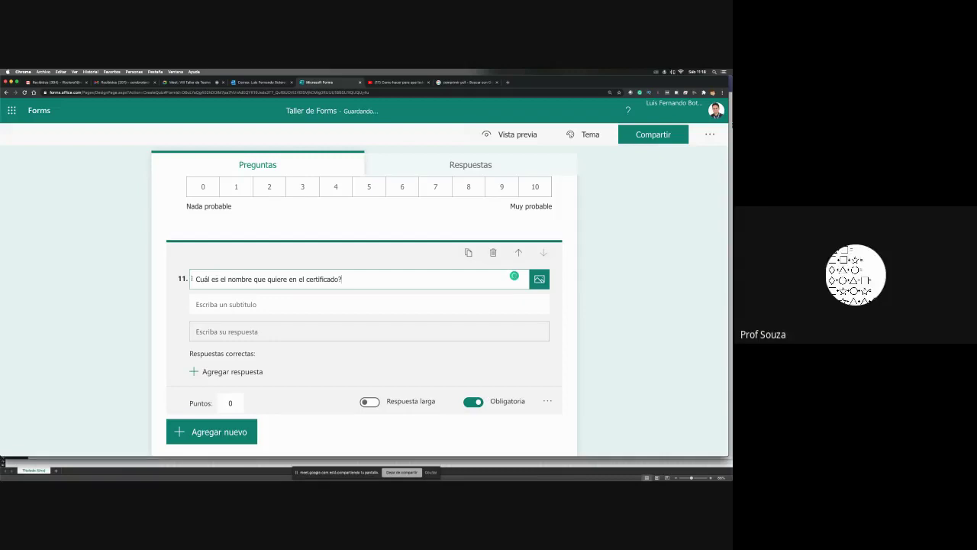
pyautogui.click(194, 280)
pyautogui.write('¿')
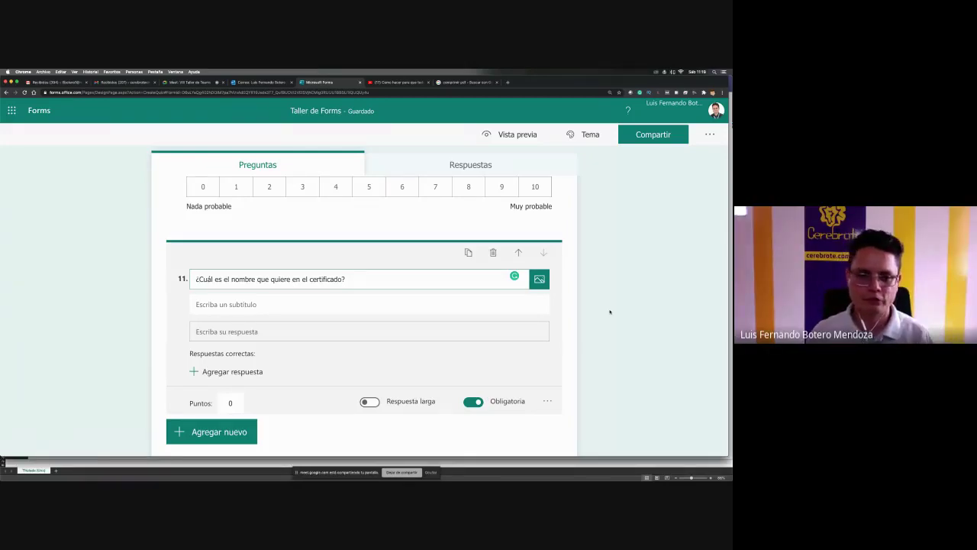
# Step: Add text question 12 titled '¿Cuál es tu correo electrónico para recibir el certificado?'
pyautogui.click(239, 432)
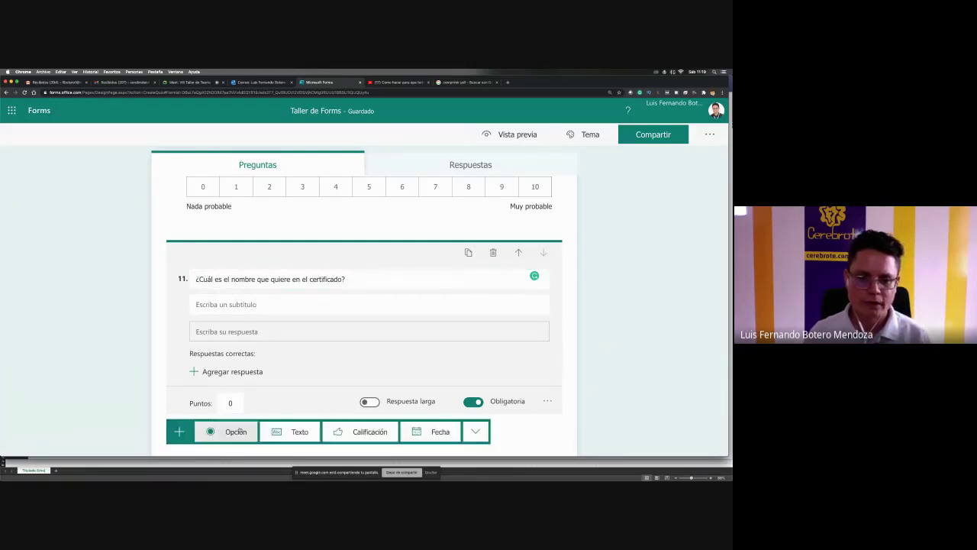
pyautogui.click(299, 433)
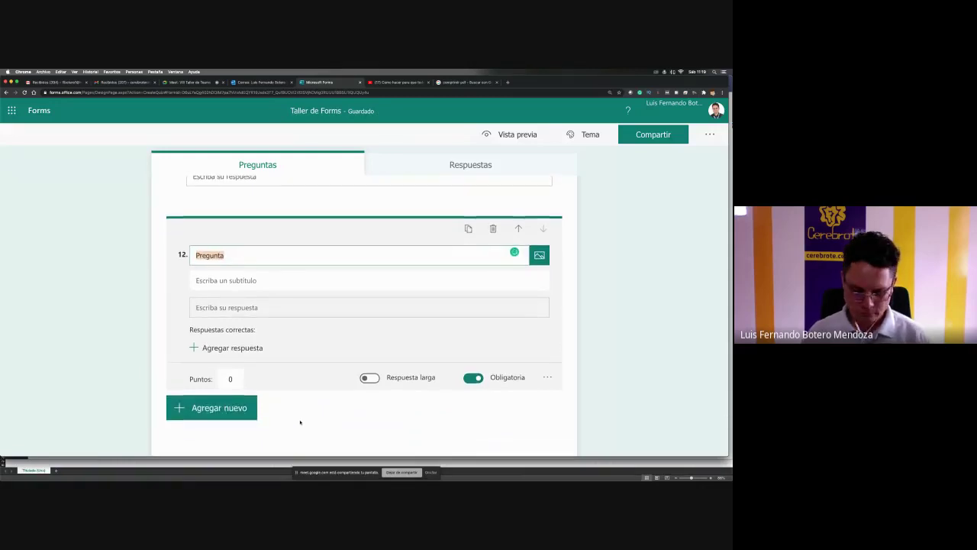
pyautogui.write('Cual es tu ')
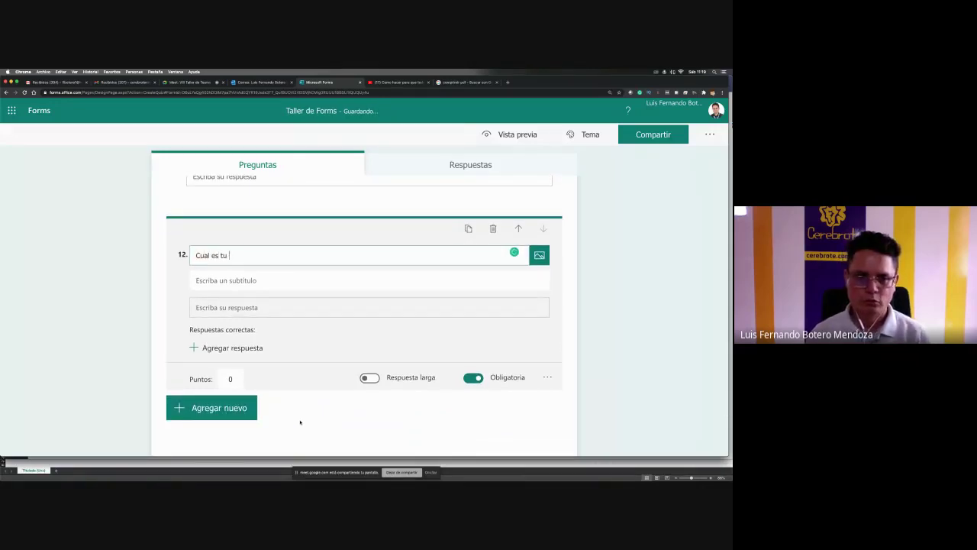
pyautogui.write('corre')
pyautogui.press('BackSpace')
pyautogui.press('BackSpace')
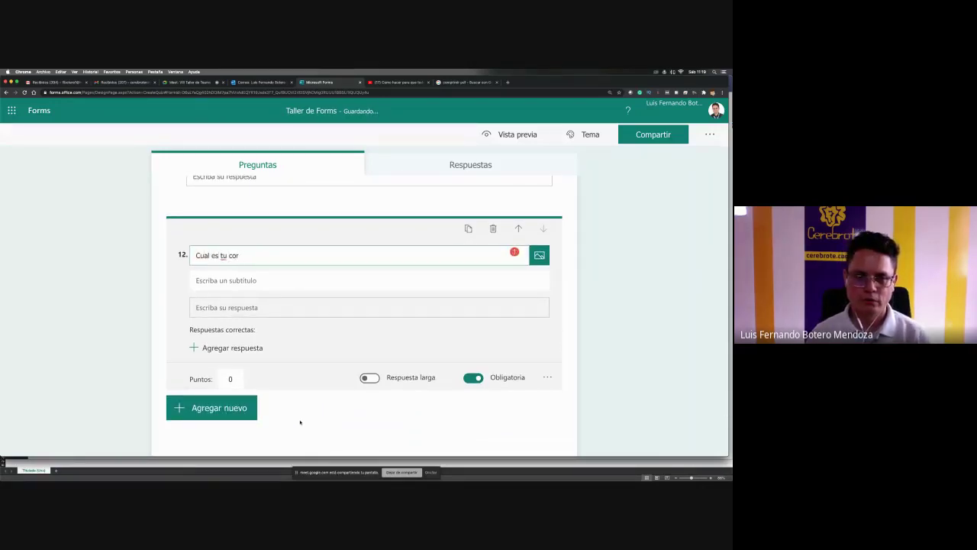
pyautogui.write('reo electr')
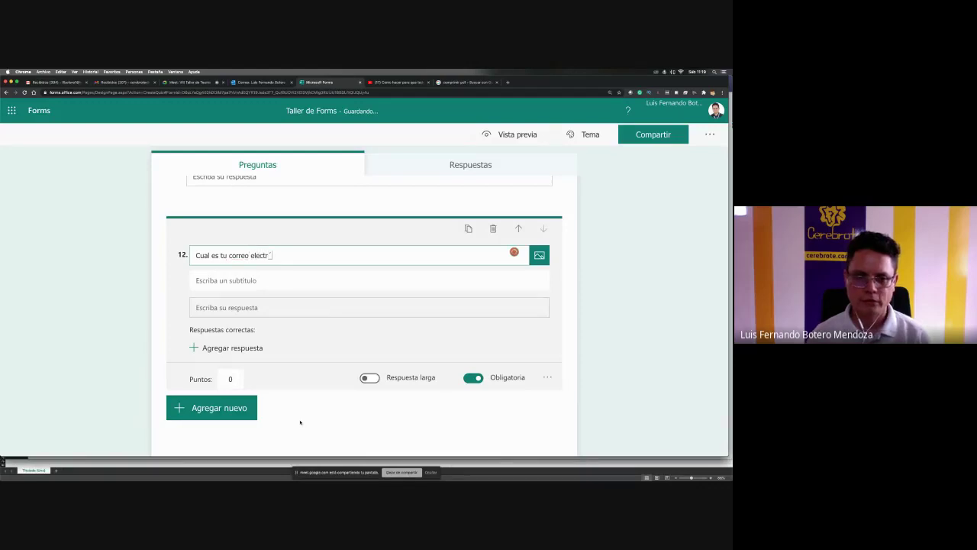
pyautogui.write('ónico para ')
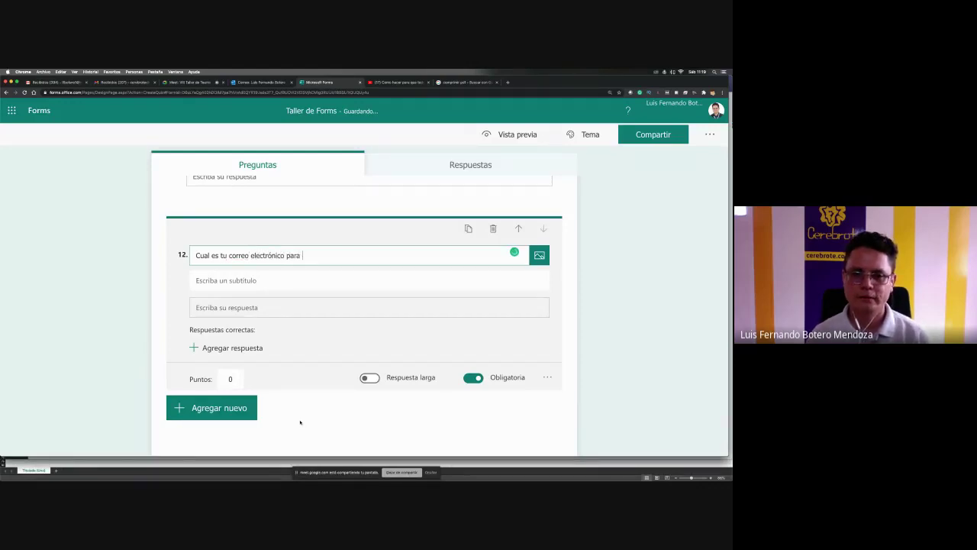
pyautogui.write('recibir ')
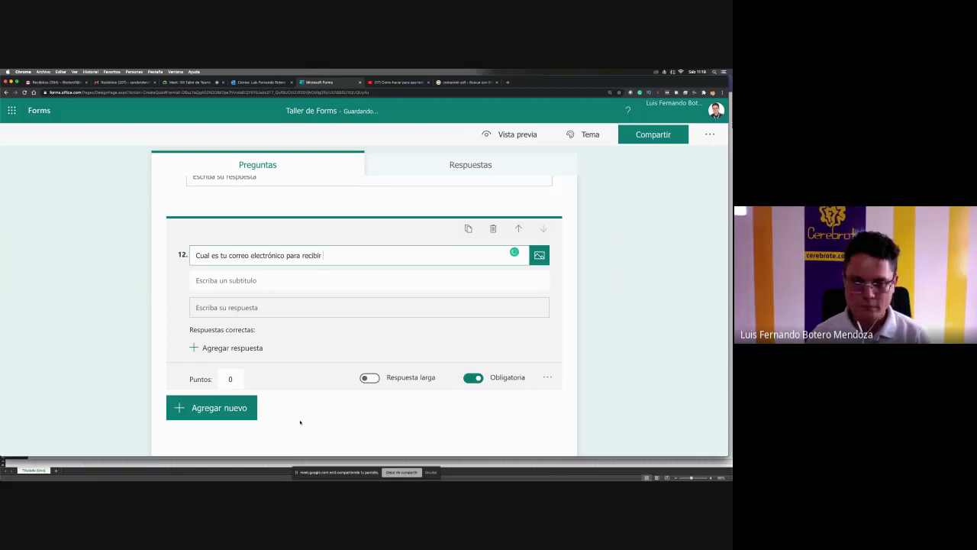
pyautogui.write('el certific')
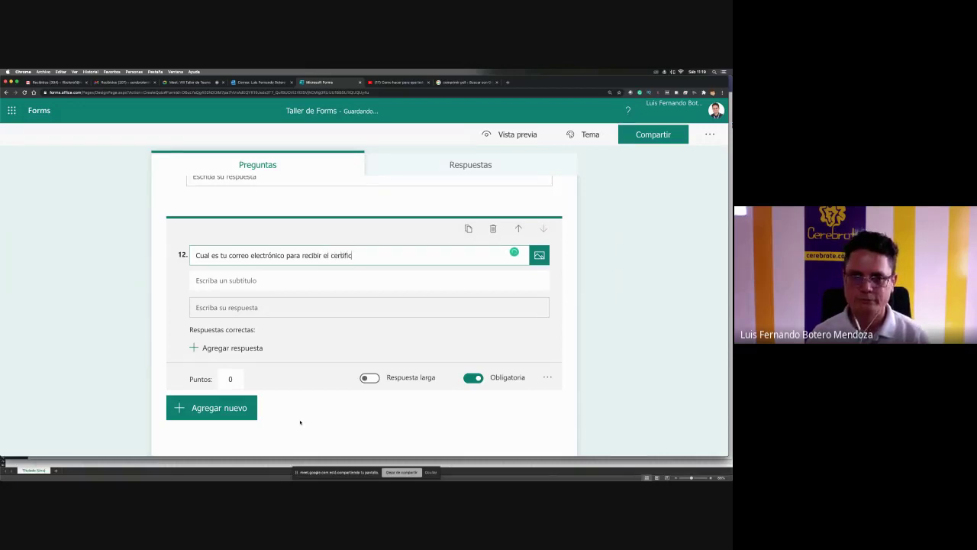
pyautogui.write('ado?')
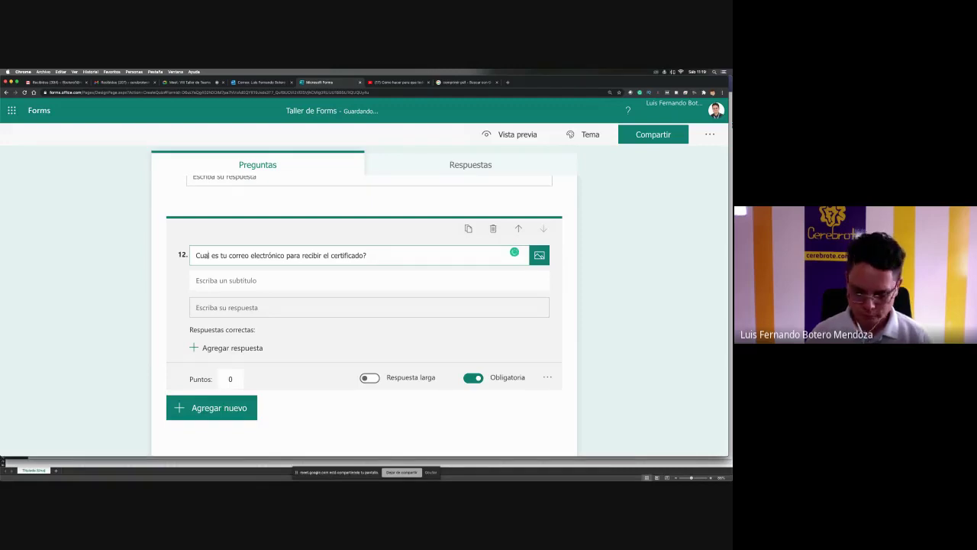
pyautogui.press('BackSpace')
pyautogui.write('á')
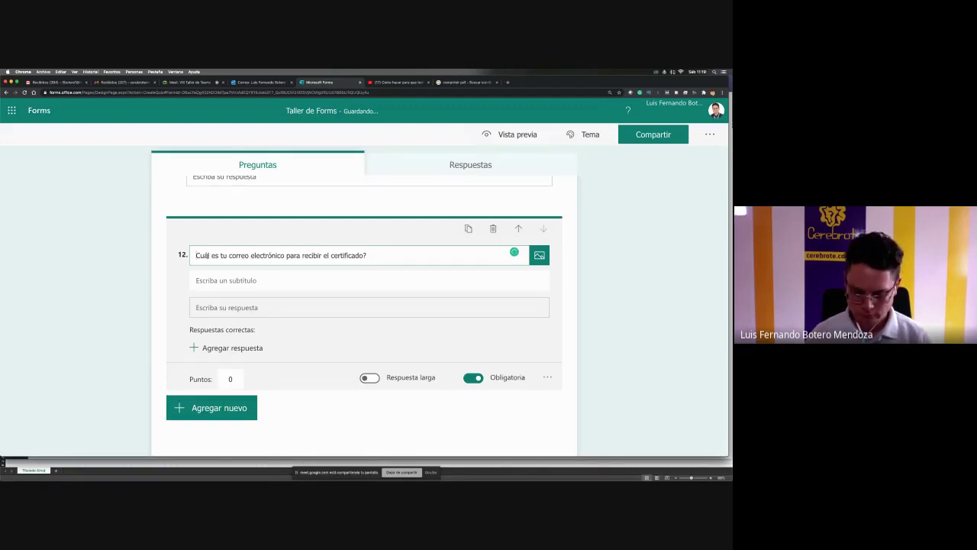
pyautogui.press('Home')
pyautogui.write('¿')
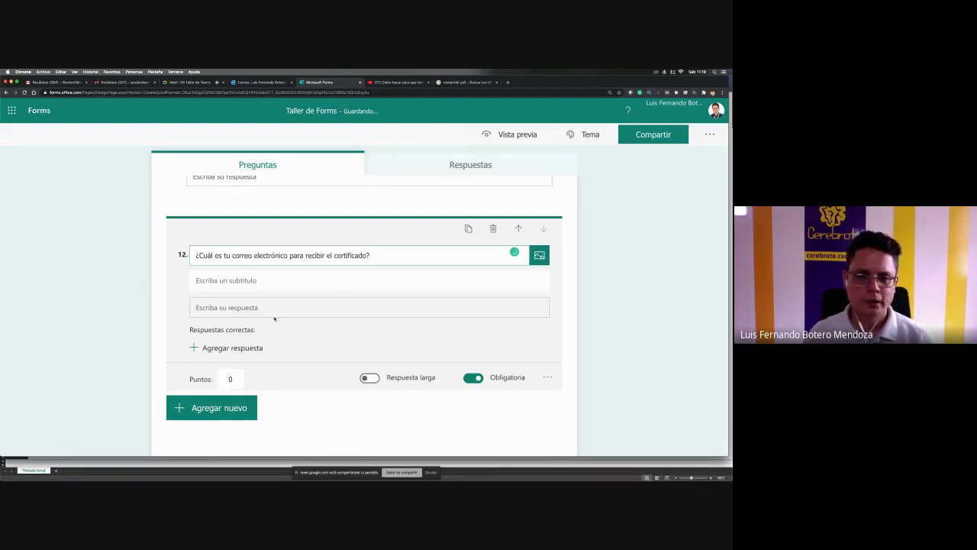
pyautogui.click(626, 322)
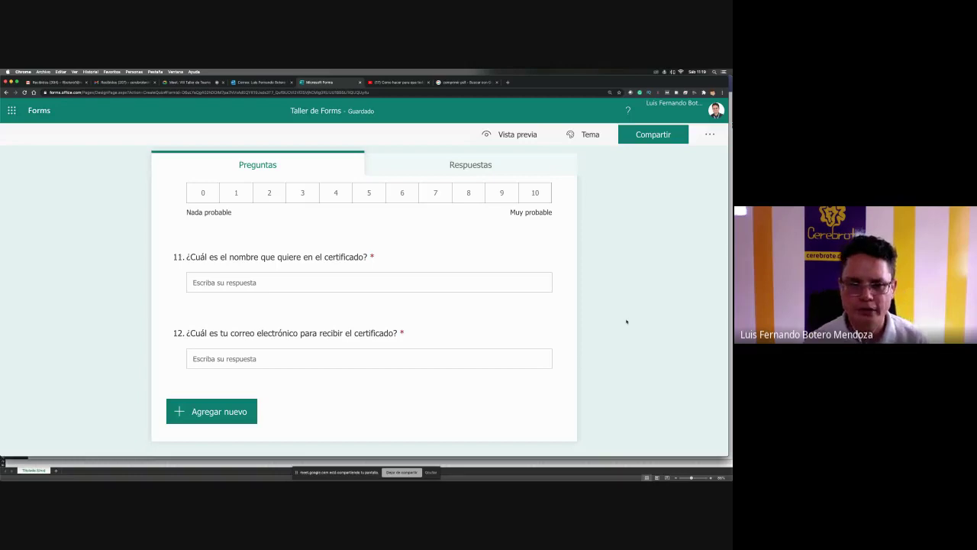
pyautogui.scroll(15, 626, 321)
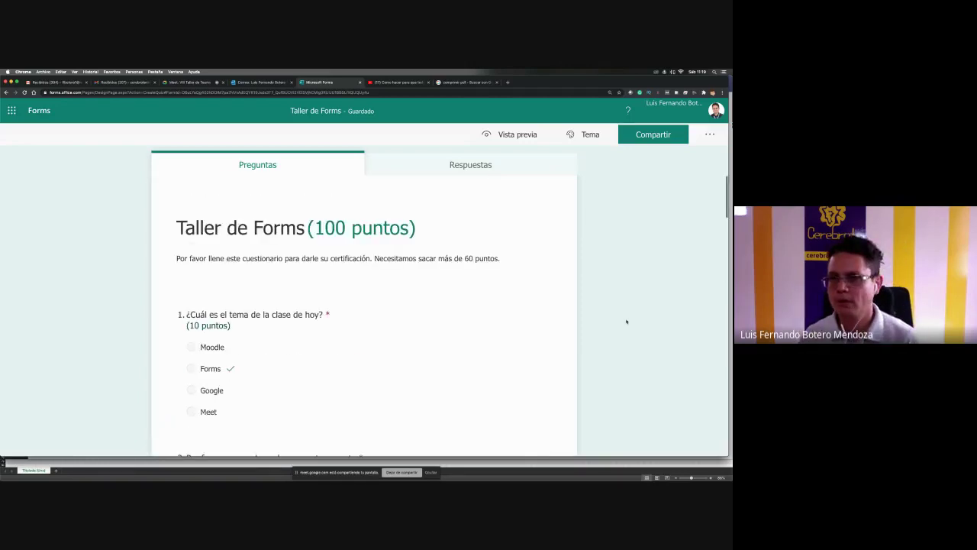
pyautogui.click(654, 137)
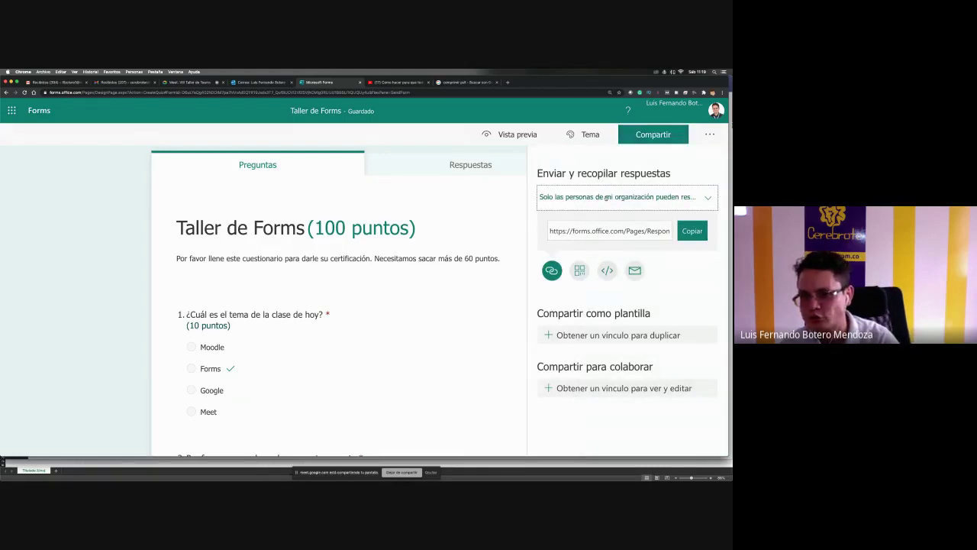
pyautogui.click(606, 197)
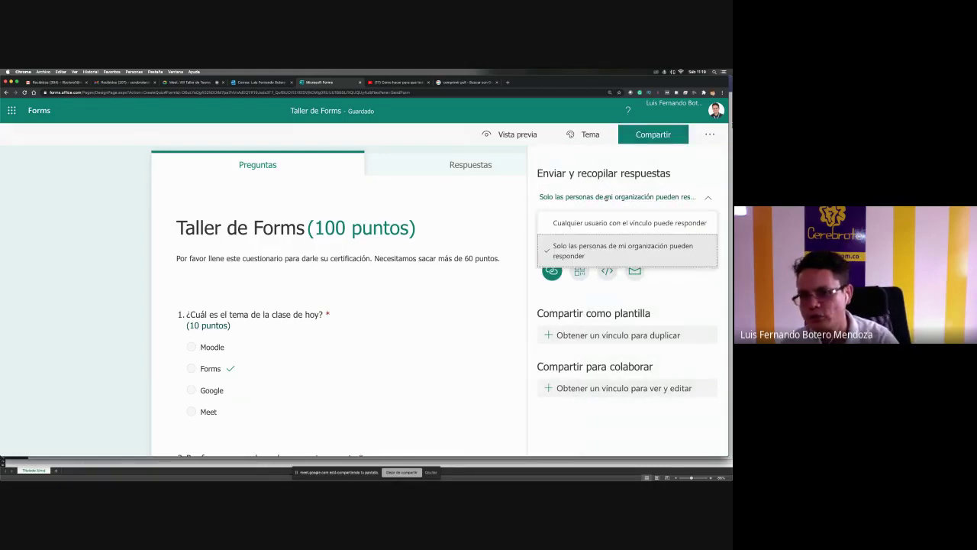
pyautogui.click(528, 192)
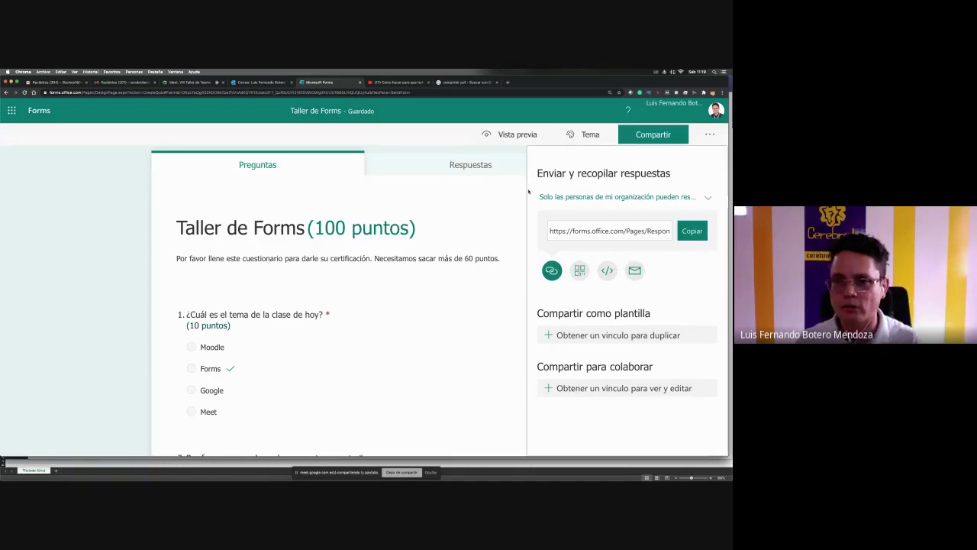
pyautogui.click(704, 135)
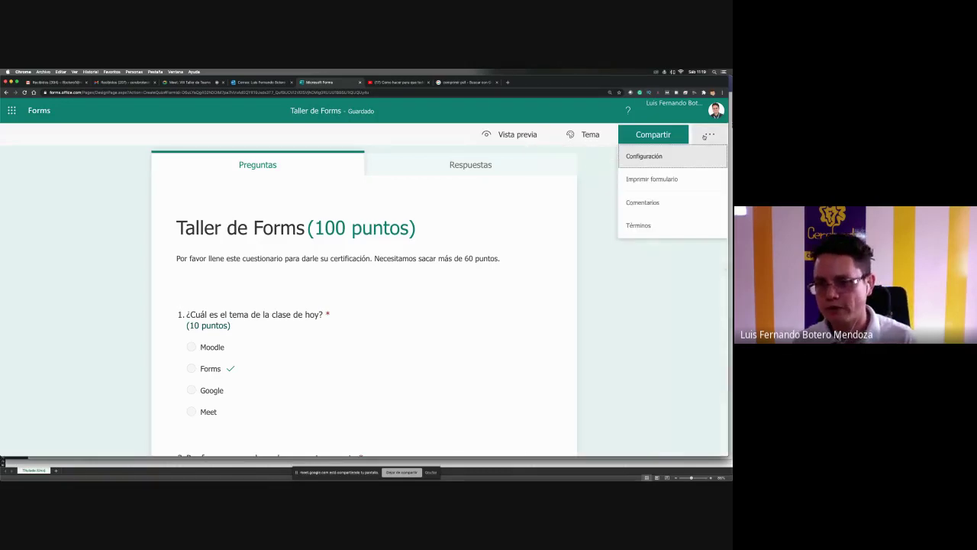
pyautogui.click(645, 156)
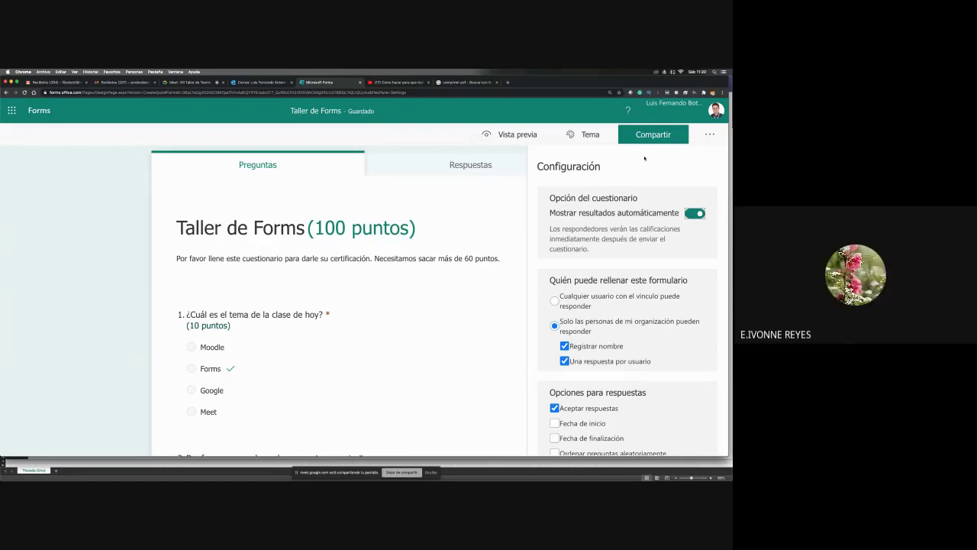
pyautogui.click(142, 257)
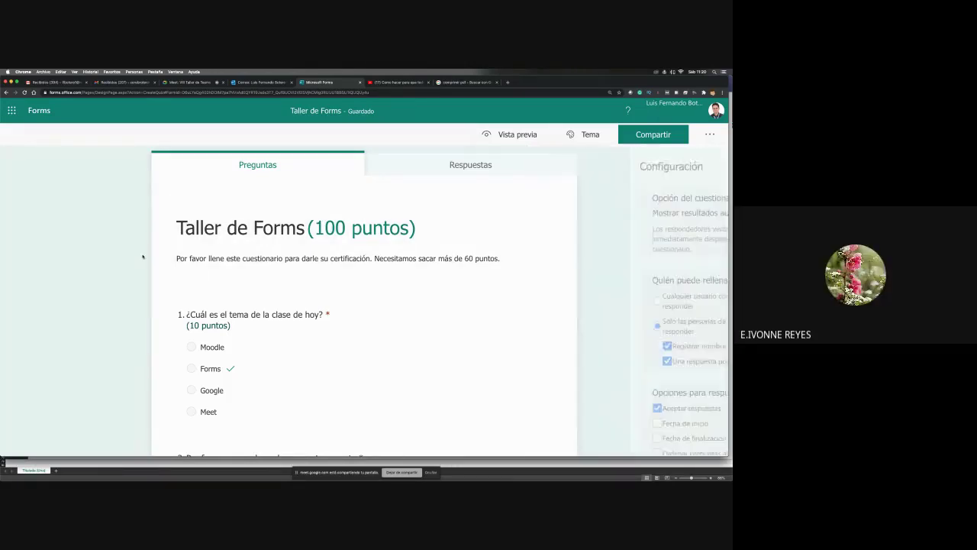
# Step: Load the forms.office.com site in a new browser tab
pyautogui.click(229, 227)
pyautogui.press('Tab')
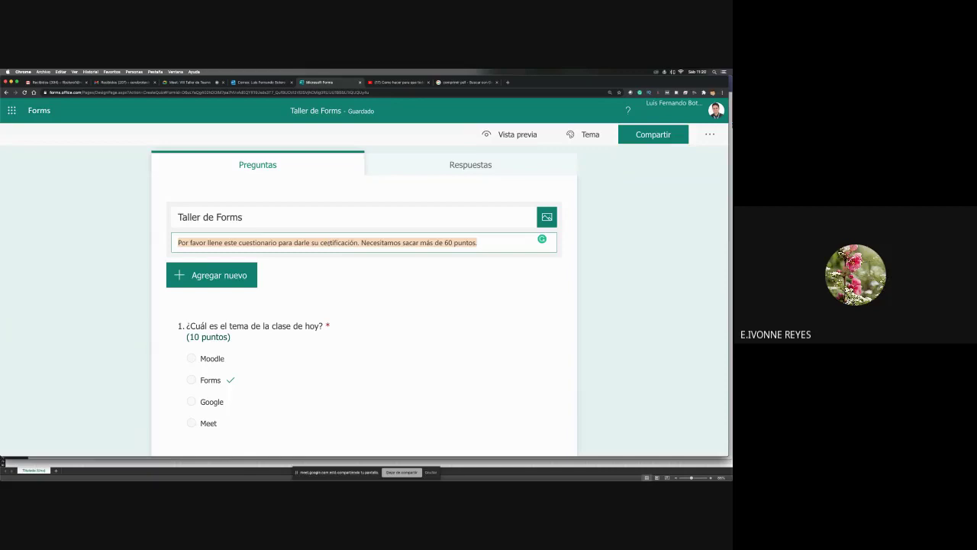
pyautogui.moveTo(336, 465)
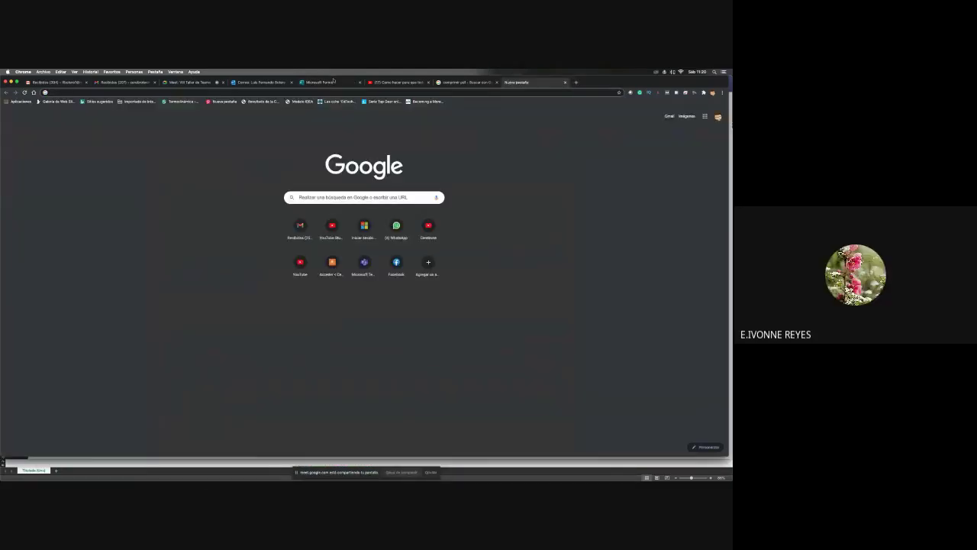
pyautogui.press('super+v')
pyautogui.press('Return')
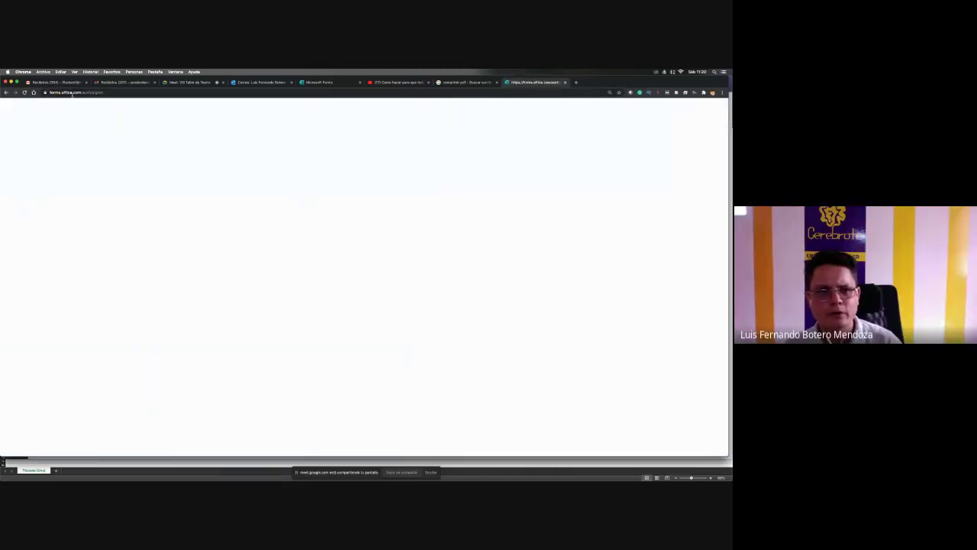
pyautogui.moveTo(81, 93); pyautogui.dragTo(119, 94)
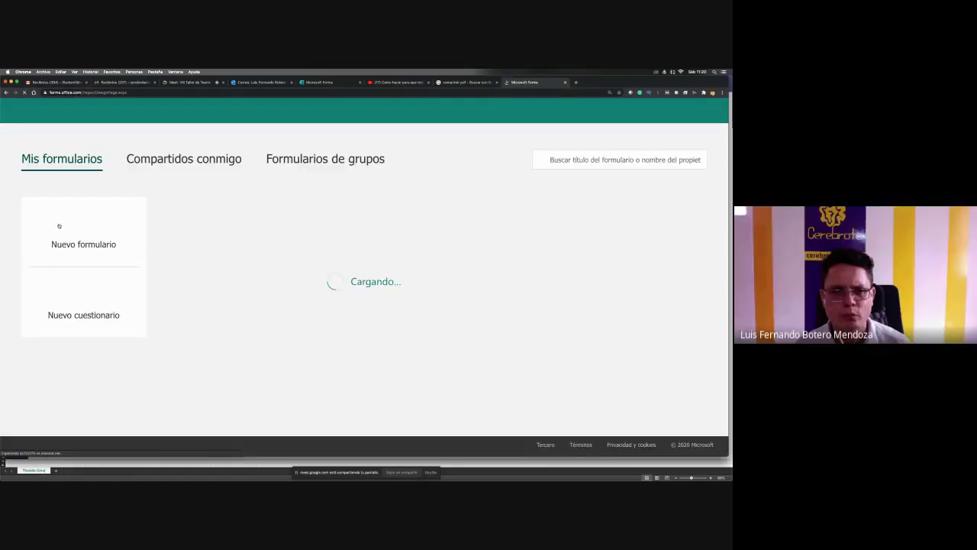
# Step: Create a new blank form, 'Formulario sin título (5)', and select its title and description
pyautogui.click(59, 226)
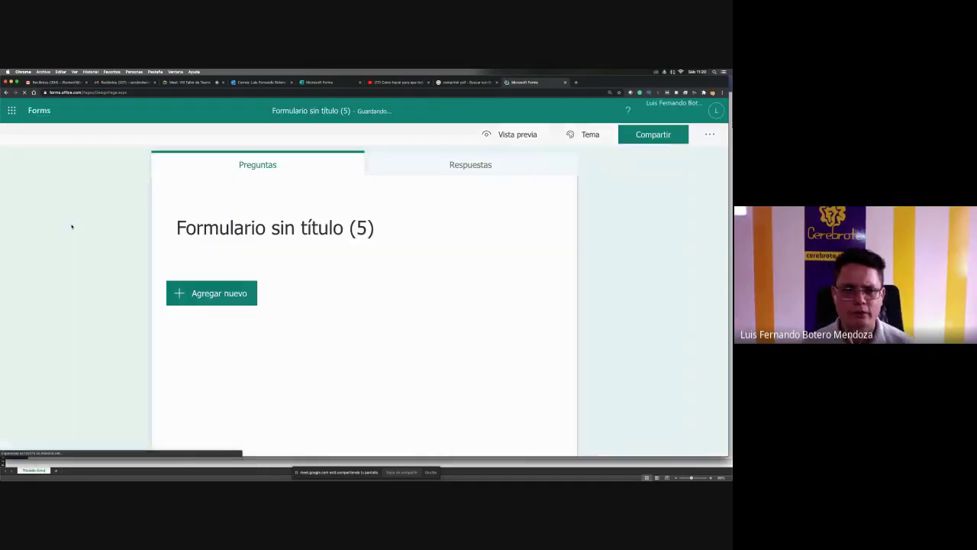
pyautogui.click(204, 293)
pyautogui.click(225, 246)
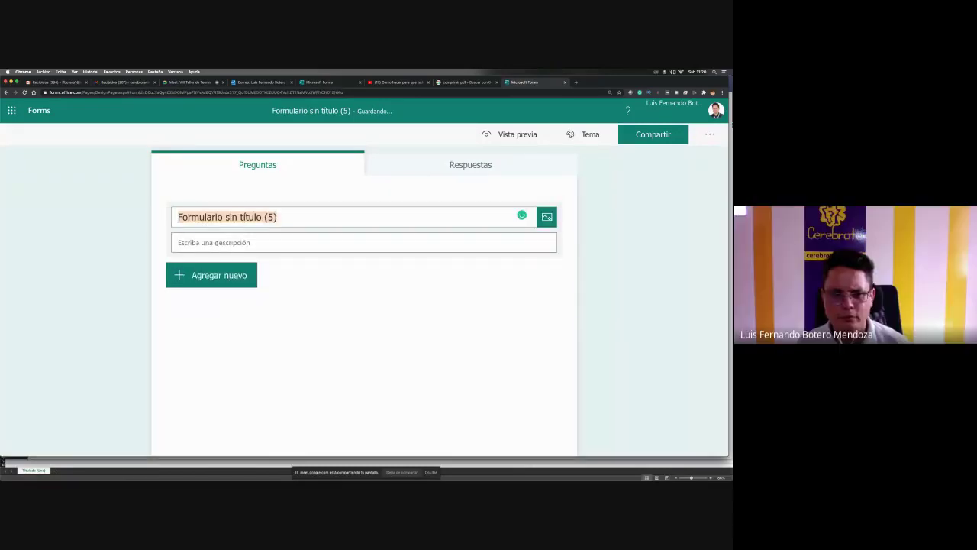
pyautogui.click(229, 243)
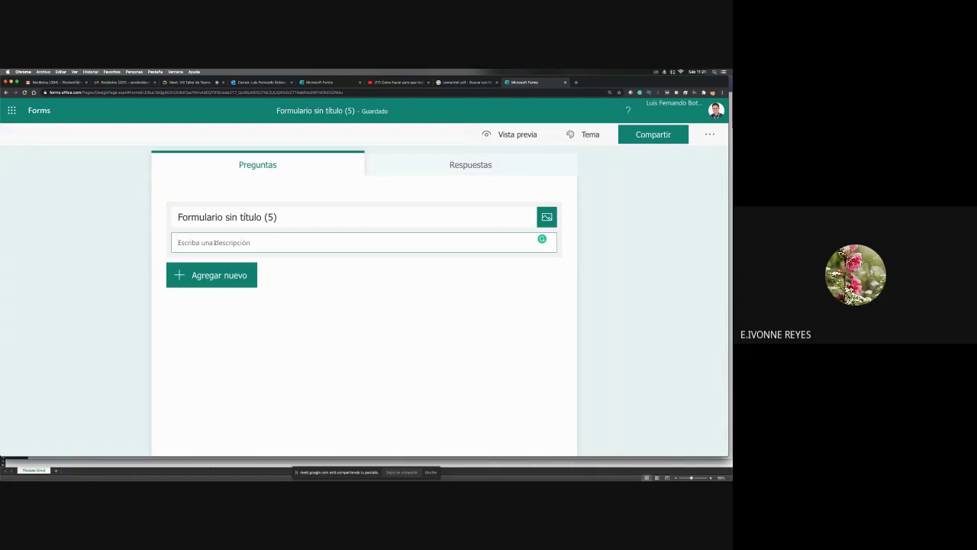
# Step: Search Google for 'cool symbol' and open the coolsymbol.com font generator result
pyautogui.click(223, 92)
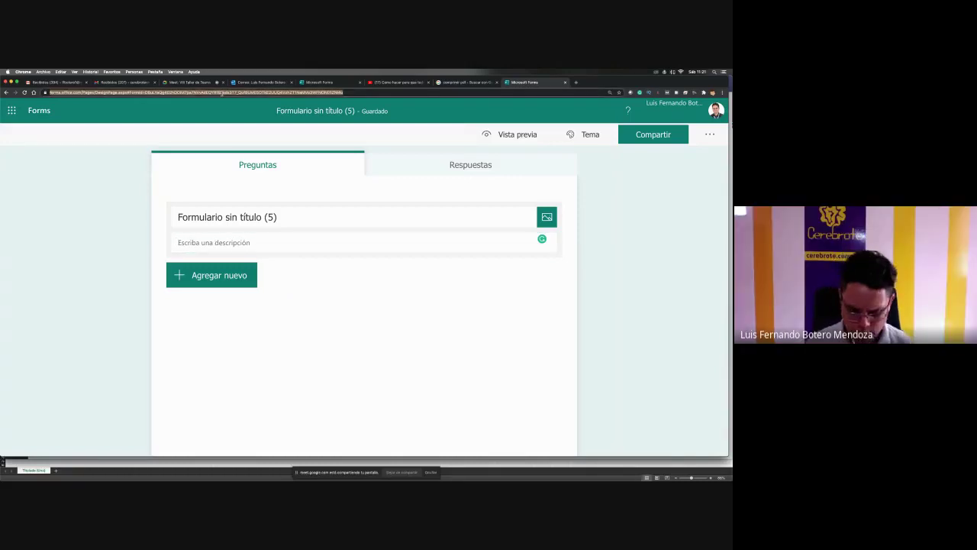
pyautogui.write('call s')
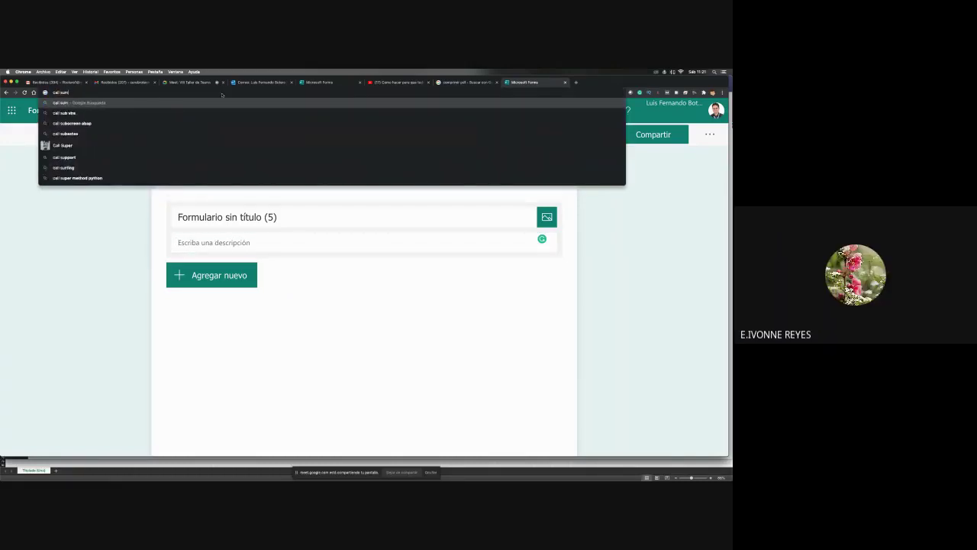
pyautogui.write('imbolo')
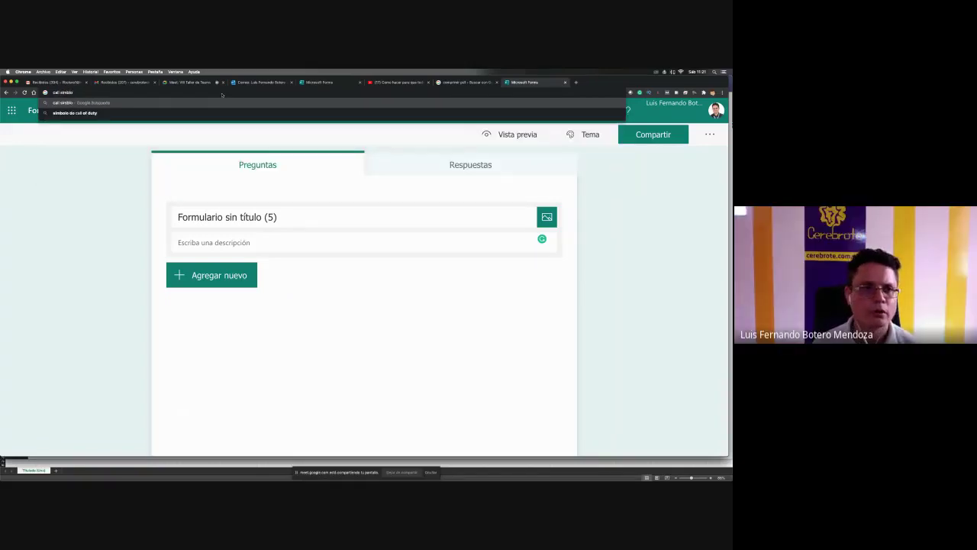
pyautogui.press('BackSpace')
pyautogui.press('Return')
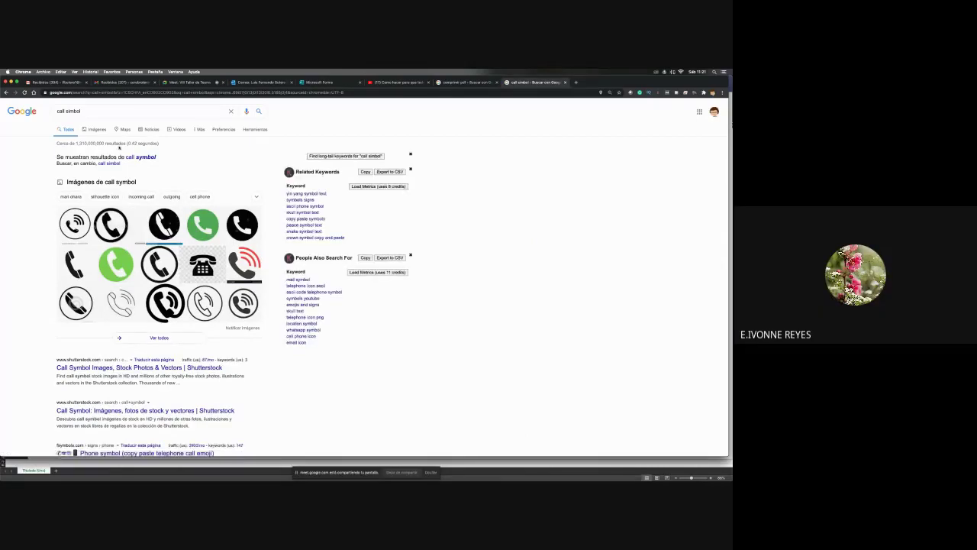
pyautogui.click(131, 157)
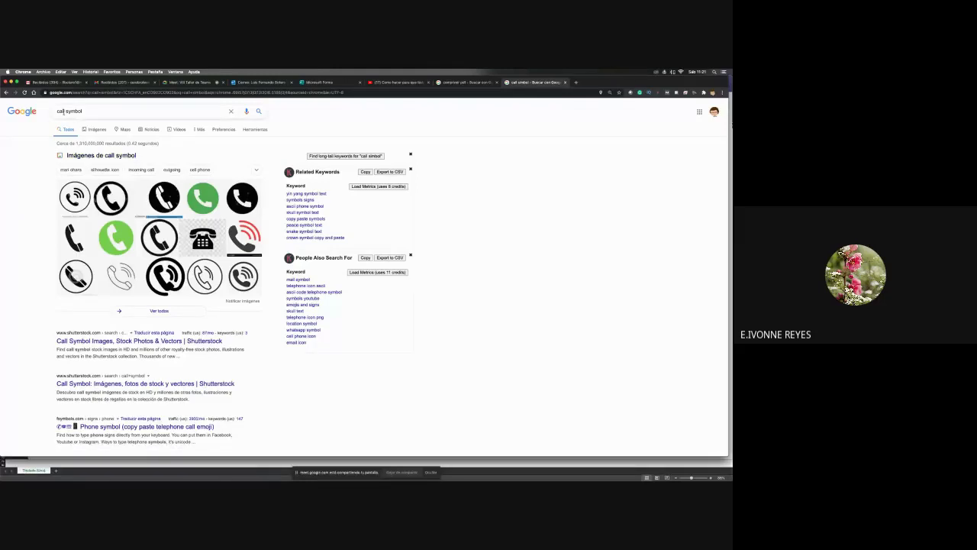
pyautogui.click(76, 119)
pyautogui.write('o')
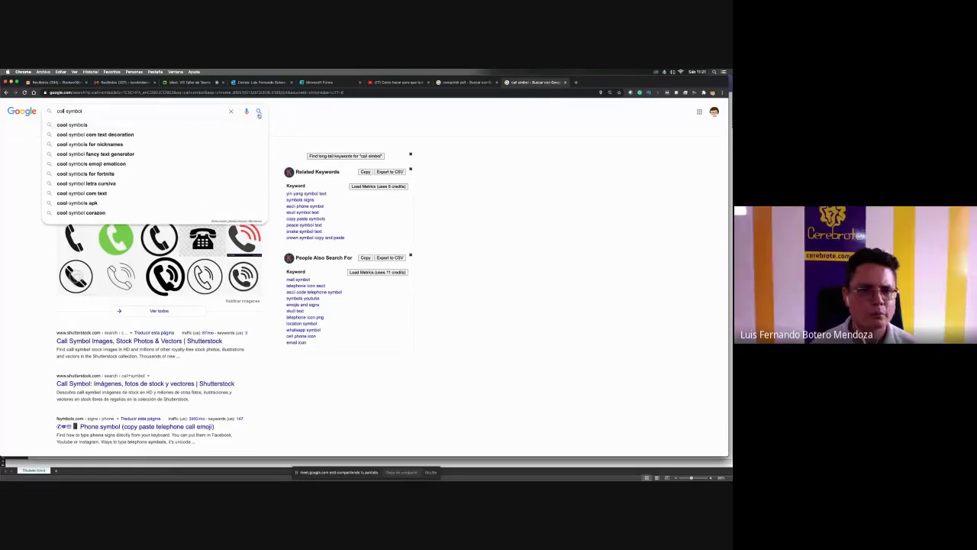
pyautogui.press('Return')
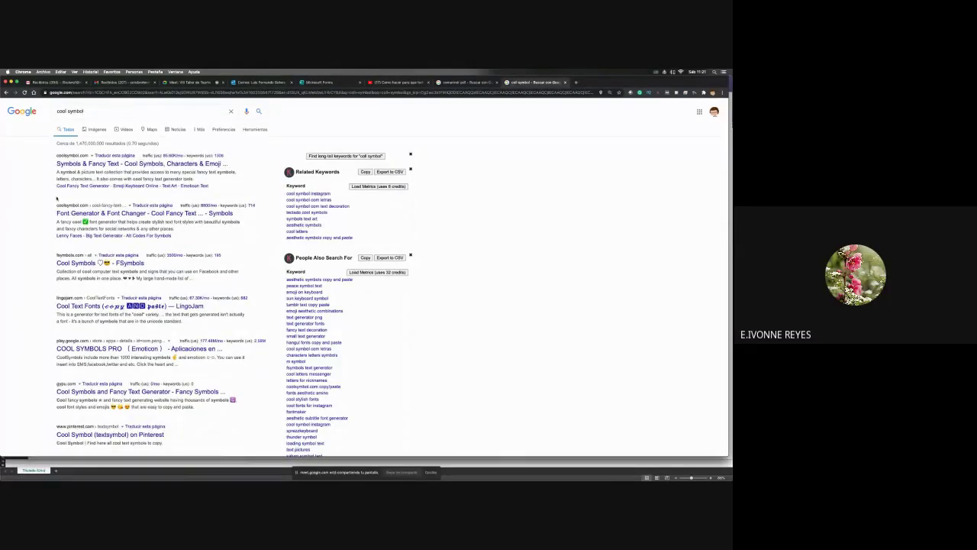
pyautogui.click(78, 214)
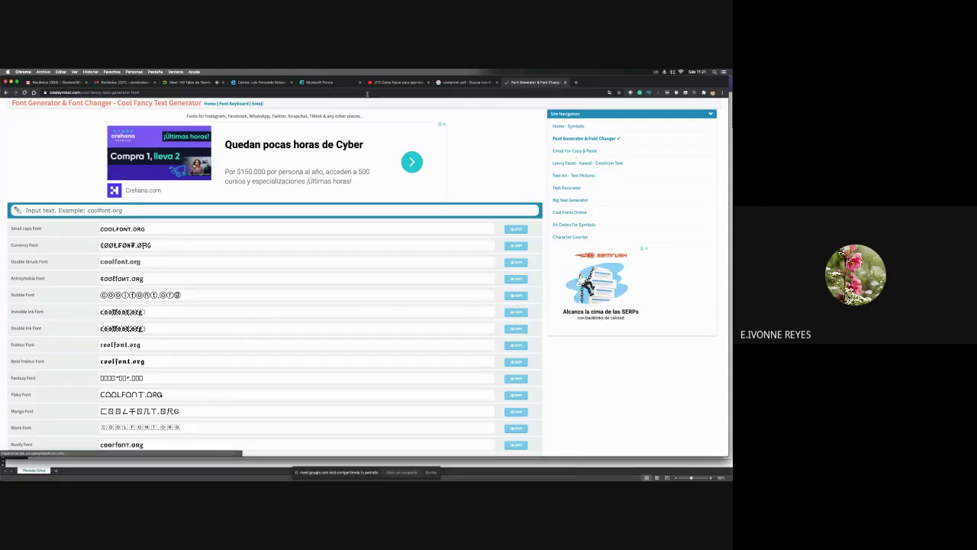
# Step: Paste 'Taller de Forms' into the generator, copy its Bubble Font version, and select the quiz title
pyautogui.click(323, 84)
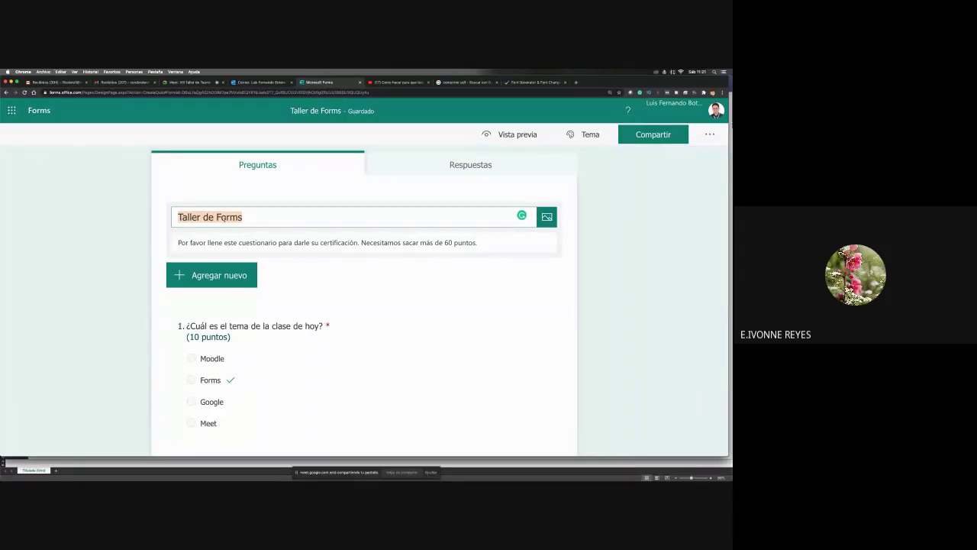
pyautogui.click(538, 82)
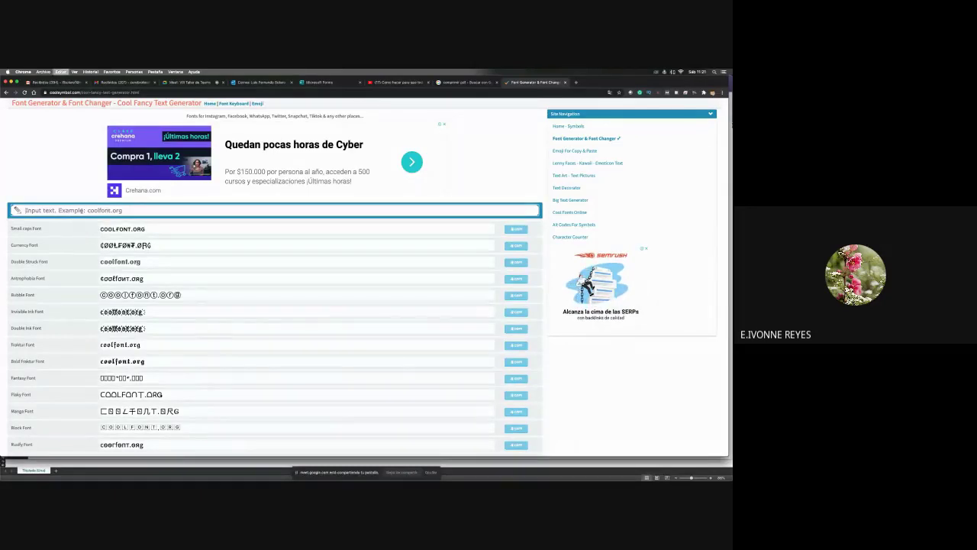
pyautogui.write('Taller de Forms')
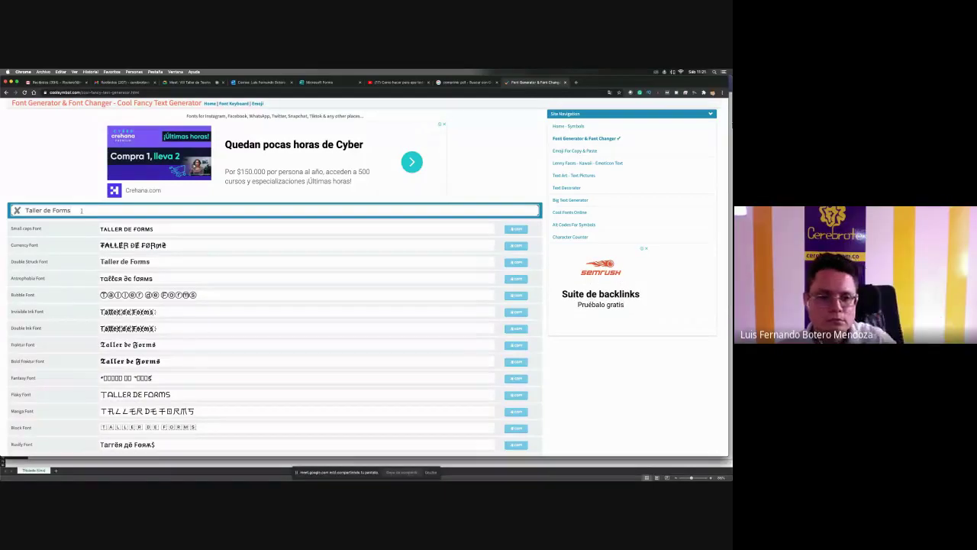
pyautogui.scroll(-3, 331, 371)
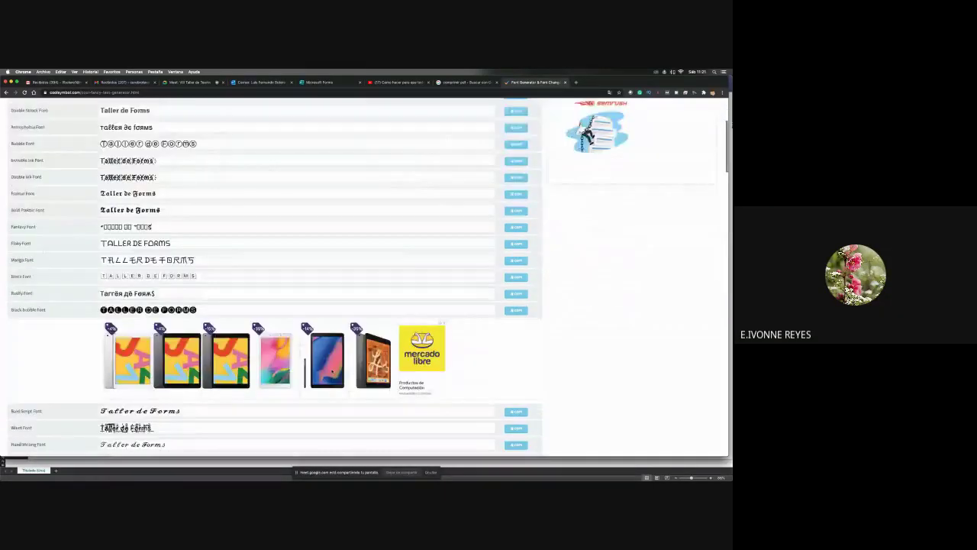
pyautogui.scroll(-5, 332, 371)
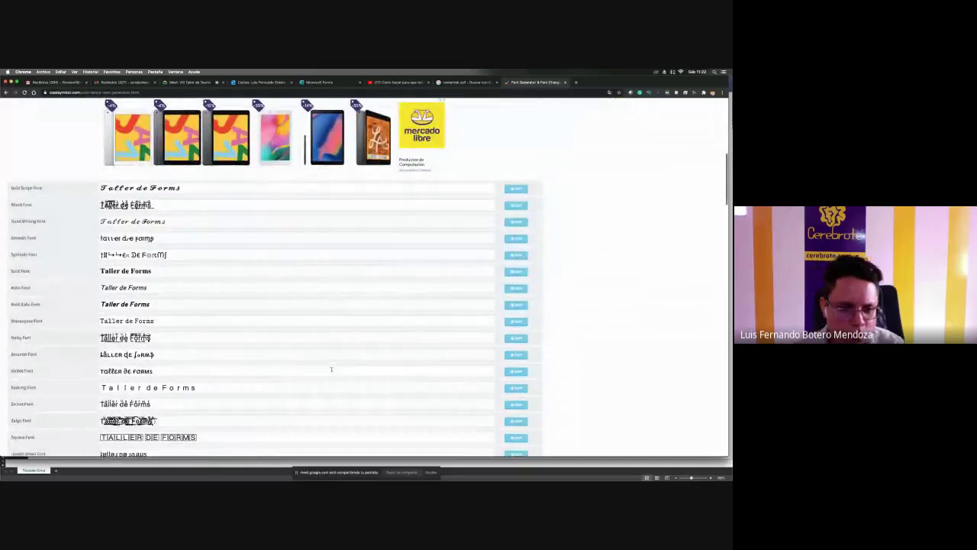
pyautogui.scroll(10, 331, 370)
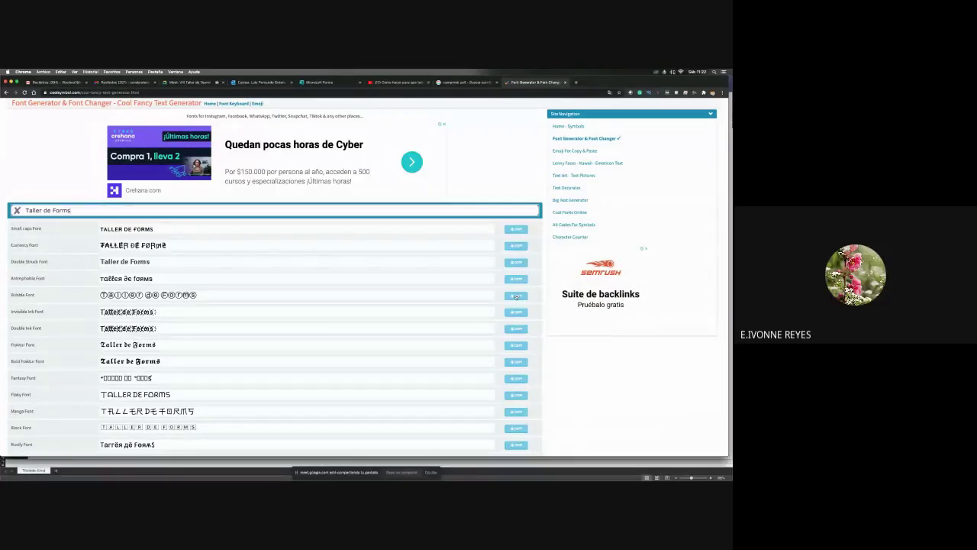
pyautogui.click(516, 295)
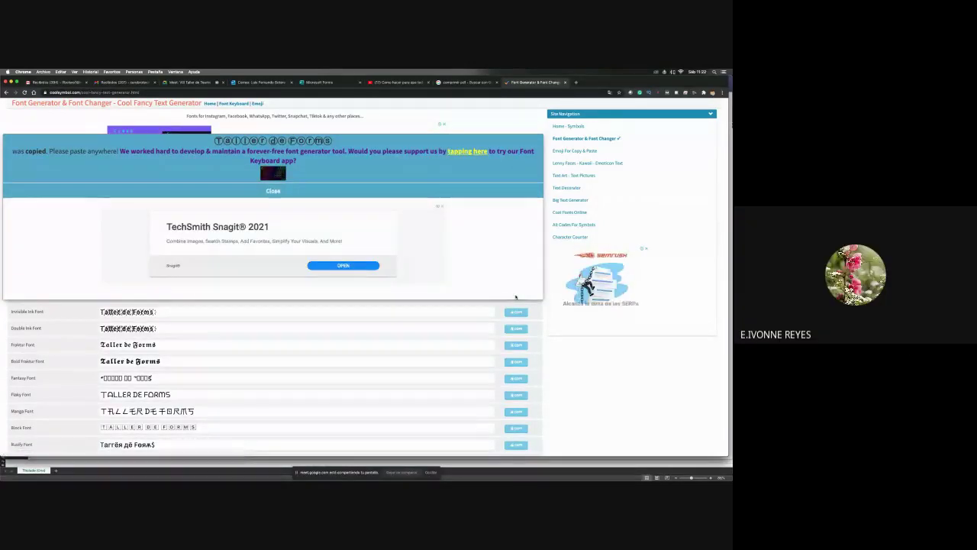
pyautogui.click(317, 82)
pyautogui.moveTo(216, 217); pyautogui.dragTo(178, 217)
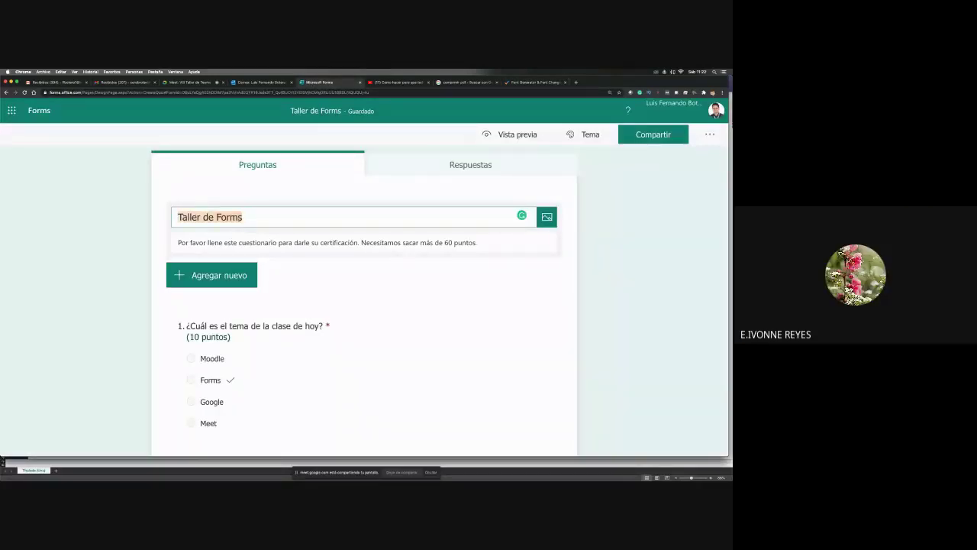
# Step: Replace the quiz title 'Taller de Forms' with the pasted Bubble Font text
pyautogui.press('super+v')
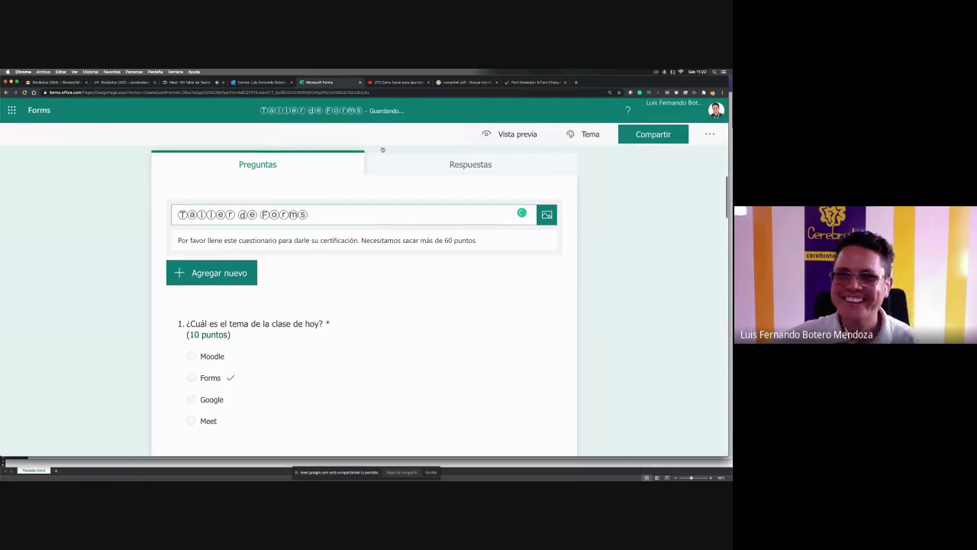
pyautogui.click(534, 81)
pyautogui.scroll(-2, 314, 346)
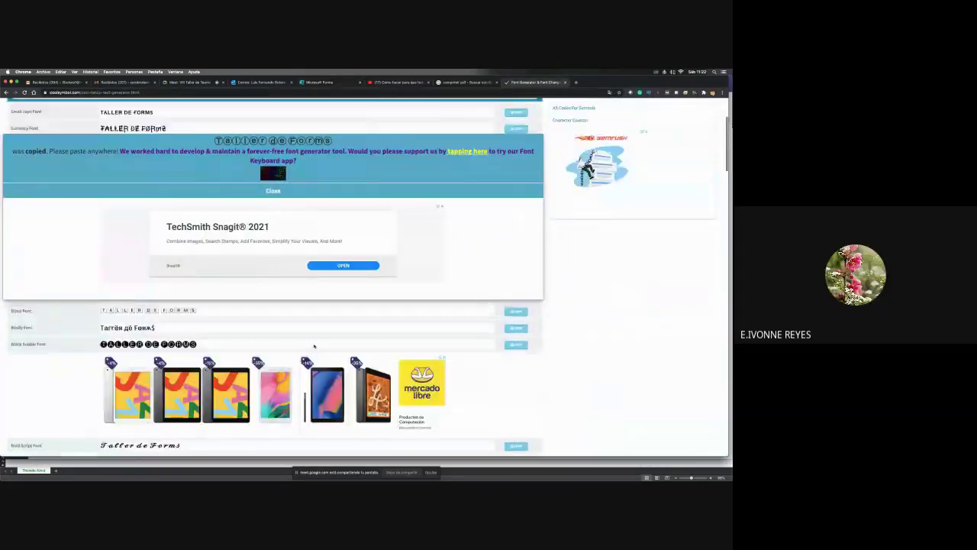
# Step: Dismiss the ad in the copied notice and clear the generator's input text
pyautogui.click(442, 207)
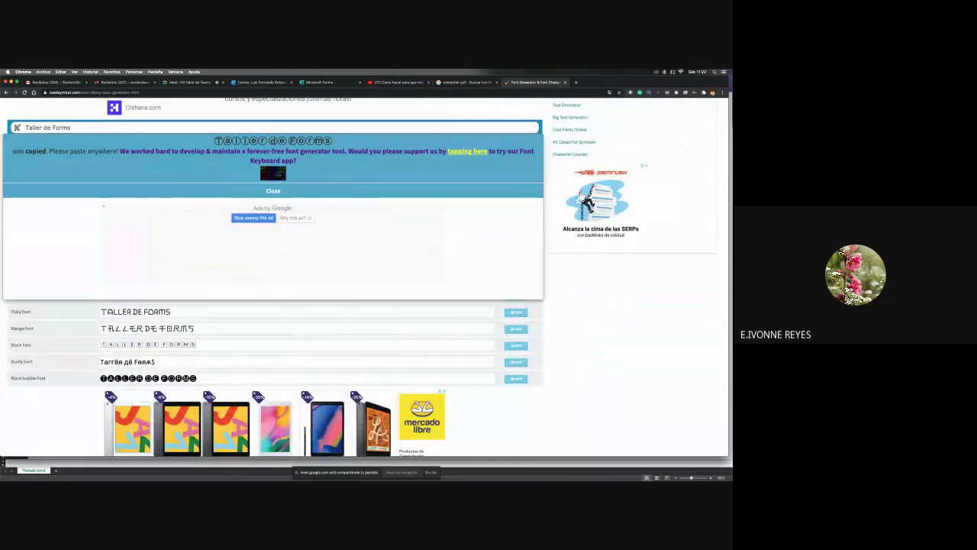
pyautogui.hotkey('ctrl', 'a')
pyautogui.press('BackSpace')
pyautogui.scroll(-5, 583, 301)
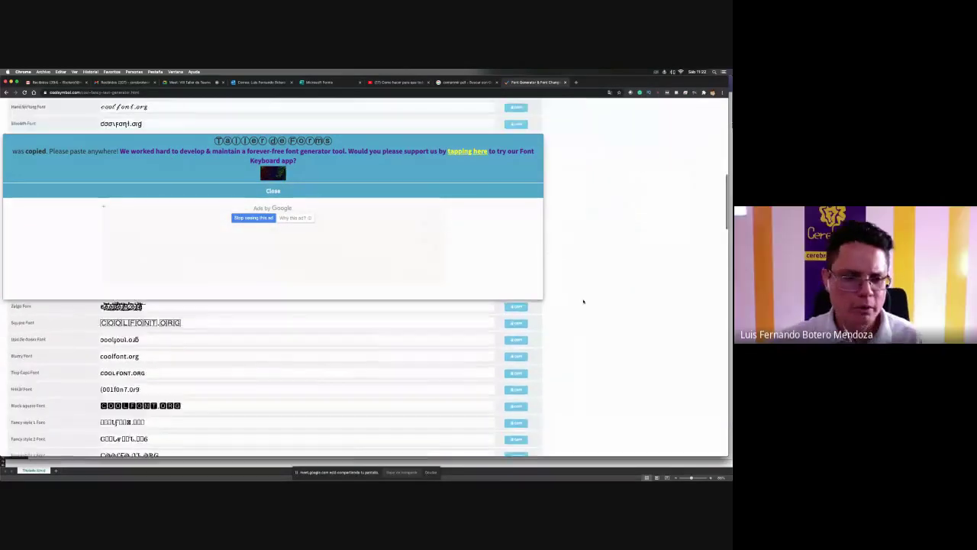
pyautogui.scroll(-2, 583, 302)
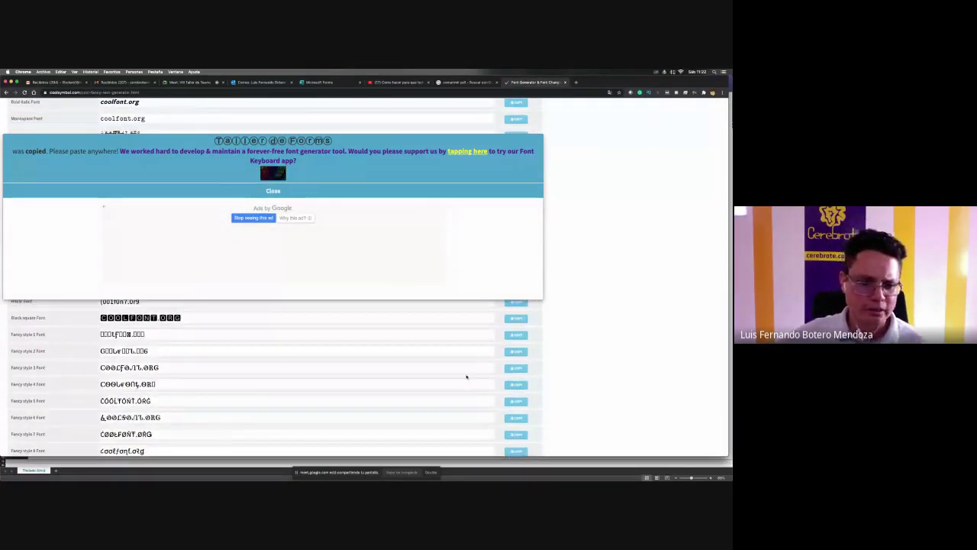
pyautogui.scroll(-10, 466, 377)
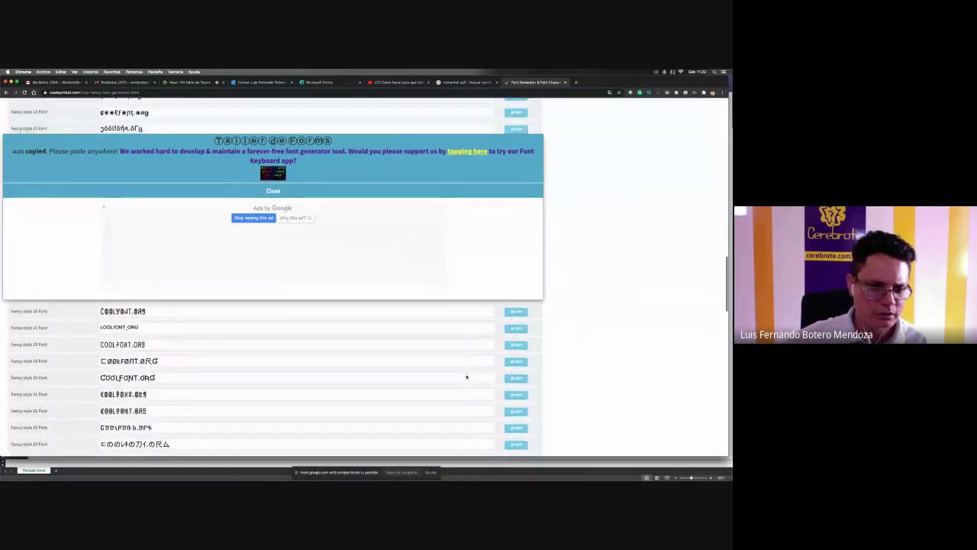
pyautogui.scroll(15, 466, 377)
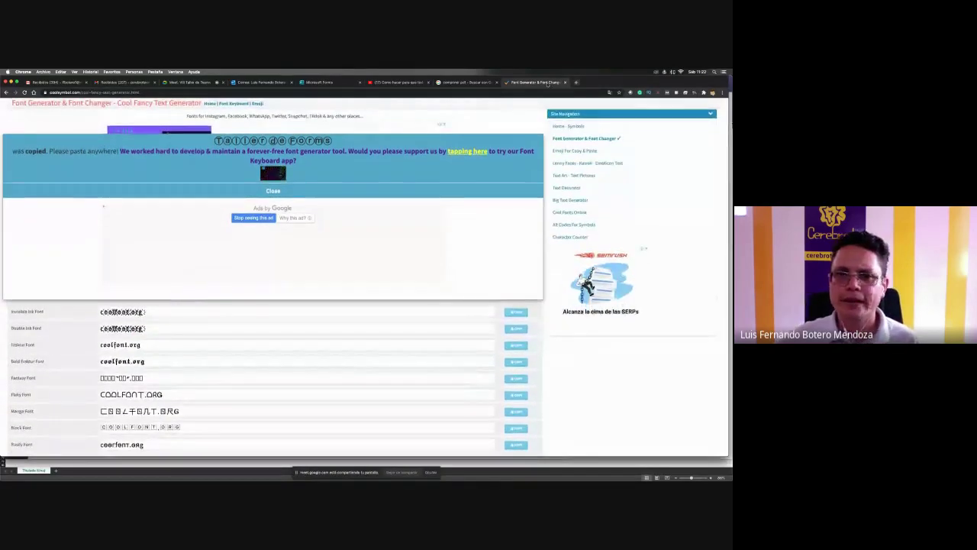
# Step: Return to the Taller de Forms quiz editor and move into the description field
pyautogui.click(82, 93)
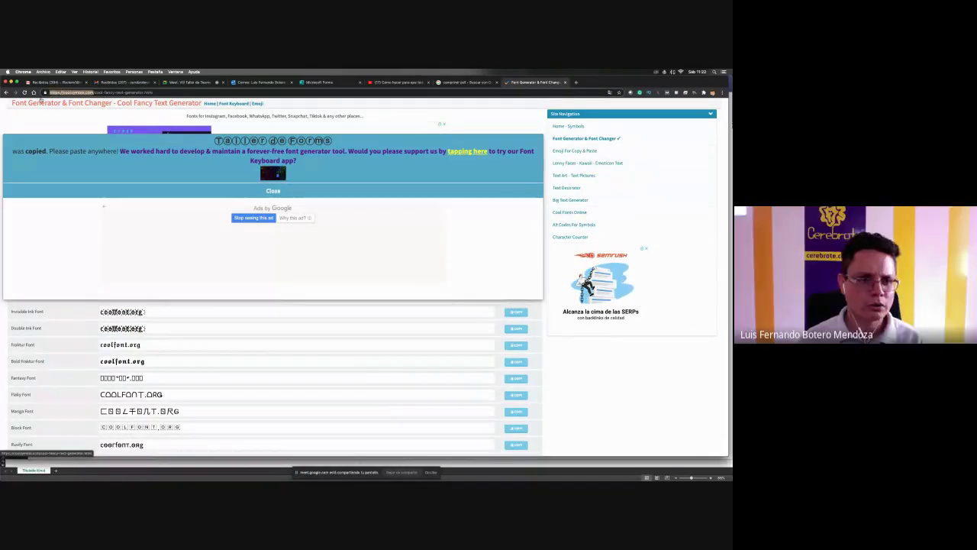
pyautogui.click(329, 83)
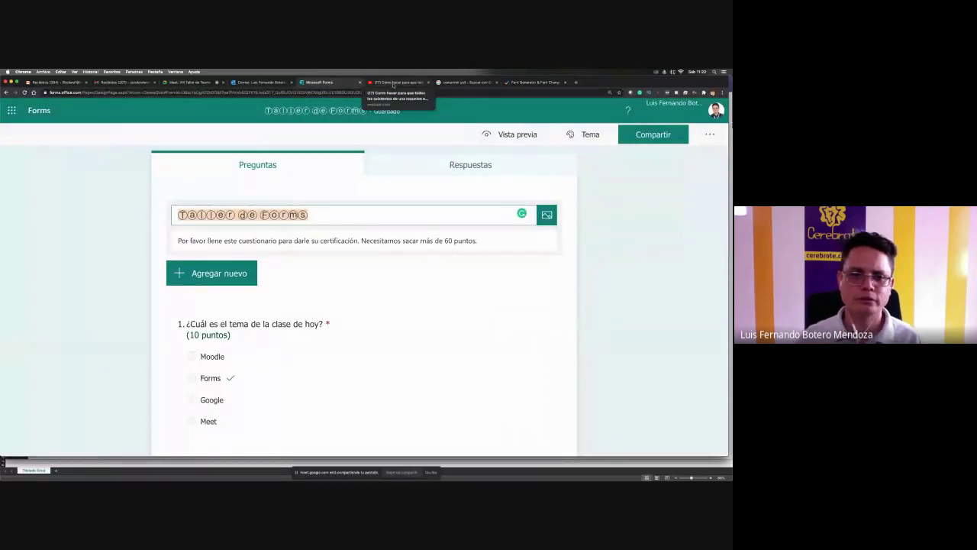
pyautogui.press('Tab')
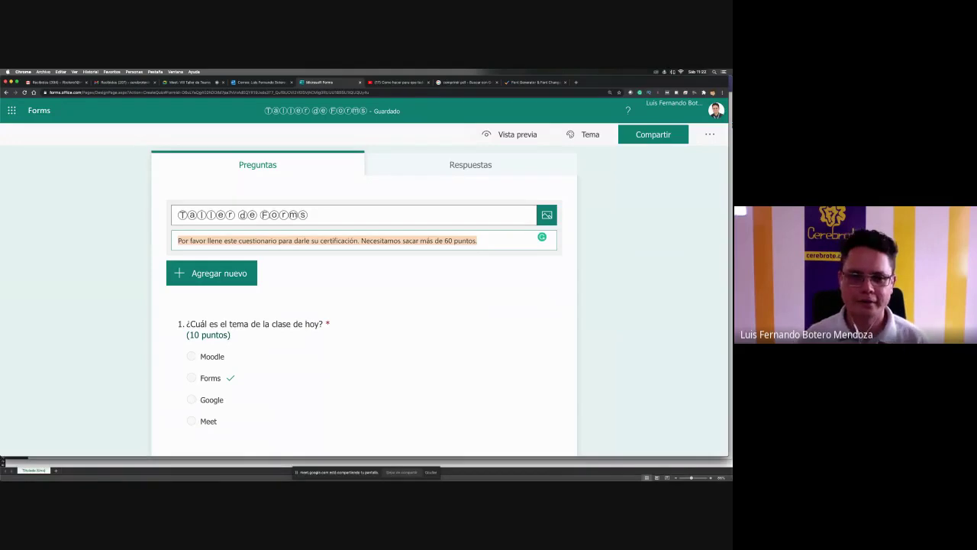
# Step: Select the word 'cuestionario' in the quiz description
pyautogui.click(189, 239)
pyautogui.click(190, 239)
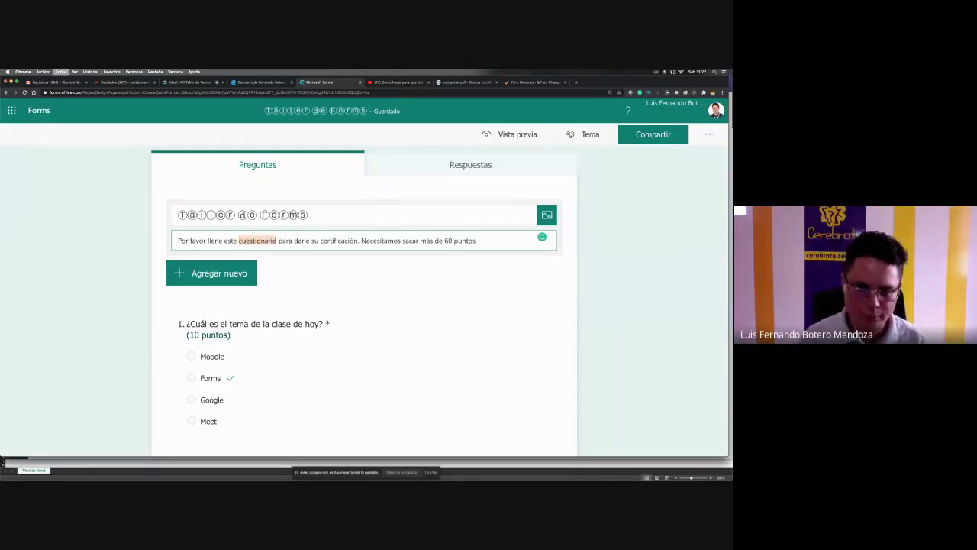
pyautogui.click(526, 82)
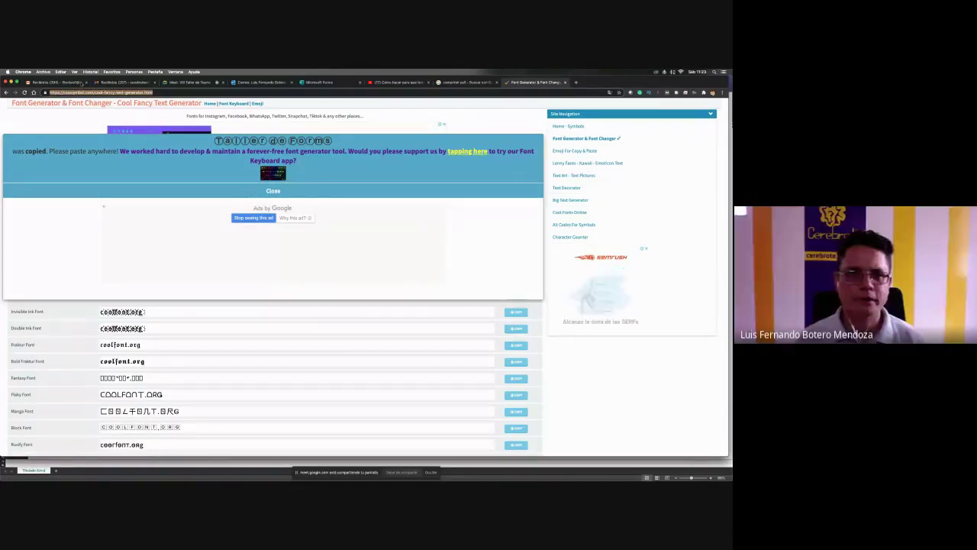
# Step: Check the Meet call and chat, then return to the quiz editor
pyautogui.click(187, 82)
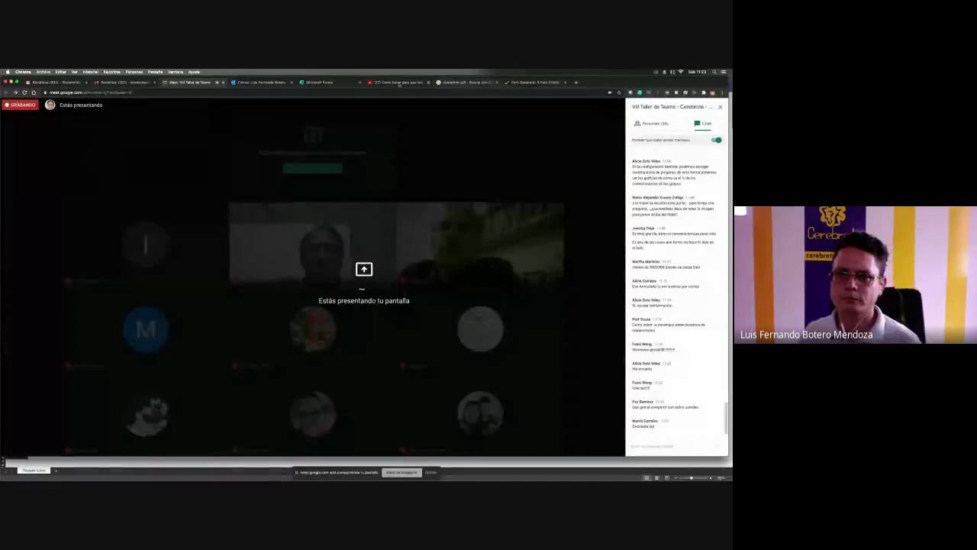
pyautogui.click(320, 82)
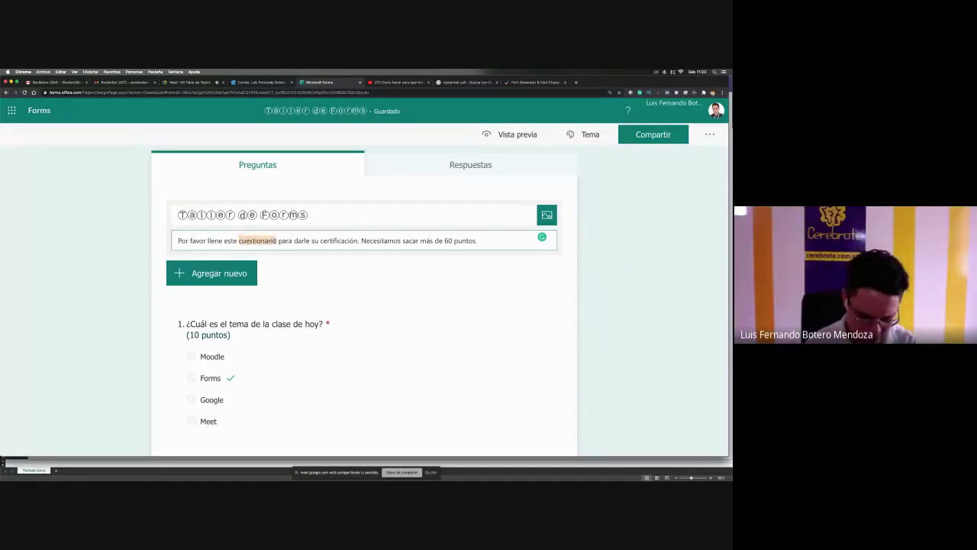
# Step: Close the old generator tab, search Google for 'cool symbol', and reopen the Font Generator page
pyautogui.click(544, 81)
pyautogui.press('super+w')
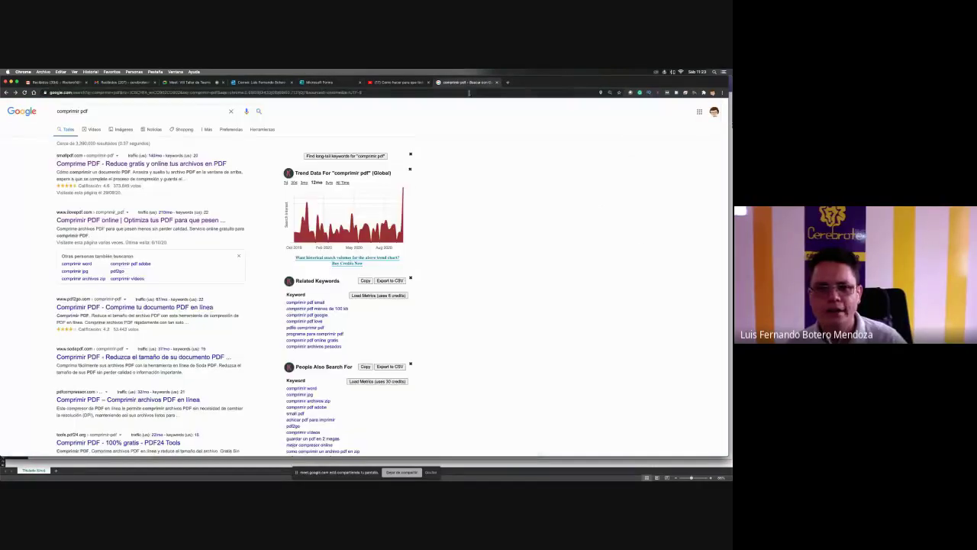
pyautogui.click(84, 93)
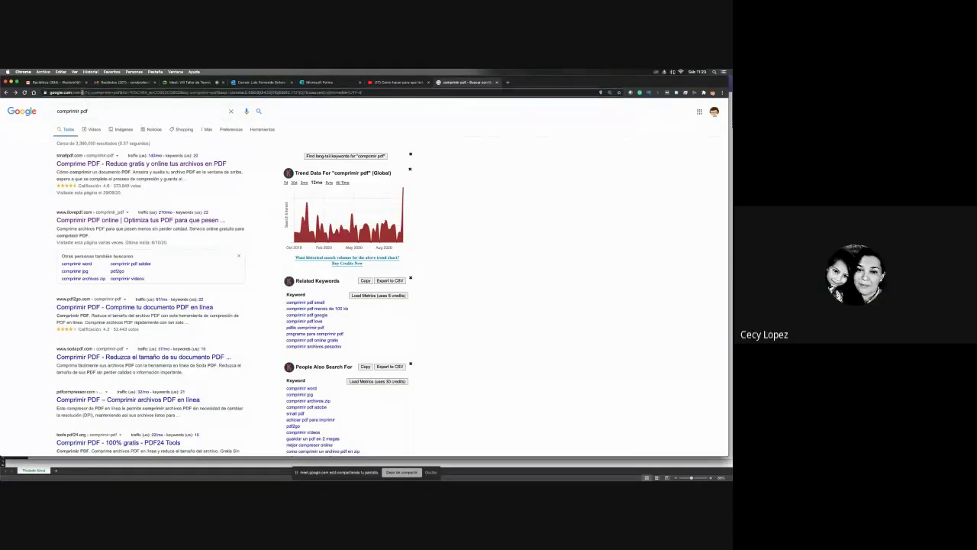
pyautogui.write('google.com')
pyautogui.press('Return')
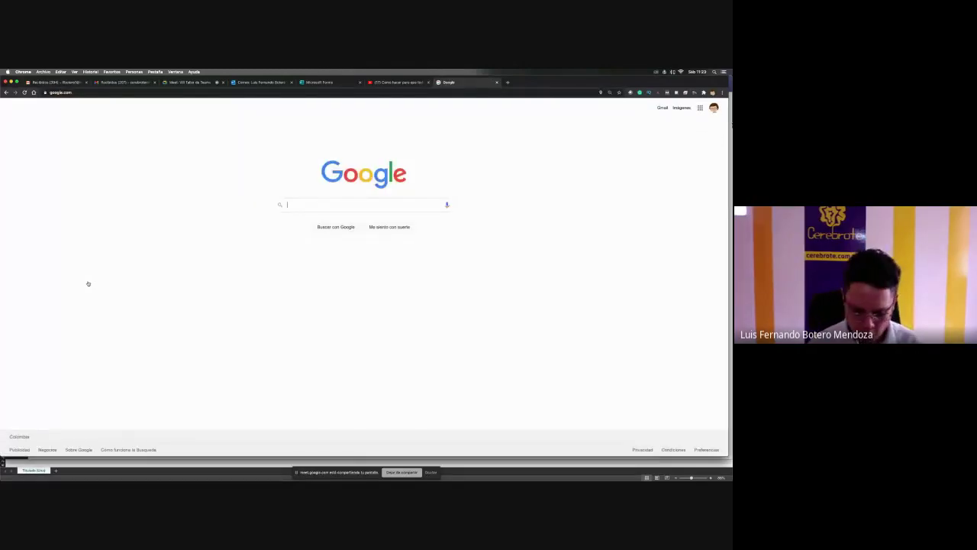
pyautogui.write('c')
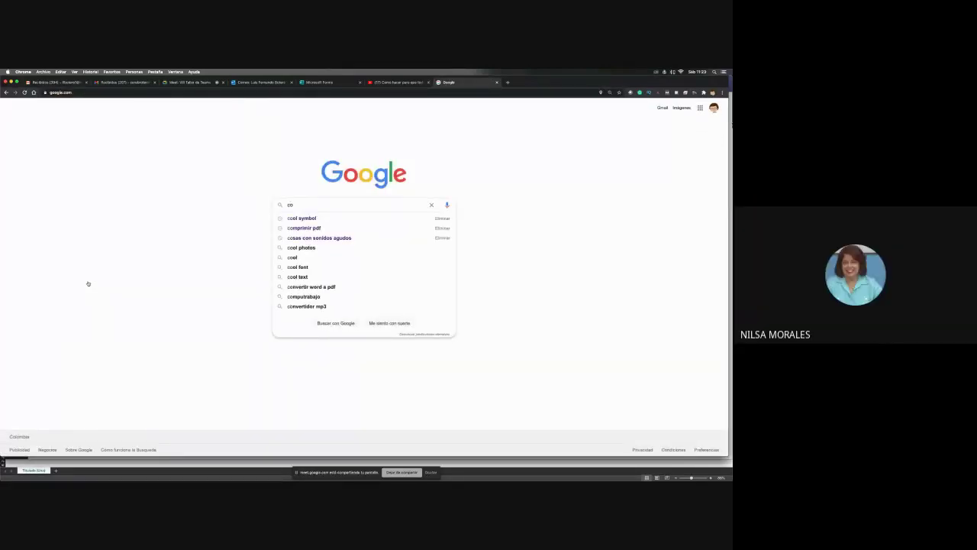
pyautogui.write('ool')
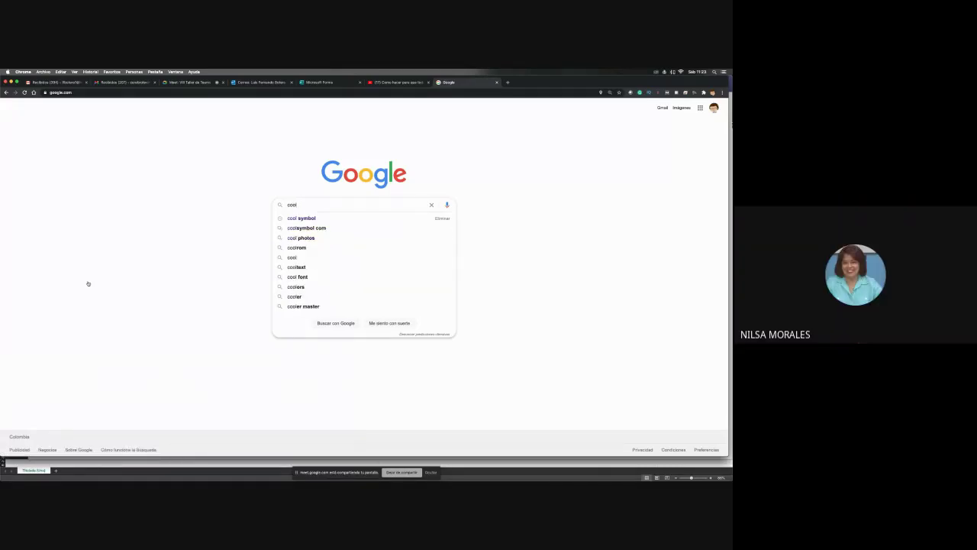
pyautogui.write(' symbol')
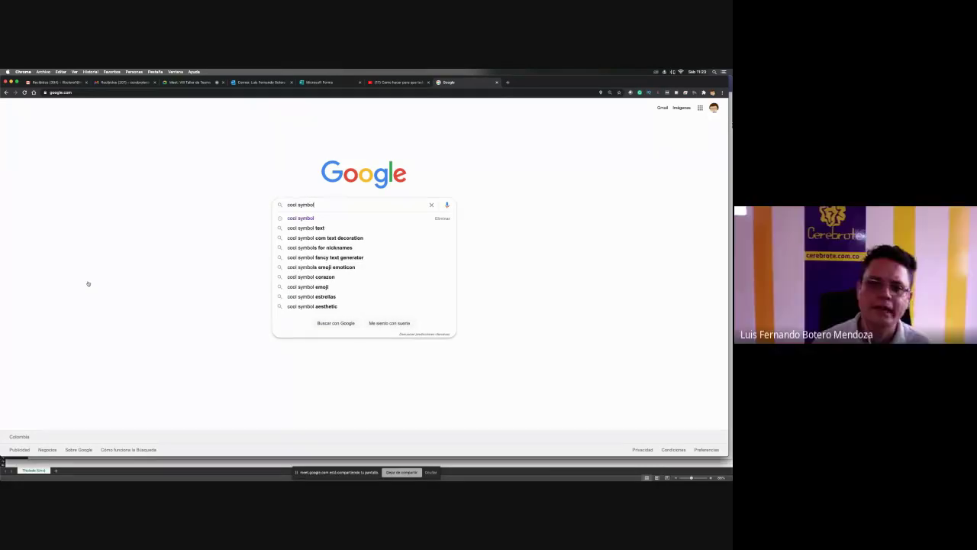
pyautogui.press('Return')
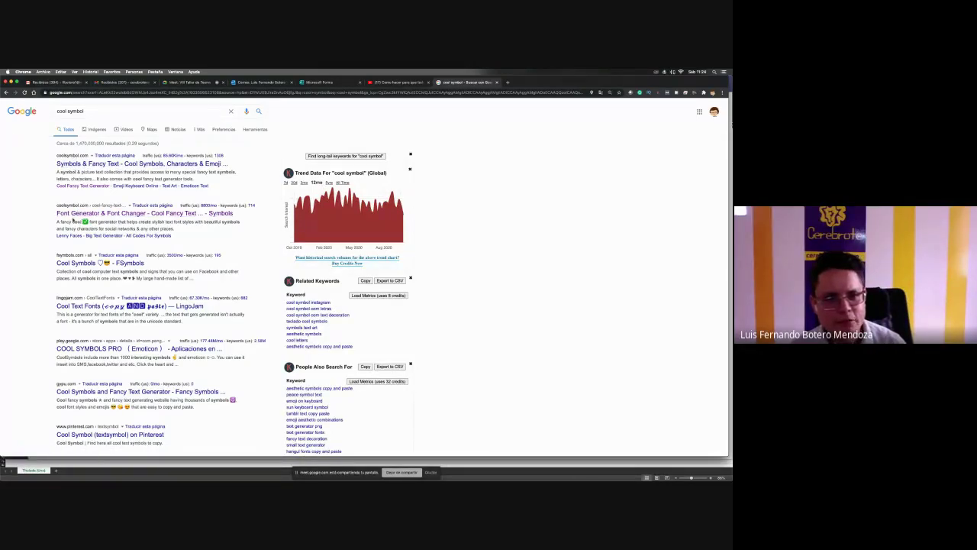
pyautogui.click(74, 215)
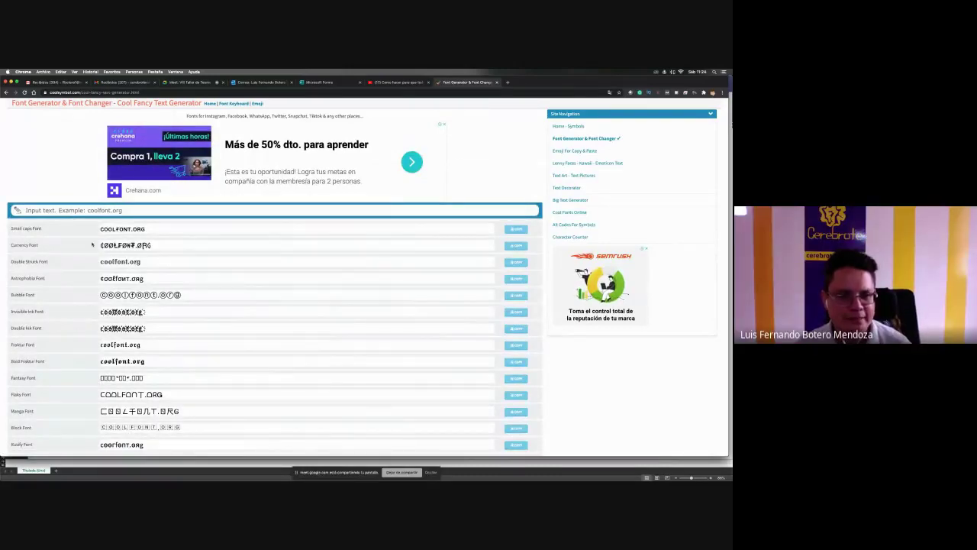
# Step: Paste 'cuestionario' into the generator's input box and zoom the page in
pyautogui.scroll(-5, 132, 378)
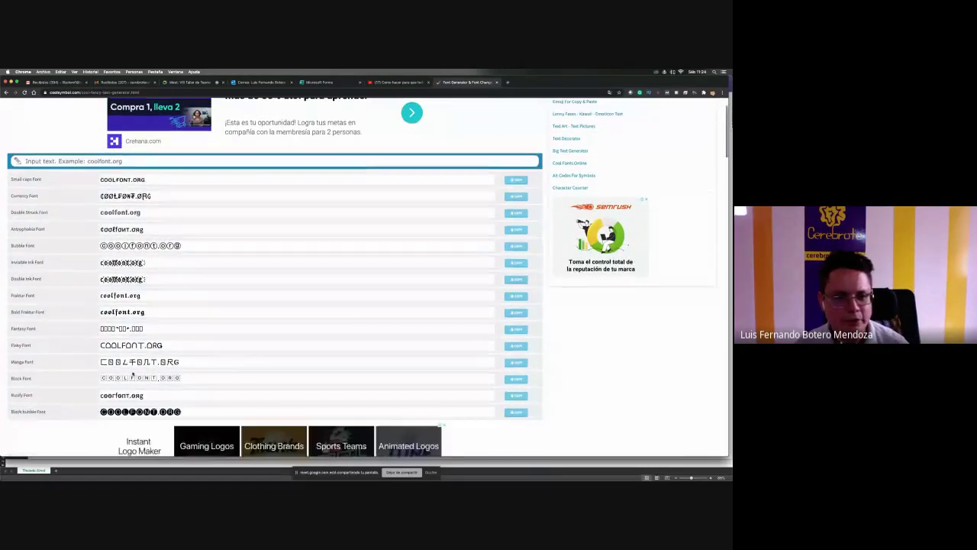
pyautogui.scroll(-10, 274, 290)
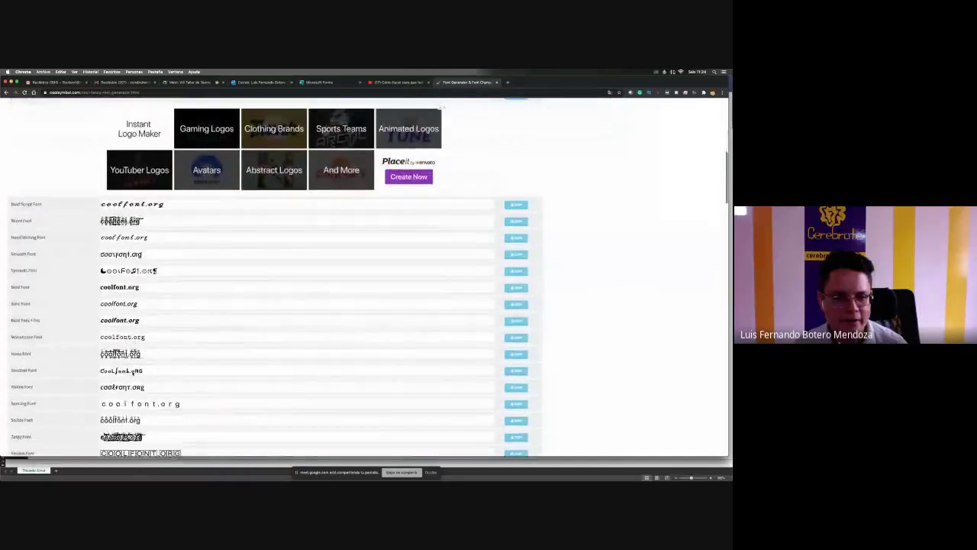
pyautogui.scroll(10, 133, 373)
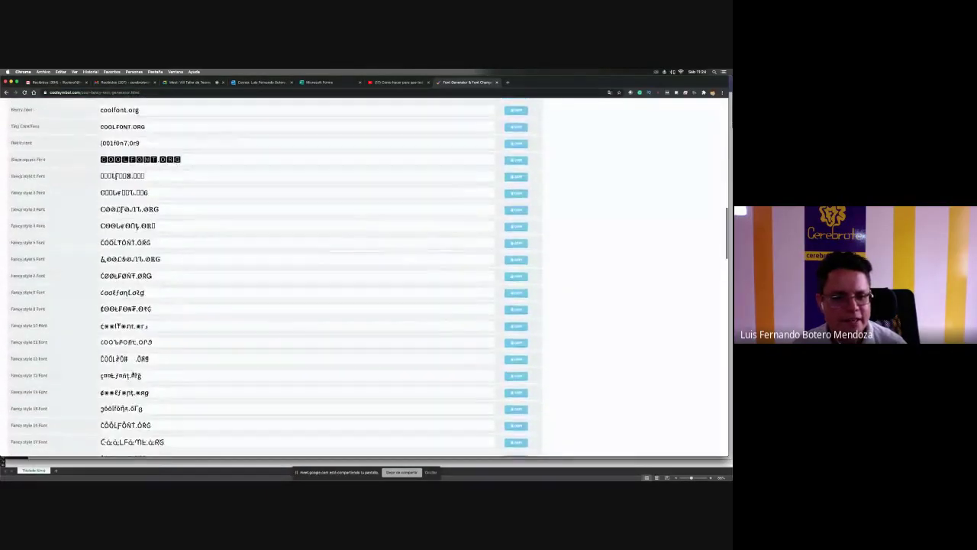
pyautogui.click(88, 210)
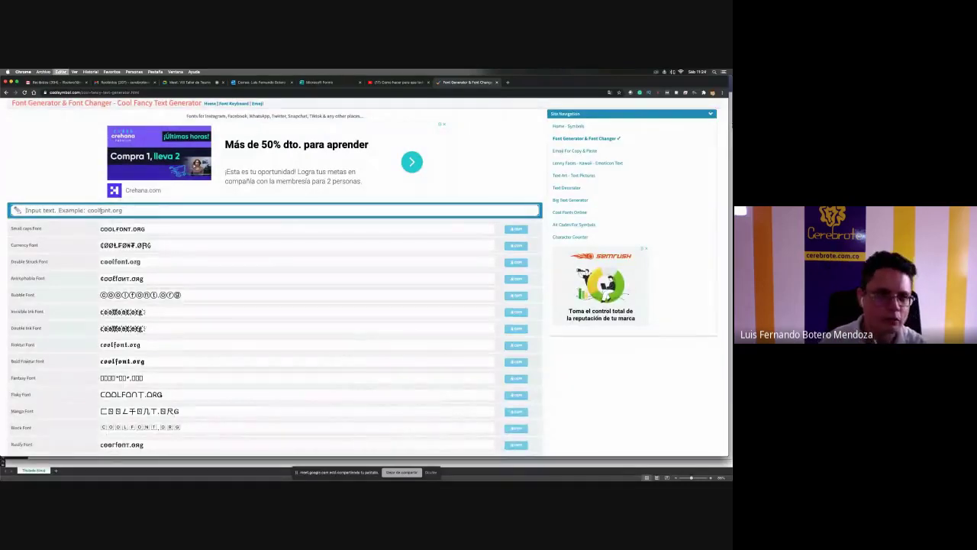
pyautogui.write('cuestionario')
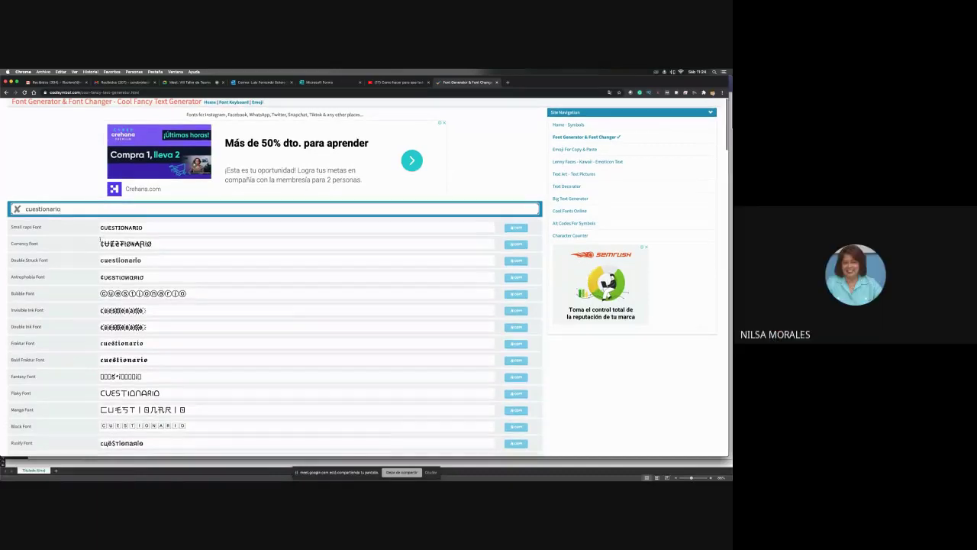
pyautogui.press('super+plus')
pyautogui.press('super+plus')
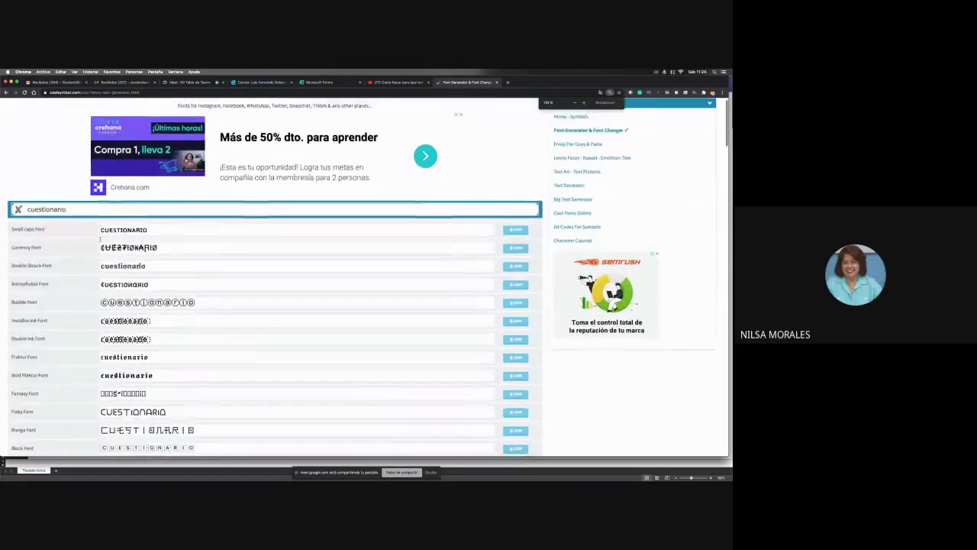
# Step: Copy the spaced Block Font version of 'cuestionario'
pyautogui.scroll(-3, 275, 306)
pyautogui.scroll(-4, 100, 241)
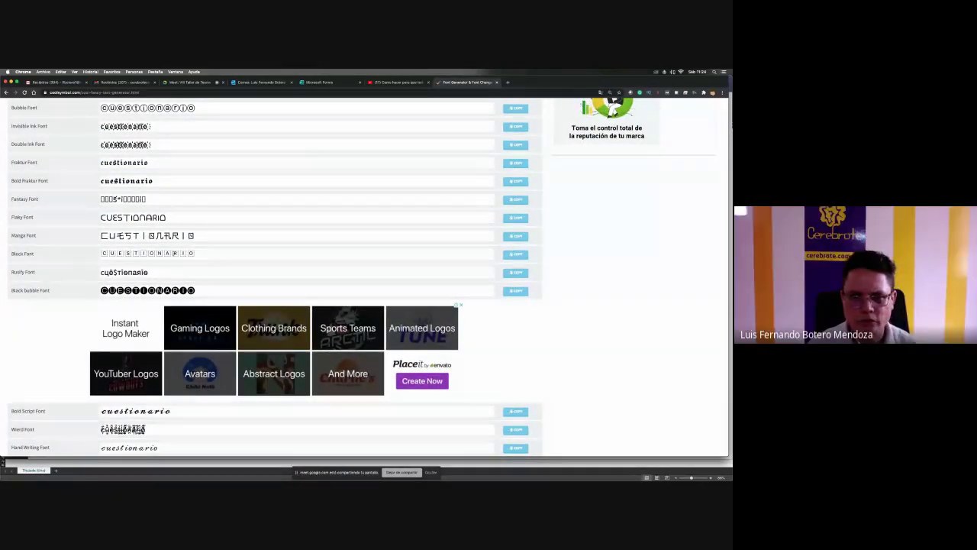
pyautogui.click(515, 255)
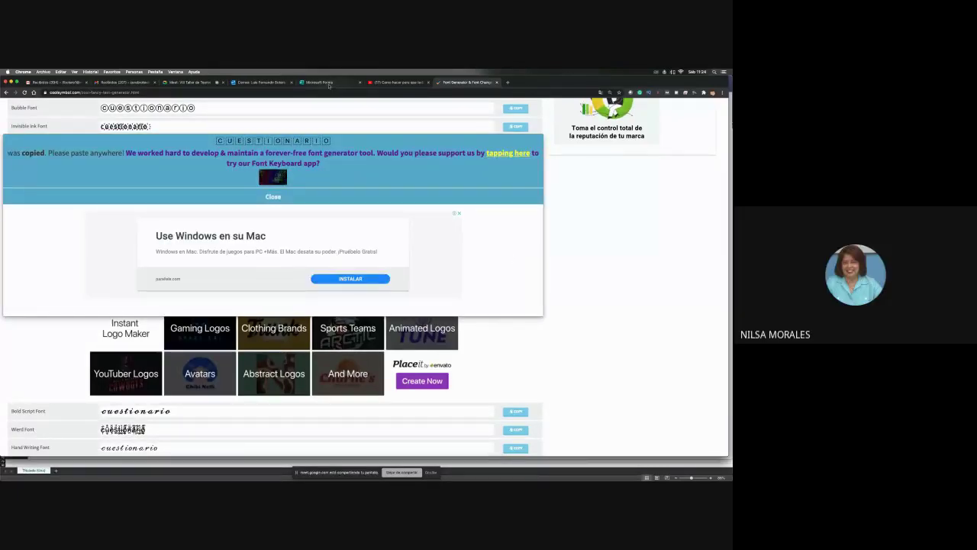
pyautogui.click(329, 84)
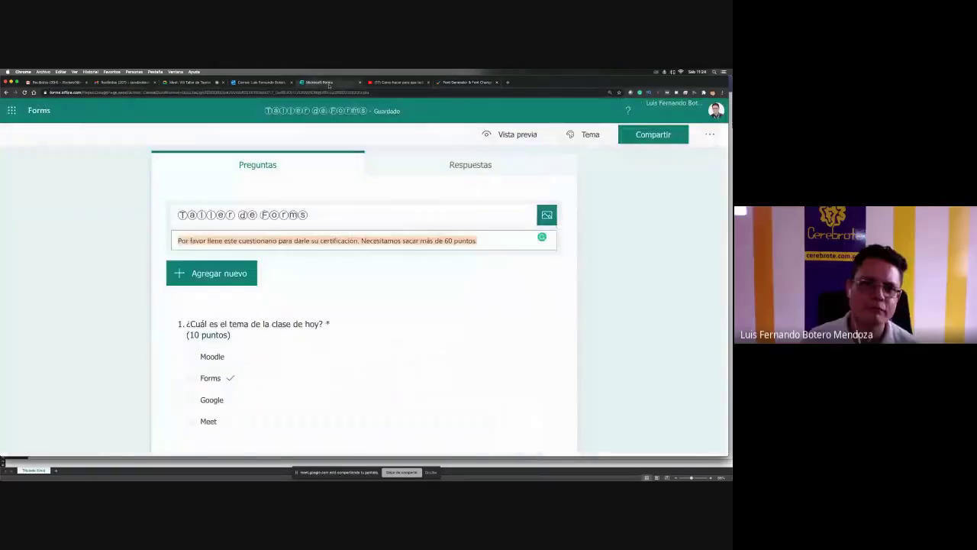
# Step: Swap 'cuestionario' in the description for its spaced Block Font copy, then check it in Vista previa
pyautogui.click(237, 240)
pyautogui.moveTo(239, 240); pyautogui.dragTo(178, 241)
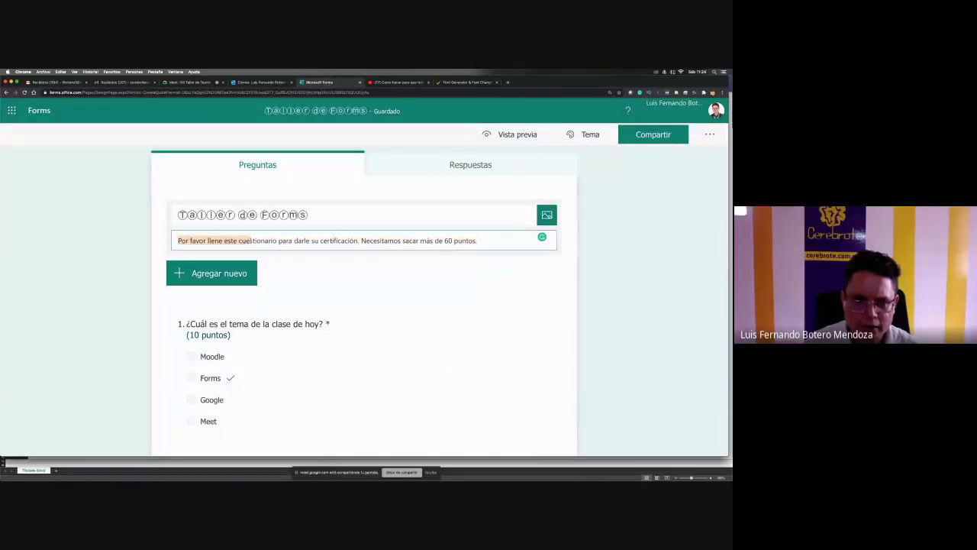
pyautogui.moveTo(238, 241); pyautogui.dragTo(276, 240)
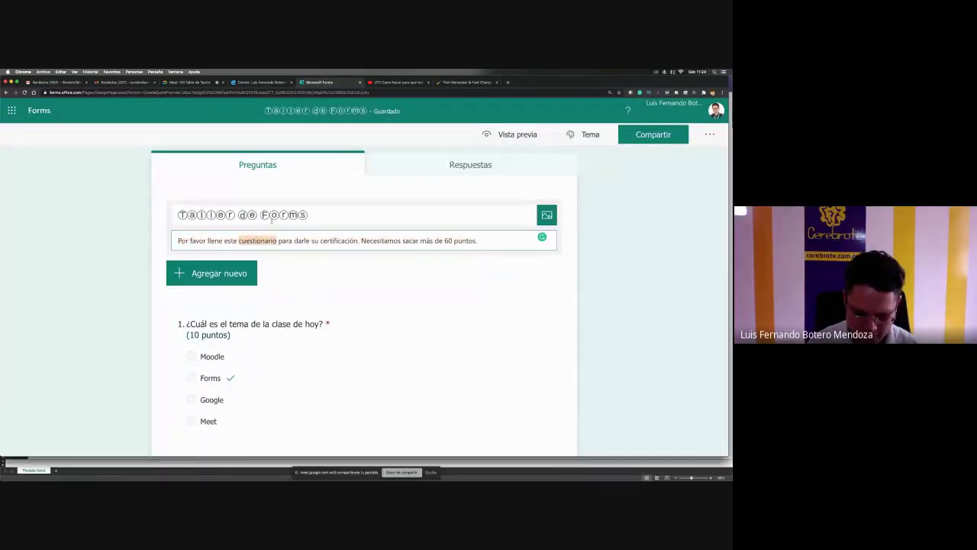
pyautogui.press('super+v')
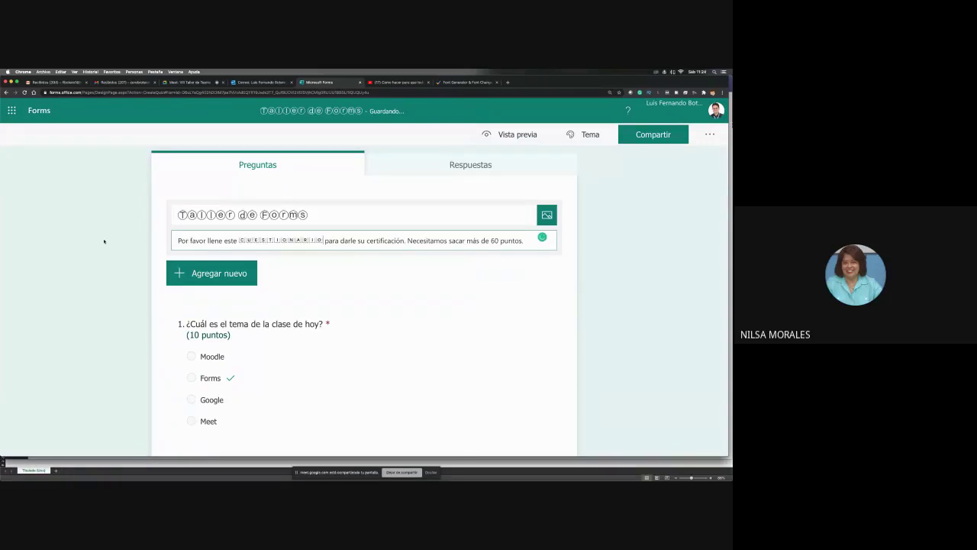
pyautogui.click(104, 242)
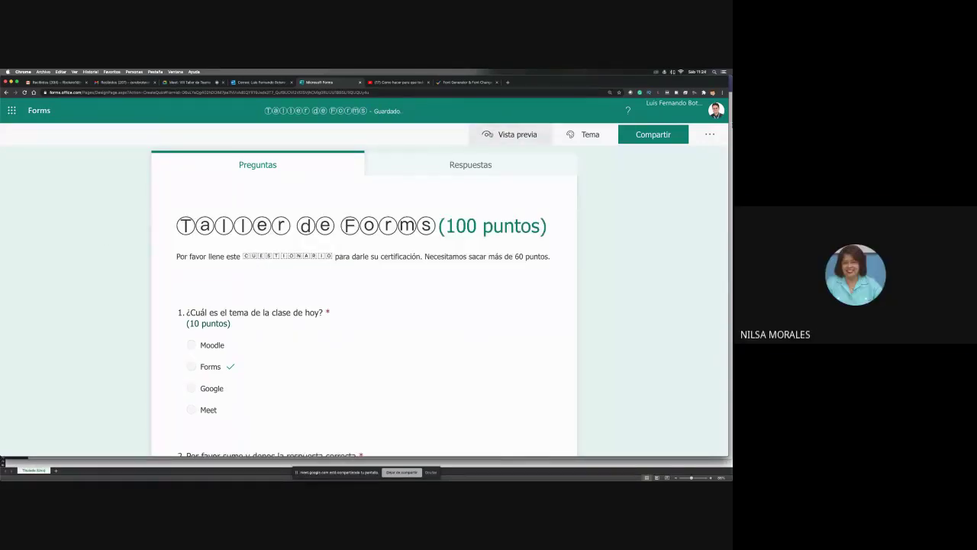
pyautogui.click(534, 134)
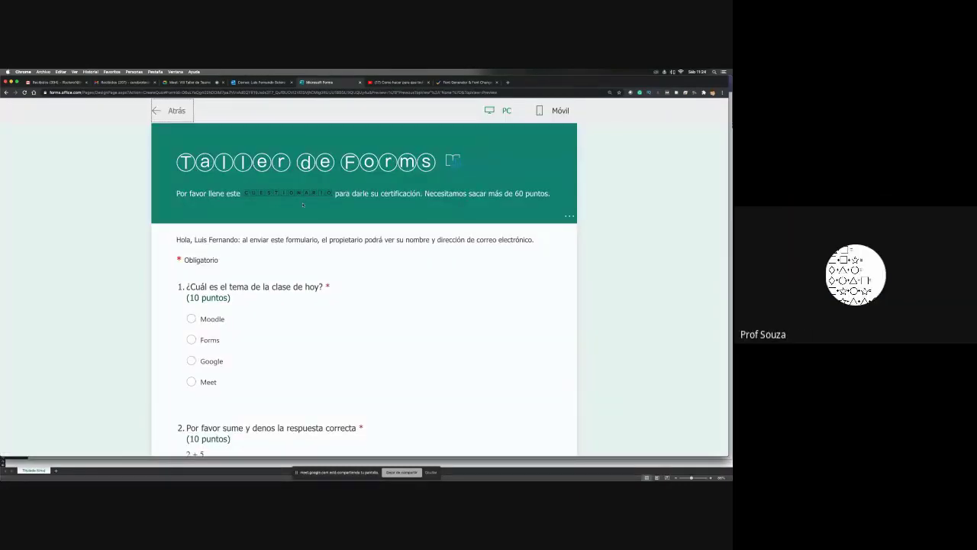
pyautogui.click(181, 115)
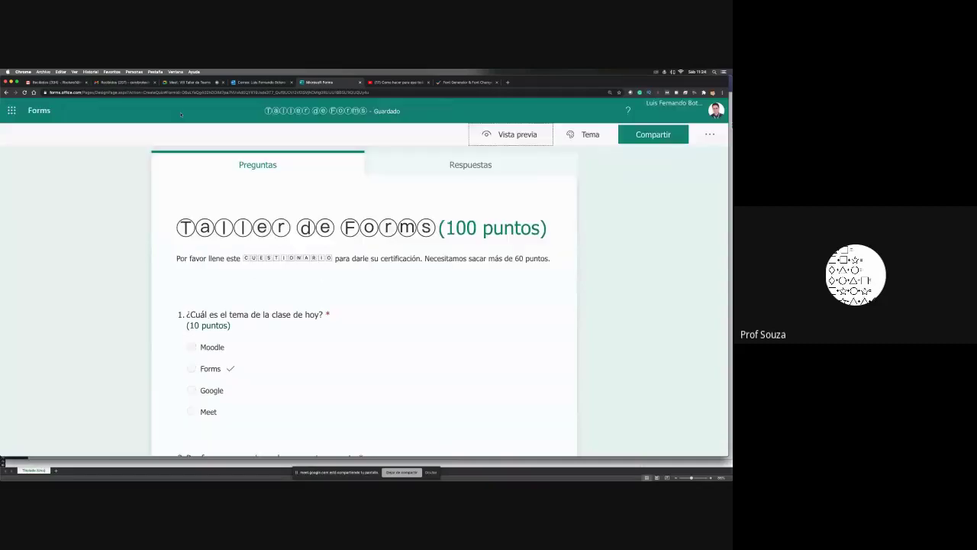
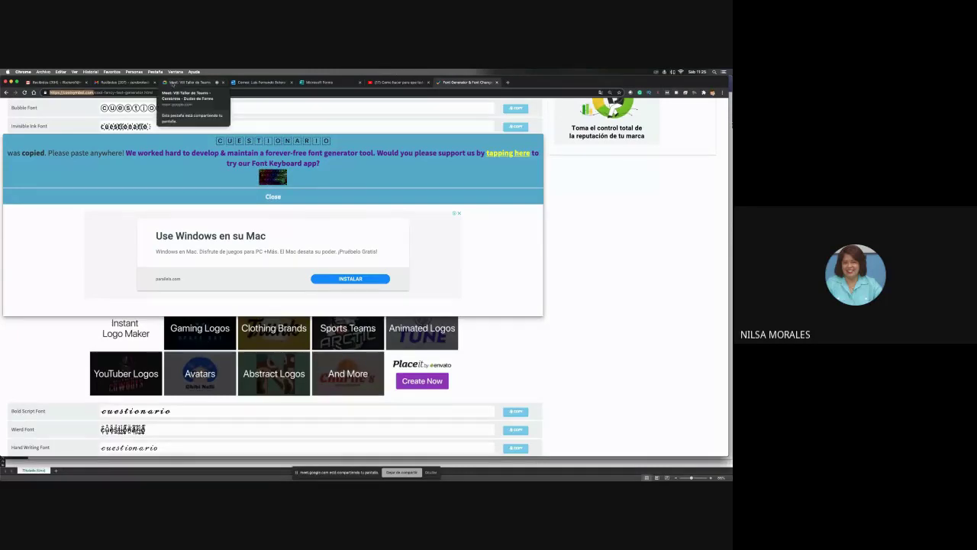
# Step: Paste the font site link into the Meet chat, then mute a participant for everyone
pyautogui.click(172, 82)
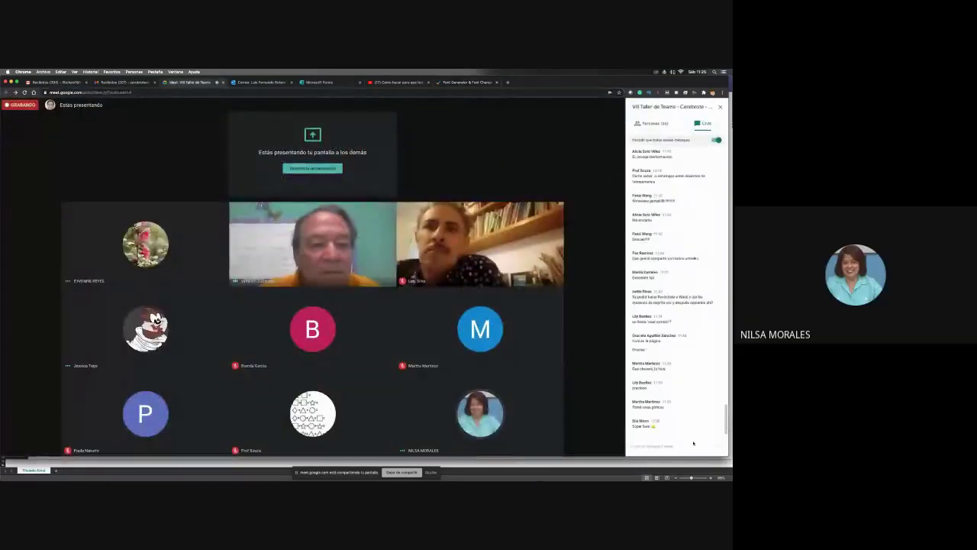
pyautogui.click(673, 443)
pyautogui.write('https://fontmeme.com/')
pyautogui.press('Return')
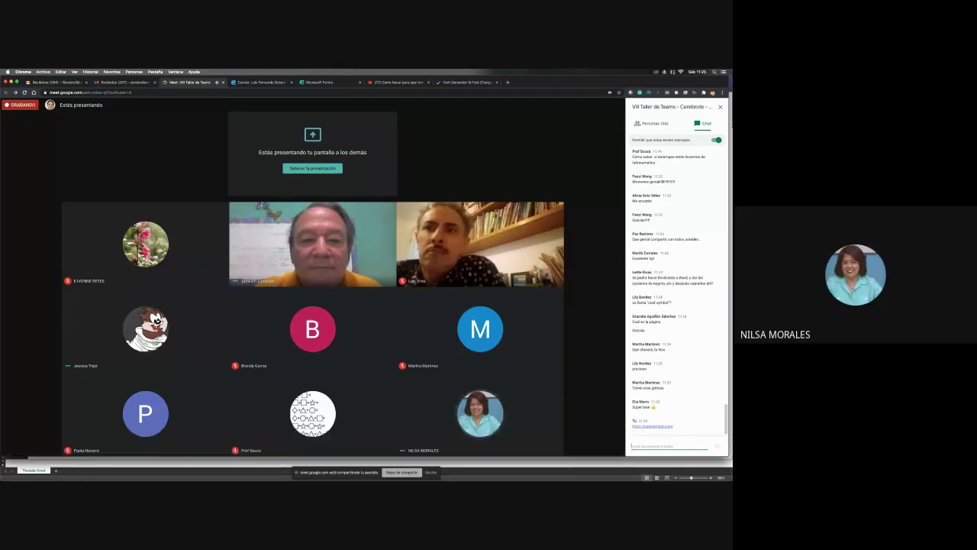
pyautogui.click(480, 413)
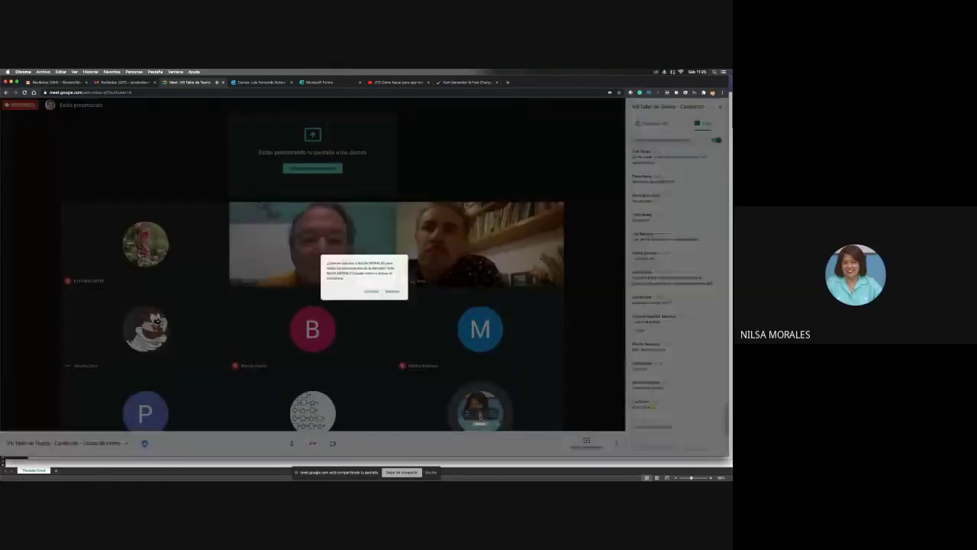
pyautogui.click(400, 293)
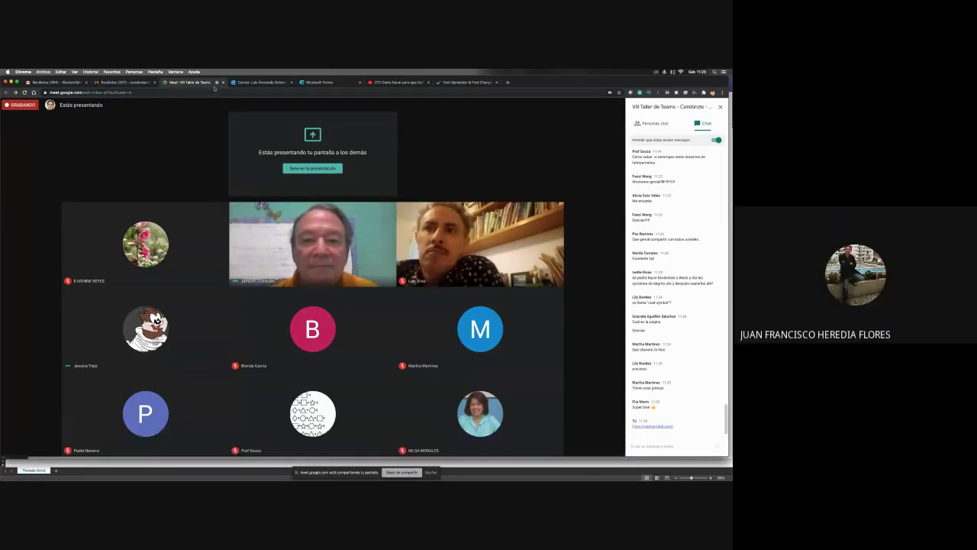
# Step: Open the 'Taller de Forms' quiz and show it in Vista previa as respondents see it
pyautogui.click(342, 84)
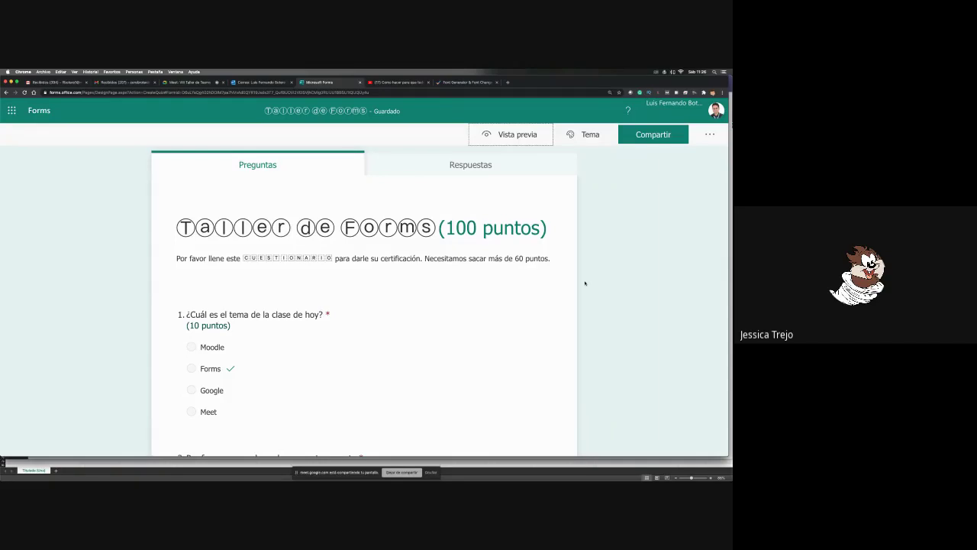
pyautogui.click(516, 133)
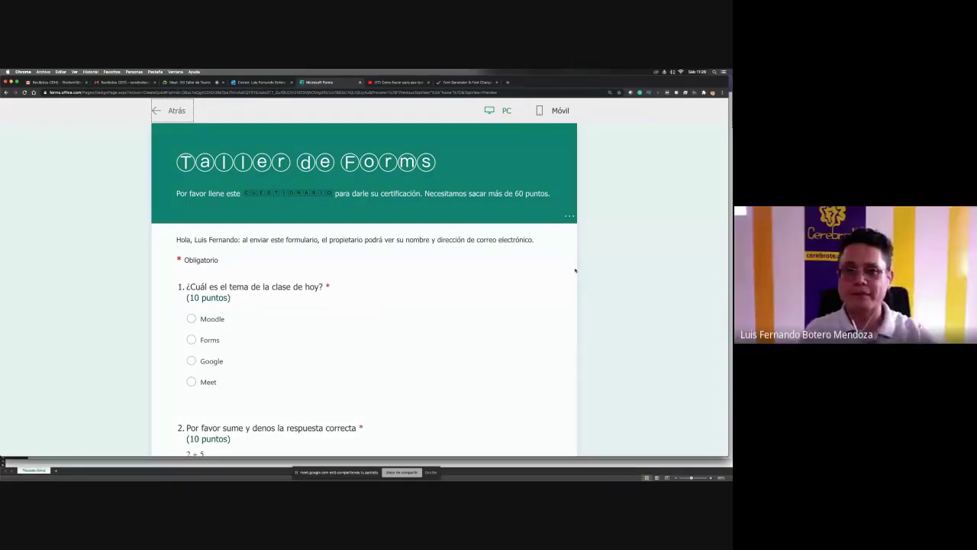
# Step: Check the quiz in the Móvil phone preview, return to editing, and switch to Microsoft Teams
pyautogui.click(555, 111)
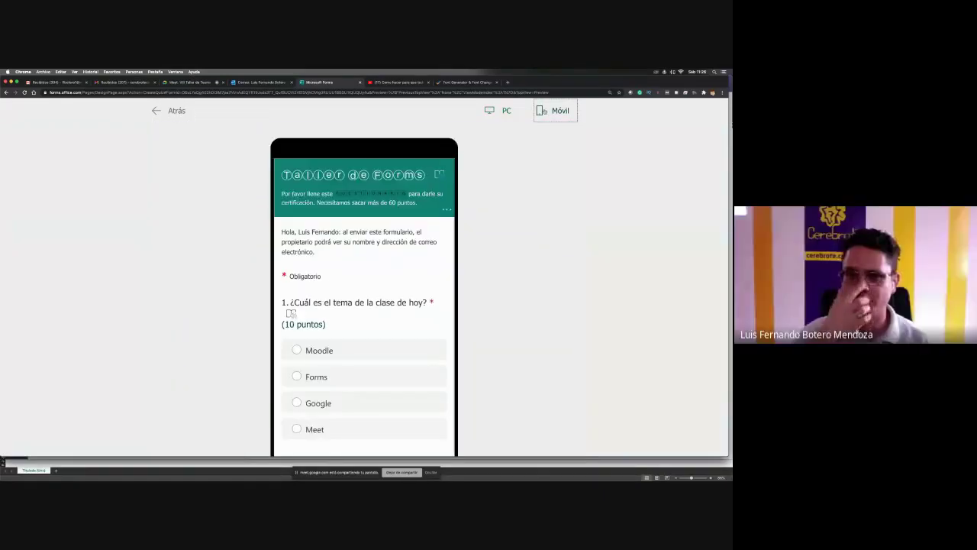
pyautogui.scroll(-10, 421, 223)
pyautogui.scroll(10, 421, 224)
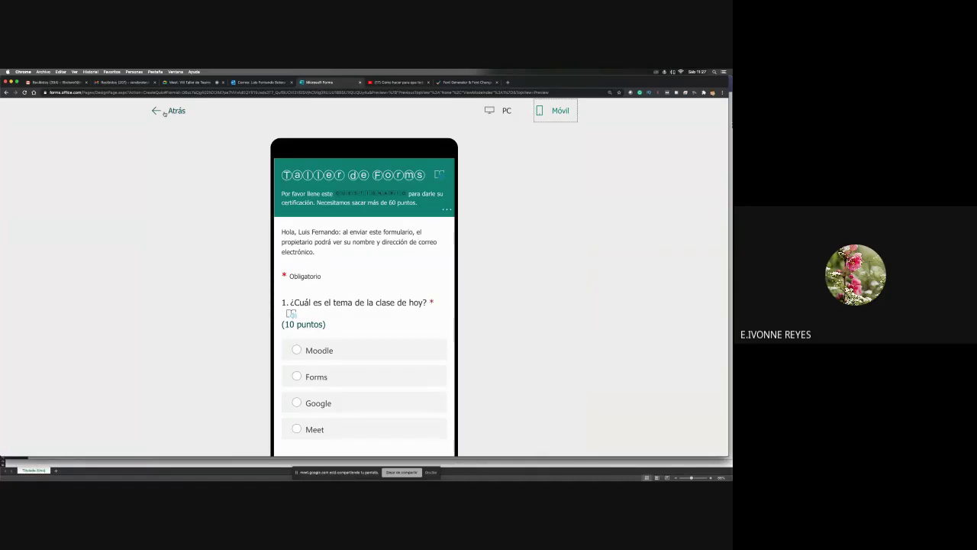
pyautogui.click(164, 113)
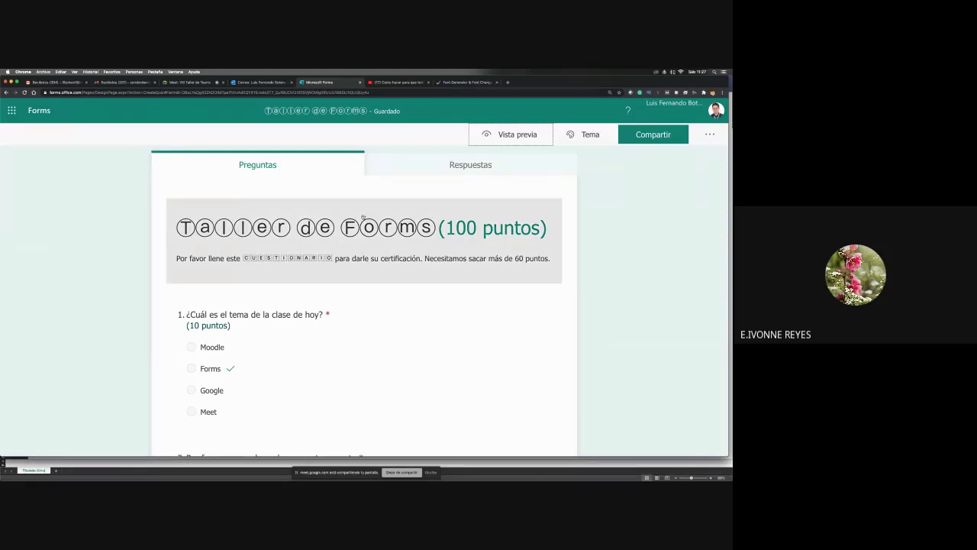
pyautogui.press('super+Tab')
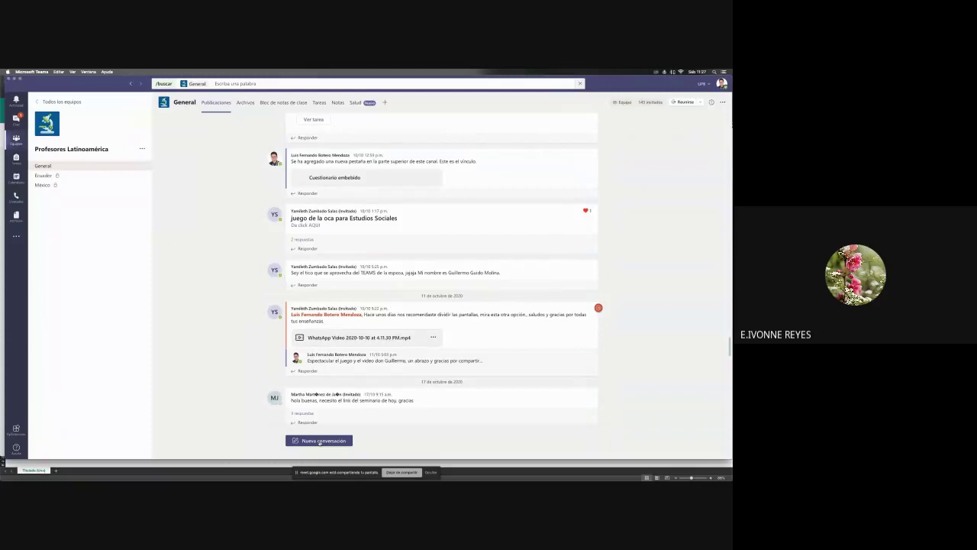
# Step: Start a new General channel post and turn it into an Anuncio announcement
pyautogui.click(319, 441)
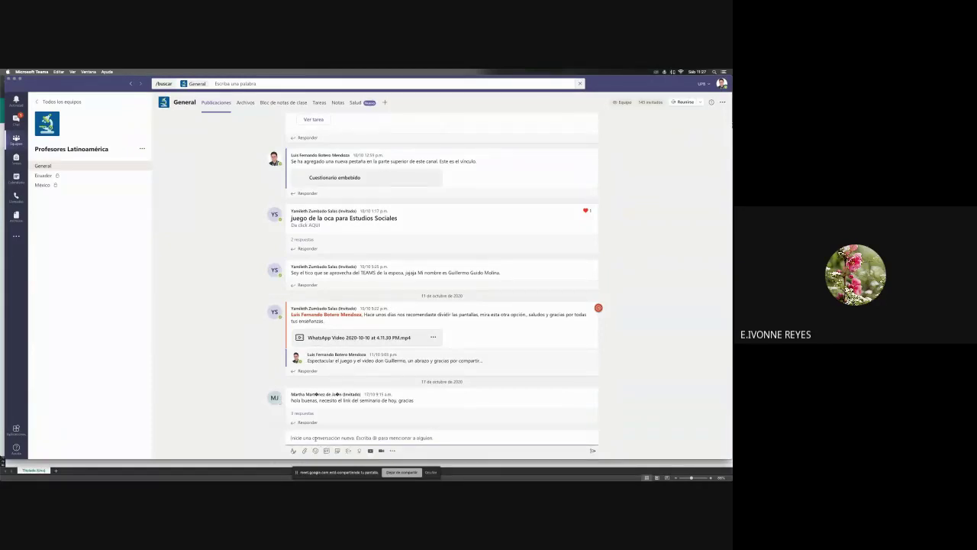
pyautogui.write('Gra')
pyautogui.press('BackSpace')
pyautogui.press('BackSpace')
pyautogui.press('BackSpace')
pyautogui.press('BackSpace')
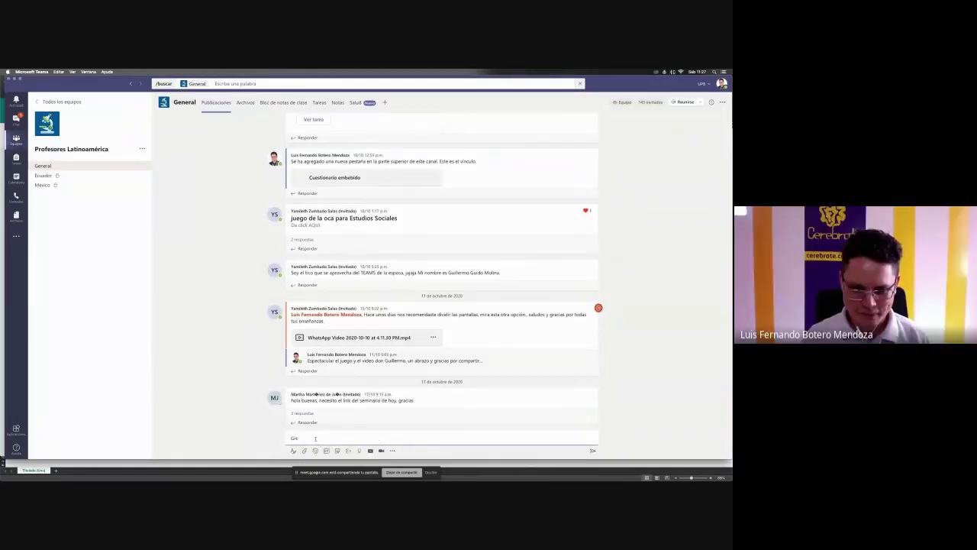
pyautogui.press('BackSpace')
pyautogui.press('BackSpace')
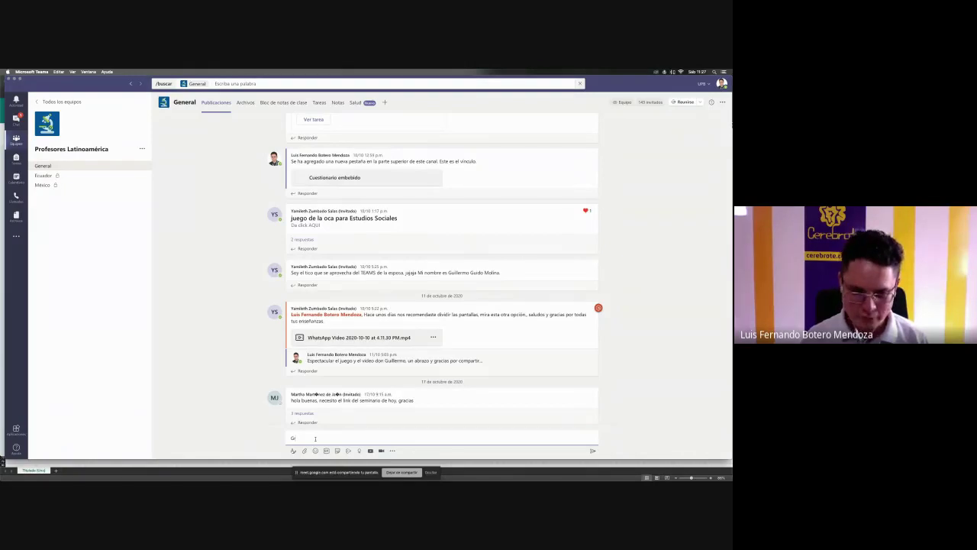
pyautogui.click(293, 451)
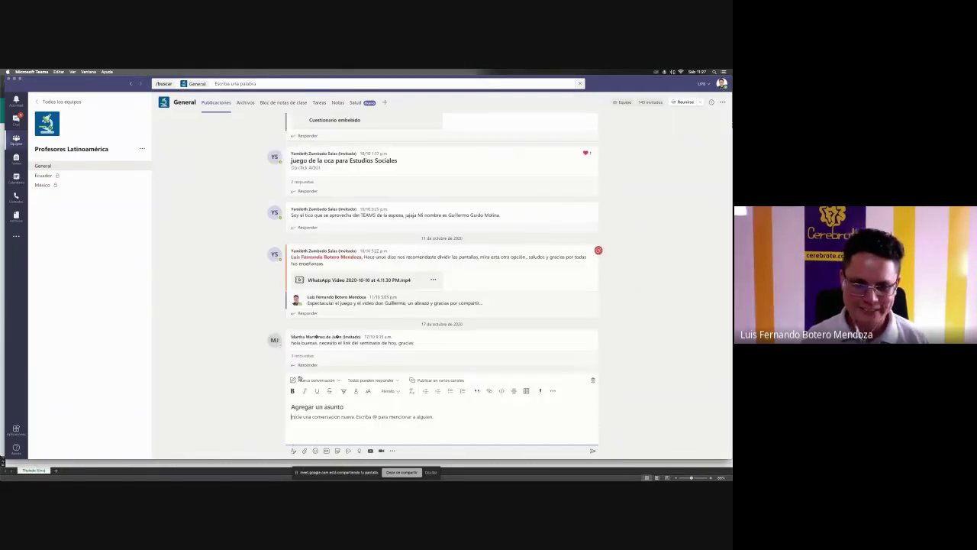
pyautogui.click(309, 381)
pyautogui.click(313, 407)
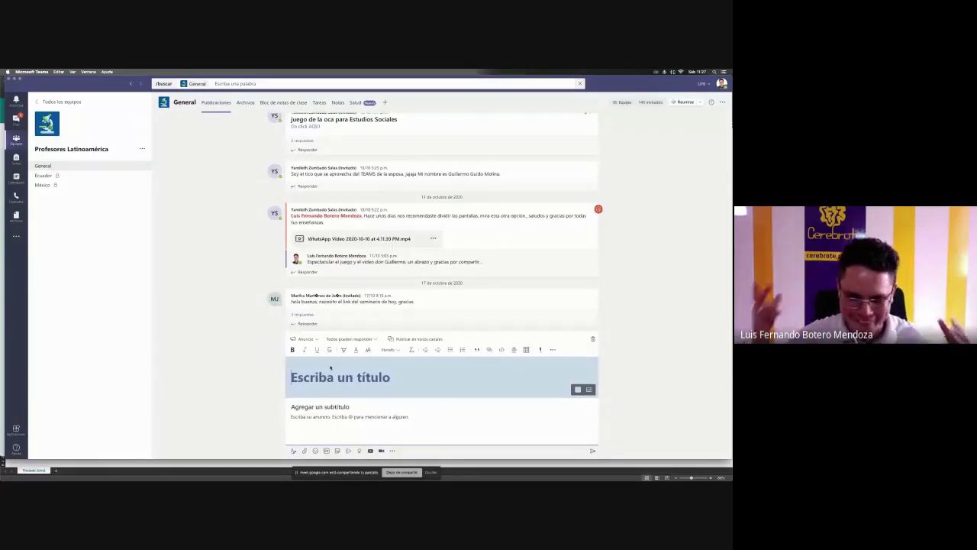
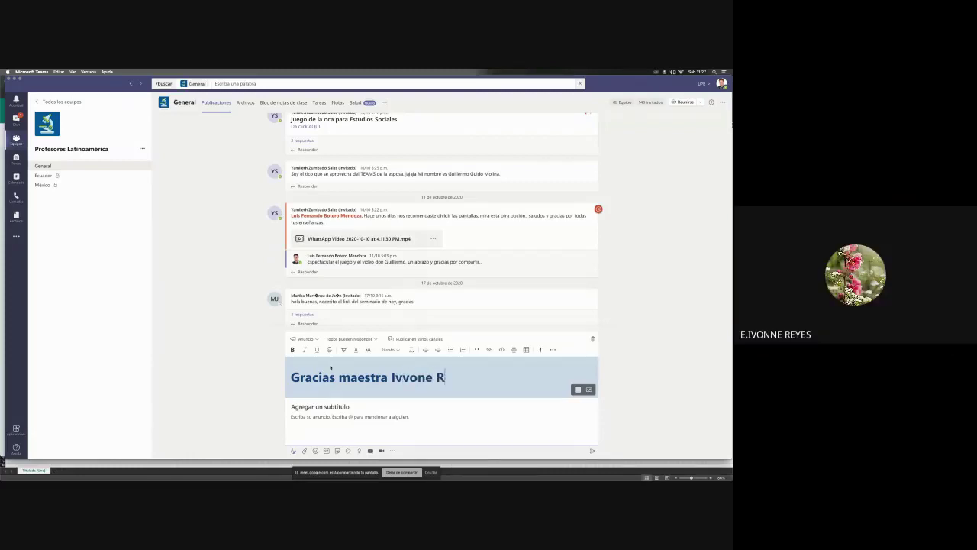
# Step: Type the 'Gracias maestra' title with the teacher's name, fix its spelling, and copy it
pyautogui.keyDown('shift'); pyautogui.click(291, 377); pyautogui.keyUp('shift')
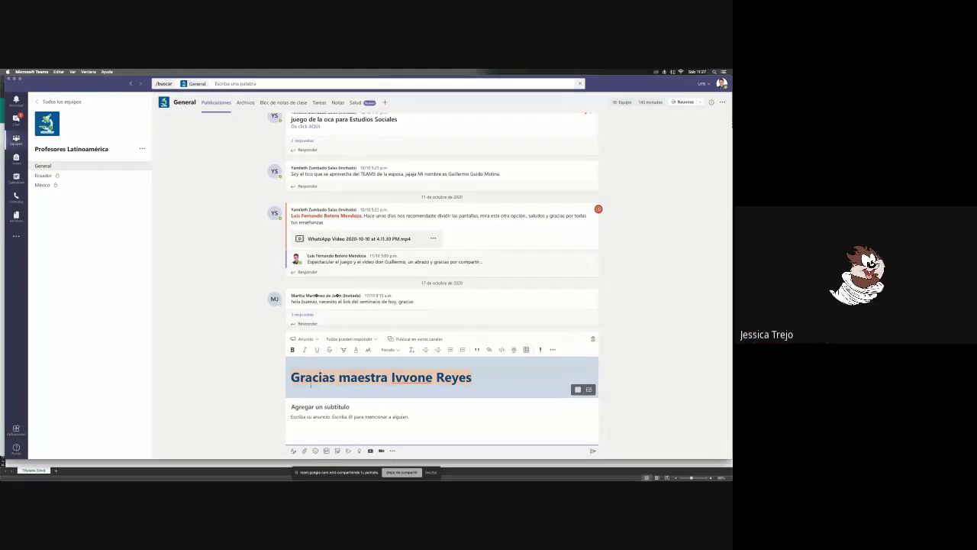
pyautogui.click(411, 378)
pyautogui.press('BackSpace')
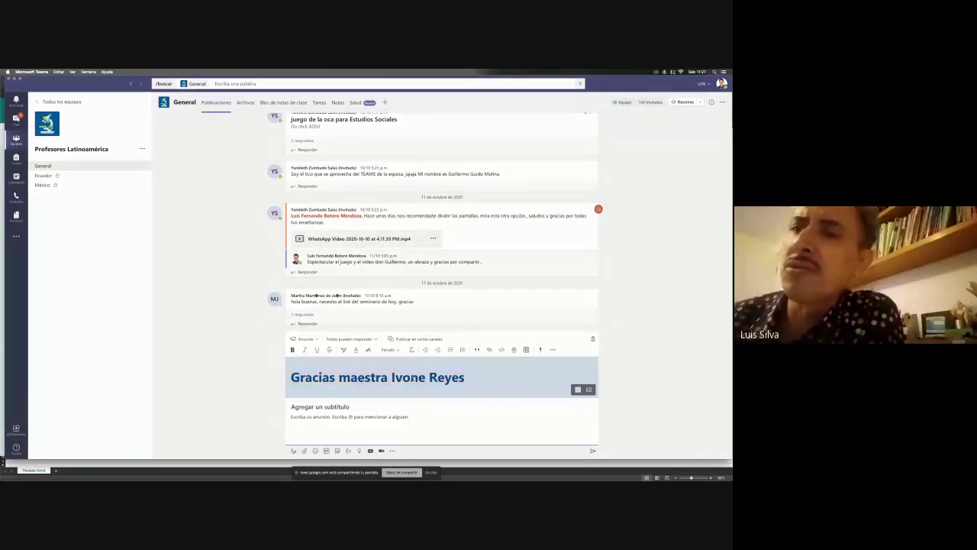
pyautogui.write('n')
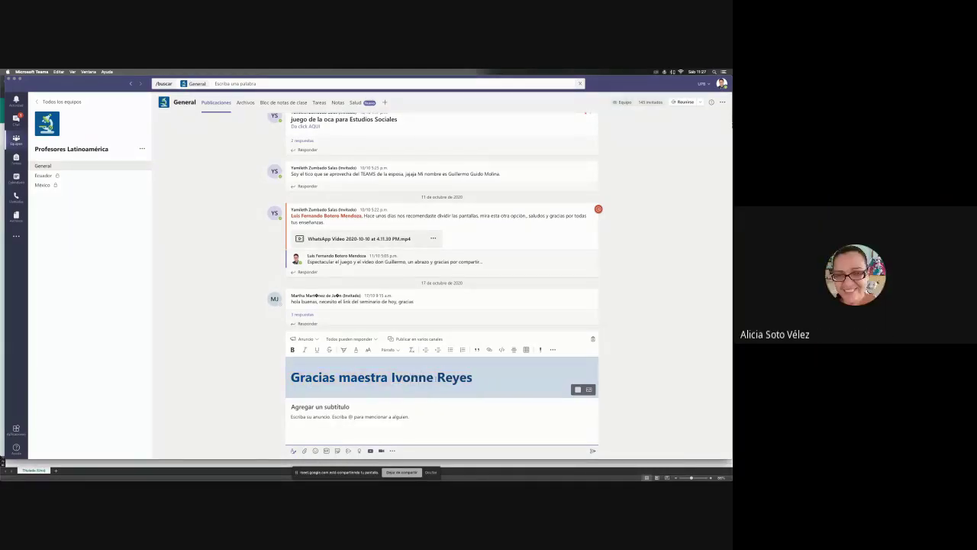
pyautogui.moveTo(357, 376); pyautogui.dragTo(287, 376)
pyautogui.press('super+c')
pyautogui.press('super+Tab')
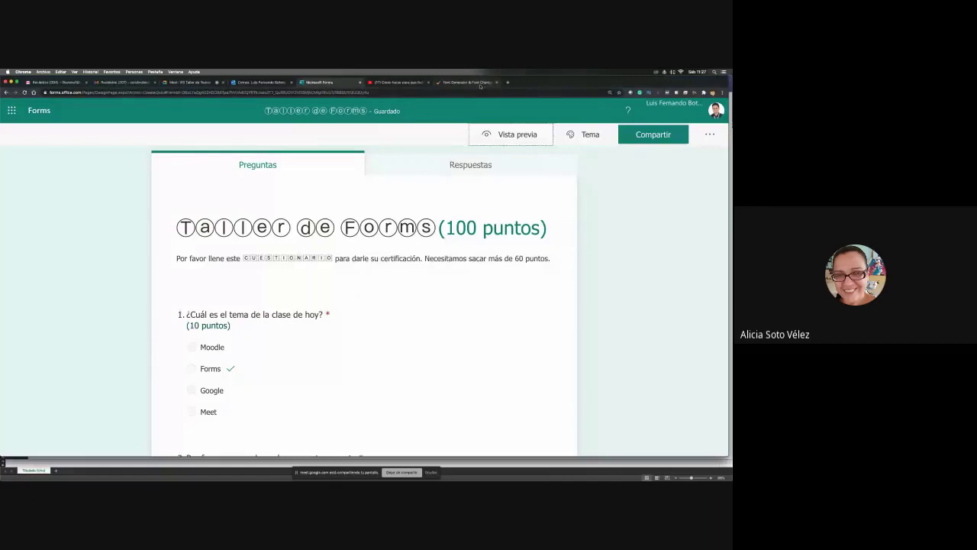
# Step: Paste the thank-you title into the CoolSymbol font generator's text field
pyautogui.click(468, 81)
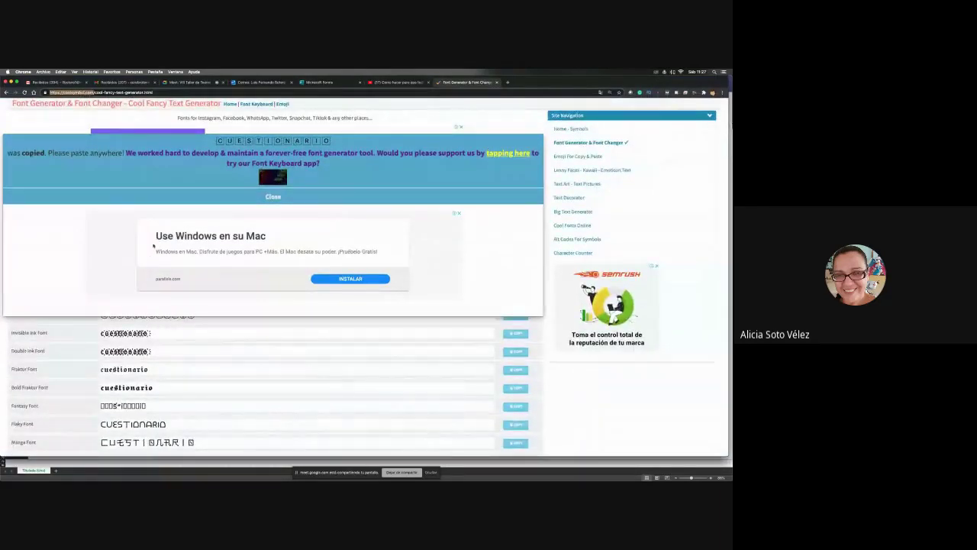
pyautogui.scroll(-5, 153, 246)
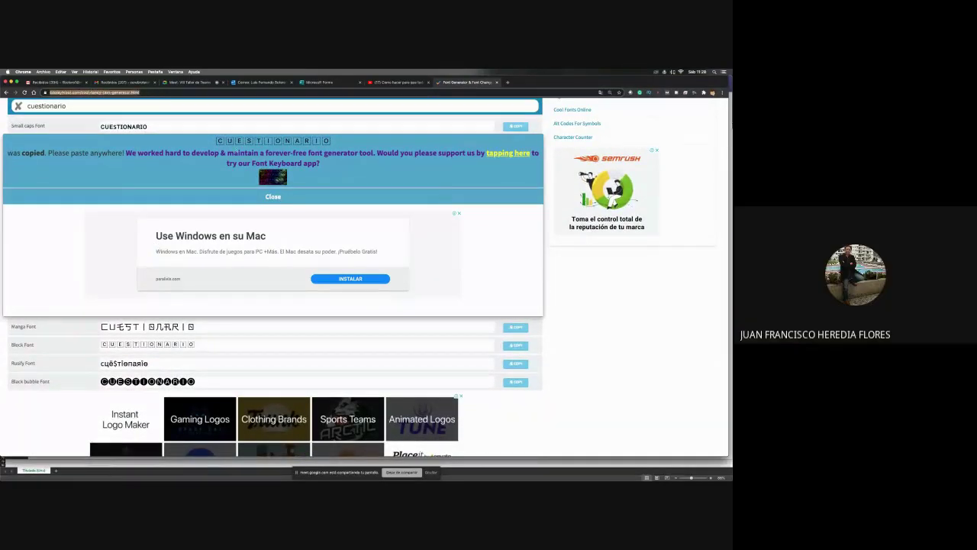
pyautogui.click(46, 105)
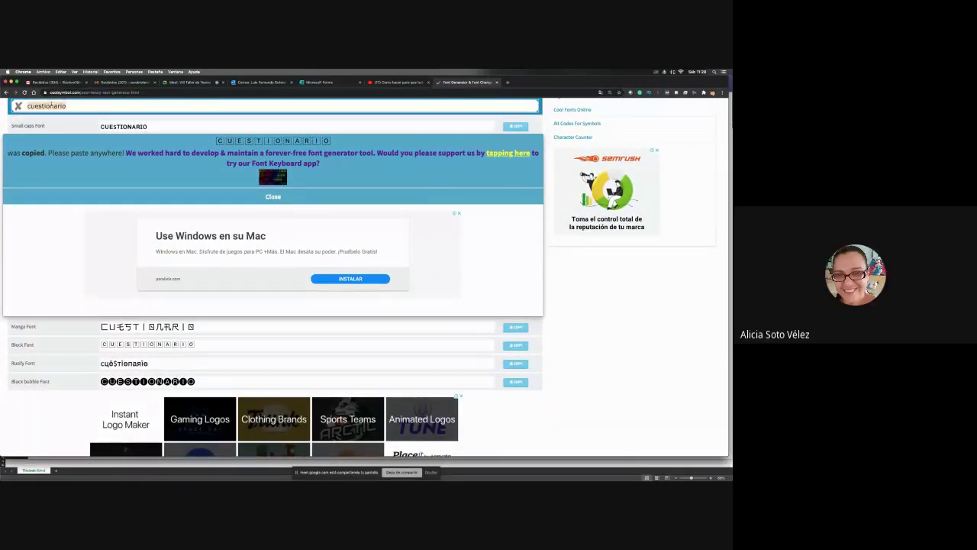
pyautogui.press('super+a')
pyautogui.press('super+v')
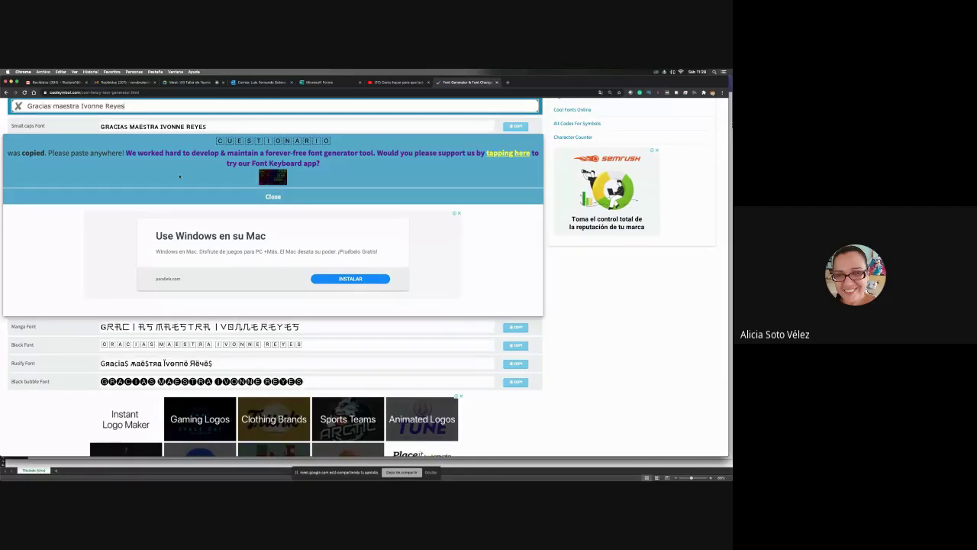
# Step: Copy the greeting rendered in the Black square font style
pyautogui.scroll(-5, 540, 364)
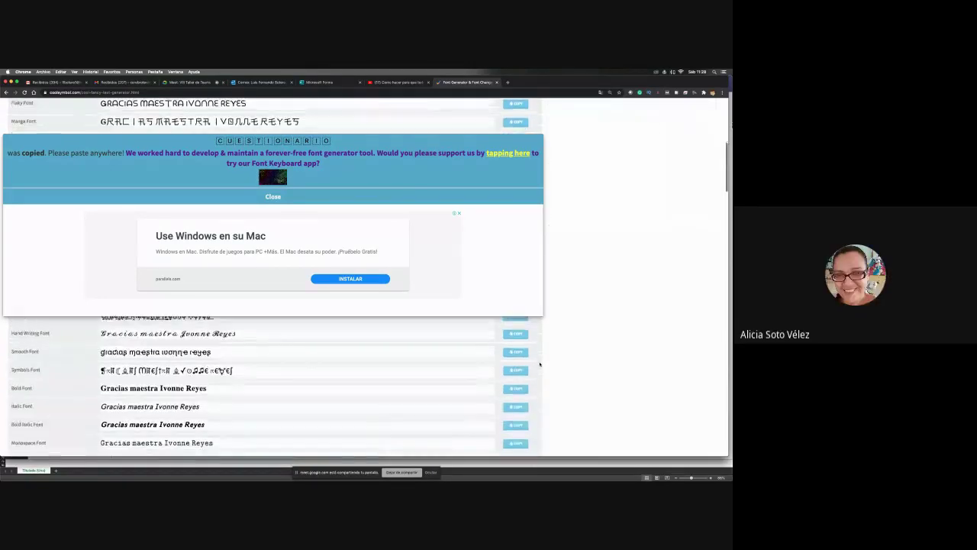
pyautogui.scroll(-5, 540, 364)
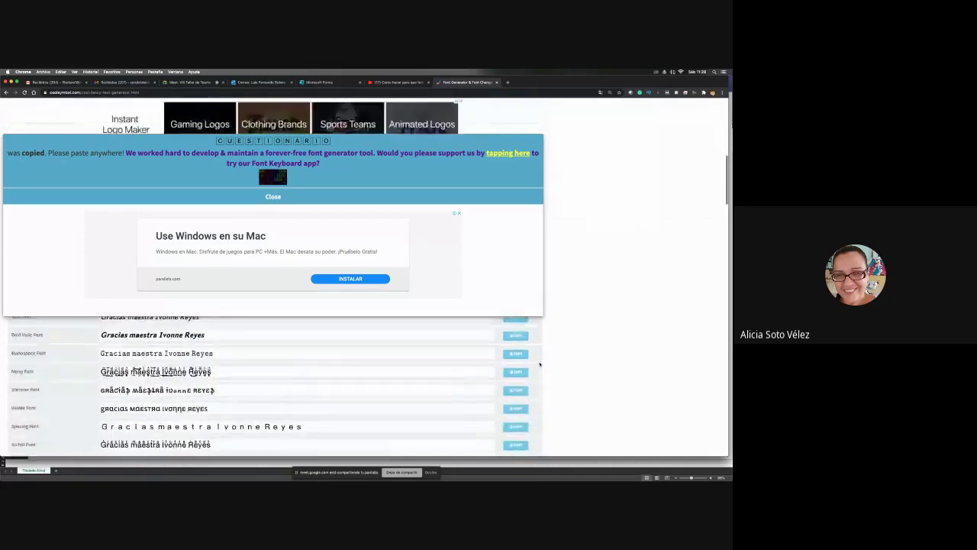
pyautogui.scroll(-4, 539, 364)
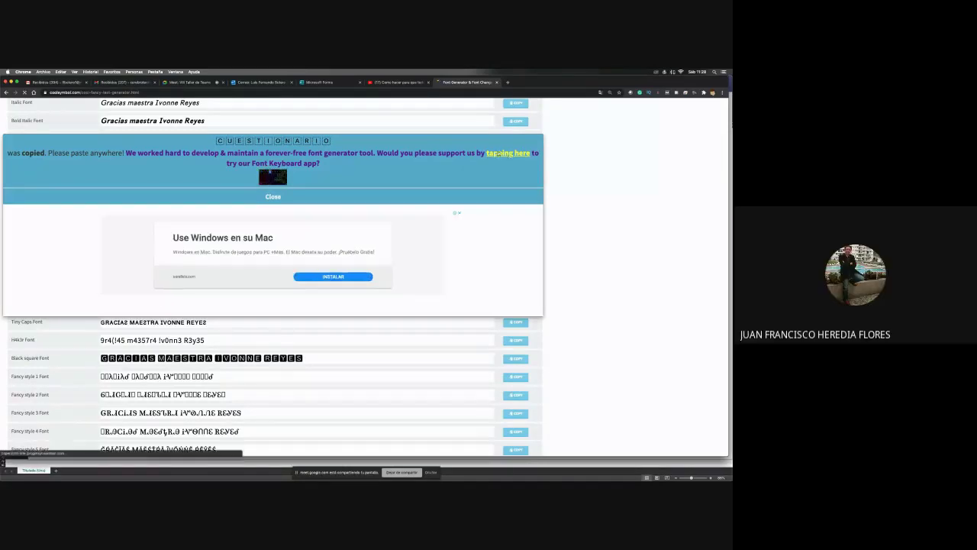
pyautogui.click(510, 153)
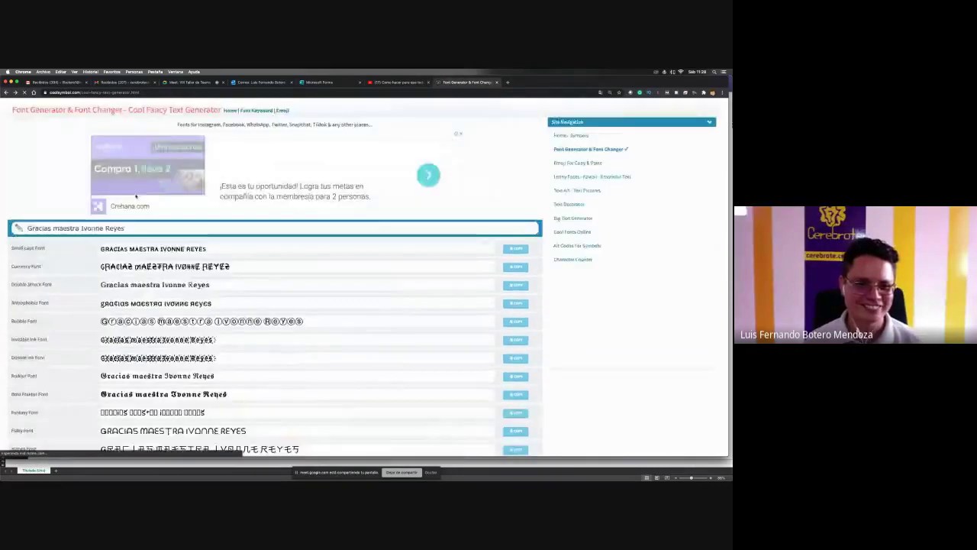
pyautogui.scroll(-10, 135, 195)
pyautogui.scroll(-5, 135, 195)
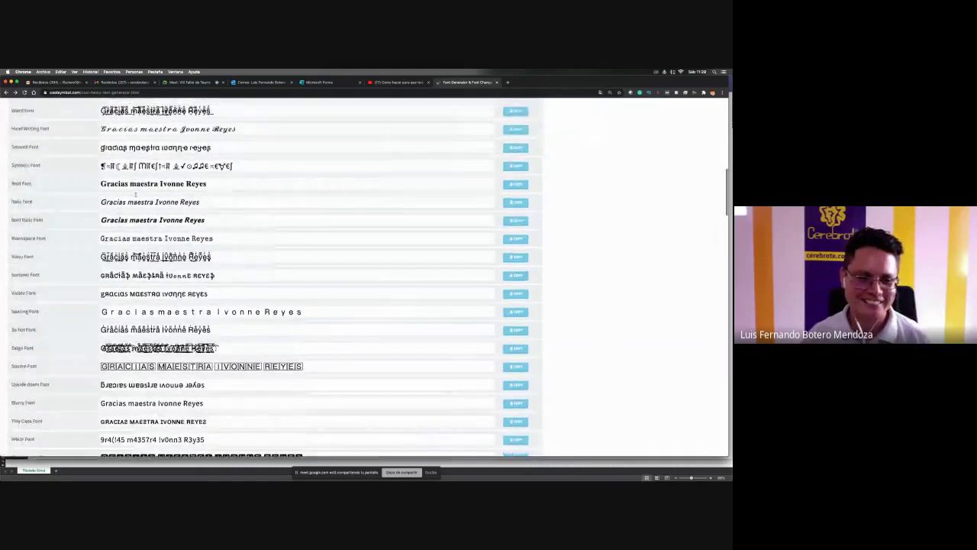
pyautogui.scroll(-1, 382, 302)
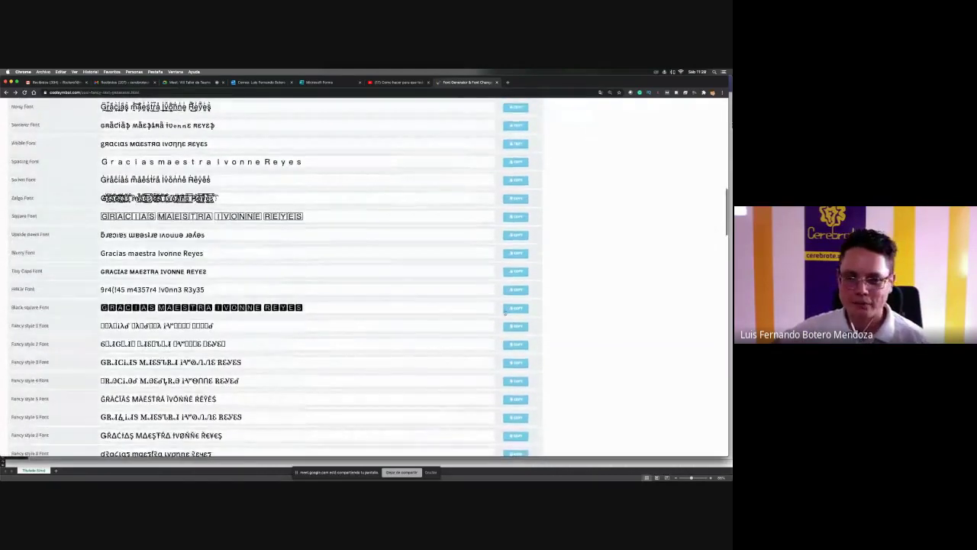
pyautogui.click(510, 310)
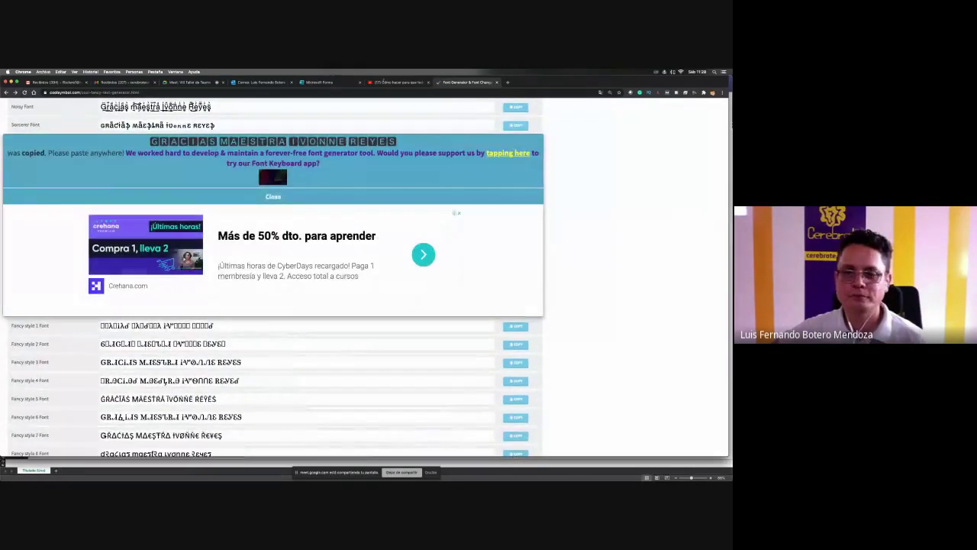
# Step: Replace the Teams announcement headline with the black-square greeting, then return to the browser
pyautogui.press('super+Tab')
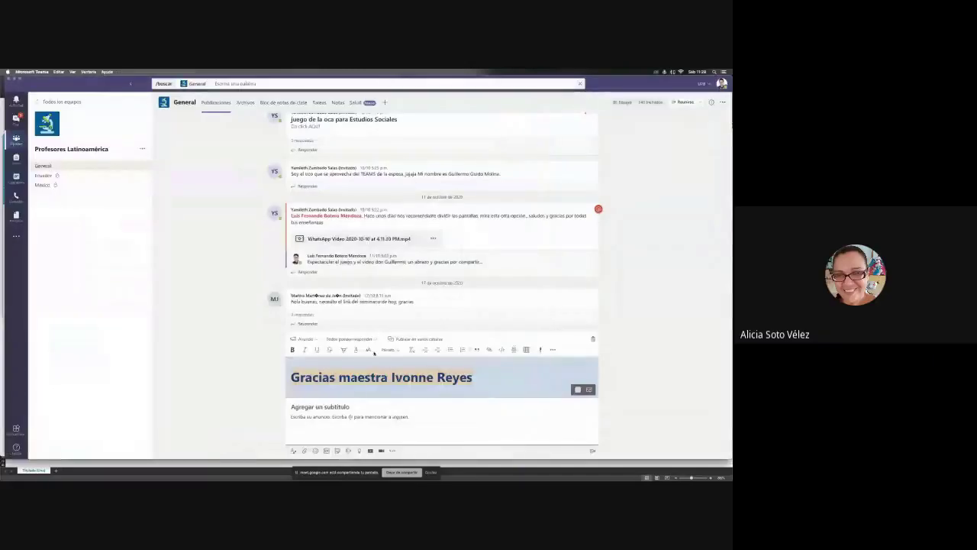
pyautogui.press('super+v')
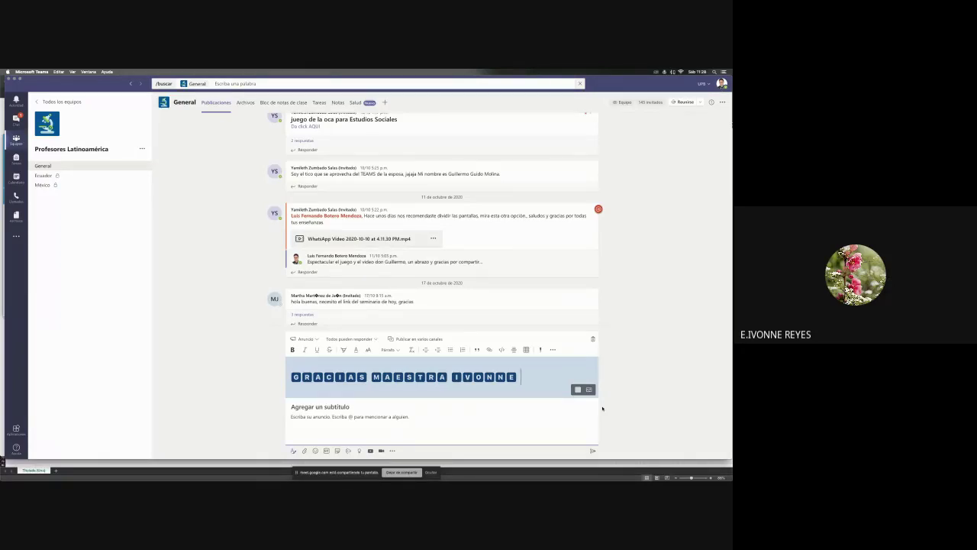
pyautogui.press('super+Tab')
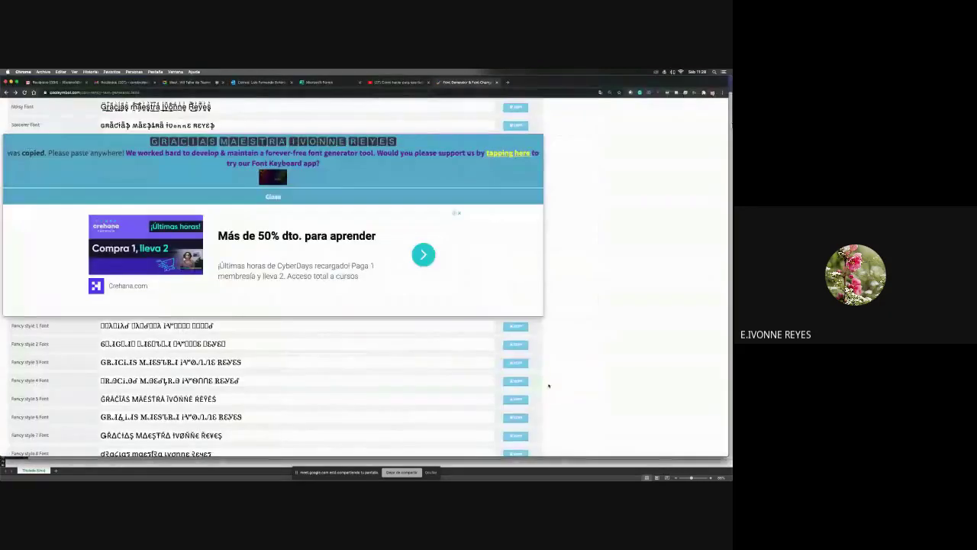
# Step: Open the coolsymbol.com Symbols & Fancy Text page and copy the ☎ symbol
pyautogui.click(6, 92)
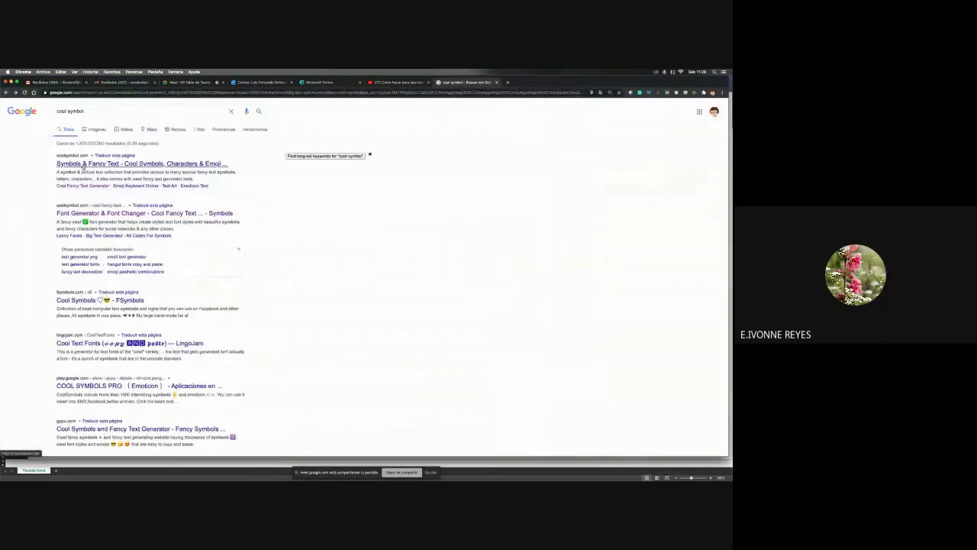
pyautogui.click(83, 164)
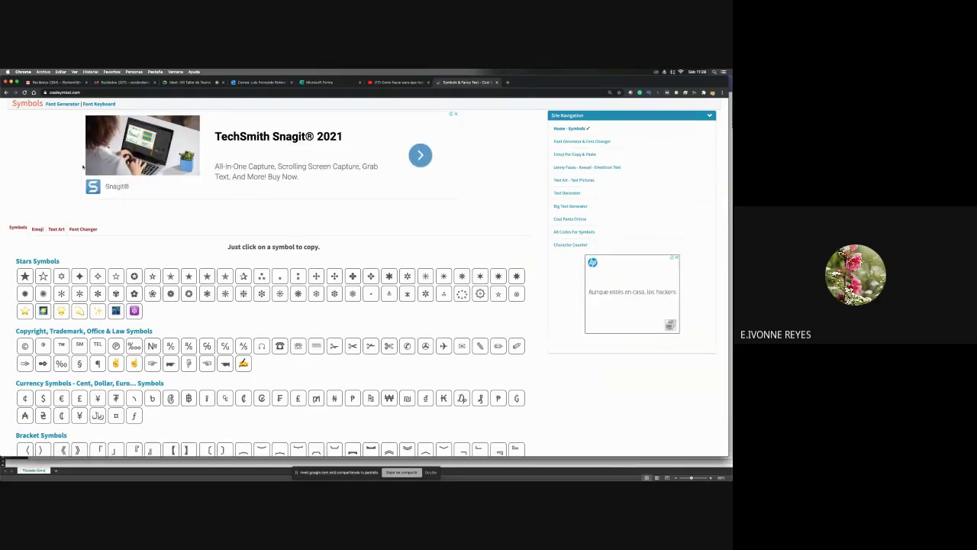
pyautogui.scroll(-2, 241, 273)
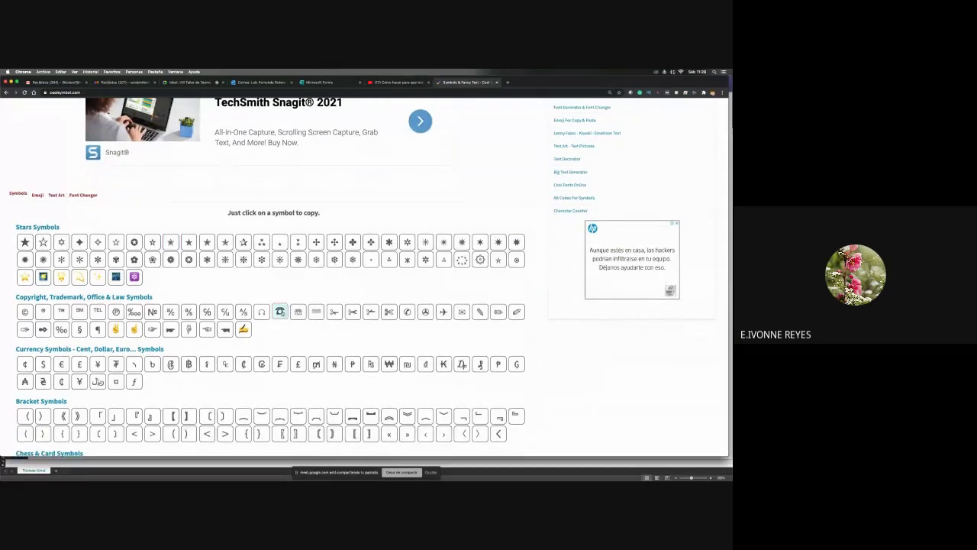
pyautogui.click(279, 312)
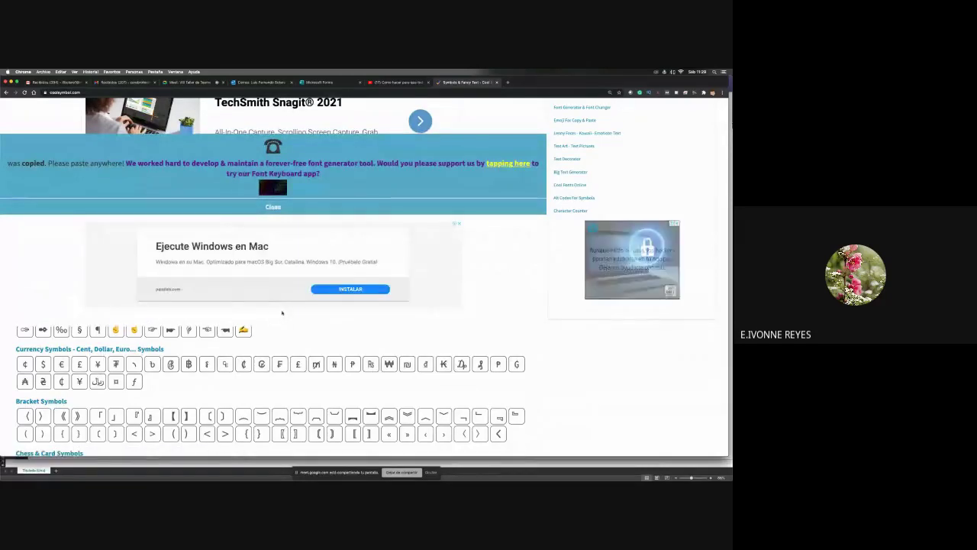
pyautogui.press('super+Tab')
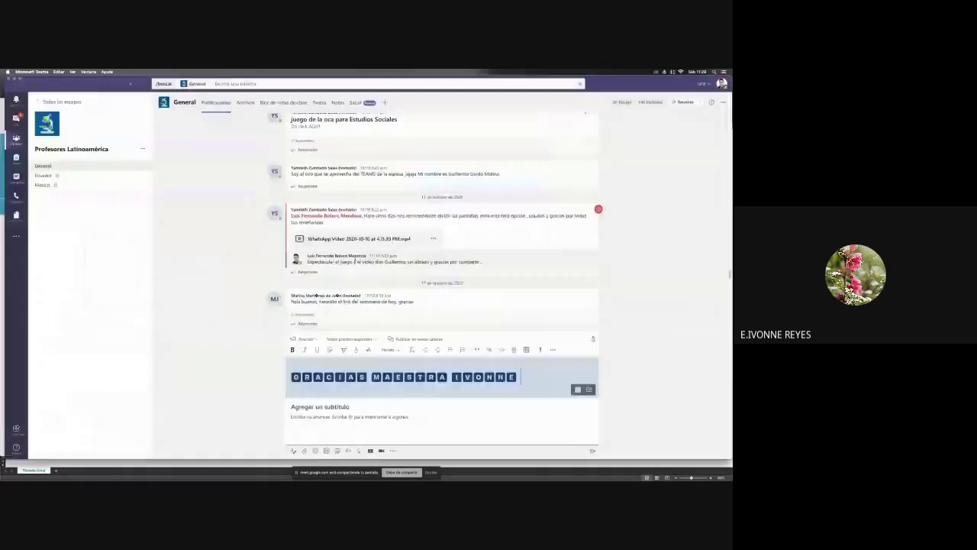
# Step: Append ☎ to the headline, add subtitle 'Gracias', use a red-orange banner, and post it
pyautogui.press('super+v')
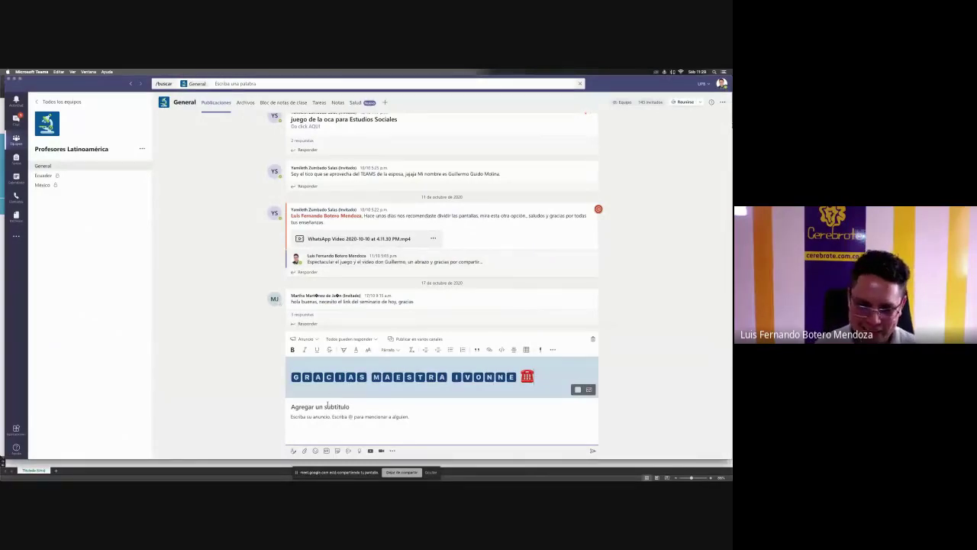
pyautogui.write('Gracias')
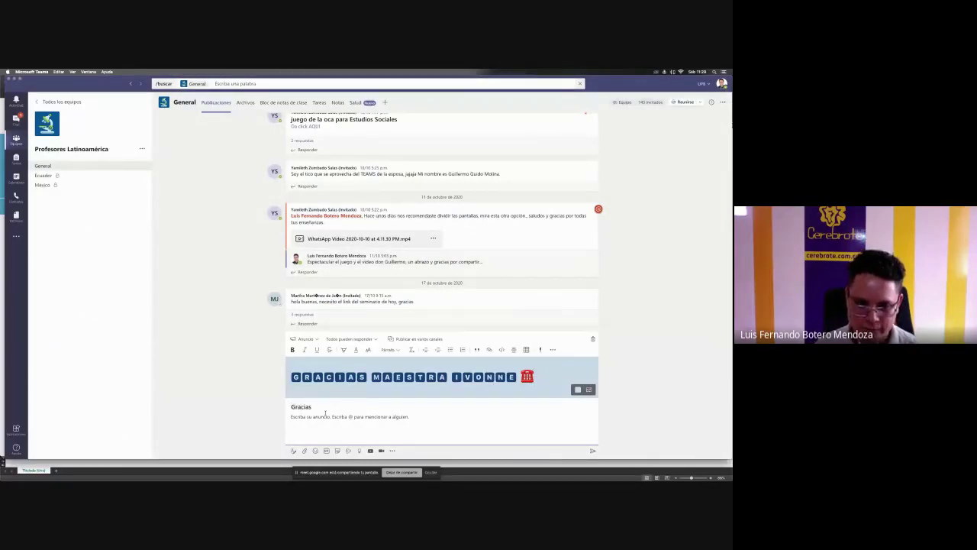
pyautogui.write('Gracias')
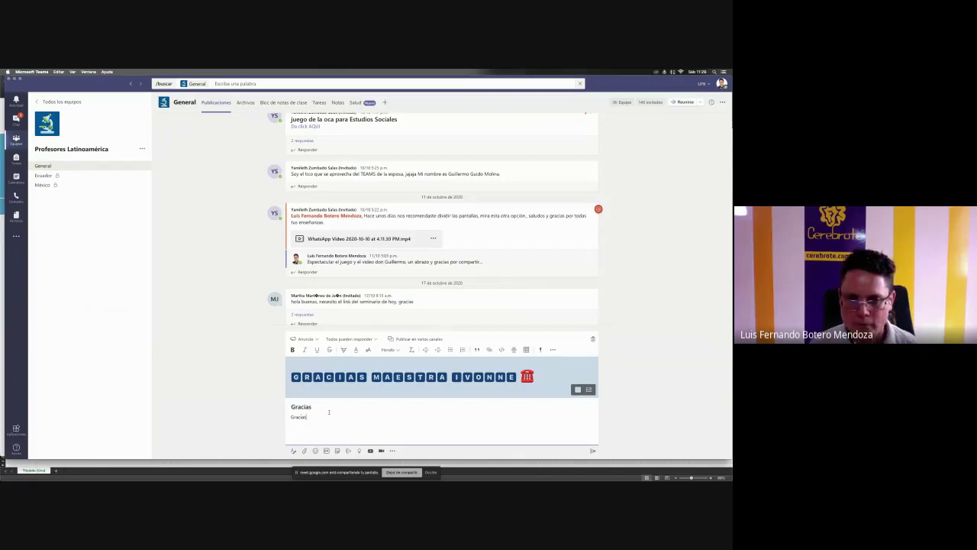
pyautogui.click(578, 390)
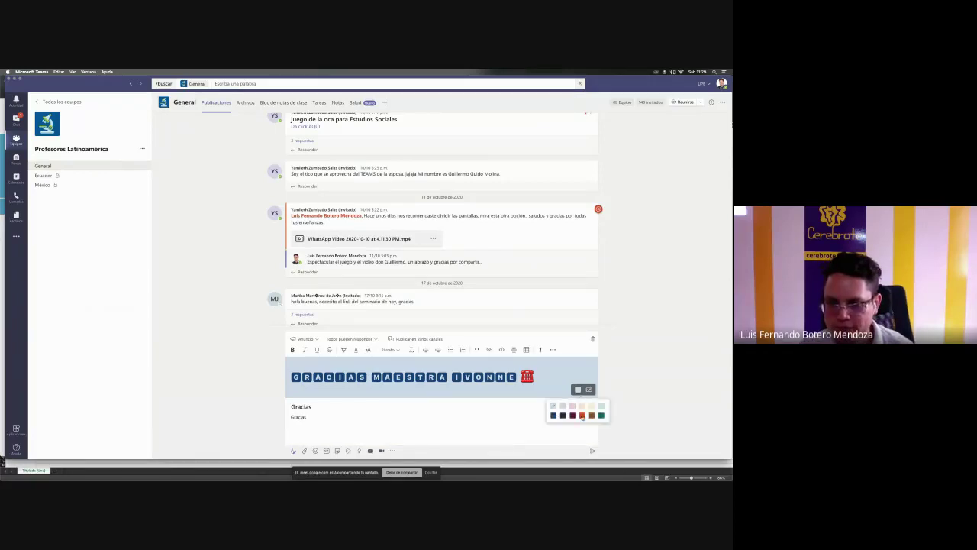
pyautogui.click(582, 416)
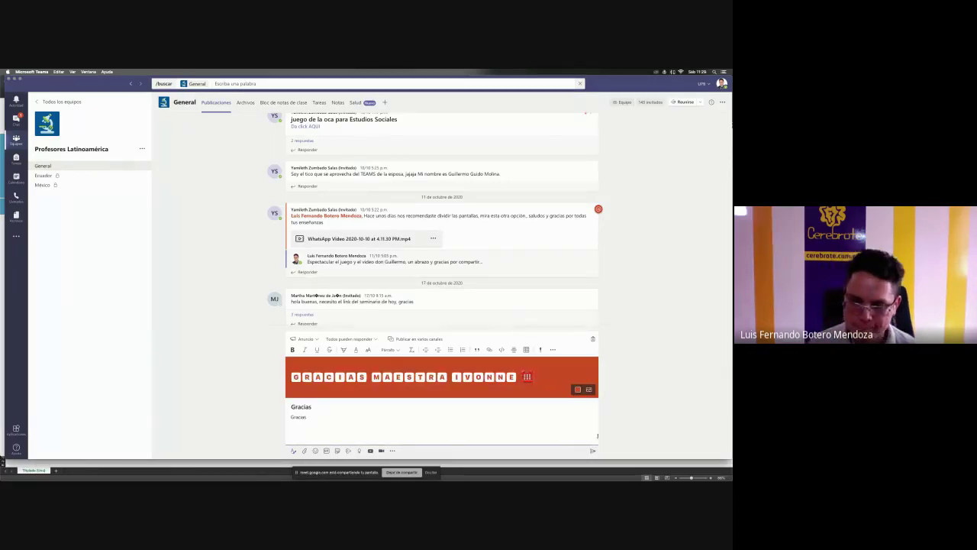
pyautogui.press('super+Return')
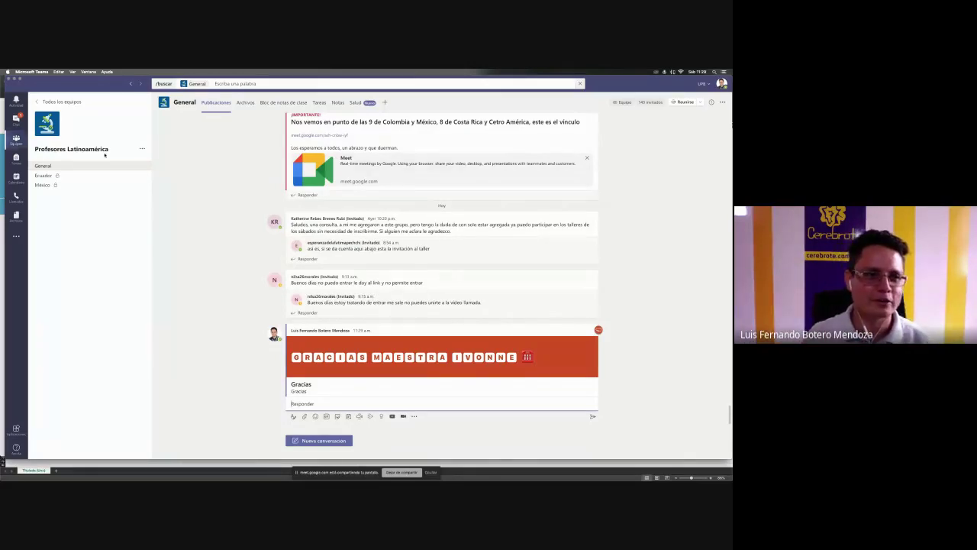
# Step: Return to the Taller de Forms quiz in the browser
pyautogui.press('super+Tab')
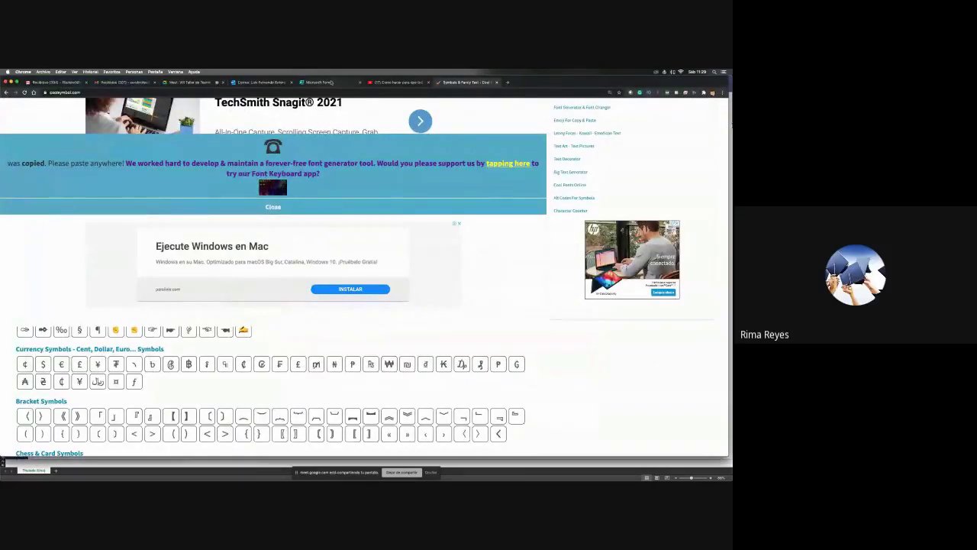
pyautogui.click(330, 81)
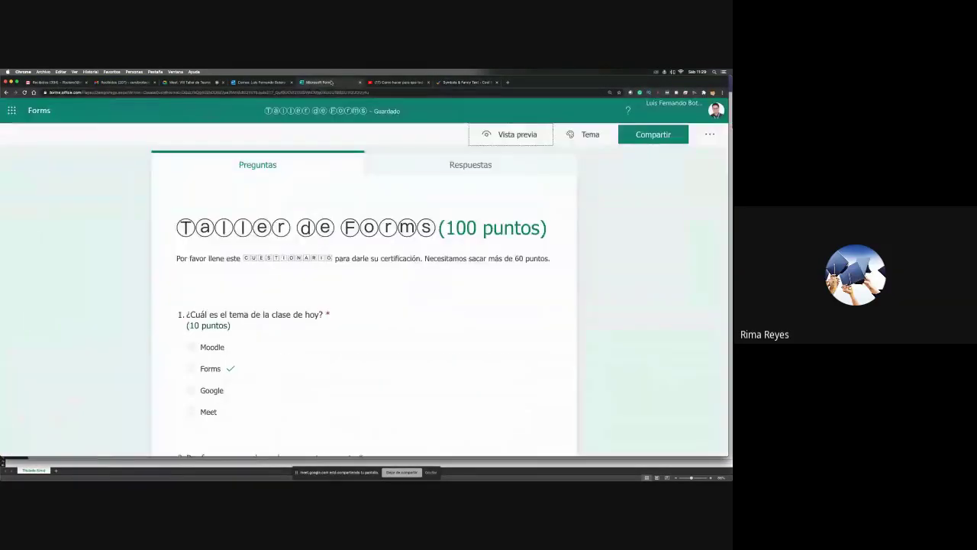
pyautogui.press('super+Tab')
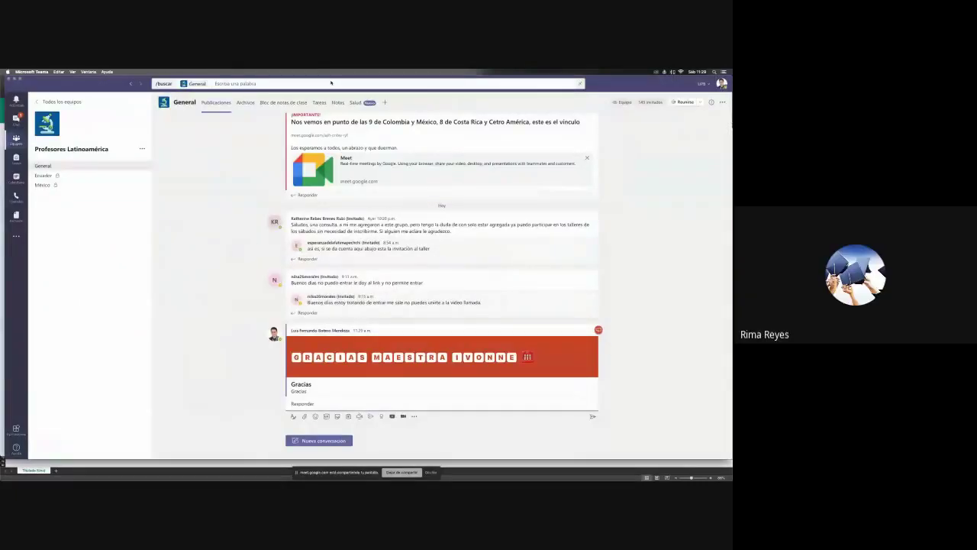
pyautogui.press('super+Tab')
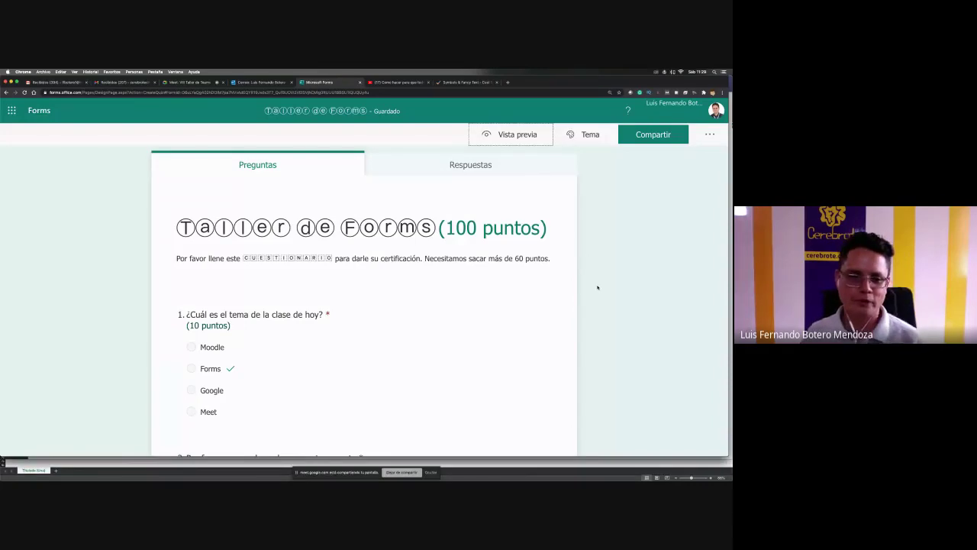
# Step: Open the form Settings and turn off automatically showing quiz results
pyautogui.scroll(-20, 439, 303)
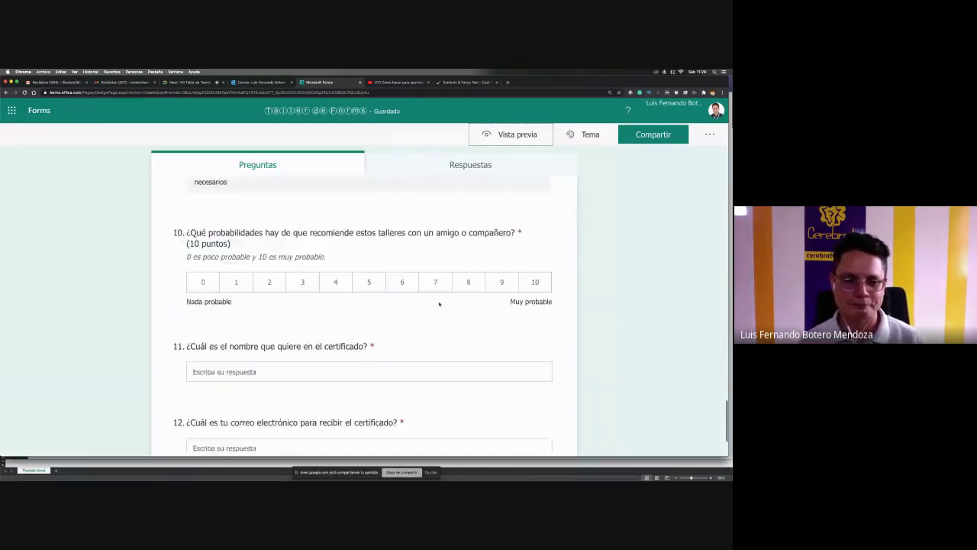
pyautogui.scroll(20, 439, 304)
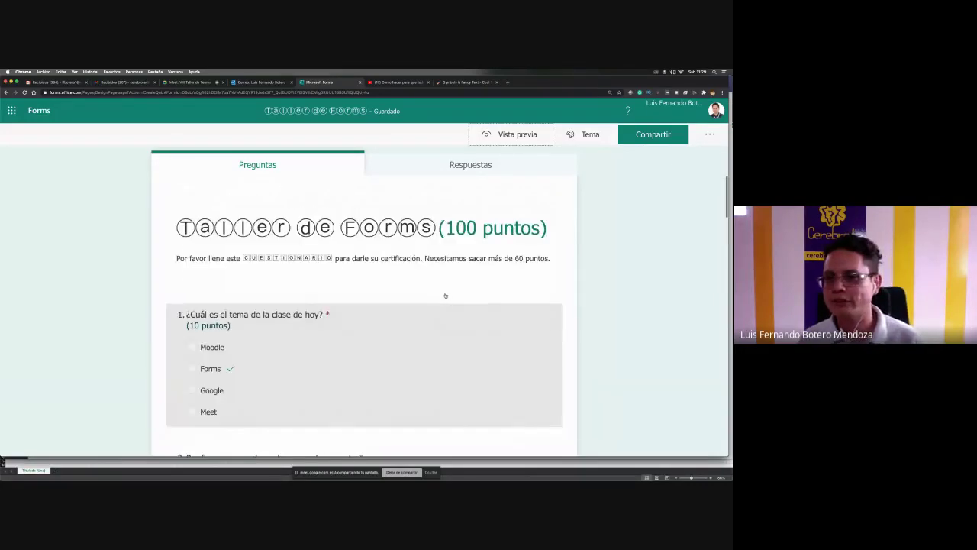
pyautogui.click(710, 135)
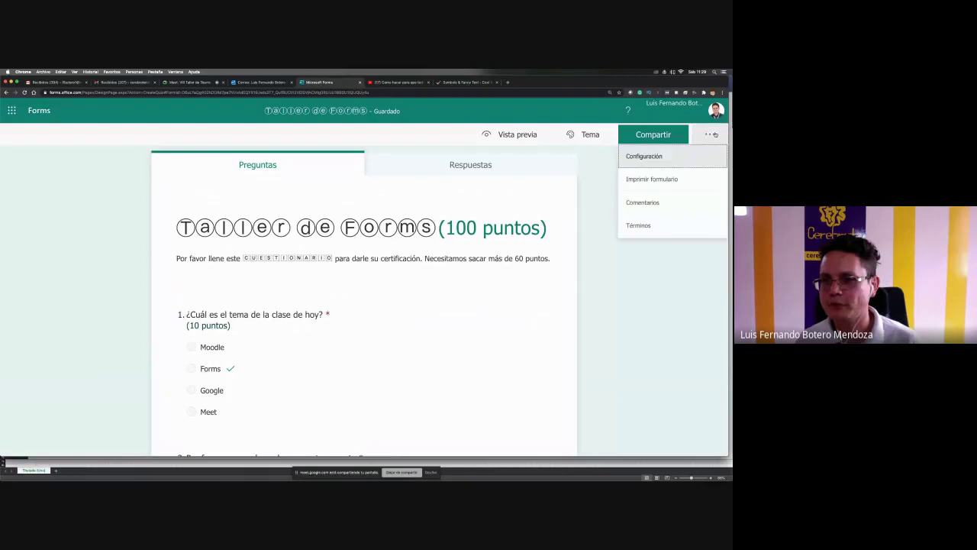
pyautogui.click(651, 159)
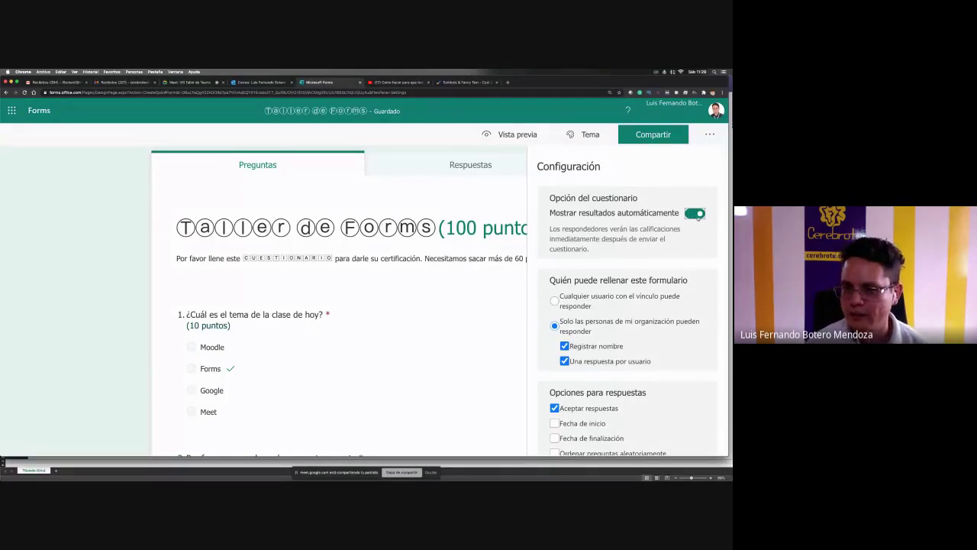
pyautogui.click(695, 214)
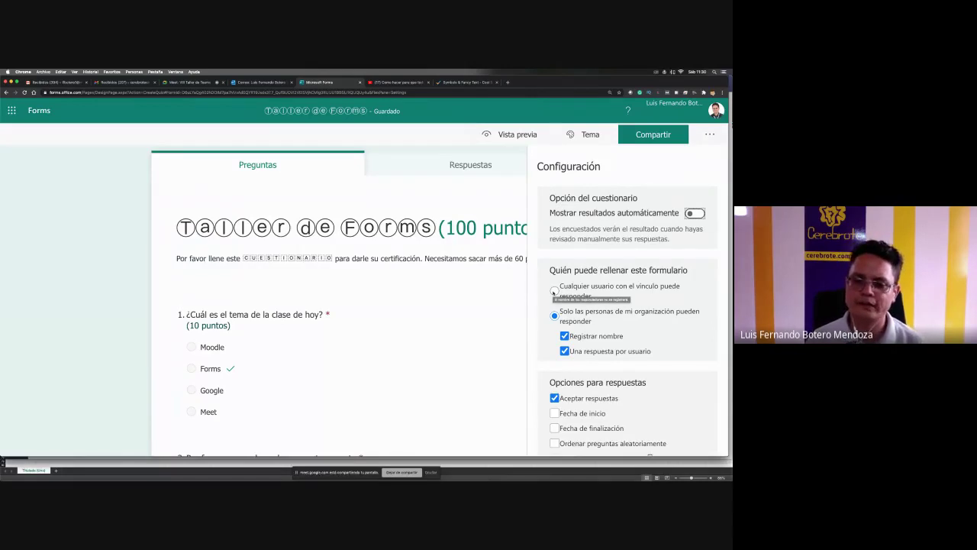
# Step: Select 'Cualquier usuario con el vínculo puede responder' so anyone with the link can respond
pyautogui.scroll(-3, 555, 291)
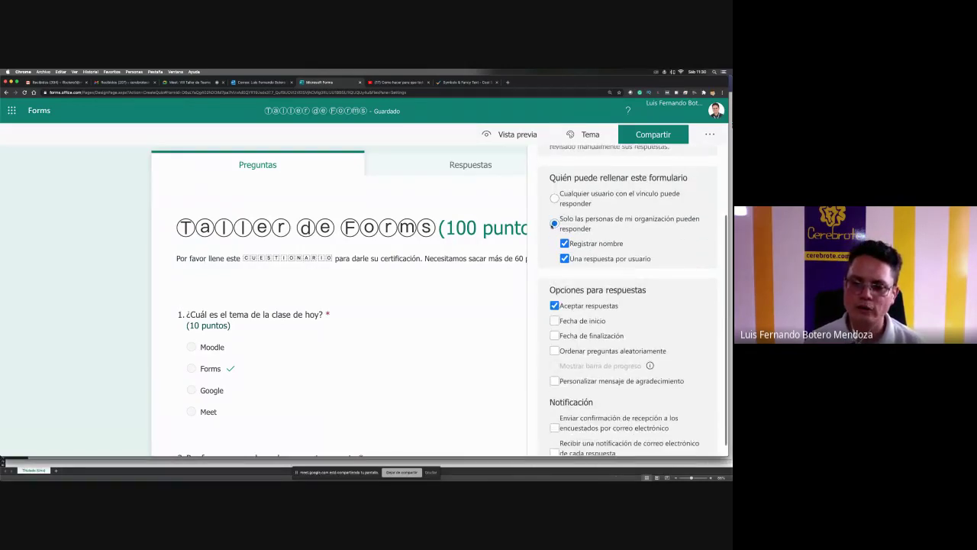
pyautogui.click(555, 198)
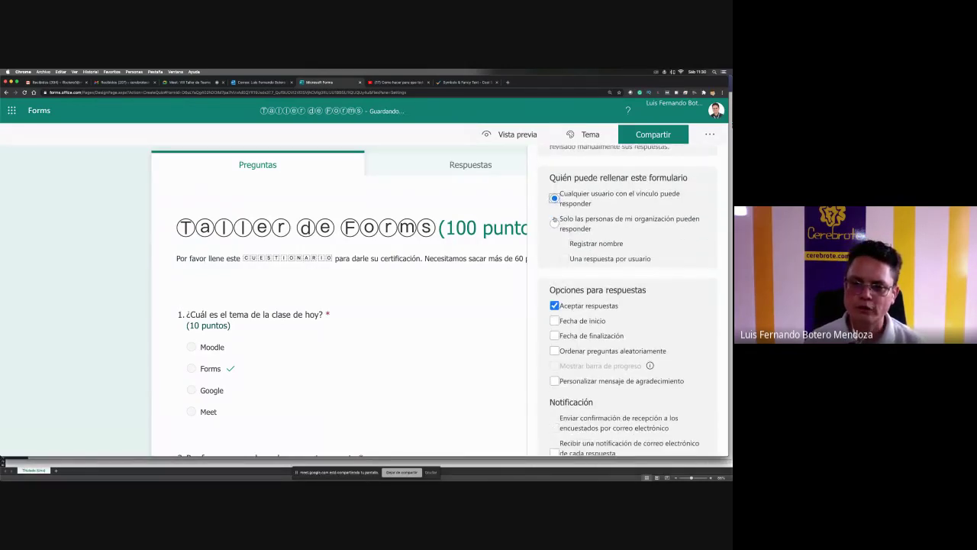
pyautogui.click(554, 223)
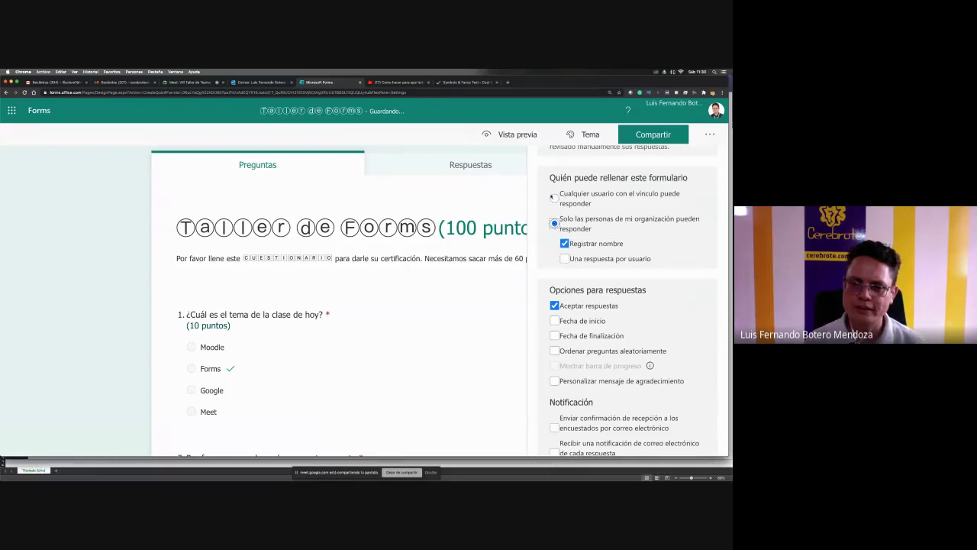
pyautogui.click(554, 198)
pyautogui.click(555, 224)
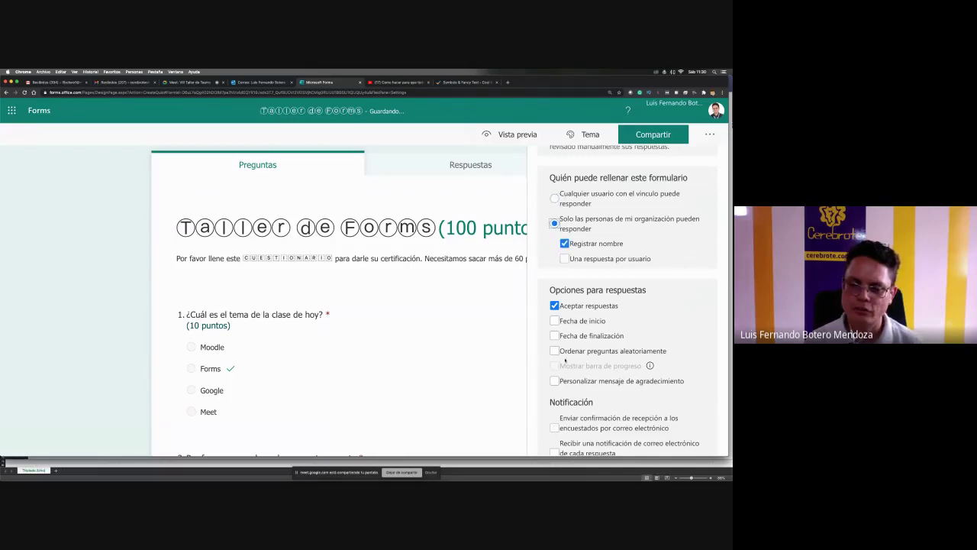
pyautogui.scroll(-1, 553, 418)
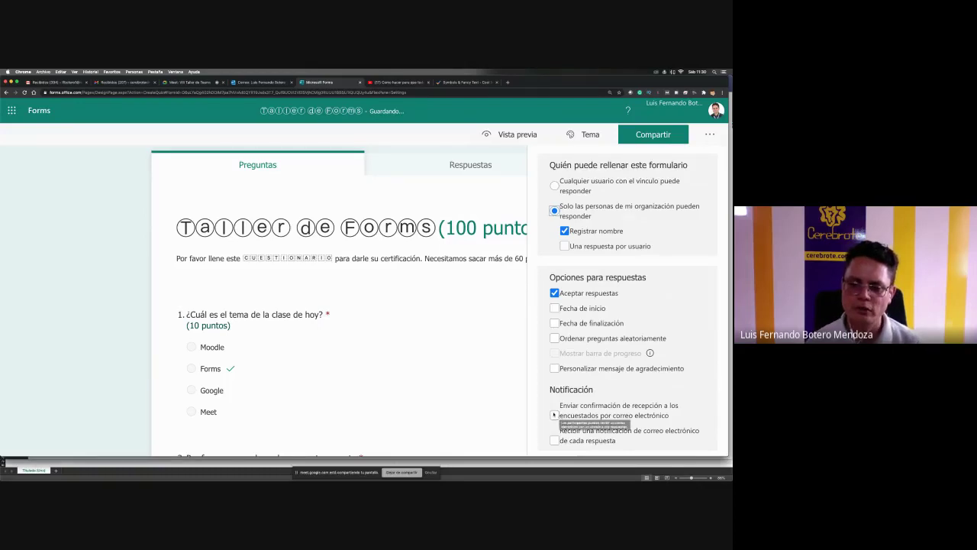
pyautogui.scroll(2, 556, 412)
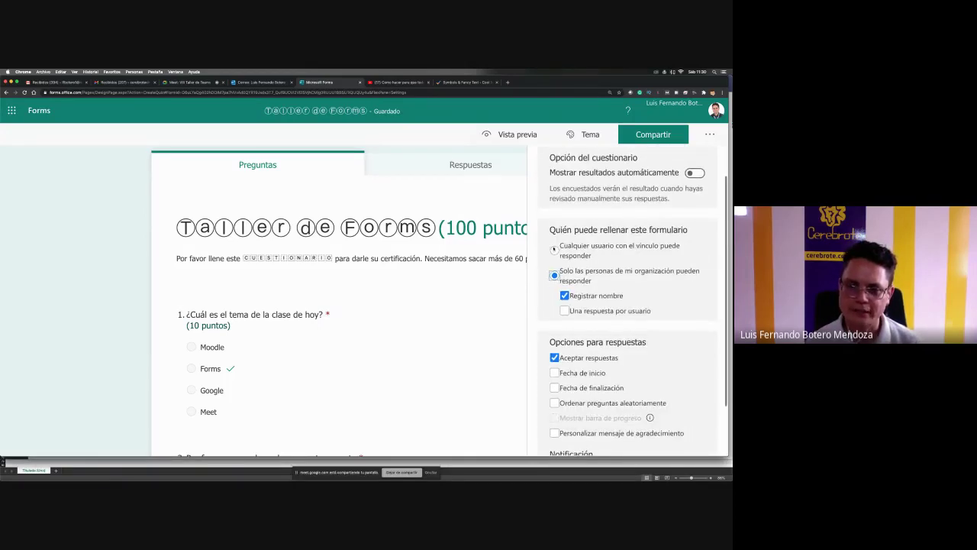
pyautogui.click(555, 249)
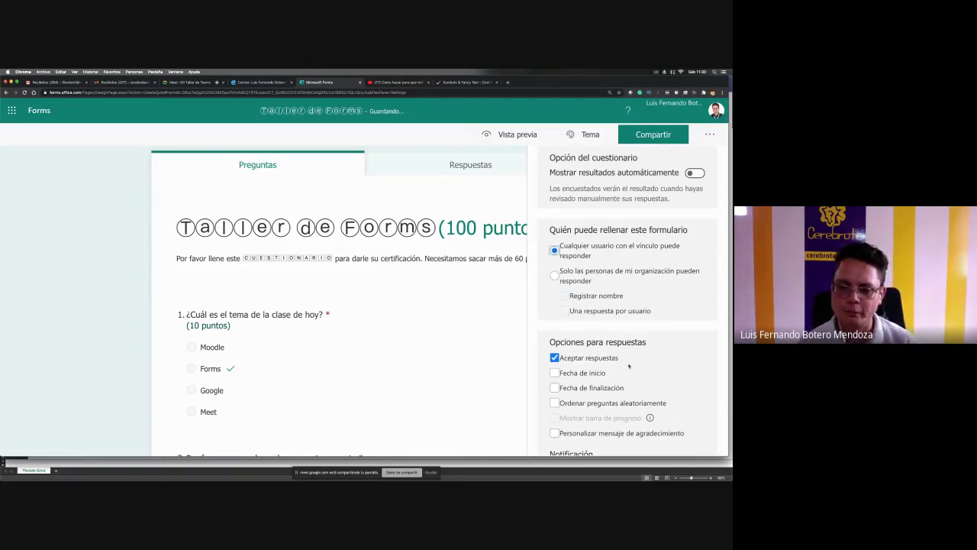
pyautogui.scroll(-2, 594, 426)
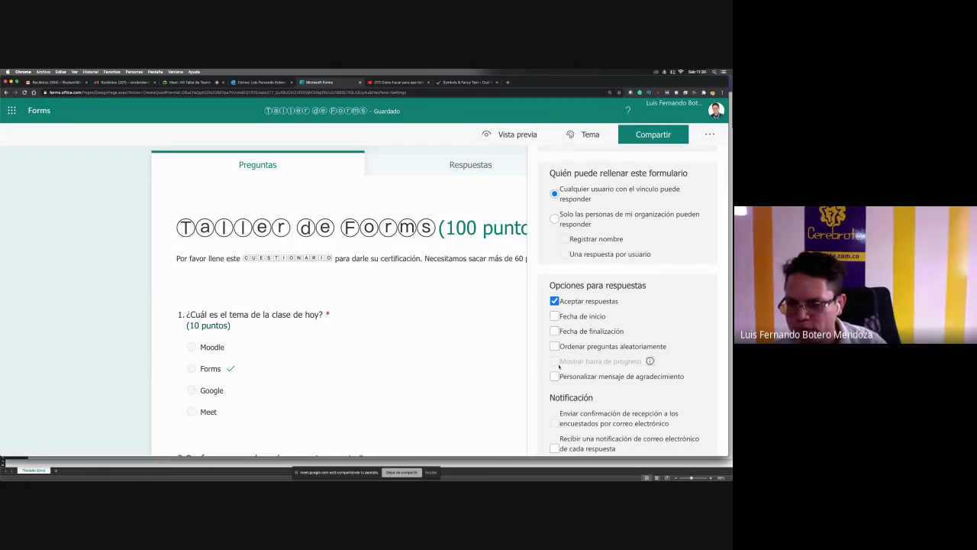
pyautogui.click(554, 218)
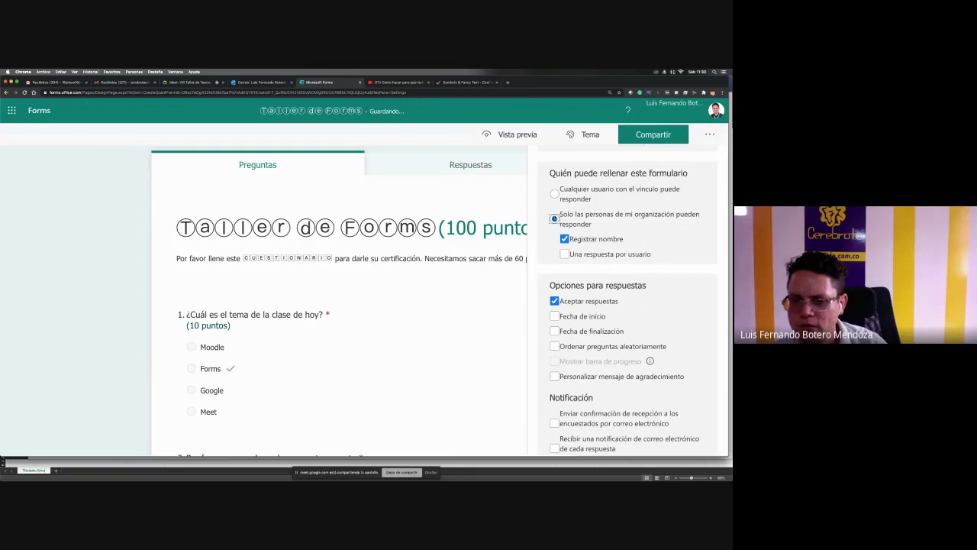
pyautogui.click(555, 194)
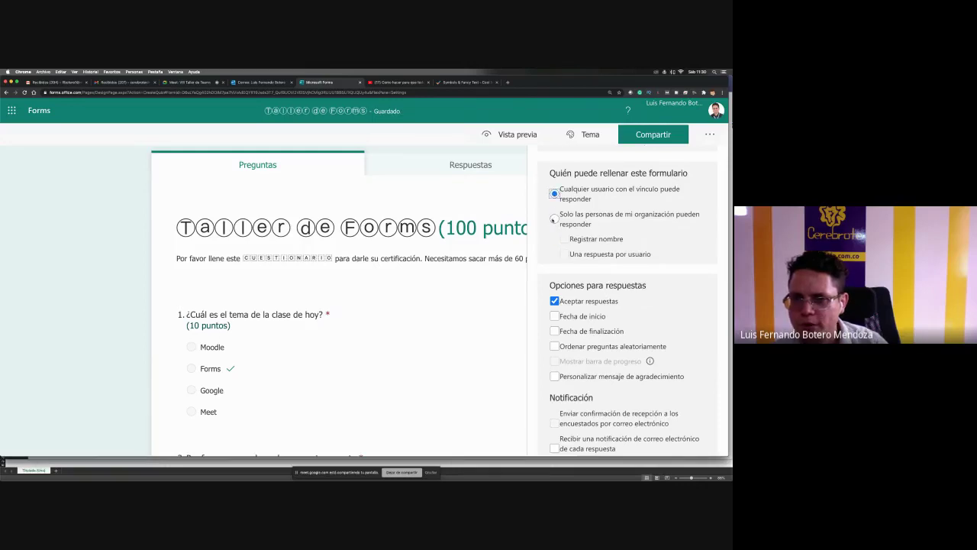
pyautogui.click(555, 219)
pyautogui.click(554, 194)
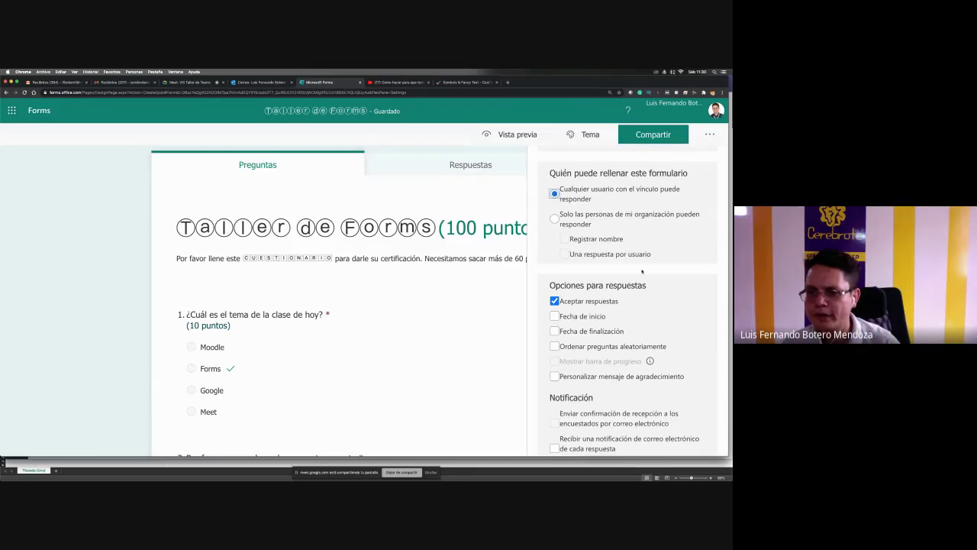
# Step: Enable start and end dates for 24/10/2020, with responses open from 11:30 to 12:15
pyautogui.click(555, 316)
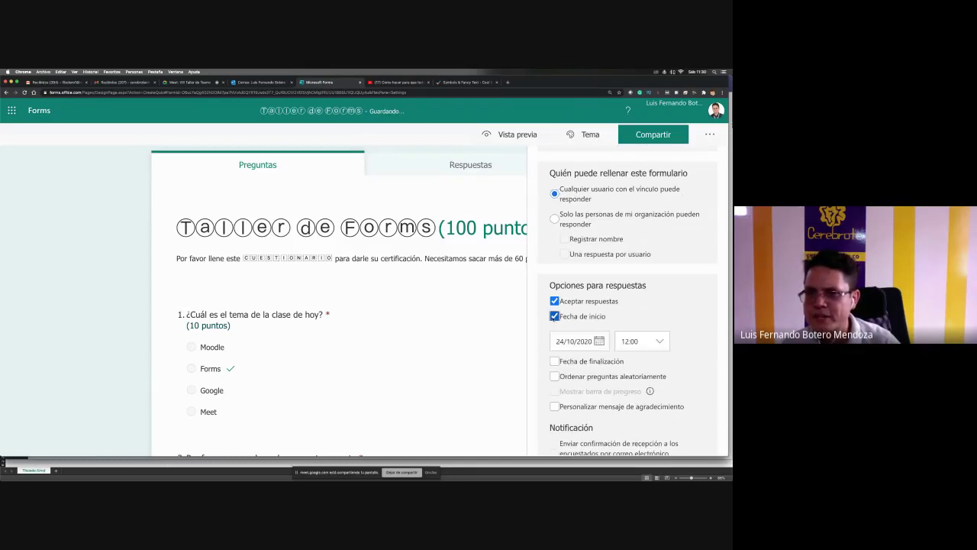
pyautogui.click(555, 362)
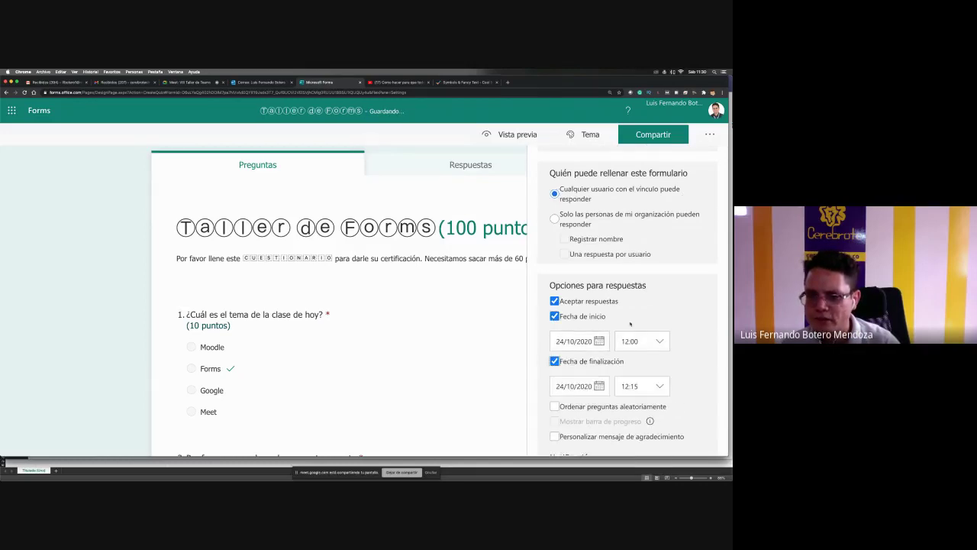
pyautogui.click(637, 385)
pyautogui.click(636, 363)
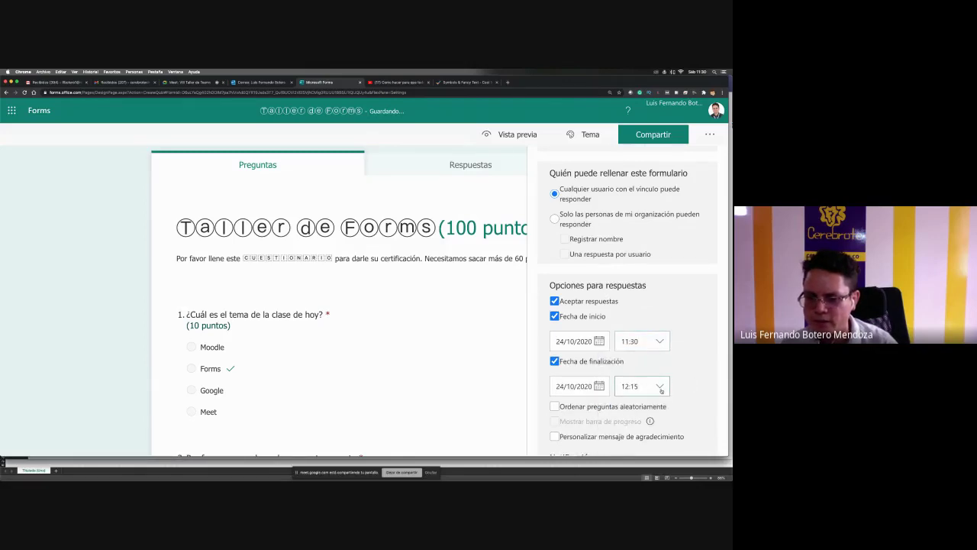
pyautogui.scroll(-2, 702, 356)
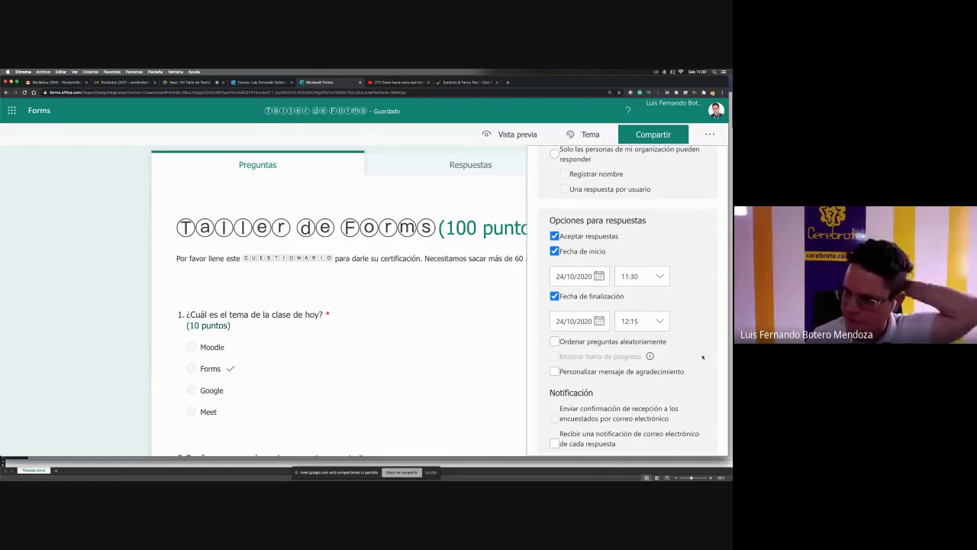
# Step: Turn on Ordenar preguntas aleatoriamente, then open question 1 for editing
pyautogui.click(554, 341)
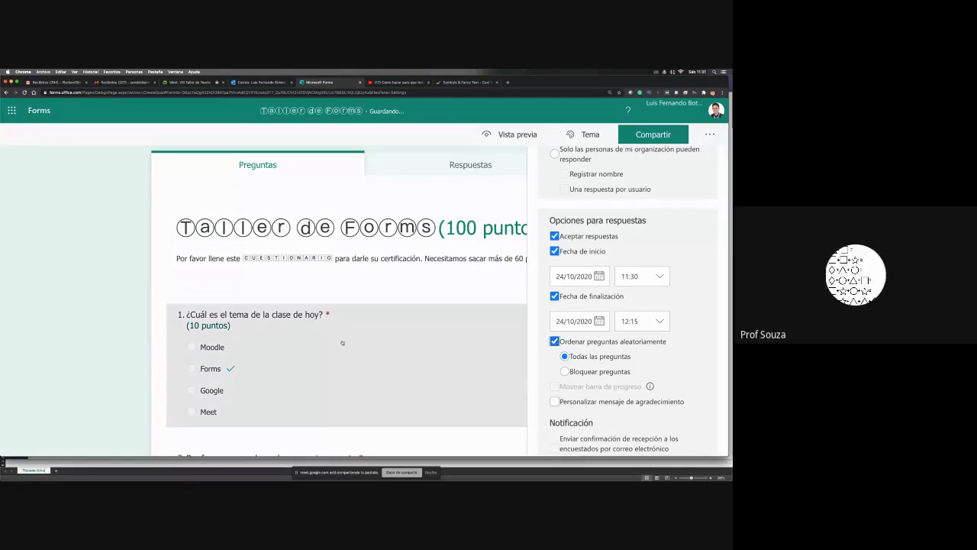
pyautogui.click(432, 376)
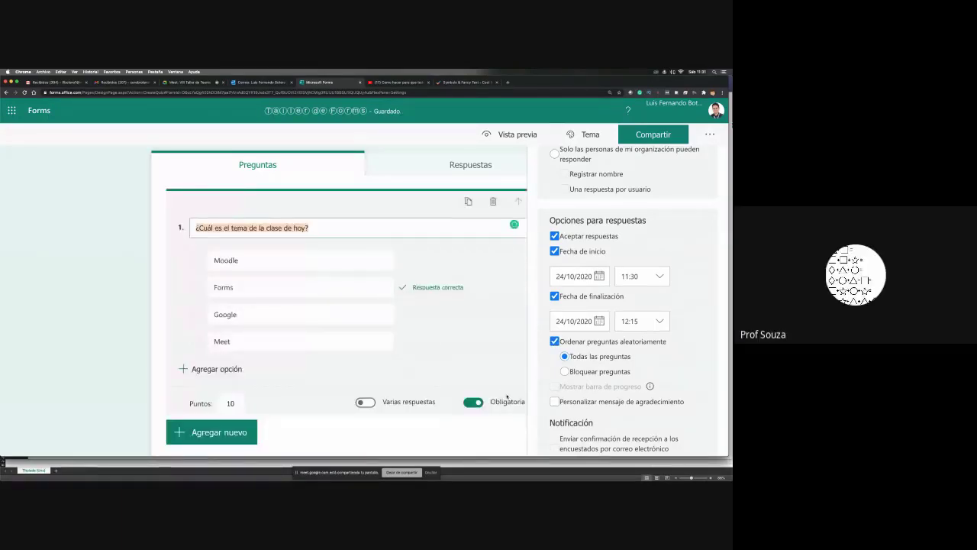
pyautogui.scroll(-2, 677, 285)
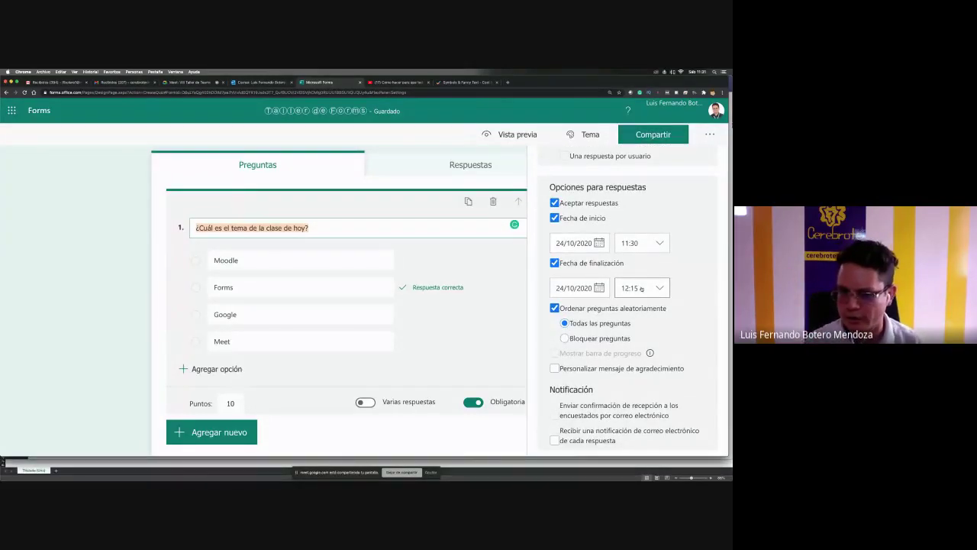
# Step: Turn on a custom thank-you message reading '☎ Gracias por asistir.' and return to the symbols page
pyautogui.click(555, 370)
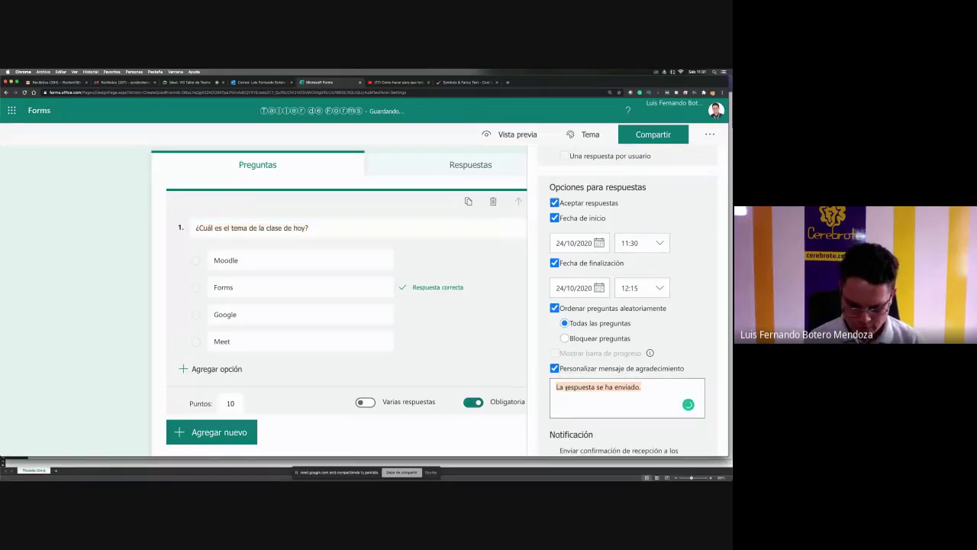
pyautogui.press('BackSpace')
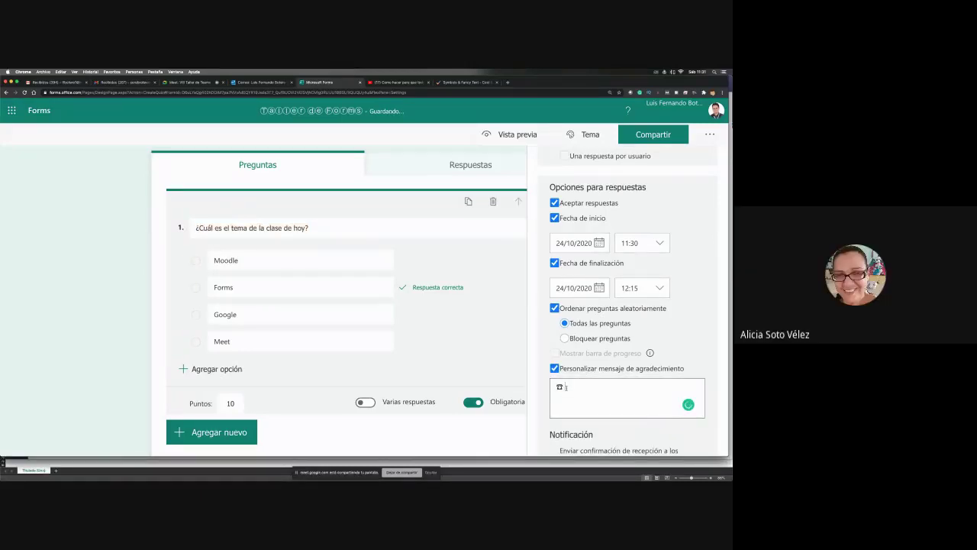
pyautogui.write('Gracias por asistir.')
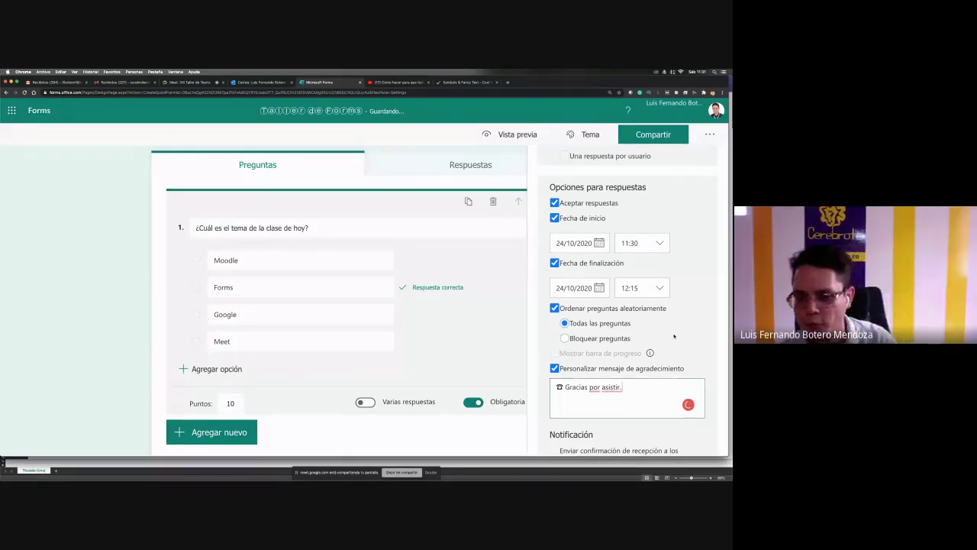
pyautogui.scroll(-2, 675, 336)
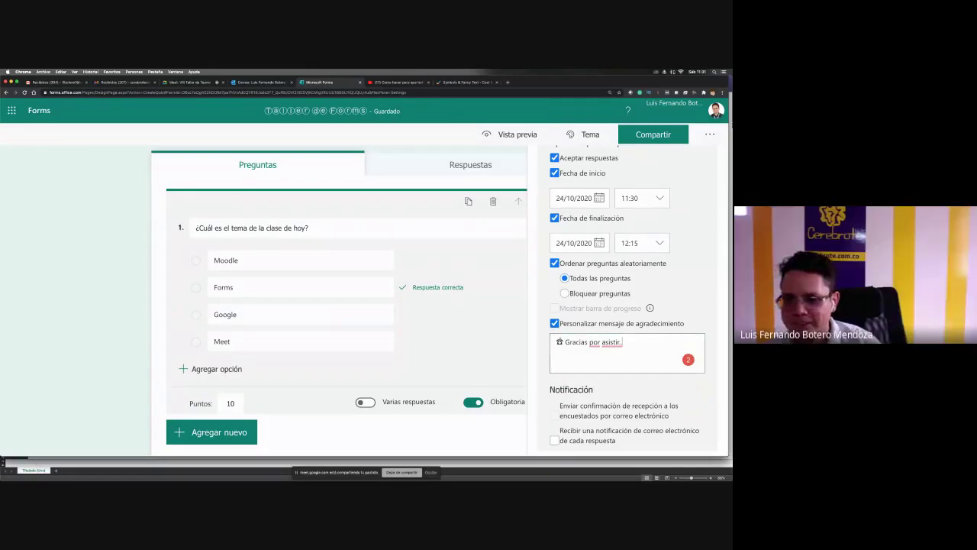
pyautogui.click(466, 81)
pyautogui.scroll(-3, 439, 201)
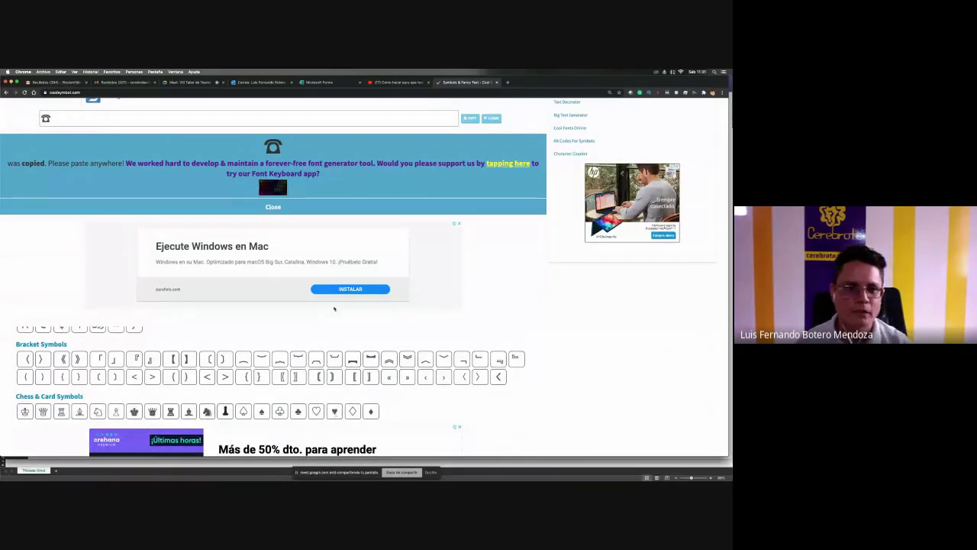
# Step: Copy the ★ star symbol from coolsymbol.com
pyautogui.click(496, 118)
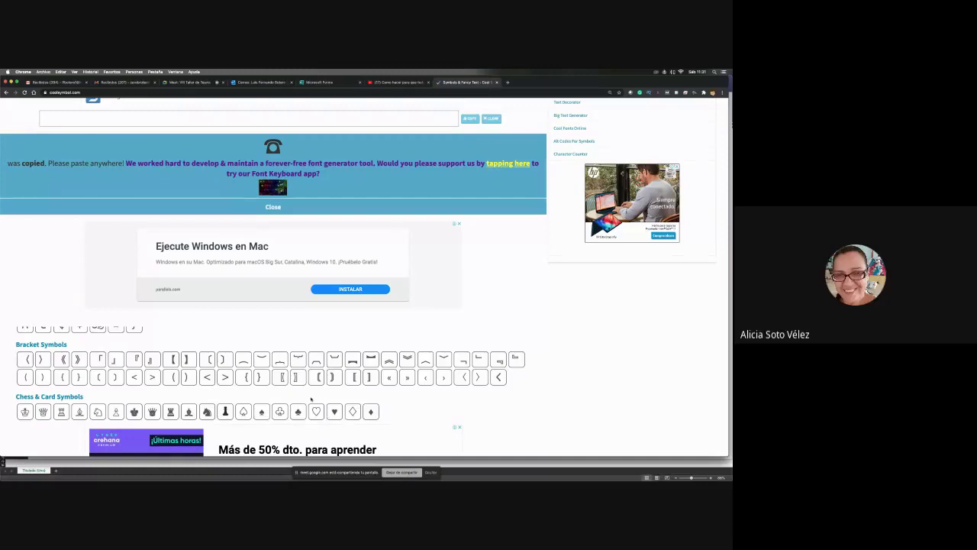
pyautogui.scroll(5, 311, 398)
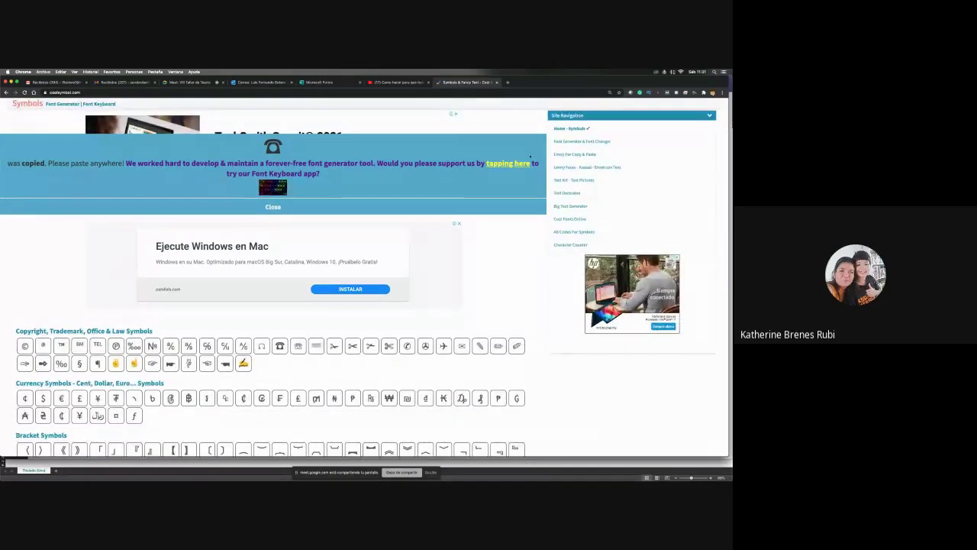
pyautogui.click(522, 163)
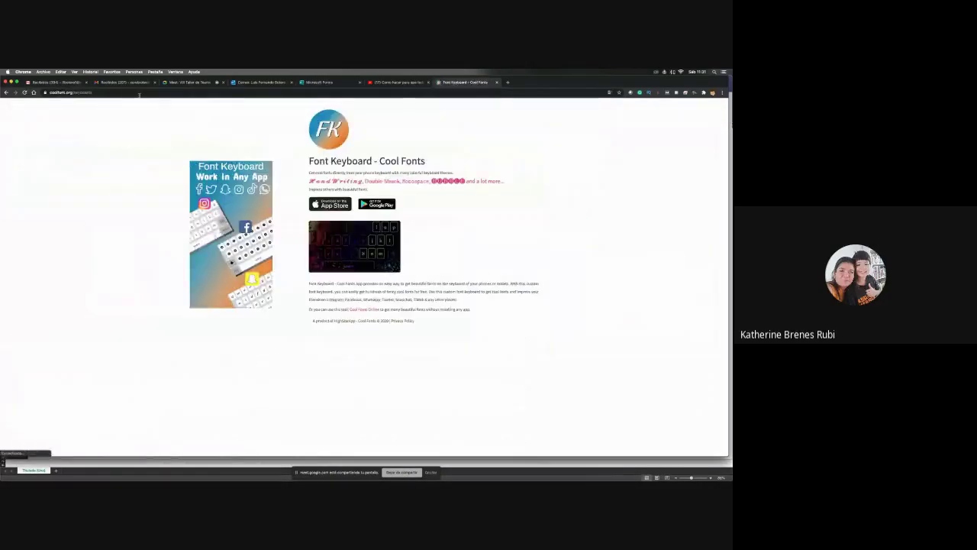
pyautogui.click(6, 92)
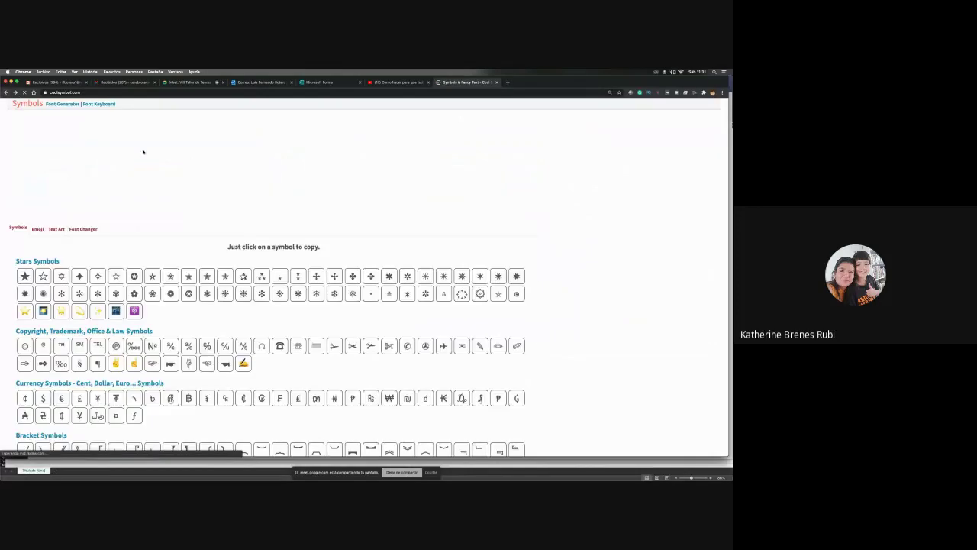
pyautogui.click(209, 276)
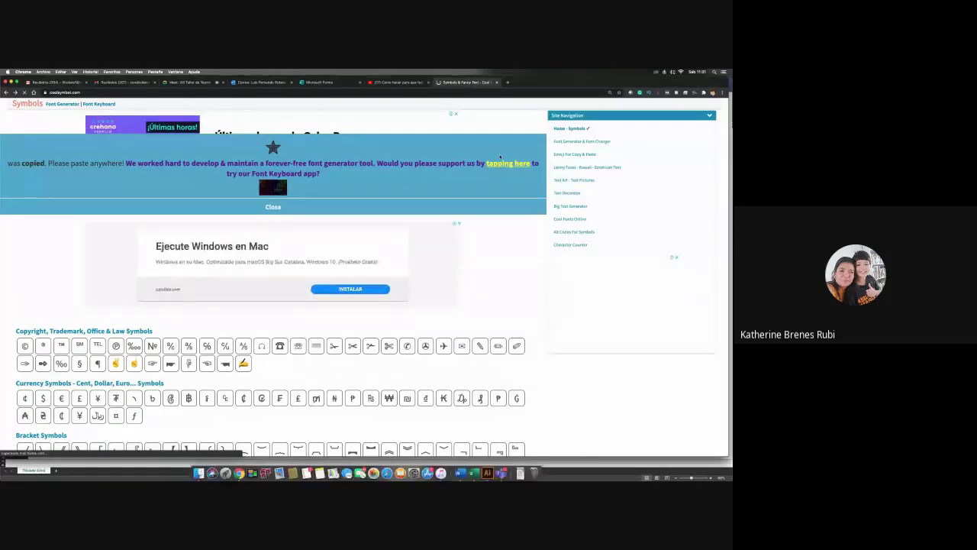
# Step: Return to the Microsoft Forms quiz settings with the cursor after the thank-you message
pyautogui.hotkey('ctrl', 'Up')
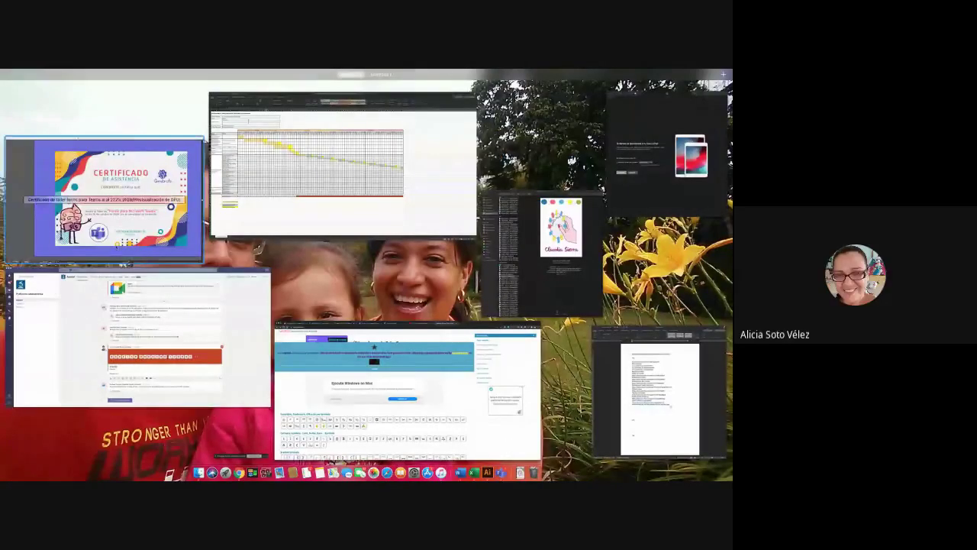
pyautogui.click(141, 339)
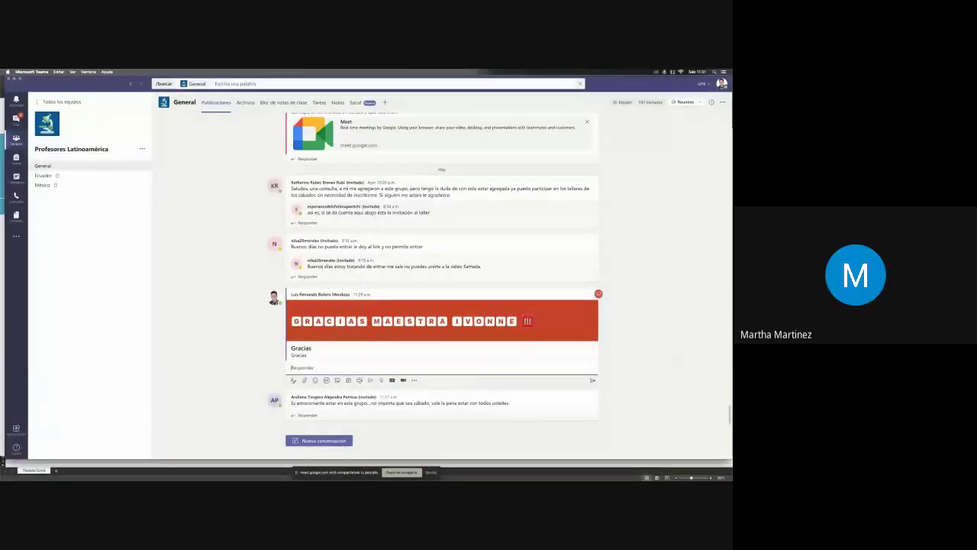
pyautogui.press('super+Tab')
pyautogui.press('super+Tab')
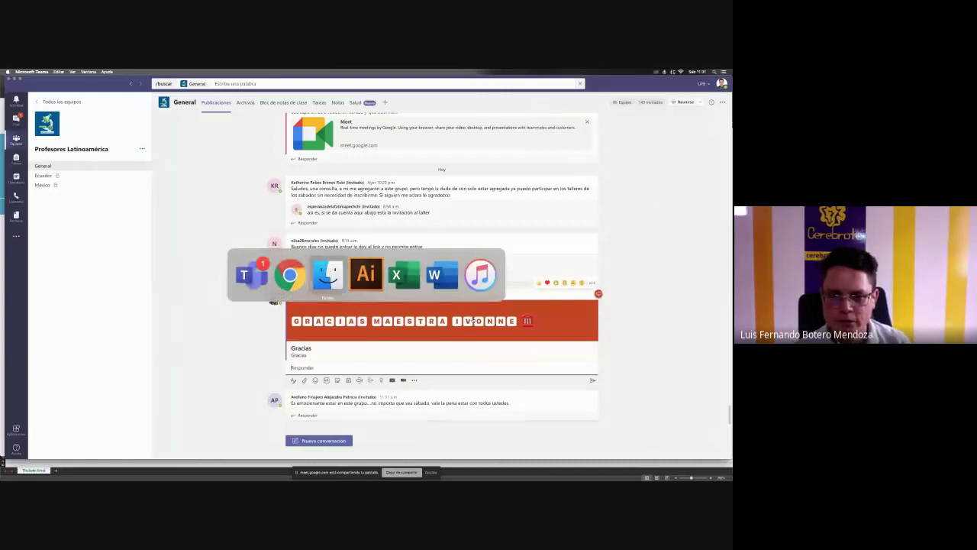
pyautogui.press('super+Tab')
pyautogui.press('super+Tab')
pyautogui.press('super+Tab')
pyautogui.press('super+Tab')
pyautogui.press('super+Tab')
pyautogui.press('super+Tab')
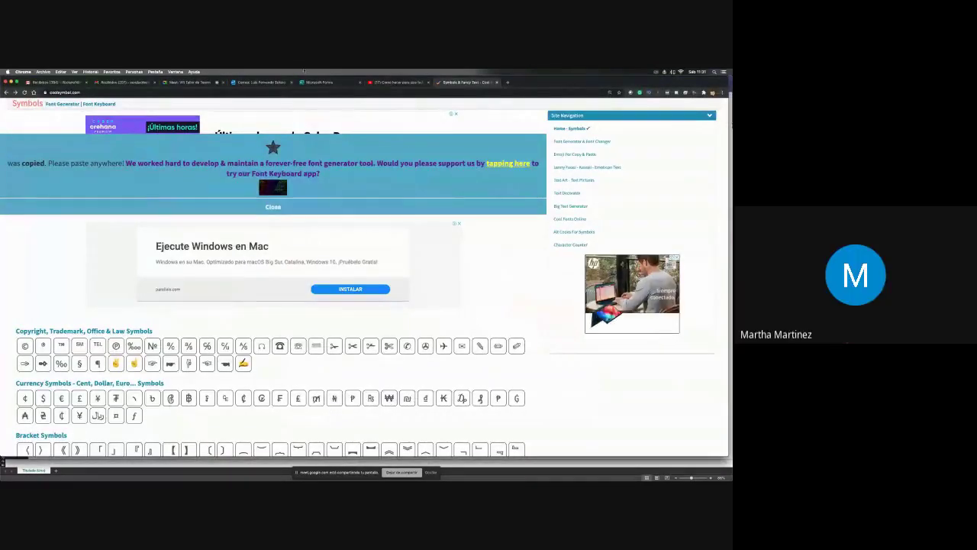
pyautogui.click(318, 82)
pyautogui.click(627, 345)
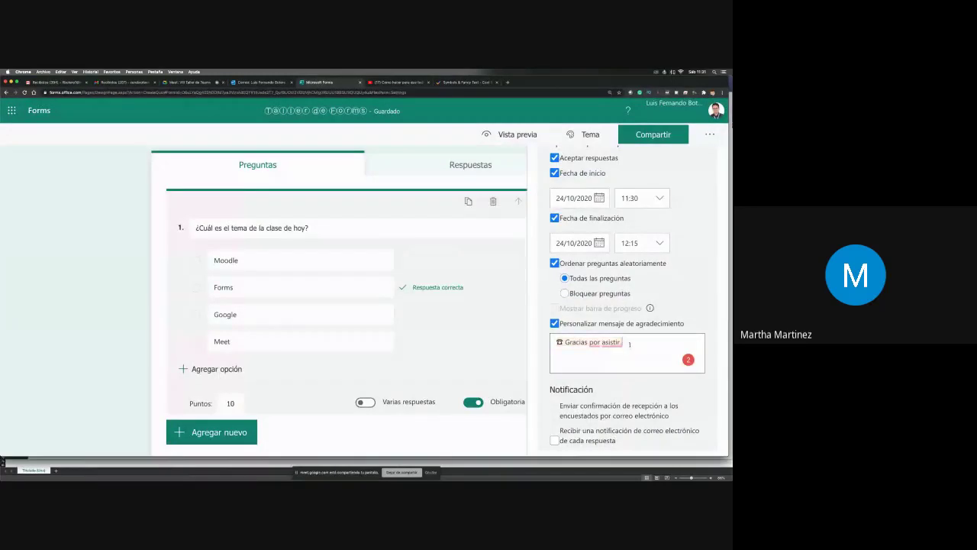
# Step: Paste the stars at the end of the thank-you message, then preview the colour themes
pyautogui.press('super+v')
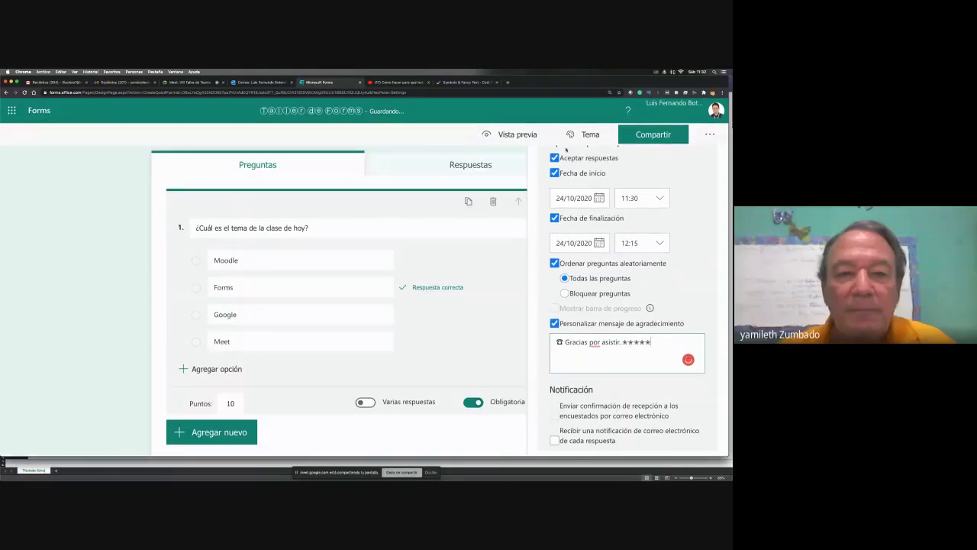
pyautogui.click(572, 138)
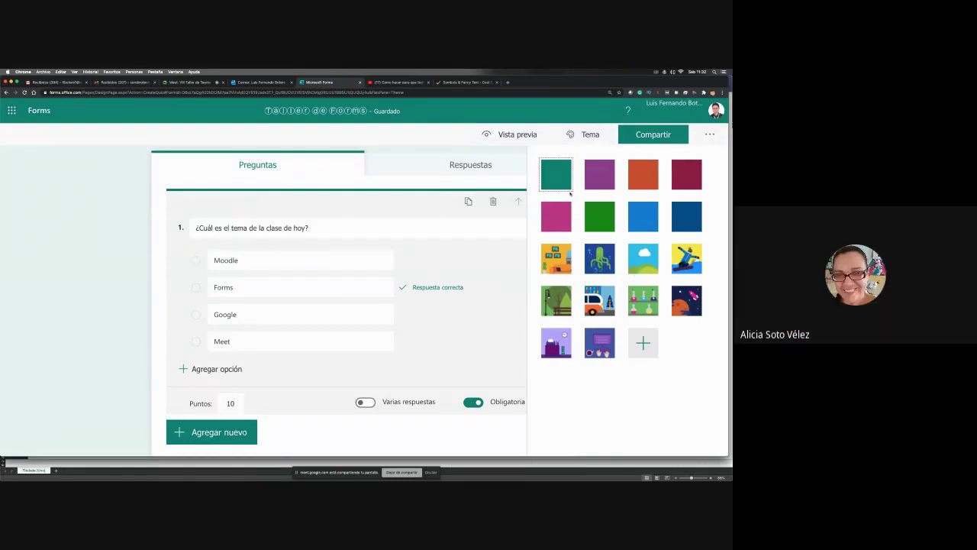
pyautogui.click(599, 174)
pyautogui.click(643, 174)
pyautogui.click(686, 174)
pyautogui.click(686, 216)
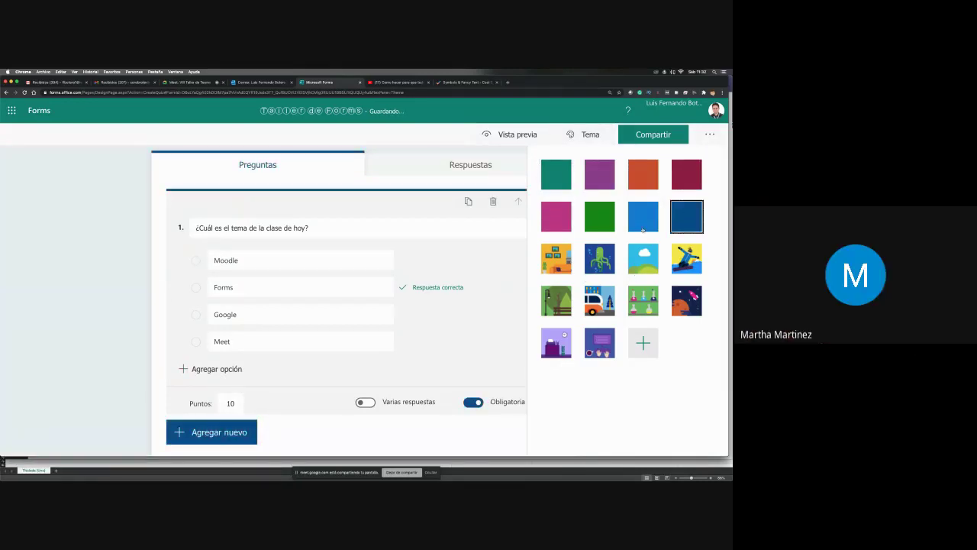
pyautogui.click(599, 216)
pyautogui.click(556, 216)
# Step: Apply the purple clock-office picture theme after previewing octopus, office, cloud and snowboarder themes
pyautogui.click(599, 258)
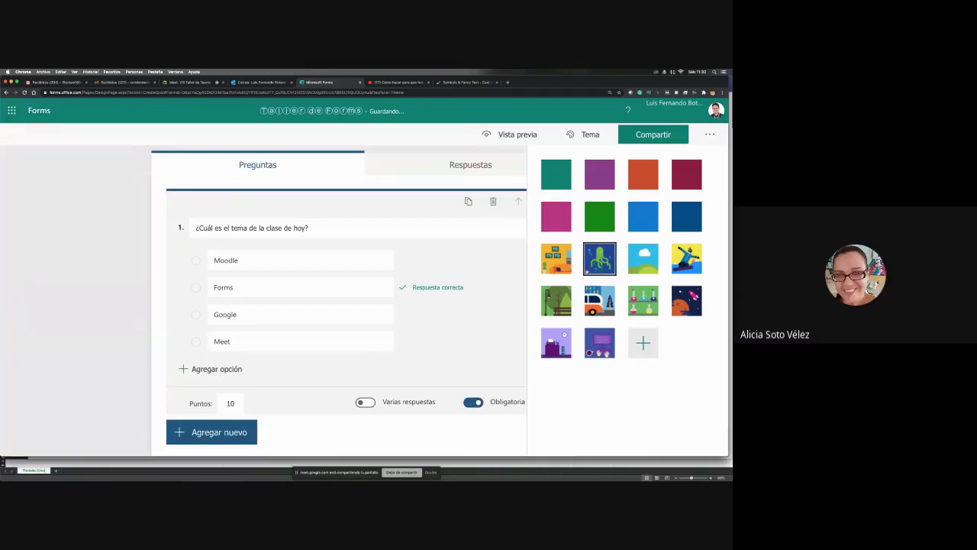
pyautogui.click(556, 260)
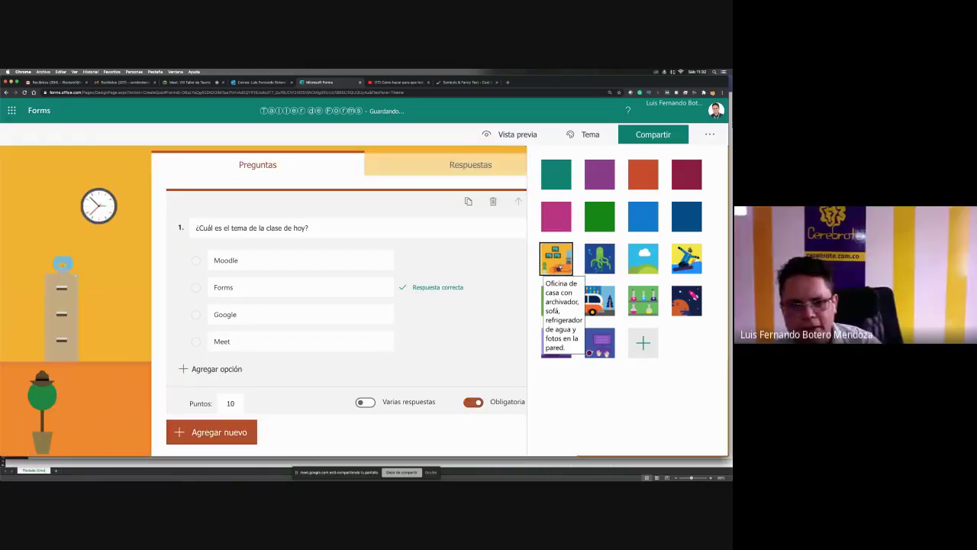
pyautogui.click(643, 258)
pyautogui.click(686, 258)
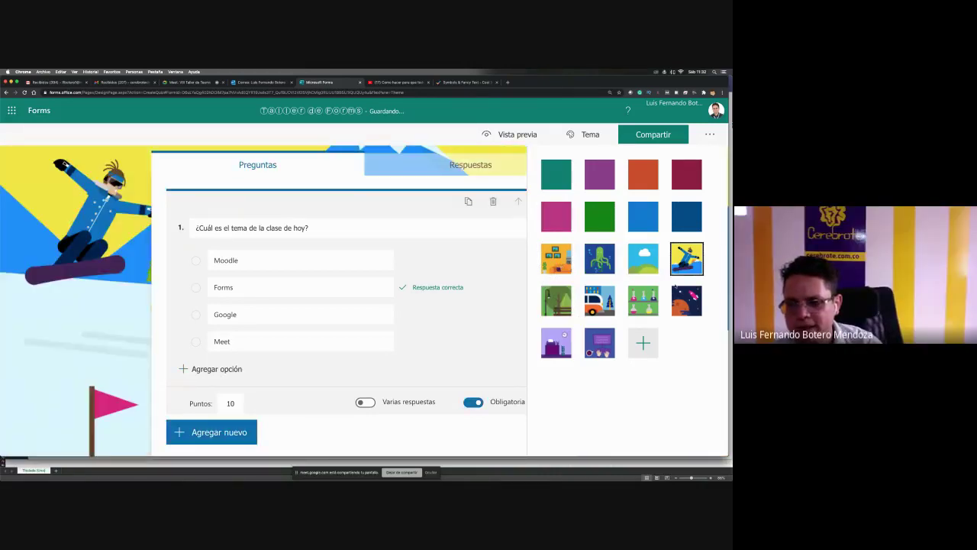
pyautogui.click(556, 342)
pyautogui.click(646, 341)
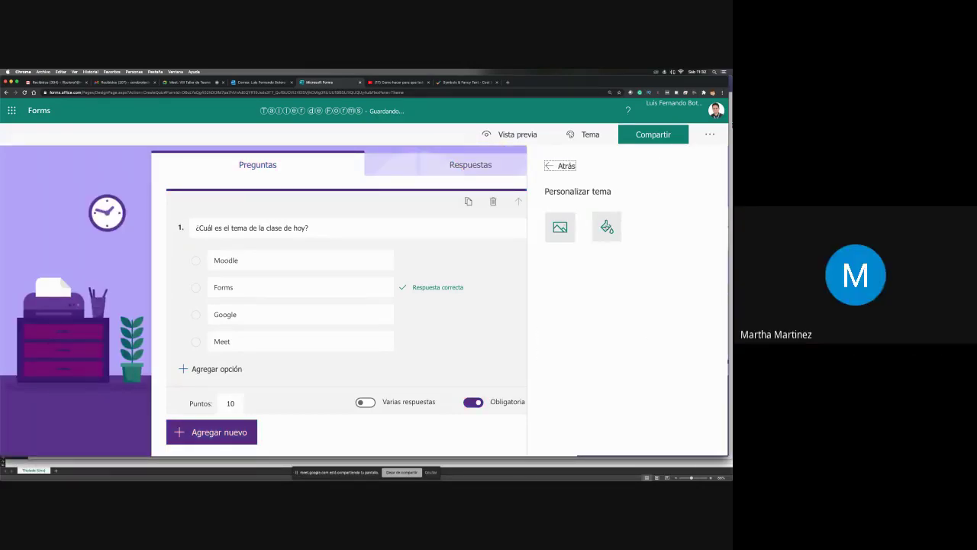
# Step: Upload 'VII taller-01.png' from Miniaturas as the theme background, giving theme colour #bc0664
pyautogui.click(560, 227)
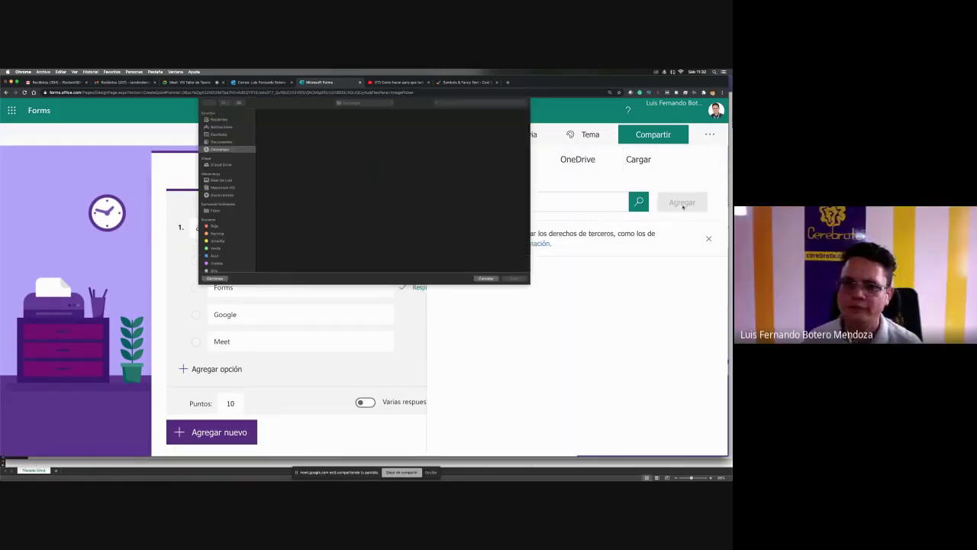
pyautogui.click(364, 102)
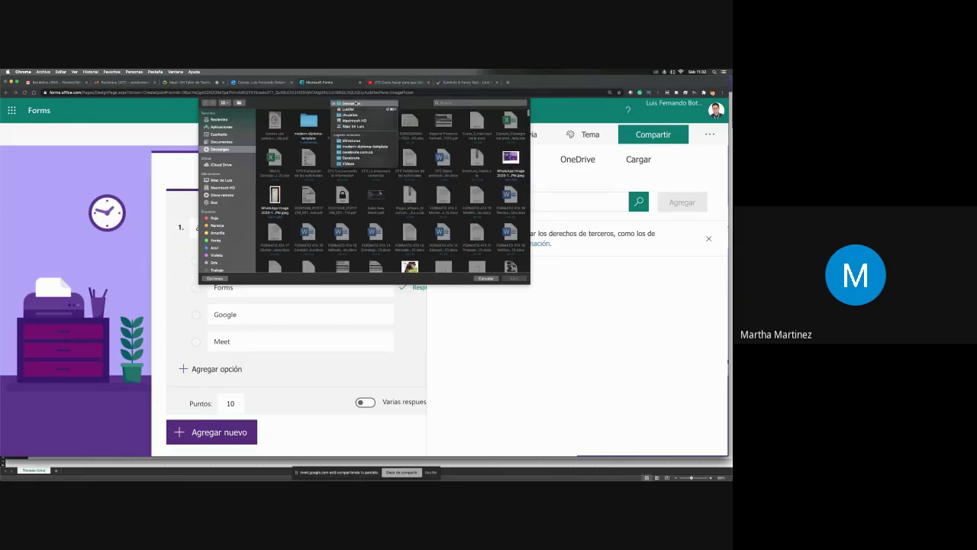
pyautogui.click(353, 141)
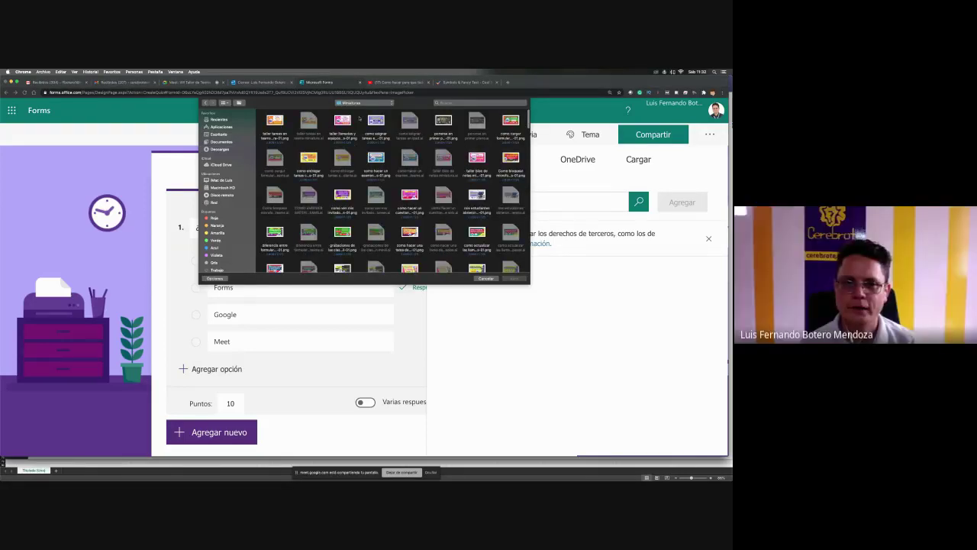
pyautogui.click(359, 103)
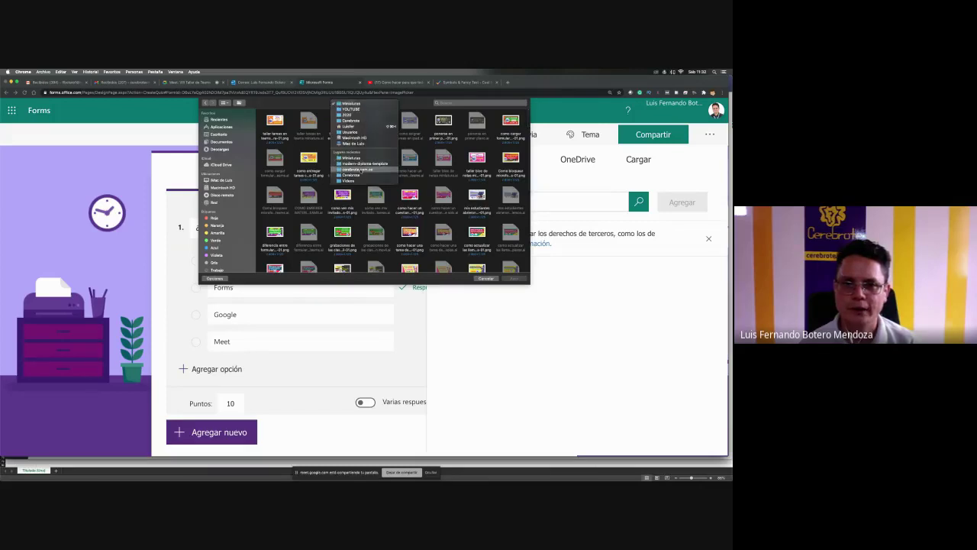
pyautogui.click(362, 168)
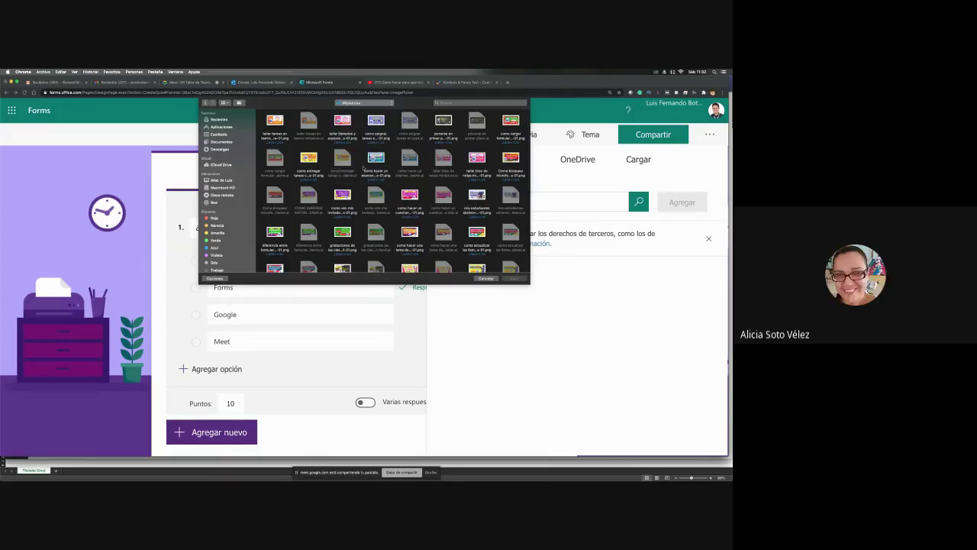
pyautogui.click(308, 122)
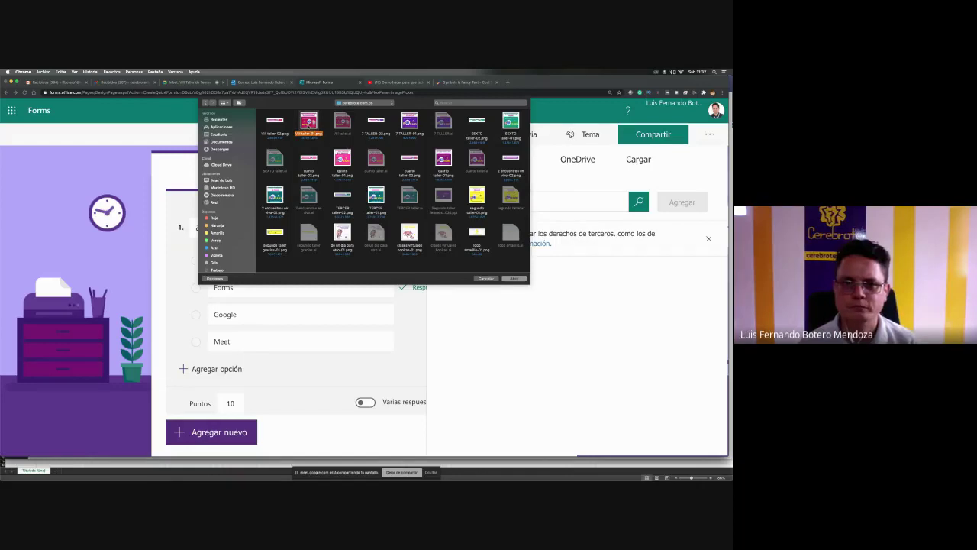
pyautogui.click(506, 279)
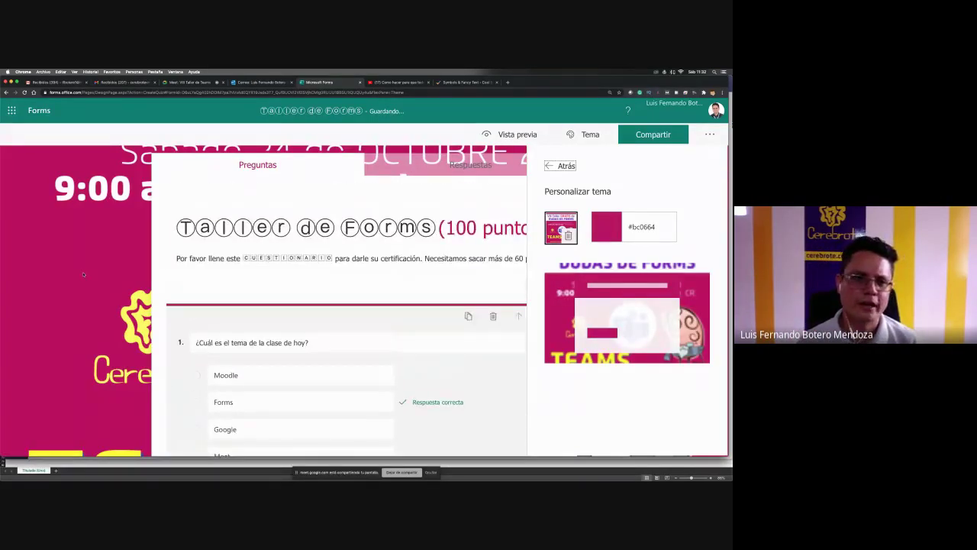
pyautogui.scroll(-10, 84, 274)
pyautogui.scroll(-4, 84, 274)
# Step: Close the Tema panel and review the full form and its quiz settings
pyautogui.click(565, 167)
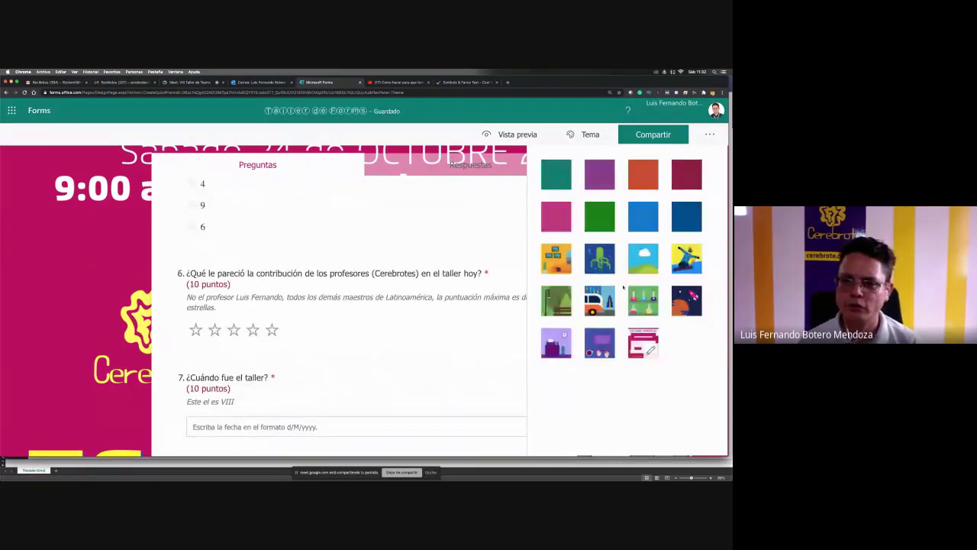
pyautogui.click(344, 298)
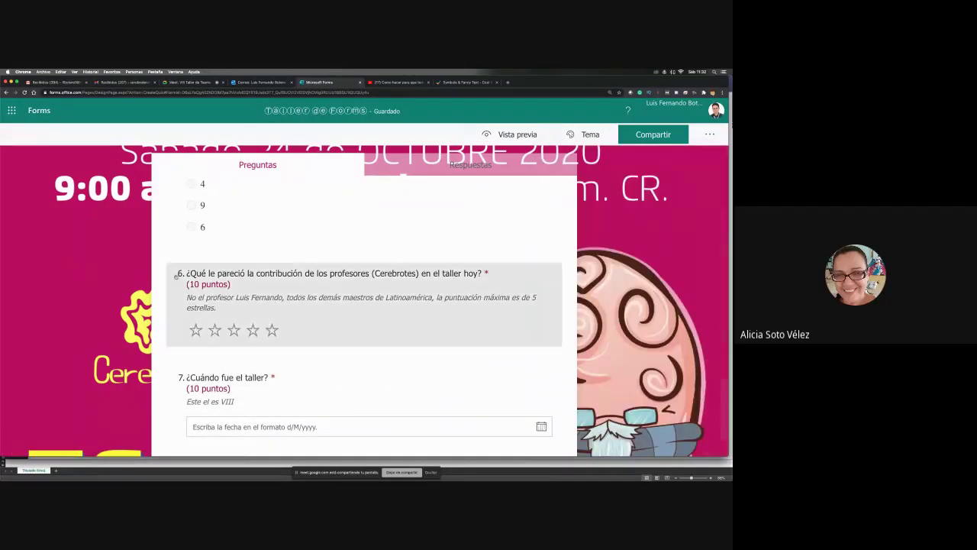
pyautogui.scroll(-2, 176, 277)
pyautogui.scroll(-5, 175, 276)
pyautogui.scroll(6, 175, 277)
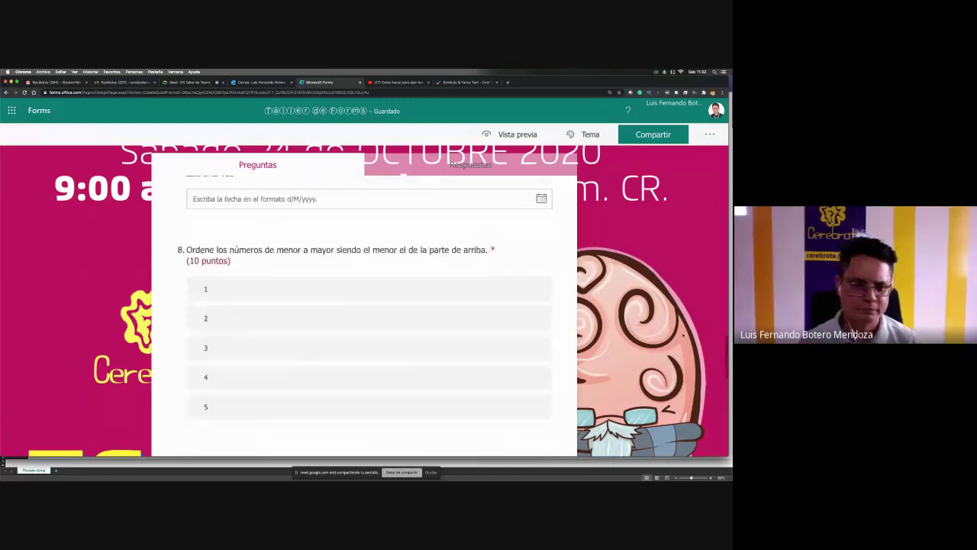
pyautogui.scroll(8, 364, 305)
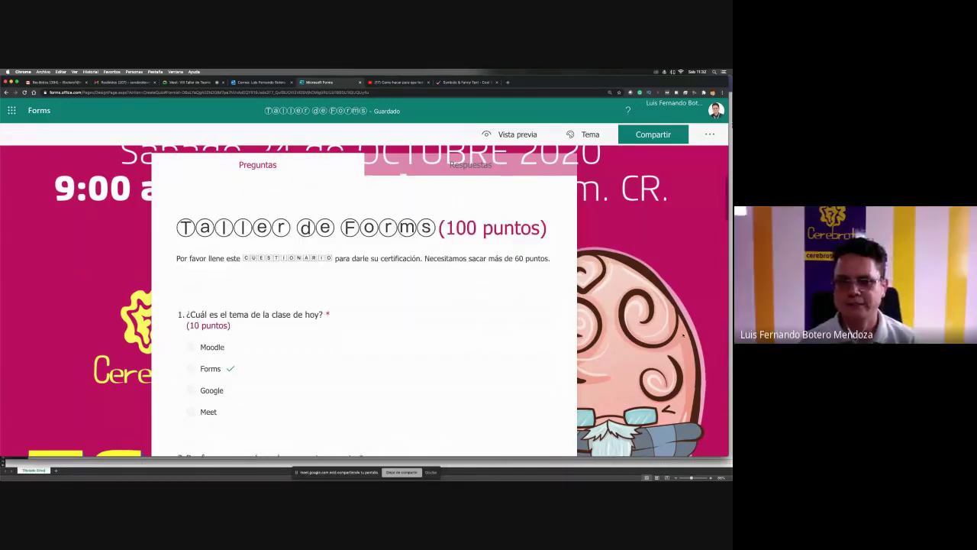
pyautogui.click(710, 135)
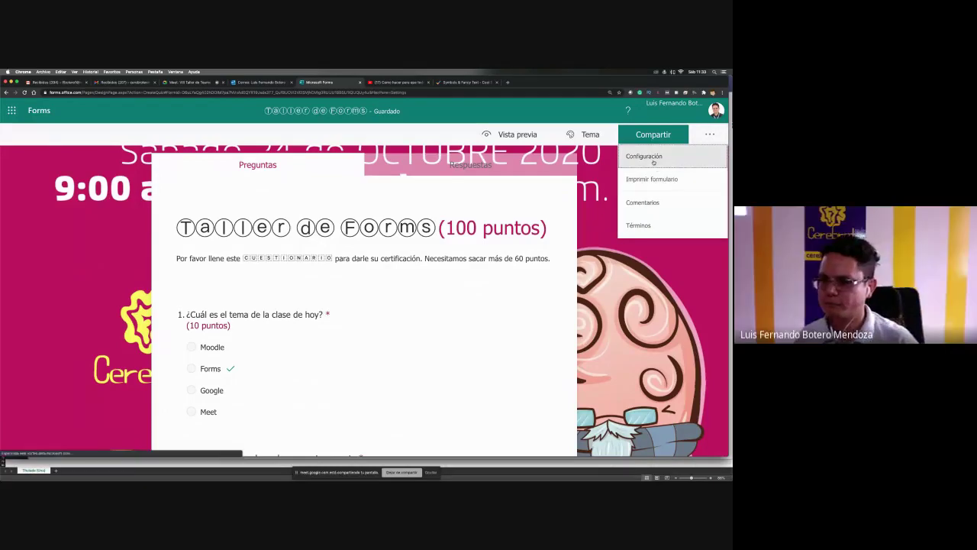
pyautogui.click(645, 156)
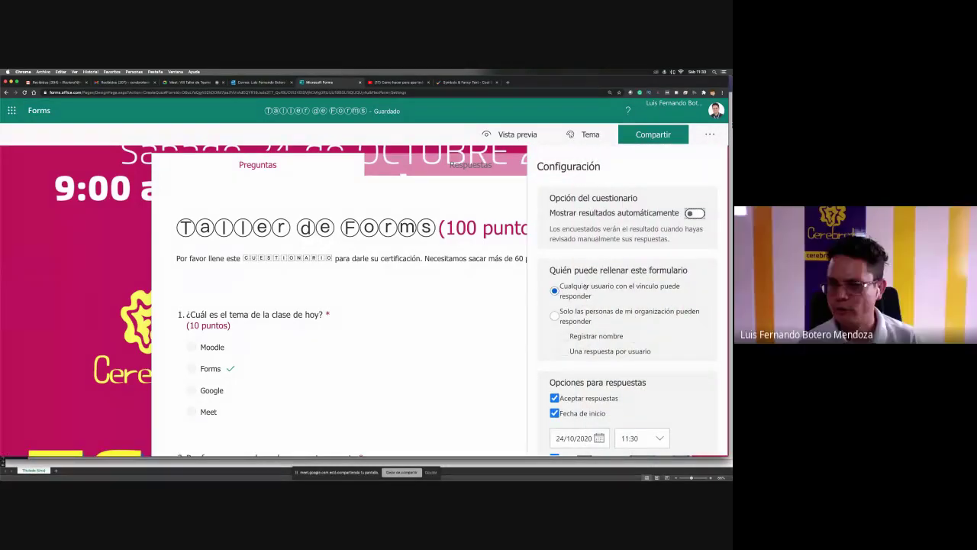
pyautogui.scroll(-5, 634, 321)
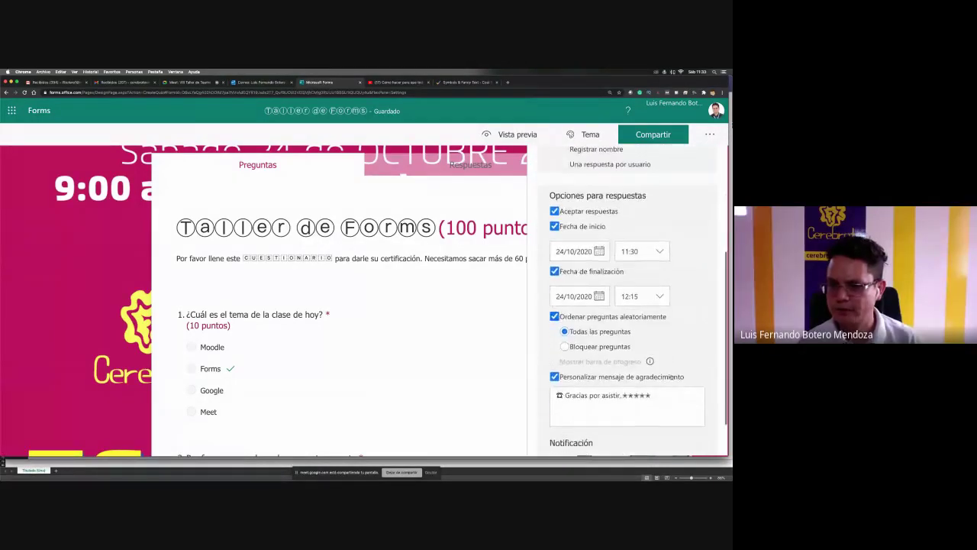
# Step: Bring up question 1's additional options menu offering Subtítulo
pyautogui.click(360, 360)
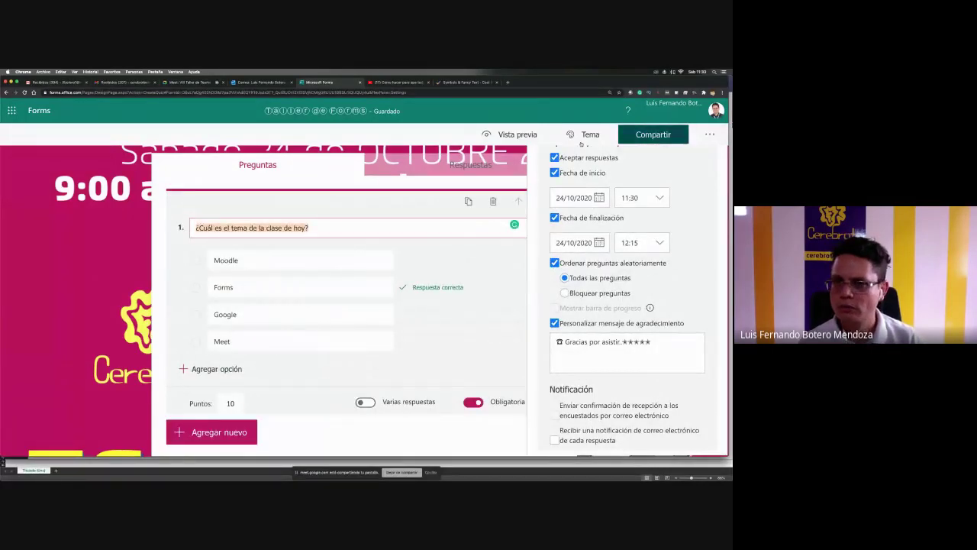
pyautogui.click(708, 134)
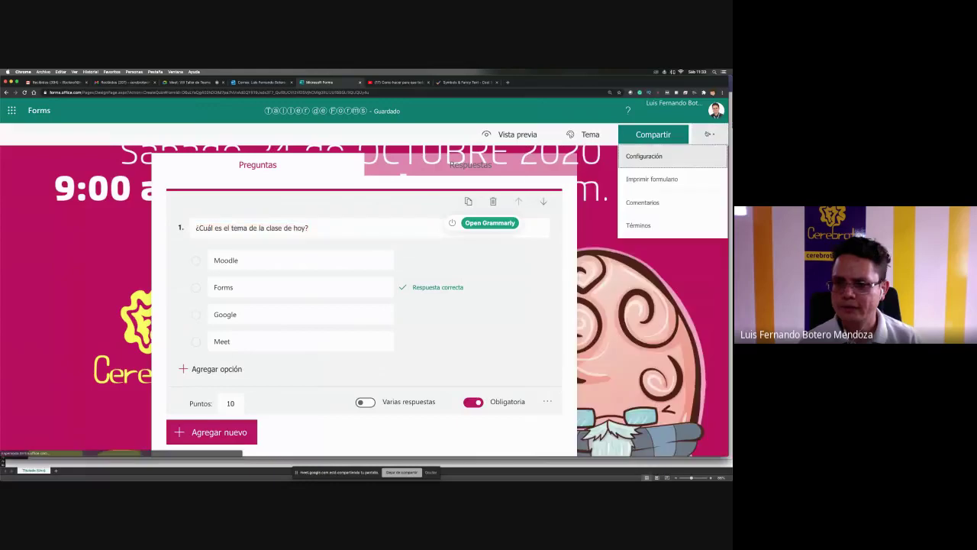
pyautogui.click(548, 401)
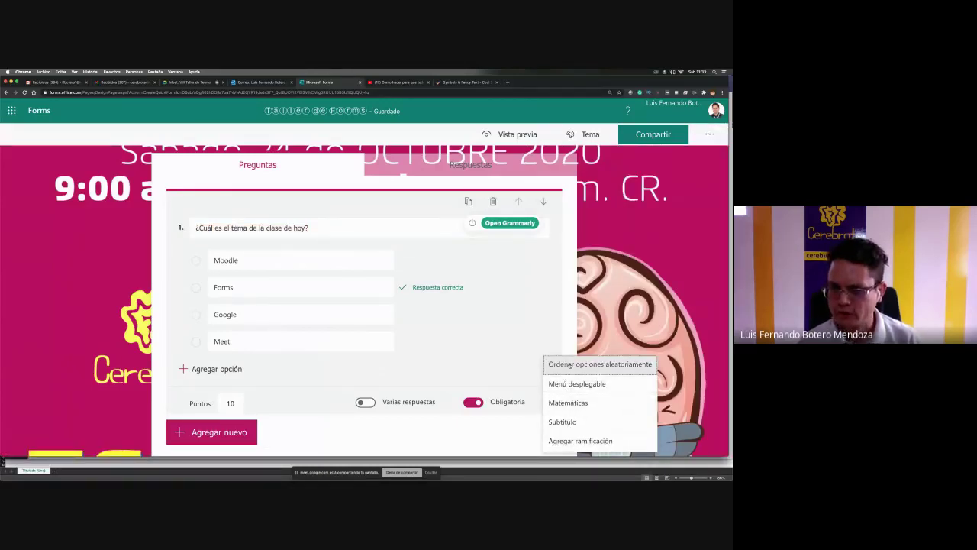
# Step: Shuffle the answer order of question 1
pyautogui.click(569, 365)
pyautogui.scroll(-20, 562, 370)
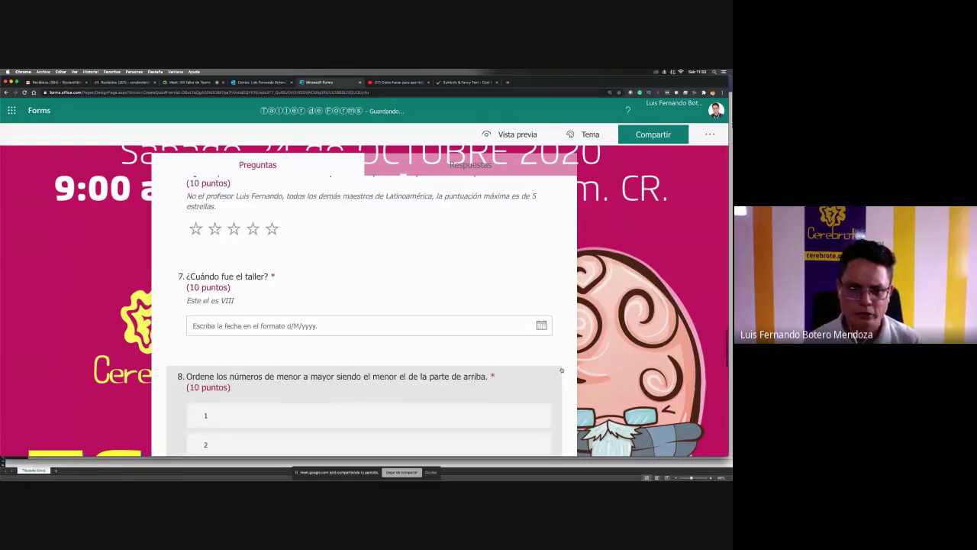
pyautogui.scroll(15, 562, 370)
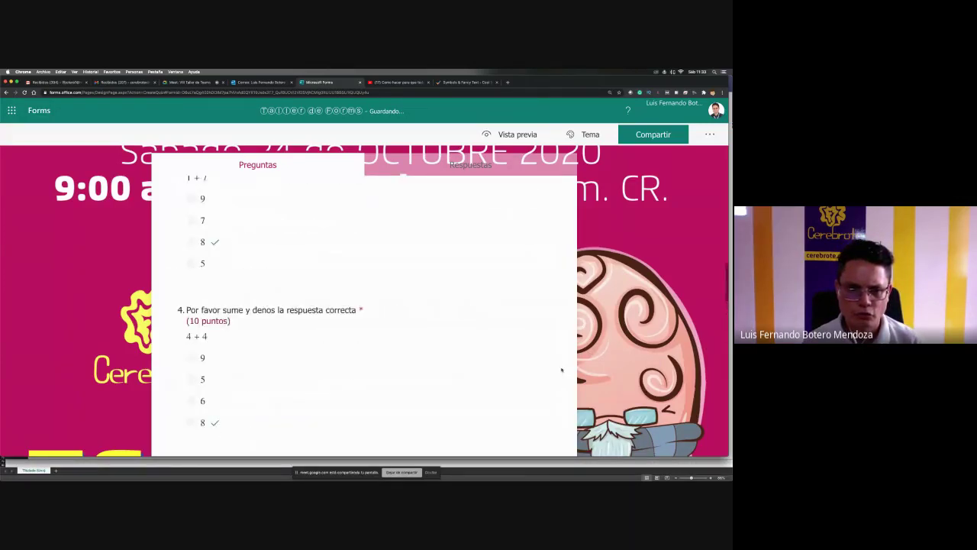
pyautogui.scroll(5, 562, 370)
pyautogui.scroll(-4, 561, 368)
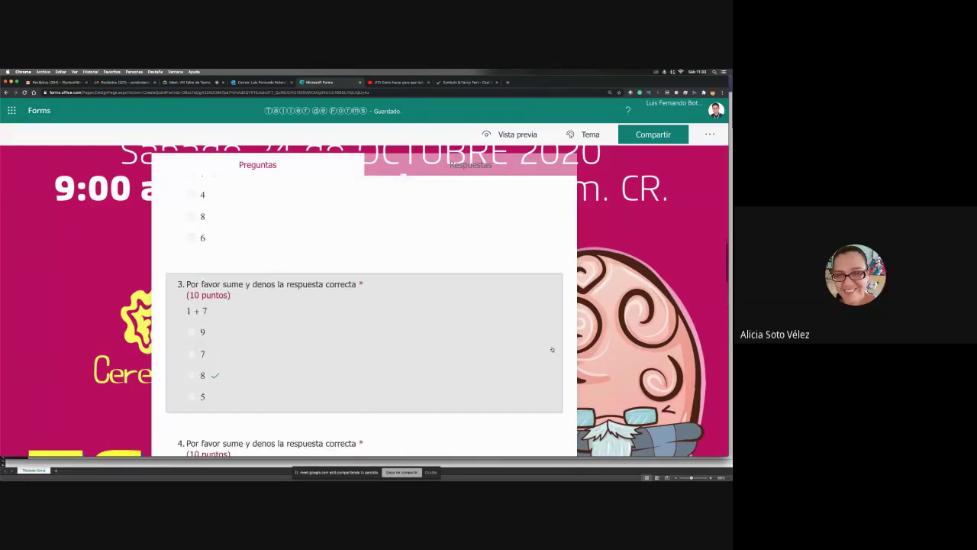
# Step: Turn on math formatting (Matemáticas) for question 3
pyautogui.click(552, 350)
pyautogui.click(547, 422)
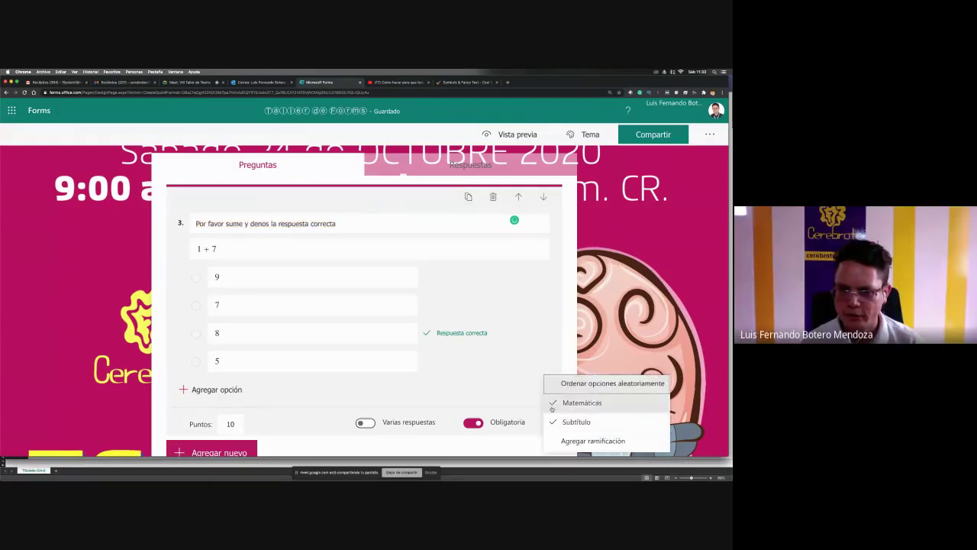
pyautogui.click(584, 403)
pyautogui.scroll(8, 520, 349)
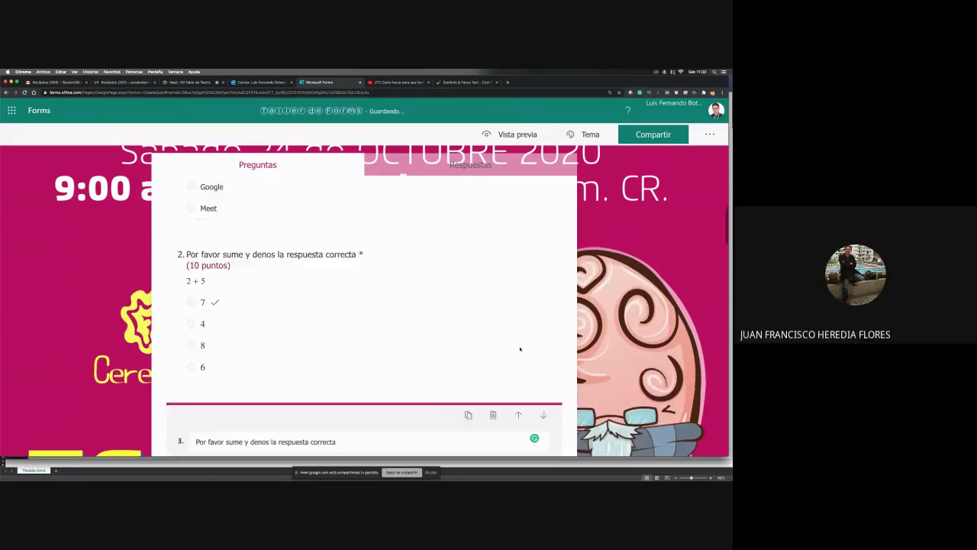
pyautogui.scroll(-4, 520, 349)
# Step: Shuffle the answer order of question 2
pyautogui.click(520, 349)
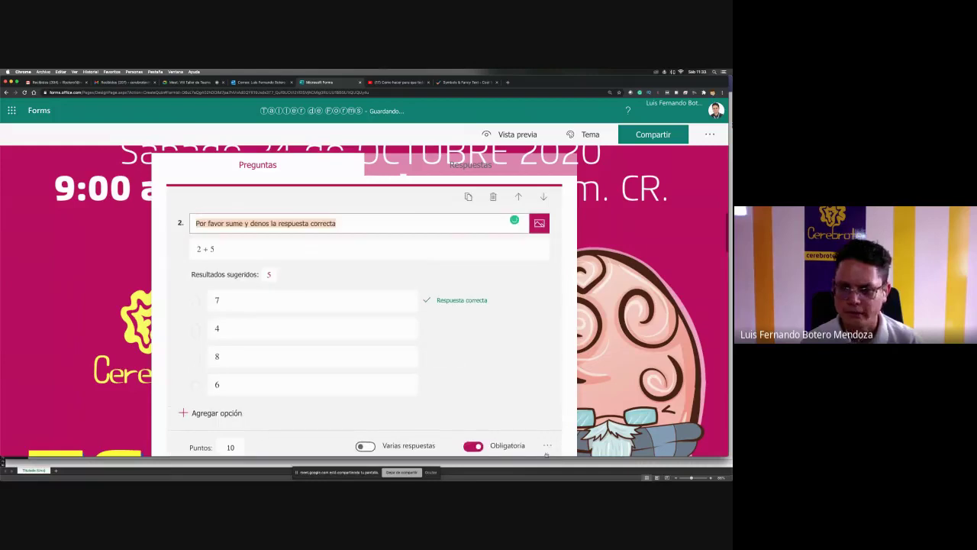
pyautogui.click(545, 446)
pyautogui.click(596, 384)
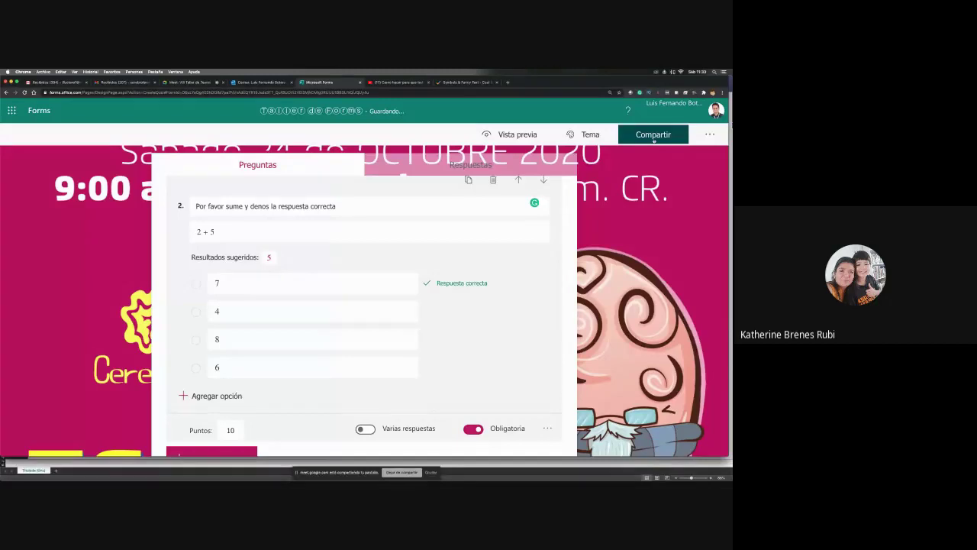
pyautogui.scroll(-15, 447, 364)
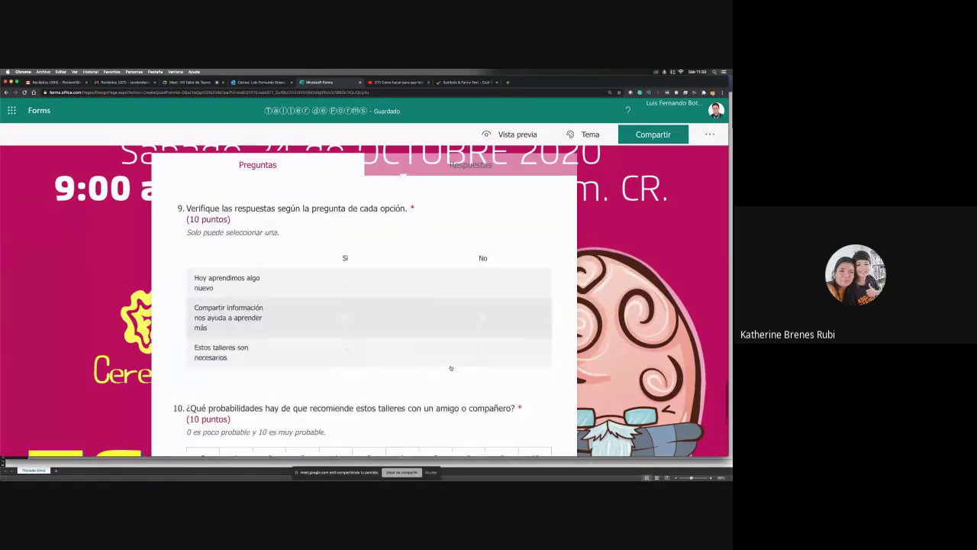
pyautogui.scroll(-5, 450, 368)
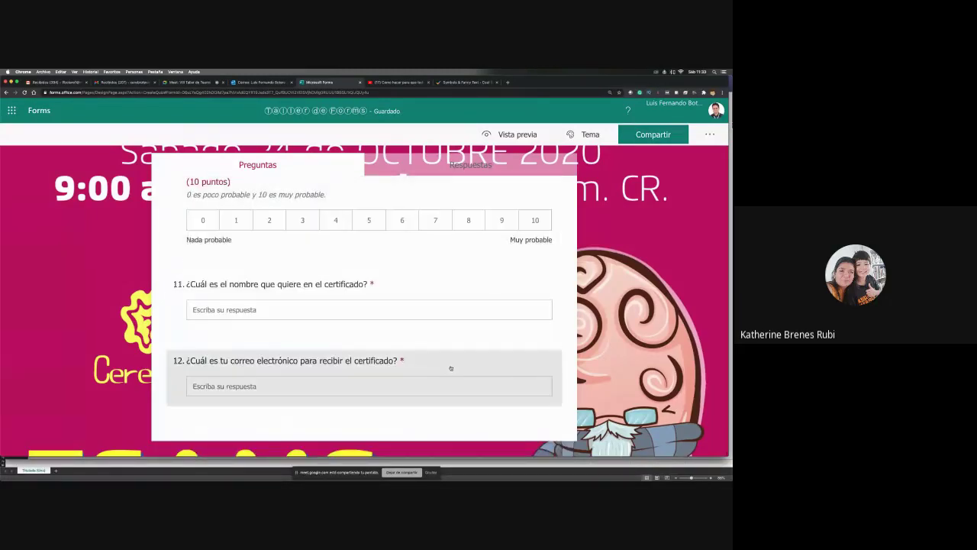
# Step: Add the subtitle 'Nombre y apellido, por favor en ese orden.' to question 11
pyautogui.click(381, 291)
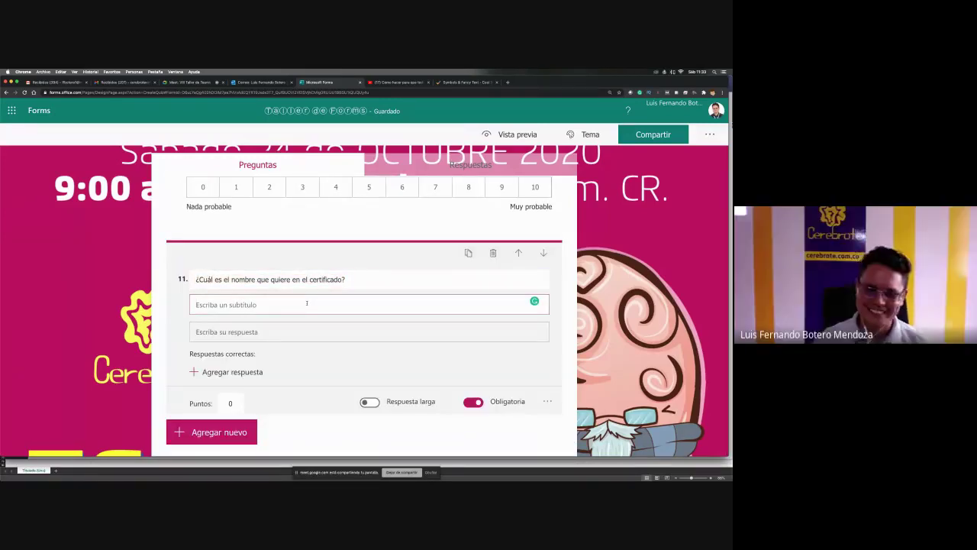
pyautogui.write('Nom')
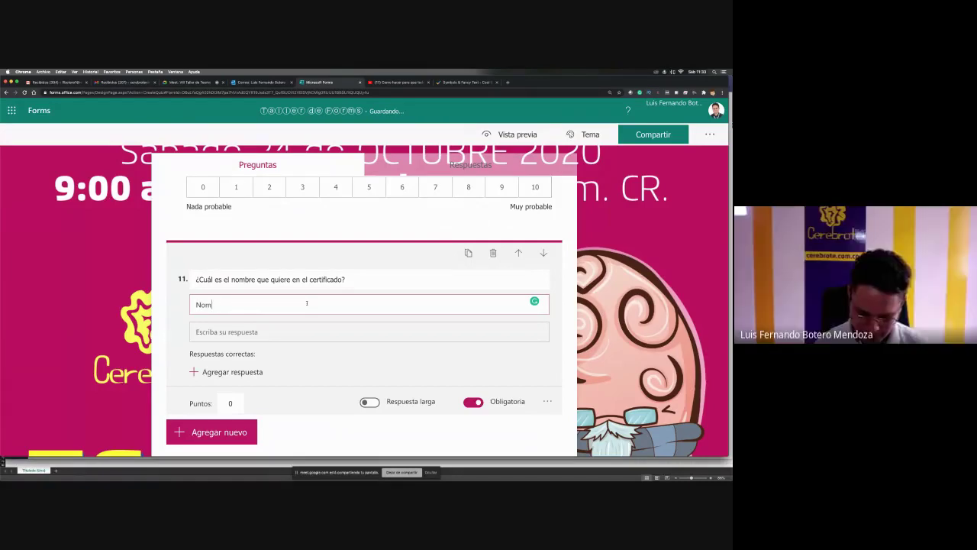
pyautogui.write('bre y ape')
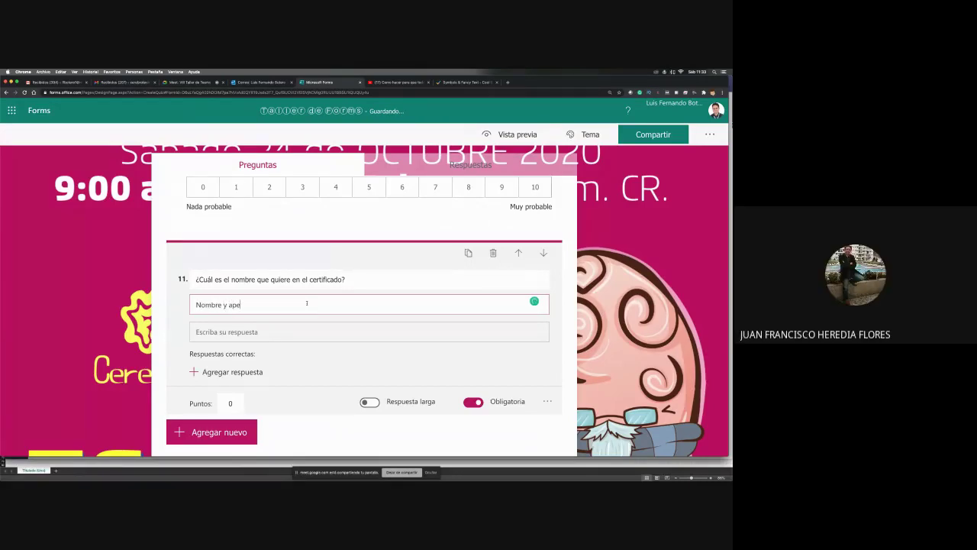
pyautogui.write('lli')
pyautogui.press('BackSpace')
pyautogui.write('do, po')
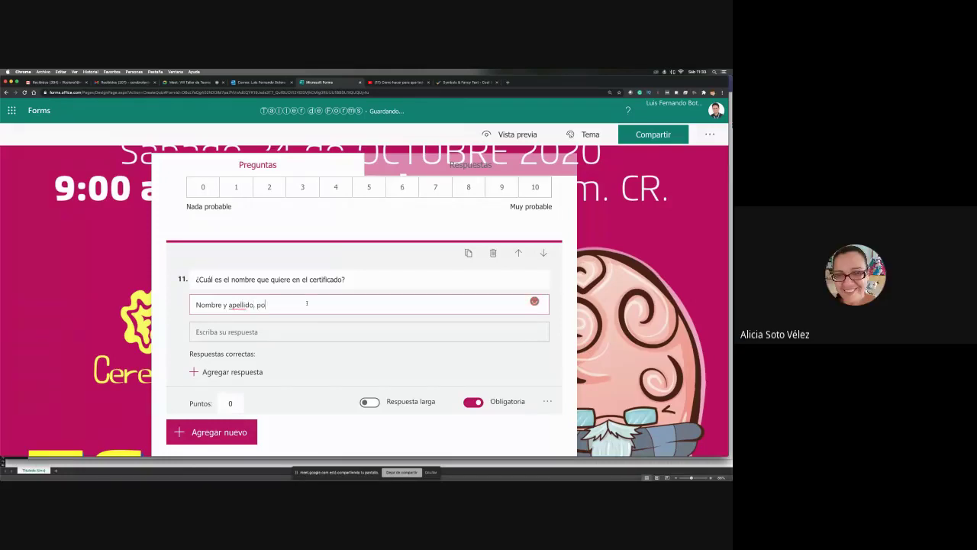
pyautogui.write('r favor en el')
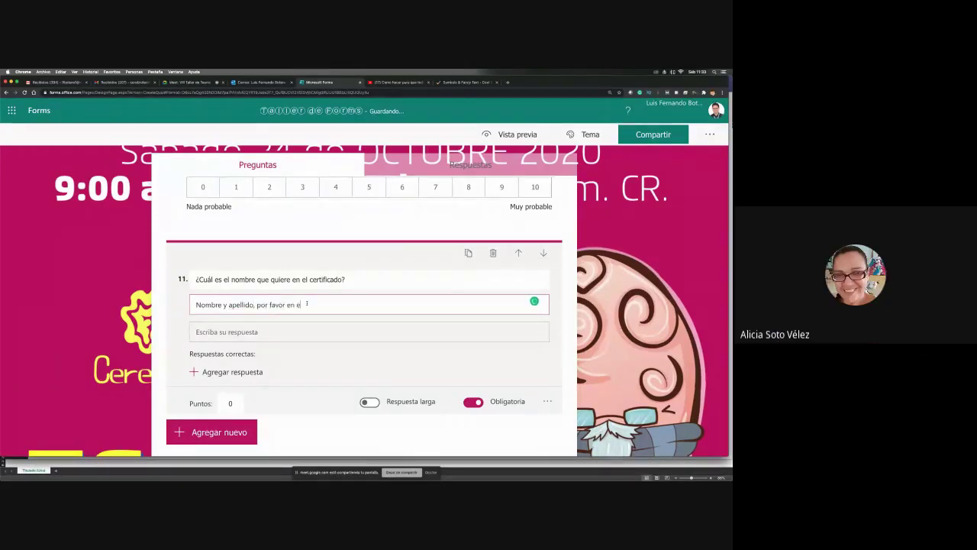
pyautogui.press('BackSpace')
pyautogui.write('se orden.')
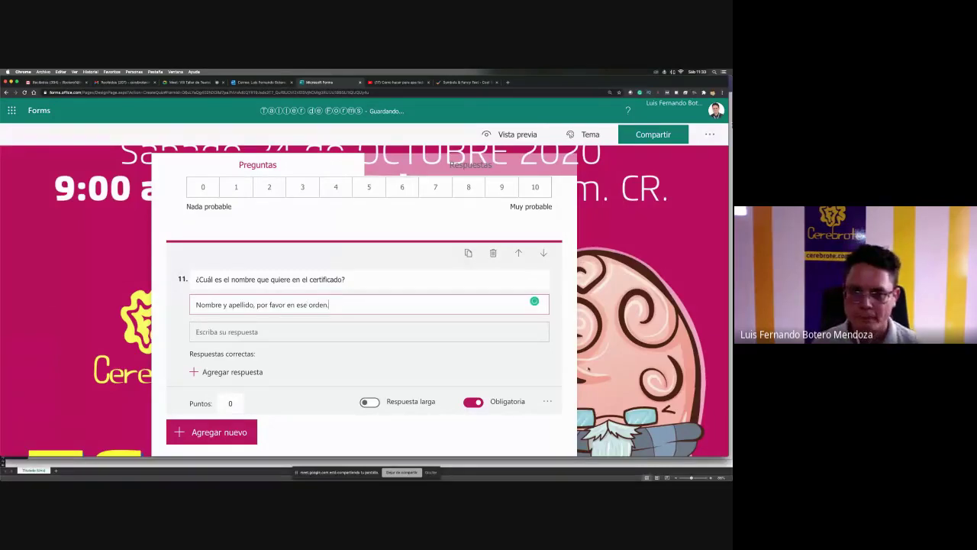
pyautogui.scroll(15, 564, 367)
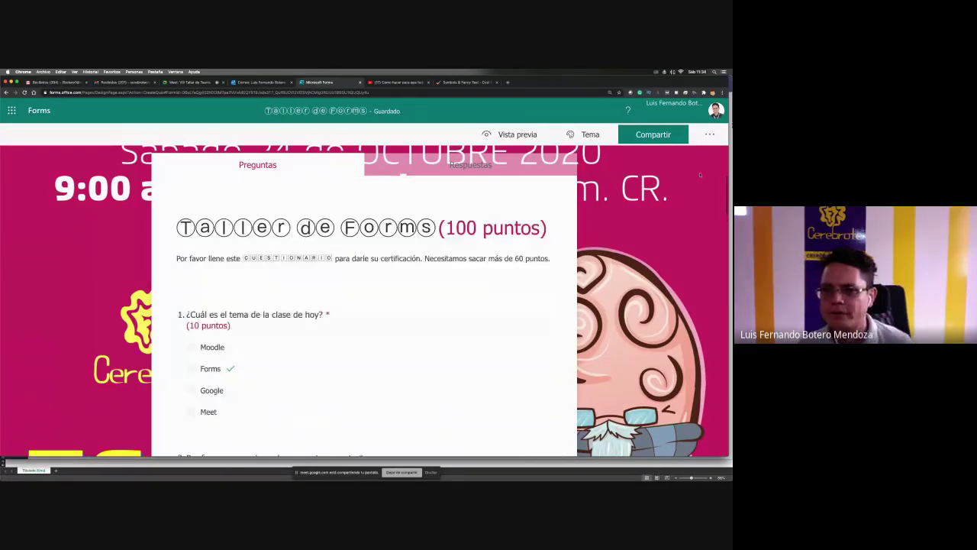
pyautogui.click(647, 136)
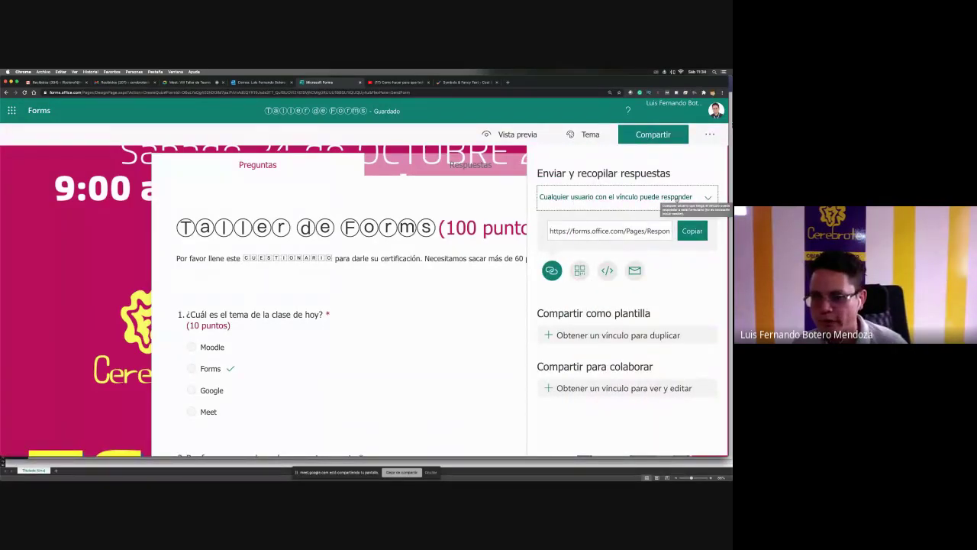
# Step: Copy the quiz's response link and go to the Google Meet call
pyautogui.click(688, 235)
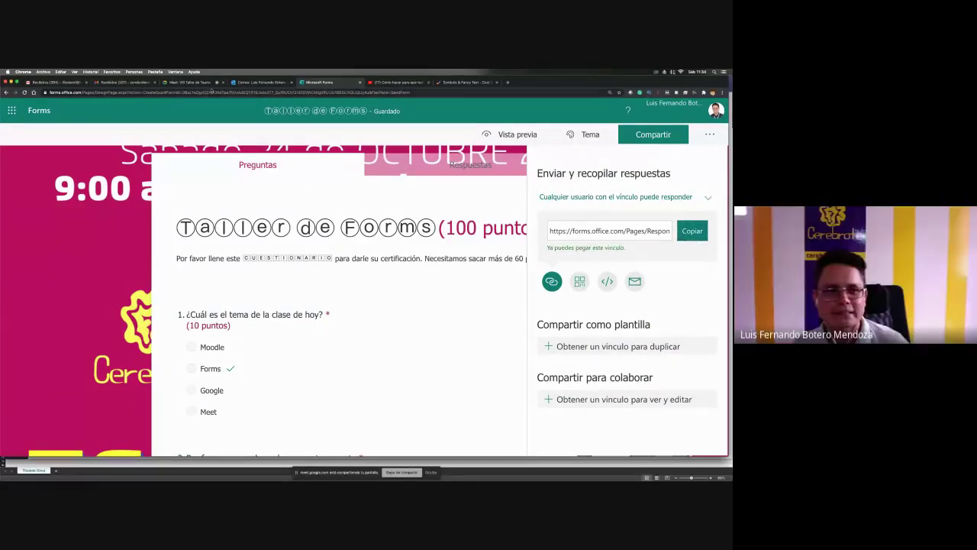
pyautogui.click(200, 83)
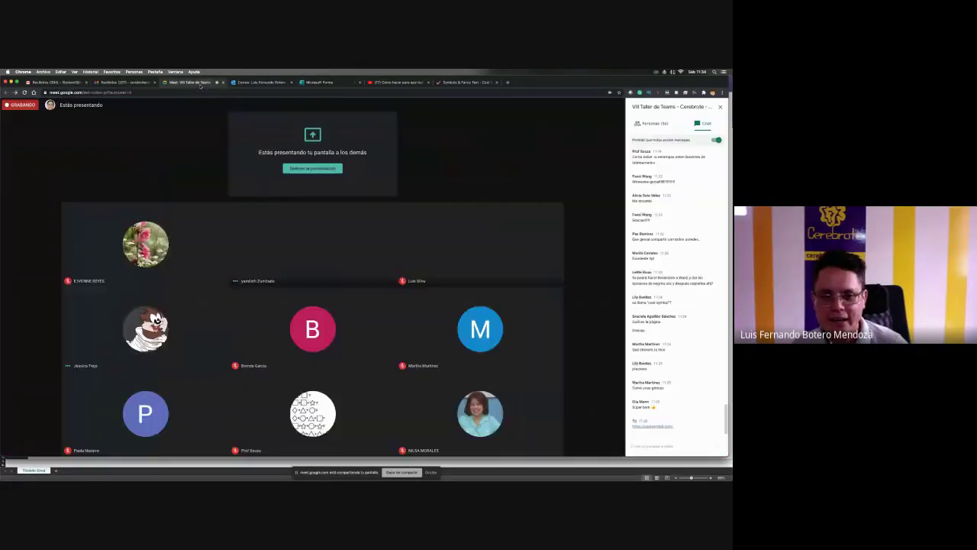
# Step: Send the copied quiz link in the Meet chat, then open the posted link
pyautogui.click(649, 446)
pyautogui.press('super+v')
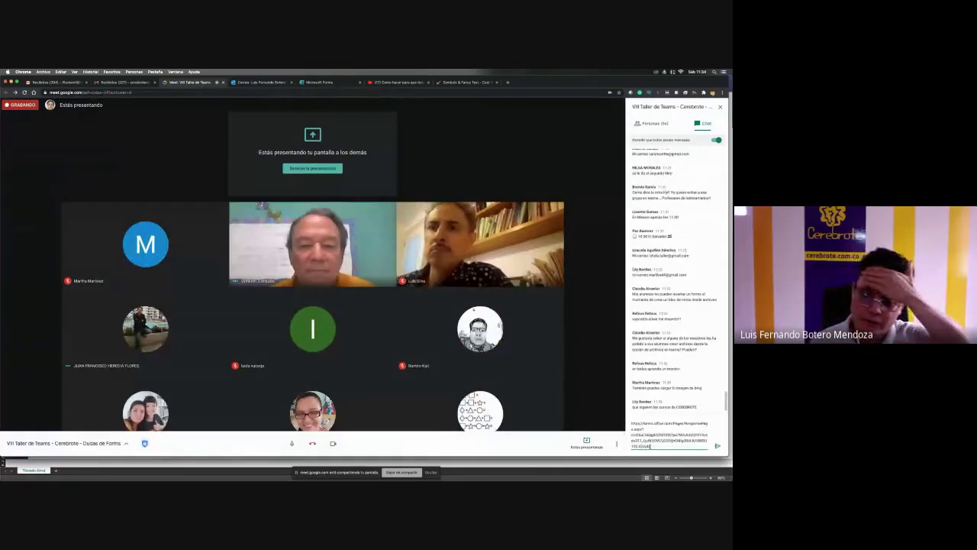
pyautogui.press('Return')
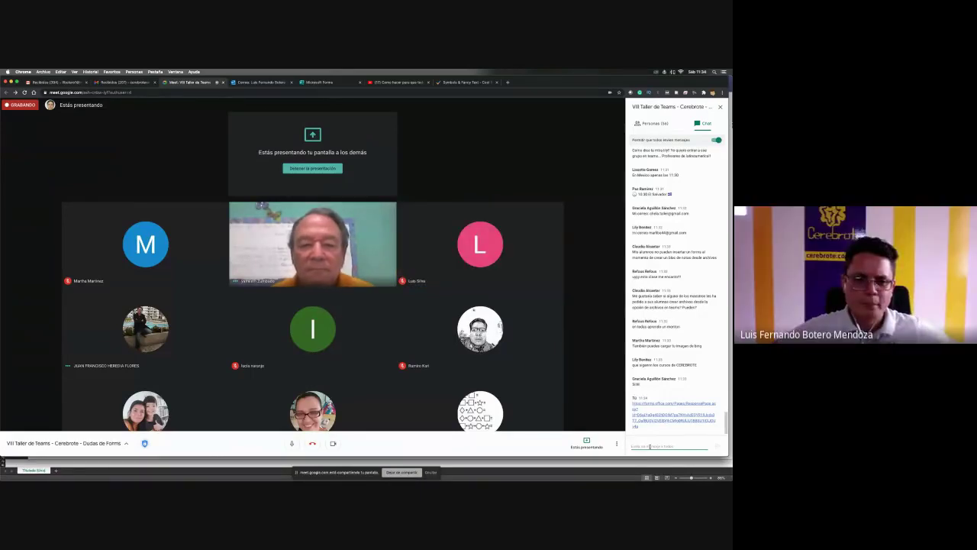
pyautogui.click(694, 425)
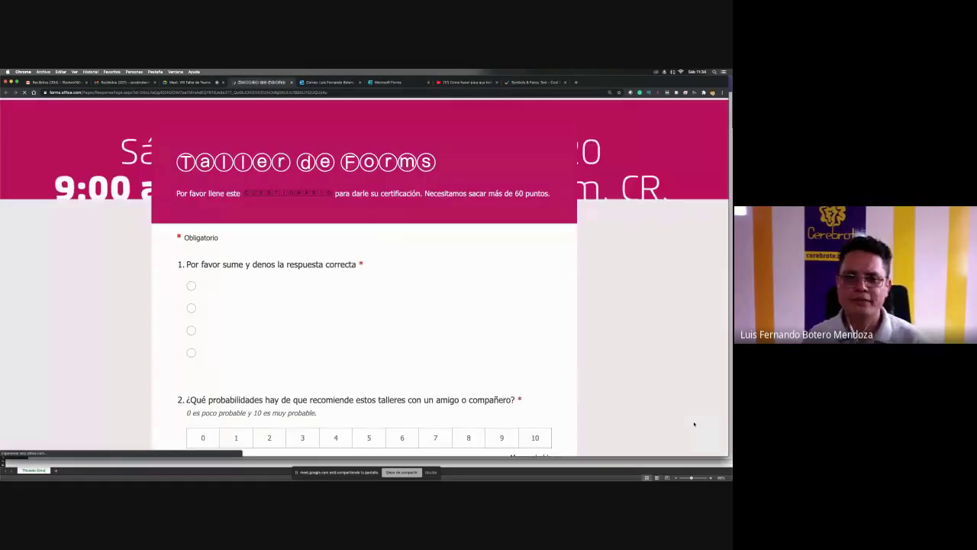
# Step: Scroll through the live Taller de Forms response page, then close it to return to Meet
pyautogui.scroll(-10, 462, 339)
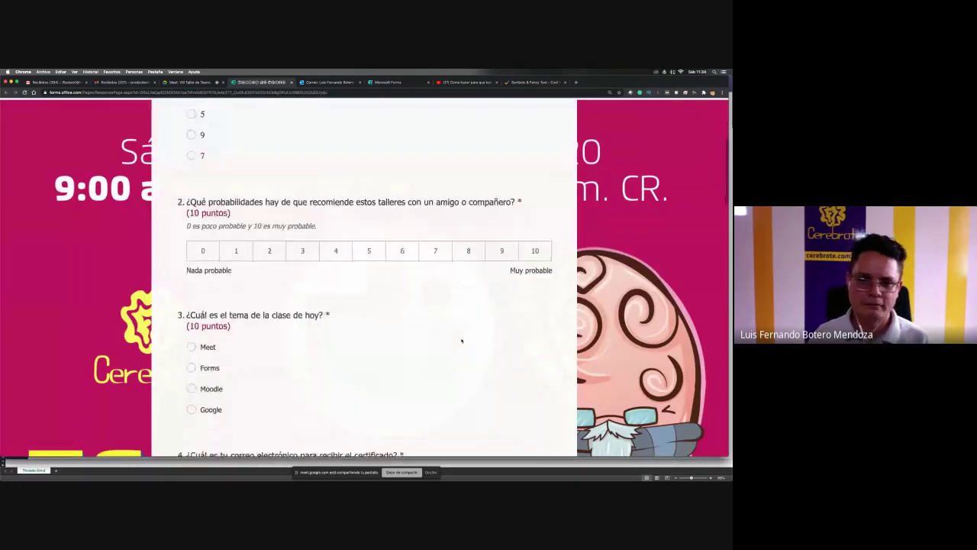
pyautogui.scroll(-15, 461, 342)
pyautogui.scroll(15, 461, 341)
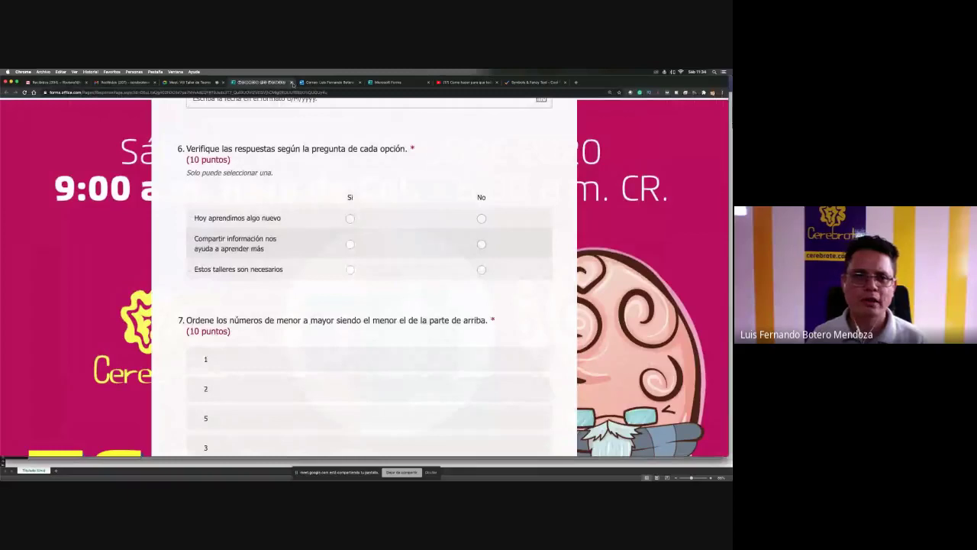
pyautogui.click(292, 81)
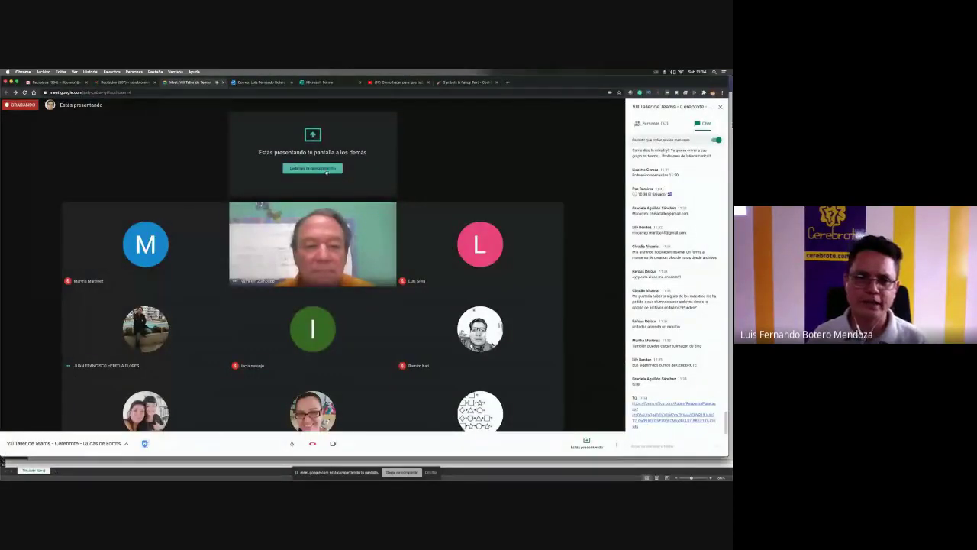
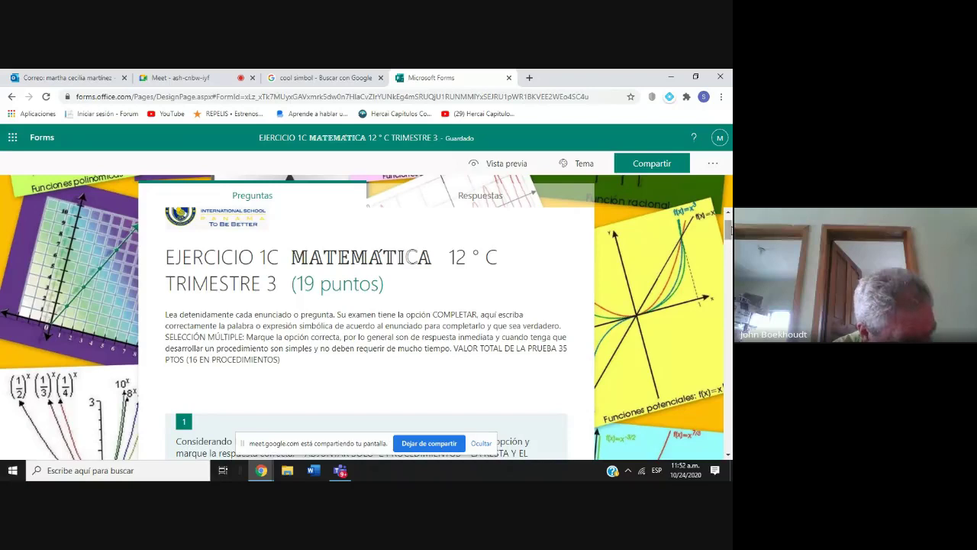
pyautogui.moveTo(731, 229); pyautogui.dragTo(727, 434)
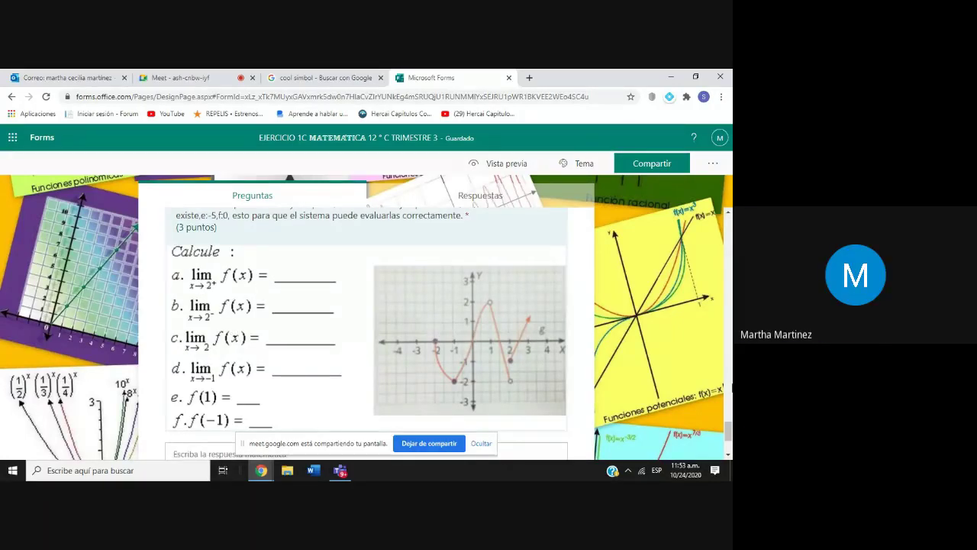
pyautogui.scroll(1, 730, 431)
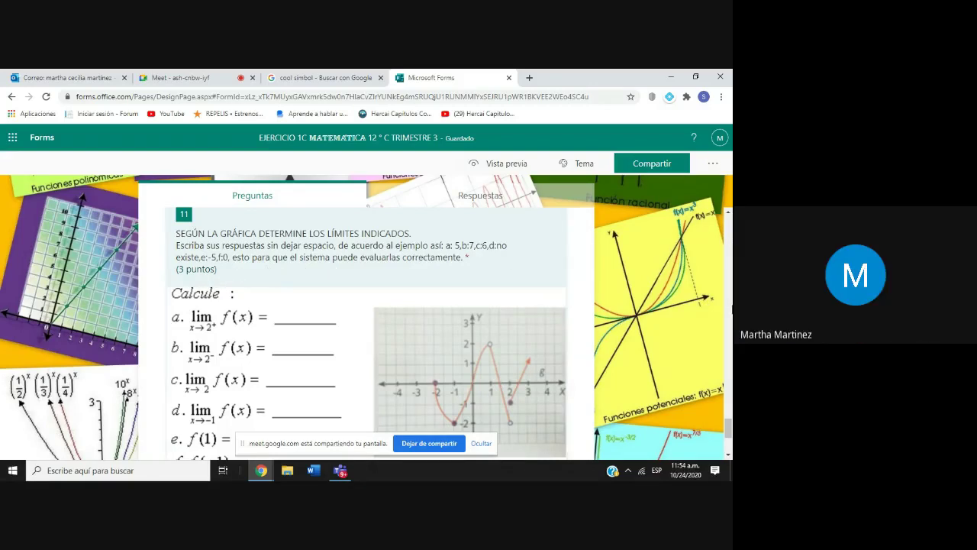
pyautogui.scroll(-3, 702, 405)
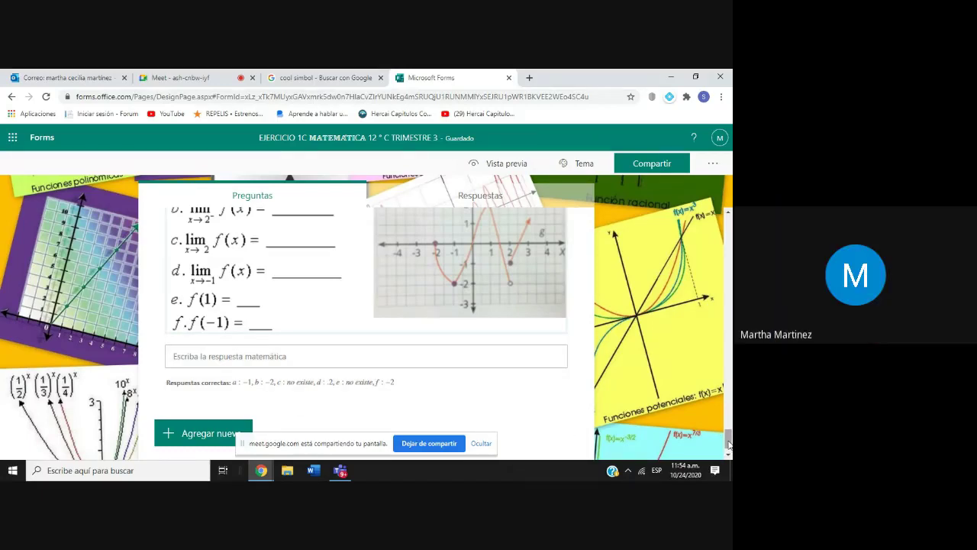
# Step: Scroll back to question 7 and stop sharing the math quiz with the Meet call
pyautogui.moveTo(729, 445); pyautogui.dragTo(728, 337)
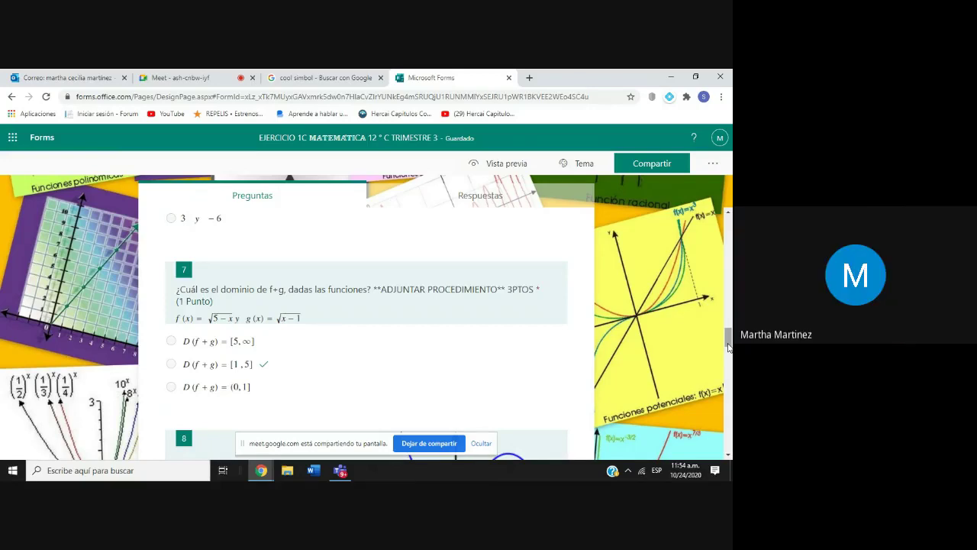
pyautogui.scroll(1, 458, 391)
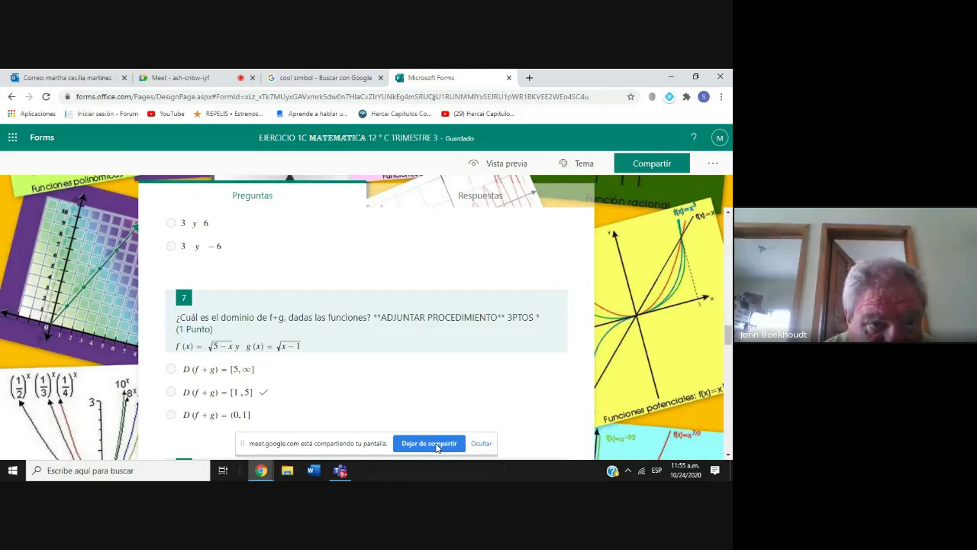
pyautogui.click(437, 444)
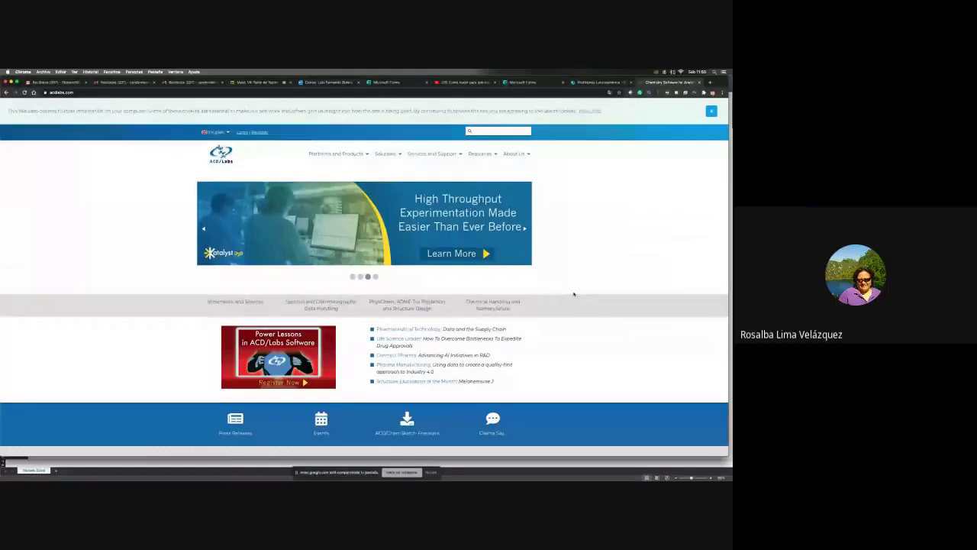
# Step: Scroll the ACD/Labs homepage and open its language dropdown
pyautogui.scroll(-5, 574, 294)
pyautogui.scroll(3, 574, 294)
pyautogui.scroll(2, 574, 294)
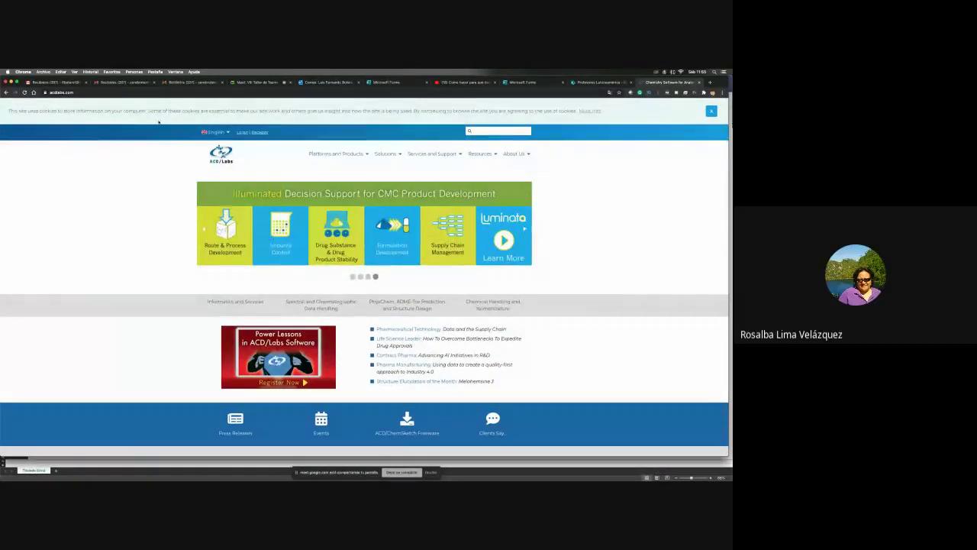
pyautogui.click(214, 132)
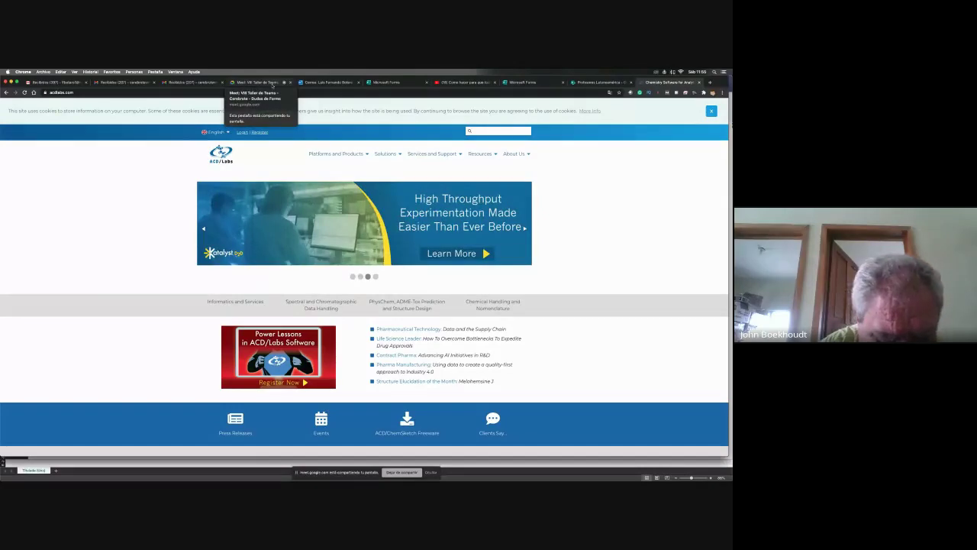
# Step: Return to the untitled form and add a second choice question
pyautogui.click(526, 82)
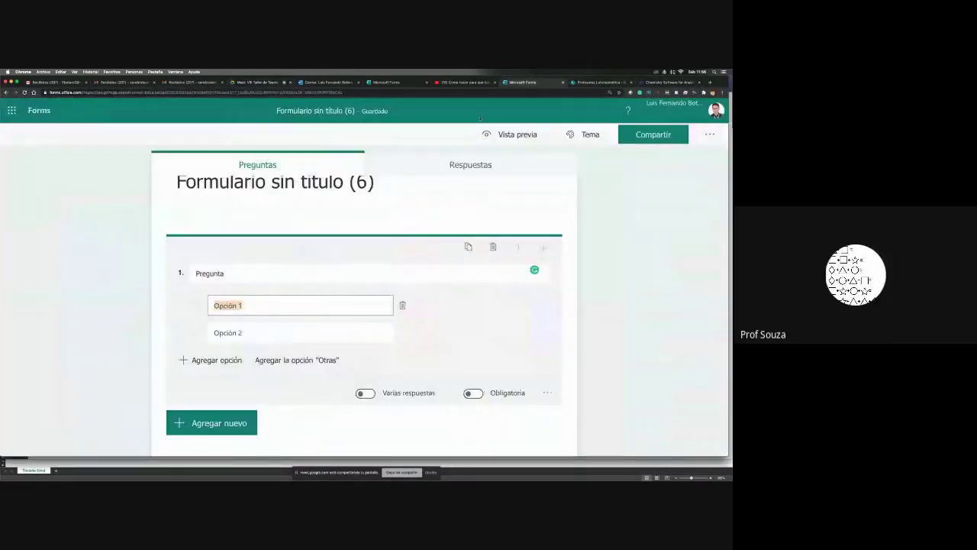
pyautogui.click(267, 275)
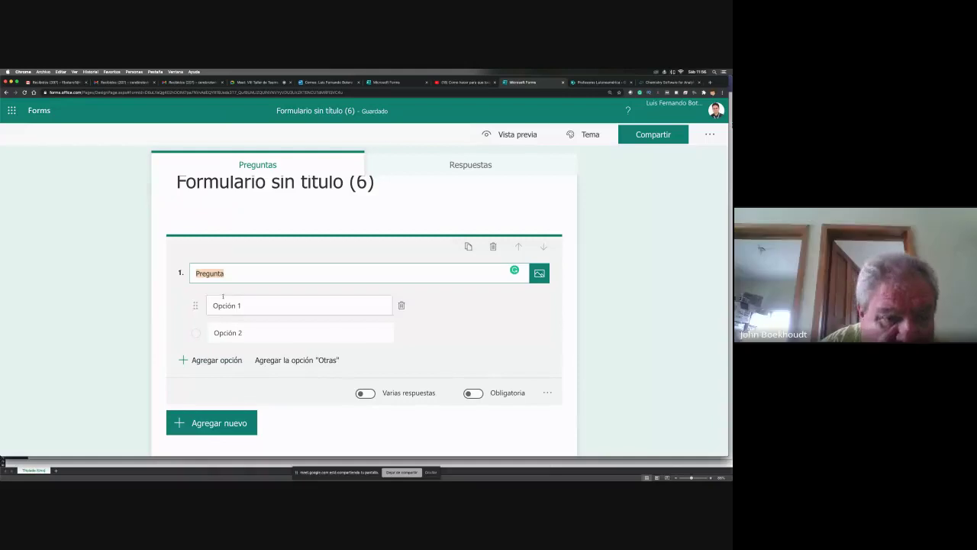
pyautogui.click(194, 426)
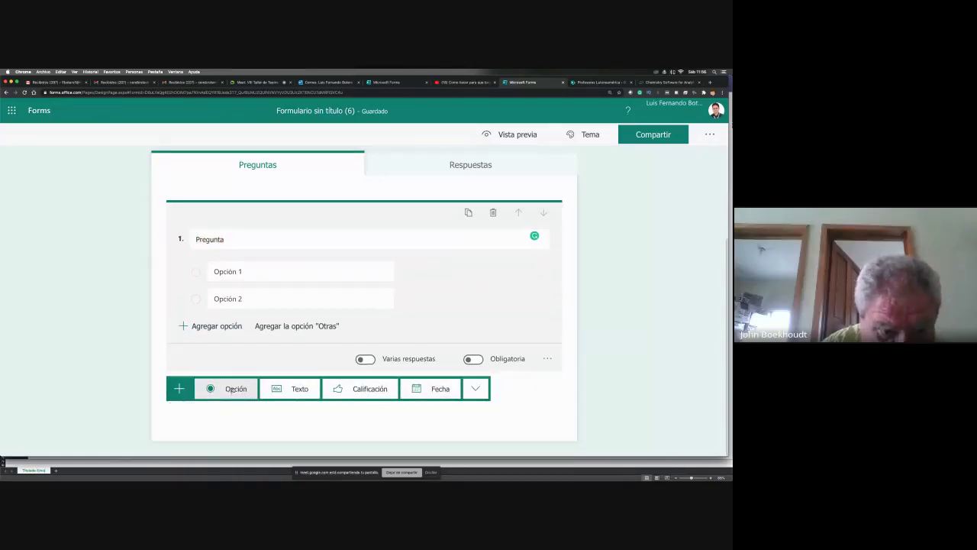
pyautogui.click(233, 390)
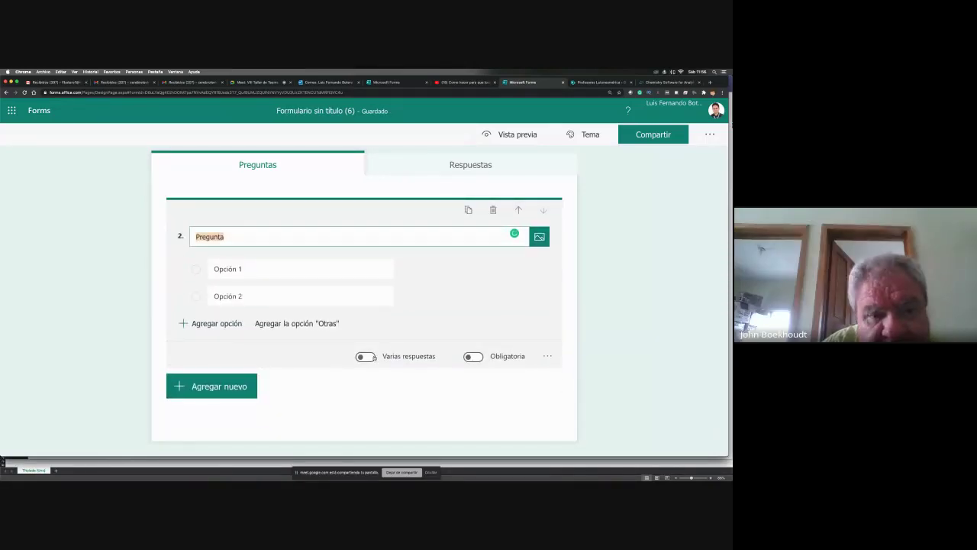
pyautogui.click(547, 356)
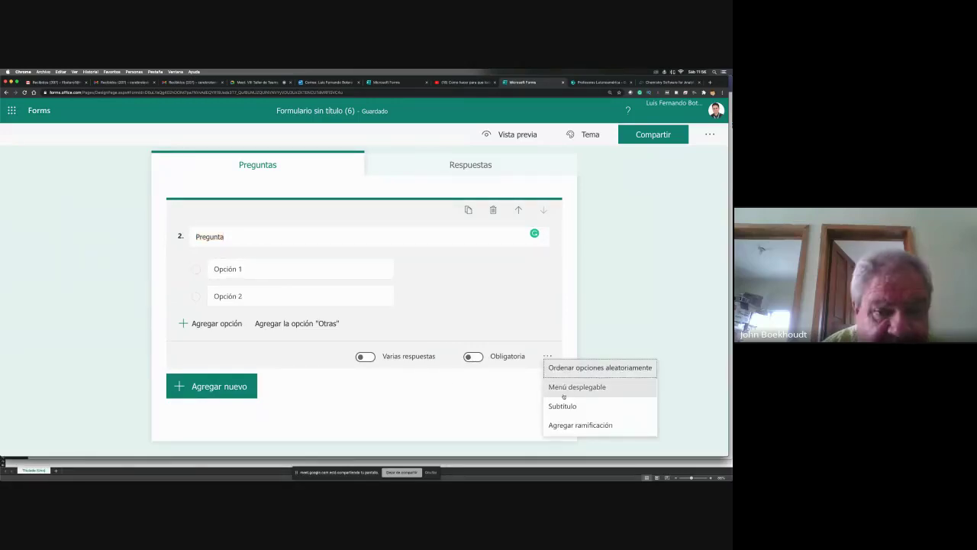
# Step: Add a third question as a text question with long answer enabled
pyautogui.click(214, 386)
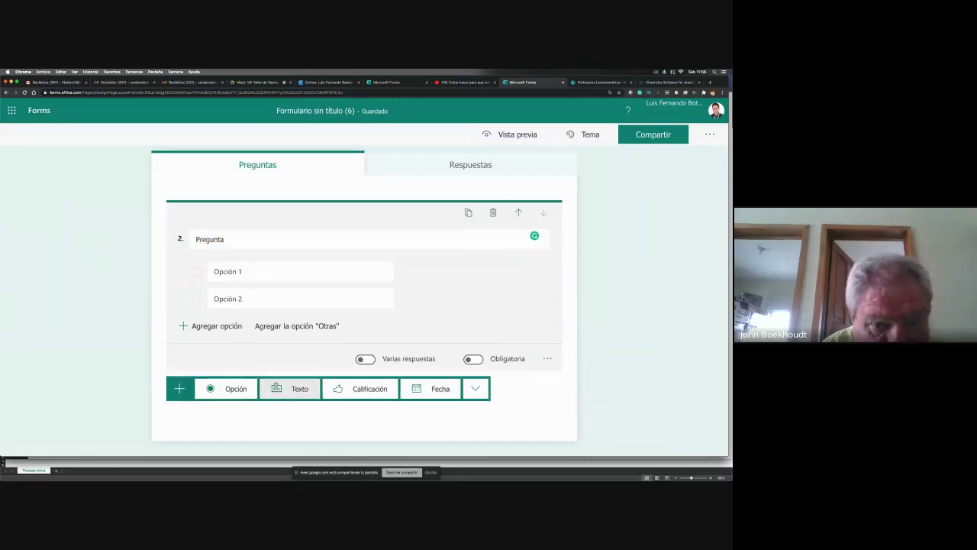
pyautogui.click(276, 387)
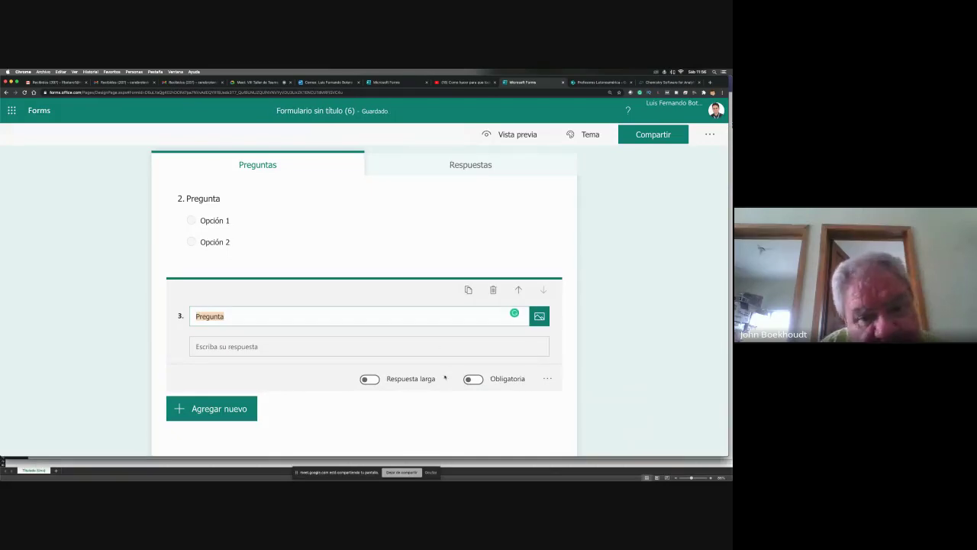
pyautogui.click(410, 382)
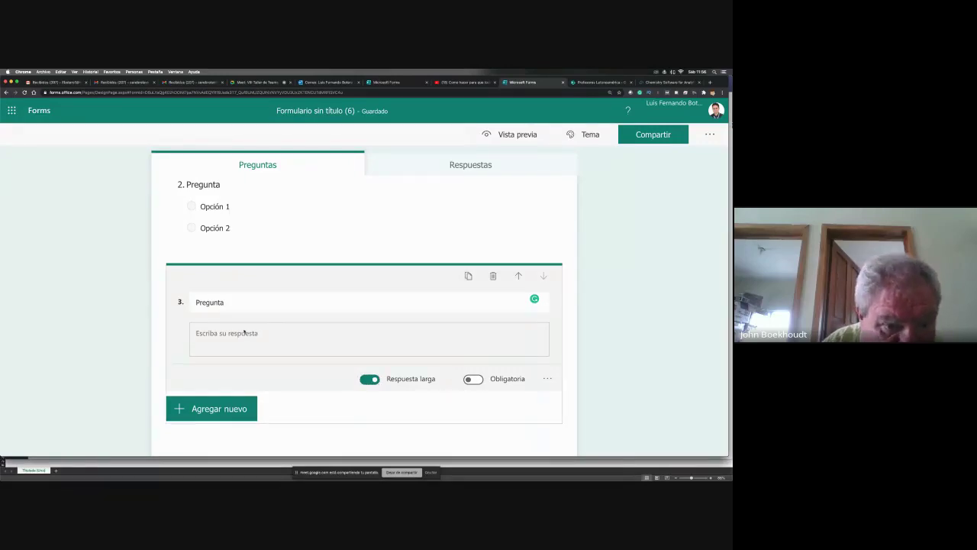
# Step: Begin the third question's title, correcting the typing so it reads 'Cu'
pyautogui.click(253, 301)
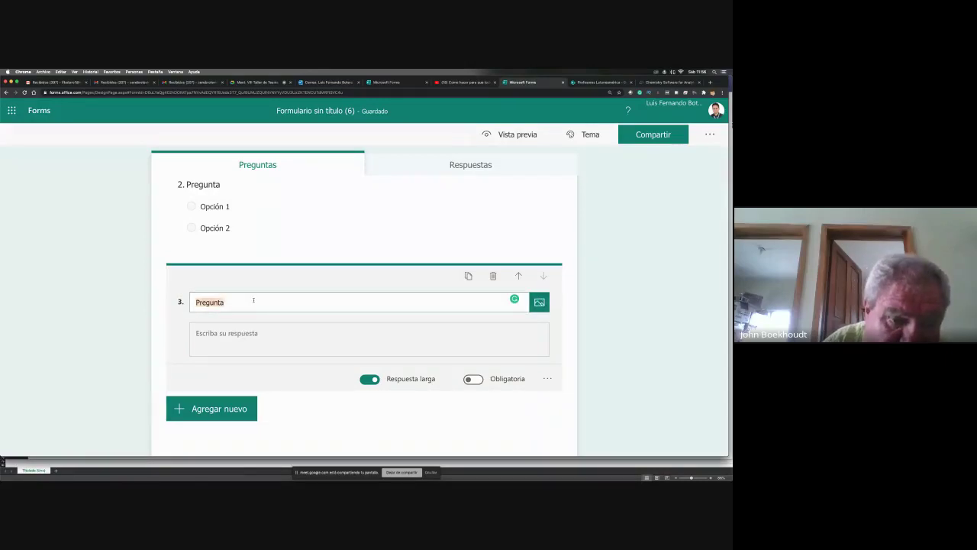
pyautogui.write('CUanto')
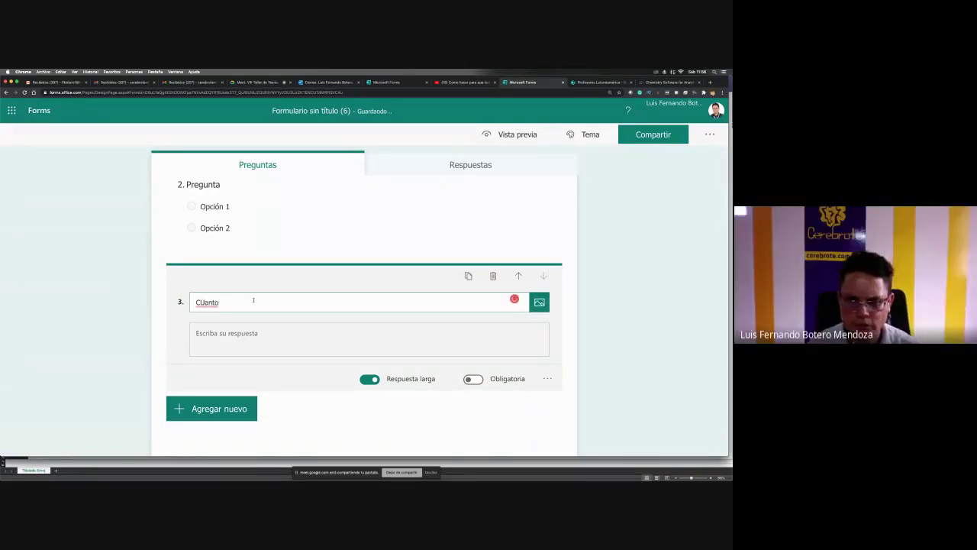
pyautogui.press('BackSpace')
pyautogui.press('BackSpace')
pyautogui.press('BackSpace')
pyautogui.press('BackSpace')
pyautogui.press('BackSpace')
pyautogui.write('u')
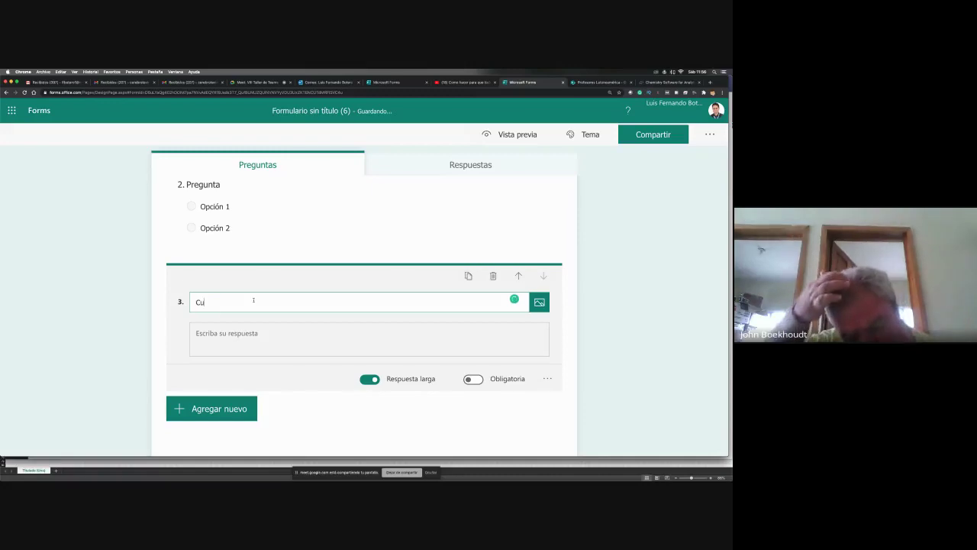
pyautogui.write('a')
pyautogui.press('BackSpace')
# Step: Keep question 3's title at 'Cu' and stop presenting the form to the call
pyautogui.write('al')
pyautogui.press('BackSpace')
pyautogui.press('BackSpace')
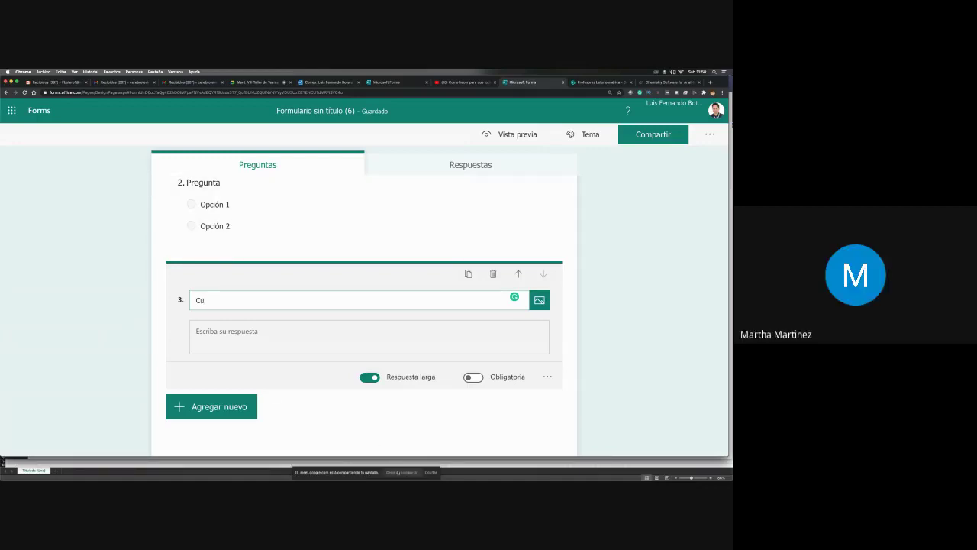
pyautogui.click(401, 472)
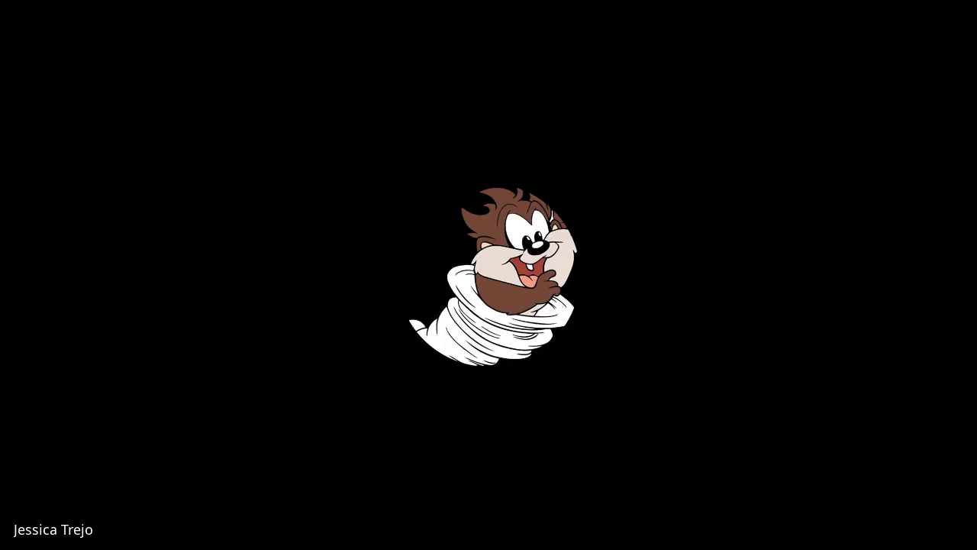
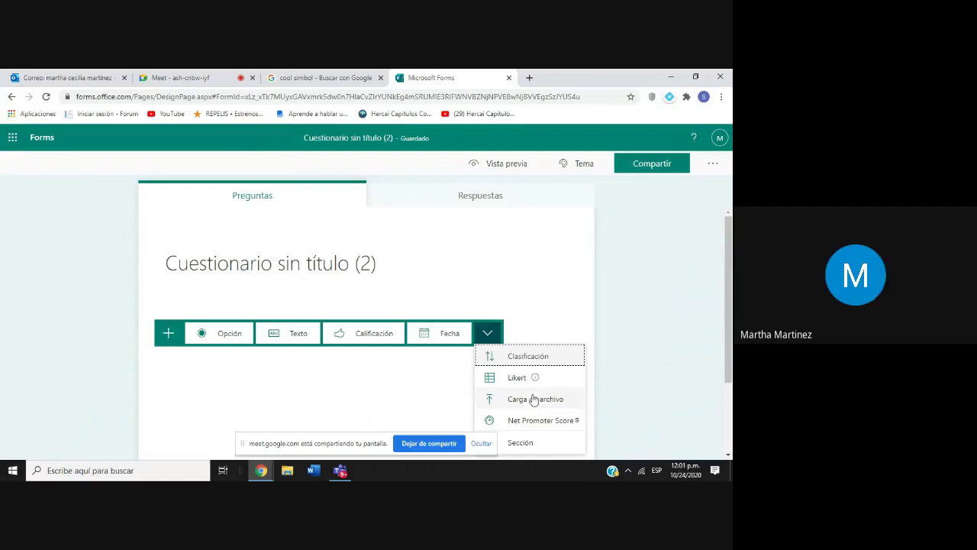
# Step: Pick Carga de archivo as the question type in Cuestionario sin título (2), then go back to Mis formularios
pyautogui.click(532, 403)
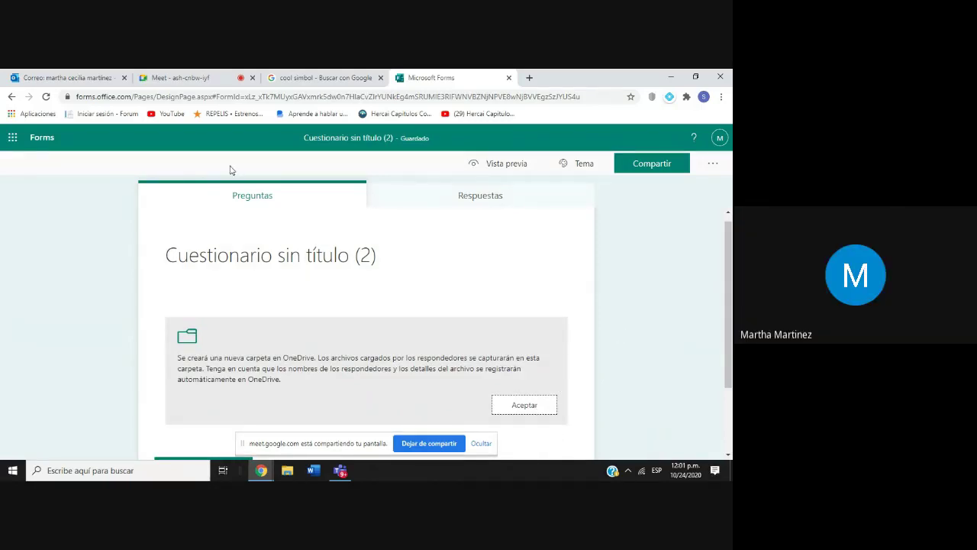
pyautogui.click(40, 139)
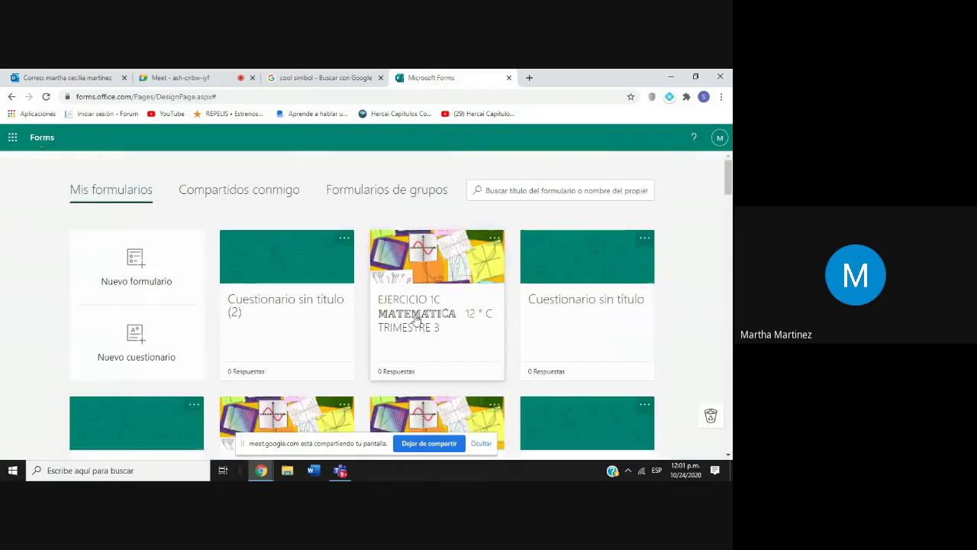
# Step: Open EJERCICIO 1C MATEMATICA 12° C TRIMESTRE 3 and confirm question 2's second option is Respuesta correcta
pyautogui.click(432, 307)
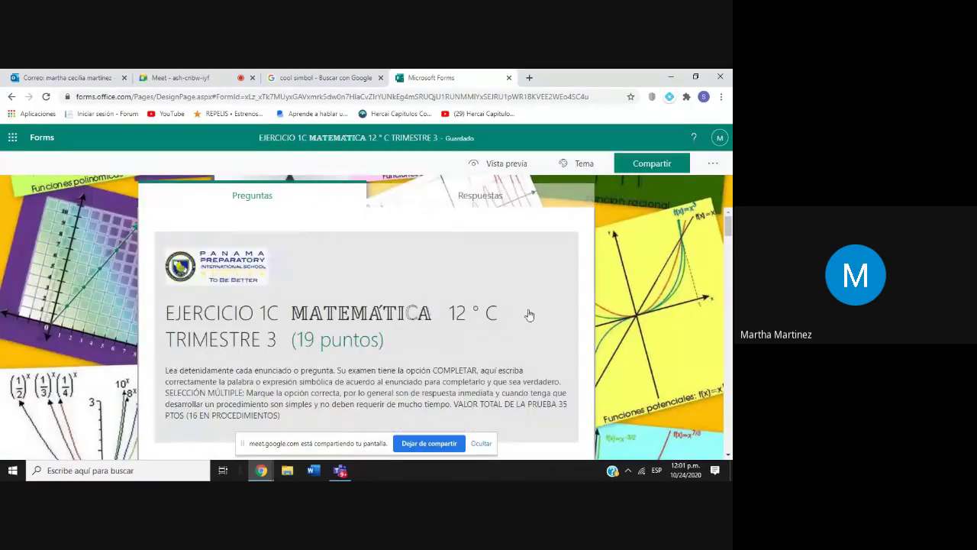
pyautogui.moveTo(728, 227); pyautogui.dragTo(727, 259)
pyautogui.click(284, 197)
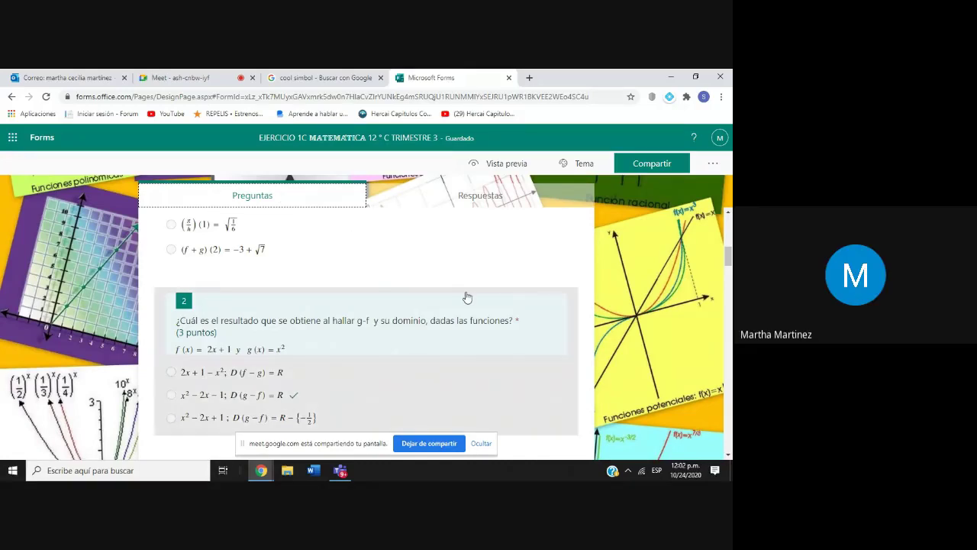
pyautogui.click(372, 304)
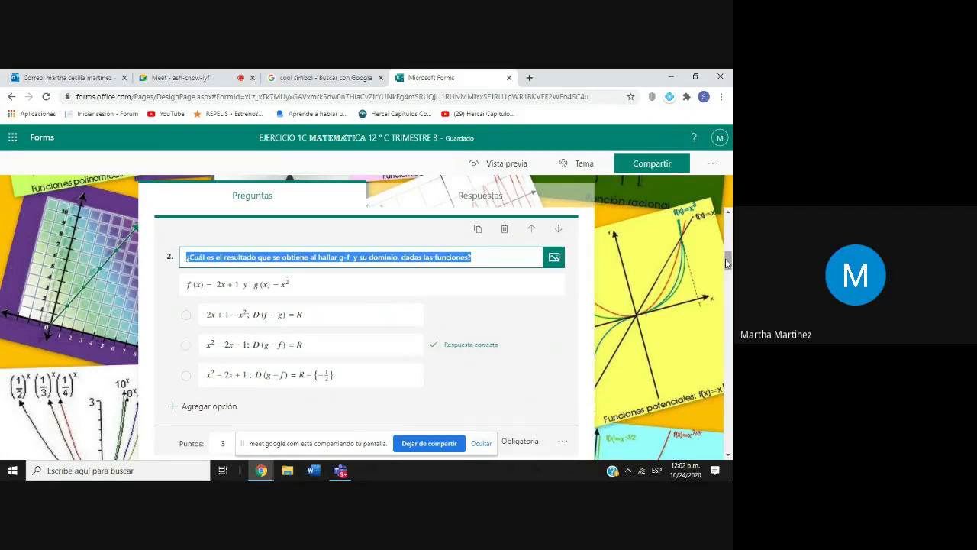
pyautogui.moveTo(728, 262); pyautogui.dragTo(726, 260)
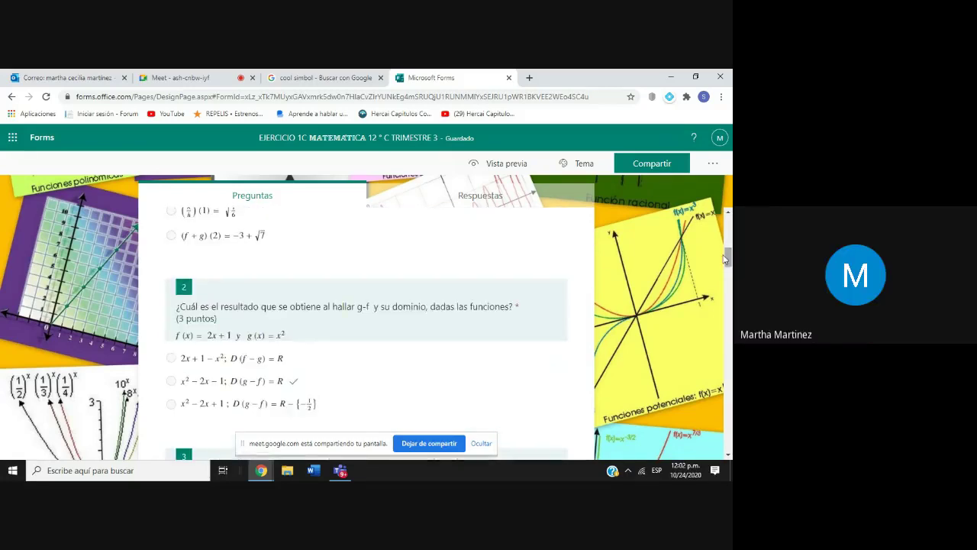
pyautogui.click(494, 349)
pyautogui.click(495, 349)
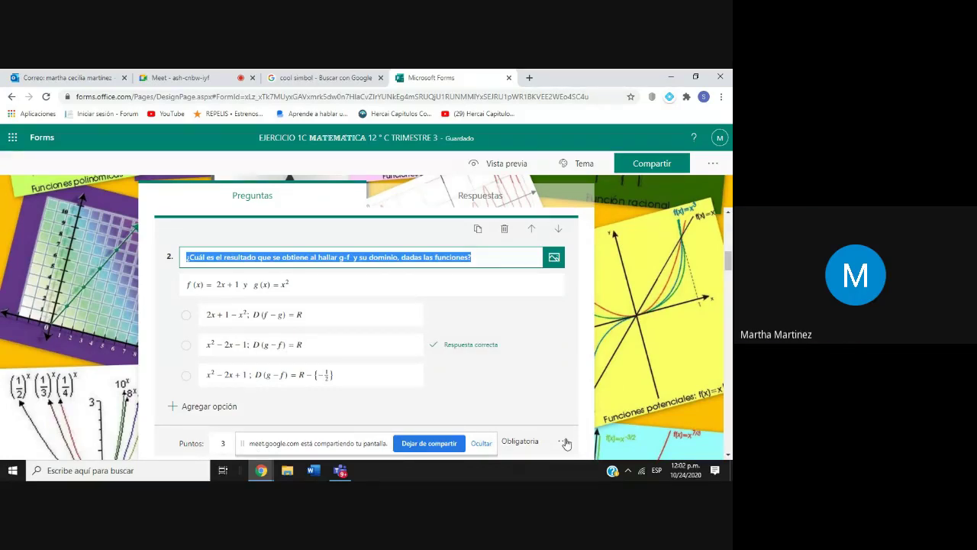
pyautogui.click(596, 417)
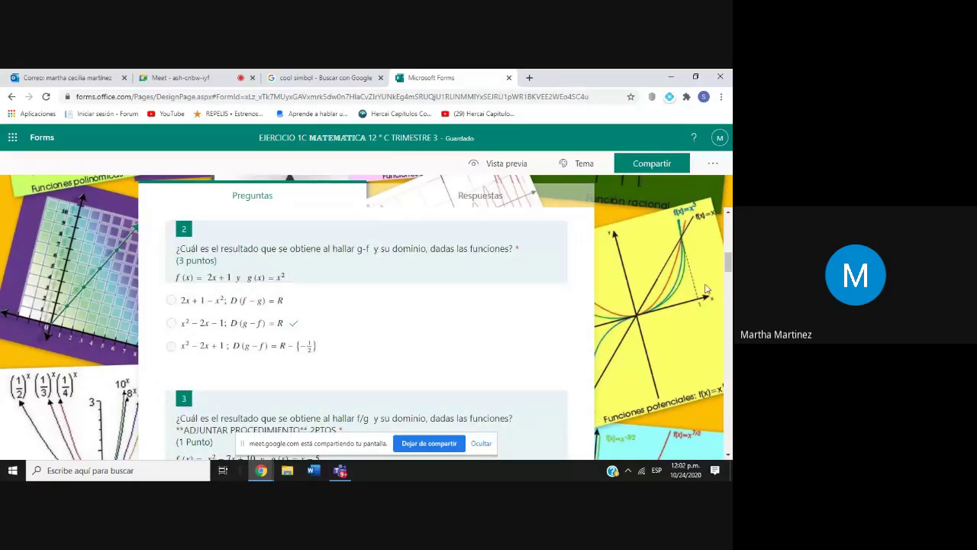
pyautogui.moveTo(729, 261); pyautogui.dragTo(728, 447)
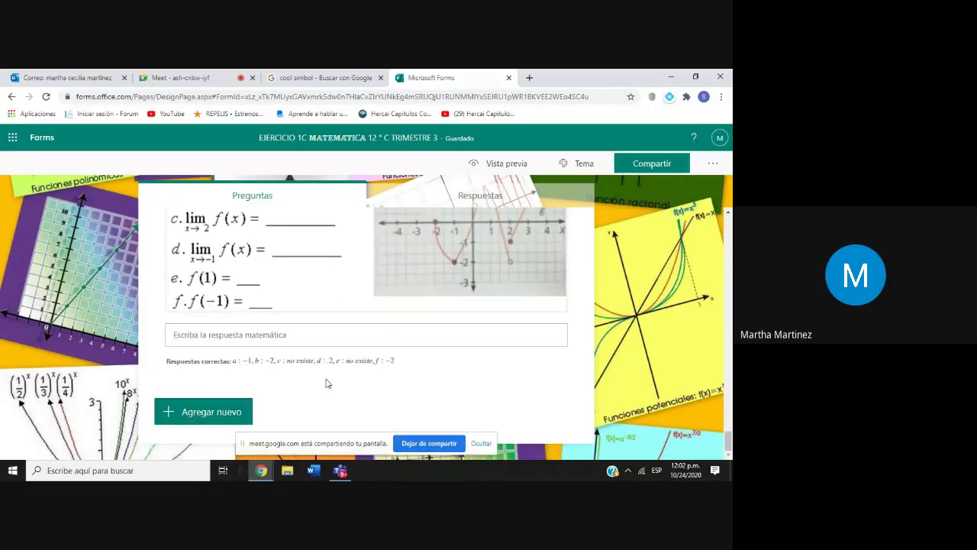
# Step: Add a blank Opción (choice) question 12 at the end of the quiz
pyautogui.click(252, 420)
pyautogui.click(233, 413)
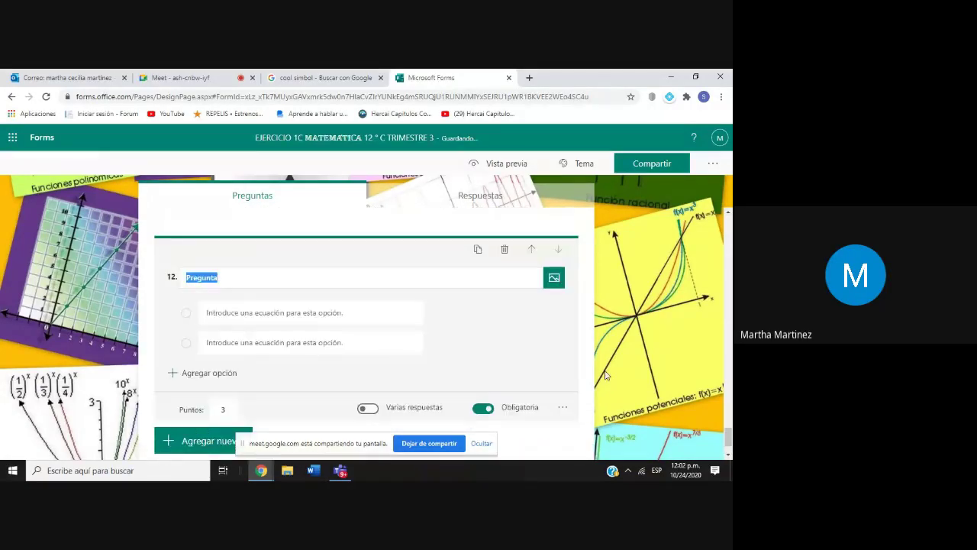
pyautogui.click(729, 436)
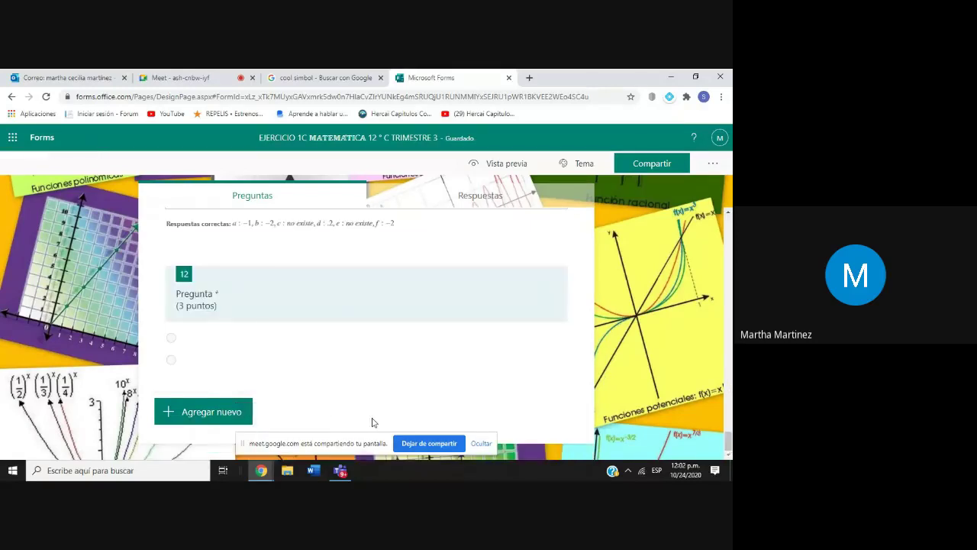
# Step: Add a Carga de archivo question 13 and accept the SharePoint folder notice
pyautogui.click(238, 409)
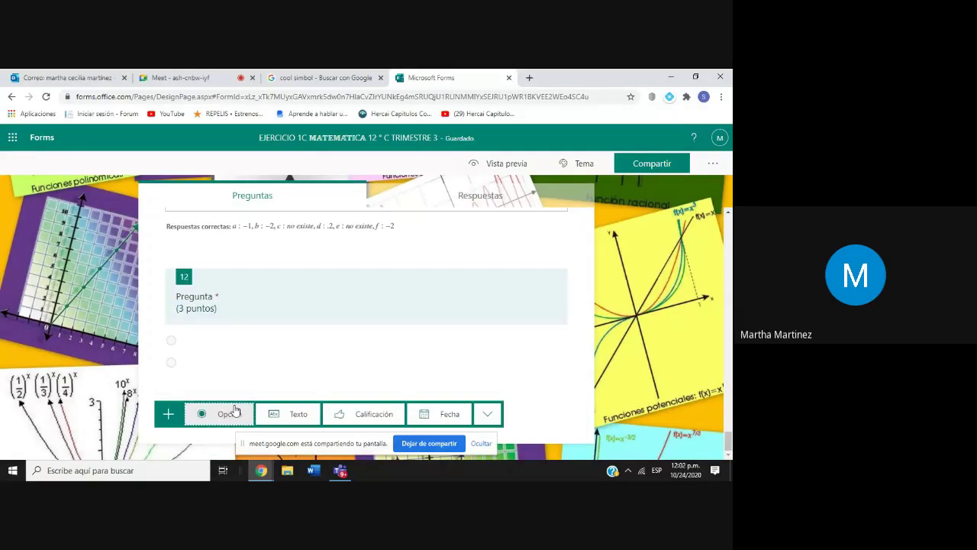
pyautogui.click(486, 416)
pyautogui.click(516, 407)
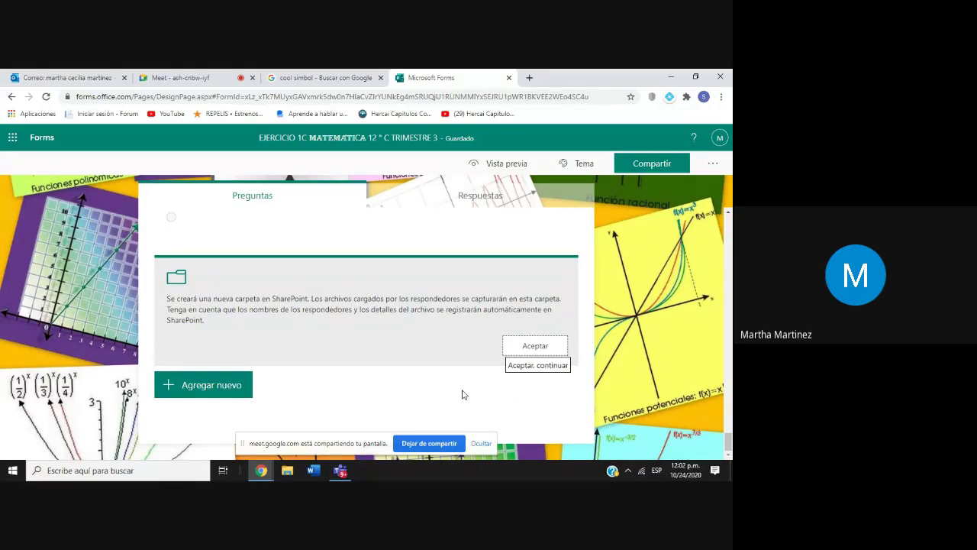
pyautogui.click(548, 348)
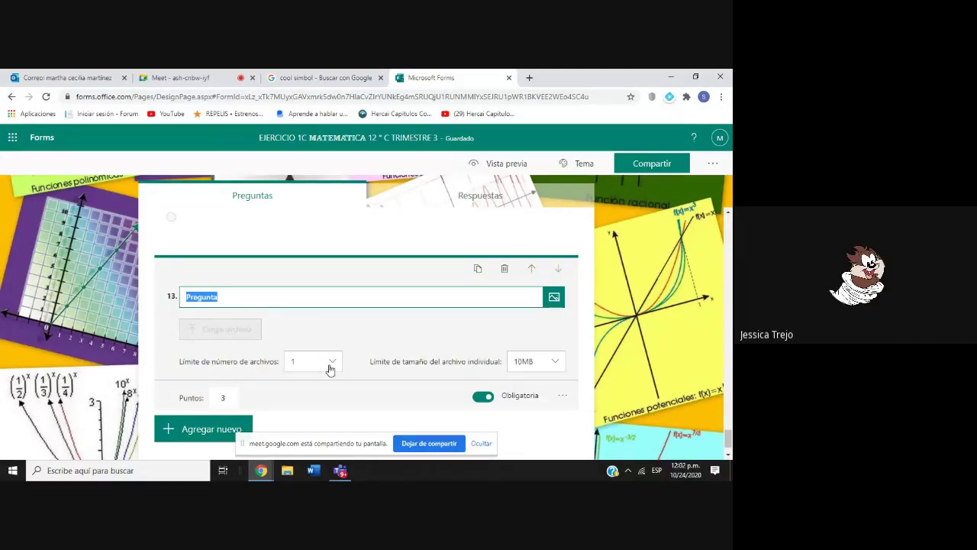
# Step: Replace question 13's default 'Pregunta' title with 'Anexar aquí'
pyautogui.click(318, 299)
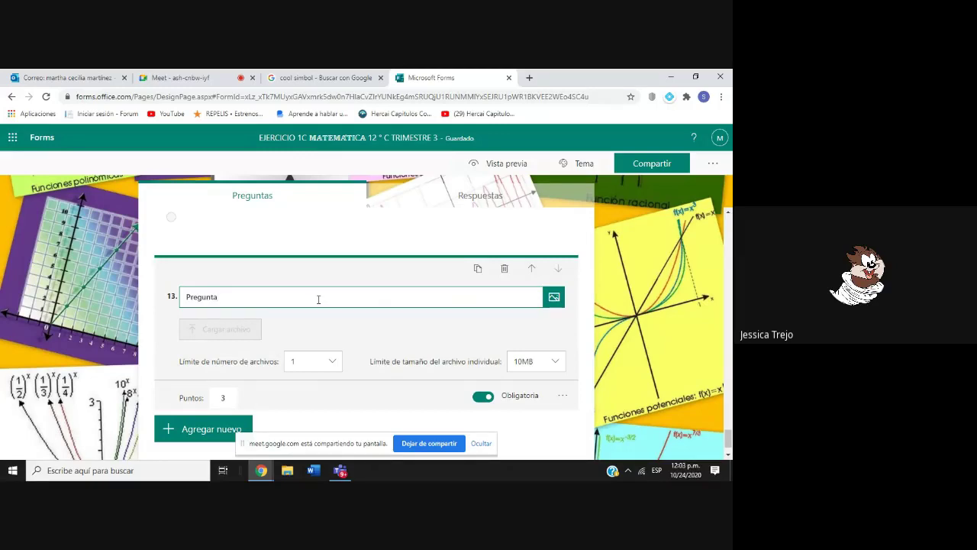
pyautogui.press('BackSpace')
pyautogui.press('BackSpace')
pyautogui.press('BackSpace')
pyautogui.press('BackSpace')
pyautogui.press('BackSpace')
pyautogui.press('BackSpace')
pyautogui.press('BackSpace')
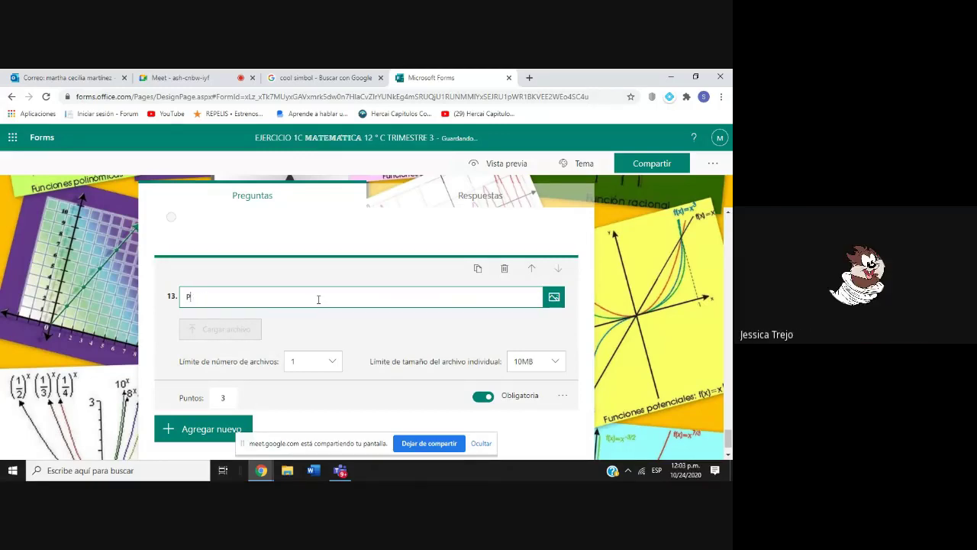
pyautogui.press('BackSpace')
pyautogui.write('Anexaa')
pyautogui.press('BackSpace')
pyautogui.write('q')
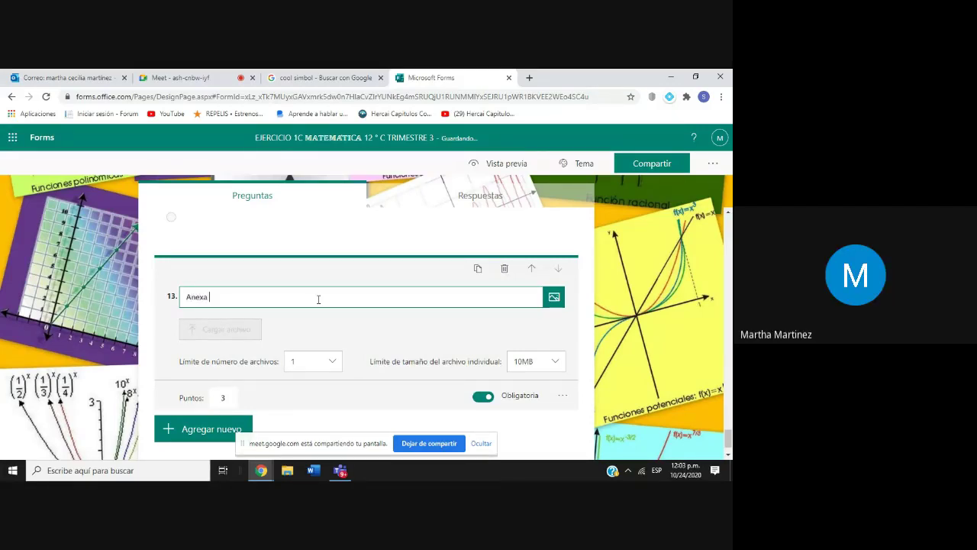
pyautogui.write('aqi')
pyautogui.press('BackSpace')
pyautogui.write('uí')
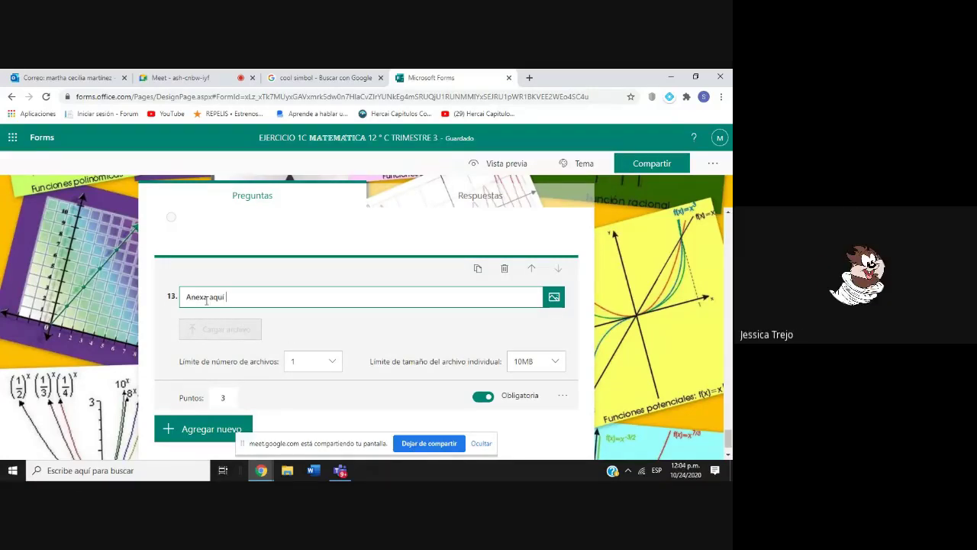
pyautogui.write('r')
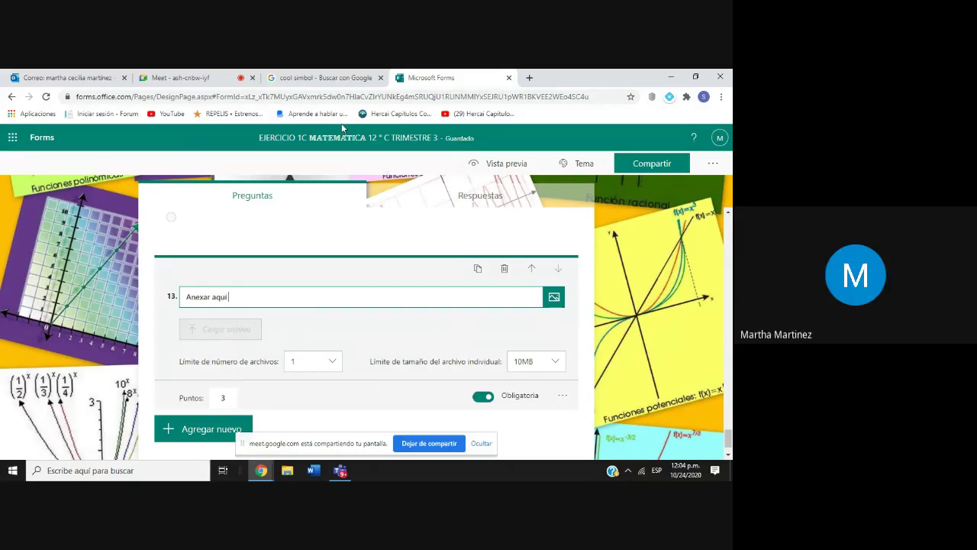
# Step: In the Google Meet tab, end the screen share with Dejar de presentar
pyautogui.click(203, 77)
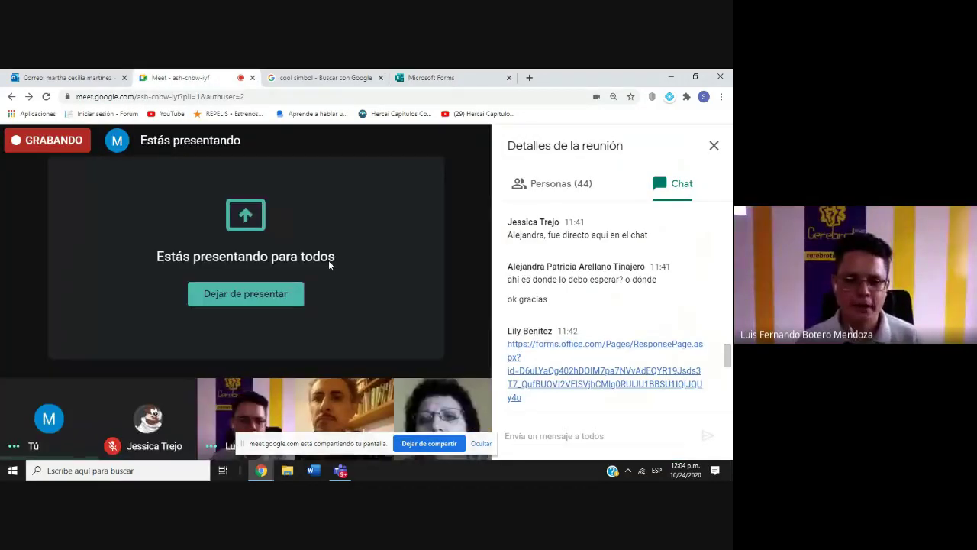
pyautogui.click(425, 444)
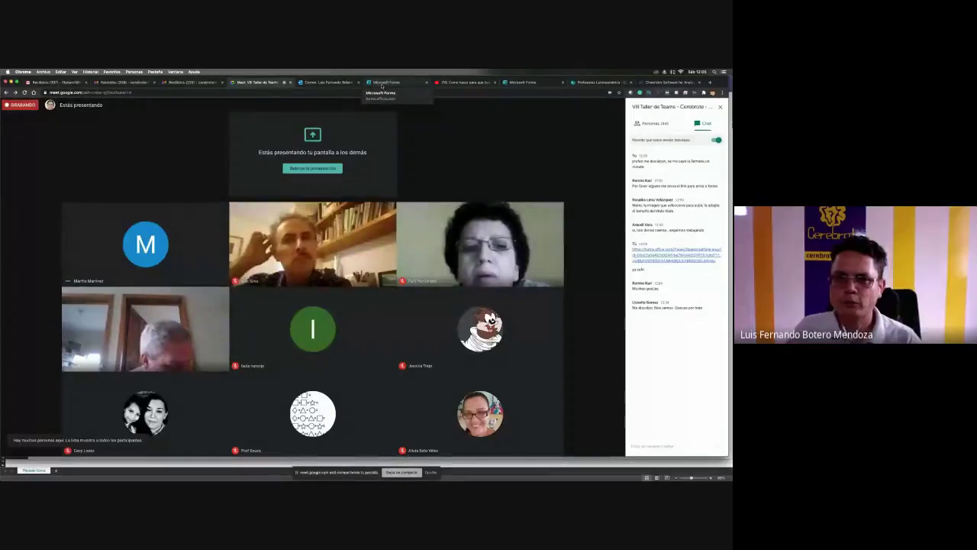
# Step: Rename Formulario sin título (6) to 'Agregar imágenes'
pyautogui.click(382, 84)
pyautogui.click(525, 82)
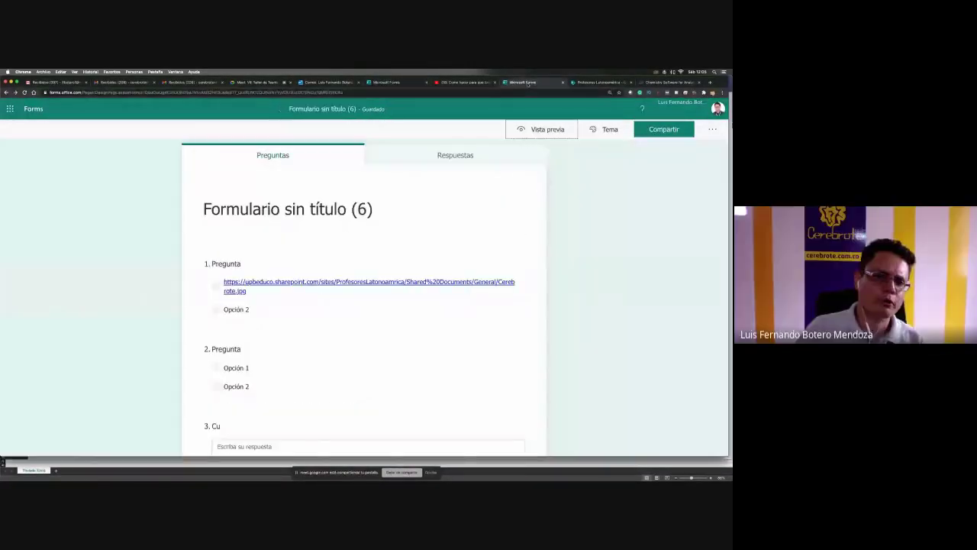
pyautogui.click(260, 221)
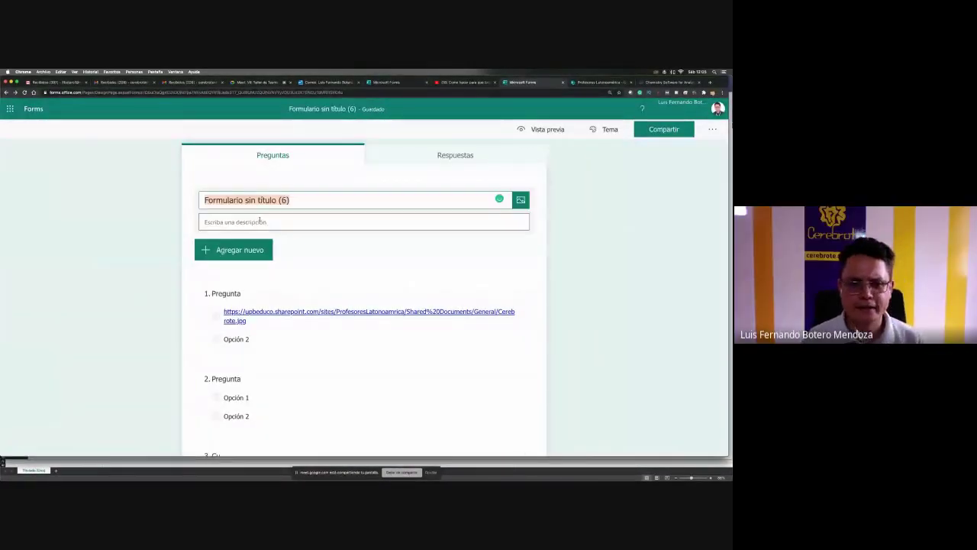
pyautogui.press('BackSpace')
pyautogui.write('Agr')
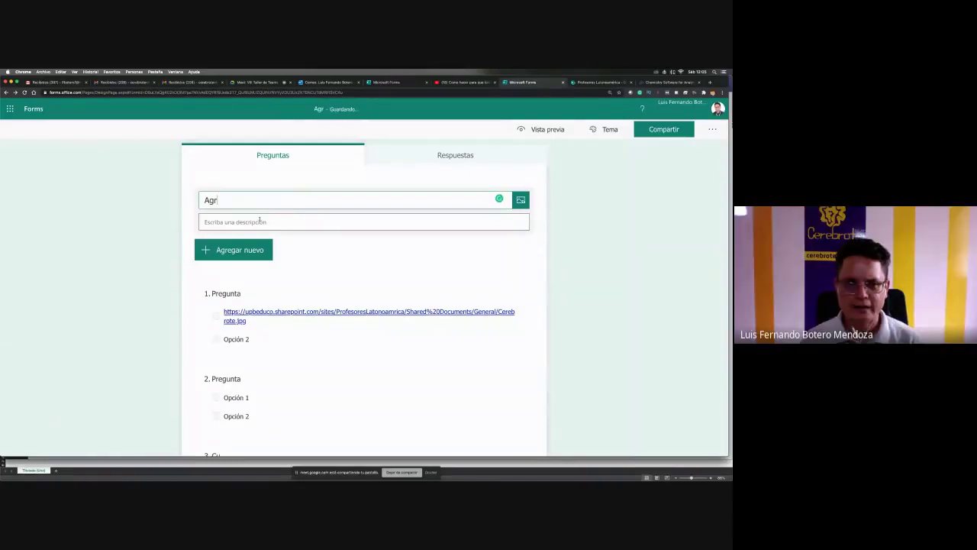
pyautogui.write('egar imágenes')
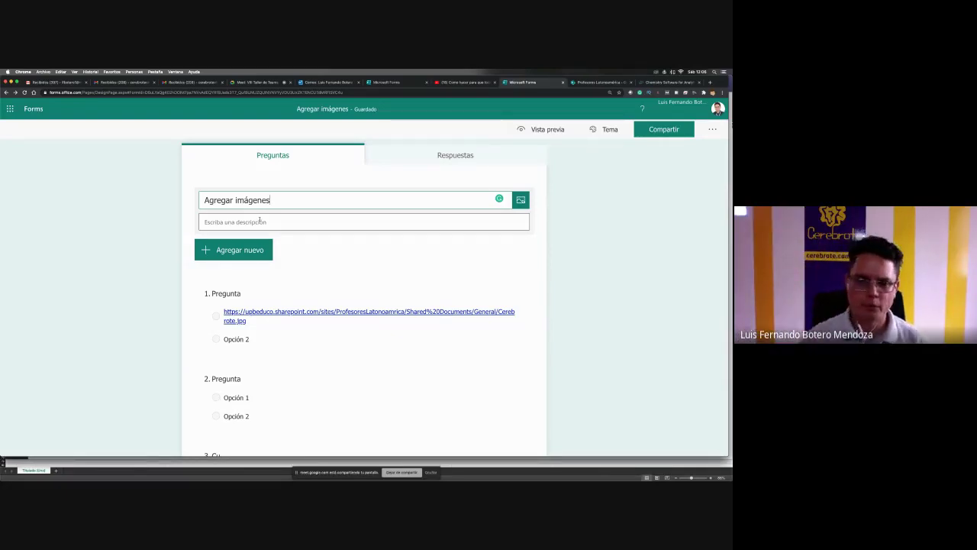
# Step: Replace question 1 with a choice question 'Quien es el profesor de la clase' and select Opción 1
pyautogui.click(279, 332)
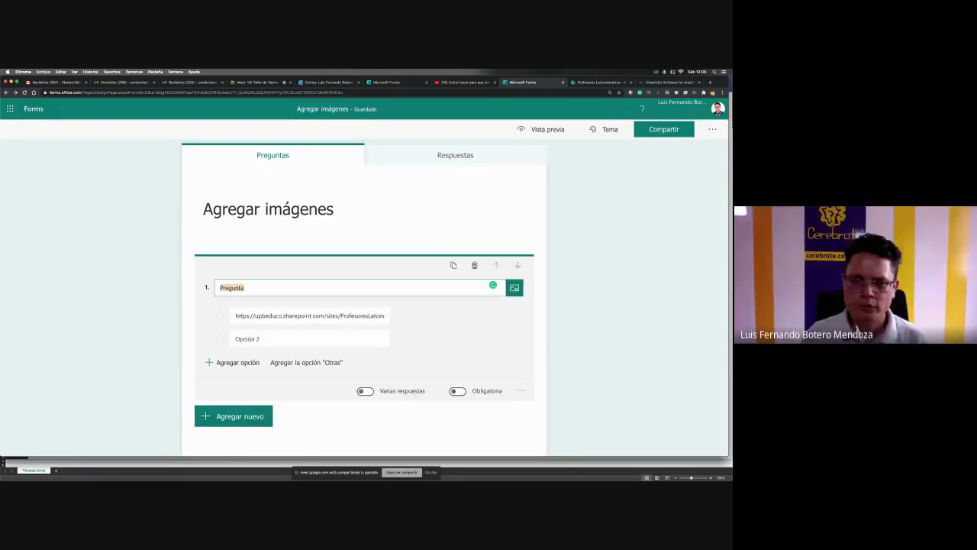
pyautogui.click(474, 265)
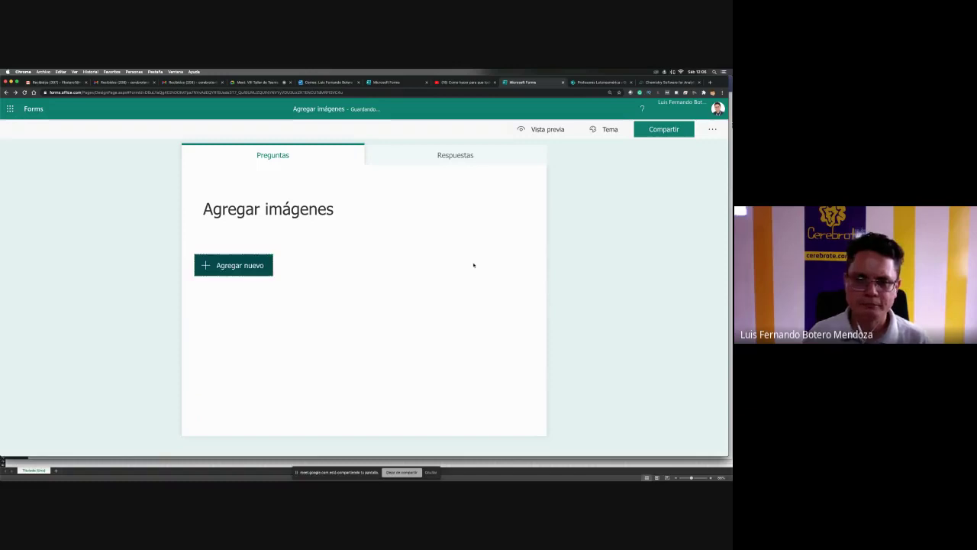
pyautogui.click(268, 261)
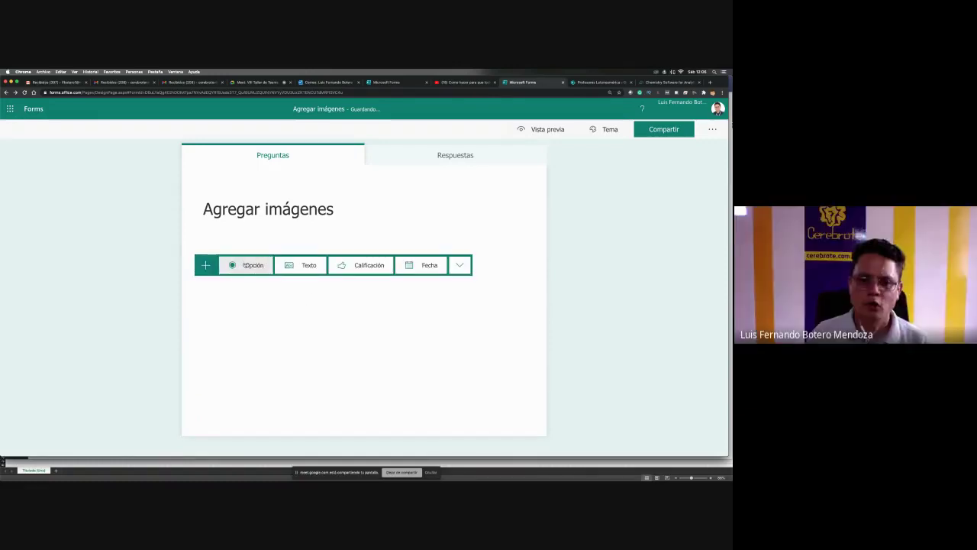
pyautogui.click(244, 264)
pyautogui.write('Qui')
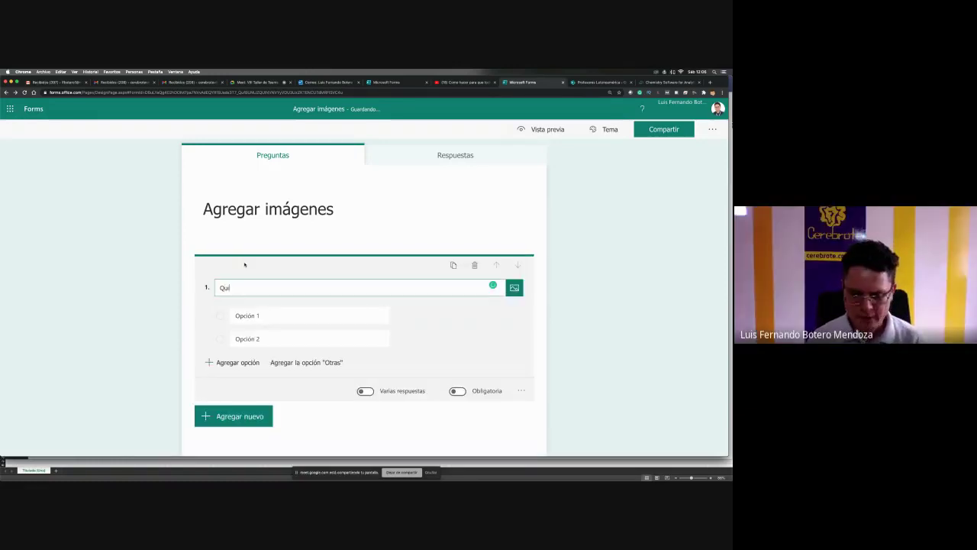
pyautogui.write('en es el profeso')
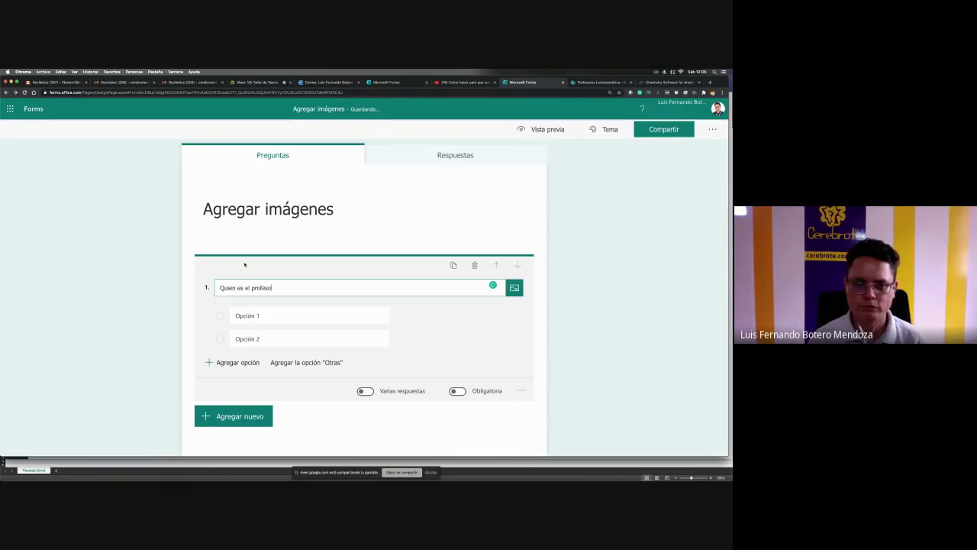
pyautogui.write('r de la clase')
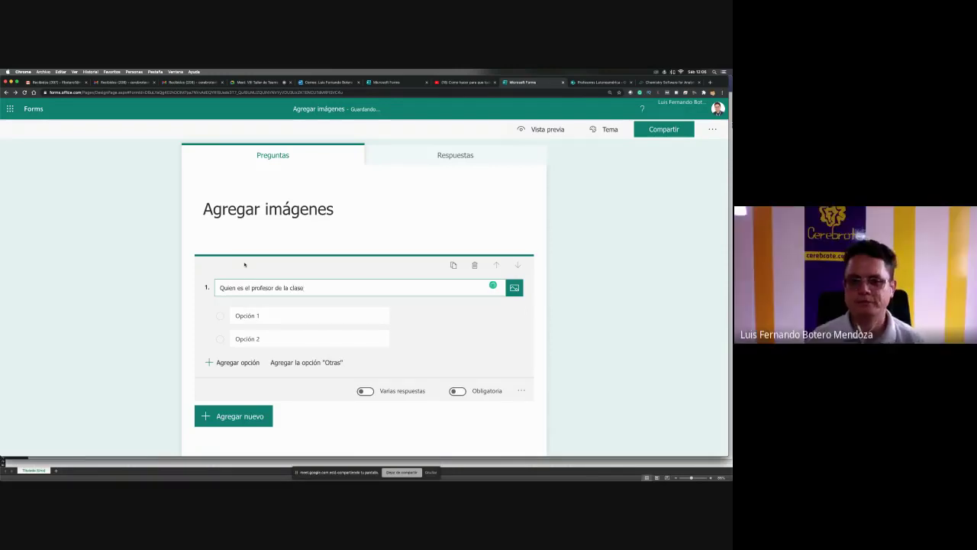
pyautogui.click(247, 315)
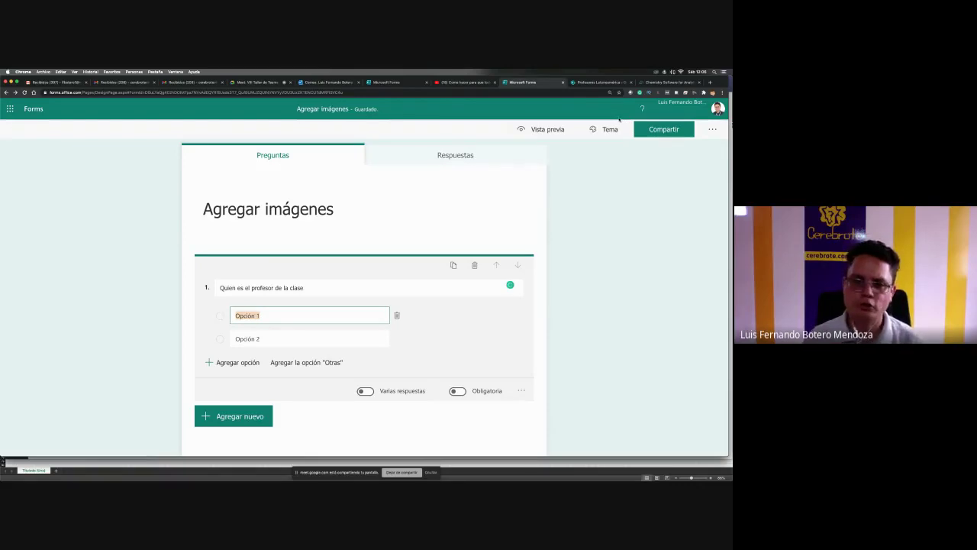
pyautogui.press('super+Tab')
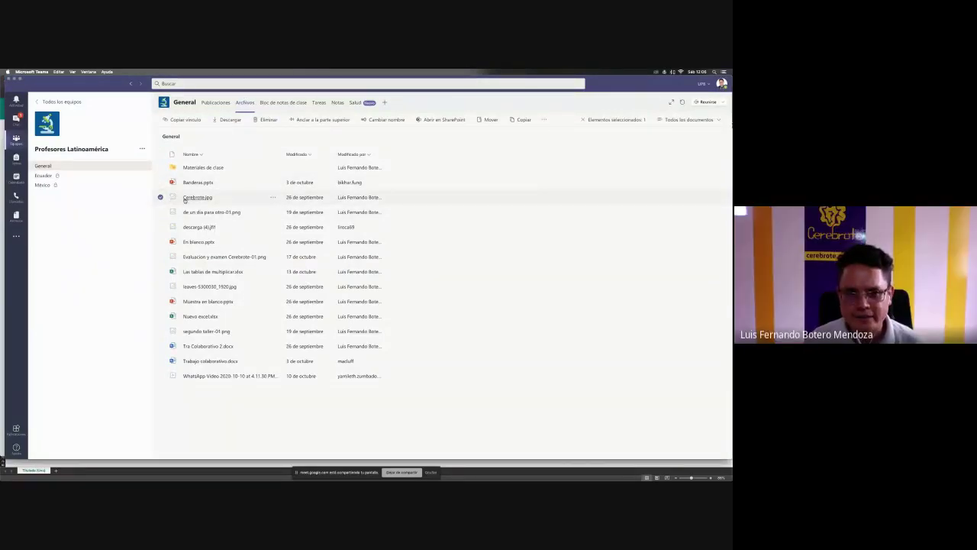
# Step: Copy Cerebrote.jpg's SharePoint link from Teams and paste it as the first answer option
pyautogui.click(273, 199)
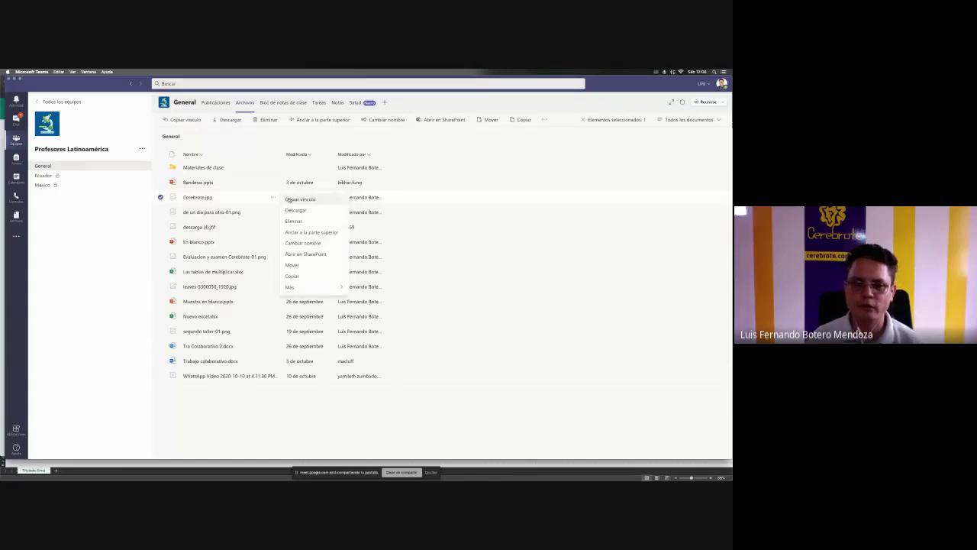
pyautogui.click(289, 200)
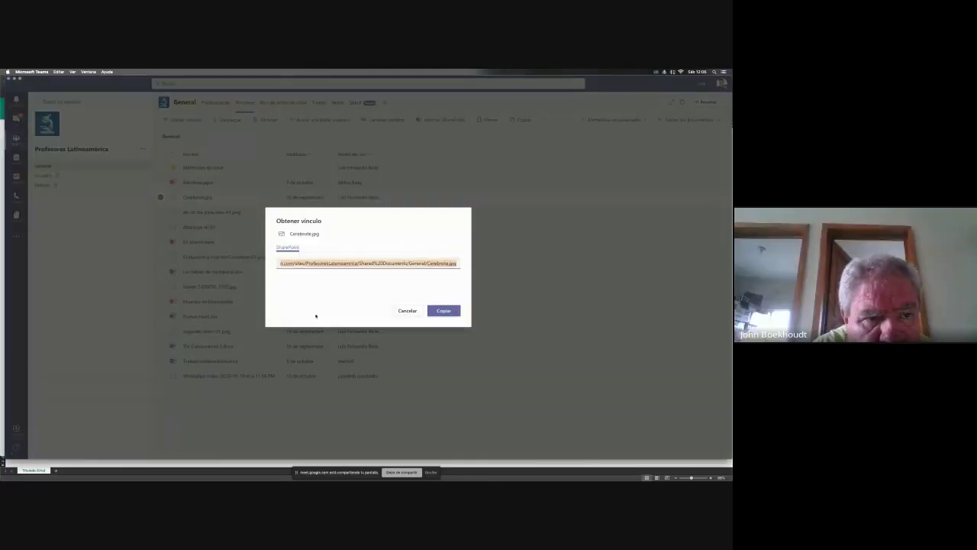
pyautogui.click(444, 310)
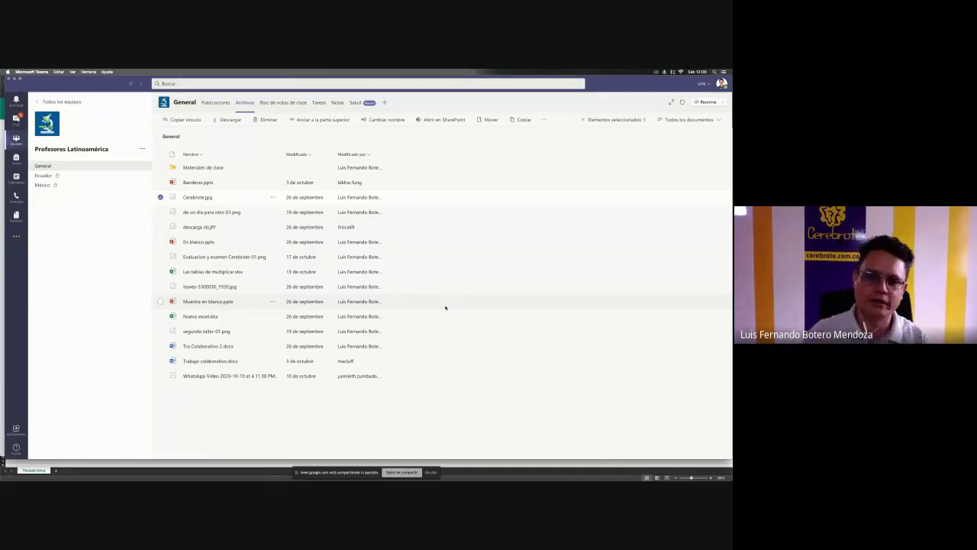
pyautogui.press('super+Tab')
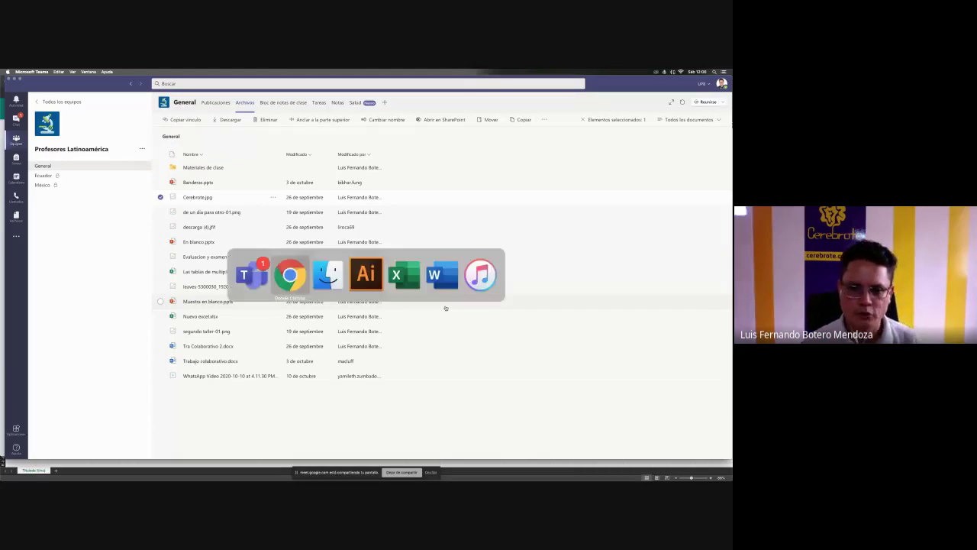
pyautogui.press('super+v')
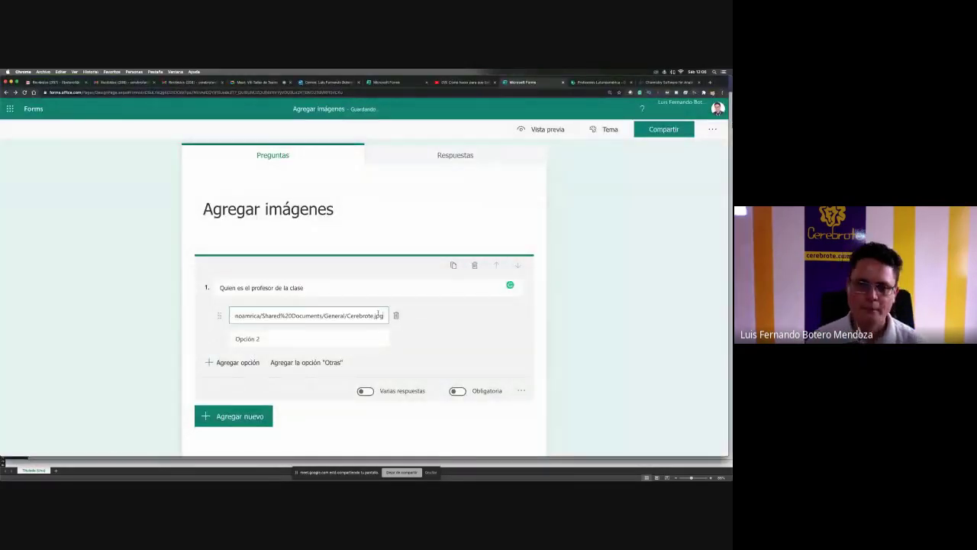
pyautogui.press('Tab')
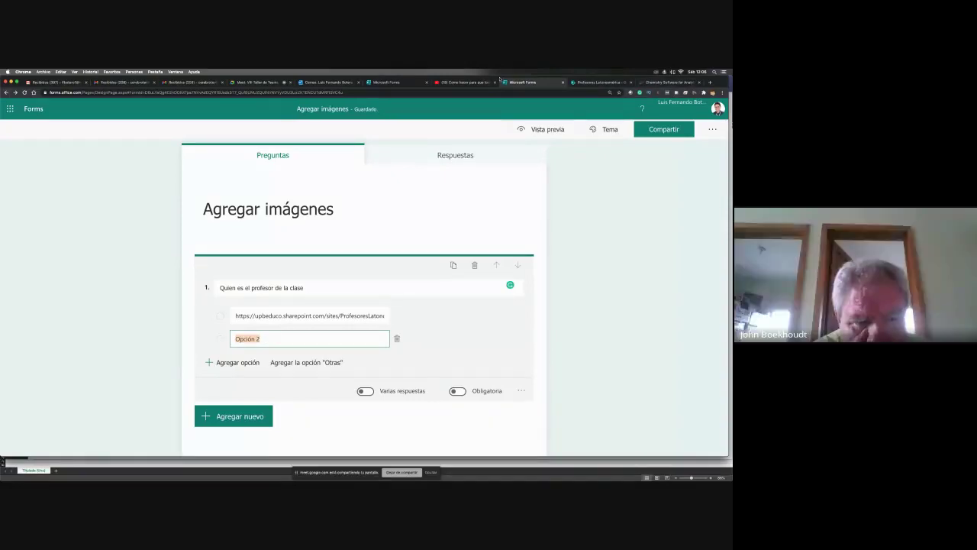
# Step: Copy segundo-taller-01.png's SharePoint link and paste it as the second answer option
pyautogui.press('super+Tab')
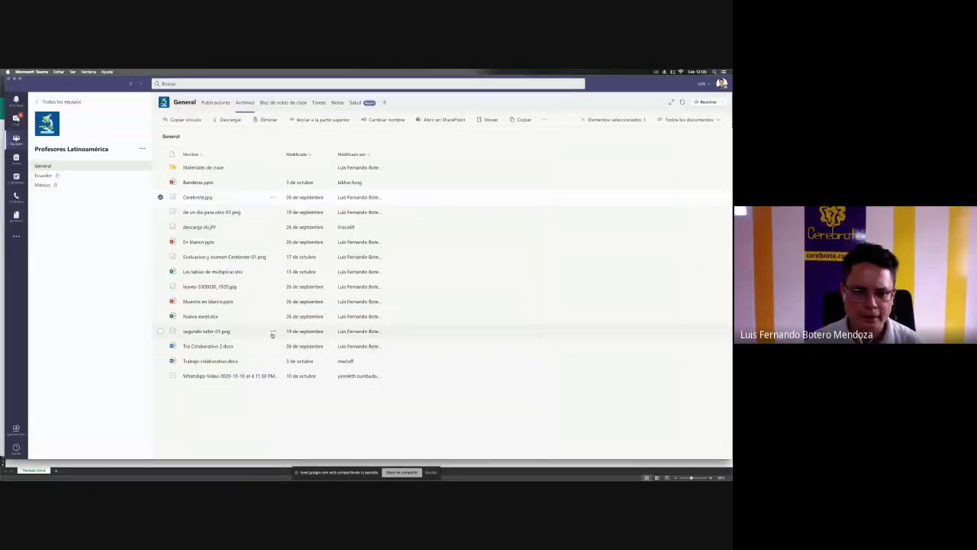
pyautogui.rightClick(273, 333)
pyautogui.click(294, 336)
pyautogui.click(443, 310)
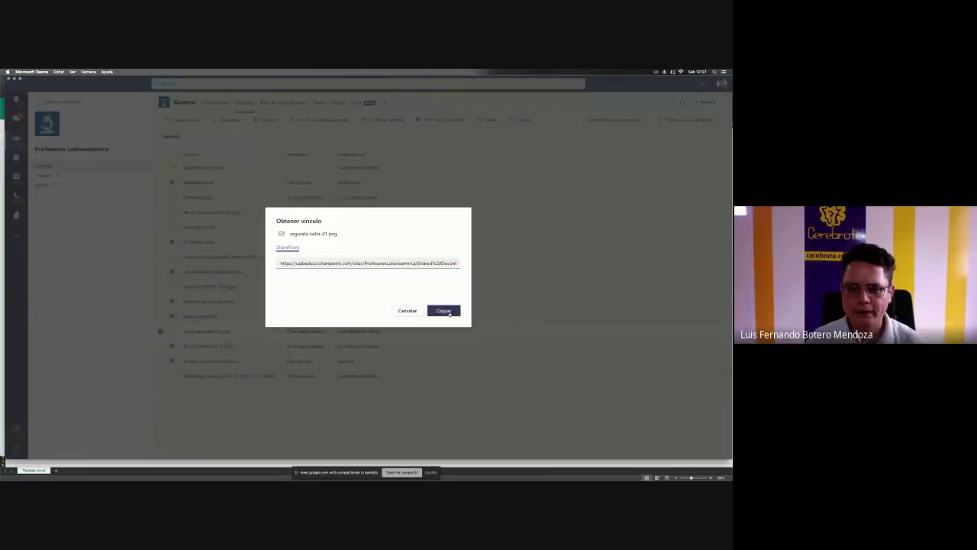
pyautogui.press('super+Tab')
pyautogui.press('super+v')
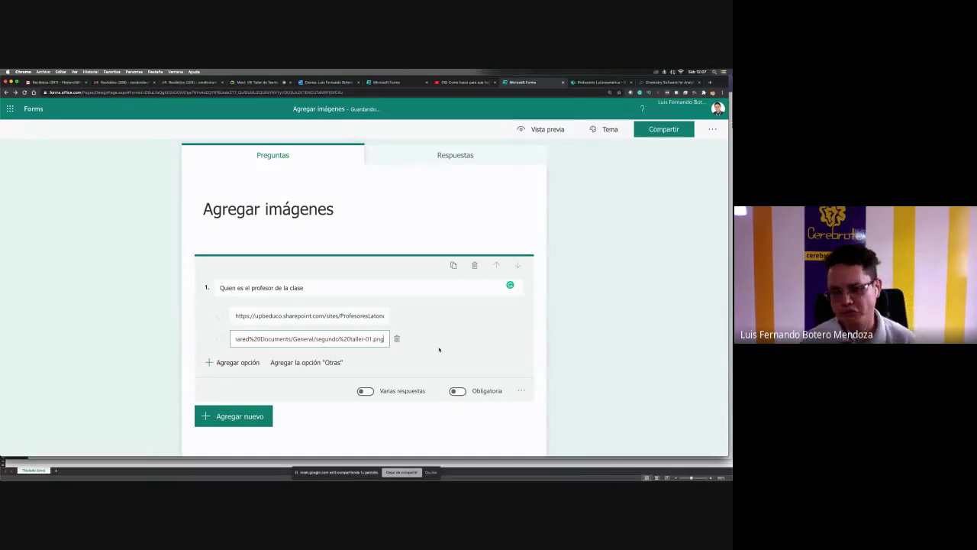
# Step: Turn on Obligatoria for 'Quien es el profesor de la clase' and open Vista previa
pyautogui.click(455, 393)
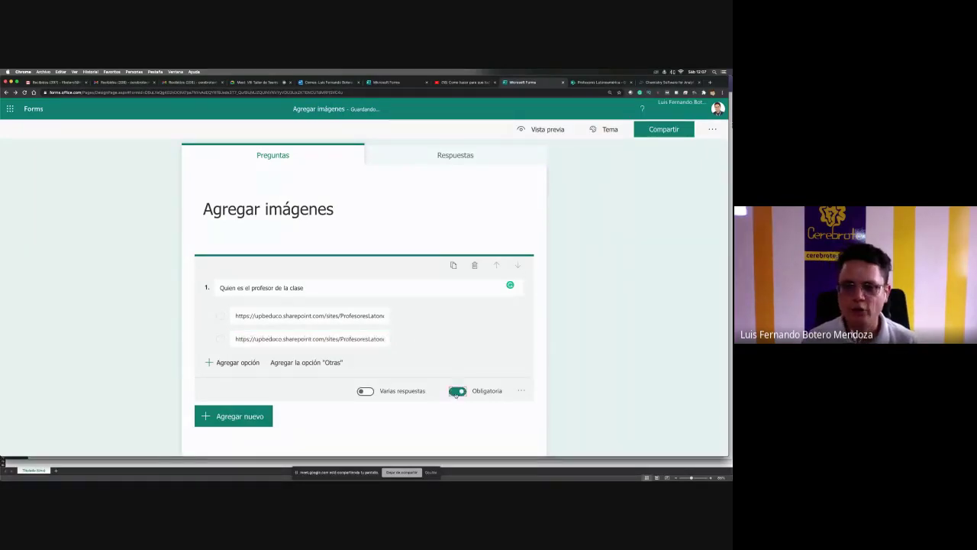
pyautogui.click(561, 129)
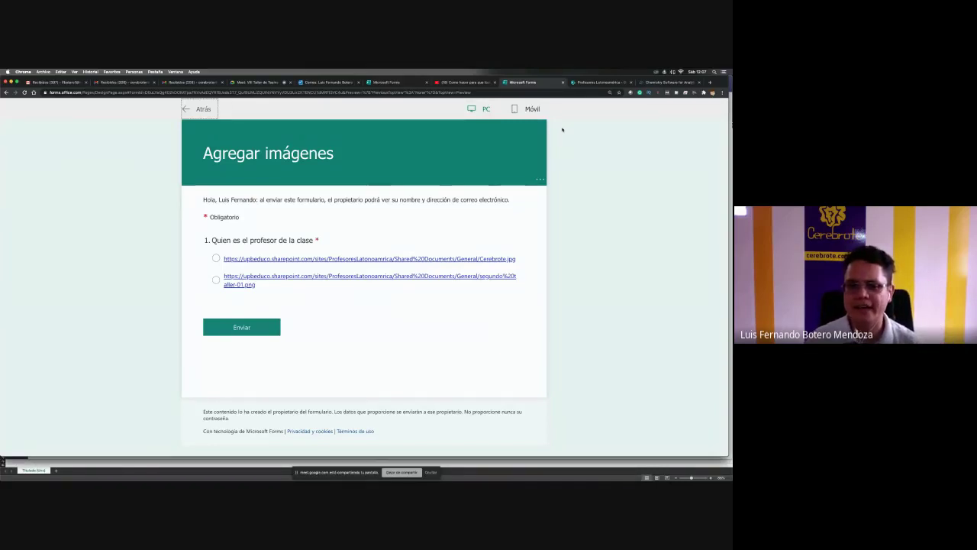
# Step: In the Móvil preview, open the Cerebrote.jpg and poster links to verify both images load
pyautogui.click(533, 110)
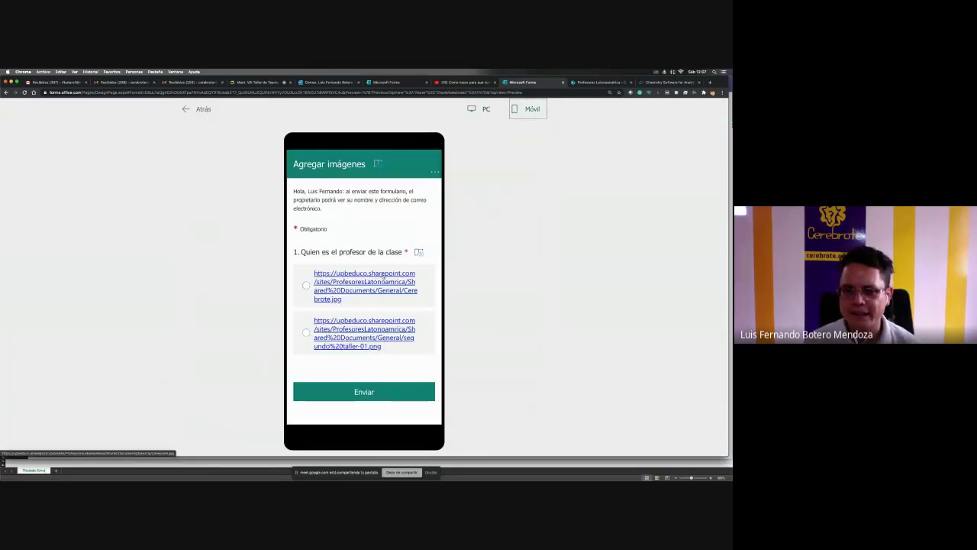
pyautogui.click(383, 276)
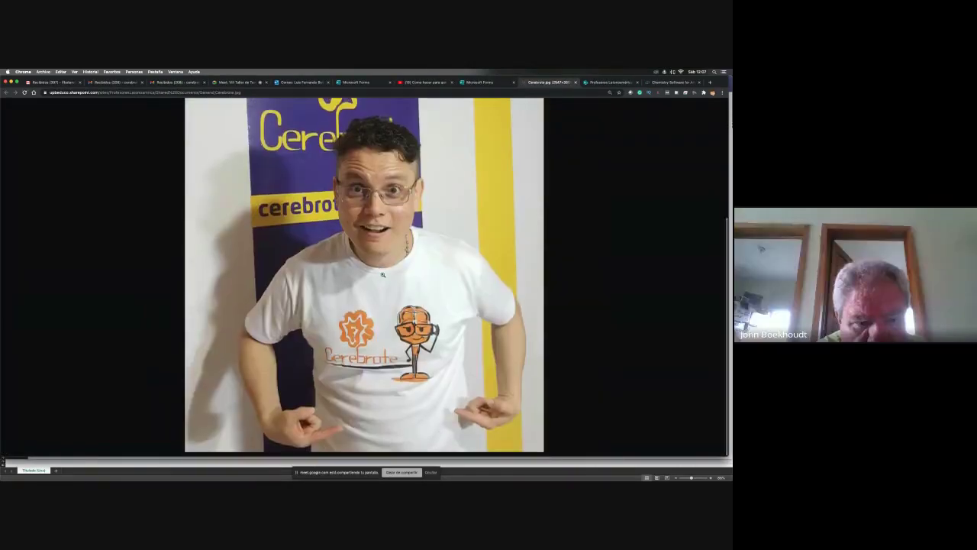
pyautogui.click(481, 82)
pyautogui.click(384, 320)
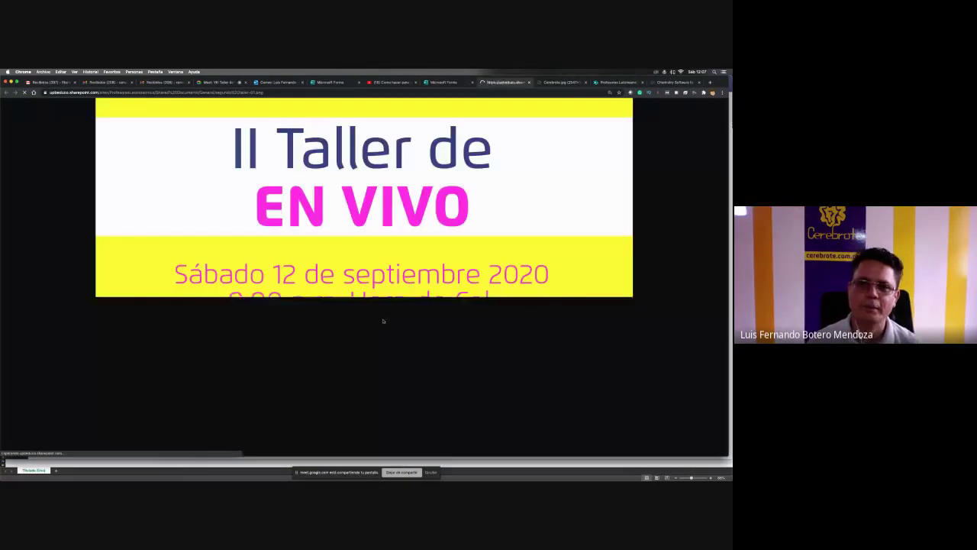
pyautogui.scroll(-5, 384, 320)
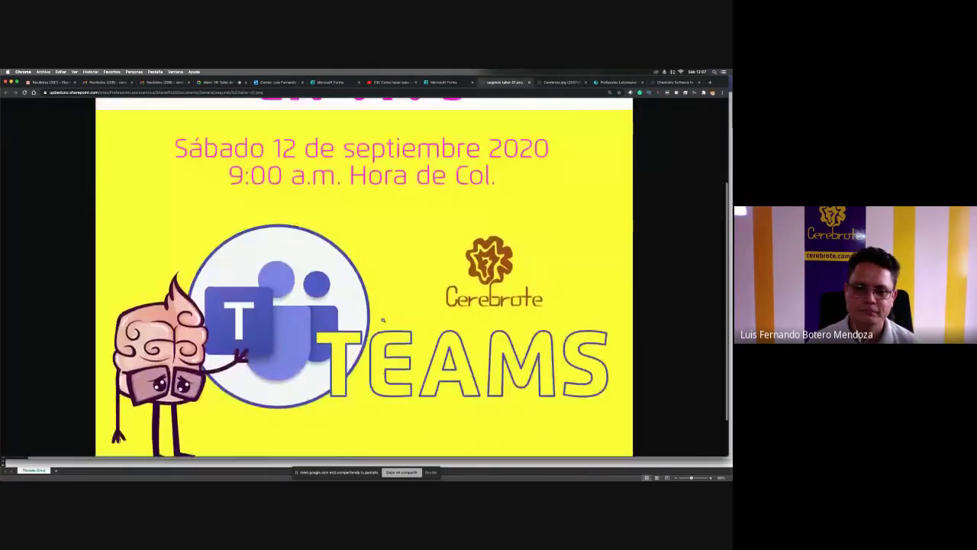
pyautogui.scroll(5, 384, 320)
pyautogui.hotkey('ctrl', 'shift', 'Tab')
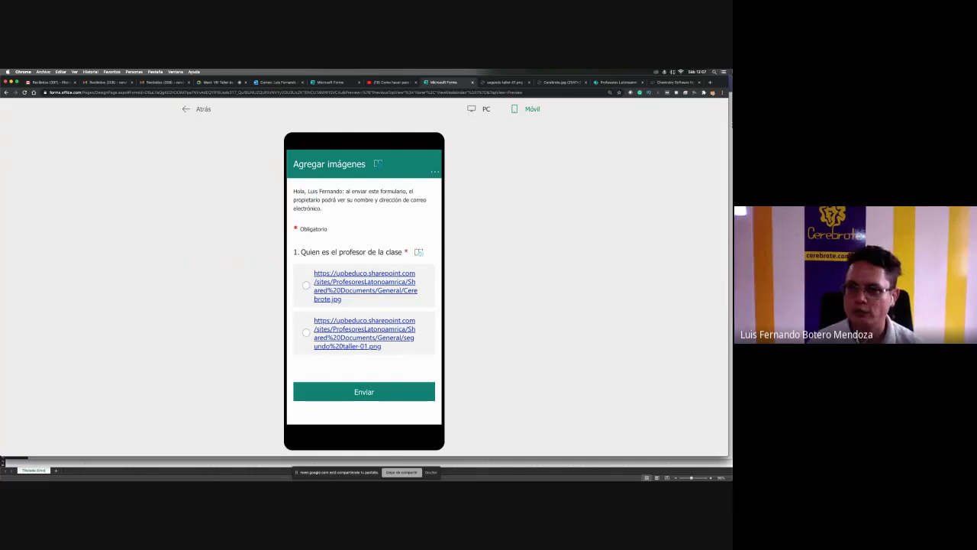
pyautogui.click(710, 82)
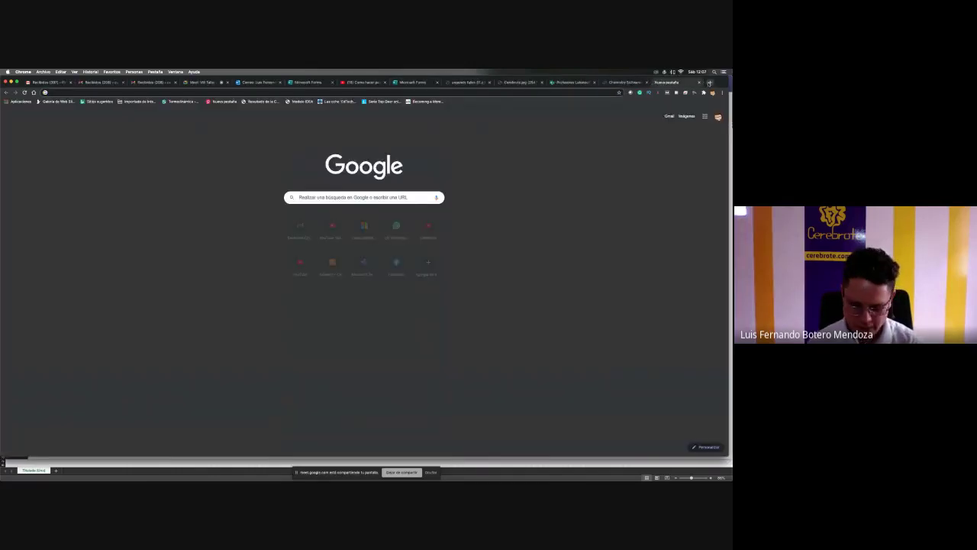
pyautogui.write('acortar url')
pyautogui.press('Return')
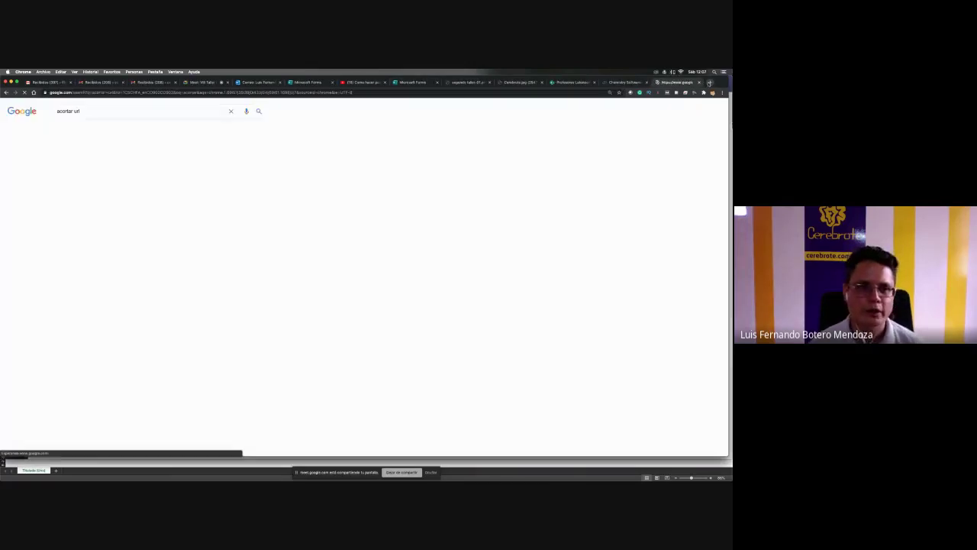
pyautogui.click(222, 206)
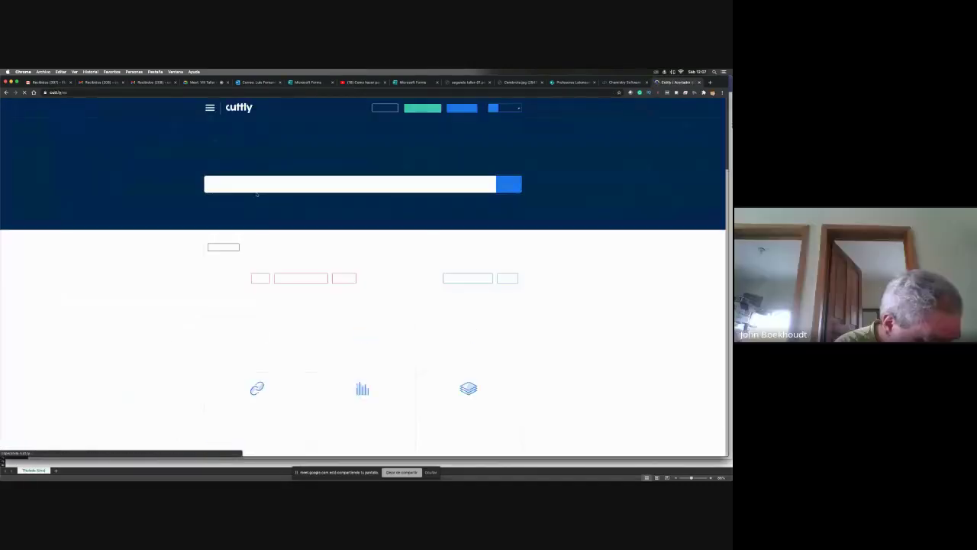
pyautogui.write('https://upbeduco.sharepoint.com/sites/ProfesoresLatonoamnca/Shared%20Documents/General/segundo%20taller-01.png')
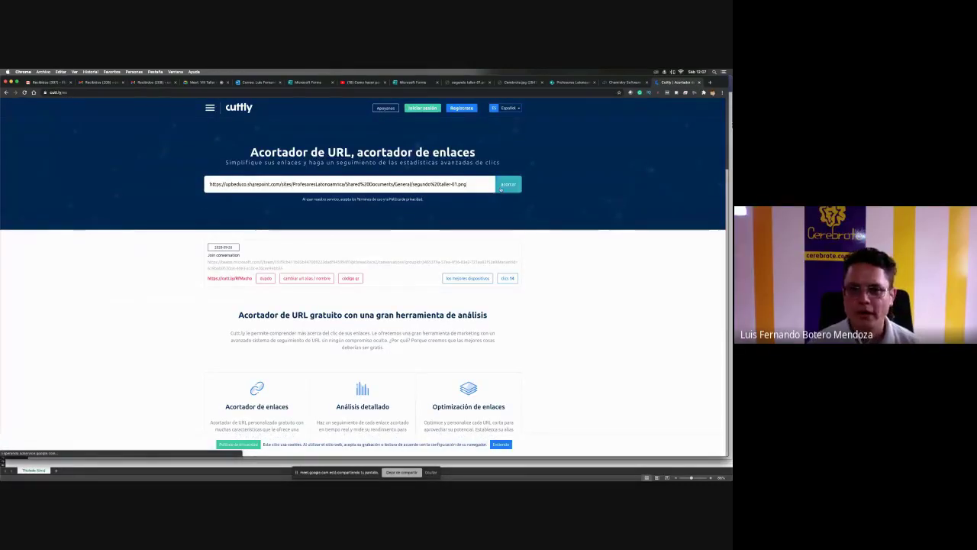
pyautogui.click(505, 186)
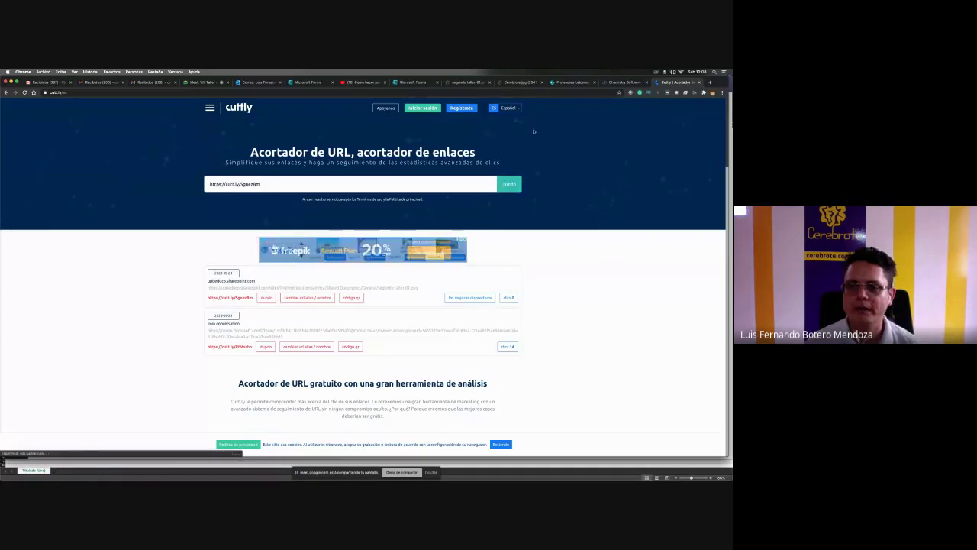
pyautogui.click(412, 82)
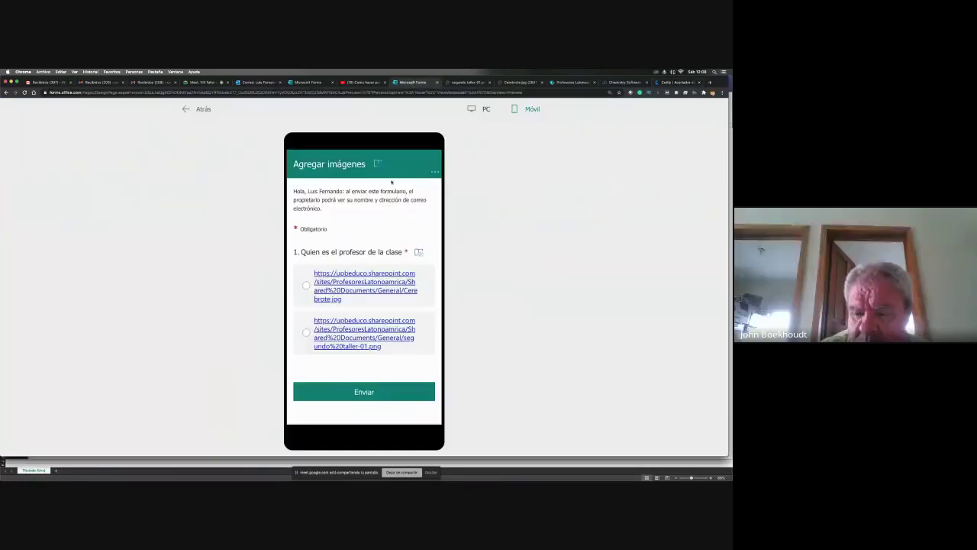
pyautogui.click(200, 109)
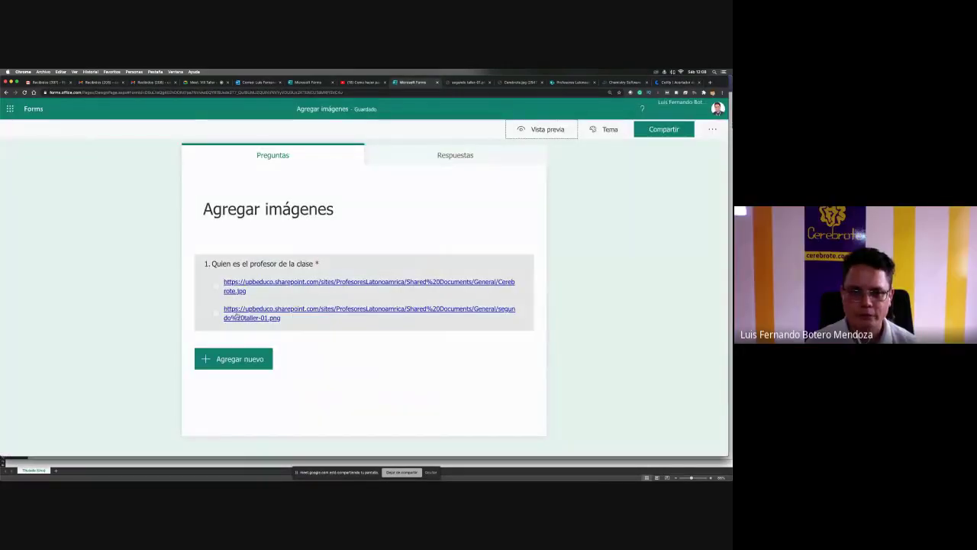
pyautogui.click(311, 321)
pyautogui.click(331, 342)
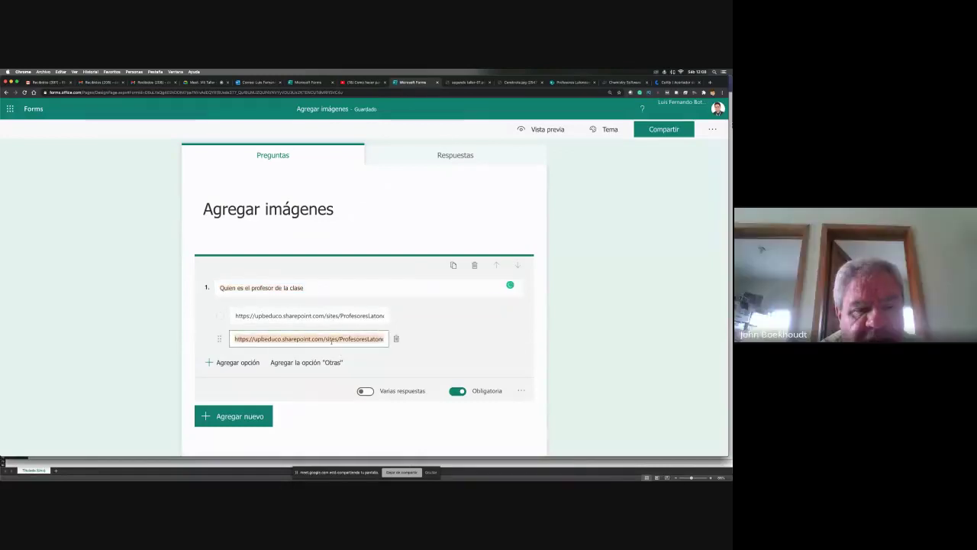
pyautogui.write('https://cutt.ly/SgnezBm')
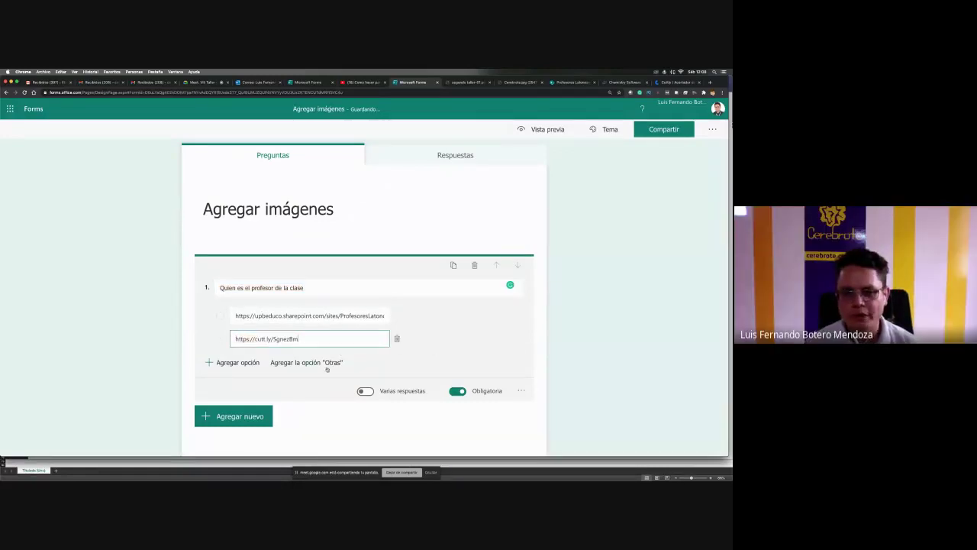
# Step: Preview the updated form, test the first answer link, and close the extra image tabs
pyautogui.click(539, 129)
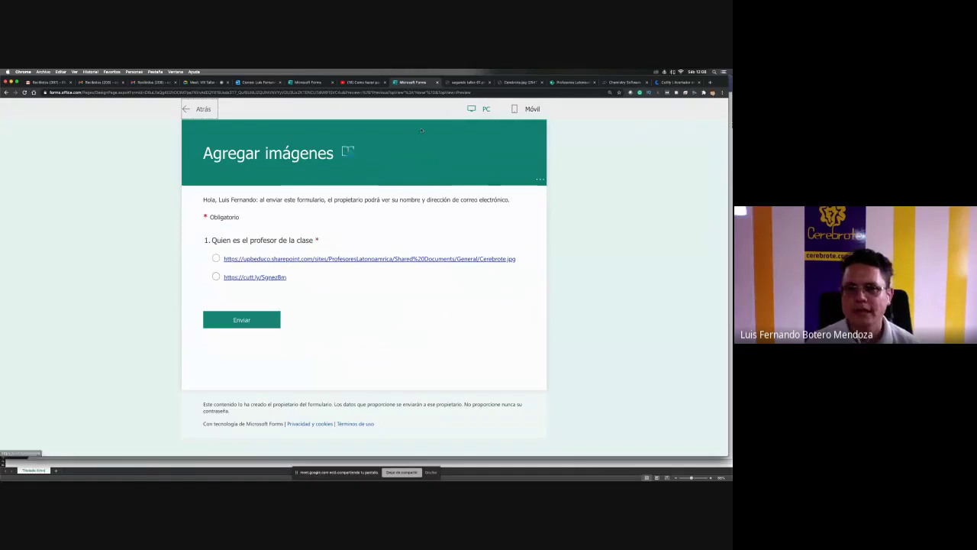
pyautogui.click(297, 261)
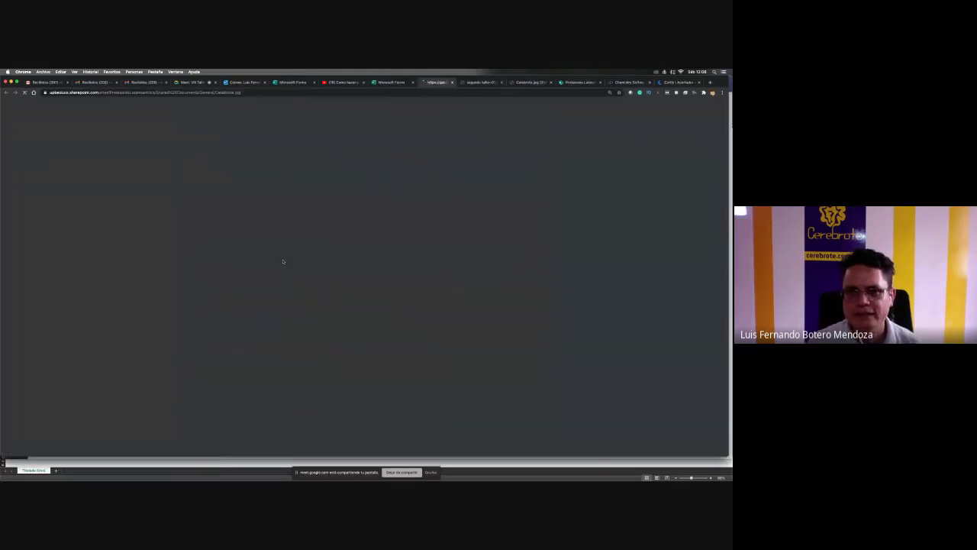
pyautogui.scroll(-3, 436, 209)
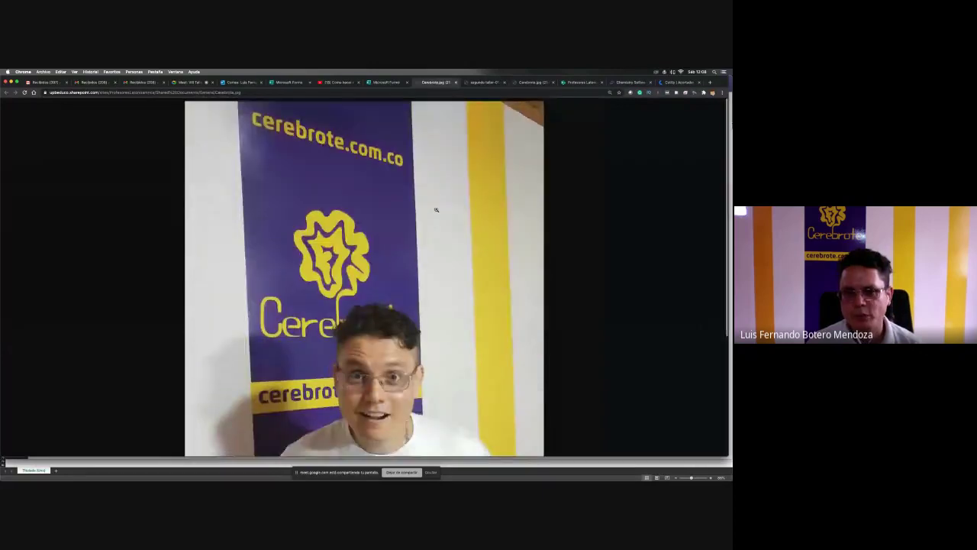
pyautogui.click(455, 83)
pyautogui.click(456, 83)
pyautogui.click(455, 83)
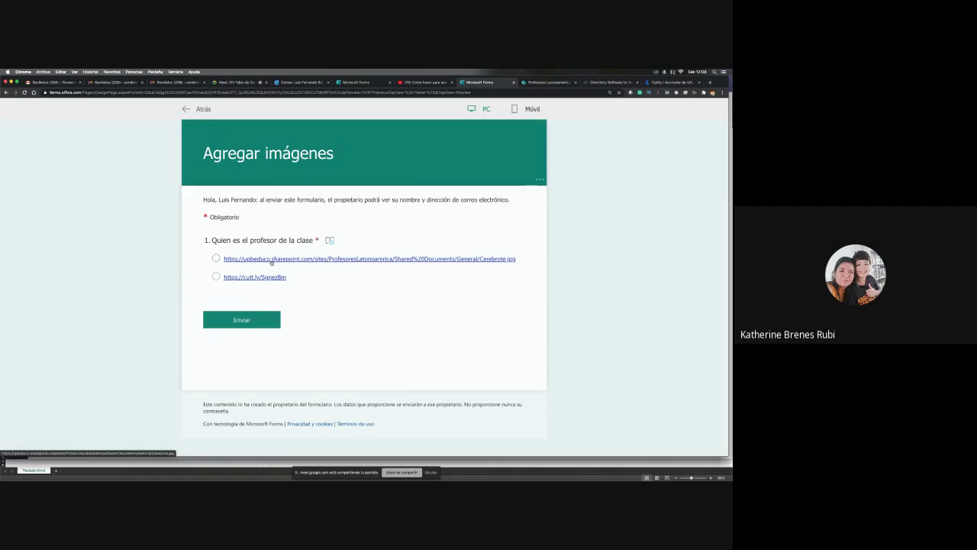
# Step: Open the SharePoint link to view Cerebrote.jpg, then close it and return to the preview
pyautogui.click(271, 260)
pyautogui.scroll(-5, 518, 165)
pyautogui.scroll(5, 518, 164)
pyautogui.scroll(-4, 519, 164)
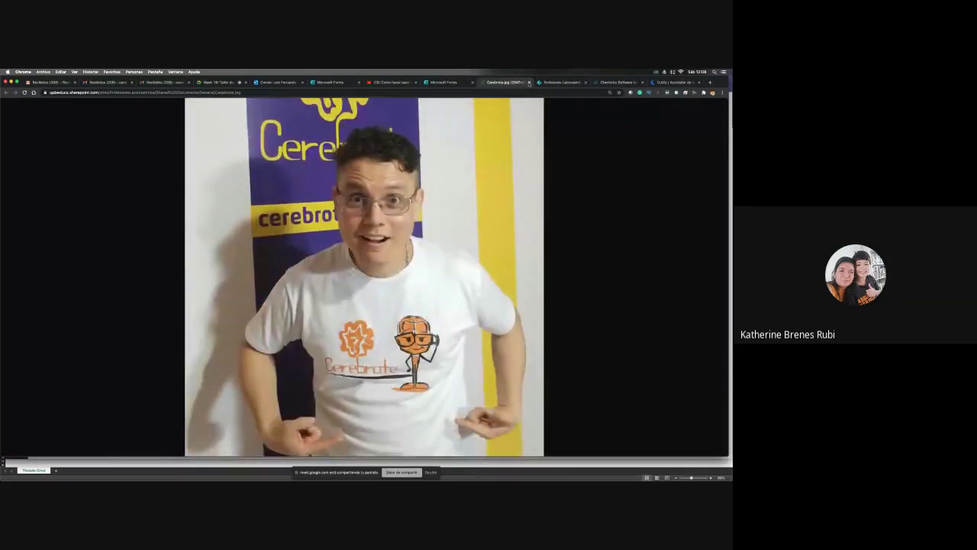
pyautogui.click(529, 82)
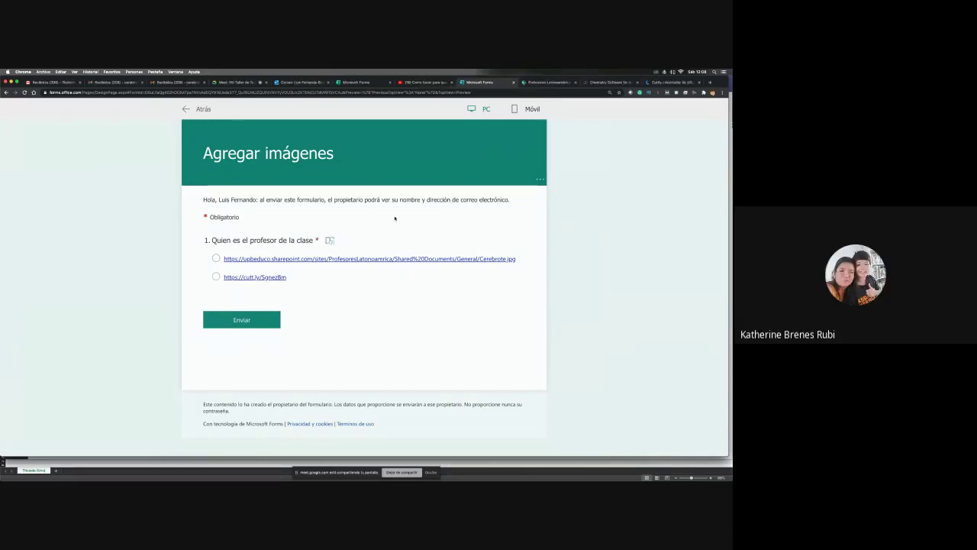
# Step: View the Agregar imágenes form in the Móvil phone layout, then go back to the editor
pyautogui.click(523, 110)
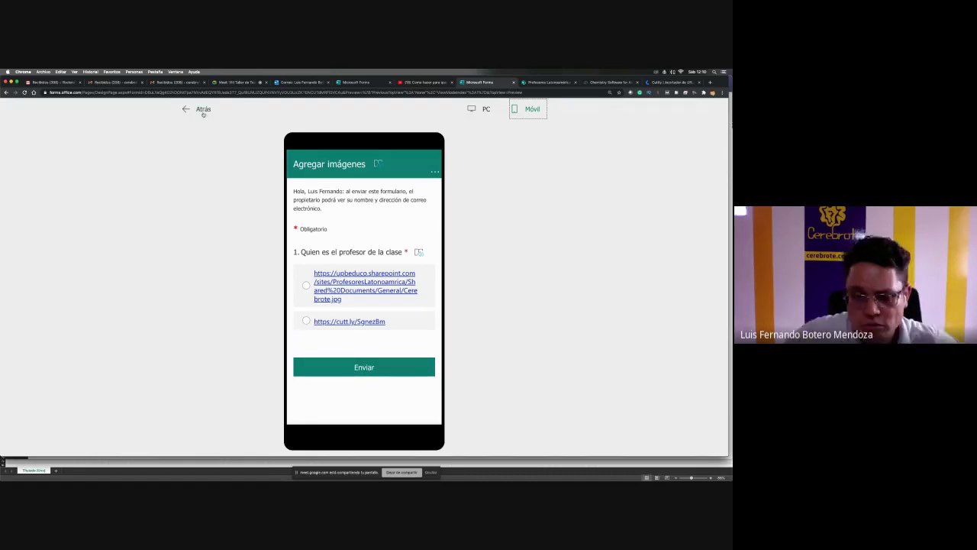
pyautogui.click(202, 111)
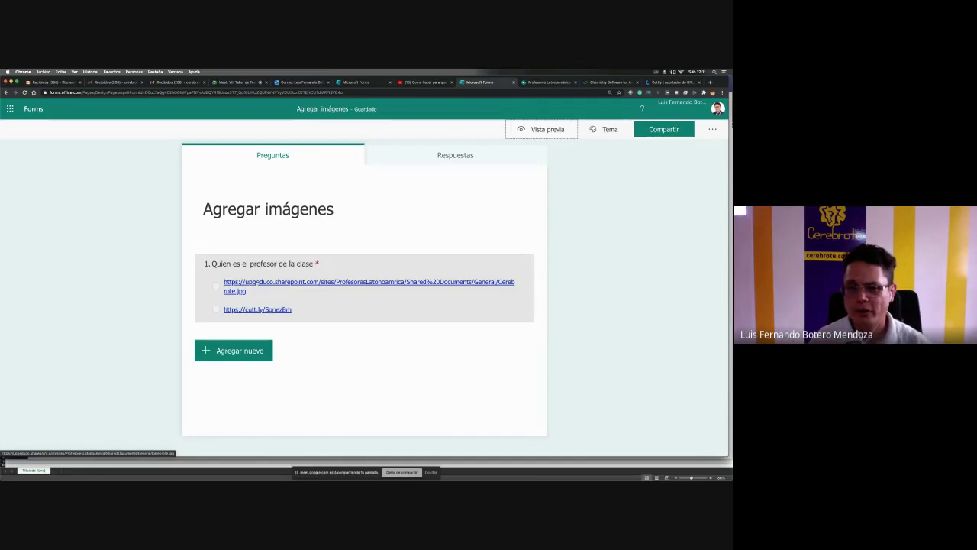
pyautogui.press('super+Tab')
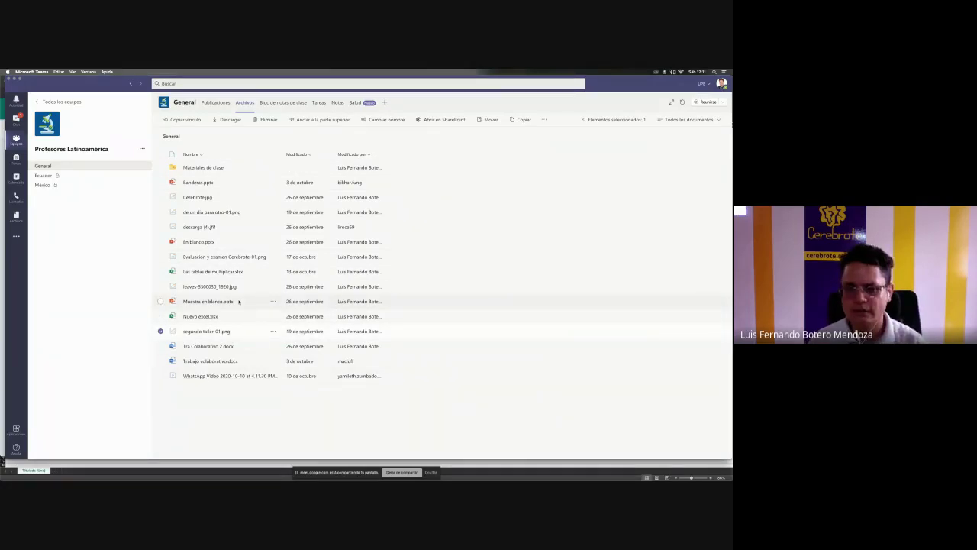
pyautogui.press('super+Tab')
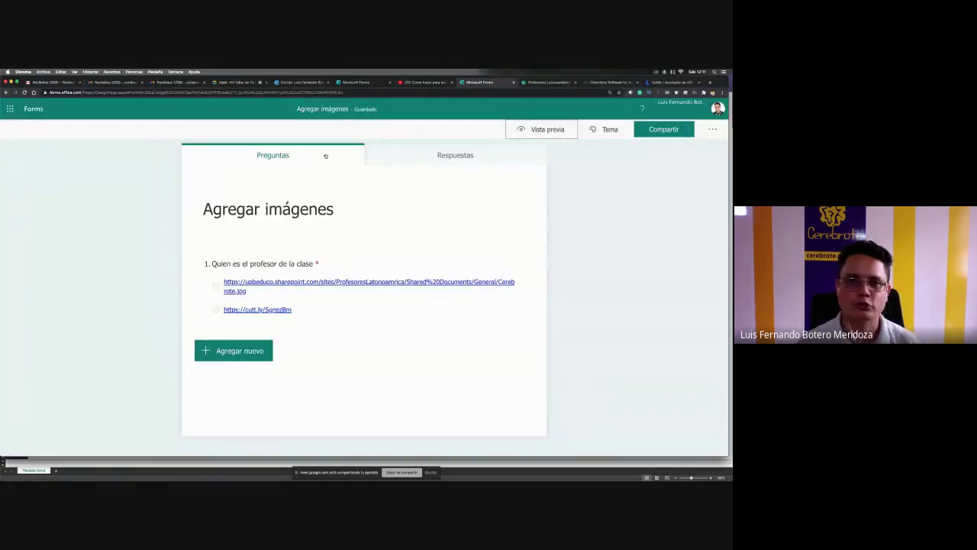
pyautogui.click(352, 83)
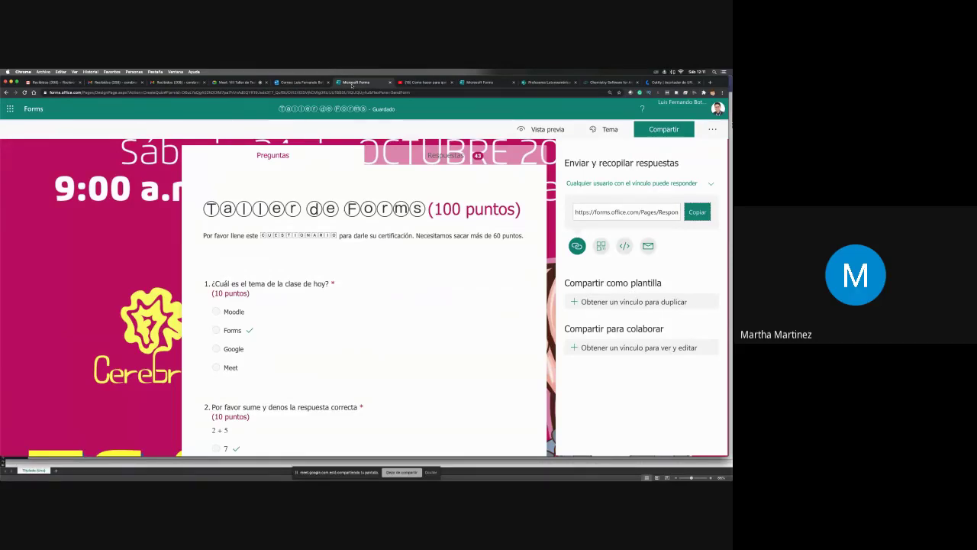
pyautogui.click(495, 82)
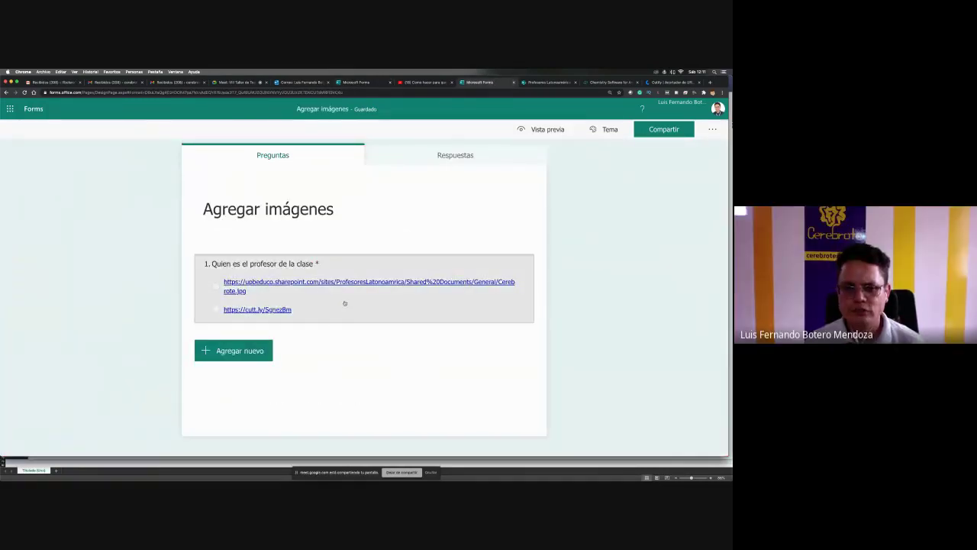
pyautogui.click(344, 303)
# Step: Add the option 'Letras, números o vínculos' and a blank fourth option to question 1
pyautogui.click(237, 362)
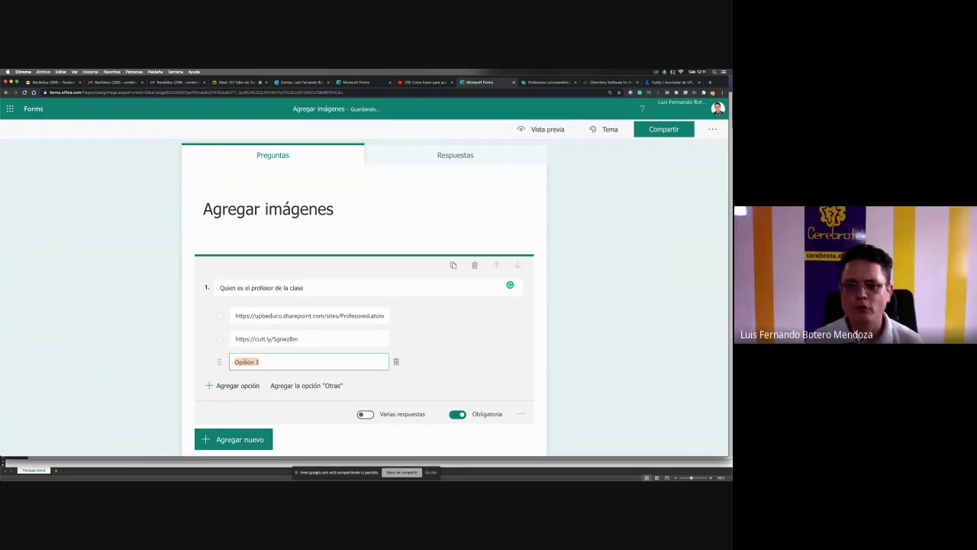
pyautogui.write('Letras')
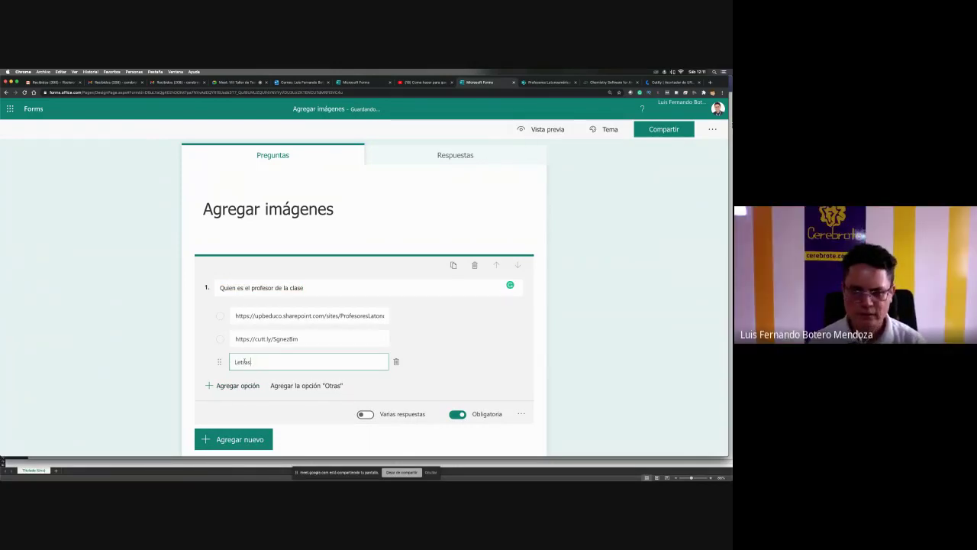
pyautogui.write(', números')
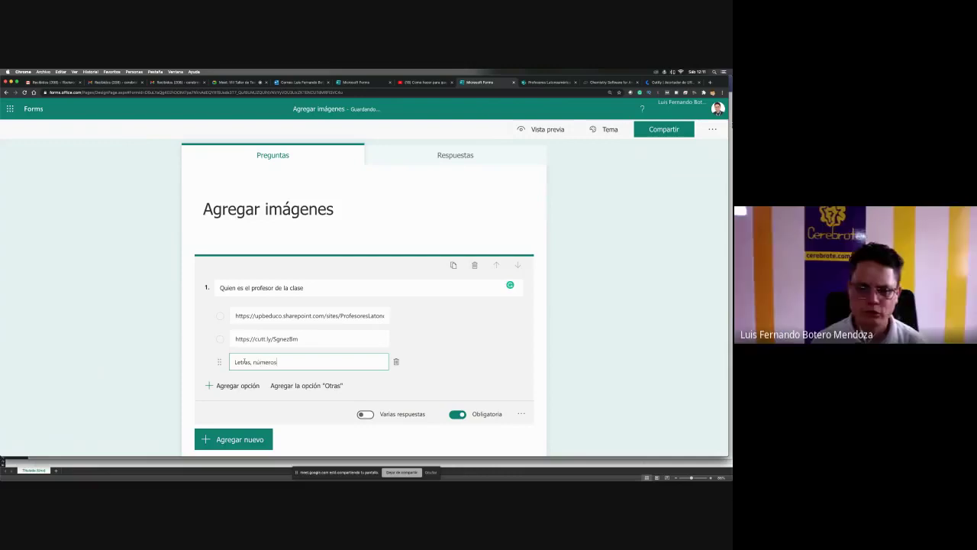
pyautogui.write(' o víncu')
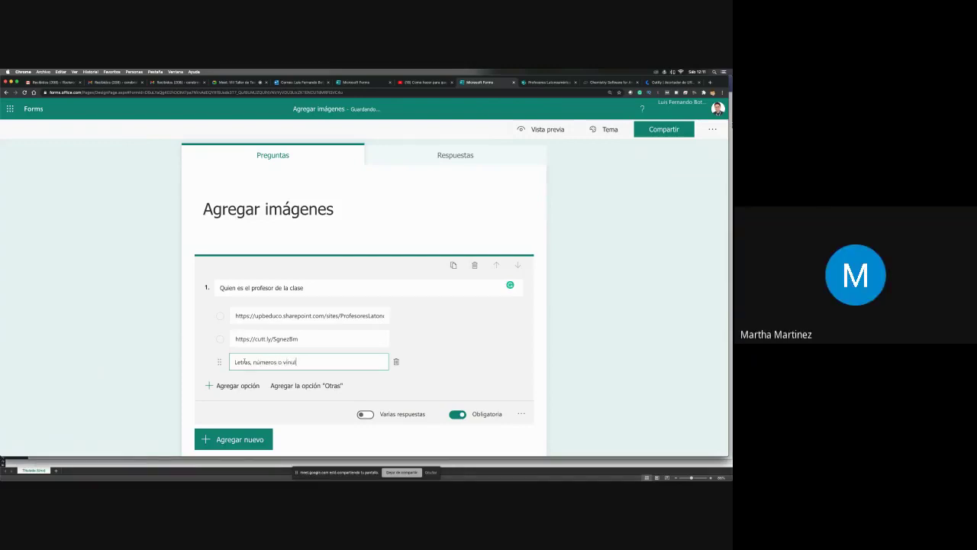
pyautogui.write('los')
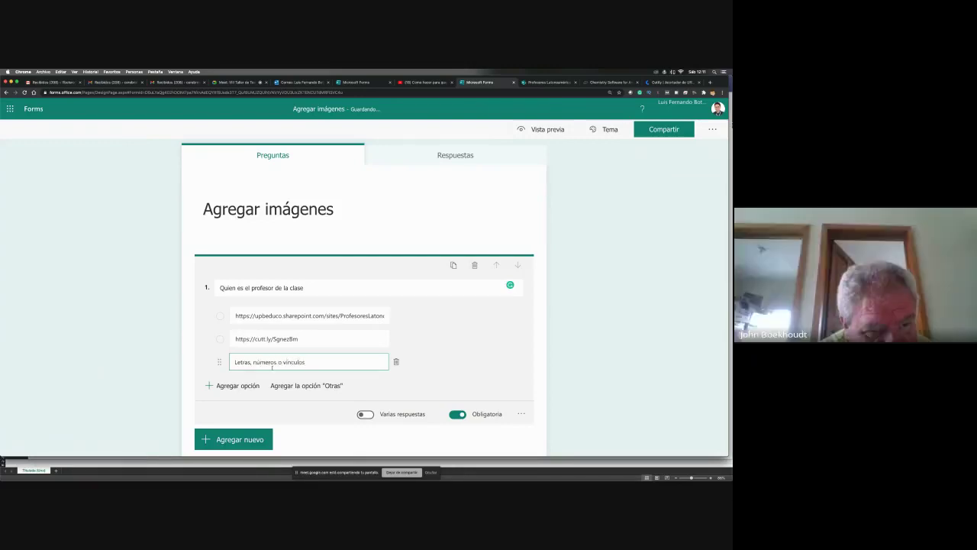
pyautogui.click(223, 387)
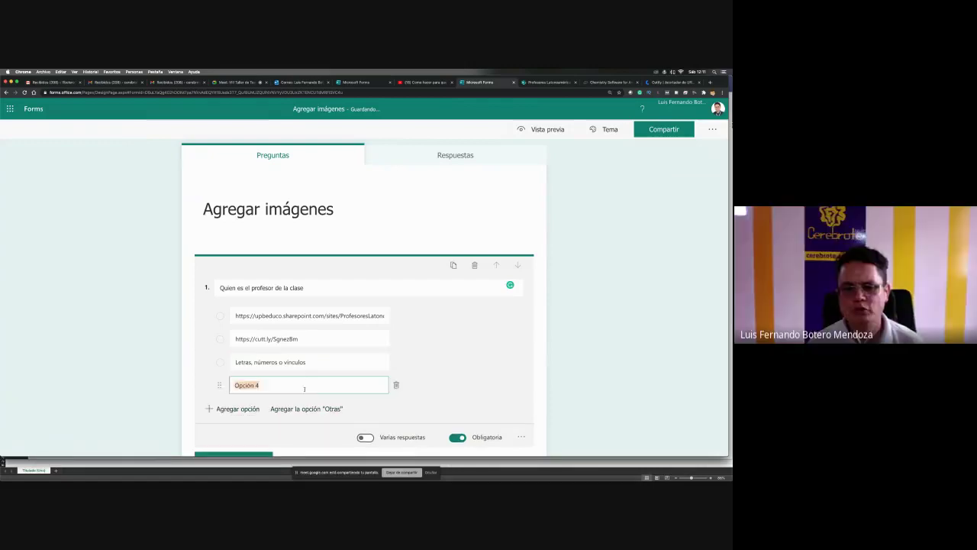
pyautogui.click(711, 82)
# Step: Open a video from the Cerebrote YouTube channel's VIDEOS list and pause it
pyautogui.write('youtube.com/cerebrote')
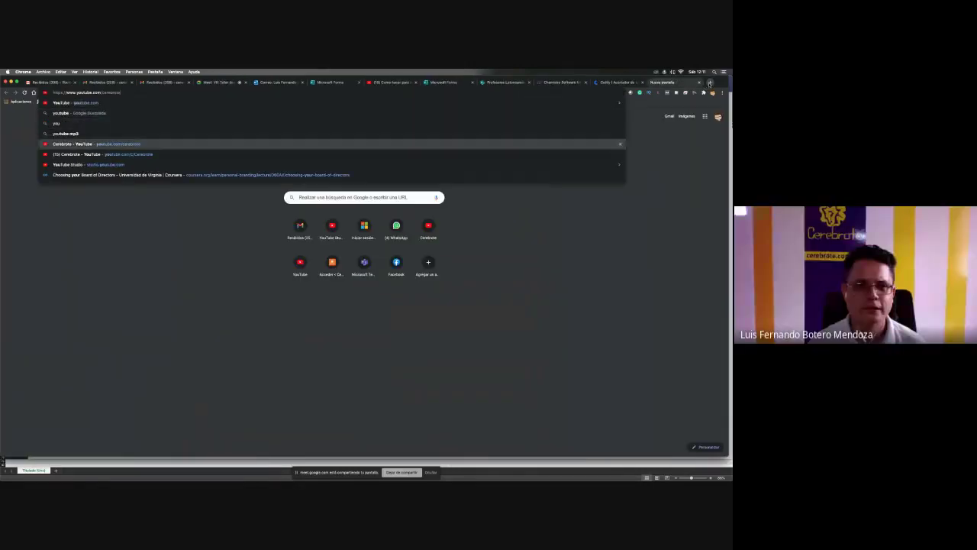
pyautogui.press('Return')
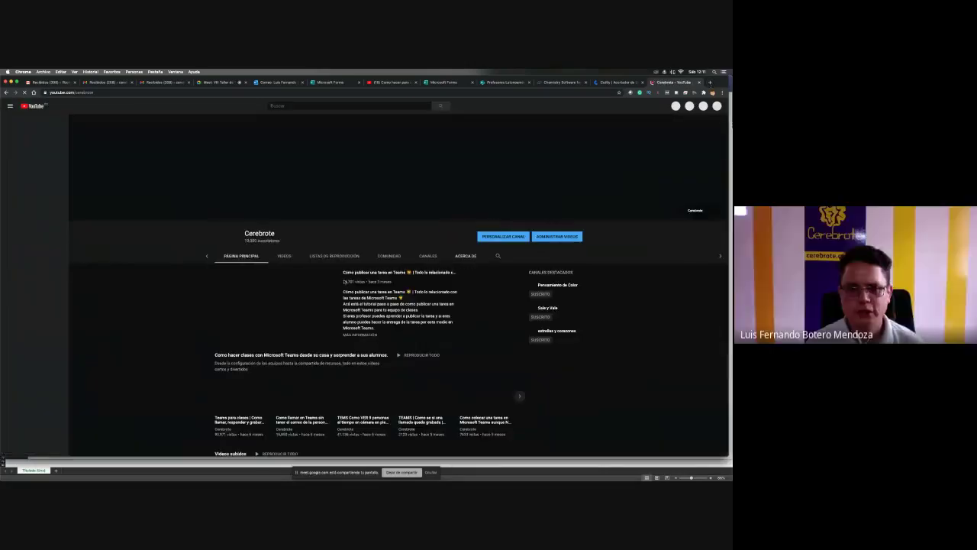
pyautogui.click(285, 256)
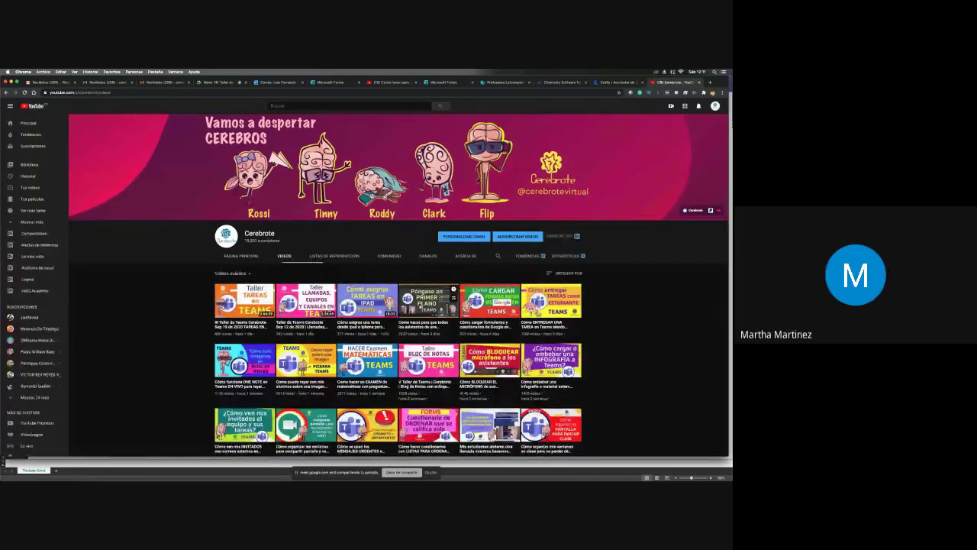
pyautogui.click(427, 302)
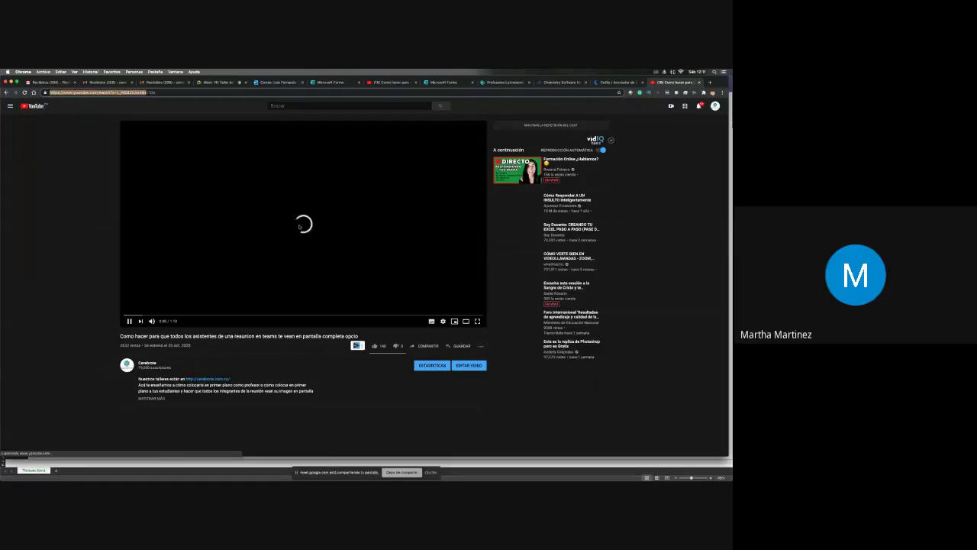
pyautogui.click(303, 221)
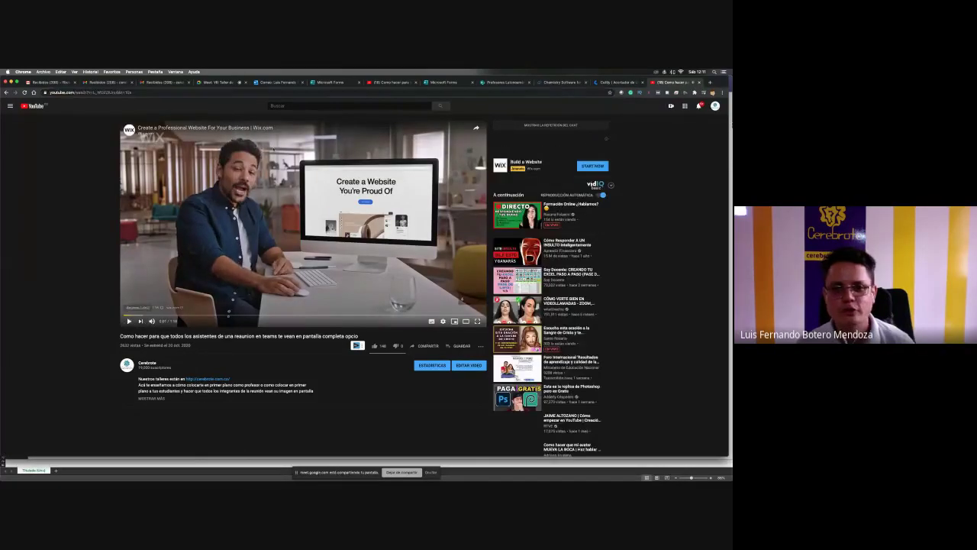
# Step: Paste the YouTube video link into question 1's fourth option in Agregar imágenes
pyautogui.click(502, 82)
pyautogui.click(561, 82)
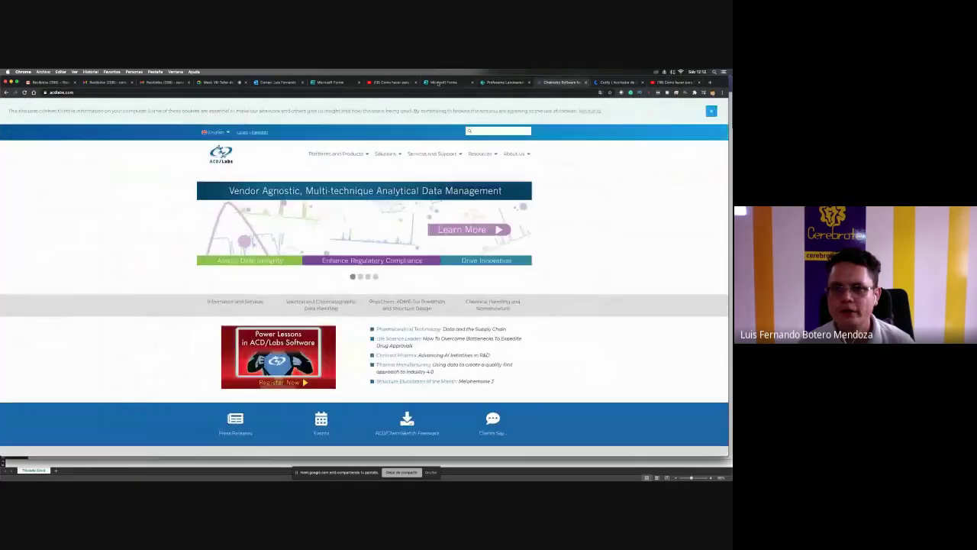
pyautogui.click(443, 81)
pyautogui.press('super+v')
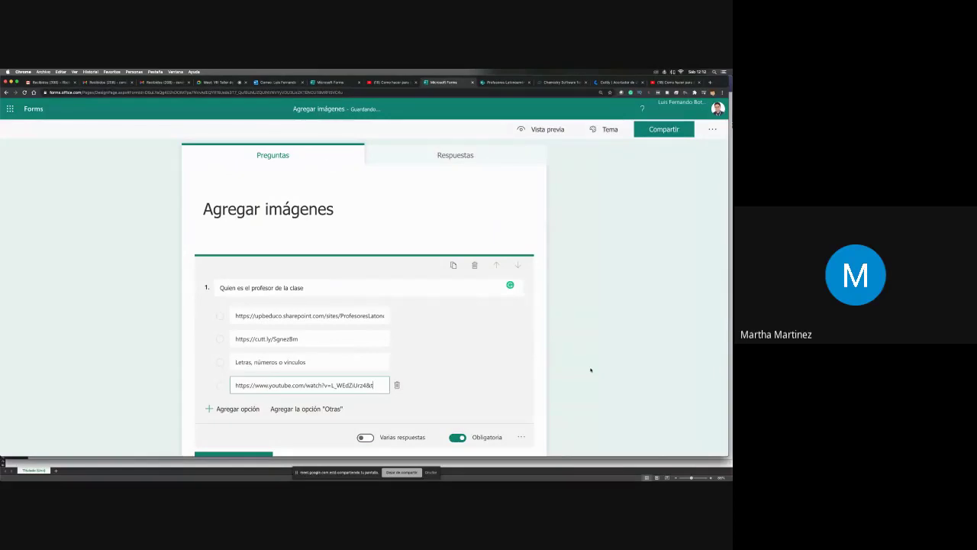
pyautogui.click(590, 370)
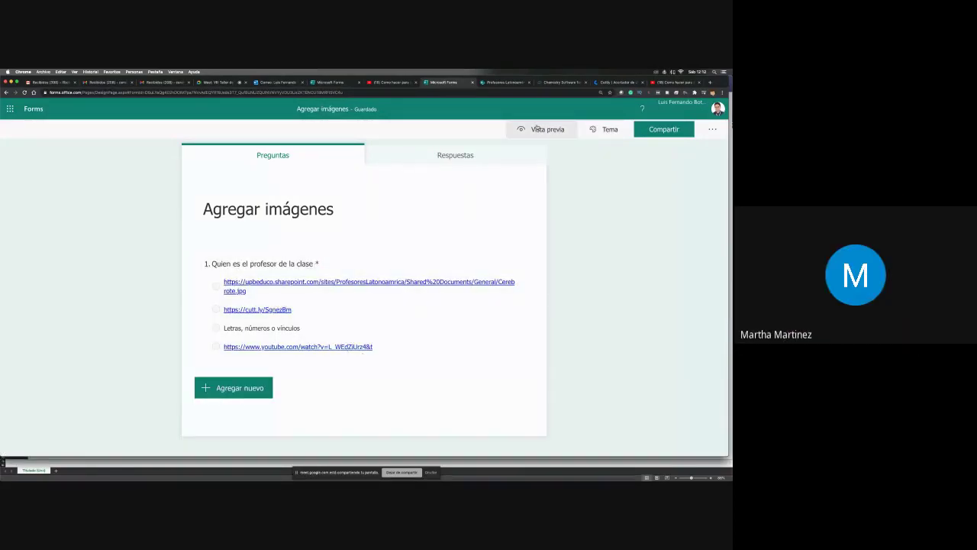
pyautogui.click(541, 129)
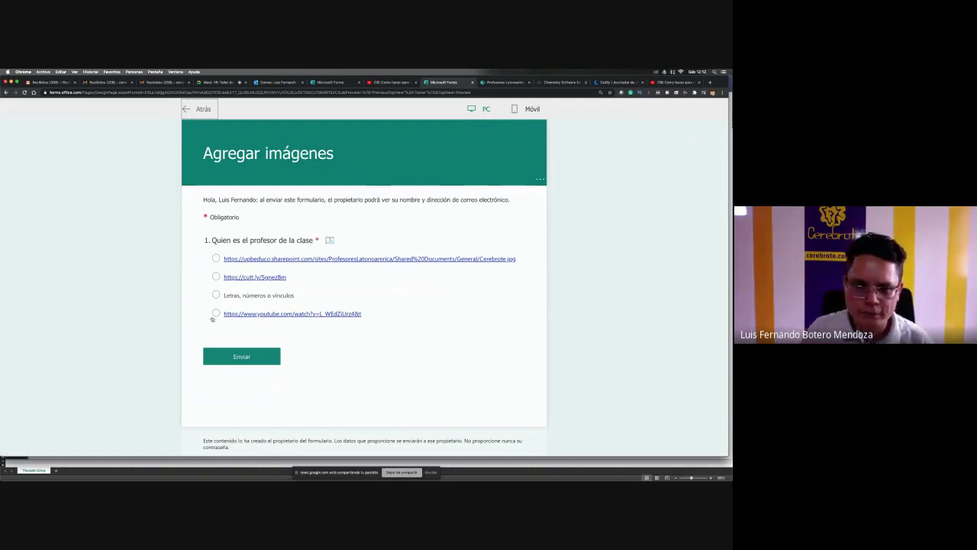
pyautogui.click(216, 313)
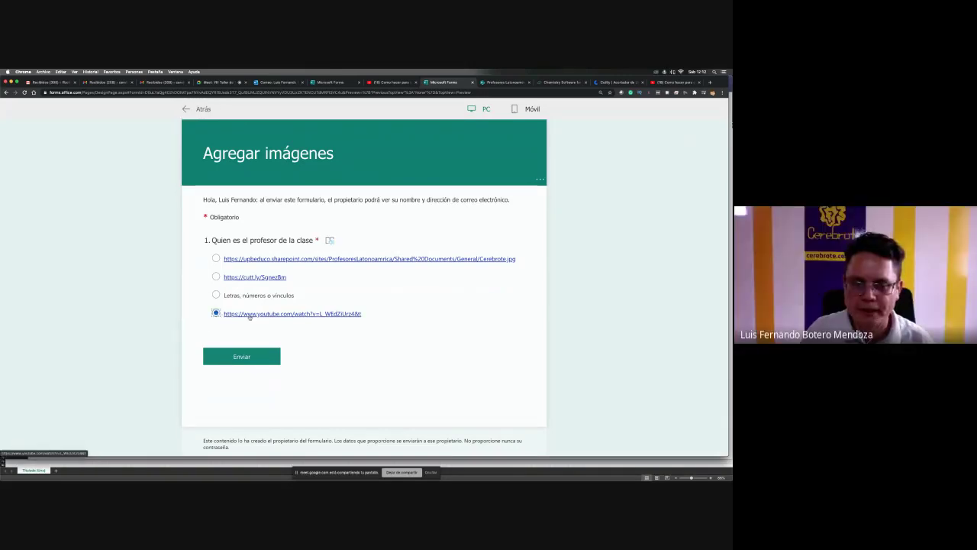
pyautogui.click(532, 109)
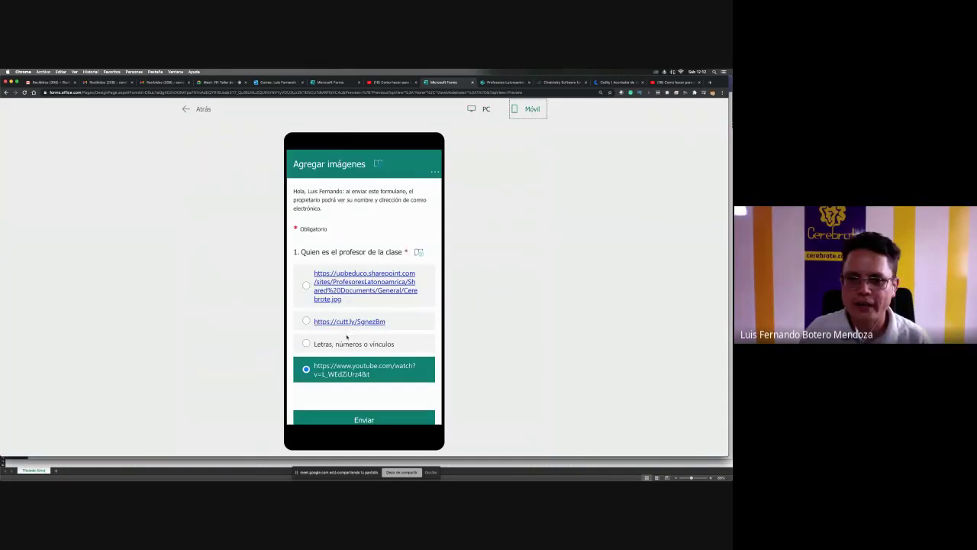
pyautogui.scroll(-2, 357, 329)
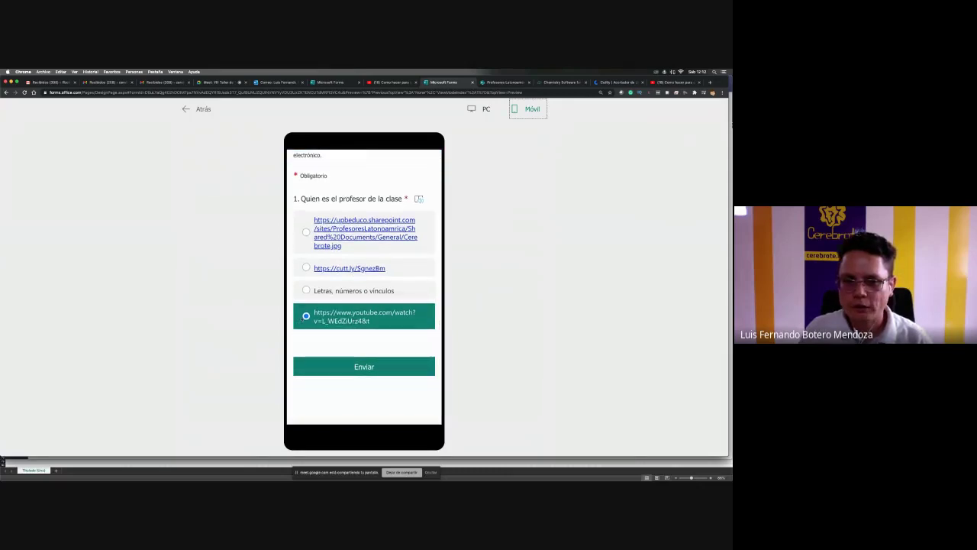
pyautogui.click(343, 315)
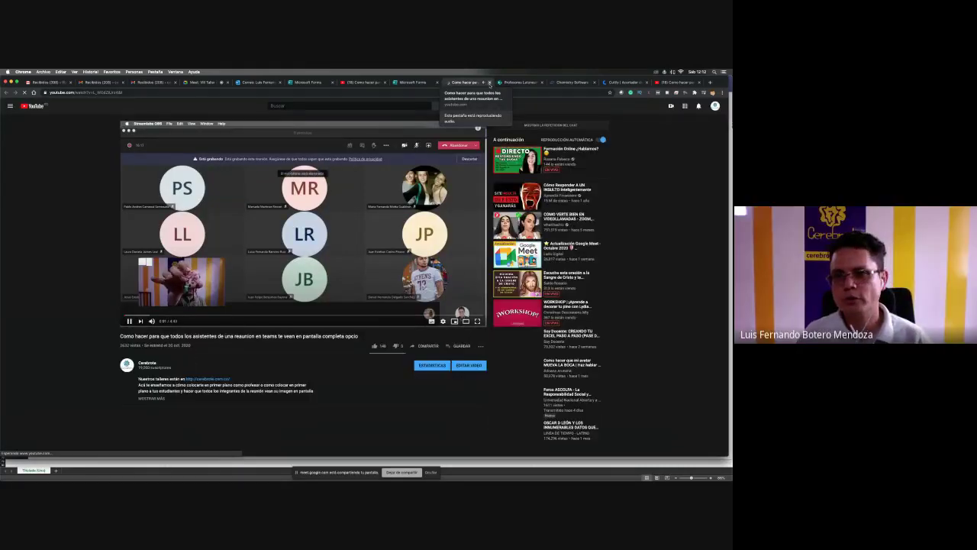
pyautogui.click(489, 82)
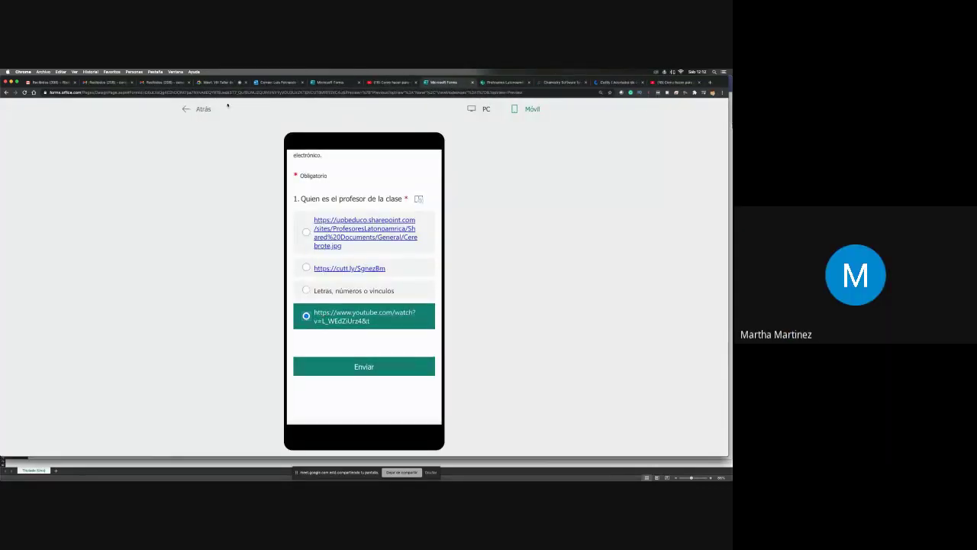
pyautogui.click(200, 108)
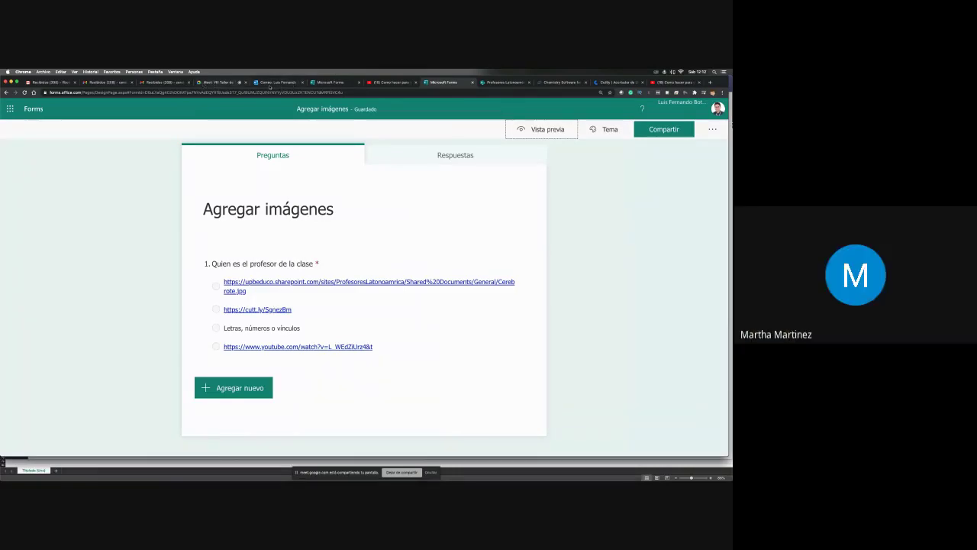
# Step: Switch to the Taller de Forms quiz and scroll through its questions
pyautogui.click(500, 82)
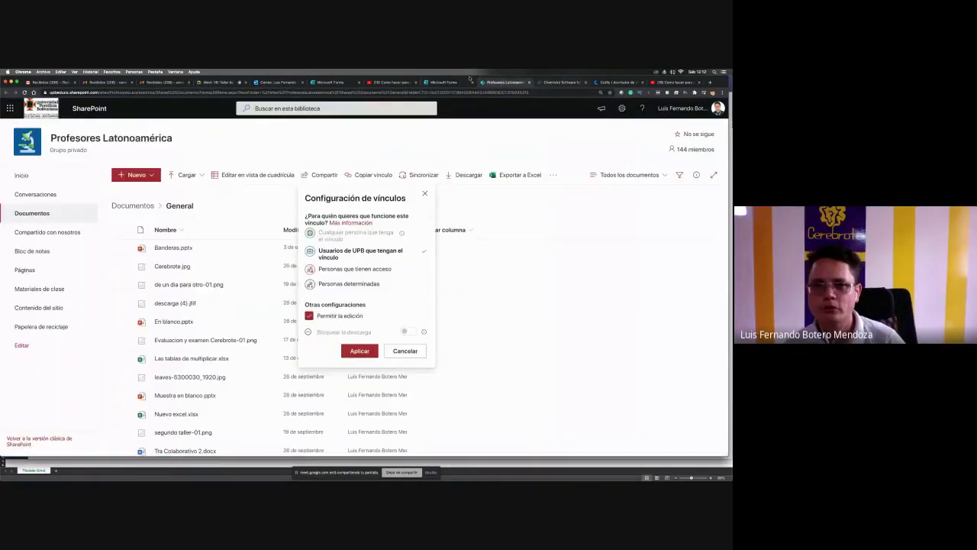
pyautogui.click(446, 82)
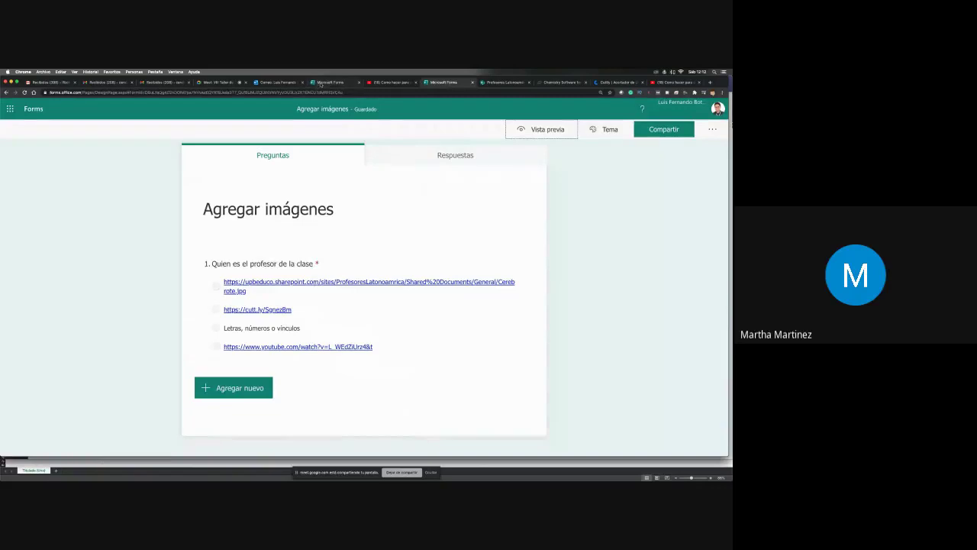
pyautogui.click(321, 82)
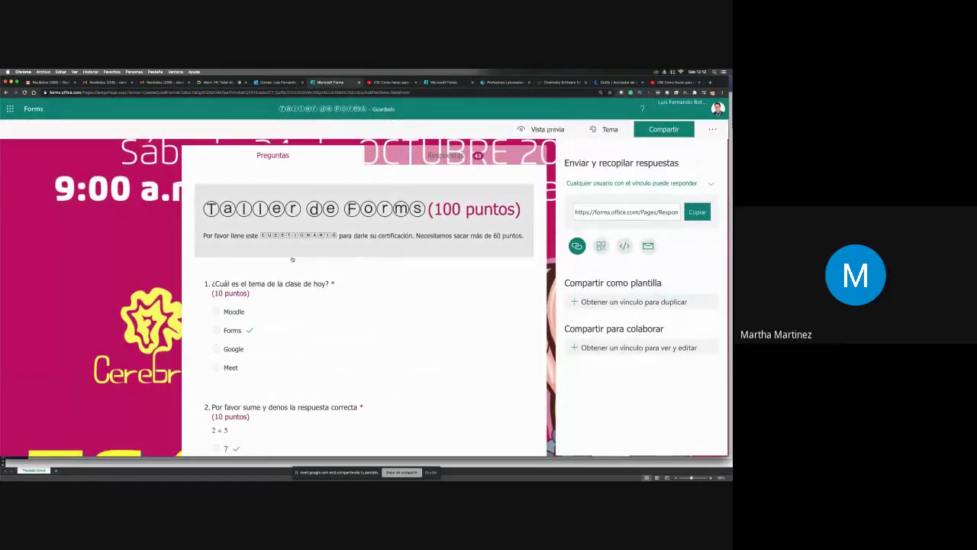
pyautogui.scroll(-7, 306, 291)
pyautogui.scroll(-10, 305, 291)
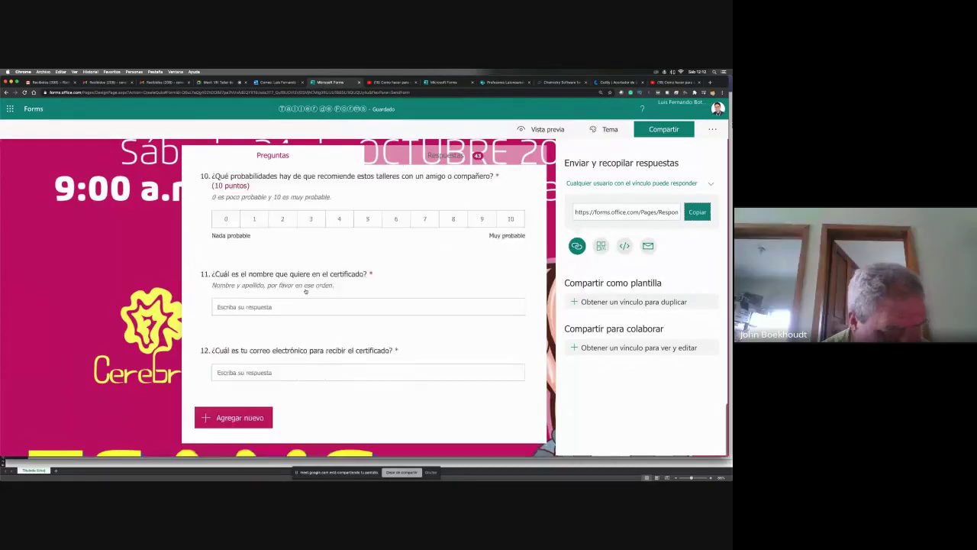
pyautogui.scroll(15, 306, 291)
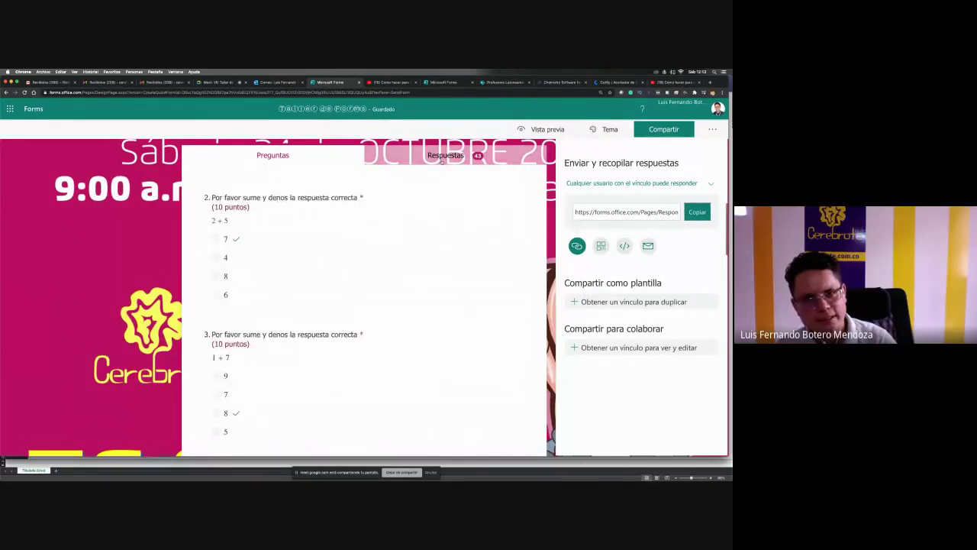
# Step: Look at the quiz's Respuestas summary, then return to Preguntas and scroll to the last questions
pyautogui.click(441, 157)
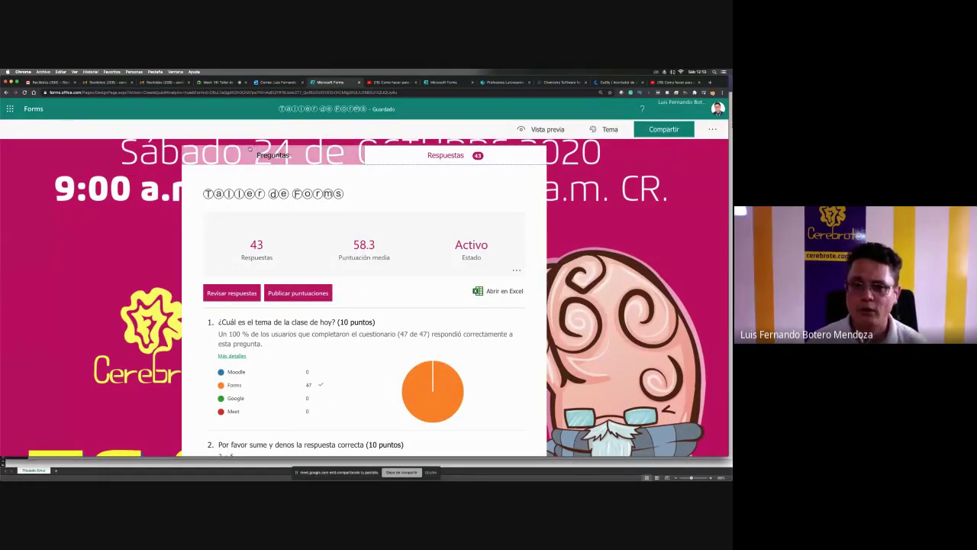
pyautogui.click(273, 157)
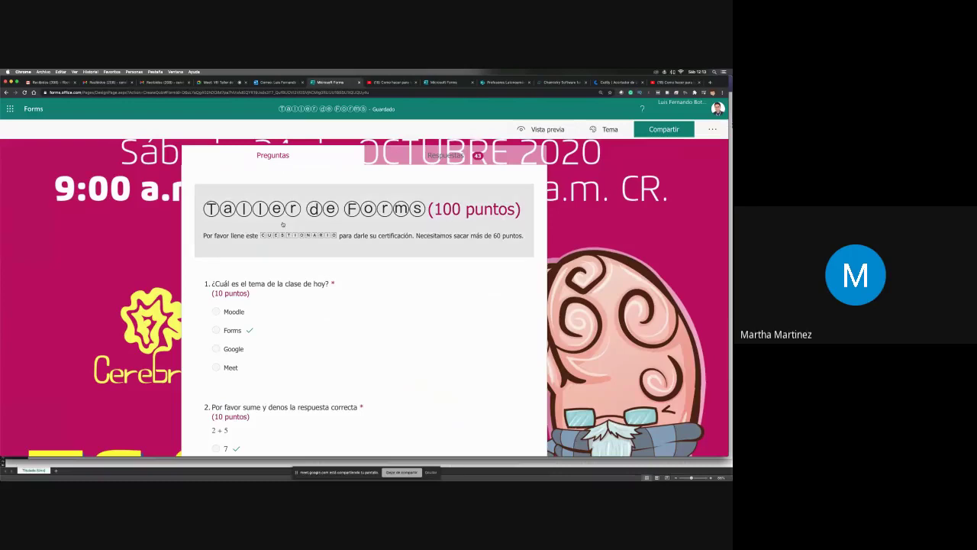
pyautogui.scroll(-15, 374, 249)
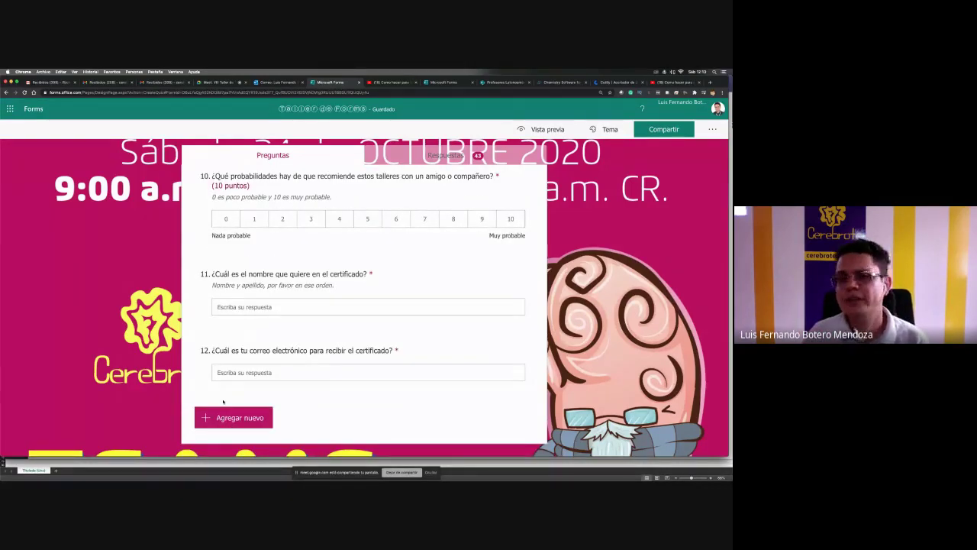
# Step: Show the Taller de Forms response summary and scroll through the per-question charts
pyautogui.click(446, 155)
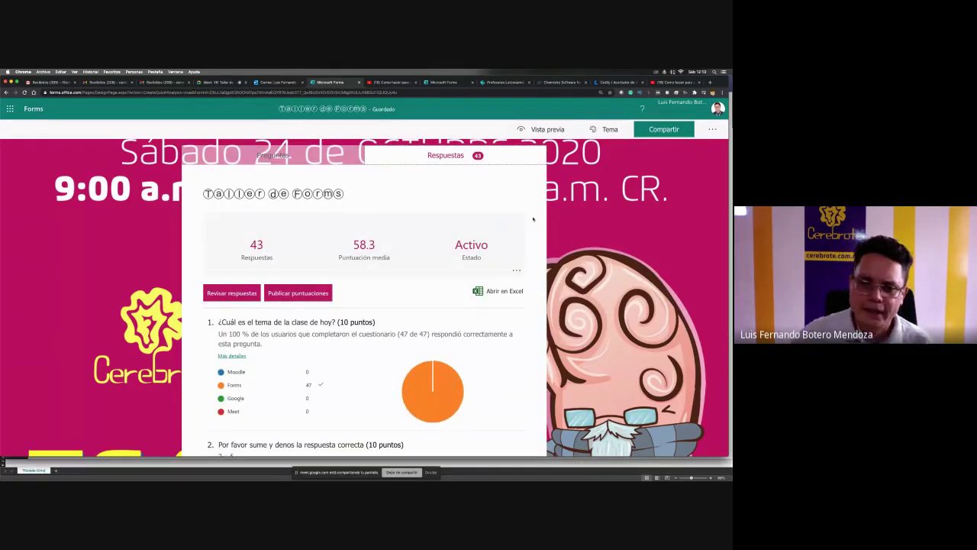
pyautogui.scroll(-1, 533, 219)
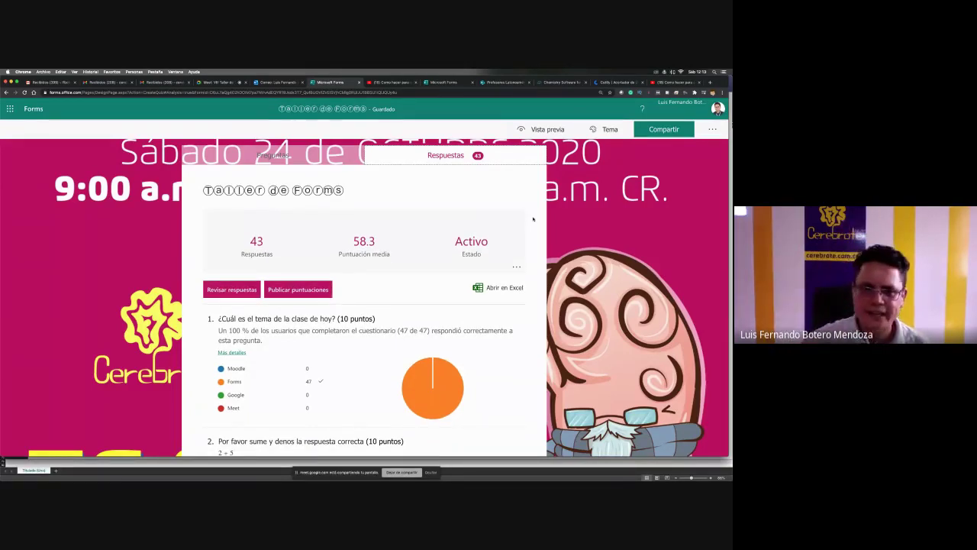
pyautogui.scroll(-3, 384, 280)
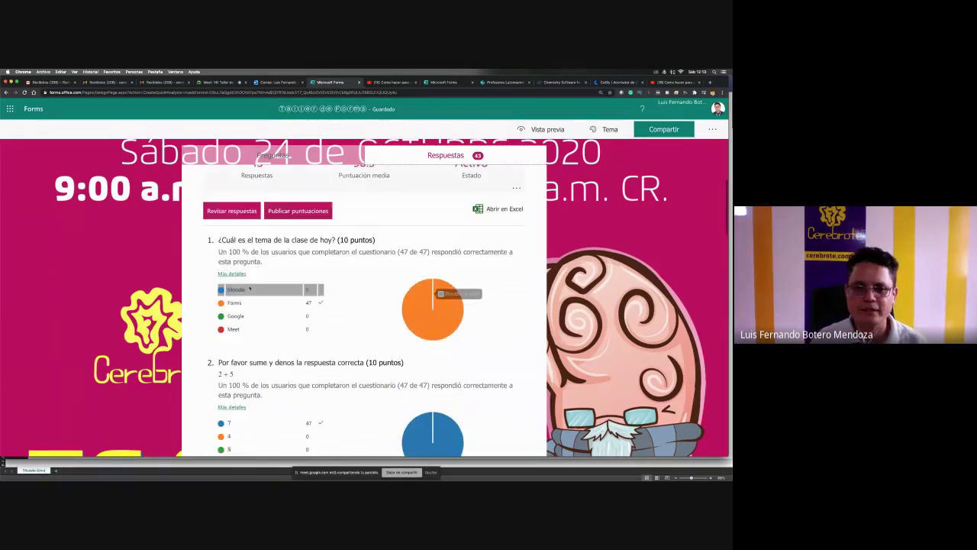
pyautogui.moveTo(427, 305)
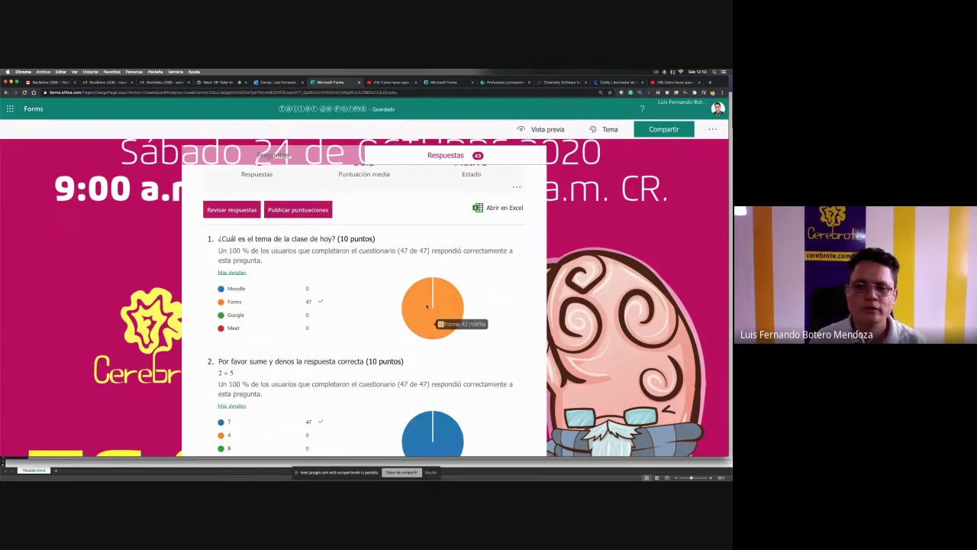
pyautogui.scroll(-5, 427, 305)
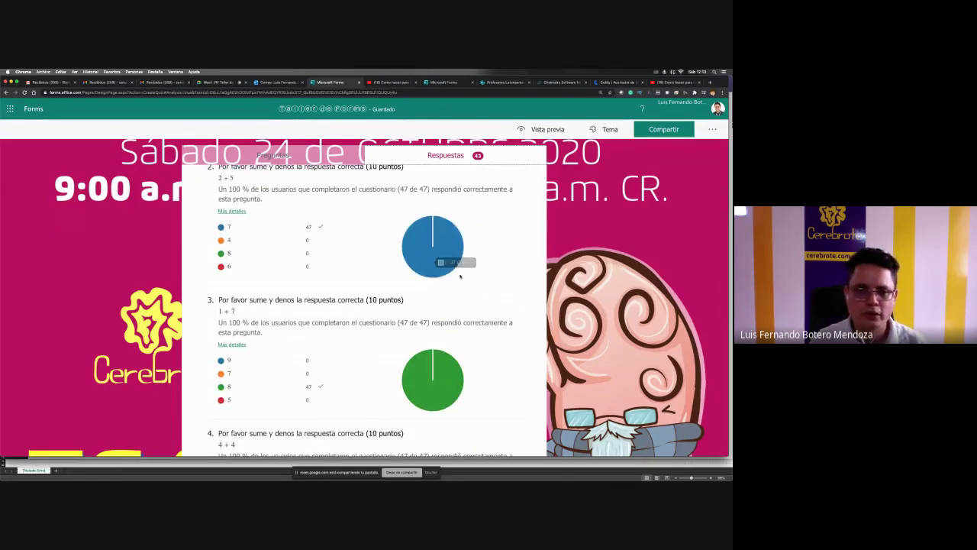
pyautogui.scroll(-2, 450, 267)
pyautogui.scroll(-1, 459, 286)
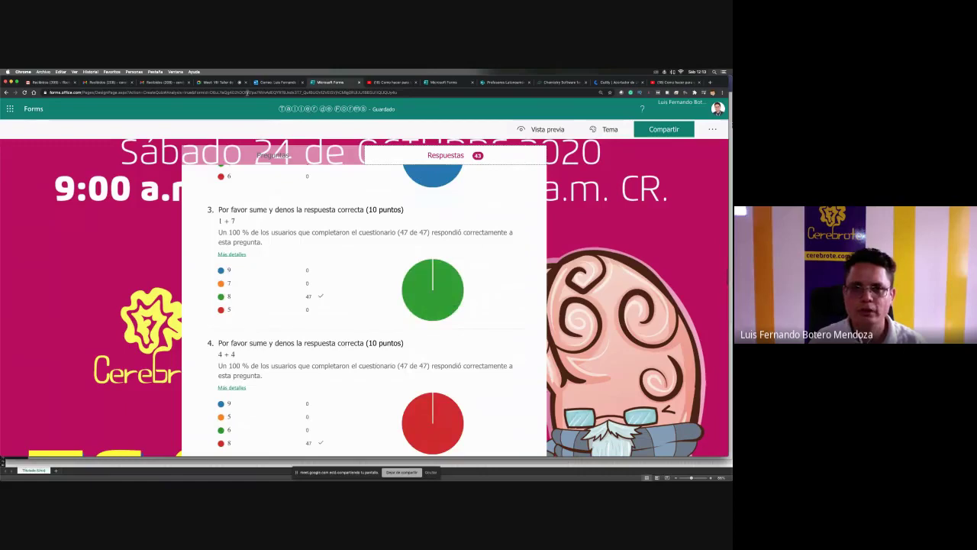
# Step: Dismiss the Meet join notice, then finish scrolling the summary charts and back up
pyautogui.click(219, 83)
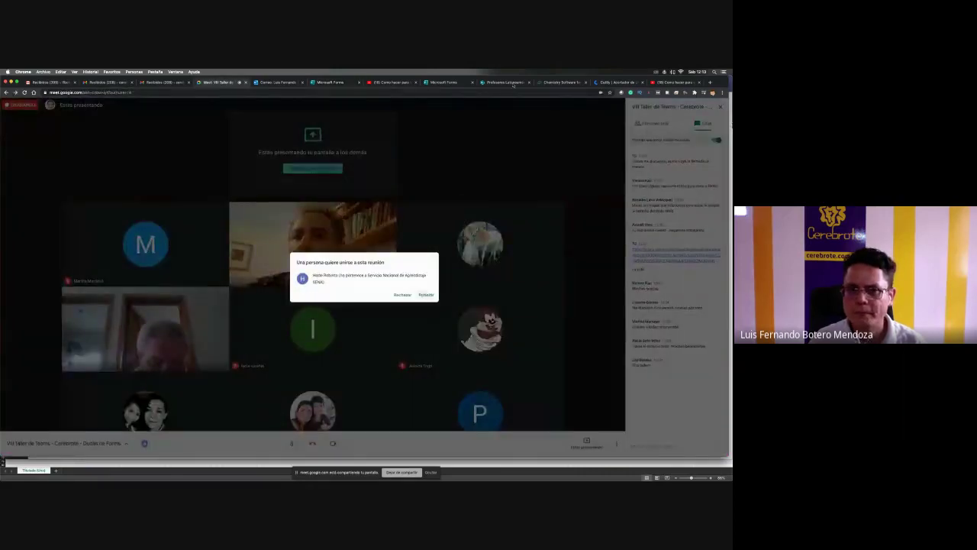
pyautogui.click(423, 295)
pyautogui.click(343, 82)
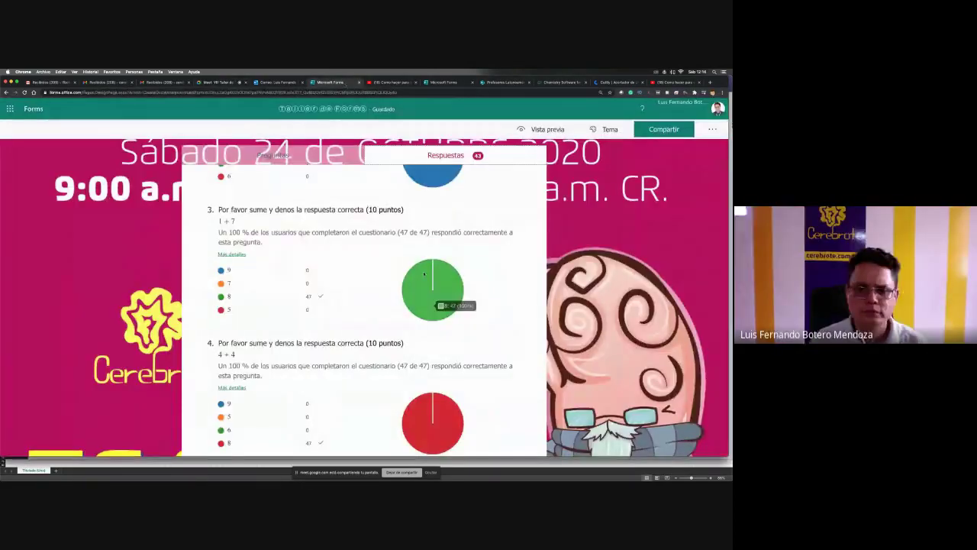
pyautogui.scroll(-4, 423, 274)
pyautogui.scroll(-1, 424, 273)
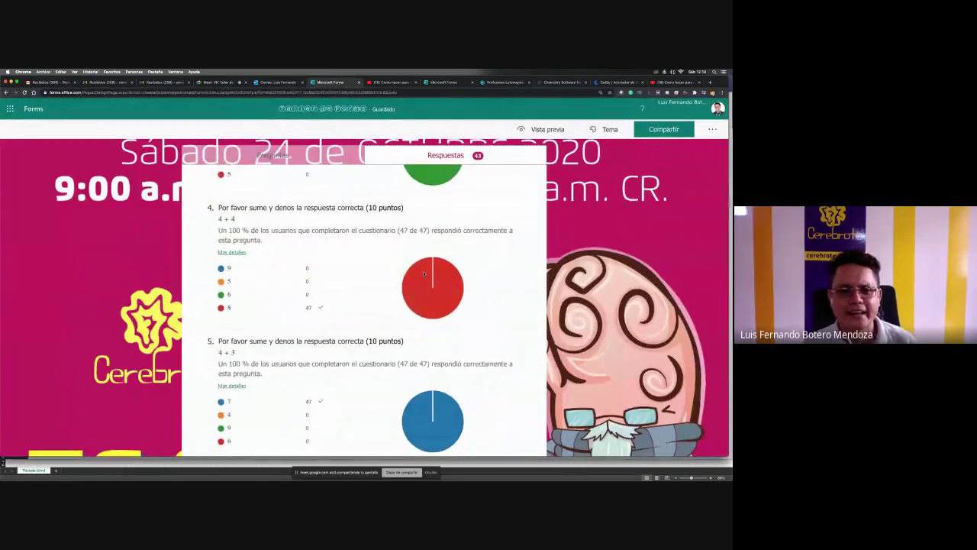
pyautogui.scroll(-5, 424, 274)
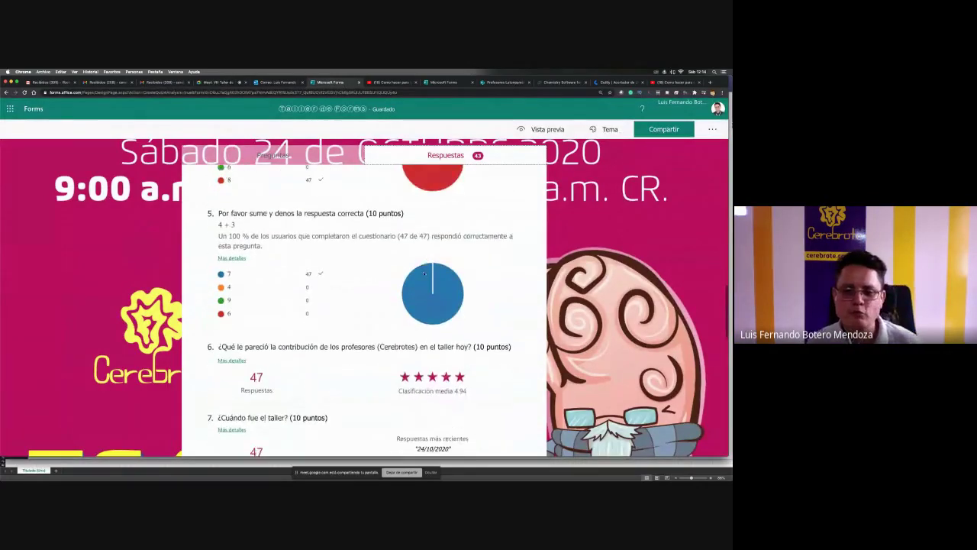
pyautogui.scroll(-5, 424, 273)
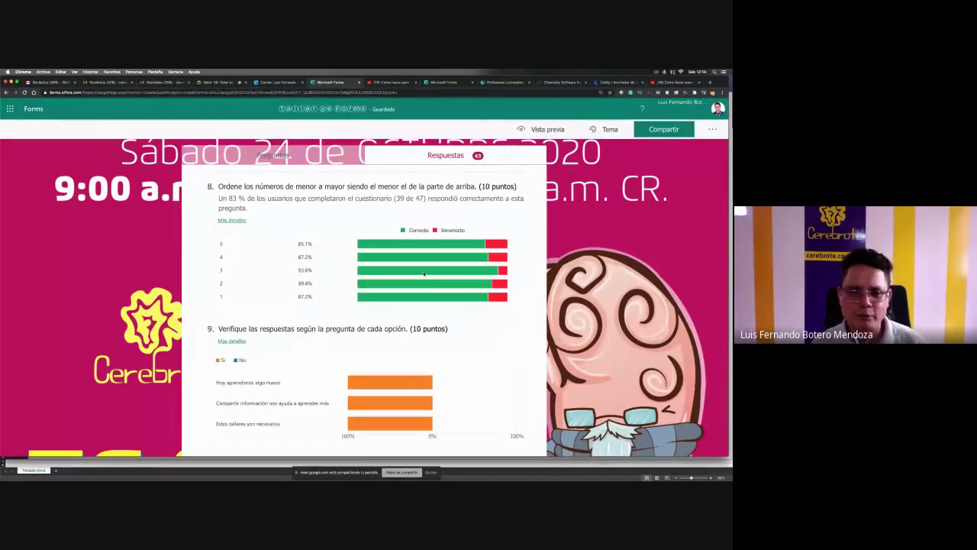
pyautogui.scroll(-5, 424, 274)
pyautogui.scroll(-1, 424, 274)
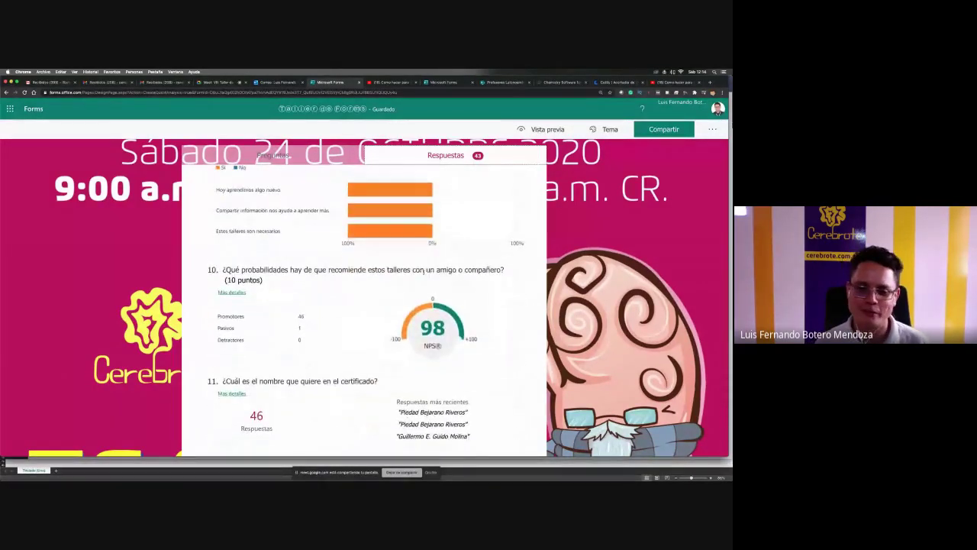
pyautogui.scroll(-5, 423, 274)
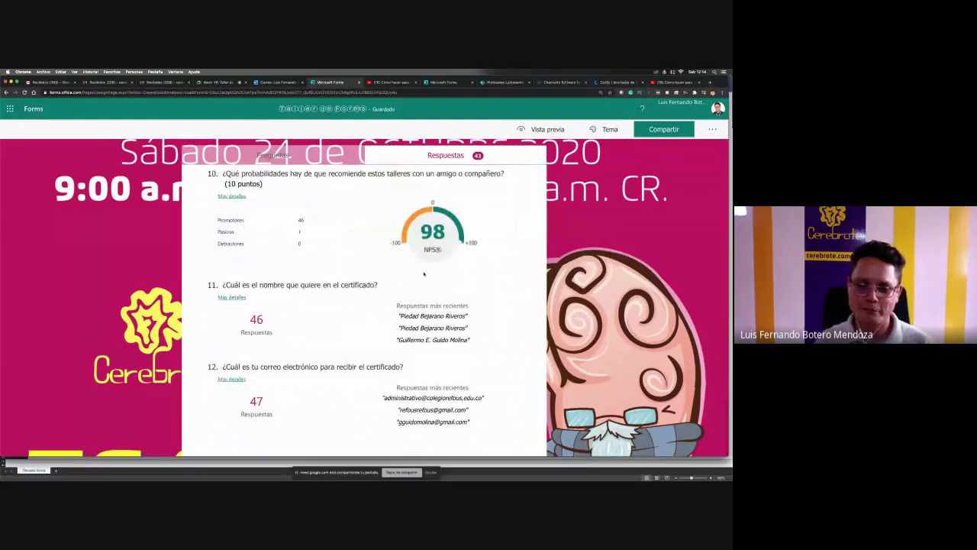
pyautogui.scroll(20, 424, 274)
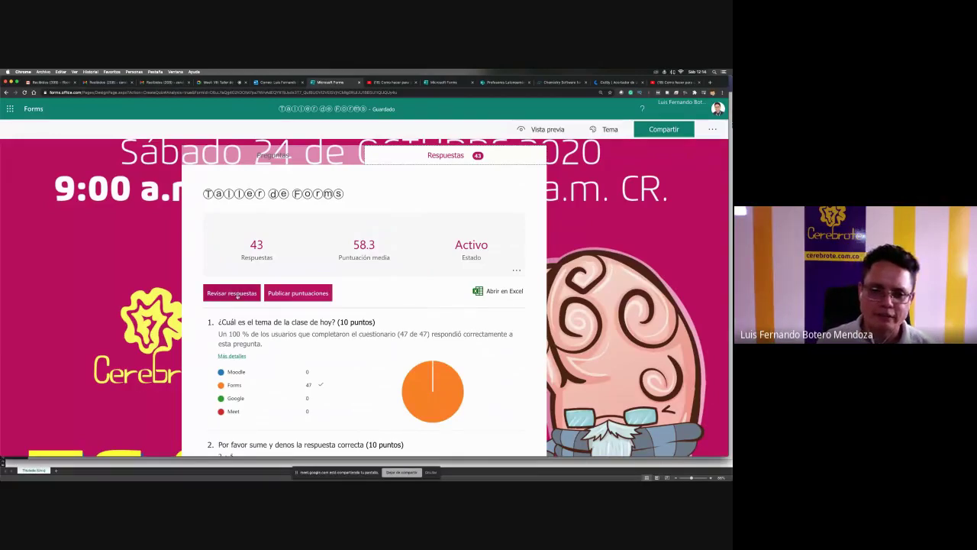
# Step: Open the individual response review and scroll through the first respondent's answers
pyautogui.click(233, 295)
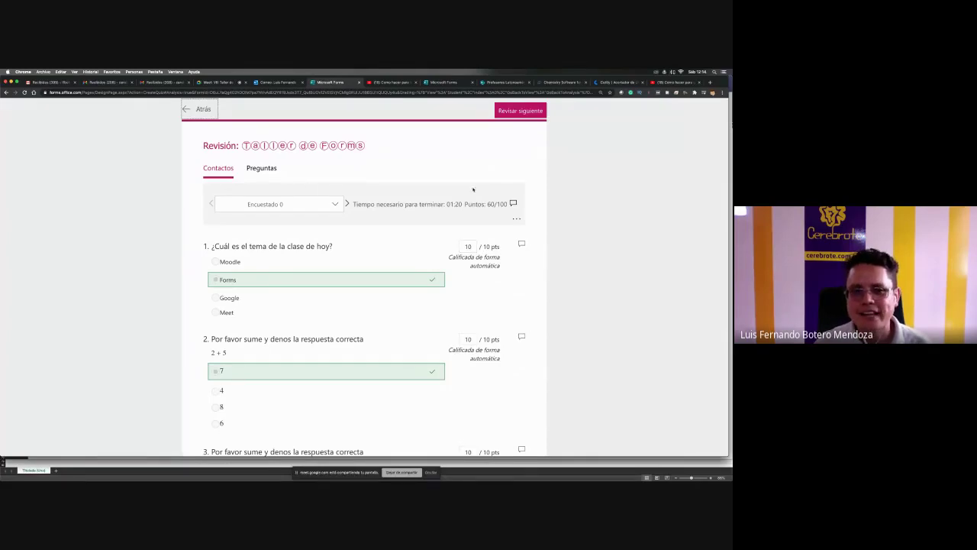
pyautogui.scroll(-15, 558, 252)
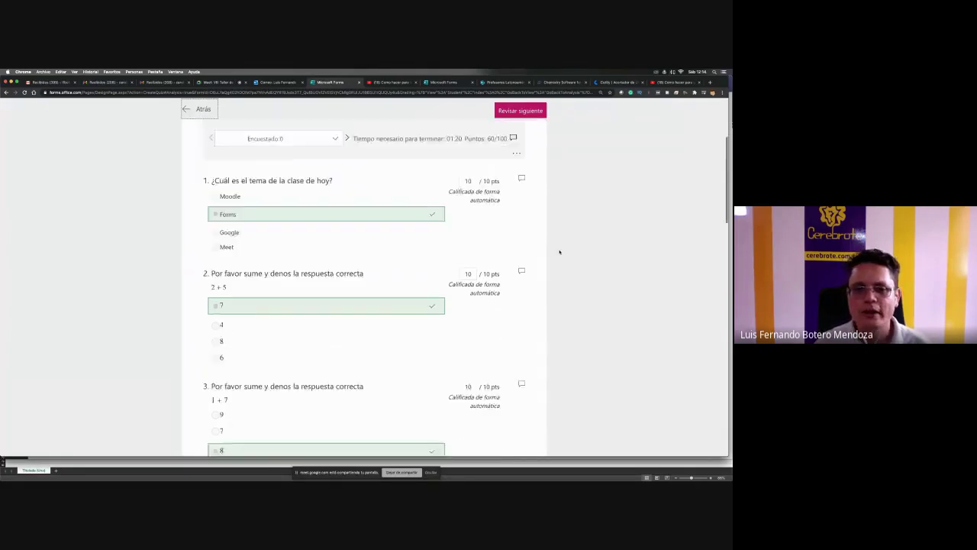
pyautogui.scroll(-3, 559, 252)
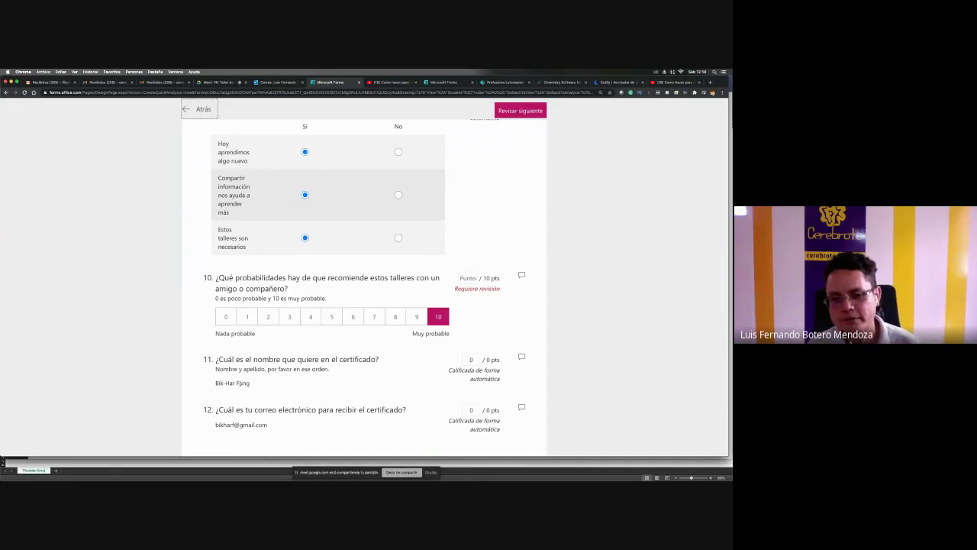
pyautogui.scroll(15, 364, 274)
pyautogui.scroll(-15, 365, 275)
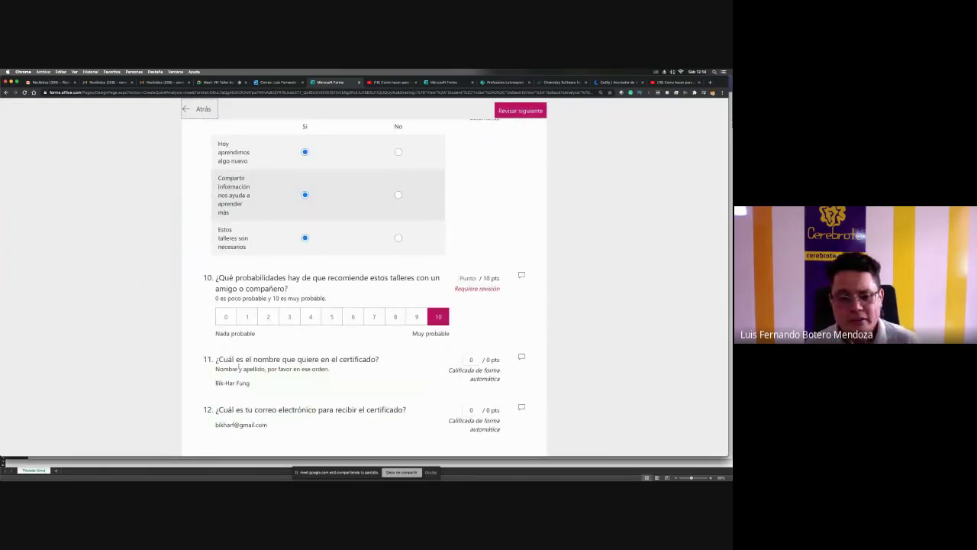
pyautogui.scroll(15, 239, 366)
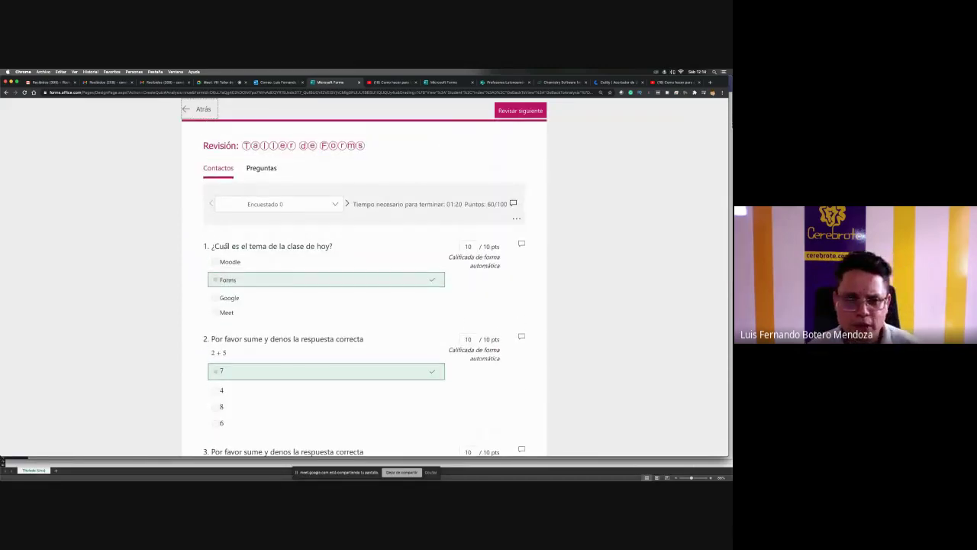
pyautogui.scroll(-10, 351, 287)
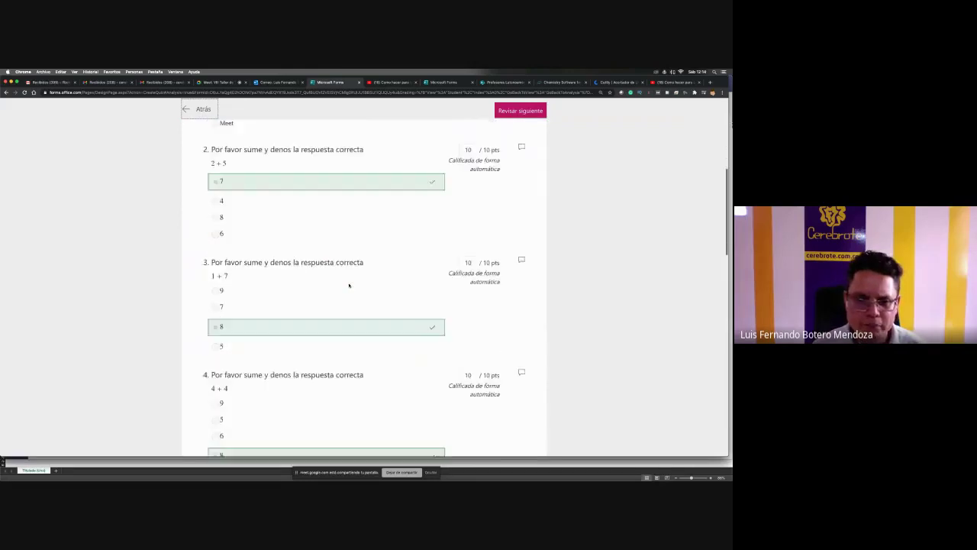
pyautogui.scroll(-2, 349, 286)
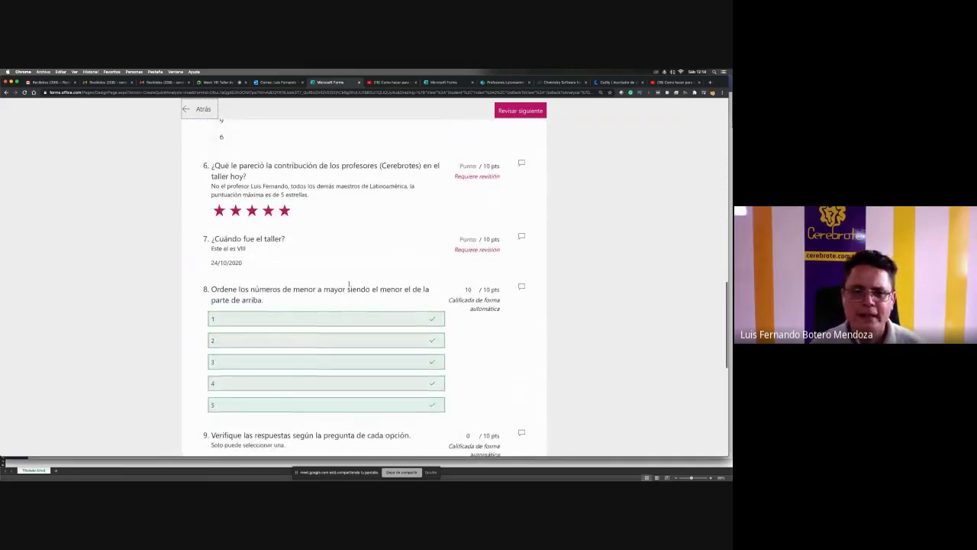
pyautogui.scroll(2, 349, 284)
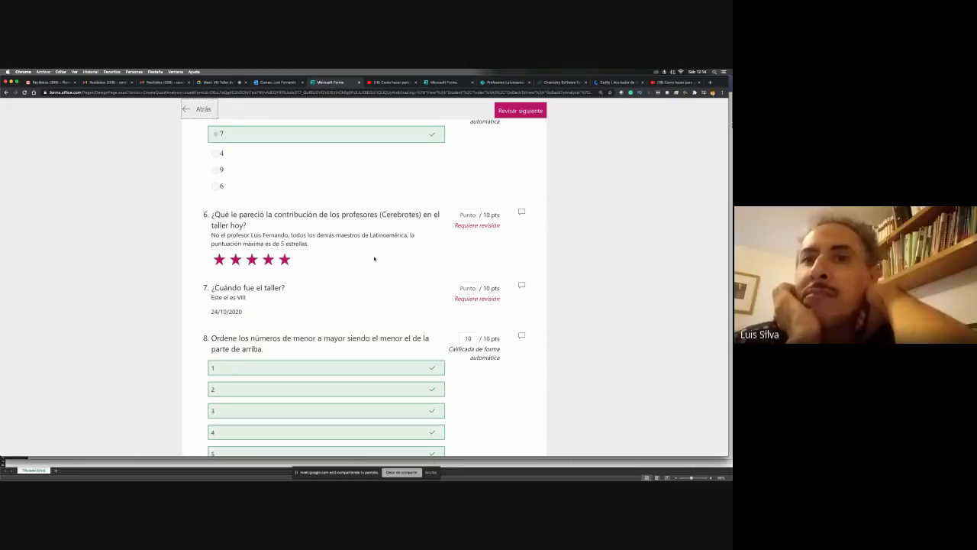
pyautogui.scroll(10, 374, 259)
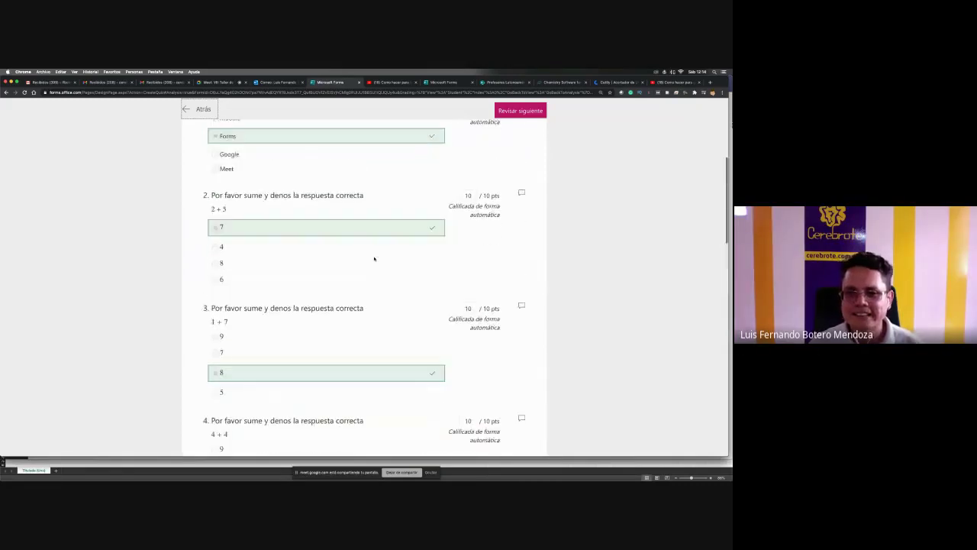
pyautogui.scroll(5, 374, 259)
pyautogui.scroll(-10, 469, 214)
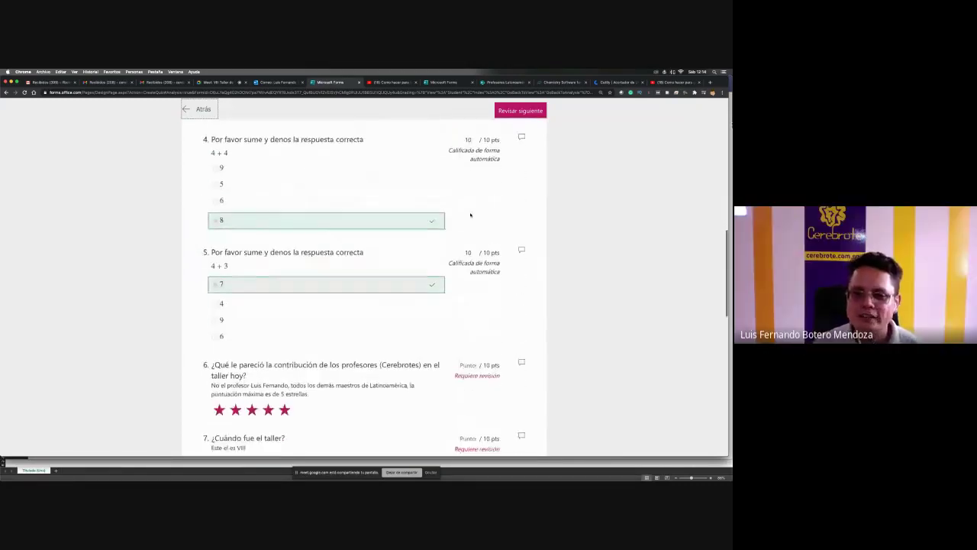
pyautogui.scroll(-4, 470, 216)
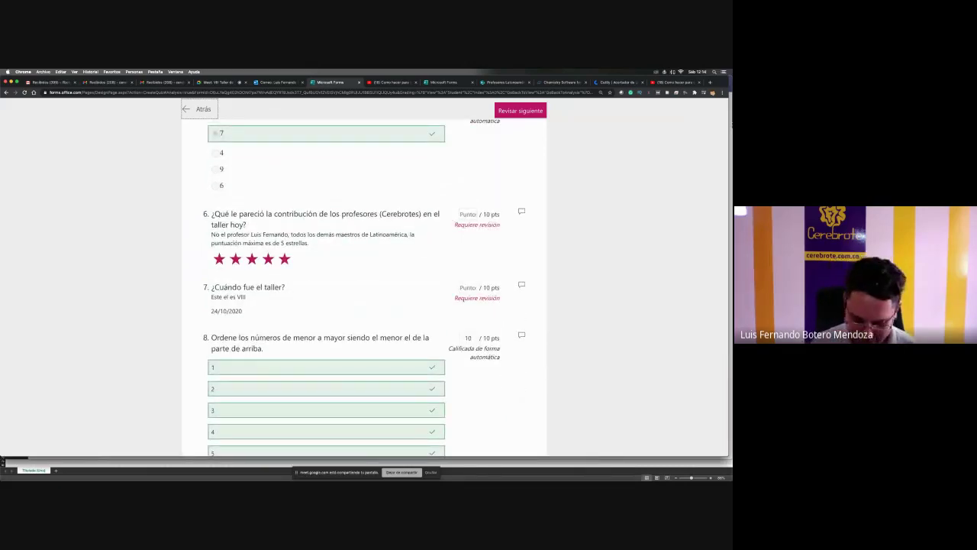
# Step: Zoom in, highlight the respondent's 60/100 total score, and return to the responses summary
pyautogui.press('super+plus')
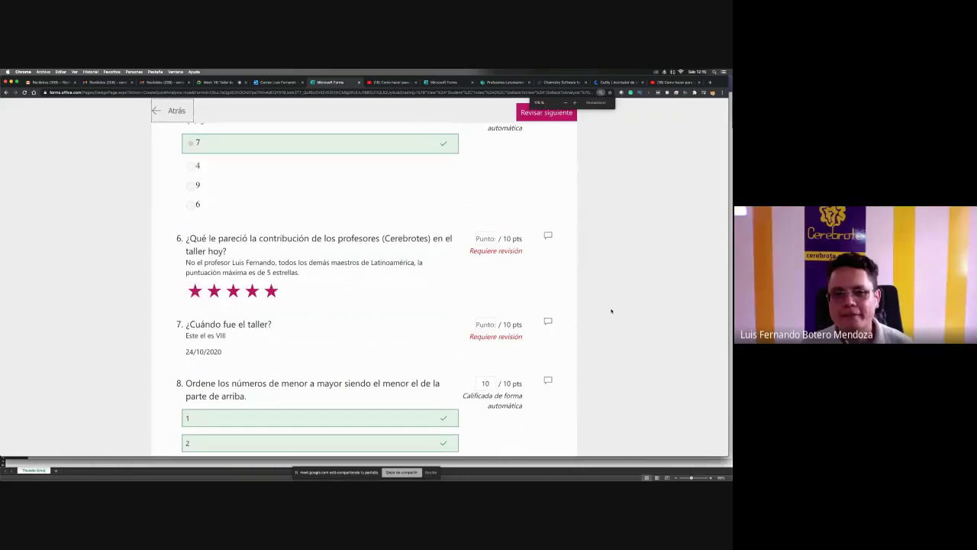
pyautogui.scroll(-1, 611, 310)
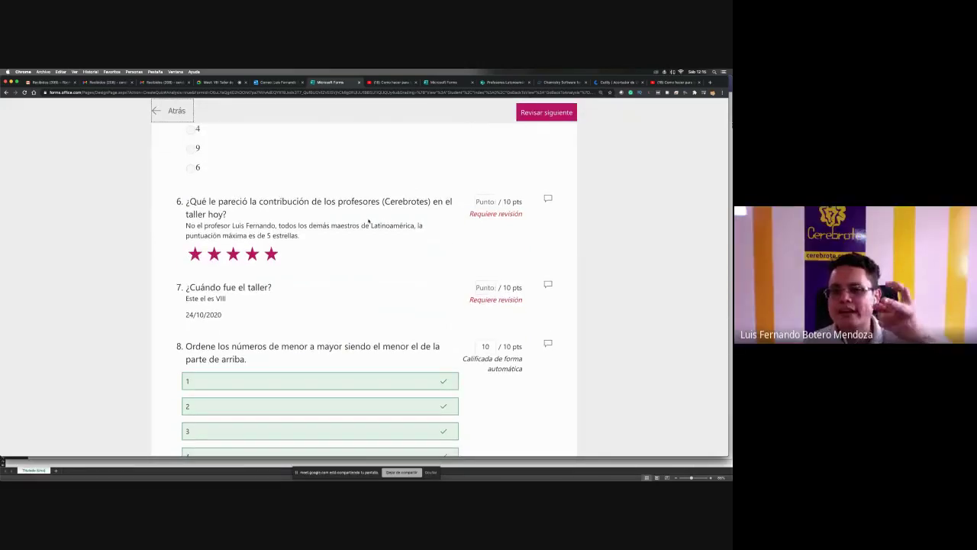
pyautogui.scroll(-9, 369, 222)
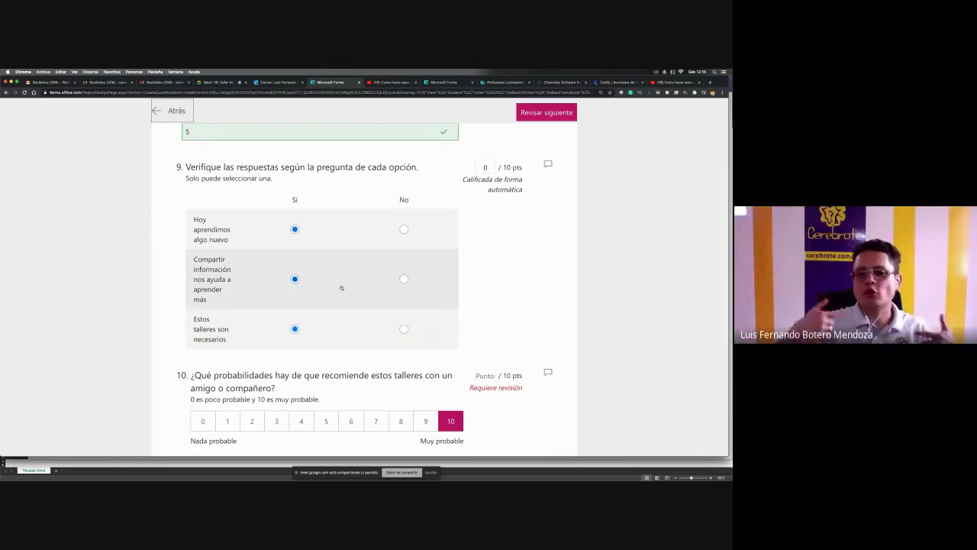
pyautogui.scroll(15, 342, 287)
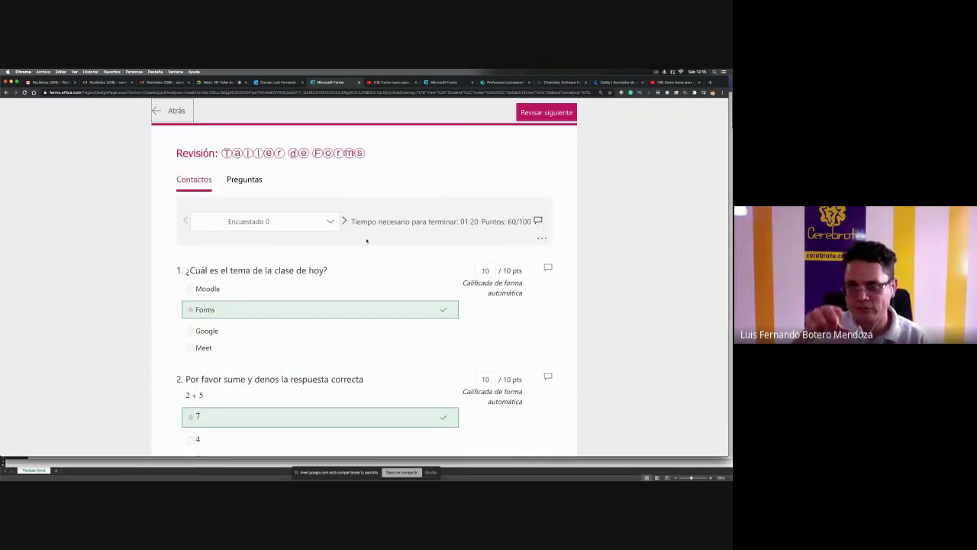
pyautogui.moveTo(509, 221); pyautogui.dragTo(530, 221)
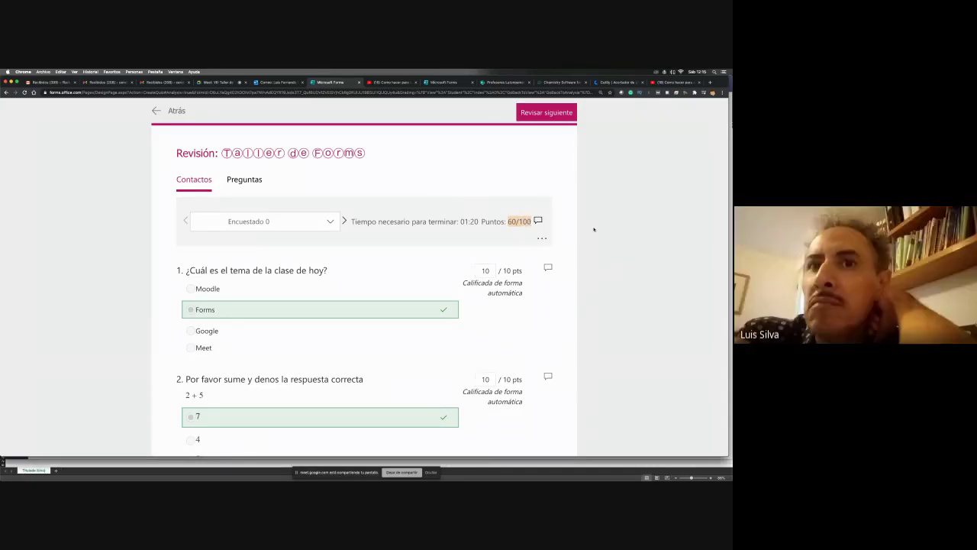
pyautogui.click(157, 112)
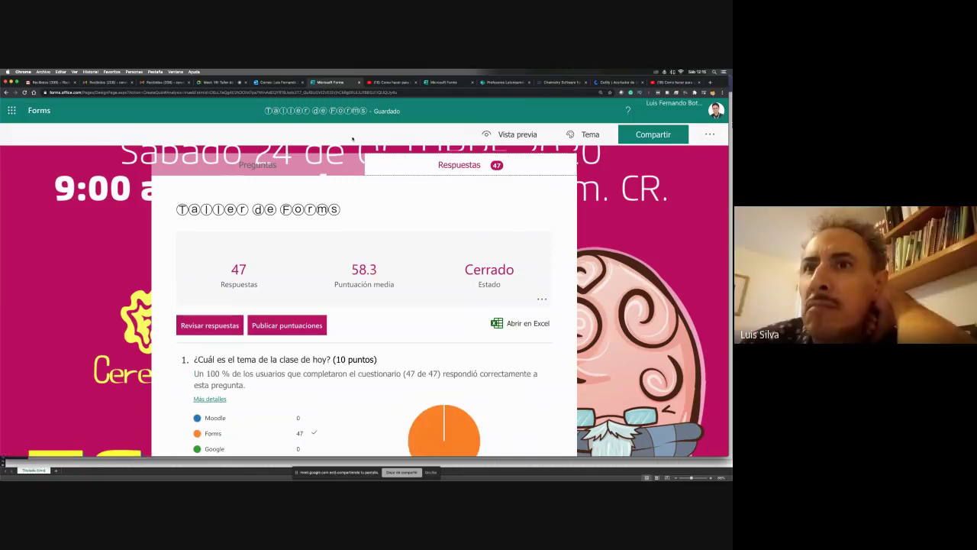
# Step: Admit the person waiting to join the Meet call
pyautogui.click(217, 81)
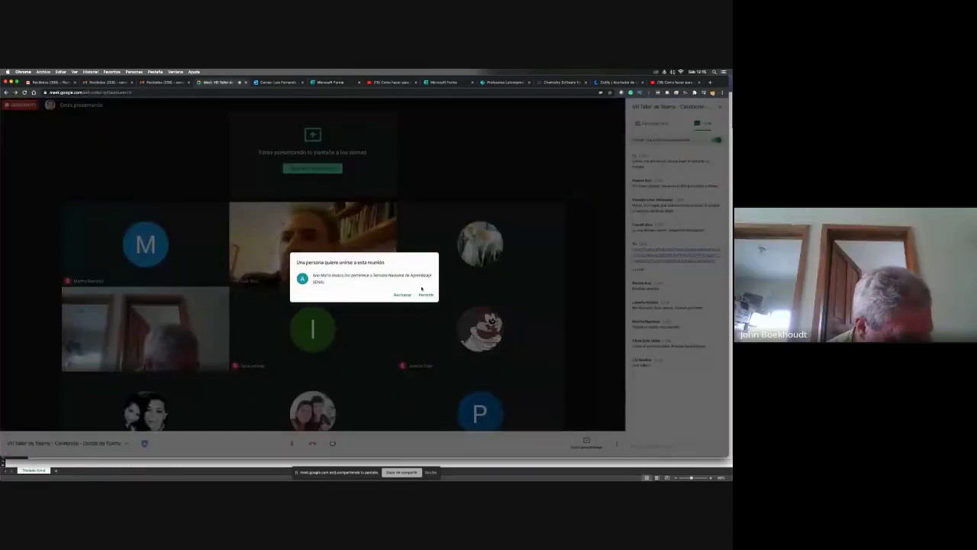
pyautogui.click(424, 294)
pyautogui.click(450, 82)
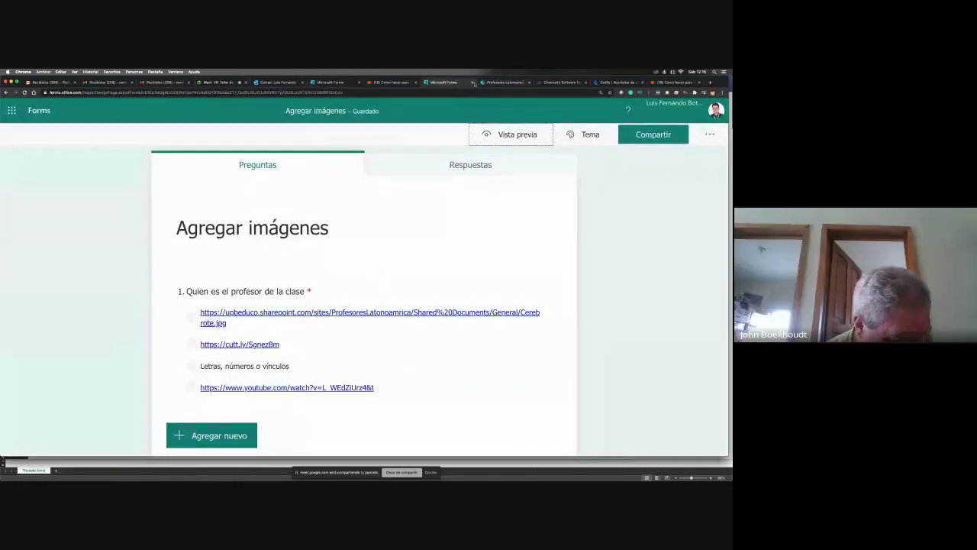
# Step: Close the Agregar imágenes and Profesores Latinoamérica tabs and reopen the Taller de Forms response review
pyautogui.click(473, 81)
pyautogui.click(473, 82)
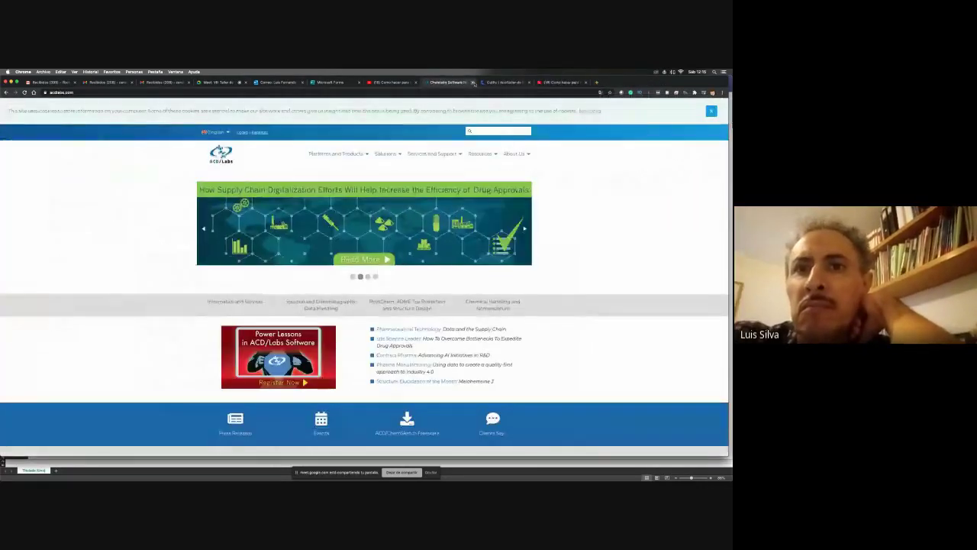
pyautogui.click(329, 82)
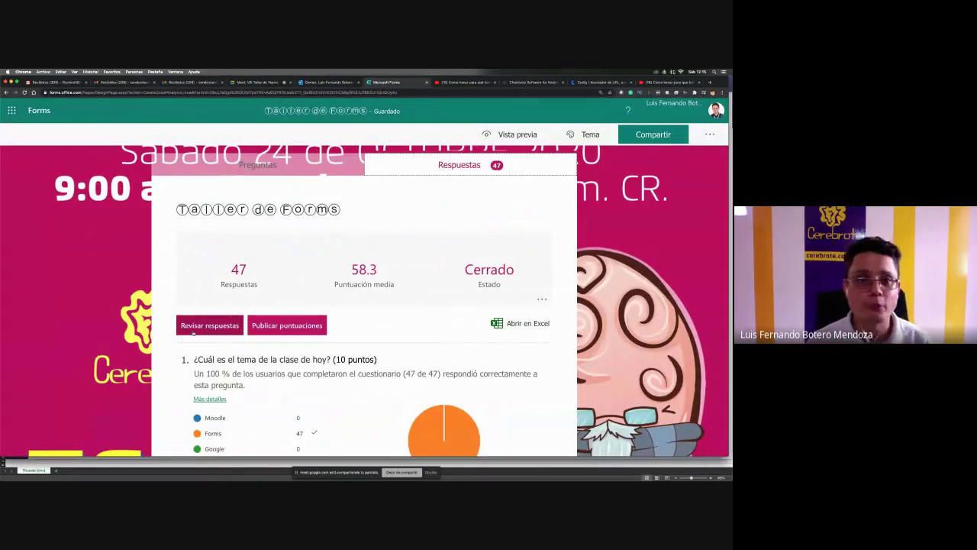
pyautogui.click(196, 326)
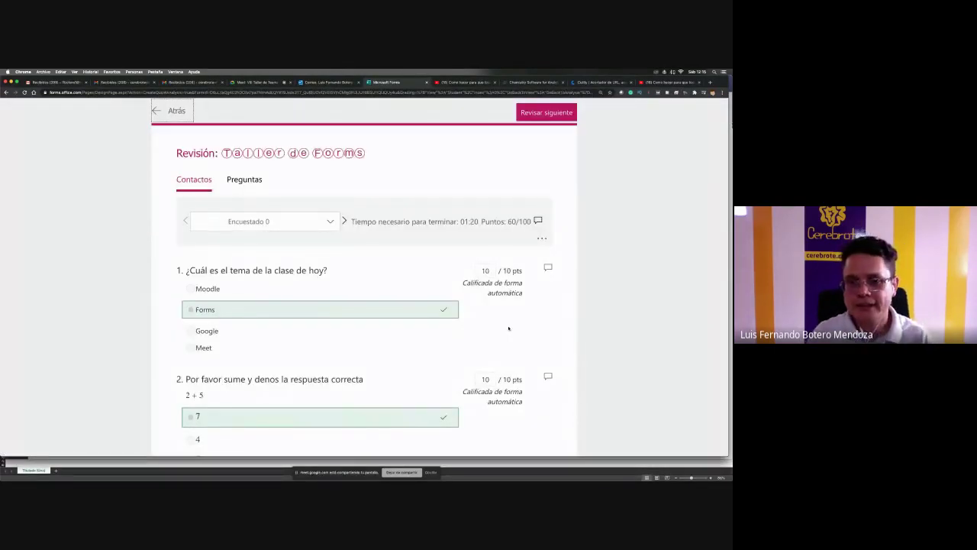
pyautogui.scroll(-10, 508, 328)
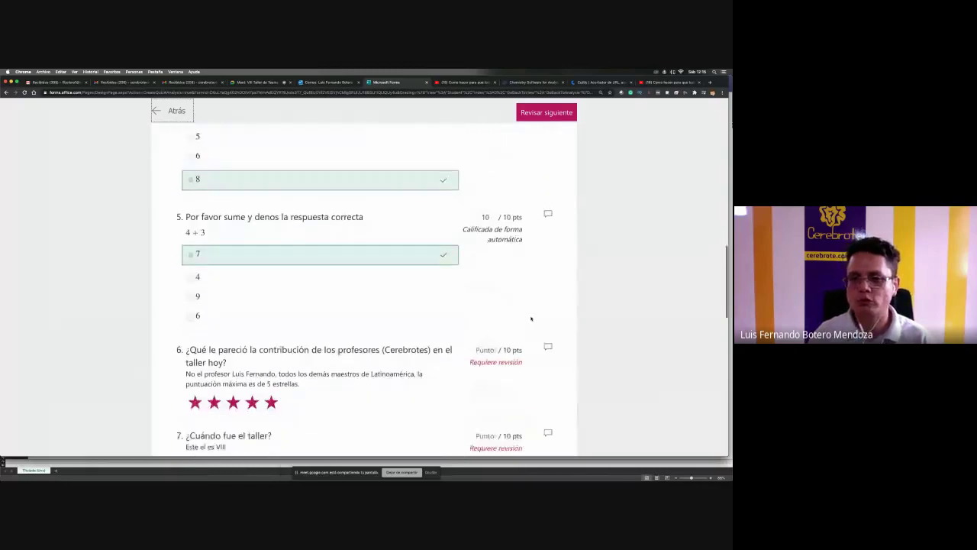
pyautogui.scroll(6, 448, 293)
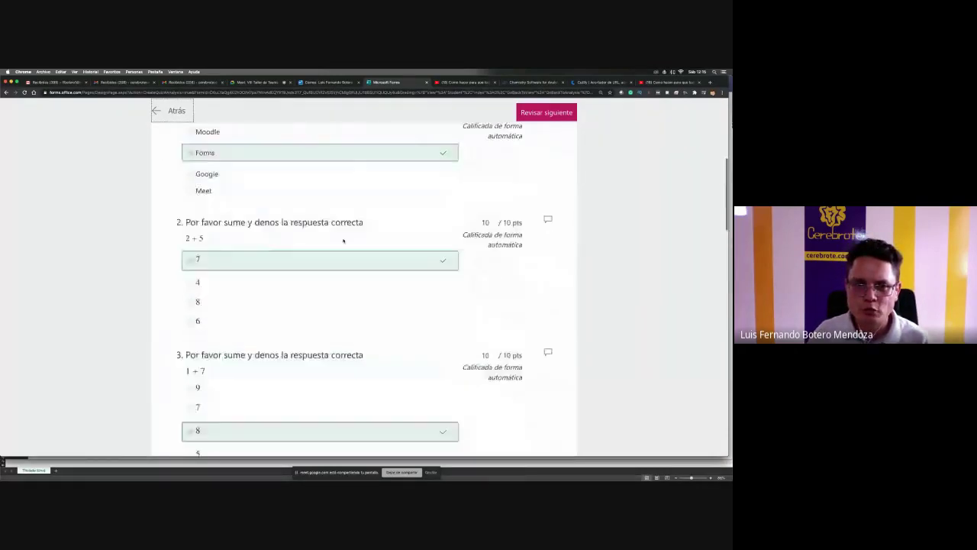
pyautogui.scroll(5, 343, 240)
pyautogui.scroll(-10, 342, 240)
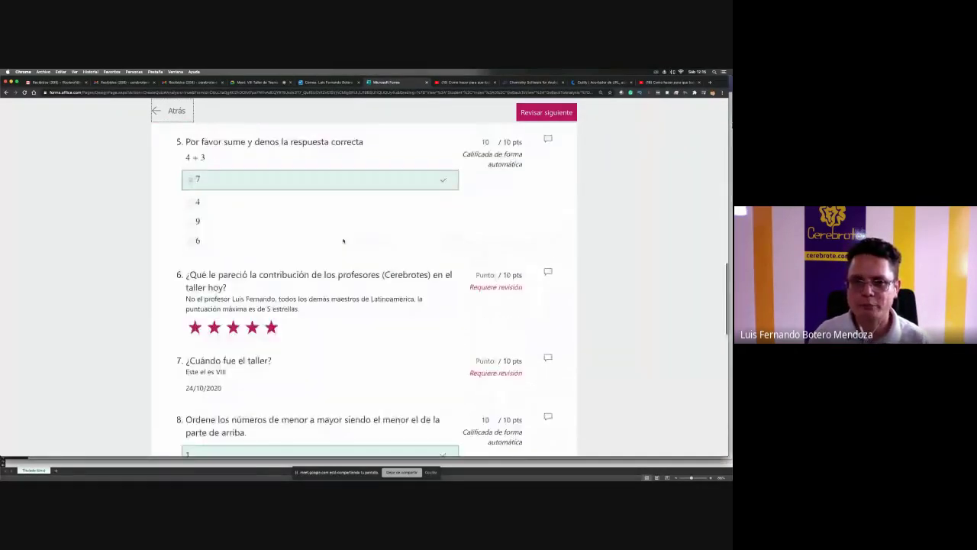
pyautogui.scroll(-5, 343, 240)
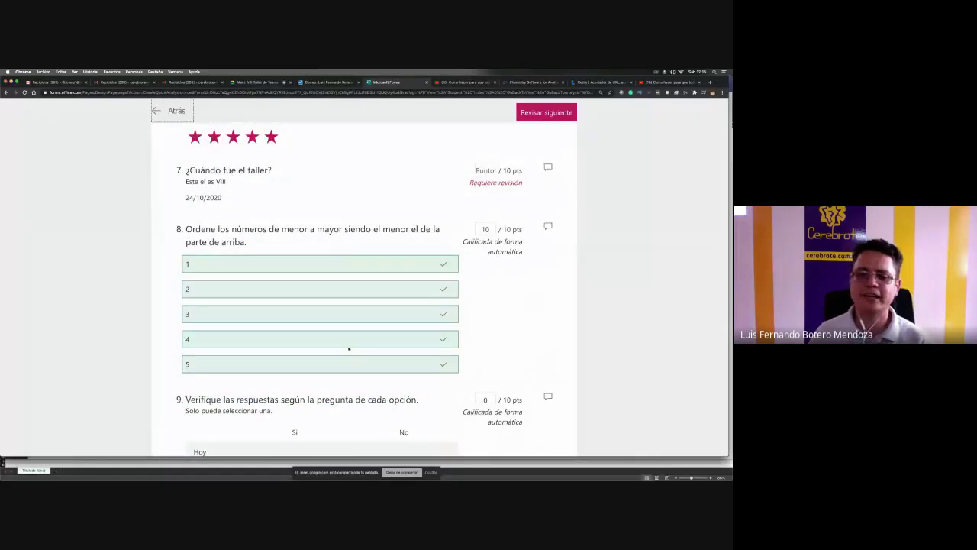
pyautogui.scroll(-5, 348, 348)
pyautogui.scroll(-1, 348, 349)
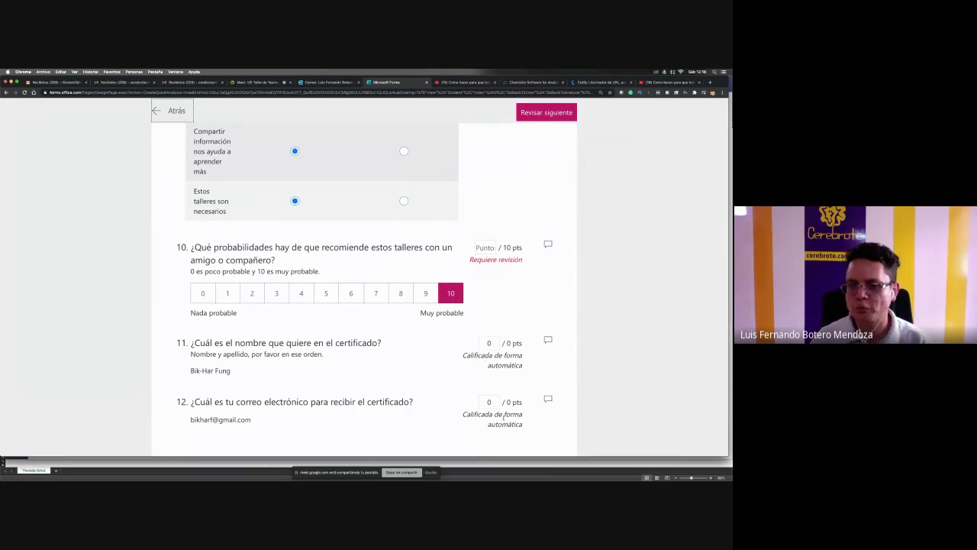
pyautogui.scroll(4, 504, 416)
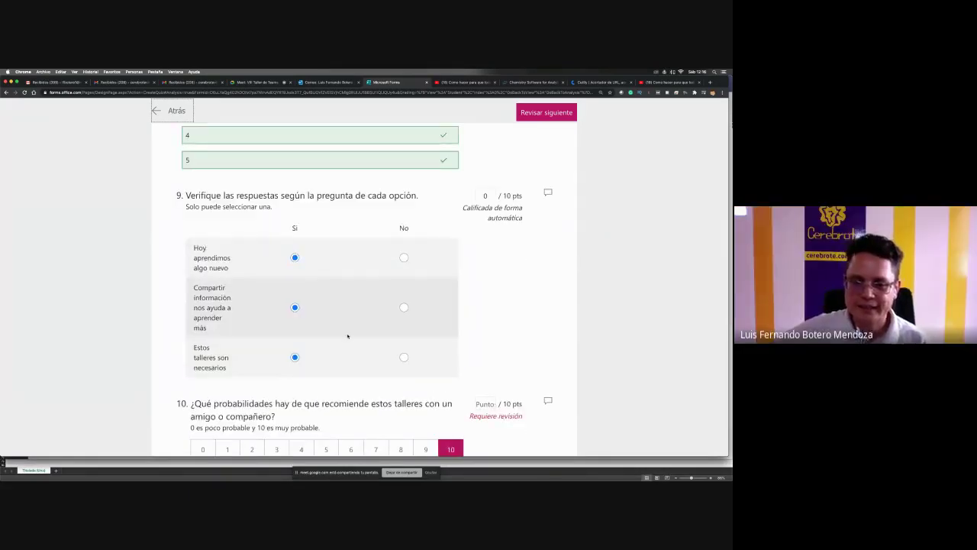
pyautogui.scroll(-2, 349, 336)
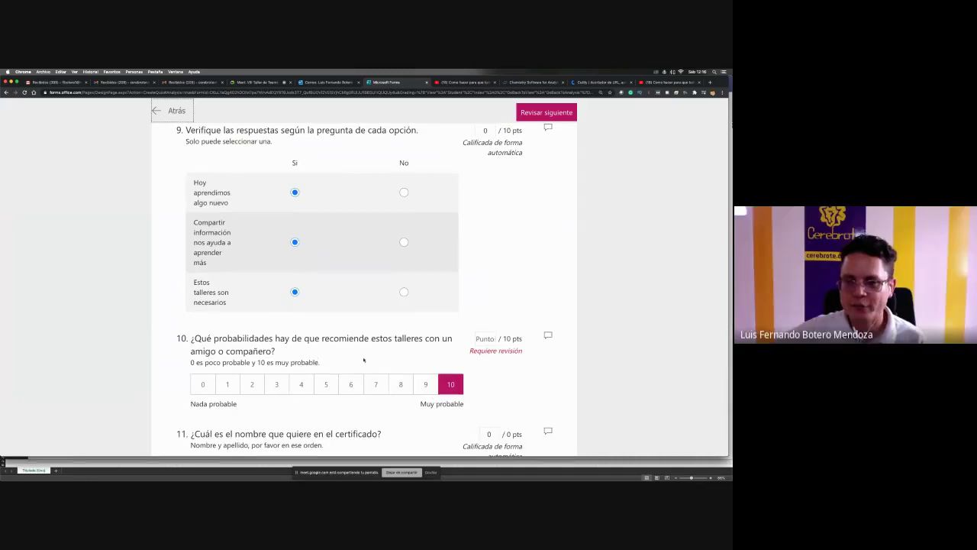
pyautogui.scroll(10, 369, 359)
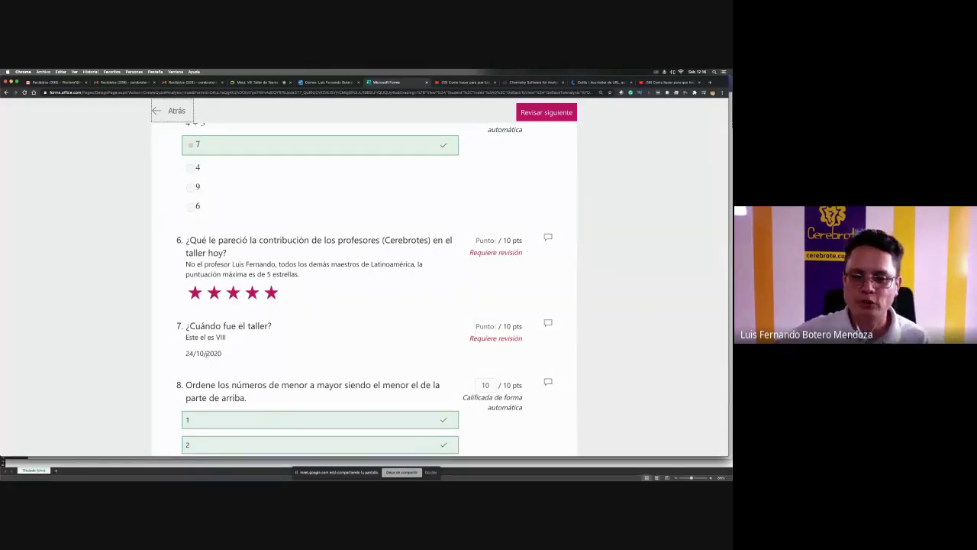
pyautogui.tripleClick(199, 354)
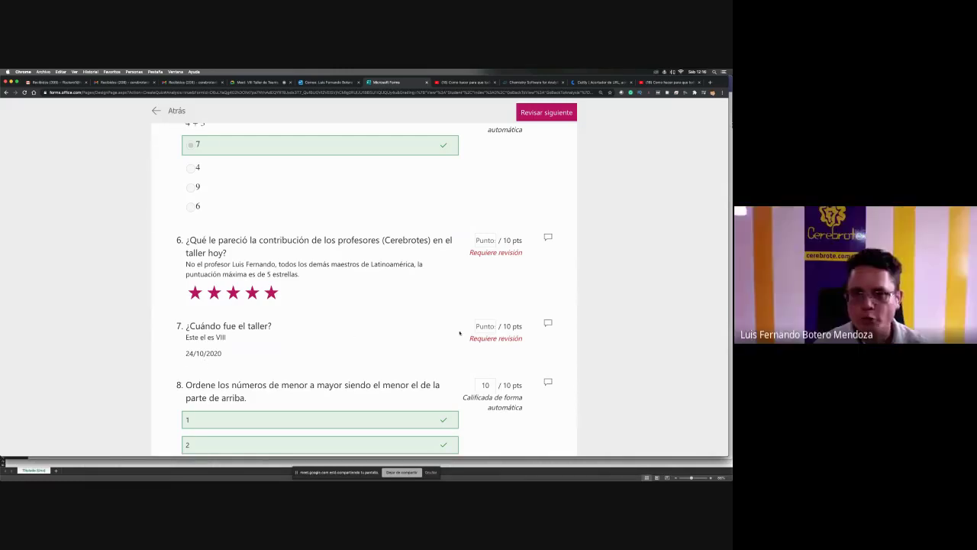
pyautogui.scroll(4, 460, 332)
pyautogui.scroll(-3, 460, 332)
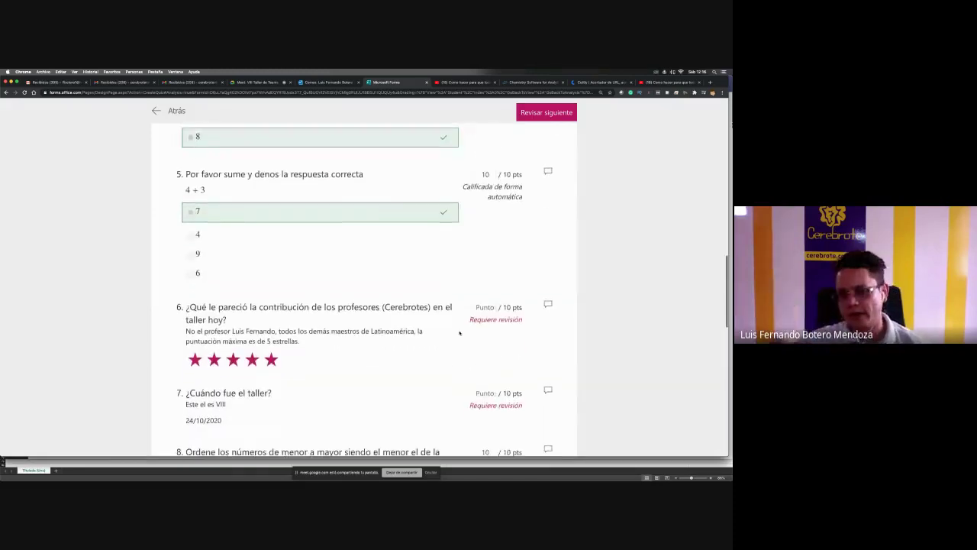
pyautogui.scroll(15, 460, 333)
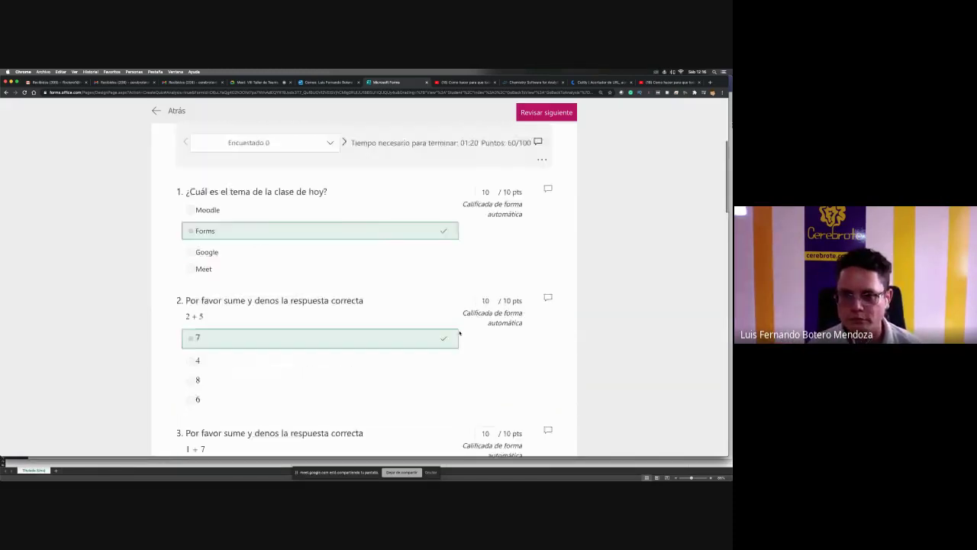
pyautogui.scroll(-14, 503, 231)
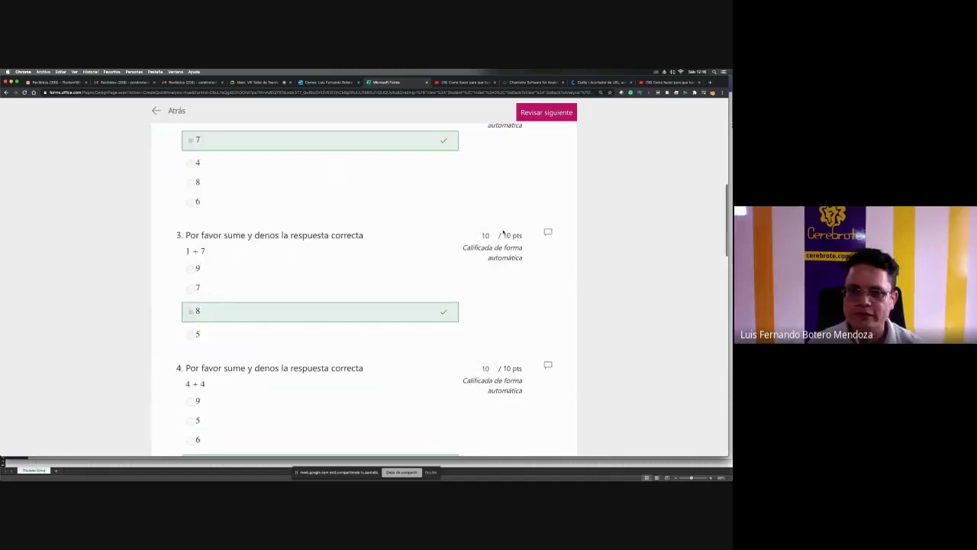
pyautogui.scroll(-3, 503, 231)
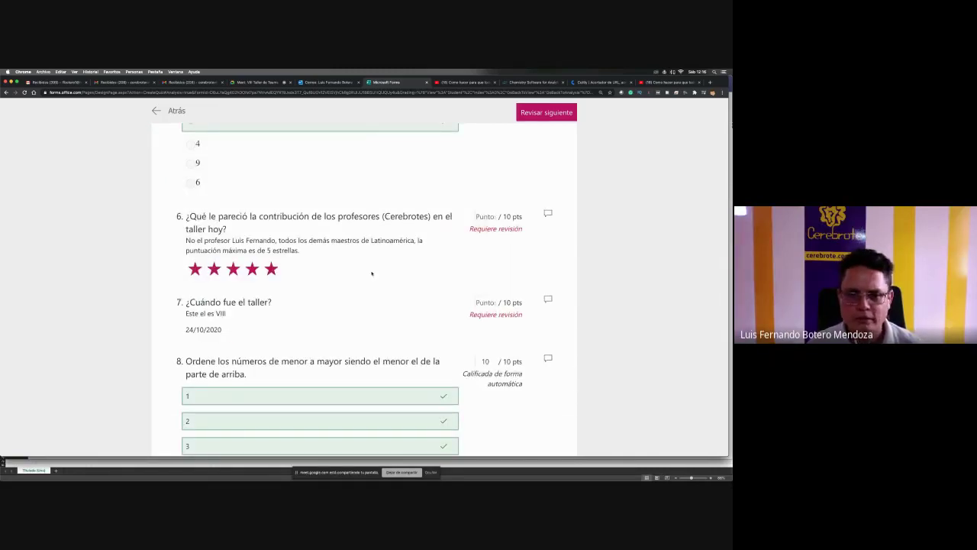
# Step: Give questions 6 and 7 10 points each
pyautogui.click(487, 217)
pyautogui.write('10')
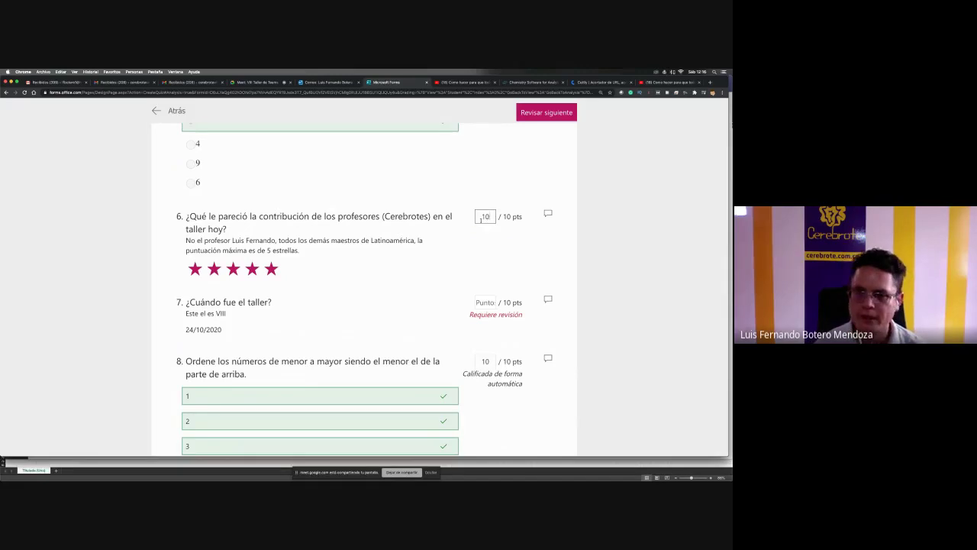
pyautogui.scroll(-1, 517, 269)
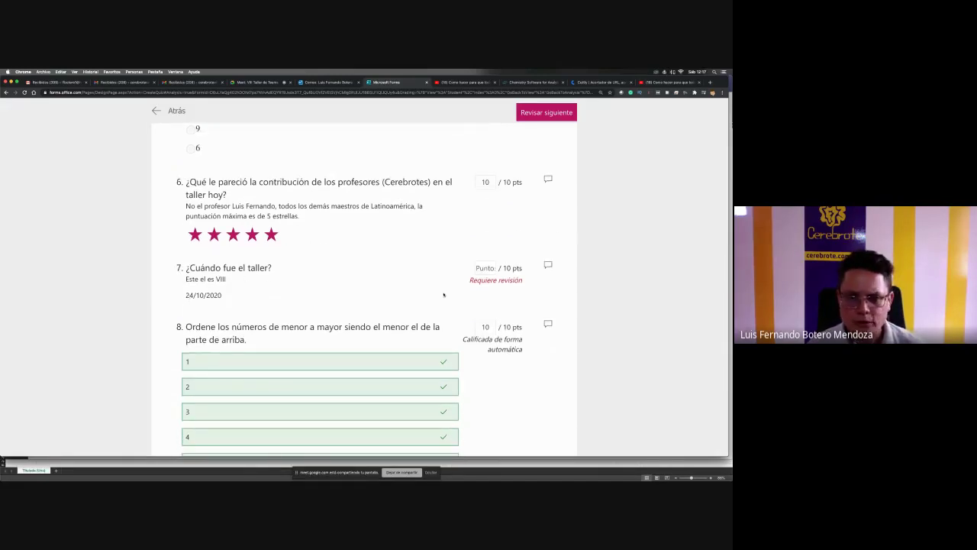
pyautogui.click(481, 268)
pyautogui.write('10')
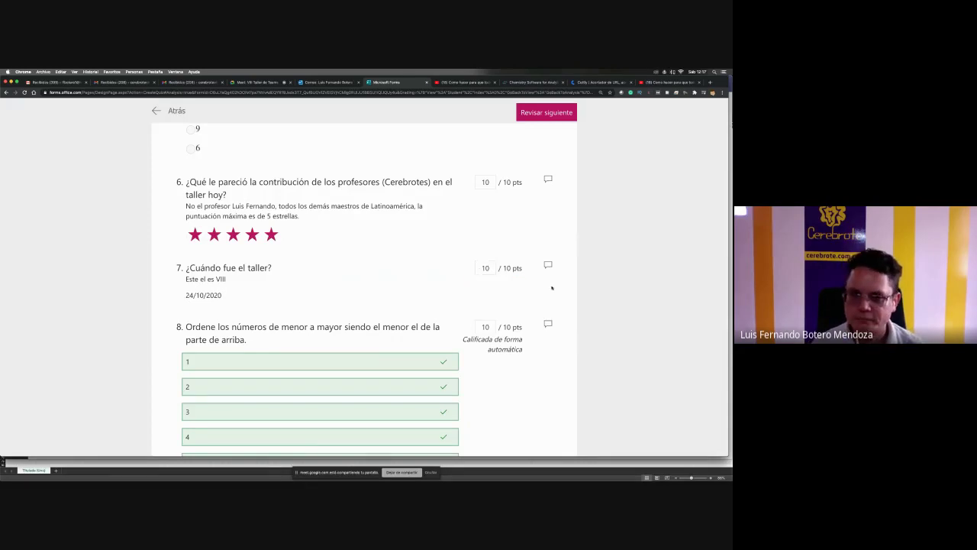
pyautogui.scroll(-5, 547, 300)
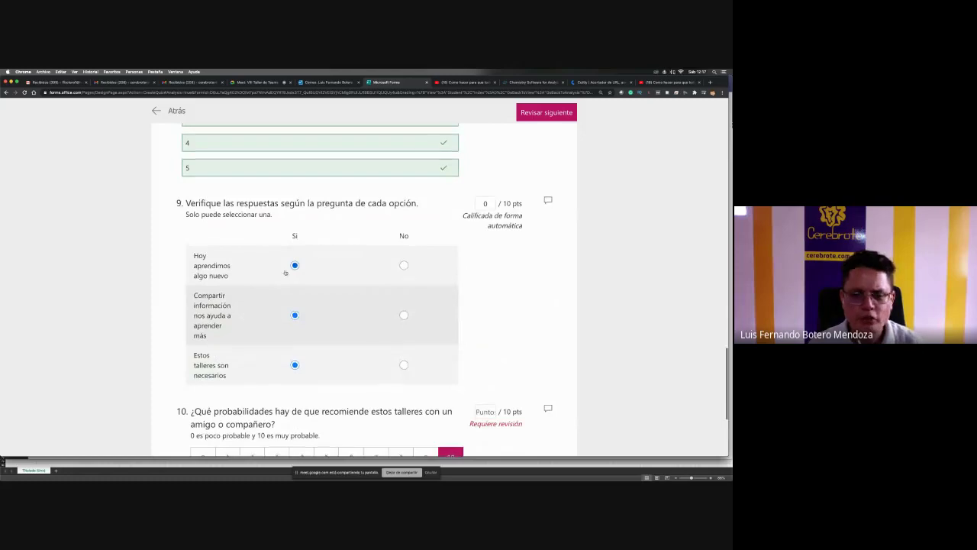
# Step: Change question 9's score from 0 to 10 and award question 10 its 10 points
pyautogui.click(479, 204)
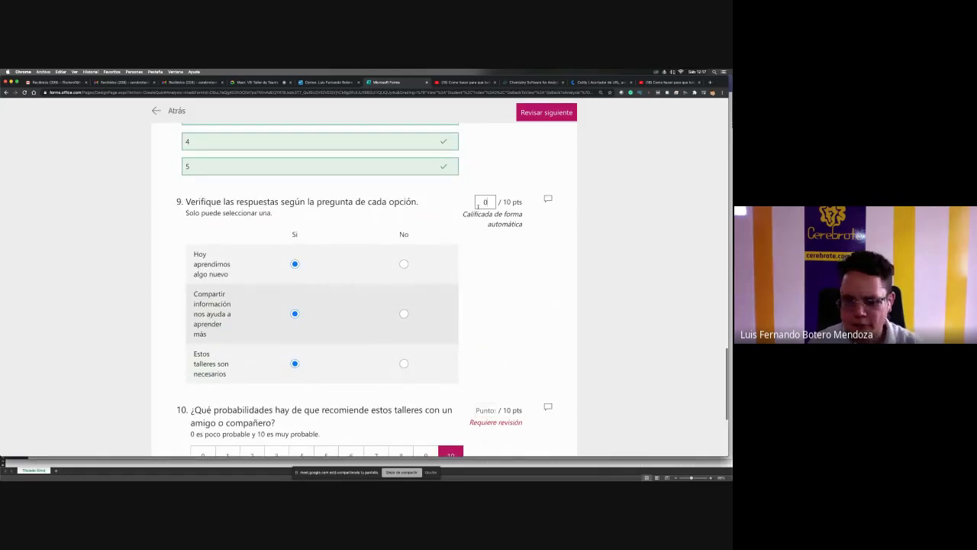
pyautogui.press('BackSpace')
pyautogui.write('10')
pyautogui.click(556, 242)
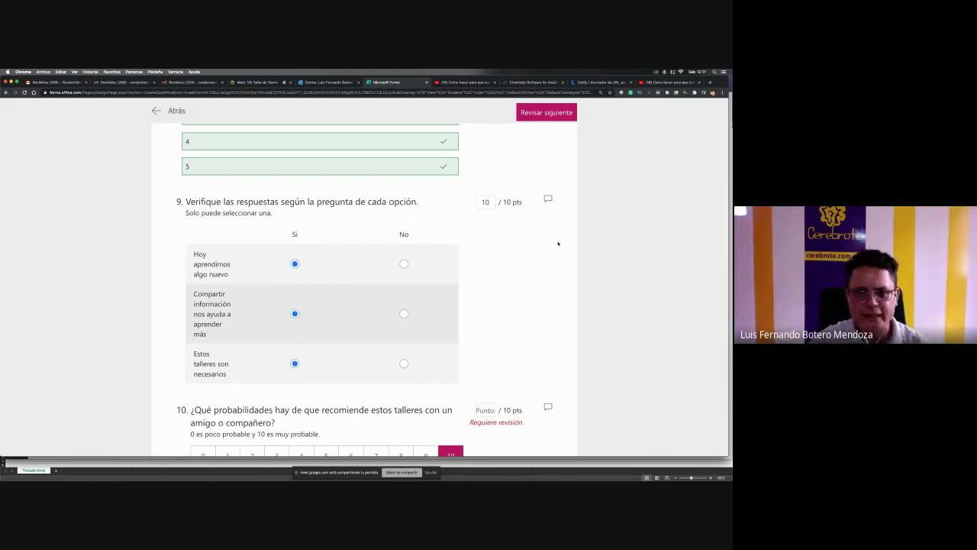
pyautogui.scroll(-3, 558, 242)
pyautogui.click(485, 301)
pyautogui.write('10')
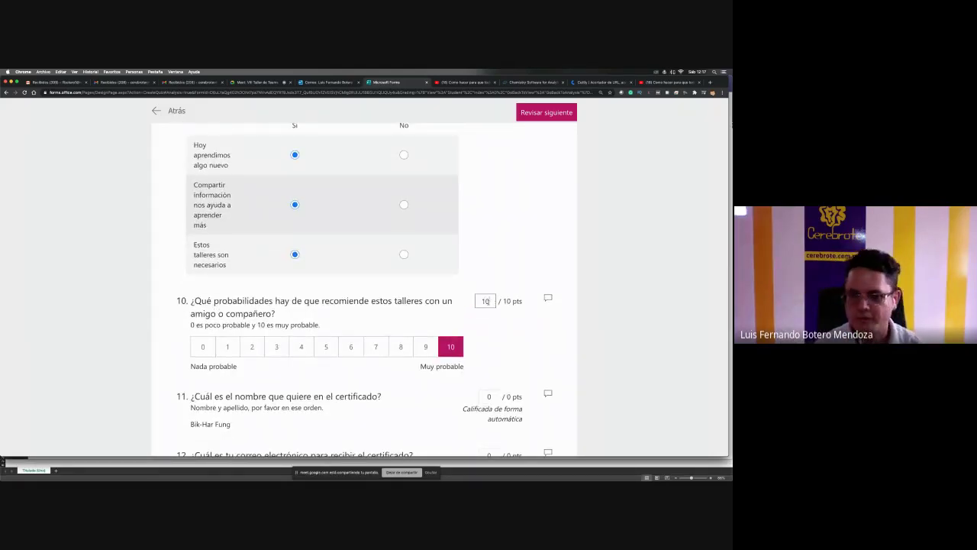
pyautogui.click(580, 325)
# Step: Scroll back to the top and move on to the next respondent's answers
pyautogui.scroll(-1, 580, 325)
pyautogui.scroll(-2, 558, 325)
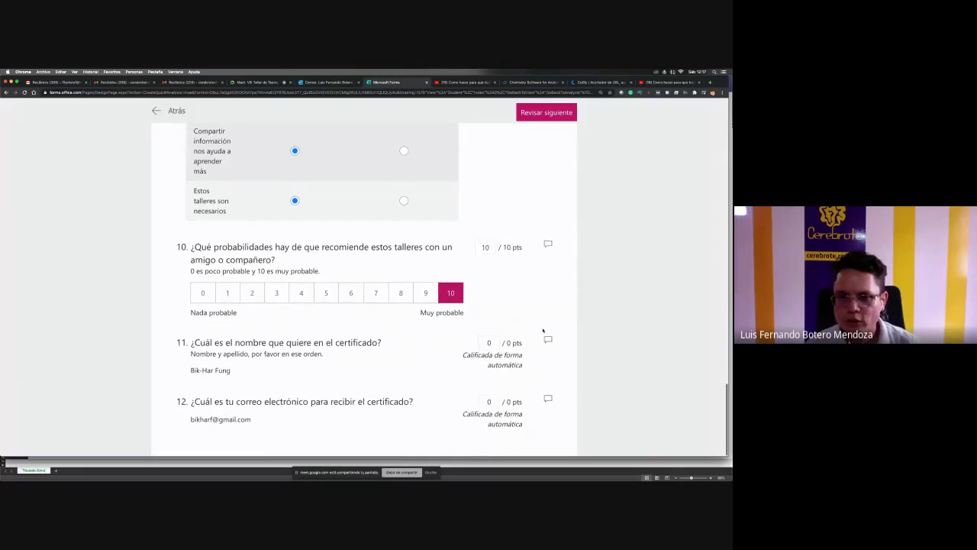
pyautogui.scroll(10, 543, 330)
pyautogui.scroll(5, 543, 329)
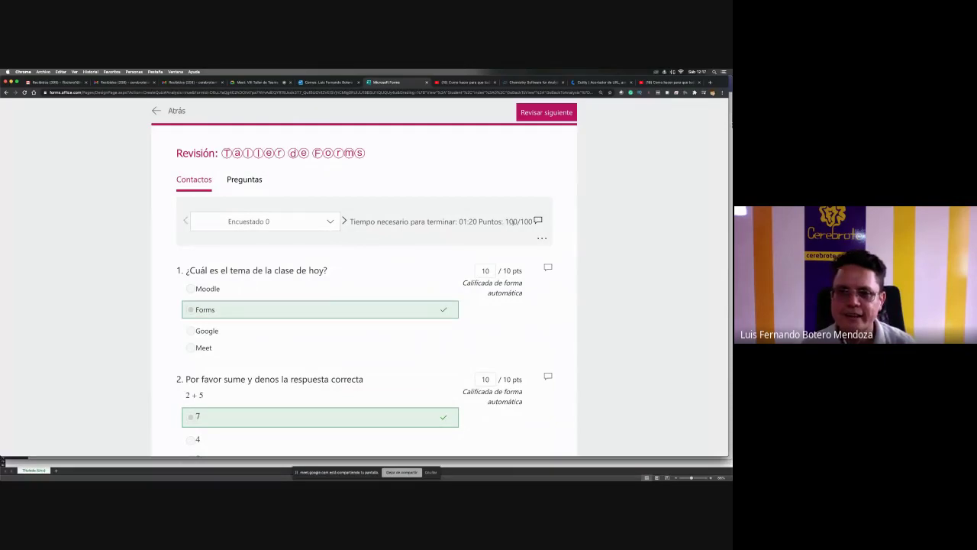
pyautogui.click(343, 221)
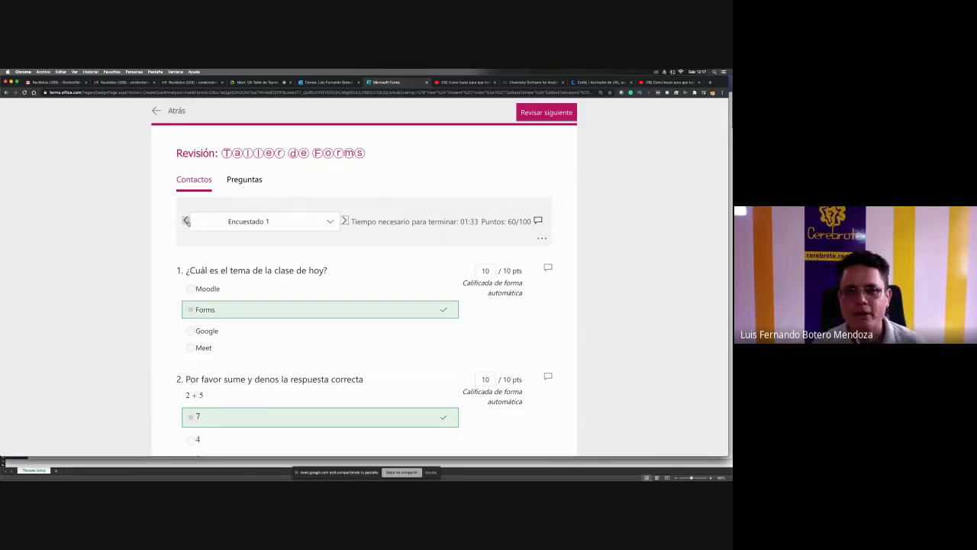
# Step: Switch to question-by-question review and select question 6 for grading
pyautogui.click(233, 183)
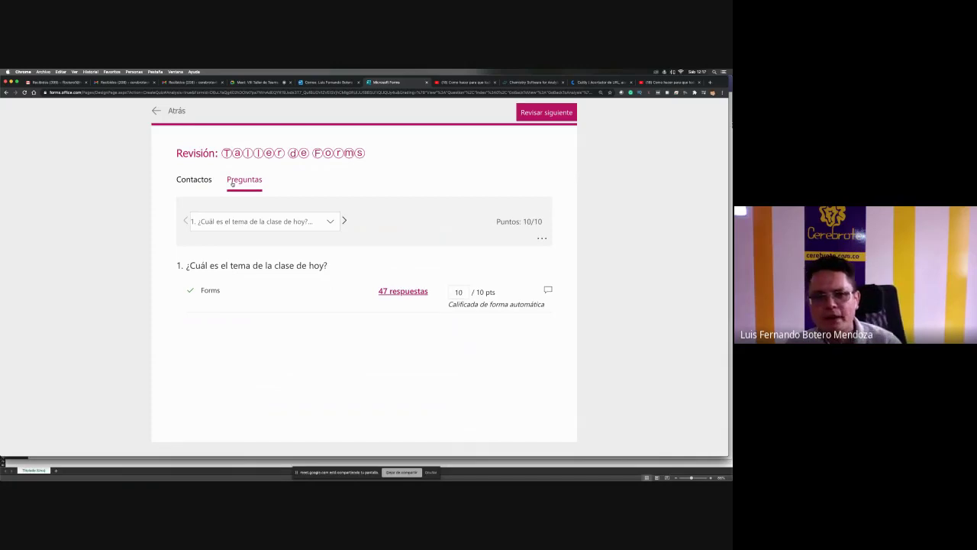
pyautogui.click(199, 183)
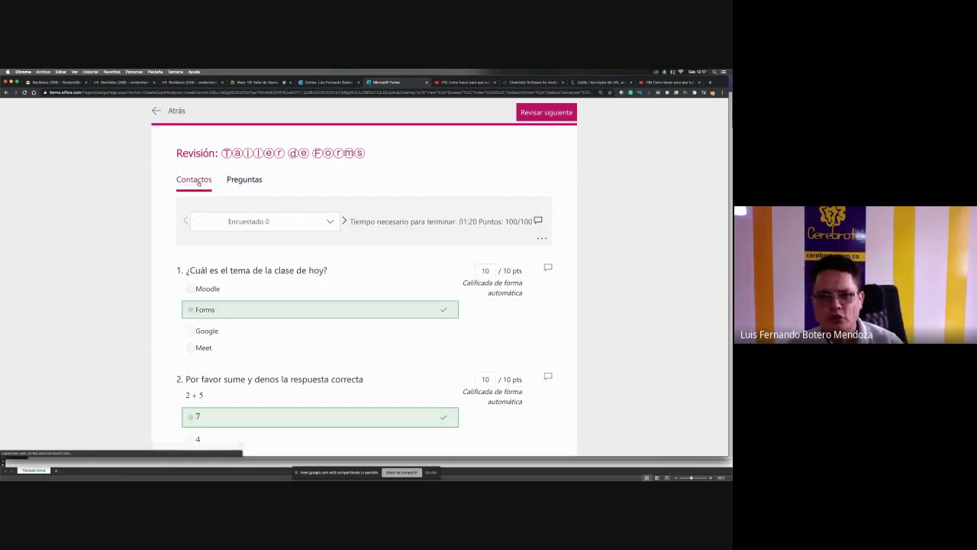
pyautogui.click(331, 223)
pyautogui.scroll(-10, 304, 308)
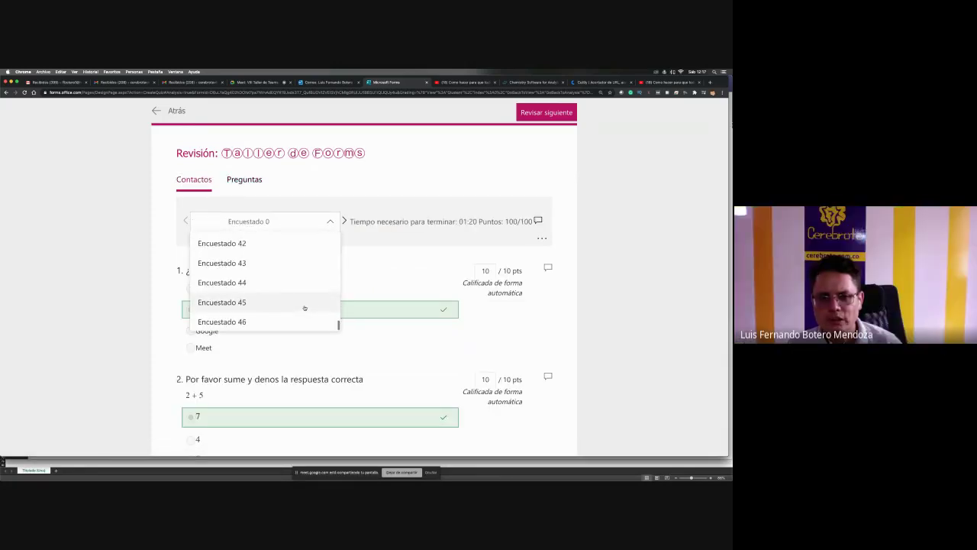
pyautogui.scroll(10, 304, 308)
pyautogui.click(246, 182)
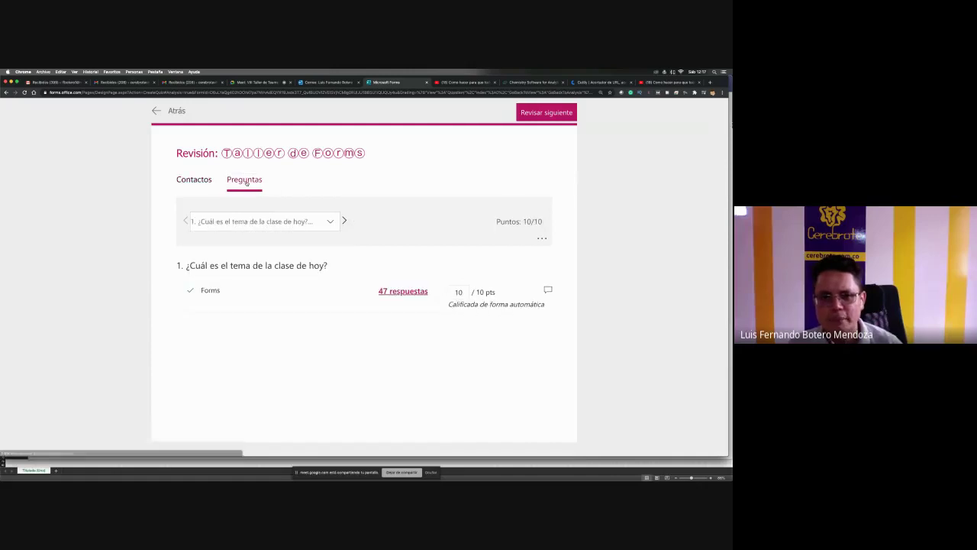
pyautogui.click(331, 221)
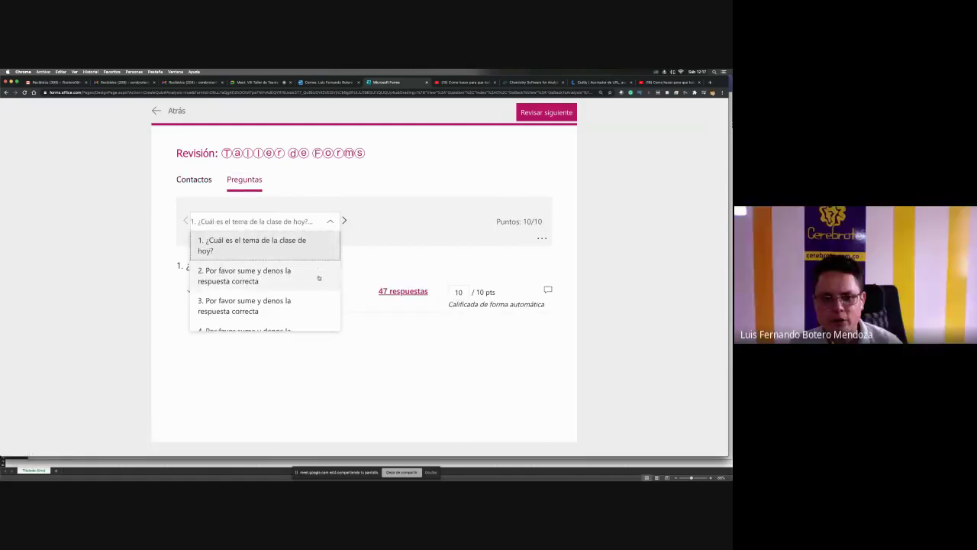
pyautogui.scroll(-5, 319, 278)
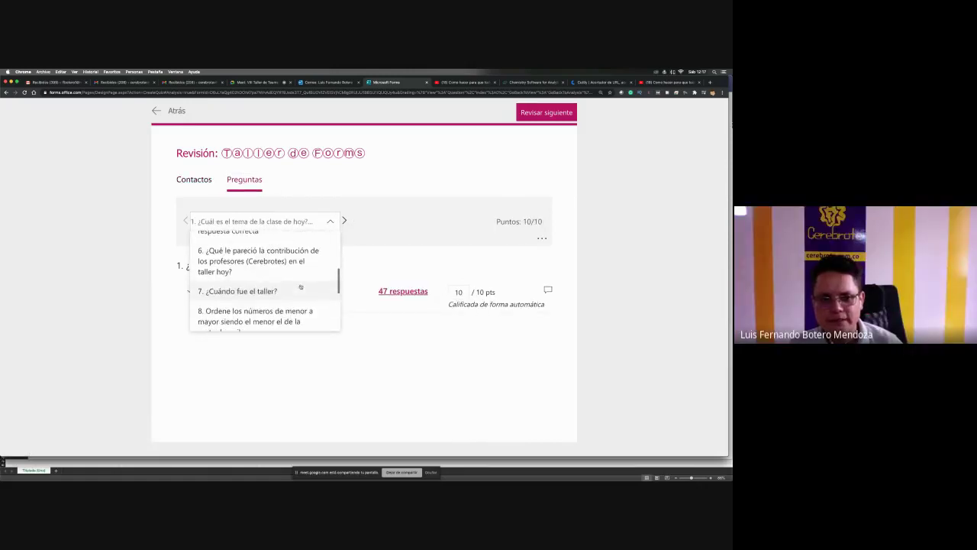
pyautogui.click(279, 263)
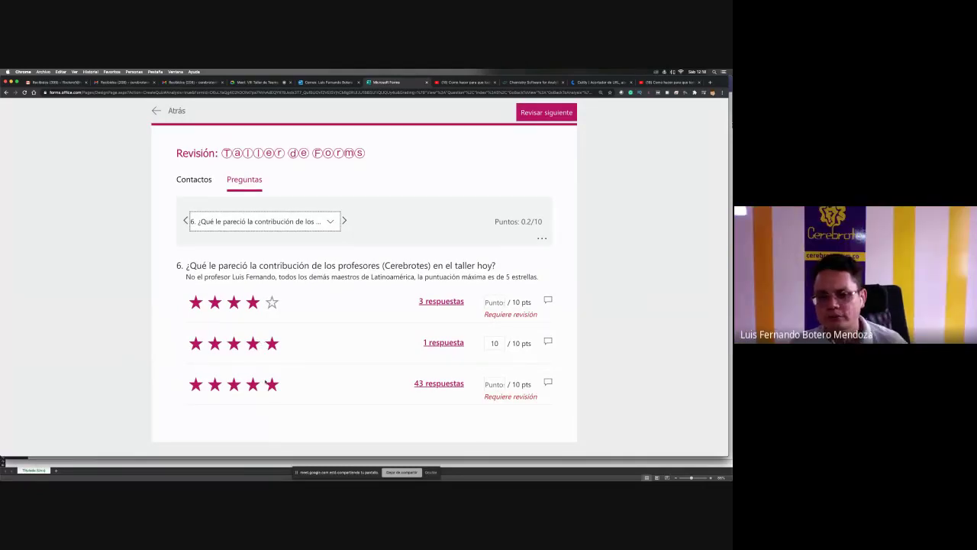
# Step: Award 10 points to each of question 6's star-rating answer groups
pyautogui.click(489, 302)
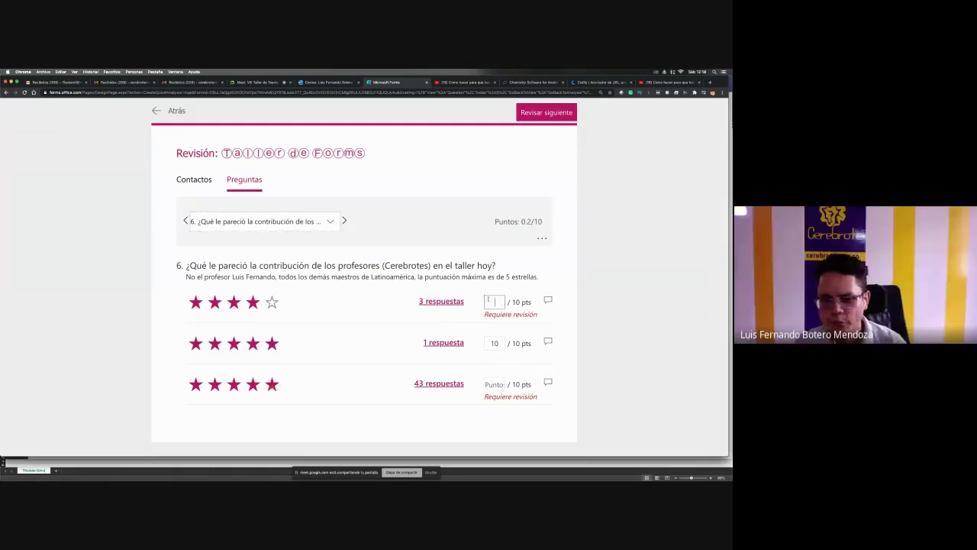
pyautogui.write('10')
pyautogui.click(494, 384)
pyautogui.write('10')
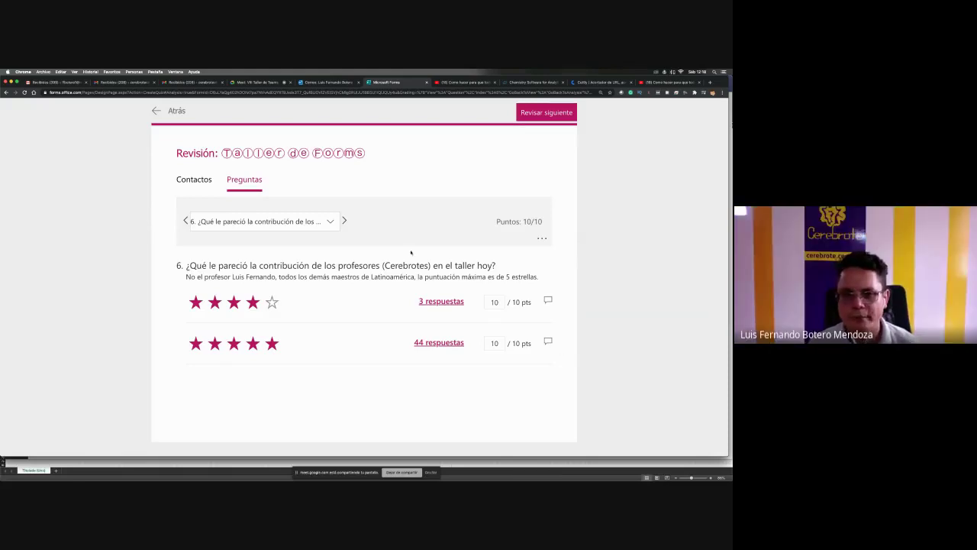
# Step: Review question 7's 46 responses, then return to the responses summary
pyautogui.click(345, 221)
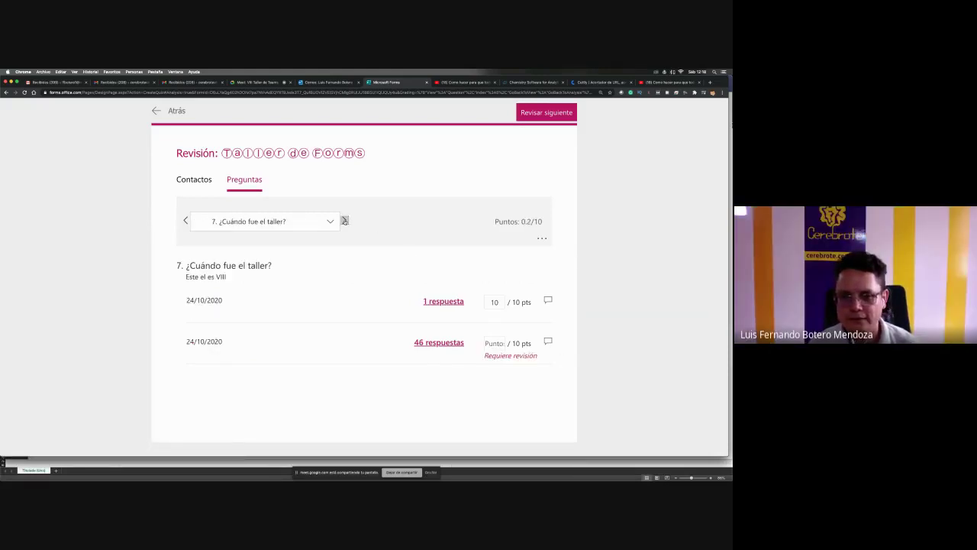
pyautogui.click(344, 220)
pyautogui.click(184, 221)
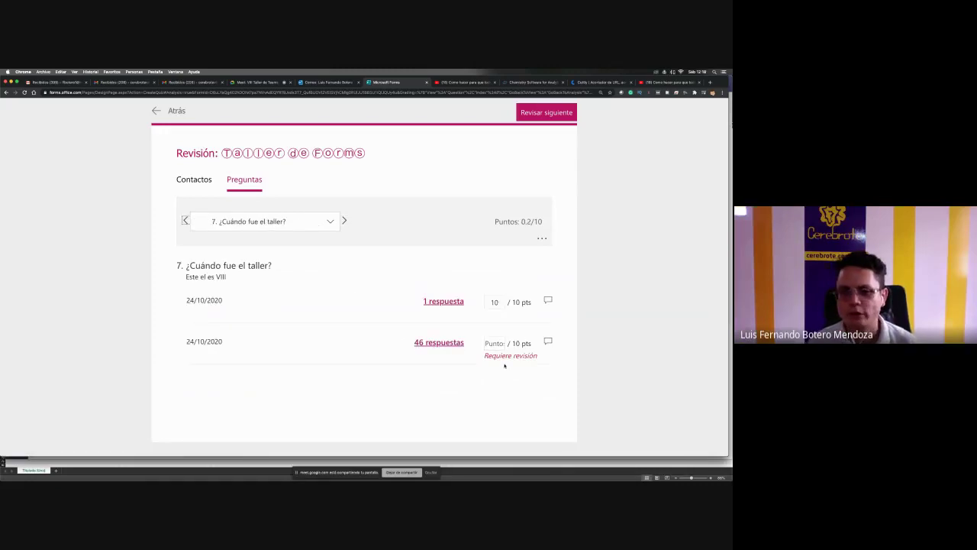
pyautogui.click(429, 344)
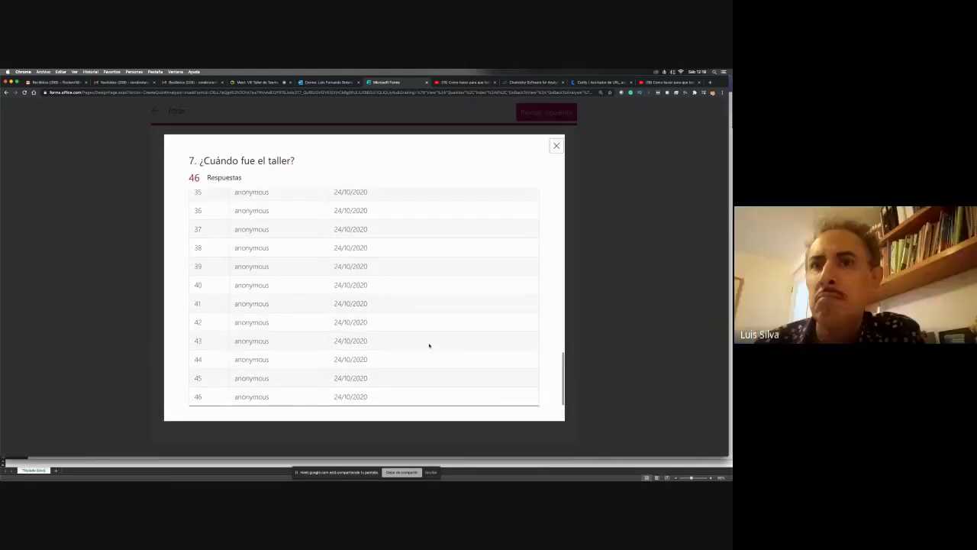
pyautogui.scroll(10, 429, 346)
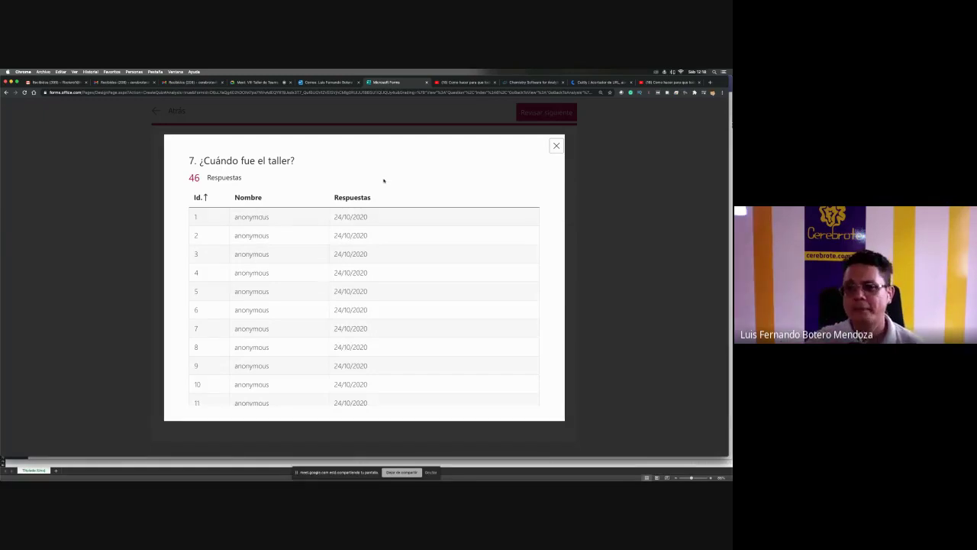
pyautogui.click(556, 146)
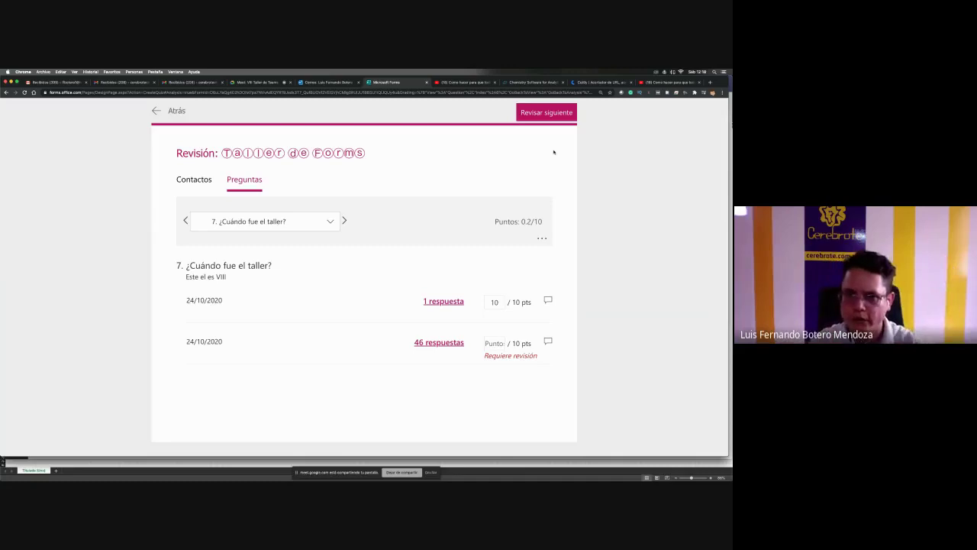
pyautogui.click(161, 116)
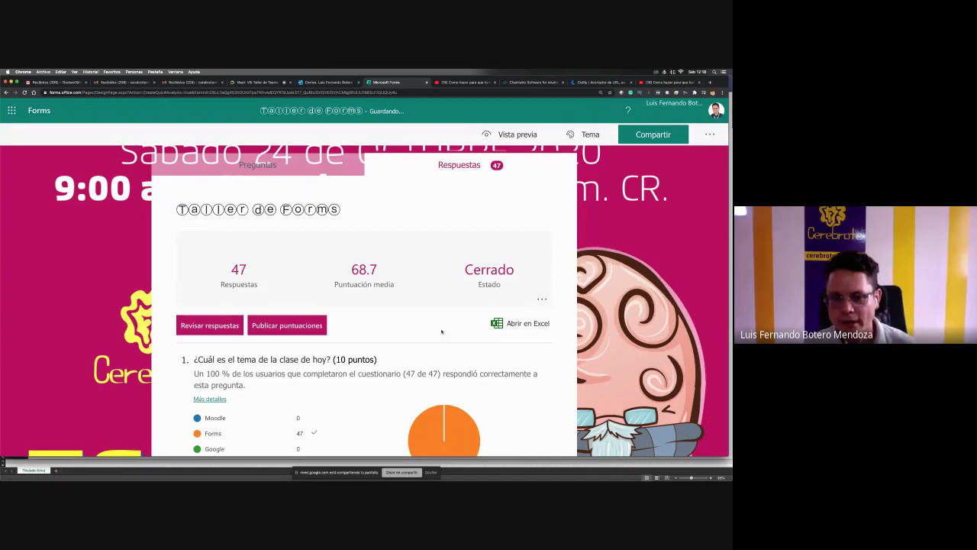
# Step: Export the 47 Taller de Forms responses to Excel and open the downloaded .xlsx workbook
pyautogui.click(522, 324)
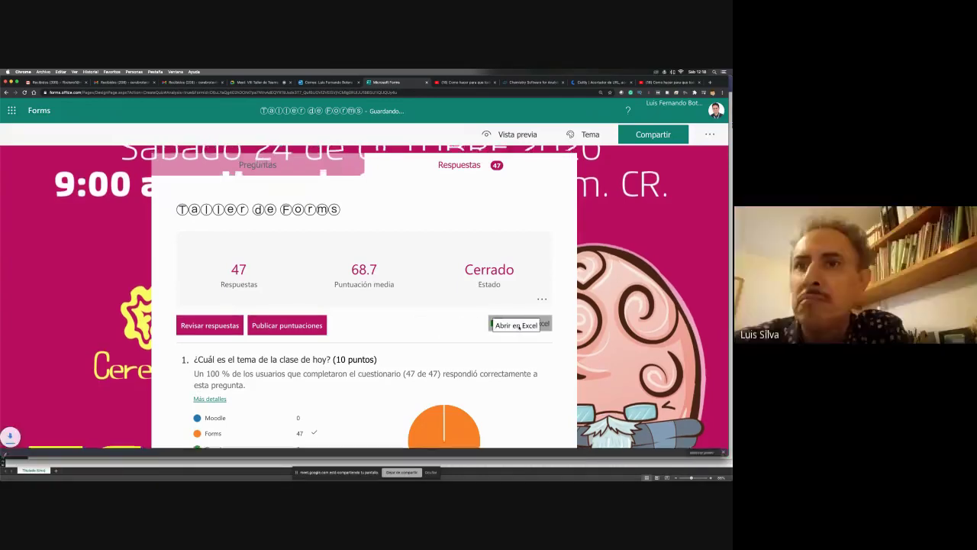
pyautogui.click(15, 448)
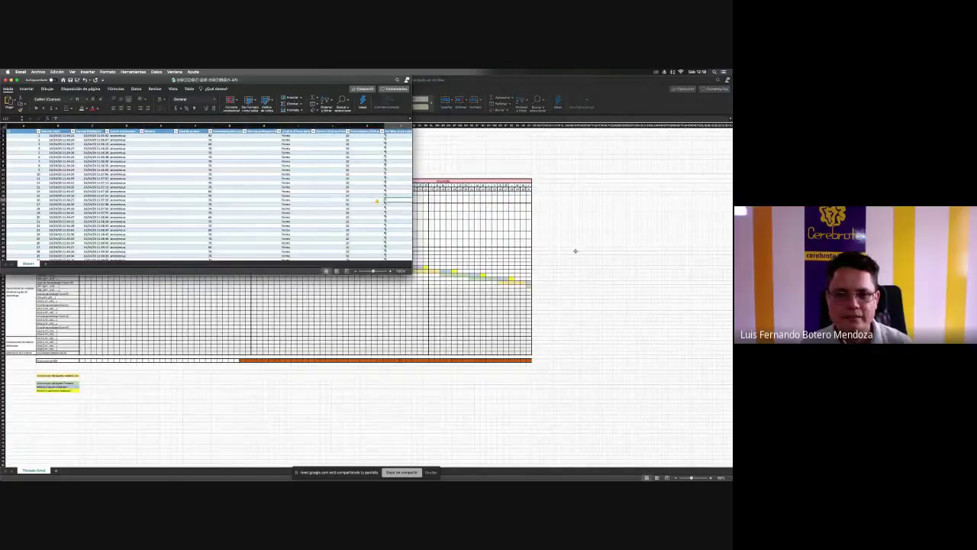
# Step: Enlarge the workbook window and magnify the responses sheet to about 200%
pyautogui.moveTo(412, 273); pyautogui.dragTo(709, 405)
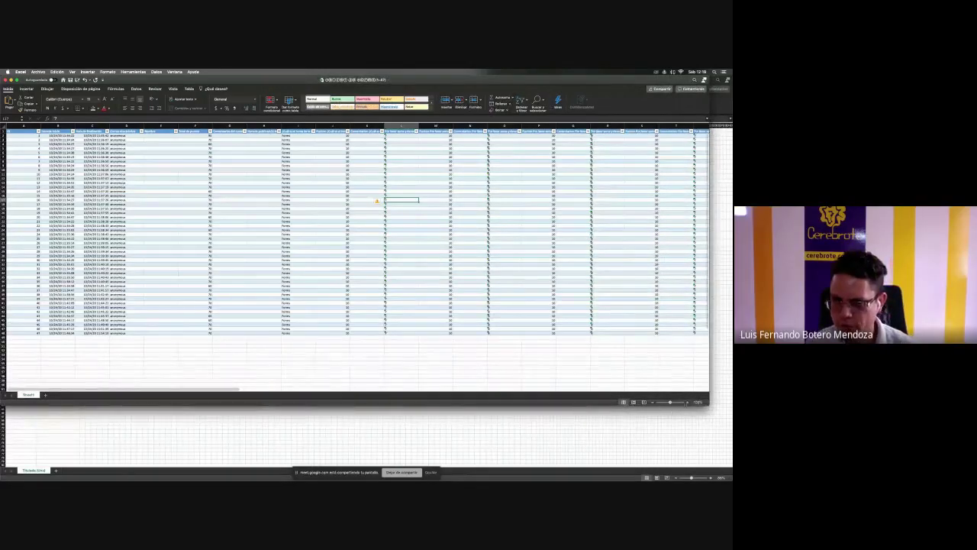
pyautogui.moveTo(671, 402); pyautogui.dragTo(729, 463)
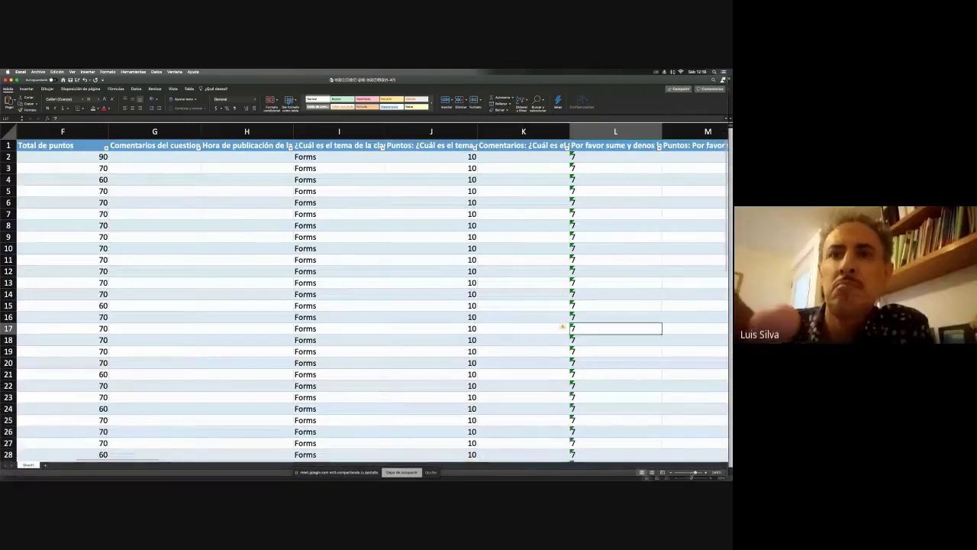
pyautogui.scroll(-3, 274, 286)
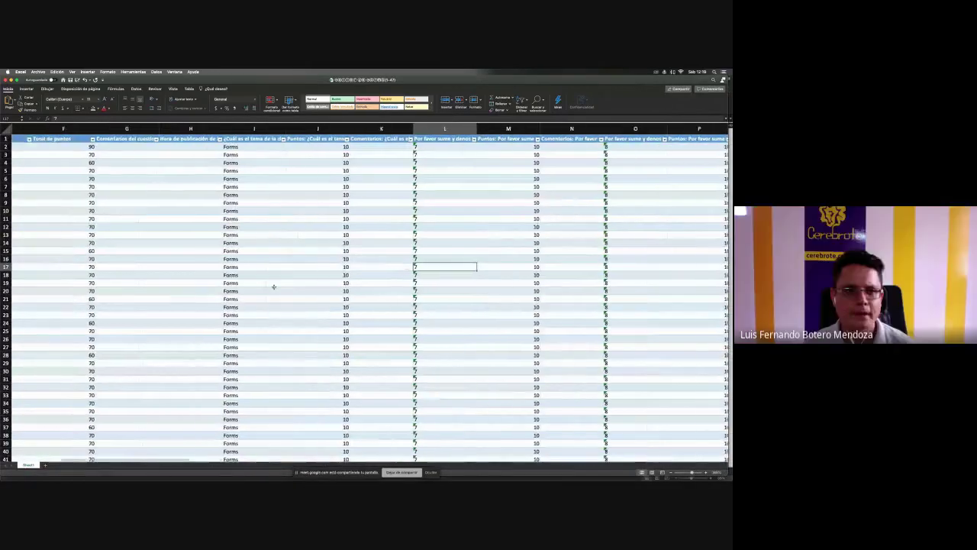
pyautogui.hscroll(-5, 273, 286)
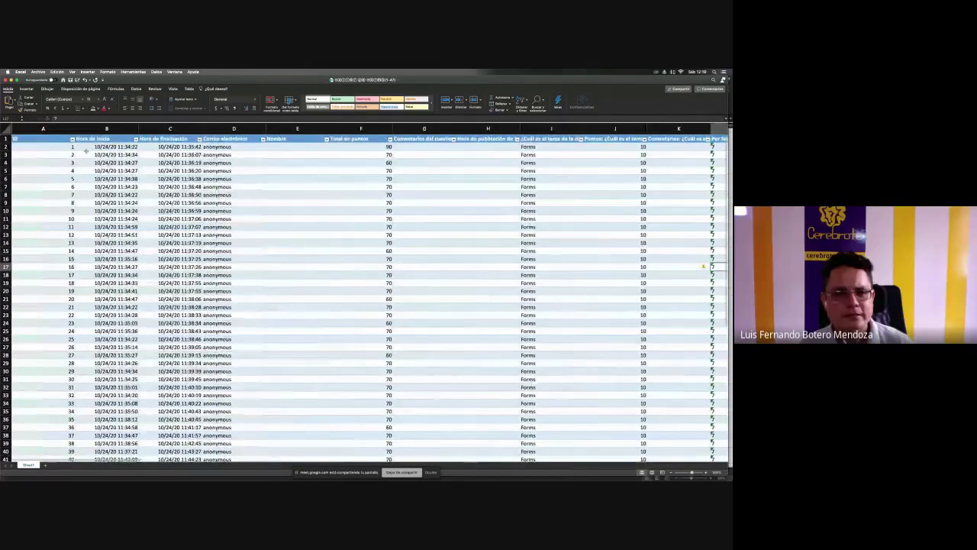
pyautogui.scroll(-10, 17, 234)
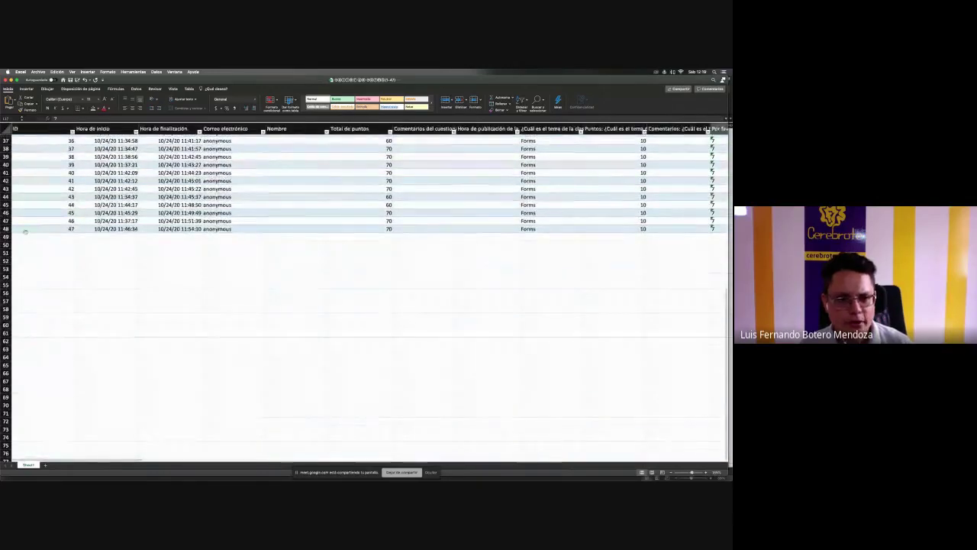
pyautogui.scroll(10, 26, 232)
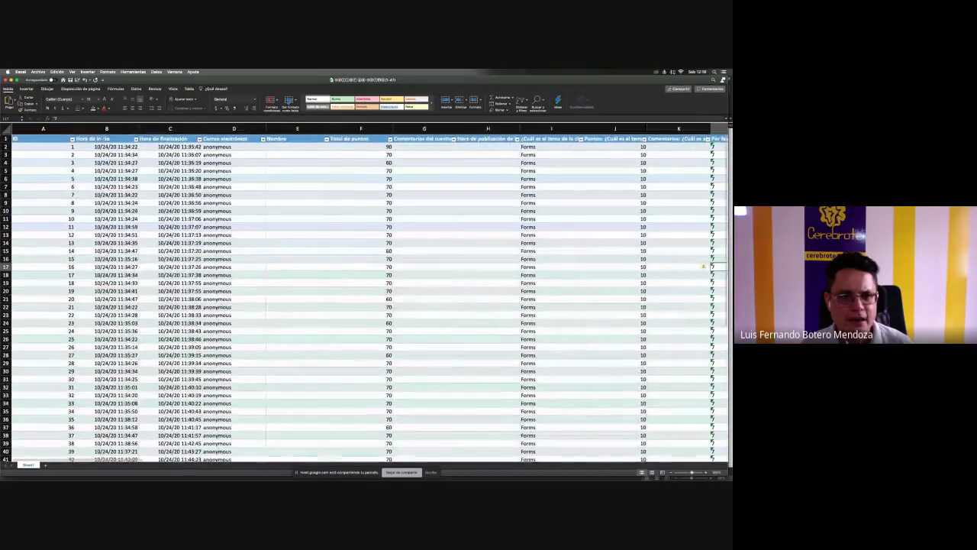
pyautogui.scroll(-1, 103, 148)
pyautogui.scroll(1, 164, 150)
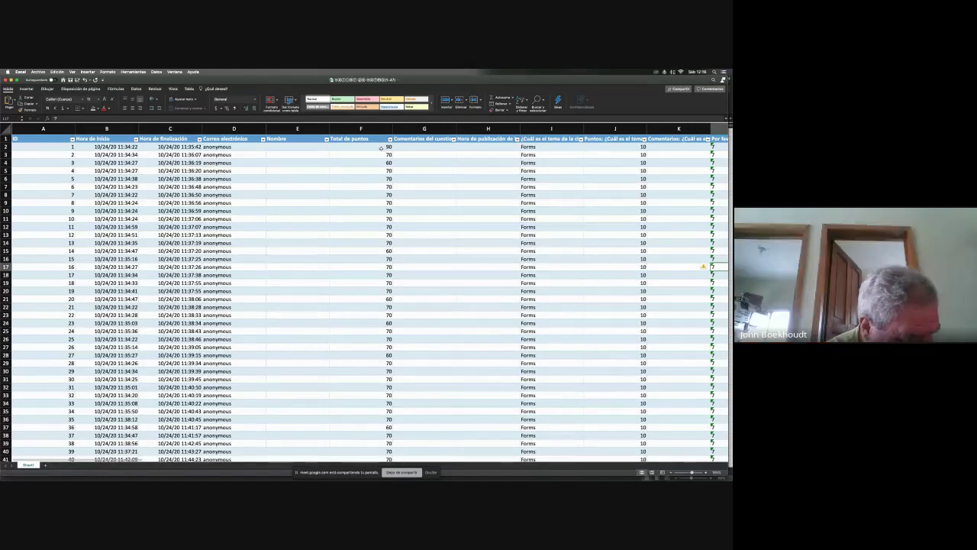
# Step: Scroll right through the answer, points and comment columns, checking the misordered answer in AD24
pyautogui.hscroll(5, 381, 148)
pyautogui.hscroll(5, 379, 146)
pyautogui.hscroll(5, 381, 148)
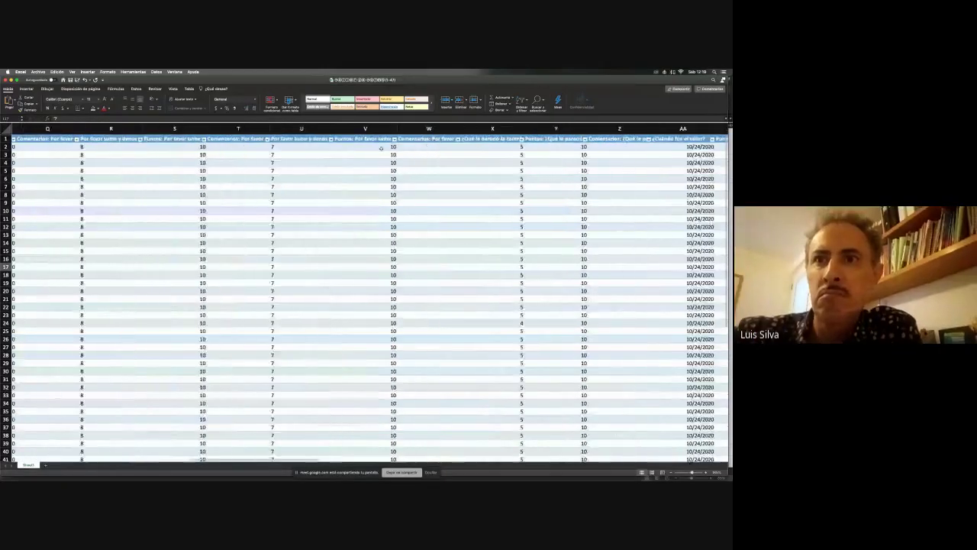
pyautogui.hscroll(5, 381, 148)
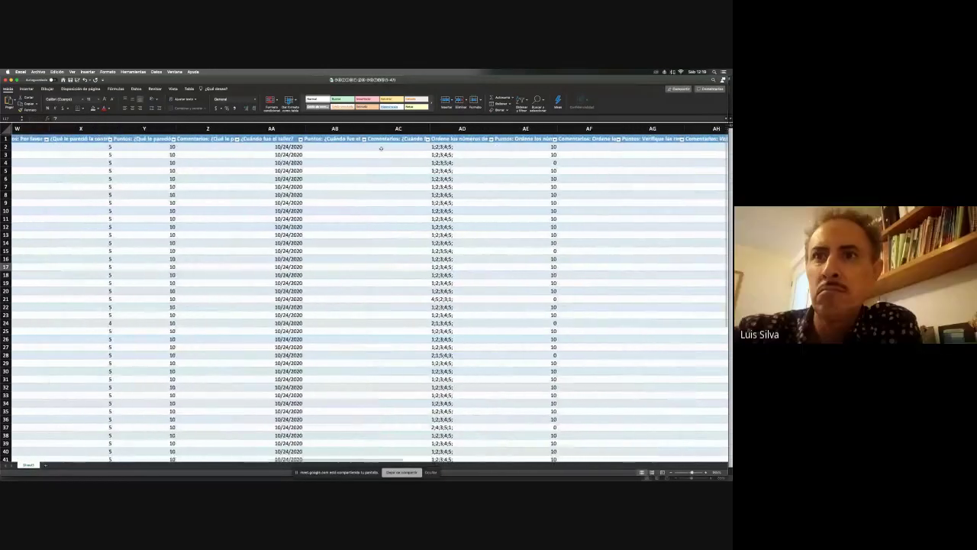
pyautogui.hscroll(3, 381, 149)
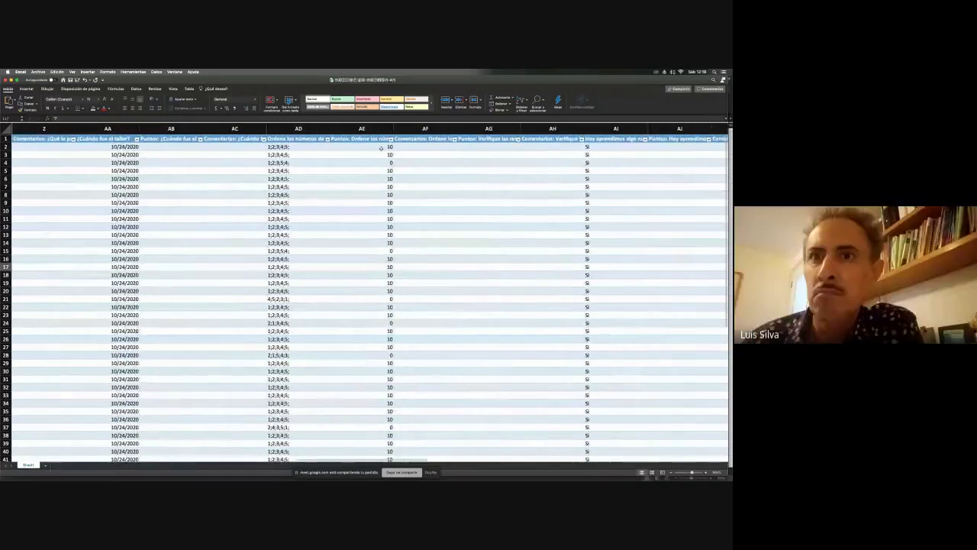
pyautogui.click(294, 323)
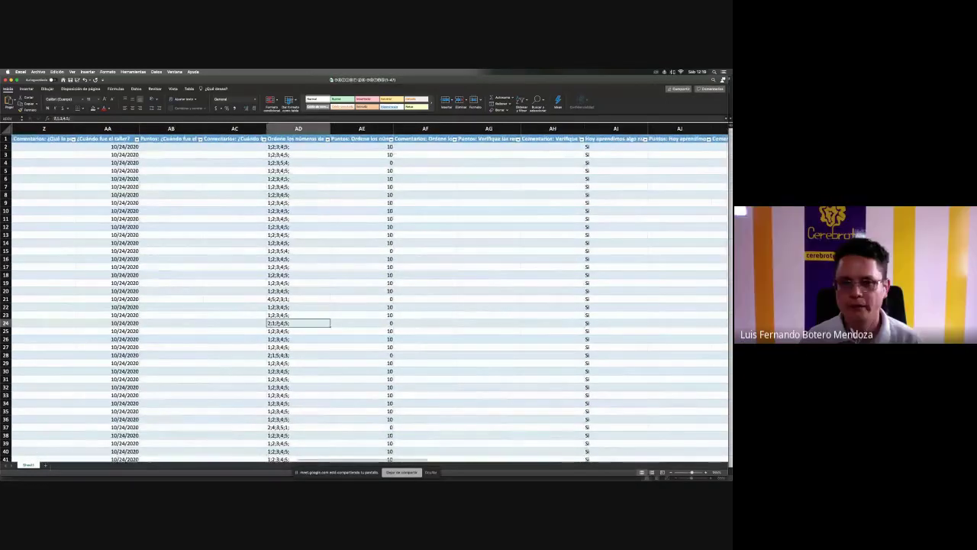
pyautogui.hscroll(6, 284, 323)
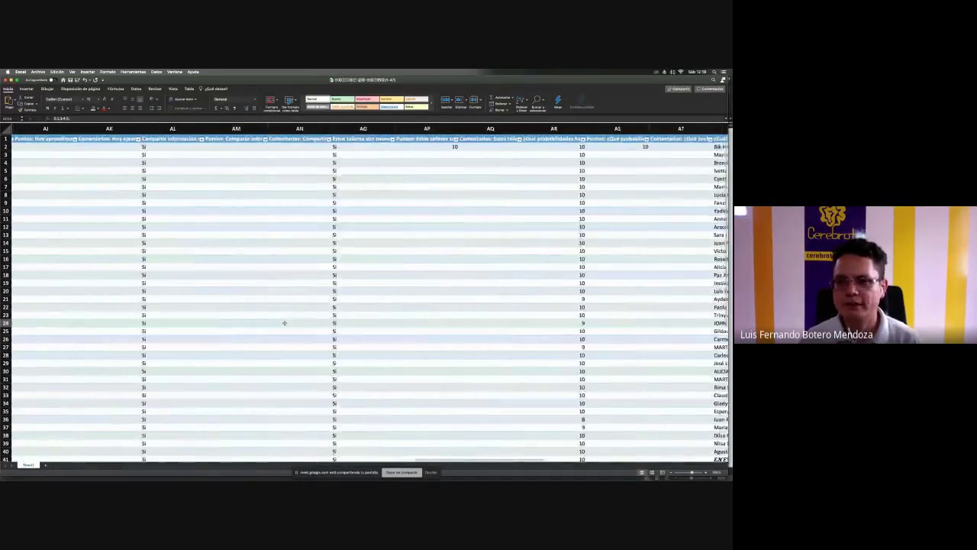
# Step: Scroll further right and select the respondents' names and e-mails in AU2:AX37
pyautogui.hscroll(2, 284, 323)
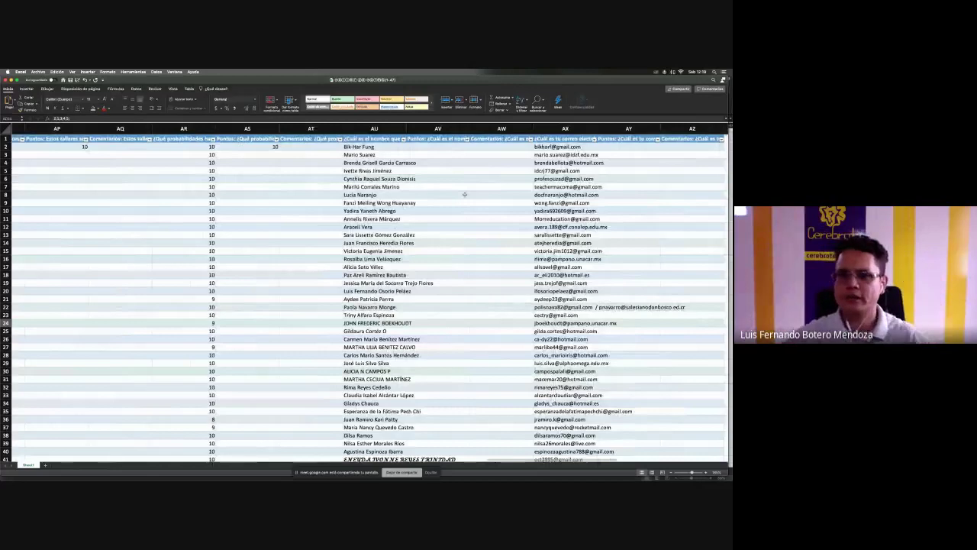
pyautogui.hscroll(1, 464, 194)
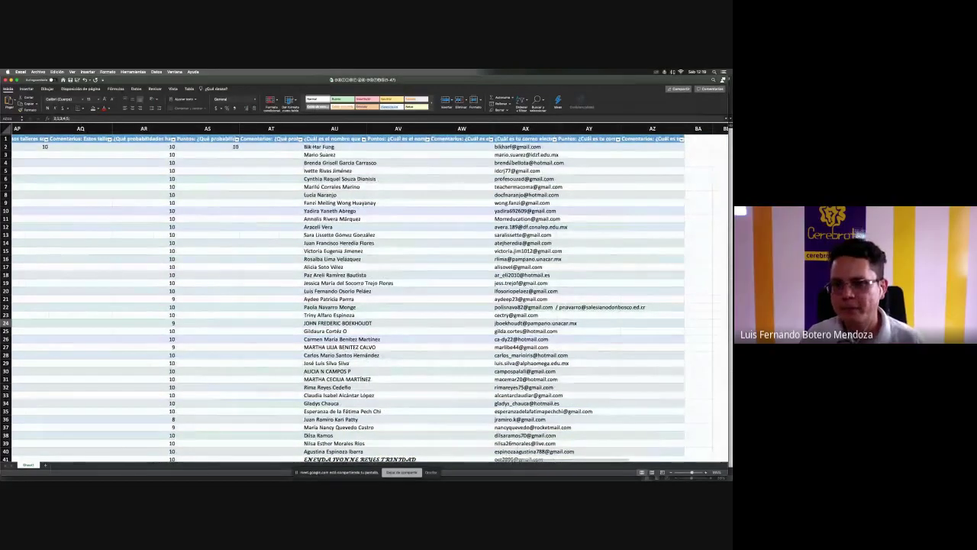
pyautogui.click(334, 146)
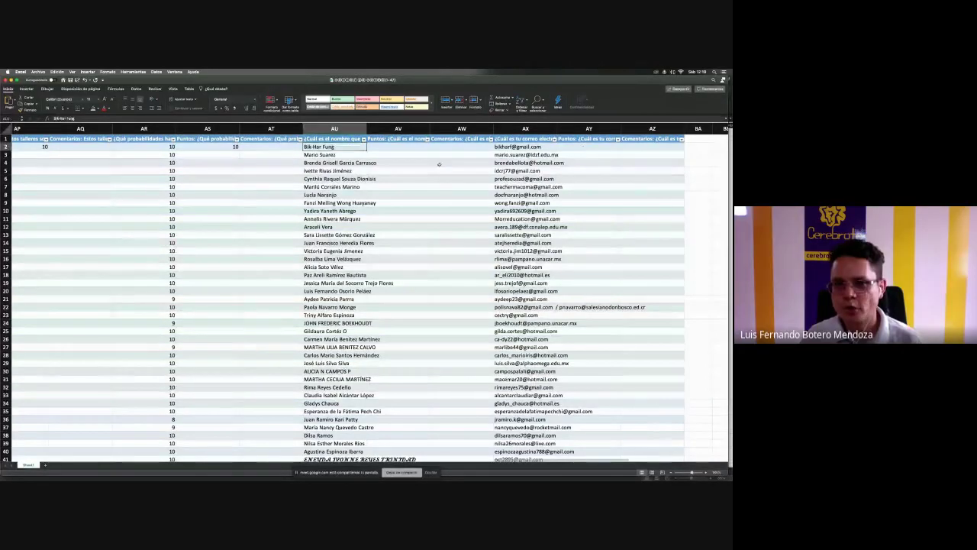
pyautogui.moveTo(335, 147); pyautogui.dragTo(526, 295)
# Step: Check the respondent name in AU41, then switch back to the browser's Taller de Forms results
pyautogui.scroll(5, 359, 297)
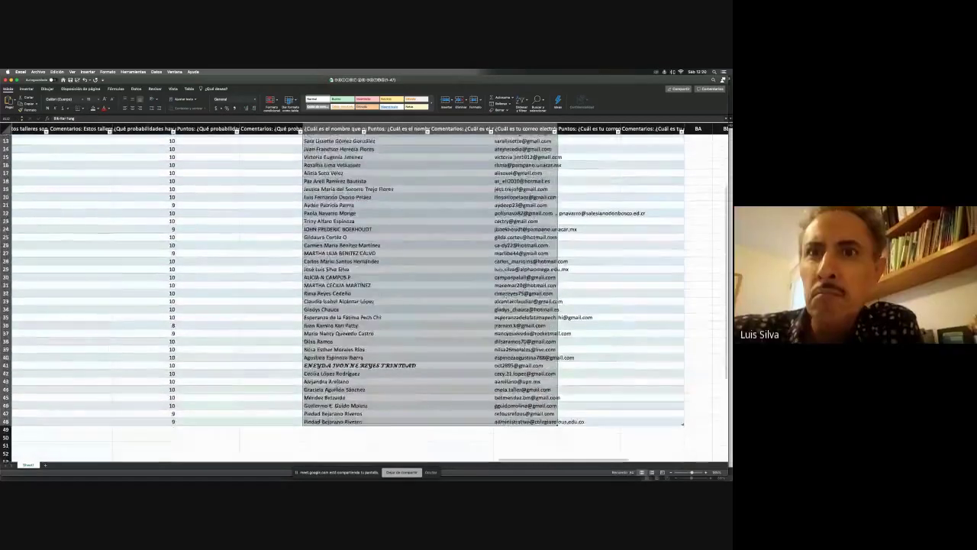
pyautogui.scroll(-1, 359, 305)
pyautogui.click(359, 345)
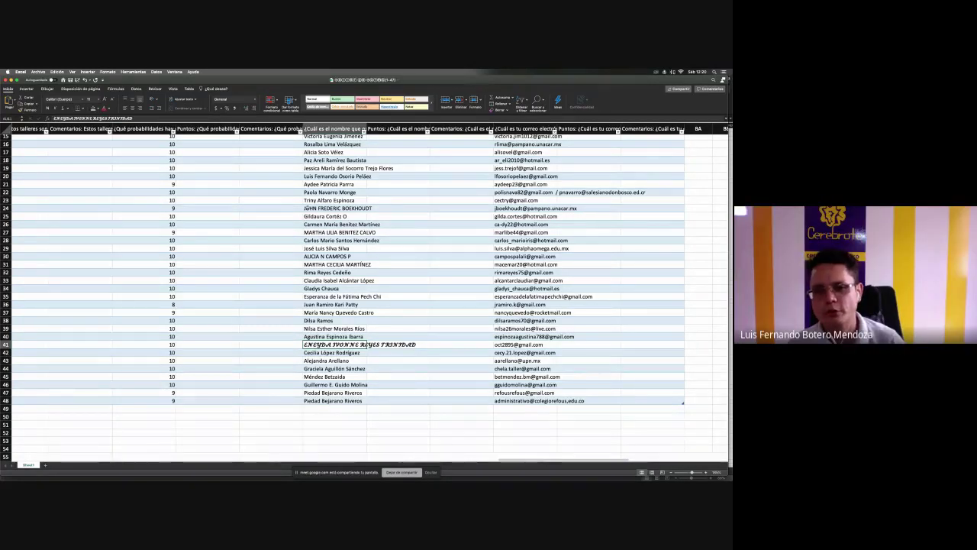
pyautogui.scroll(5, 364, 298)
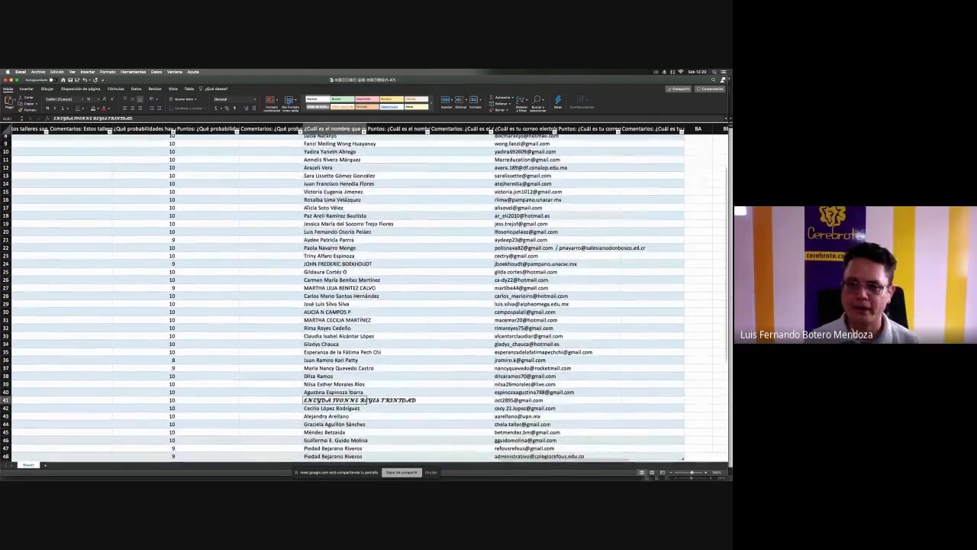
pyautogui.scroll(3, 365, 400)
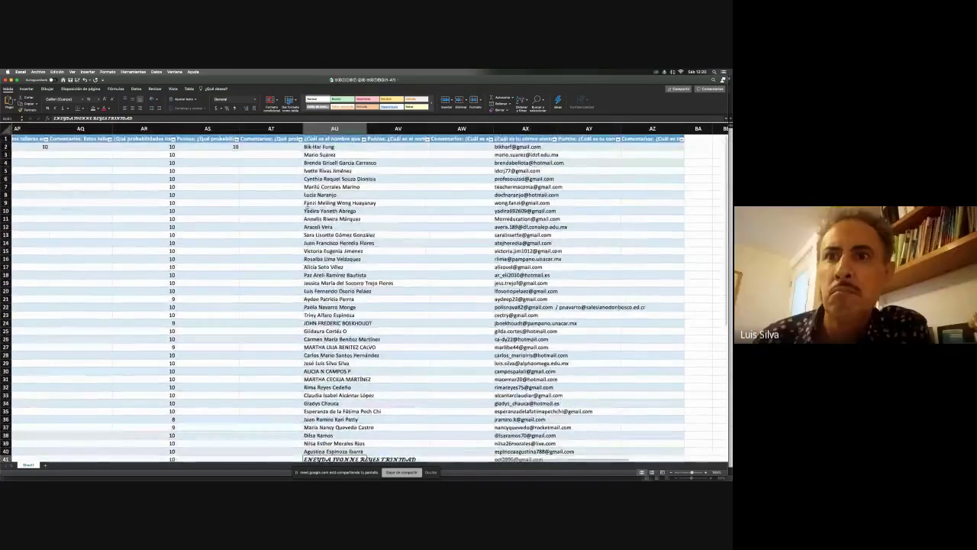
pyautogui.hscroll(10, 307, 206)
pyautogui.hscroll(-1, 307, 206)
pyautogui.press('super+Tab')
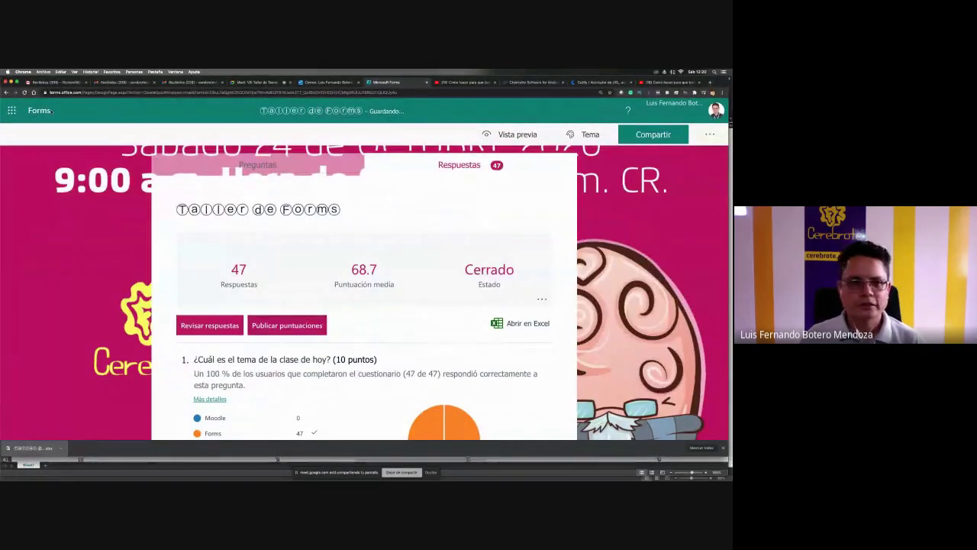
# Step: Go to the My forms list through the Office app launcher's Forms entry
pyautogui.click(11, 110)
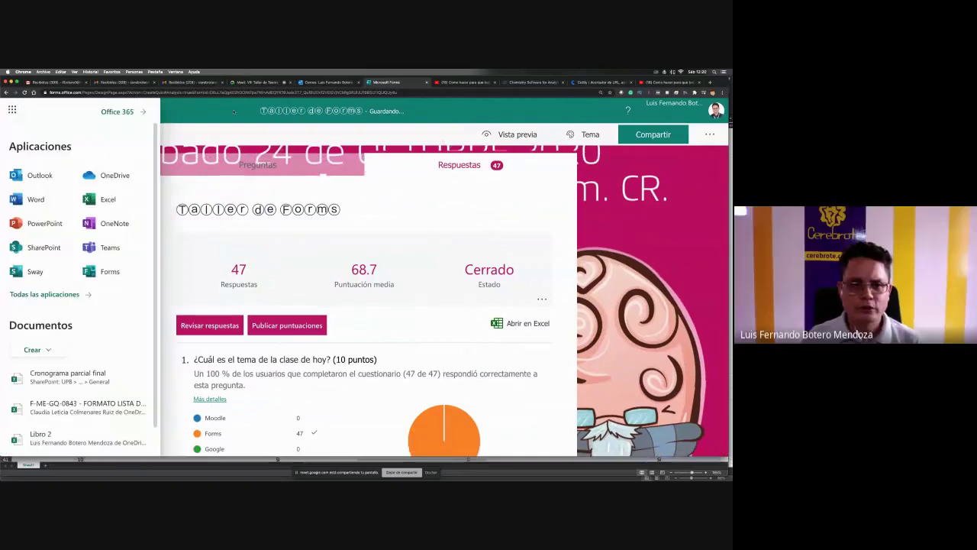
pyautogui.click(234, 112)
pyautogui.click(39, 110)
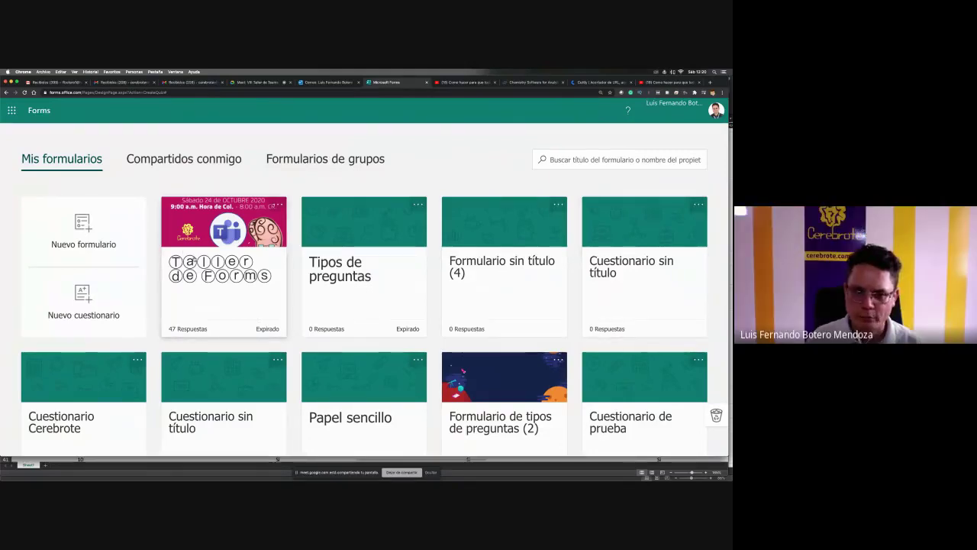
pyautogui.click(289, 162)
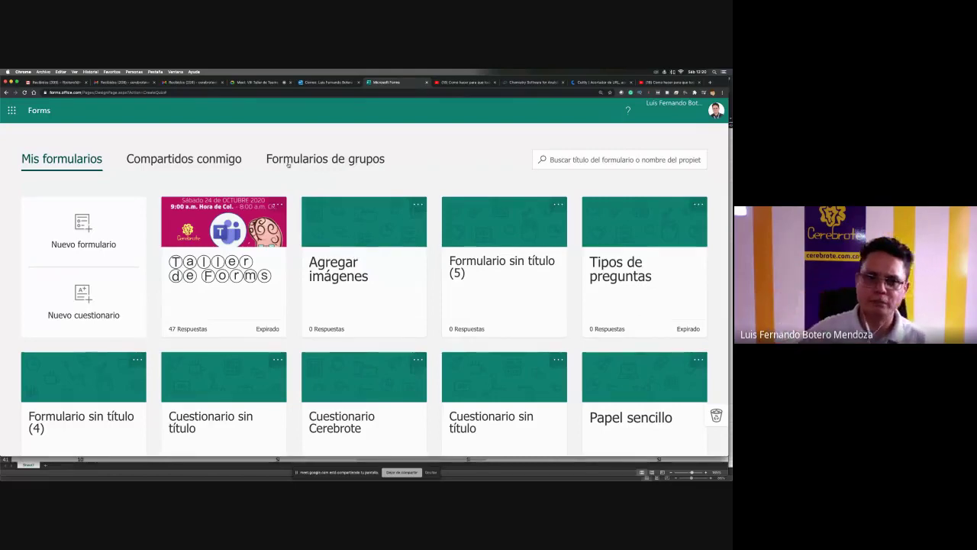
pyautogui.click(331, 162)
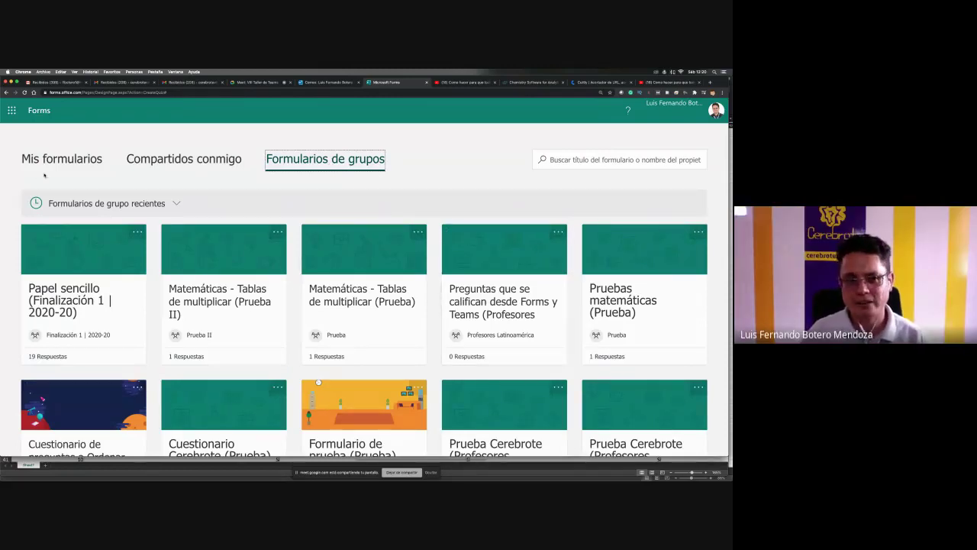
pyautogui.click(71, 161)
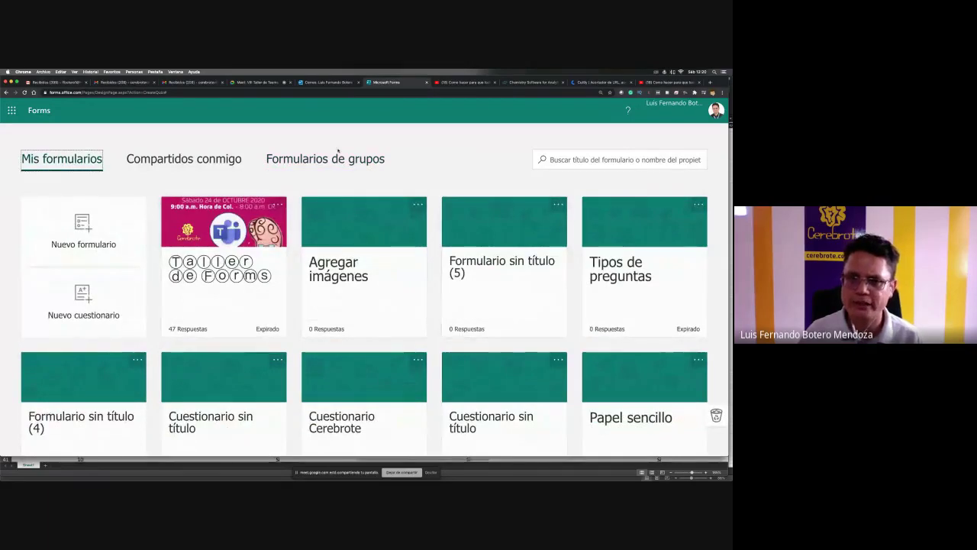
pyautogui.click(367, 165)
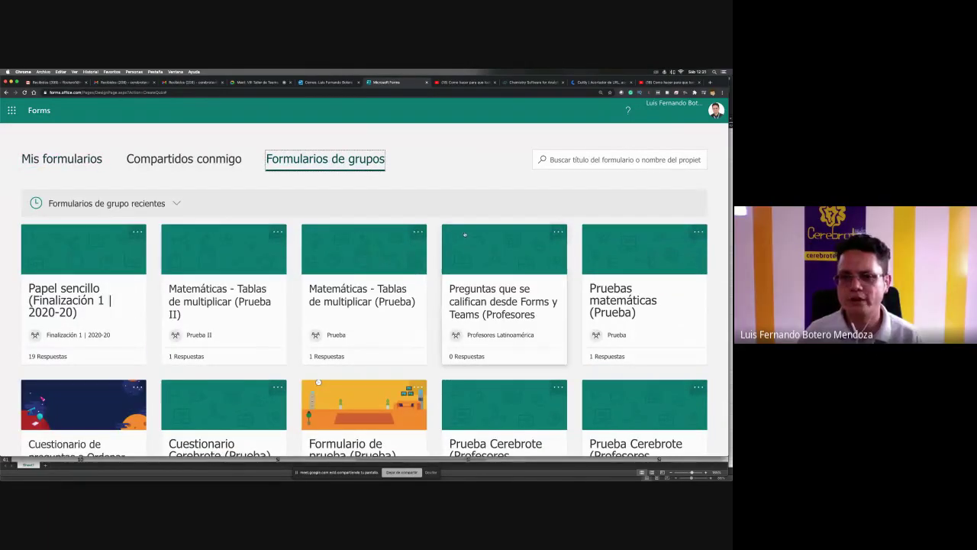
pyautogui.scroll(-5, 436, 232)
pyautogui.scroll(5, 432, 230)
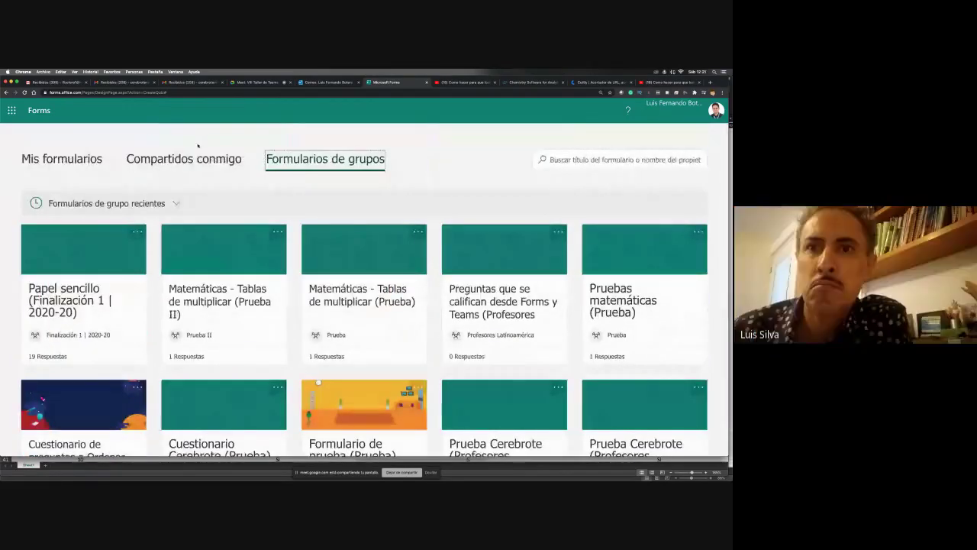
pyautogui.click(198, 161)
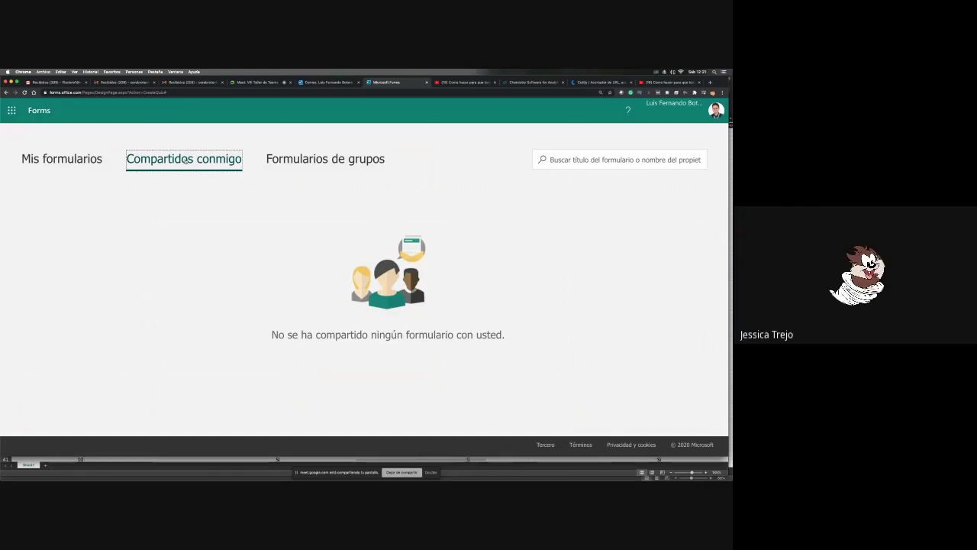
pyautogui.press('Left')
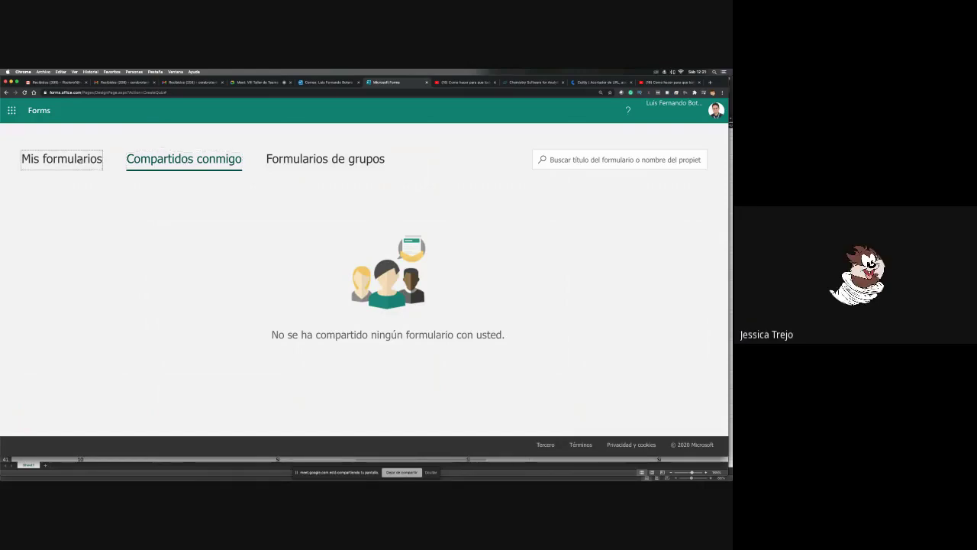
pyautogui.click(277, 206)
pyautogui.click(302, 231)
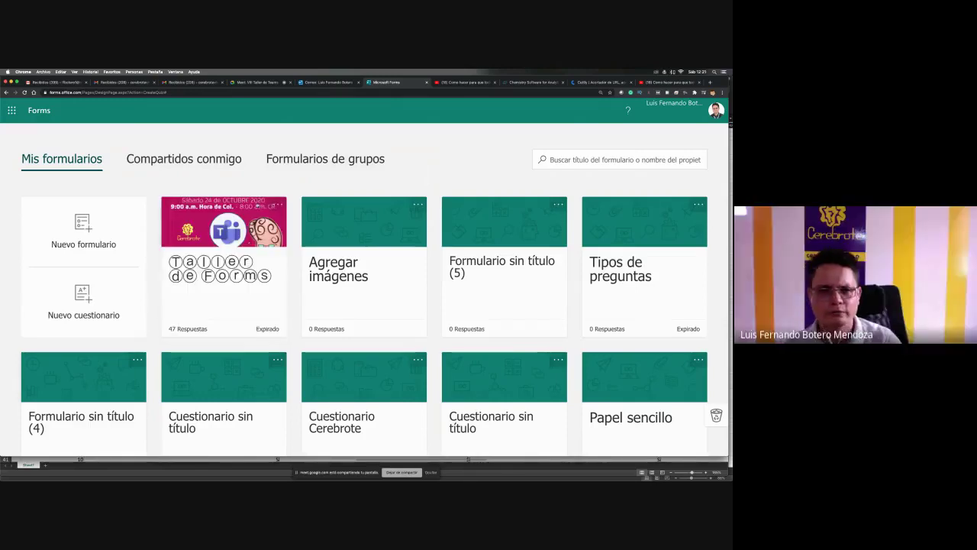
# Step: Open Taller de Forms, generate its 'Obtener un vínculo para duplicar' link, and copy it
pyautogui.click(245, 218)
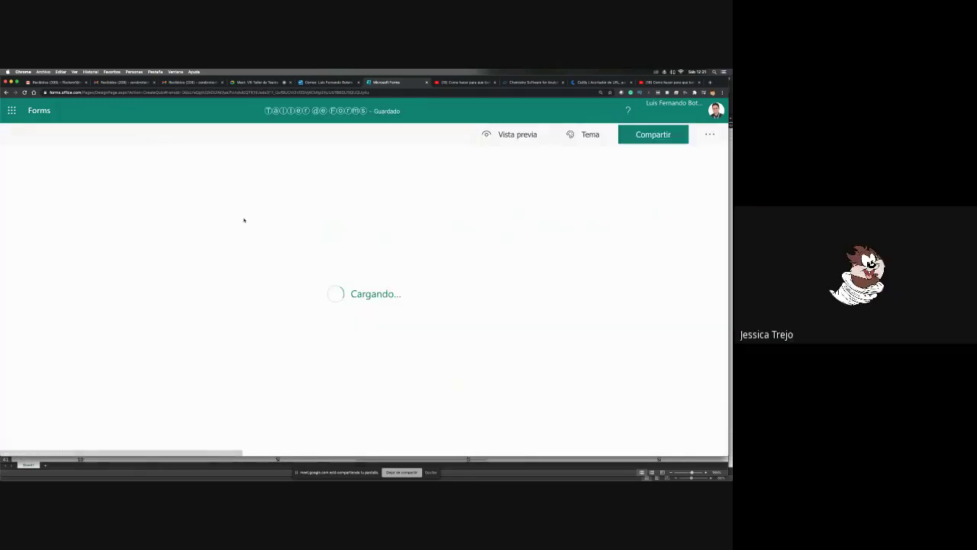
pyautogui.click(707, 136)
pyautogui.click(654, 134)
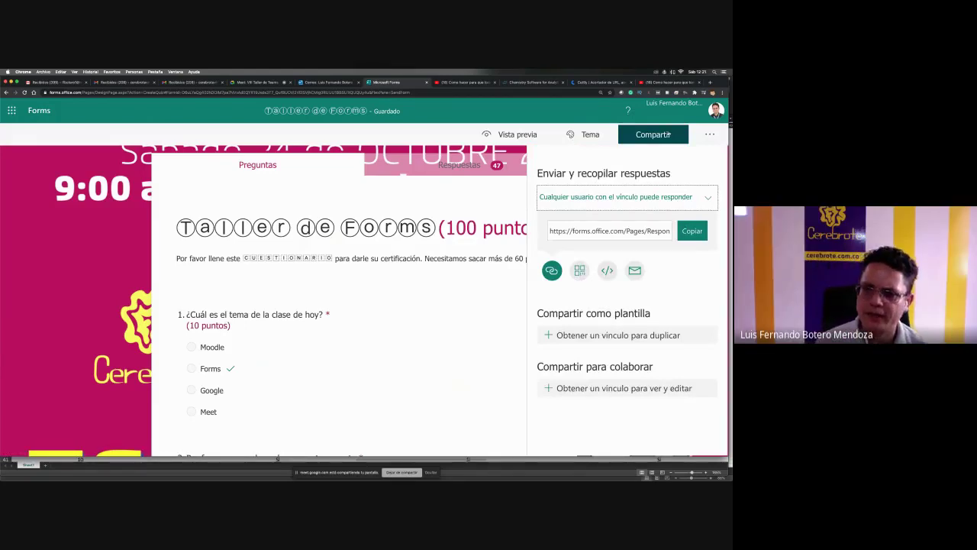
pyautogui.click(527, 298)
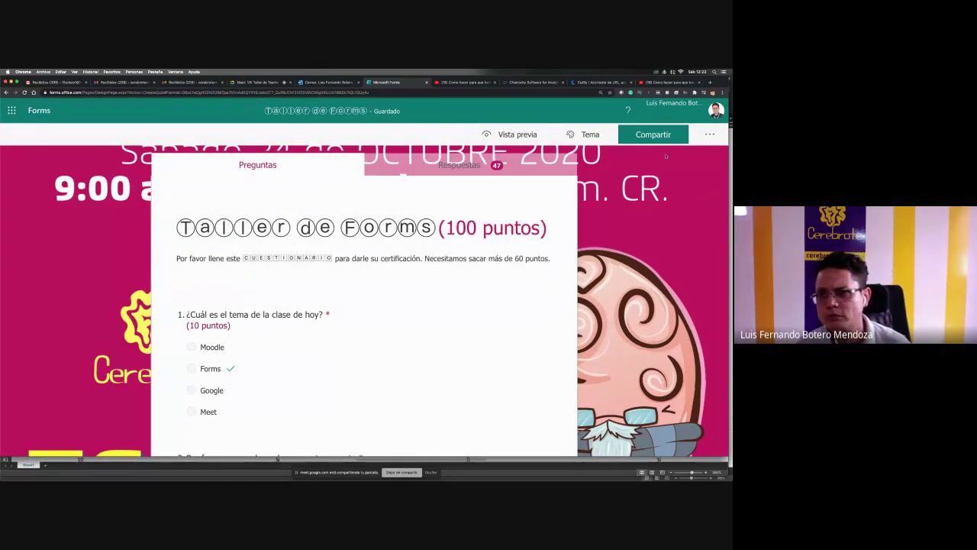
pyautogui.click(658, 138)
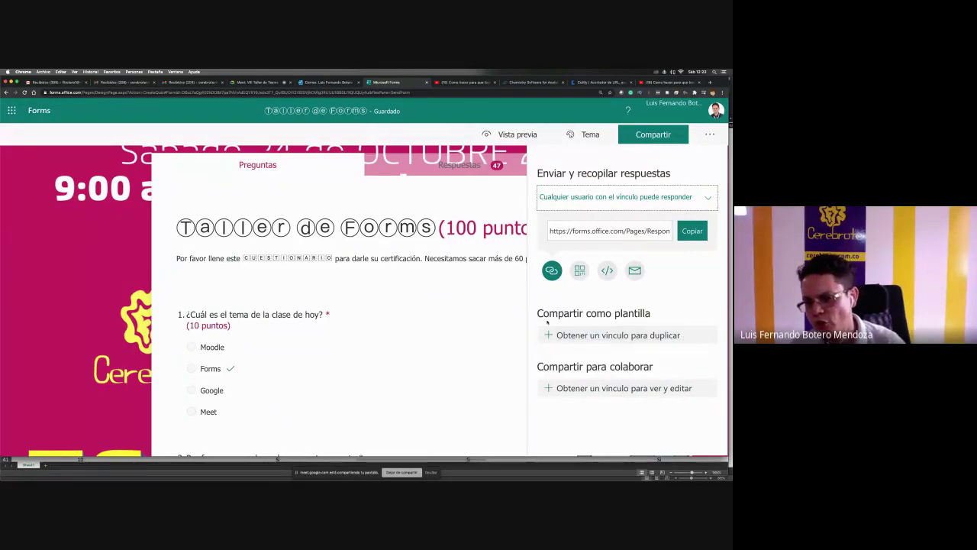
pyautogui.click(550, 337)
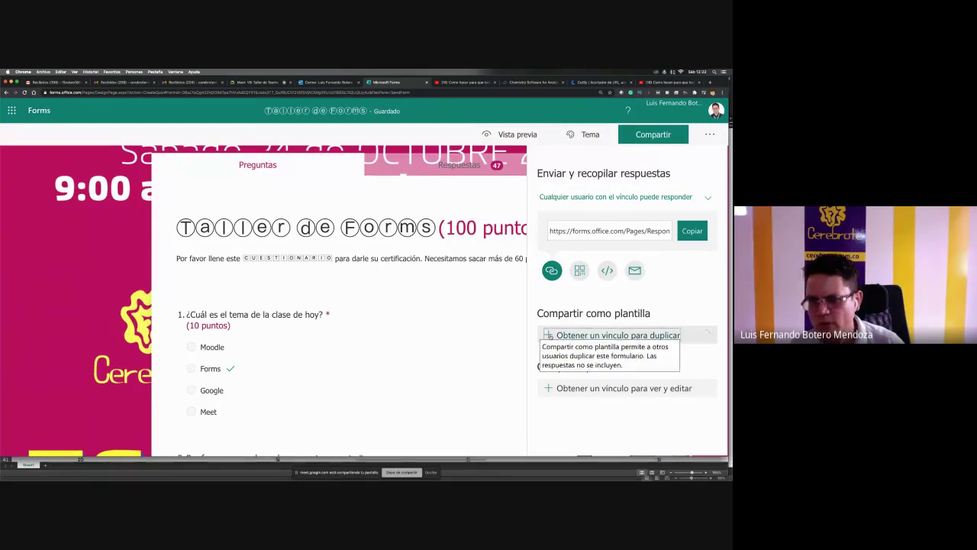
pyautogui.click(691, 369)
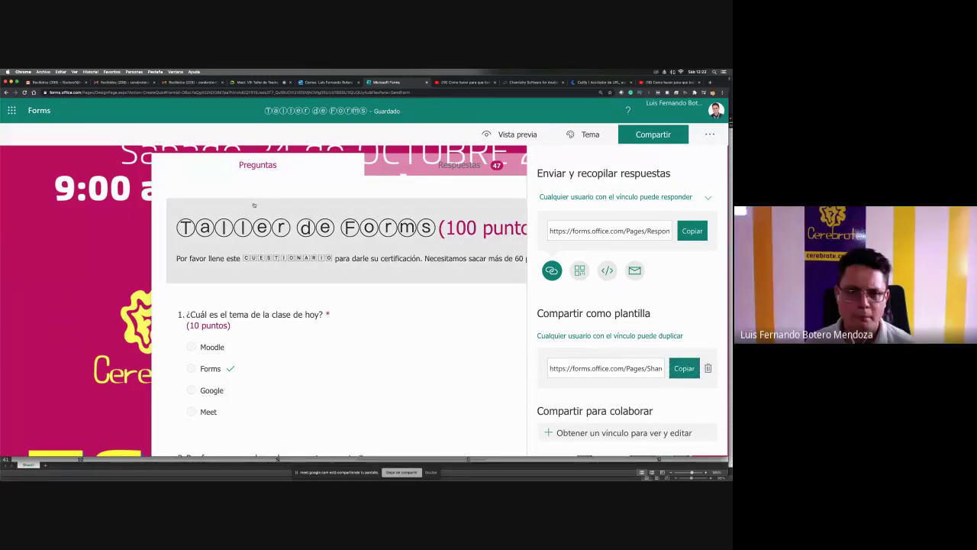
# Step: Paste and send the duplicate link in the Google Meet chat, then go back to the Forms editor
pyautogui.click(281, 82)
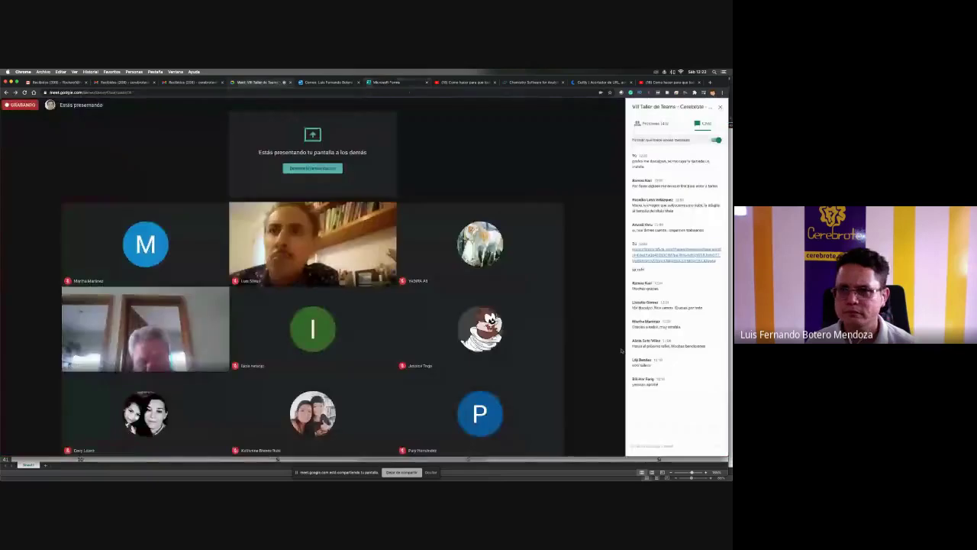
pyautogui.press('super+v')
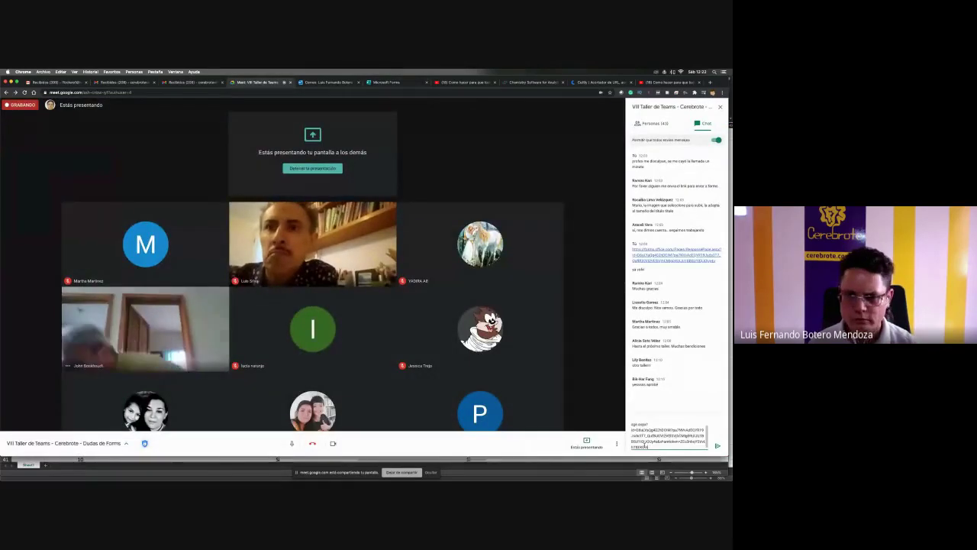
pyautogui.press('Return')
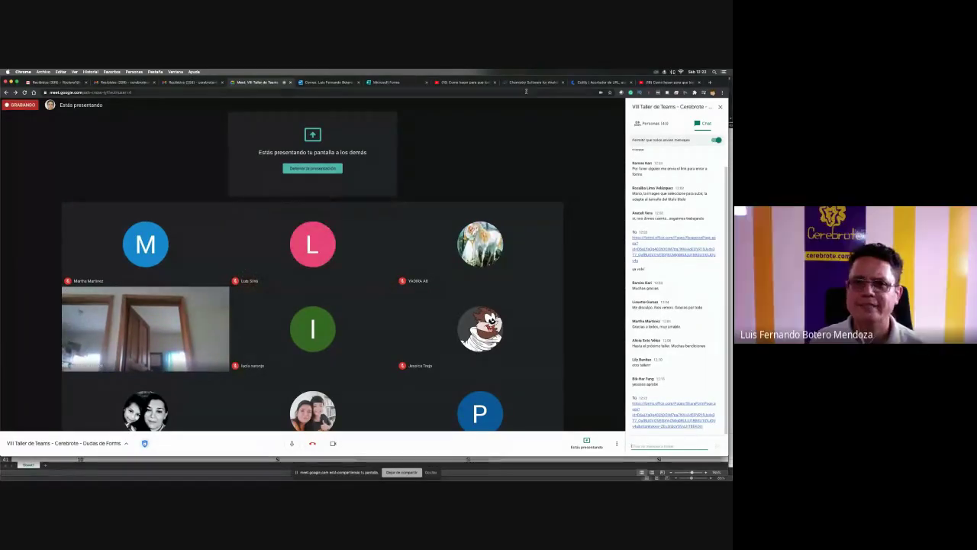
pyautogui.click(397, 82)
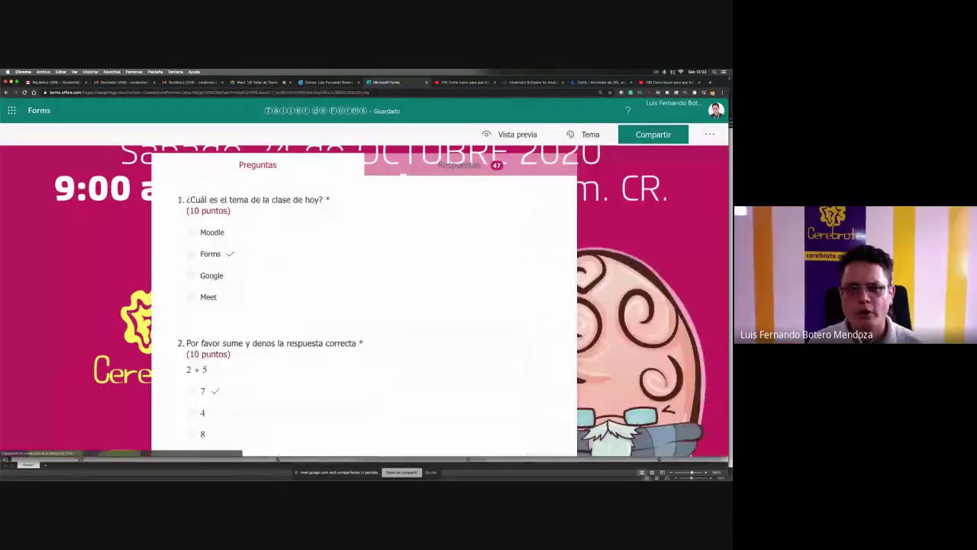
# Step: Glance at the quiz's responses and questions, then move through the Outlook and Forms tabs to the Meet call
pyautogui.click(473, 168)
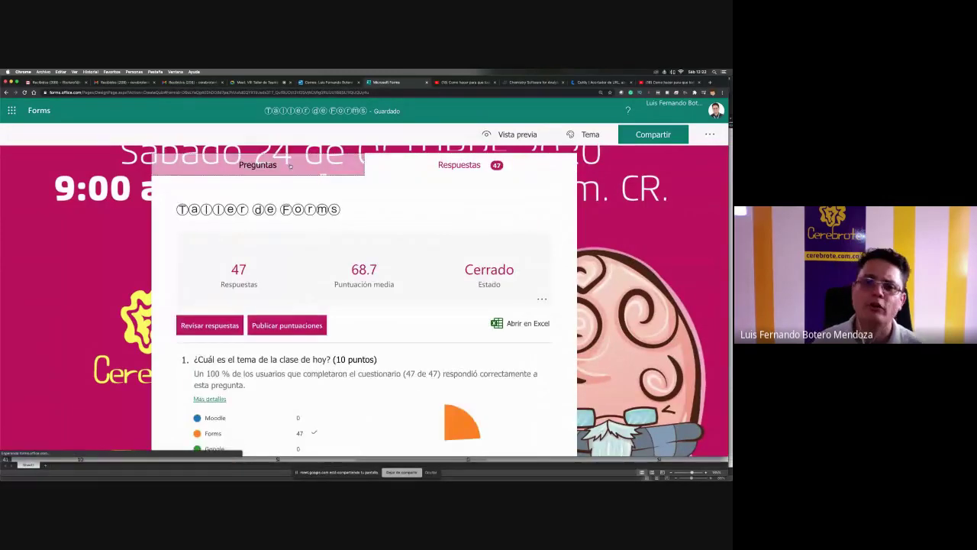
pyautogui.click(290, 166)
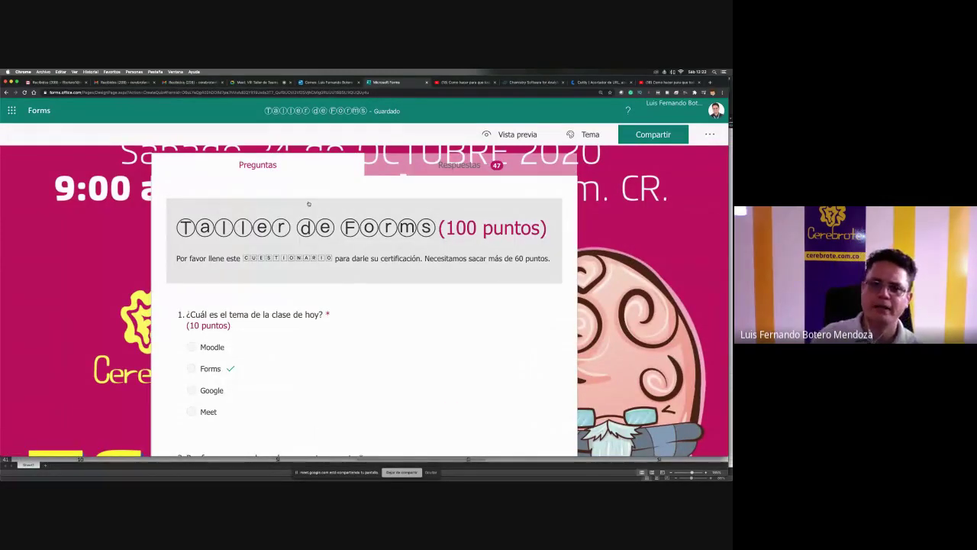
pyautogui.click(329, 82)
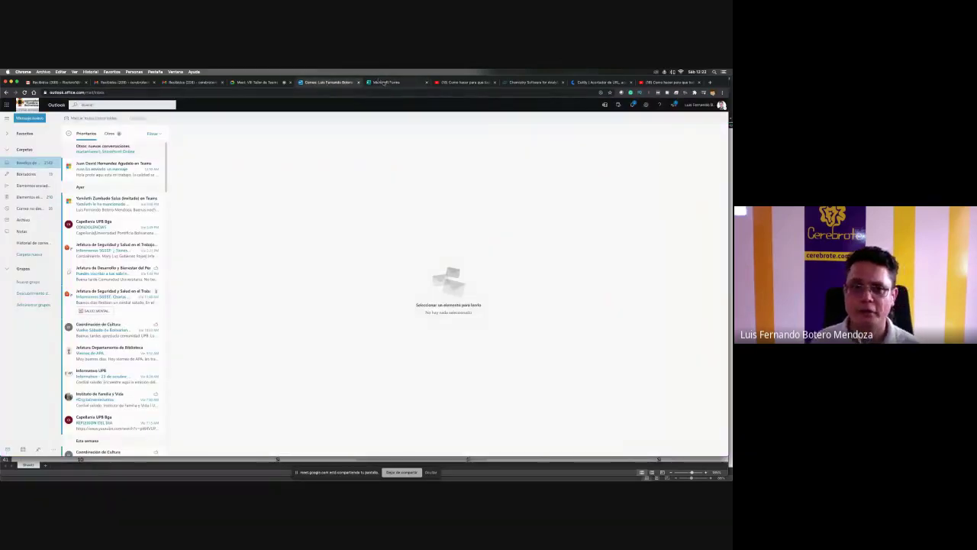
pyautogui.click(385, 82)
pyautogui.click(258, 82)
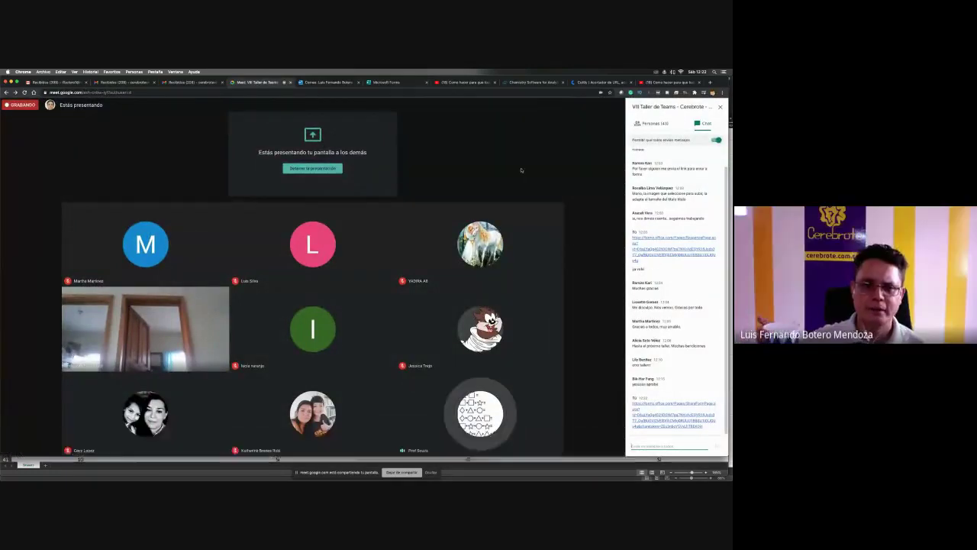
# Step: Stop your screen share with 'Detener la presentación'
pyautogui.click(335, 169)
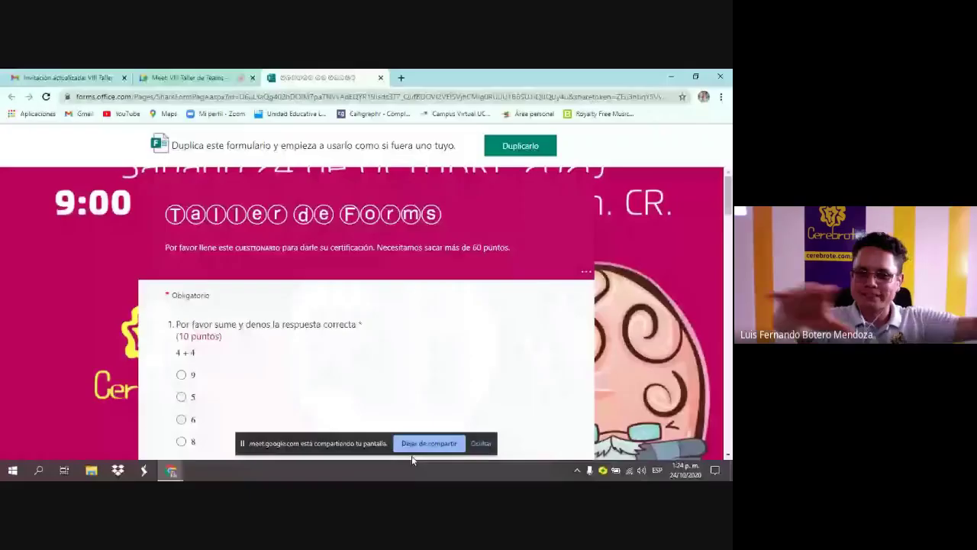
# Step: Alternate between the Meet call and the shared quiz page, then choose 'Duplicarlo' on the quiz
pyautogui.click(184, 79)
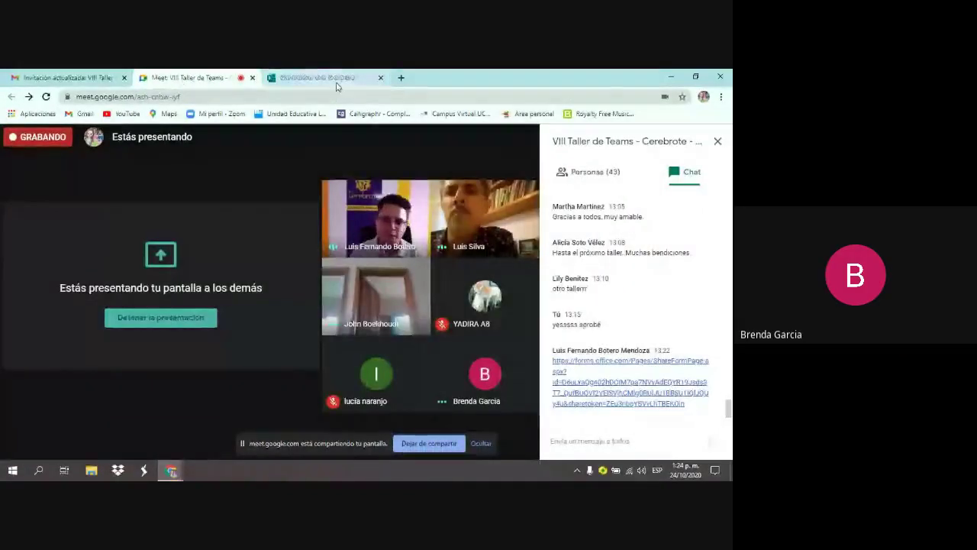
pyautogui.click(336, 78)
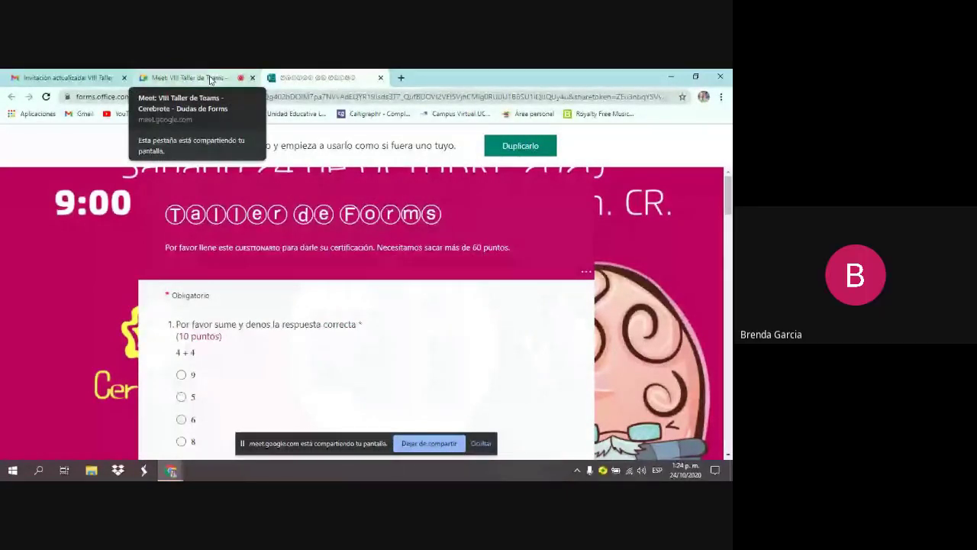
pyautogui.click(210, 79)
pyautogui.click(317, 77)
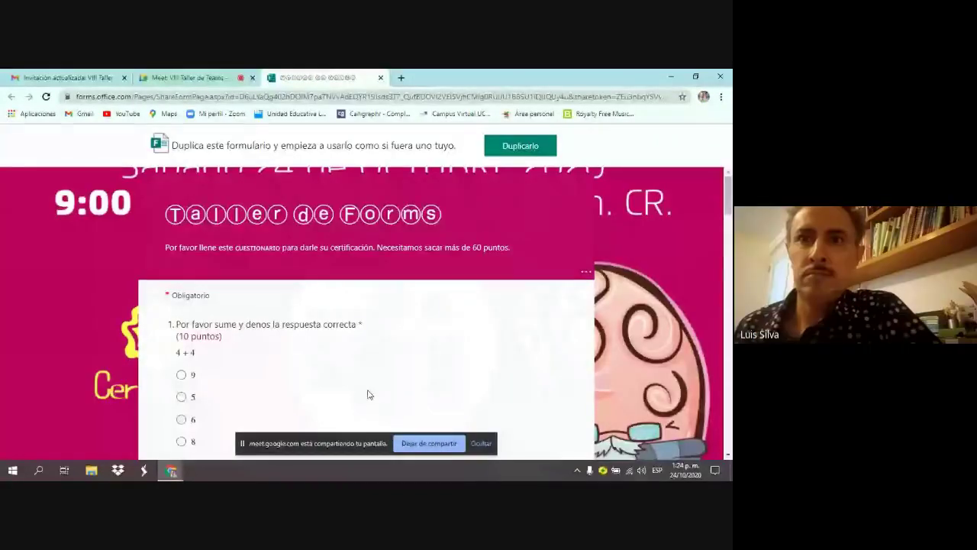
pyautogui.click(212, 80)
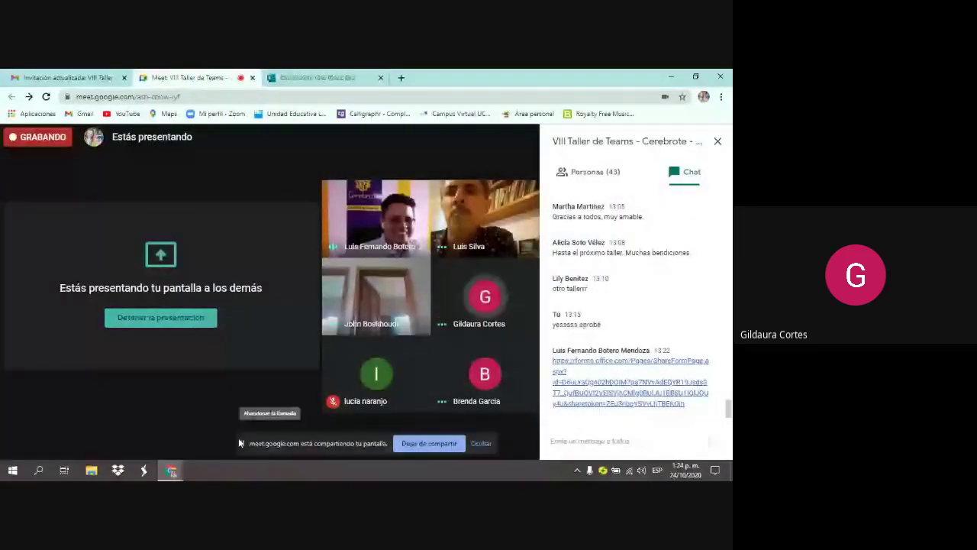
pyautogui.click(320, 77)
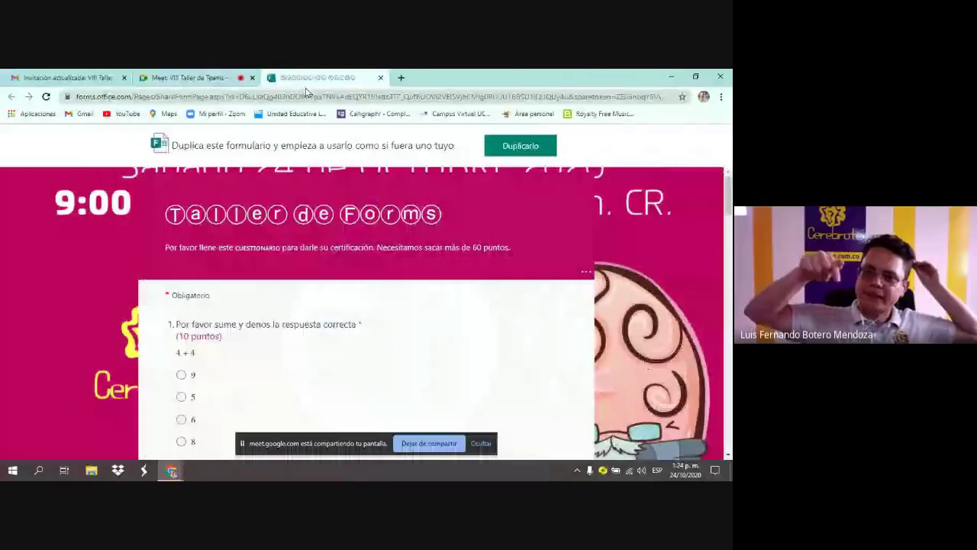
pyautogui.click(507, 155)
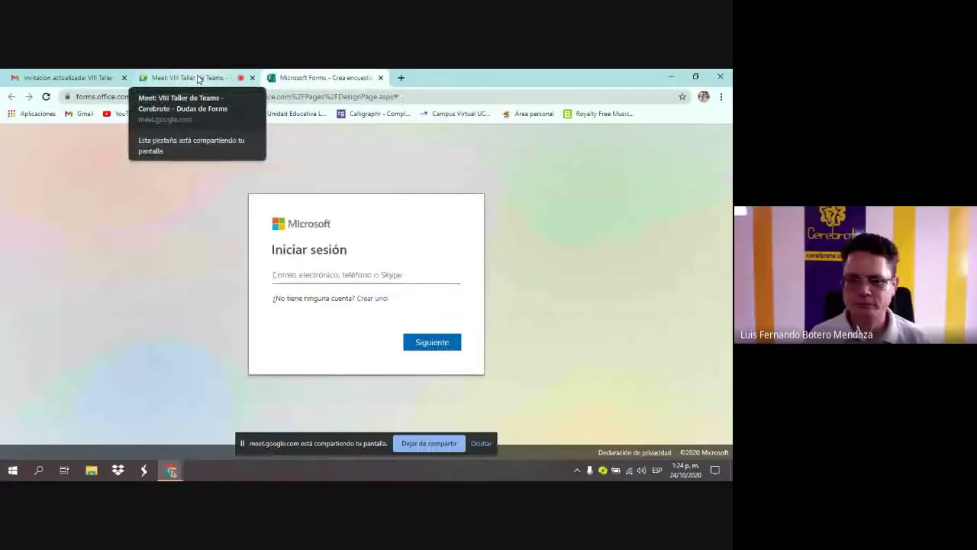
# Step: View the Microsoft sign-in page that appears, then return to the Meet call
pyautogui.click(197, 79)
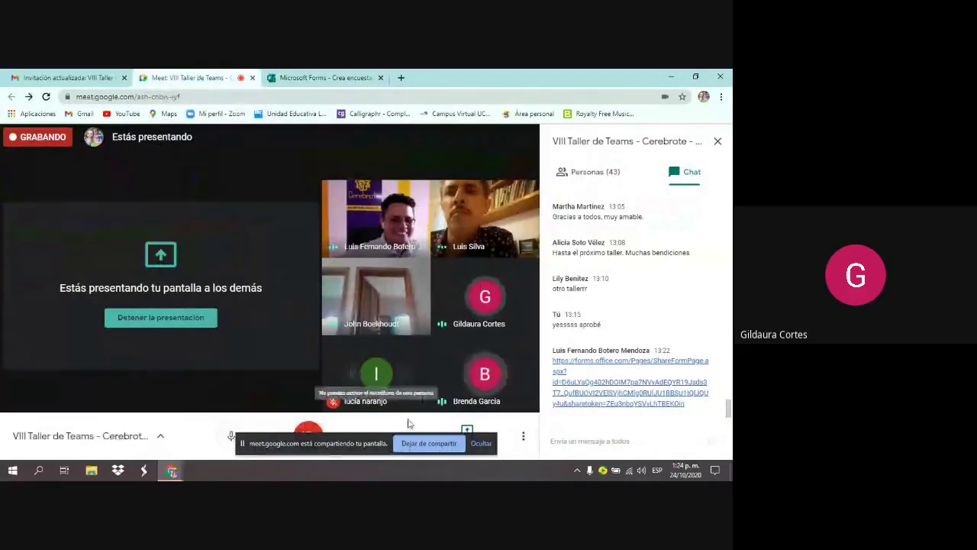
pyautogui.click(347, 78)
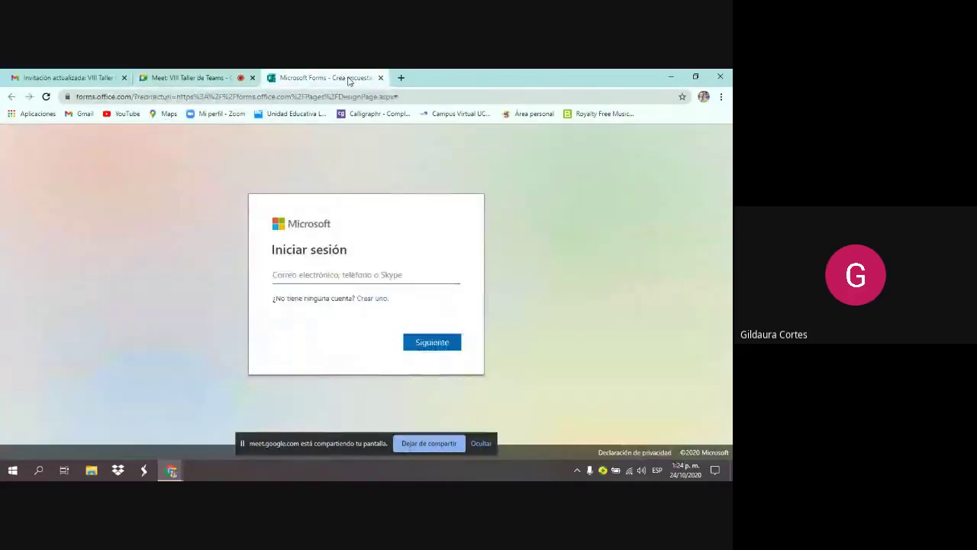
pyautogui.click(217, 78)
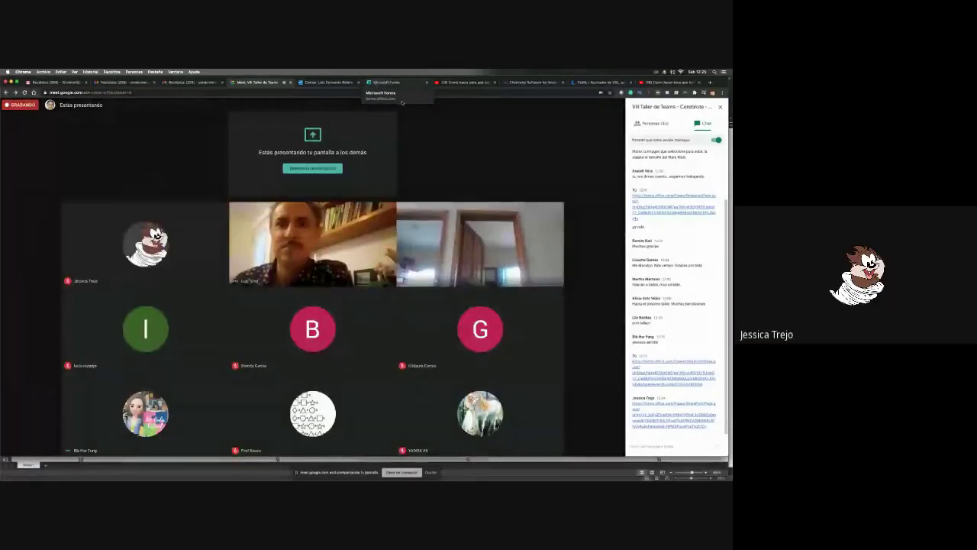
# Step: Follow the forms.office.com link posted in the Meet chat panel
pyautogui.click(654, 421)
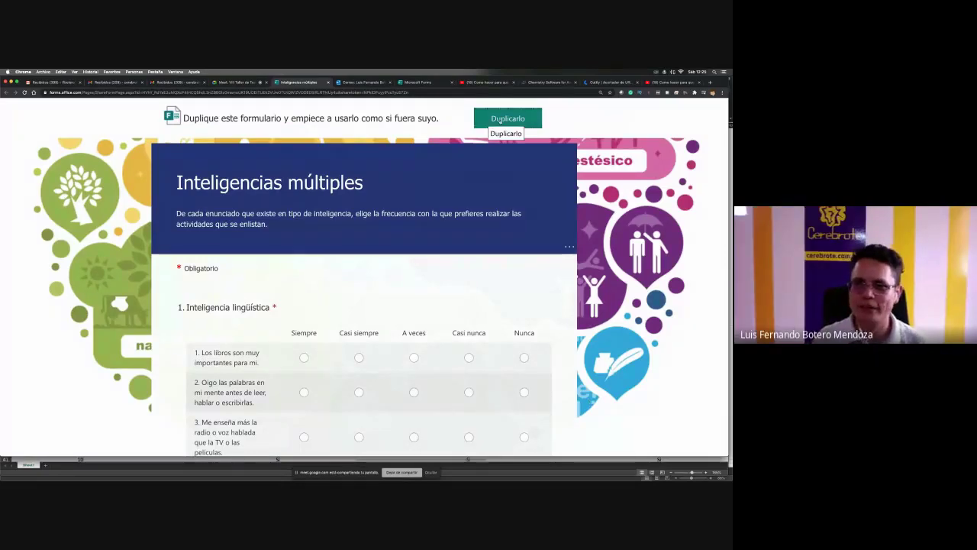
# Step: Duplicate the shared Inteligencias múltiples form and scroll through the copy's questions
pyautogui.click(501, 120)
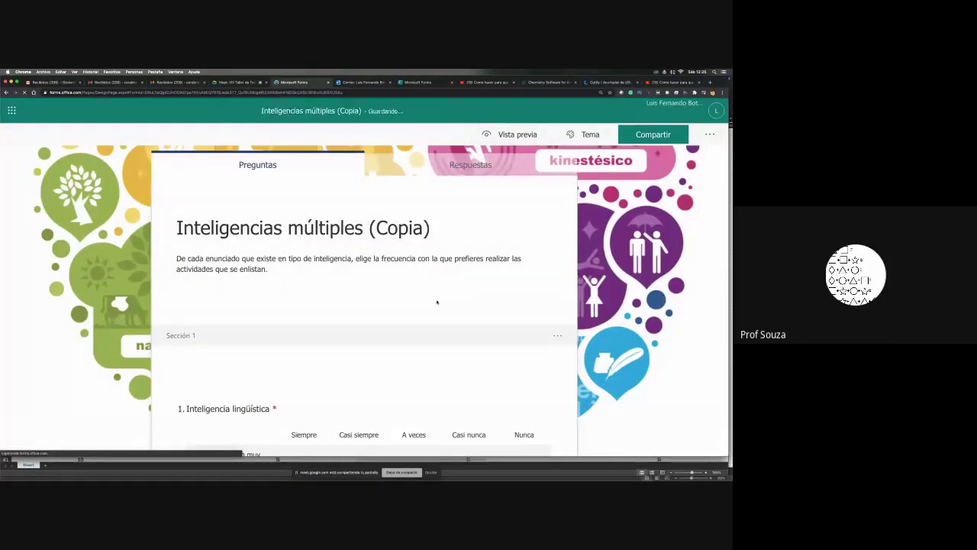
pyautogui.scroll(-2, 436, 303)
pyautogui.scroll(-8, 437, 303)
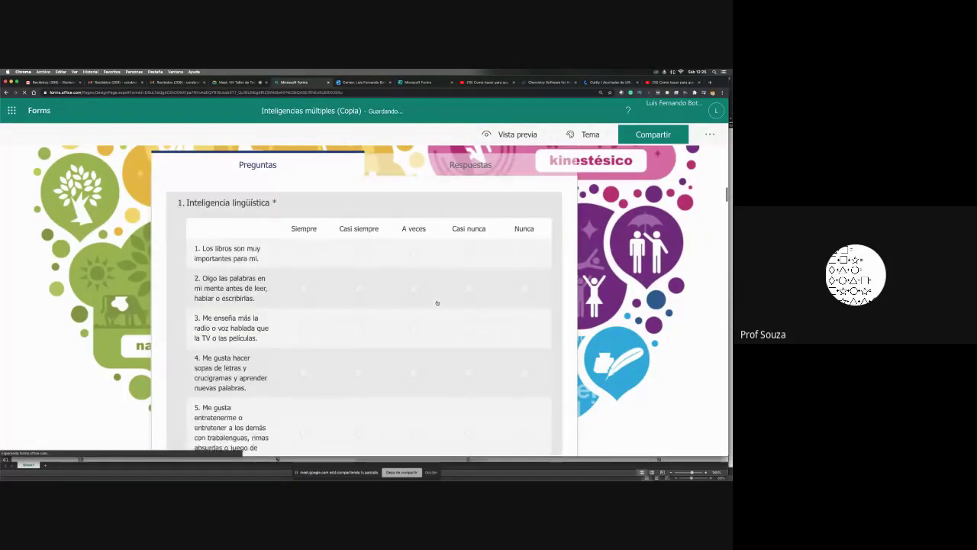
pyautogui.scroll(-14, 437, 302)
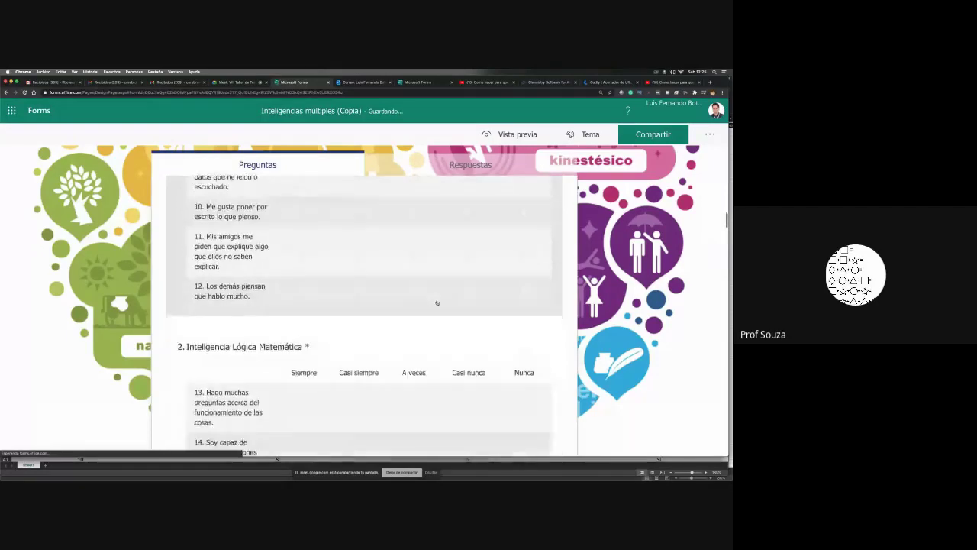
pyautogui.scroll(20, 436, 302)
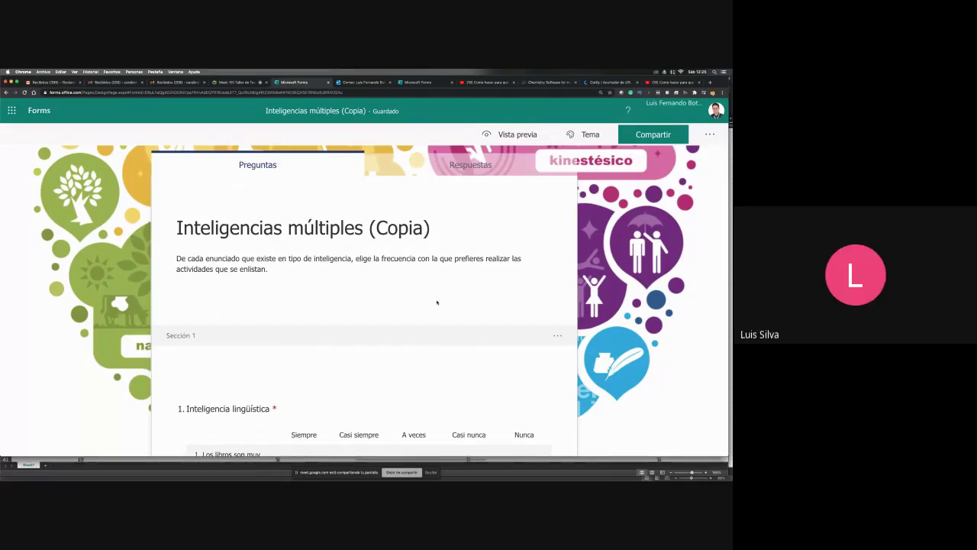
# Step: Change the copied form's title from '(Copia)' to 'Inteligencias múltiples (Cerebrote)'
pyautogui.click(419, 229)
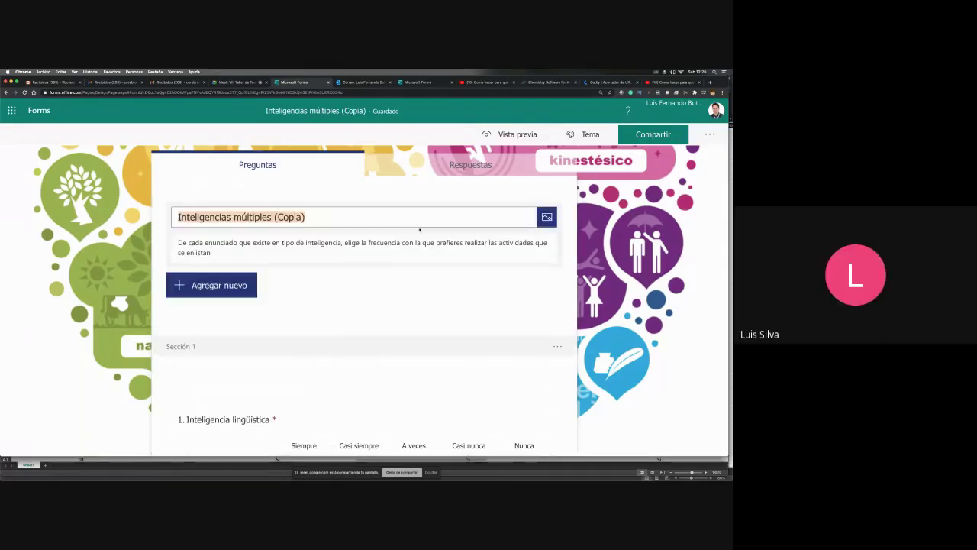
pyautogui.click(308, 216)
pyautogui.press('BackSpace')
pyautogui.press('BackSpace')
pyautogui.press('BackSpace')
pyautogui.press('BackSpace')
pyautogui.press('BackSpace')
pyautogui.press('BackSpace')
pyautogui.write('Cerebrote')
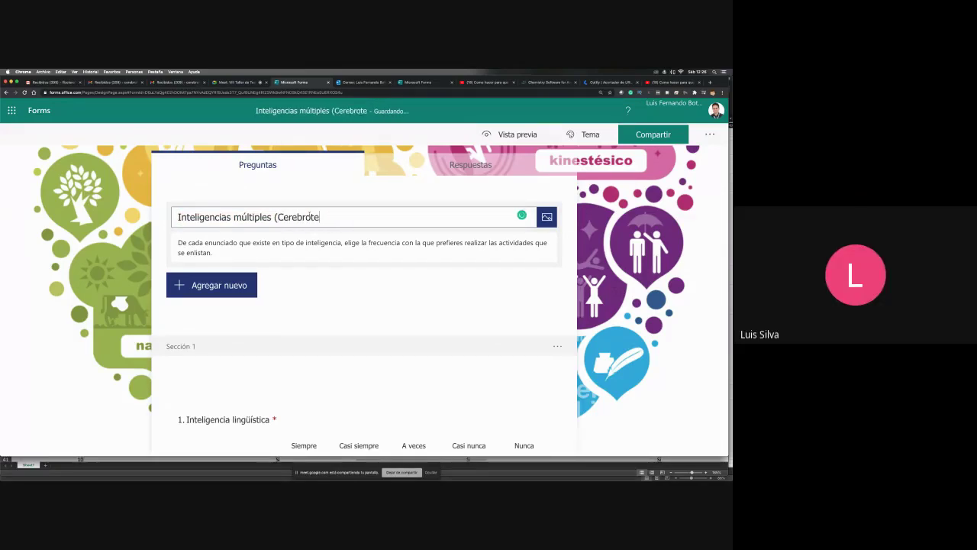
pyautogui.write(')')
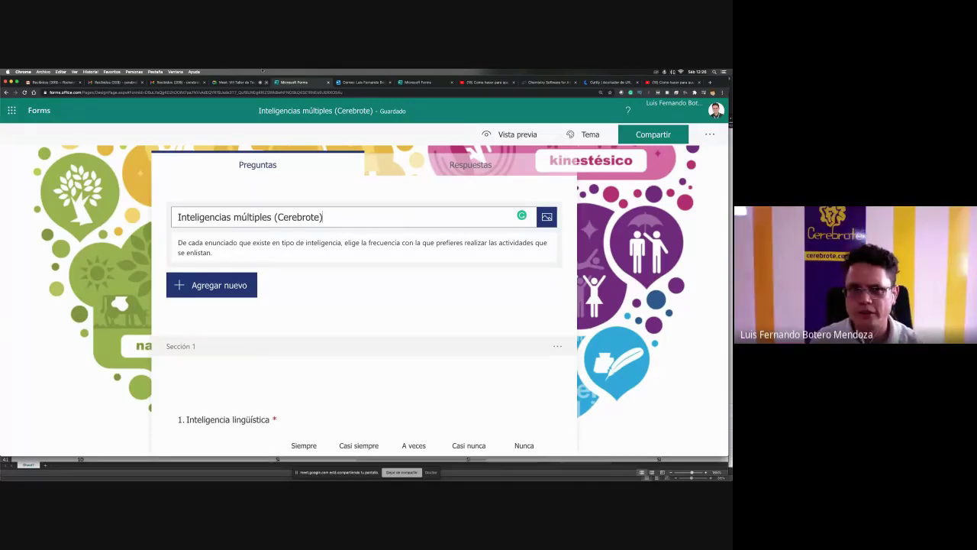
# Step: Answer the Meet join request, then bring up the form's Compartir sharing options
pyautogui.click(238, 82)
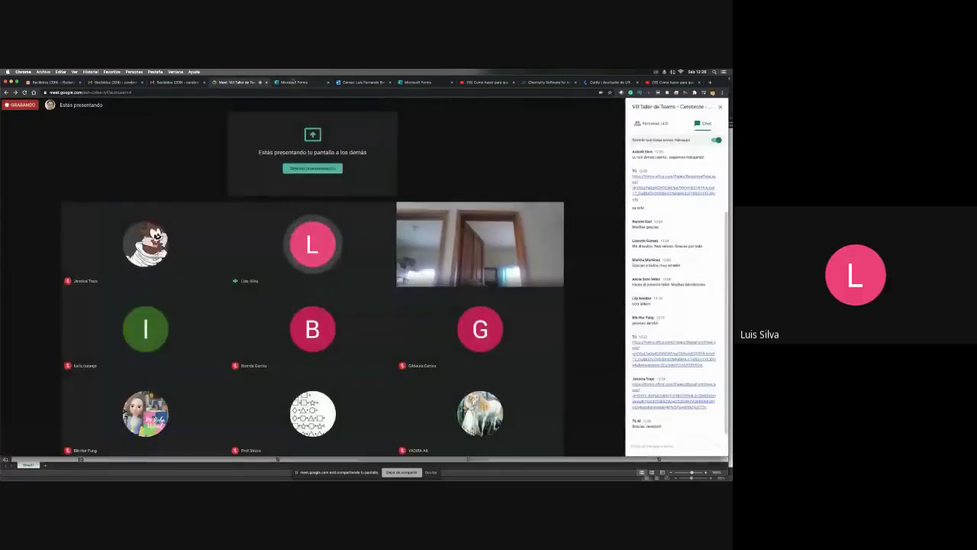
pyautogui.click(294, 81)
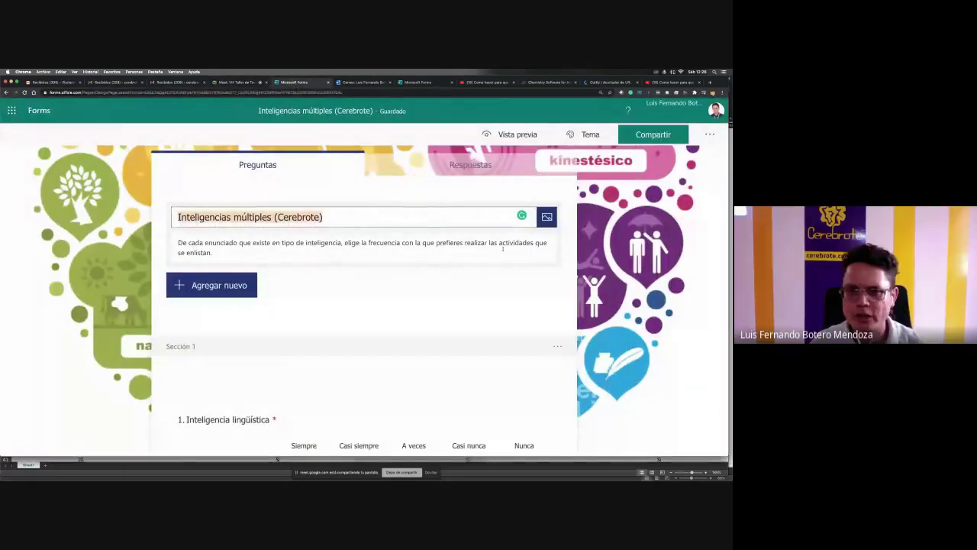
pyautogui.click(653, 134)
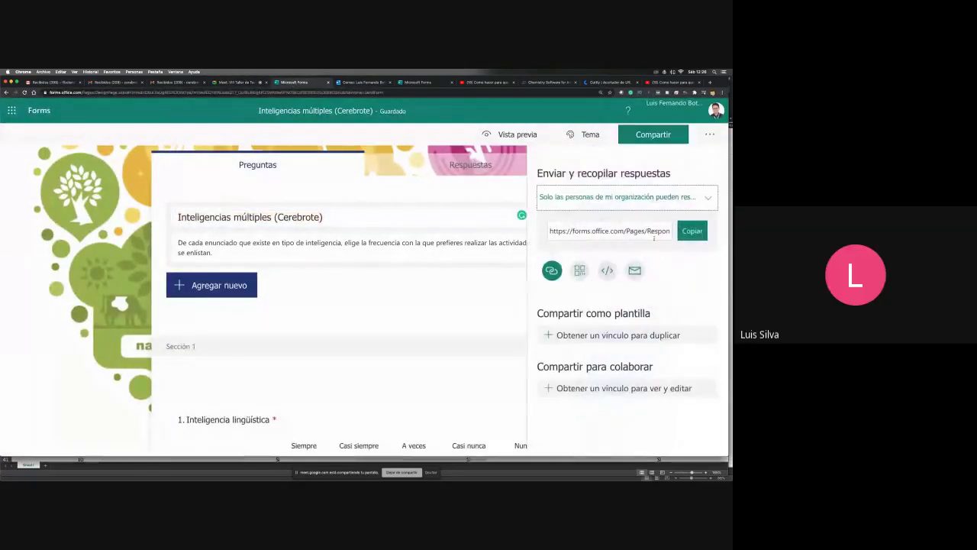
# Step: Set responses to 'Cualquier usuario con el vínculo puede responder', copy the link, and go to Meet
pyautogui.click(642, 197)
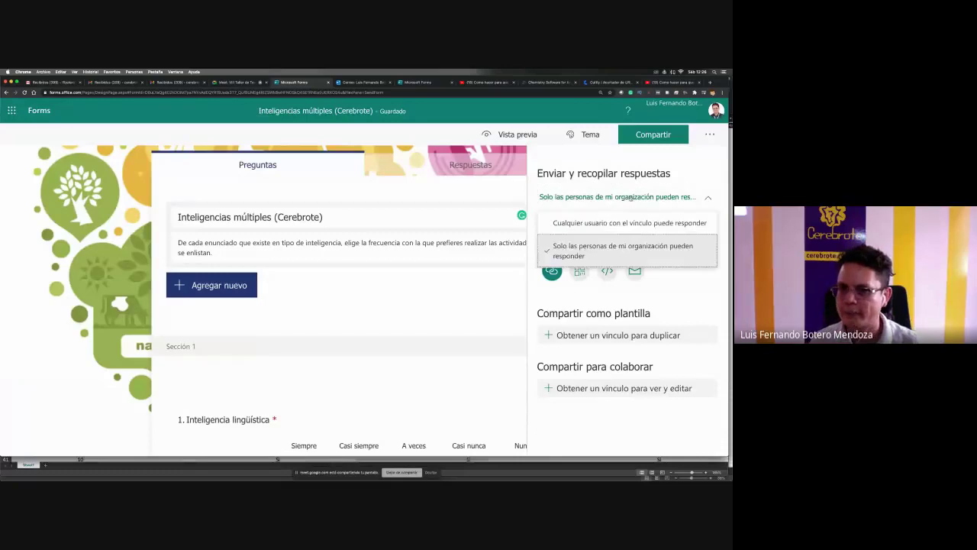
pyautogui.click(652, 222)
pyautogui.click(692, 231)
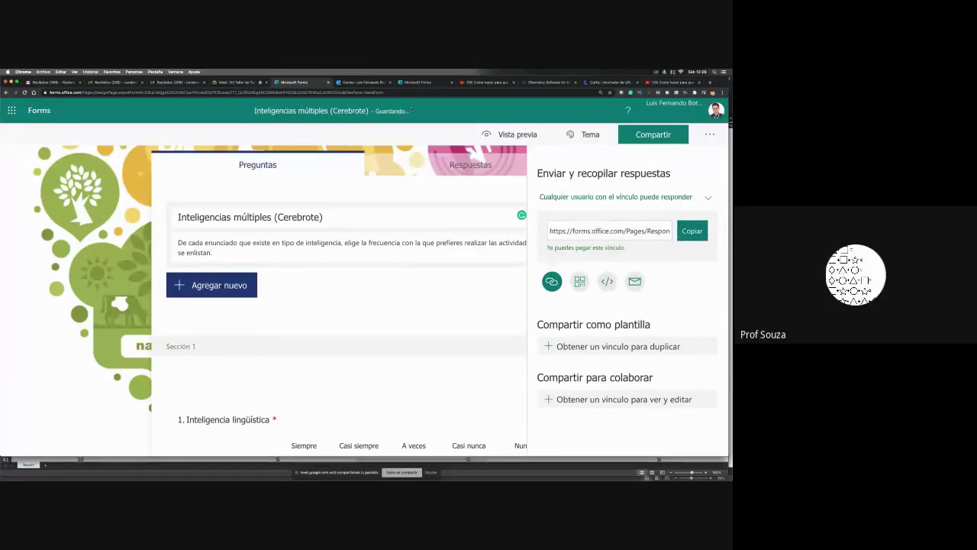
pyautogui.click(256, 84)
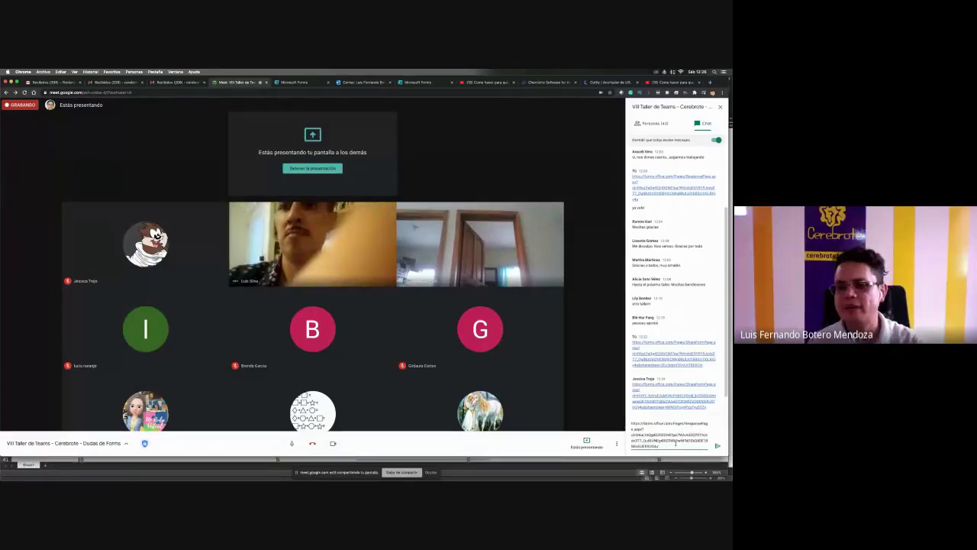
# Step: Post the Cerebrote form's response link in the Meet chat, then return to the form
pyautogui.press('super+v')
pyautogui.press('Return')
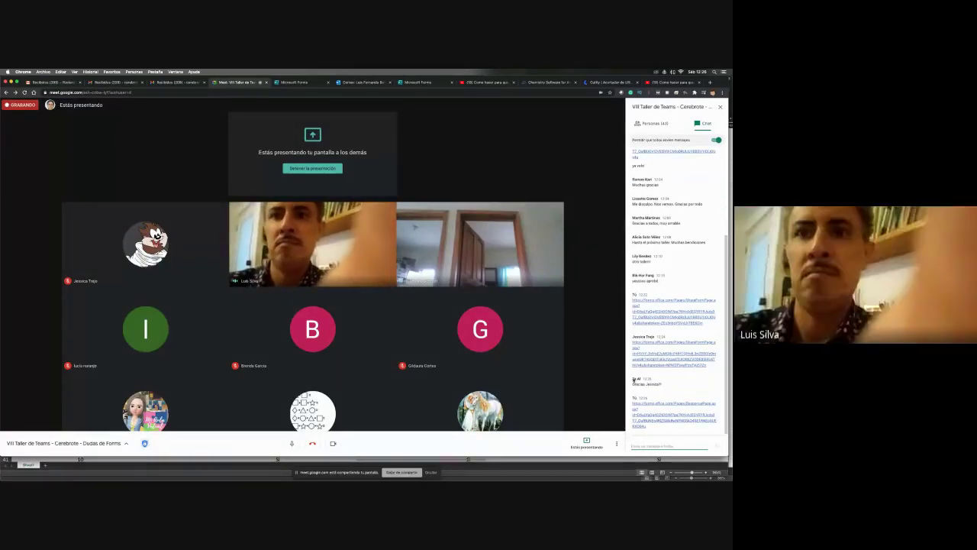
pyautogui.click(293, 83)
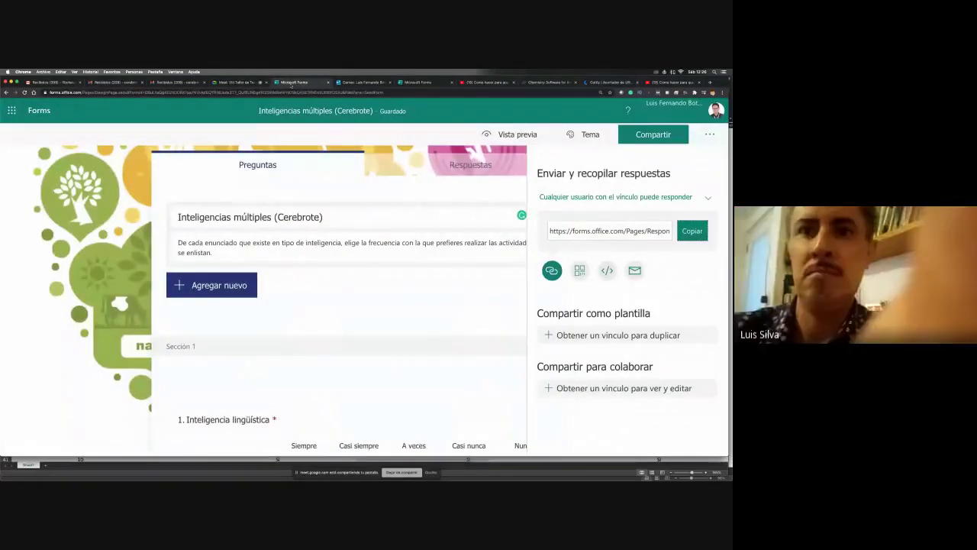
# Step: Close the Compartir panel on the Cerebrote form and go back to the Meet call
pyautogui.click(441, 150)
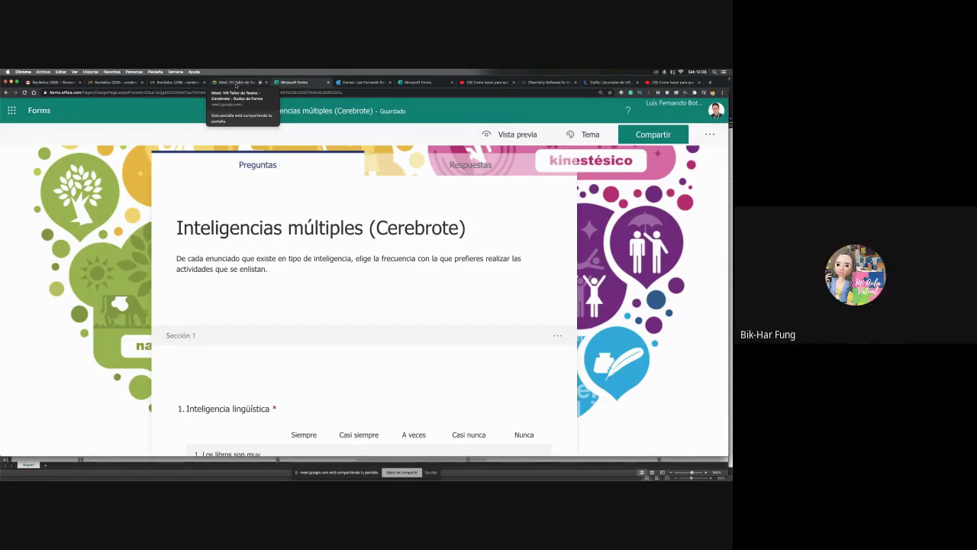
pyautogui.click(236, 82)
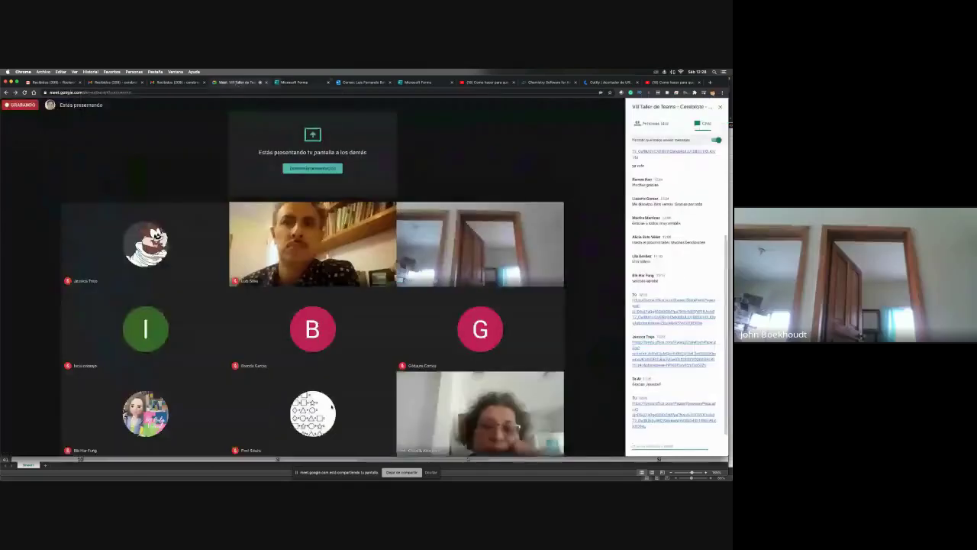